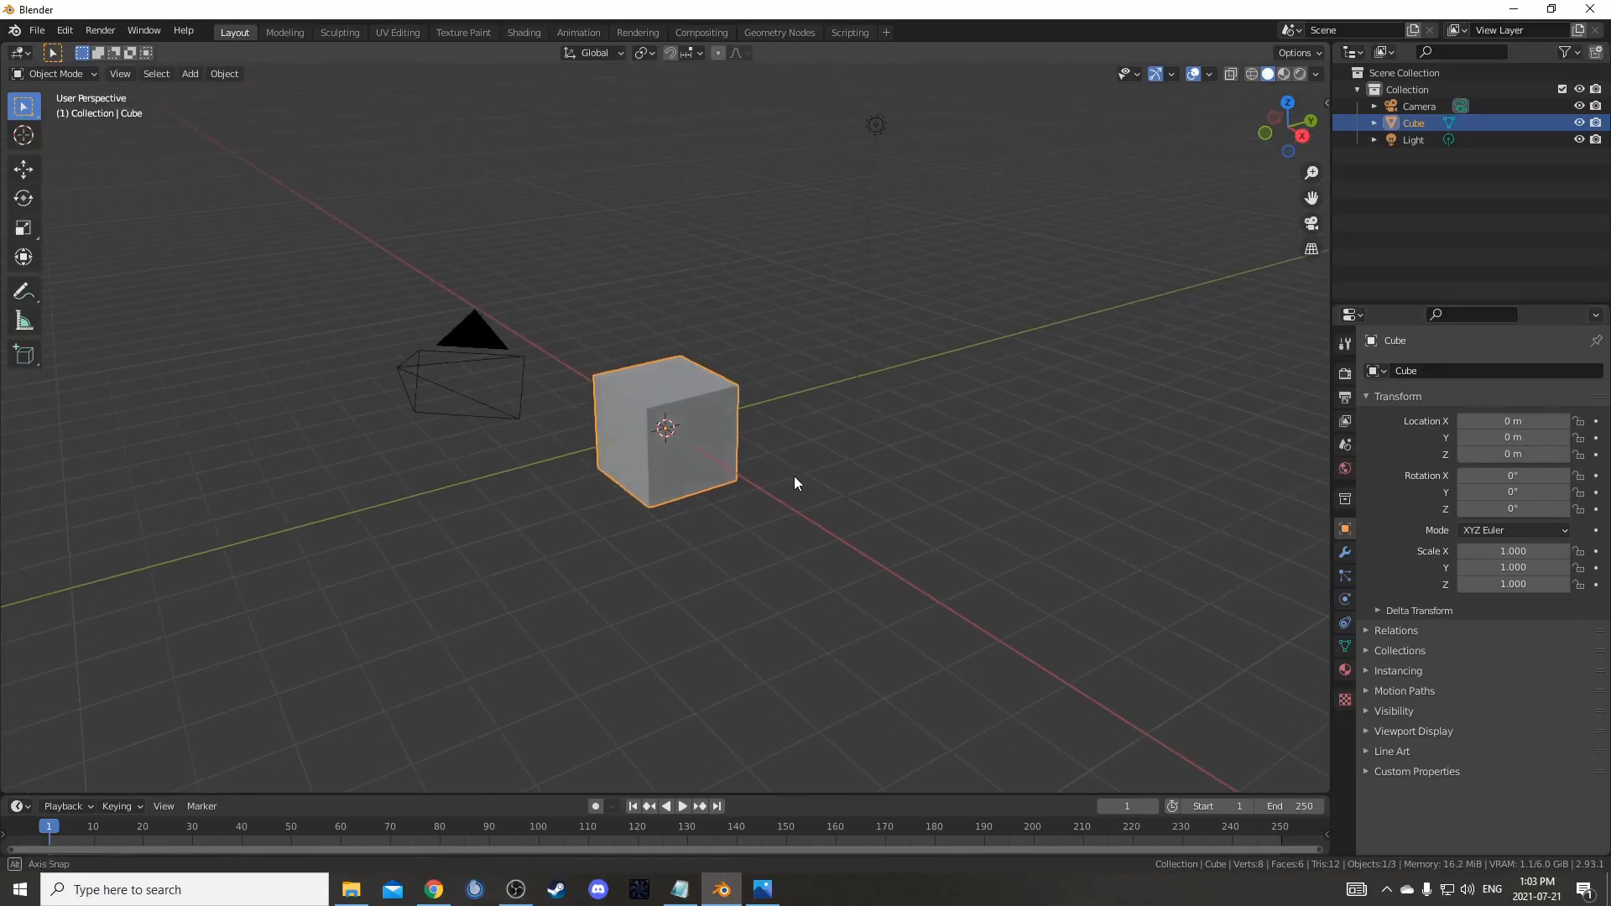
# - Flatten the default cube by scaling it to 0.1 along Z and apply its scale
pyautogui.moveTo(794, 476); pyautogui.dragTo(794, 495, button='middle')
pyautogui.write('sz')
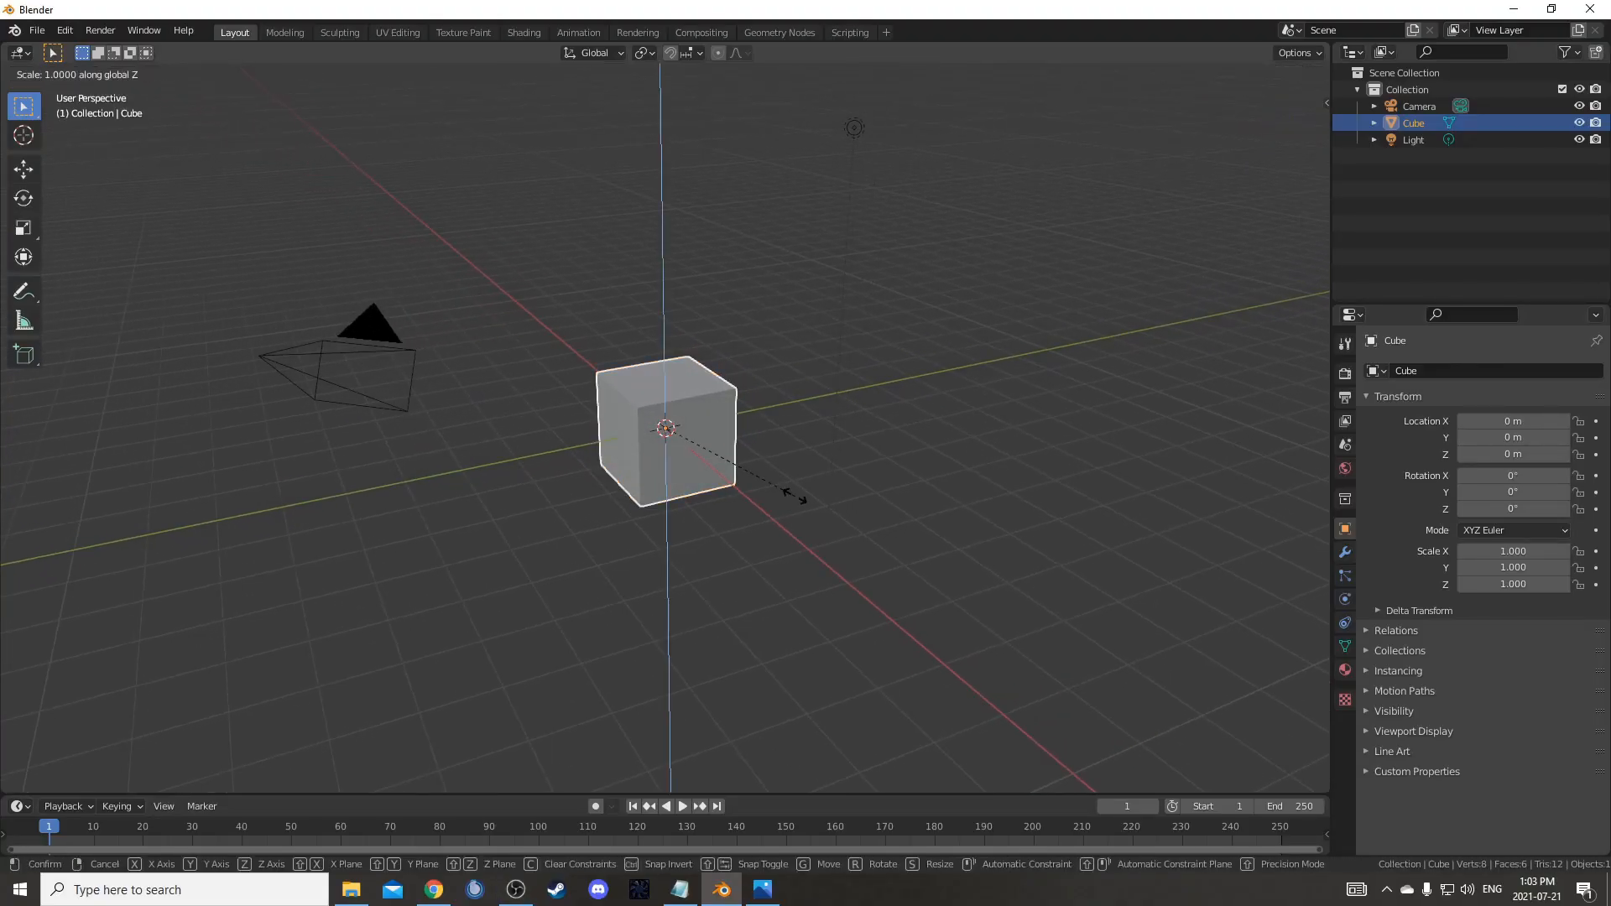
pyautogui.write('.1')
pyautogui.press('Return')
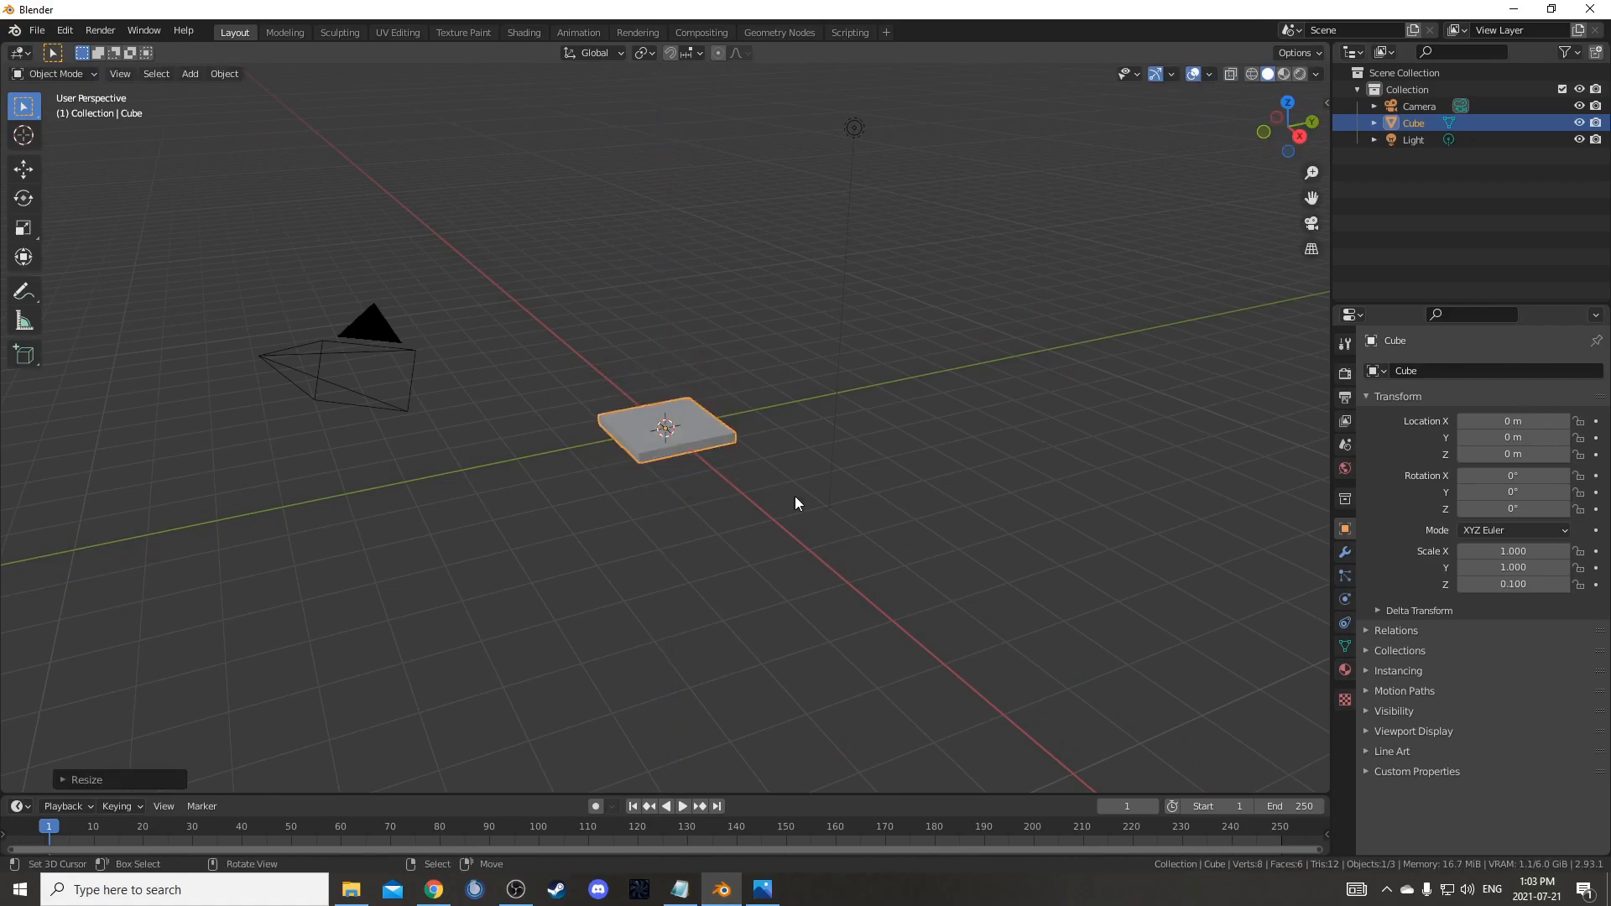
pyautogui.scroll(5, 682, 515)
pyautogui.moveTo(682, 516); pyautogui.dragTo(713, 528, button='middle')
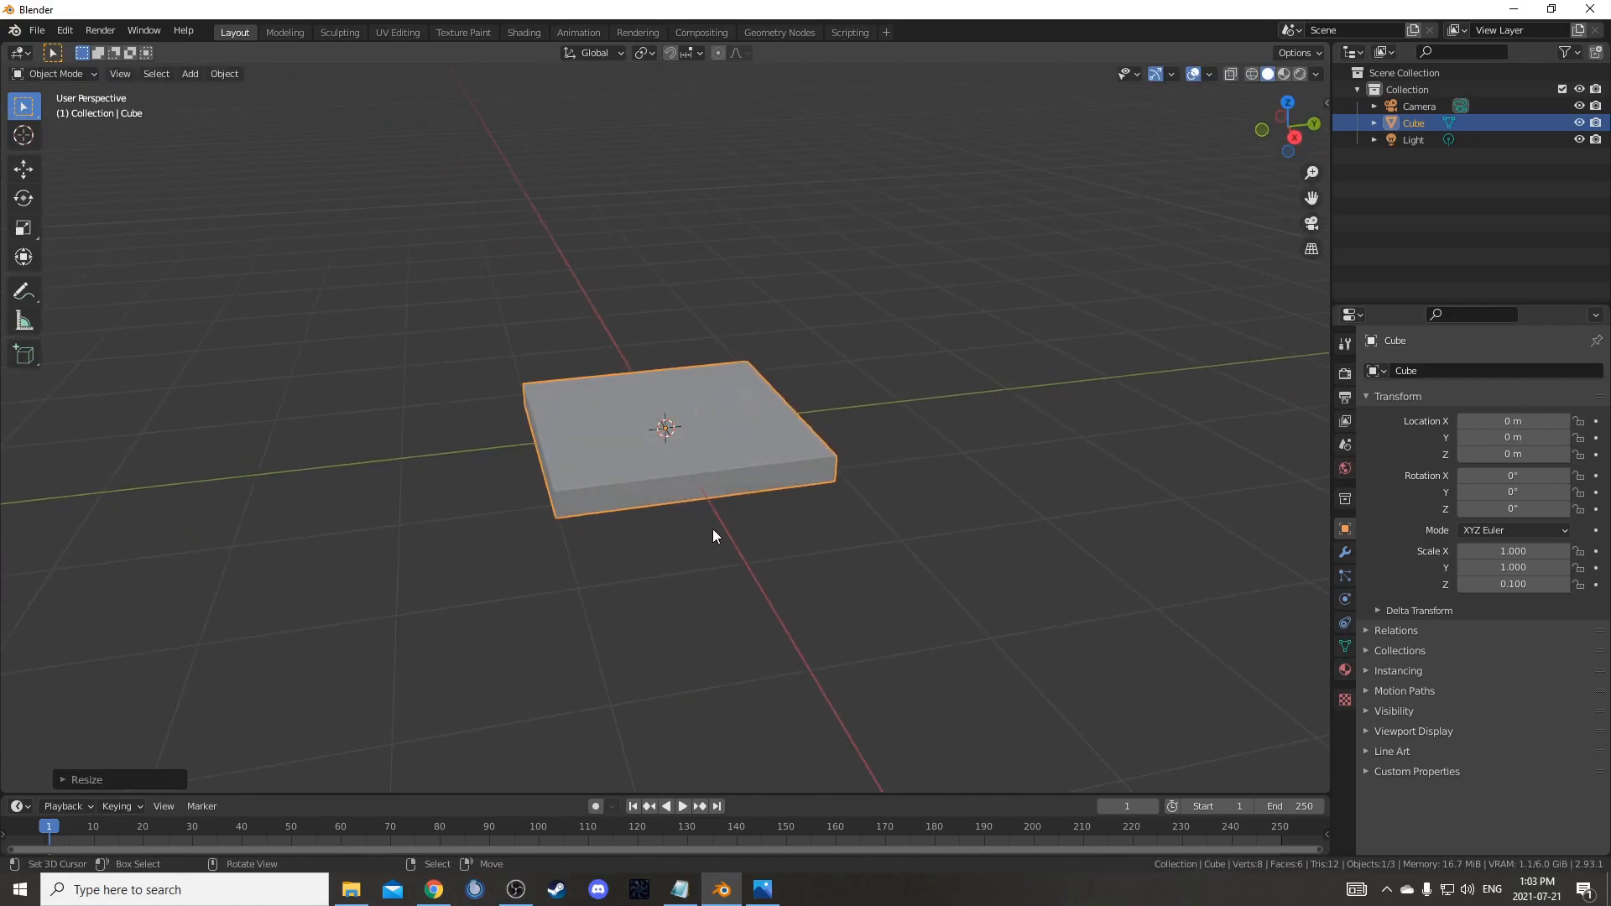
pyautogui.hotkey('ctrl', 'a')
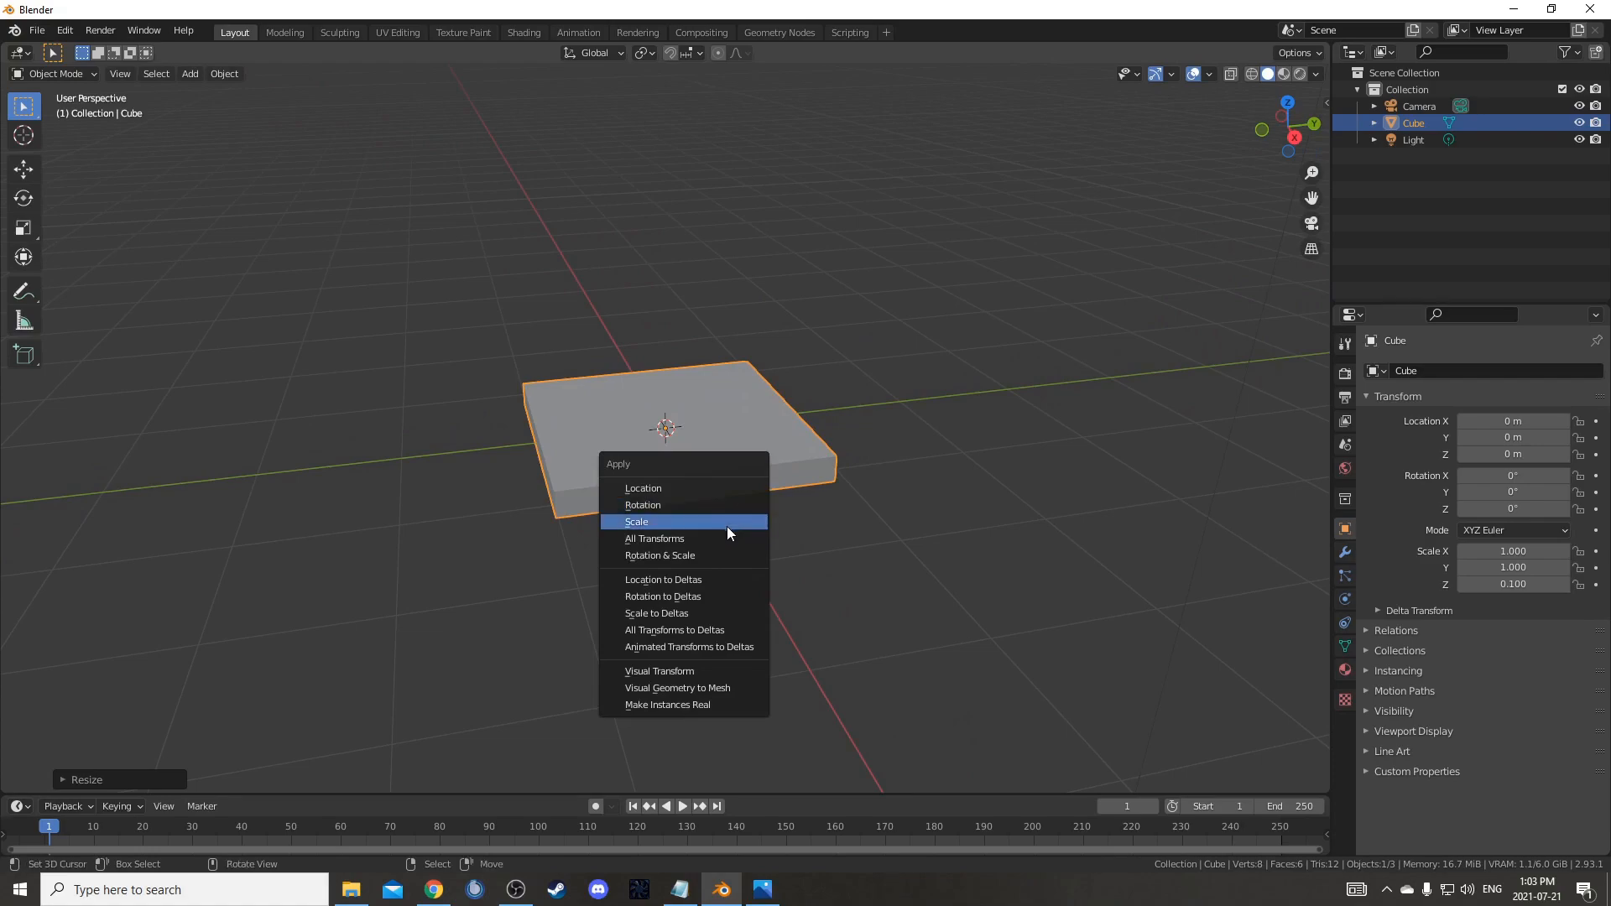
pyautogui.click(726, 526)
# - Add a Bevel modifier to the flattened cube with an amount of 0.01 m and 3 segments
pyautogui.moveTo(727, 526); pyautogui.dragTo(747, 525, button='middle')
pyautogui.click(1345, 552)
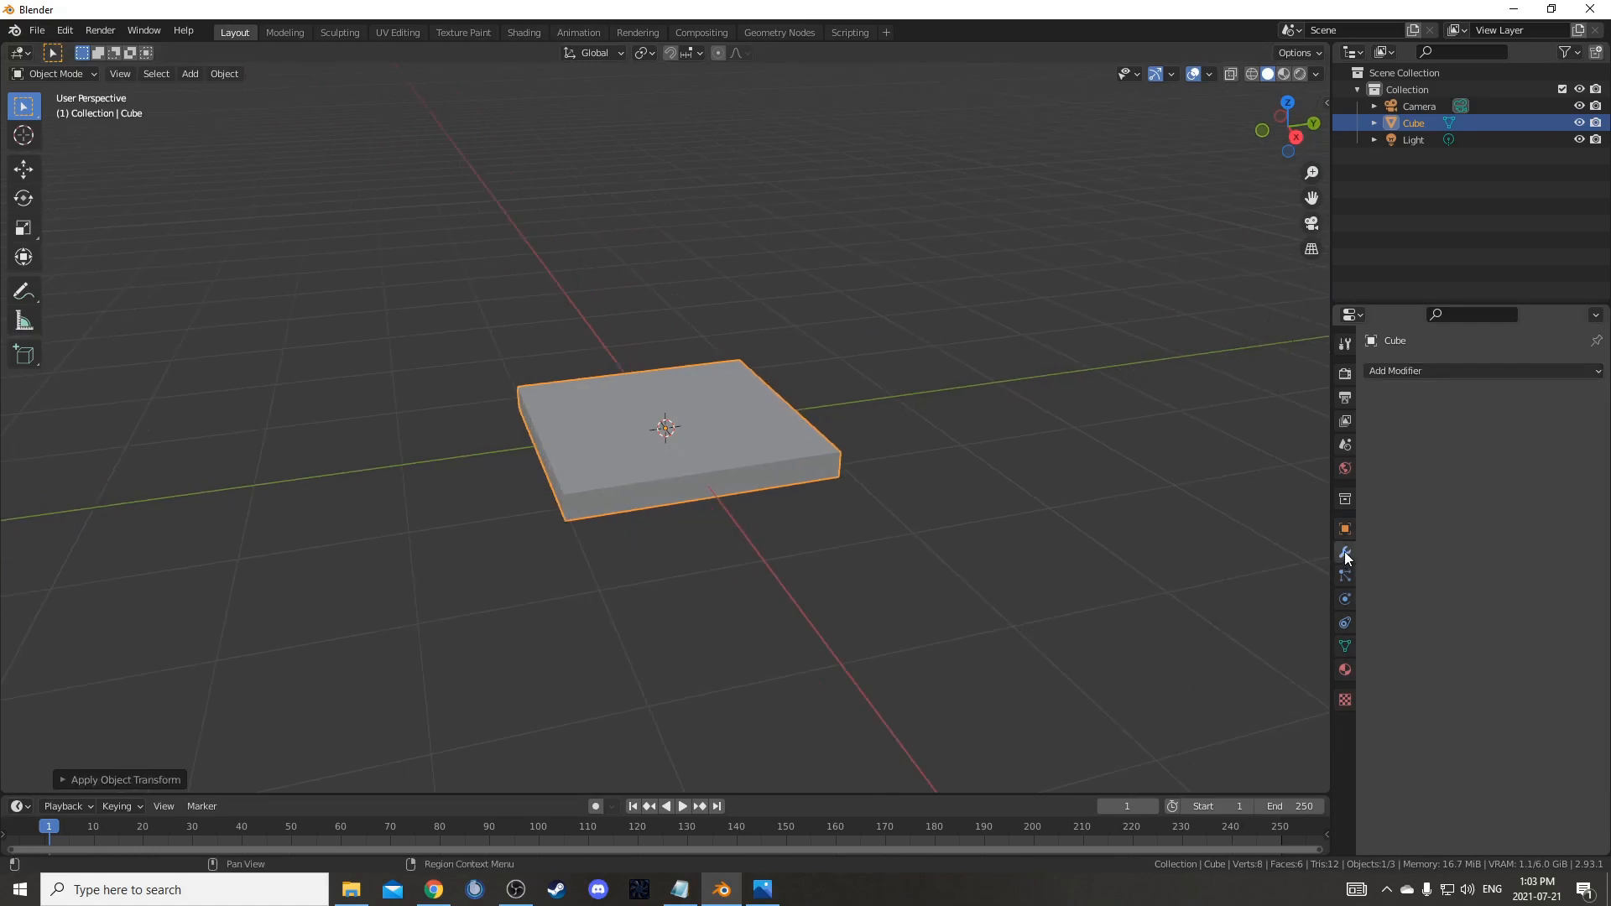
pyautogui.click(1475, 371)
pyautogui.click(1284, 437)
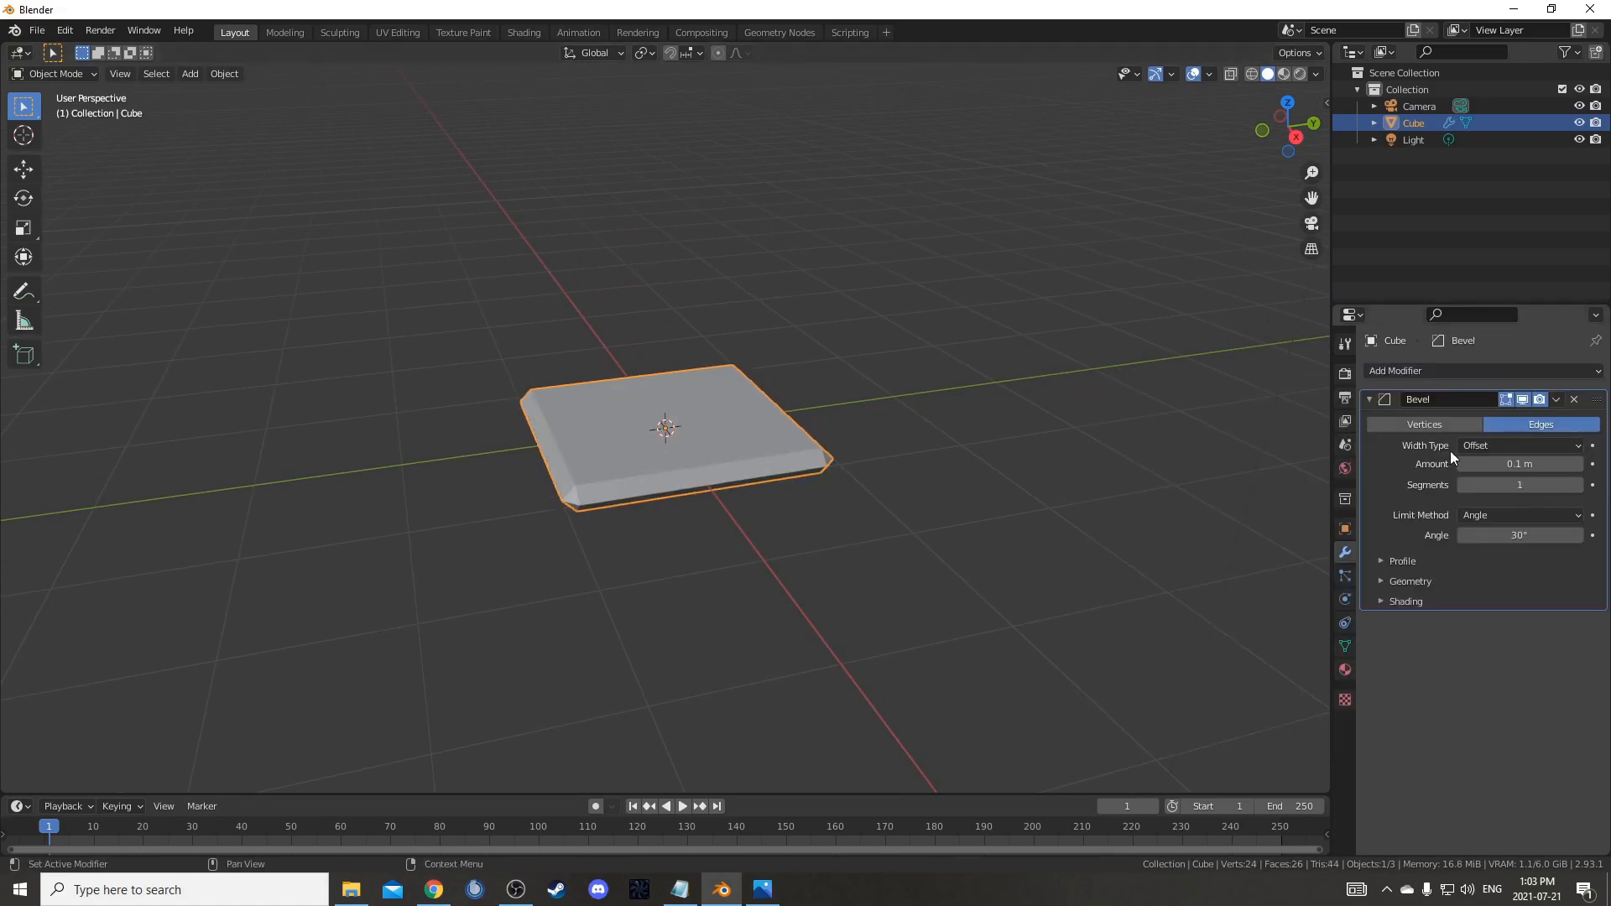
pyautogui.click(1497, 464)
pyautogui.write('0.01')
pyautogui.press('Tab')
pyautogui.write('3')
pyautogui.press('Return')
# - Apply smooth shading to the bevelled slab
pyautogui.moveTo(1010, 481); pyautogui.dragTo(713, 457, button='middle')
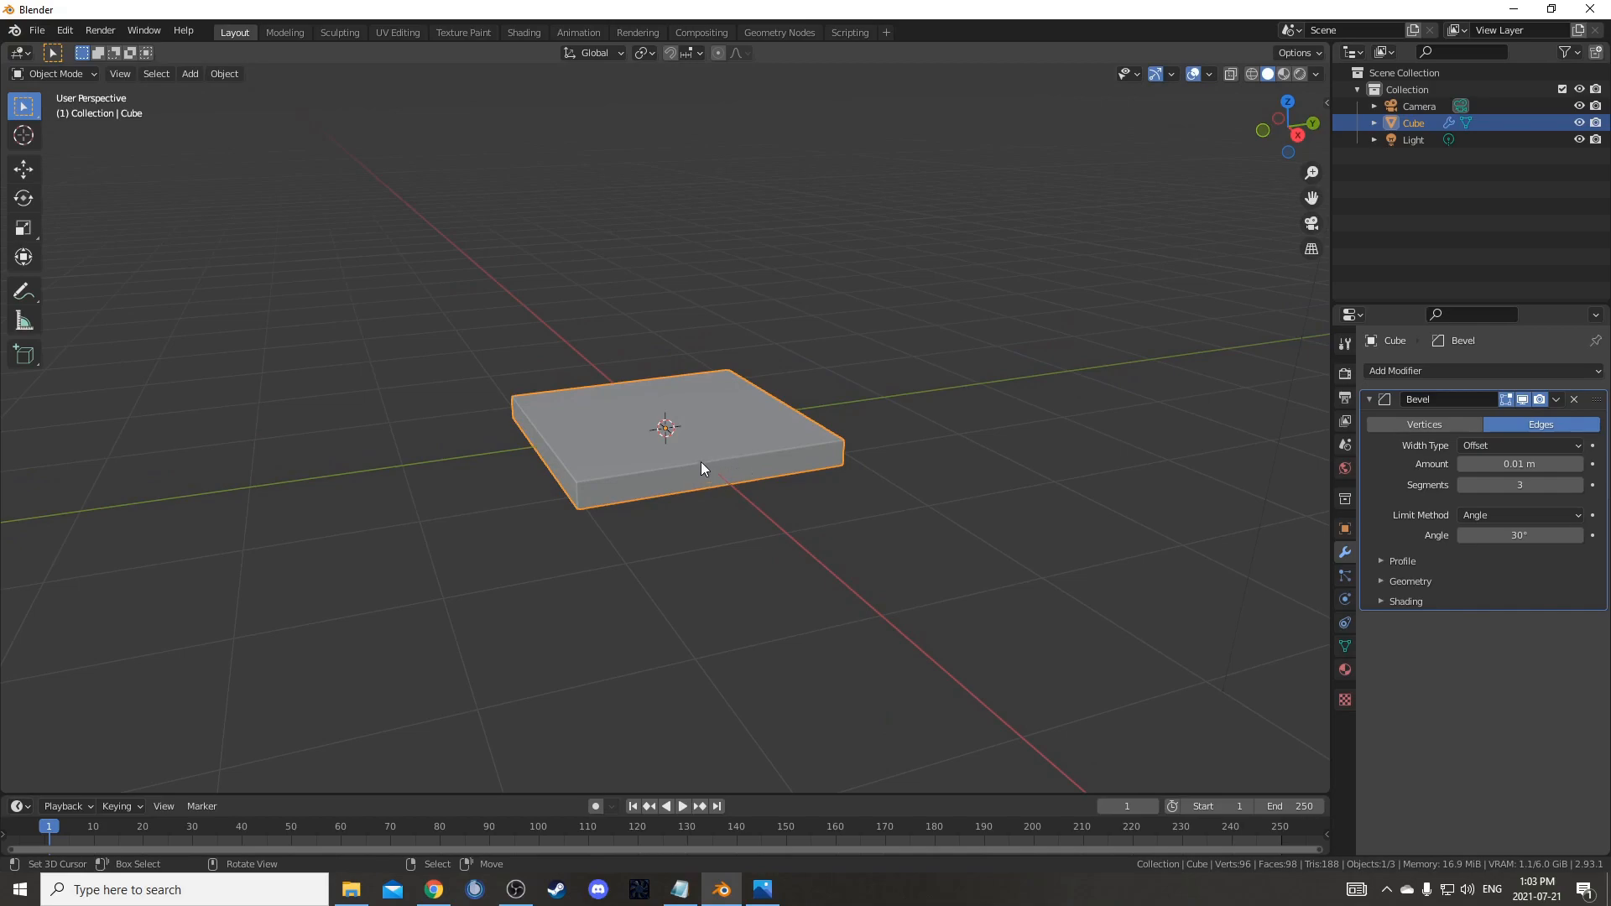
pyautogui.rightClick(702, 468)
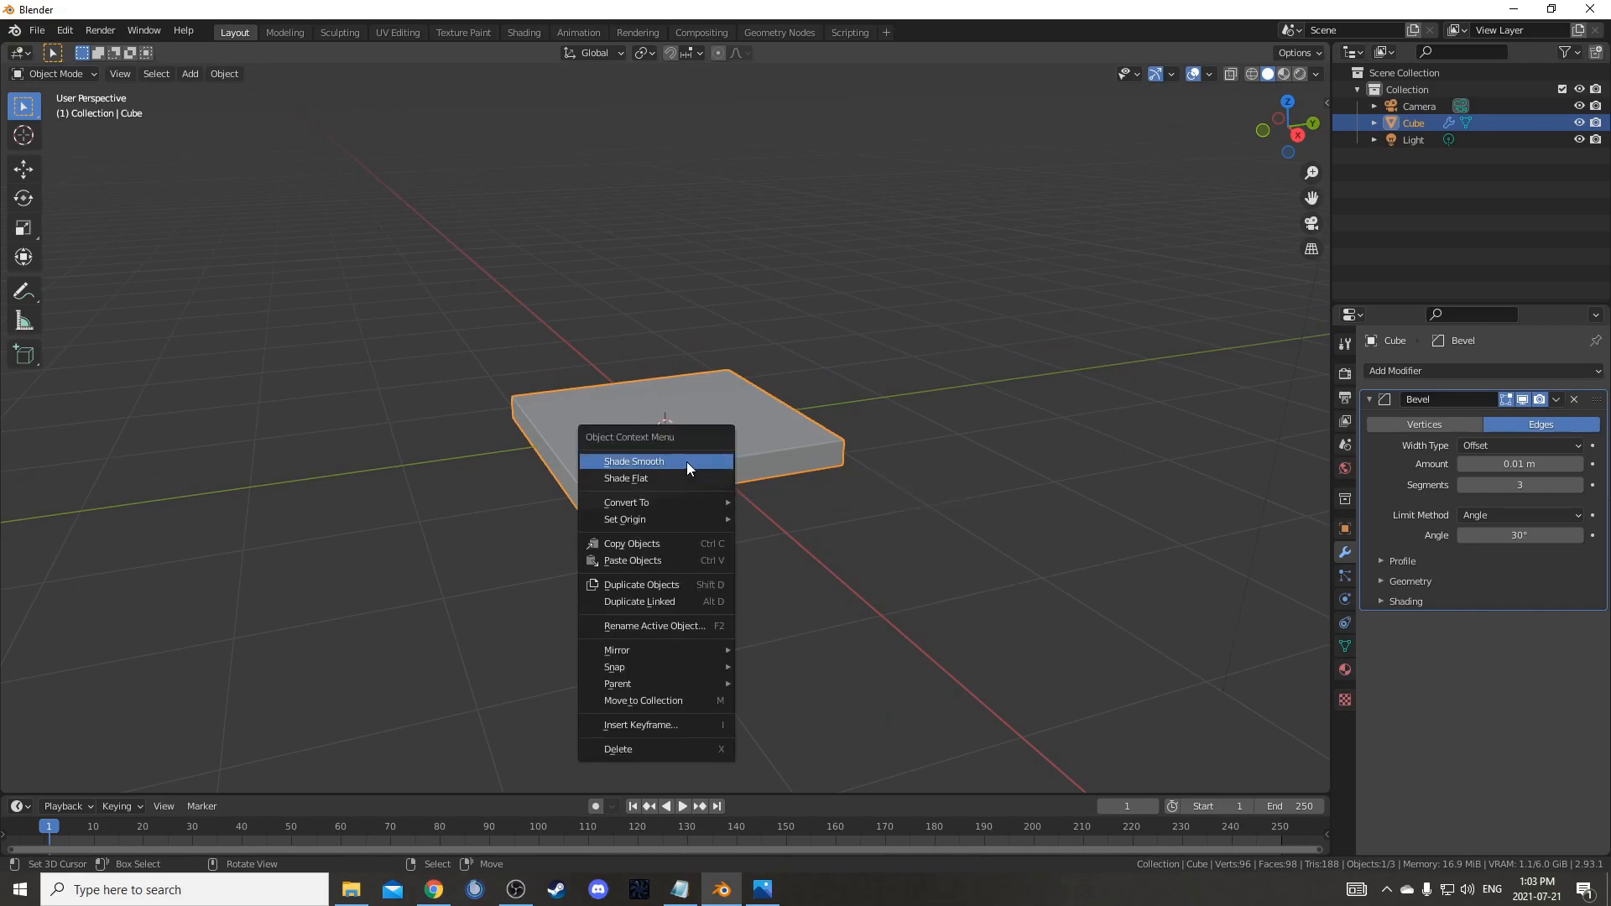
pyautogui.click(686, 461)
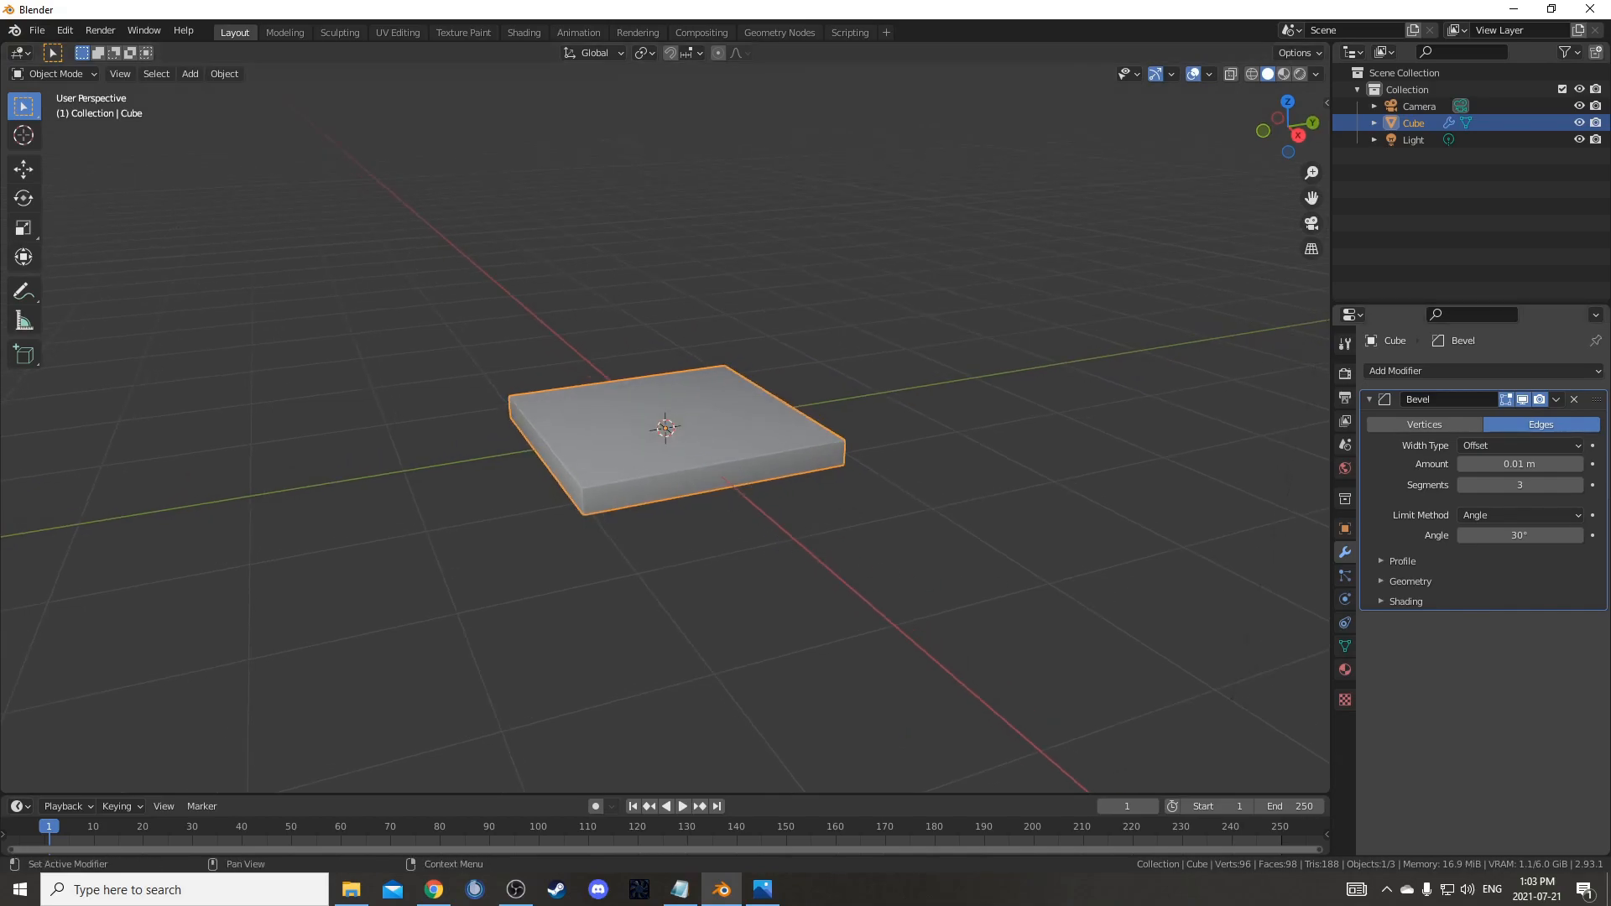
# - Switch the render engine to Cycles and set the render device to GPU Compute
pyautogui.click(1345, 374)
pyautogui.click(1509, 370)
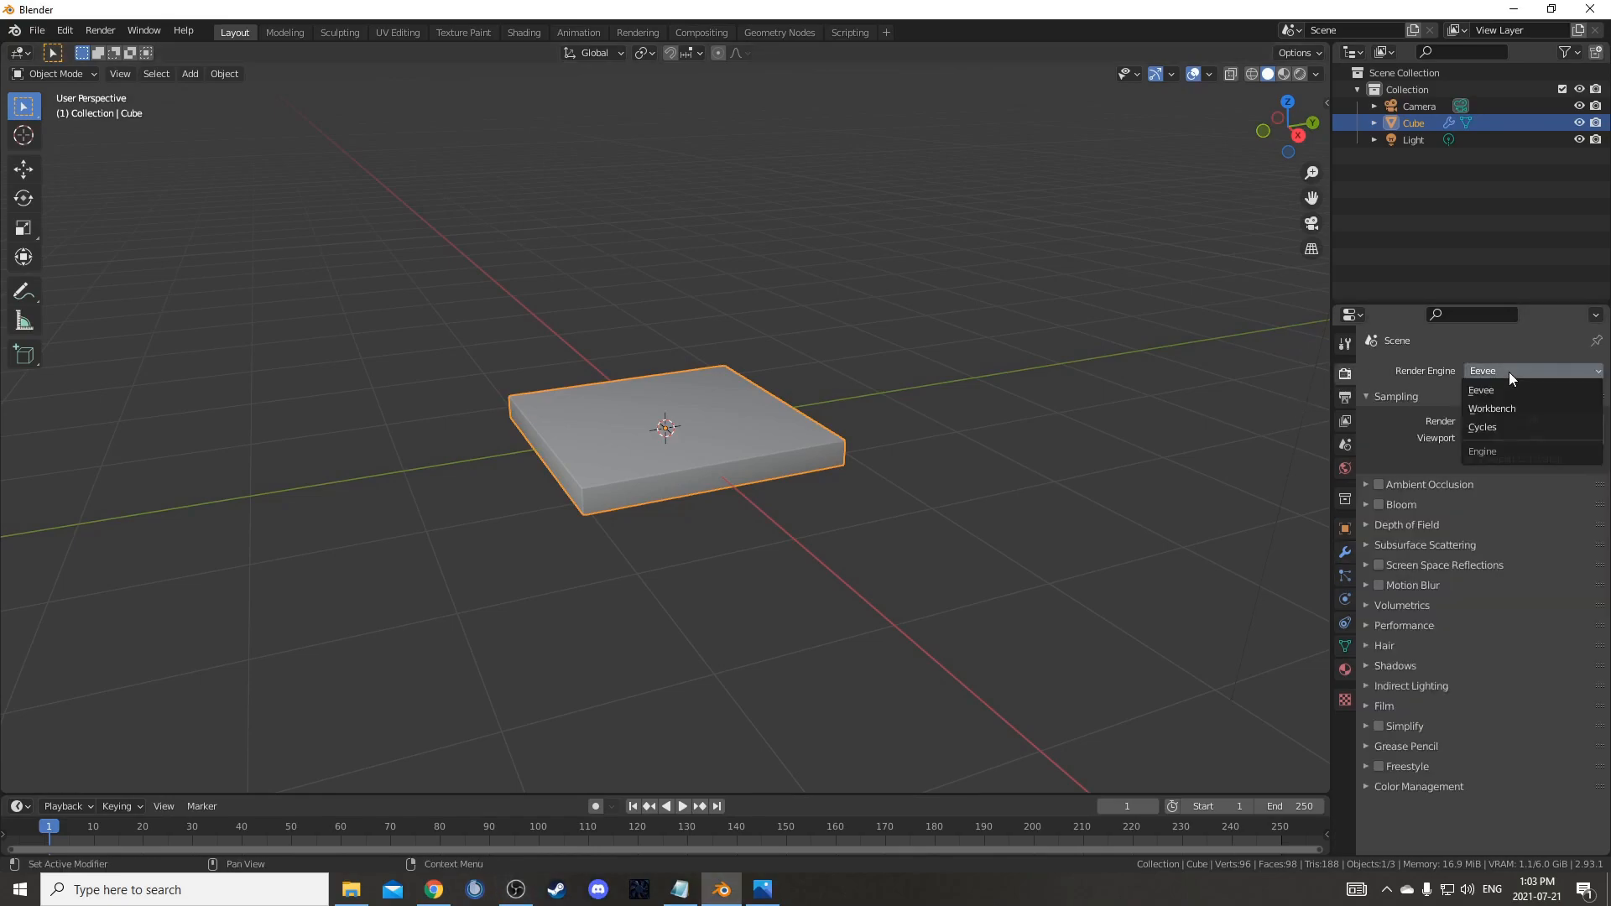
pyautogui.click(1518, 426)
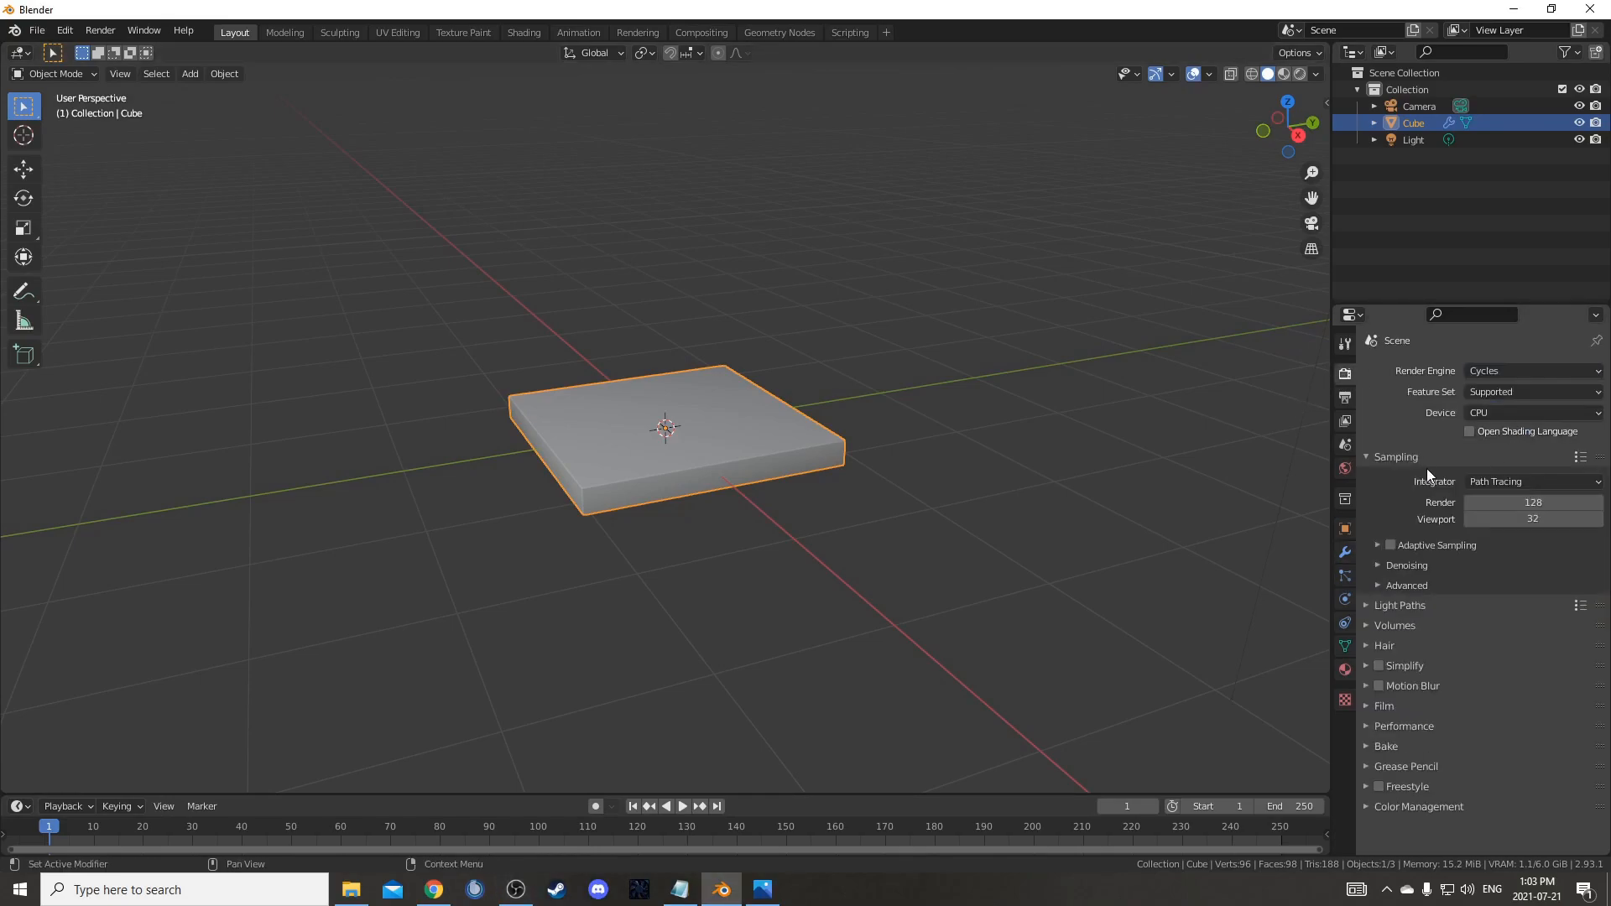
pyautogui.click(1483, 413)
pyautogui.click(1553, 450)
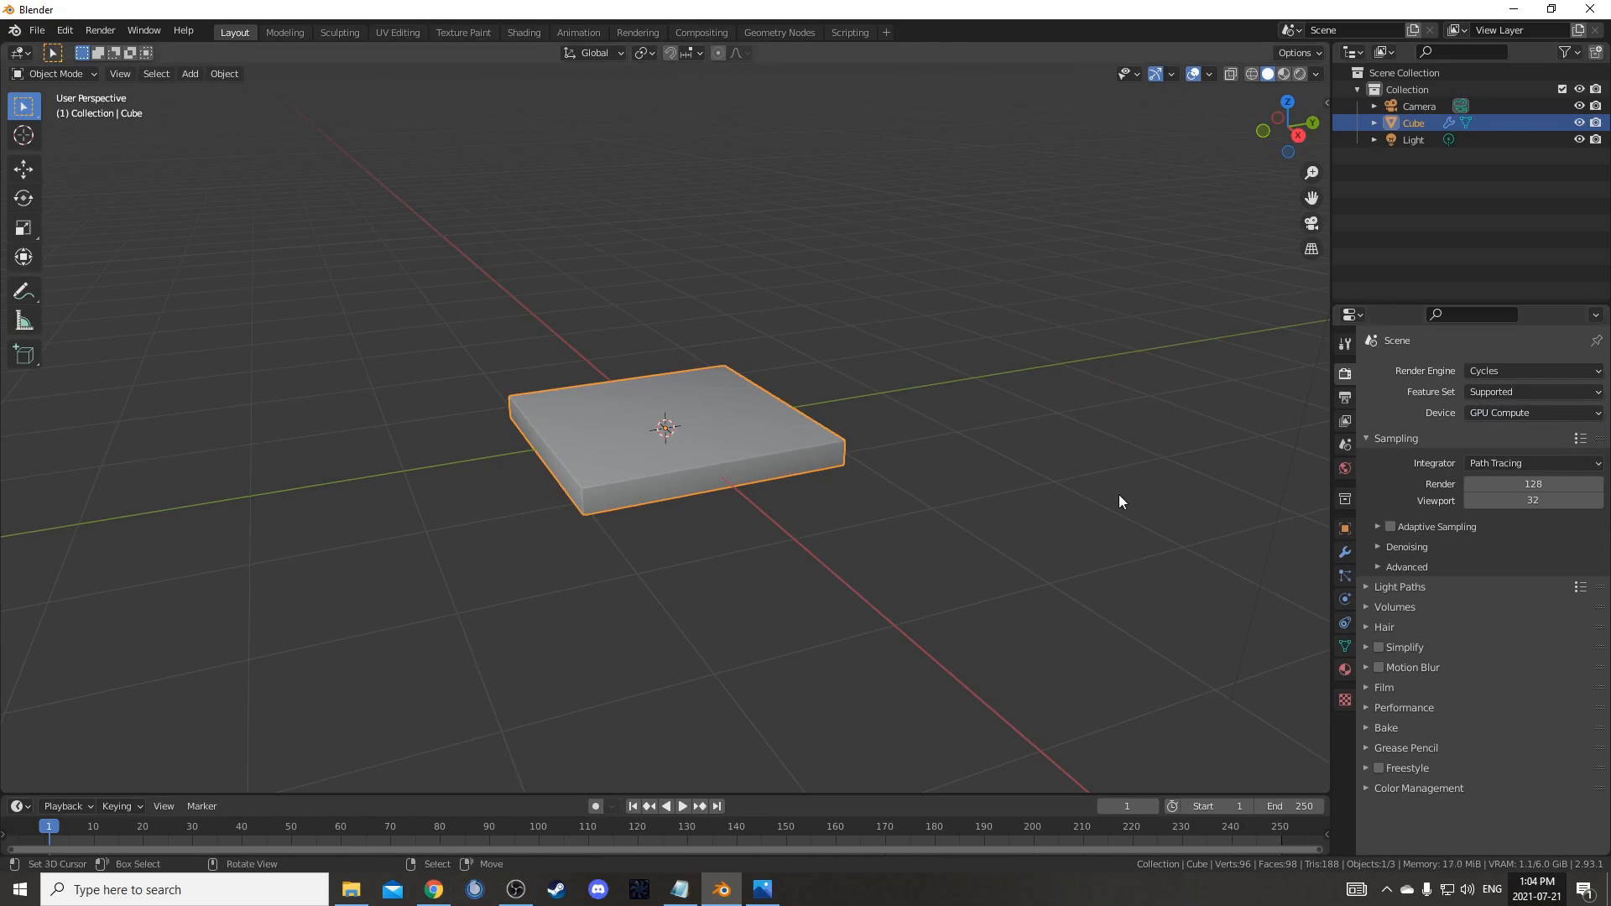
# - Delete the default light from the scene
pyautogui.scroll(-5, 865, 318)
pyautogui.click(809, 187)
pyautogui.press('x')
pyautogui.click(809, 186)
pyautogui.scroll(2, 952, 385)
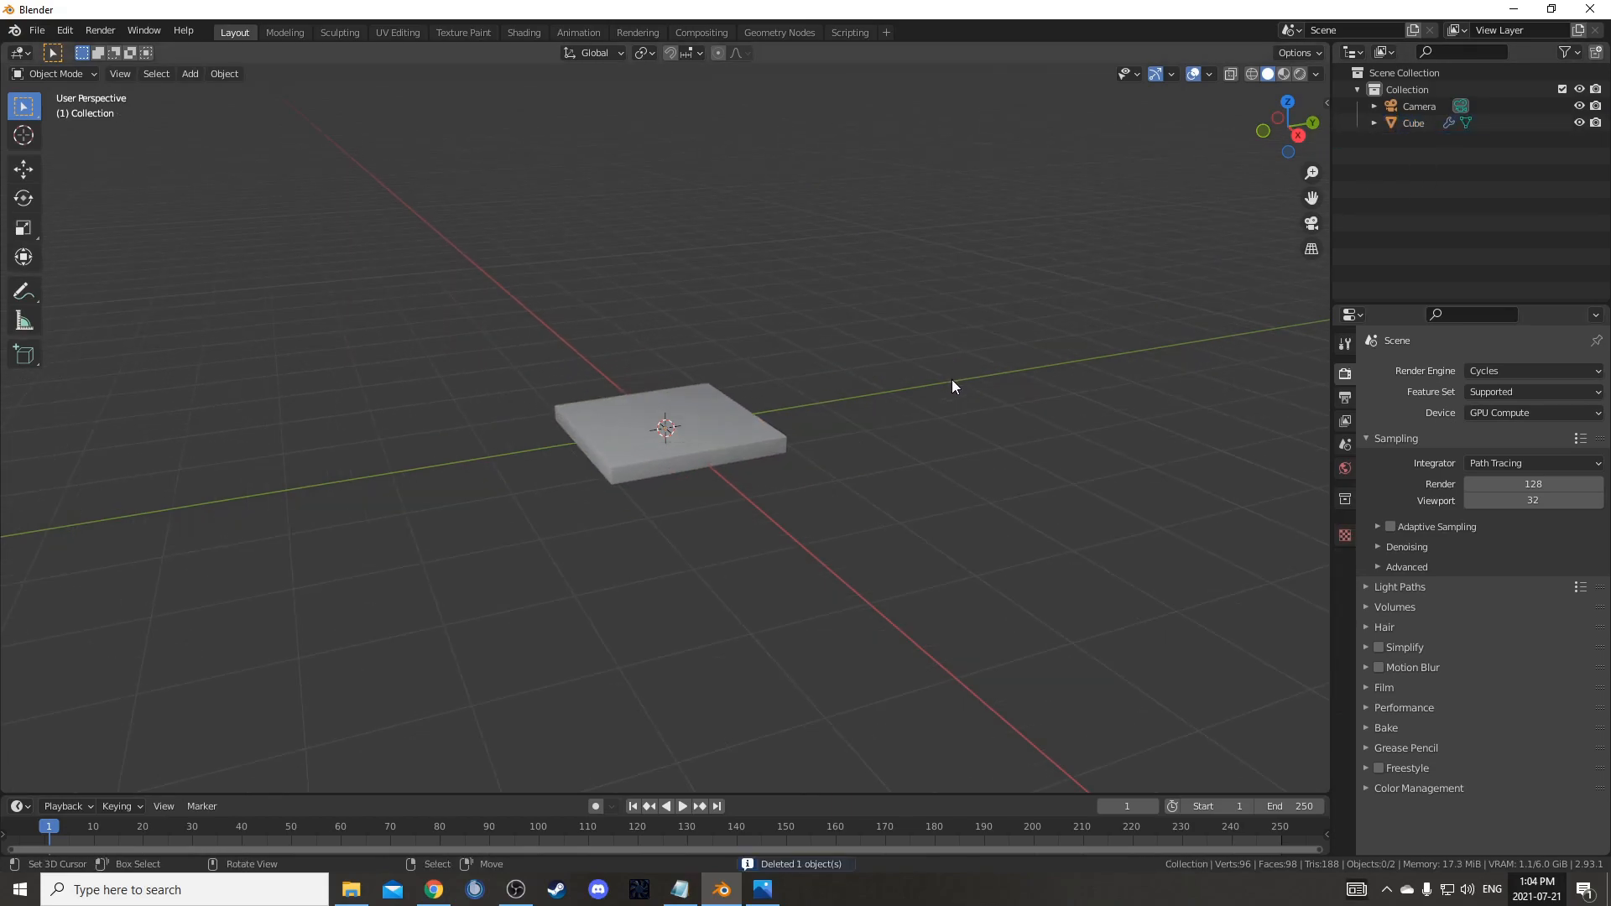
# - Use an Environment Texture as the world background colour and load old_hall_1k.hdr from the HDRIHaven folder
pyautogui.click(1345, 468)
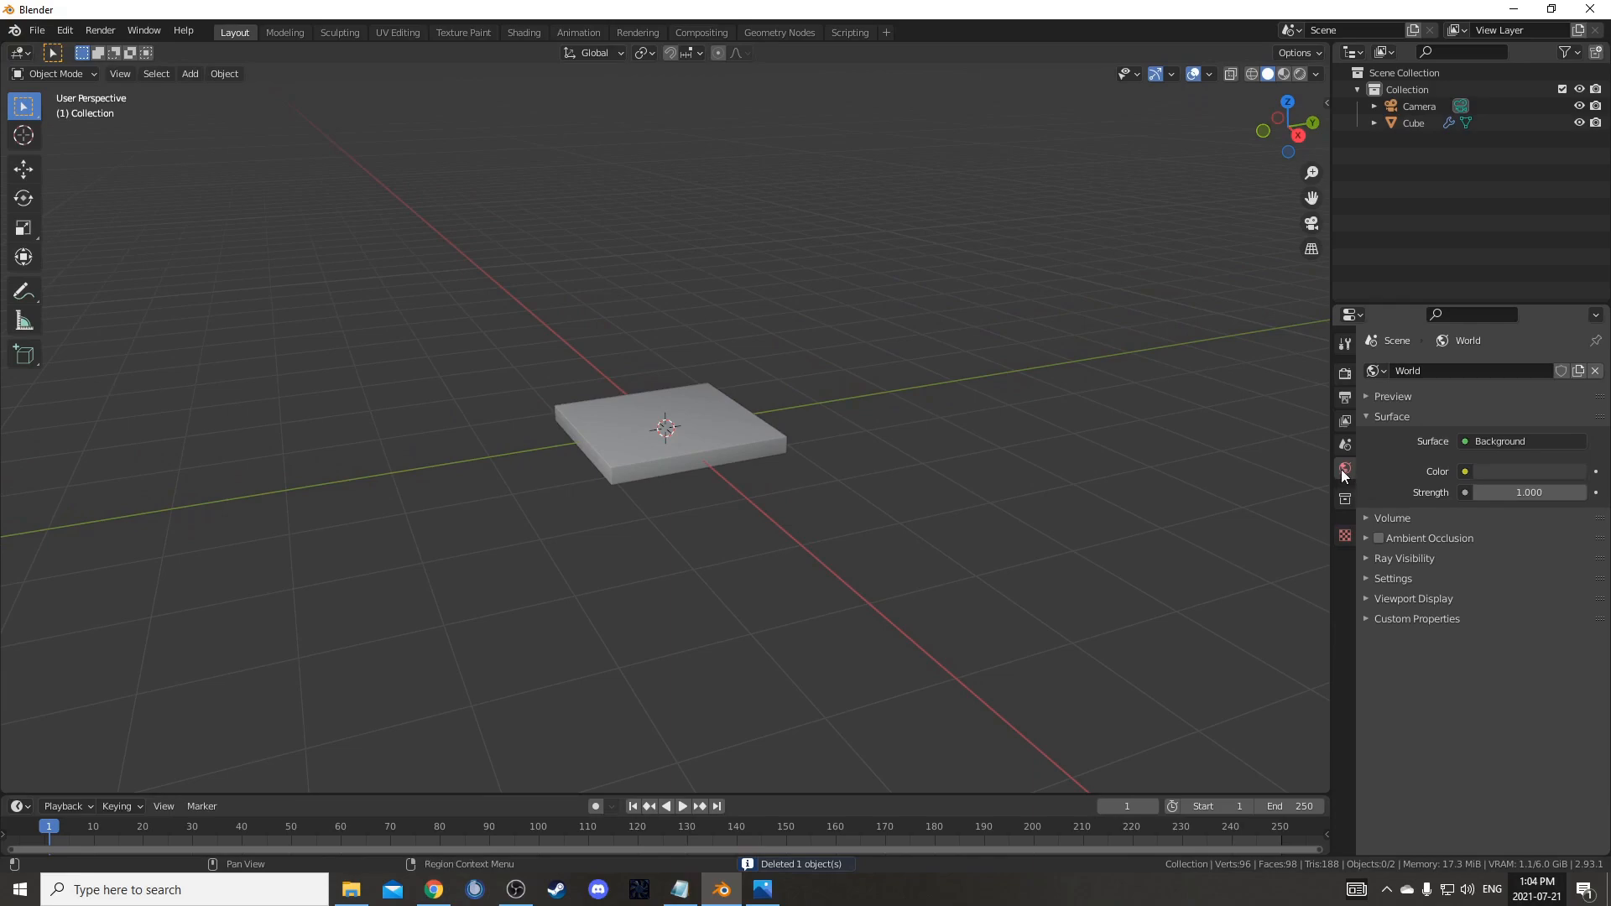
pyautogui.click(1464, 473)
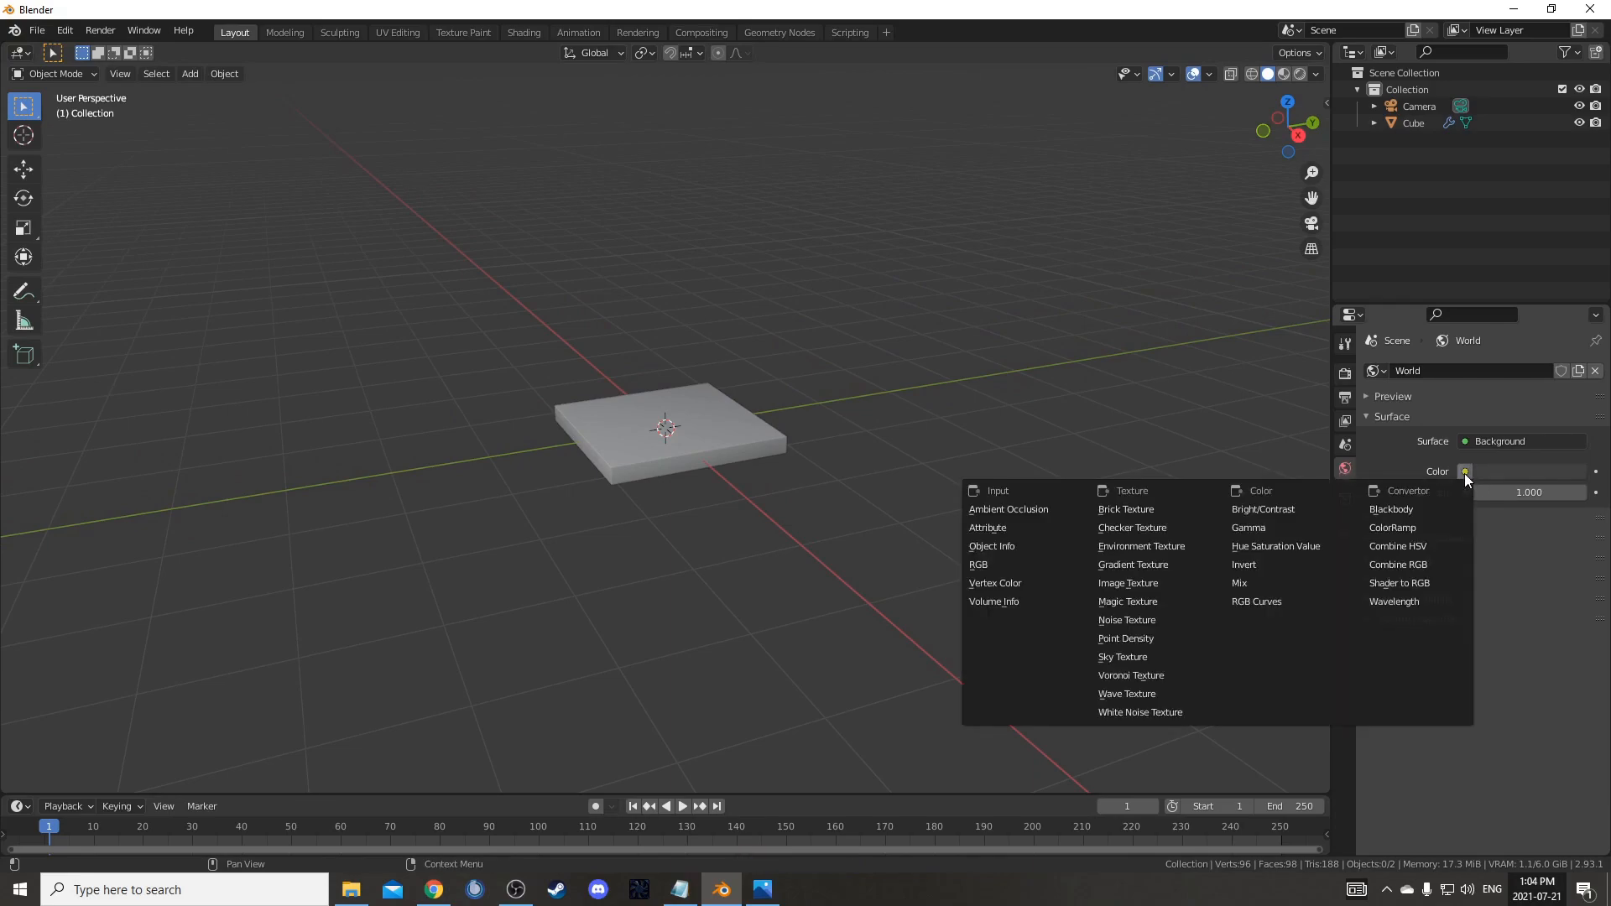
pyautogui.click(1181, 547)
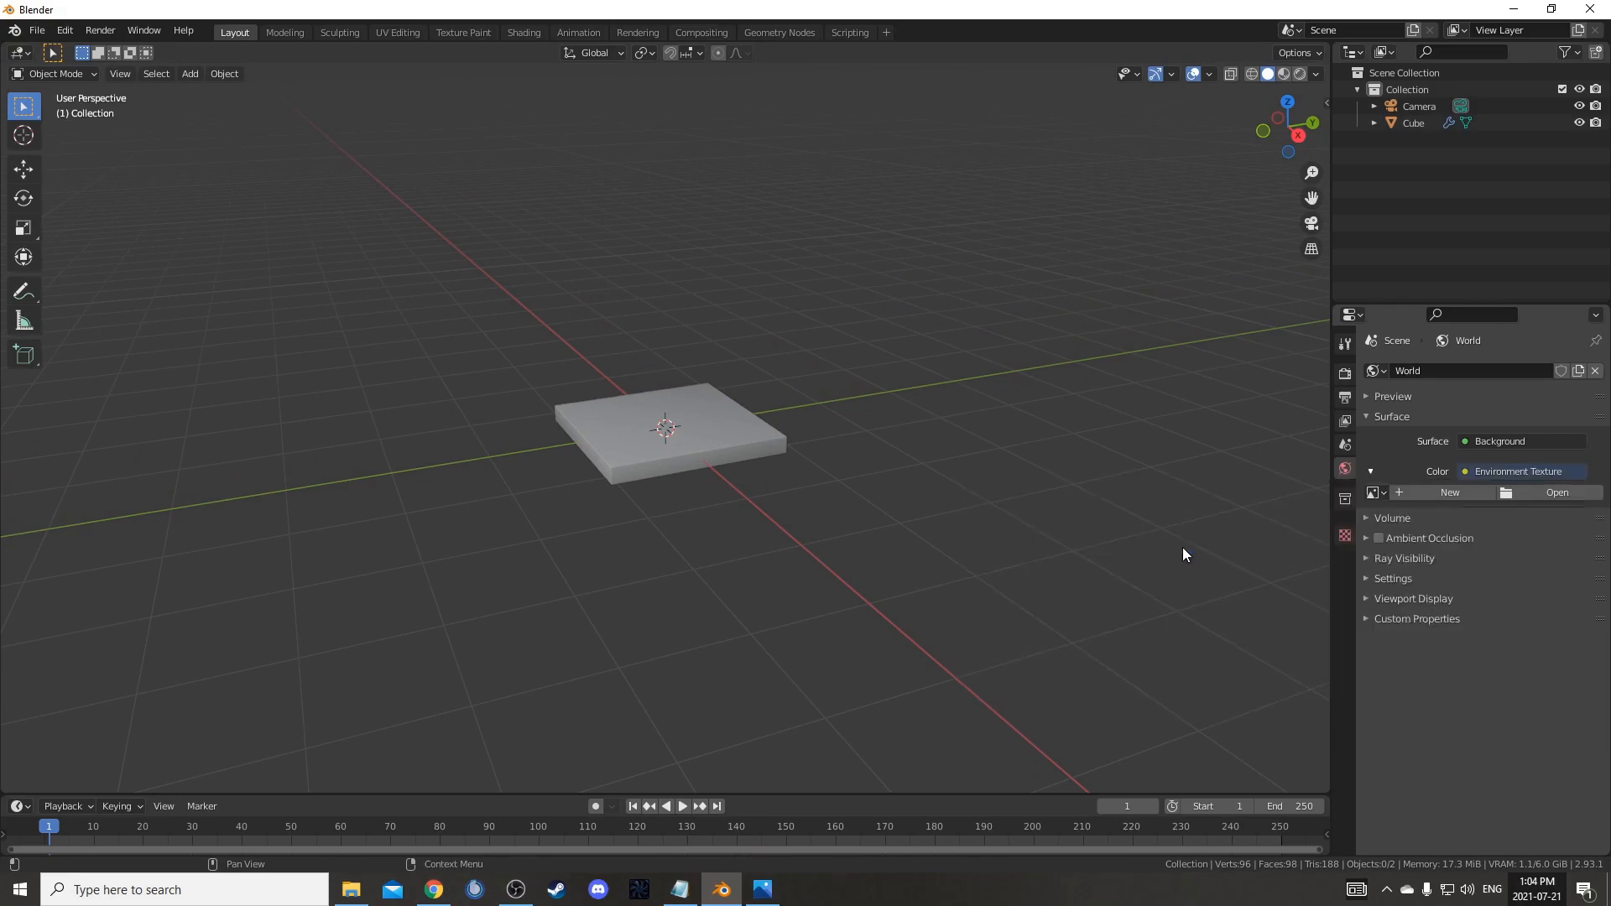
pyautogui.click(1554, 492)
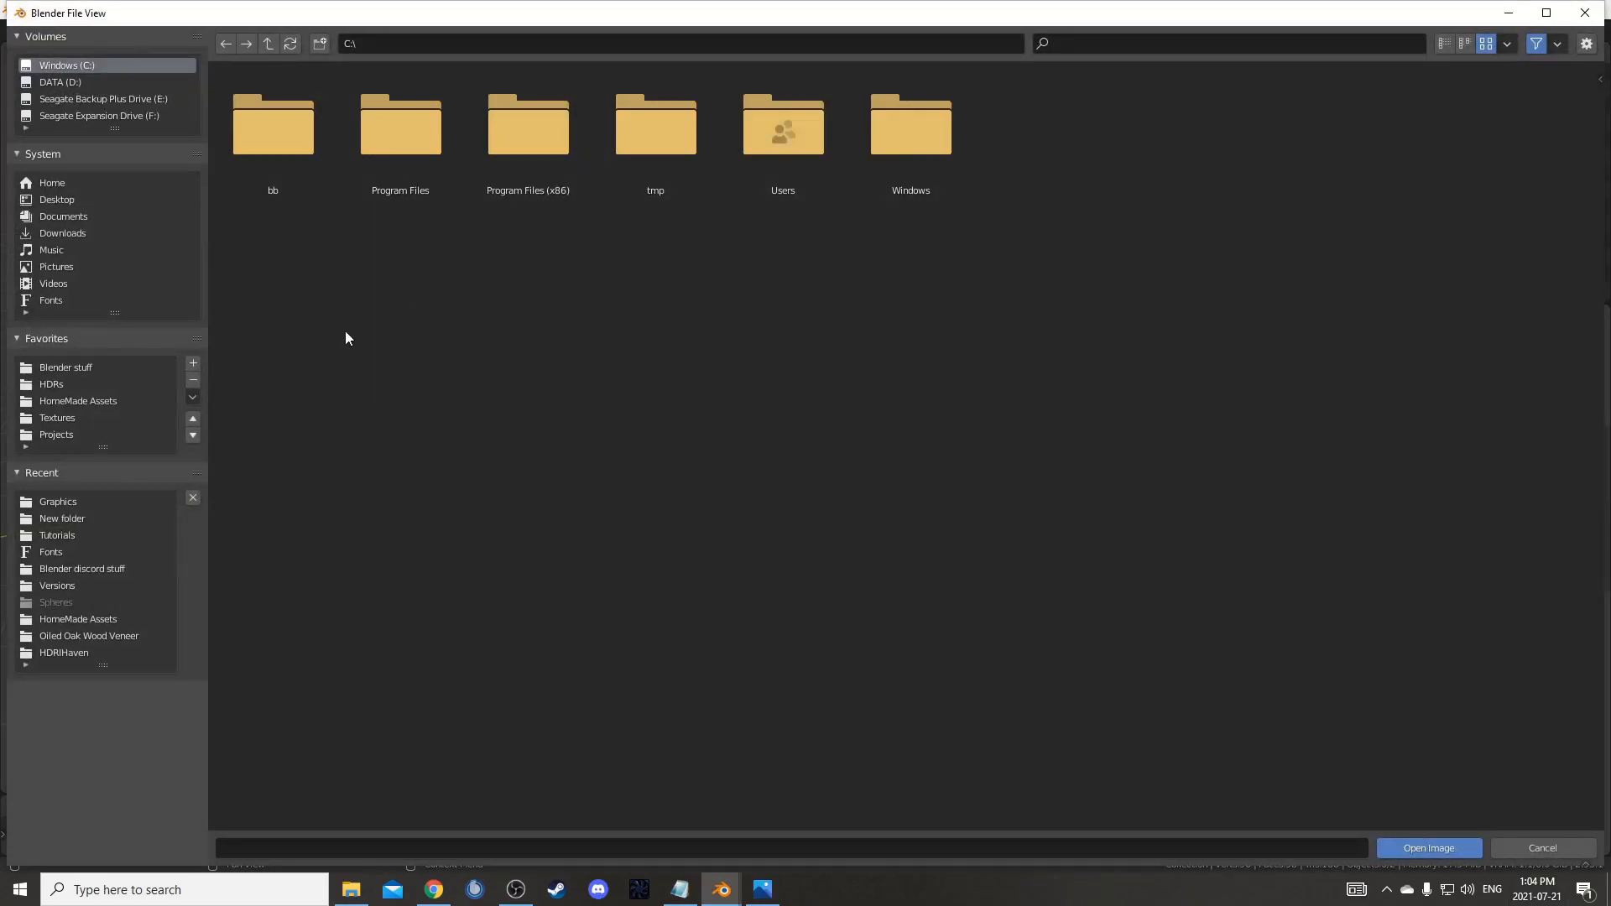
pyautogui.click(119, 400)
pyautogui.click(106, 383)
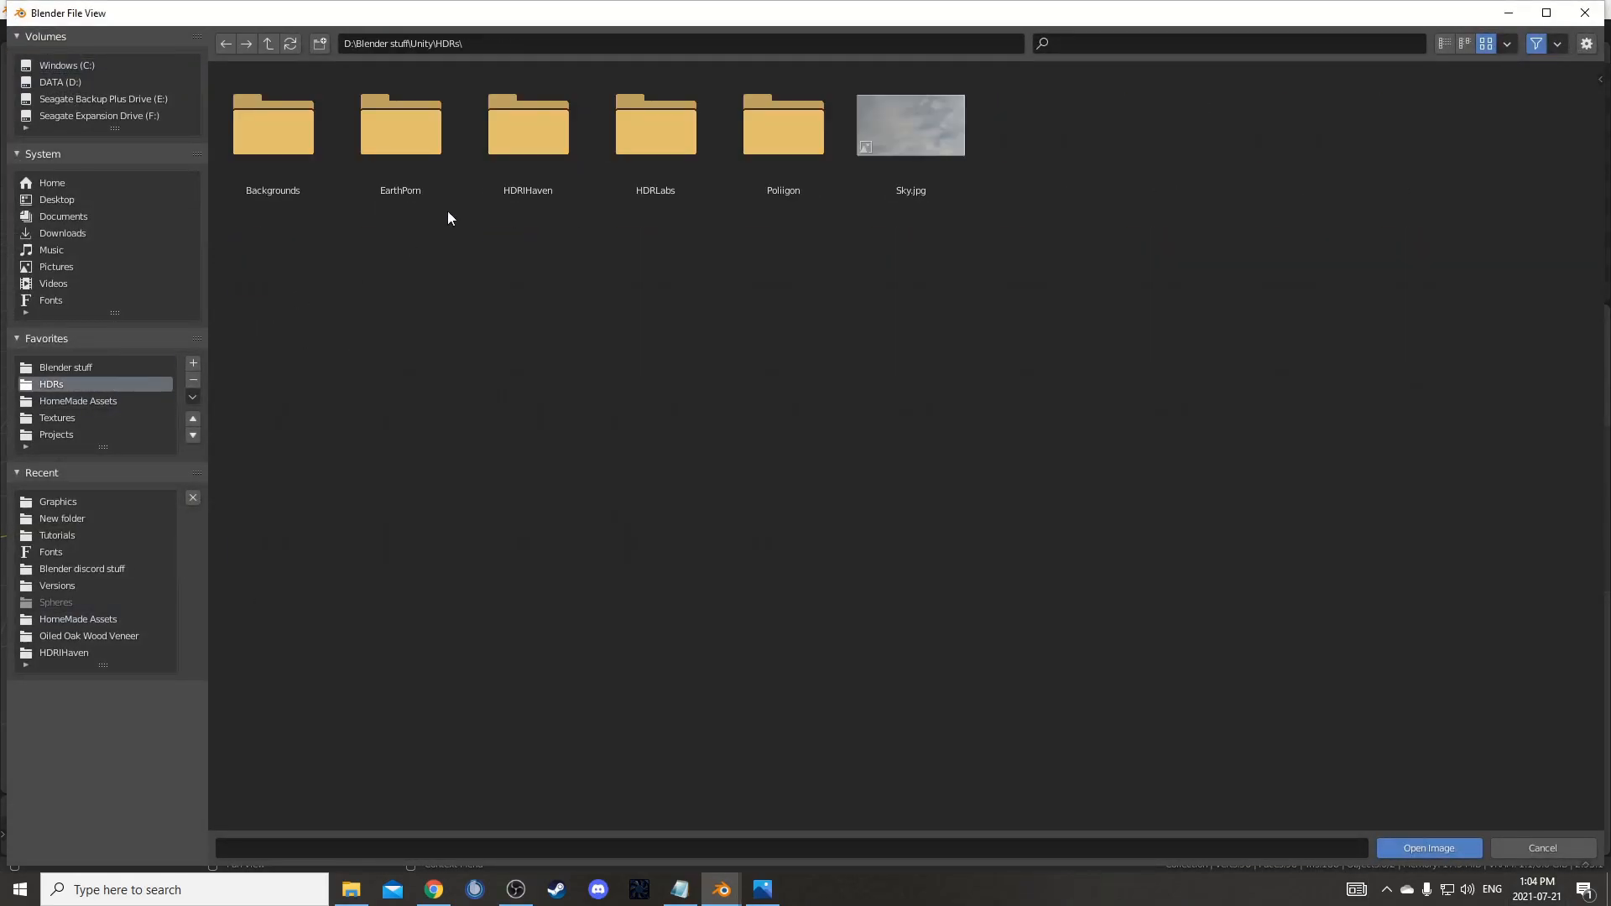
pyautogui.click(522, 149)
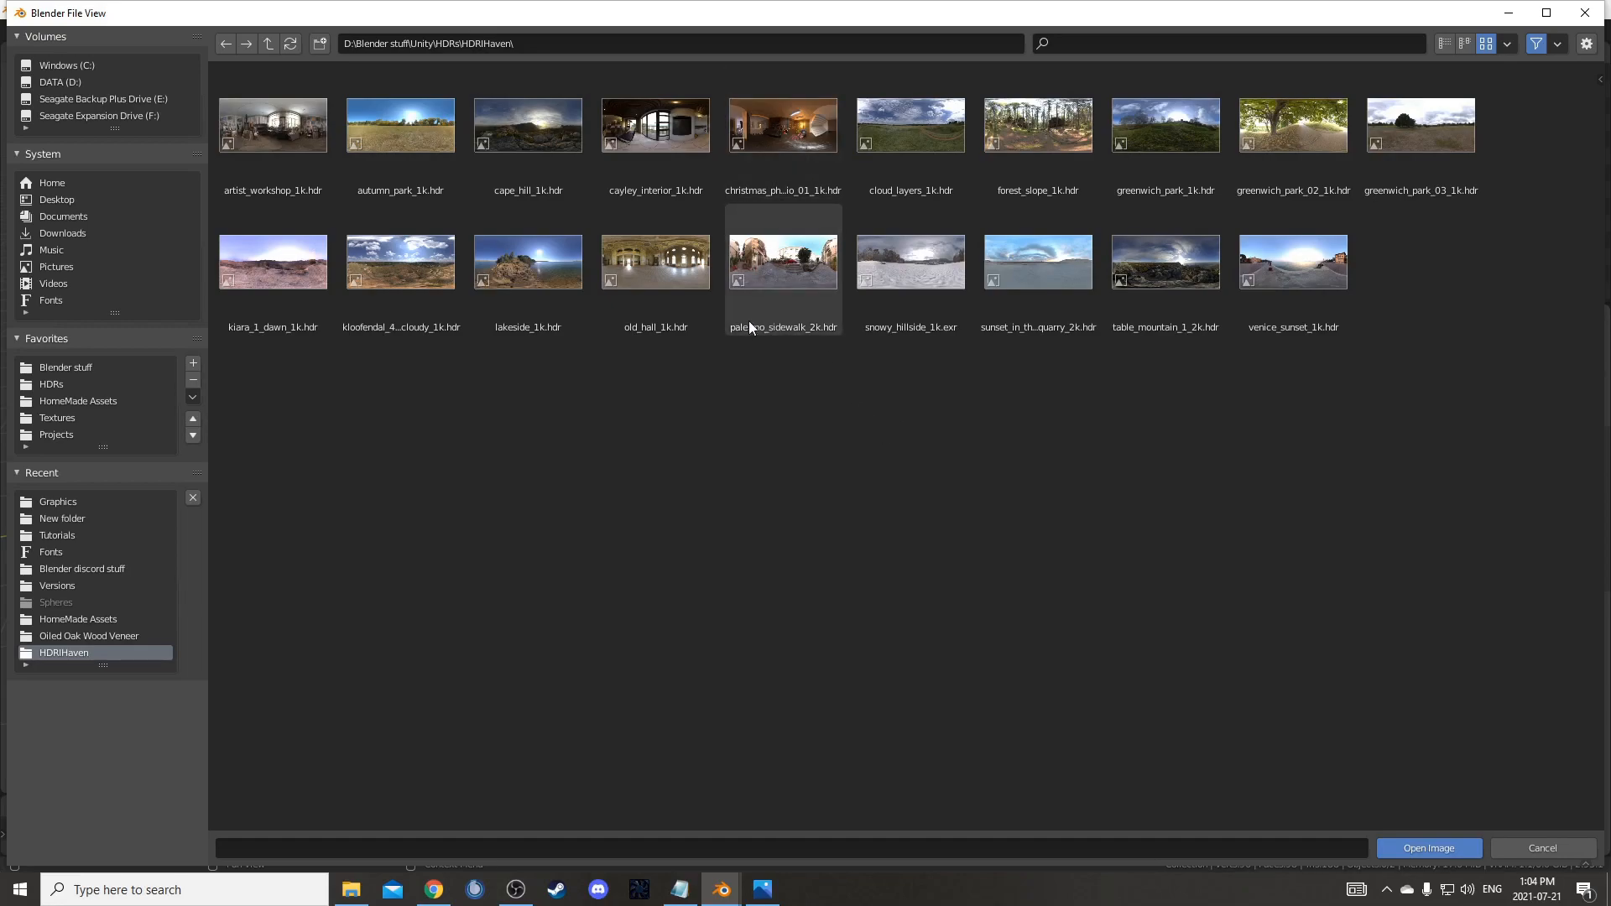
pyautogui.click(663, 292)
pyautogui.doubleClick(660, 285)
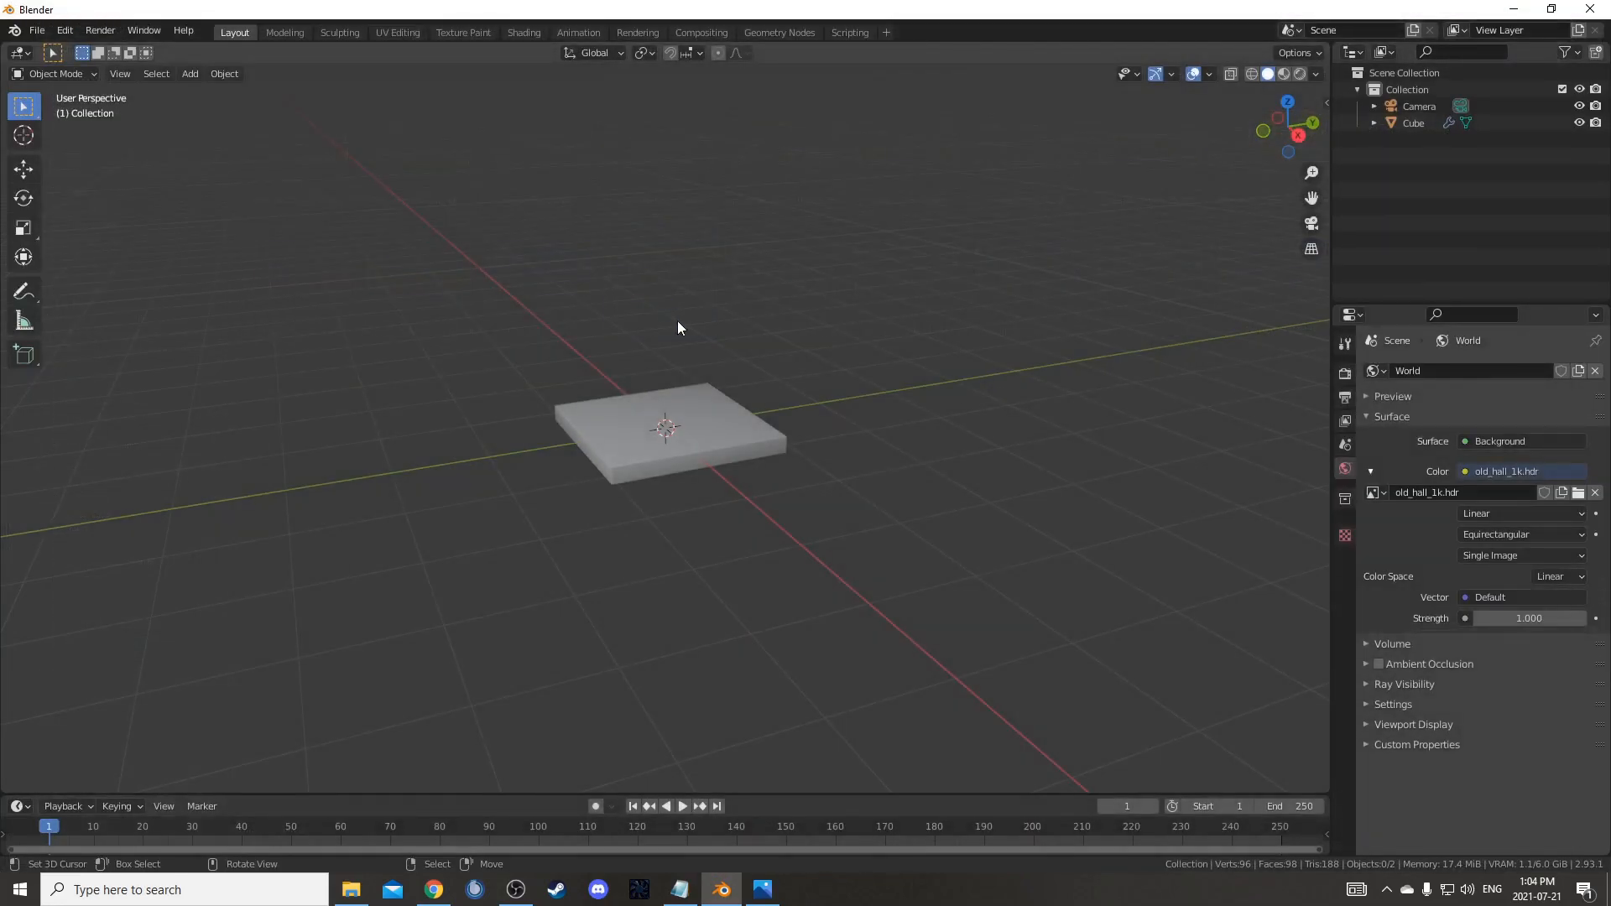
# - Change the main 3D viewport to the Shader Editor and display the World node tree
pyautogui.click(19, 52)
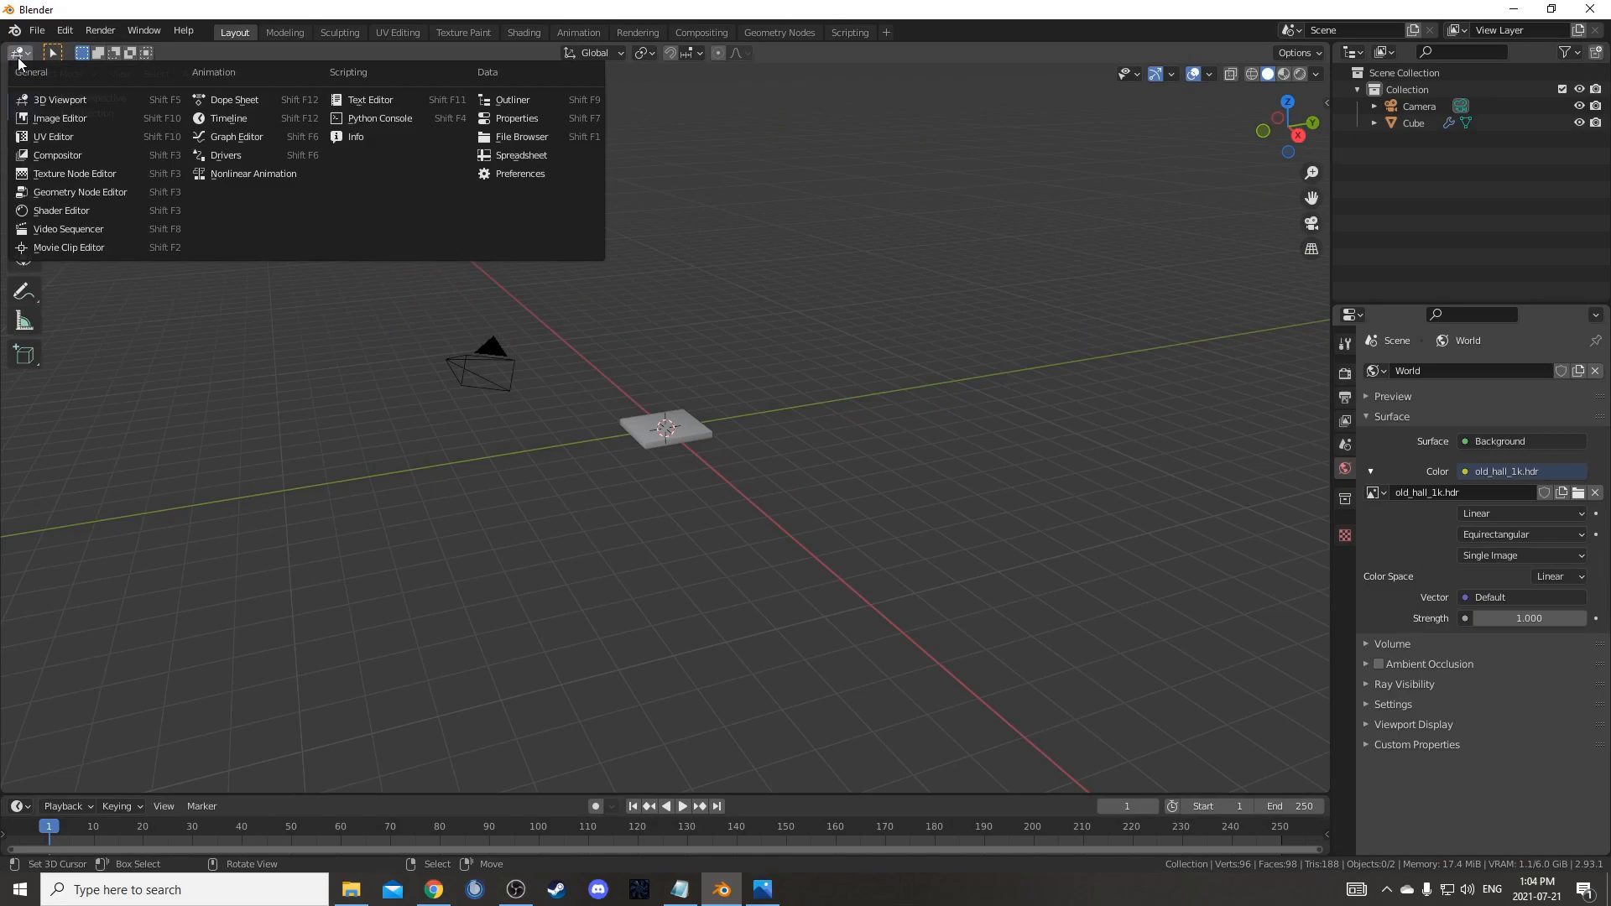
pyautogui.click(52, 206)
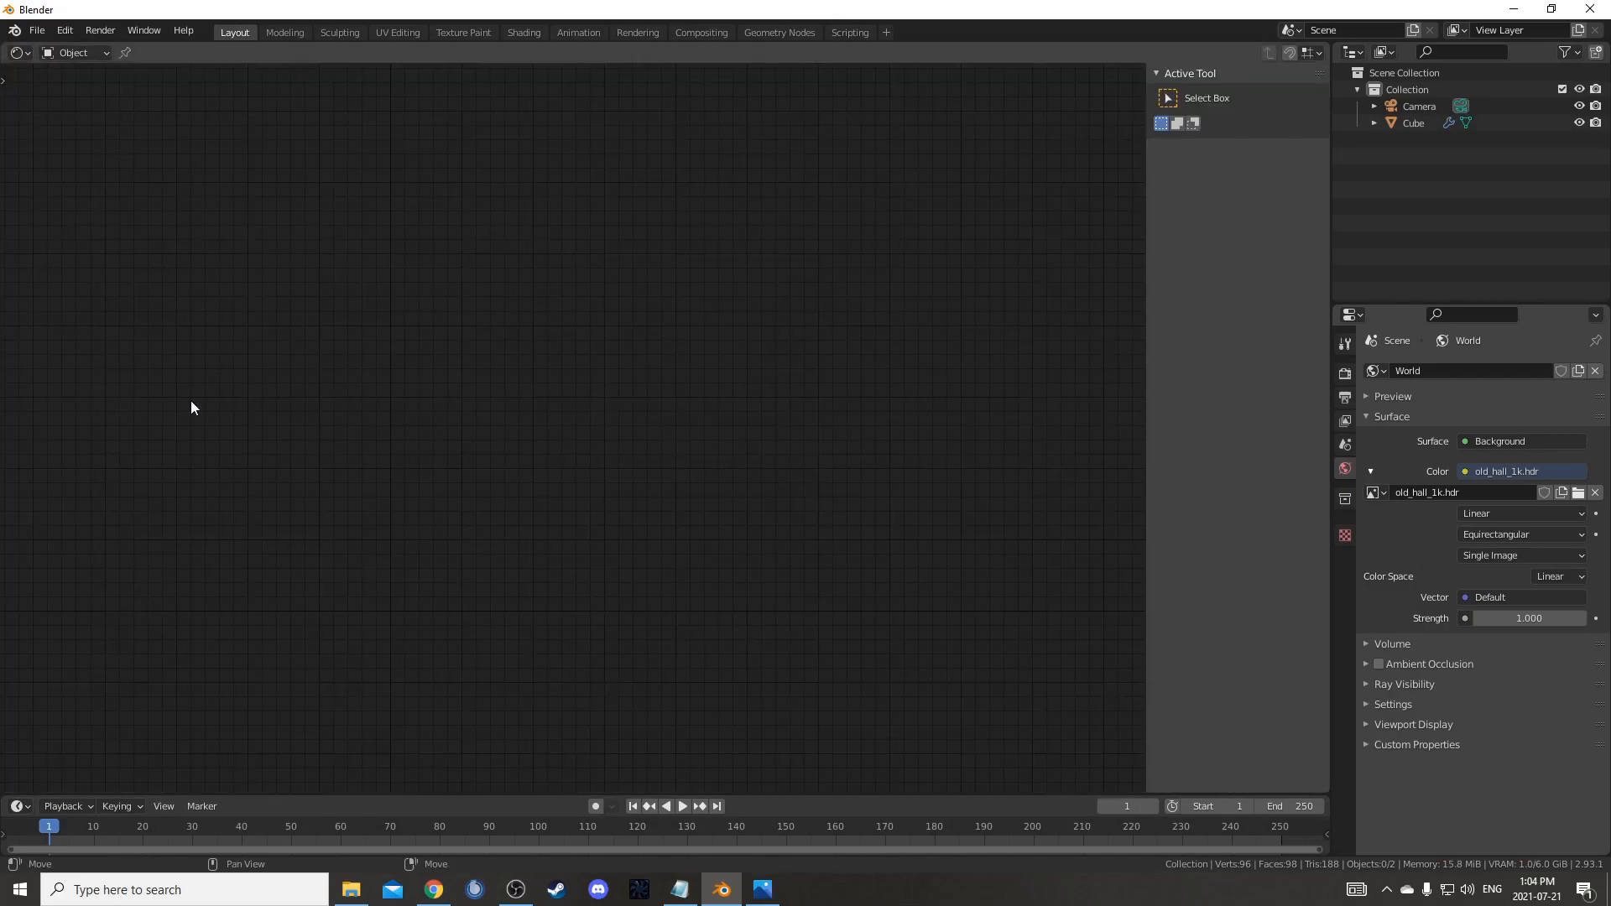
pyautogui.click(64, 53)
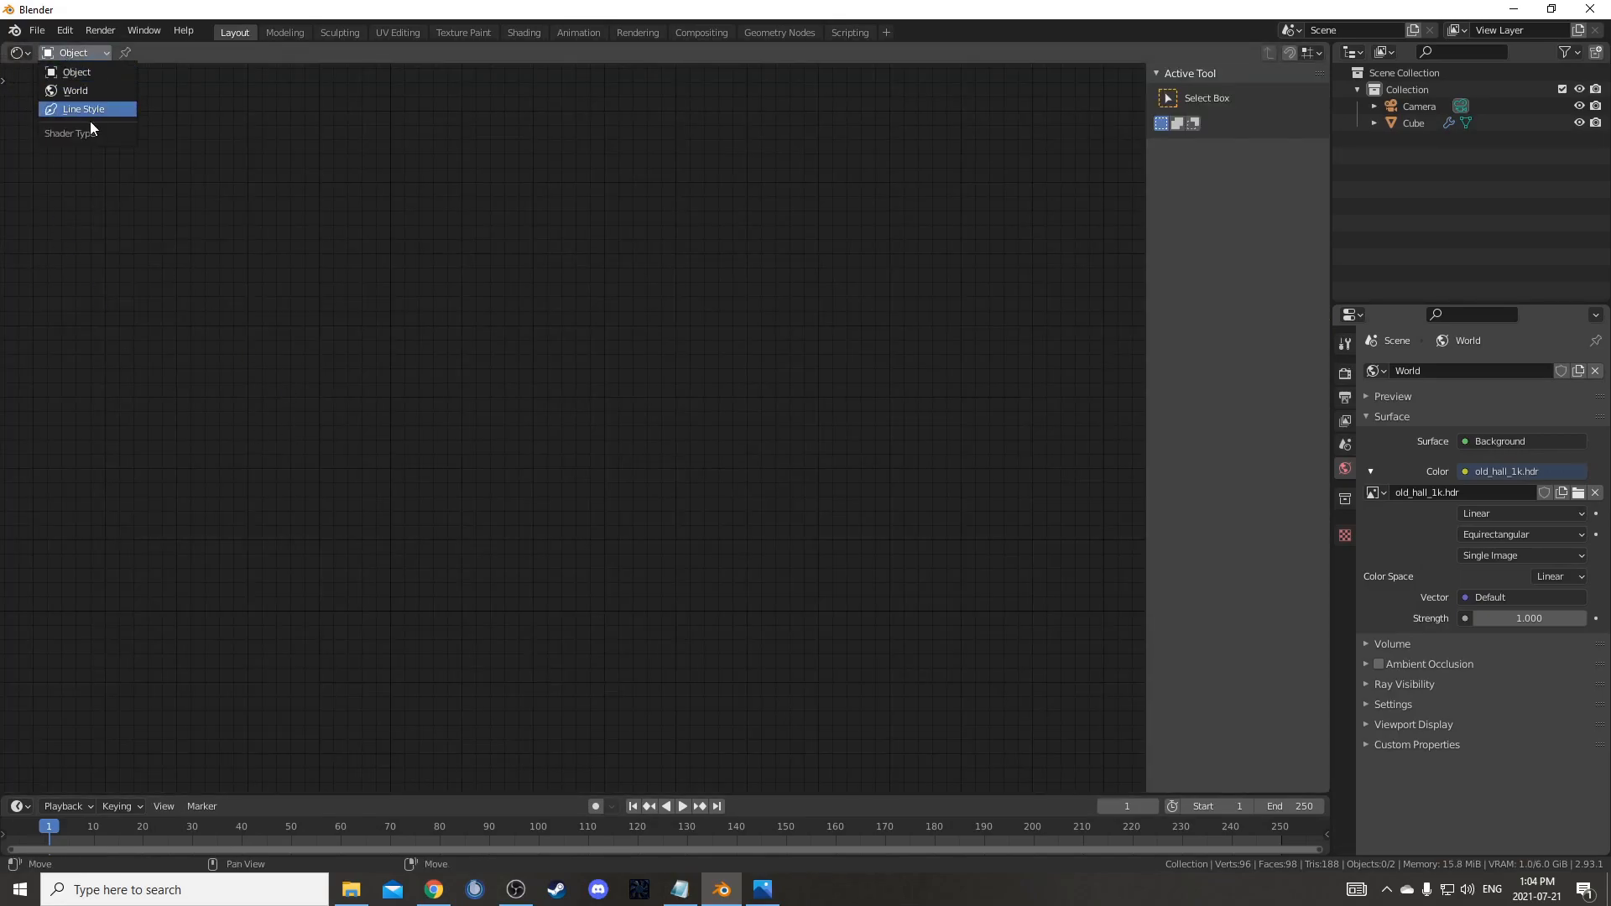
pyautogui.click(88, 92)
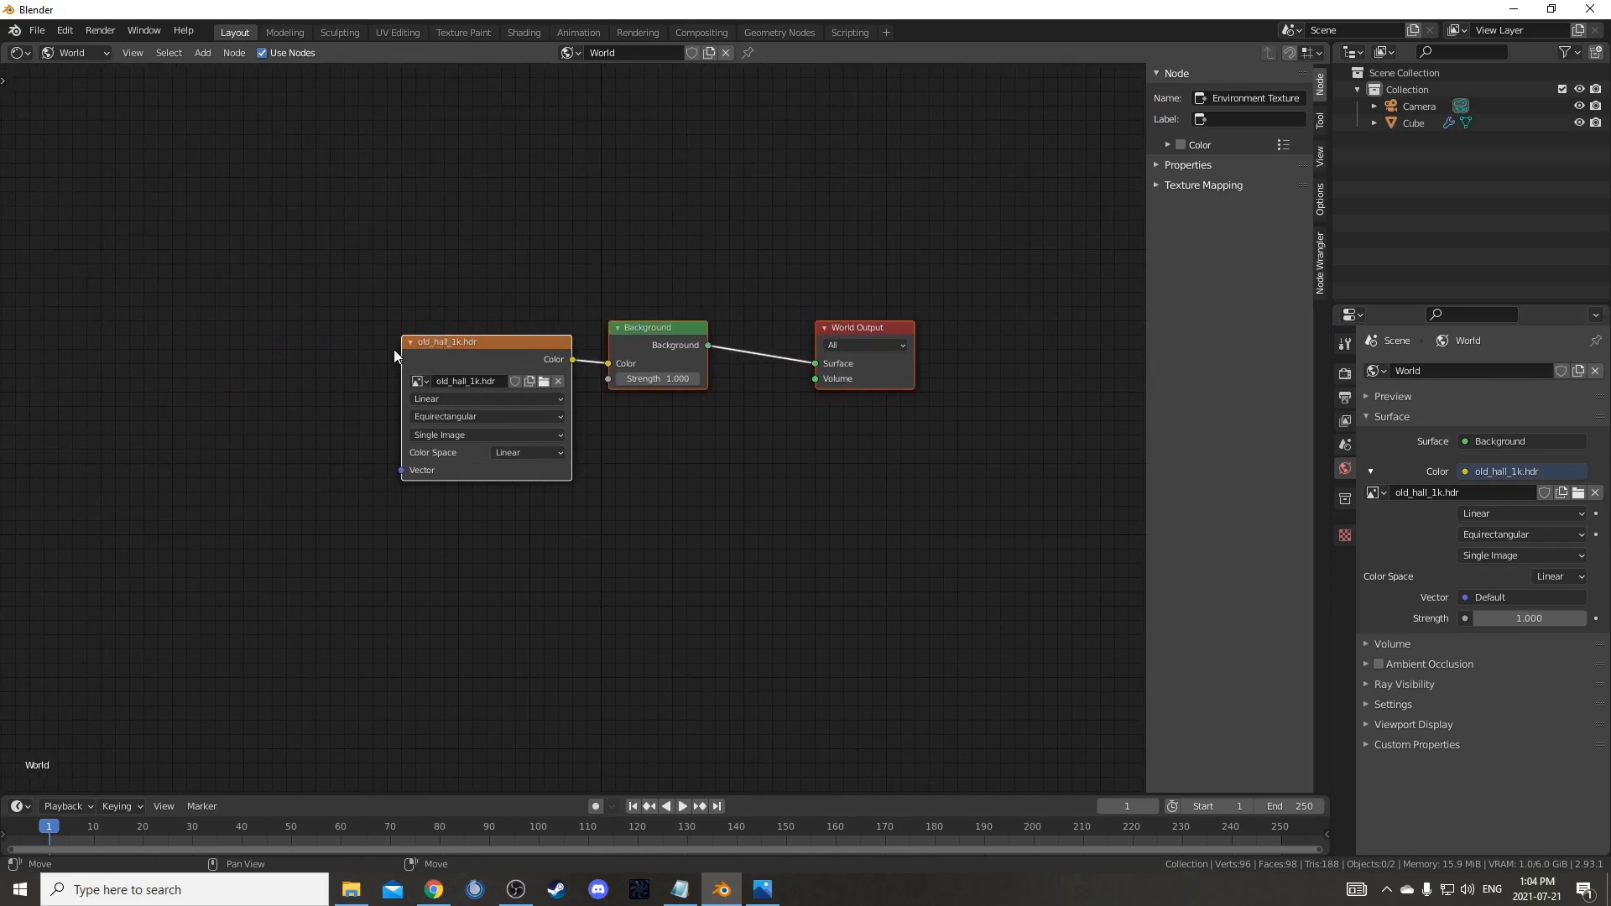
# - Add Mapping and Texture Coordinate nodes to the selected old_hall_1k.hdr environment texture node
pyautogui.moveTo(468, 366); pyautogui.dragTo(627, 354, button='middle')
pyautogui.moveTo(629, 354); pyautogui.dragTo(607, 347)
pyautogui.scroll(4, 607, 349)
pyautogui.moveTo(740, 357); pyautogui.dragTo(754, 366, button='middle')
pyautogui.hotkey('ctrl', 't')
pyautogui.scroll(-2, 319, 453)
pyautogui.moveTo(225, 491); pyautogui.dragTo(371, 508, button='middle')
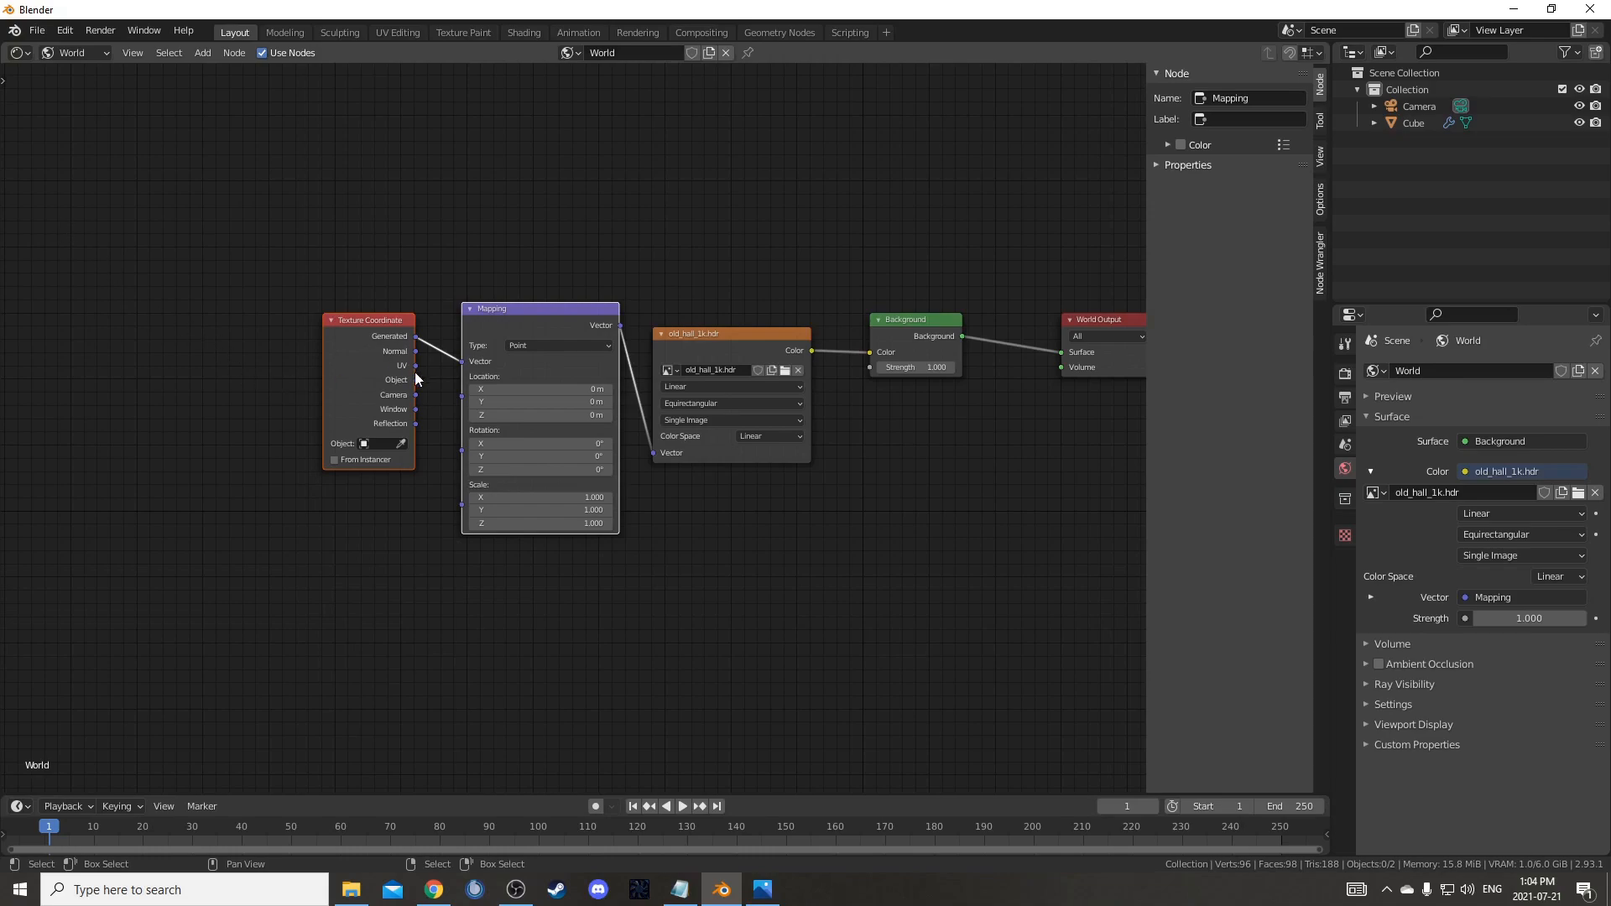
# - Set the Mapping node's Z rotation to 22° and hide the node editor's sidebar
pyautogui.scroll(1, 571, 423)
pyautogui.click(537, 478)
pyautogui.write('22')
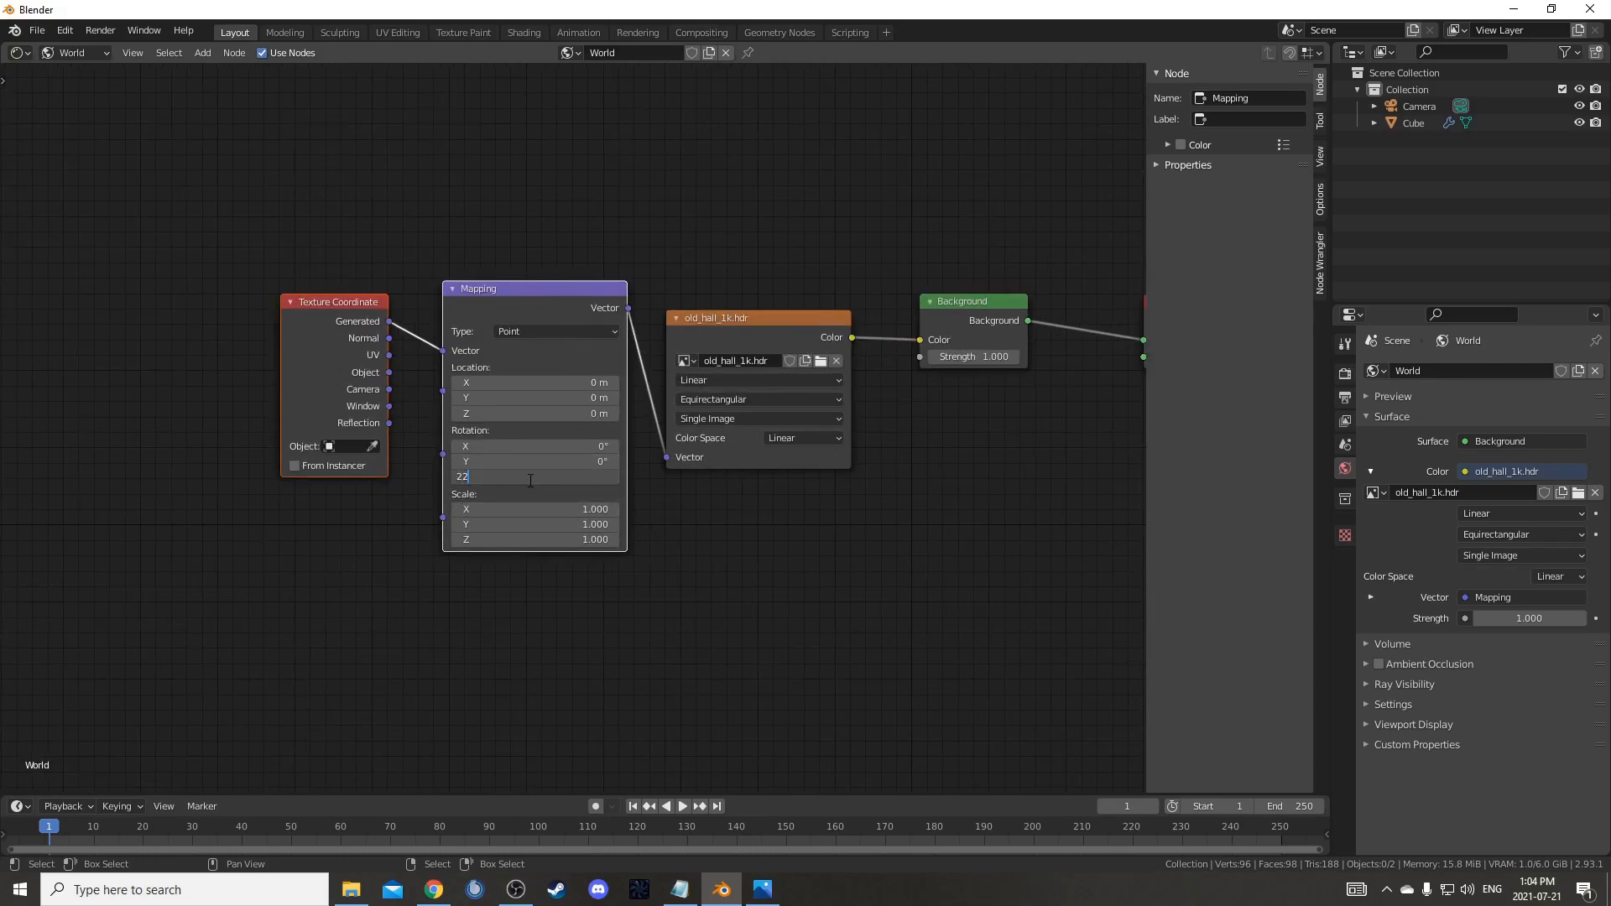
pyautogui.press('Return')
pyautogui.scroll(-2, 739, 560)
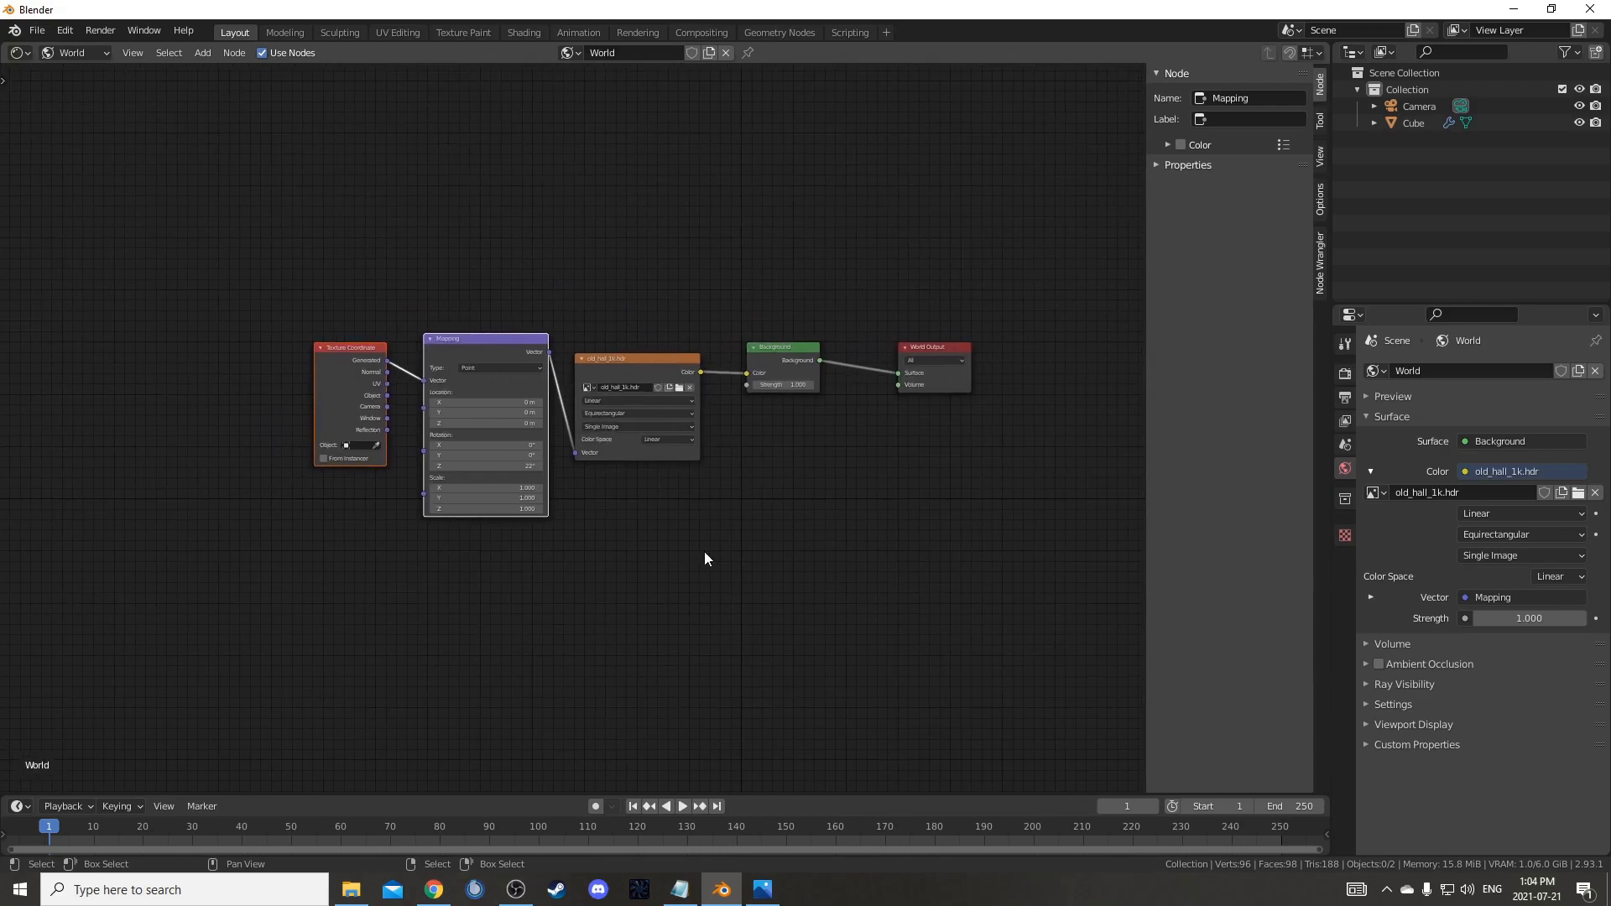
pyautogui.press('n')
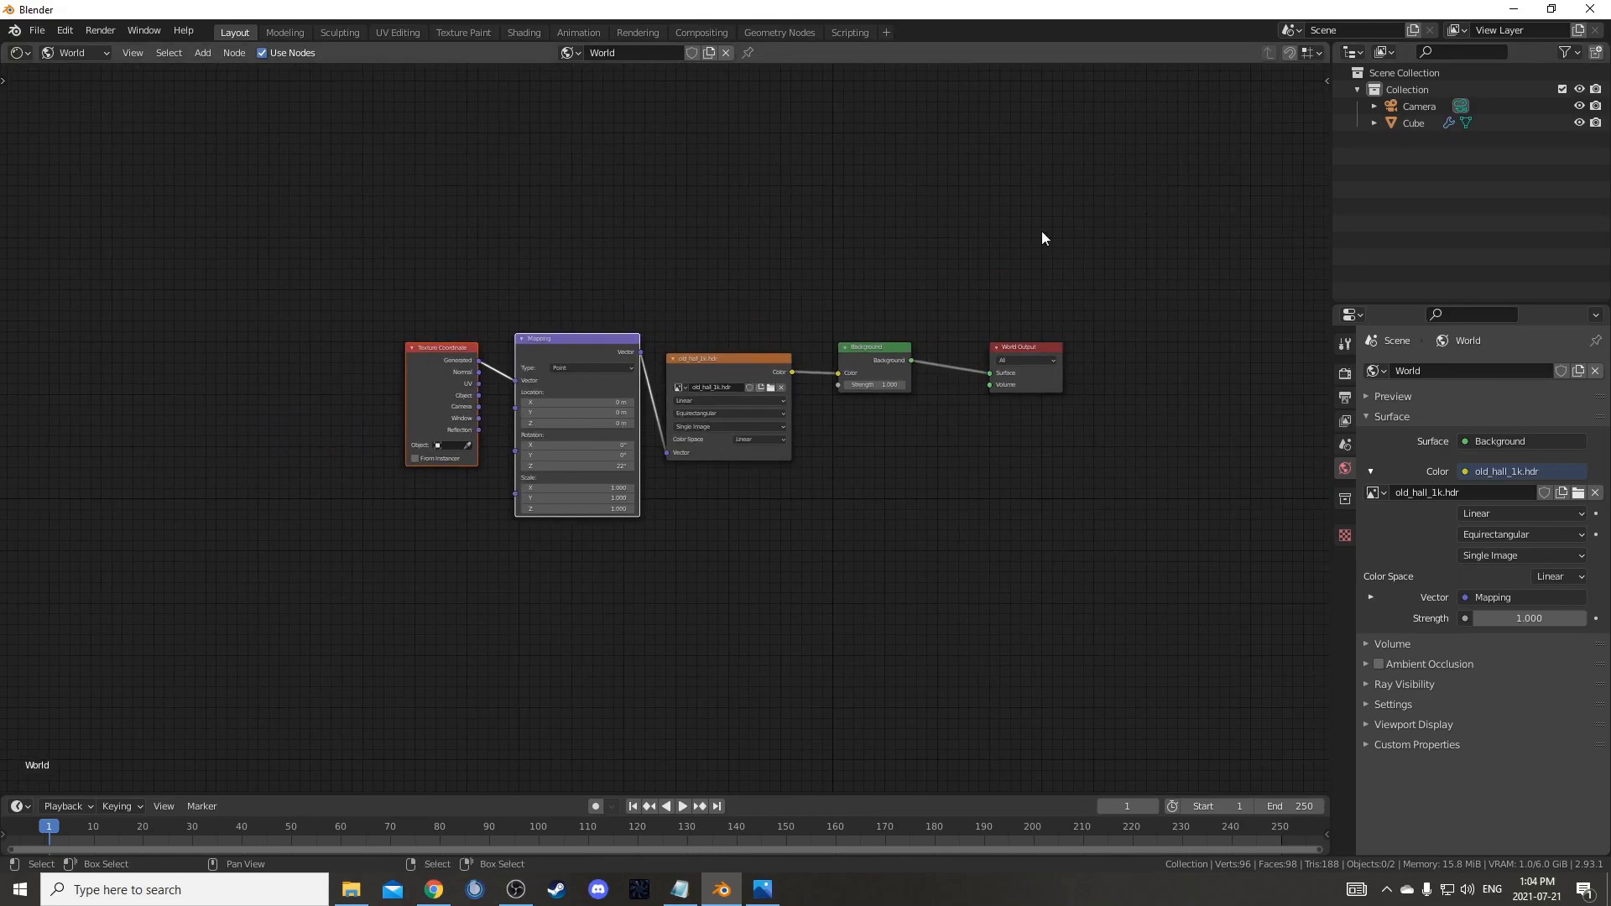
# - Switch the shader type back to Object and select the cube to show its material nodes
pyautogui.click(68, 53)
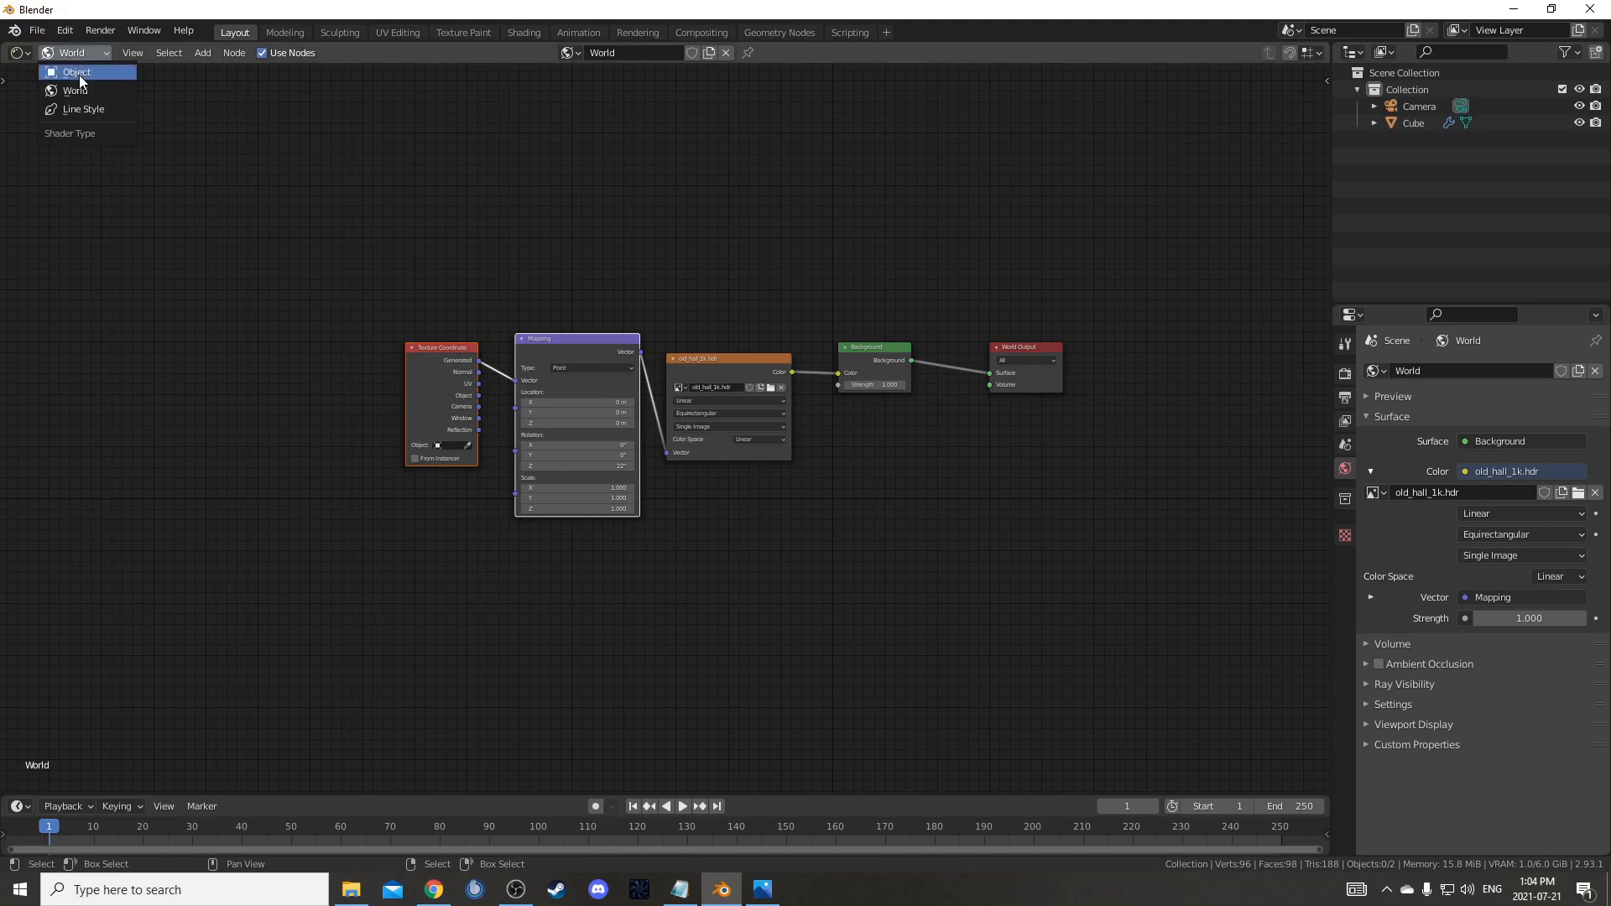
pyautogui.click(79, 74)
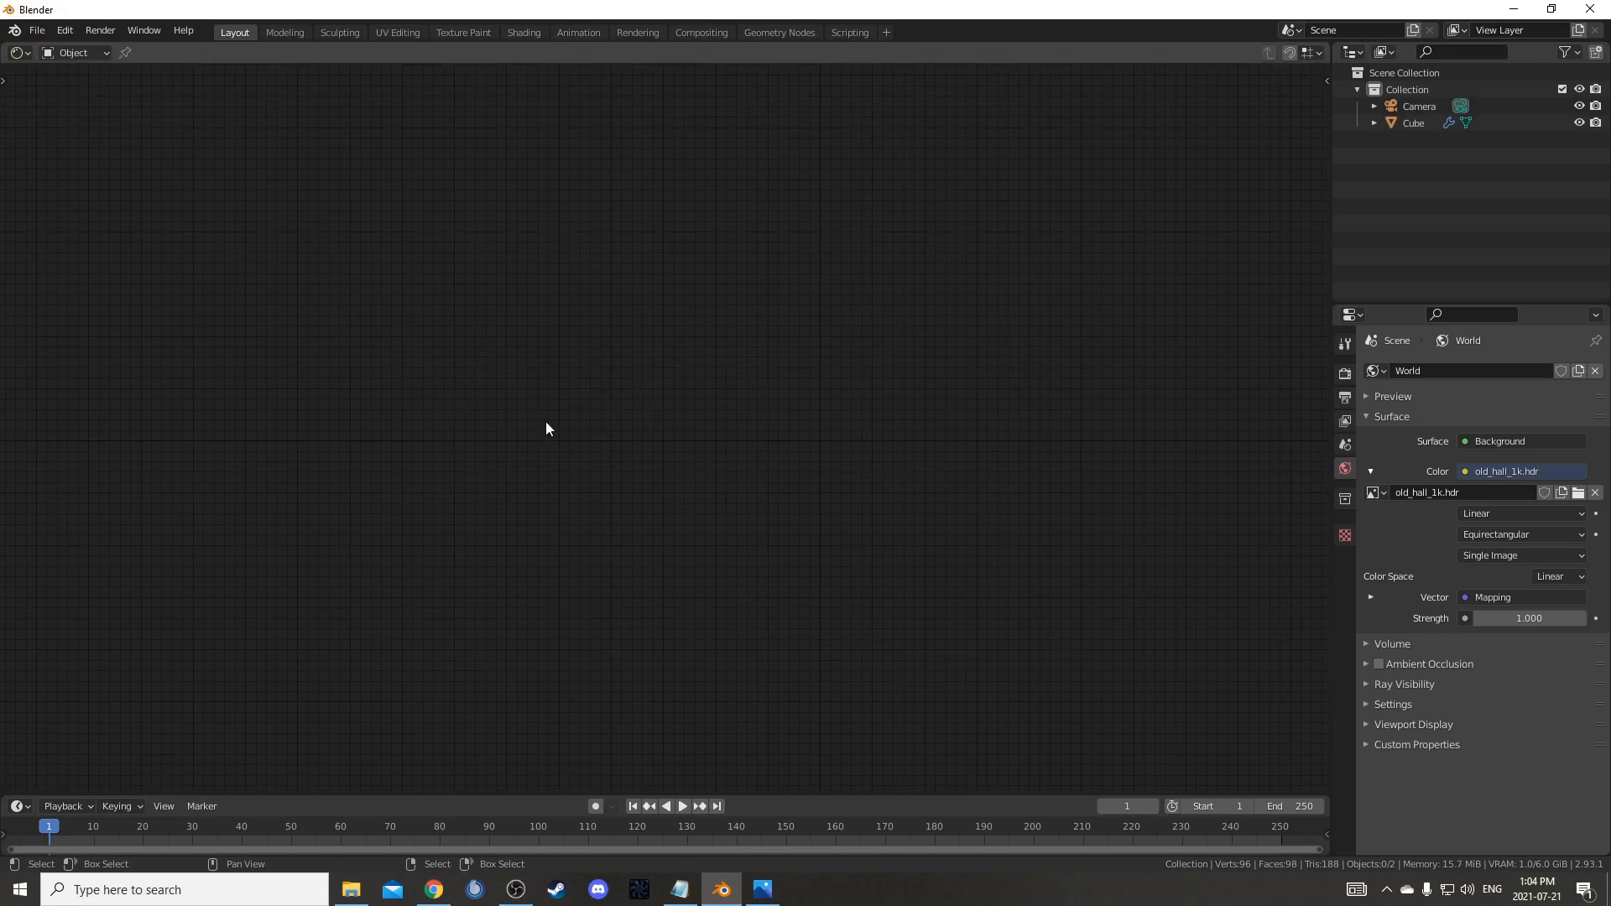
pyautogui.click(1413, 121)
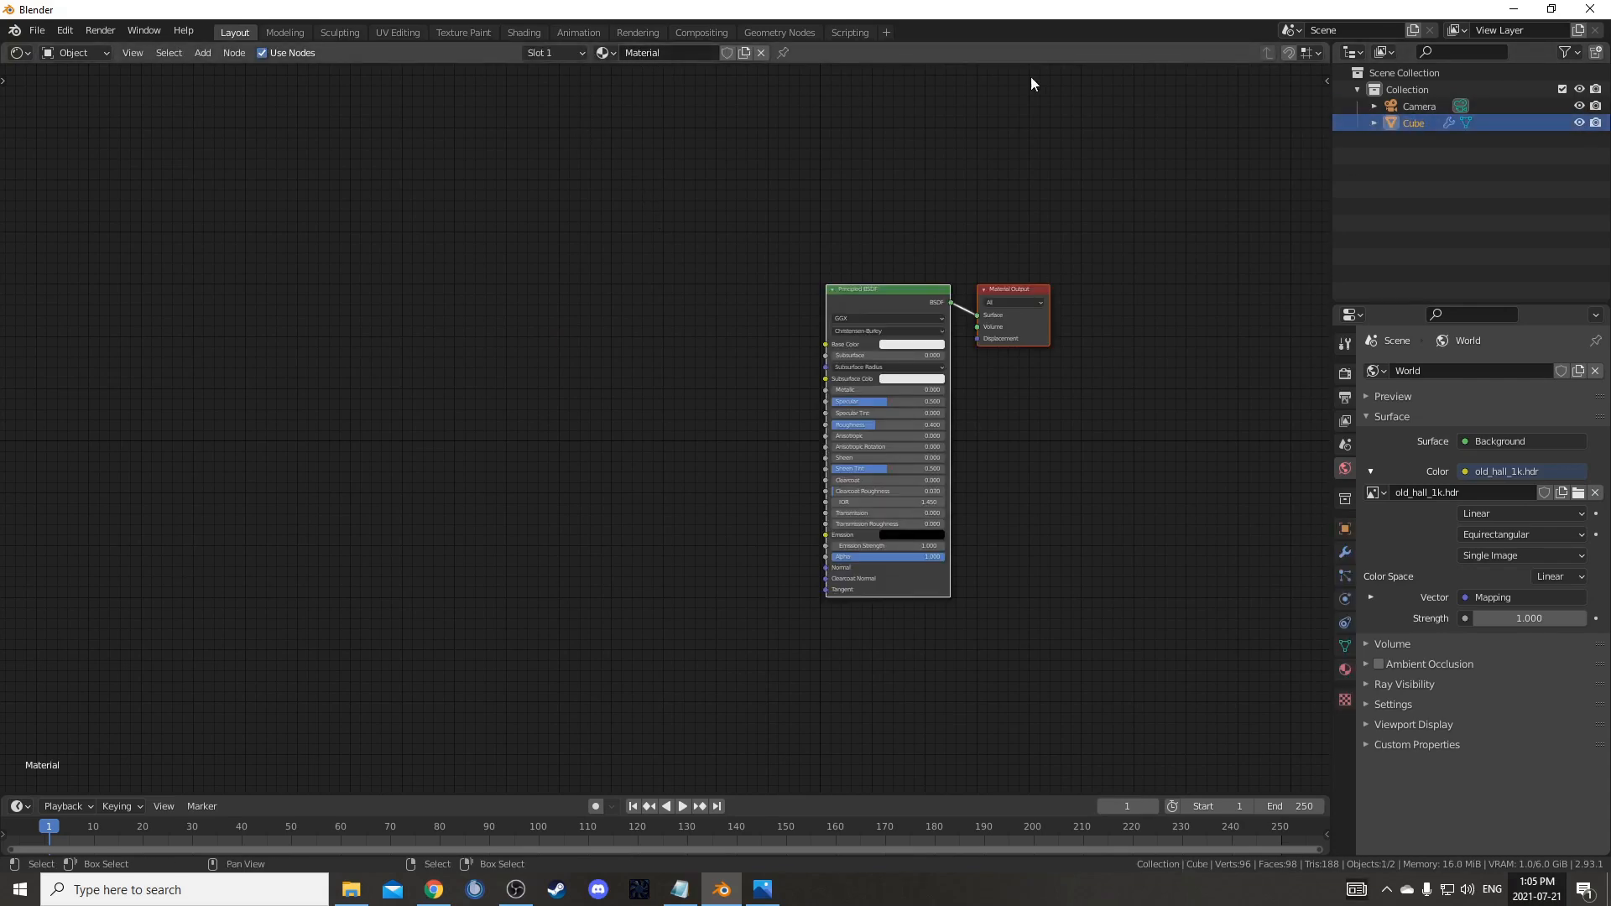
# - Turn the Outliner area into a 3D Viewport and enlarge it in width and height
pyautogui.click(1352, 52)
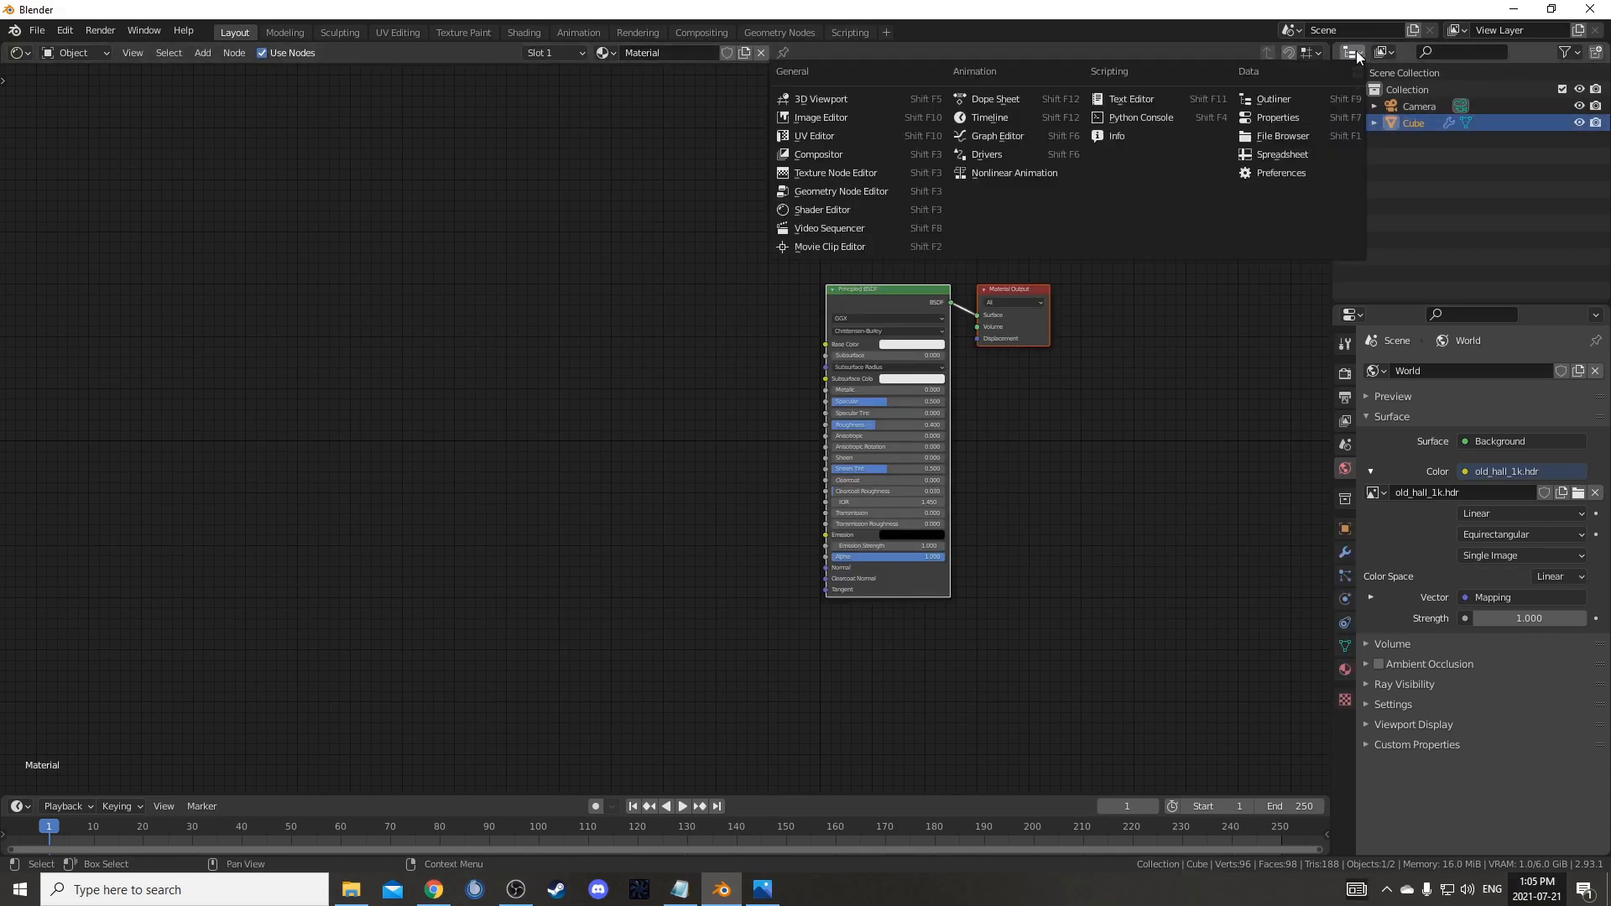
pyautogui.click(908, 98)
pyautogui.moveTo(1329, 230); pyautogui.dragTo(1249, 231)
pyautogui.moveTo(1326, 304); pyautogui.dragTo(1326, 406)
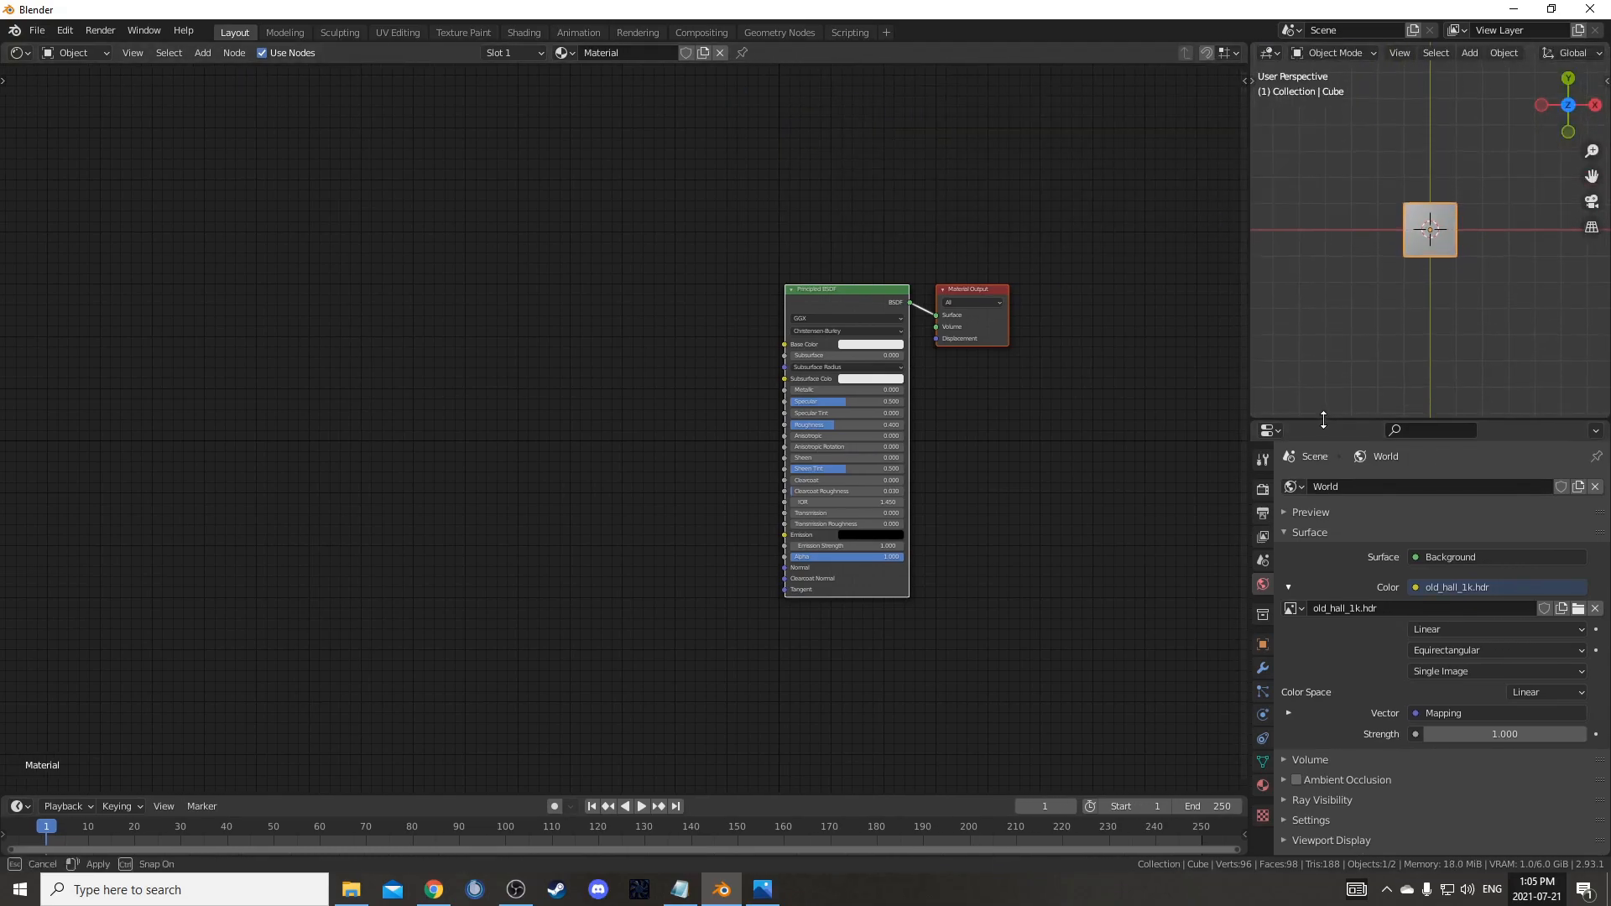
# - Set the small 3D viewport to Rendered shading and frame the slab at an angle
pyautogui.scroll(6, 1441, 290)
pyautogui.press('z')
pyautogui.click(1427, 201)
pyautogui.moveTo(1366, 331); pyautogui.dragTo(1381, 173, button='middle')
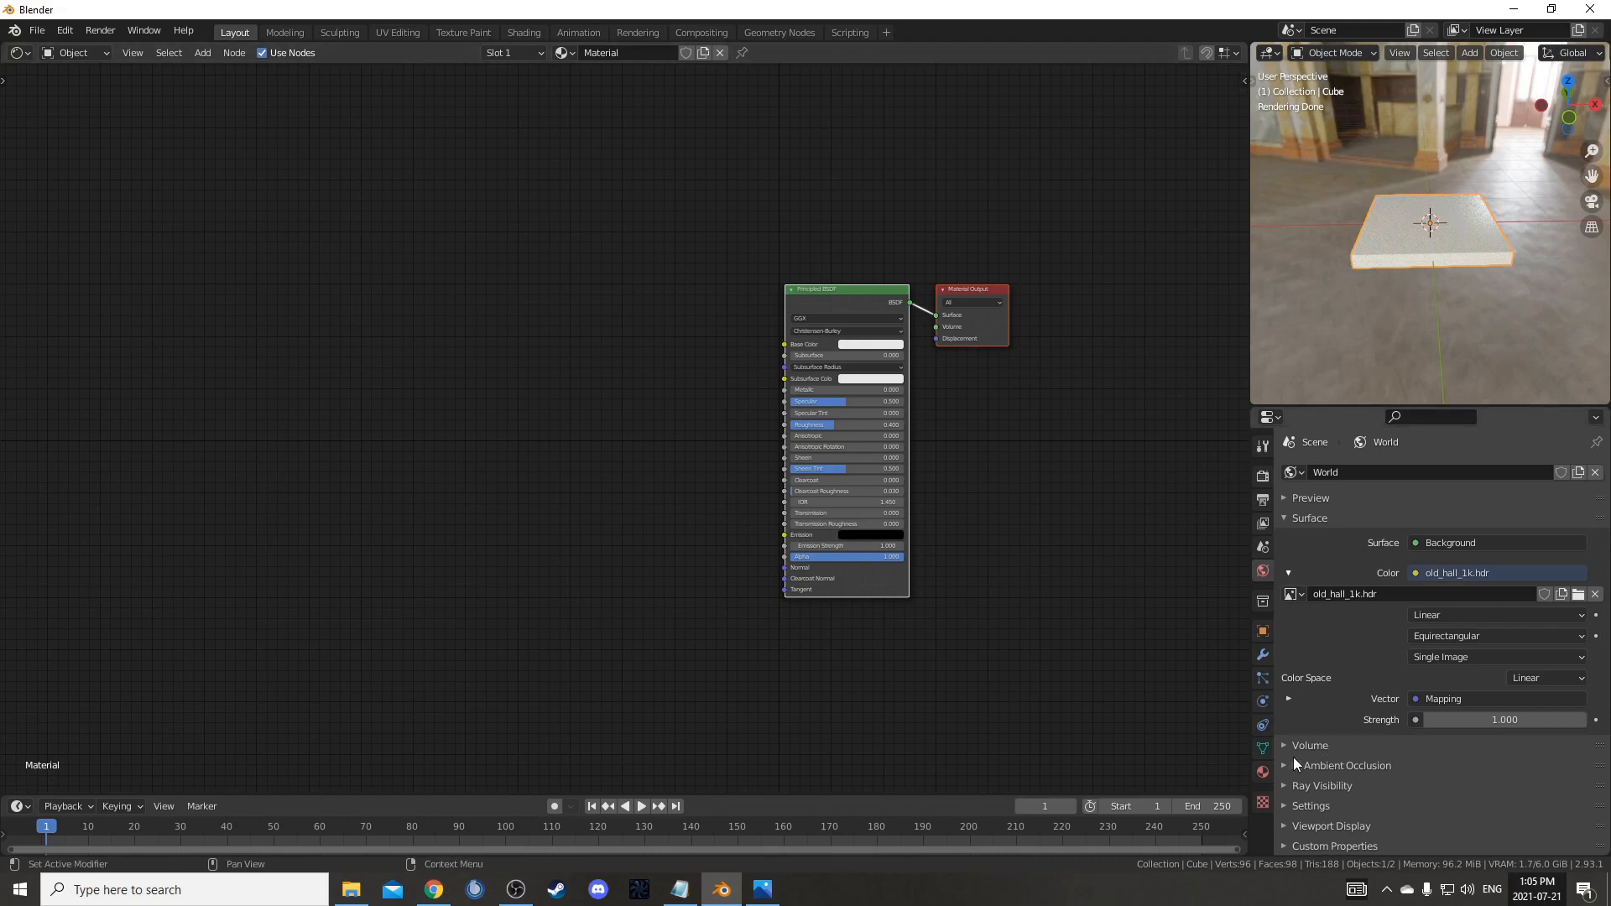
# - Hide the HDRI background by disabling the world's Camera ray visibility, and get a closer view of the slab
pyautogui.click(1283, 785)
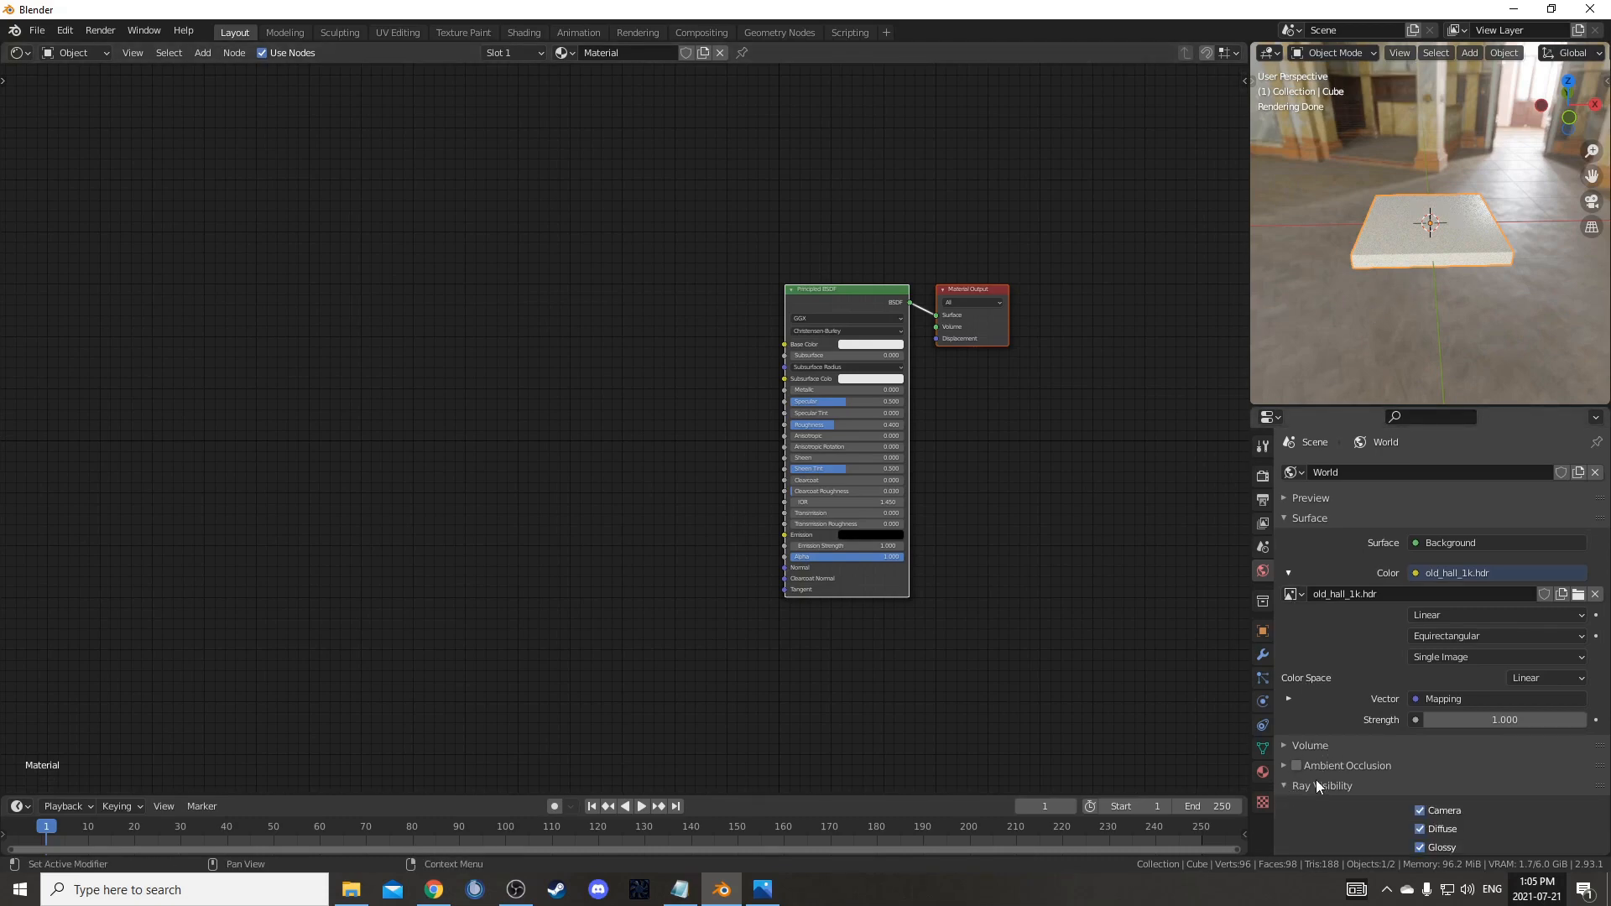
pyautogui.scroll(-3, 1427, 738)
pyautogui.click(1420, 706)
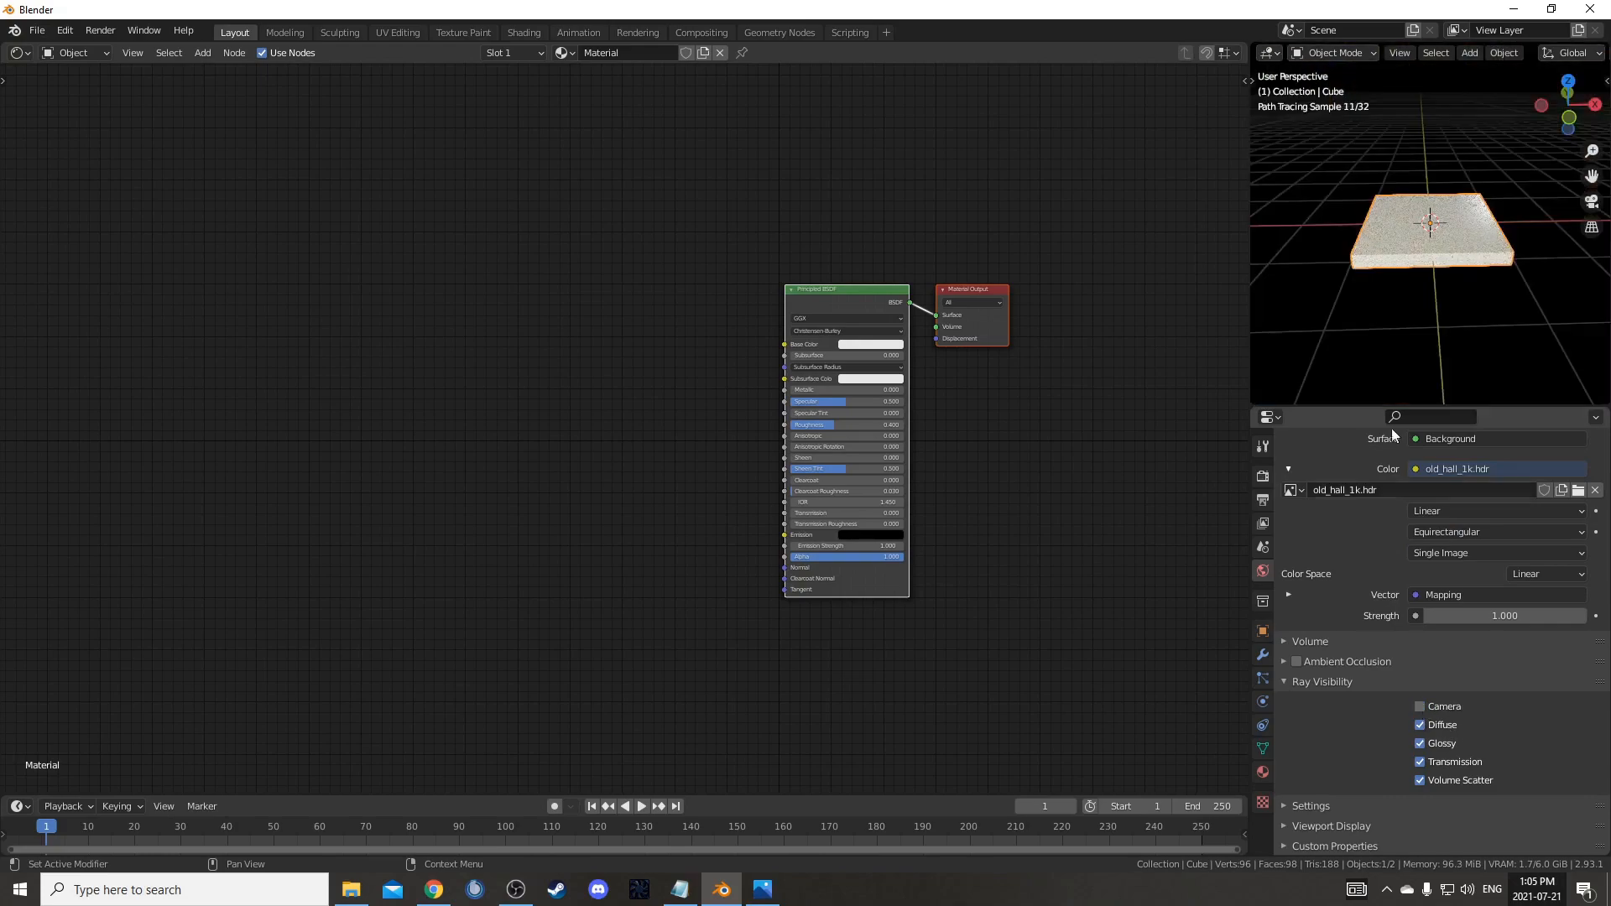
pyautogui.scroll(5, 1491, 275)
pyautogui.moveTo(1492, 276); pyautogui.dragTo(1503, 285, button='middle')
pyautogui.scroll(-5, 1502, 285)
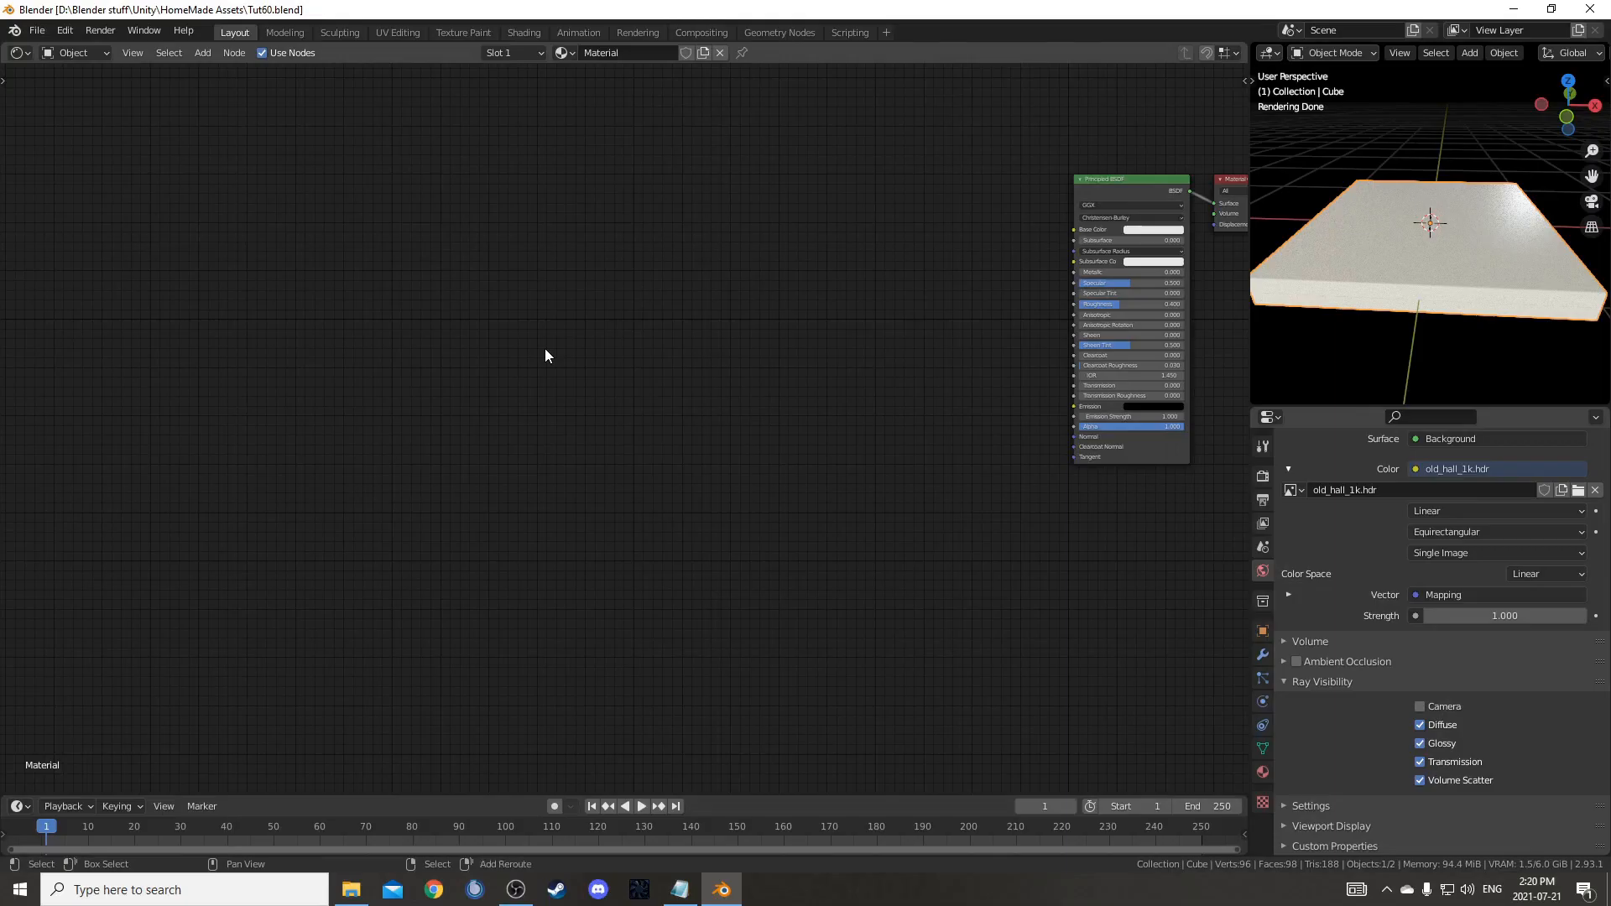
# - Add a Texture Coordinate node well before the Principled BSDF in the cube's material
pyautogui.hotkey('shift', 'a')
pyautogui.click(547, 339)
pyautogui.write('col')
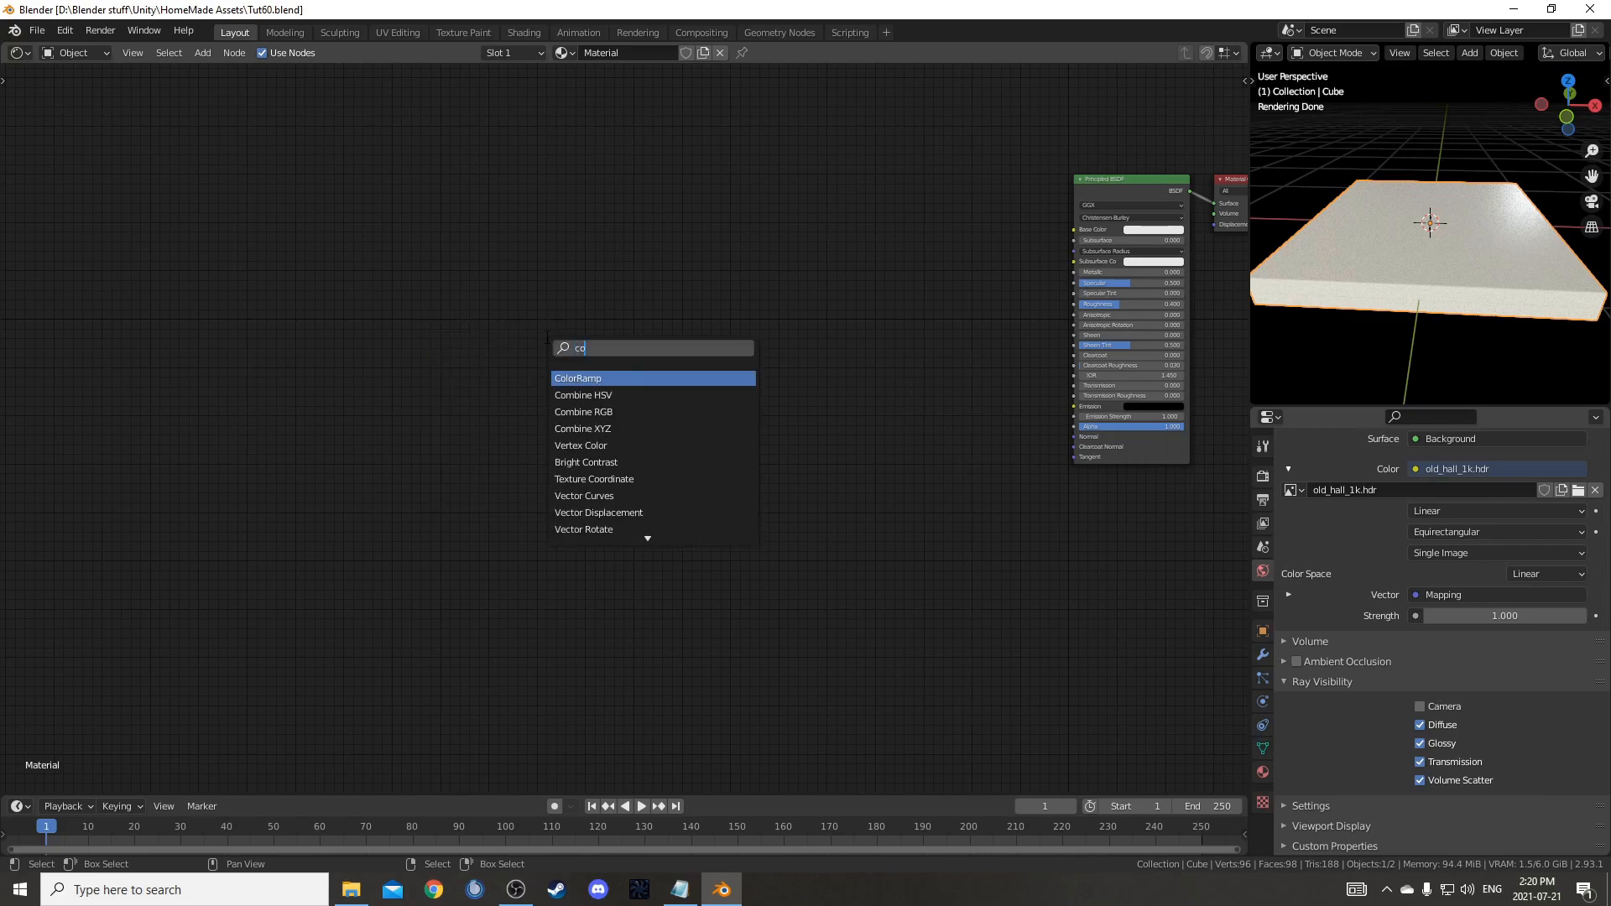
pyautogui.press('Down')
pyautogui.press('Down')
pyautogui.press('Down')
pyautogui.press('Return')
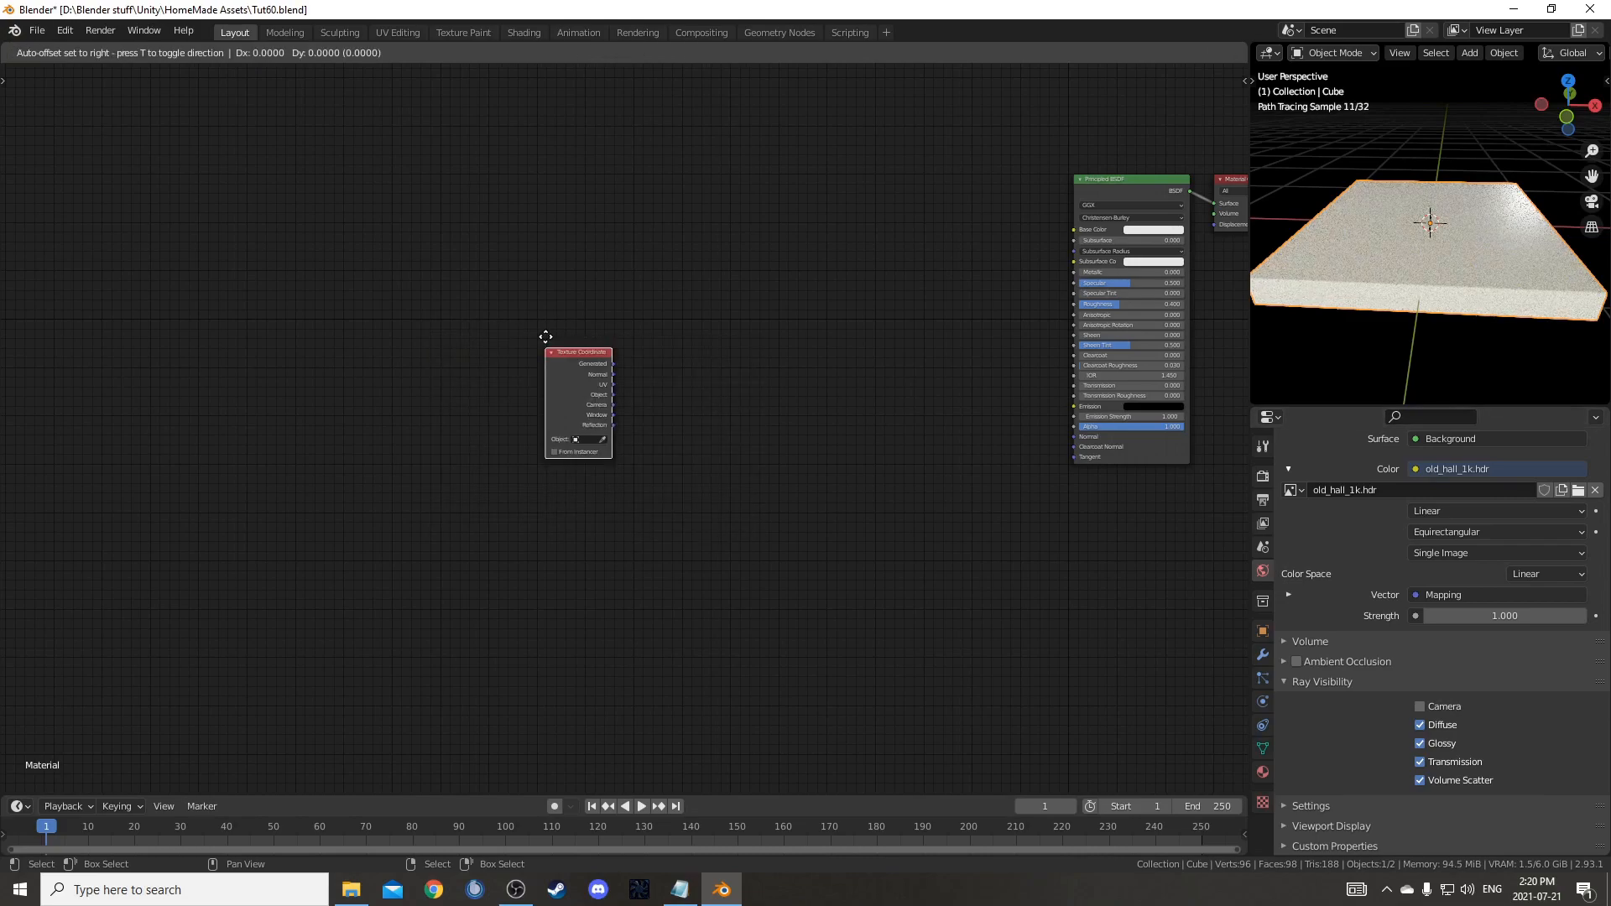
pyautogui.click(301, 291)
# - Preview the Texture Coordinate node's Object output on the slab
pyautogui.scroll(2, 311, 336)
pyautogui.keyDown('ctrl'); pyautogui.keyDown('shift'); pyautogui.click(336, 348); pyautogui.keyUp('shift'); pyautogui.keyUp('ctrl')
pyautogui.keyDown('ctrl'); pyautogui.keyDown('shift'); pyautogui.click(336, 348); pyautogui.keyUp('shift'); pyautogui.keyUp('ctrl')
pyautogui.keyDown('ctrl'); pyautogui.keyDown('shift'); pyautogui.click(335, 349); pyautogui.keyUp('shift'); pyautogui.keyUp('ctrl')
pyautogui.keyDown('ctrl'); pyautogui.keyDown('shift'); pyautogui.click(336, 348); pyautogui.keyUp('shift'); pyautogui.keyUp('ctrl')
pyautogui.scroll(2, 471, 462)
pyautogui.scroll(-2, 471, 462)
pyautogui.hotkey('shift', 'a')
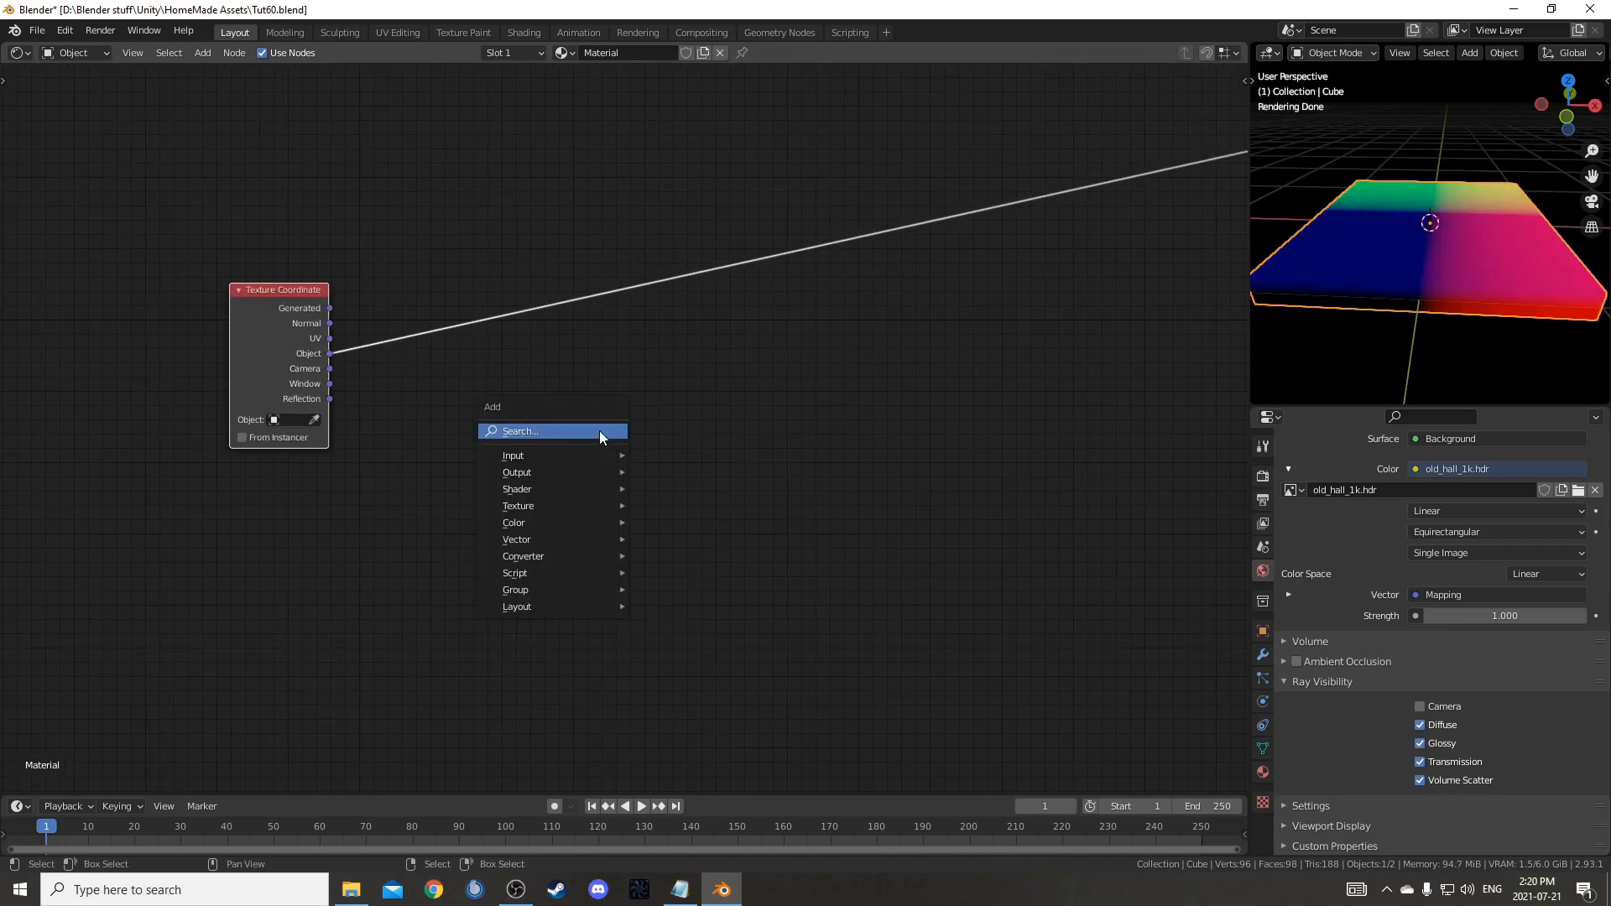
pyautogui.click(575, 424)
pyautogui.write('white noise')
pyautogui.press('Return')
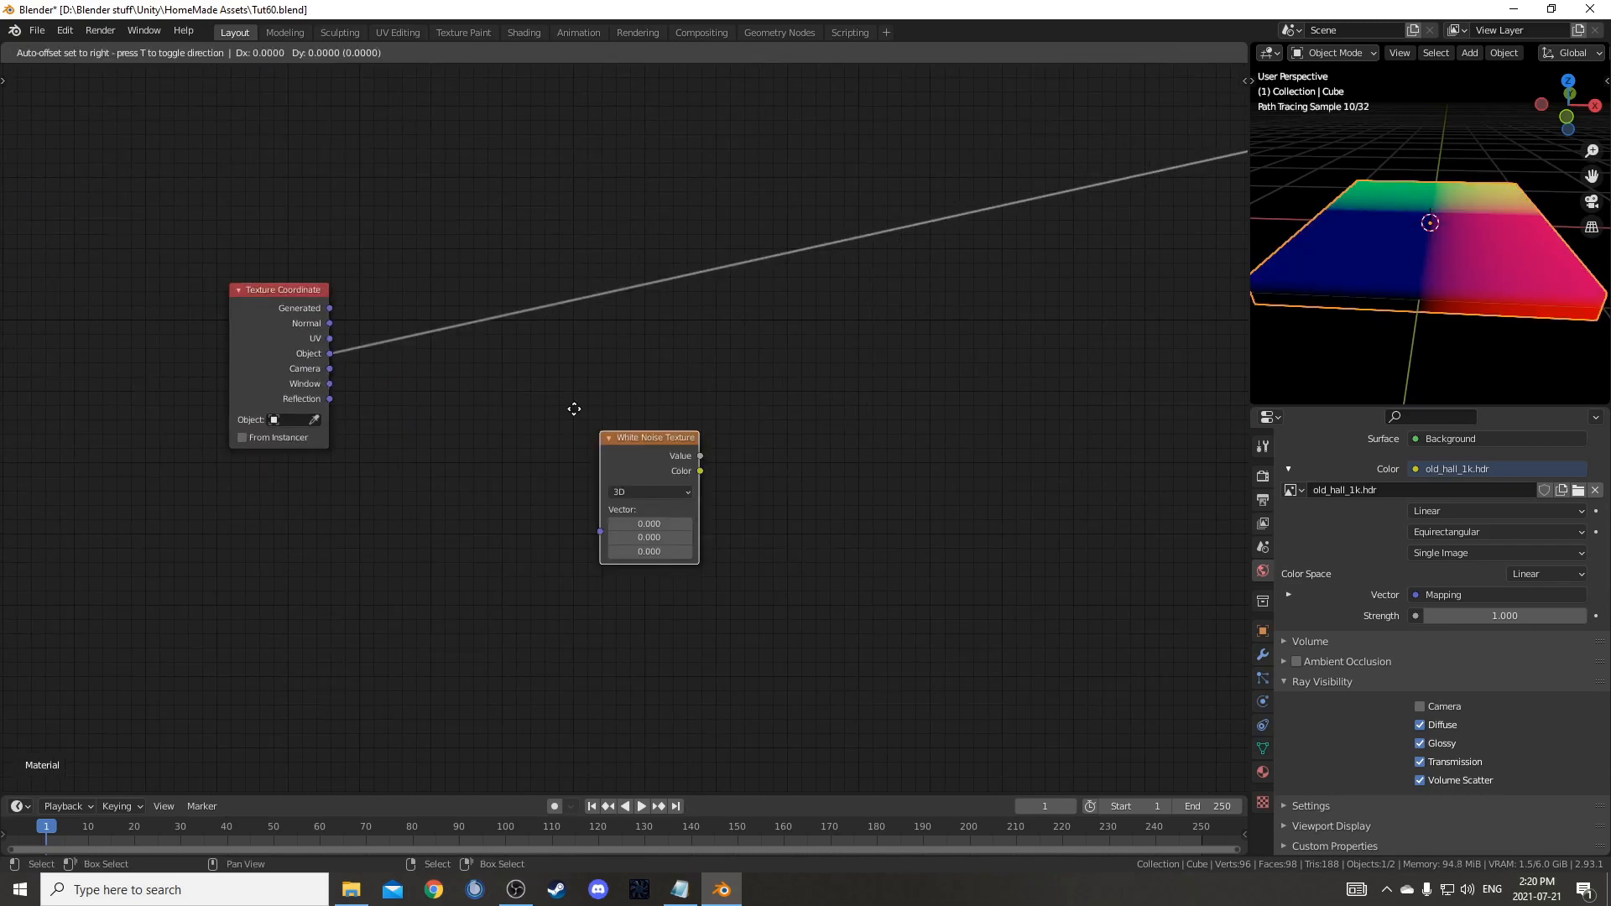
pyautogui.hotkey('ctrl', 'z')
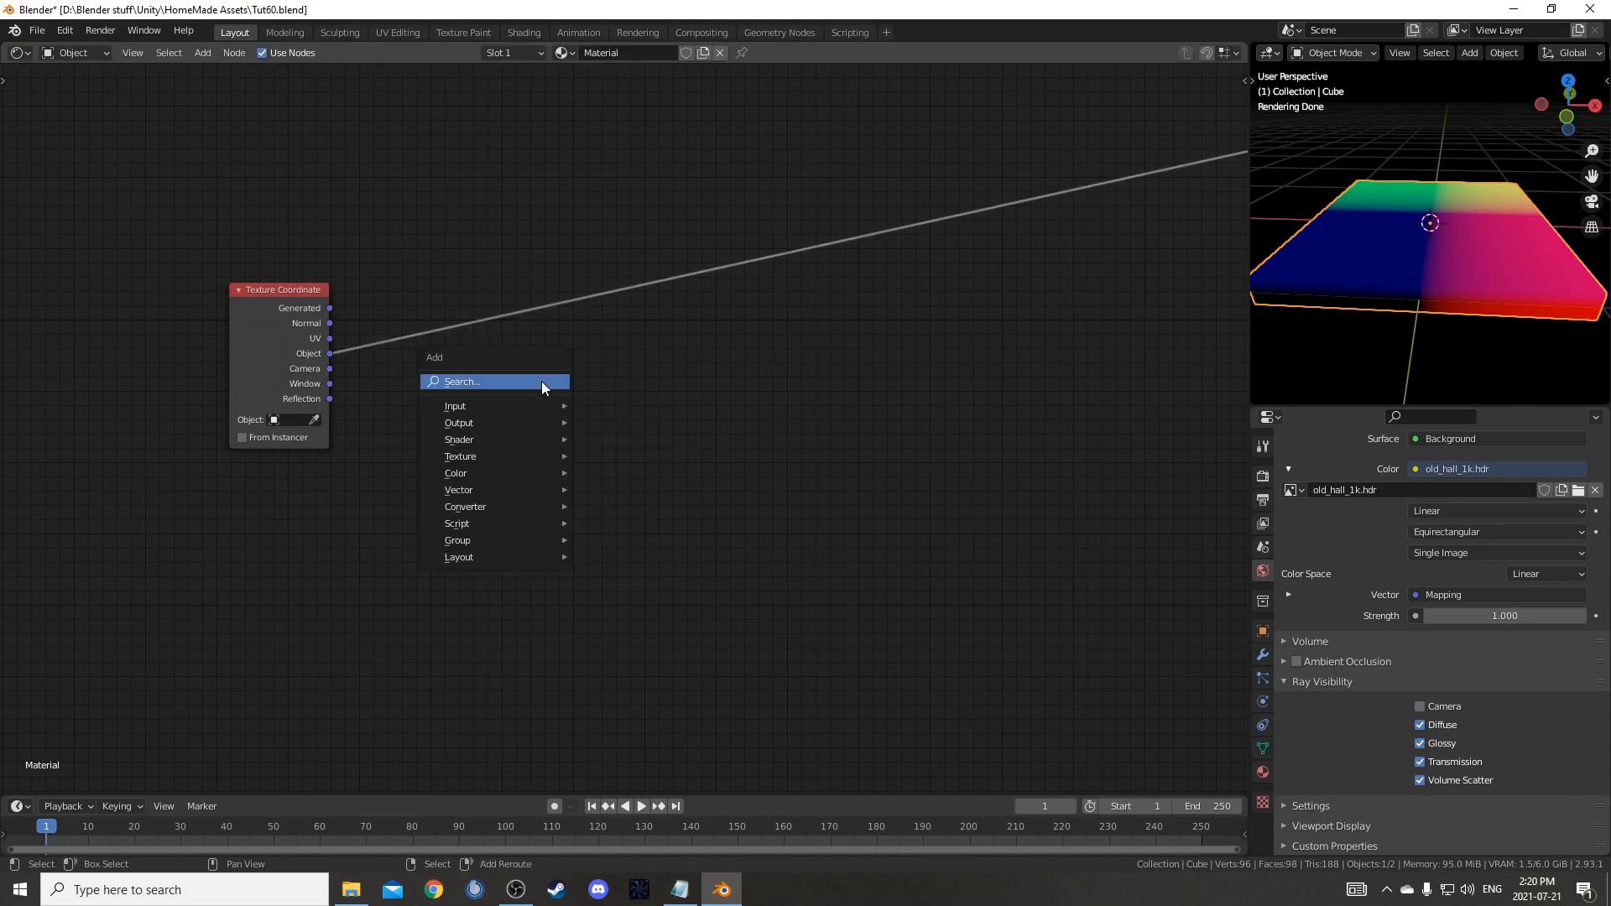
# - Insert a Noise Texture node into the preview link so the Object coordinates feed its Vector input
pyautogui.hotkey('shift', 'a')
pyautogui.click(545, 389)
pyautogui.write('noise')
pyautogui.press('Return')
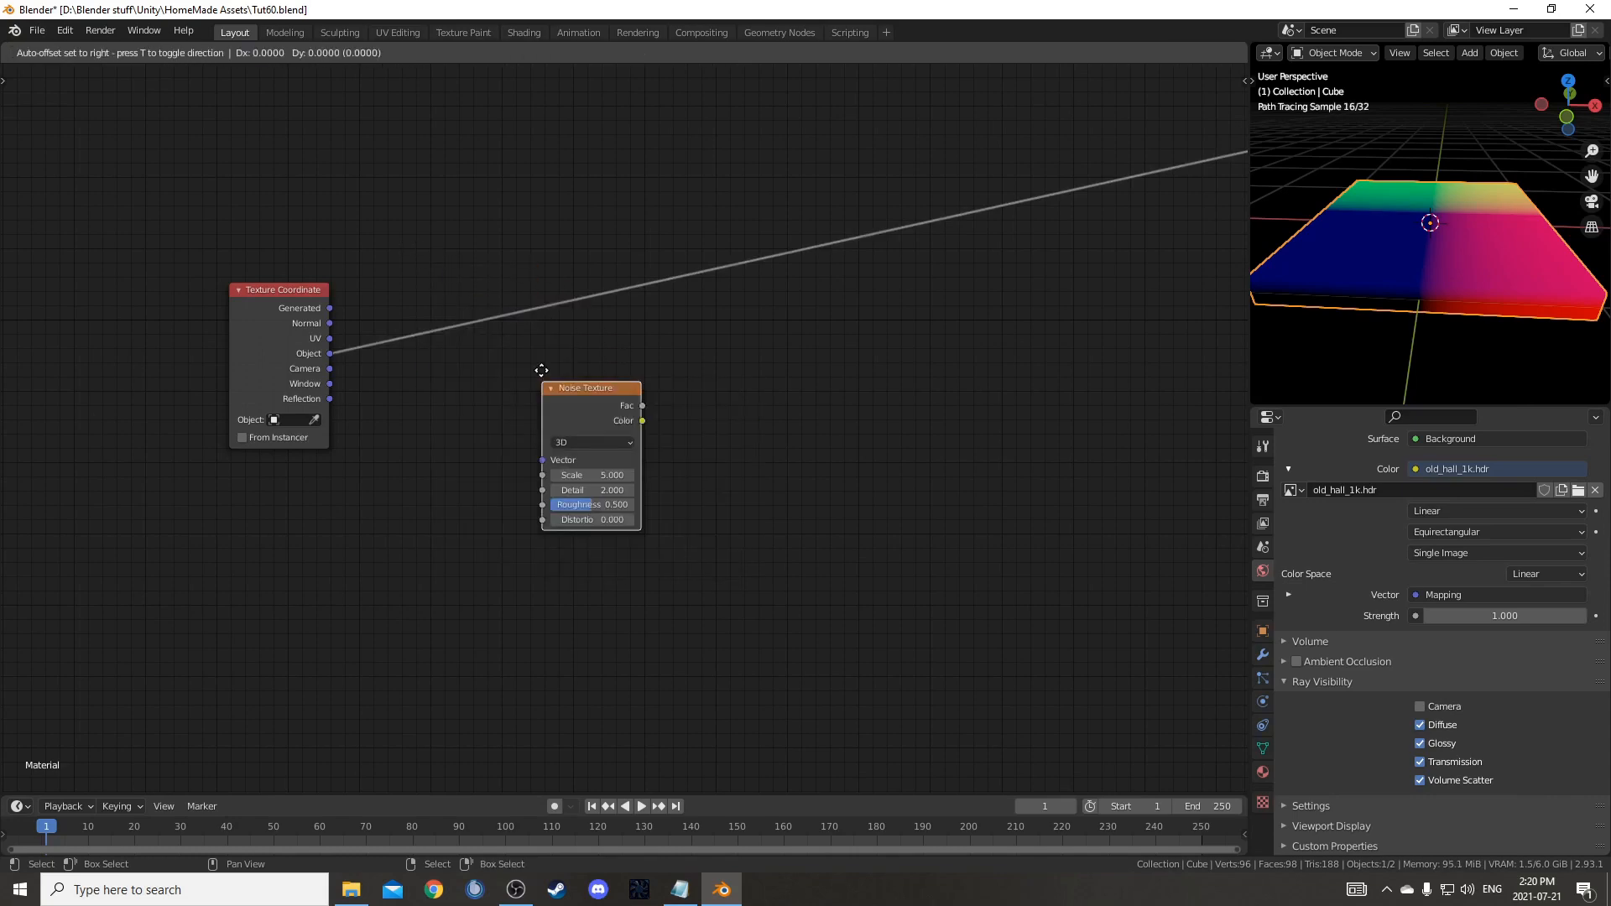
pyautogui.click(407, 213)
pyautogui.scroll(2, 561, 374)
pyautogui.keyDown('shift'); pyautogui.scroll(3, 652, 461); pyautogui.keyUp('shift')
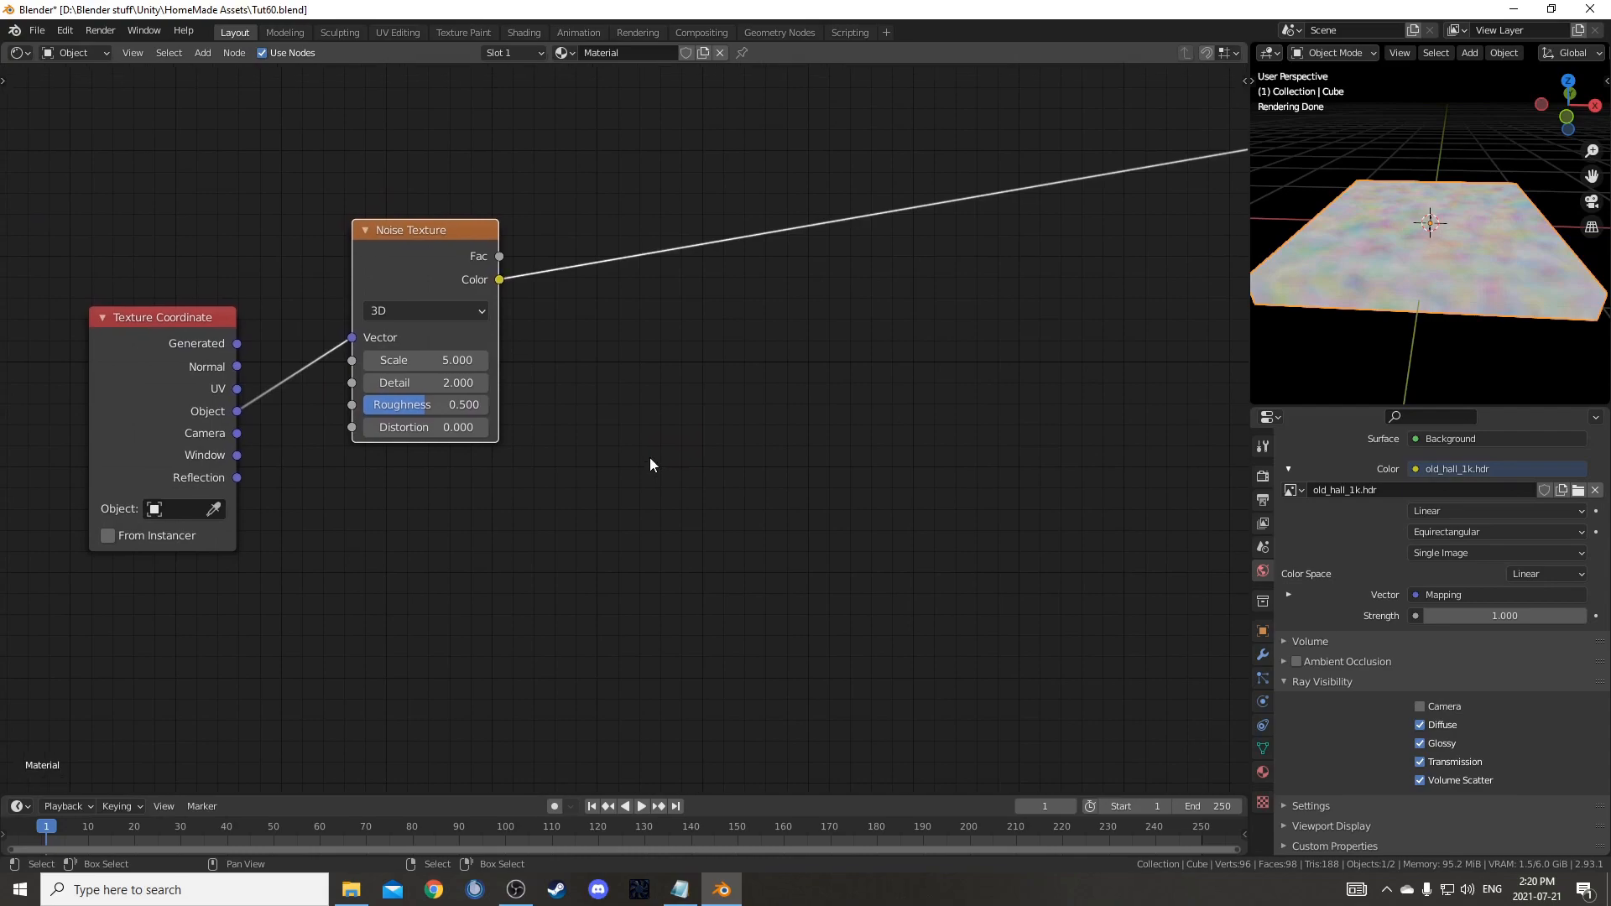
# - Insert a Separate XYZ node into the link from the Noise Texture's Color output and adjust the Noise Texture's position
pyautogui.keyDown('shift'); pyautogui.scroll(-2, 590, 377); pyautogui.keyUp('shift')
pyautogui.hotkey('shift', 'a')
pyautogui.click(684, 393)
pyautogui.write('sepo')
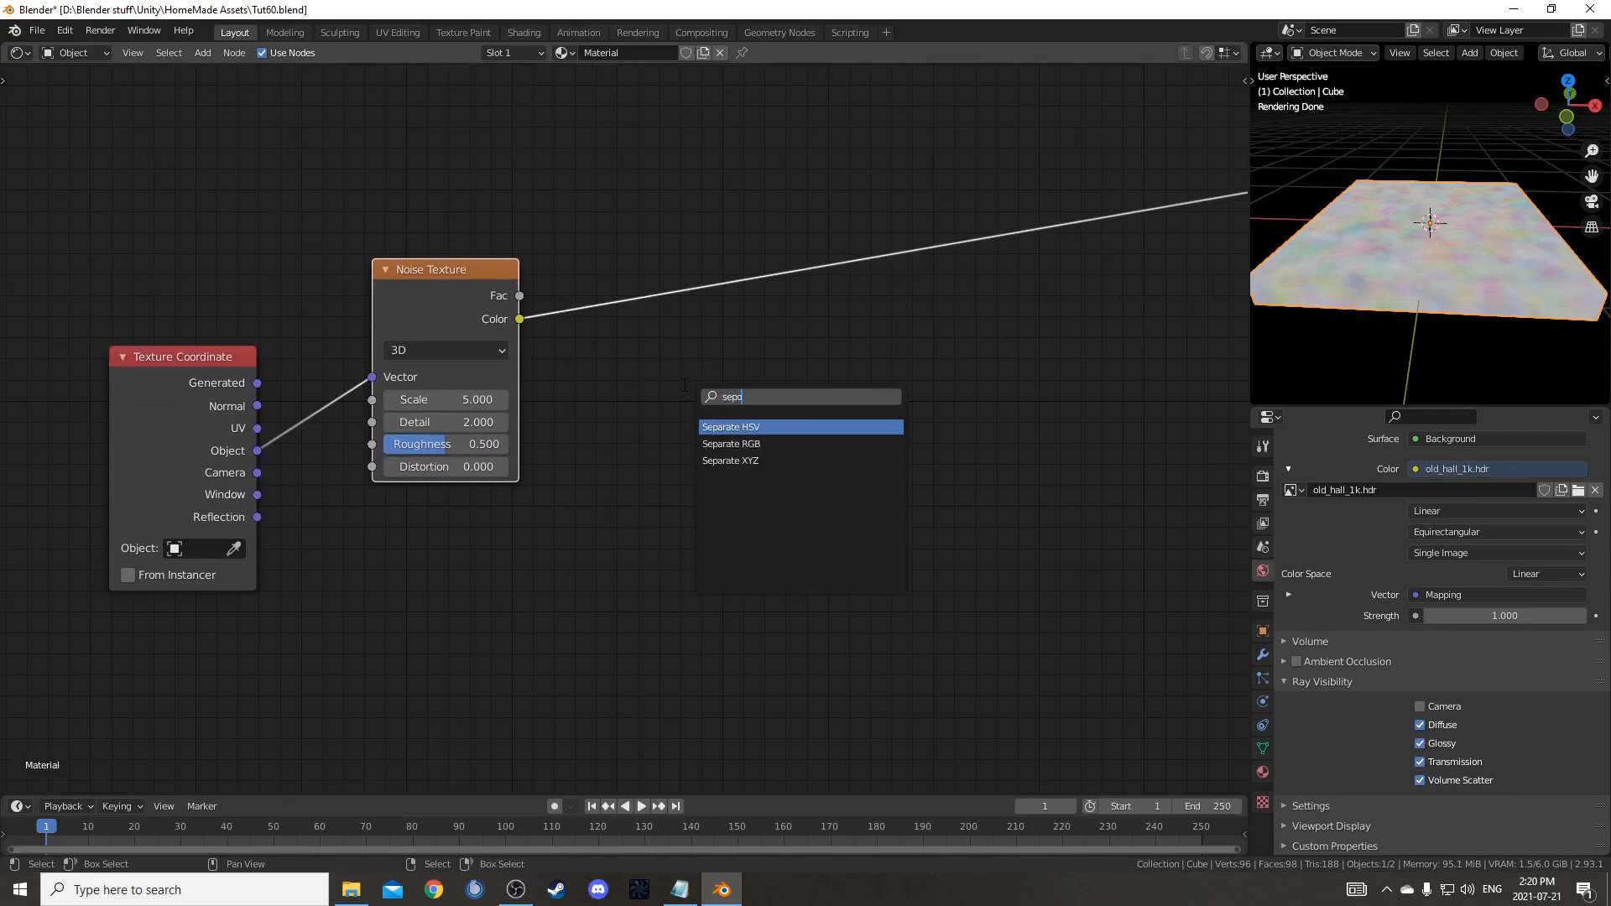
pyautogui.press('Down')
pyautogui.press('Down')
pyautogui.press('Return')
pyautogui.click(645, 233)
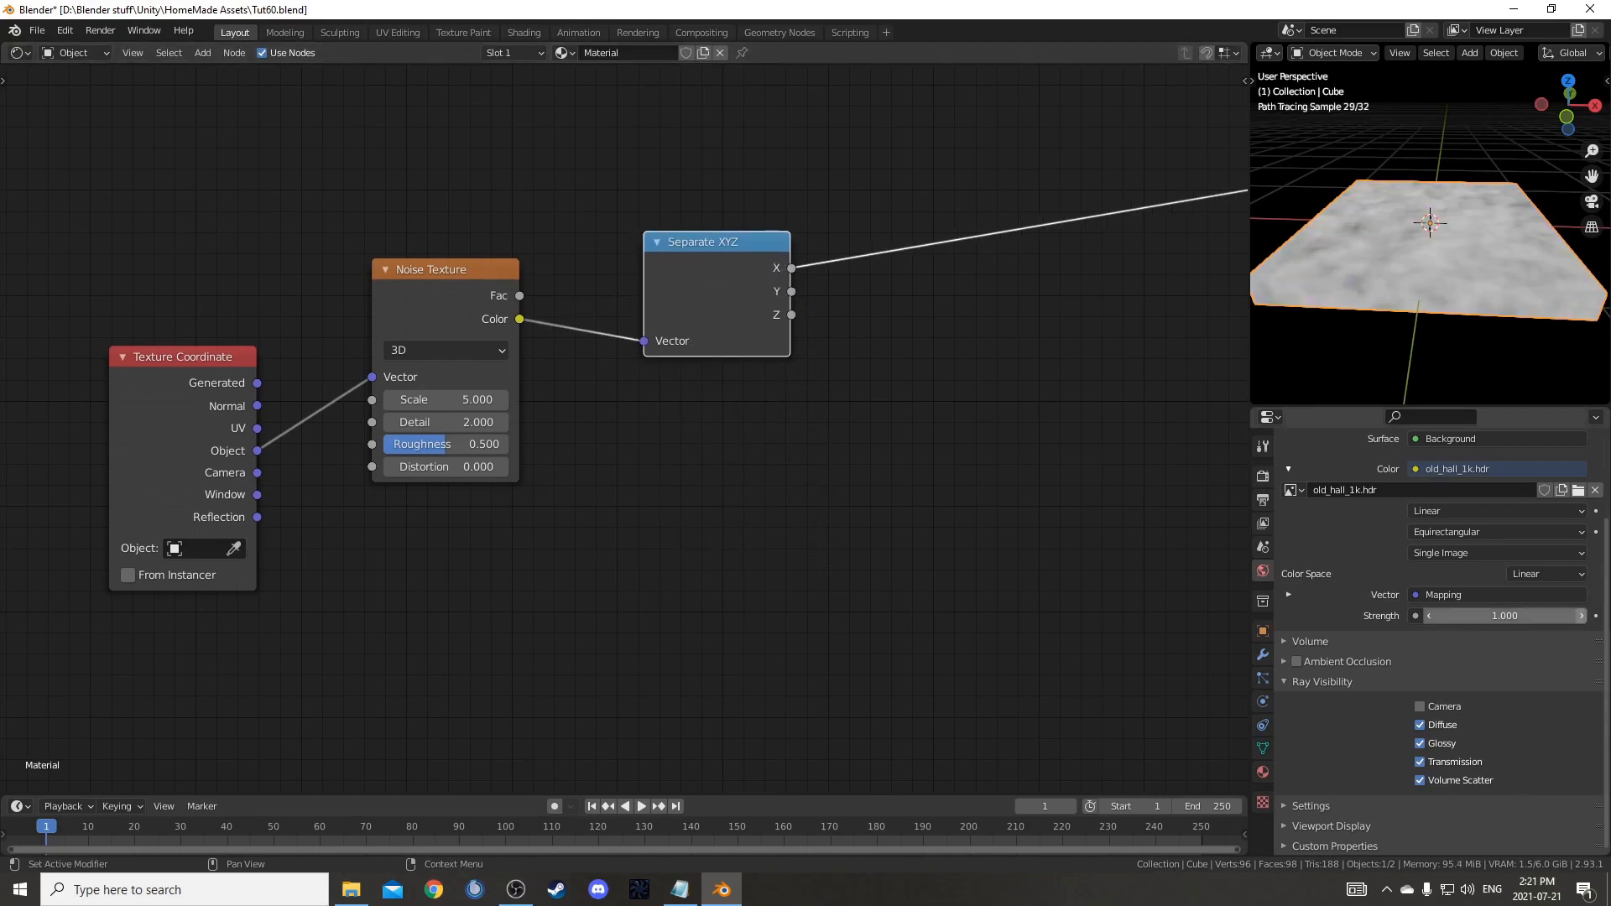
pyautogui.scroll(5, 495, 446)
pyautogui.moveTo(461, 224); pyautogui.dragTo(458, 247)
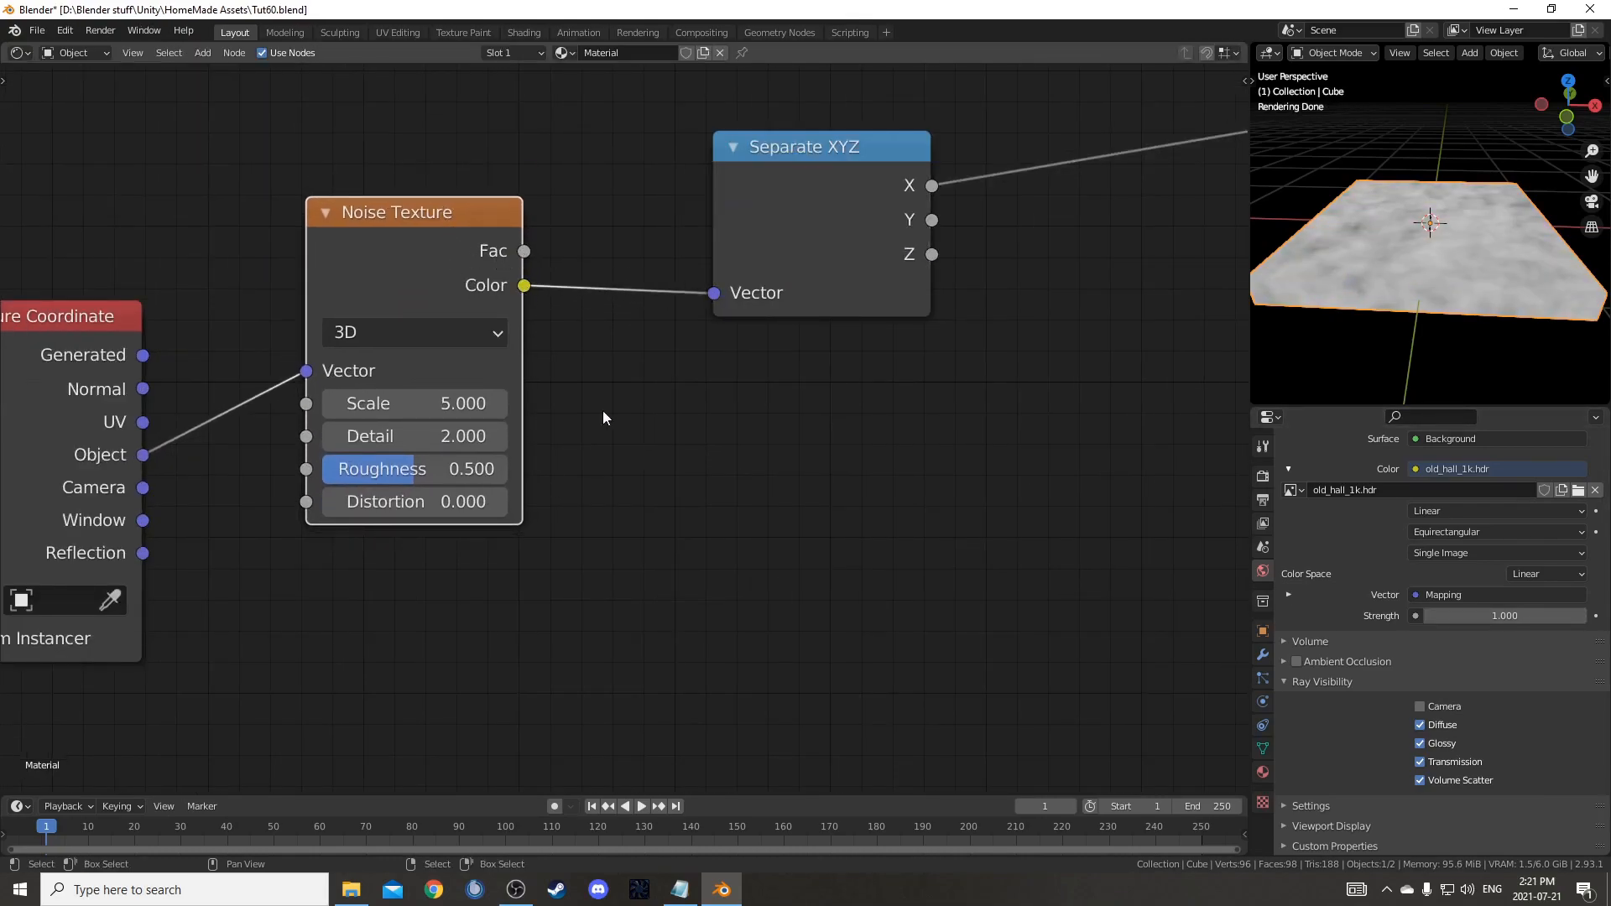
pyautogui.scroll(-1, 578, 393)
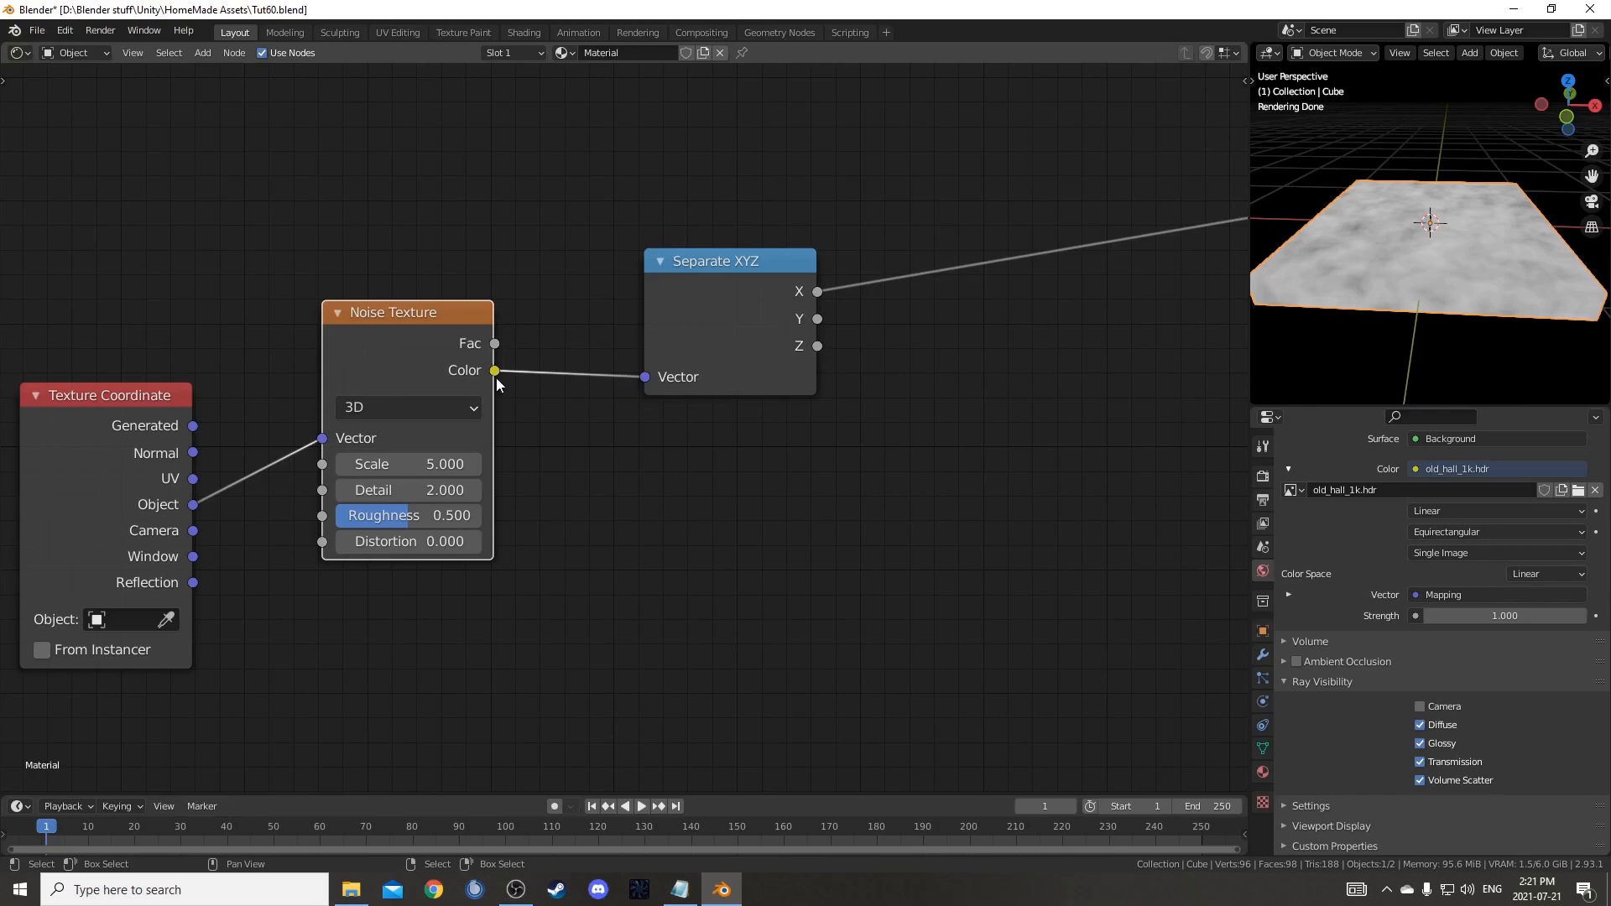
# - Preview the Separate XYZ outputs in turn and compare them with the Noise Texture's output on the slab
pyautogui.moveTo(670, 470); pyautogui.dragTo(669, 431, button='middle')
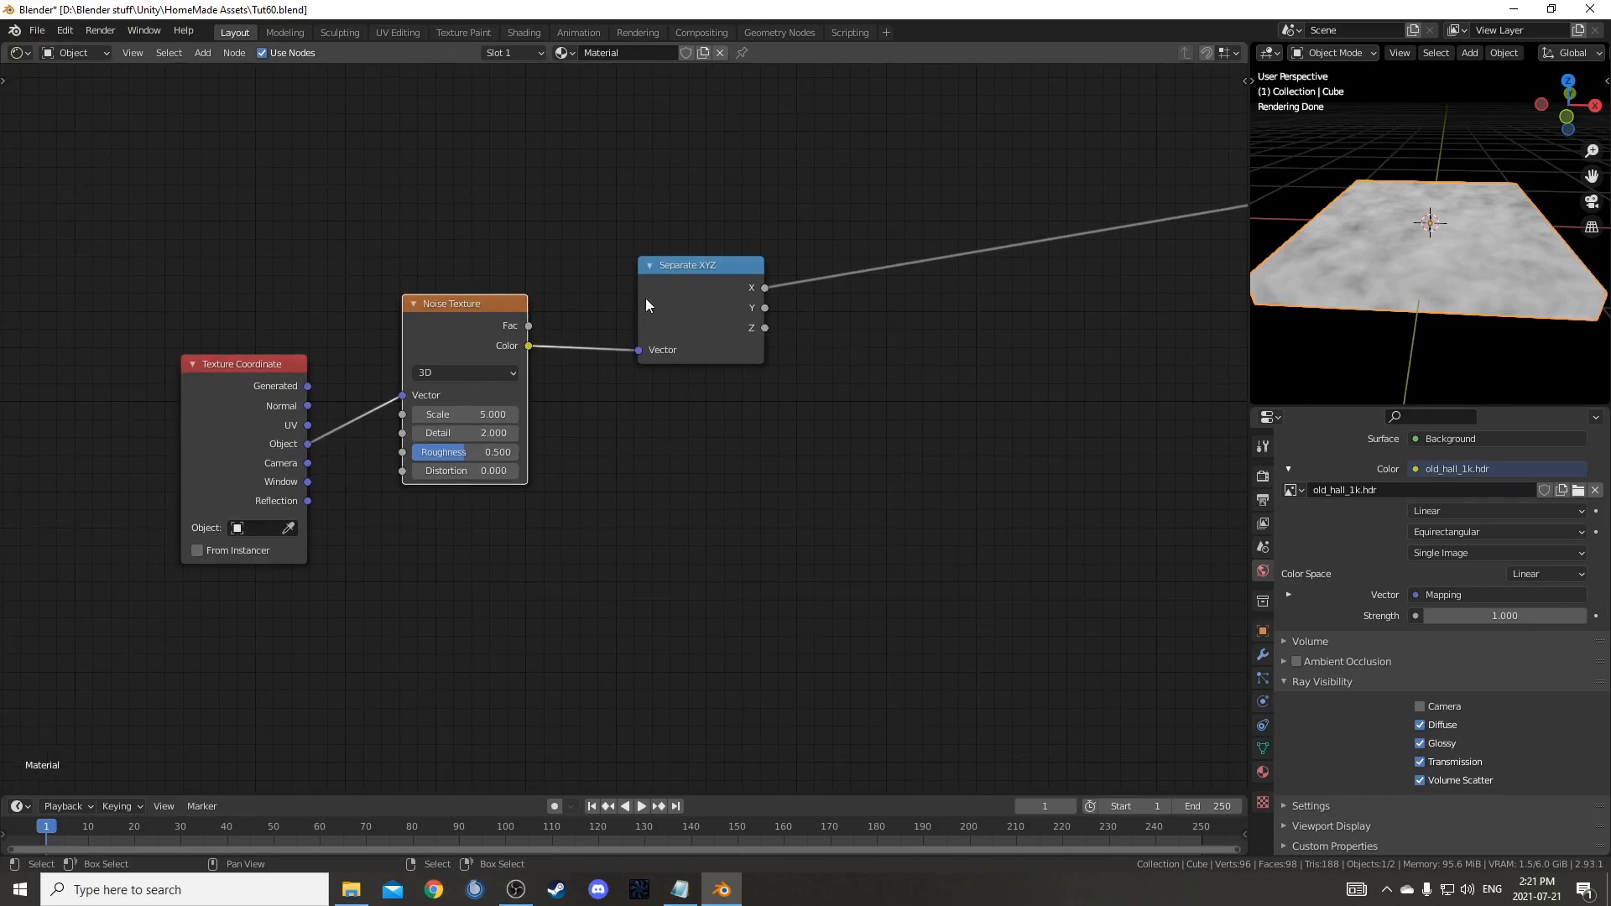
pyautogui.keyDown('ctrl'); pyautogui.keyDown('shift'); pyautogui.click(719, 283); pyautogui.keyUp('shift'); pyautogui.keyUp('ctrl')
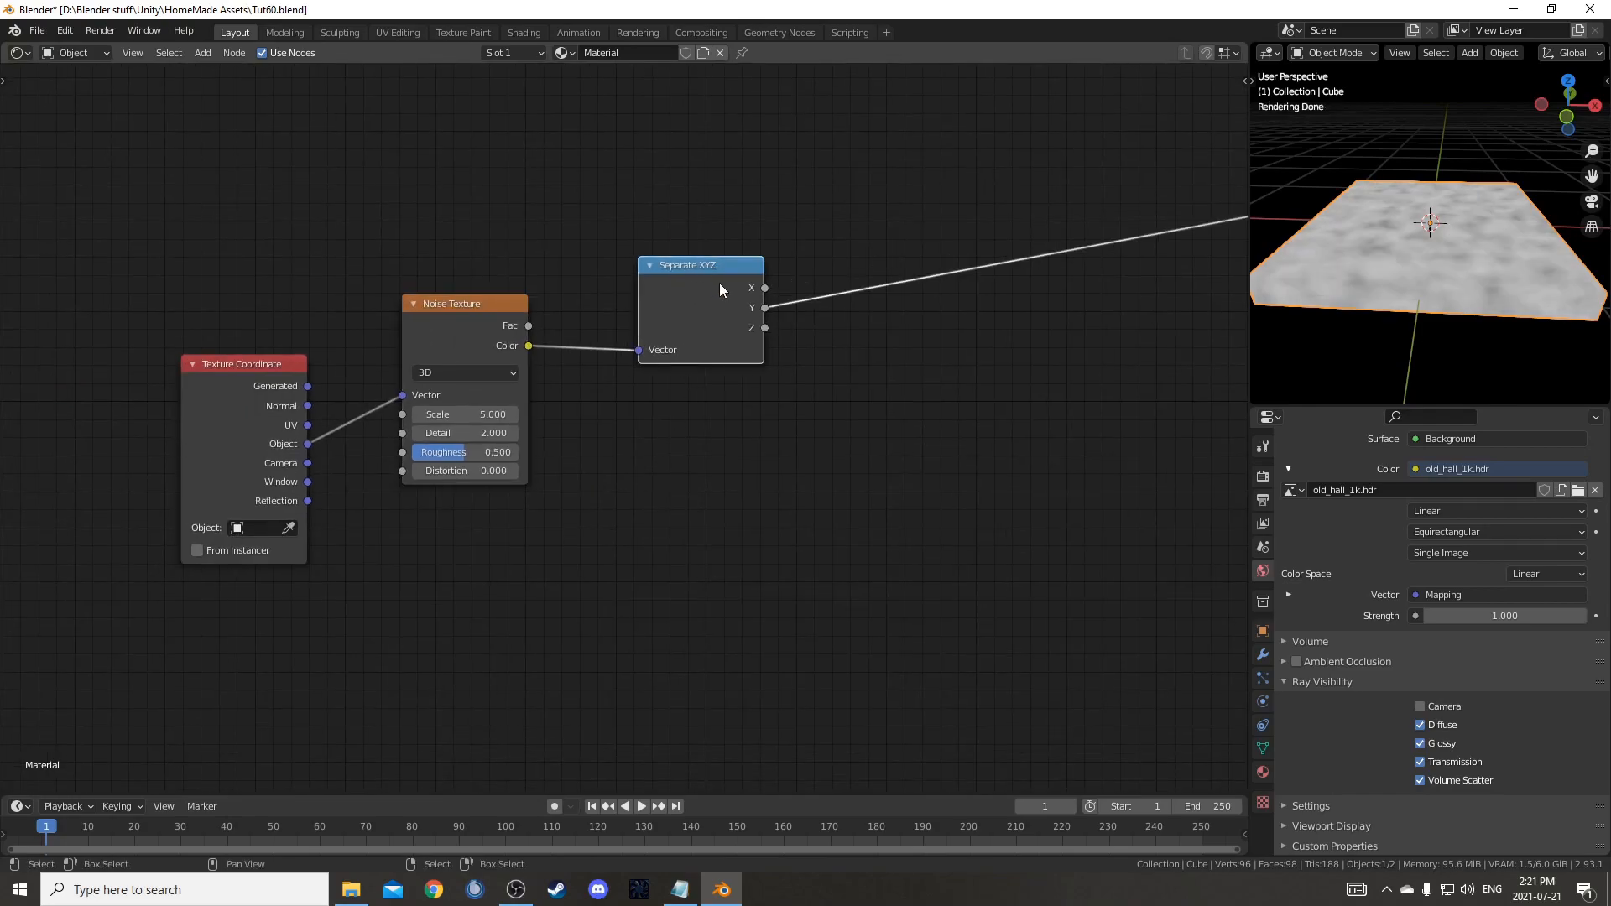
pyautogui.keyDown('ctrl'); pyautogui.keyDown('shift'); pyautogui.click(719, 283); pyautogui.keyUp('shift'); pyautogui.keyUp('ctrl')
pyautogui.keyDown('ctrl'); pyautogui.keyDown('shift'); pyautogui.click(719, 283); pyautogui.keyUp('shift'); pyautogui.keyUp('ctrl')
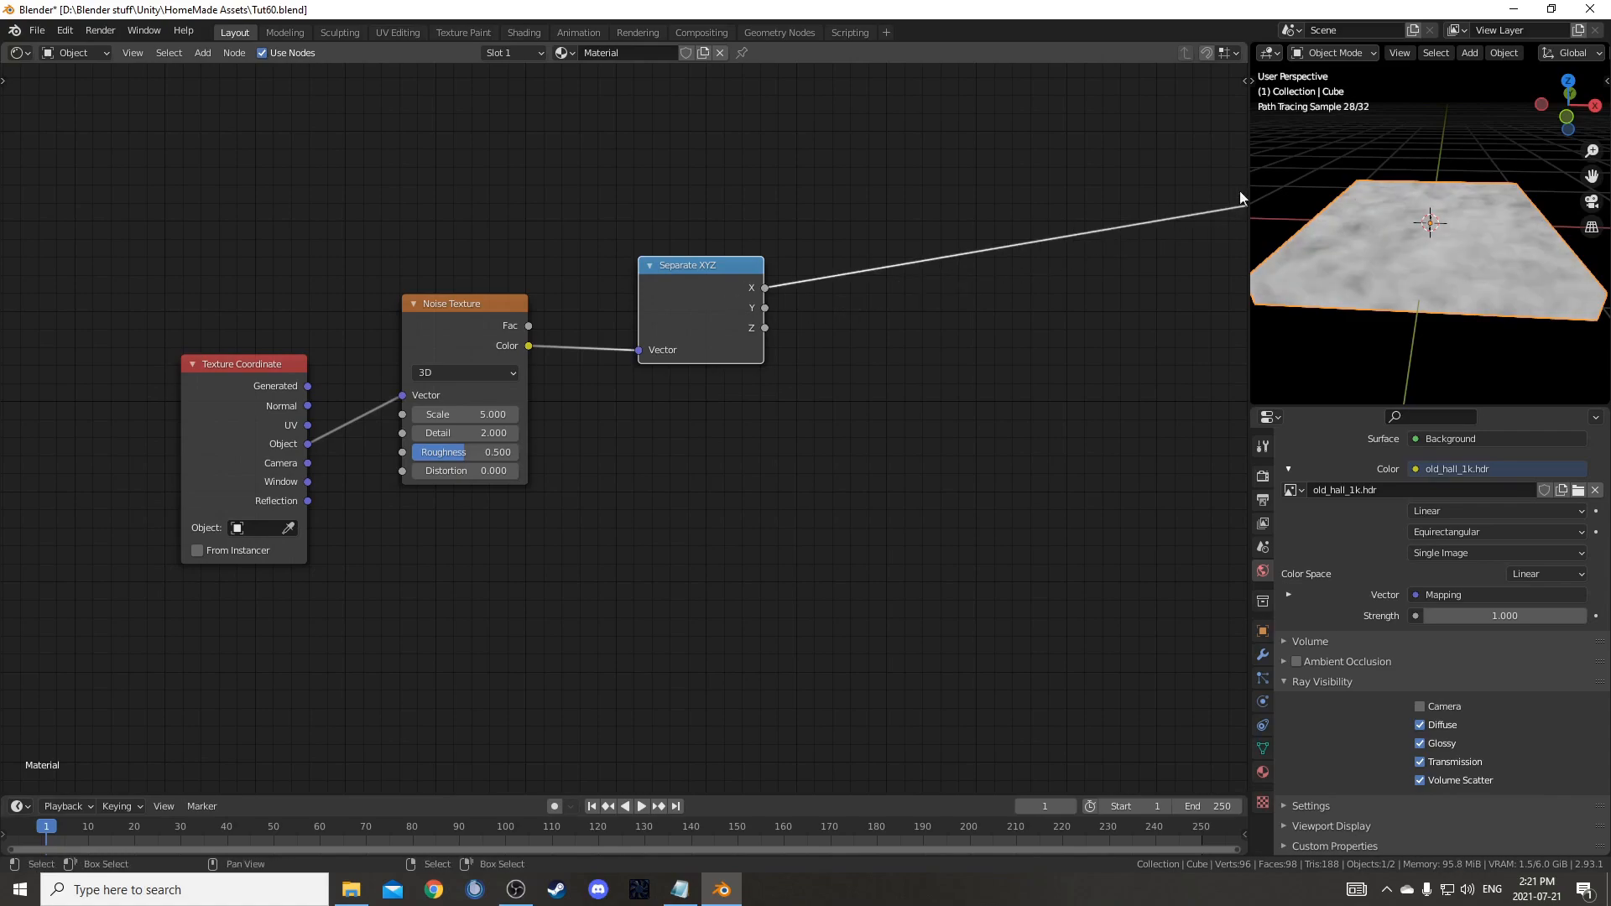
pyautogui.scroll(2, 1450, 224)
pyautogui.moveTo(1450, 223); pyautogui.dragTo(1456, 257, button='middle')
pyautogui.keyDown('ctrl'); pyautogui.keyDown('shift'); pyautogui.click(456, 316); pyautogui.keyUp('shift'); pyautogui.keyUp('ctrl')
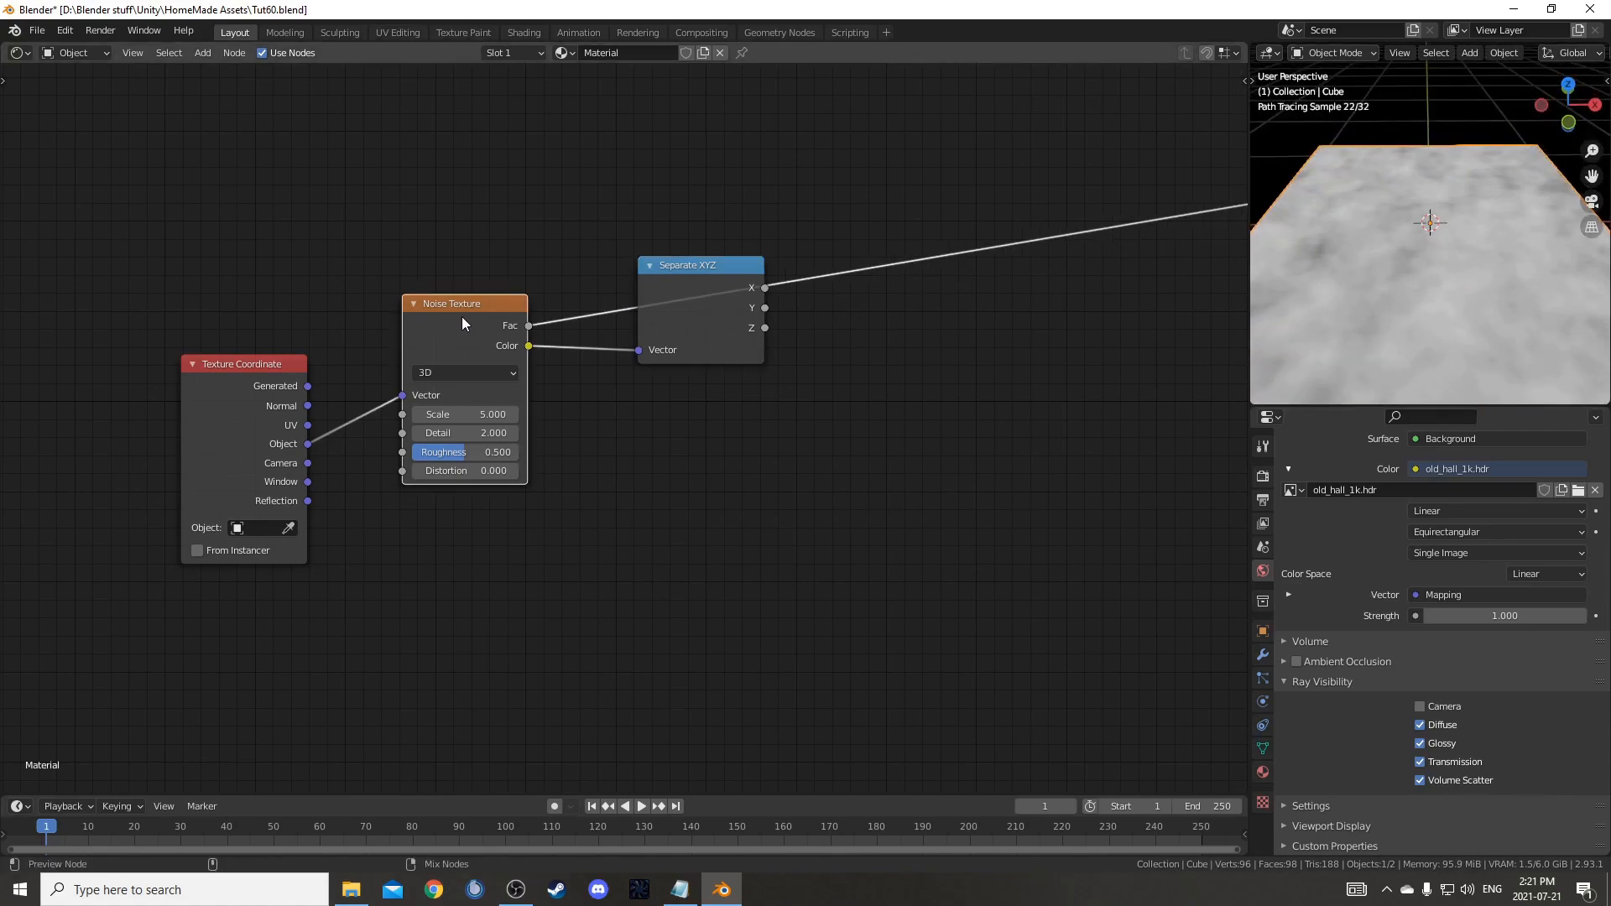
pyautogui.keyDown('ctrl'); pyautogui.keyDown('shift'); pyautogui.click(707, 267); pyautogui.keyUp('shift'); pyautogui.keyUp('ctrl')
pyautogui.keyDown('ctrl'); pyautogui.keyDown('shift'); pyautogui.click(516, 304); pyautogui.keyUp('shift'); pyautogui.keyUp('ctrl')
# - Insert a Math node into the Separate XYZ node's X output link and set its operation to Greater Than
pyautogui.hotkey('shift', 'a')
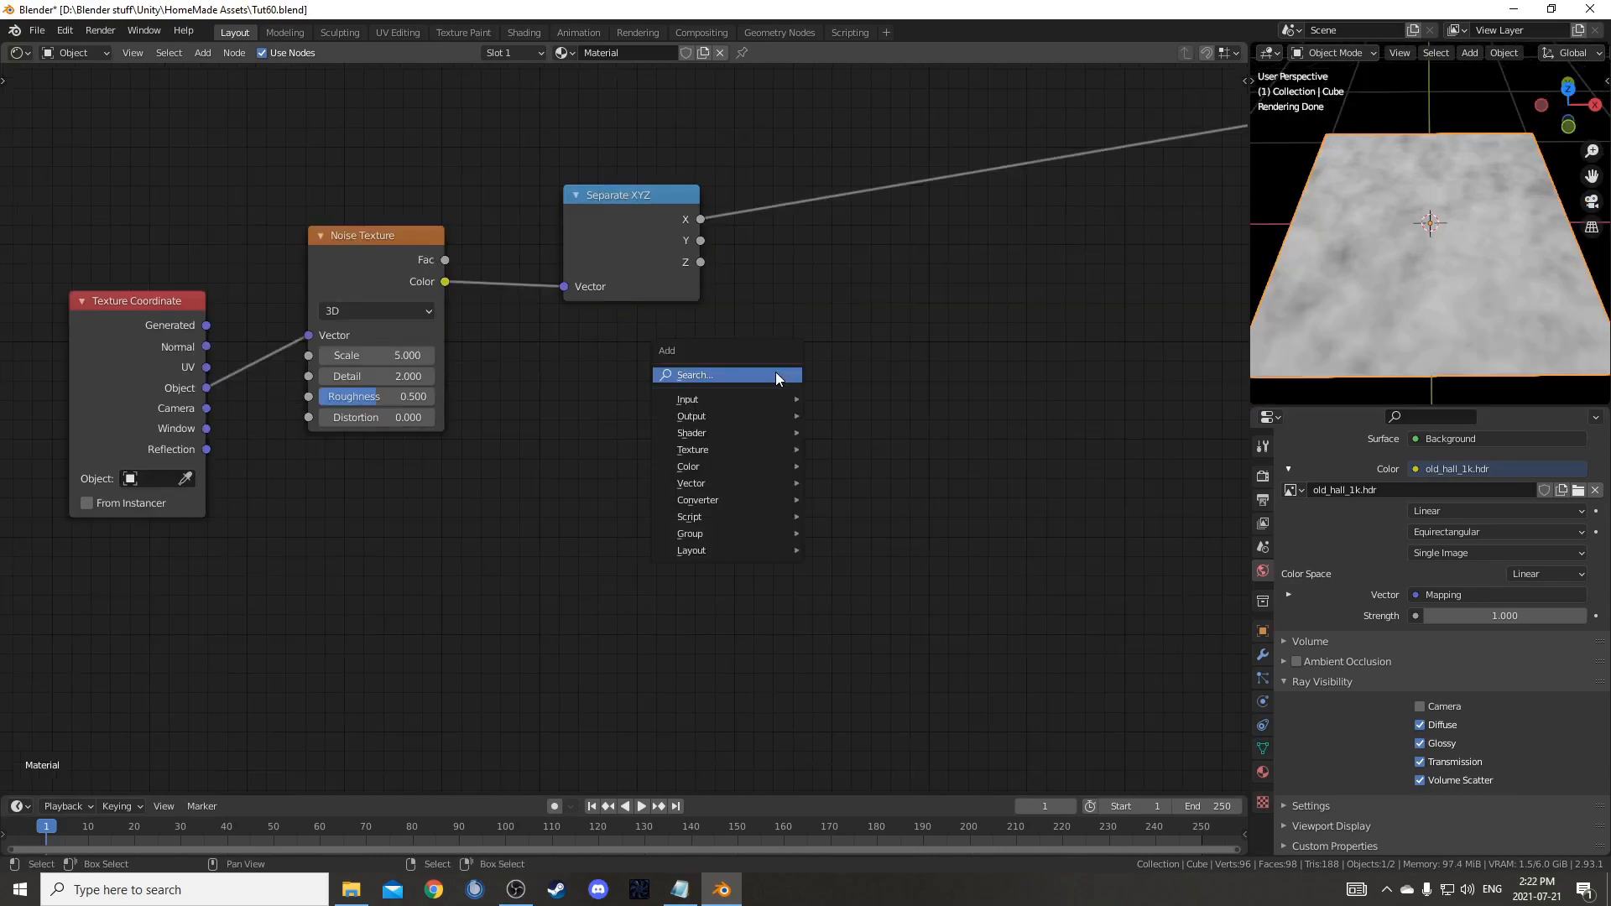
pyautogui.click(775, 371)
pyautogui.write('add')
pyautogui.press('Return')
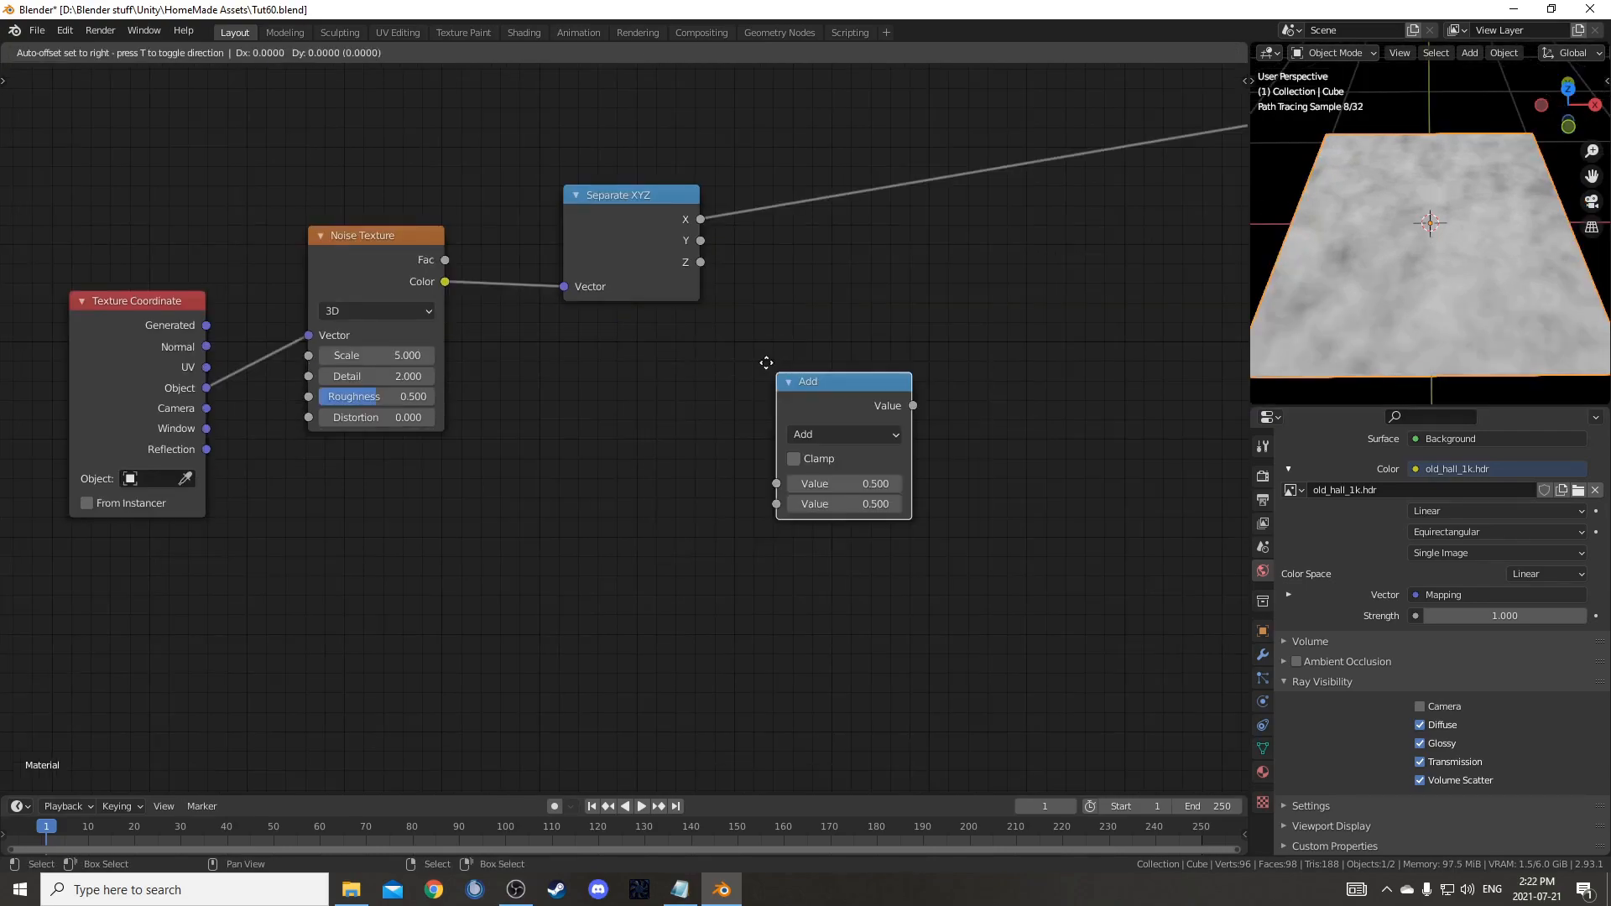
pyautogui.click(781, 100)
pyautogui.click(877, 171)
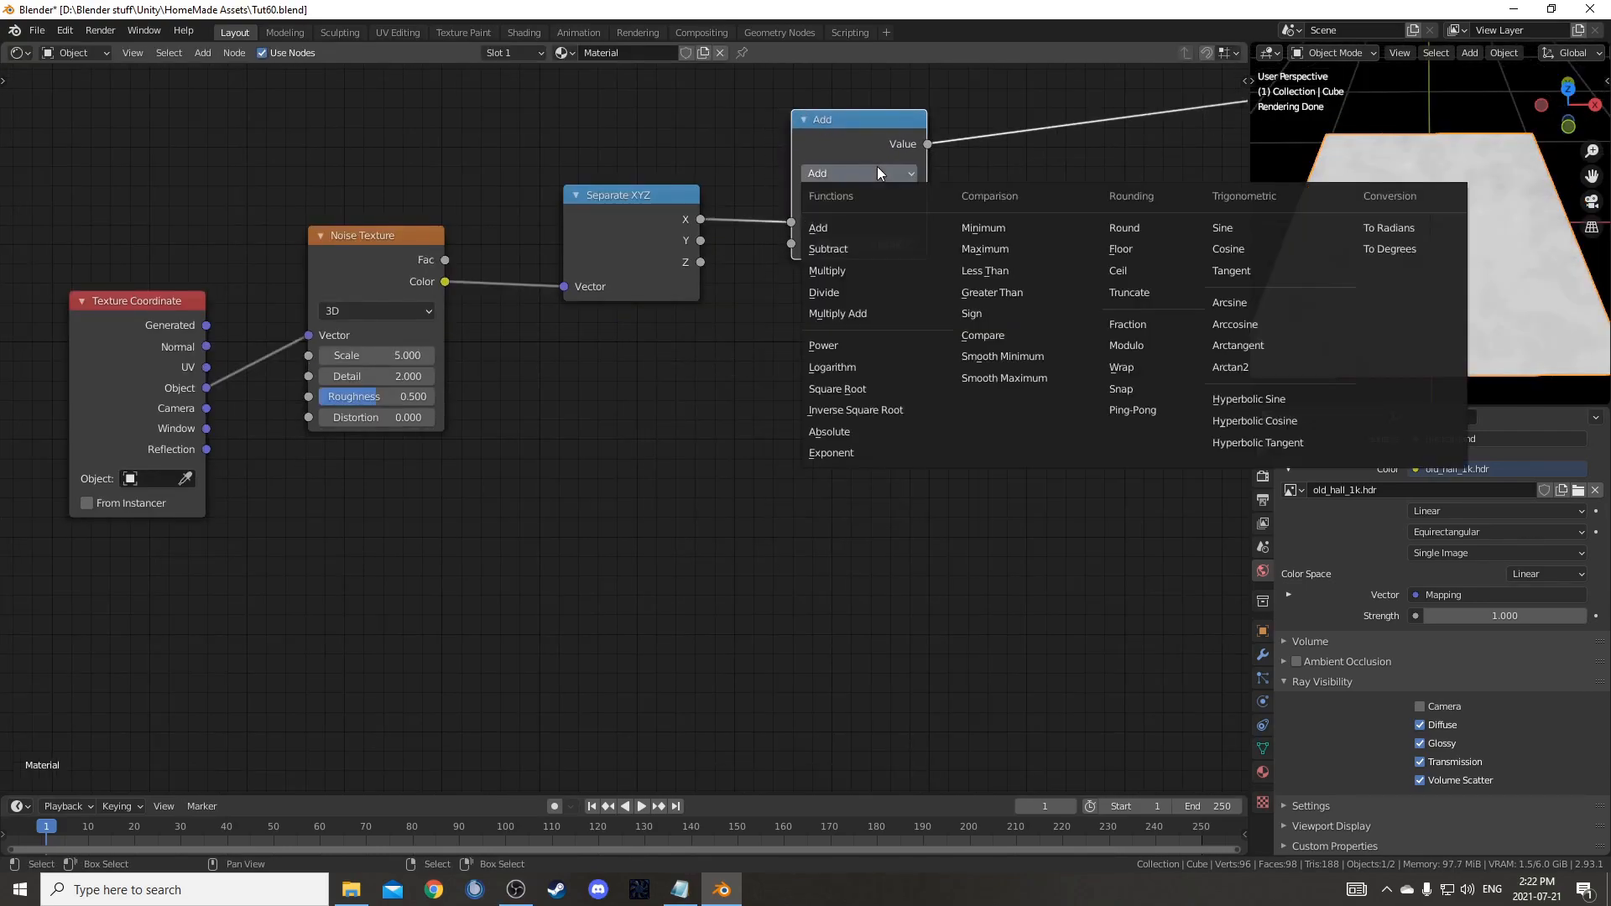
pyautogui.click(1027, 291)
pyautogui.moveTo(1069, 305); pyautogui.dragTo(957, 385, button='middle')
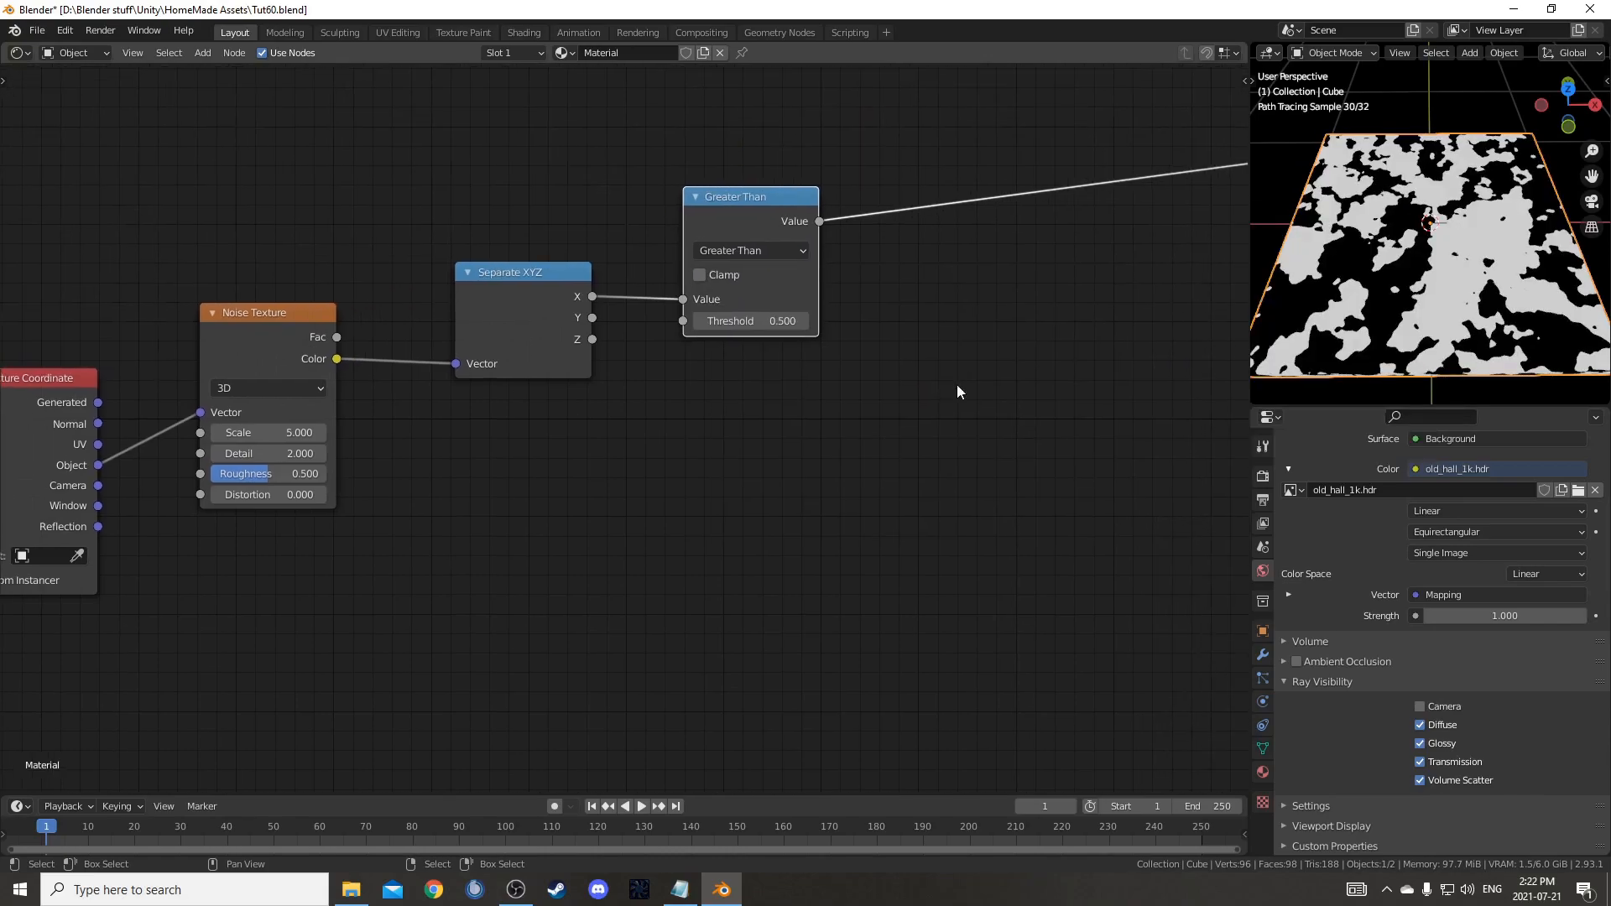
# - Set the Greater Than node's Threshold to 0.6 and move the node above the Separate XYZ node
pyautogui.click(799, 323)
pyautogui.moveTo(919, 323); pyautogui.dragTo(845, 388, button='middle')
pyautogui.moveTo(652, 269); pyautogui.dragTo(670, 223)
pyautogui.scroll(-4, 758, 381)
pyautogui.moveTo(800, 445); pyautogui.dragTo(837, 371, button='middle')
pyautogui.moveTo(709, 205); pyautogui.dragTo(719, 172)
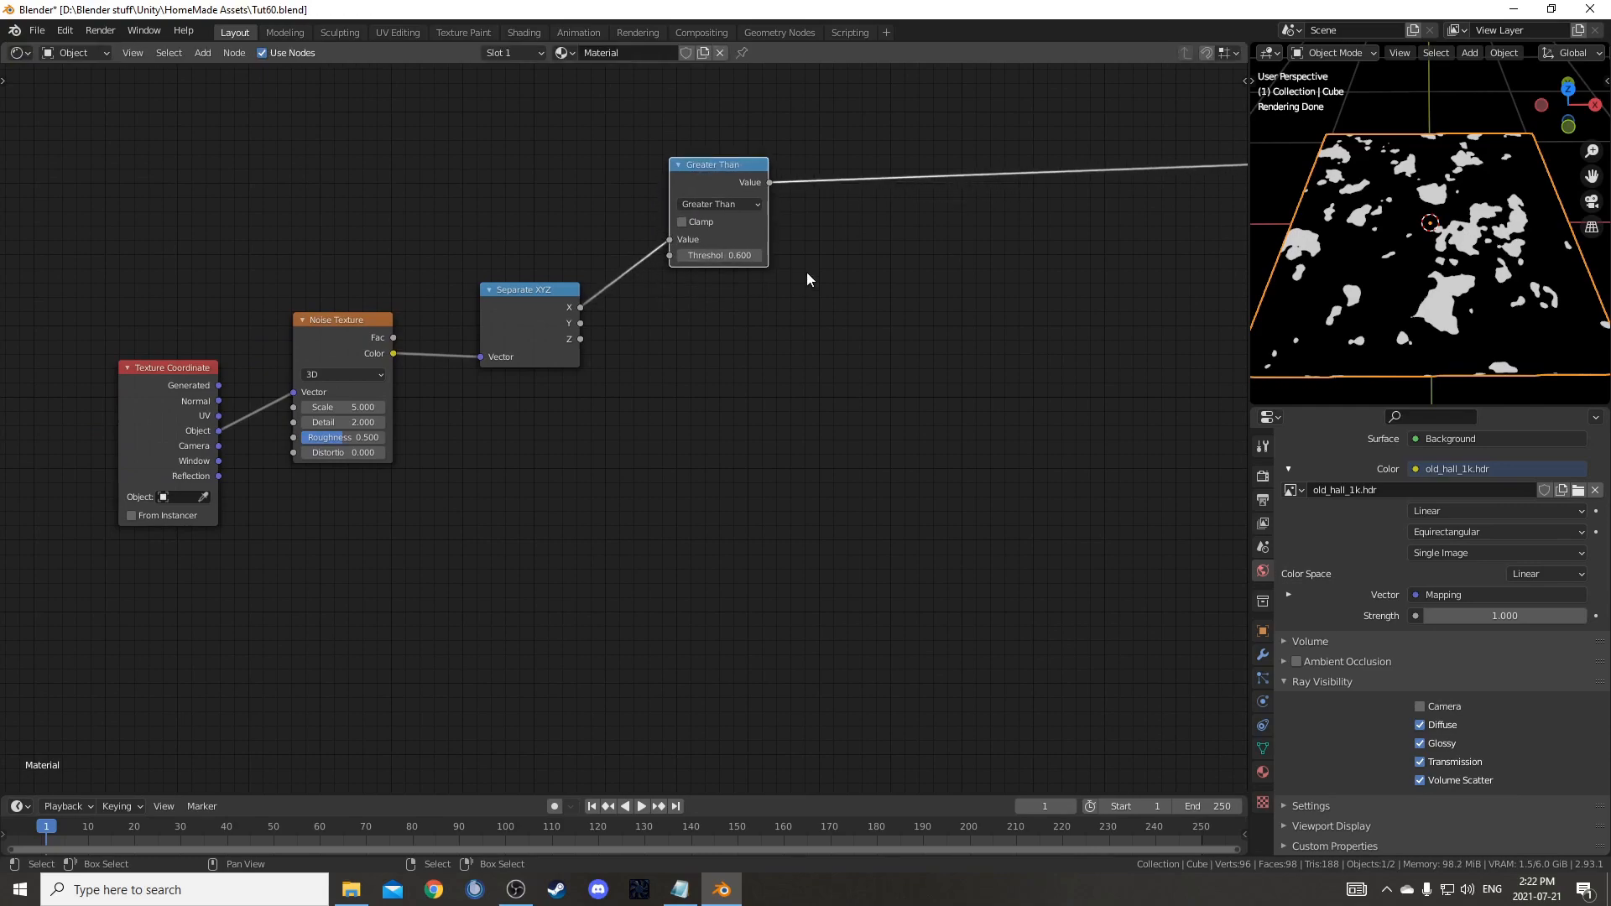
# - Duplicate the Greater Than node below the original and connect Separate XYZ's Y output to the copy's Value input
pyautogui.moveTo(802, 285); pyautogui.dragTo(827, 151, button='middle')
pyautogui.hotkey('shift', 'd')
pyautogui.click(843, 313)
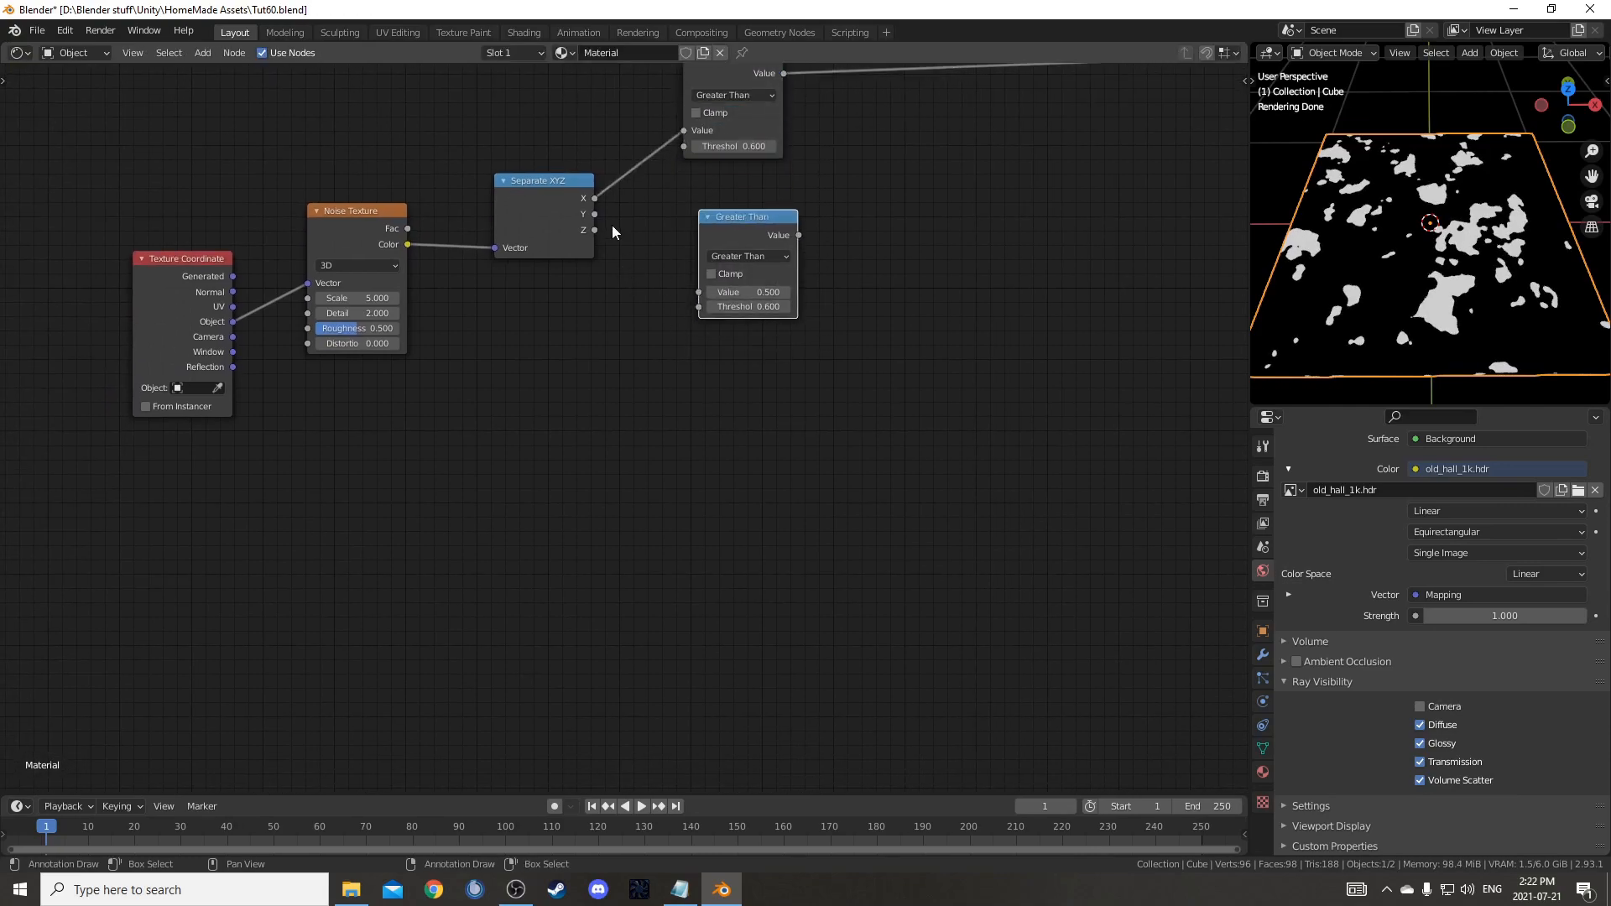
pyautogui.moveTo(595, 215); pyautogui.dragTo(705, 291)
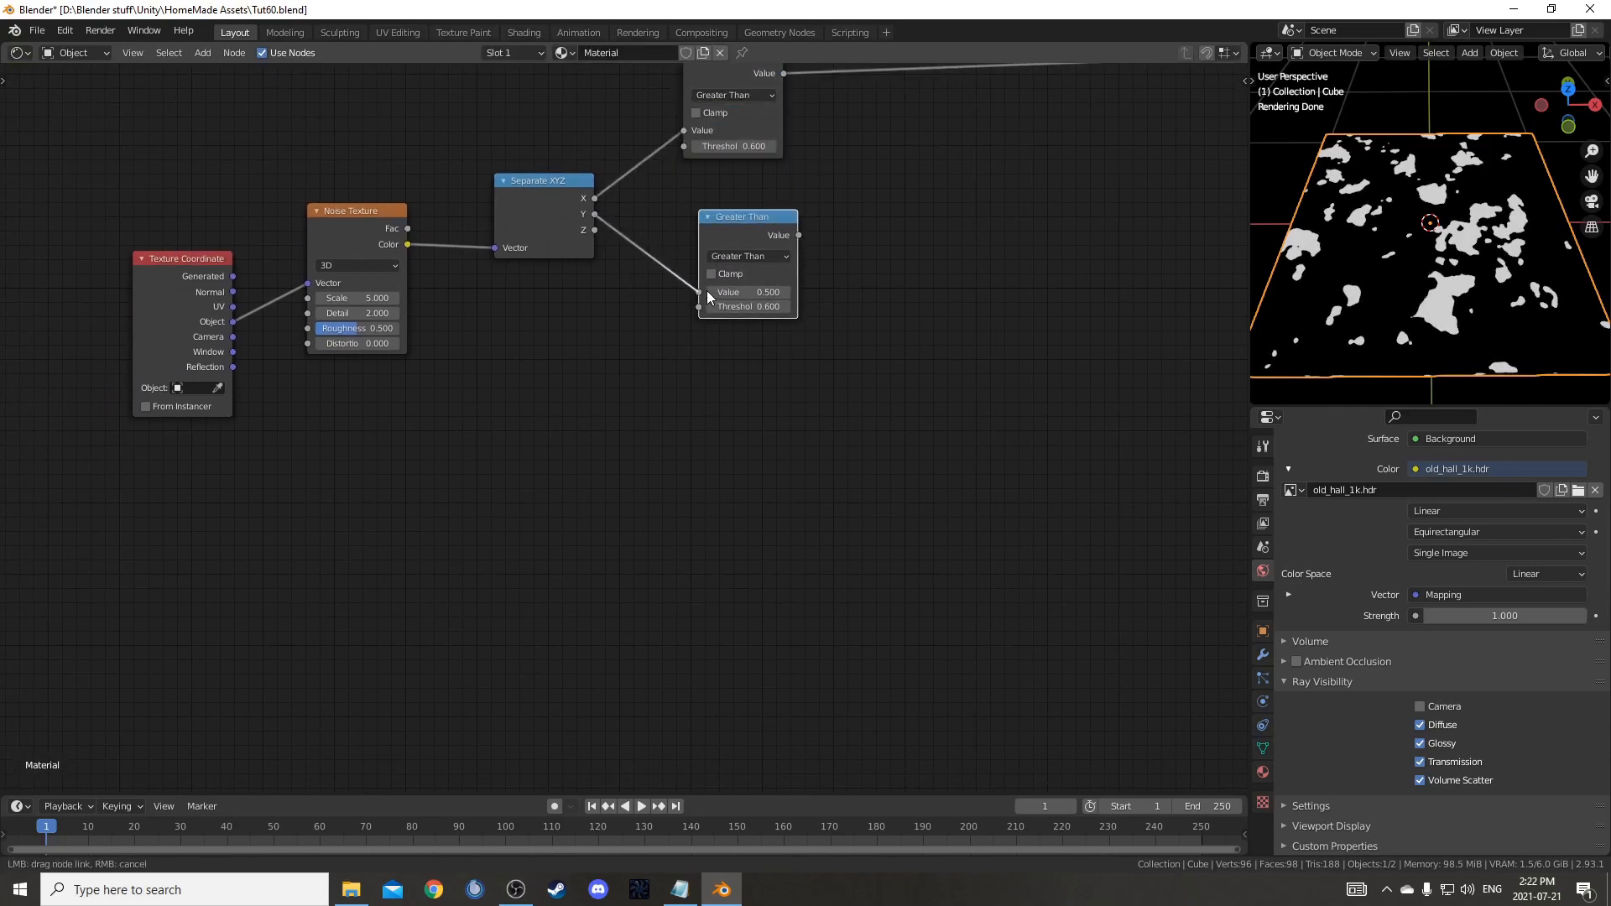
# - Compare the masks of the two Greater Than nodes by previewing them alternately on the slab
pyautogui.keyDown('ctrl'); pyautogui.keyDown('shift'); pyautogui.click(753, 229); pyautogui.keyUp('shift'); pyautogui.keyUp('ctrl')
pyautogui.moveTo(781, 167); pyautogui.dragTo(746, 339, button='middle')
pyautogui.keyDown('ctrl'); pyautogui.keyDown('shift'); pyautogui.click(697, 229); pyautogui.keyUp('shift'); pyautogui.keyUp('ctrl')
pyautogui.moveTo(749, 393); pyautogui.dragTo(741, 306, button='middle')
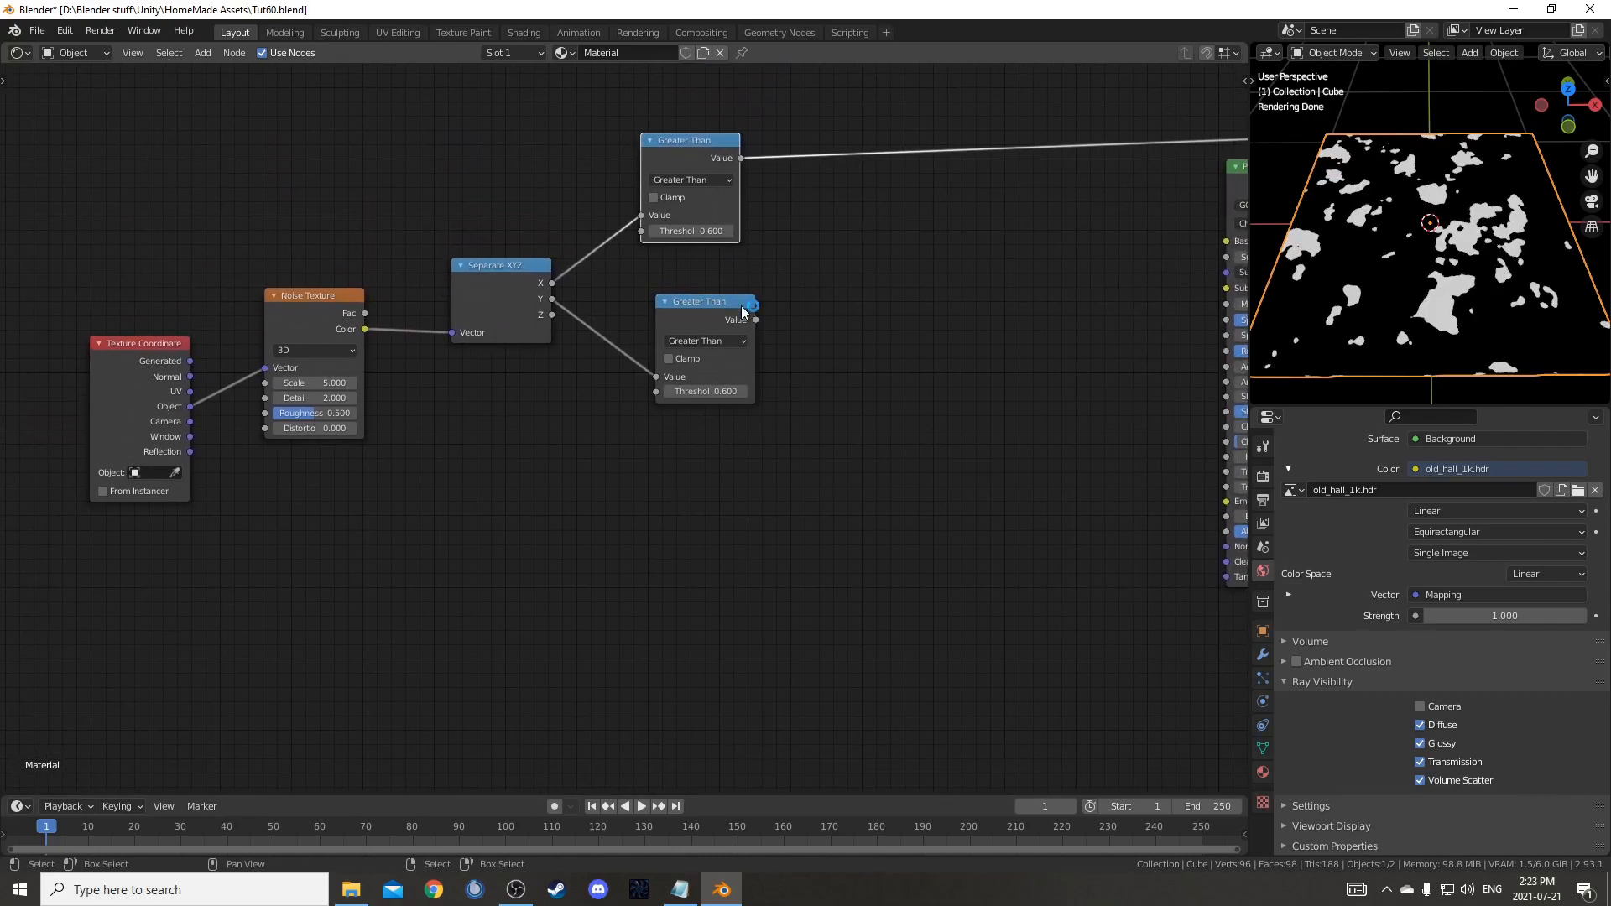
pyautogui.keyDown('ctrl'); pyautogui.keyDown('shift'); pyautogui.click(683, 314); pyautogui.keyUp('shift'); pyautogui.keyUp('ctrl')
# - Set the Threshold of the Greater Than node fed by the Y output to 0.575
pyautogui.click(658, 179)
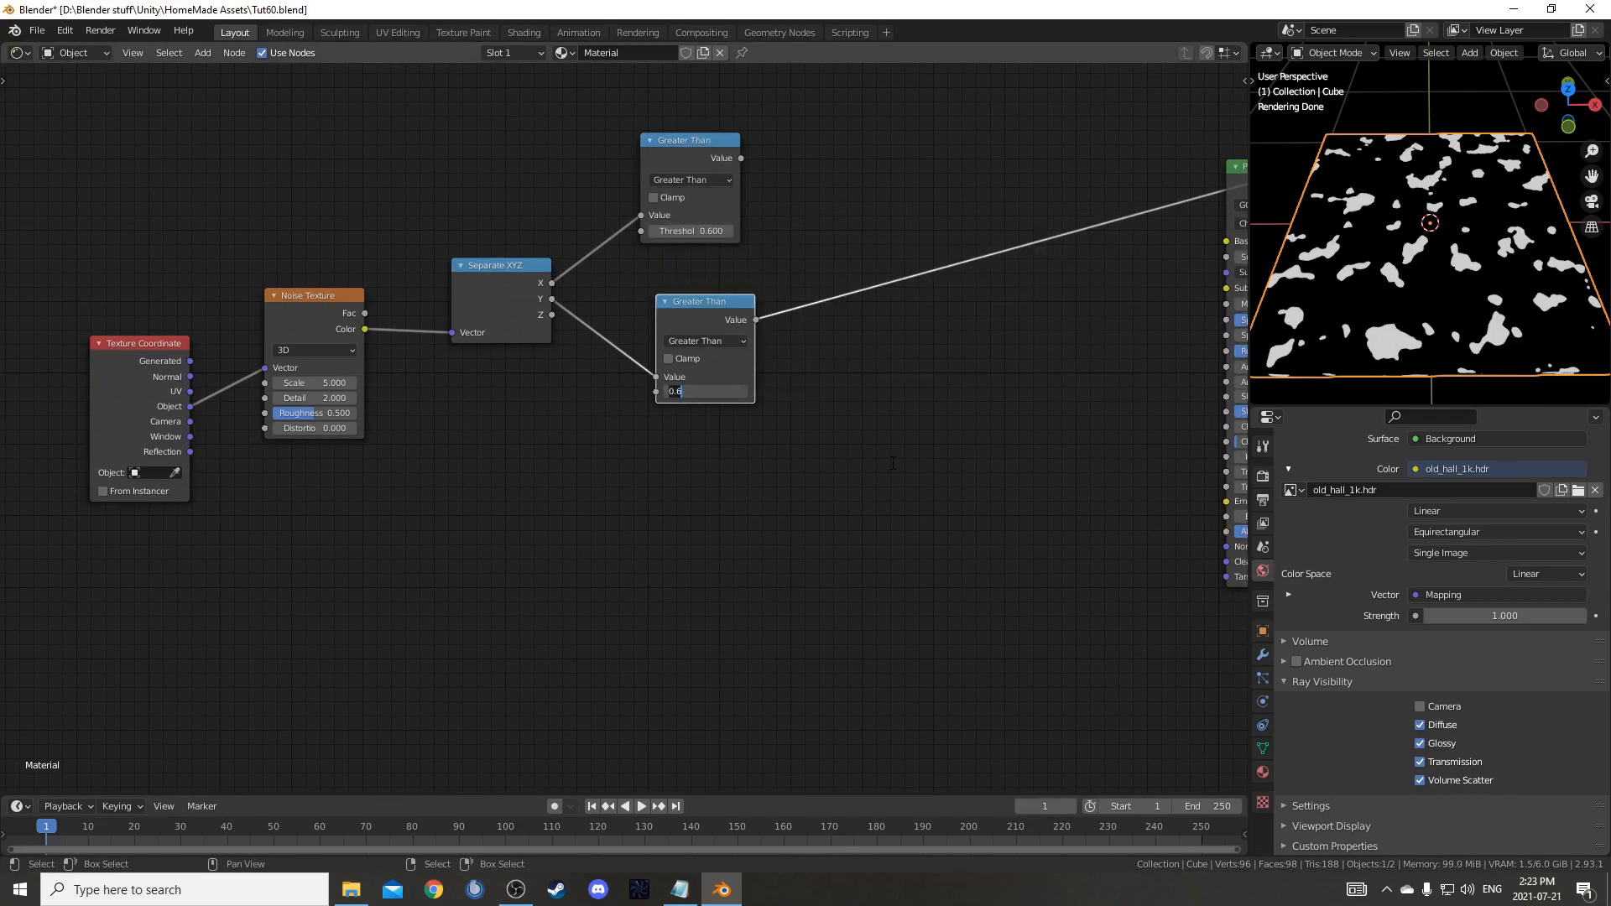
pyautogui.press('Return')
pyautogui.moveTo(799, 467); pyautogui.dragTo(761, 520, button='middle')
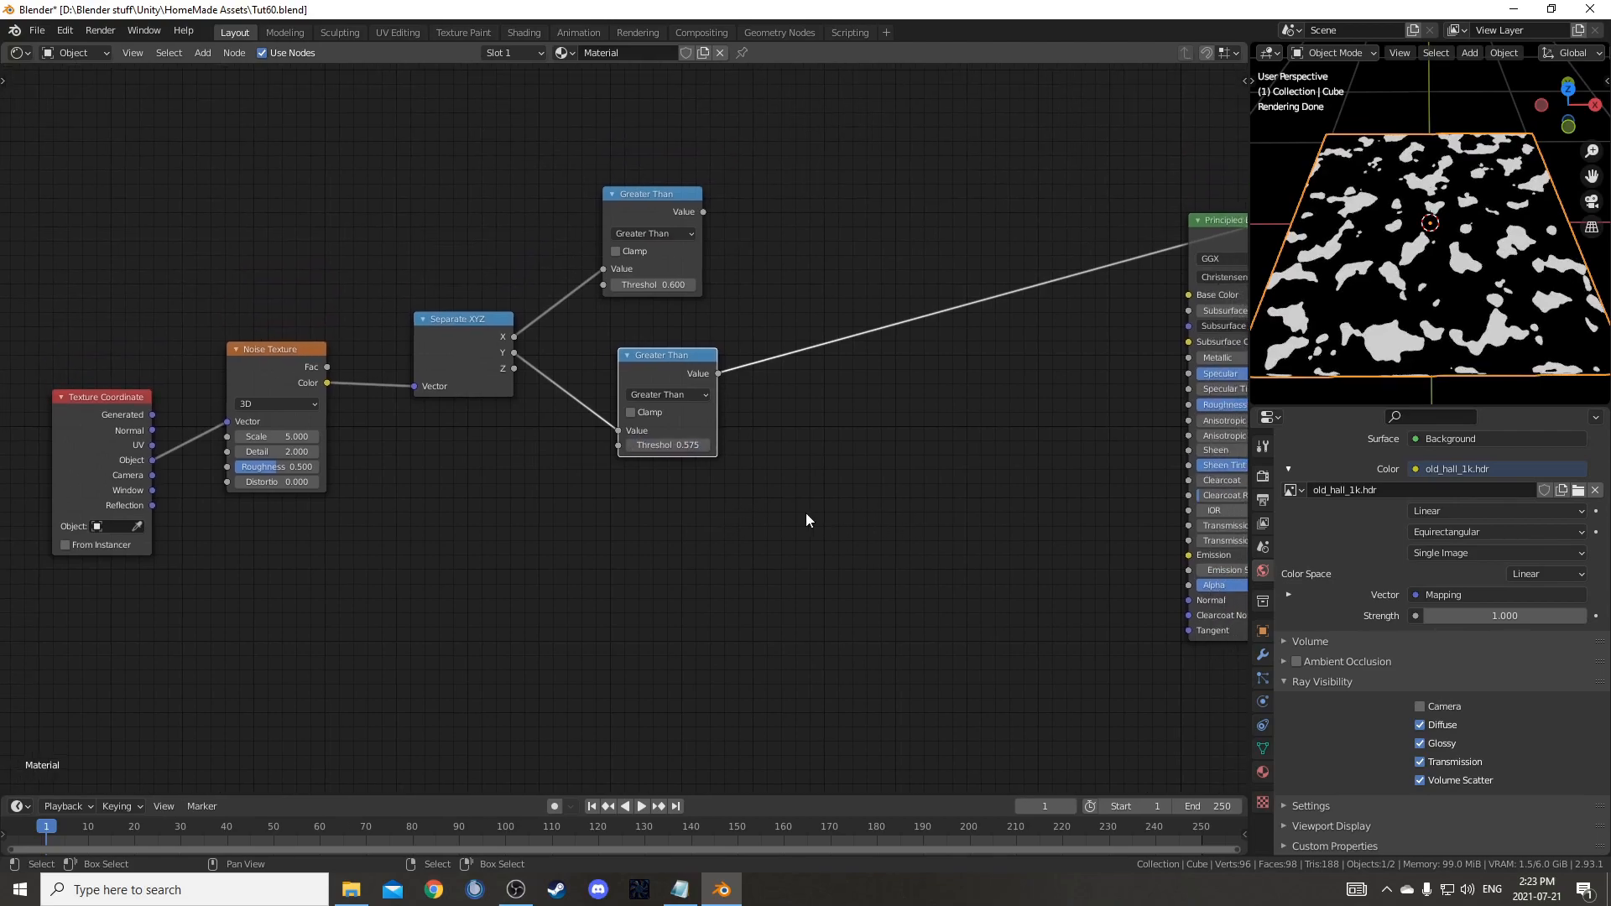
# - Set the Noise Texture's Scale to 2.2, Detail to 8 and Roughness to 0.6
pyautogui.scroll(3, 503, 436)
pyautogui.click(505, 457)
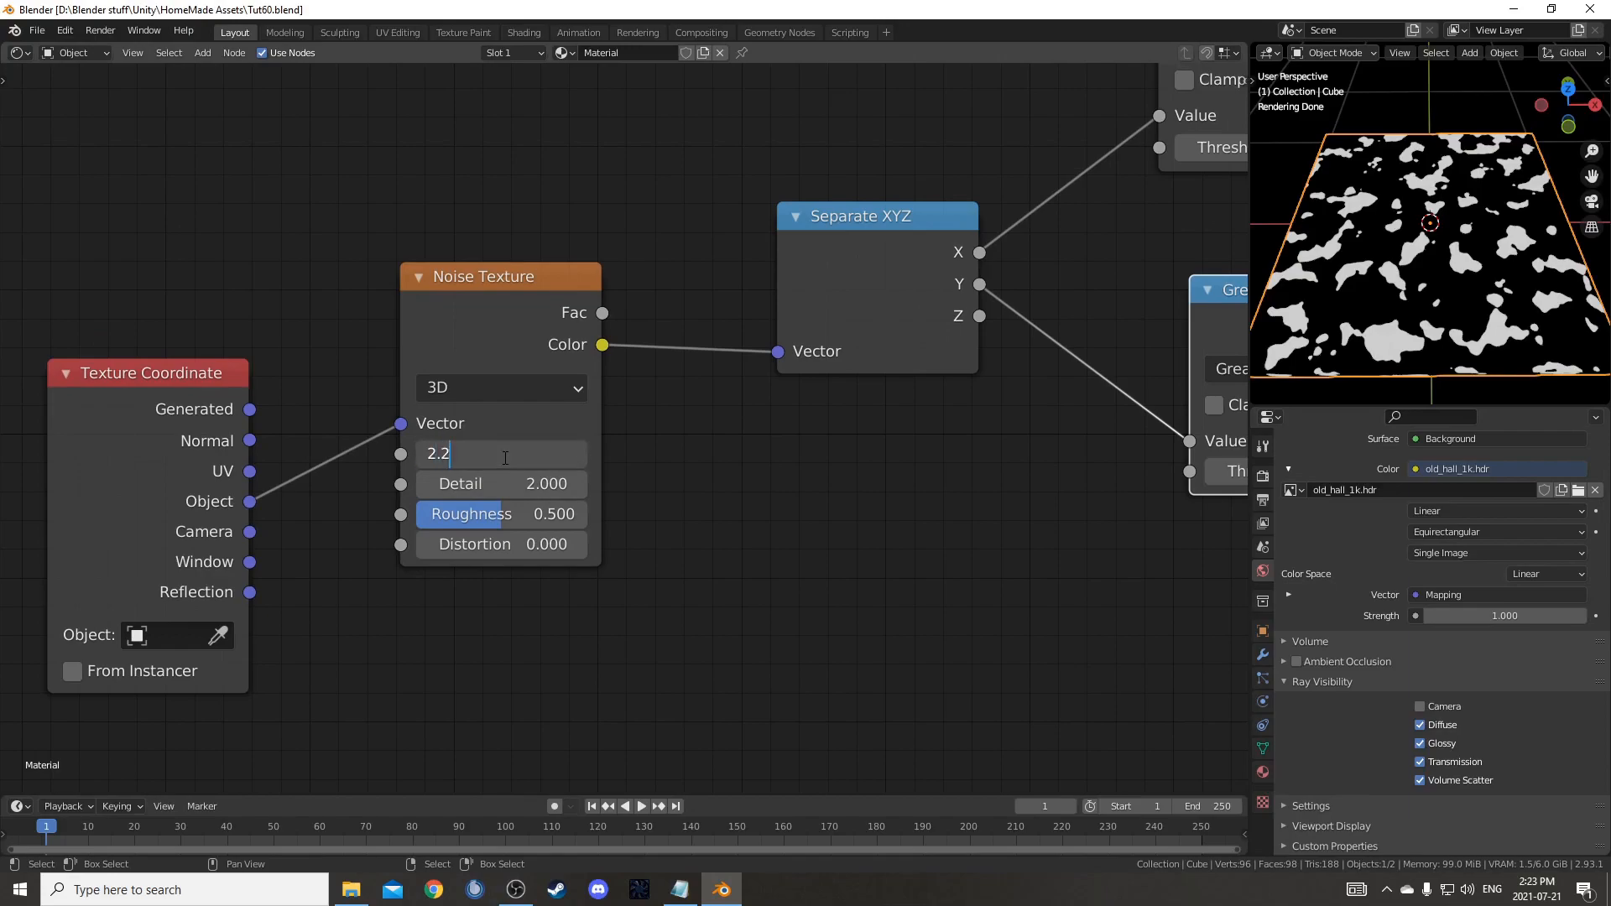
pyautogui.press('Tab')
pyautogui.write('8')
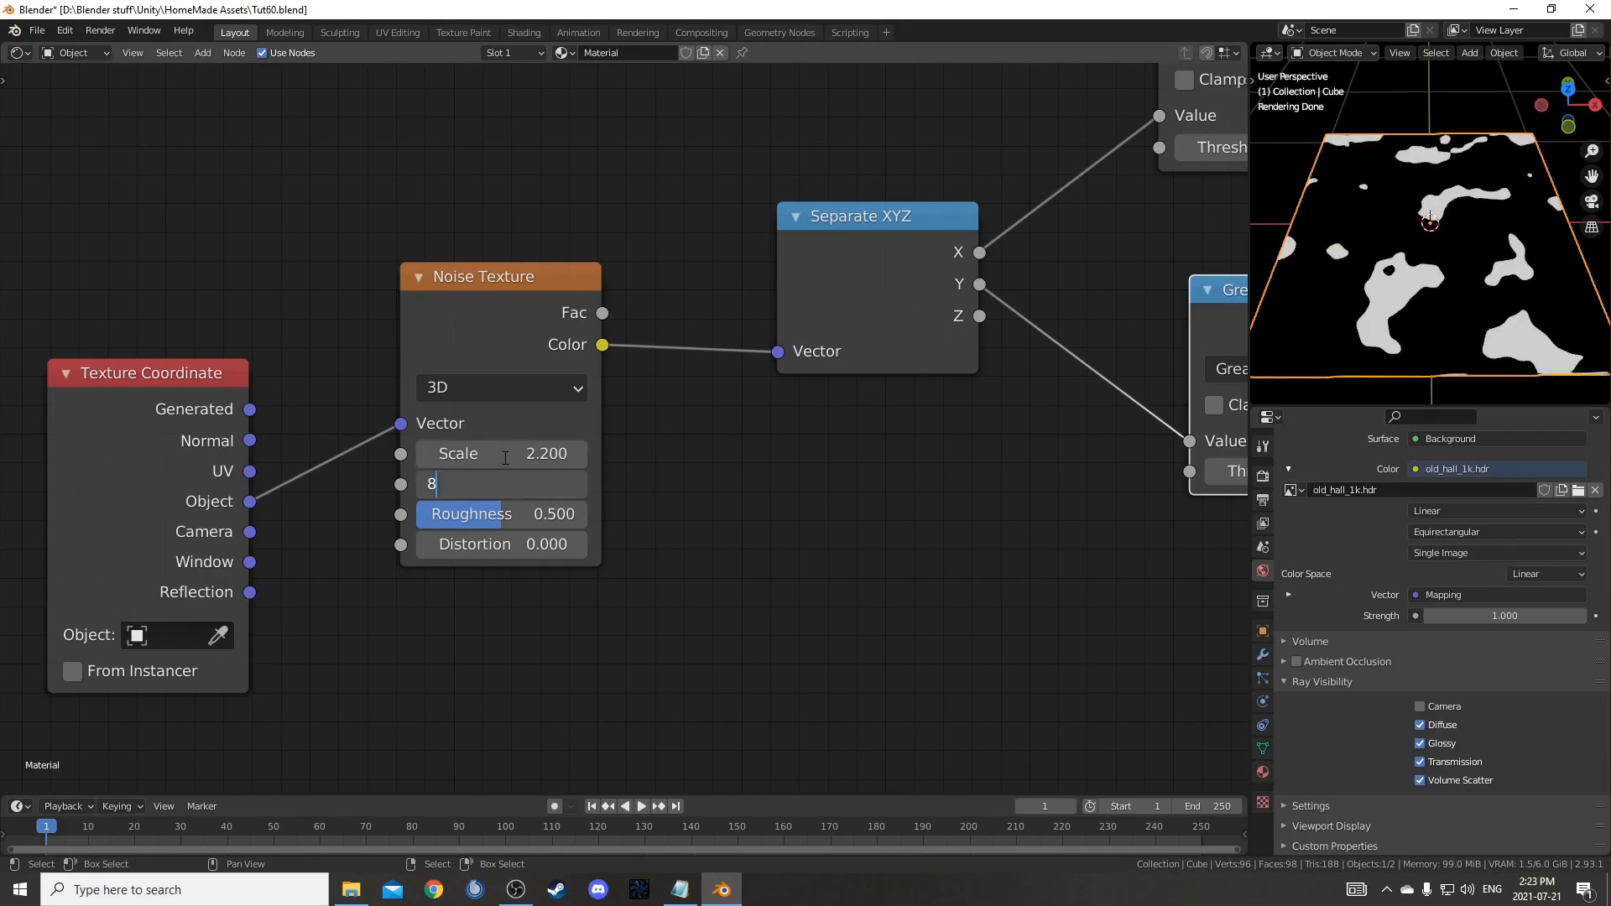
pyautogui.press('Tab')
pyautogui.write('.6')
pyautogui.press('Return')
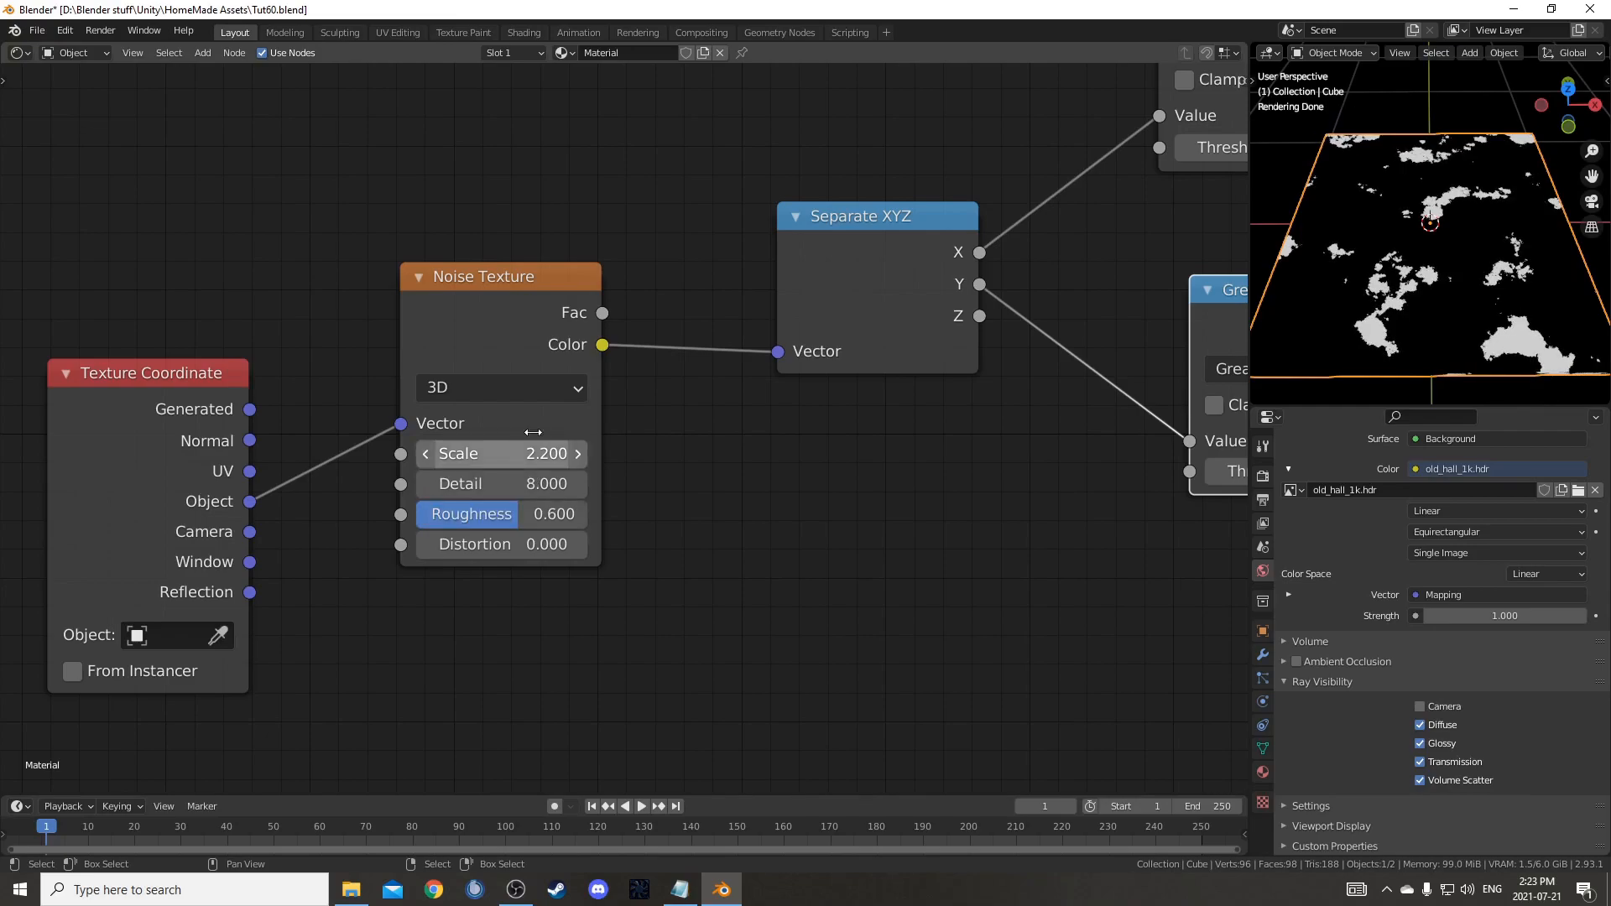
# - Try a higher Roughness on the Noise Texture, then undo the change
pyautogui.scroll(3, 1461, 337)
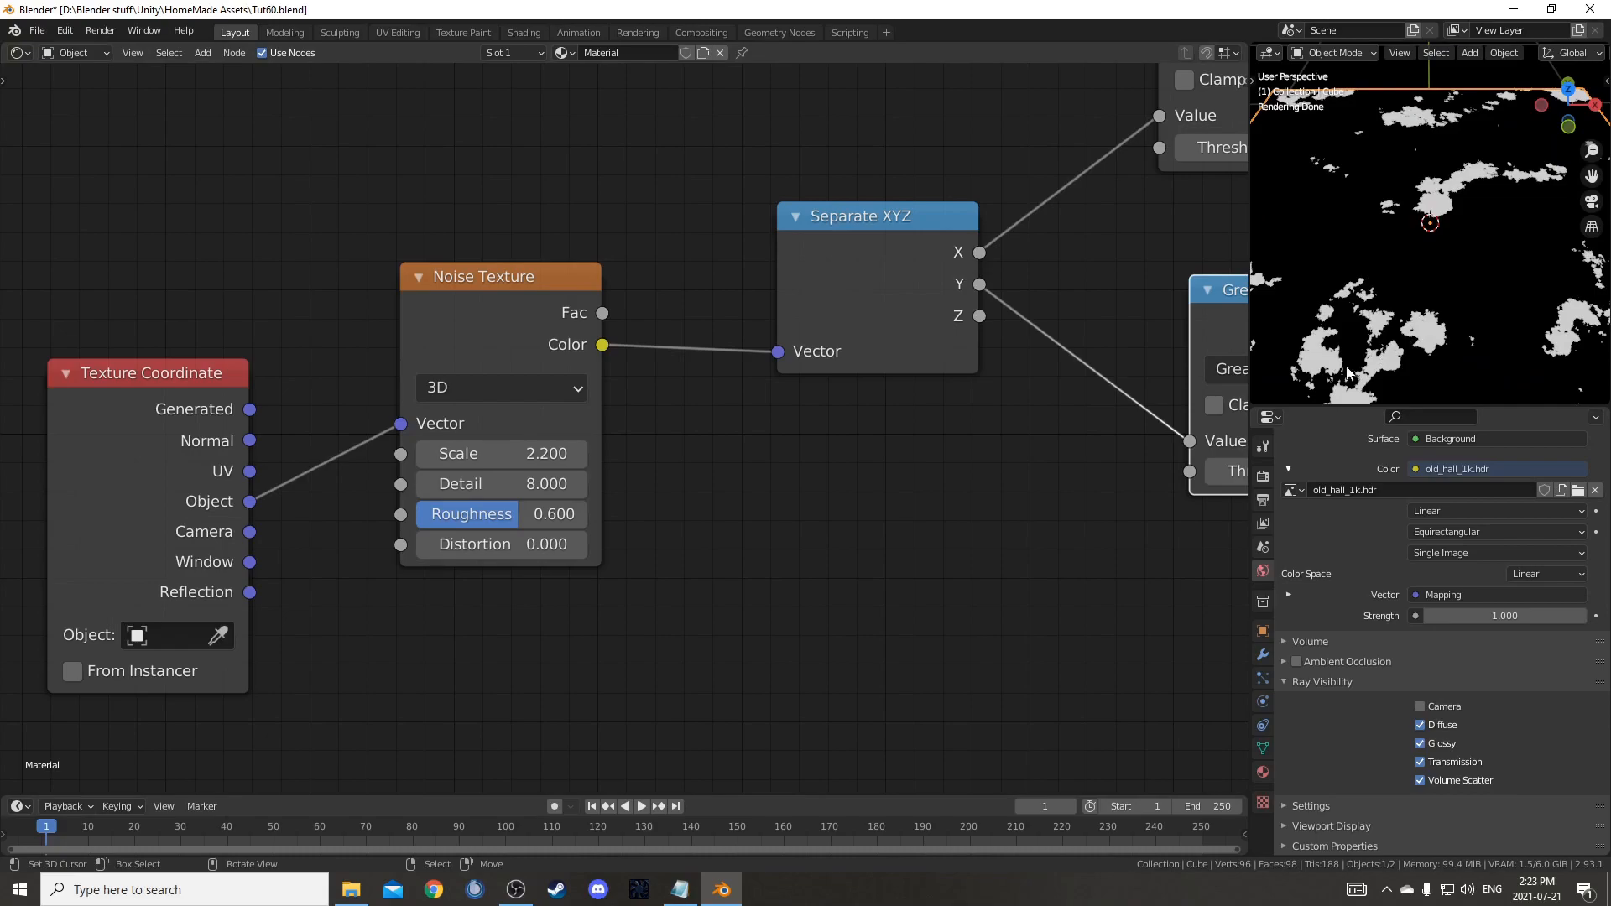
pyautogui.moveTo(508, 514); pyautogui.dragTo(576, 514)
pyautogui.hotkey('ctrl', 'z')
pyautogui.scroll(-3, 1426, 244)
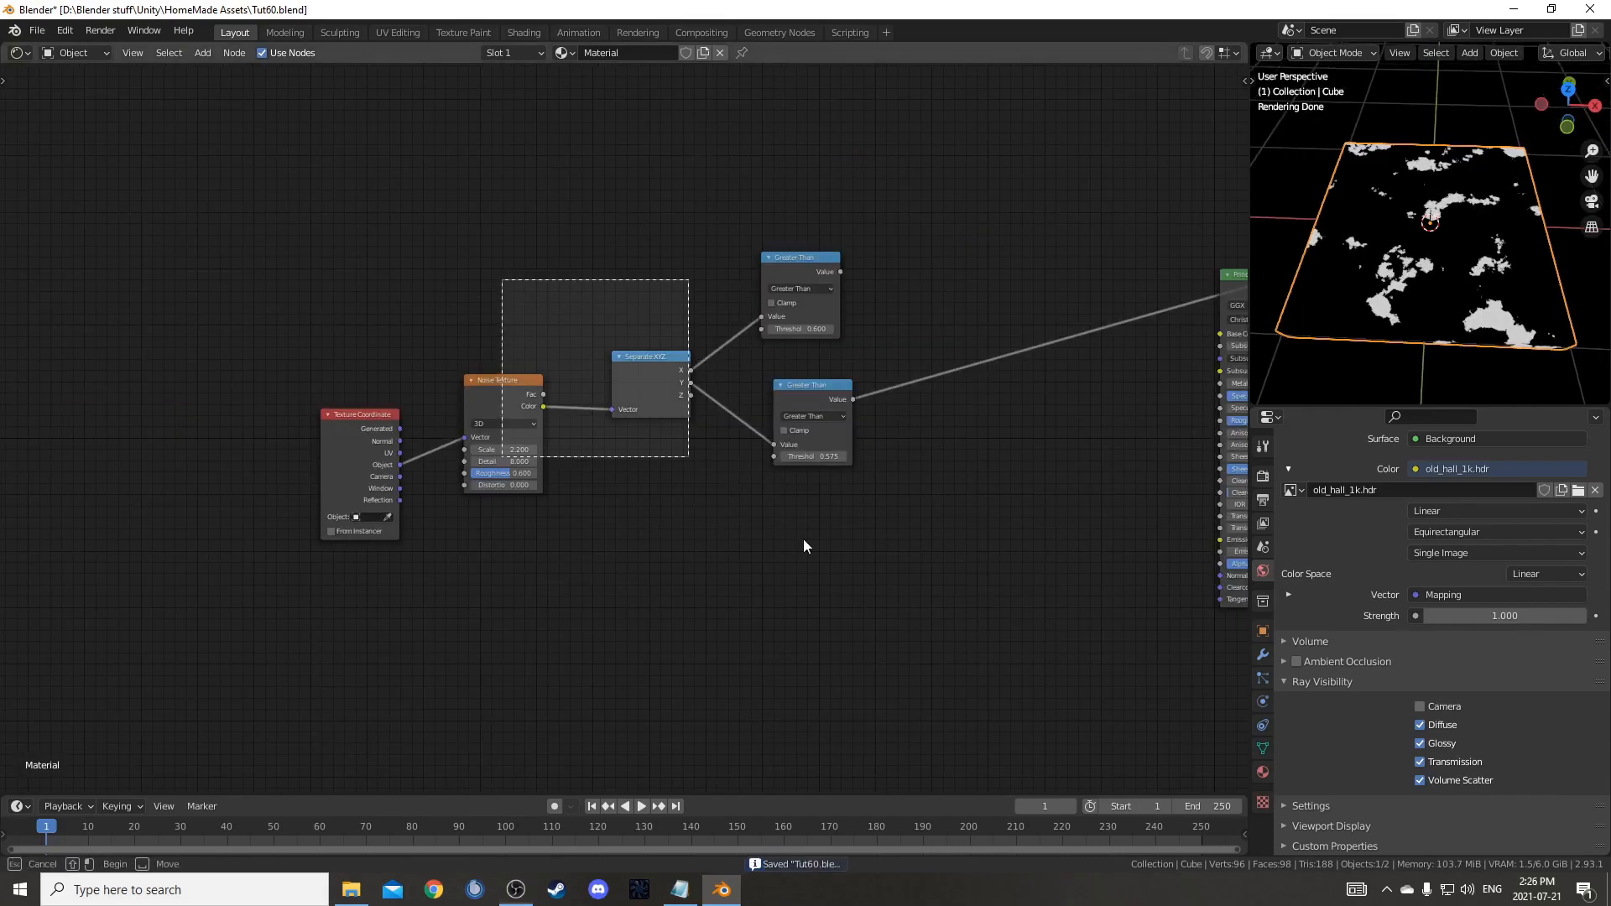
# - Move the Noise Texture, Separate XYZ and both Greater Than nodes together to well above the Texture Coordinate node
pyautogui.moveTo(803, 538); pyautogui.dragTo(941, 602)
pyautogui.moveTo(943, 603); pyautogui.dragTo(947, 721, button='middle')
pyautogui.press('g')
pyautogui.click(911, 270)
# - Add a Voronoi Texture node in the empty space beside the Texture Coordinate node
pyautogui.scroll(1, 773, 581)
pyautogui.scroll(1, 773, 580)
pyautogui.moveTo(751, 606); pyautogui.dragTo(866, 439, button='middle')
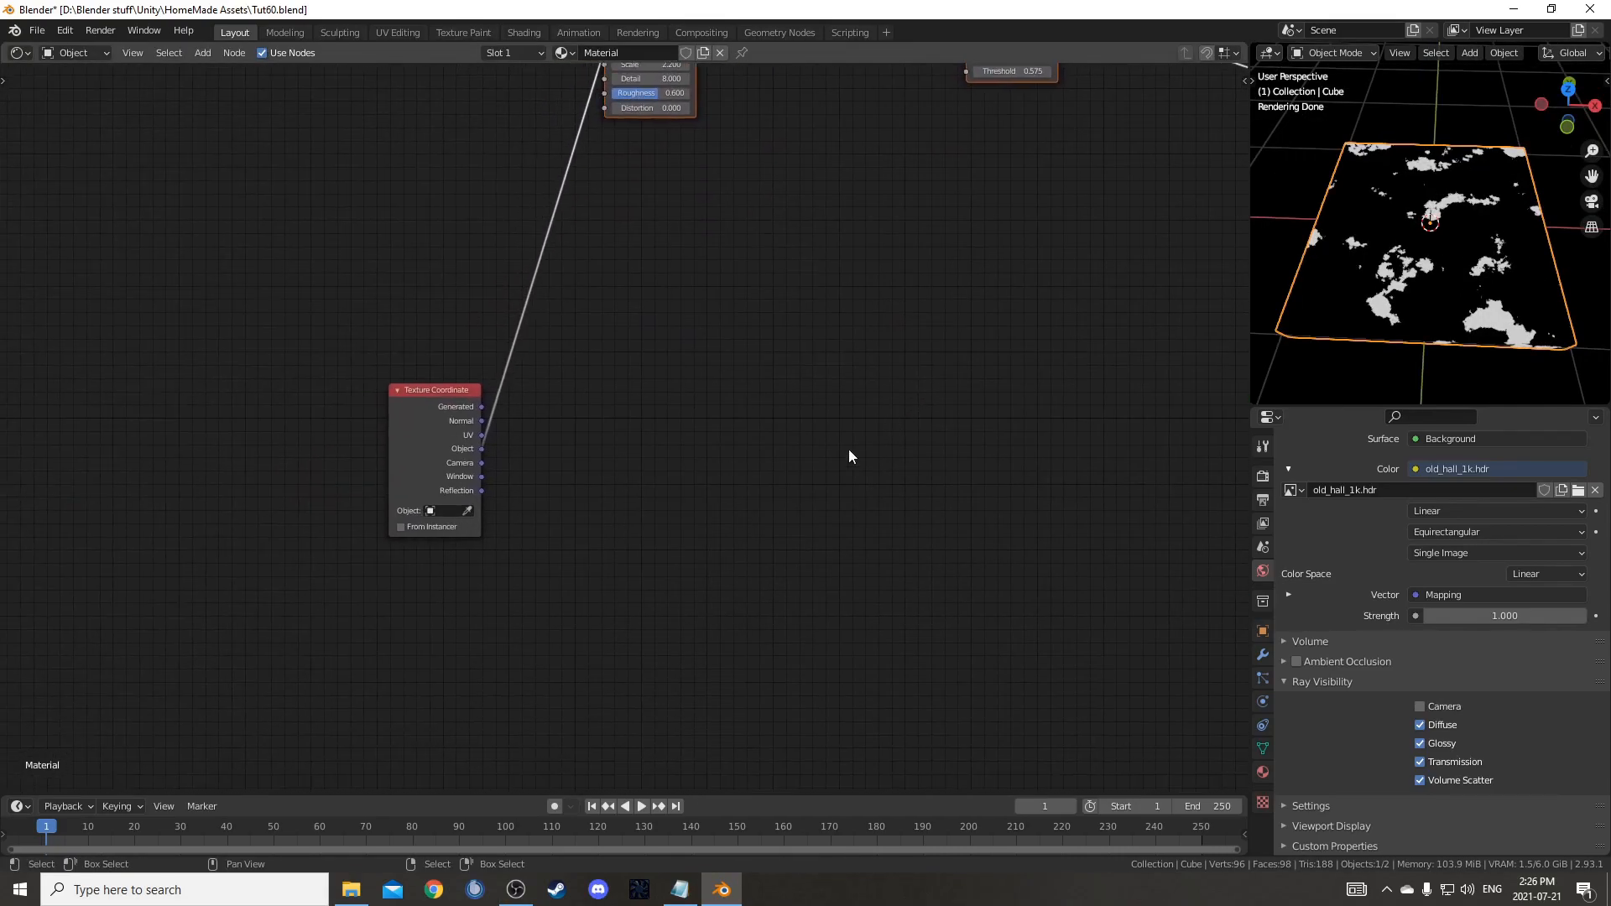
pyautogui.hotkey('shift', 'a')
pyautogui.click(782, 467)
pyautogui.write('voro')
pyautogui.press('Return')
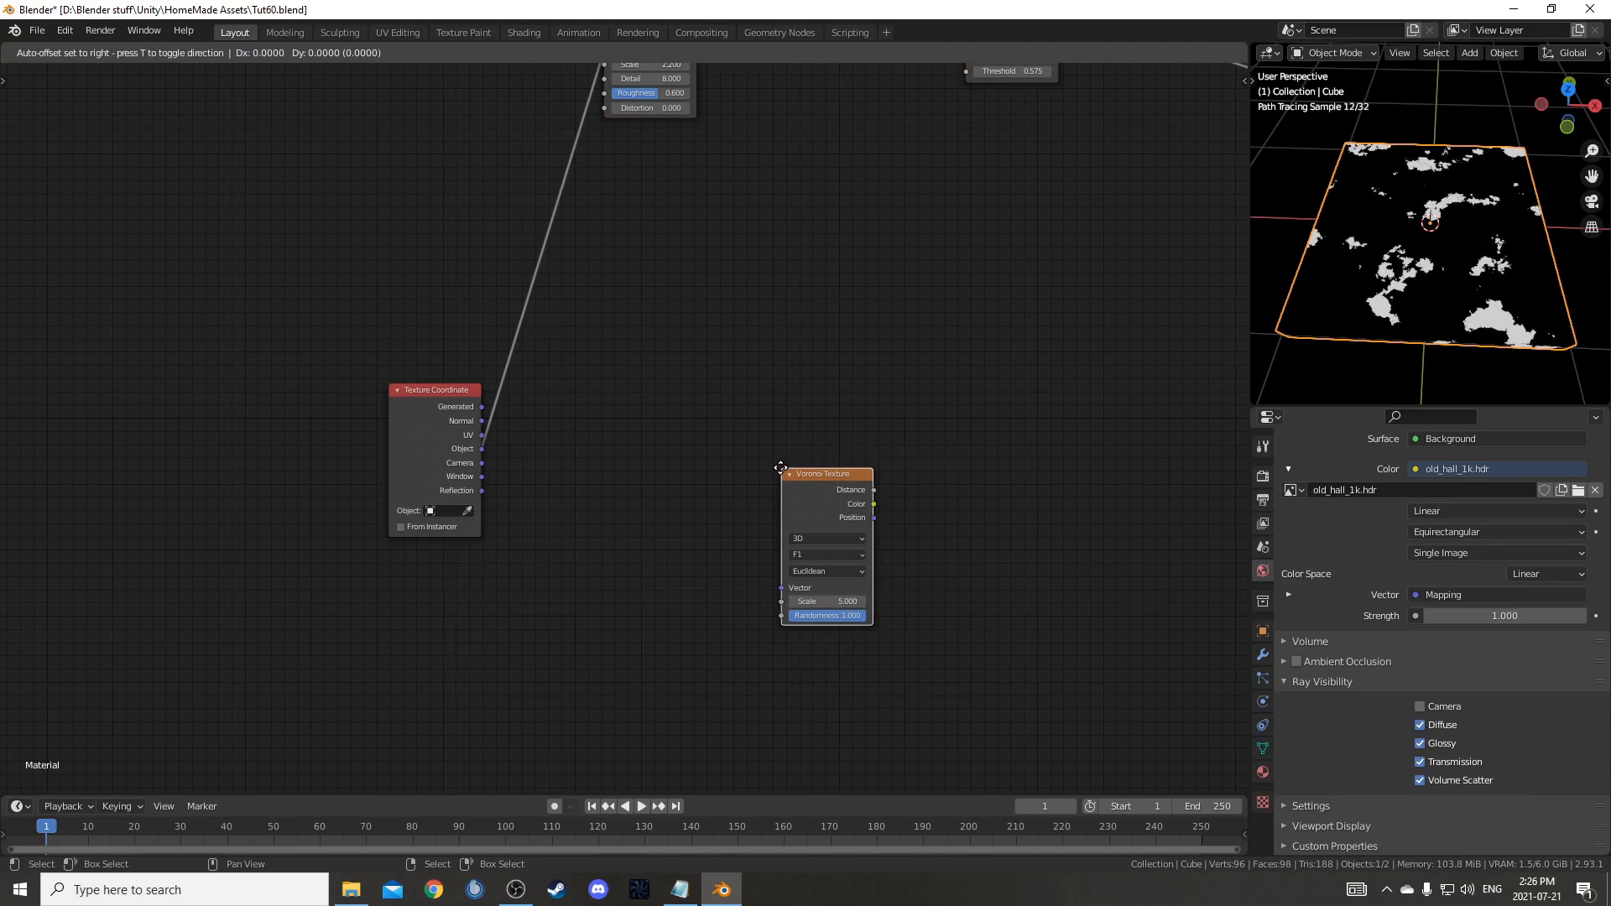
pyautogui.click(737, 412)
# - Connect the Texture Coordinate's Object output to the Voronoi Texture's Vector input and preview the Voronoi Texture on the slab
pyautogui.scroll(2, 745, 562)
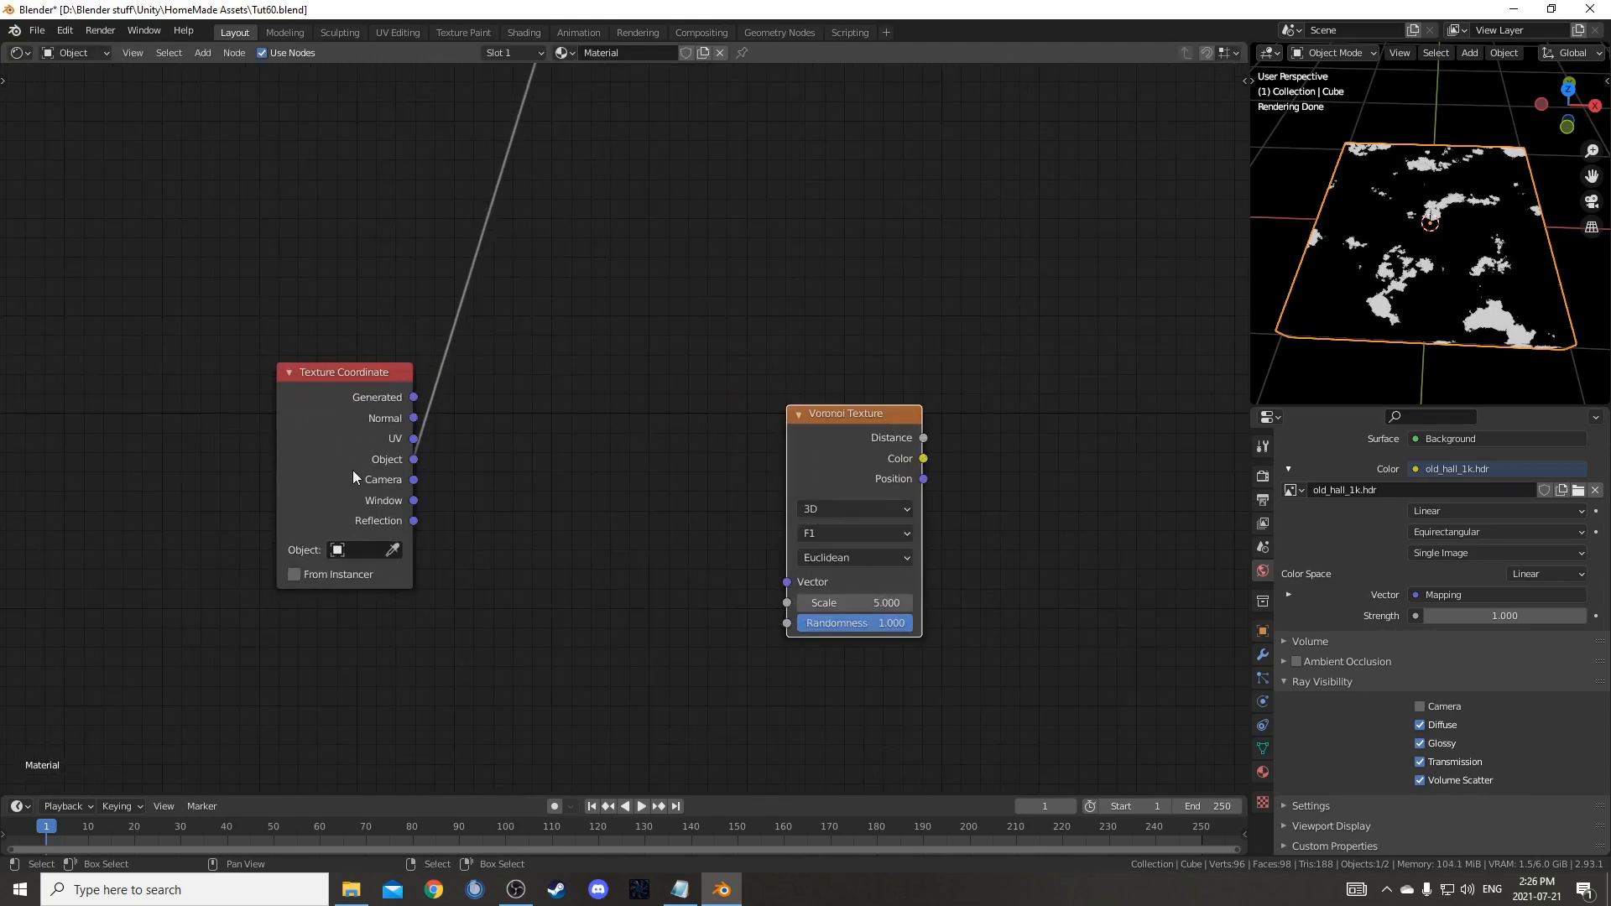
pyautogui.moveTo(414, 460); pyautogui.dragTo(786, 582)
pyautogui.moveTo(860, 434); pyautogui.dragTo(824, 331)
pyautogui.keyDown('ctrl'); pyautogui.keyDown('shift'); pyautogui.click(834, 311); pyautogui.keyUp('shift'); pyautogui.keyUp('ctrl')
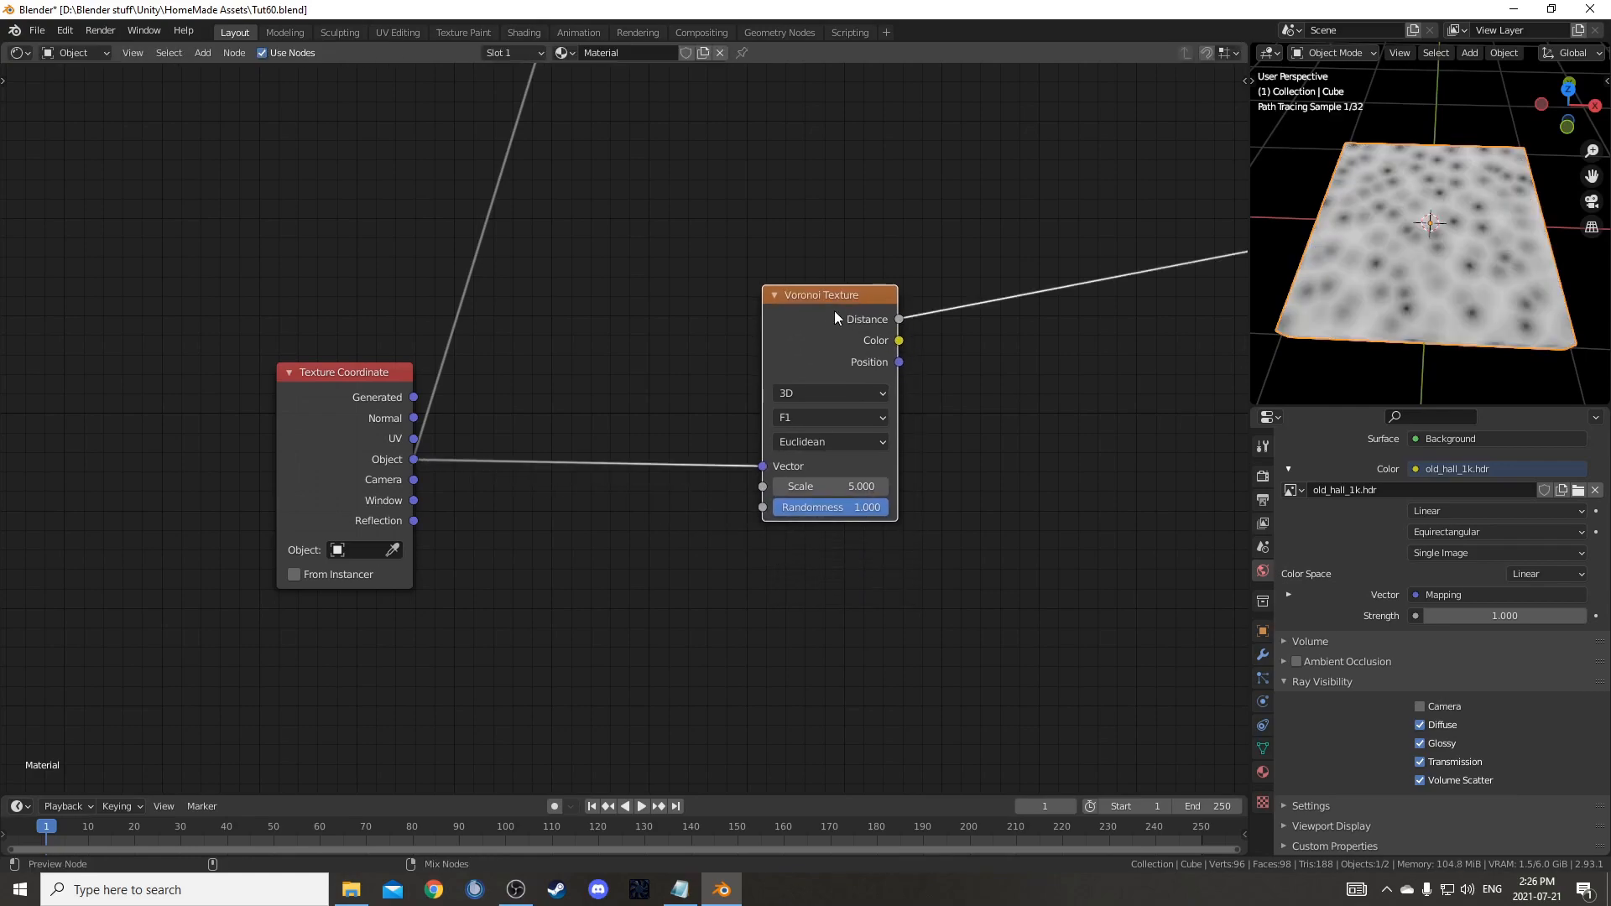
# - Set the Voronoi Texture's feature output to Distance to Edge and shift the node slightly away from the Texture Coordinate node
pyautogui.click(861, 415)
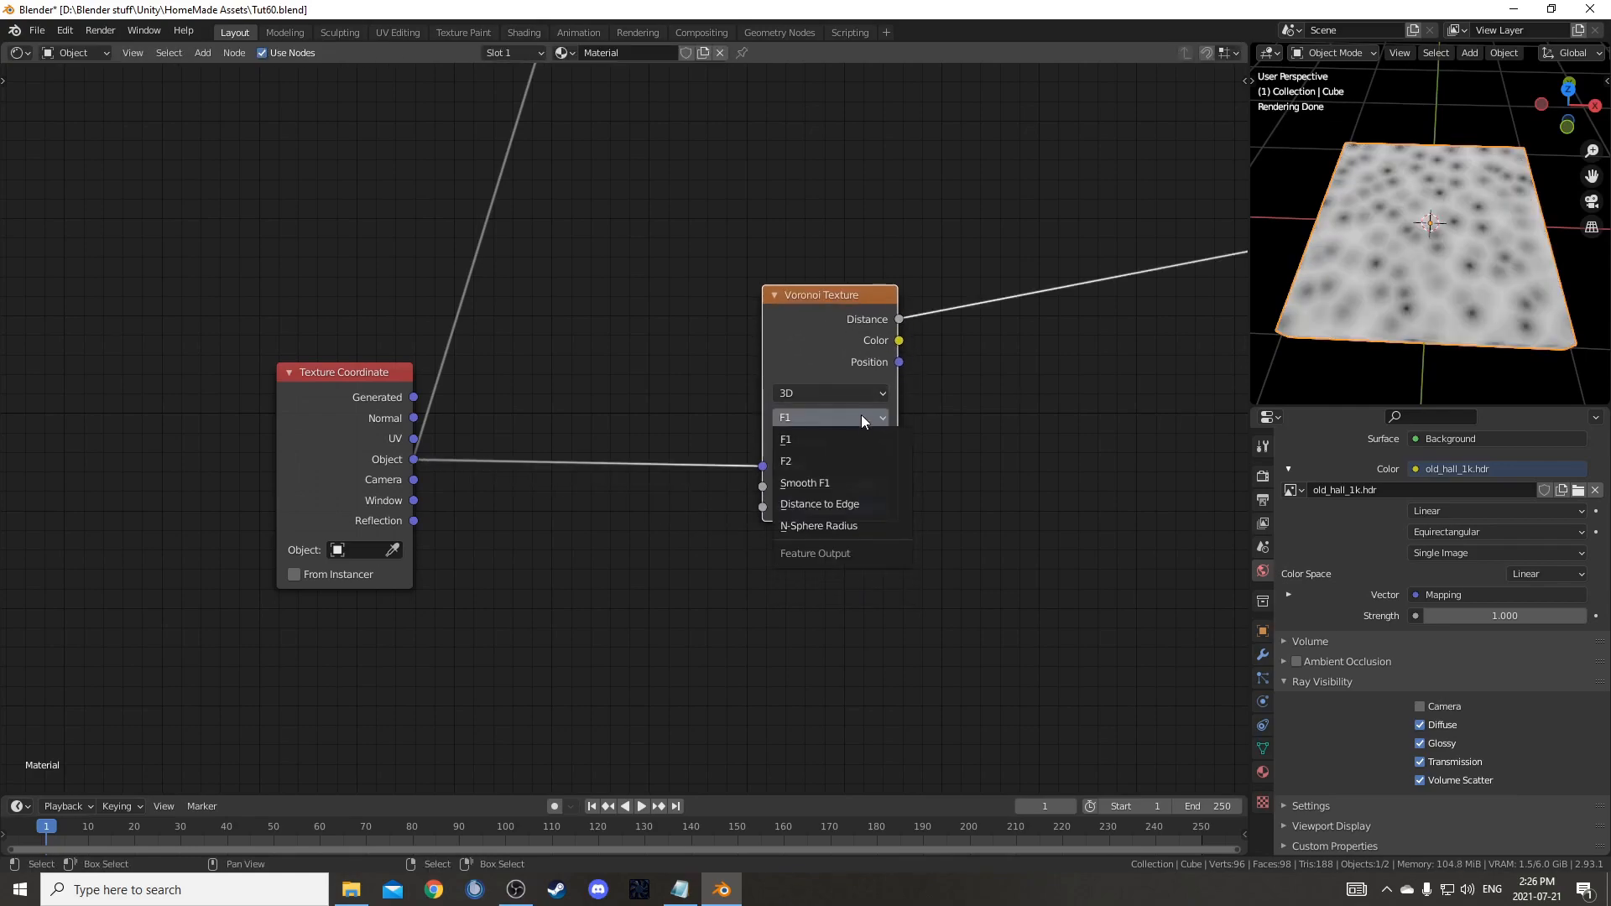
pyautogui.click(864, 506)
pyautogui.moveTo(944, 496); pyautogui.dragTo(900, 527, button='middle')
pyautogui.moveTo(1020, 470); pyautogui.dragTo(1086, 412, button='middle')
pyautogui.moveTo(860, 284); pyautogui.dragTo(904, 311)
pyautogui.moveTo(777, 578); pyautogui.dragTo(796, 535, button='middle')
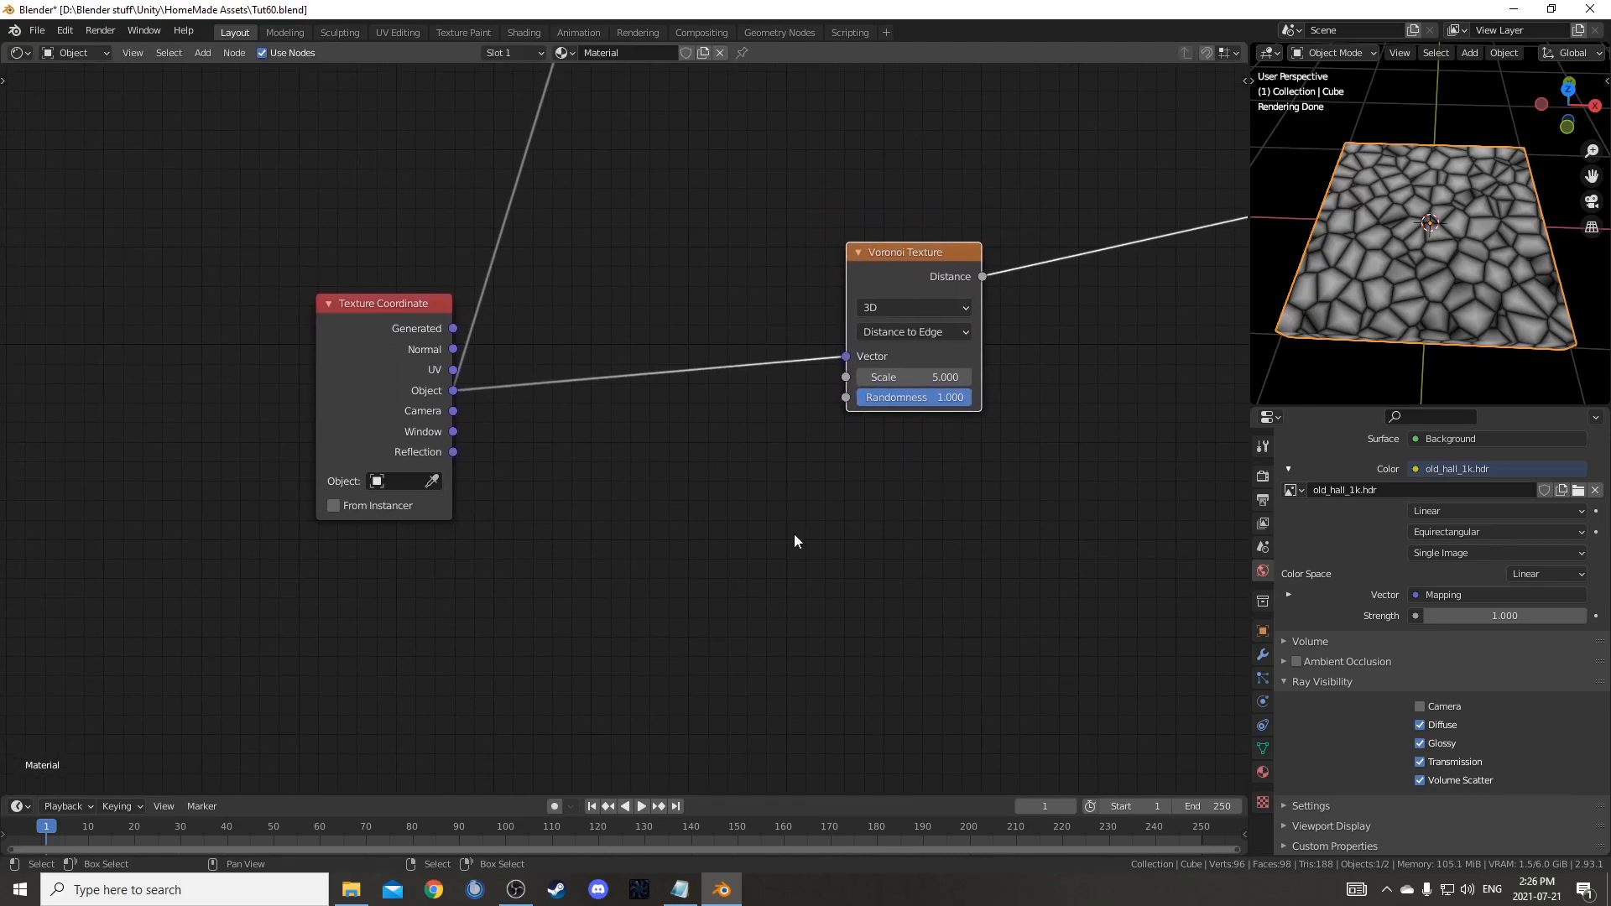
pyautogui.hotkey('shift', 'a')
pyautogui.click(796, 524)
pyautogui.write('white')
pyautogui.press('Return')
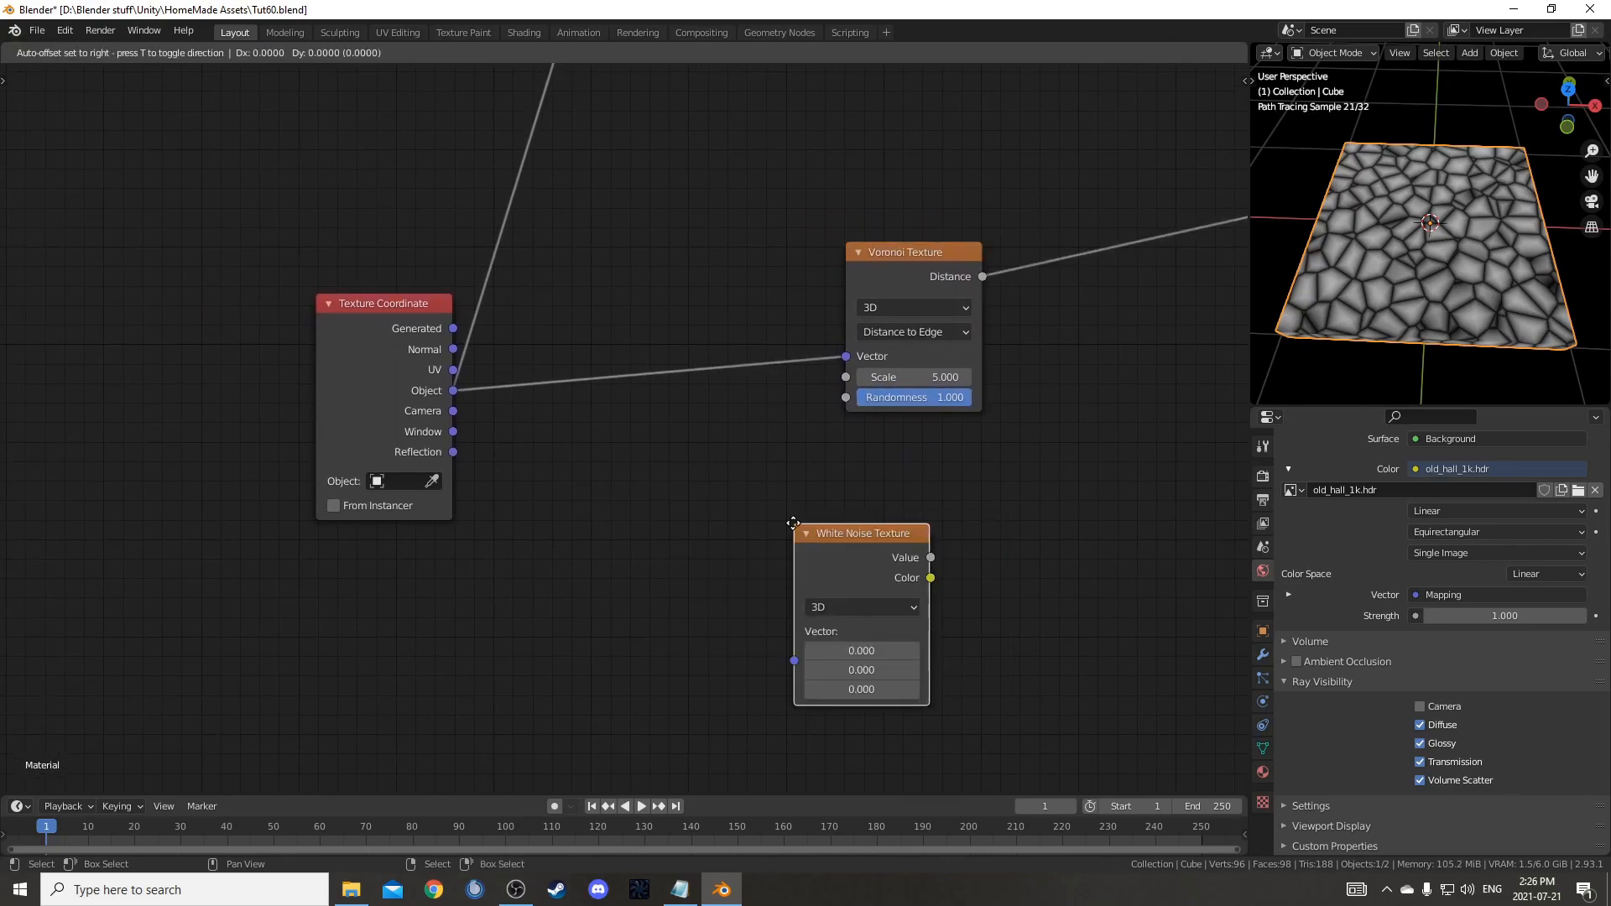
pyautogui.rightClick(742, 500)
# - Insert a new Noise Texture node into the link between the Texture Coordinate and Voronoi Texture nodes
pyautogui.hotkey('shift', 'a')
pyautogui.click(743, 500)
pyautogui.write('noise')
pyautogui.press('Down')
pyautogui.press('Return')
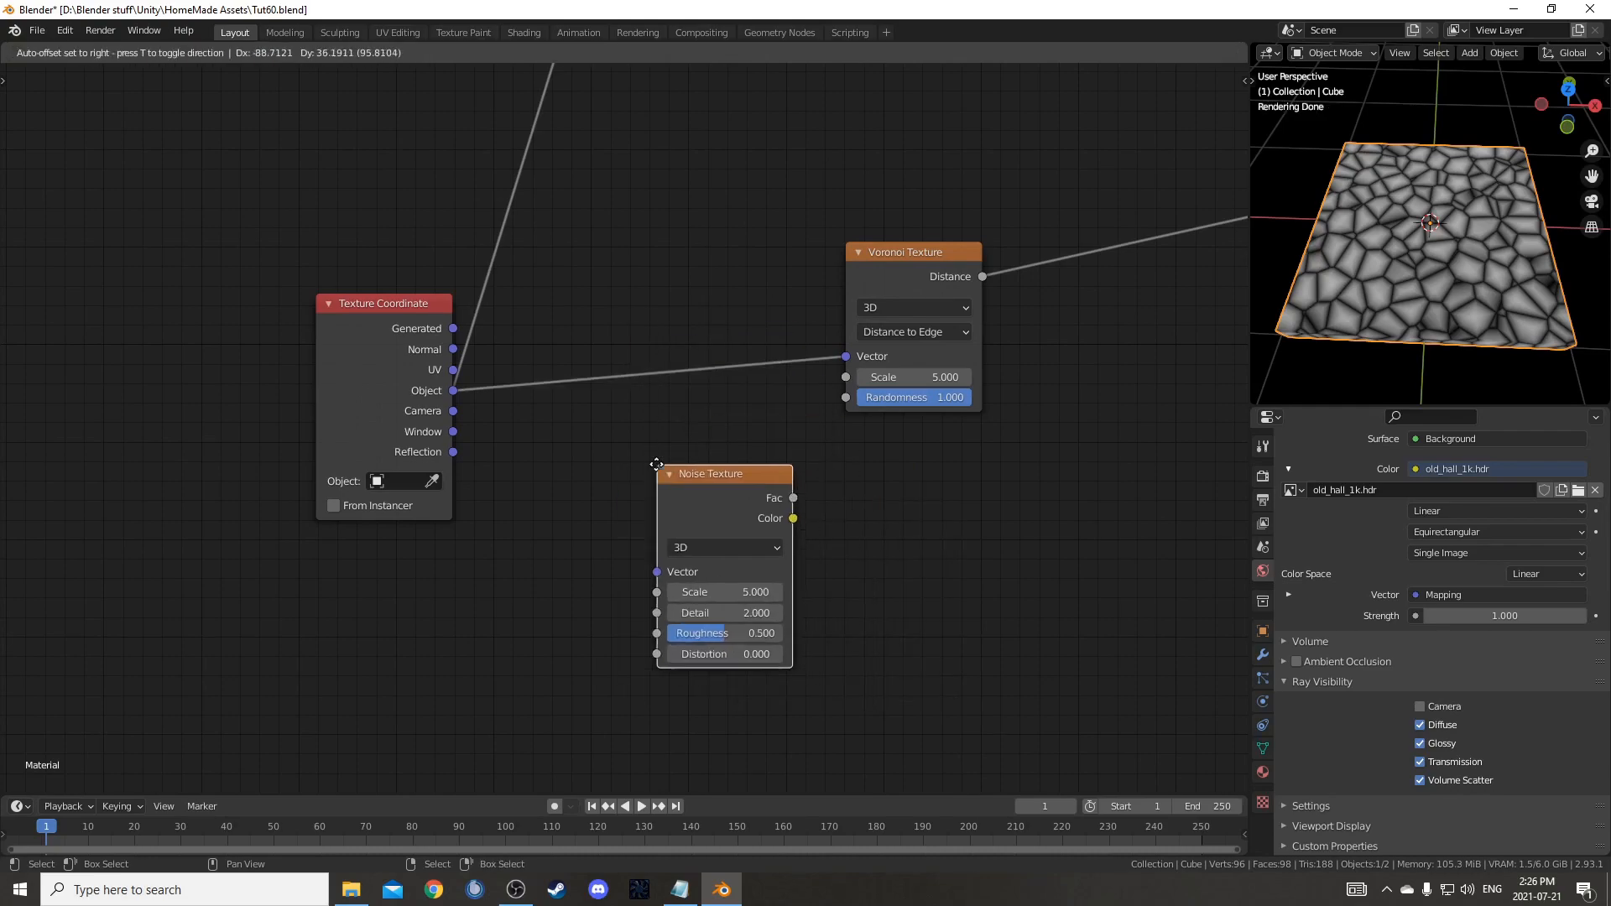
pyautogui.click(622, 231)
# - Reposition the Voronoi Texture node to leave room for another node after the Noise Texture
pyautogui.scroll(4, 728, 445)
pyautogui.moveTo(728, 444); pyautogui.dragTo(649, 532, button='middle')
pyautogui.moveTo(849, 103); pyautogui.dragTo(1107, 430)
pyautogui.press('g')
pyautogui.click(1089, 363)
pyautogui.moveTo(981, 455); pyautogui.dragTo(938, 521, button='middle')
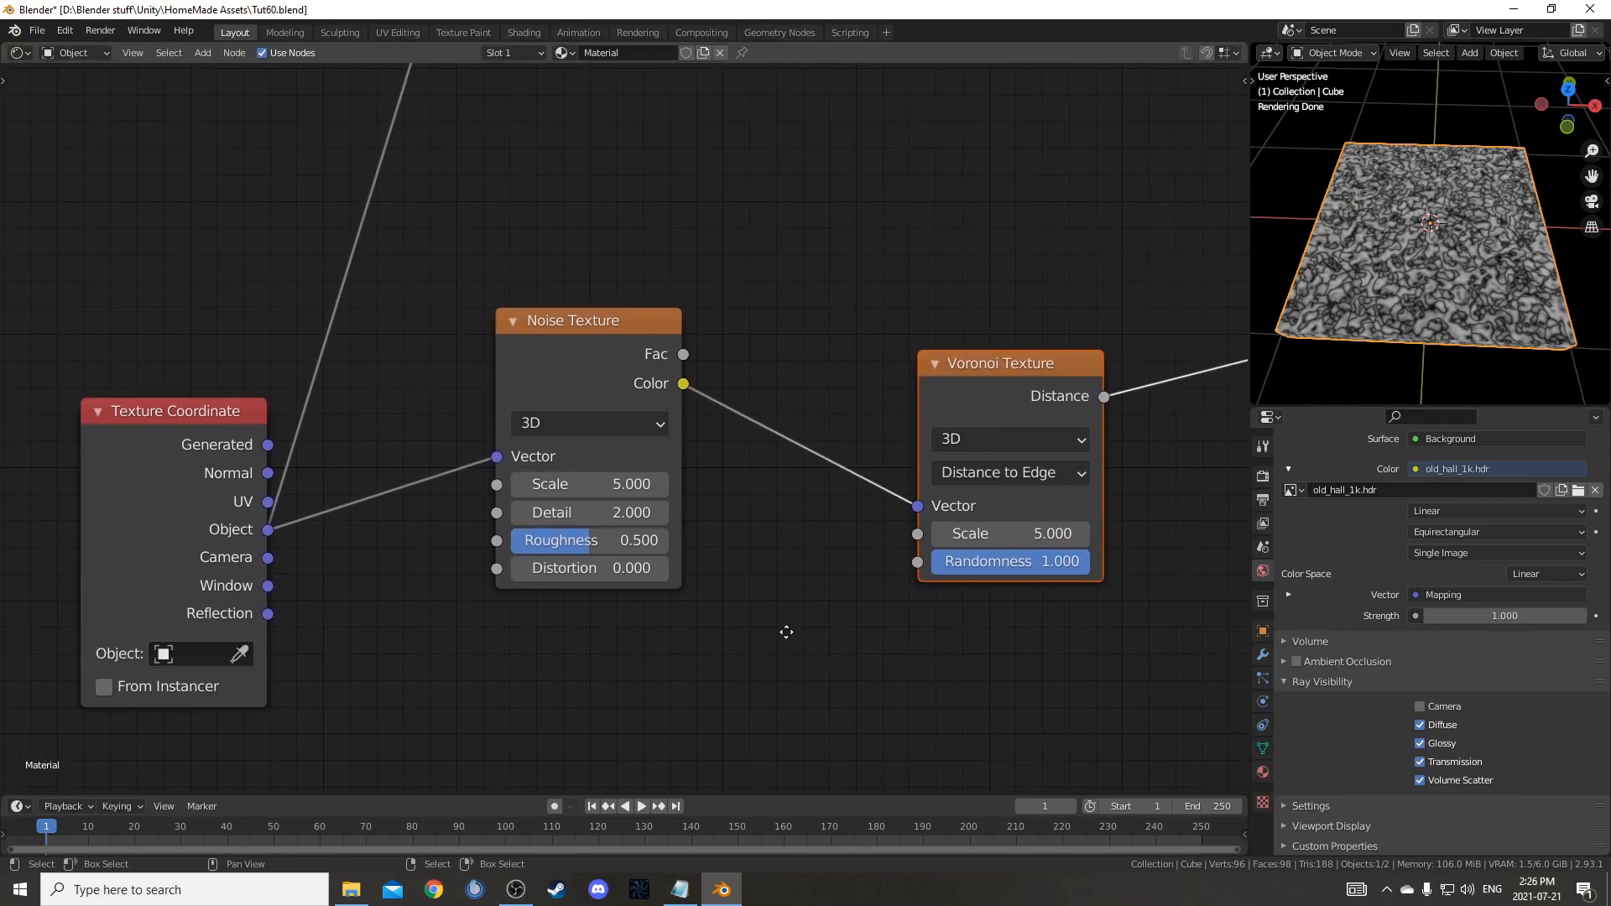
# - Insert a Mix node between the Noise and Voronoi textures and connect the Texture Coordinate's Object output to its Color2 input
pyautogui.moveTo(787, 634); pyautogui.dragTo(781, 556, button='middle')
pyautogui.hotkey('shift', 'a')
pyautogui.click(782, 556)
pyautogui.write('mix')
pyautogui.press('Return')
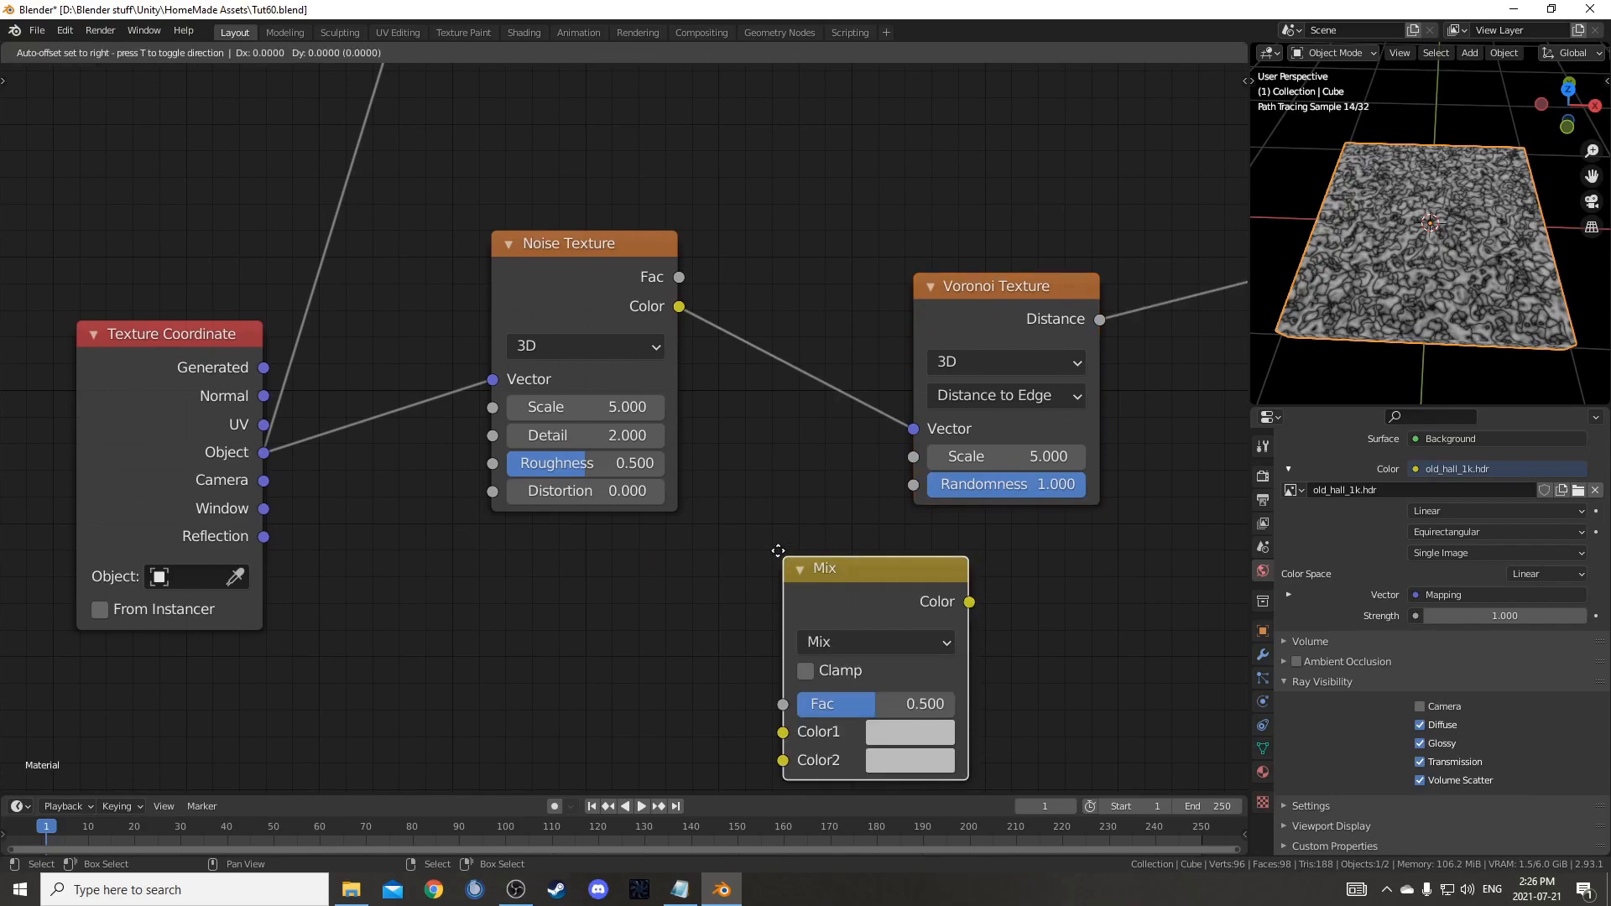
pyautogui.click(780, 264)
pyautogui.moveTo(265, 453); pyautogui.dragTo(787, 475)
# - Move the Noise Texture, Mix and Voronoi Texture nodes together farther away from the Texture Coordinate node
pyautogui.scroll(-5, 792, 536)
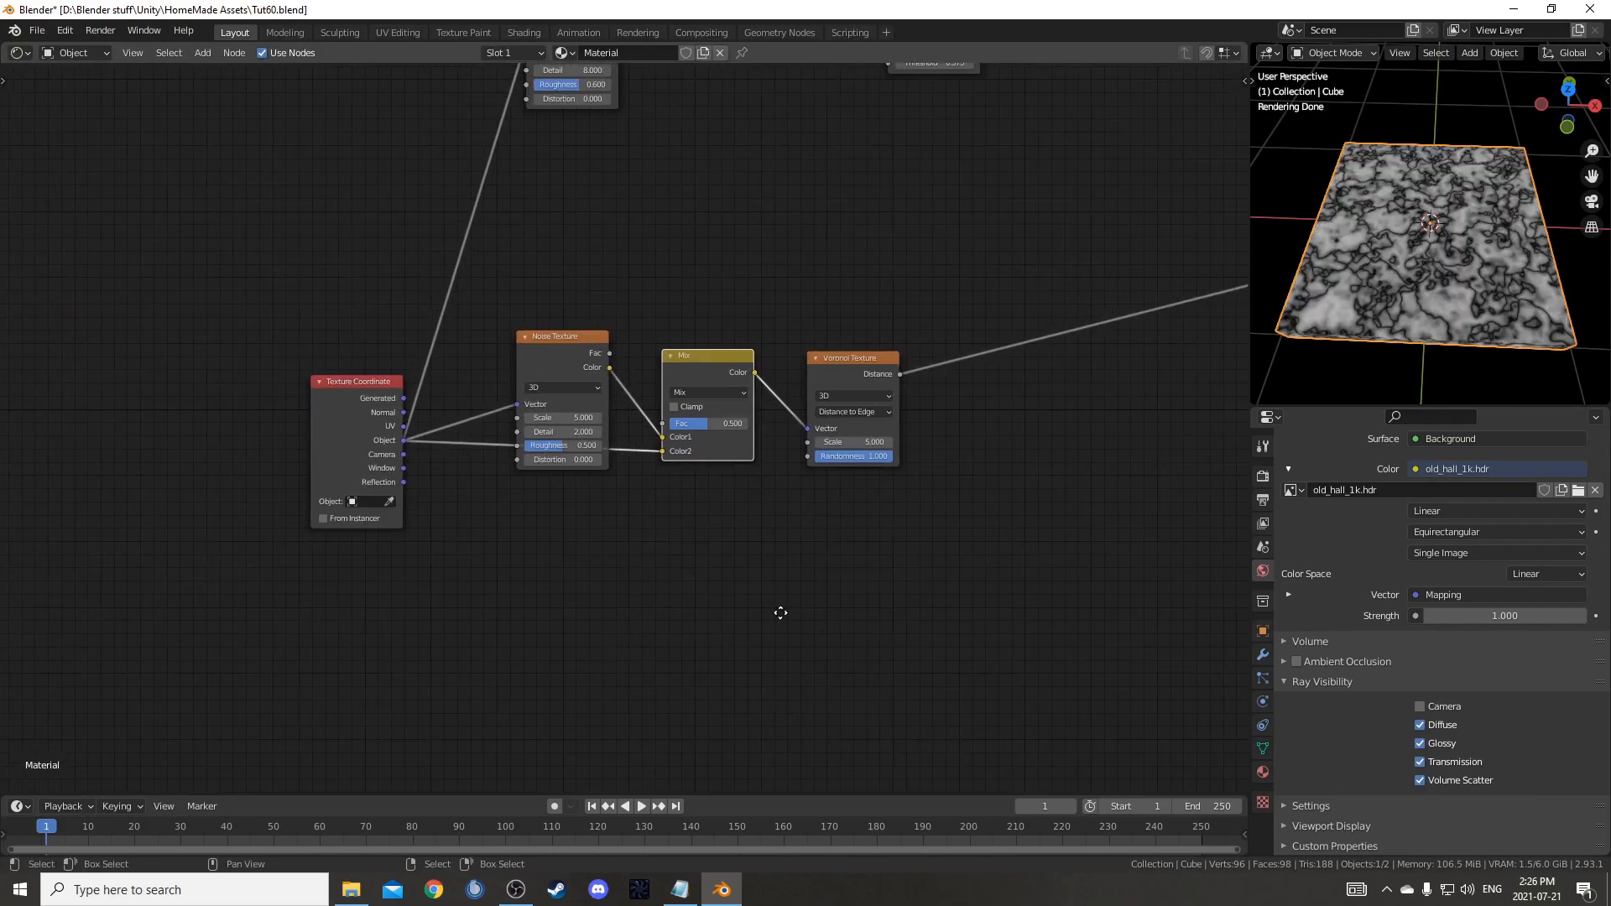
pyautogui.moveTo(501, 233); pyautogui.dragTo(864, 537)
pyautogui.moveTo(621, 382); pyautogui.dragTo(865, 381)
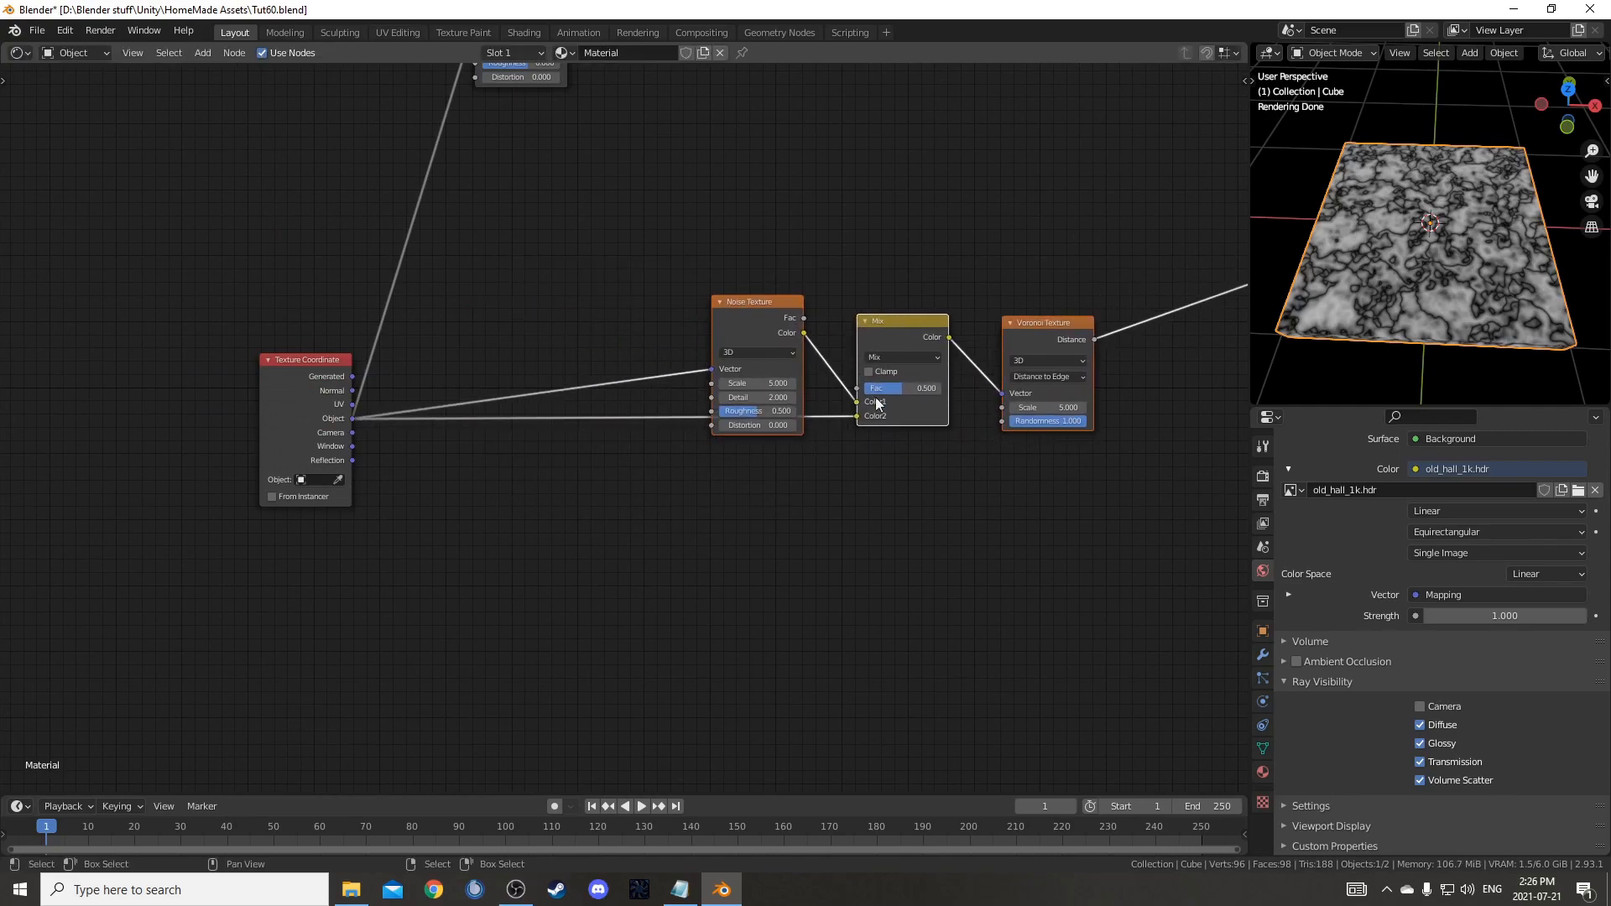
pyautogui.scroll(2, 881, 514)
pyautogui.moveTo(882, 514); pyautogui.dragTo(641, 531, button='middle')
pyautogui.scroll(6, 633, 498)
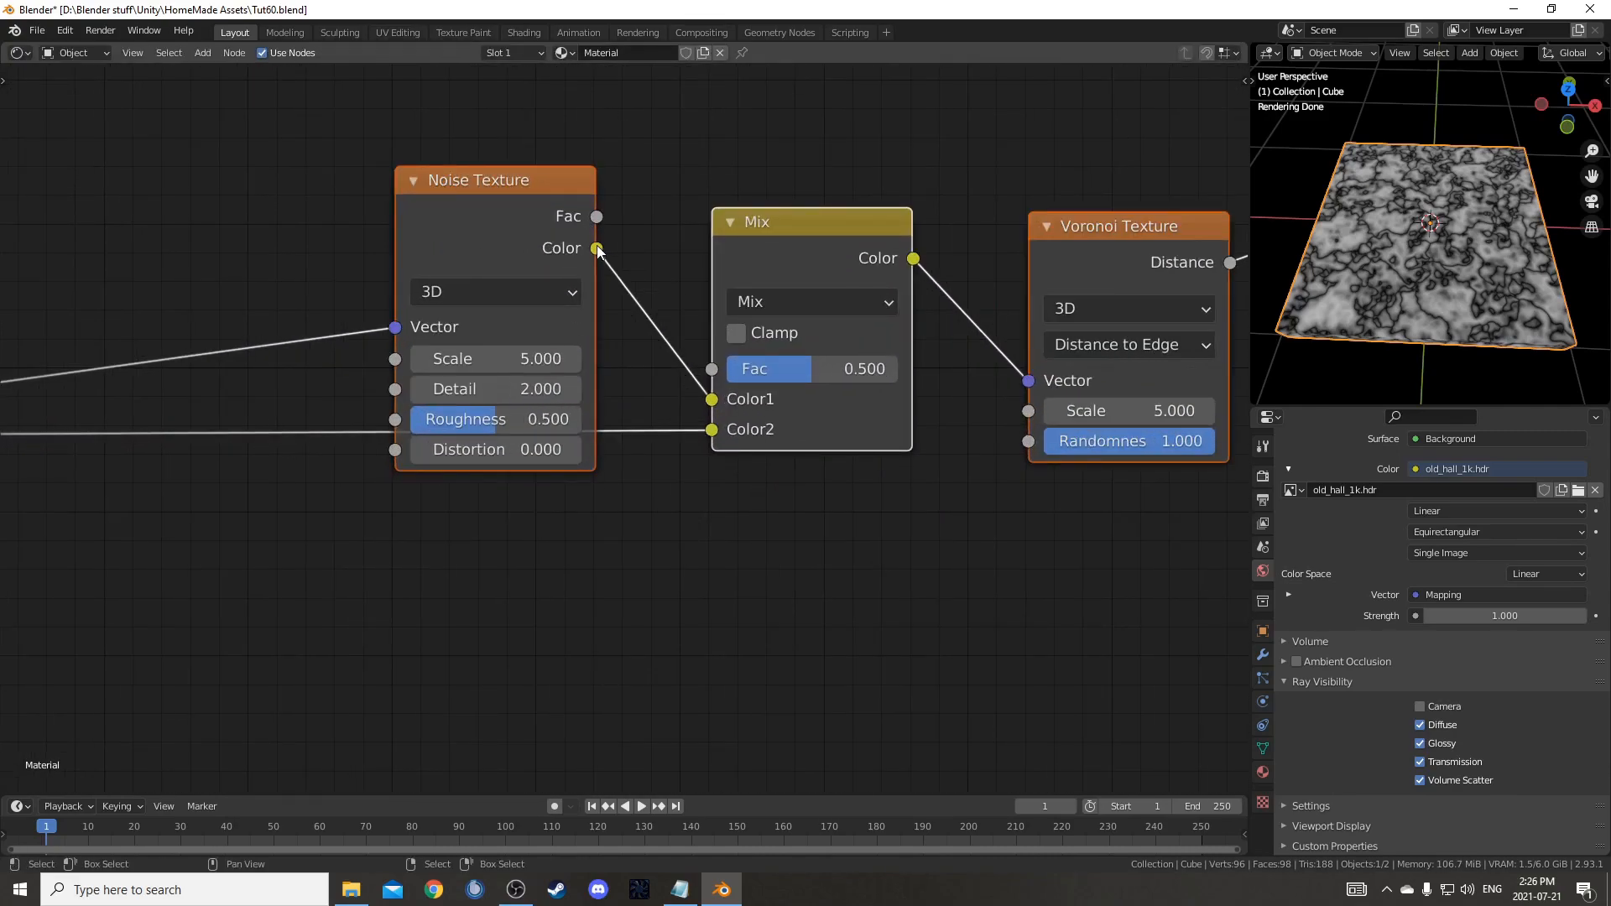
pyautogui.scroll(-4, 705, 445)
pyautogui.moveTo(245, 501); pyautogui.dragTo(430, 451, button='middle')
pyautogui.scroll(-2, 335, 449)
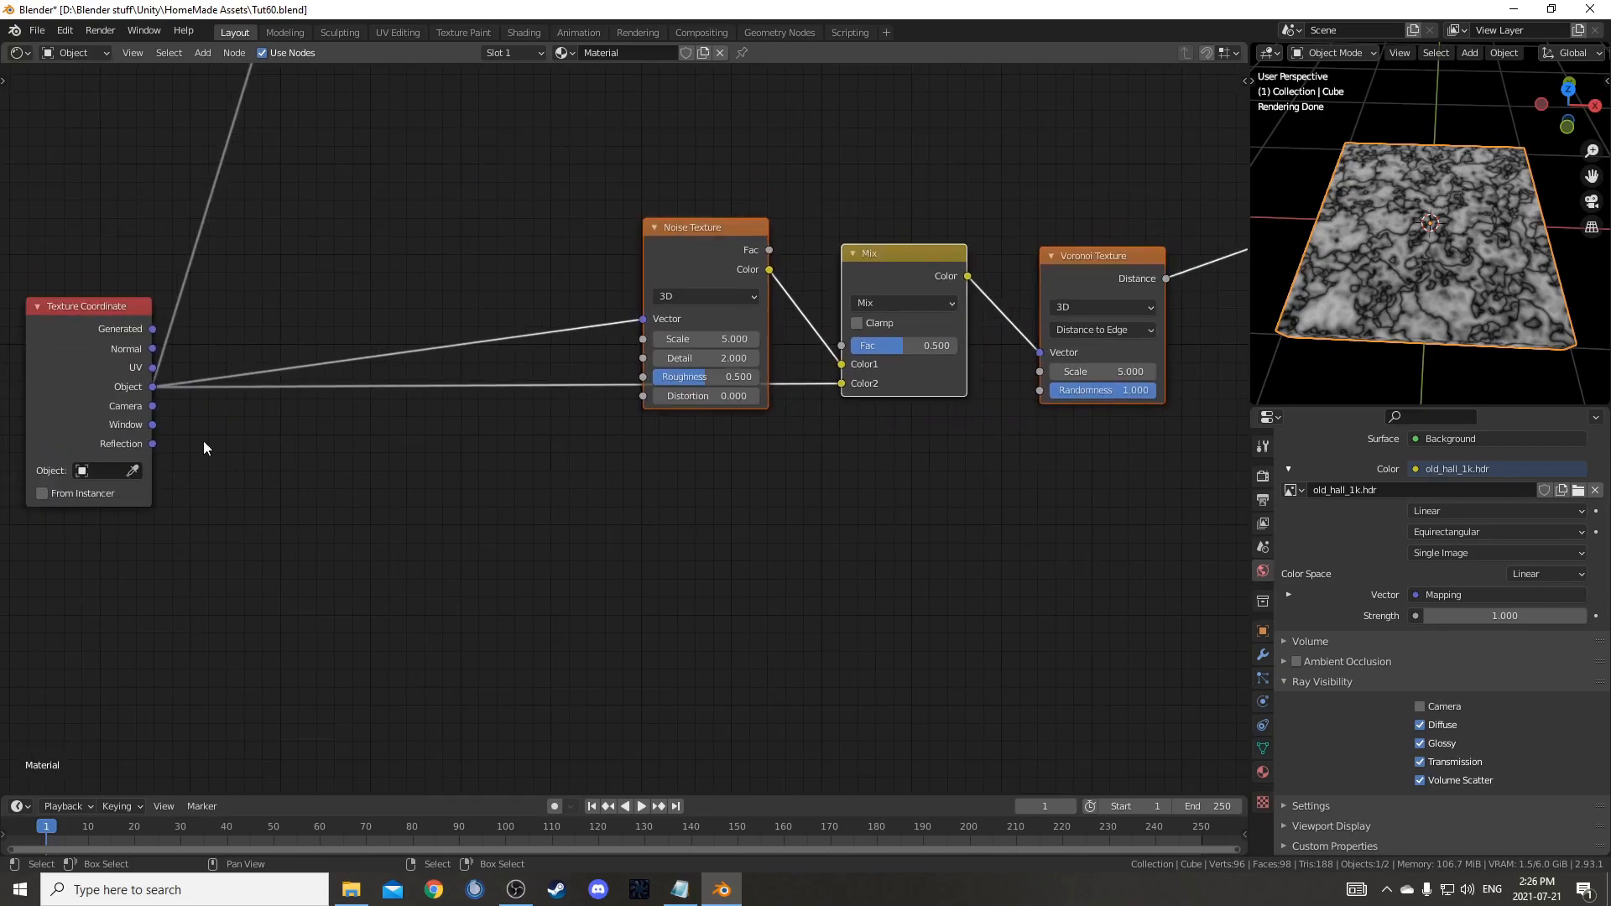
# - Try the Mix node's Fac at 1.000 and at 0.000 to compare the effect on the Voronoi pattern
pyautogui.moveTo(923, 269); pyautogui.dragTo(927, 274)
pyautogui.click(929, 260)
pyautogui.scroll(2, 886, 432)
pyautogui.moveTo(886, 434); pyautogui.dragTo(806, 501, button='middle')
pyautogui.moveTo(870, 395)
pyautogui.mouseDown()
pyautogui.moveTo(805, 396)
pyautogui.moveTo(930, 395)
pyautogui.mouseUp()
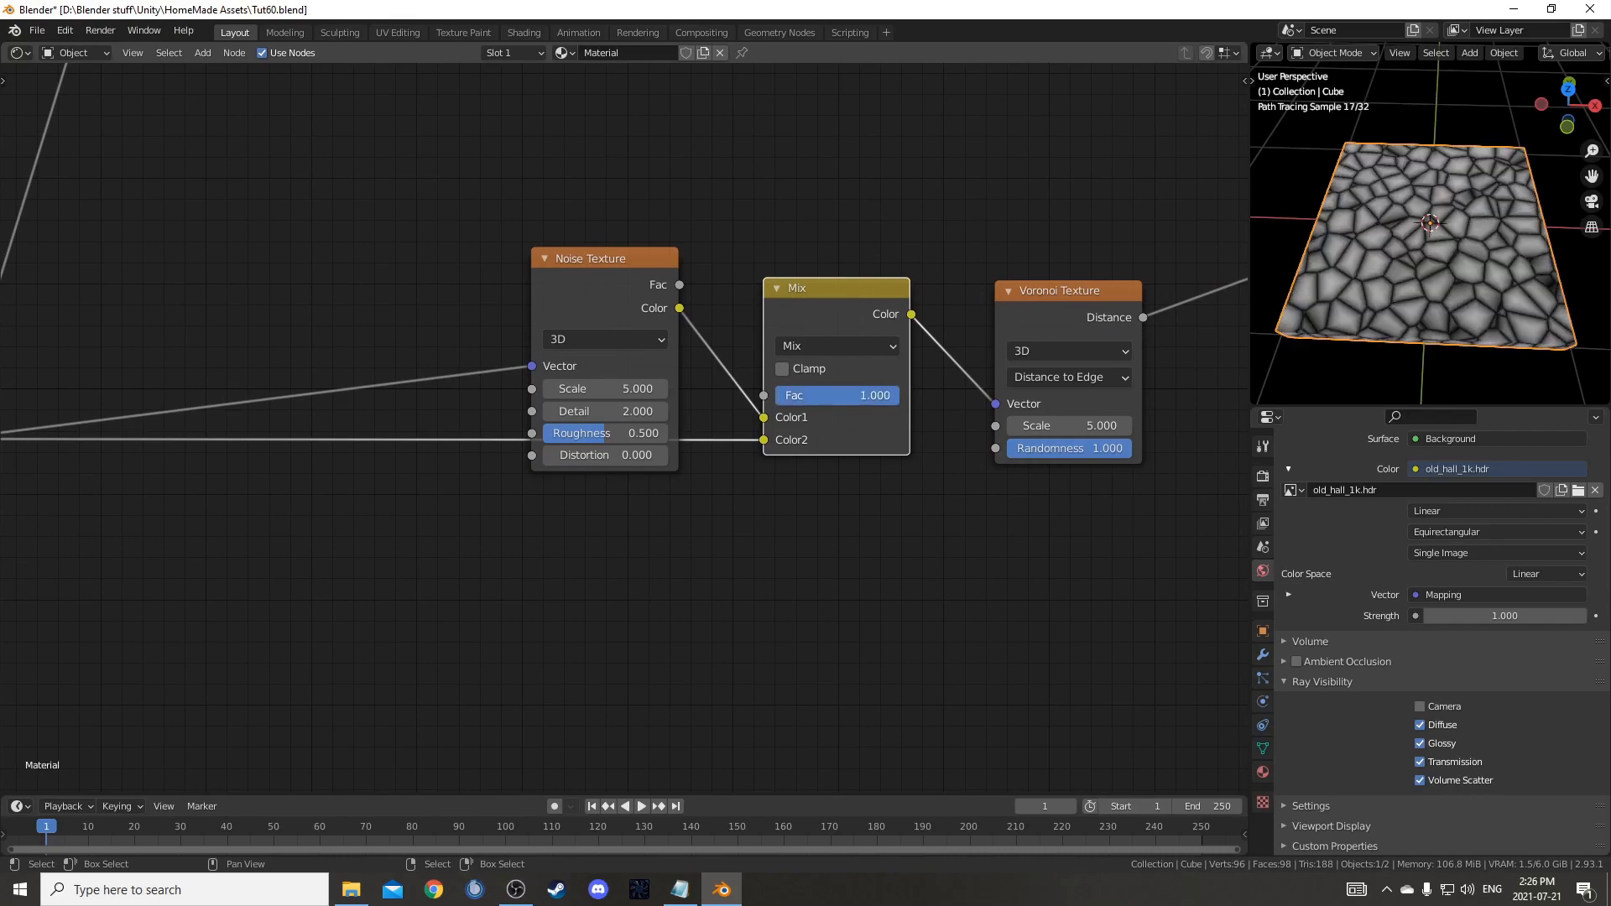
pyautogui.moveTo(537, 297); pyautogui.dragTo(509, 272)
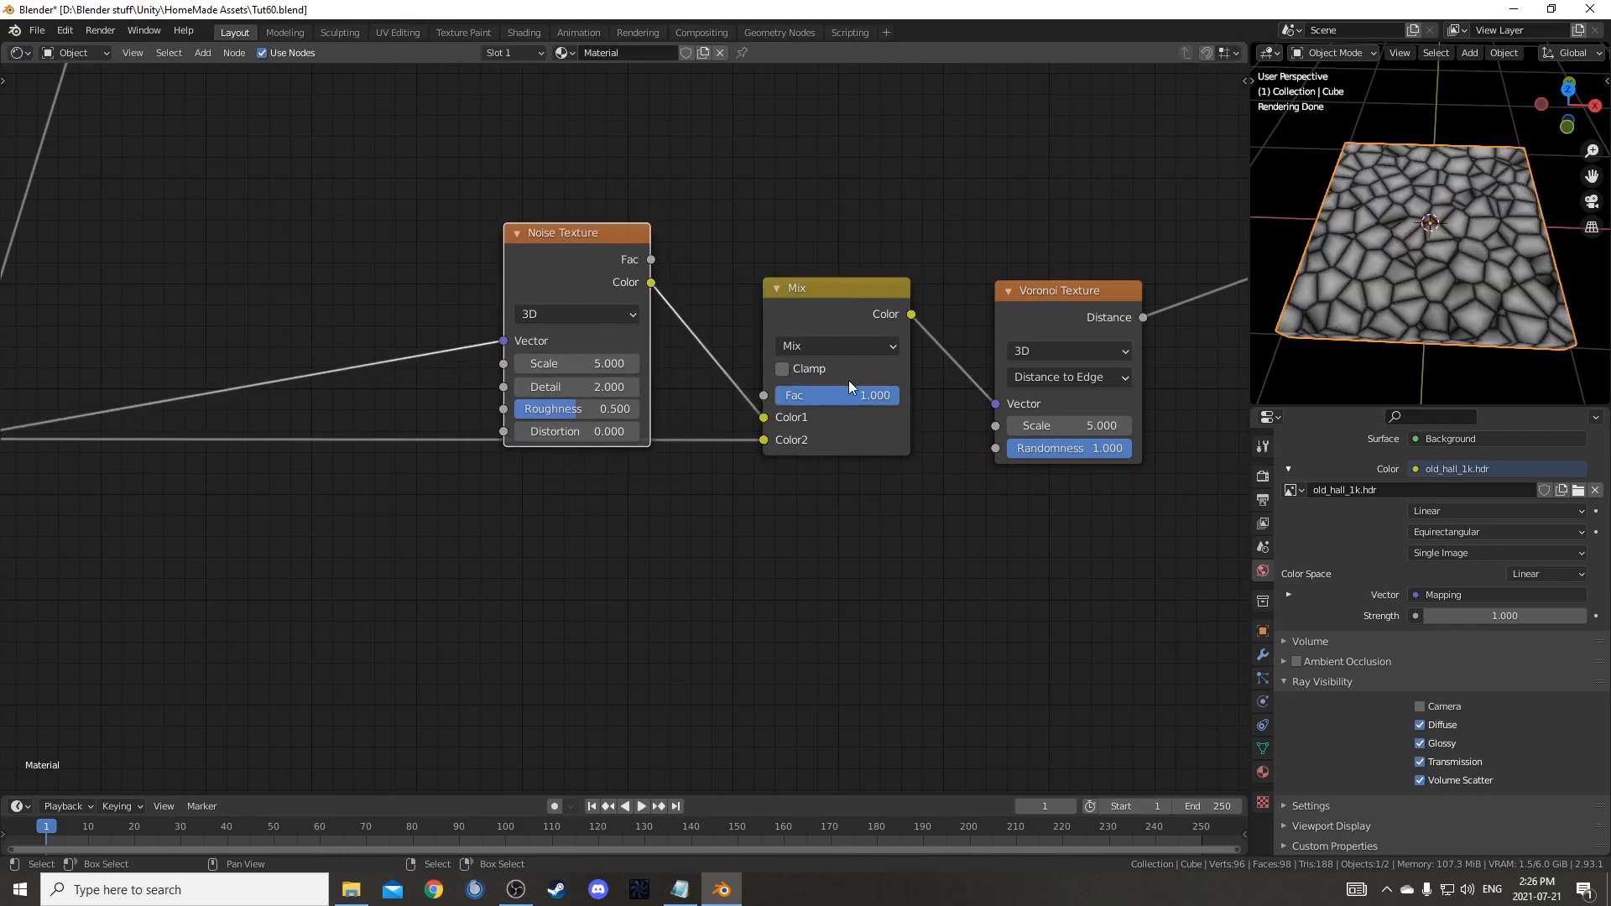
pyautogui.moveTo(854, 396)
pyautogui.mouseDown()
pyautogui.moveTo(730, 396)
pyautogui.moveTo(677, 311)
pyautogui.mouseUp()
pyautogui.press('KP_Decimal')
pyautogui.moveTo(938, 397)
pyautogui.mouseDown()
pyautogui.moveTo(926, 386)
pyautogui.moveTo(930, 401)
pyautogui.mouseUp()
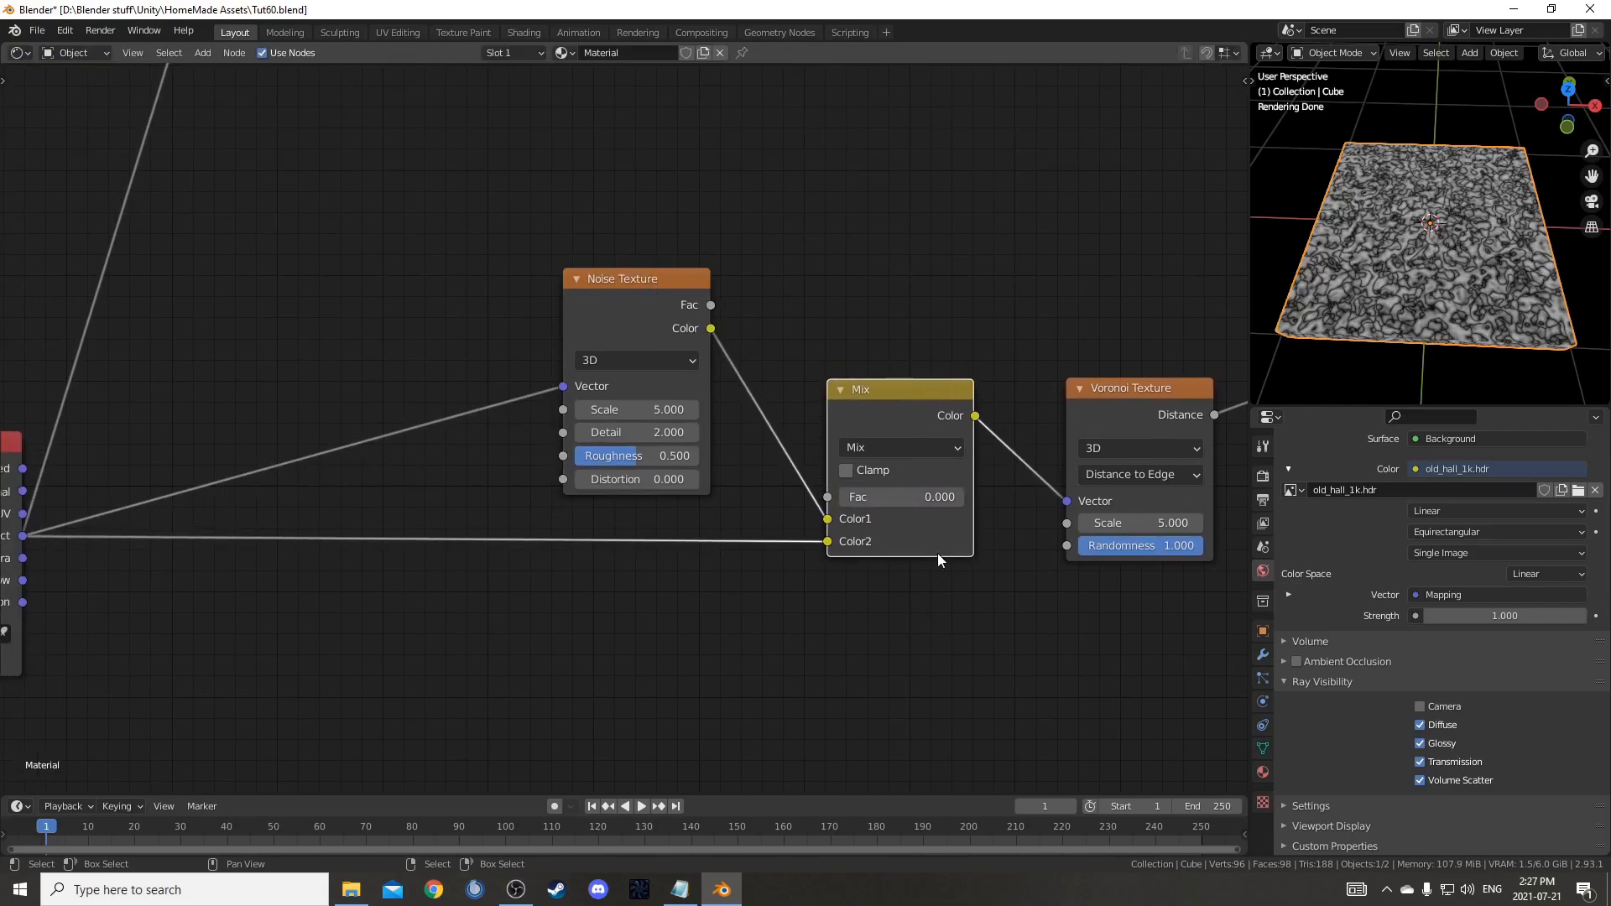
# - Nudge the Voronoi Texture node slightly upward and set the Mix node's Fac to 0.6
pyautogui.moveTo(938, 552); pyautogui.dragTo(926, 467, button='middle')
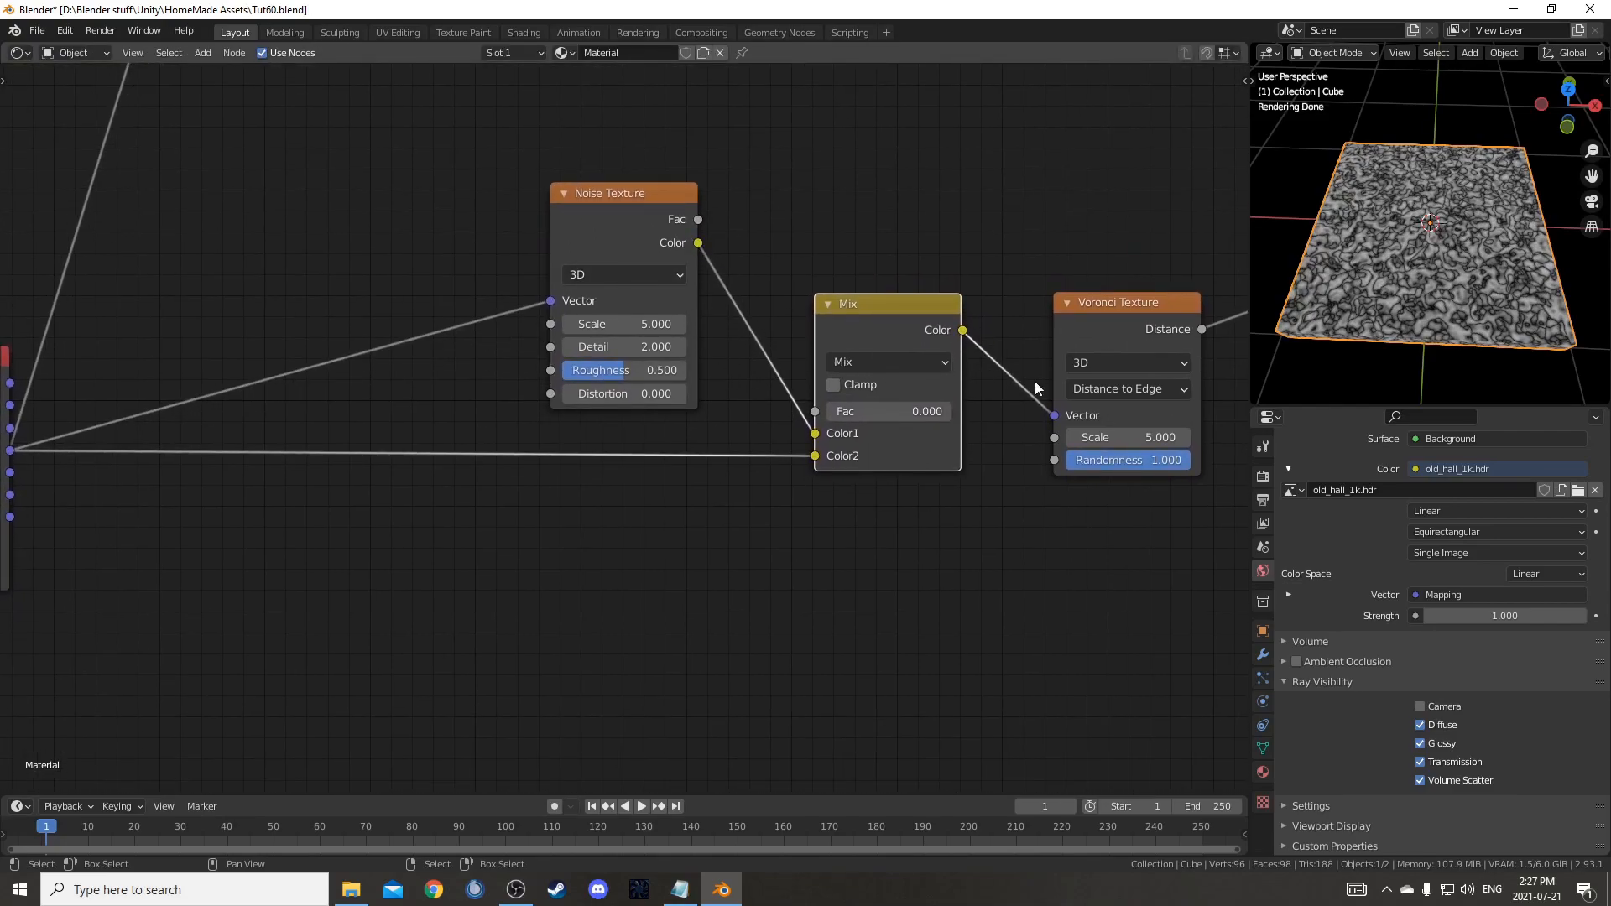
pyautogui.moveTo(1128, 311); pyautogui.dragTo(1124, 297)
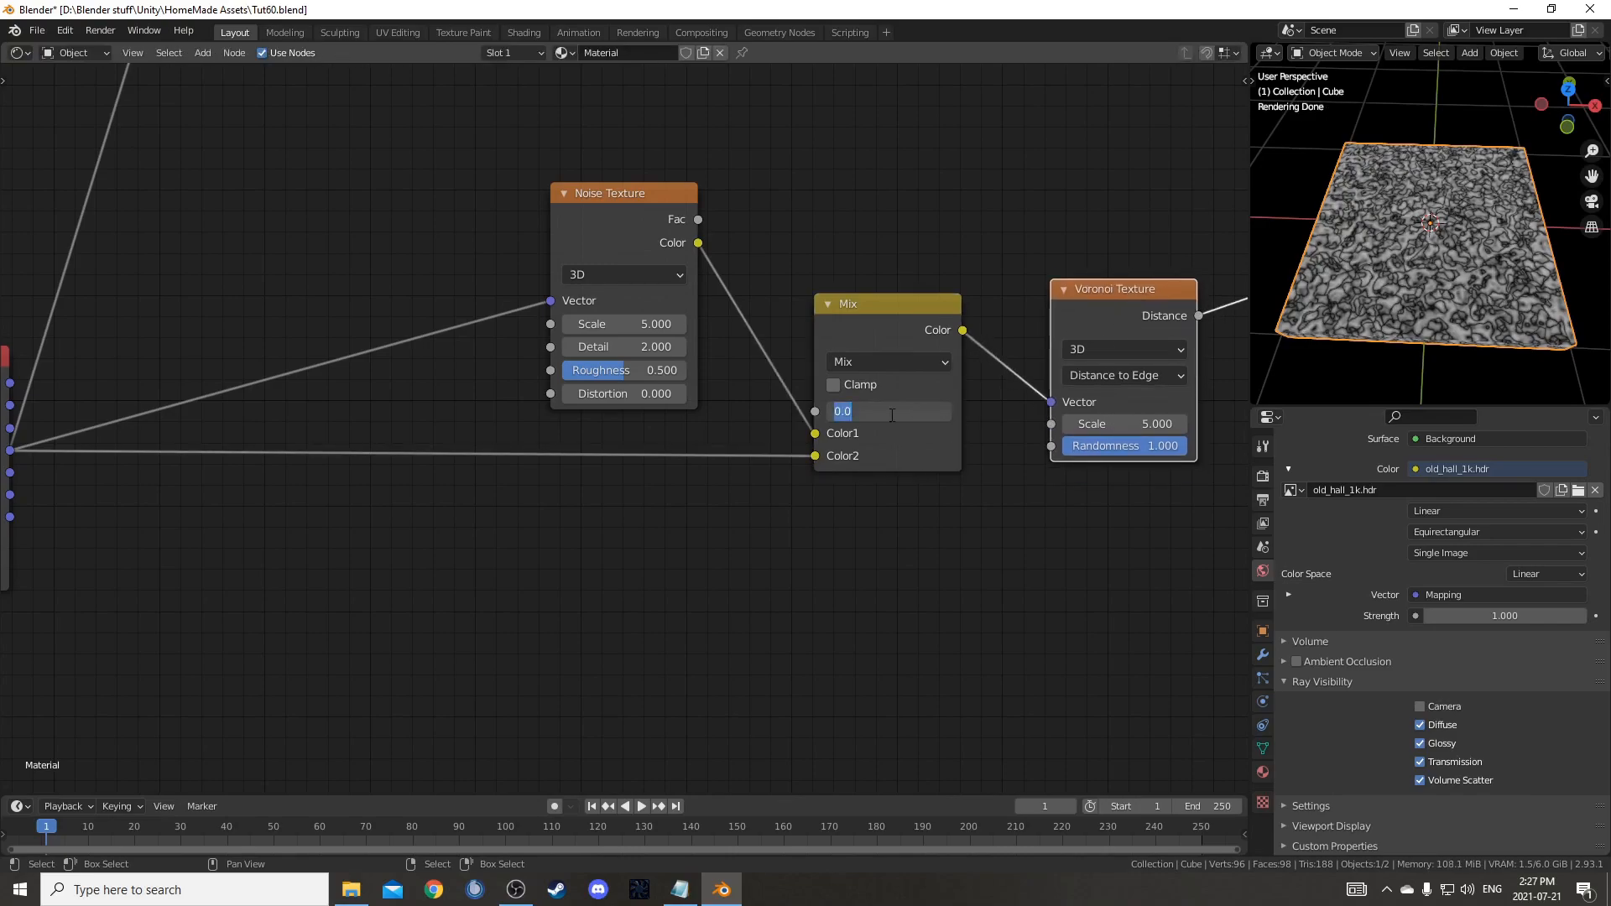
pyautogui.write('0.6')
pyautogui.press('Return')
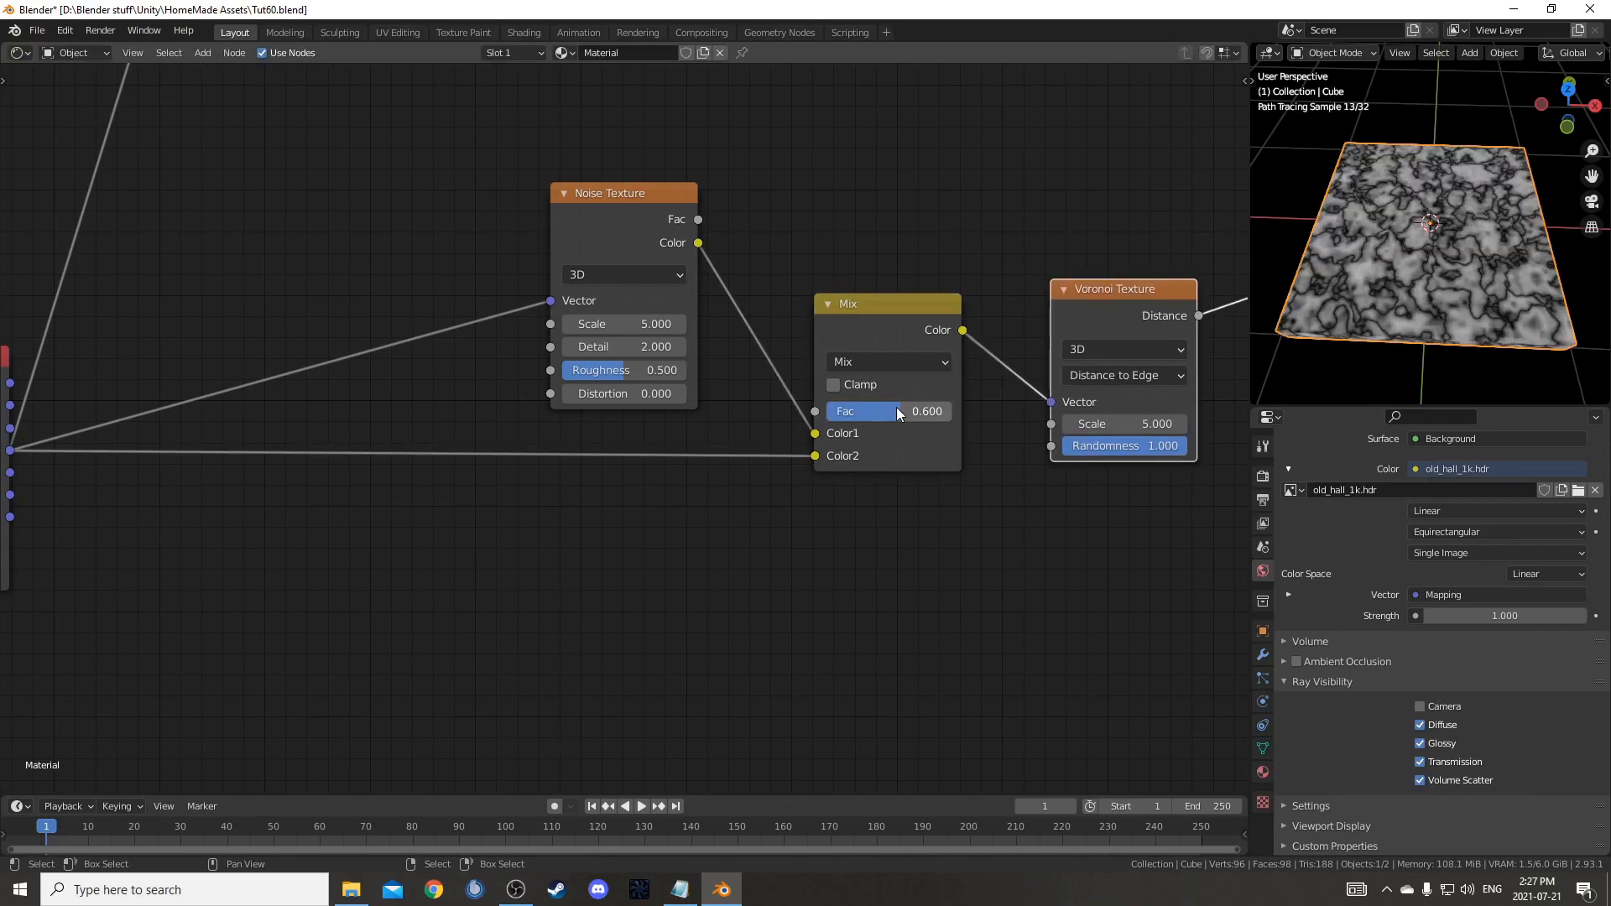
# - Merge the Object links to the Noise Texture and Mix node through one reroute point and place it just below the Noise Texture
pyautogui.scroll(-2, 454, 230)
pyautogui.moveTo(454, 230); pyautogui.dragTo(576, 185, button='middle')
pyautogui.keyDown('shift'); pyautogui.moveTo(576, 184); pyautogui.dragTo(593, 534, button='right'); pyautogui.keyUp('shift')
pyautogui.scroll(4, 595, 541)
pyautogui.moveTo(596, 545); pyautogui.dragTo(609, 573, button='middle')
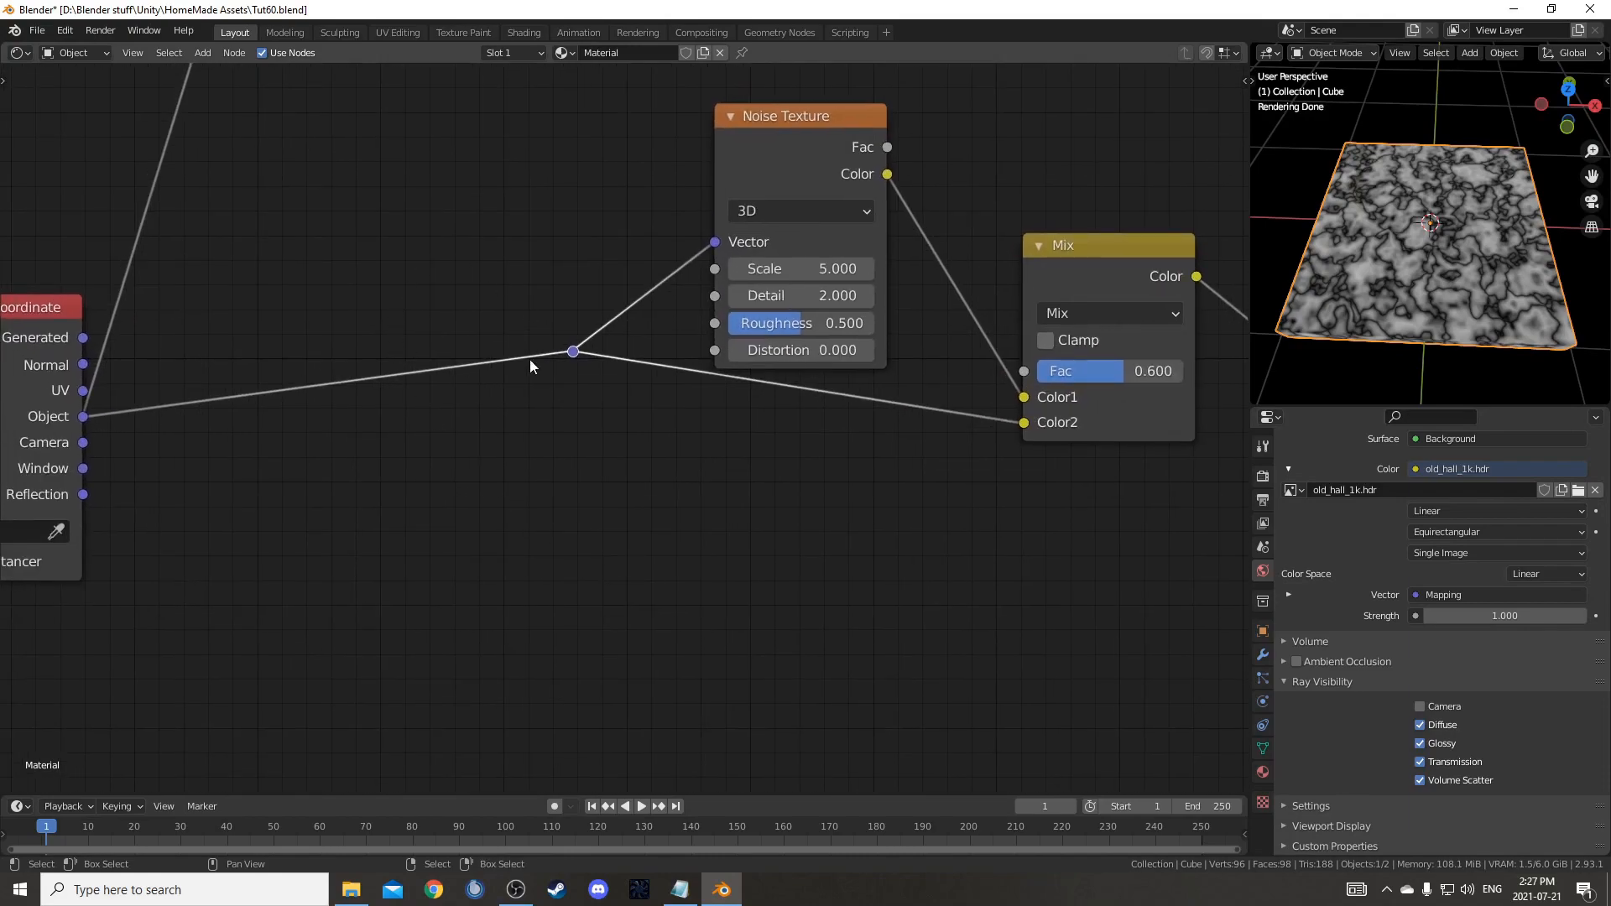
pyautogui.scroll(-1, 489, 422)
pyautogui.moveTo(591, 332); pyautogui.dragTo(600, 289, button='middle')
pyautogui.moveTo(561, 280); pyautogui.dragTo(634, 401)
pyautogui.press('g')
pyautogui.click(672, 458)
# - Insert a Mapping node into the link between the Texture Coordinate node and the reroute point
pyautogui.moveTo(579, 495); pyautogui.dragTo(698, 435, button='middle')
pyautogui.hotkey('shift', 'a')
pyautogui.click(691, 435)
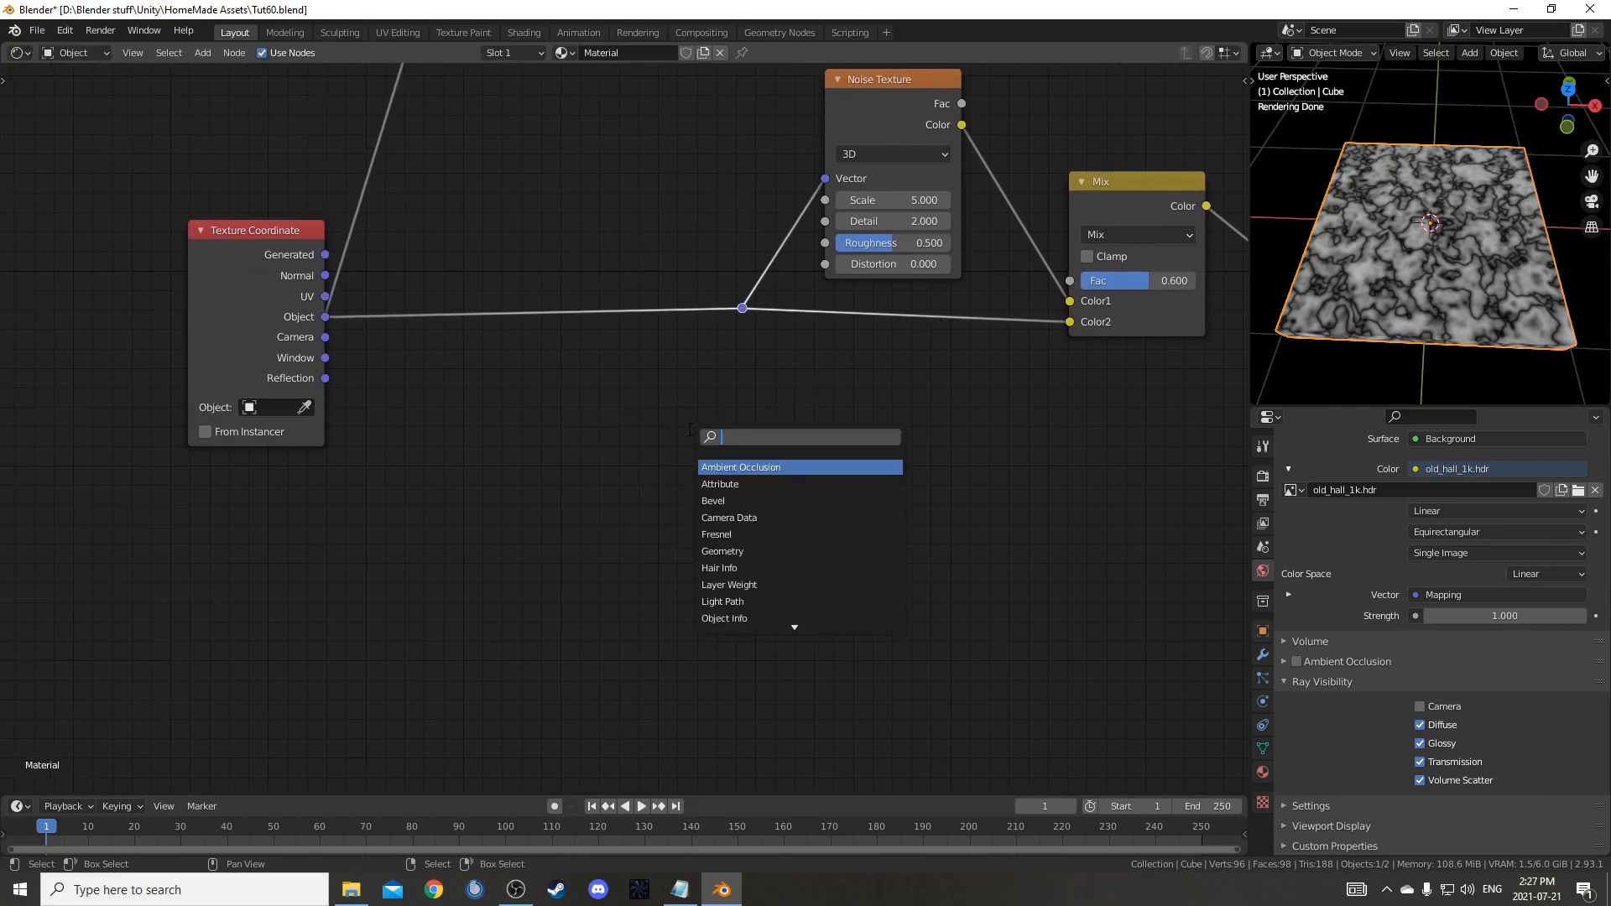
pyautogui.write('mapping')
pyautogui.press('Return')
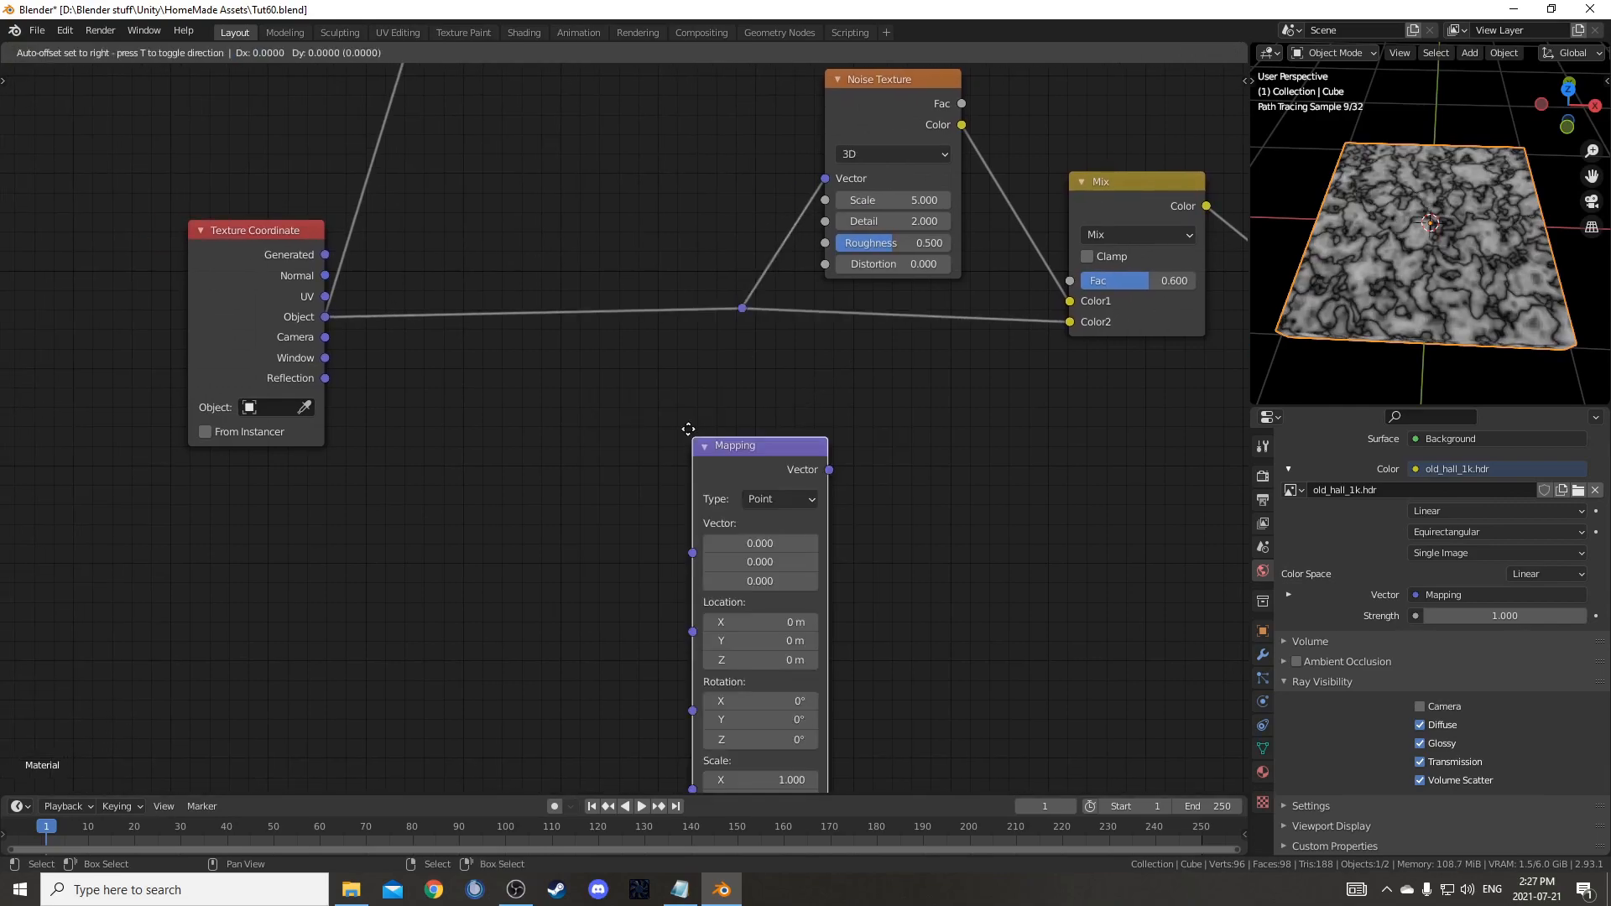
pyautogui.click(515, 120)
# - Set the Mapping node's Y Scale to 3
pyautogui.moveTo(633, 488); pyautogui.dragTo(713, 433, button='middle')
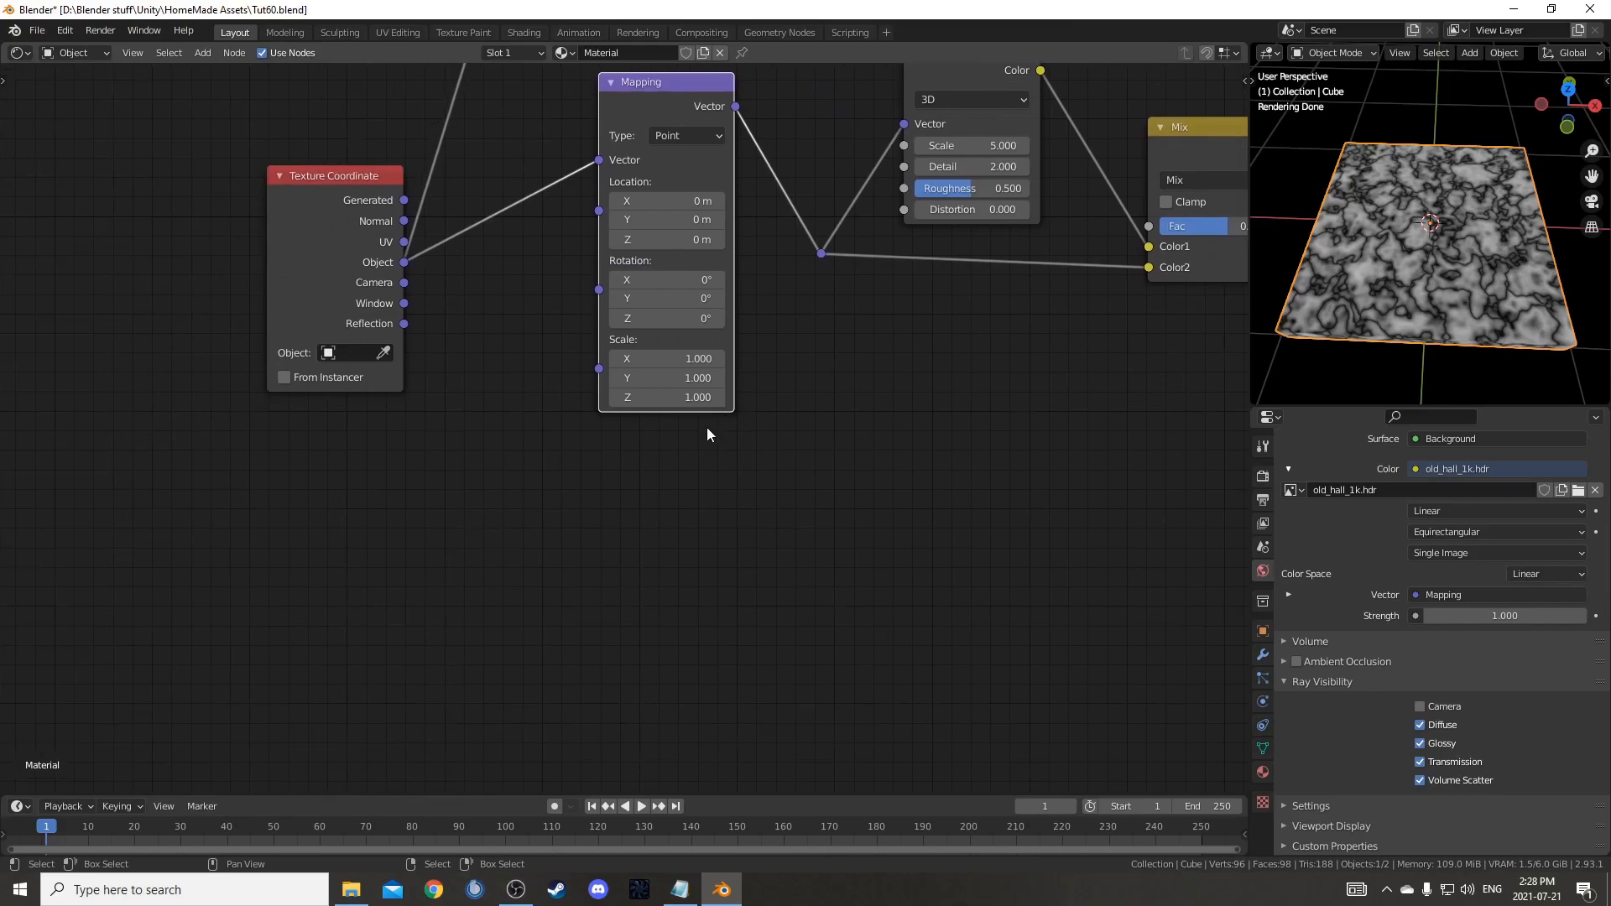
pyautogui.click(655, 378)
pyautogui.write('3')
pyautogui.press('Return')
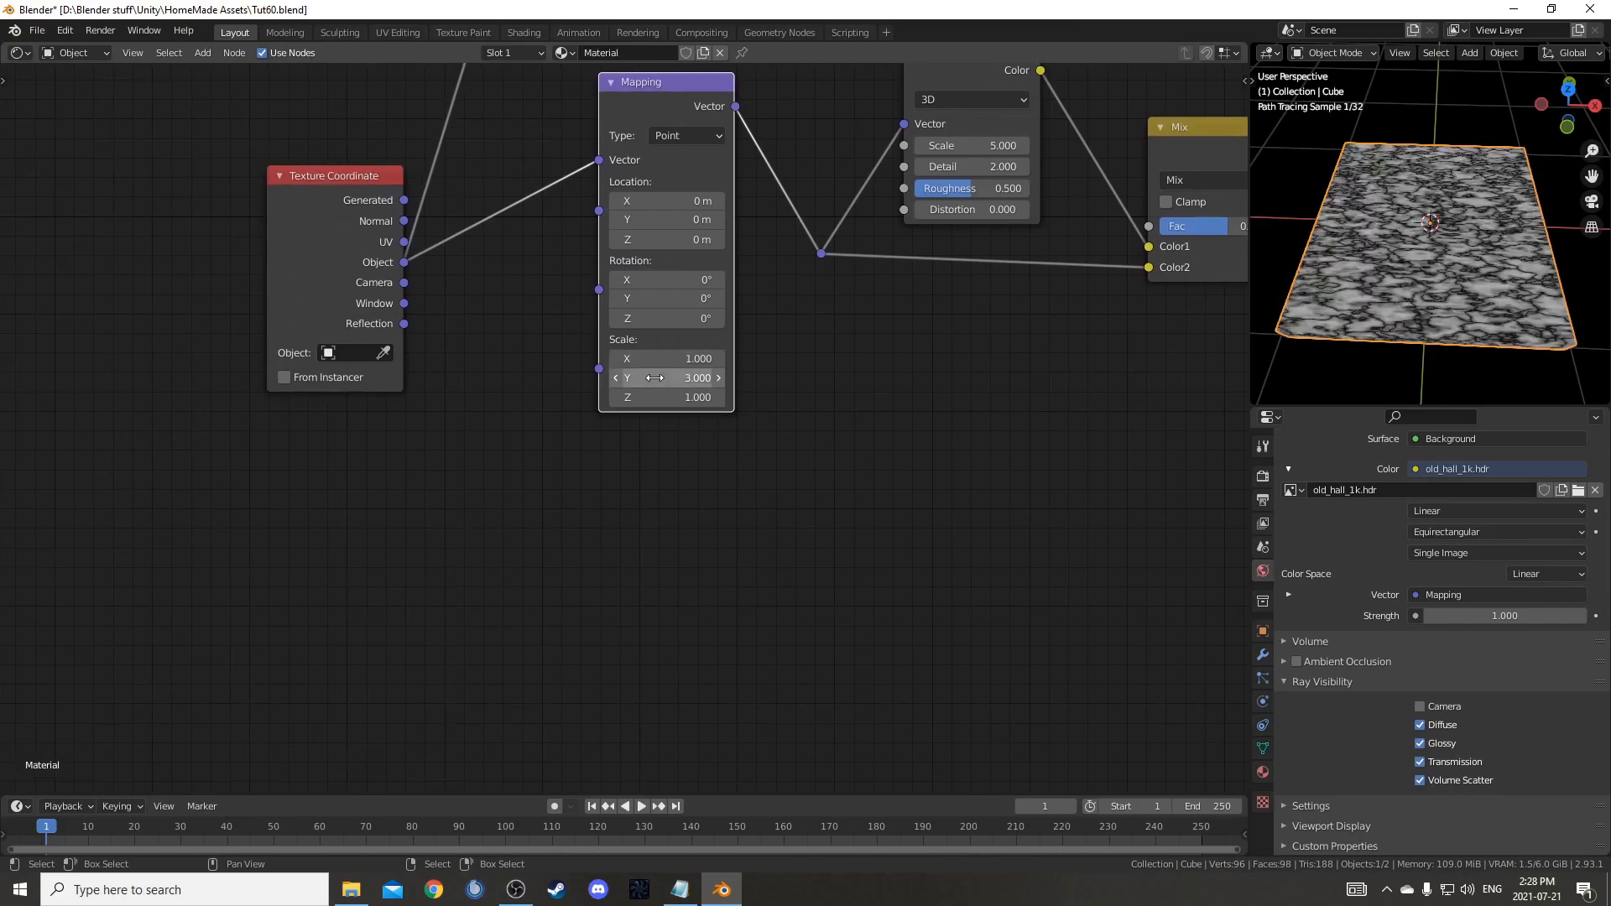
# - Insert a Vector Rotate node between the Texture Coordinate and Mapping nodes
pyautogui.scroll(-3, 633, 394)
pyautogui.moveTo(606, 442); pyautogui.dragTo(707, 563, button='middle')
pyautogui.hotkey('shift', 'a')
pyautogui.click(619, 497)
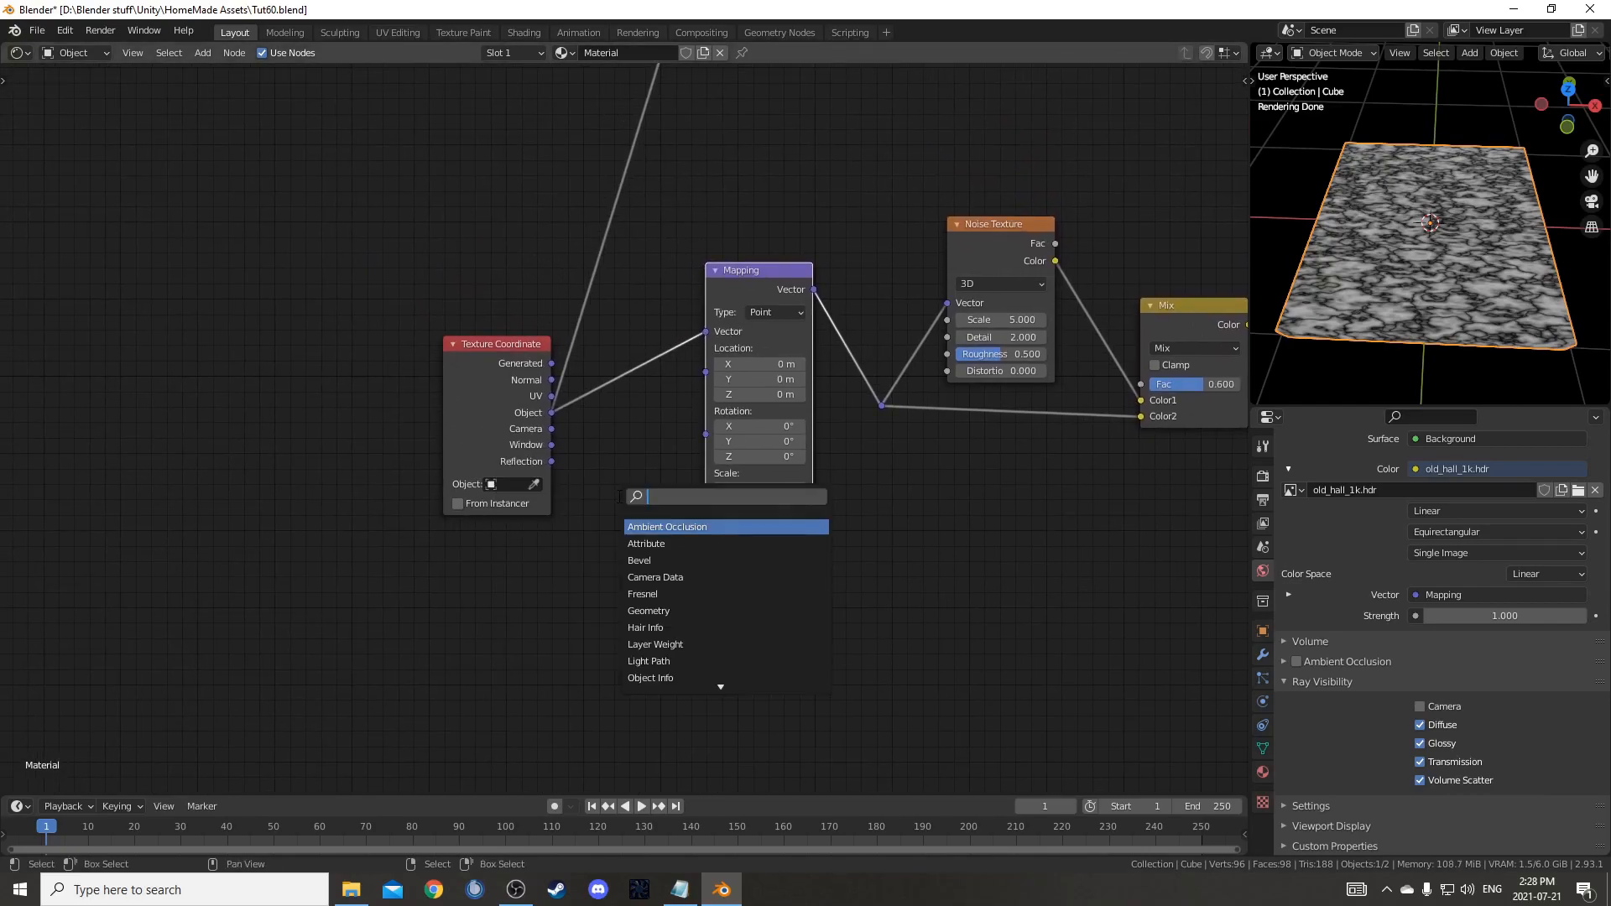
pyautogui.write('vector rot')
pyautogui.press('Return')
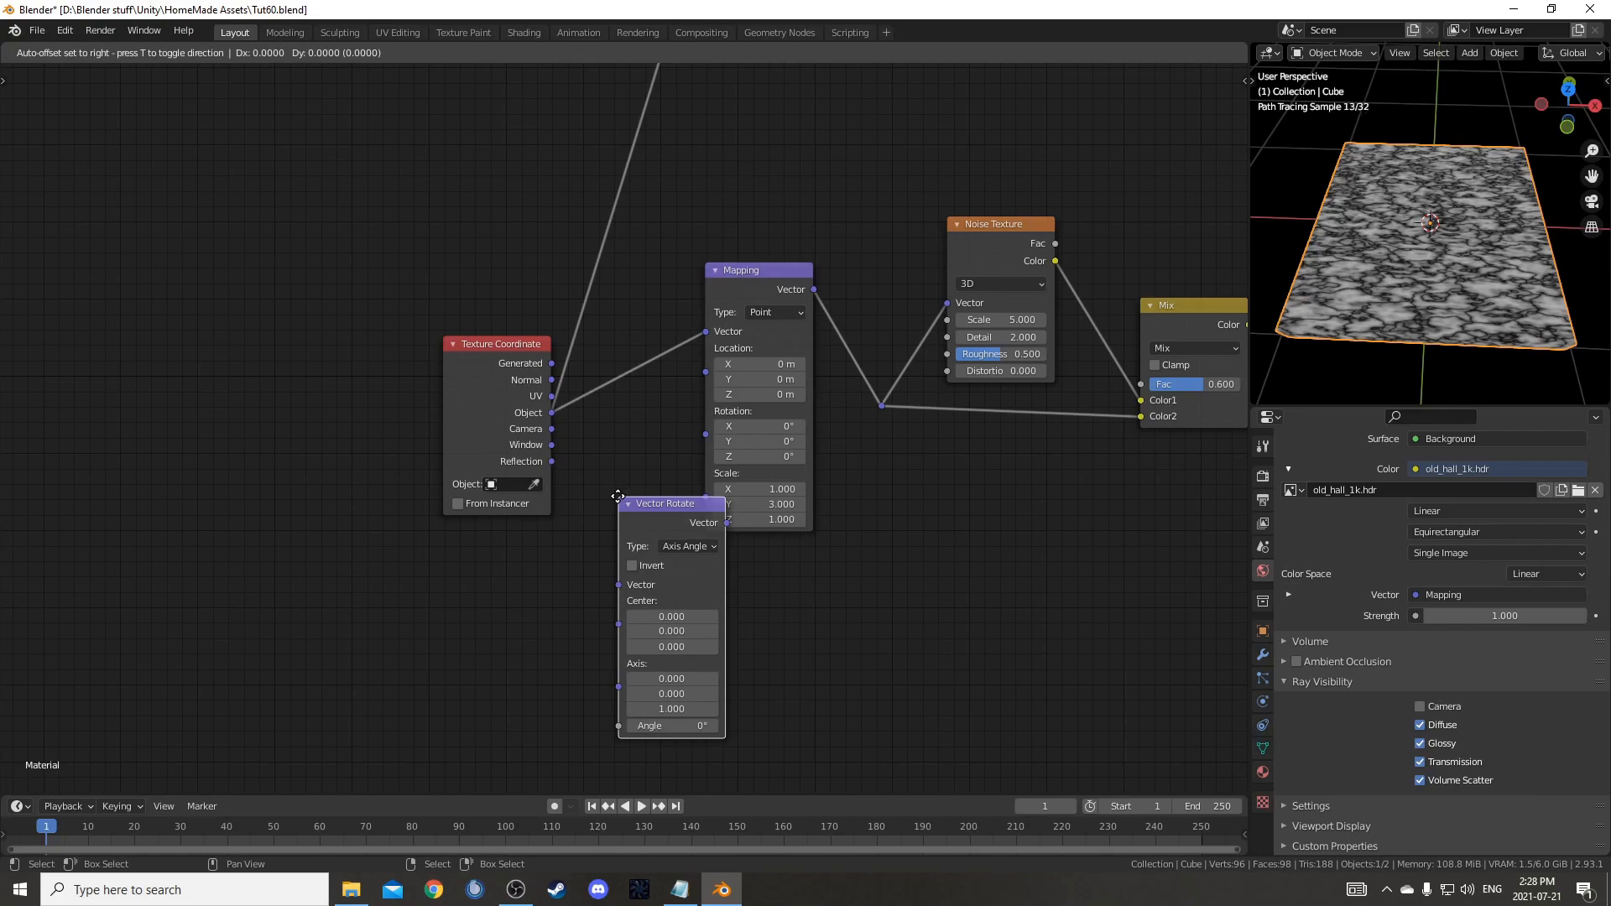
pyautogui.click(585, 322)
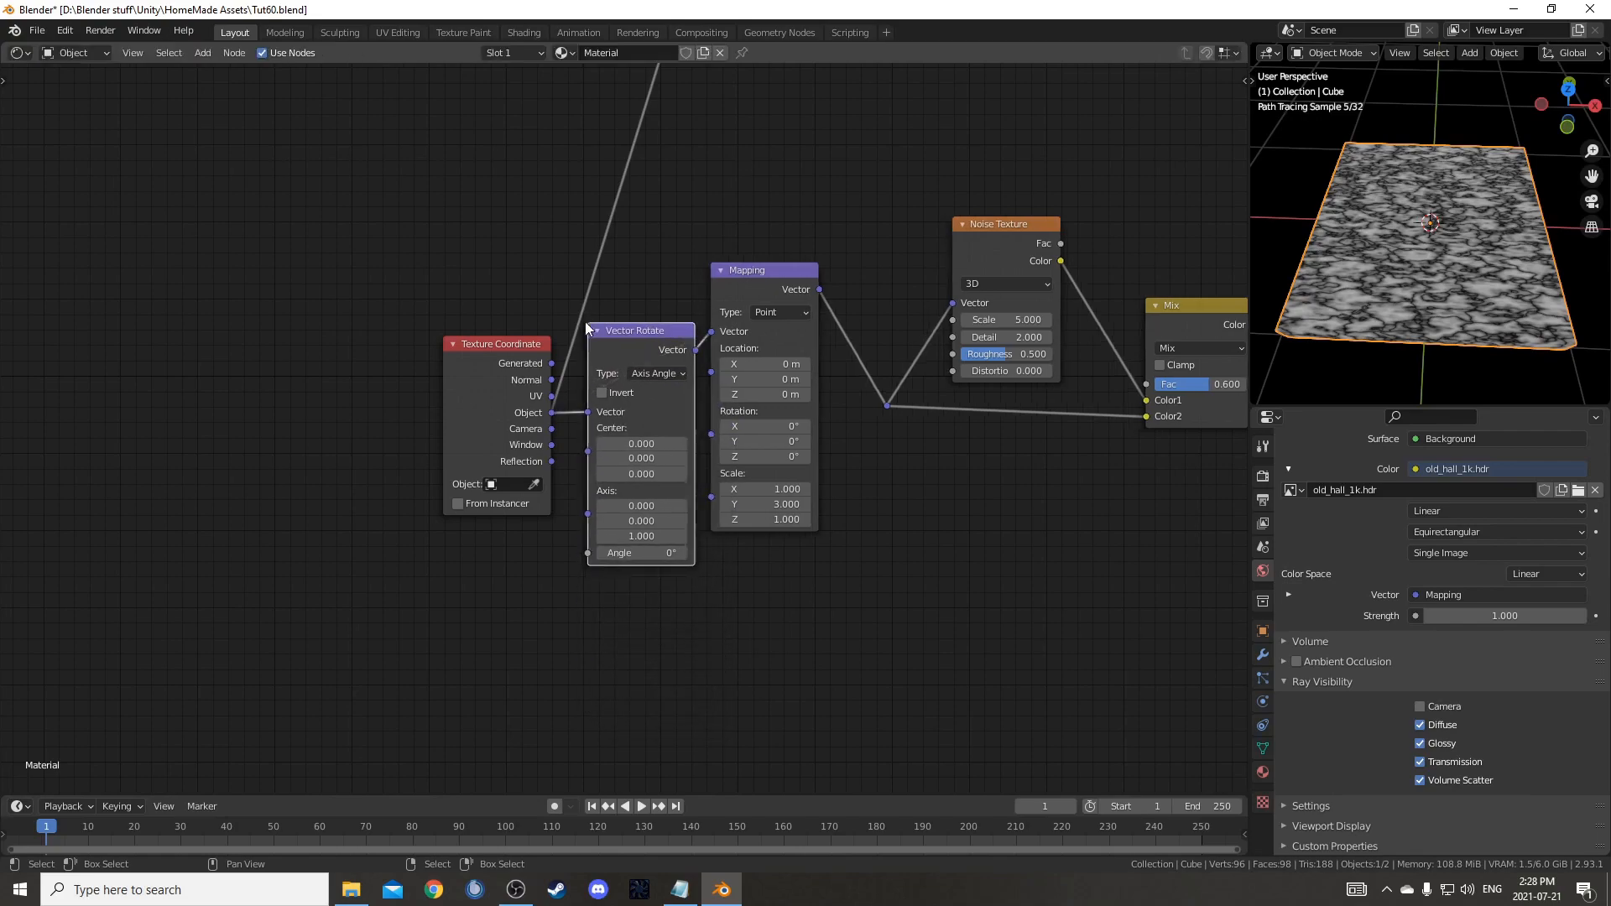
# - Set the Vector Rotate node's Angle to 47°
pyautogui.scroll(2, 625, 423)
pyautogui.click(688, 598)
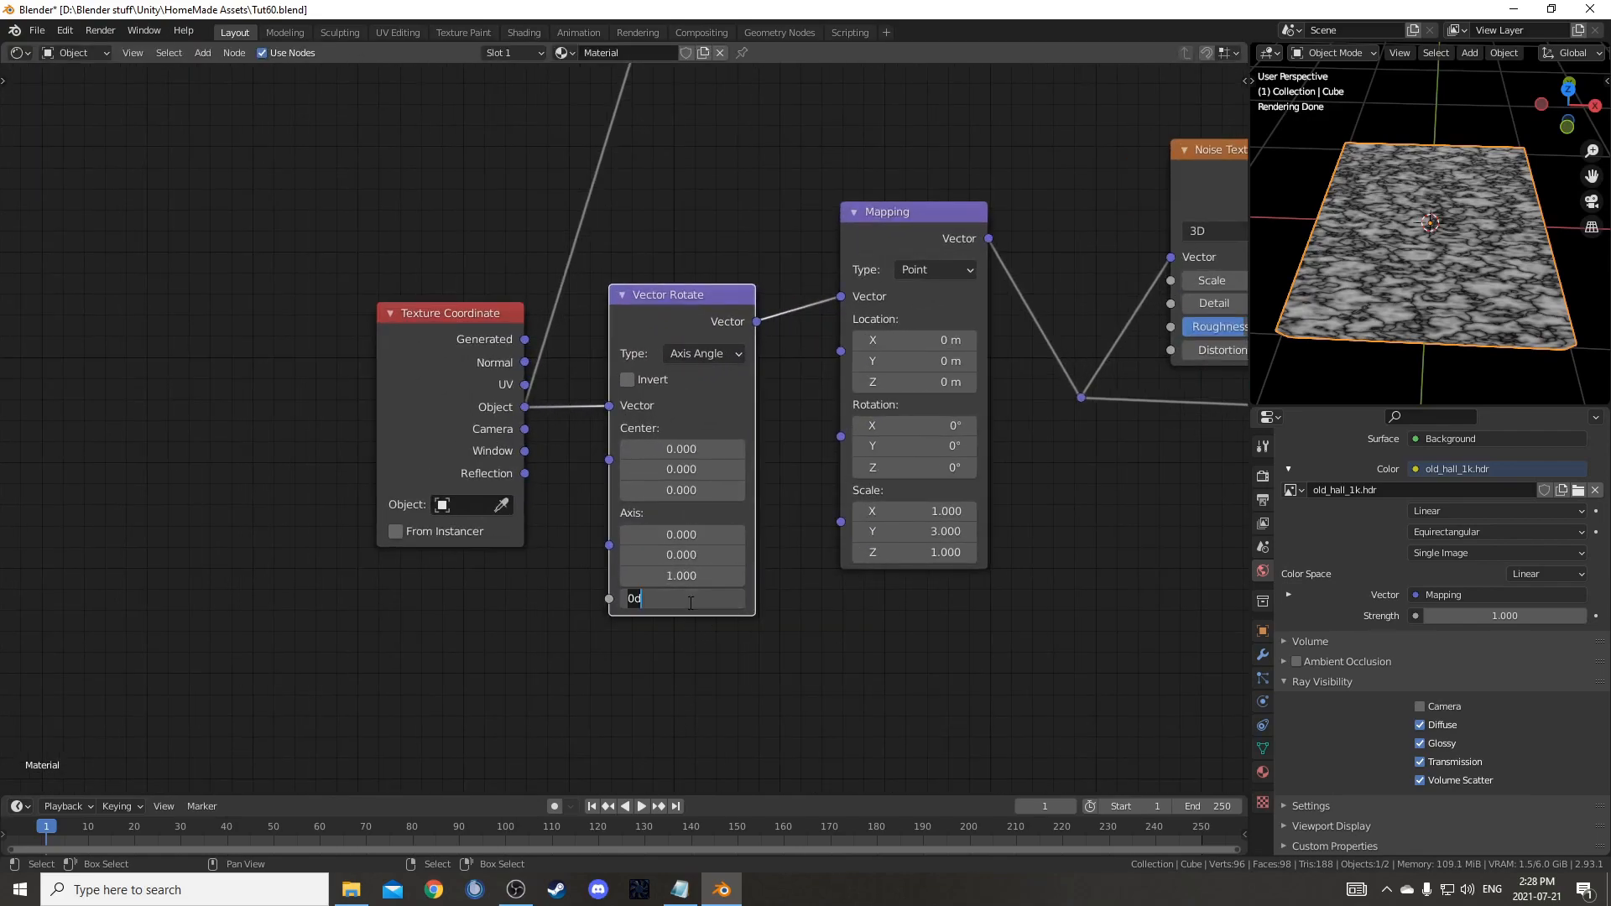
pyautogui.press('Return')
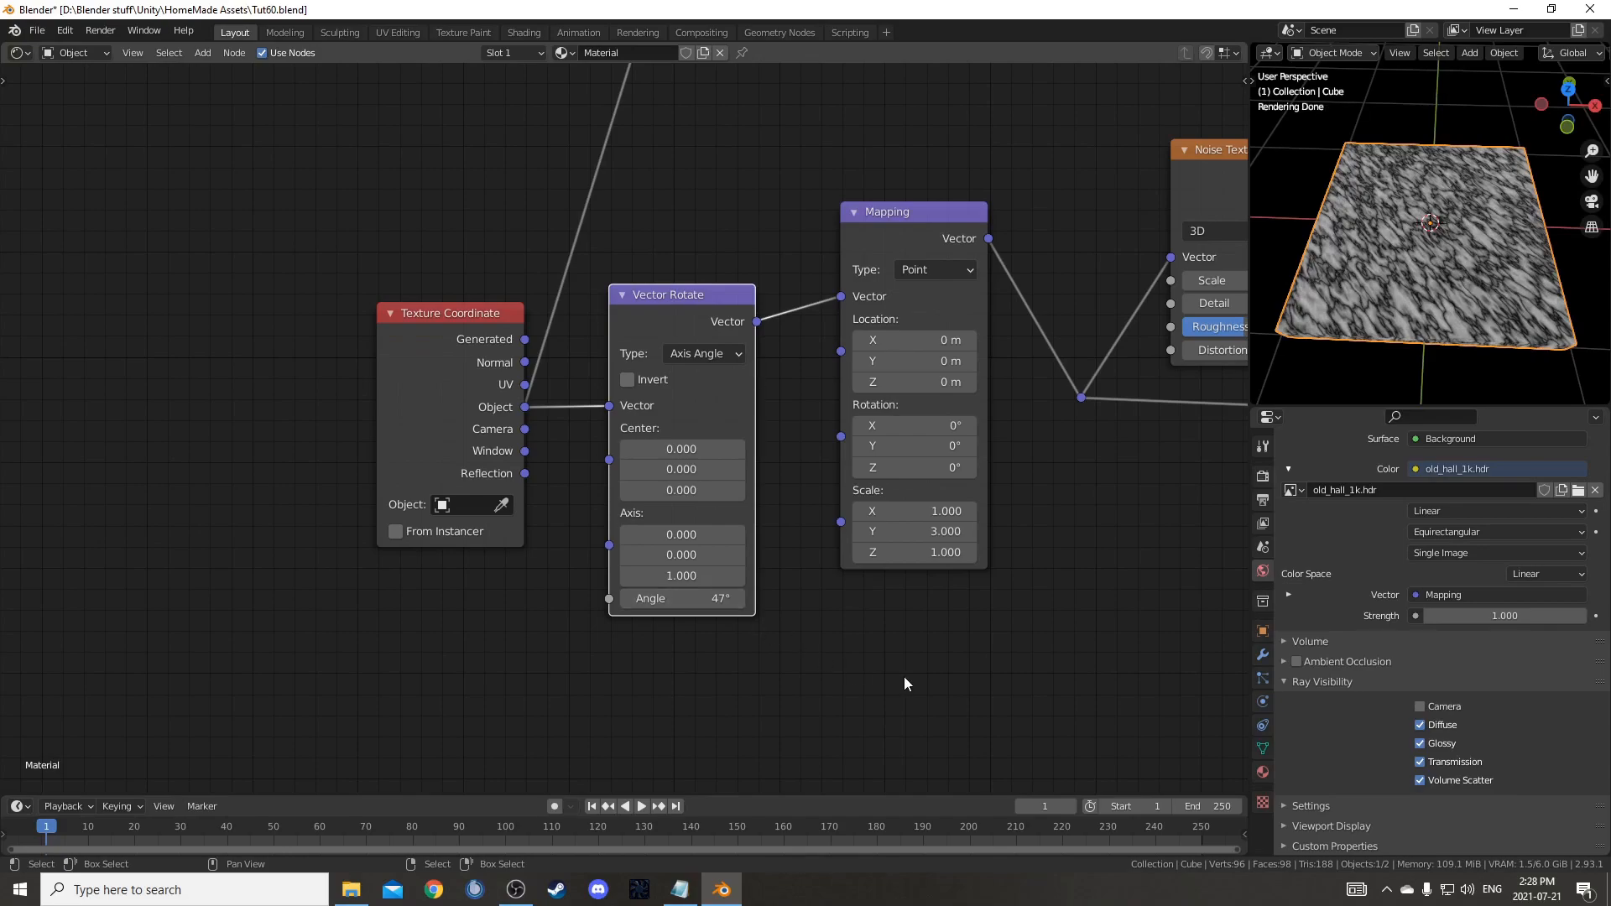
# - Move the Mapping node slightly lower to line it up with the Vector Rotate node
pyautogui.moveTo(931, 663); pyautogui.dragTo(367, 639, button='middle')
pyautogui.scroll(-5, 424, 600)
pyautogui.moveTo(438, 275); pyautogui.dragTo(436, 306)
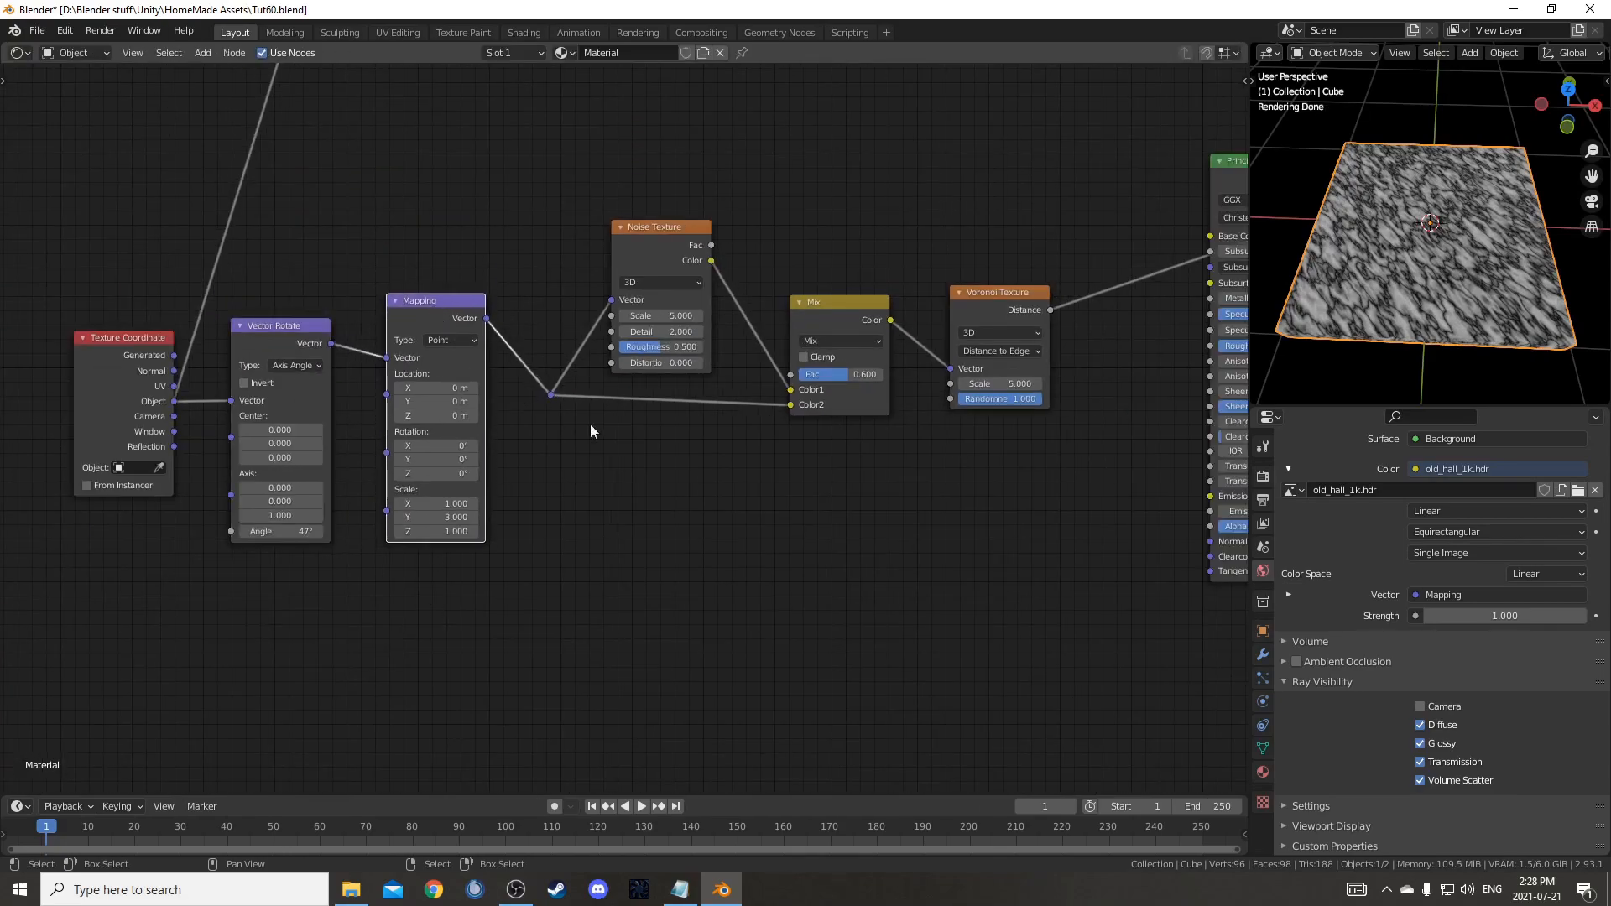
# - Set the Voronoi Texture's Scale to 0.8
pyautogui.moveTo(790, 506); pyautogui.dragTo(584, 493, button='middle')
pyautogui.scroll(2, 826, 512)
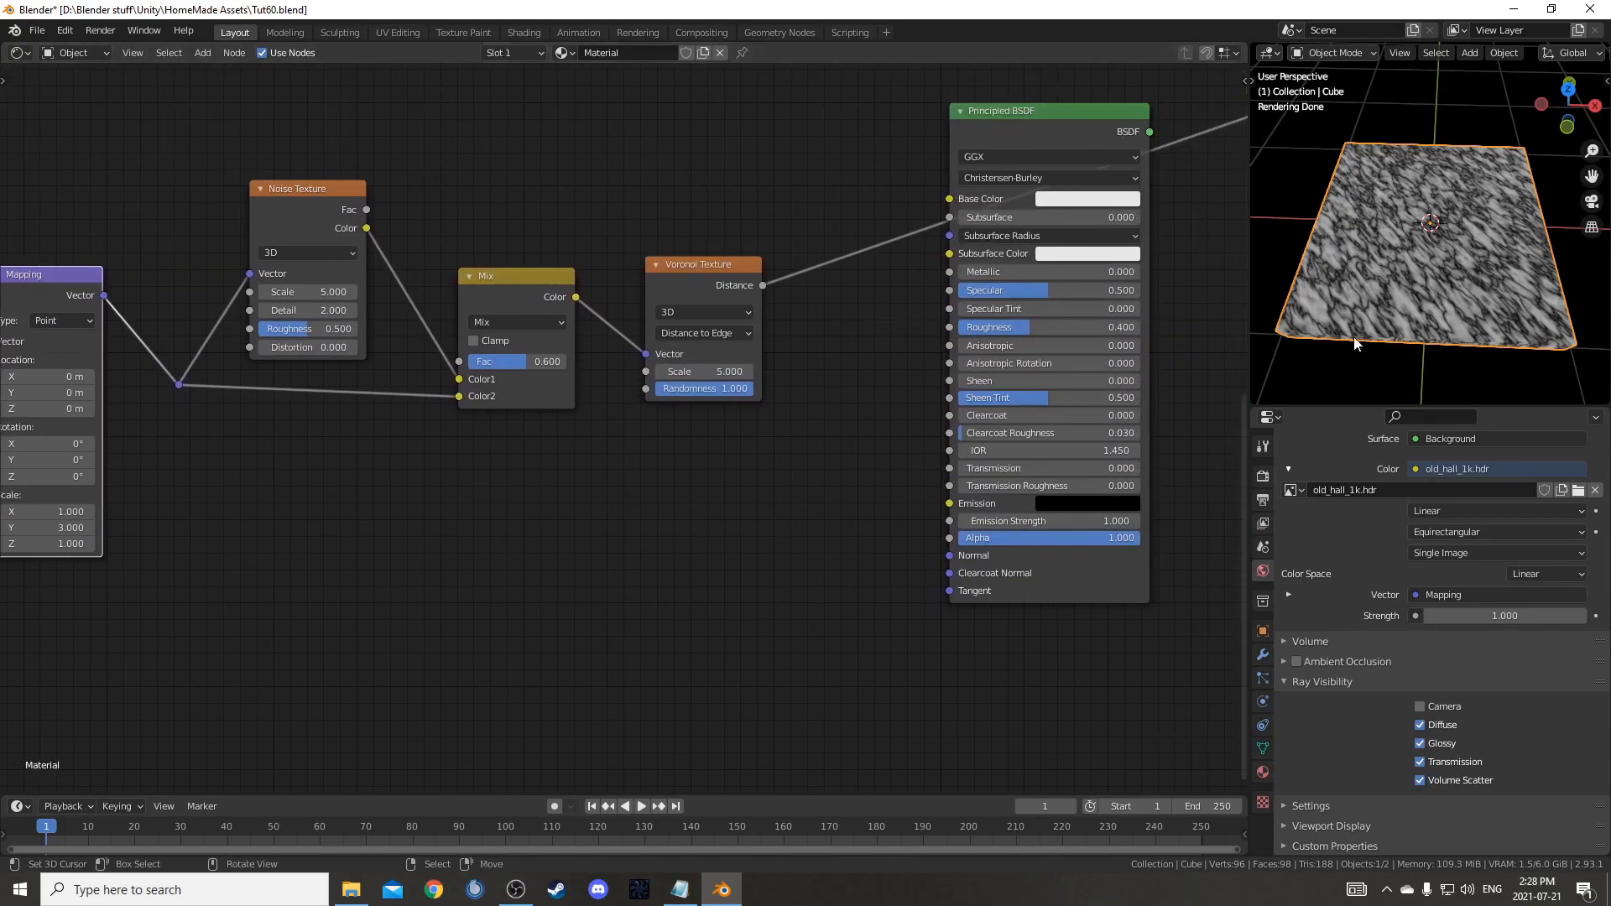
pyautogui.scroll(3, 1433, 313)
pyautogui.scroll(-5, 1348, 225)
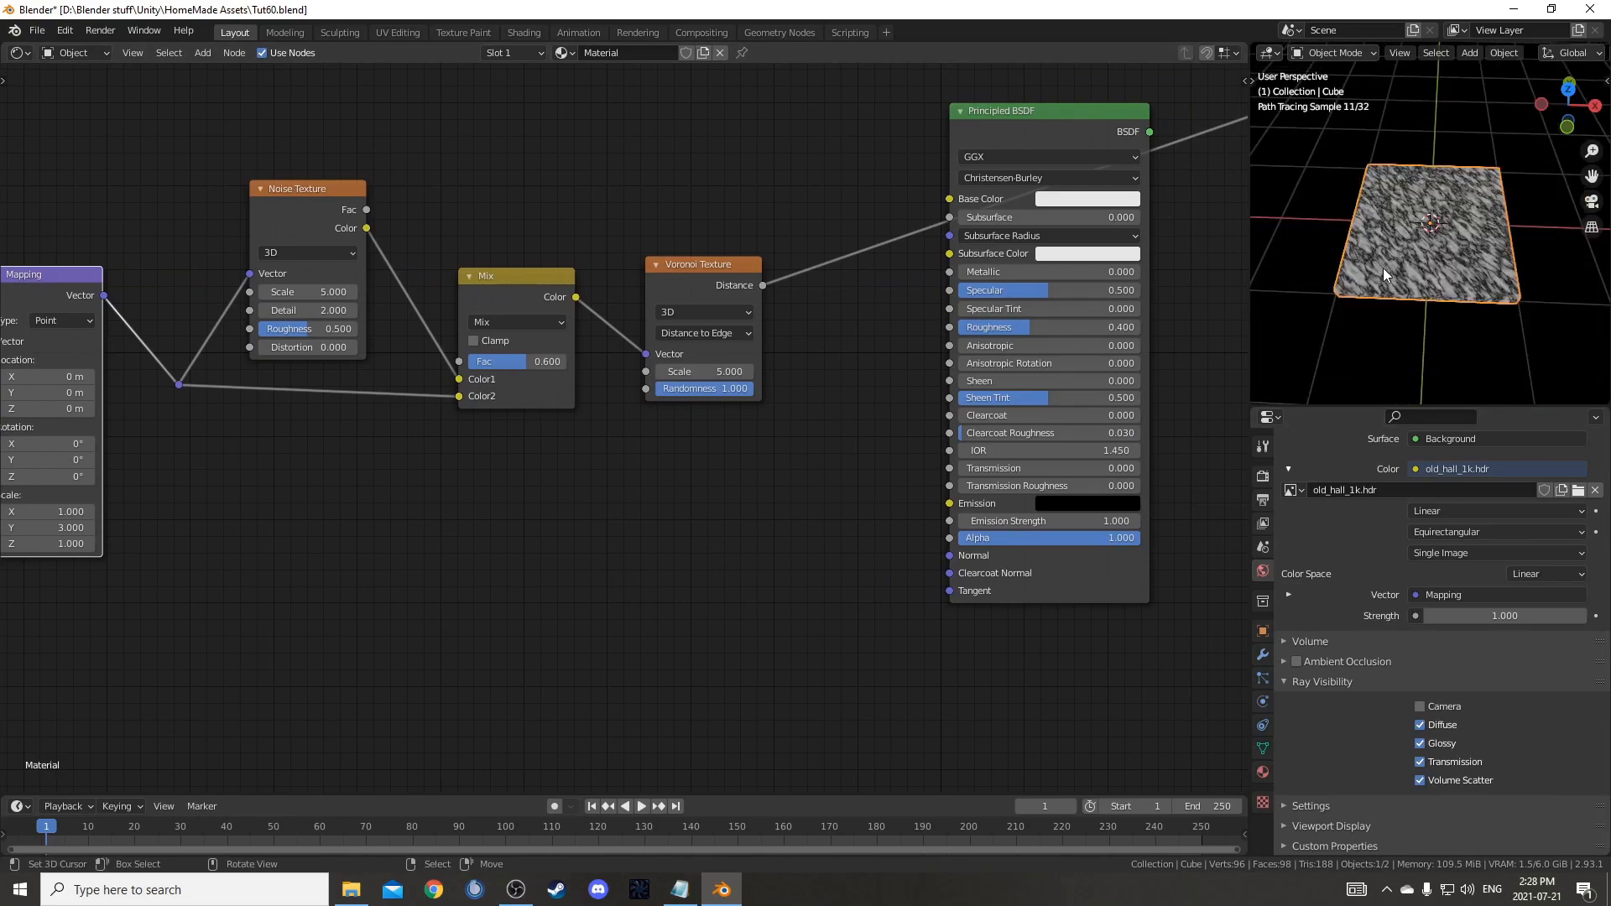
pyautogui.scroll(3, 622, 565)
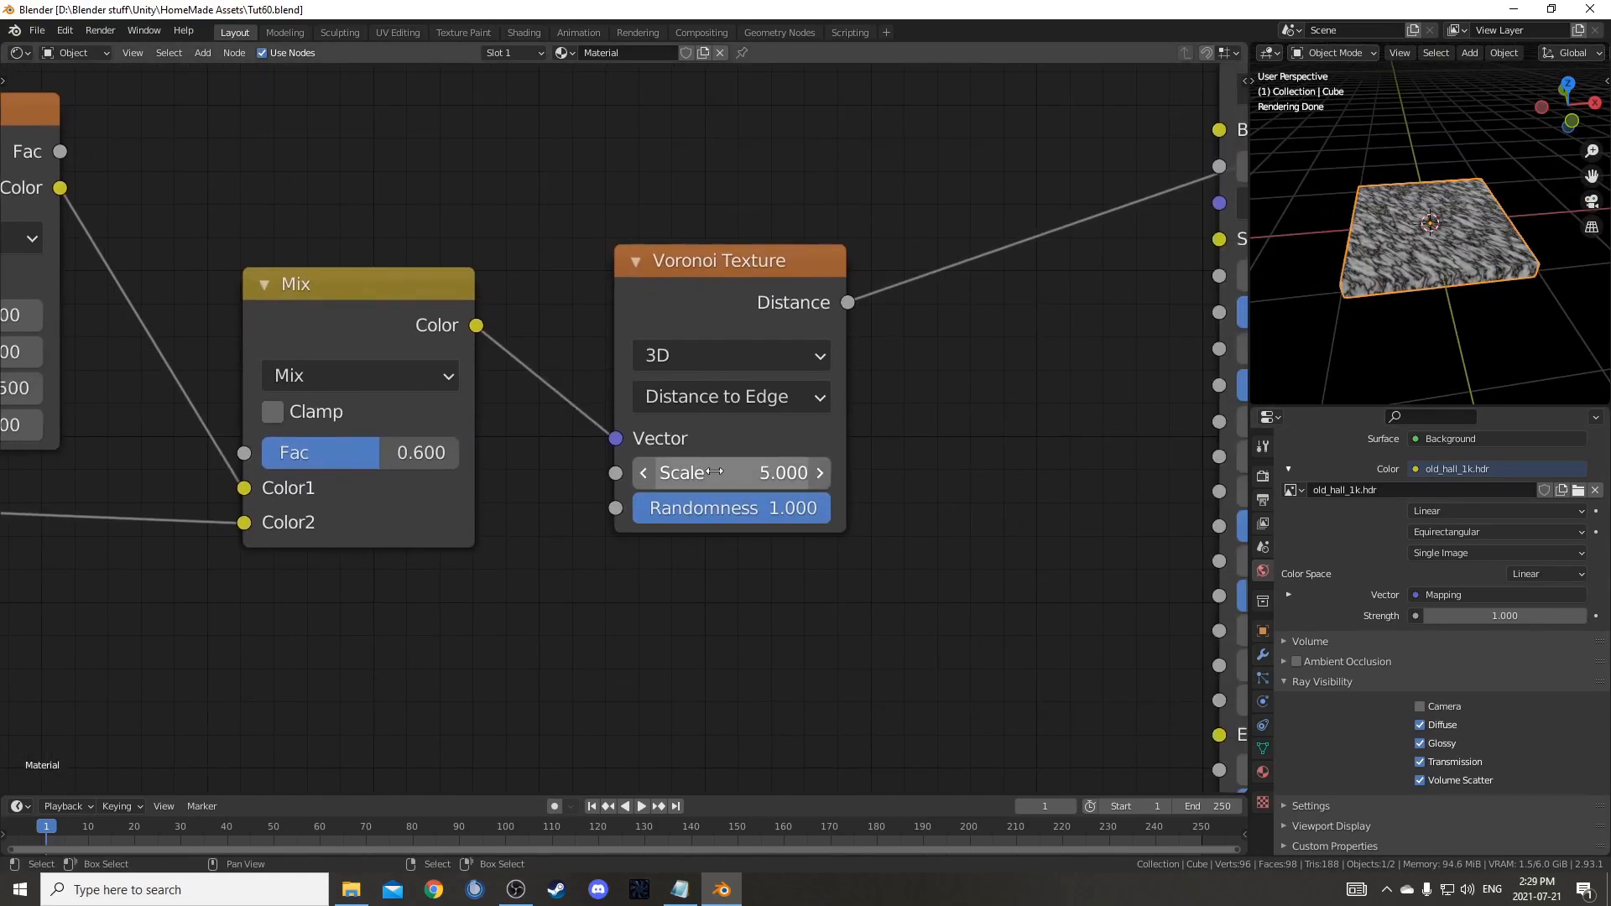
pyautogui.click(744, 471)
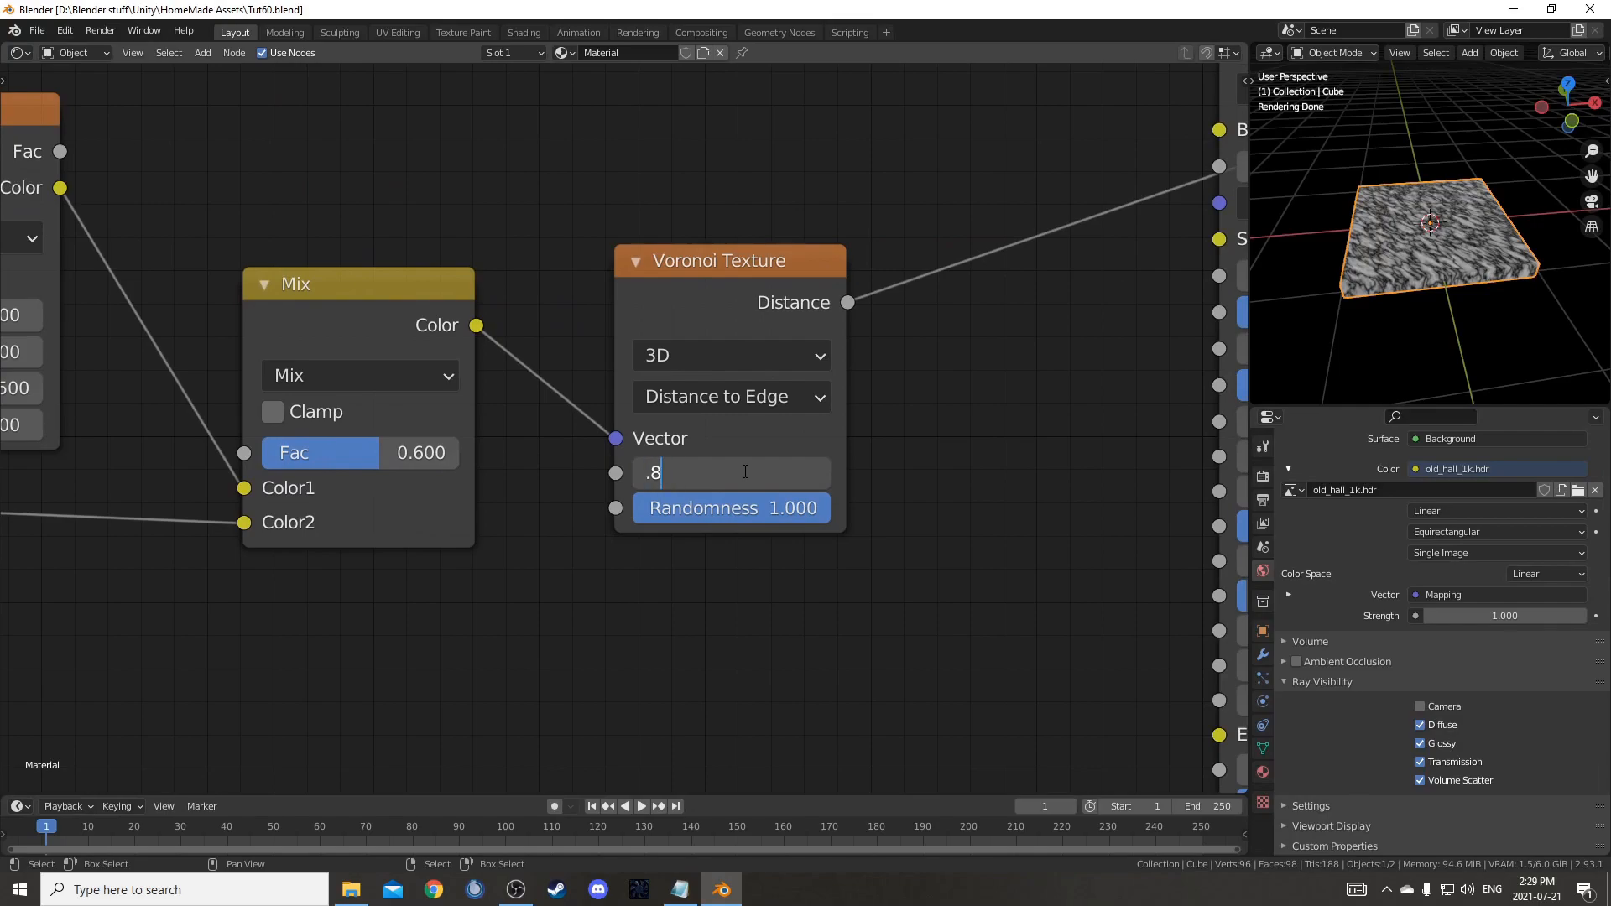
pyautogui.write('.8')
pyautogui.press('Return')
pyautogui.scroll(3, 1457, 269)
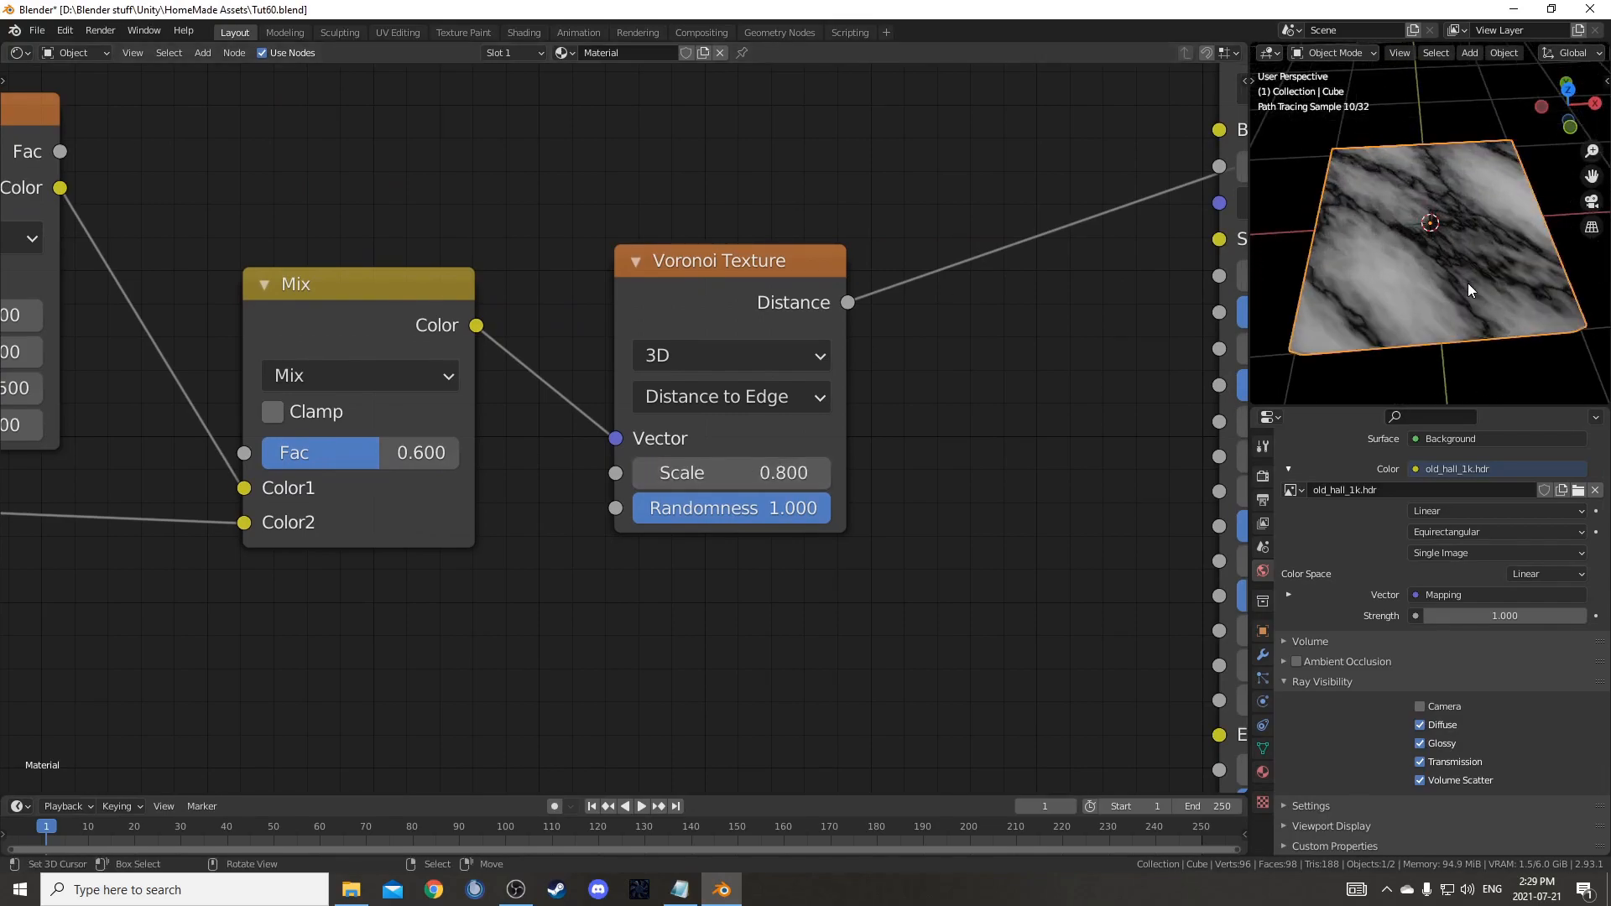
pyautogui.moveTo(1469, 284); pyautogui.dragTo(1460, 277, button='middle')
# - Tidy the node chain by nudging the Mapping, Vector Rotate, Voronoi Texture and distortion Noise Texture nodes into better alignment
pyautogui.scroll(-5, 859, 468)
pyautogui.moveTo(818, 468); pyautogui.dragTo(712, 386, button='middle')
pyautogui.moveTo(375, 458); pyautogui.dragTo(836, 417, button='middle')
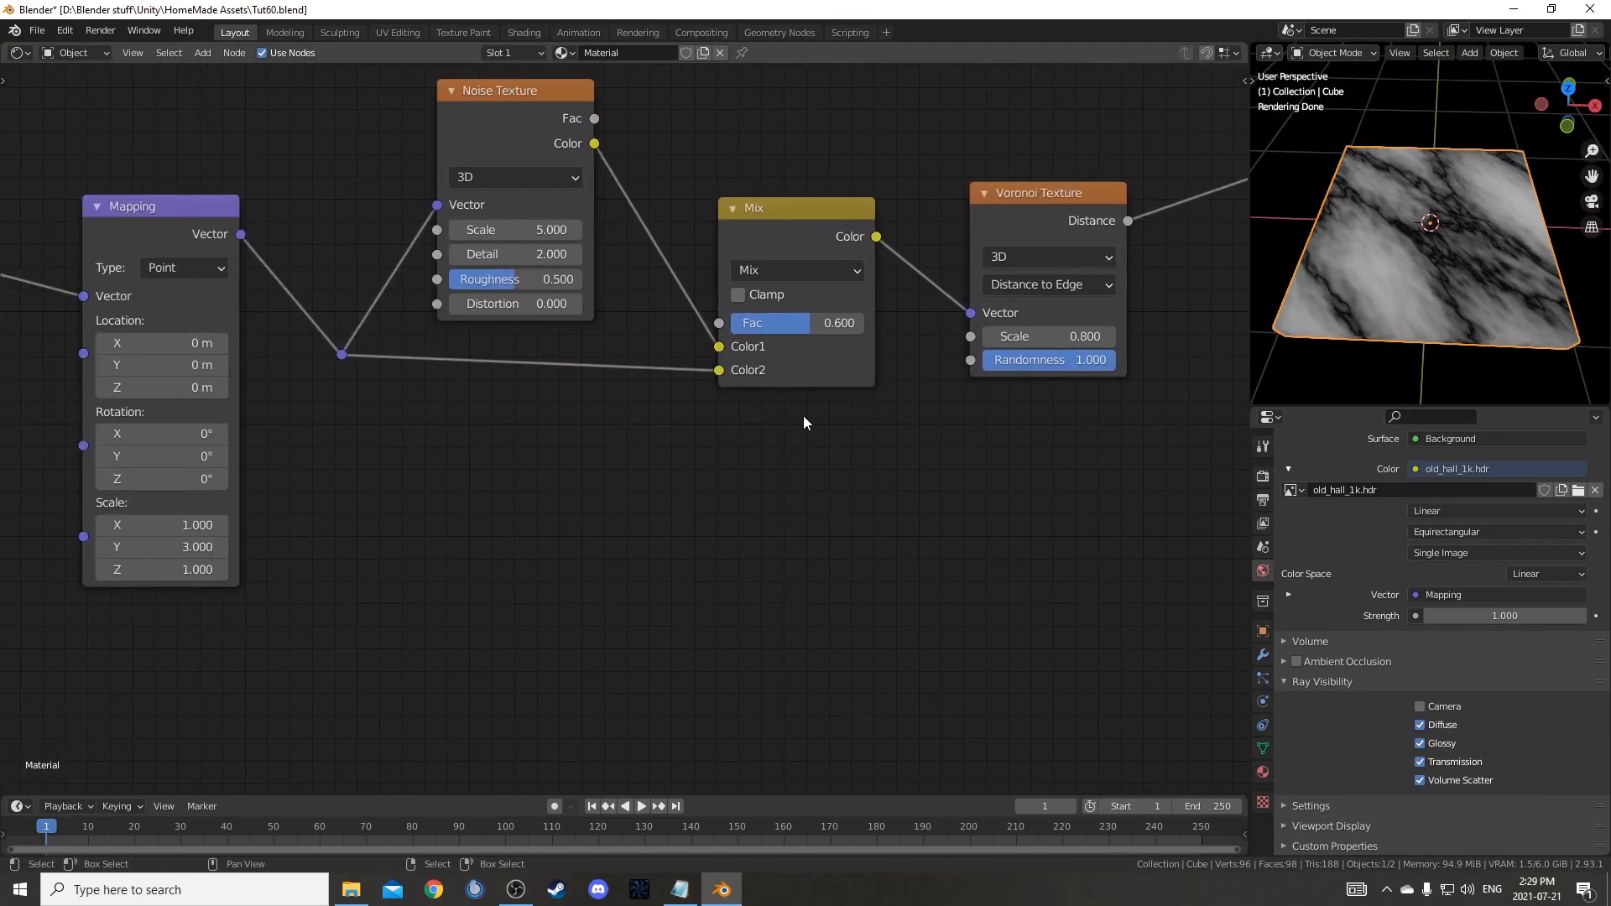
pyautogui.scroll(-4, 836, 417)
pyautogui.moveTo(282, 478); pyautogui.dragTo(392, 453, button='middle')
pyautogui.moveTo(379, 239); pyautogui.dragTo(384, 239)
pyautogui.moveTo(232, 283); pyautogui.dragTo(231, 282)
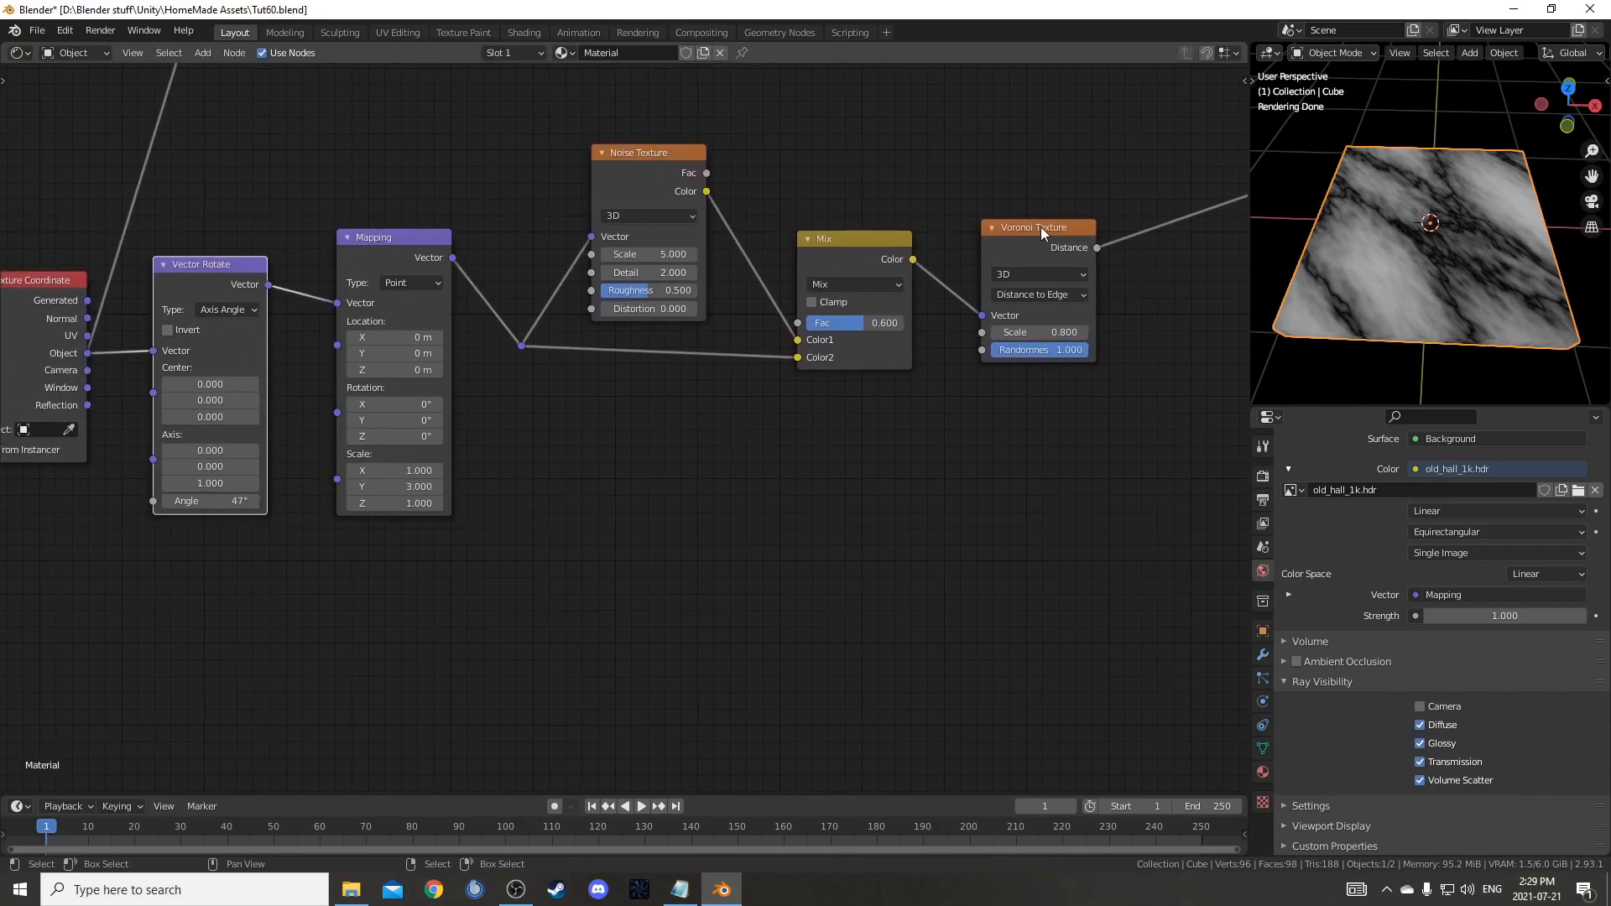
pyautogui.moveTo(1041, 229); pyautogui.dragTo(1040, 220)
pyautogui.moveTo(659, 153); pyautogui.dragTo(658, 160)
pyautogui.moveTo(839, 420); pyautogui.dragTo(627, 399, button='middle')
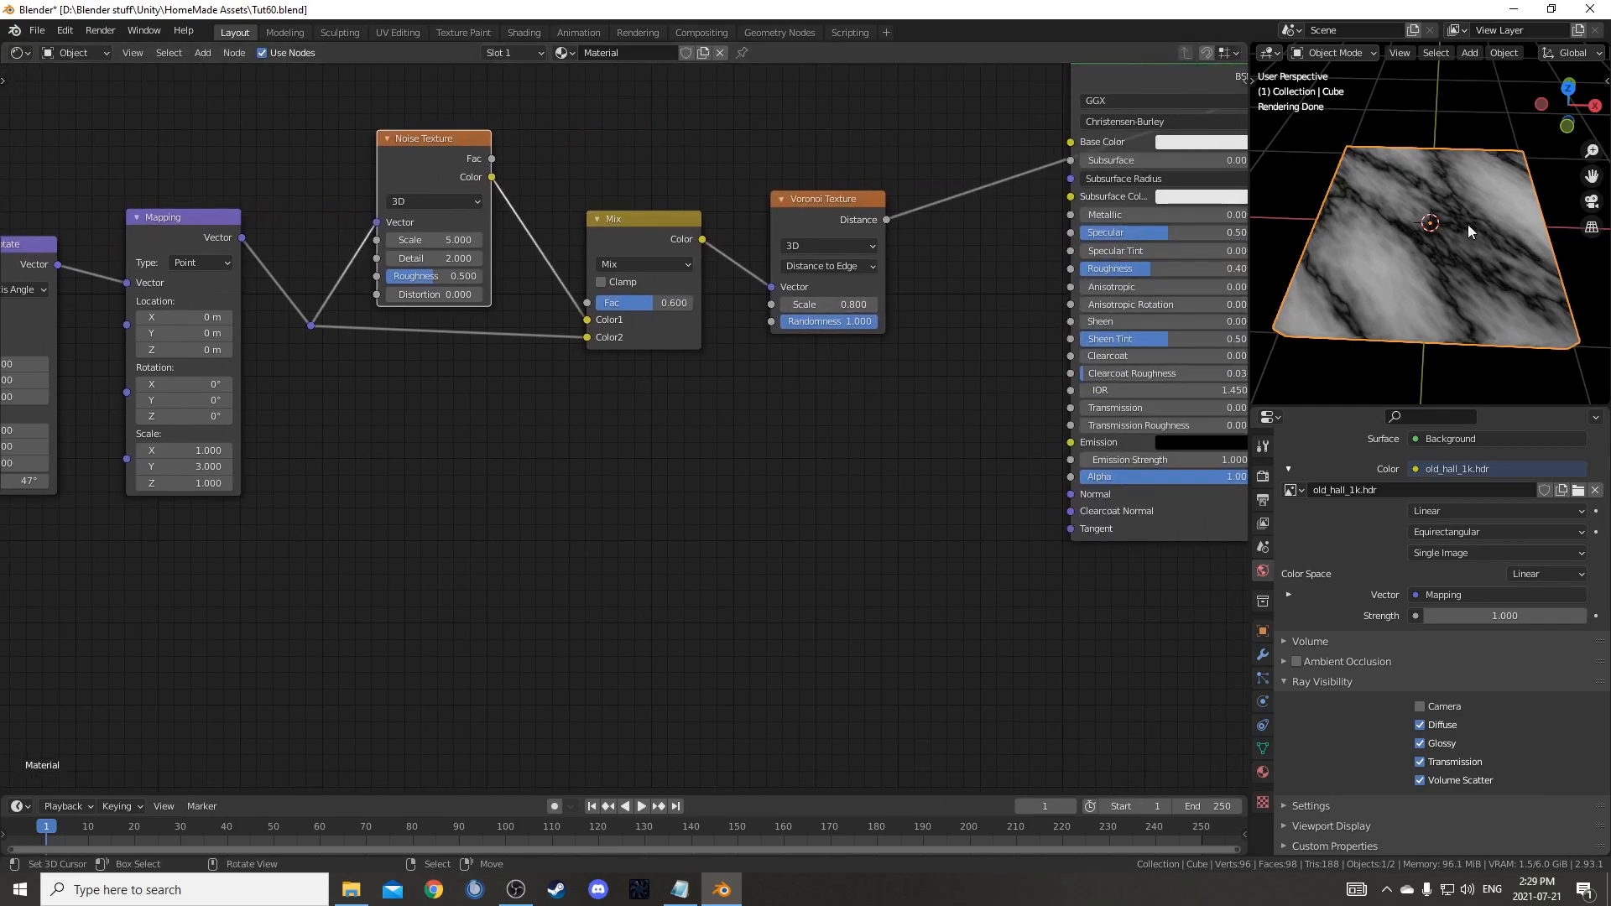
# - Try feeding the distortion Noise Texture's Vector directly from the Texture Coordinate's Object output
pyautogui.moveTo(727, 425); pyautogui.dragTo(752, 375, button='middle')
pyautogui.scroll(-2, 539, 330)
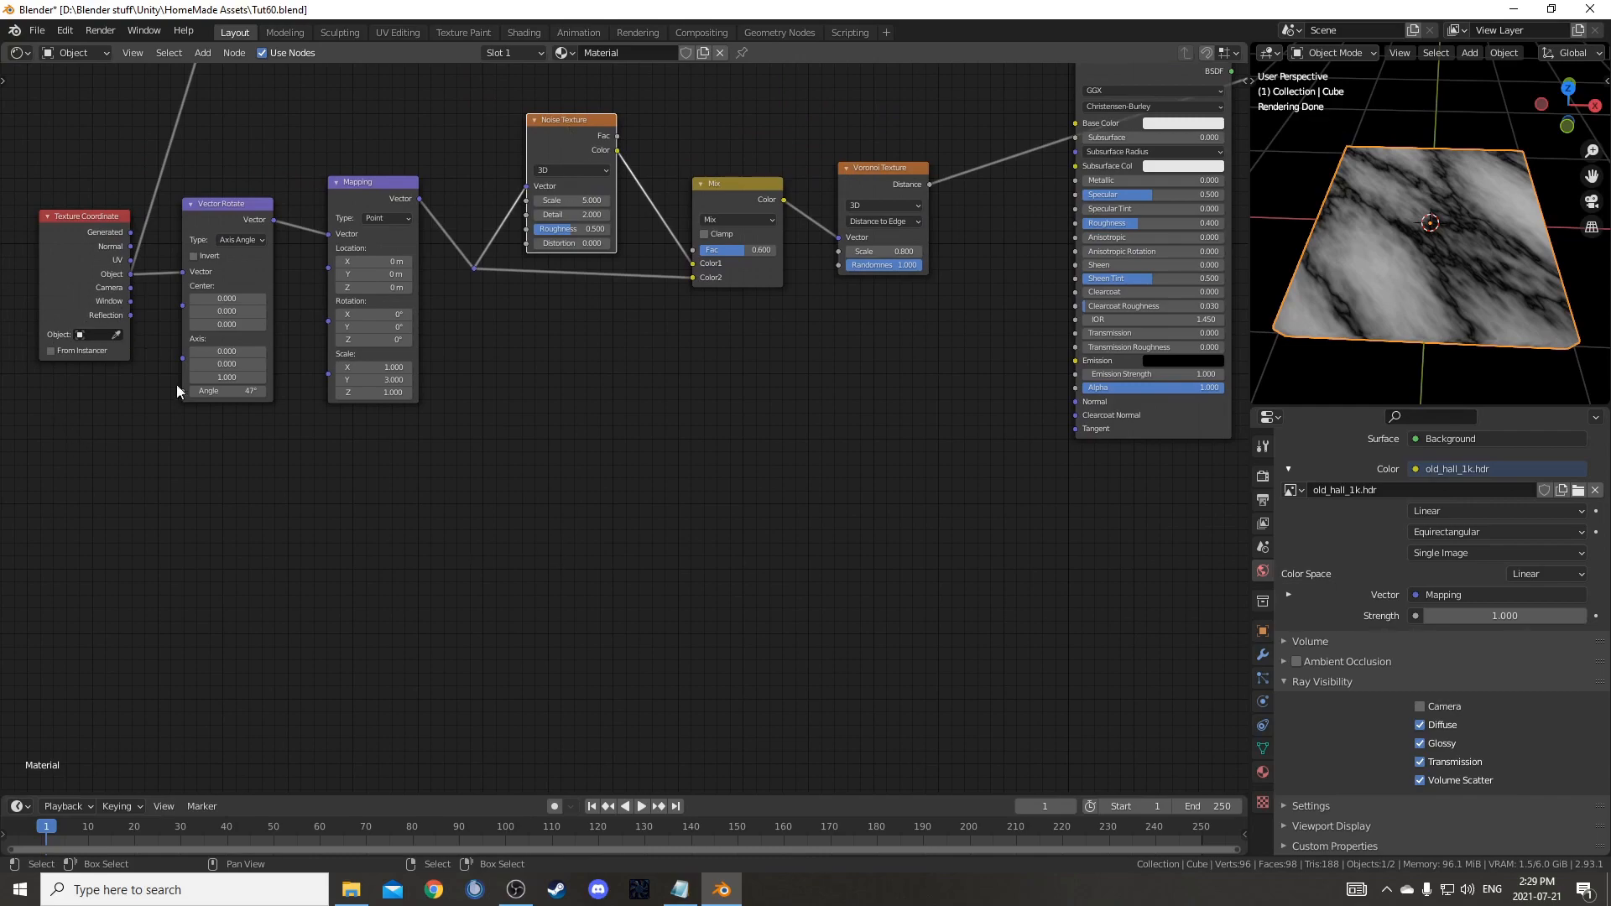
pyautogui.moveTo(780, 276)
pyautogui.mouseDown(button='middle')
pyautogui.moveTo(603, 353)
pyautogui.moveTo(847, 179)
pyautogui.moveTo(809, 261)
pyautogui.mouseUp(button='middle')
pyautogui.scroll(-1, 603, 369)
pyautogui.moveTo(295, 238); pyautogui.dragTo(612, 169)
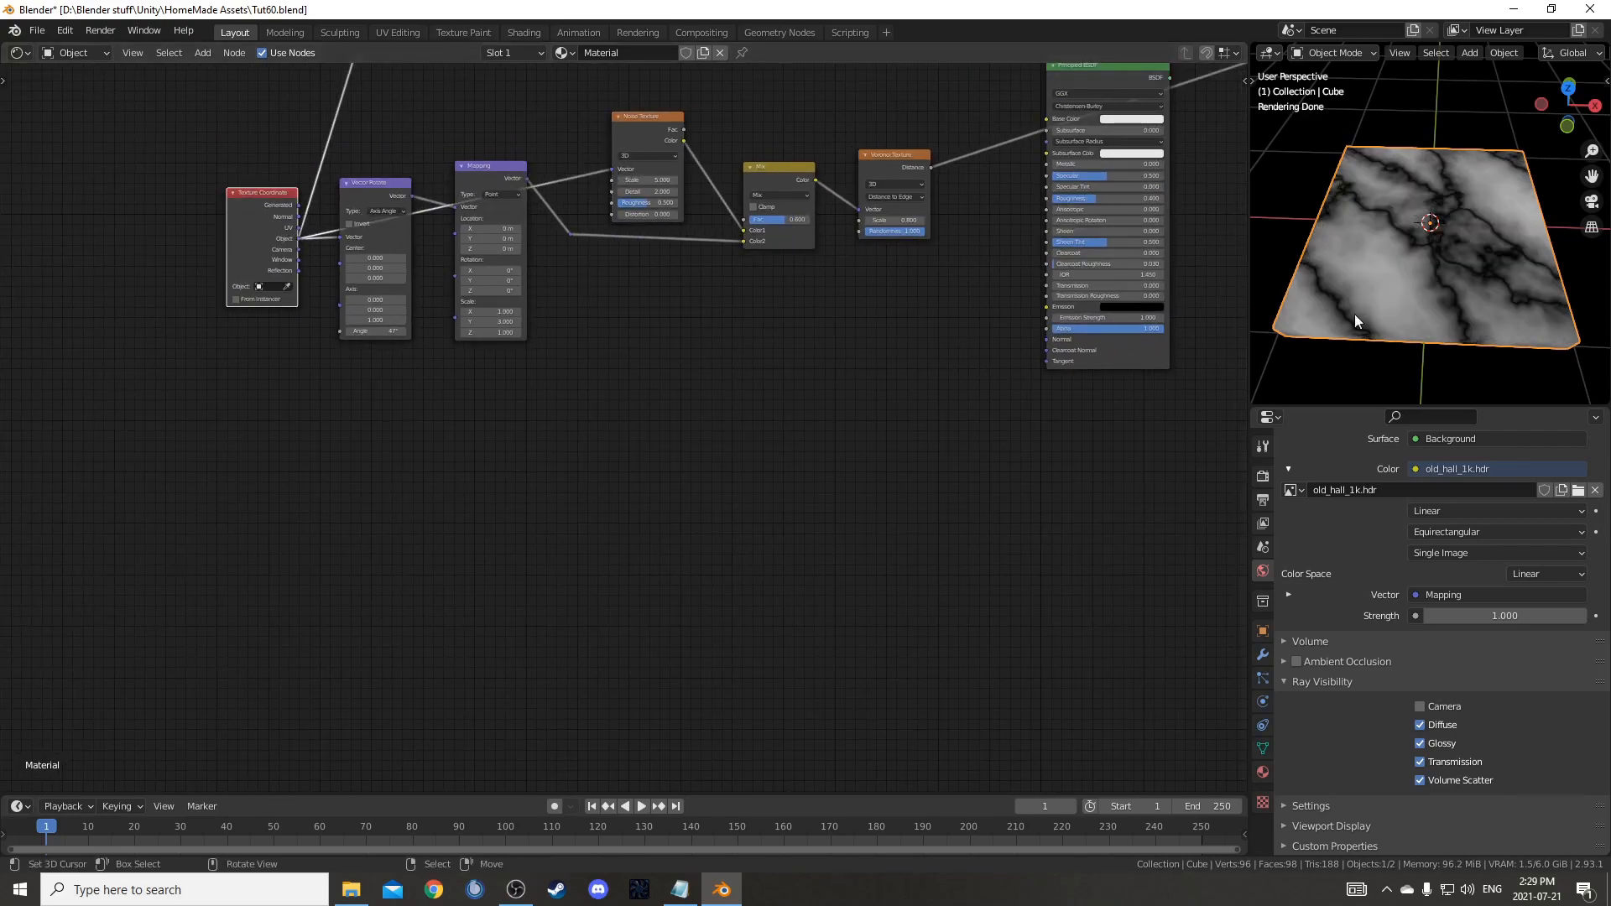
pyautogui.scroll(3, 1342, 314)
pyautogui.scroll(-2, 685, 394)
pyautogui.hotkey('ctrl', 'z')
# - Move the Principled BSDF node down and away from the Voronoi chain to free up space beside it
pyautogui.moveTo(877, 344); pyautogui.dragTo(829, 310, button='middle')
pyautogui.scroll(-4, 1048, 302)
pyautogui.scroll(3, 910, 385)
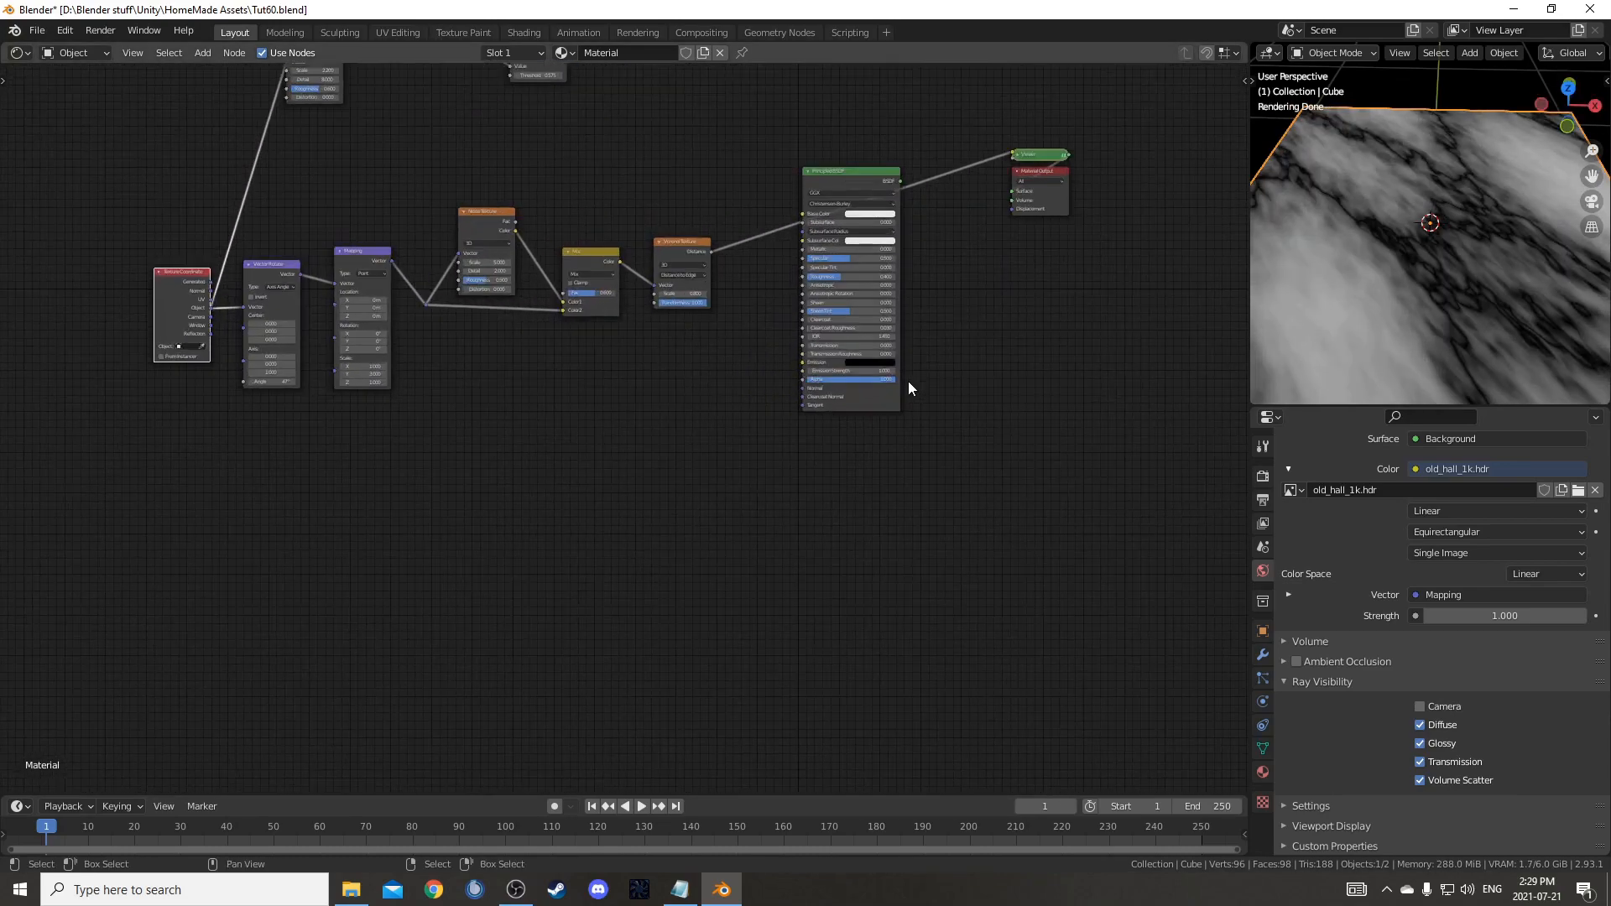
pyautogui.moveTo(811, 223); pyautogui.dragTo(1032, 386)
pyautogui.scroll(2, 822, 396)
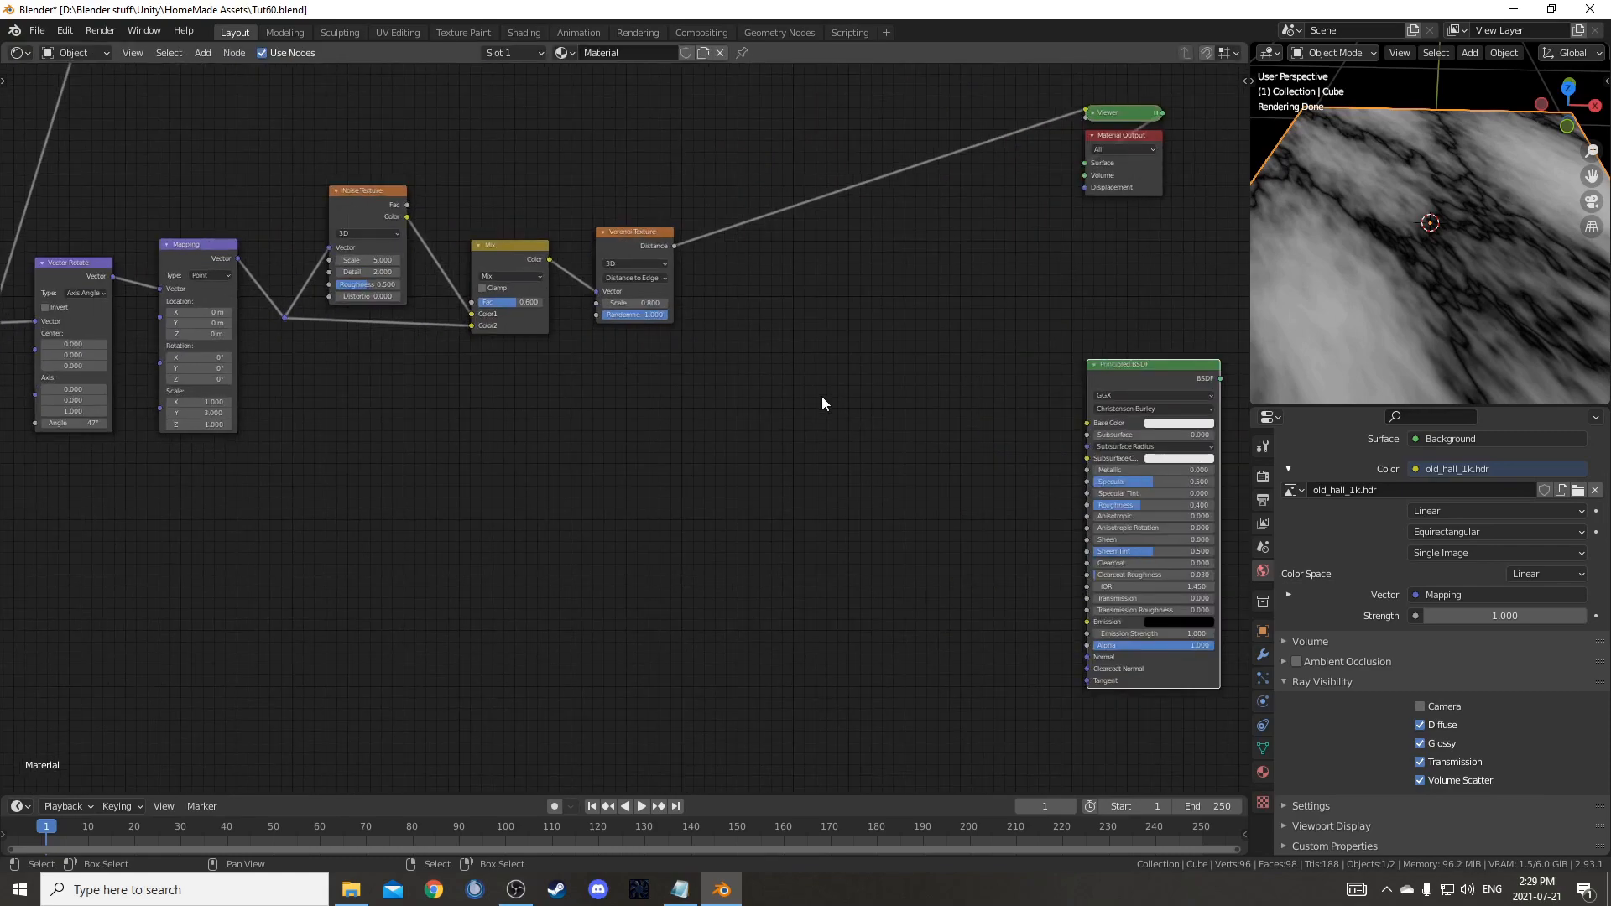
# - Insert a ColorRamp node after the Voronoi Texture's Distance output, on the link to the viewer
pyautogui.moveTo(822, 396); pyautogui.dragTo(804, 443, button='middle')
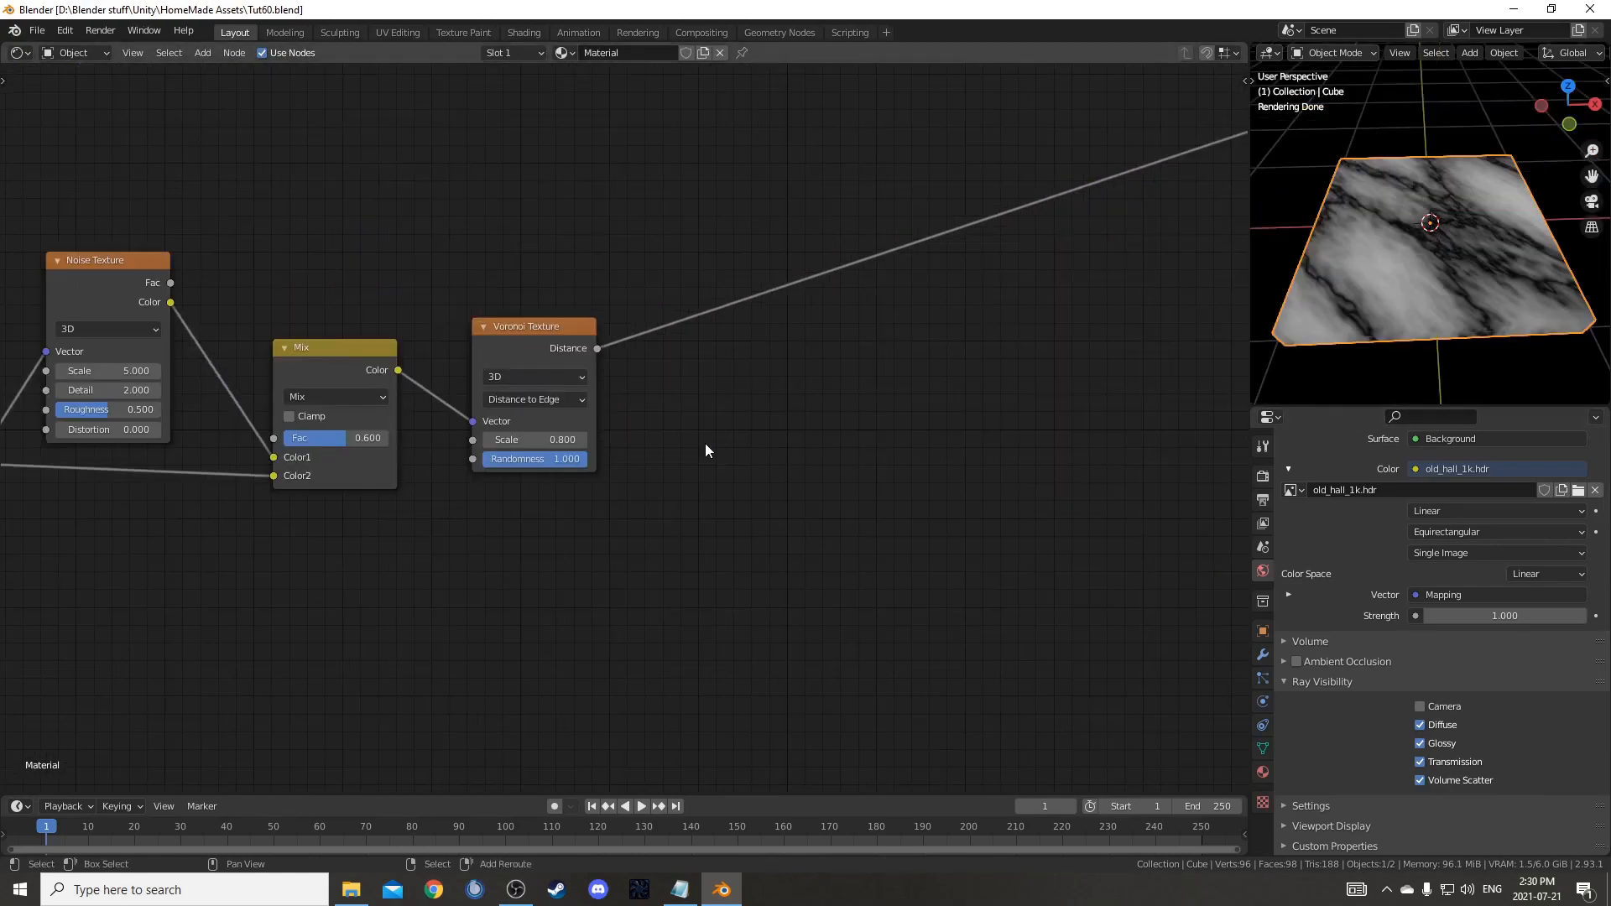
pyautogui.hotkey('shift', 'a')
pyautogui.write('color ramp')
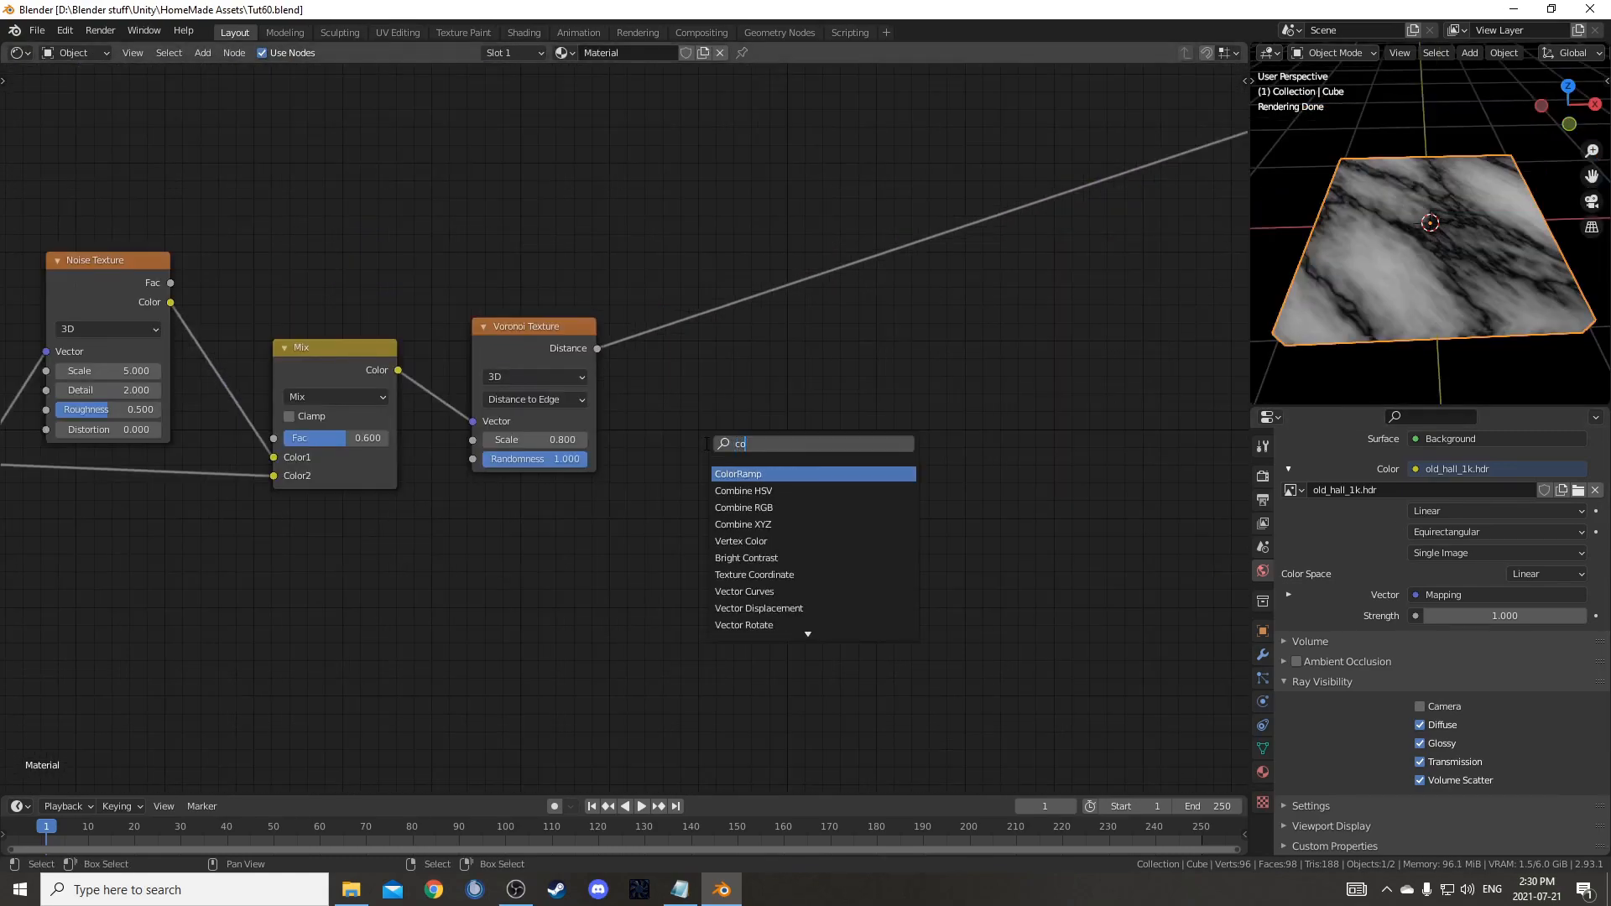
pyautogui.press('Return')
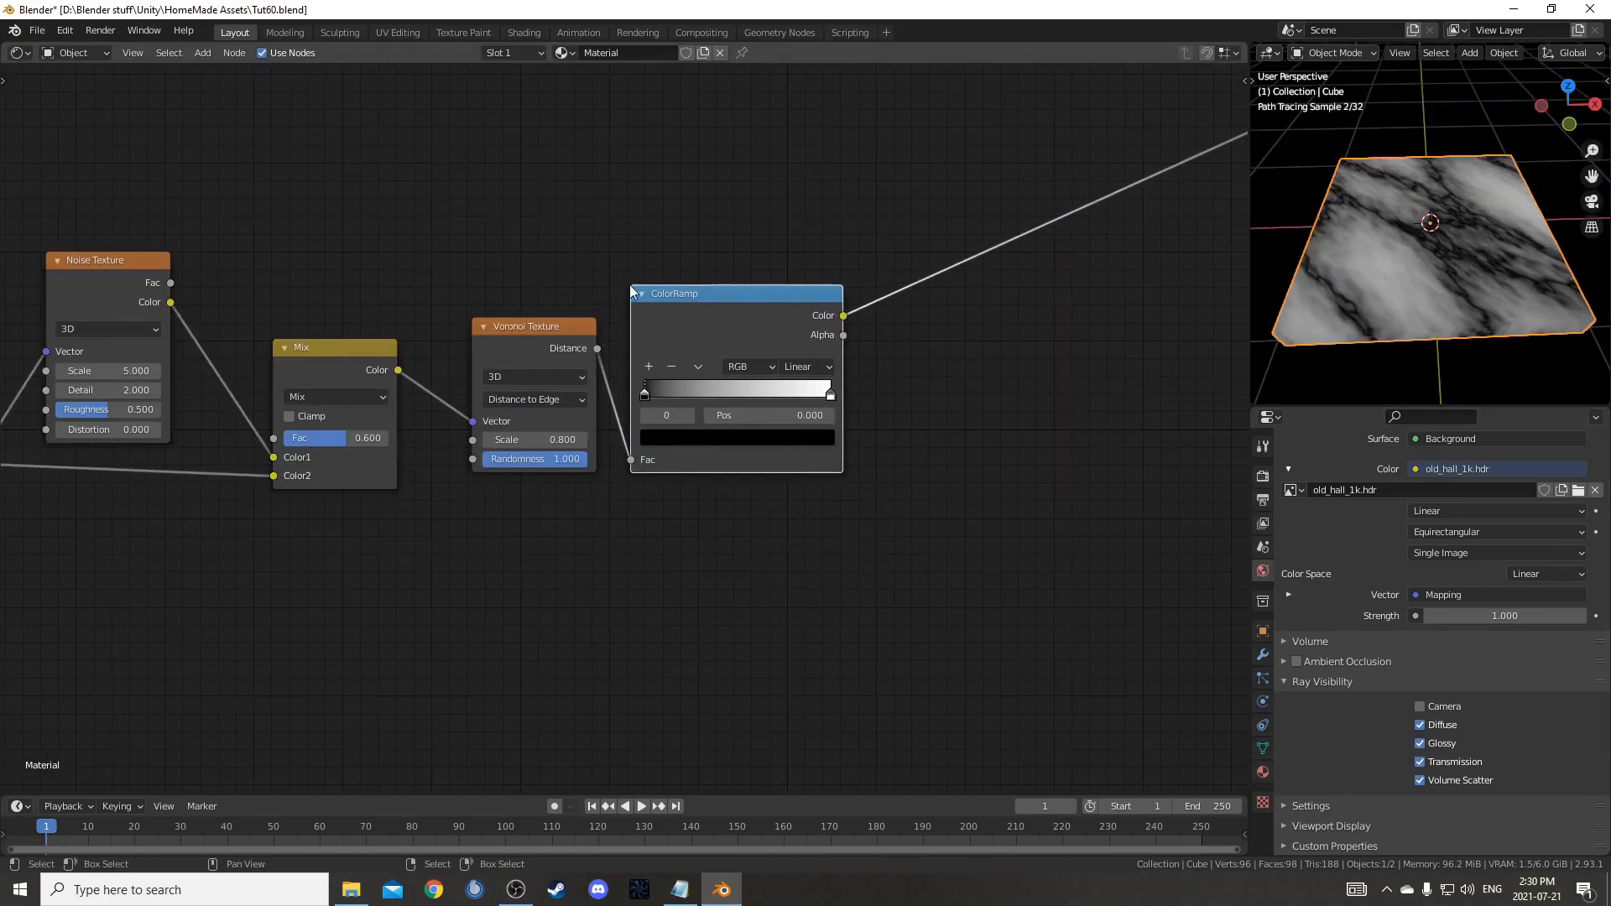
pyautogui.click(727, 445)
# - Set the Voronoi ColorRamp's black stop to position 0.006 and its white stop to position 0.030
pyautogui.scroll(1, 725, 481)
pyautogui.scroll(1, 726, 482)
pyautogui.click(696, 419)
pyautogui.click(848, 449)
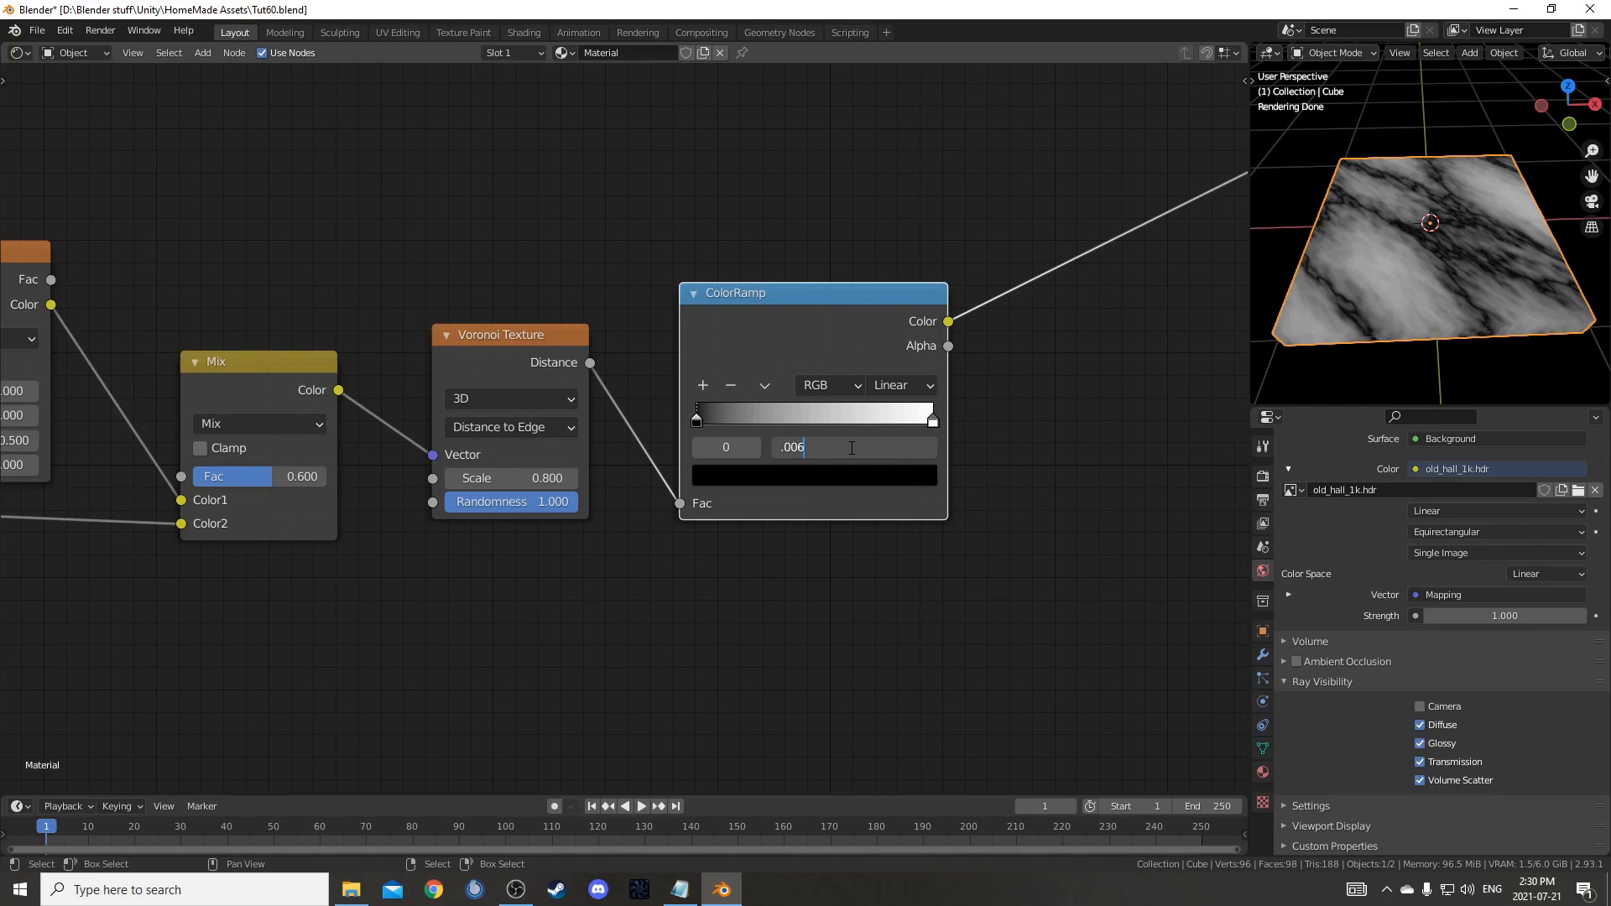
pyautogui.press('Return')
pyautogui.click(931, 418)
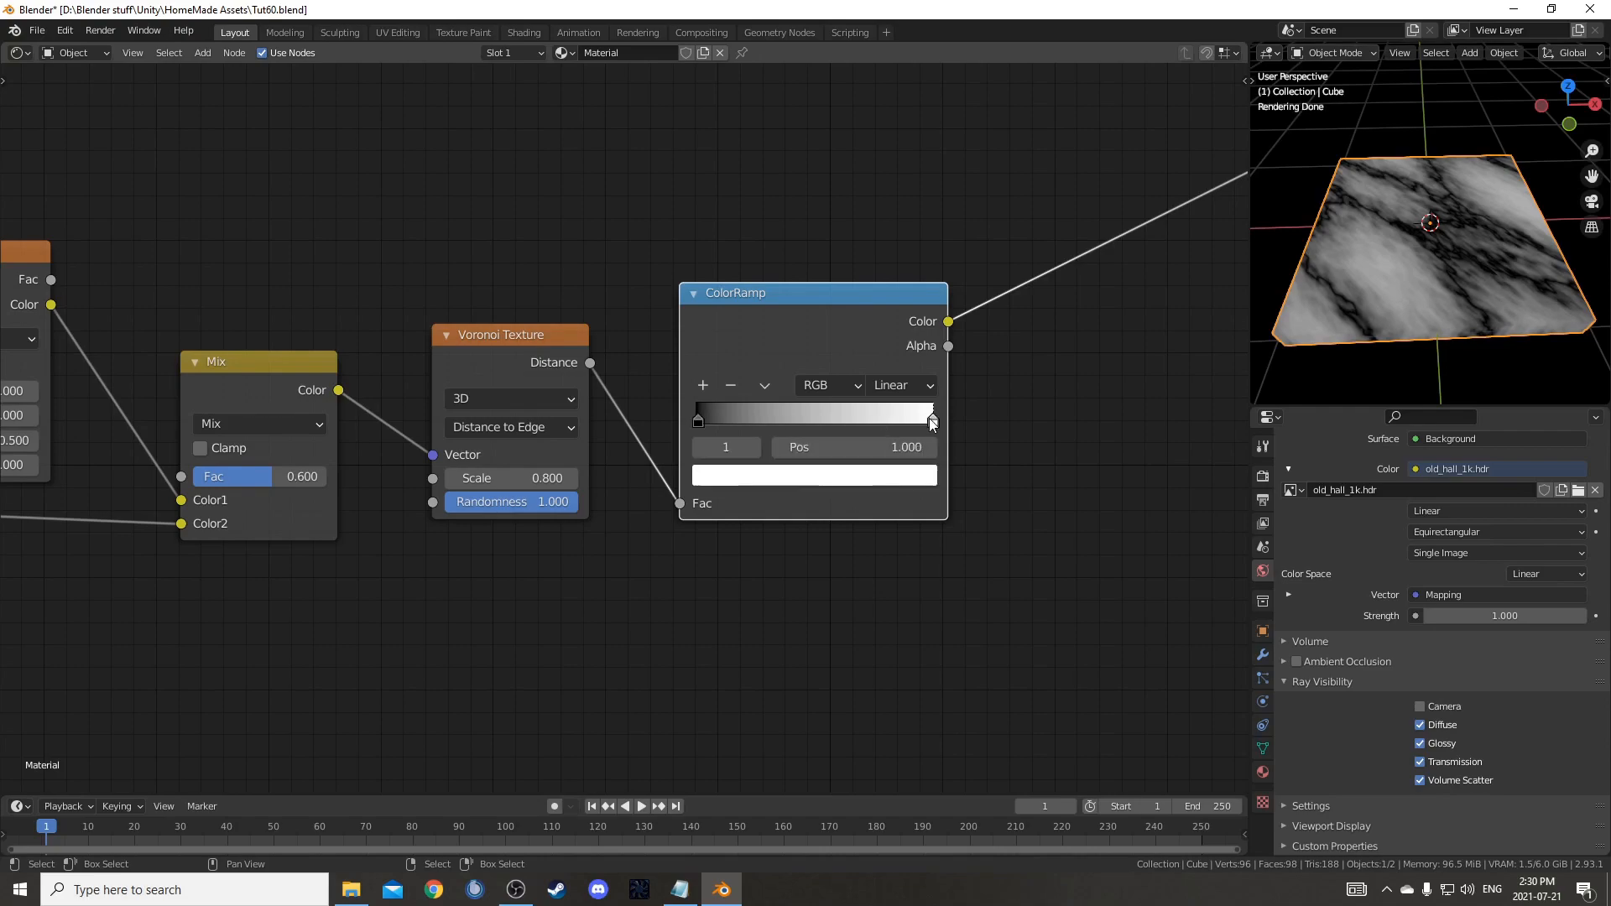
pyautogui.click(867, 455)
pyautogui.press('Return')
pyautogui.moveTo(1376, 277)
pyautogui.mouseDown(button='middle')
pyautogui.moveTo(1479, 306)
pyautogui.moveTo(1461, 295)
pyautogui.mouseUp(button='middle')
pyautogui.scroll(3, 1468, 285)
# - Duplicate the distortion Noise Texture below the Mapping node and feed its Vector from the Texture Coordinate's Object output
pyautogui.moveTo(744, 147)
pyautogui.mouseDown()
pyautogui.moveTo(735, 168)
pyautogui.moveTo(738, 119)
pyautogui.mouseUp()
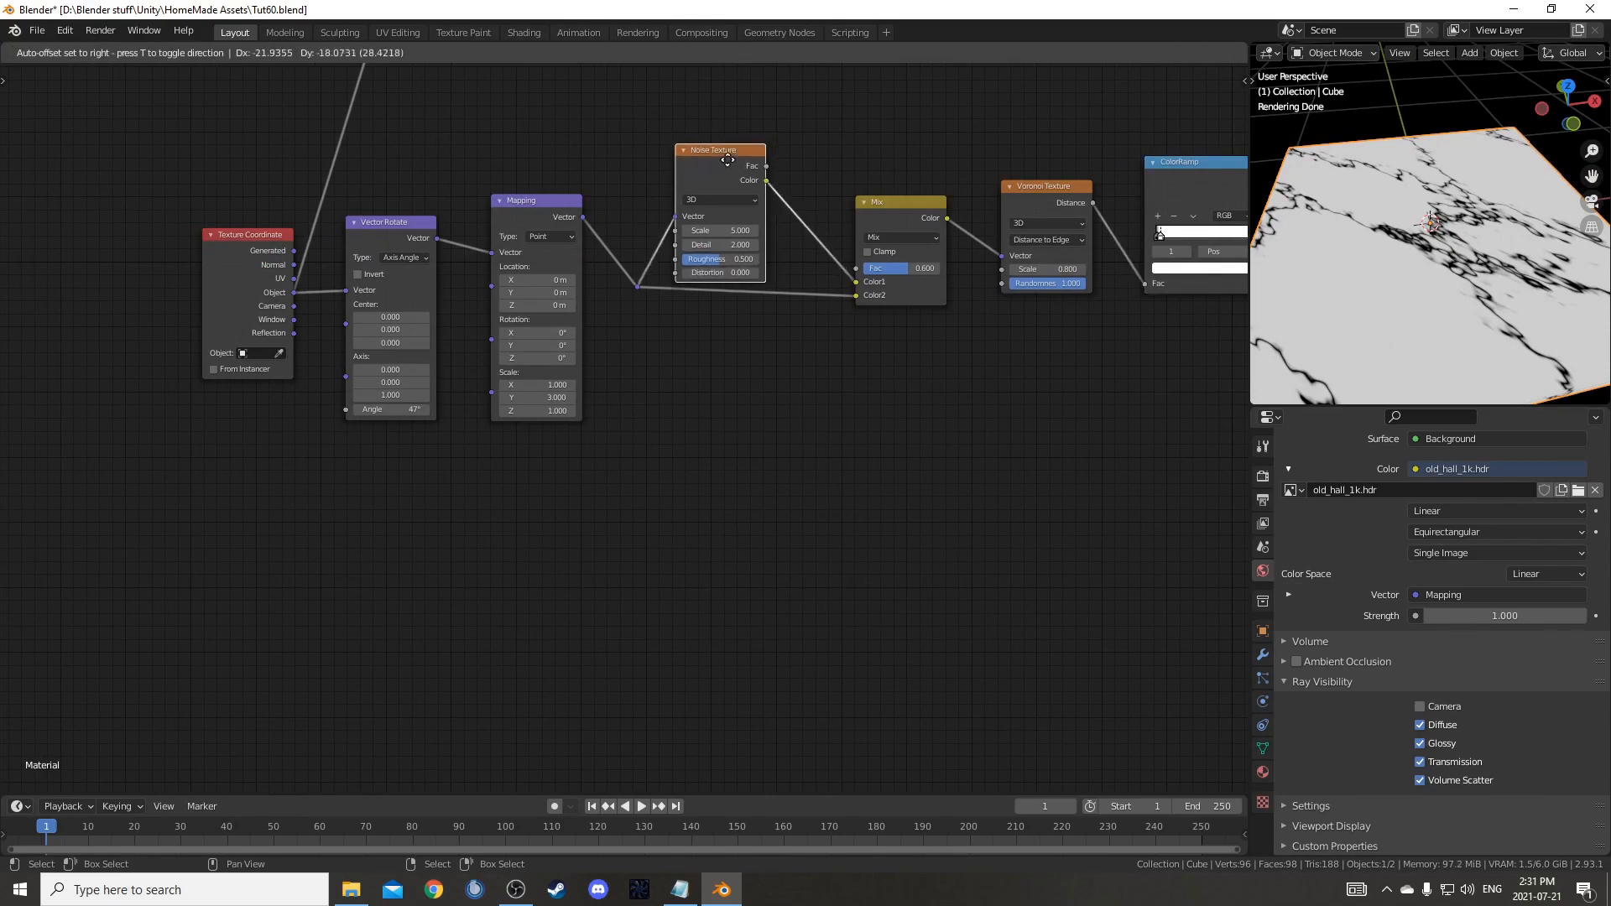
pyautogui.hotkey('shift', 'd')
pyautogui.click(518, 520)
pyautogui.moveTo(578, 428); pyautogui.dragTo(686, 325, button='middle')
pyautogui.moveTo(369, 174); pyautogui.dragTo(573, 464)
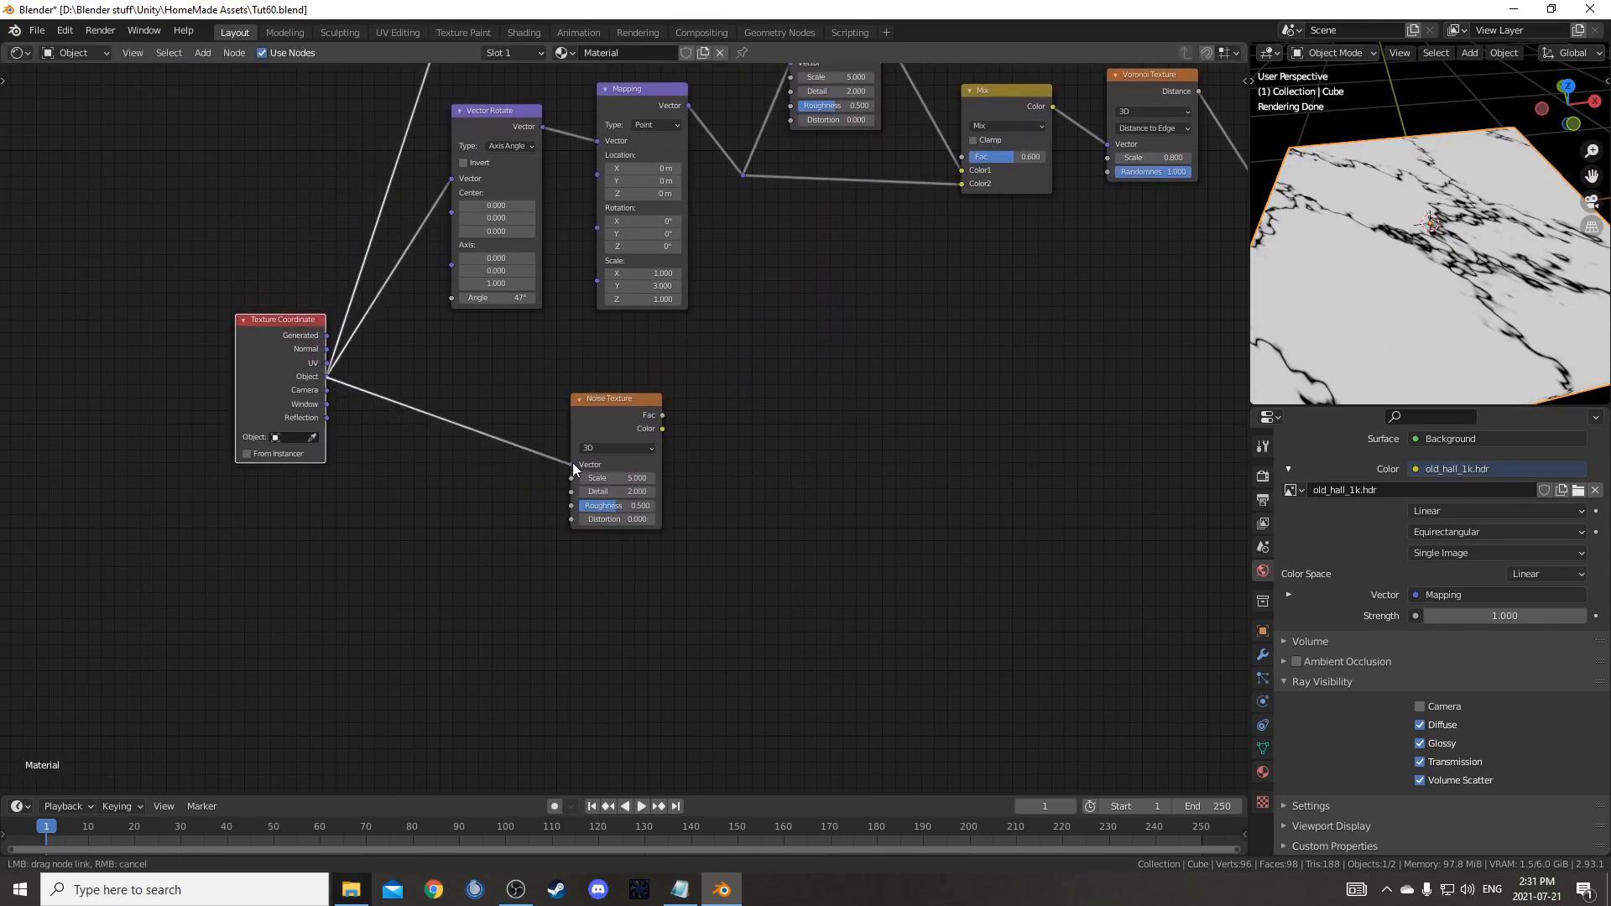
# - Add a second ColorRamp beside the duplicated Noise Texture and connect the noise's Fac output to it
pyautogui.moveTo(857, 462); pyautogui.dragTo(745, 512, button='middle')
pyautogui.scroll(-2, 896, 410)
pyautogui.moveTo(896, 411); pyautogui.dragTo(631, 348, button='middle')
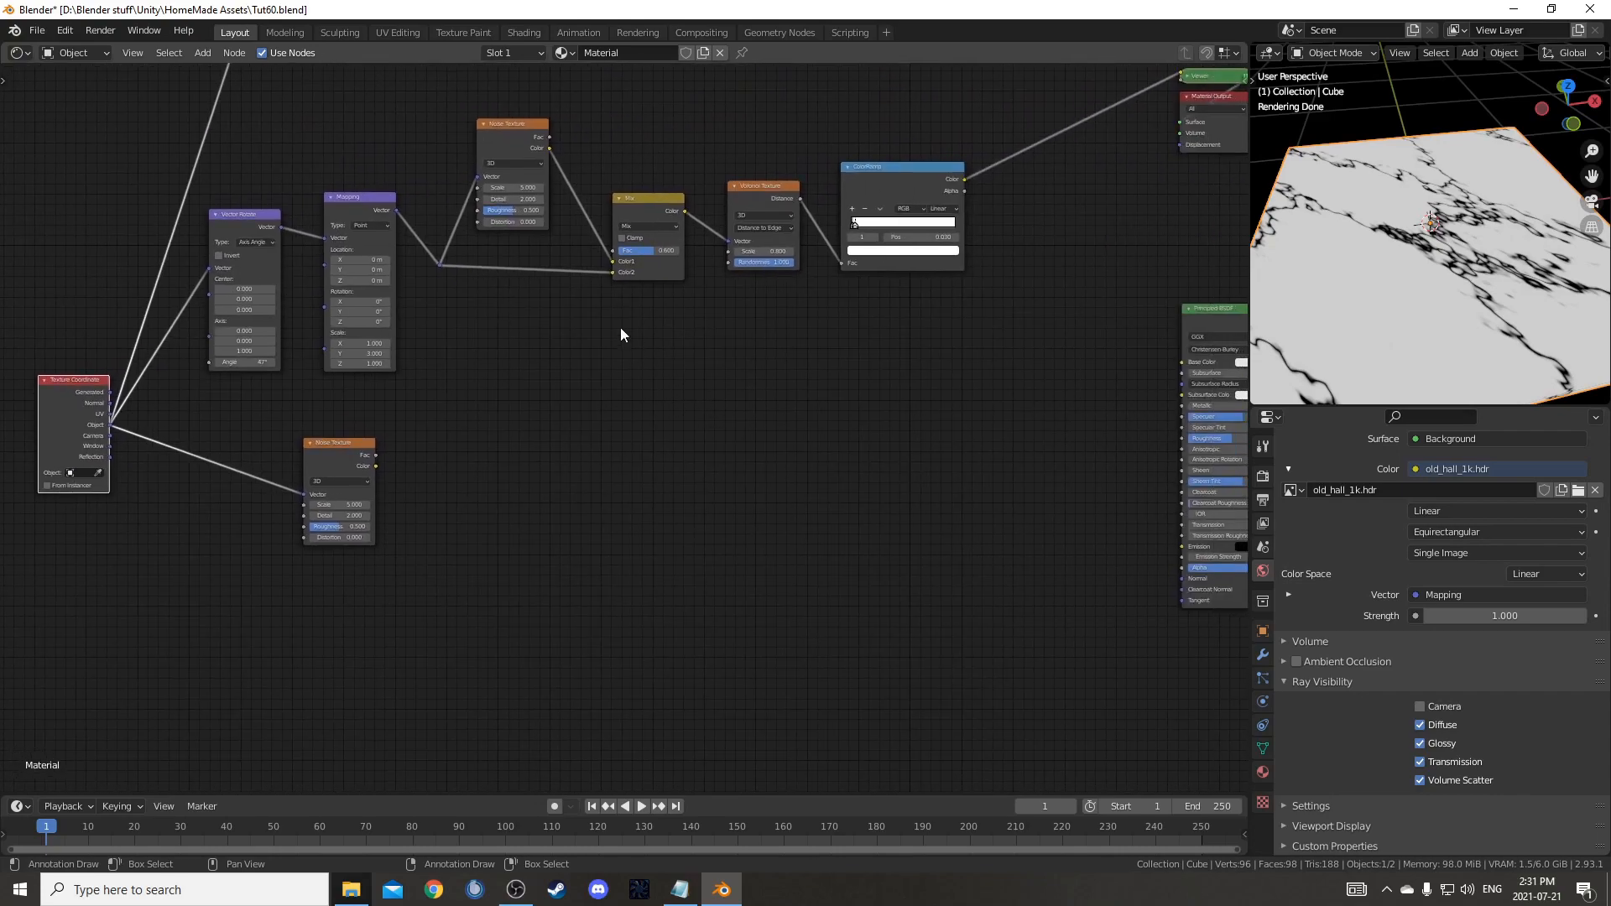
pyautogui.hotkey('shift', 'a')
pyautogui.write('co')
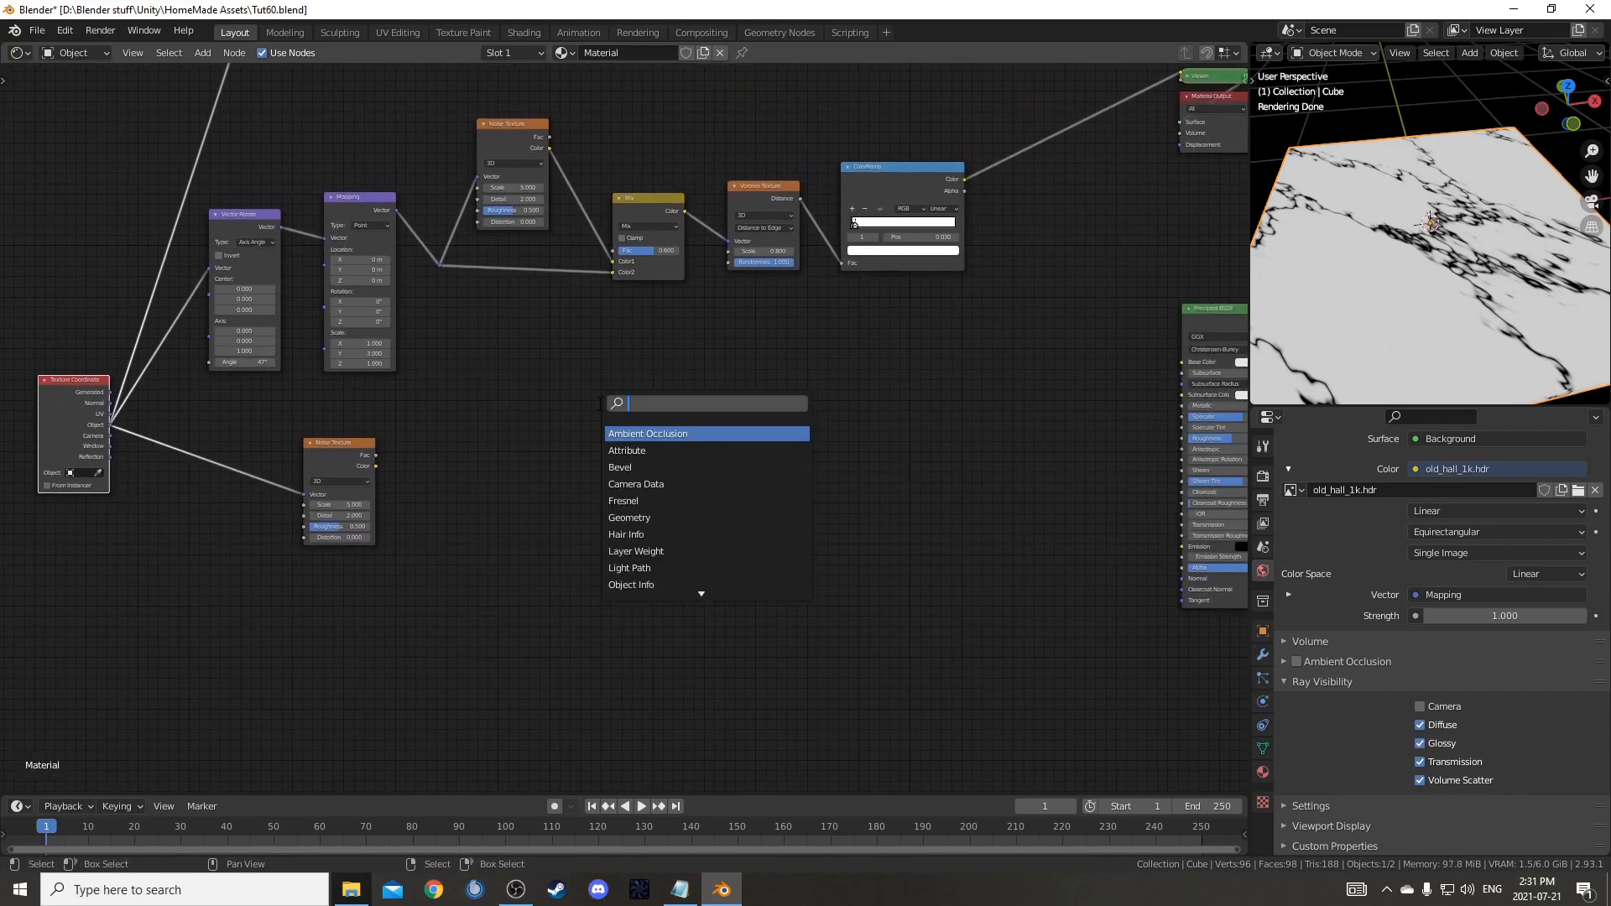
pyautogui.write('lorr')
pyautogui.press('Return')
pyautogui.click(457, 412)
pyautogui.scroll(3, 504, 503)
pyautogui.moveTo(380, 520); pyautogui.dragTo(524, 609)
pyautogui.moveTo(811, 553); pyautogui.dragTo(785, 490, button='middle')
pyautogui.moveTo(579, 396); pyautogui.dragTo(552, 352)
pyautogui.moveTo(473, 490); pyautogui.dragTo(473, 416, button='middle')
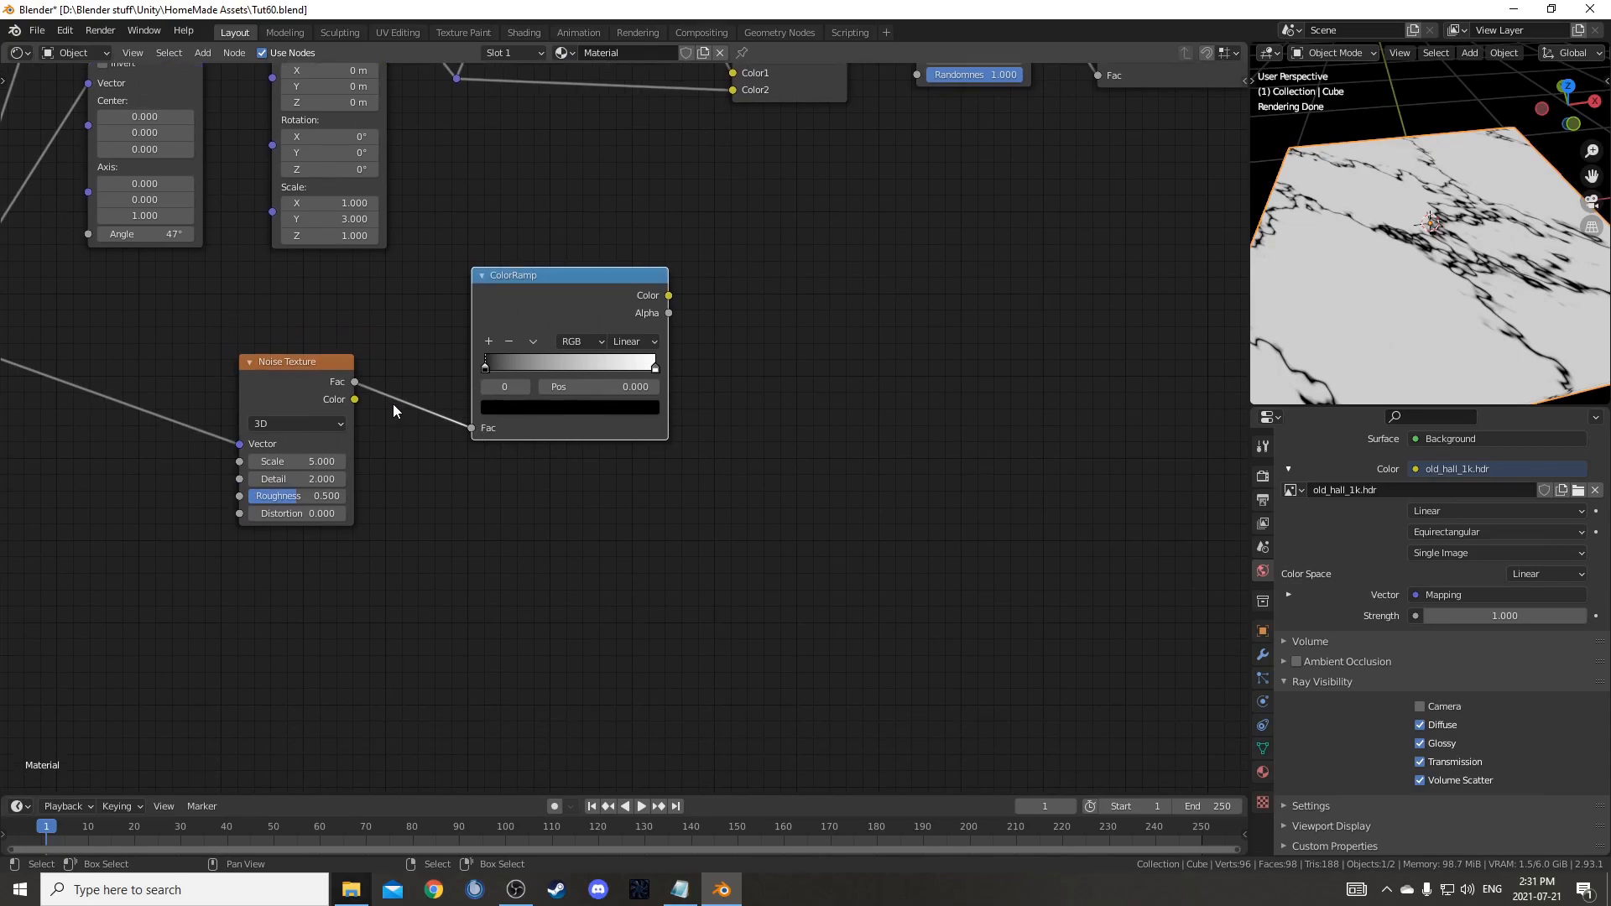
# - Preview the lower noise ColorRamp on the slab
pyautogui.moveTo(703, 371); pyautogui.dragTo(611, 418, button='middle')
pyautogui.keyDown('ctrl'); pyautogui.keyDown('shift'); pyautogui.click(496, 361); pyautogui.keyUp('shift'); pyautogui.keyUp('ctrl')
pyautogui.moveTo(963, 545); pyautogui.dragTo(748, 620, button='middle')
pyautogui.scroll(-3, 748, 619)
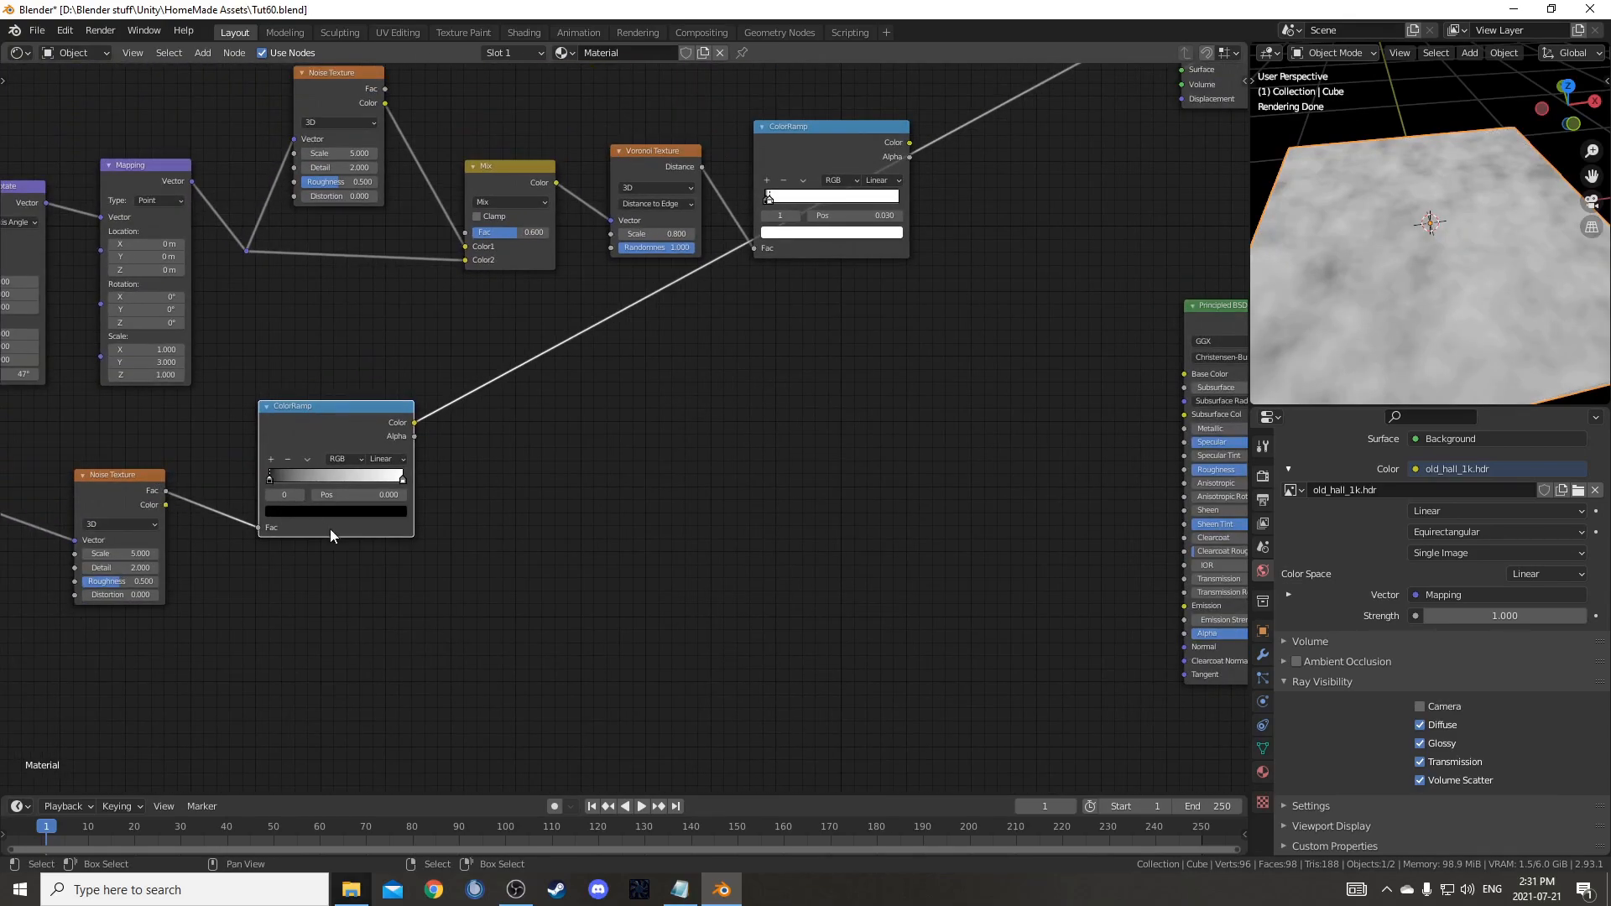
# - Set the lower noise ColorRamp's black stop to position 0.41 and its white stop to position 0.63
pyautogui.moveTo(558, 568); pyautogui.dragTo(727, 559, button='middle')
pyautogui.scroll(3, 647, 576)
pyautogui.scroll(3, 658, 560)
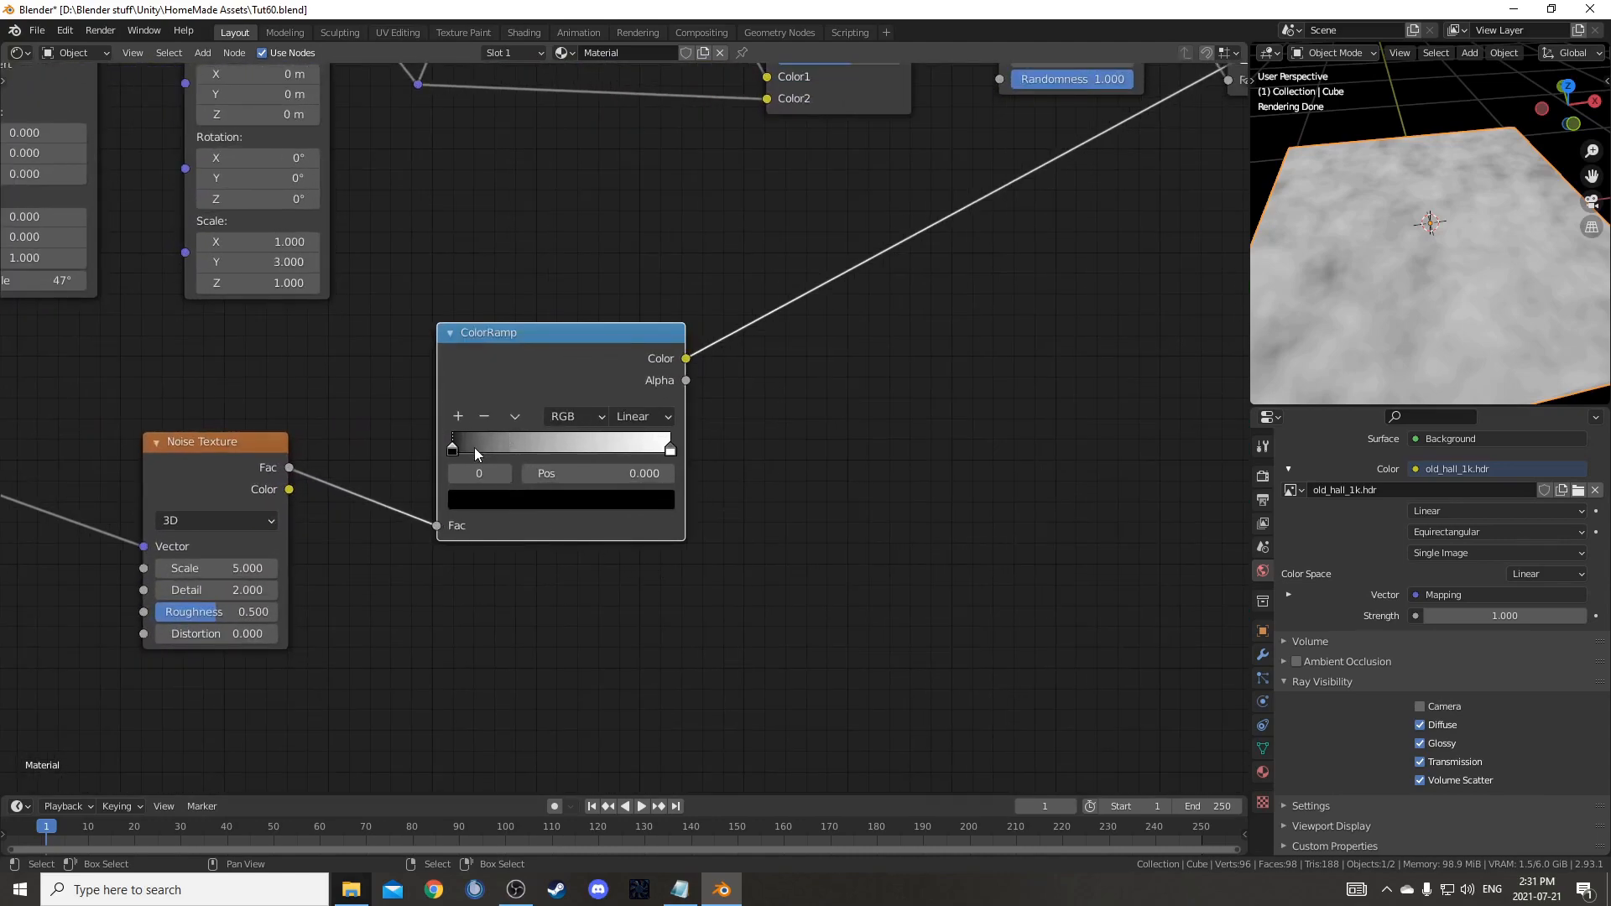
pyautogui.click(575, 475)
pyautogui.write('.41')
pyautogui.press('Return')
pyautogui.click(670, 448)
pyautogui.click(640, 472)
pyautogui.write('.63')
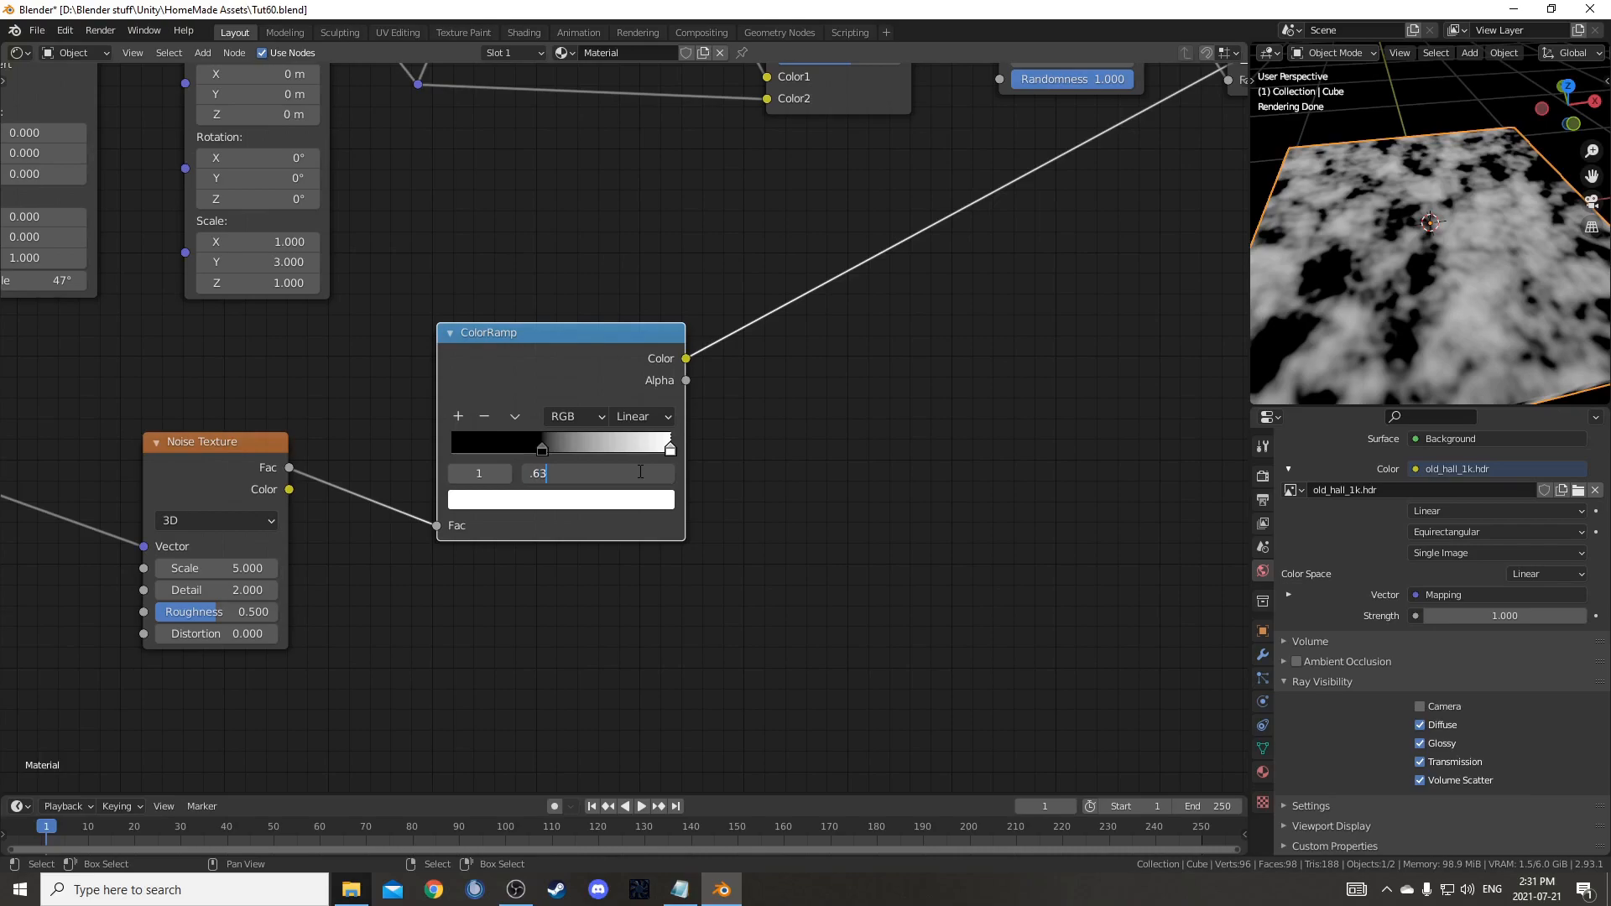
pyautogui.press('Return')
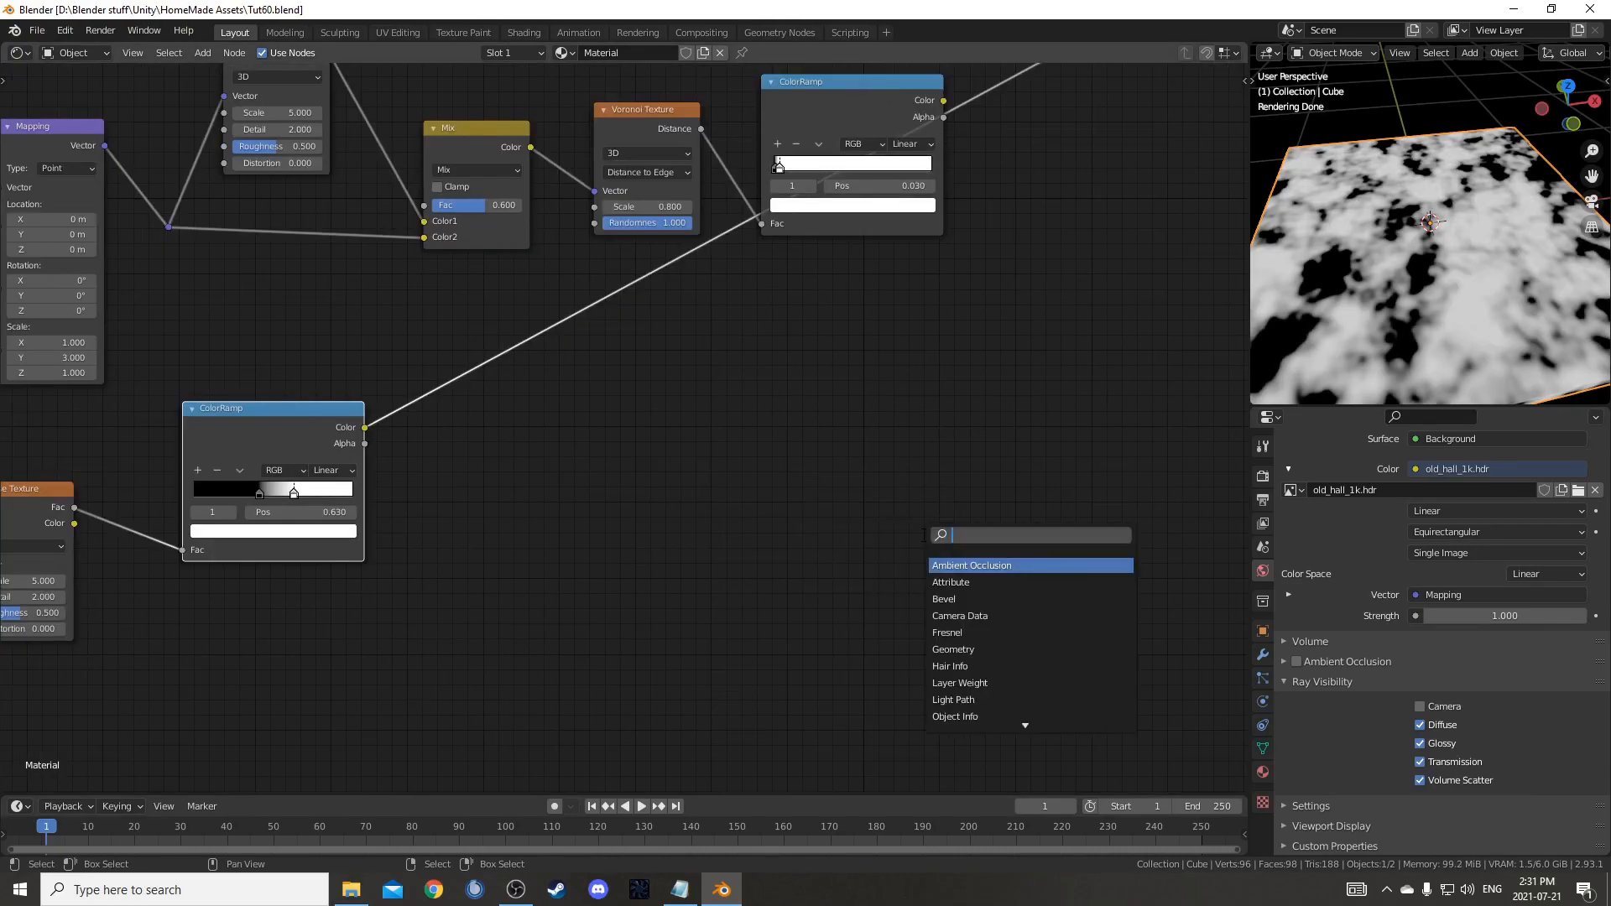
# - Add a Mix node after the lower noise ColorRamp and connect the ramp's Color output to its Fac
pyautogui.write('mix')
pyautogui.press('Return')
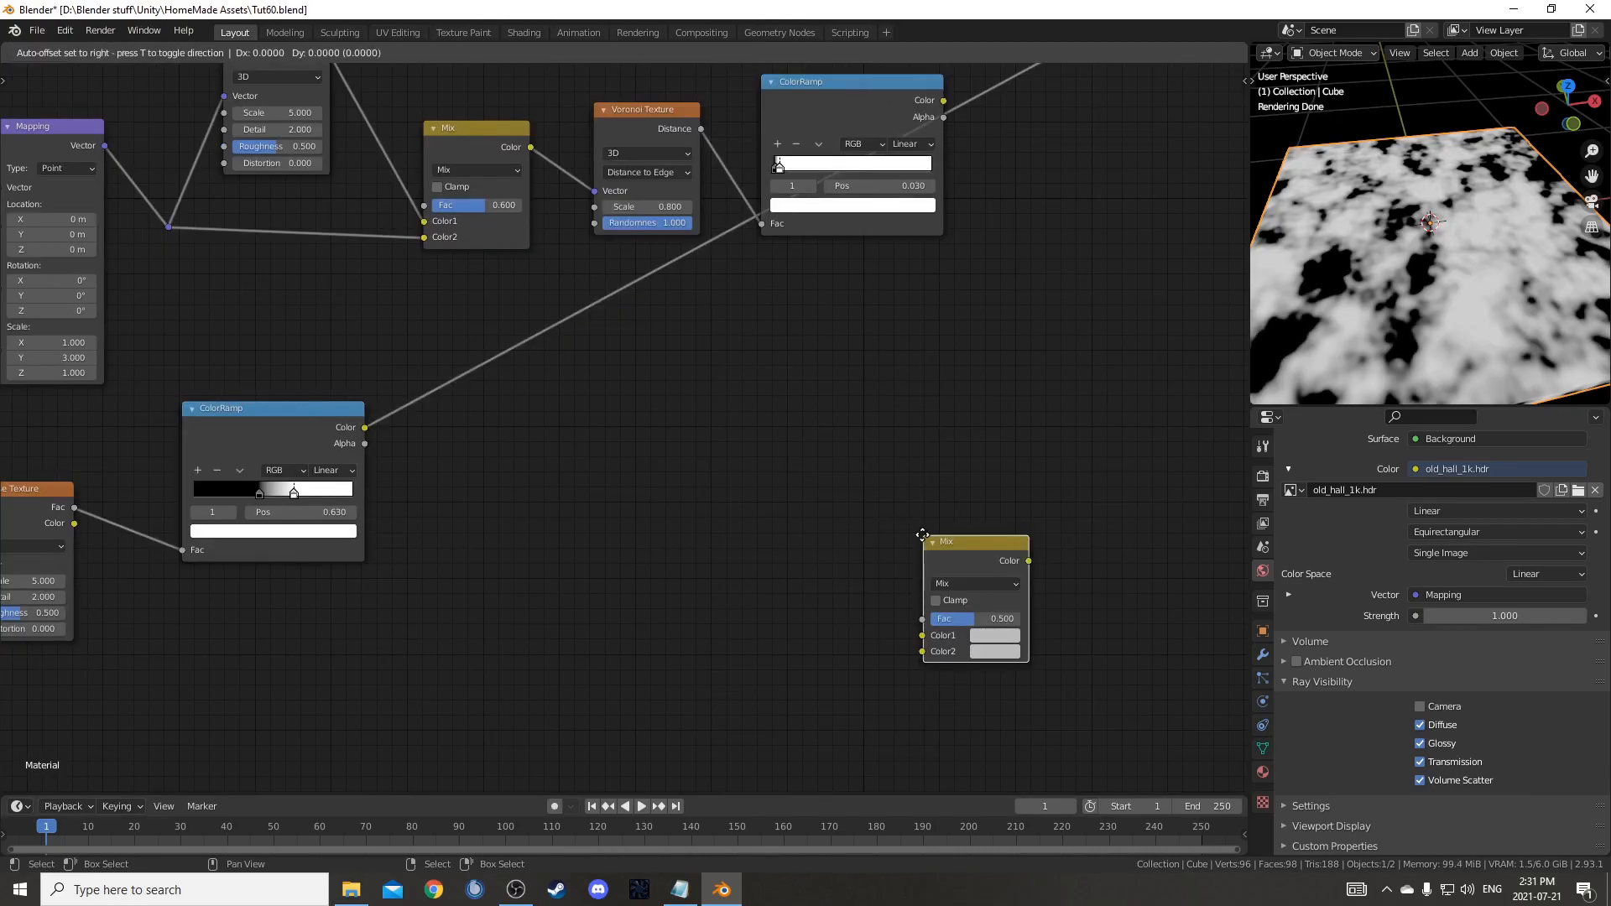
pyautogui.click(607, 274)
pyautogui.moveTo(622, 336); pyautogui.dragTo(582, 510, button='middle')
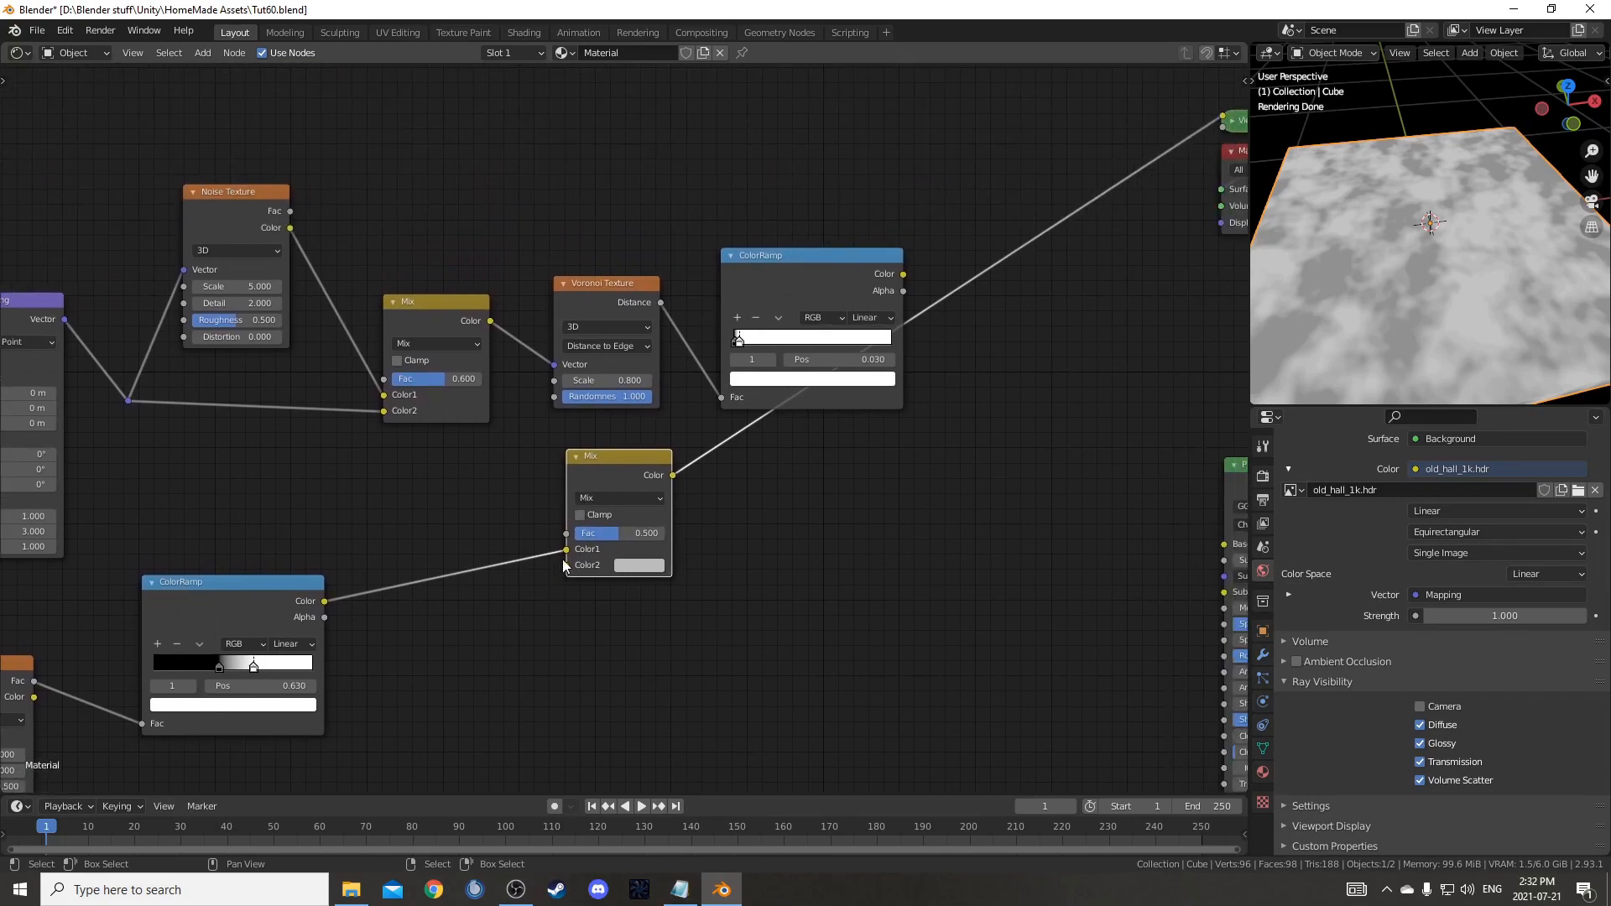
pyautogui.moveTo(566, 550); pyautogui.dragTo(570, 532)
# - Place the new Mix node after the Voronoi ColorRamp and connect that ramp's Color output to Color1
pyautogui.moveTo(613, 456); pyautogui.dragTo(1032, 389)
pyautogui.click(1024, 348)
pyautogui.moveTo(959, 391); pyautogui.dragTo(797, 404, button='middle')
pyautogui.moveTo(740, 288); pyautogui.dragTo(814, 456)
# - Set the new Mix node's Color2 to pure white with a Value of 1
pyautogui.moveTo(744, 473); pyautogui.dragTo(566, 418, button='middle')
pyautogui.scroll(2, 669, 451)
pyautogui.click(729, 415)
pyautogui.scroll(6, 777, 255)
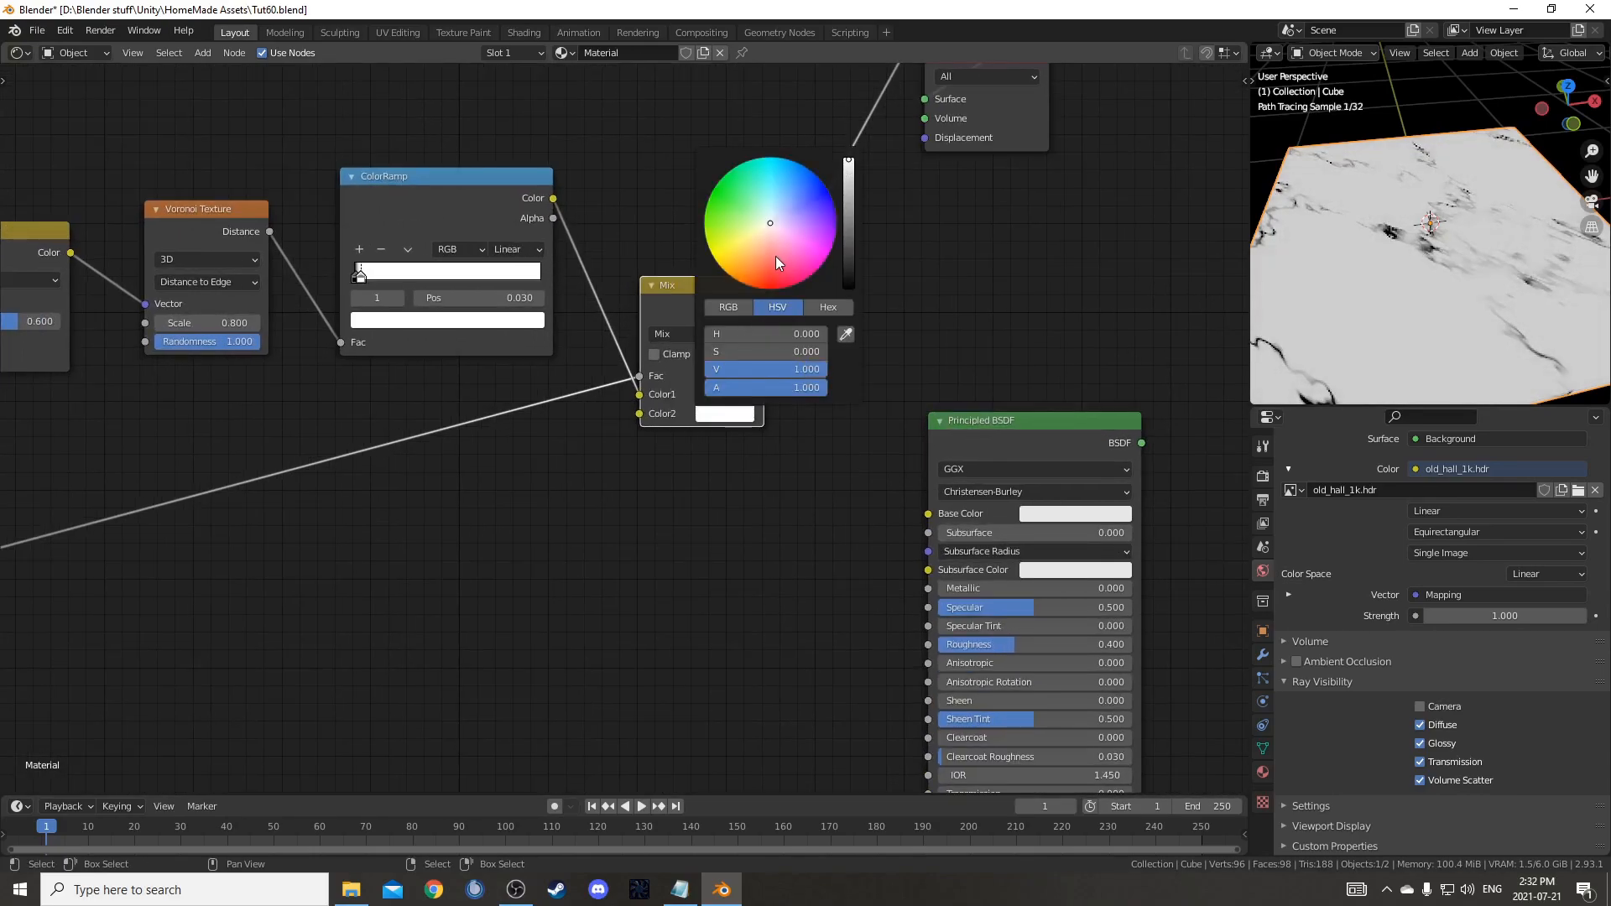
# - Shift the lower noise ColorRamp farther away from its Noise Texture
pyautogui.moveTo(577, 504); pyautogui.dragTo(632, 455, button='middle')
pyautogui.scroll(-4, 631, 454)
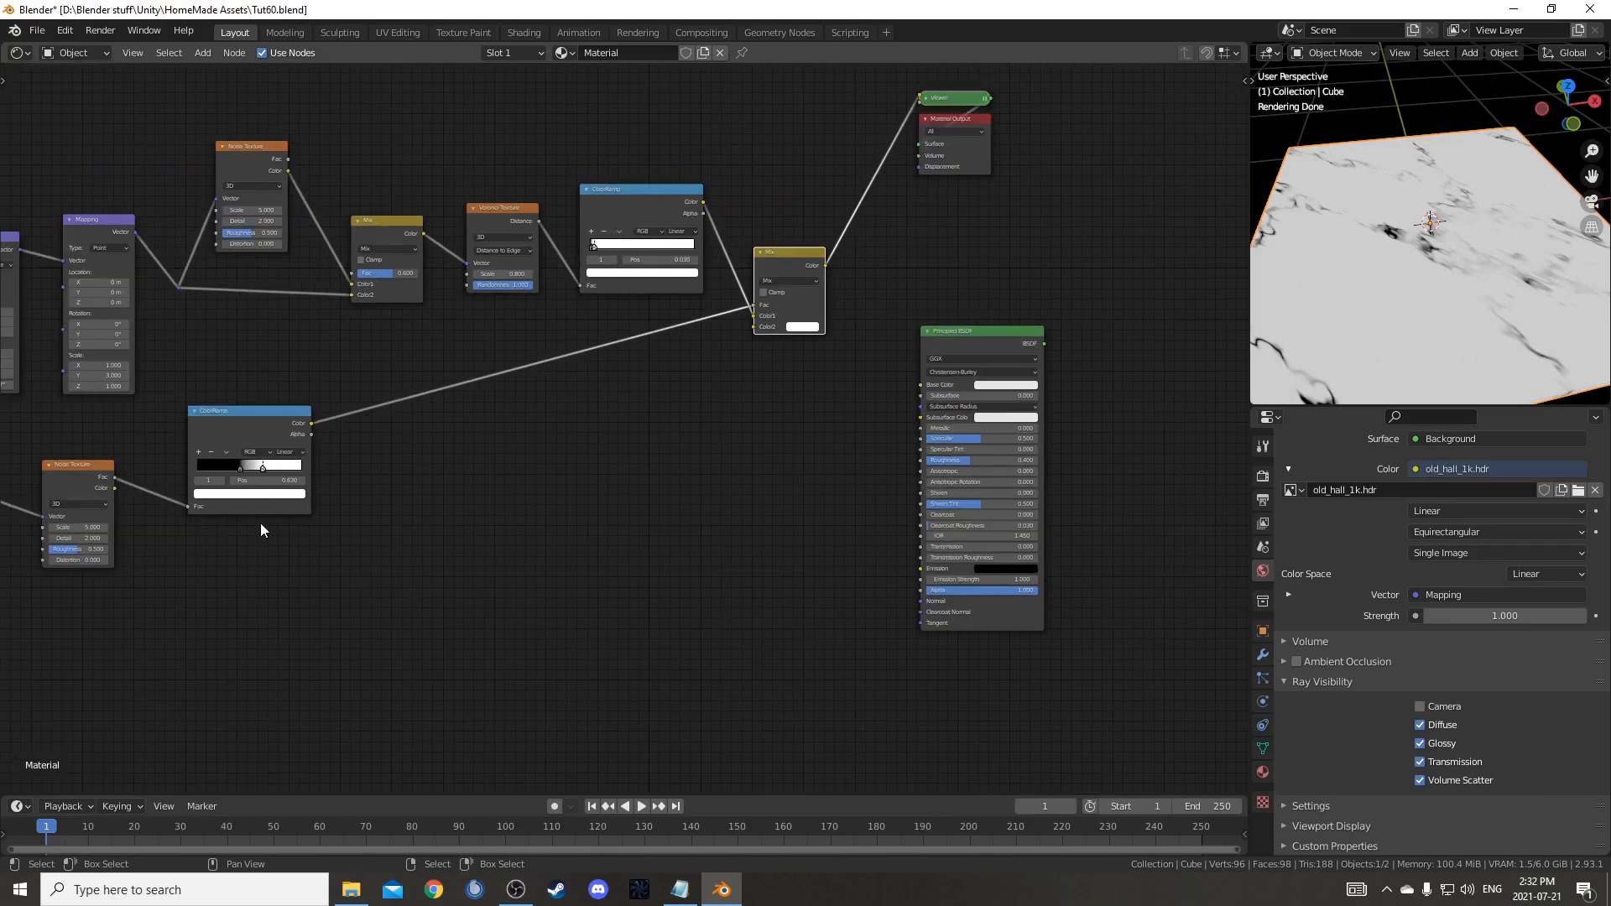
pyautogui.moveTo(240, 416); pyautogui.dragTo(279, 414)
pyautogui.moveTo(189, 516); pyautogui.dragTo(327, 454, button='middle')
pyautogui.moveTo(525, 423); pyautogui.dragTo(416, 433, button='middle')
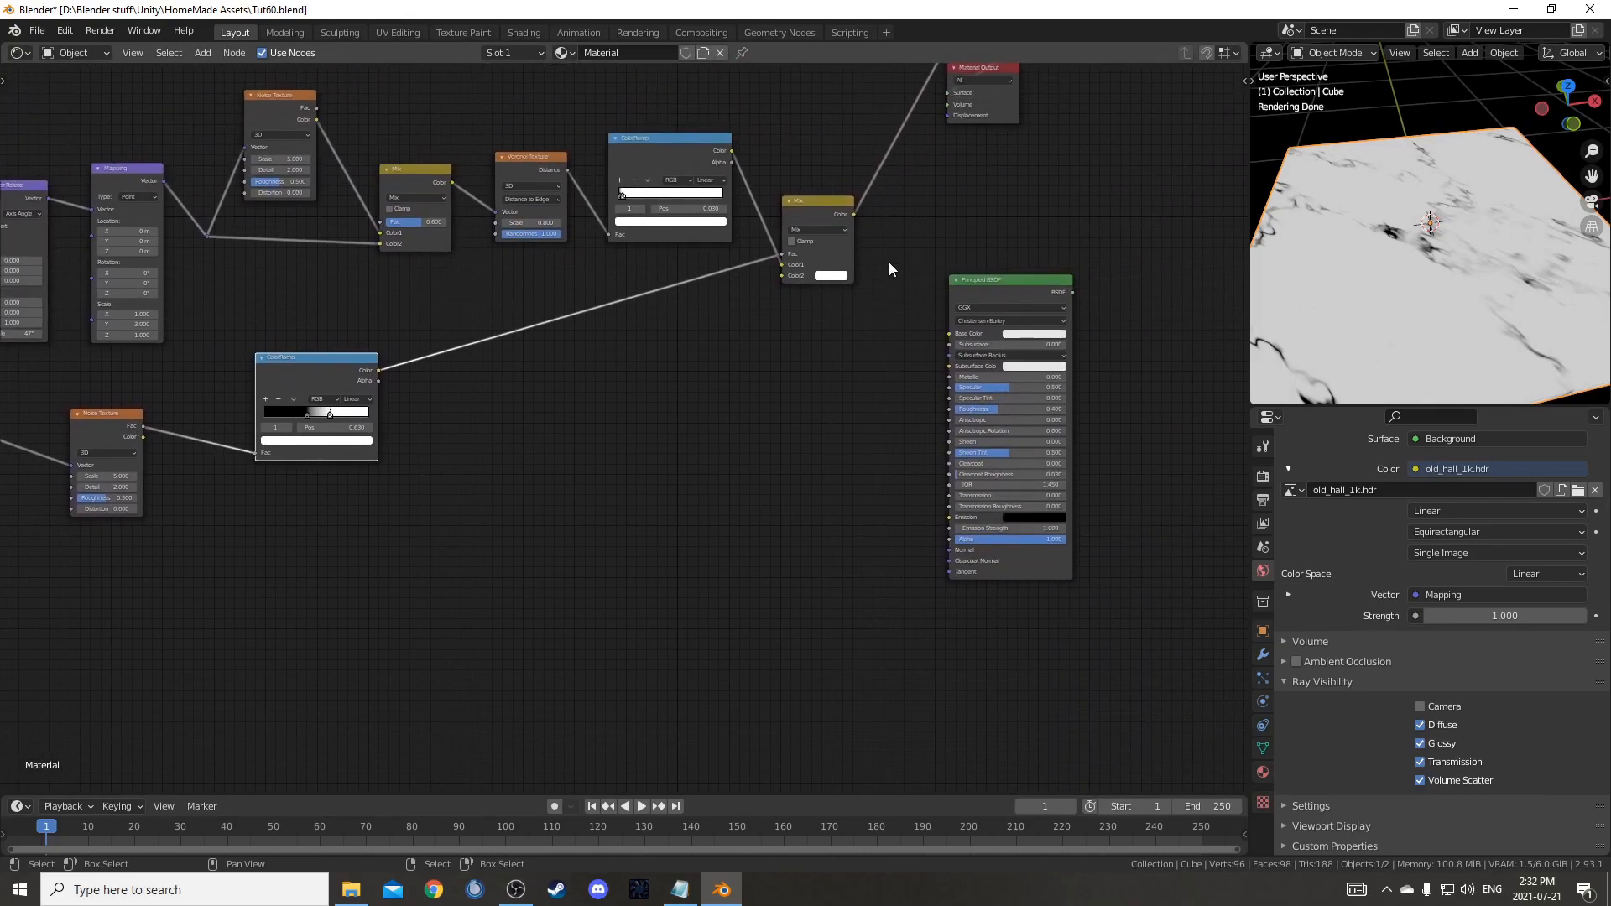
# - Preview the Voronoi ColorRamp, the noise mask ColorRamp and the final Mix node in turn, and inspect the slab
pyautogui.keyDown('ctrl'); pyautogui.keyDown('shift'); pyautogui.click(693, 142); pyautogui.keyUp('shift'); pyautogui.keyUp('ctrl')
pyautogui.moveTo(692, 286); pyautogui.dragTo(774, 251, button='middle')
pyautogui.keyDown('ctrl'); pyautogui.keyDown('shift'); pyautogui.click(398, 345); pyautogui.keyUp('shift'); pyautogui.keyUp('ctrl')
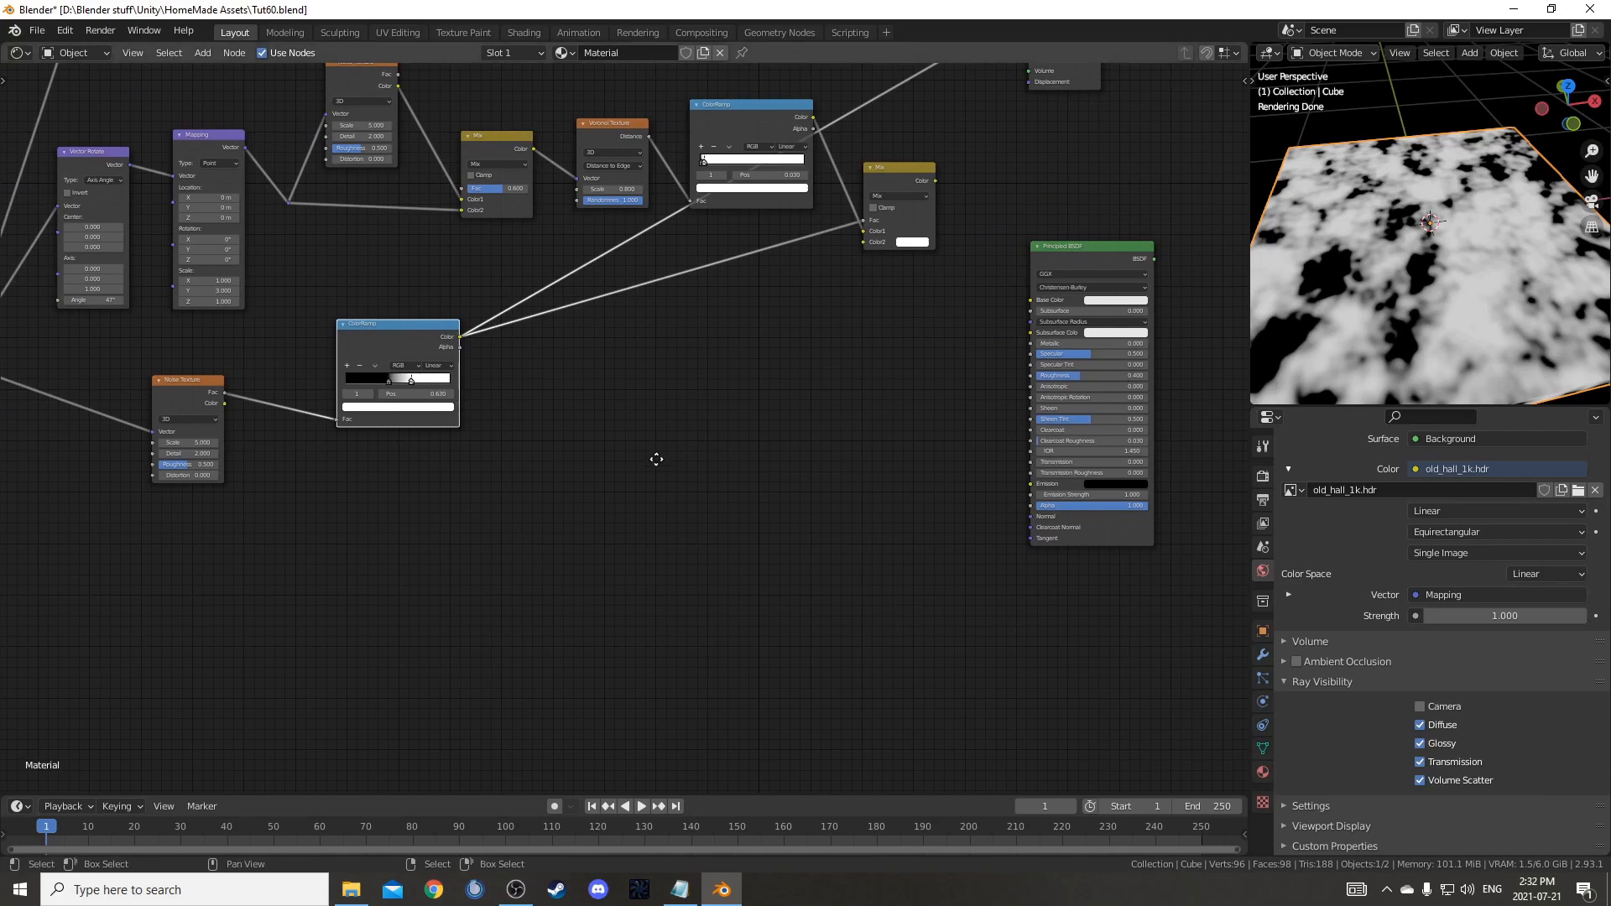
pyautogui.moveTo(415, 365); pyautogui.dragTo(412, 401, button='middle')
pyautogui.moveTo(928, 231); pyautogui.dragTo(798, 291, button='middle')
pyautogui.keyDown('ctrl'); pyautogui.keyDown('shift'); pyautogui.click(778, 270); pyautogui.keyUp('shift'); pyautogui.keyUp('ctrl')
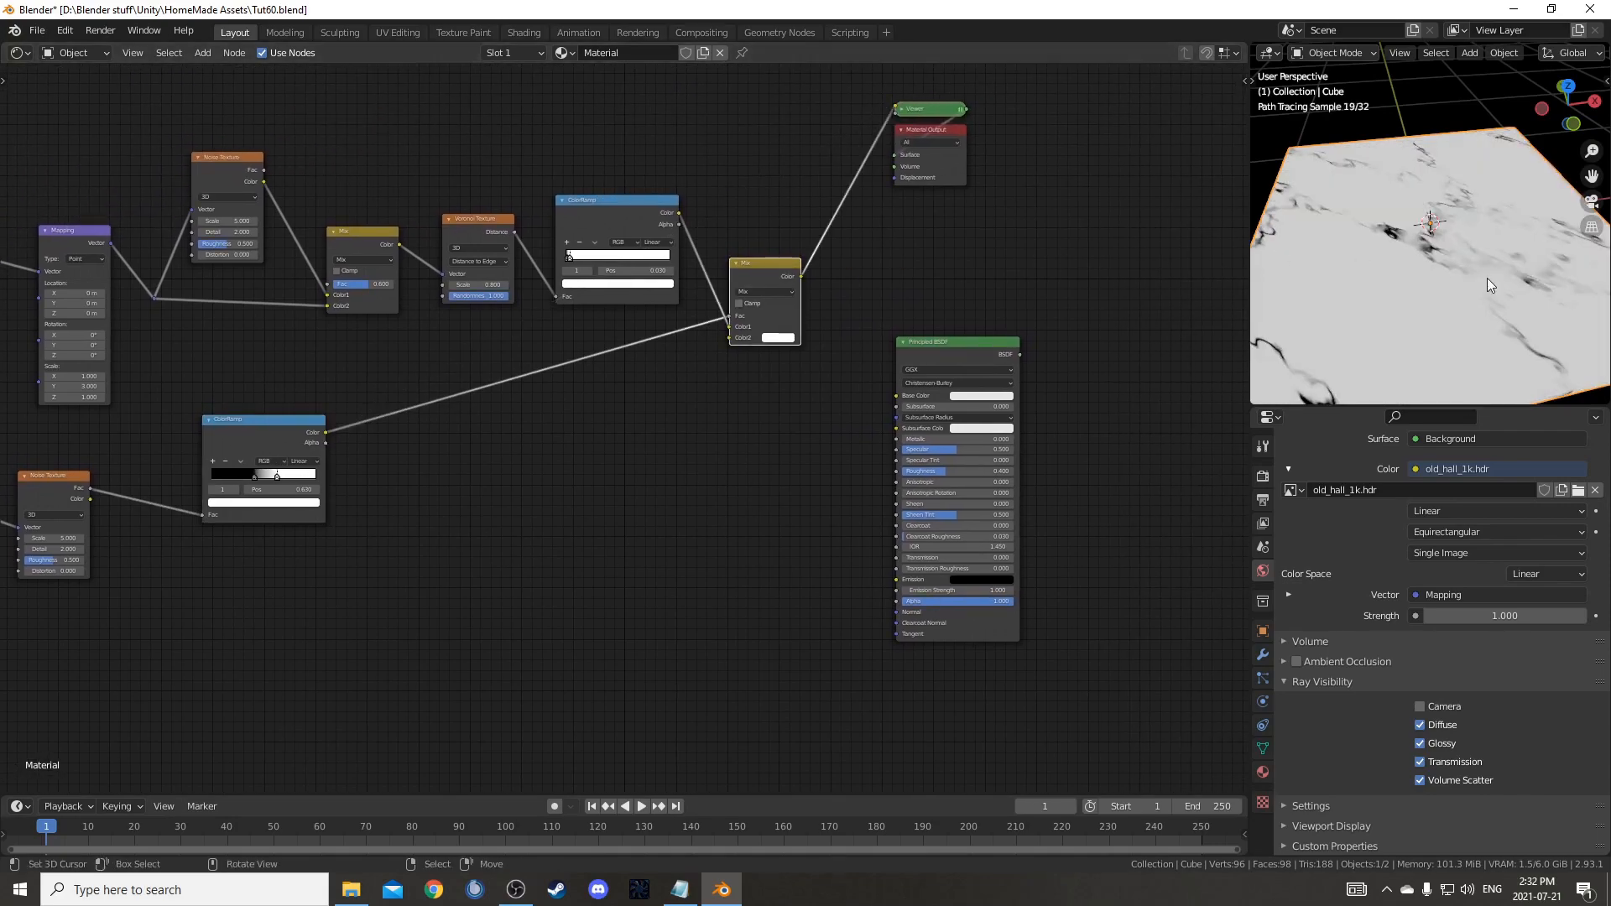
pyautogui.moveTo(1497, 285); pyautogui.dragTo(1599, 375, button='middle')
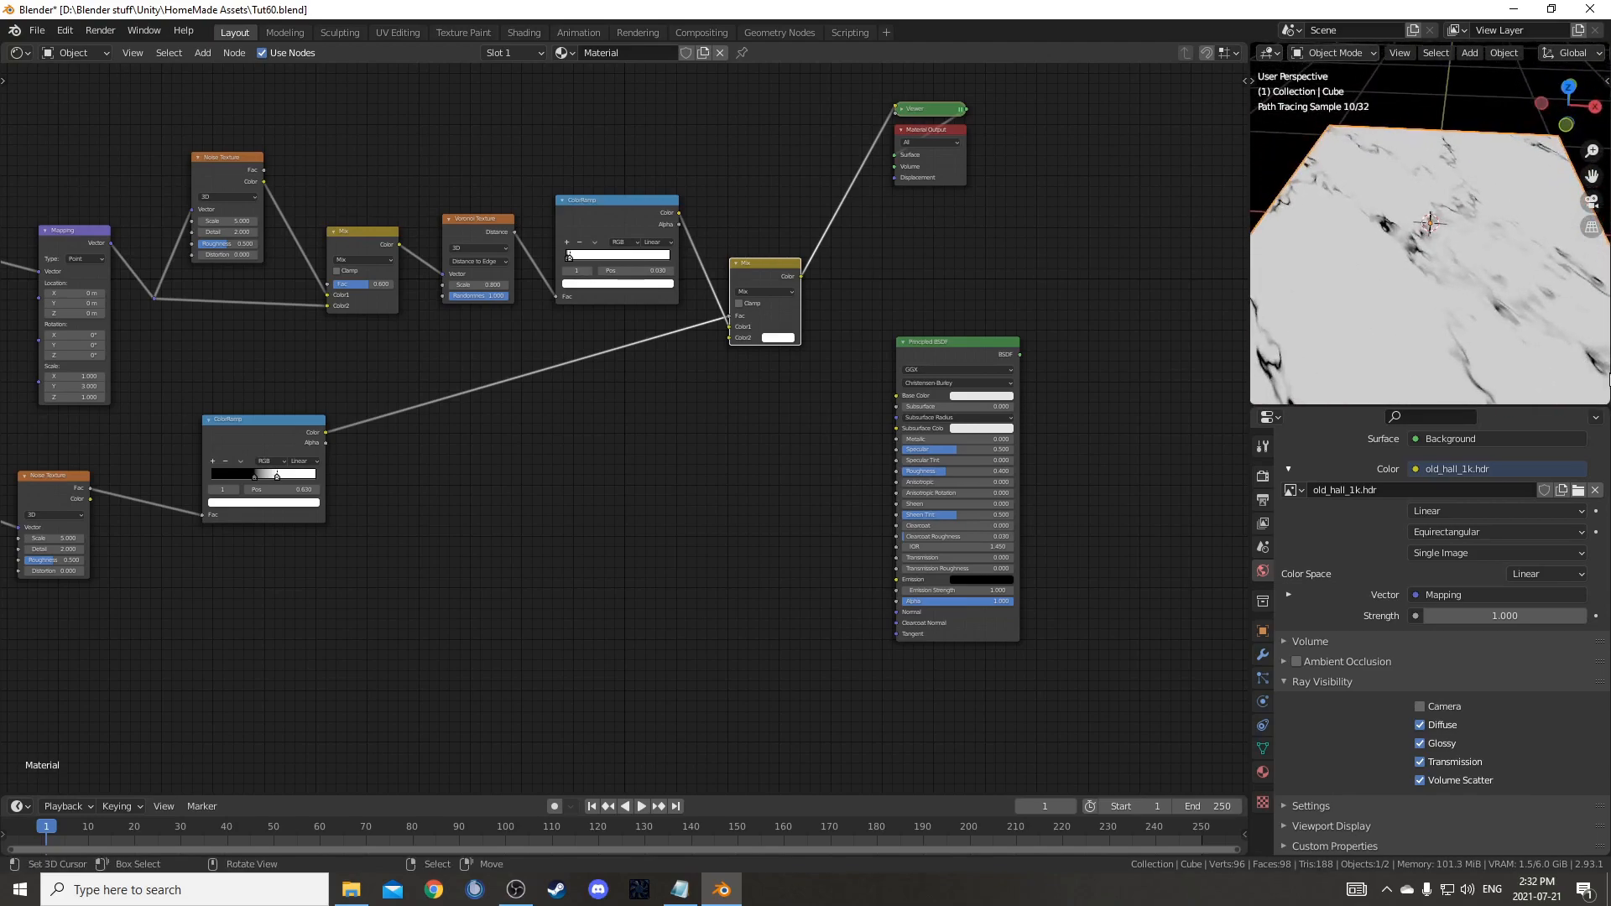
# - Nudge the lower mask Noise Texture slightly upward beneath the Mapping node
pyautogui.moveTo(57, 489); pyautogui.dragTo(536, 223, button='middle')
pyautogui.scroll(3, 535, 223)
pyautogui.moveTo(535, 223); pyautogui.dragTo(527, 209)
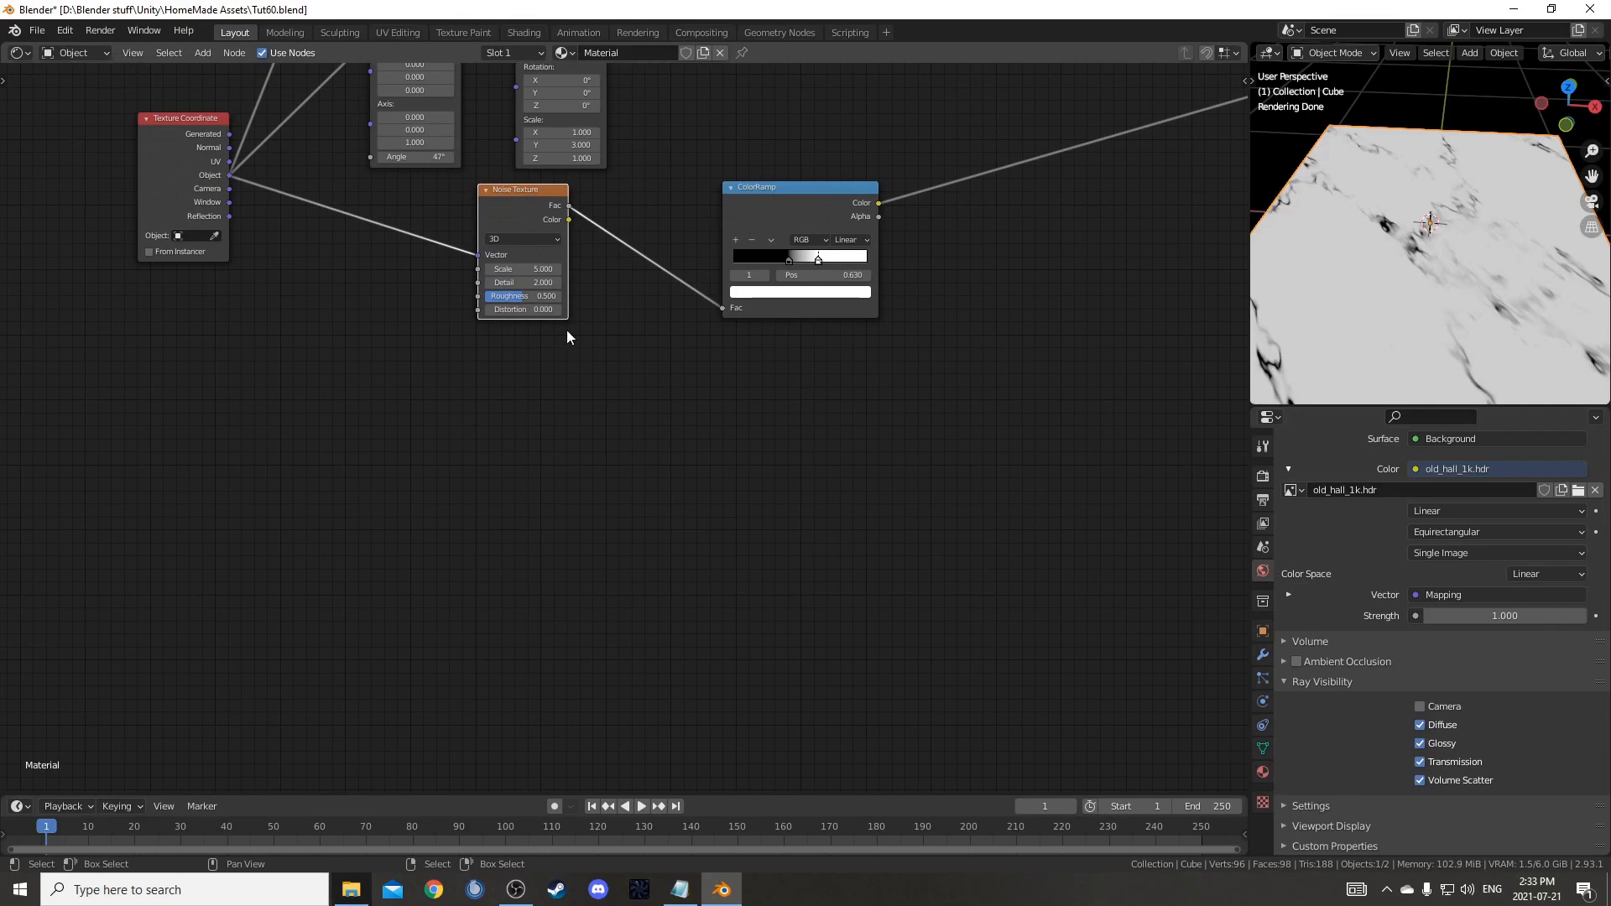
# - Duplicate the lower mask Noise Texture beneath the original, fed by the Object coordinates, and preview its output on the slab
pyautogui.moveTo(567, 335); pyautogui.dragTo(588, 307, button='middle')
pyautogui.hotkey('shift', 'd')
pyautogui.click(581, 511)
pyautogui.scroll(2, 527, 496)
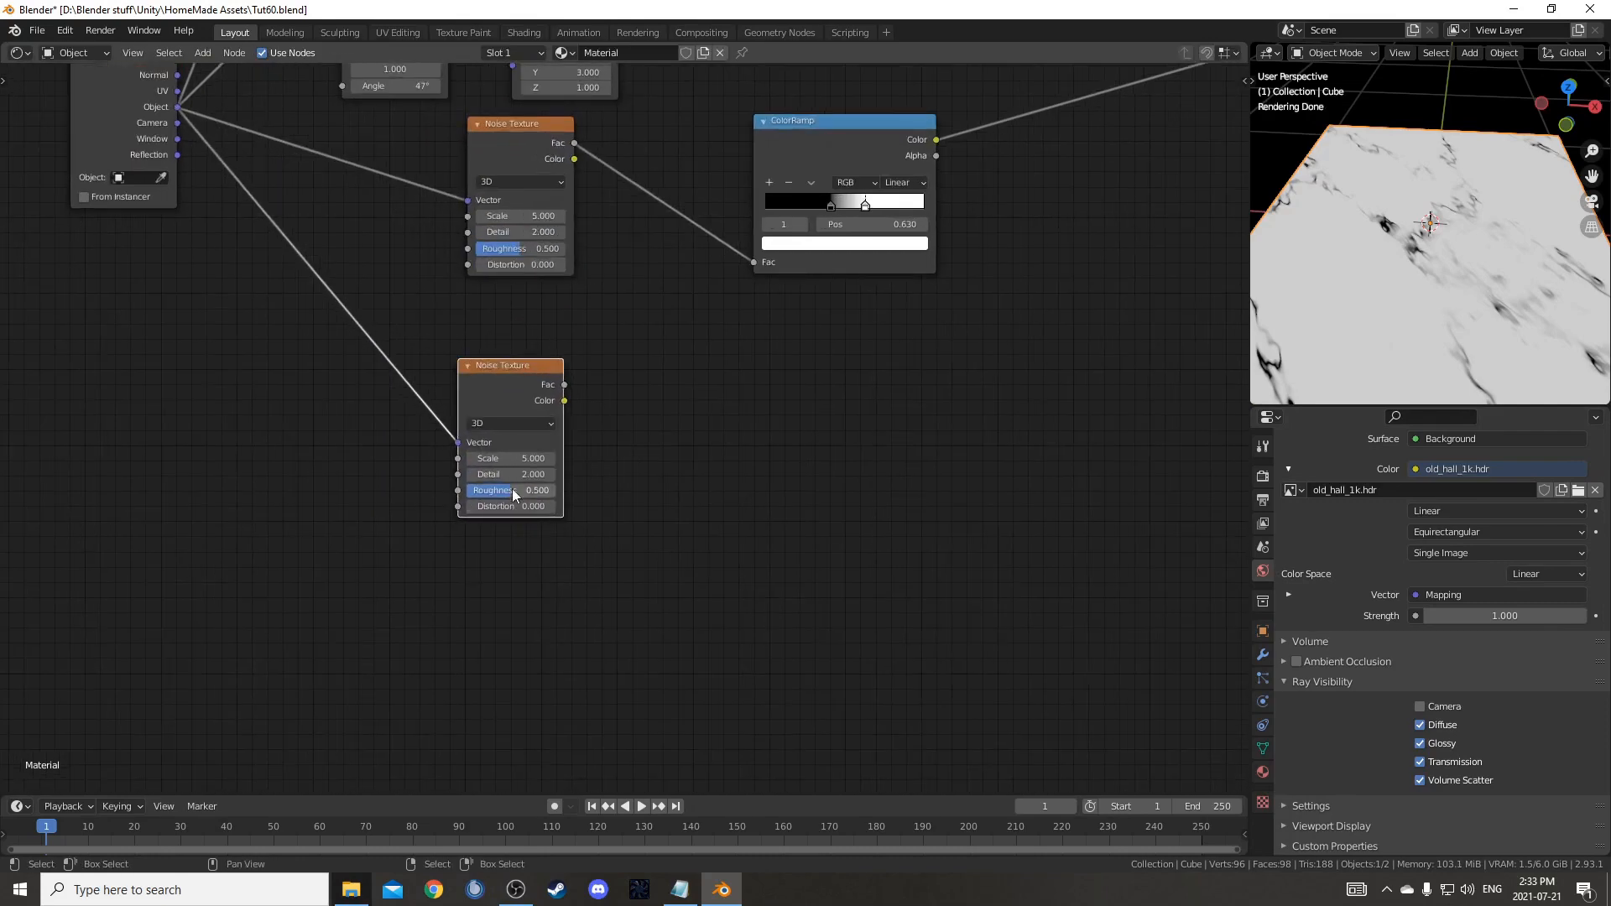
pyautogui.moveTo(141, 123); pyautogui.dragTo(126, 192)
pyautogui.moveTo(661, 460); pyautogui.dragTo(642, 424, button='middle')
pyautogui.moveTo(496, 362); pyautogui.dragTo(495, 394)
pyautogui.keyDown('ctrl'); pyautogui.keyDown('shift'); pyautogui.click(496, 386); pyautogui.keyUp('shift'); pyautogui.keyUp('ctrl')
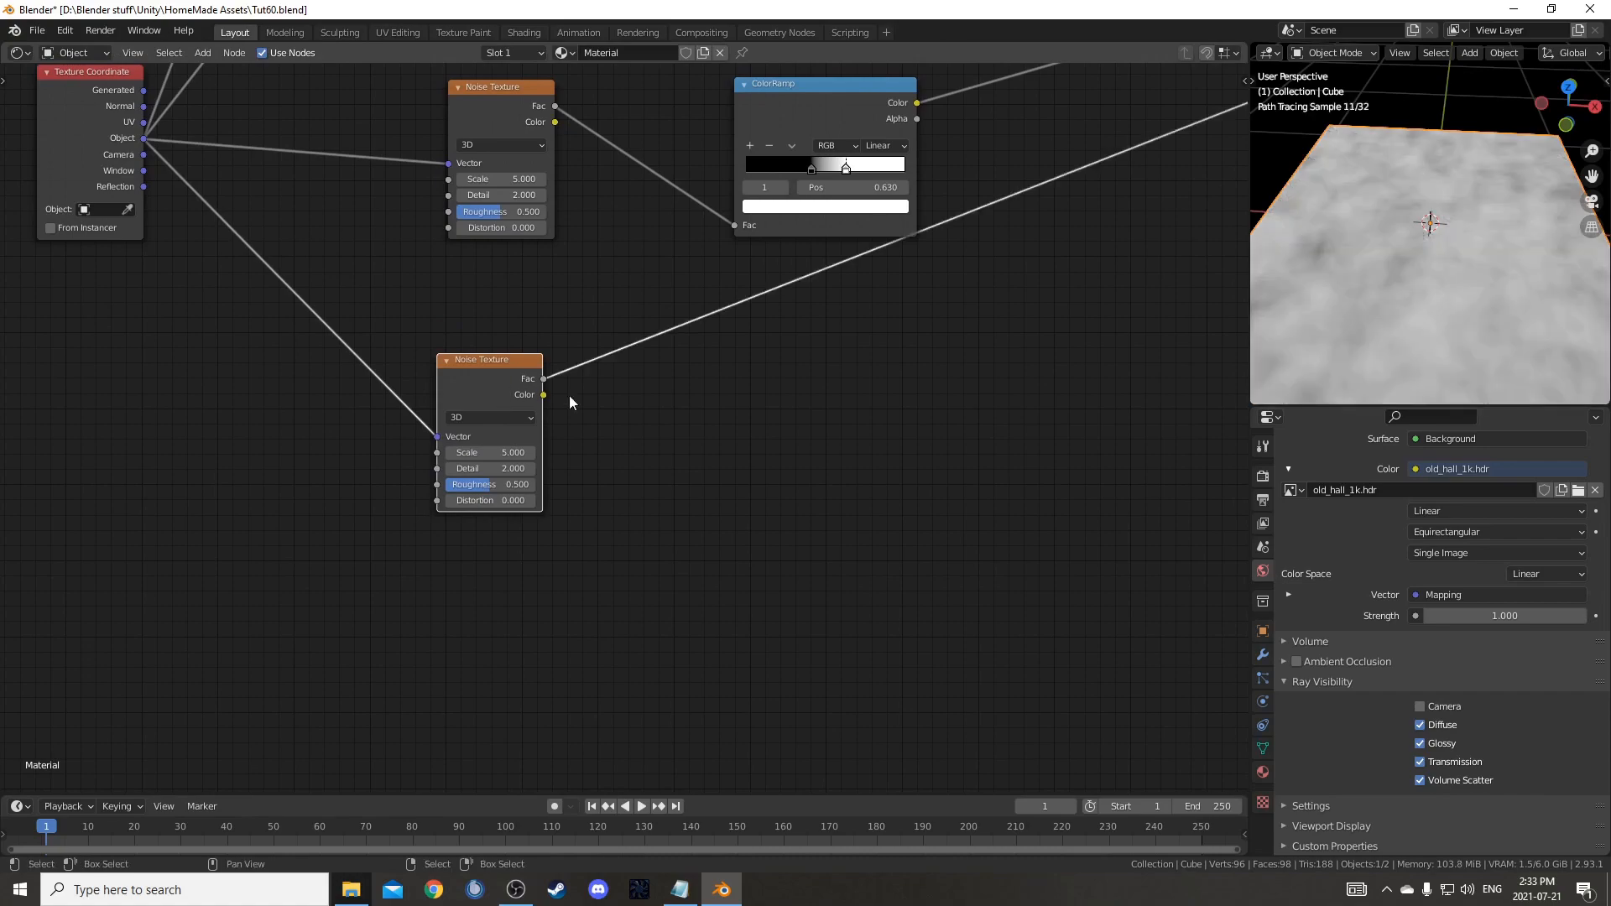
# - Add a ColorRamp on the duplicated Noise Texture's output link and position it beneath the existing mask ColorRamp
pyautogui.hotkey('shift', 'a')
pyautogui.click(748, 422)
pyautogui.write('colorramp')
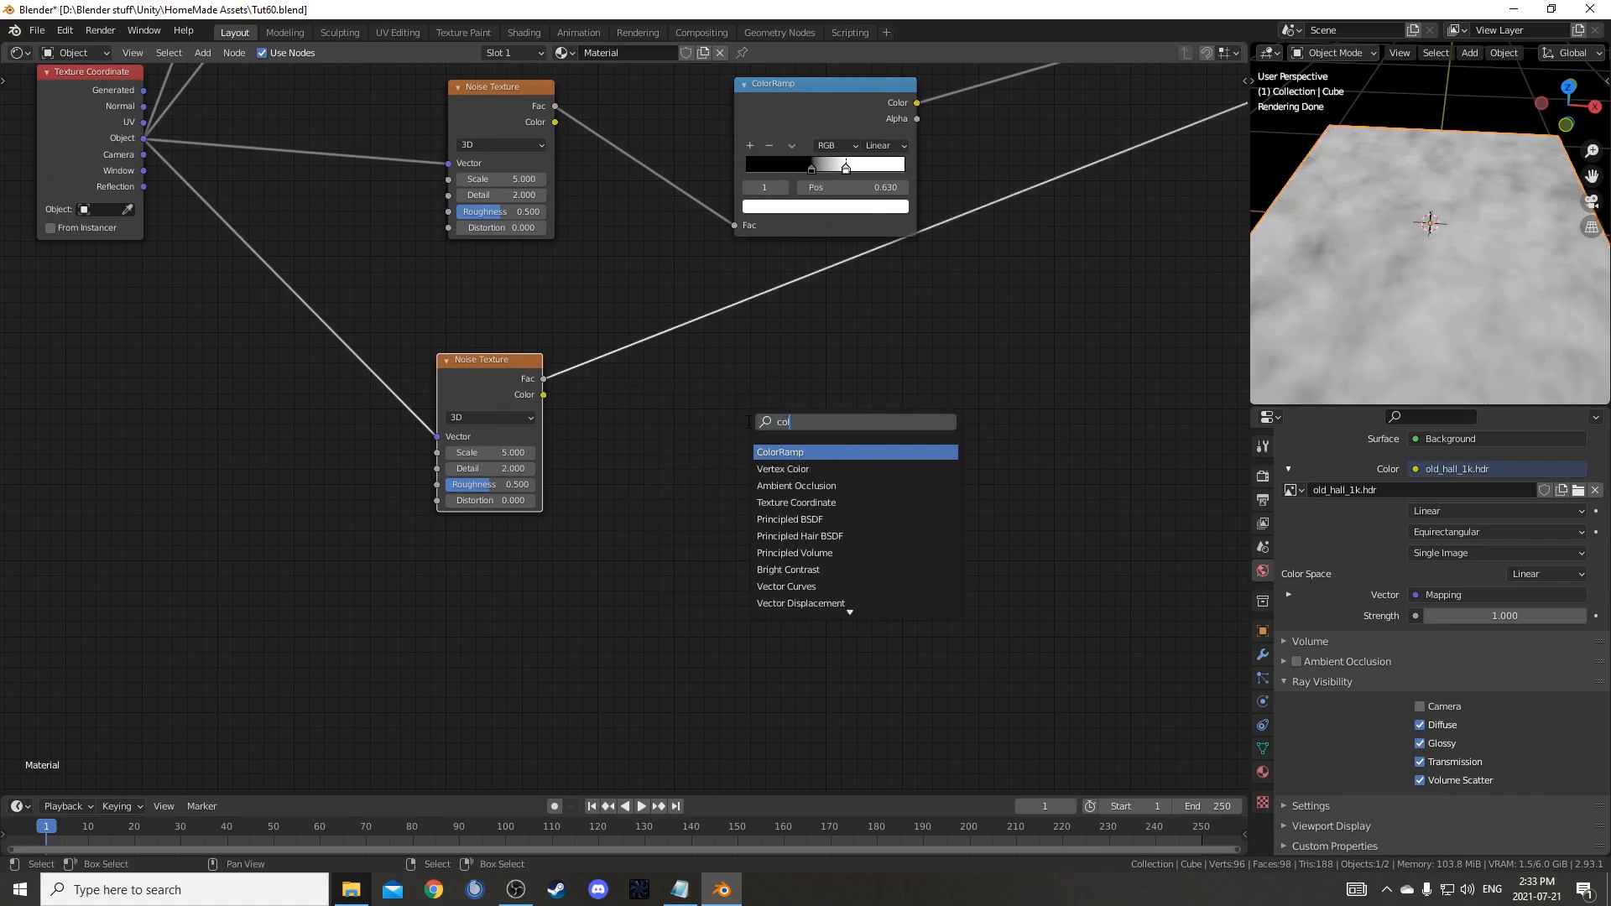
pyautogui.press('Return')
pyautogui.click(715, 254)
pyautogui.moveTo(759, 287); pyautogui.dragTo(794, 353)
pyautogui.scroll(4, 767, 382)
pyautogui.moveTo(695, 423); pyautogui.dragTo(680, 499, button='middle')
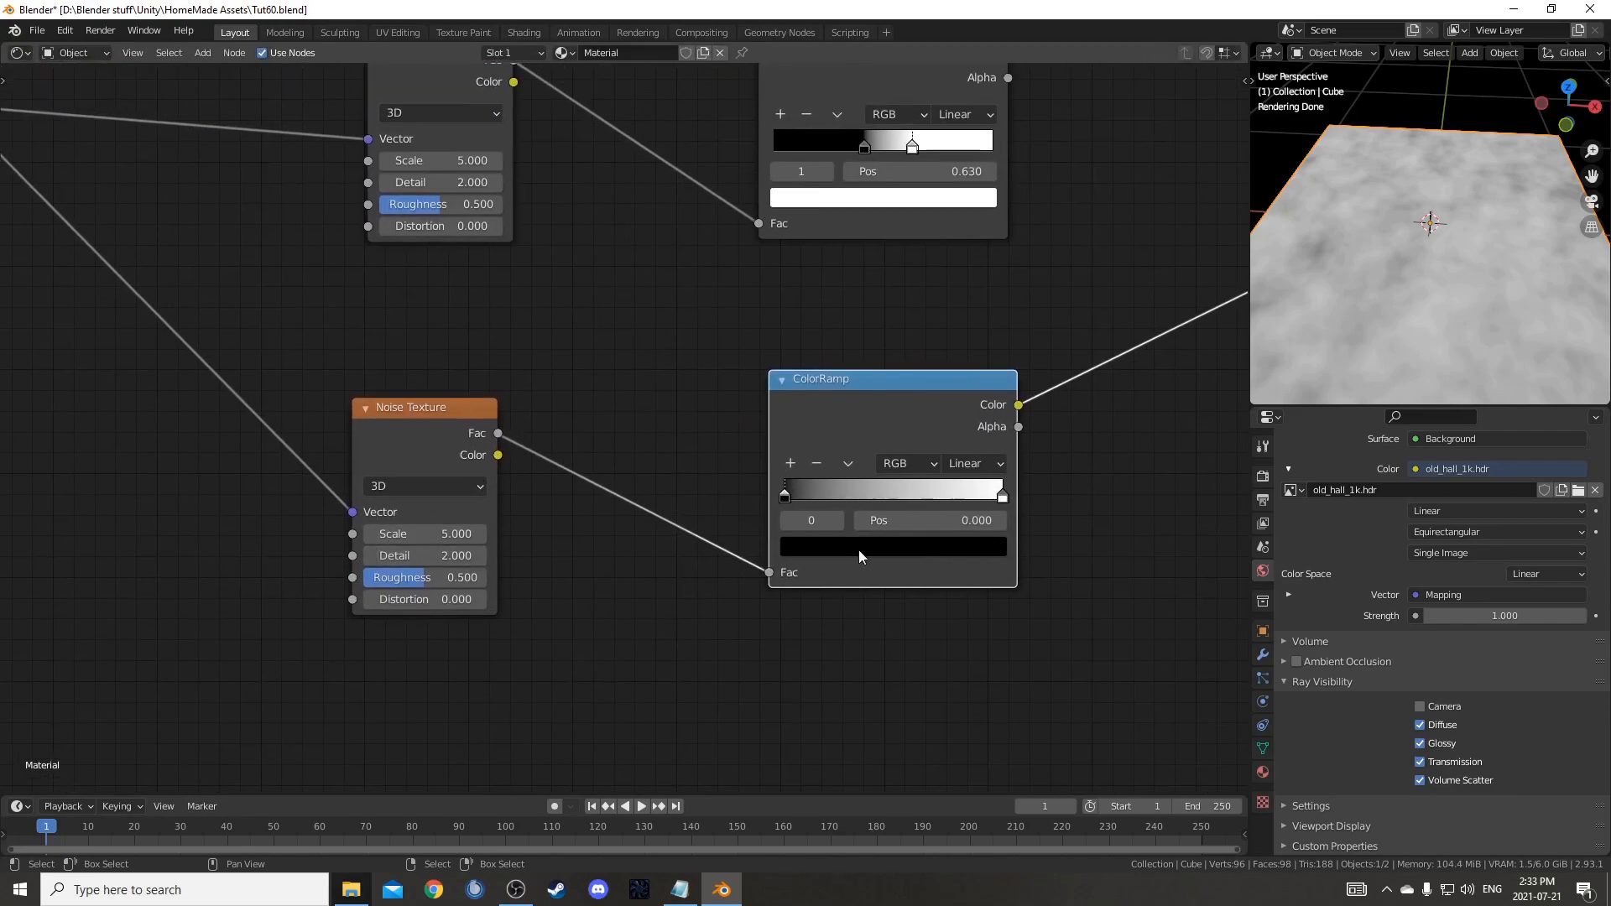
# - Set the duplicated Noise Texture's Detail to 6 and preview its ColorRamp
pyautogui.scroll(-2, 742, 566)
pyautogui.click(411, 518)
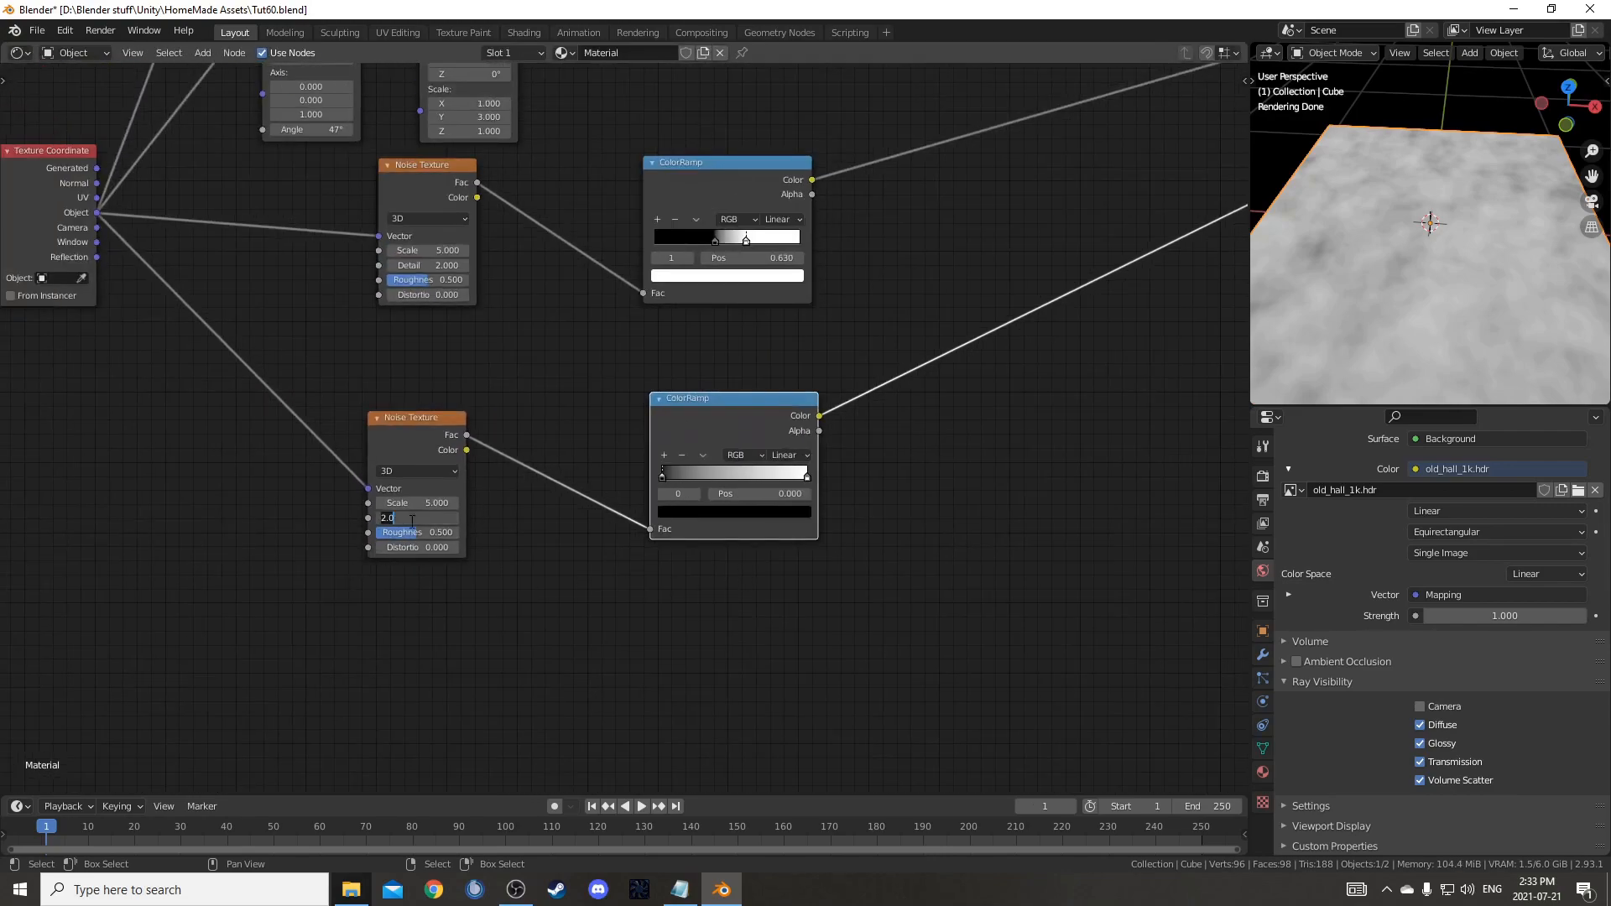
pyautogui.write('6')
pyautogui.press('Return')
pyautogui.moveTo(622, 664); pyautogui.dragTo(526, 679, button='middle')
pyautogui.keyDown('ctrl'); pyautogui.keyDown('shift'); pyautogui.click(661, 427); pyautogui.keyUp('shift'); pyautogui.keyUp('ctrl')
pyautogui.moveTo(766, 469); pyautogui.dragTo(691, 507, button='middle')
pyautogui.keyDown('ctrl'); pyautogui.keyDown('shift'); pyautogui.click(593, 454); pyautogui.keyUp('shift'); pyautogui.keyUp('ctrl')
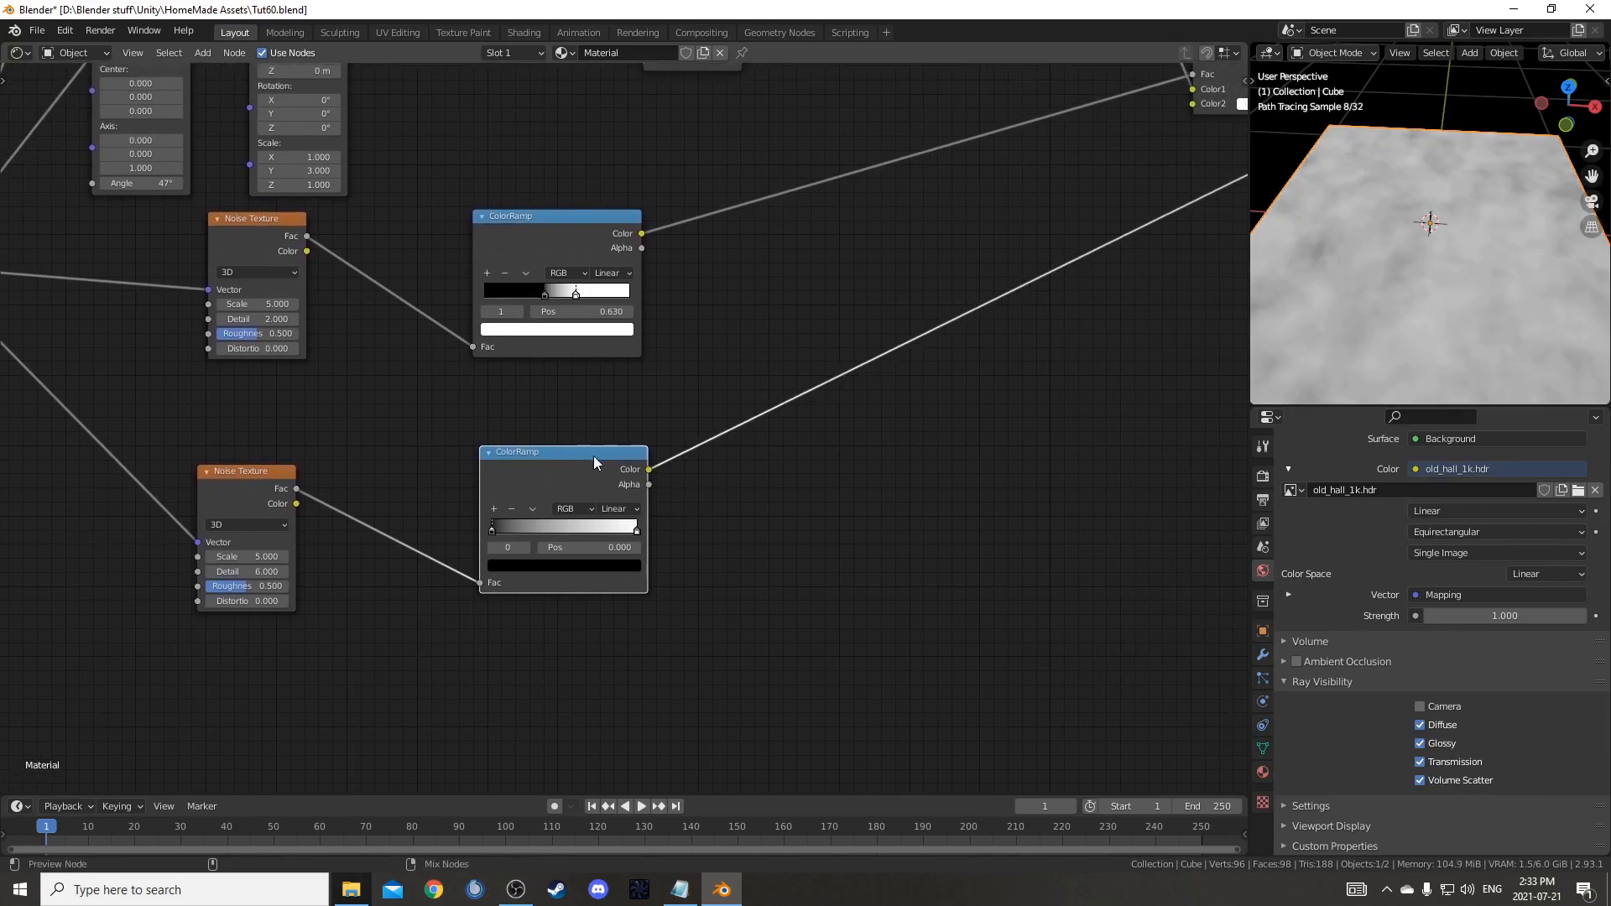
# - Place the new ColorRamp's black stop at 0.38 and its white stop at 0.7
pyautogui.scroll(3, 541, 561)
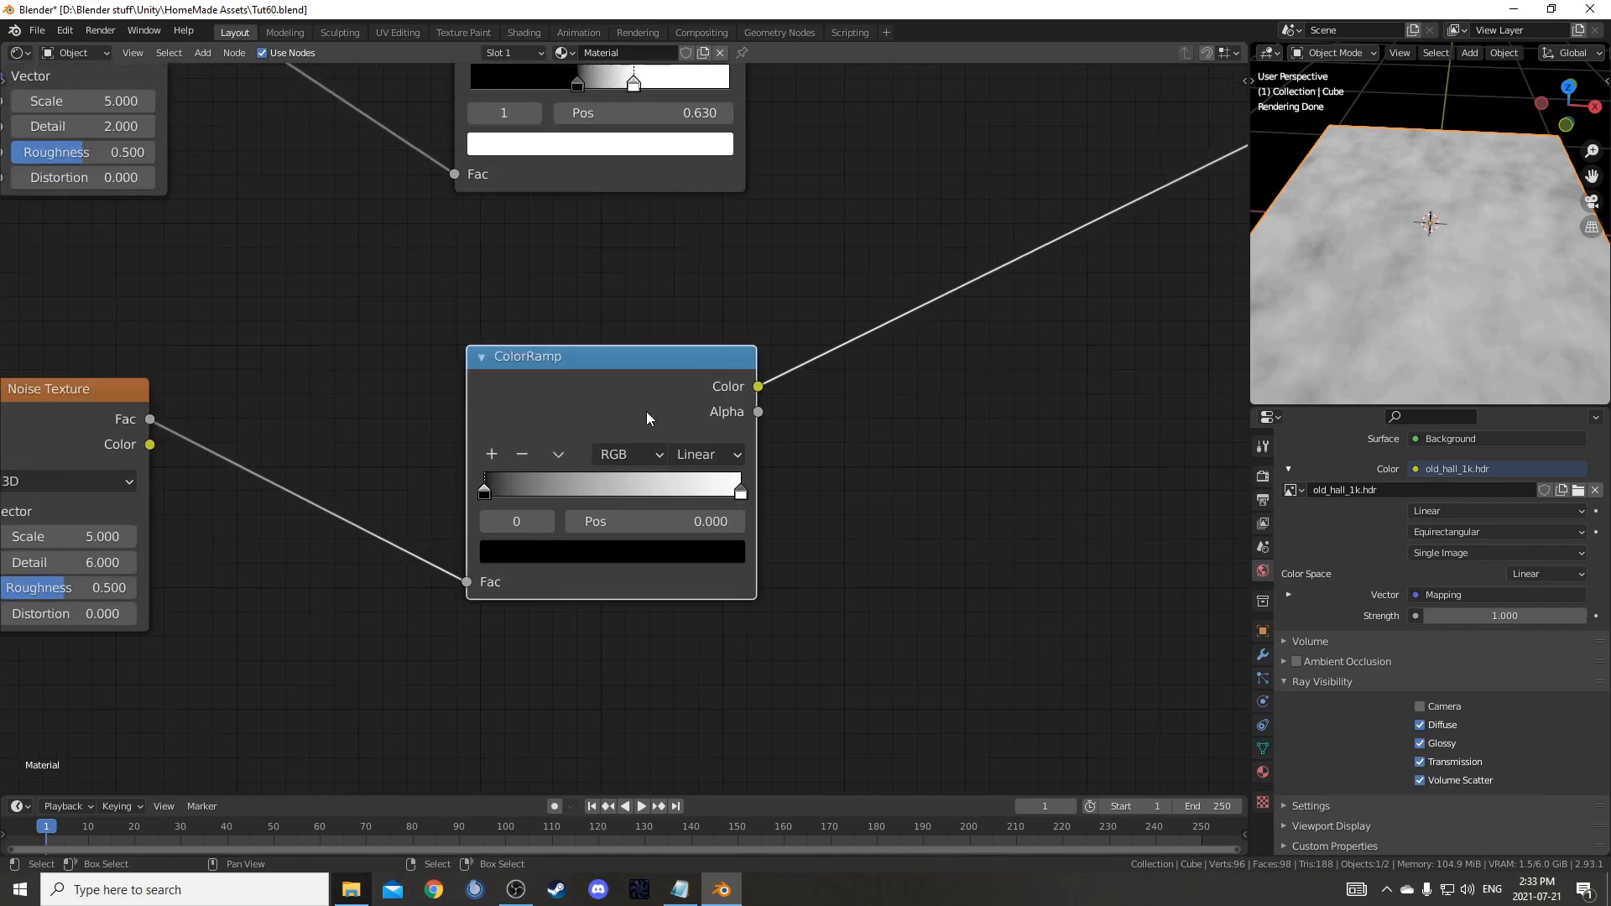
pyautogui.click(609, 522)
pyautogui.press('Return')
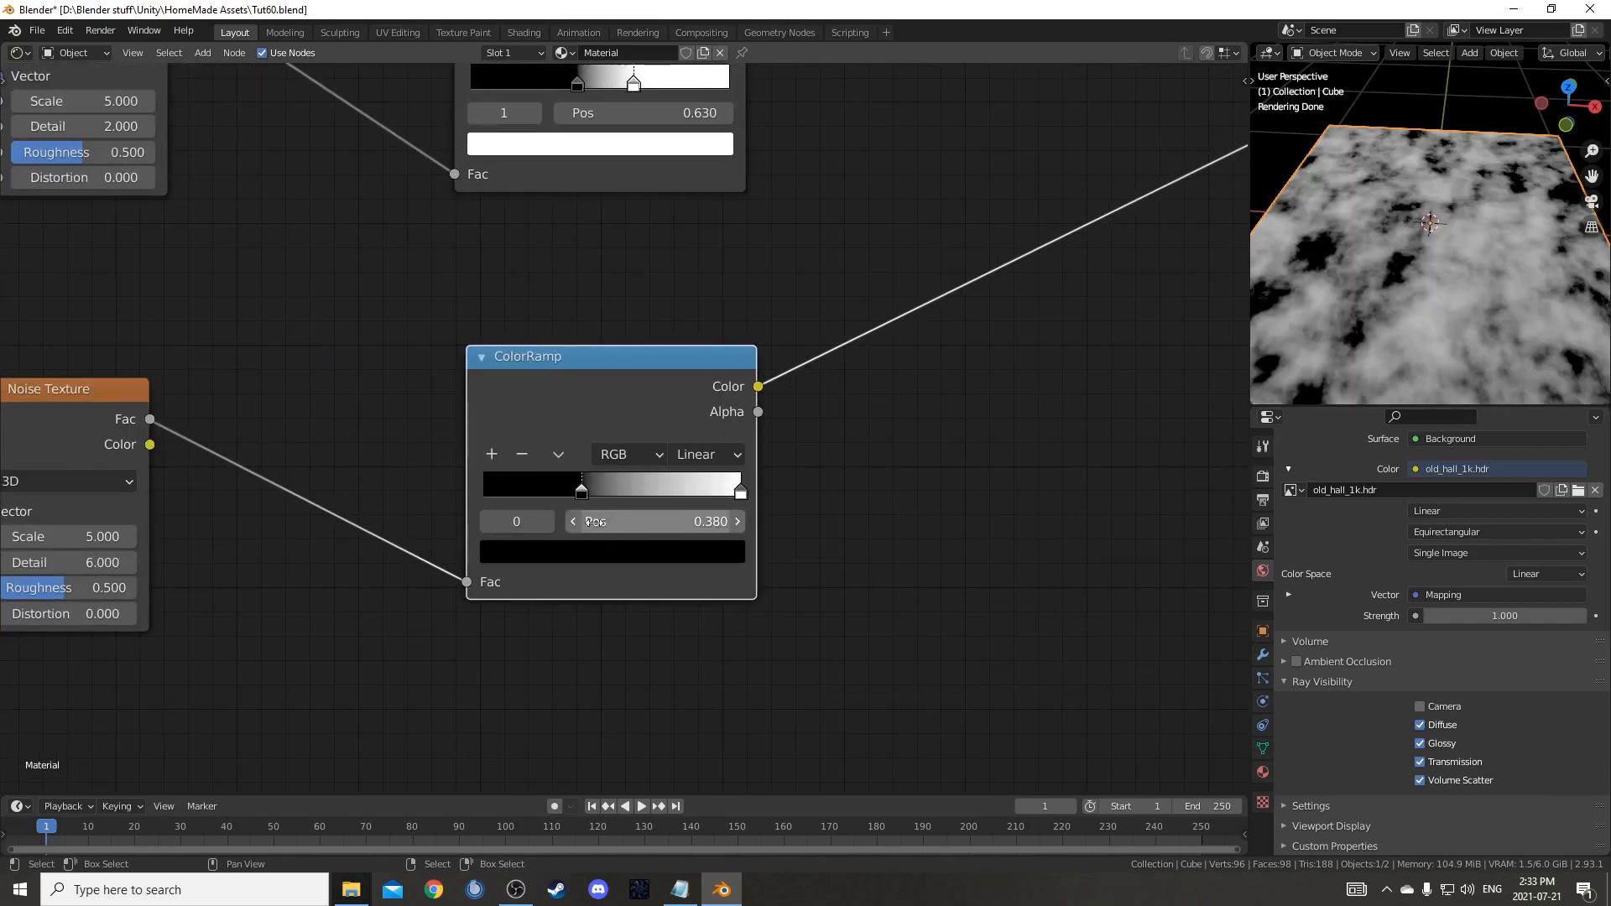
pyautogui.click(742, 495)
pyautogui.click(706, 521)
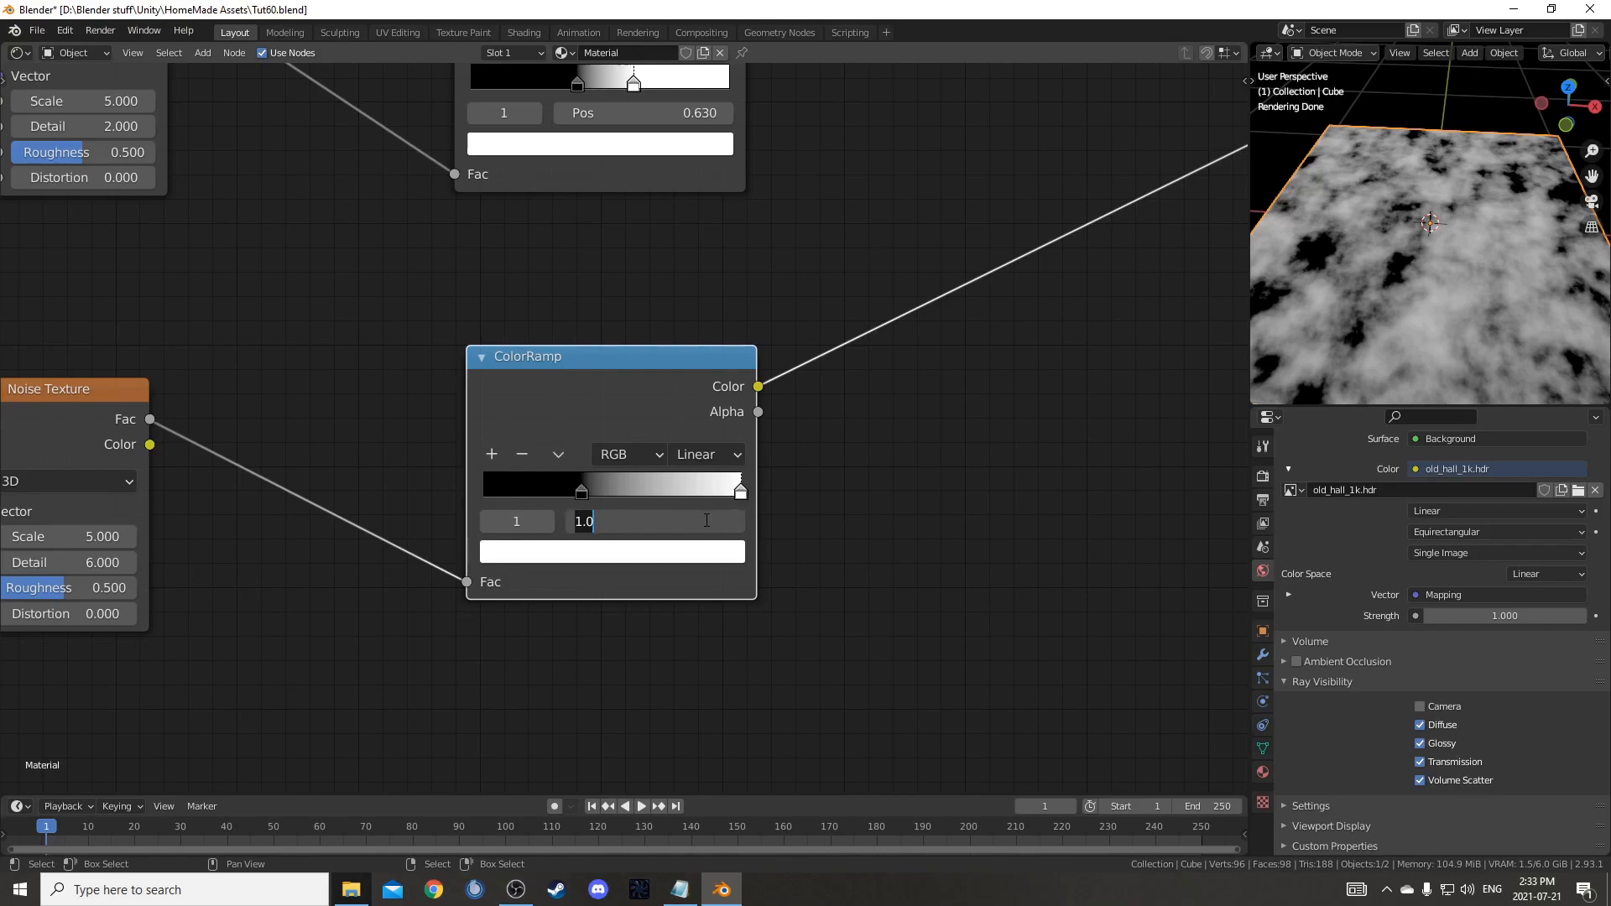
pyautogui.write('.7')
pyautogui.press('Return')
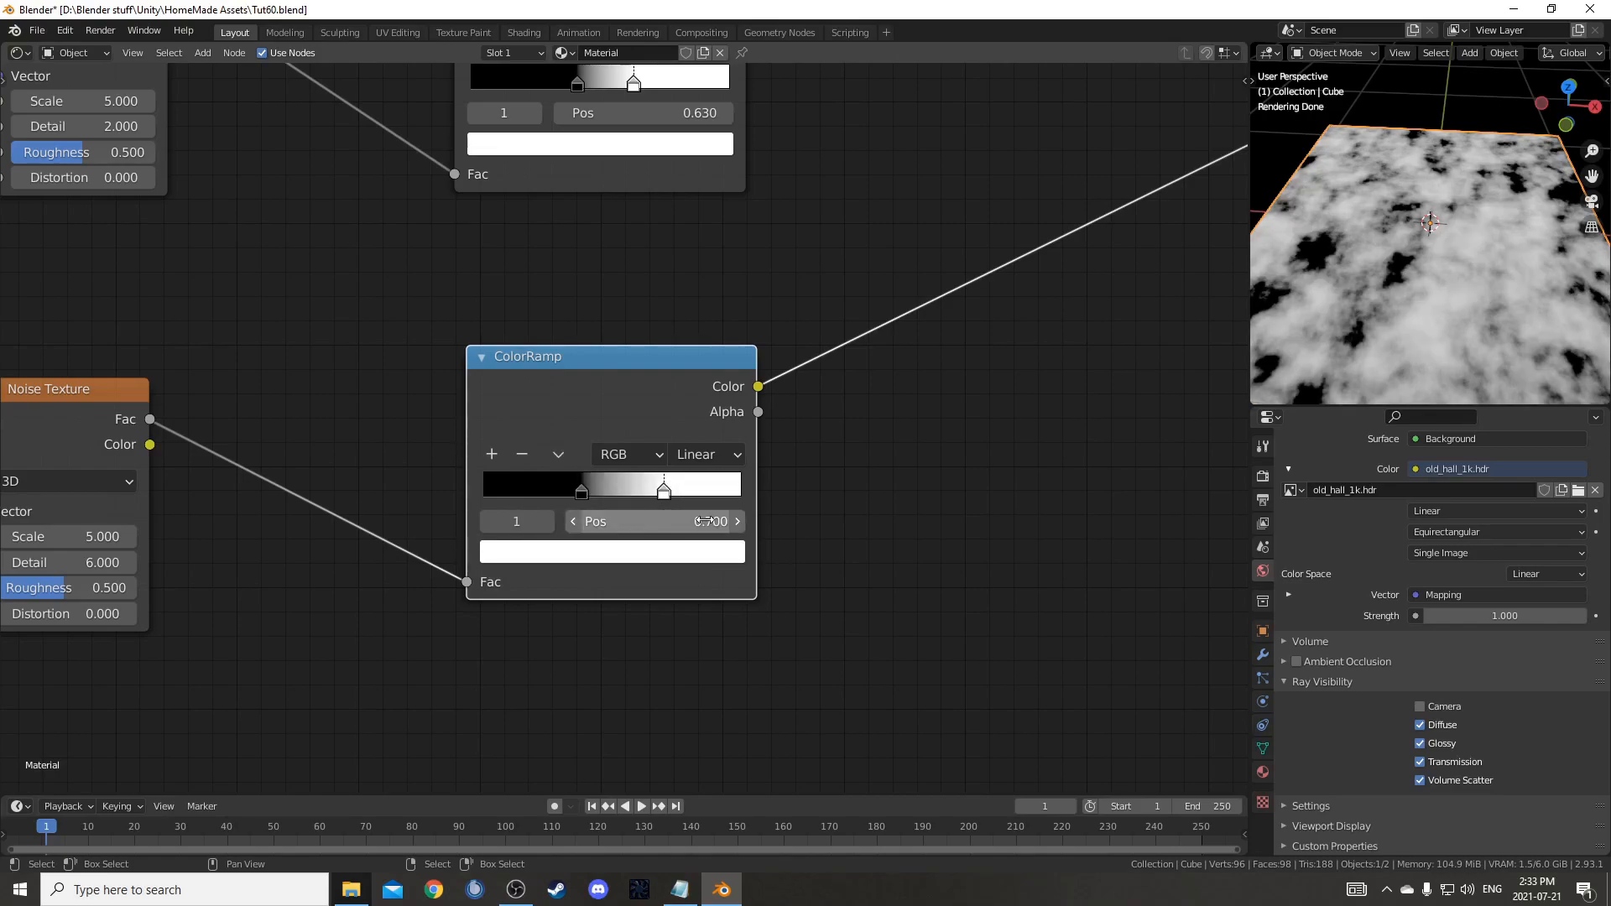
# - Shift the new Noise Texture and ColorRamp nearer the final Mix node, and route their Object coordinate link through a reroute point
pyautogui.scroll(-5, 780, 586)
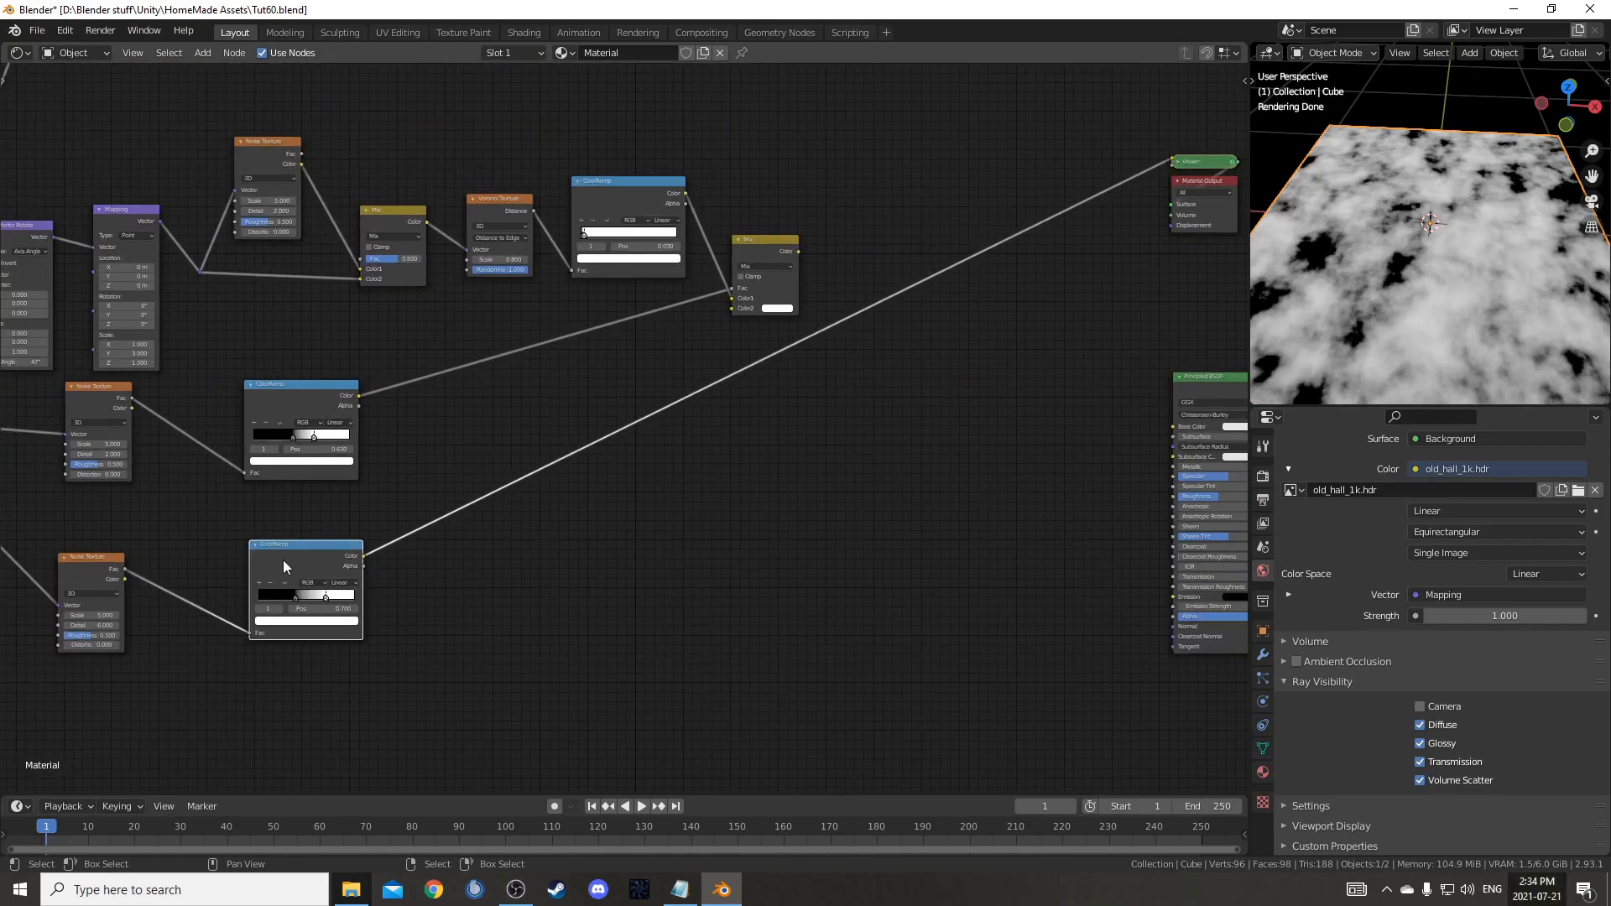
pyautogui.moveTo(282, 557); pyautogui.dragTo(713, 444)
pyautogui.moveTo(84, 570); pyautogui.dragTo(553, 518)
pyautogui.scroll(-5, 418, 571)
pyautogui.keyDown('shift'); pyautogui.moveTo(473, 453); pyautogui.dragTo(382, 586, button='right'); pyautogui.keyUp('shift')
pyautogui.press('g')
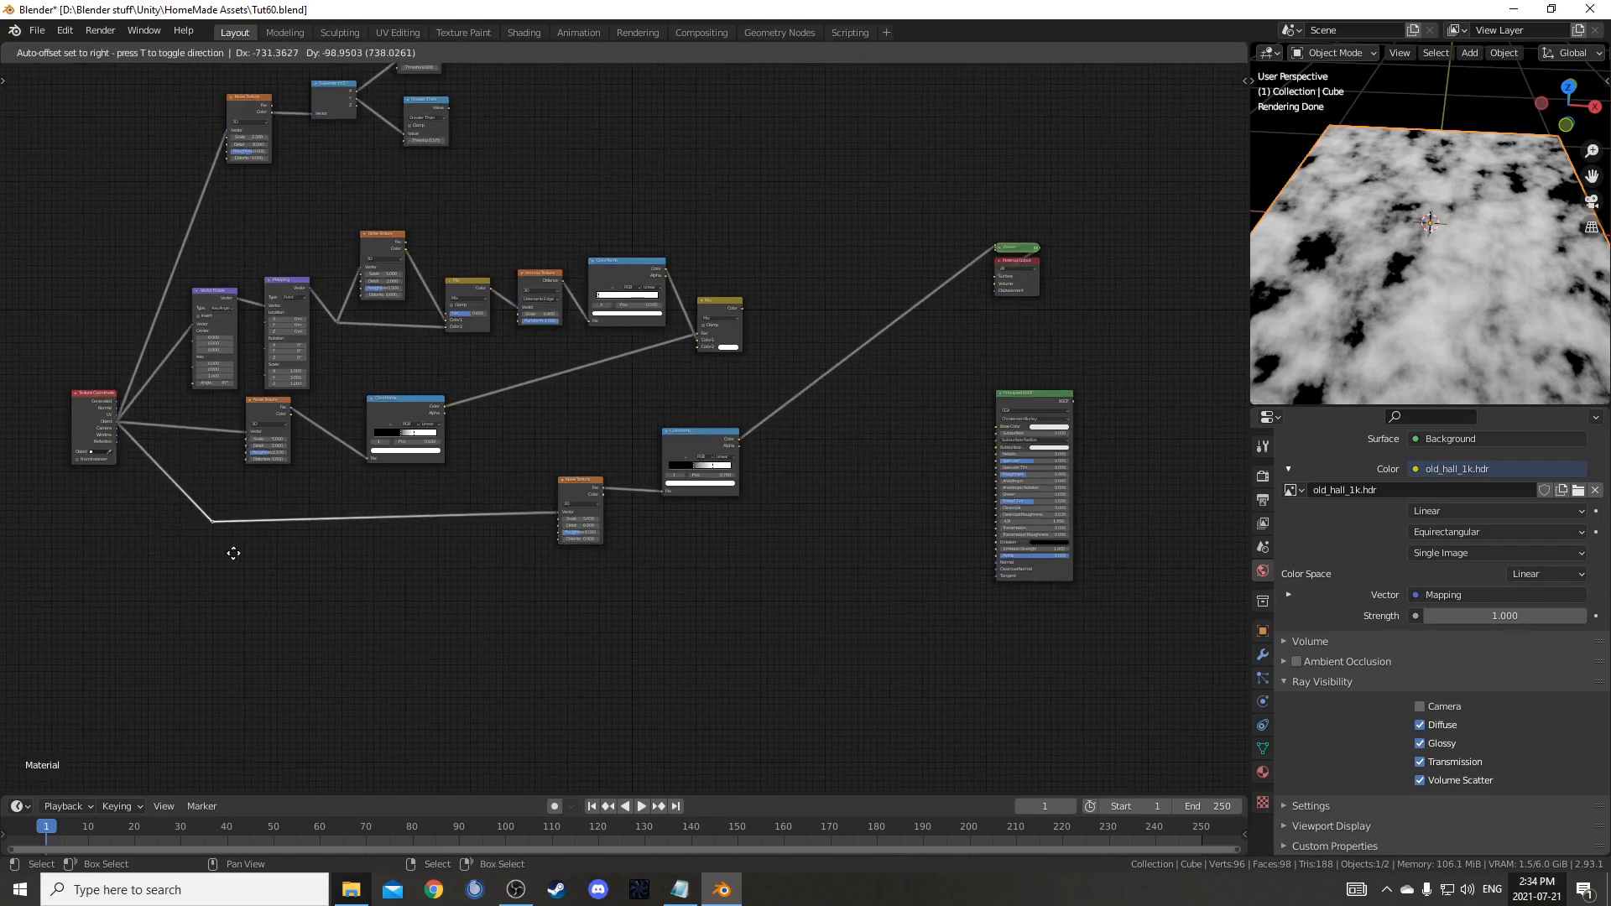
pyautogui.click(233, 553)
pyautogui.scroll(4, 486, 551)
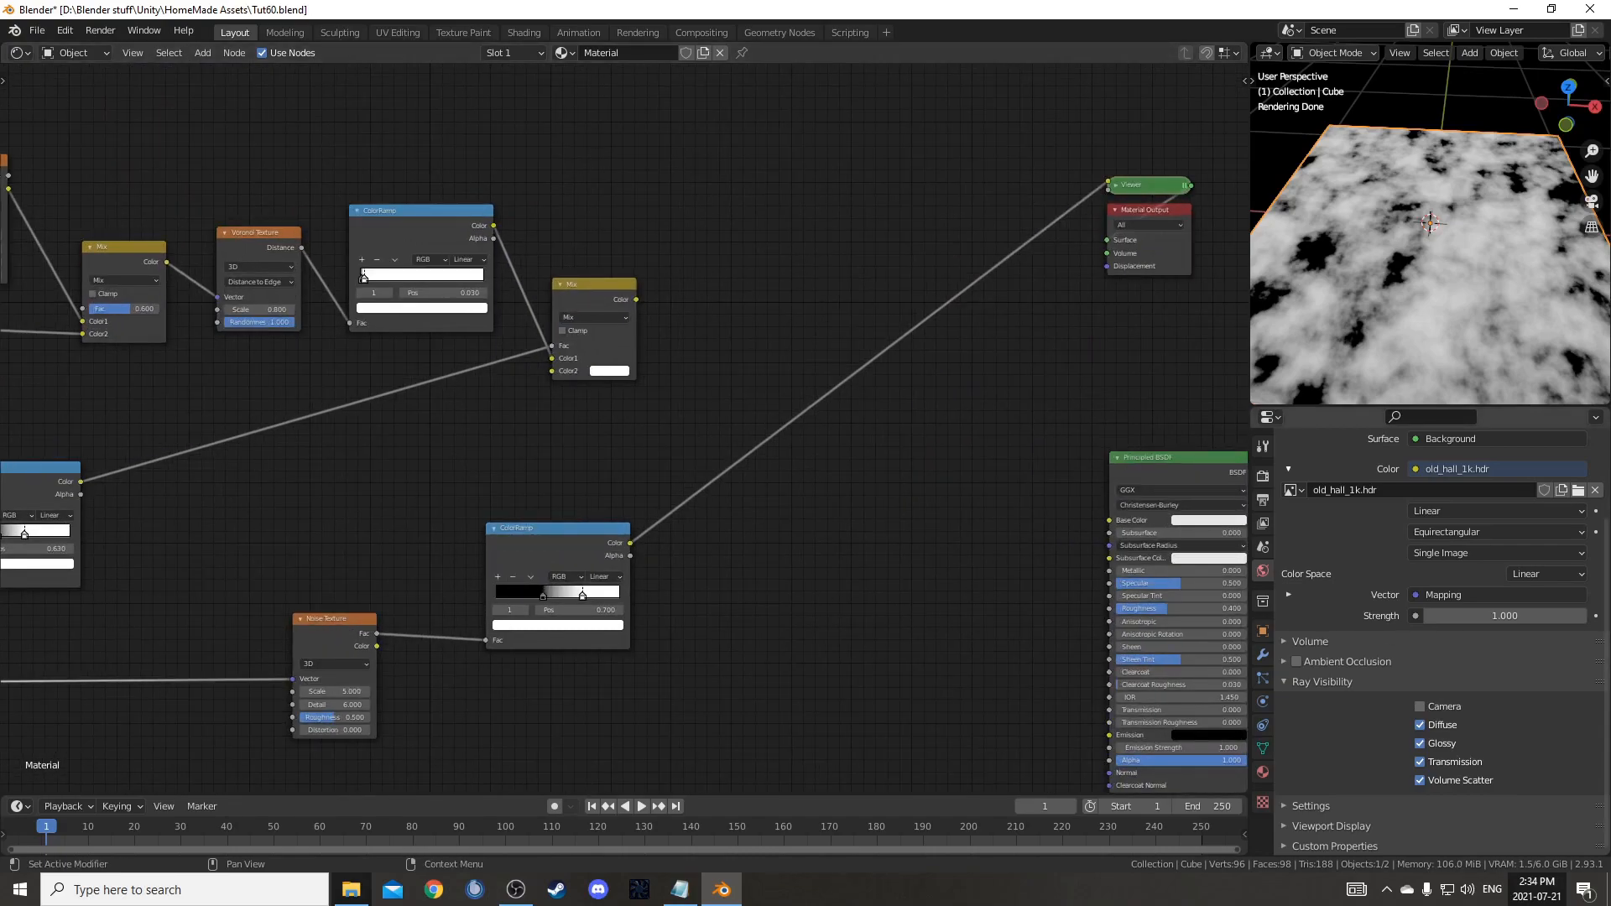
# - Duplicate the final Mix node onto its own output link and connect the newest noise ColorRamp to the copy's Color2
pyautogui.scroll(1, 203, 236)
pyautogui.keyDown('ctrl'); pyautogui.keyDown('shift'); pyautogui.click(618, 305); pyautogui.keyUp('shift'); pyautogui.keyUp('ctrl')
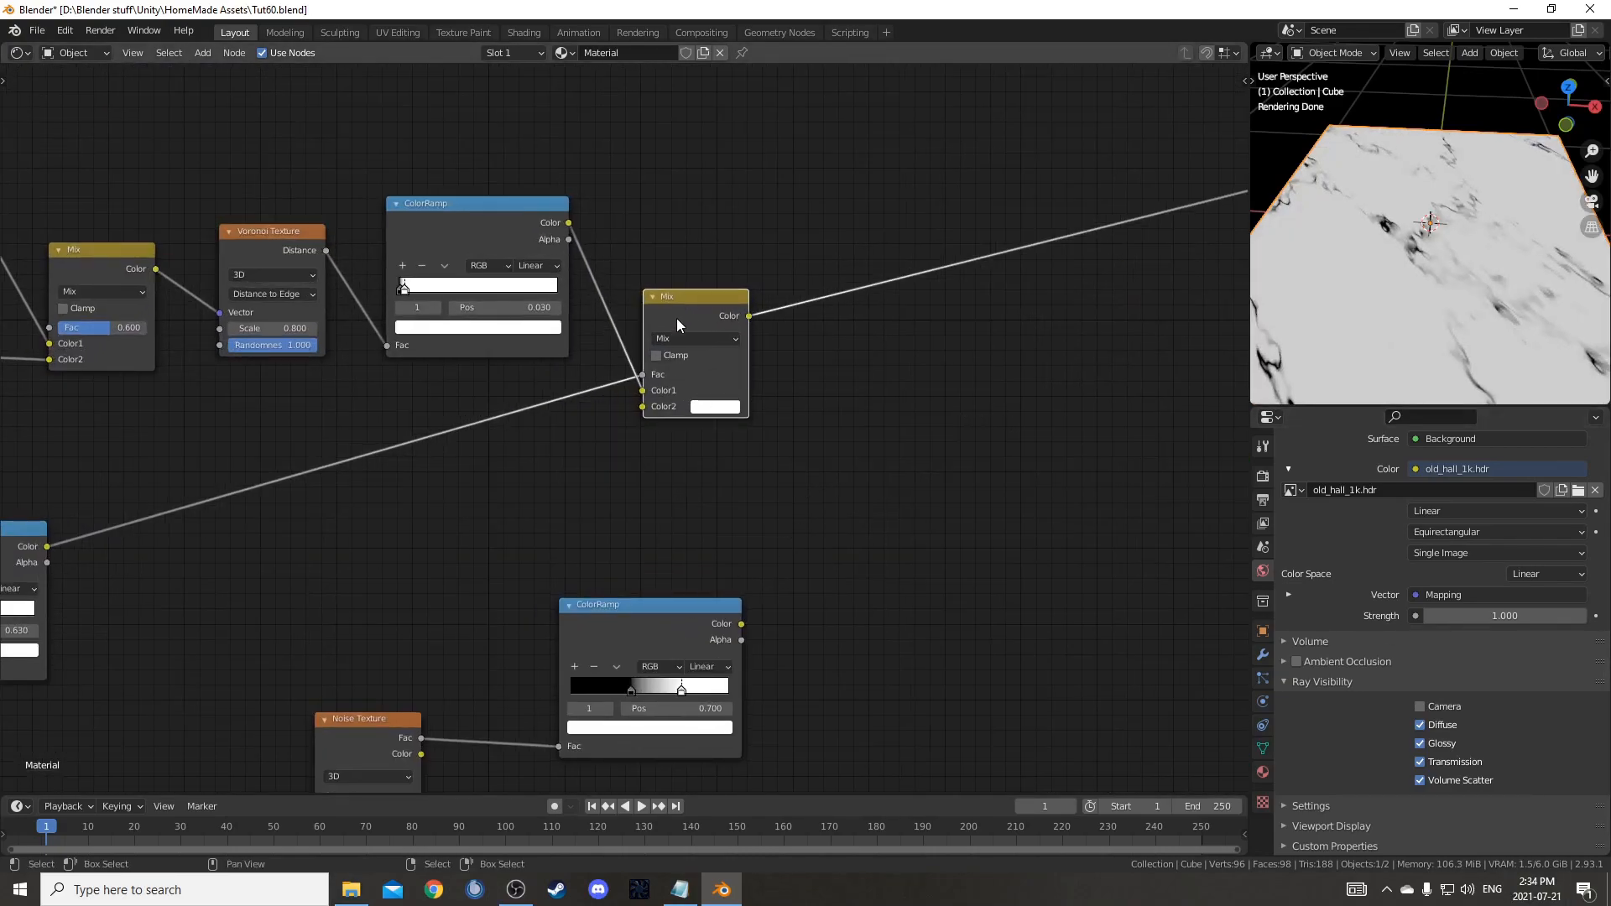
pyautogui.hotkey('shift', 'd')
pyautogui.click(895, 343)
pyautogui.scroll(-1, 837, 493)
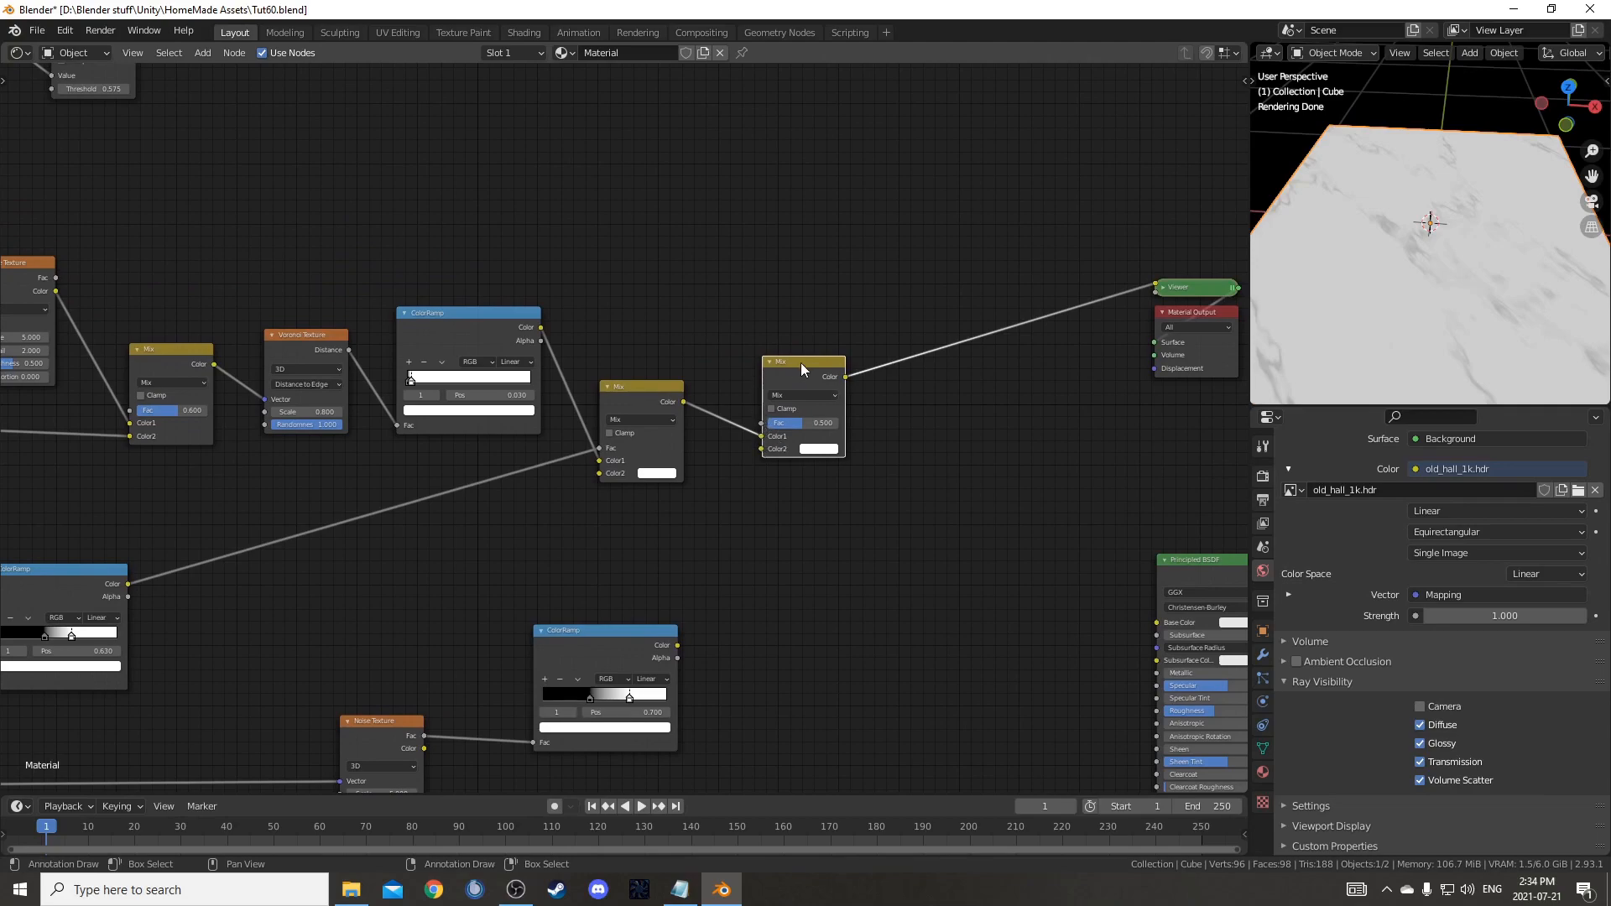
pyautogui.scroll(-2, 611, 401)
pyautogui.moveTo(663, 586); pyautogui.dragTo(728, 435)
pyautogui.moveTo(741, 445); pyautogui.dragTo(768, 482, button='middle')
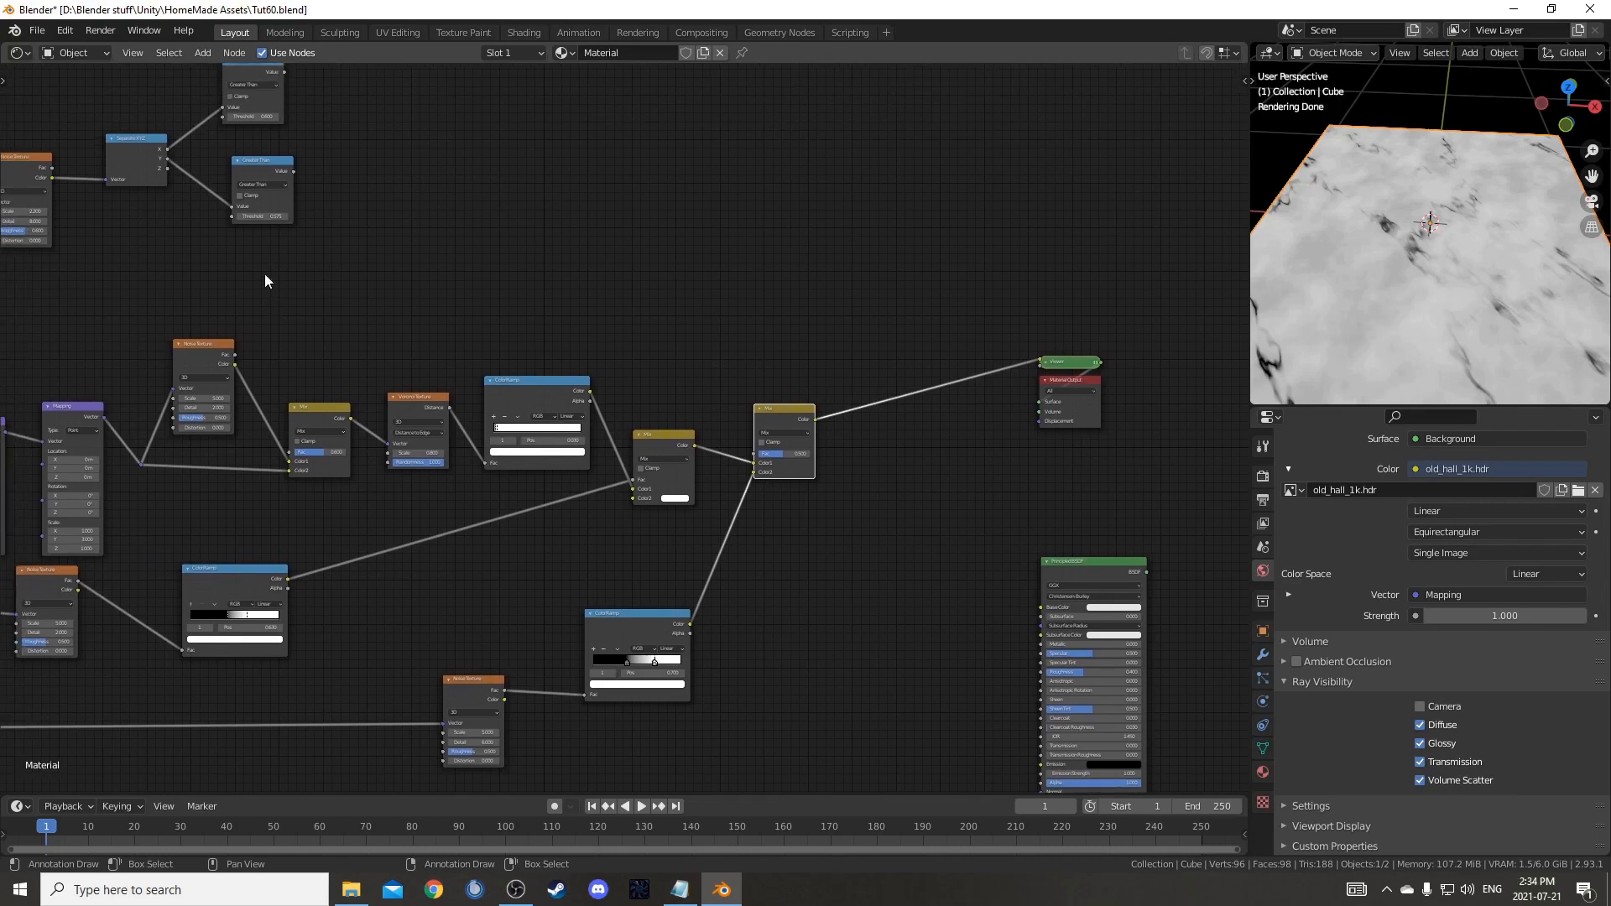
# - Connect the lower Greater Than node to the new Mix node's Fac and route the link around the nodes with reroute points
pyautogui.moveTo(294, 172); pyautogui.dragTo(754, 453)
pyautogui.keyDown('shift'); pyautogui.moveTo(488, 266); pyautogui.dragTo(375, 274, button='right'); pyautogui.keyUp('shift')
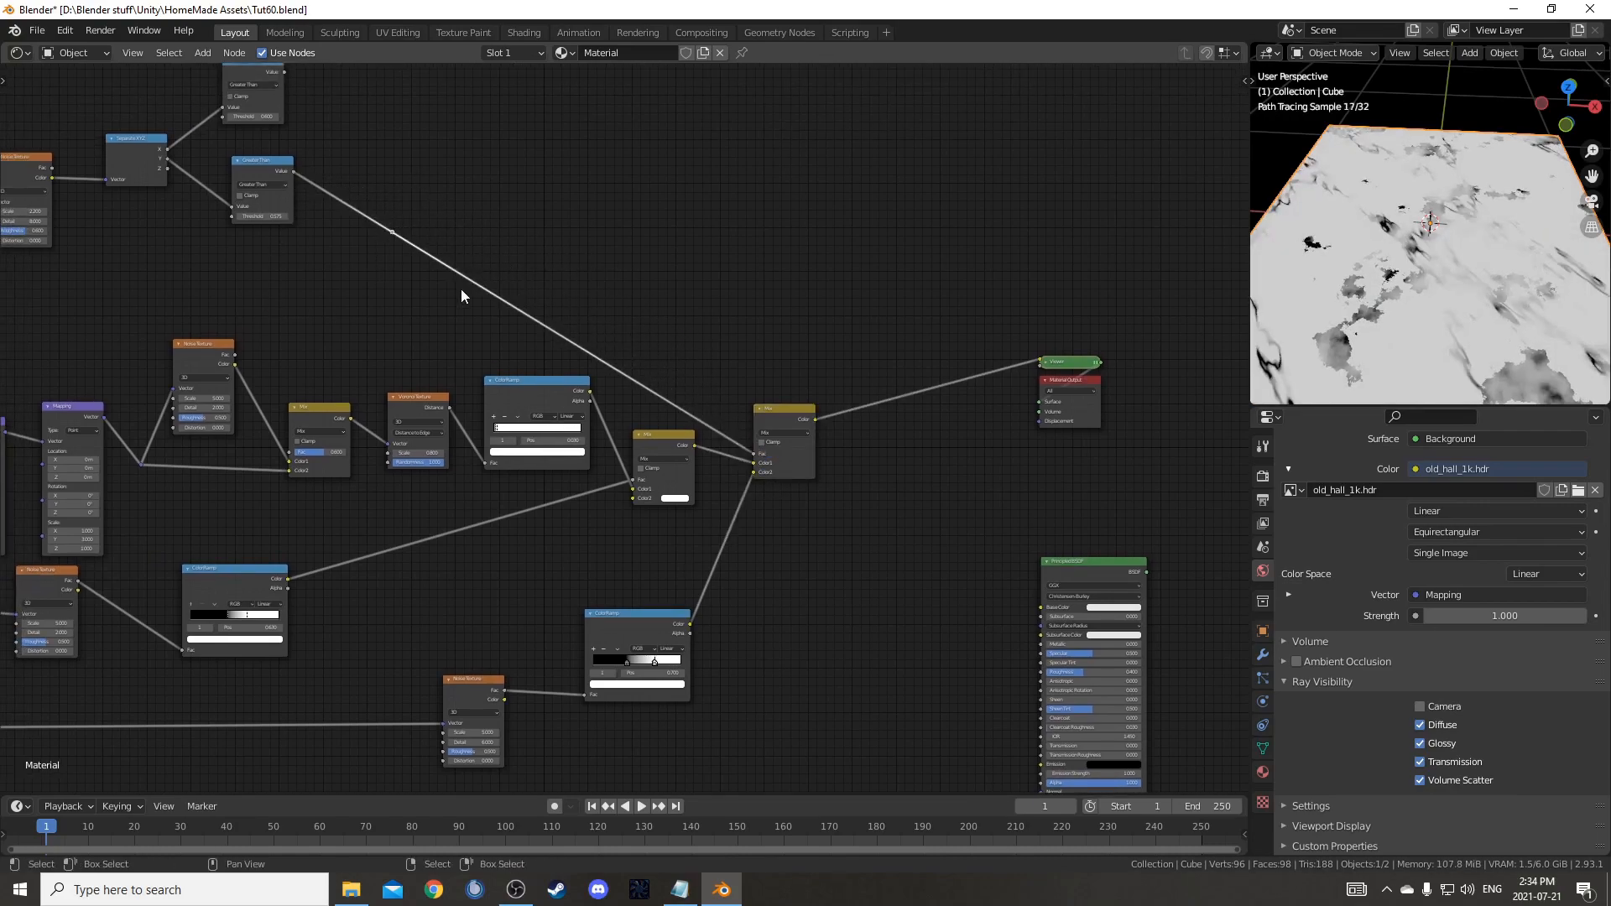
pyautogui.keyDown('shift'); pyautogui.moveTo(632, 398); pyautogui.dragTo(673, 344, button='right'); pyautogui.keyUp('shift')
pyautogui.press('g')
pyautogui.click(747, 445)
pyautogui.moveTo(374, 178); pyautogui.dragTo(514, 277)
pyautogui.press('g')
pyautogui.click(755, 315)
pyautogui.click(719, 440)
# - Preview the Greater Than mask, both Mix inputs and the final Mix node in turn, and inspect the slab
pyautogui.scroll(4, 778, 420)
pyautogui.moveTo(795, 565); pyautogui.dragTo(718, 463, button='middle')
pyautogui.moveTo(712, 568); pyautogui.dragTo(722, 501, button='middle')
pyautogui.moveTo(820, 351); pyautogui.dragTo(884, 532, button='middle')
pyautogui.scroll(-4, 883, 532)
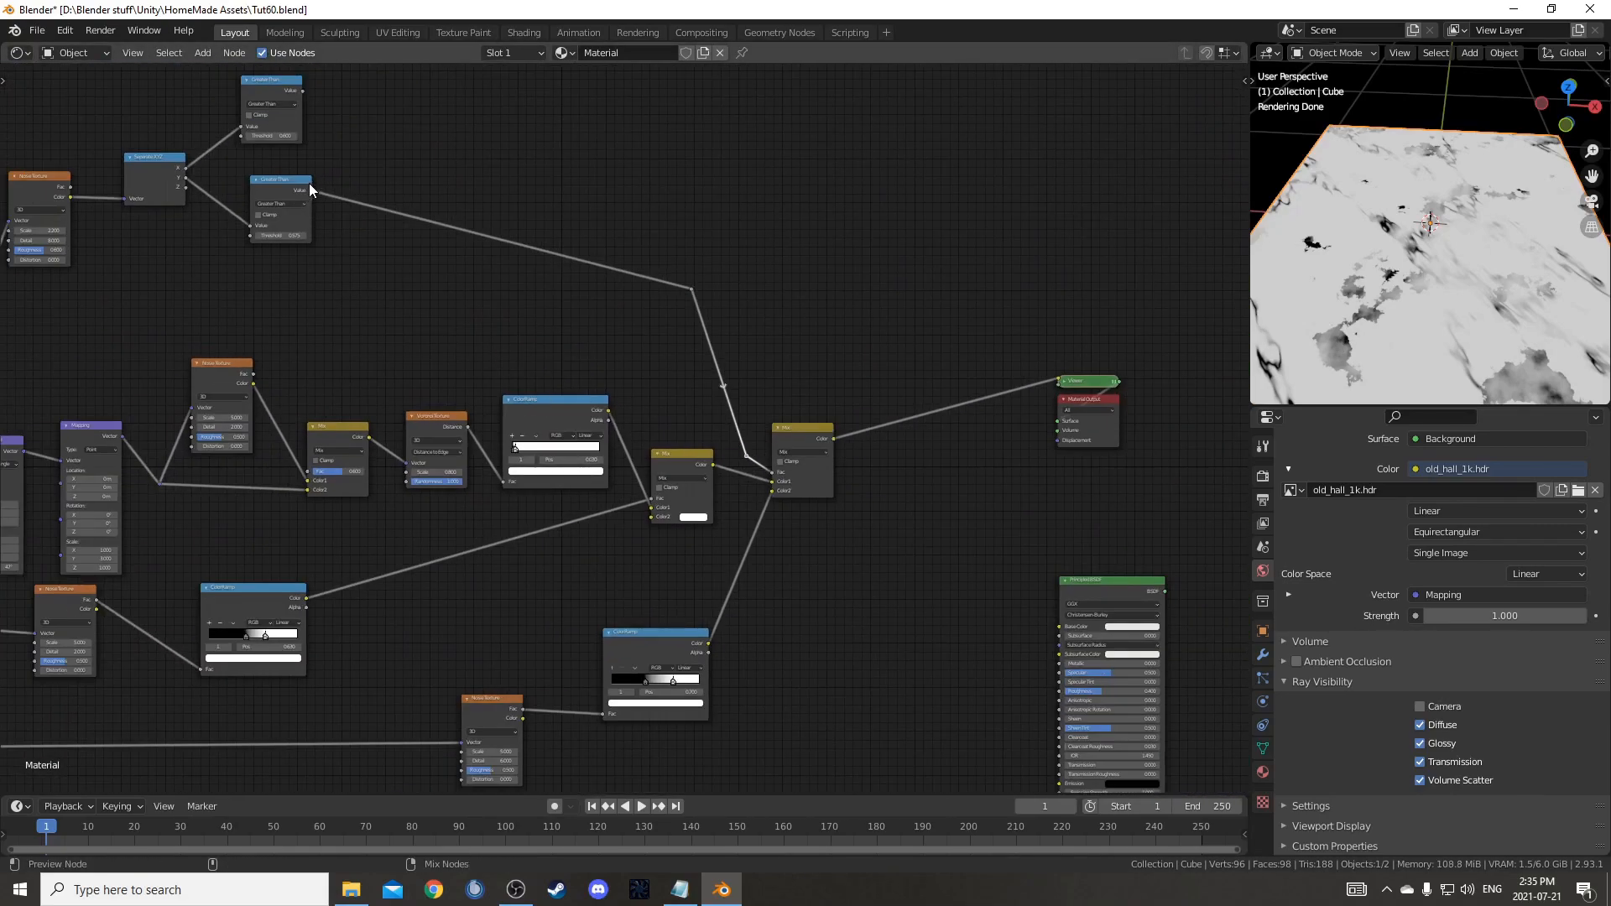
pyautogui.keyDown('ctrl'); pyautogui.keyDown('shift'); pyautogui.click(279, 188); pyautogui.keyUp('shift'); pyautogui.keyUp('ctrl')
pyautogui.moveTo(659, 382); pyautogui.dragTo(646, 254, button='middle')
pyautogui.scroll(2, 663, 264)
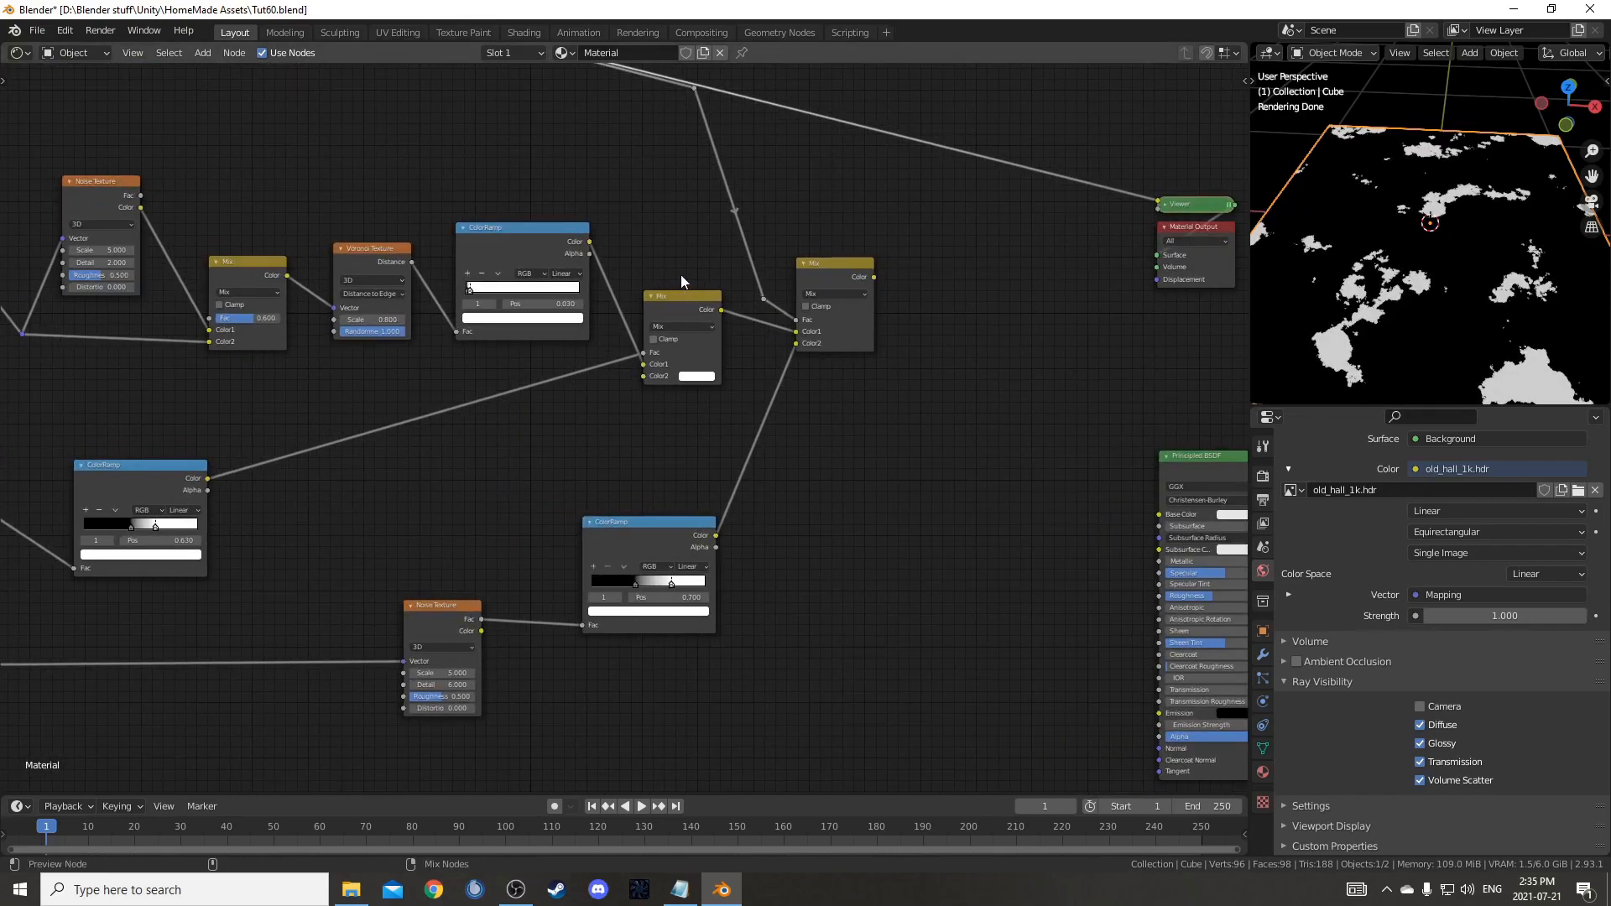
pyautogui.keyDown('ctrl'); pyautogui.keyDown('shift'); pyautogui.click(689, 306); pyautogui.keyUp('shift'); pyautogui.keyUp('ctrl')
pyautogui.moveTo(797, 485); pyautogui.dragTo(871, 572, button='middle')
pyautogui.keyDown('ctrl'); pyautogui.keyDown('shift'); pyautogui.click(330, 174); pyautogui.keyUp('shift'); pyautogui.keyUp('ctrl')
pyautogui.moveTo(748, 554); pyautogui.dragTo(754, 397, button='middle')
pyautogui.keyDown('ctrl'); pyautogui.keyDown('shift'); pyautogui.click(744, 522); pyautogui.keyUp('shift'); pyautogui.keyUp('ctrl')
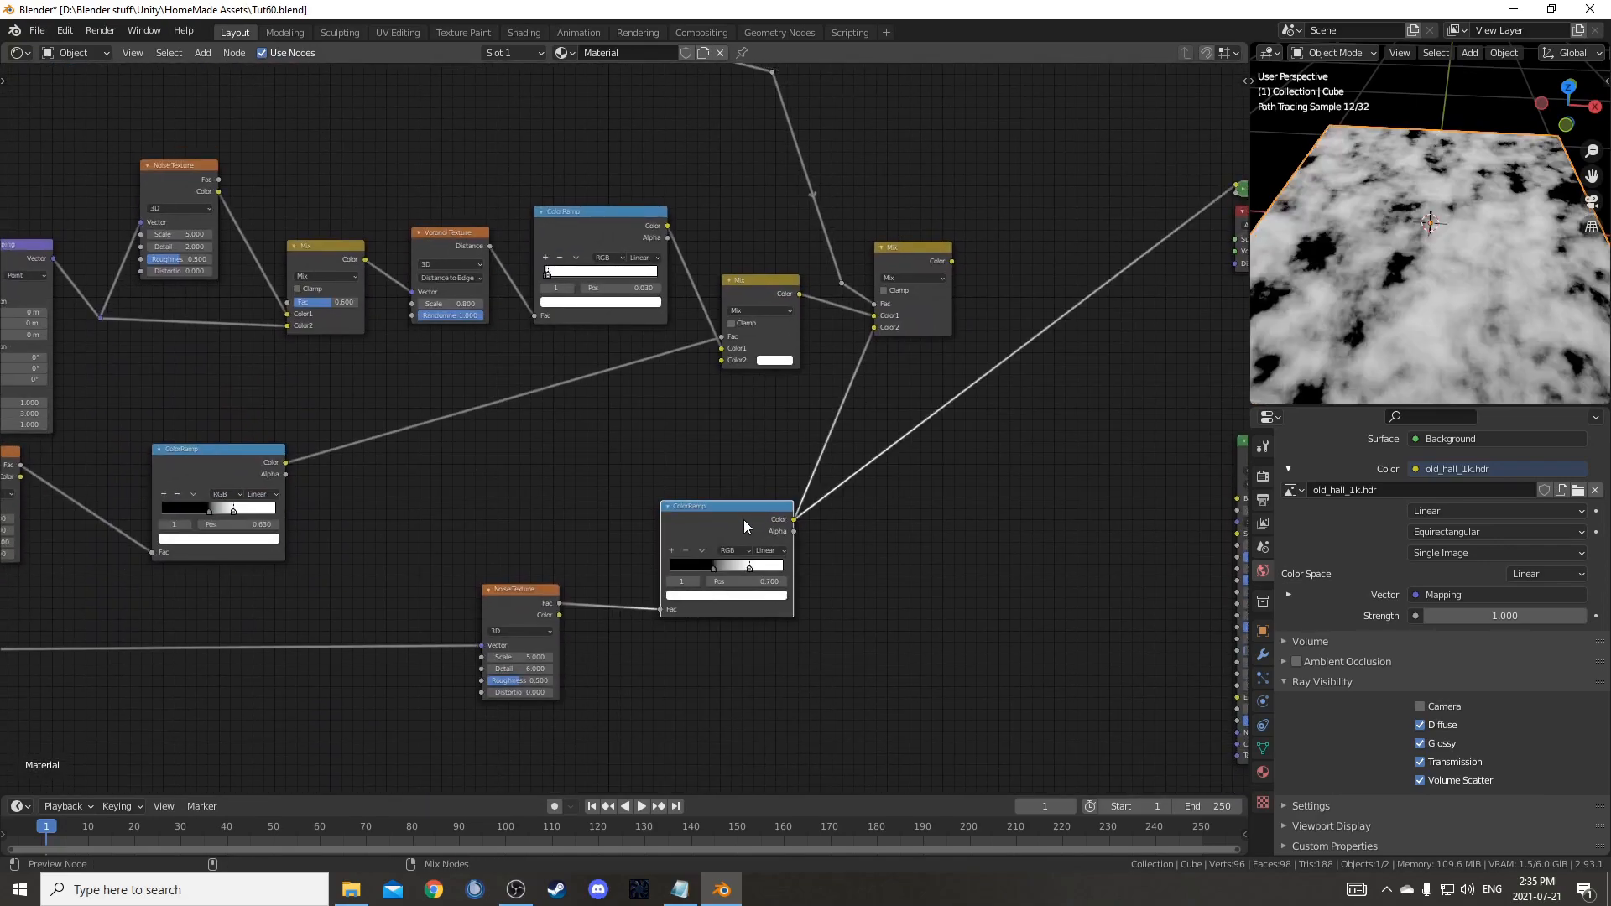
pyautogui.moveTo(743, 520); pyautogui.dragTo(973, 718, button='middle')
pyautogui.keyDown('ctrl'); pyautogui.keyDown('shift'); pyautogui.click(480, 131); pyautogui.keyUp('shift'); pyautogui.keyUp('ctrl')
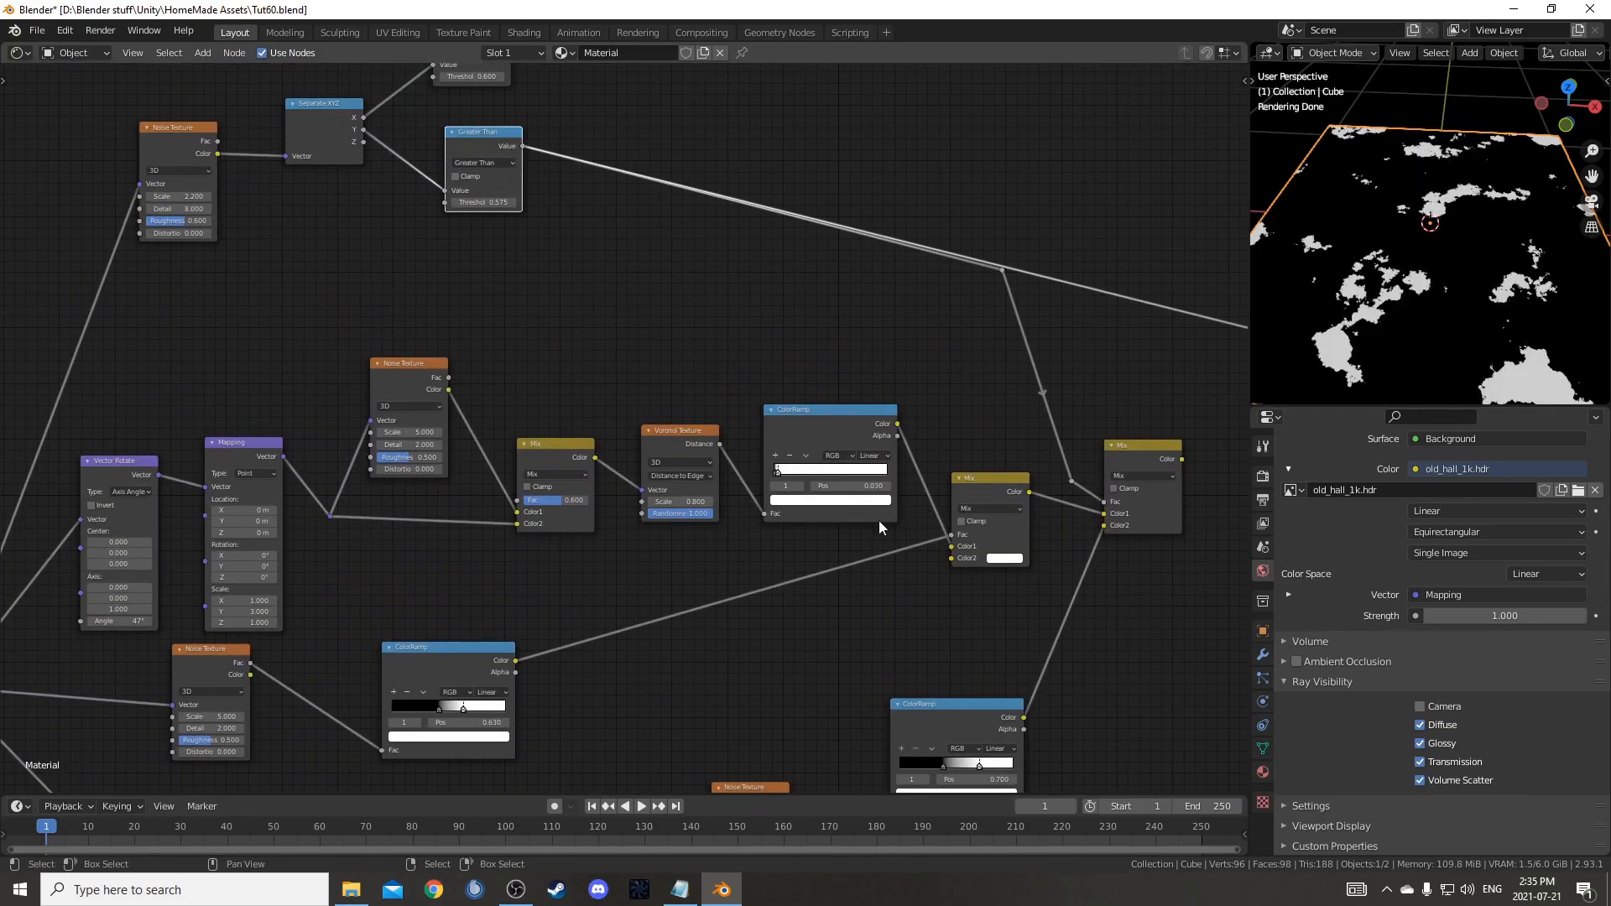
pyautogui.moveTo(878, 520); pyautogui.dragTo(929, 363, button='middle')
pyautogui.keyDown('ctrl'); pyautogui.keyDown('shift'); pyautogui.click(923, 305); pyautogui.keyUp('shift'); pyautogui.keyUp('ctrl')
pyautogui.moveTo(923, 306); pyautogui.dragTo(878, 279, button='middle')
pyautogui.moveTo(1502, 356); pyautogui.dragTo(1459, 300, button='middle')
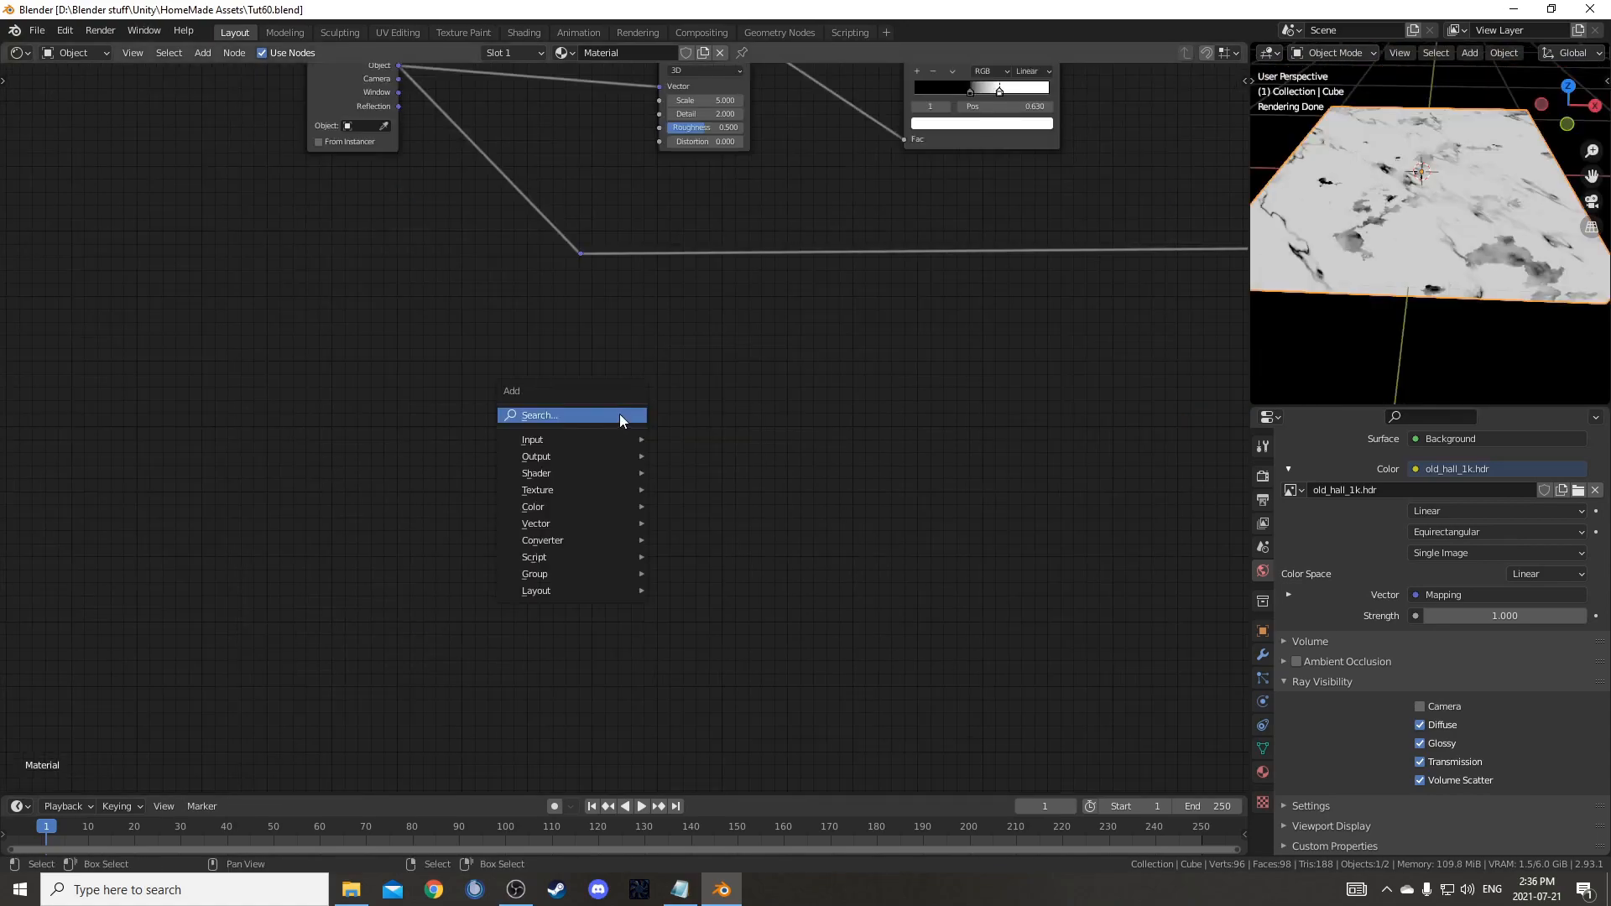
# - Add a Musgrave Texture below the other textures and feed its Vector from the Object coordinates through a reroute point
pyautogui.write('mus')
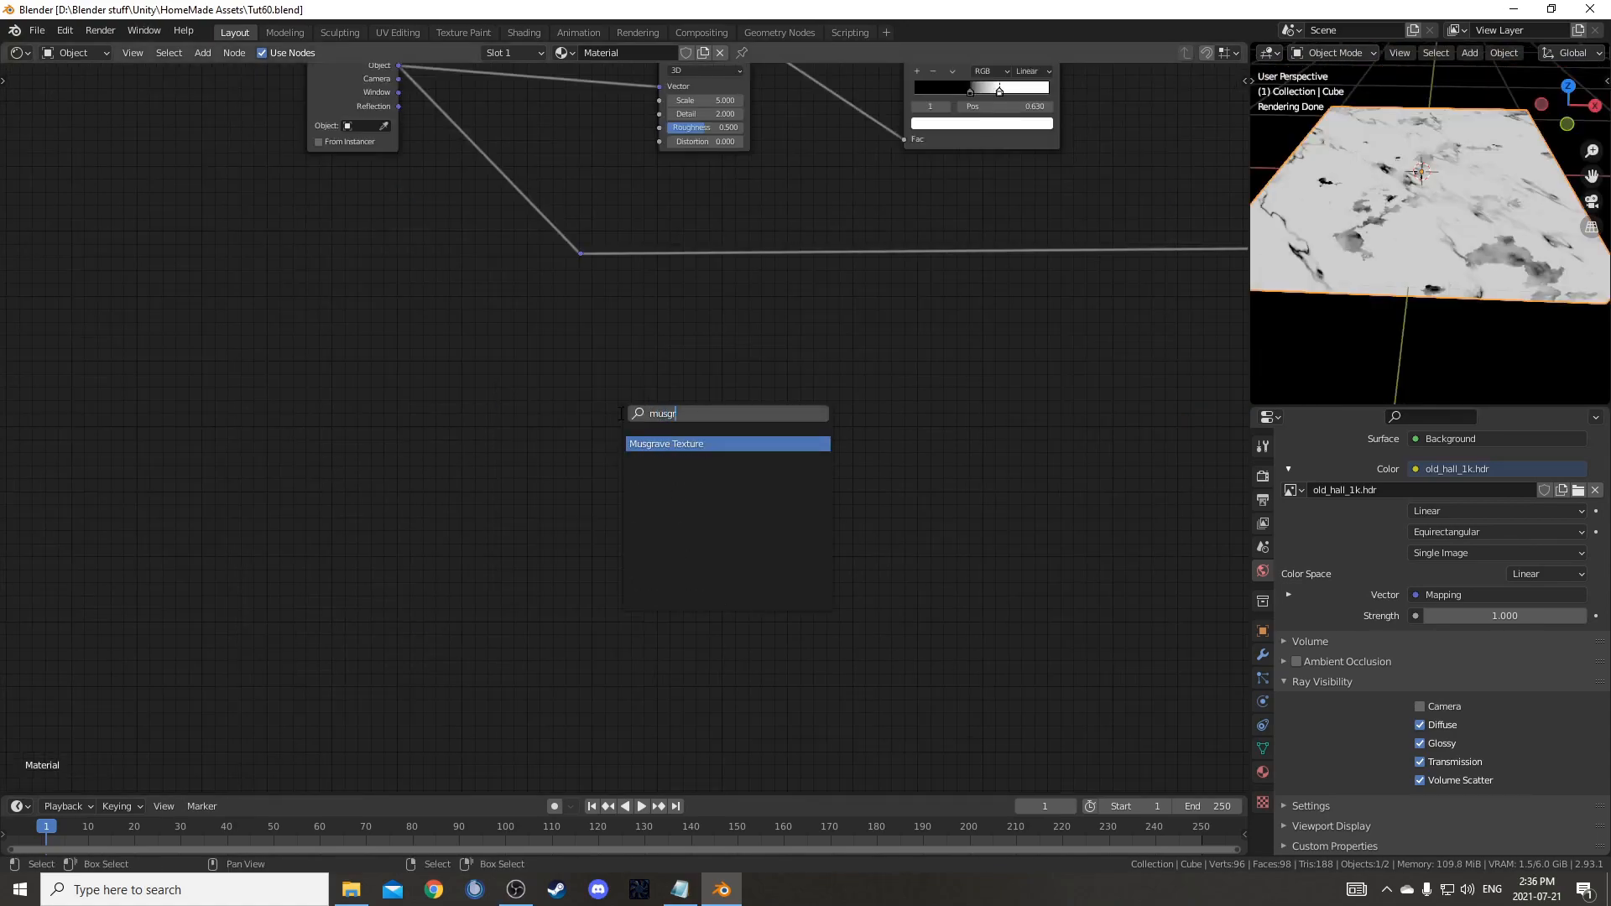
pyautogui.write('gr')
pyautogui.press('Return')
pyautogui.click(603, 404)
pyautogui.scroll(-1, 461, 224)
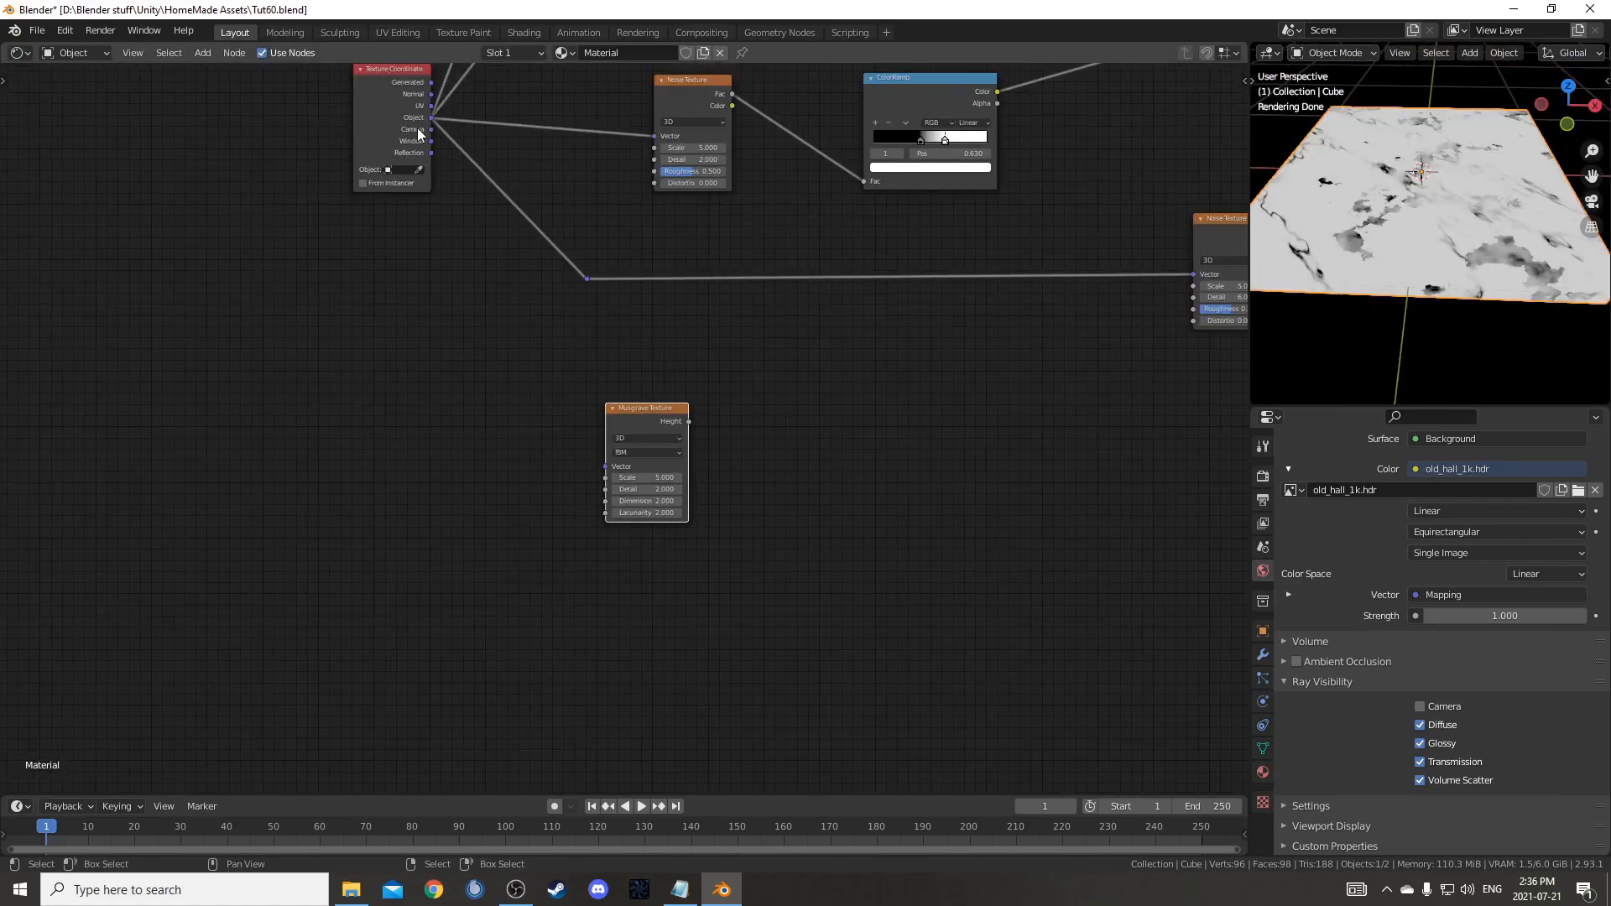
pyautogui.moveTo(430, 118); pyautogui.dragTo(607, 465)
pyautogui.keyDown('shift'); pyautogui.moveTo(550, 306); pyautogui.dragTo(495, 369, button='right'); pyautogui.keyUp('shift')
pyautogui.press('g')
pyautogui.click(587, 496)
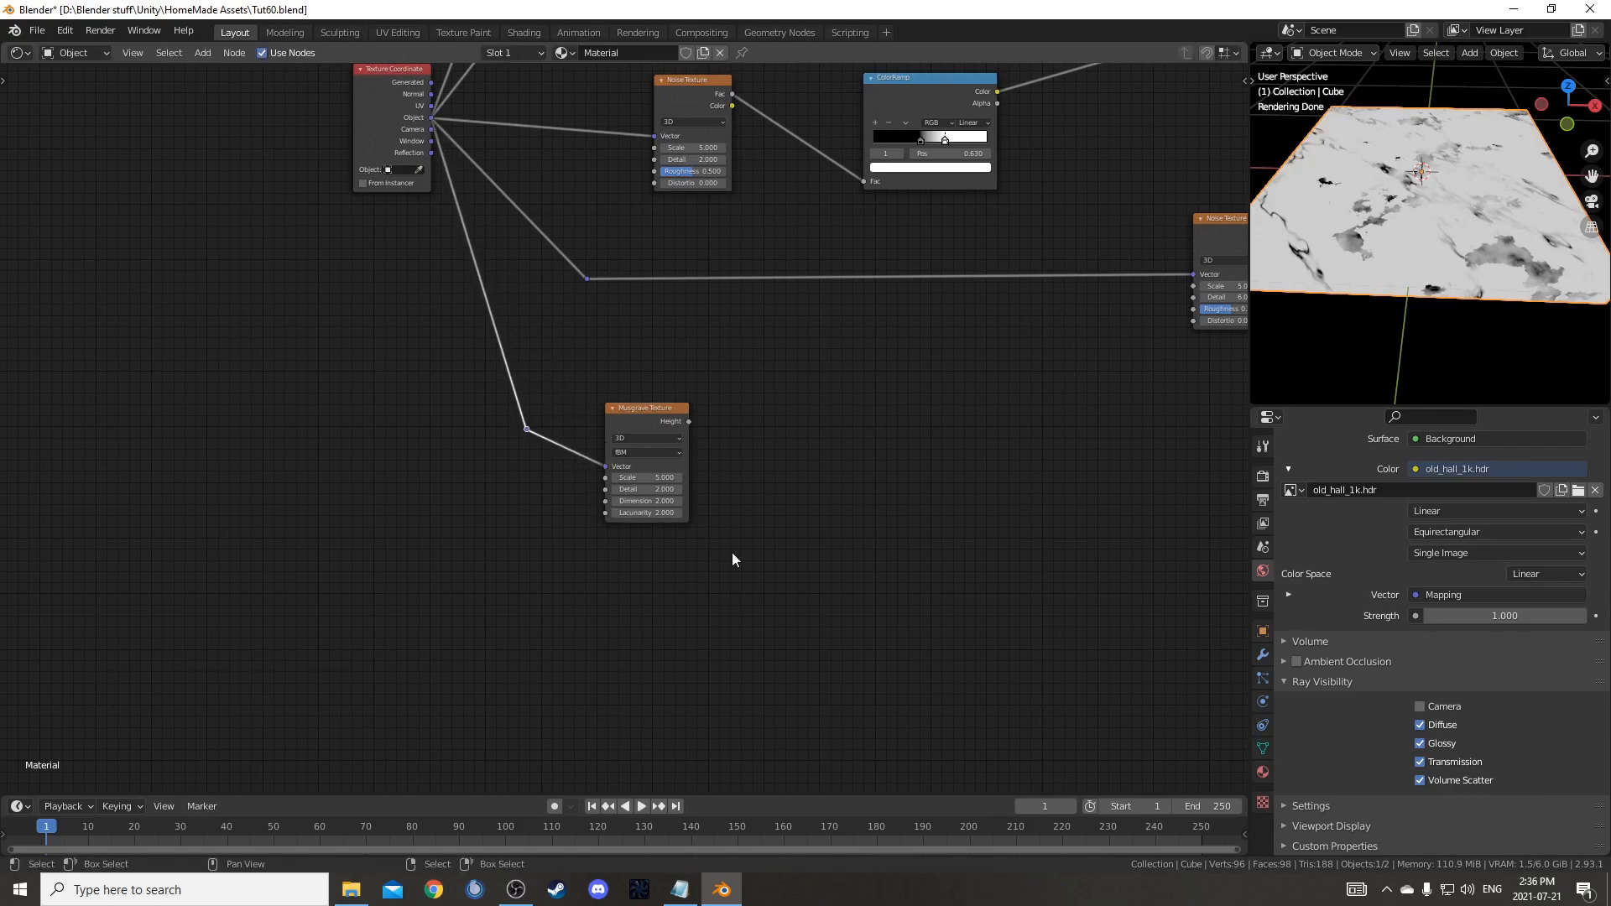
# - Preview the Musgrave Texture and set its Scale to 106, Detail to 5, Dimension to 0.1 and Lacunarity to 3
pyautogui.scroll(3, 713, 545)
pyautogui.keyDown('ctrl'); pyautogui.keyDown('shift'); pyautogui.click(693, 343); pyautogui.keyUp('shift'); pyautogui.keyUp('ctrl')
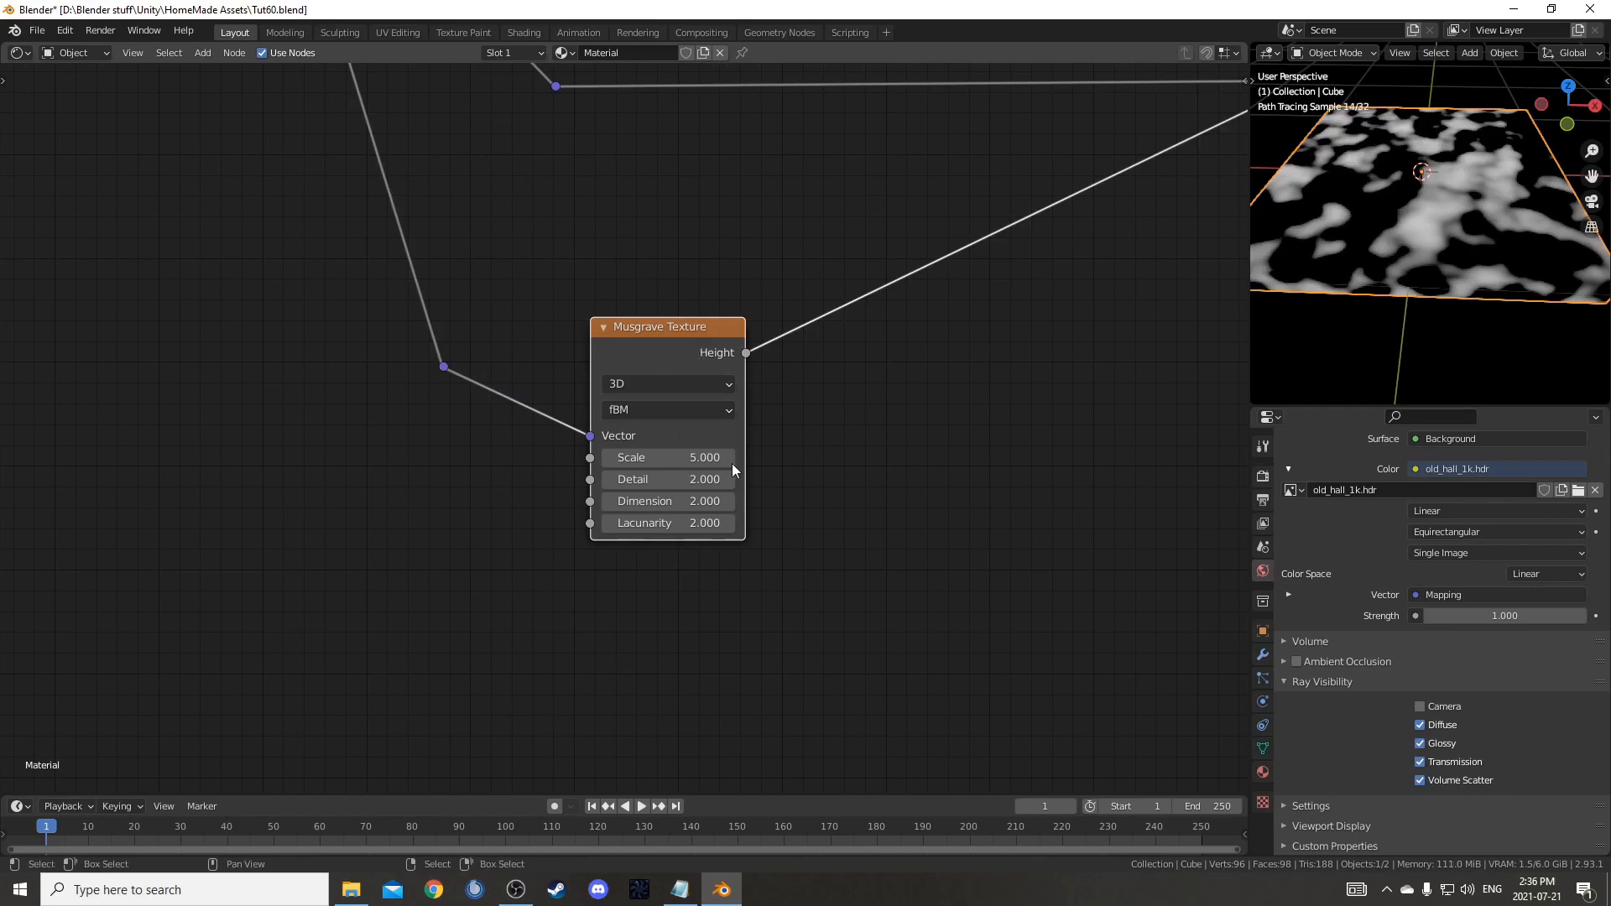
pyautogui.scroll(2, 722, 441)
pyautogui.click(710, 427)
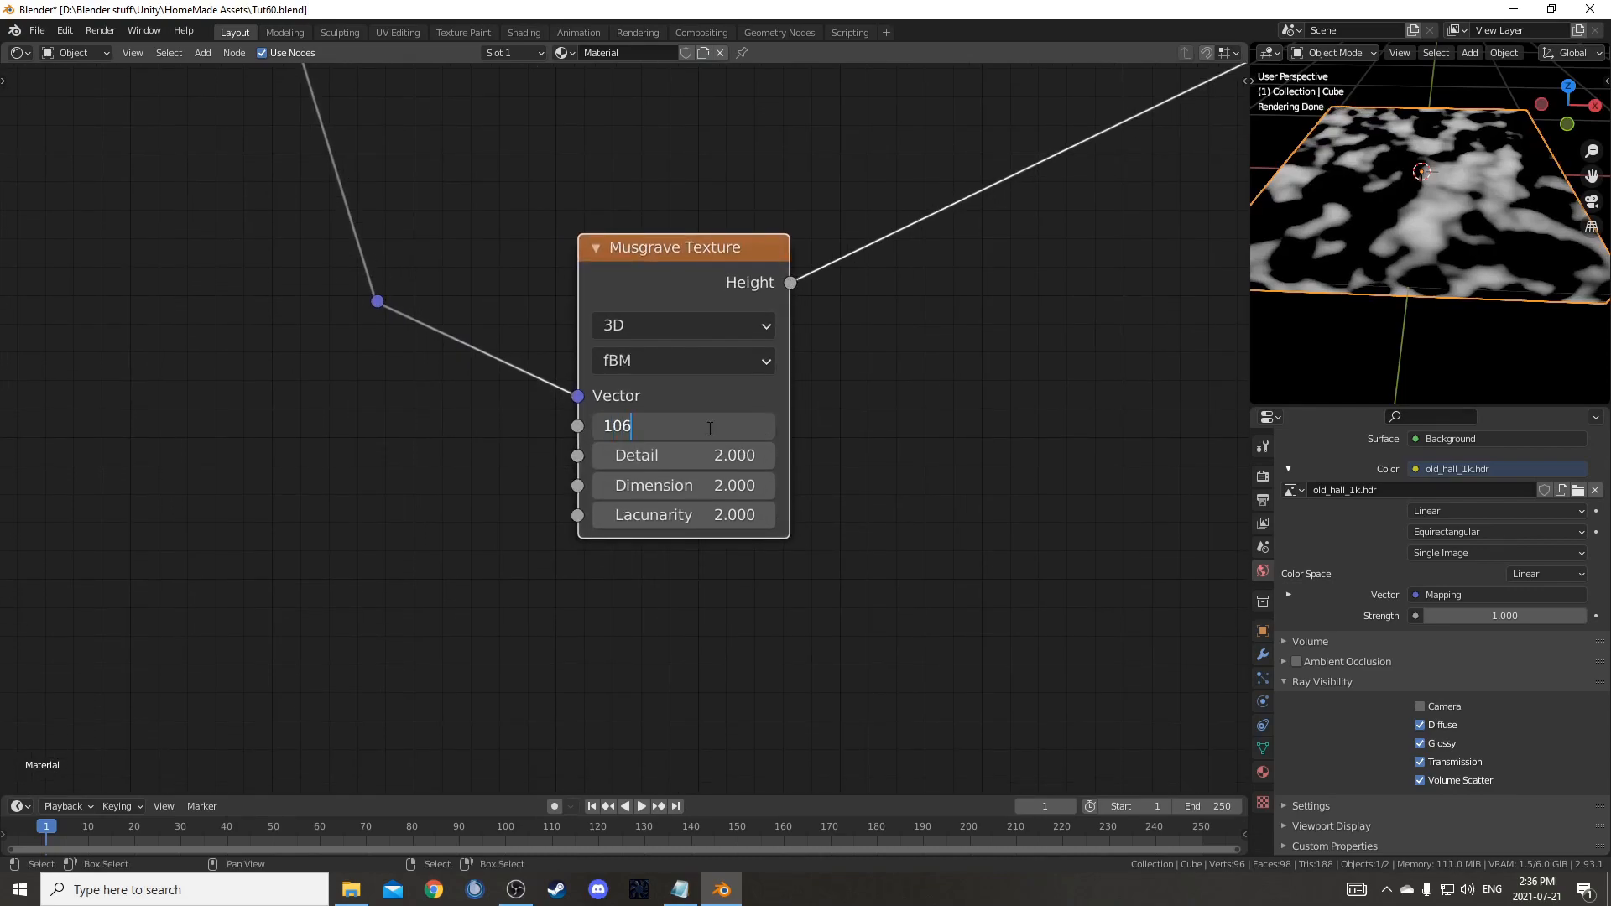
pyautogui.write('106')
pyautogui.press('Tab')
pyautogui.write('5')
pyautogui.press('Tab')
pyautogui.write('.1')
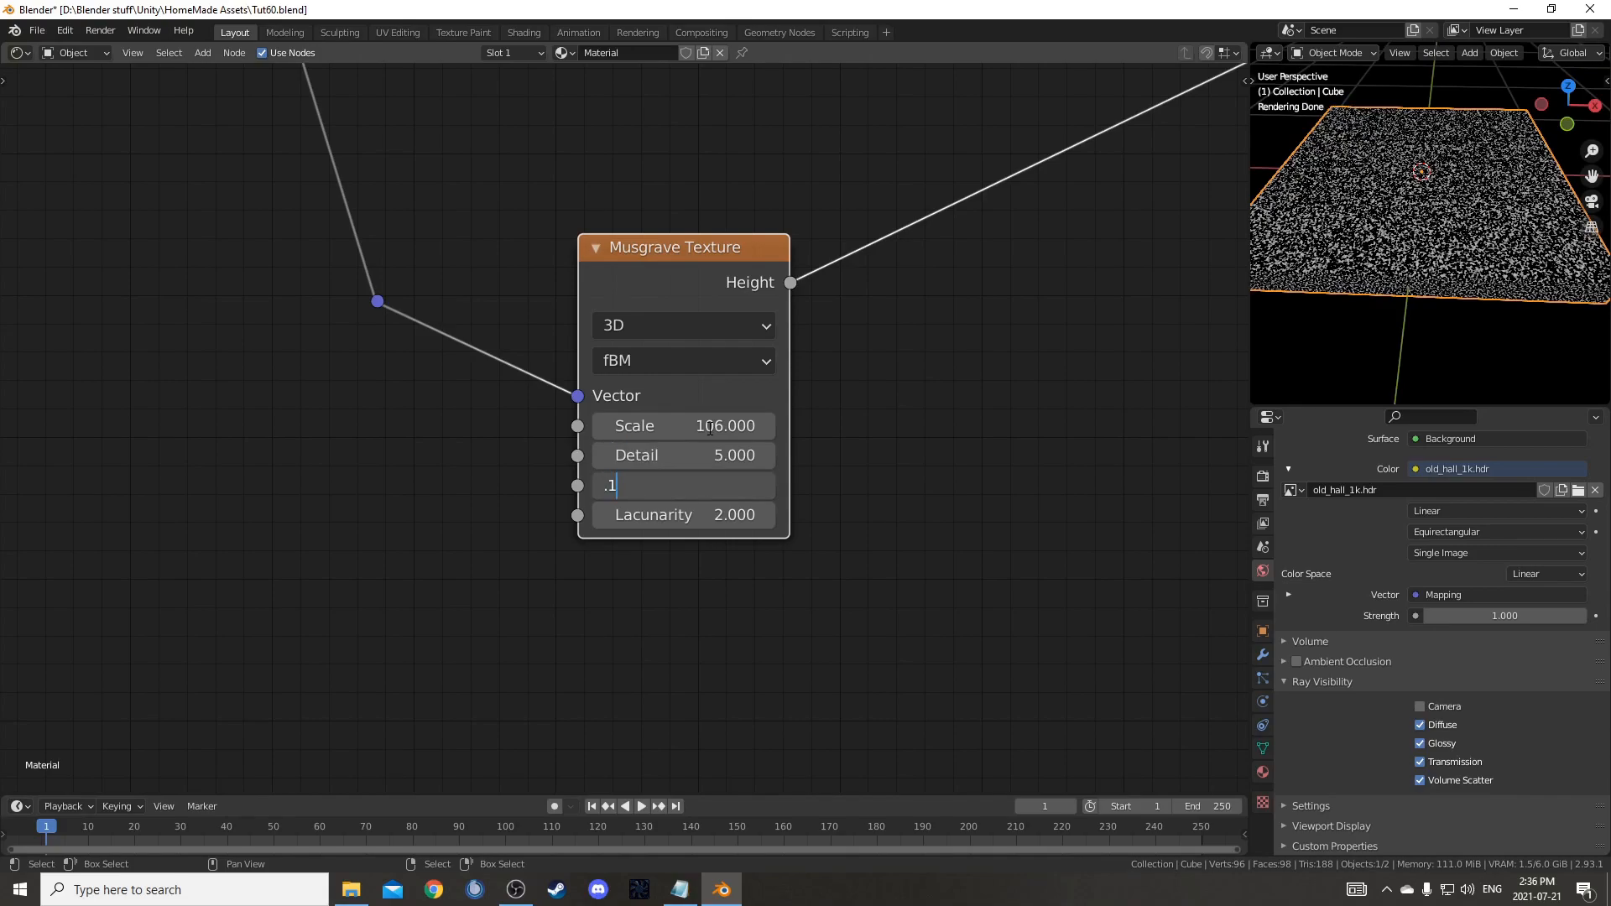
pyautogui.press('Tab')
pyautogui.write('3')
pyautogui.press('Return')
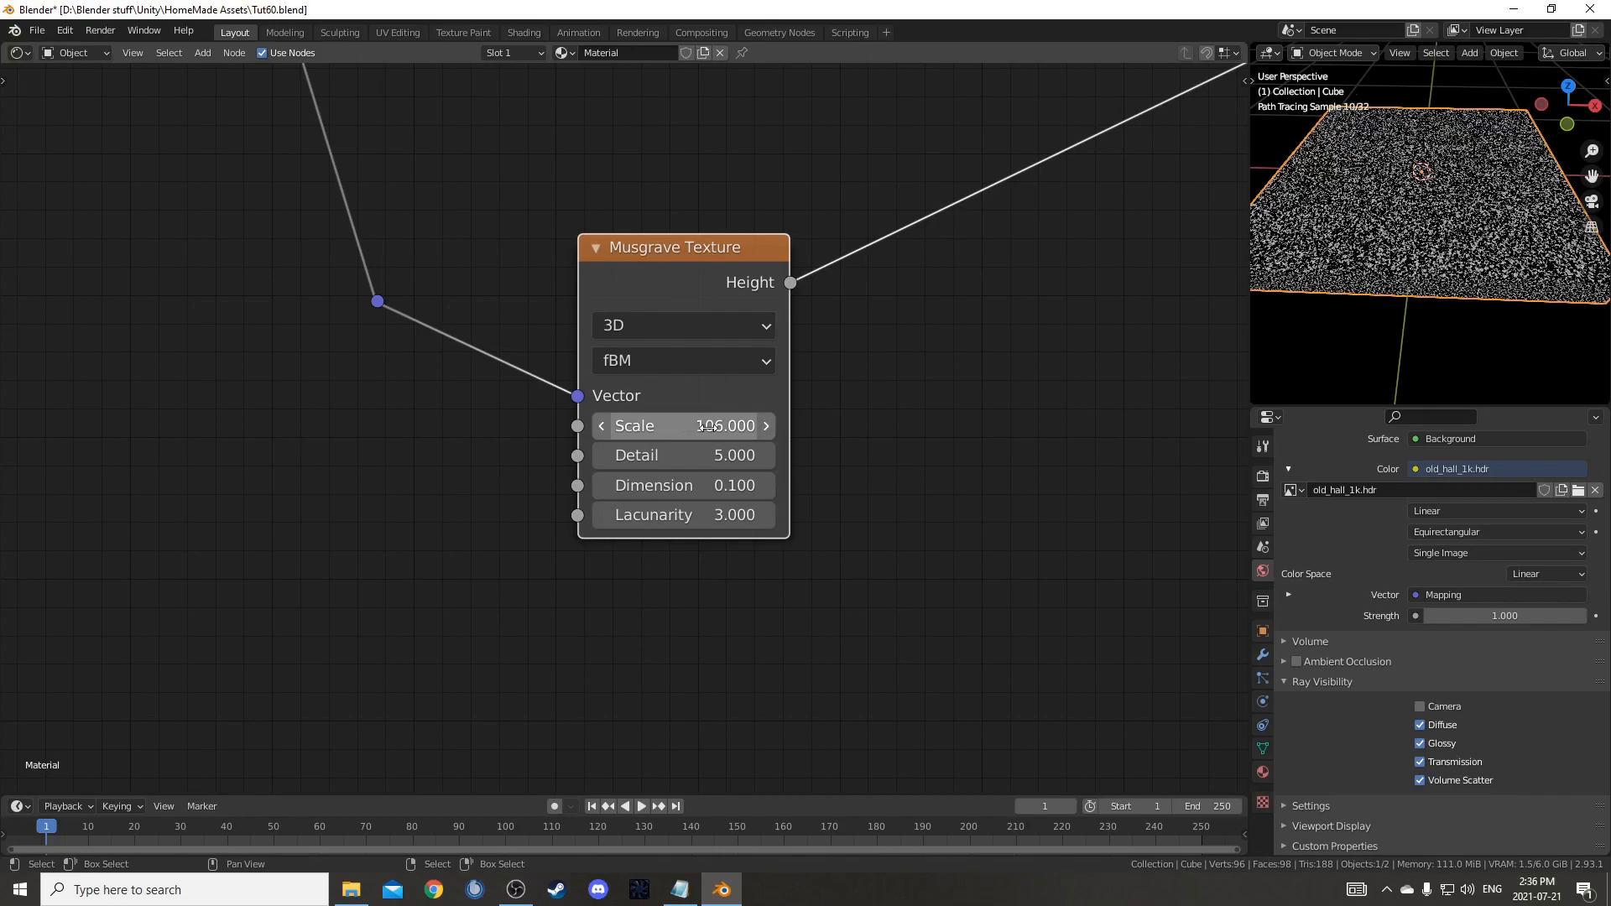
# - Set the Musgrave Texture's Scale to 10.6 and inspect the pattern on the slab
pyautogui.click(658, 430)
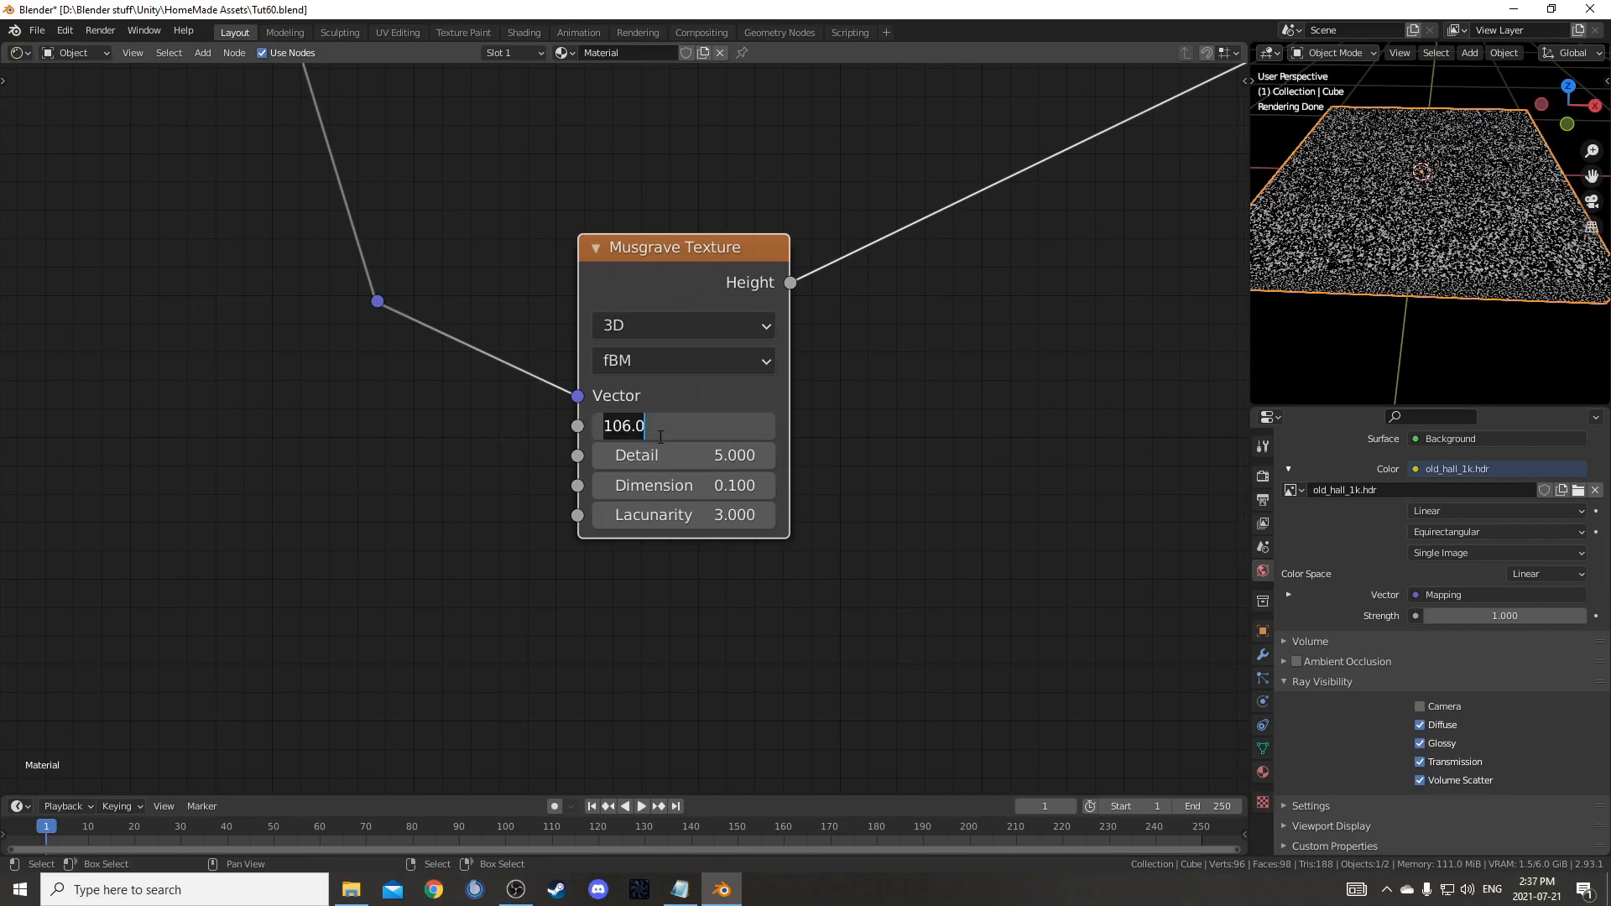
pyautogui.write('10')
pyautogui.press('Return')
pyautogui.moveTo(1426, 252); pyautogui.dragTo(1502, 252, button='middle')
# - Add a ColorRamp on the Musgrave Texture's Height output link
pyautogui.moveTo(1184, 299); pyautogui.dragTo(702, 437, button='middle')
pyautogui.hotkey('shift', 'a')
pyautogui.click(702, 437)
pyautogui.write('color')
pyautogui.press('Return')
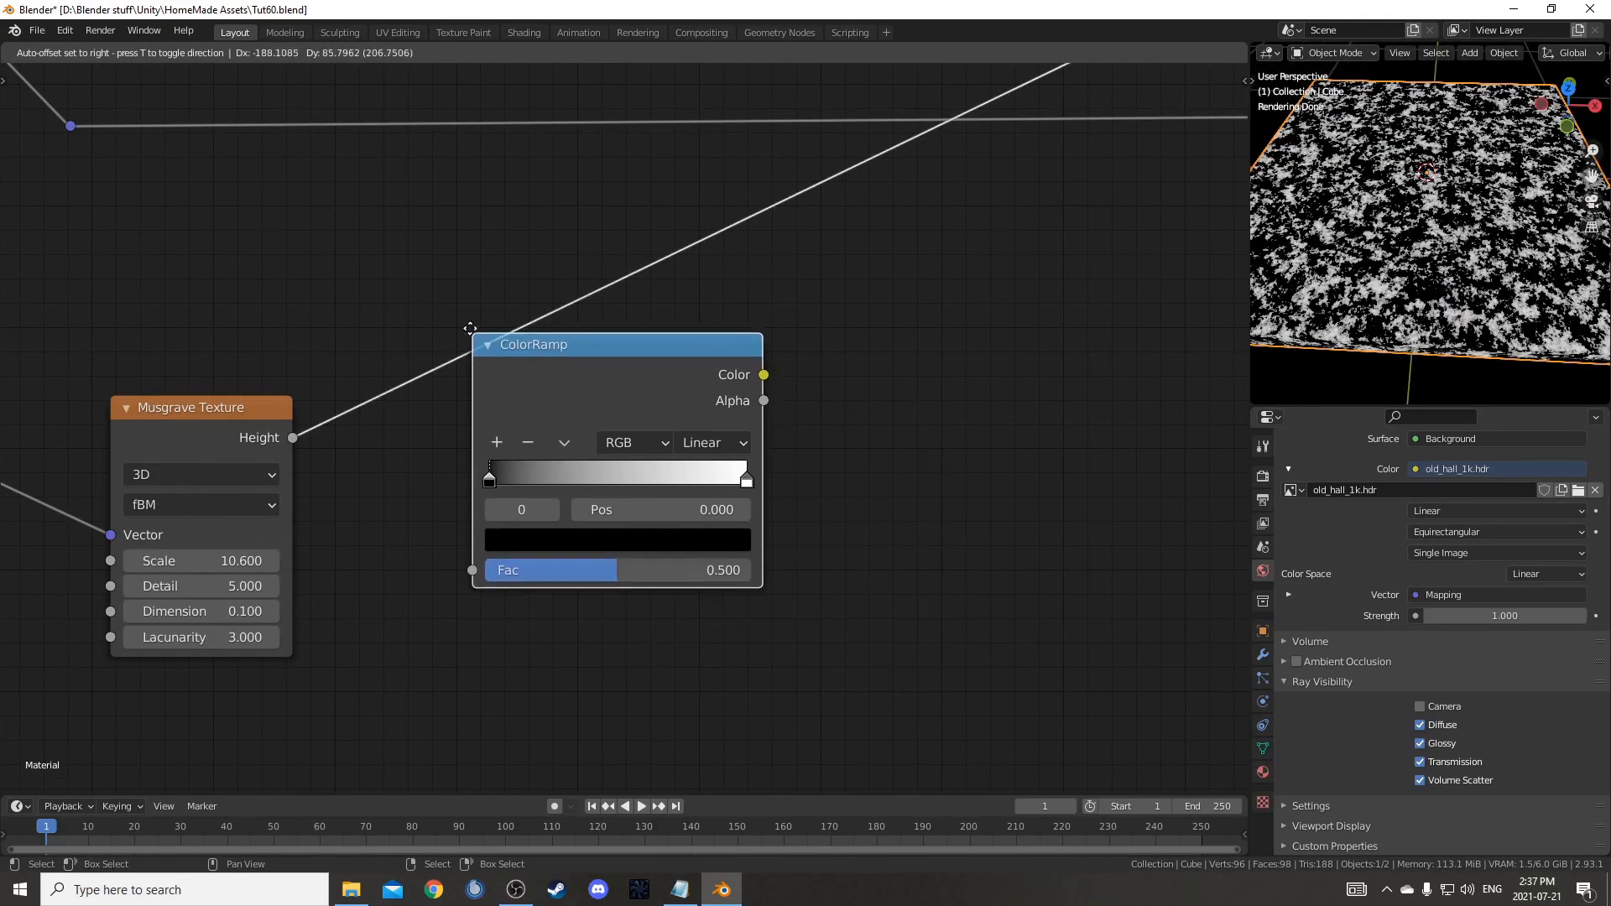
pyautogui.click(464, 269)
# - Set the Musgrave ColorRamp's white stop position to 0.49
pyautogui.scroll(3, 797, 487)
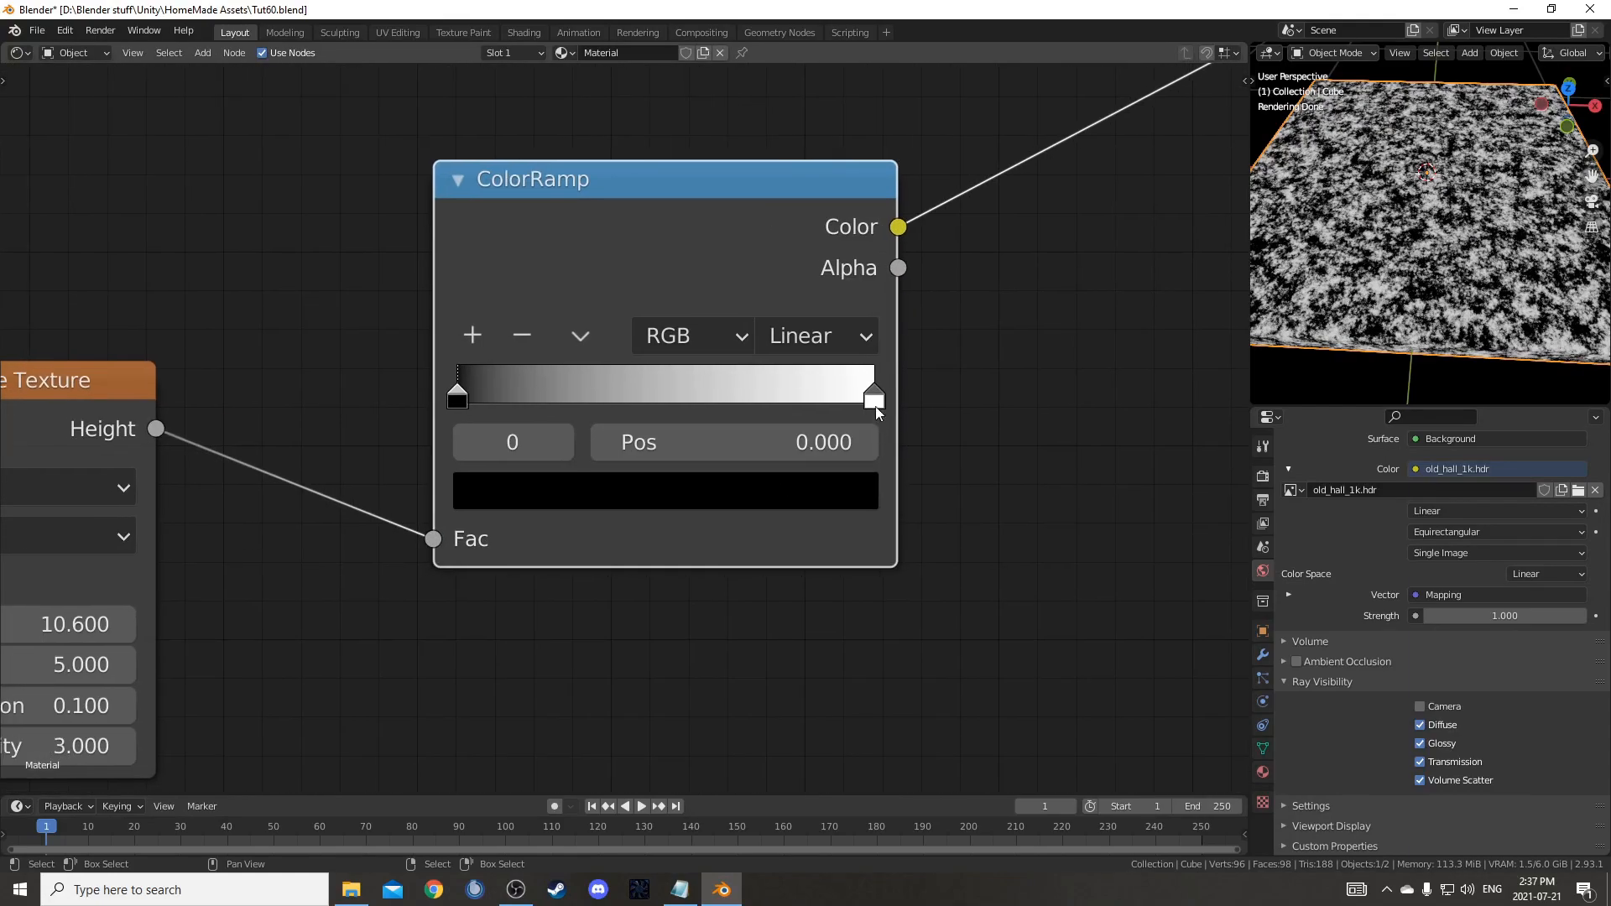
pyautogui.click(876, 411)
pyautogui.click(803, 447)
pyautogui.write('.49')
pyautogui.press('Return')
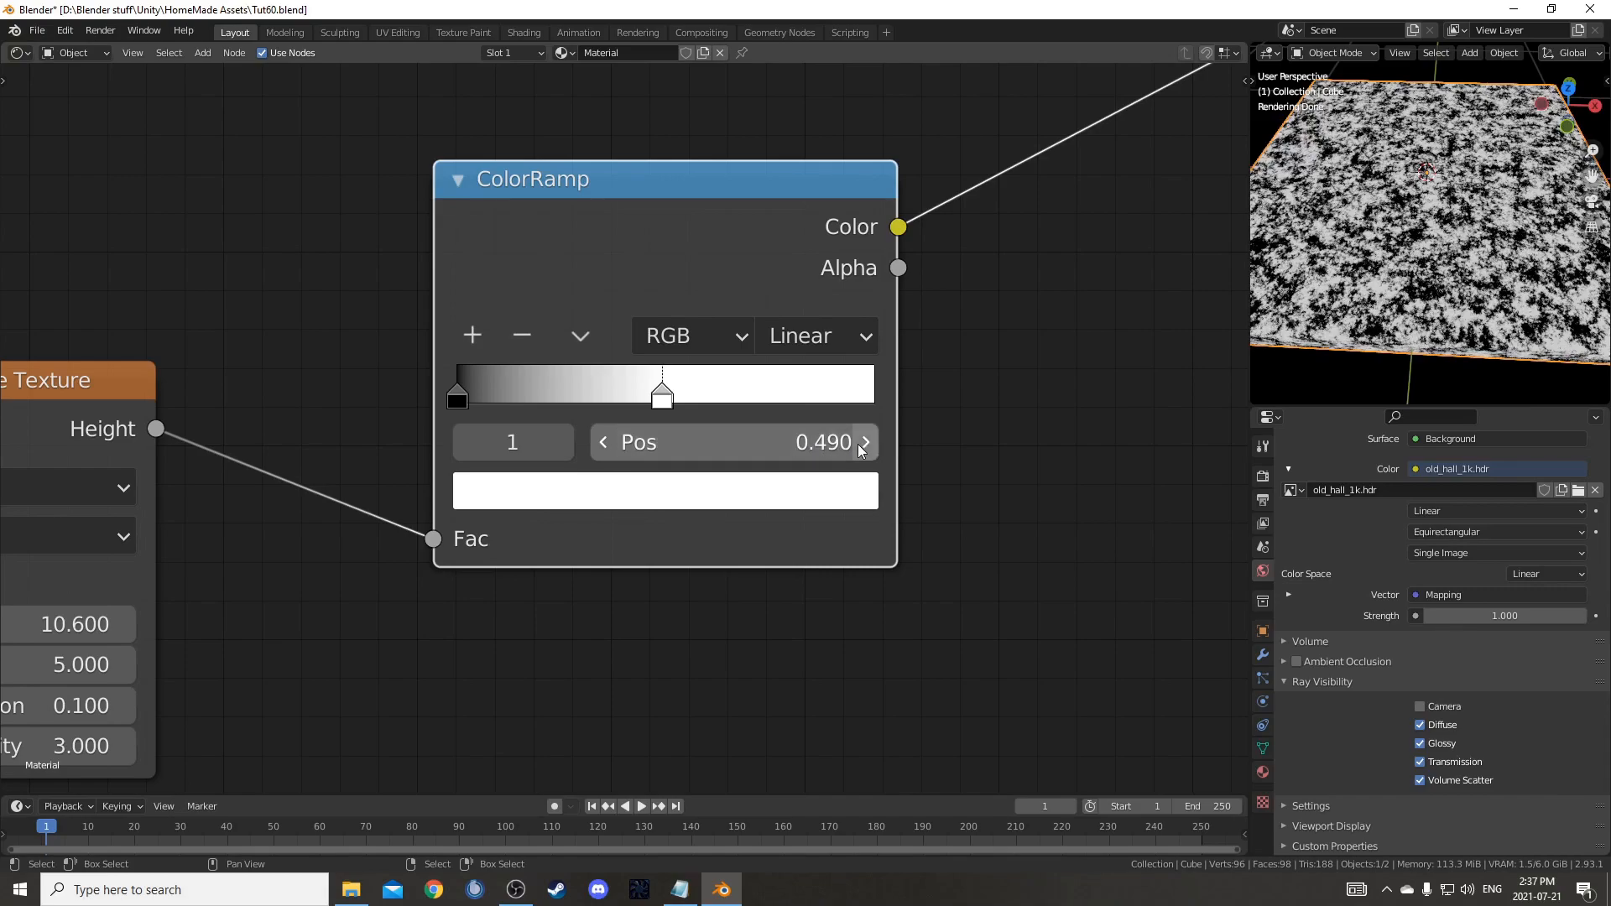
# - Add a second ColorRamp on the output link of the Musgrave ColorRamp
pyautogui.scroll(-2, 931, 551)
pyautogui.moveTo(931, 550); pyautogui.dragTo(761, 582, button='middle')
pyautogui.hotkey('shift', 'a')
pyautogui.write('color')
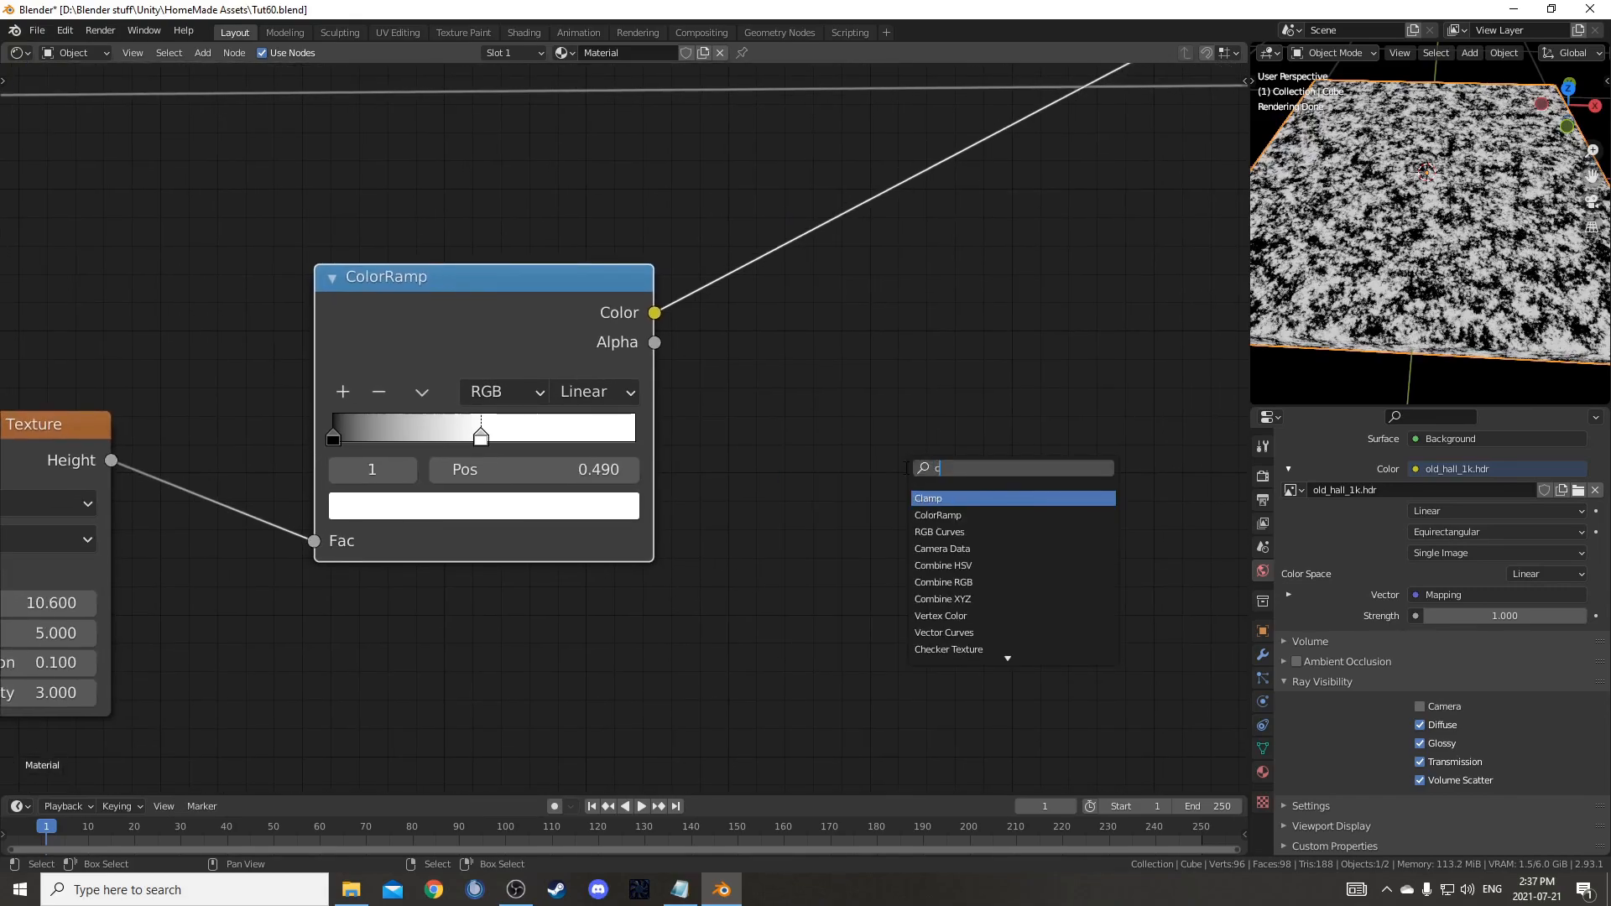
pyautogui.press('Return')
pyautogui.click(889, 419)
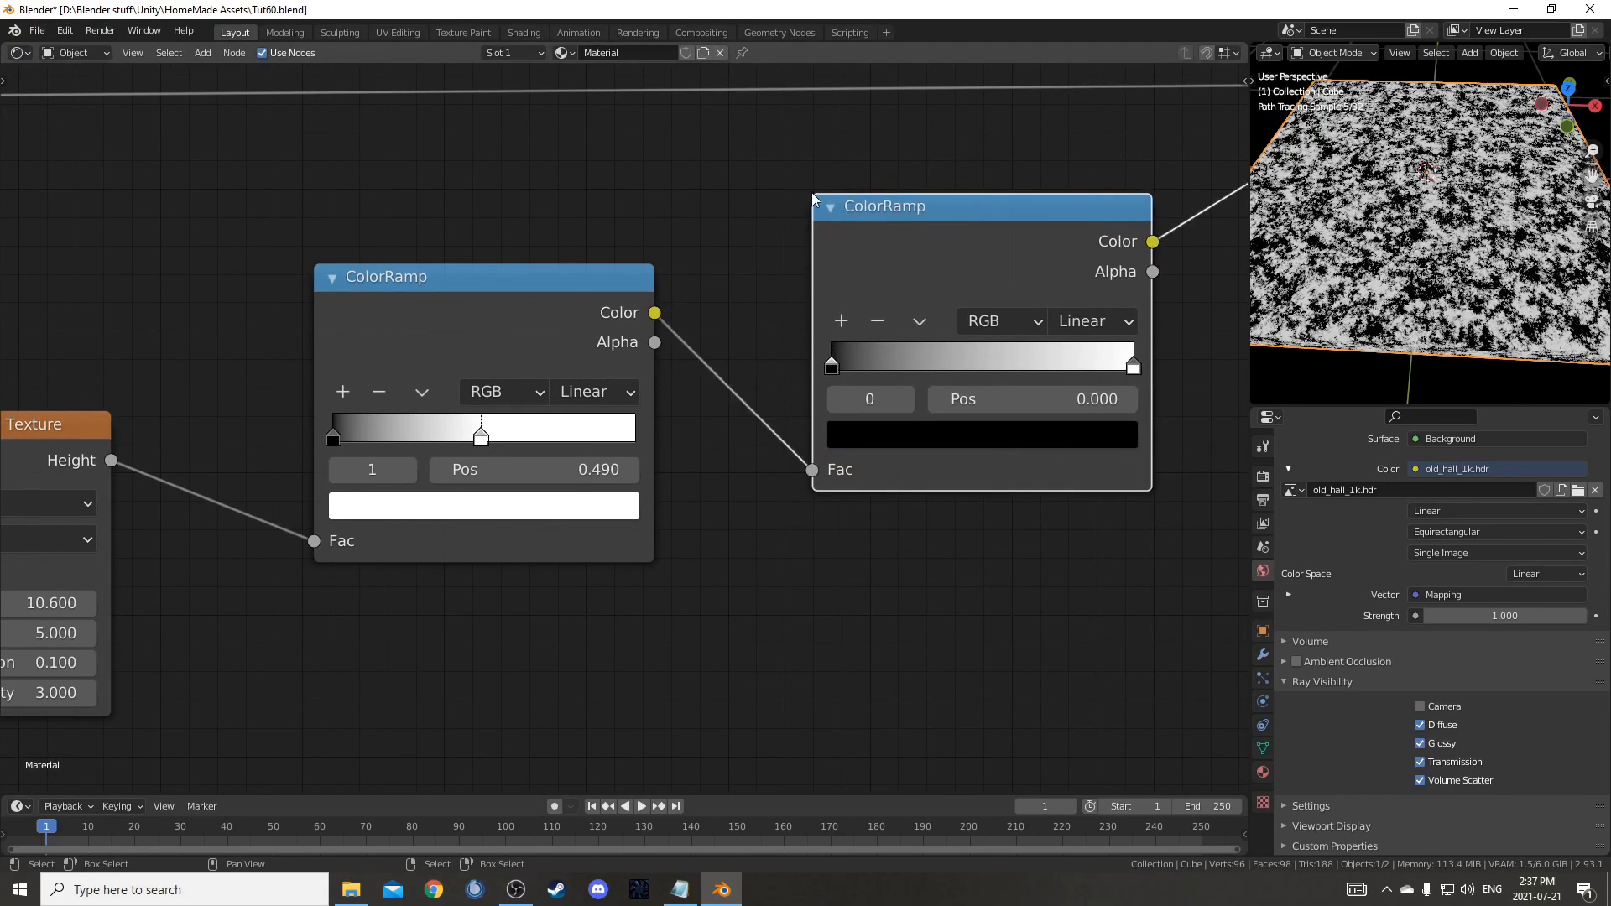
# - Select the Musgrave Texture with its two ColorRamps and move them together closer to the Principled BSDF
pyautogui.scroll(-4, 889, 420)
pyautogui.scroll(-3, 914, 478)
pyautogui.scroll(1, 721, 529)
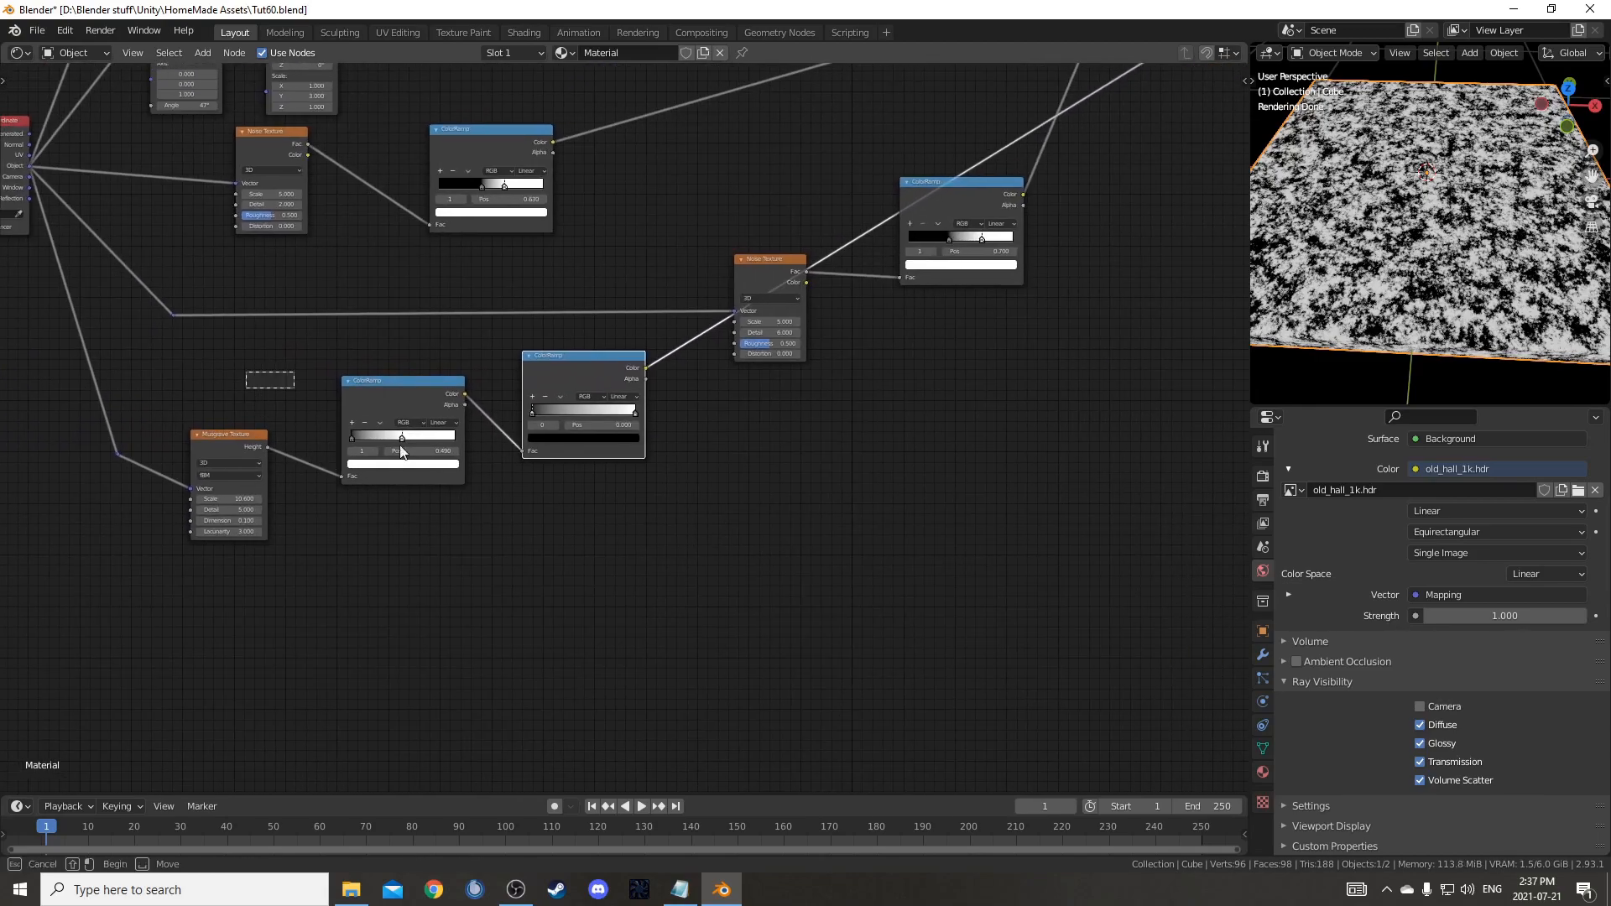
pyautogui.scroll(-1, 670, 577)
pyautogui.scroll(-1, 669, 577)
pyautogui.moveTo(637, 562); pyautogui.dragTo(541, 591, button='middle')
pyautogui.press('g')
pyautogui.click(892, 631)
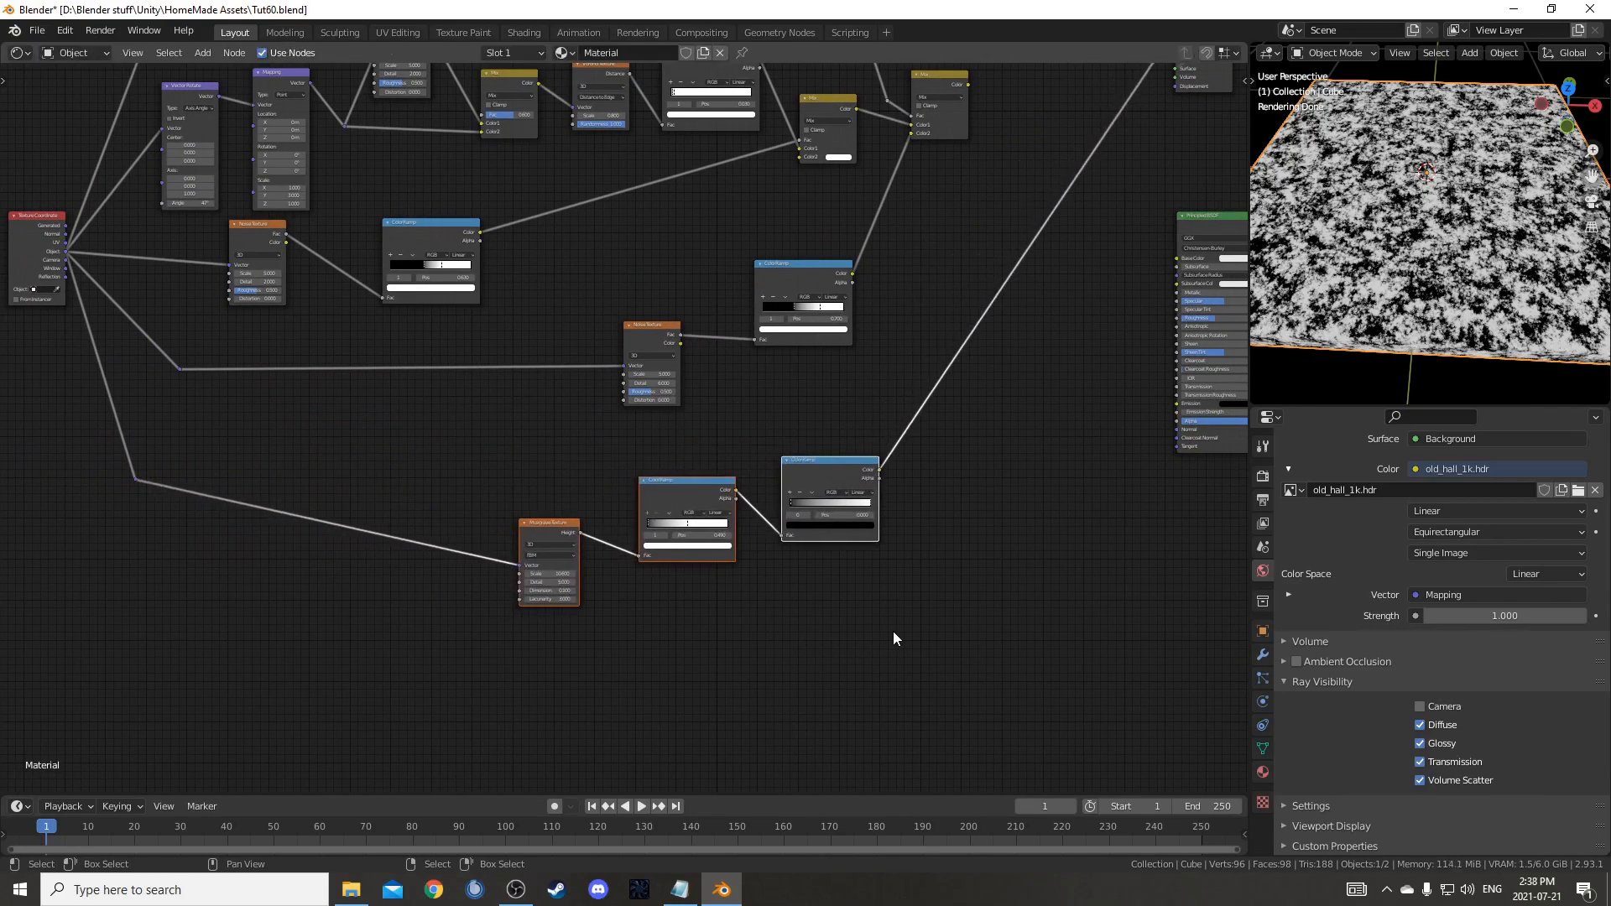
# - Examine the multi-stop brown and white ColorRamp and the colour value of its first stop
pyautogui.moveTo(826, 572); pyautogui.dragTo(766, 591, button='middle')
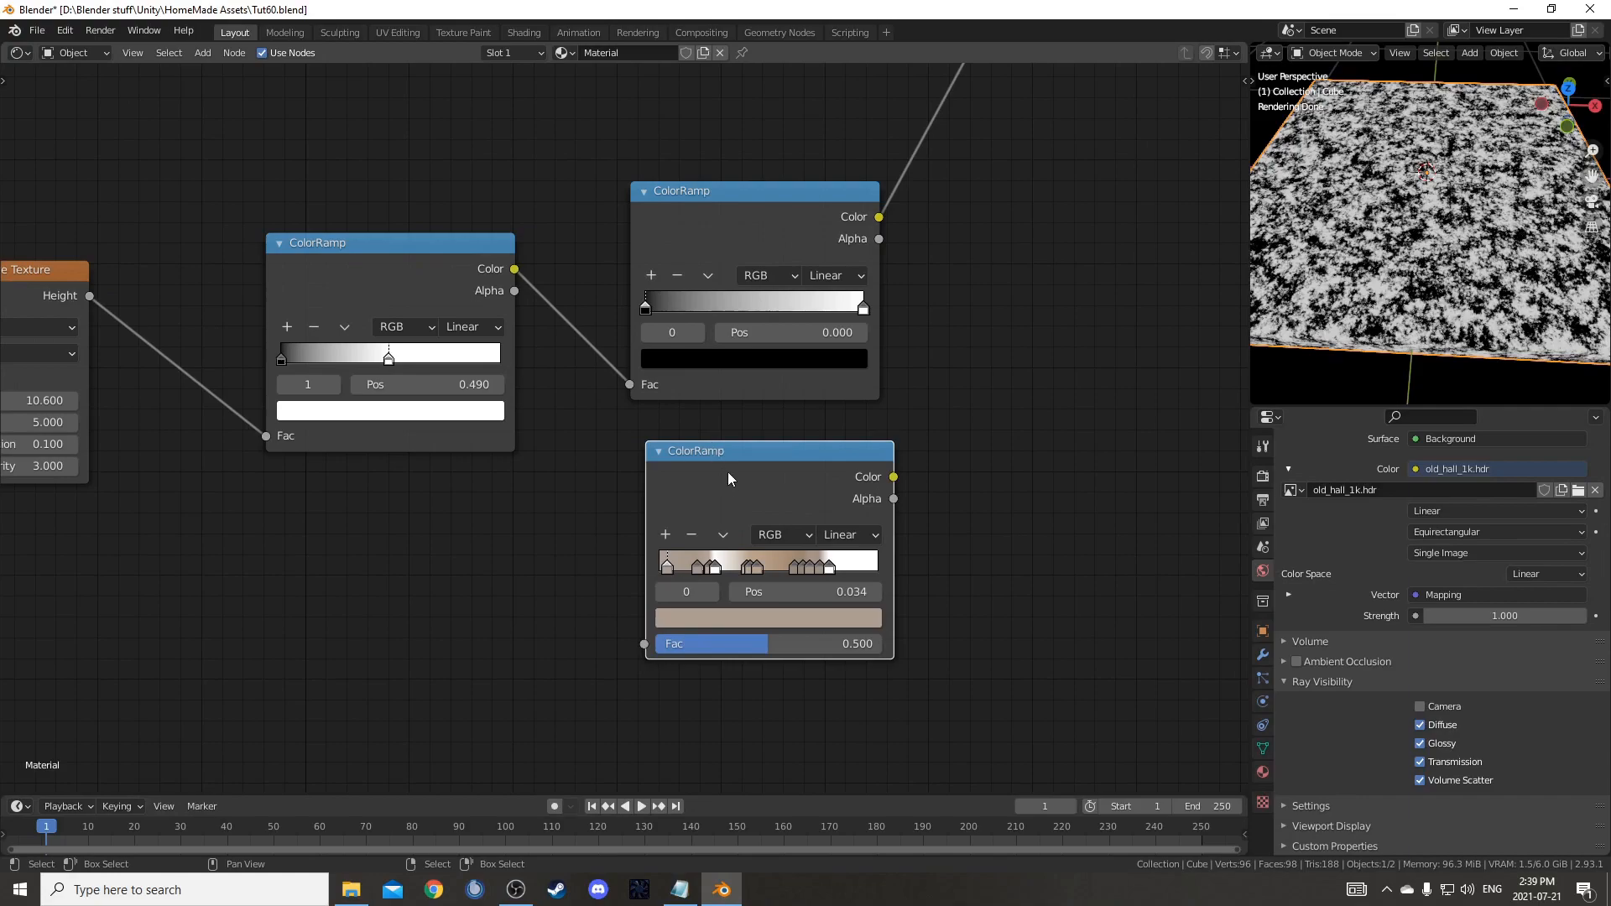
pyautogui.moveTo(730, 478); pyautogui.dragTo(725, 472)
pyautogui.scroll(2, 789, 563)
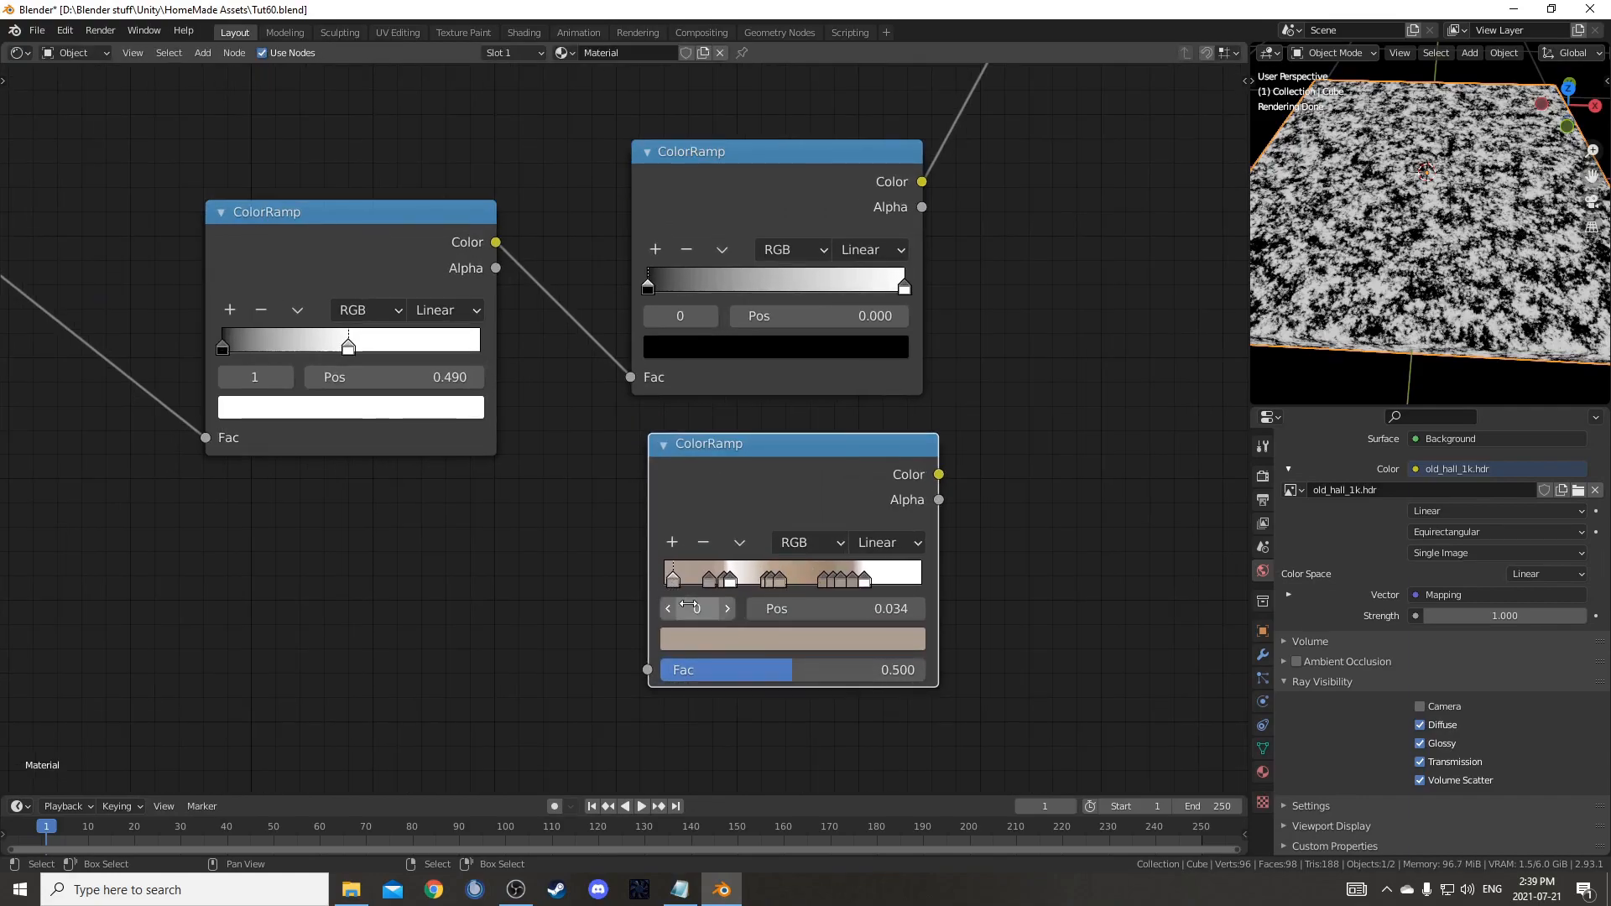
pyautogui.scroll(1, 668, 597)
pyautogui.moveTo(668, 596); pyautogui.dragTo(643, 561, button='middle')
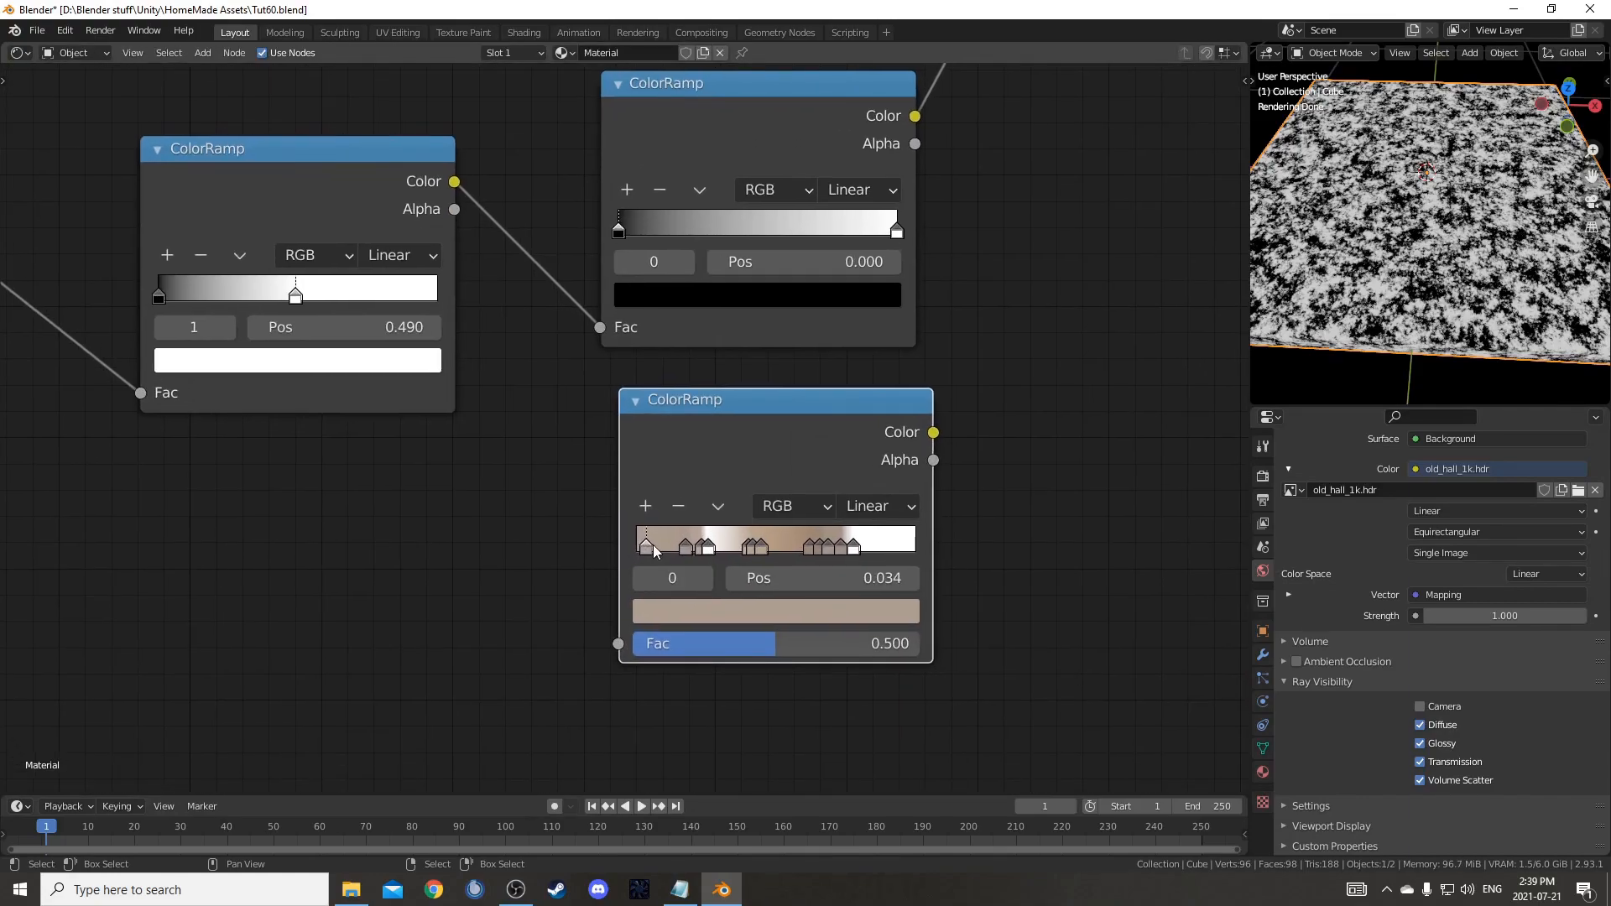
pyautogui.click(723, 611)
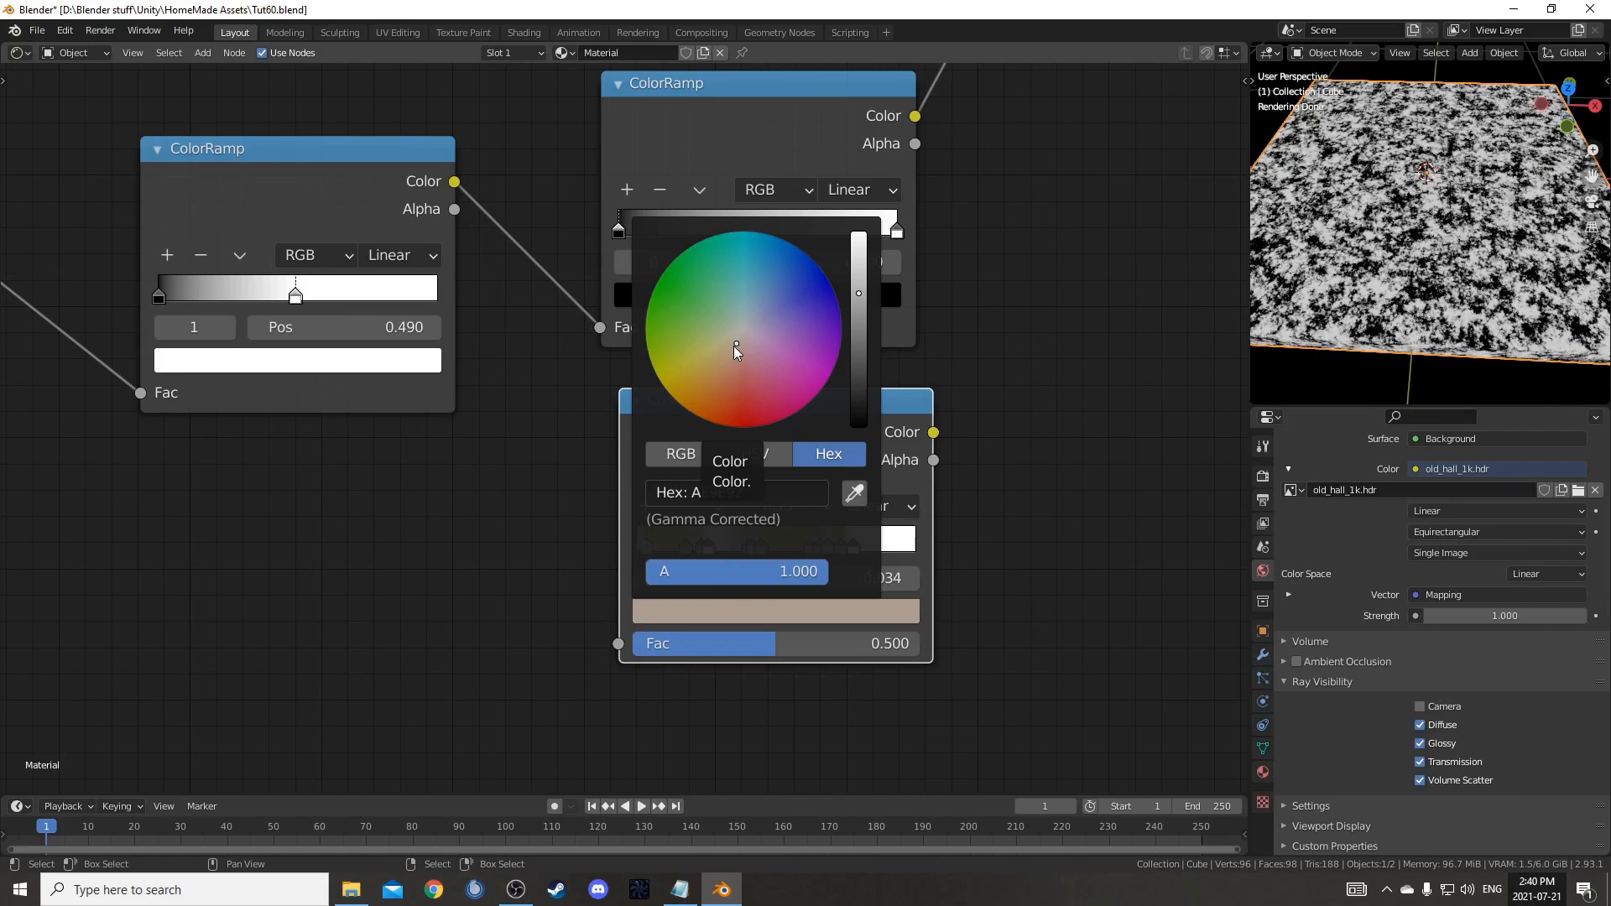
pyautogui.press('Return')
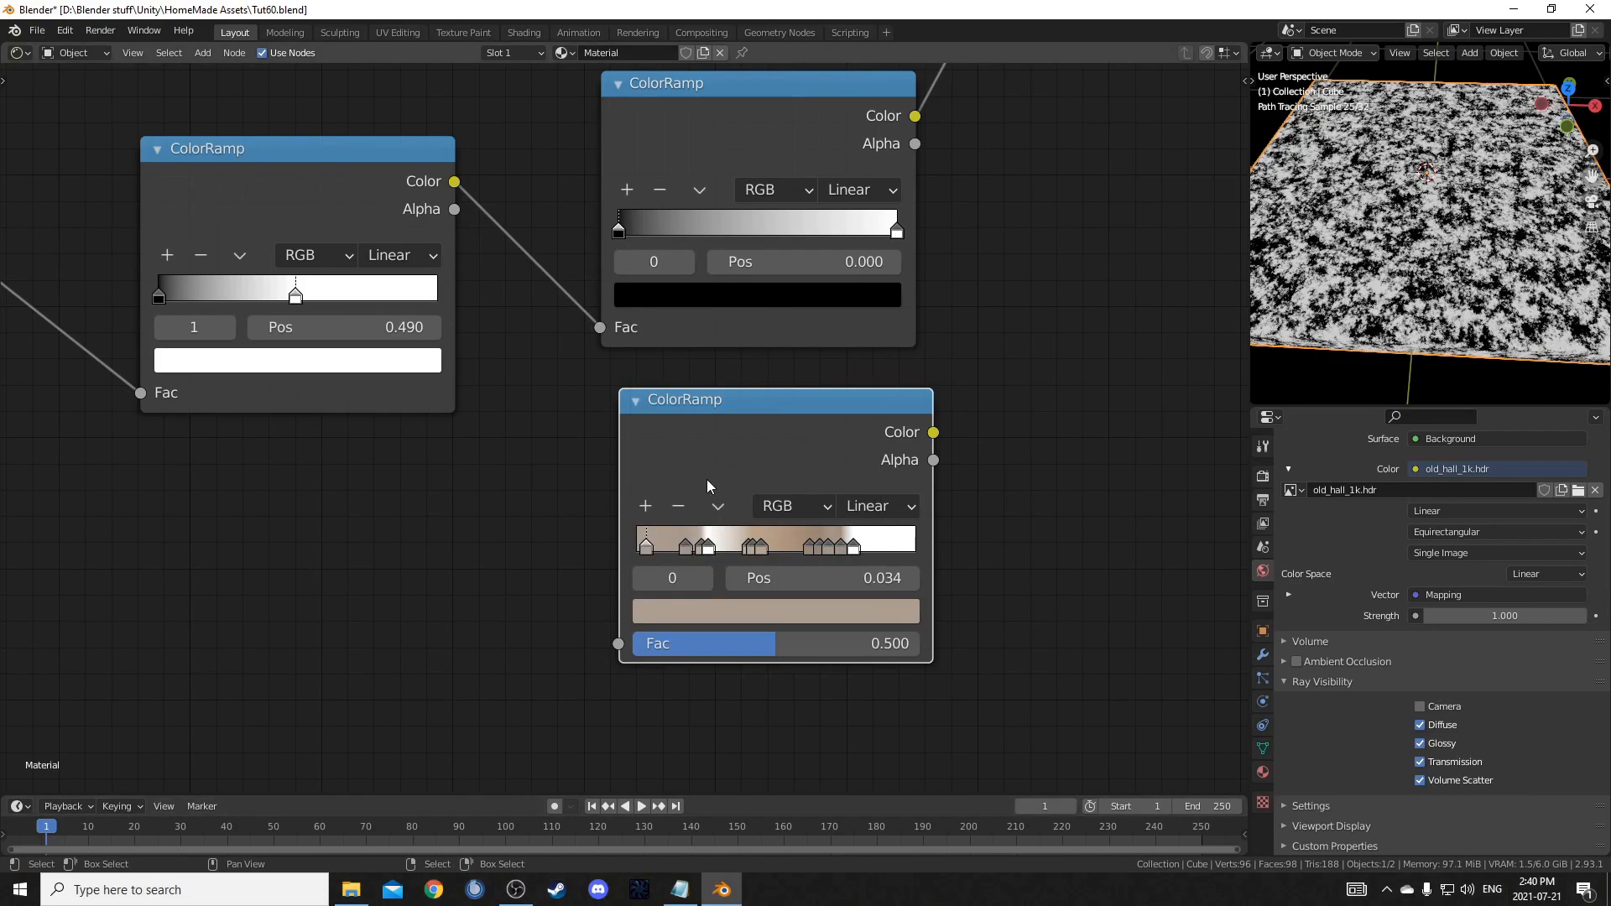
# - Inspect the positions and hex colours of the remaining stops on the multi-stop ColorRamp
pyautogui.click(703, 551)
pyautogui.click(685, 550)
pyautogui.click(705, 551)
pyautogui.click(701, 601)
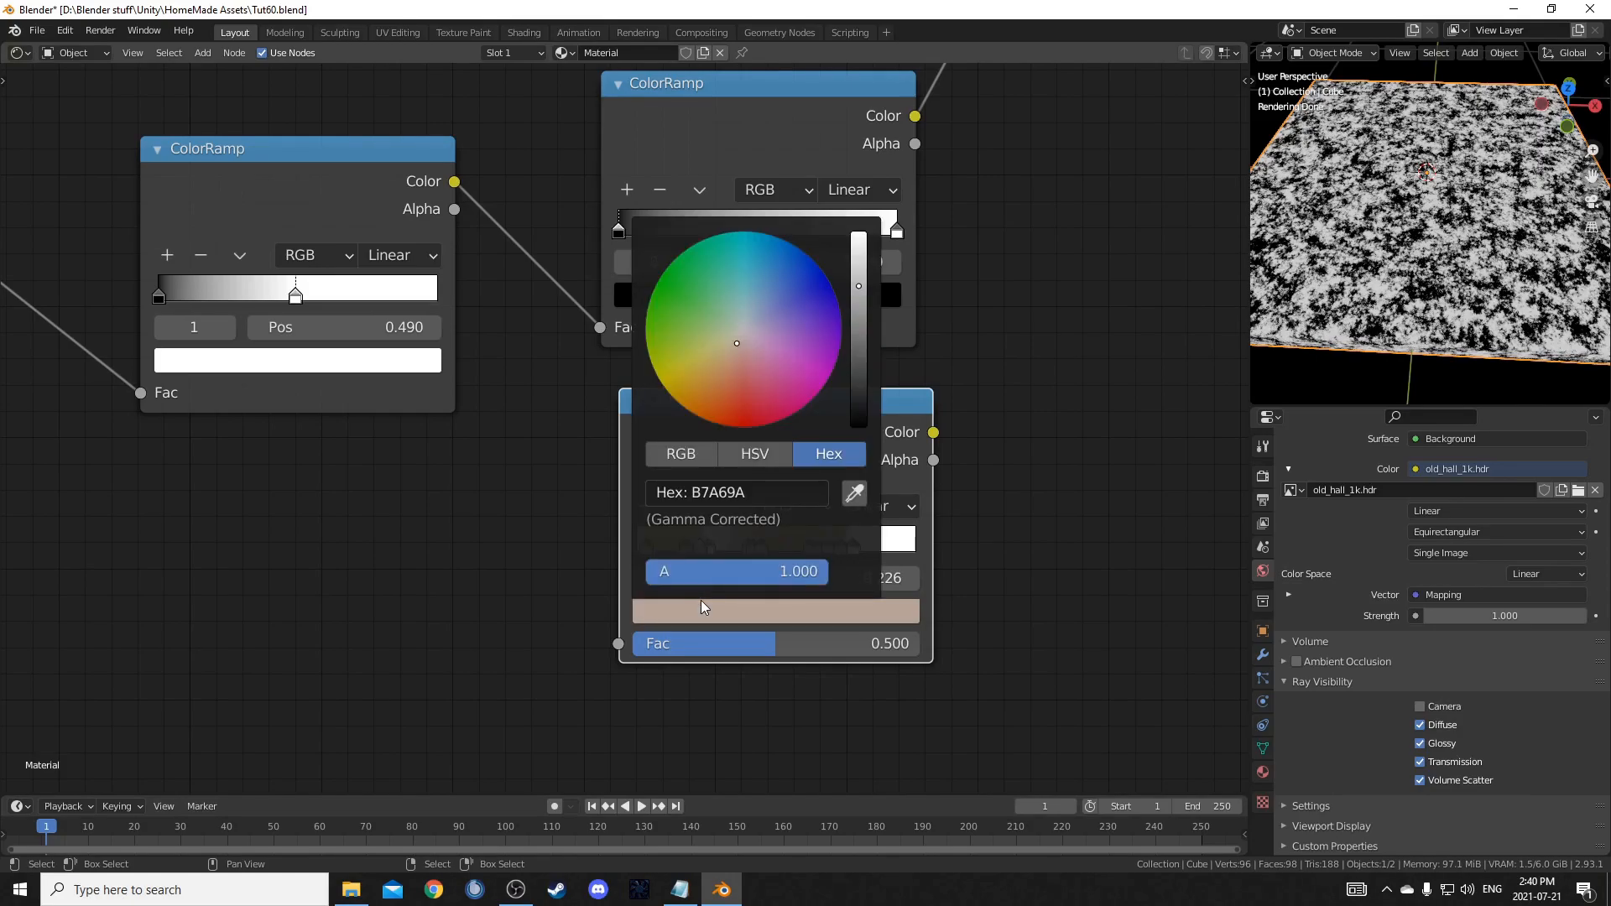
pyautogui.press('Return')
pyautogui.hotkey('ctrl', 'z')
pyautogui.hotkey('ctrl', 'z')
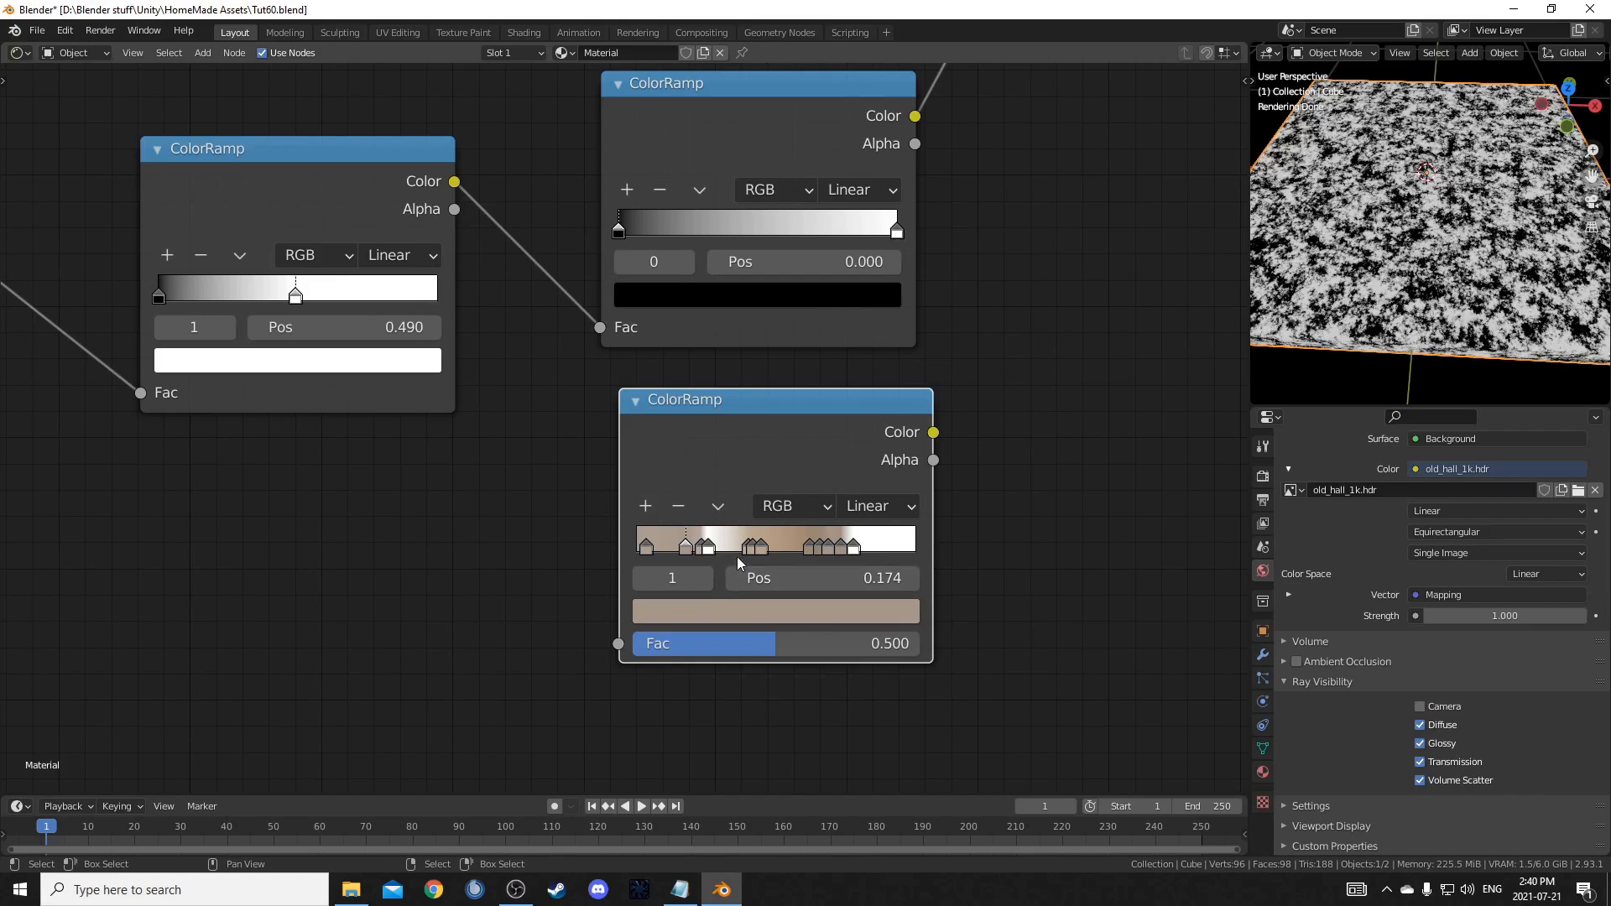
pyautogui.click(747, 549)
pyautogui.click(756, 617)
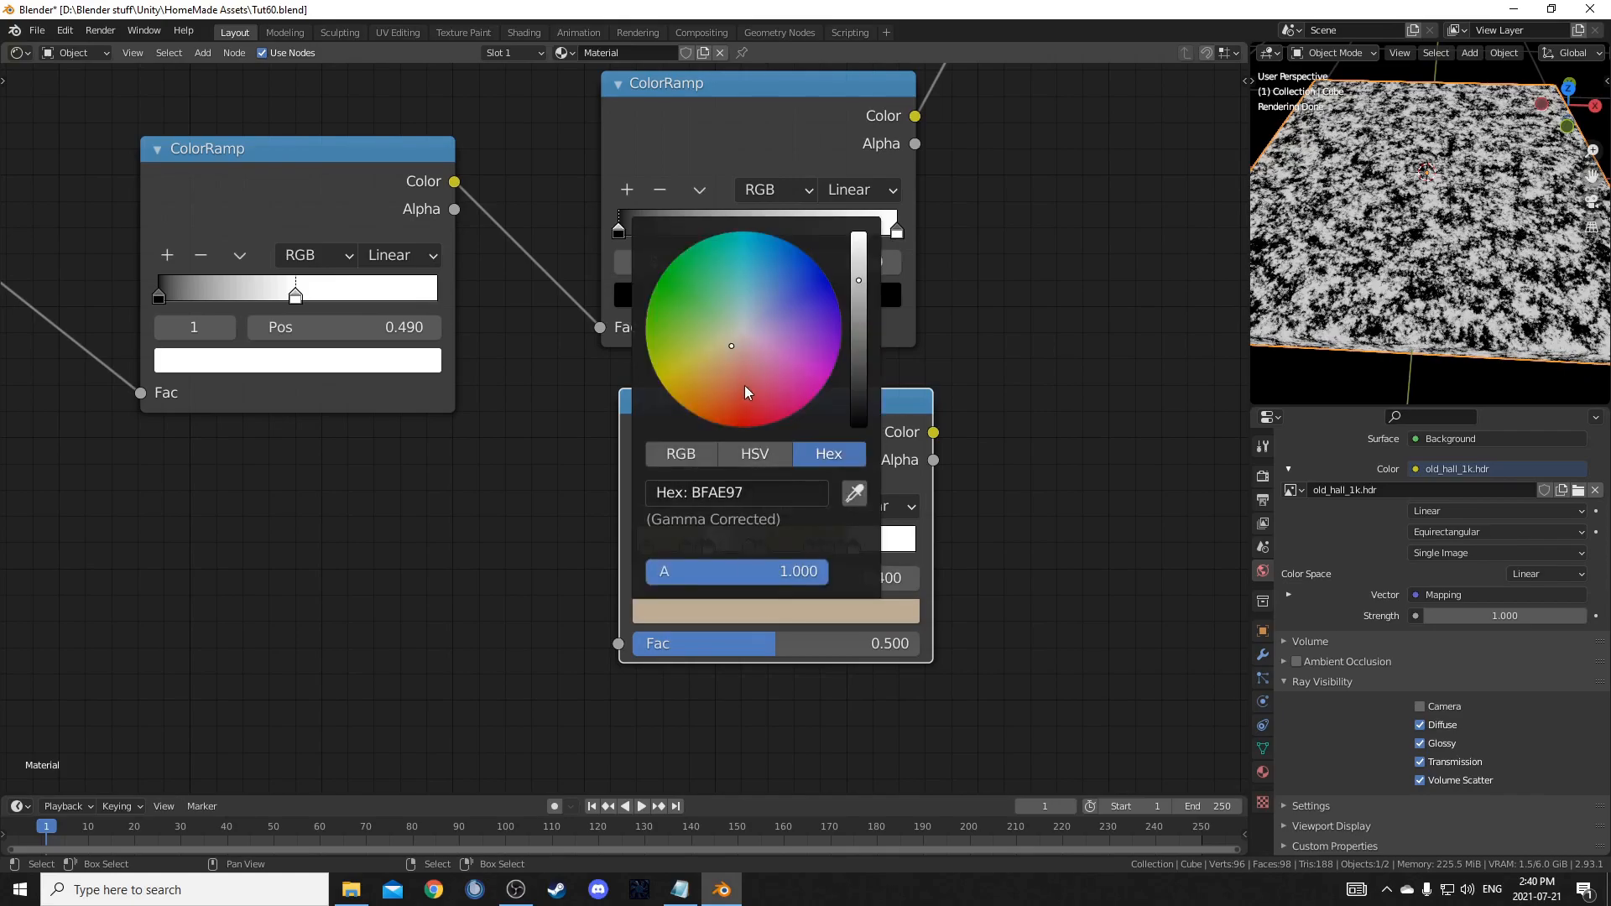
pyautogui.click(821, 547)
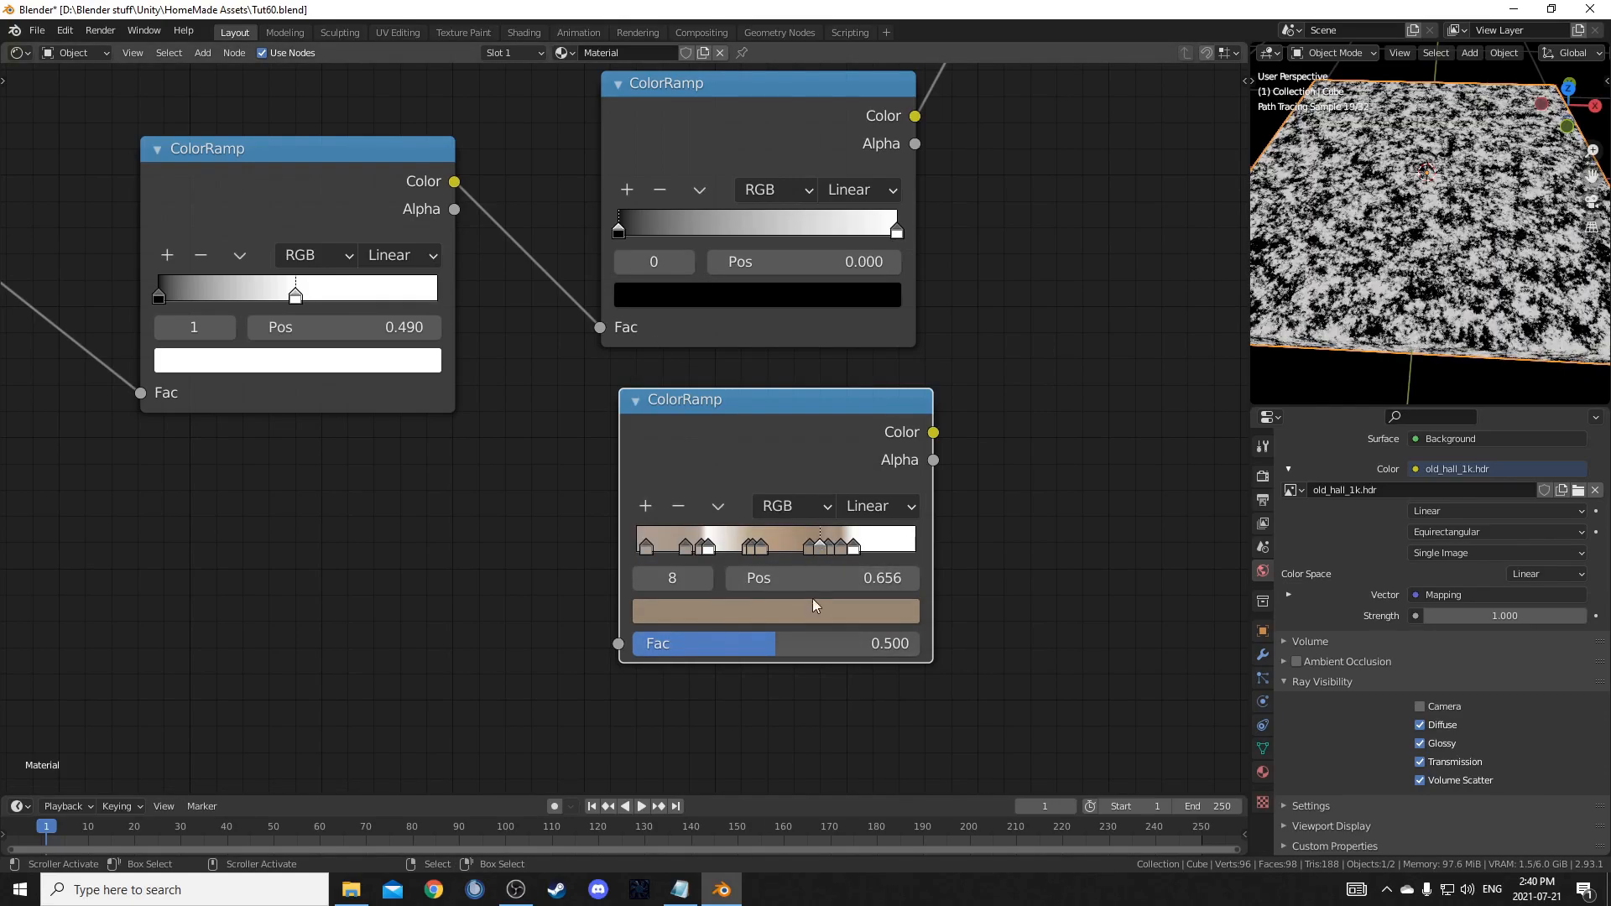
pyautogui.click(809, 609)
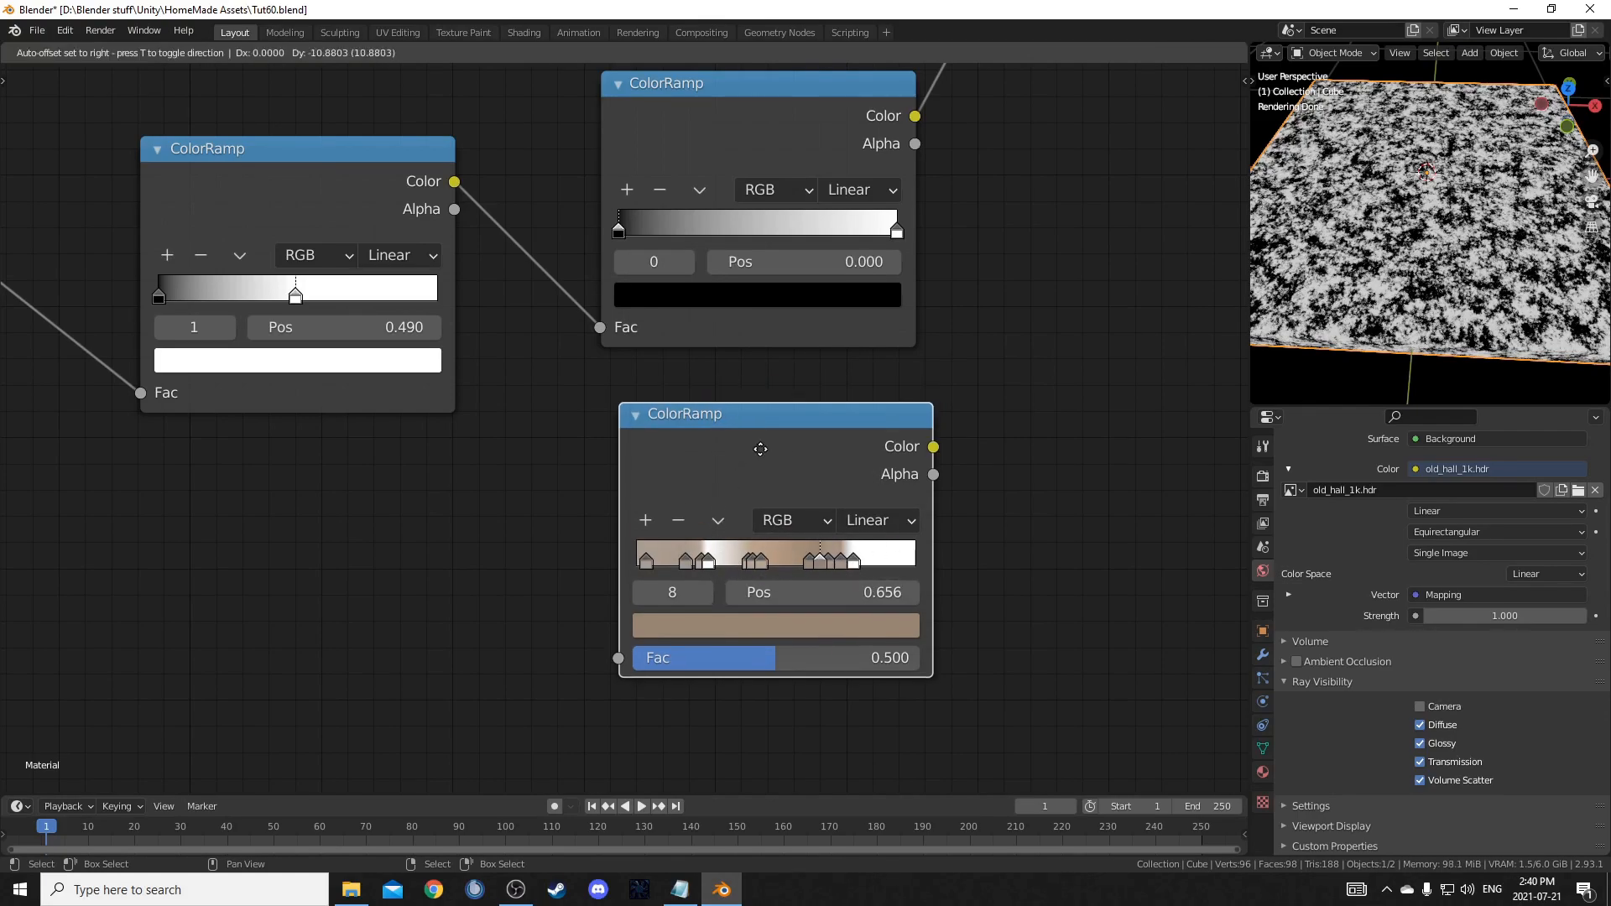
# - Delete the plain second ColorRamp and insert the multi-stop brown ColorRamp after the Musgrave ColorRamp in its place
pyautogui.moveTo(761, 431); pyautogui.dragTo(752, 430)
pyautogui.scroll(-2, 848, 552)
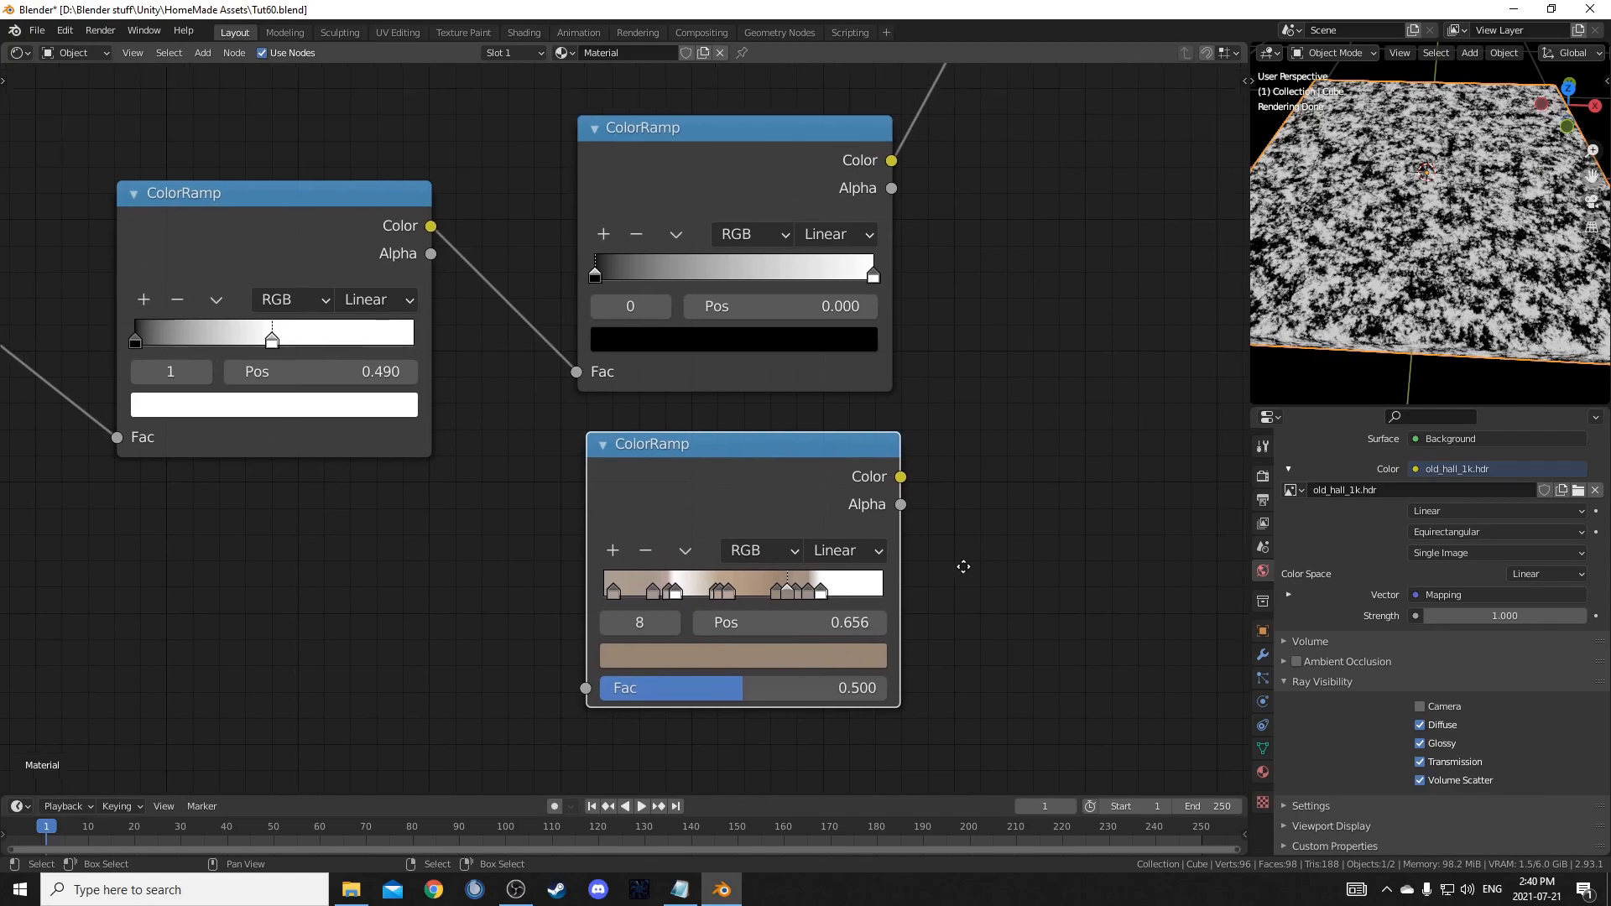
pyautogui.keyDown('alt'); pyautogui.moveTo(723, 279); pyautogui.dragTo(1060, 387); pyautogui.keyUp('alt')
pyautogui.press('x')
pyautogui.moveTo(657, 473); pyautogui.dragTo(640, 152)
pyautogui.moveTo(828, 258); pyautogui.dragTo(808, 450, button='middle')
pyautogui.moveTo(696, 348); pyautogui.dragTo(724, 409)
pyautogui.scroll(3, 1418, 285)
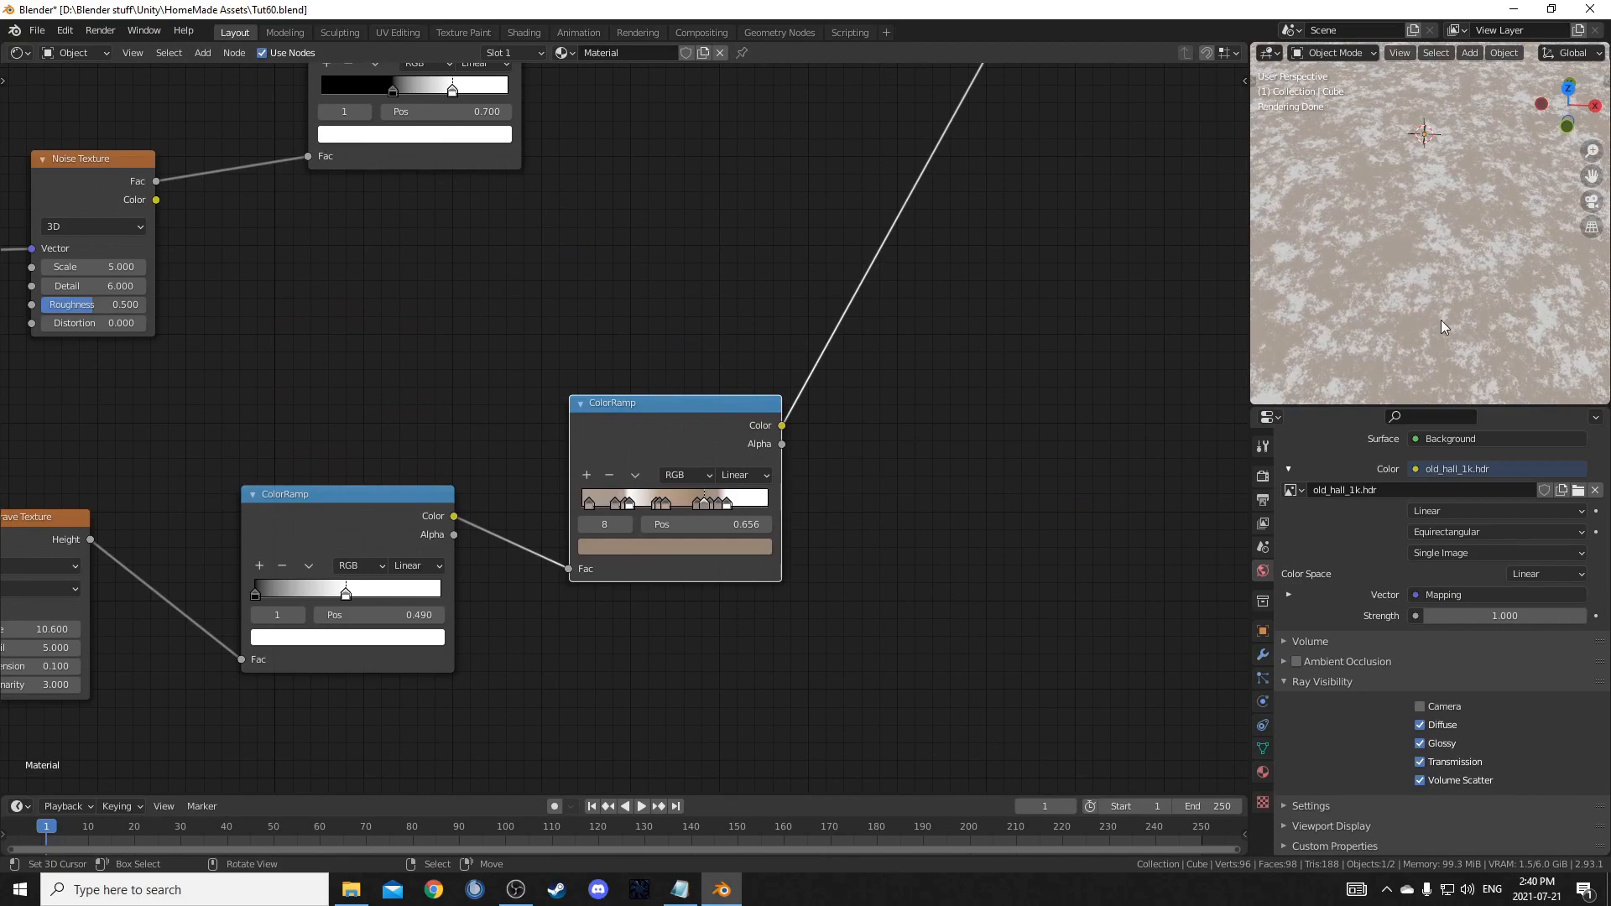
# - Feed the multi-stop ColorRamp into the Principled BSDF's Base Color and place a duplicate Principled BSDF above it
pyautogui.scroll(-2, 918, 365)
pyautogui.moveTo(900, 359); pyautogui.dragTo(629, 526)
pyautogui.moveTo(759, 562); pyautogui.dragTo(835, 415, button='middle')
pyautogui.moveTo(789, 356); pyautogui.dragTo(836, 469)
pyautogui.moveTo(1019, 343); pyautogui.dragTo(964, 503, button='middle')
pyautogui.scroll(-1, 890, 520)
pyautogui.hotkey('shift', 'd')
pyautogui.click(823, 99)
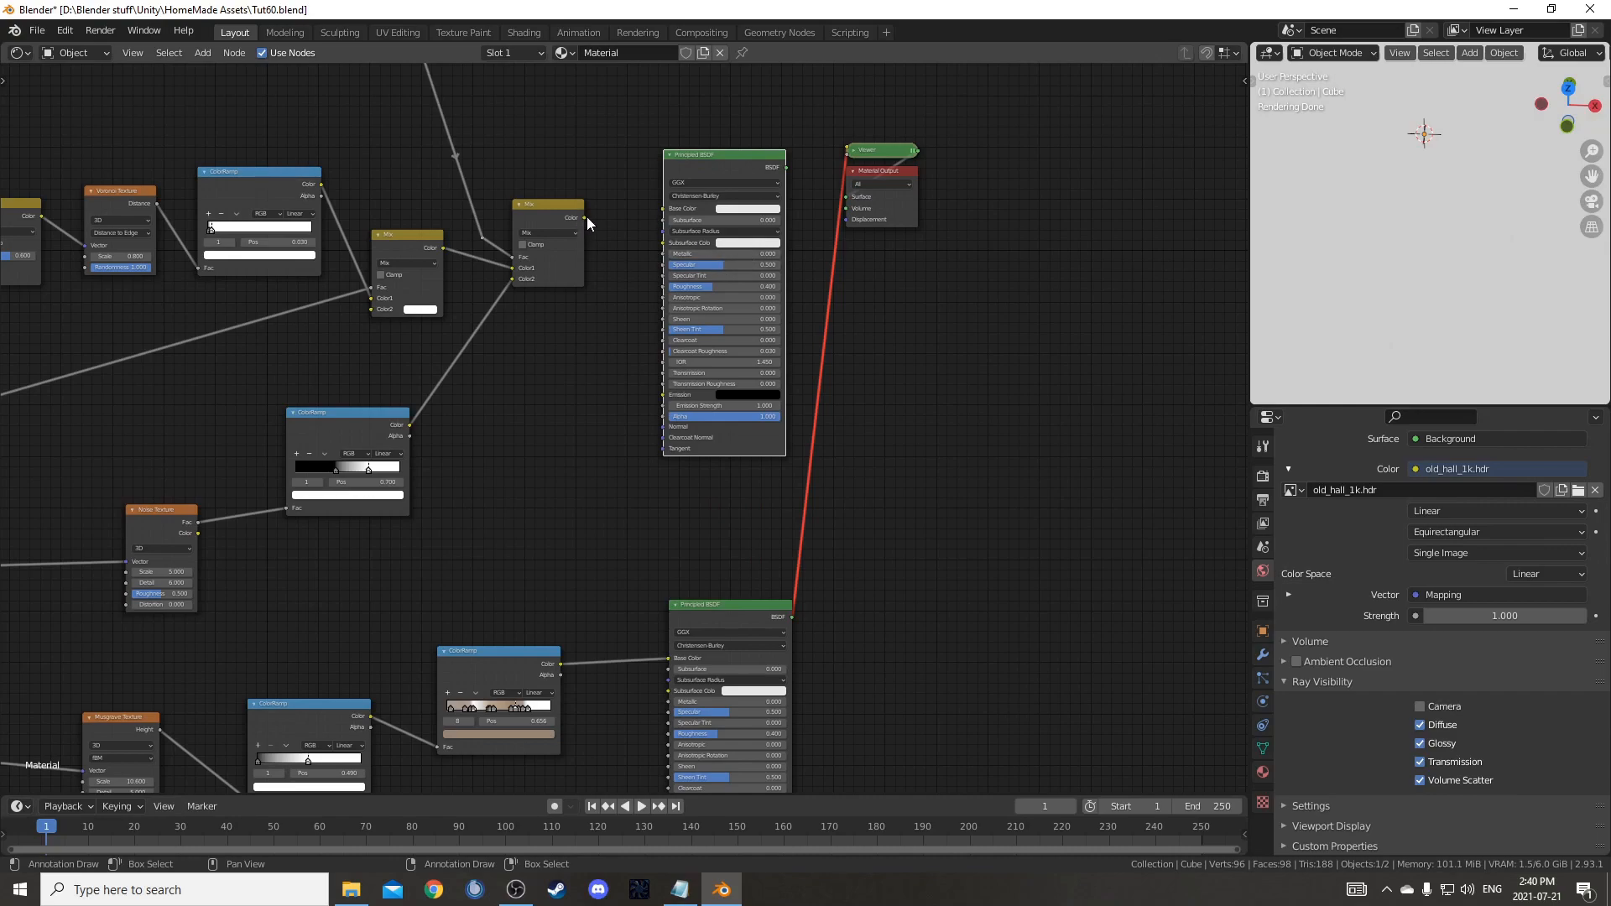
# - Connect the last Mix node's Color output to the upper Principled BSDF's Base Color
pyautogui.moveTo(584, 218); pyautogui.dragTo(663, 209)
pyautogui.moveTo(966, 378); pyautogui.dragTo(879, 428, button='middle')
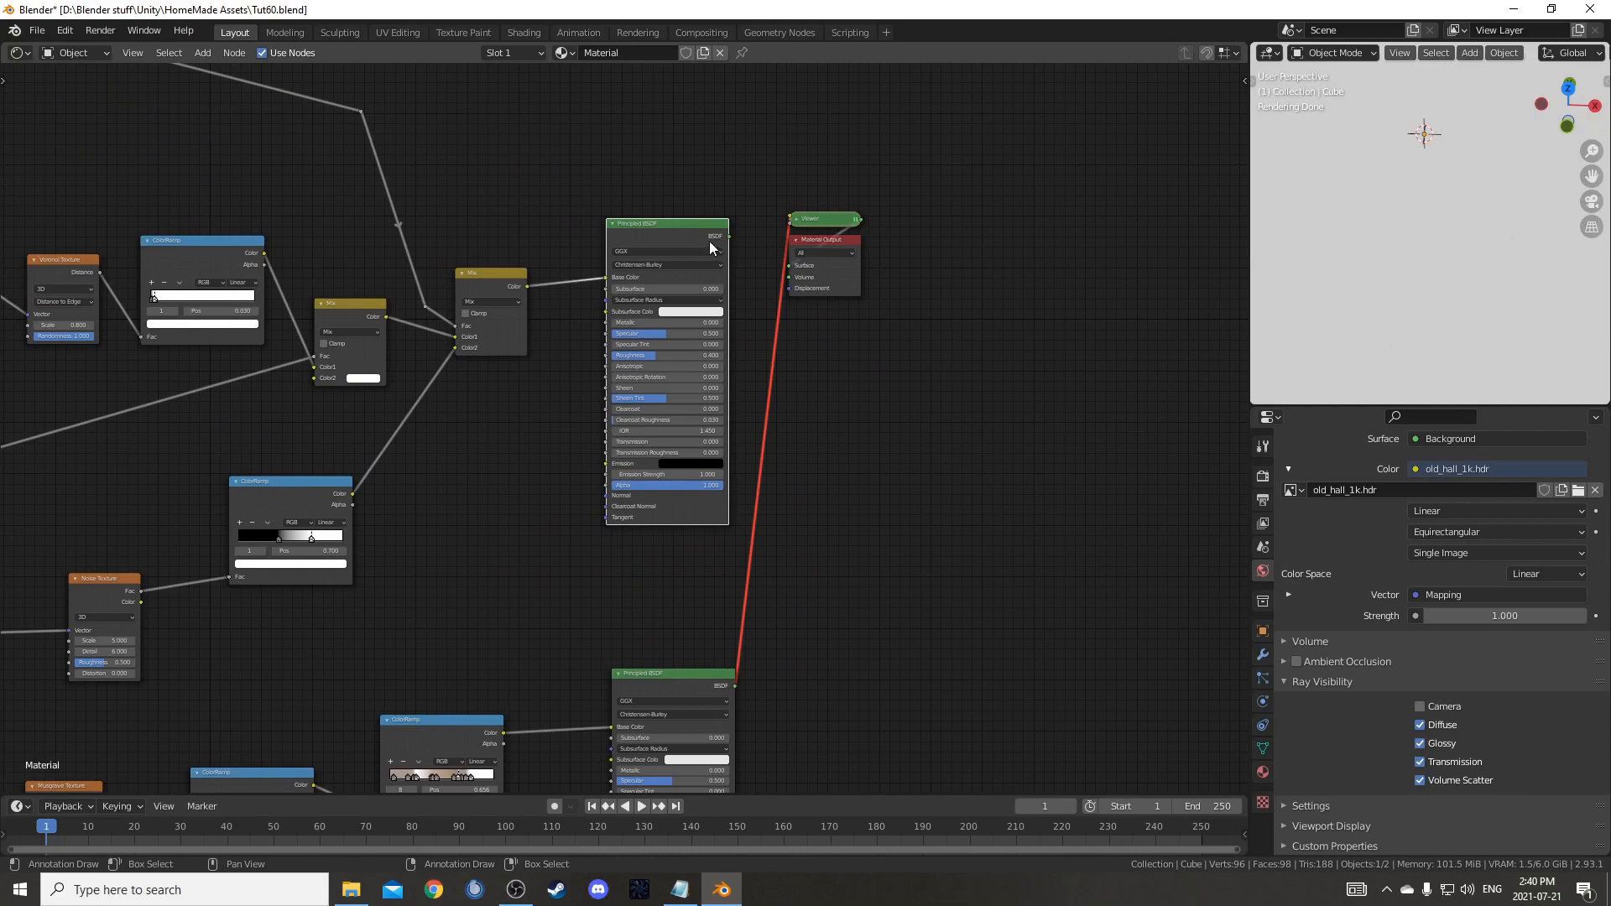
pyautogui.moveTo(752, 380); pyautogui.dragTo(748, 230, button='middle')
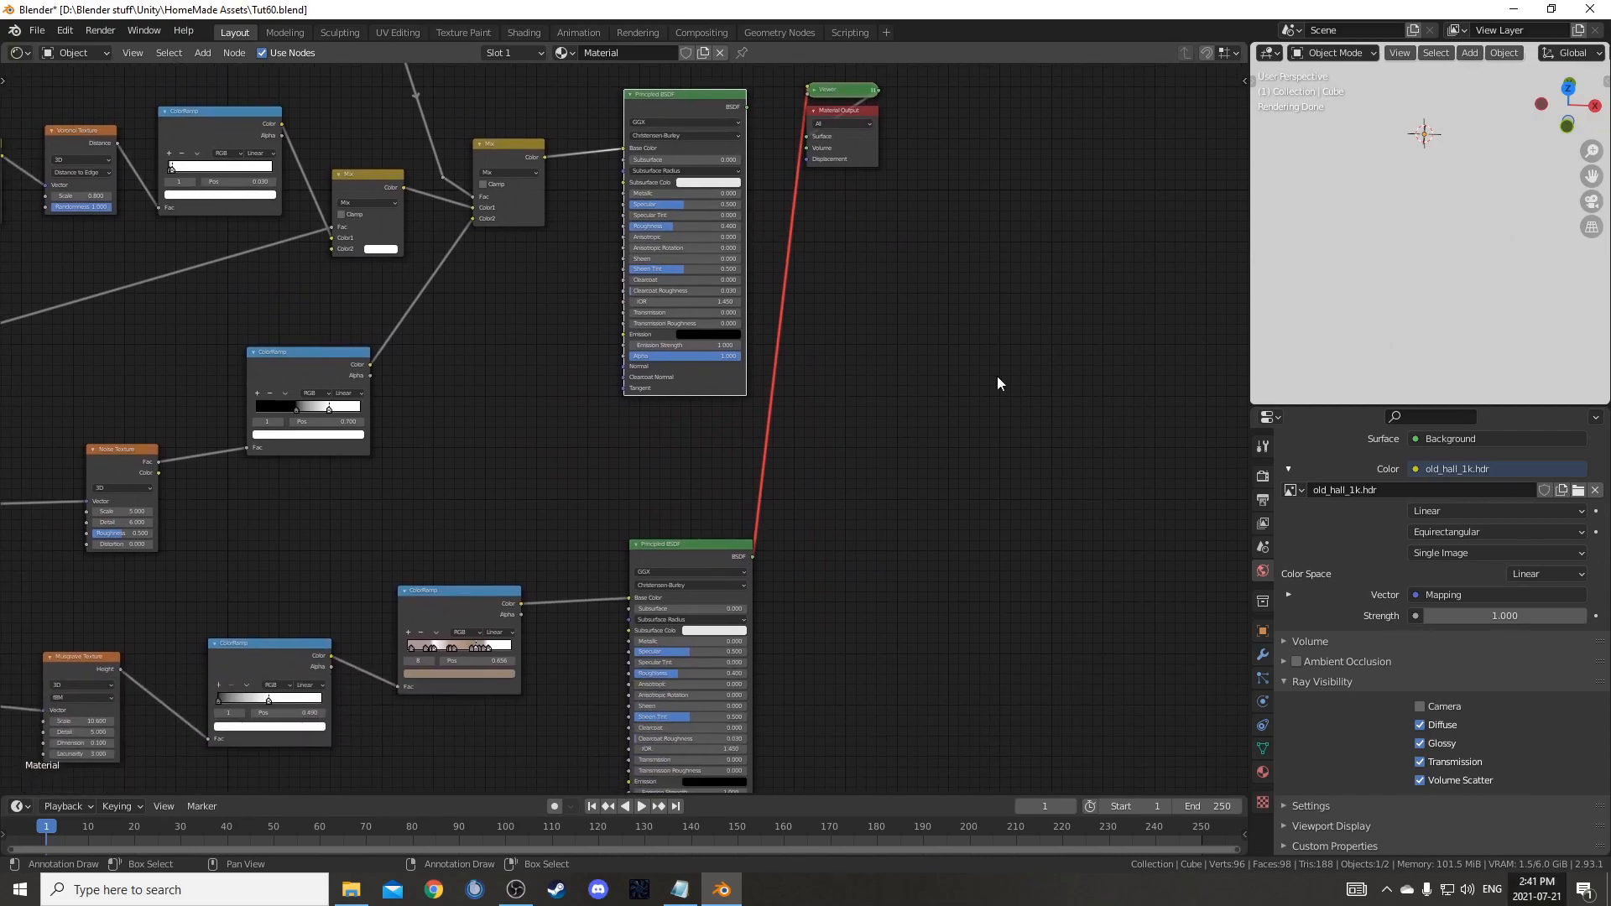
# - Combine the two Principled BSDFs with a Mix Shader and move the output nodes to make room for it
pyautogui.keyDown('ctrl'); pyautogui.keyDown('shift'); pyautogui.moveTo(691, 97); pyautogui.dragTo(730, 638, button='right'); pyautogui.keyUp('shift'); pyautogui.keyUp('ctrl')
pyautogui.moveTo(1042, 543); pyautogui.dragTo(895, 648, button='middle')
pyautogui.moveTo(638, 94); pyautogui.dragTo(891, 388)
pyautogui.press('g')
pyautogui.click(1075, 451)
pyautogui.scroll(2, 891, 561)
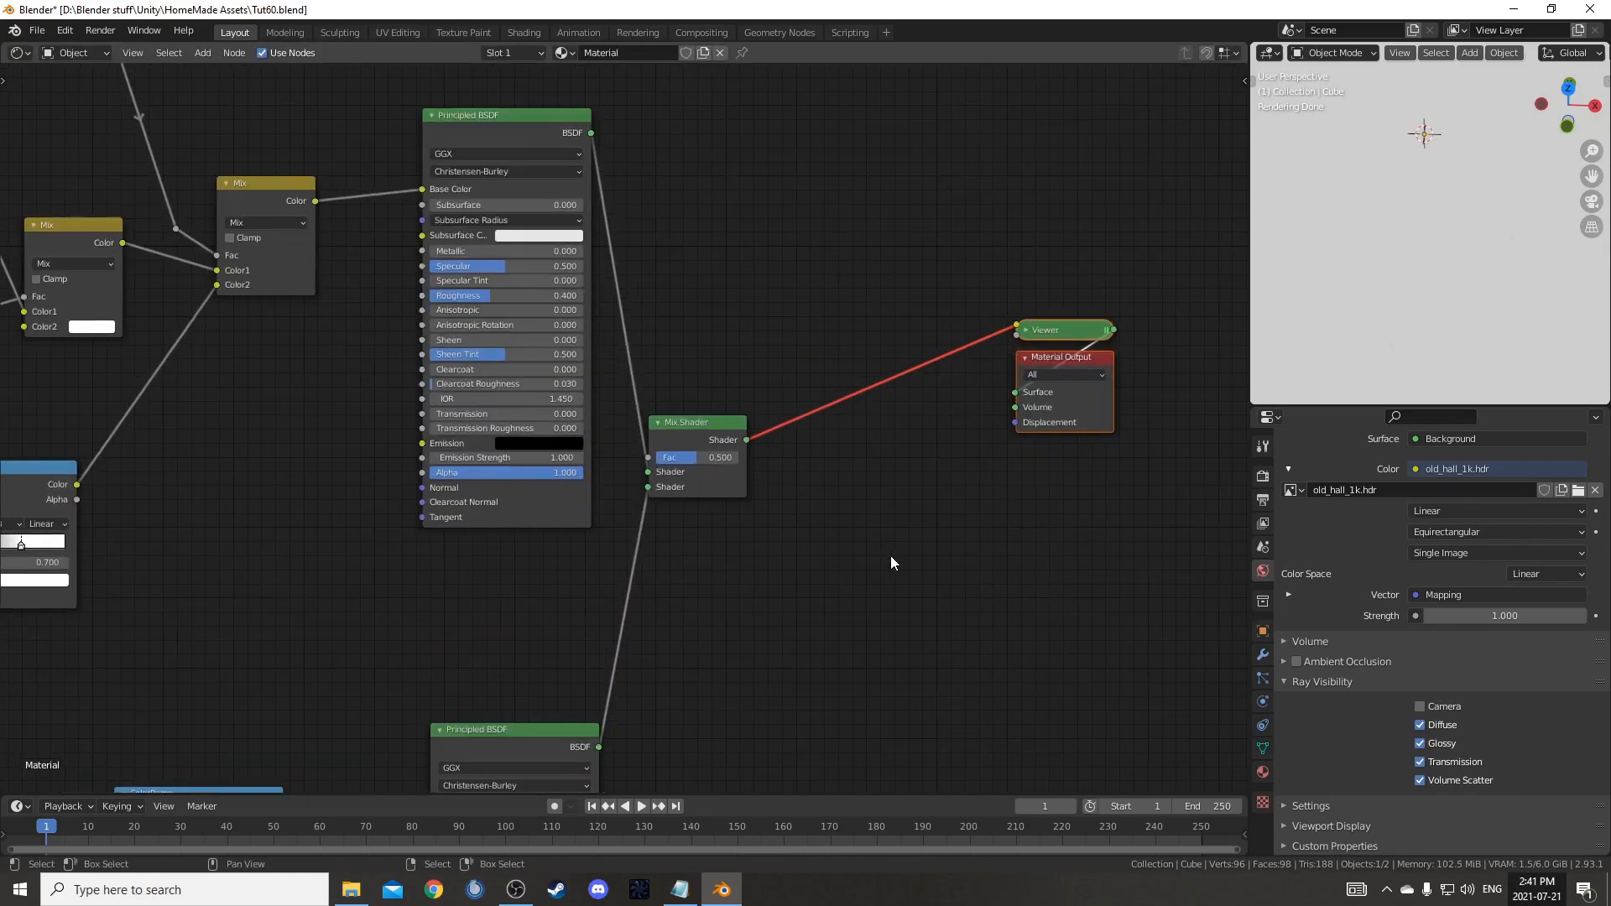
# - Connect the Mix Shader to the Material Output, rearrange both nodes and inspect the blended material on the slab
pyautogui.keyDown('ctrl'); pyautogui.keyDown('shift'); pyautogui.click(706, 432); pyautogui.keyUp('shift'); pyautogui.keyUp('ctrl')
pyautogui.moveTo(983, 327); pyautogui.dragTo(782, 339, button='middle')
pyautogui.moveTo(876, 367); pyautogui.dragTo(751, 405)
pyautogui.moveTo(507, 437); pyautogui.dragTo(658, 357, button='middle')
pyautogui.moveTo(657, 352); pyautogui.dragTo(767, 194)
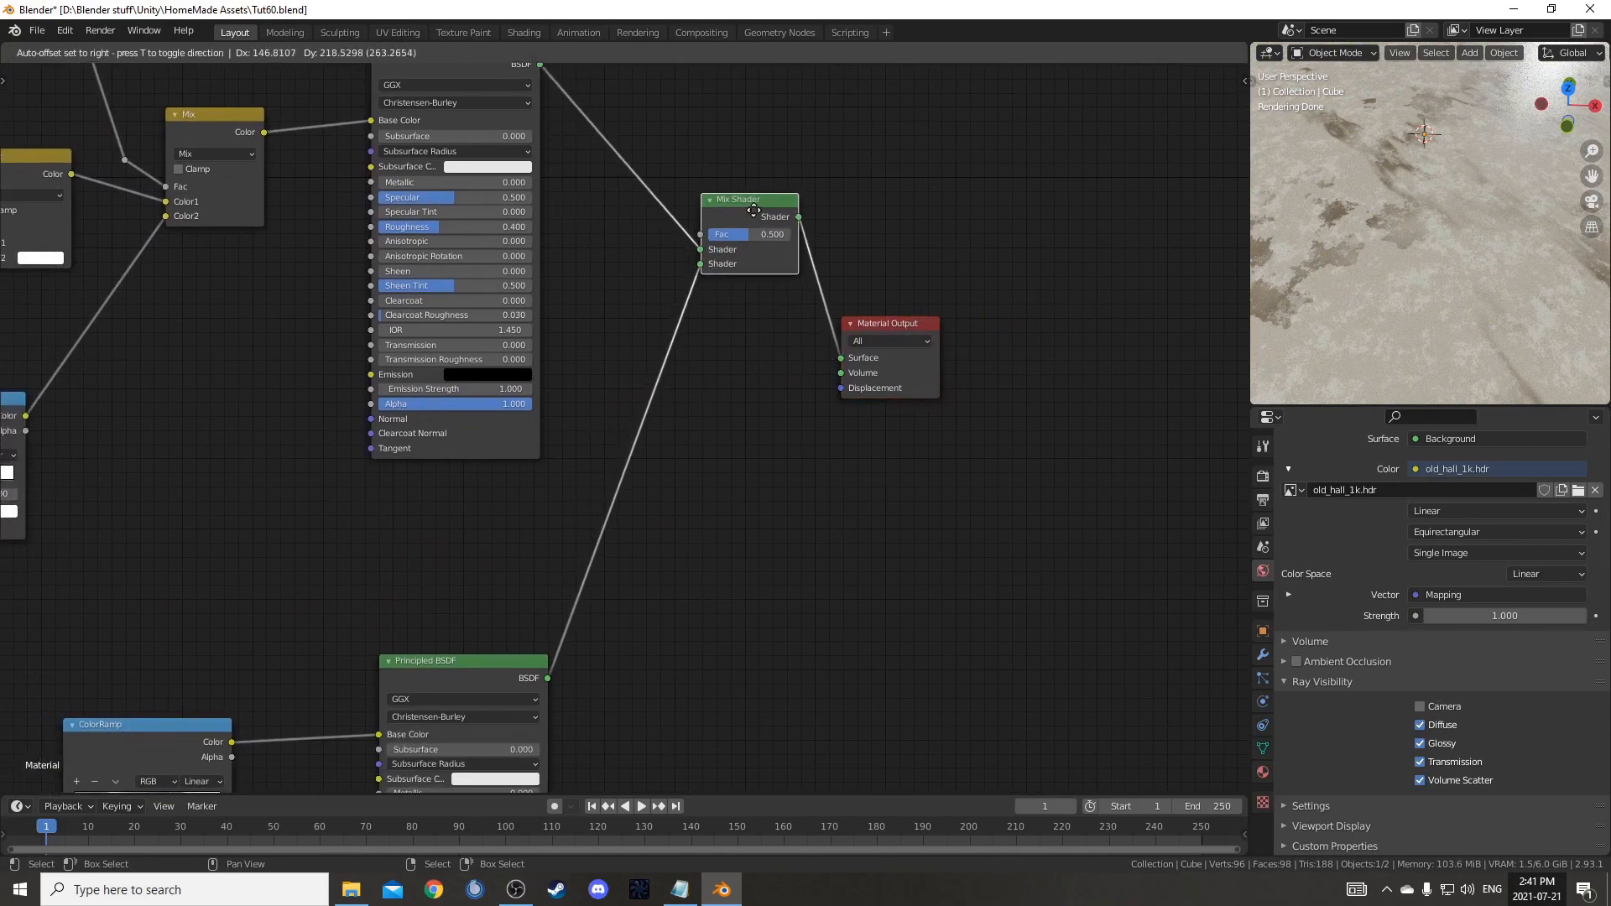
pyautogui.scroll(-5, 1471, 287)
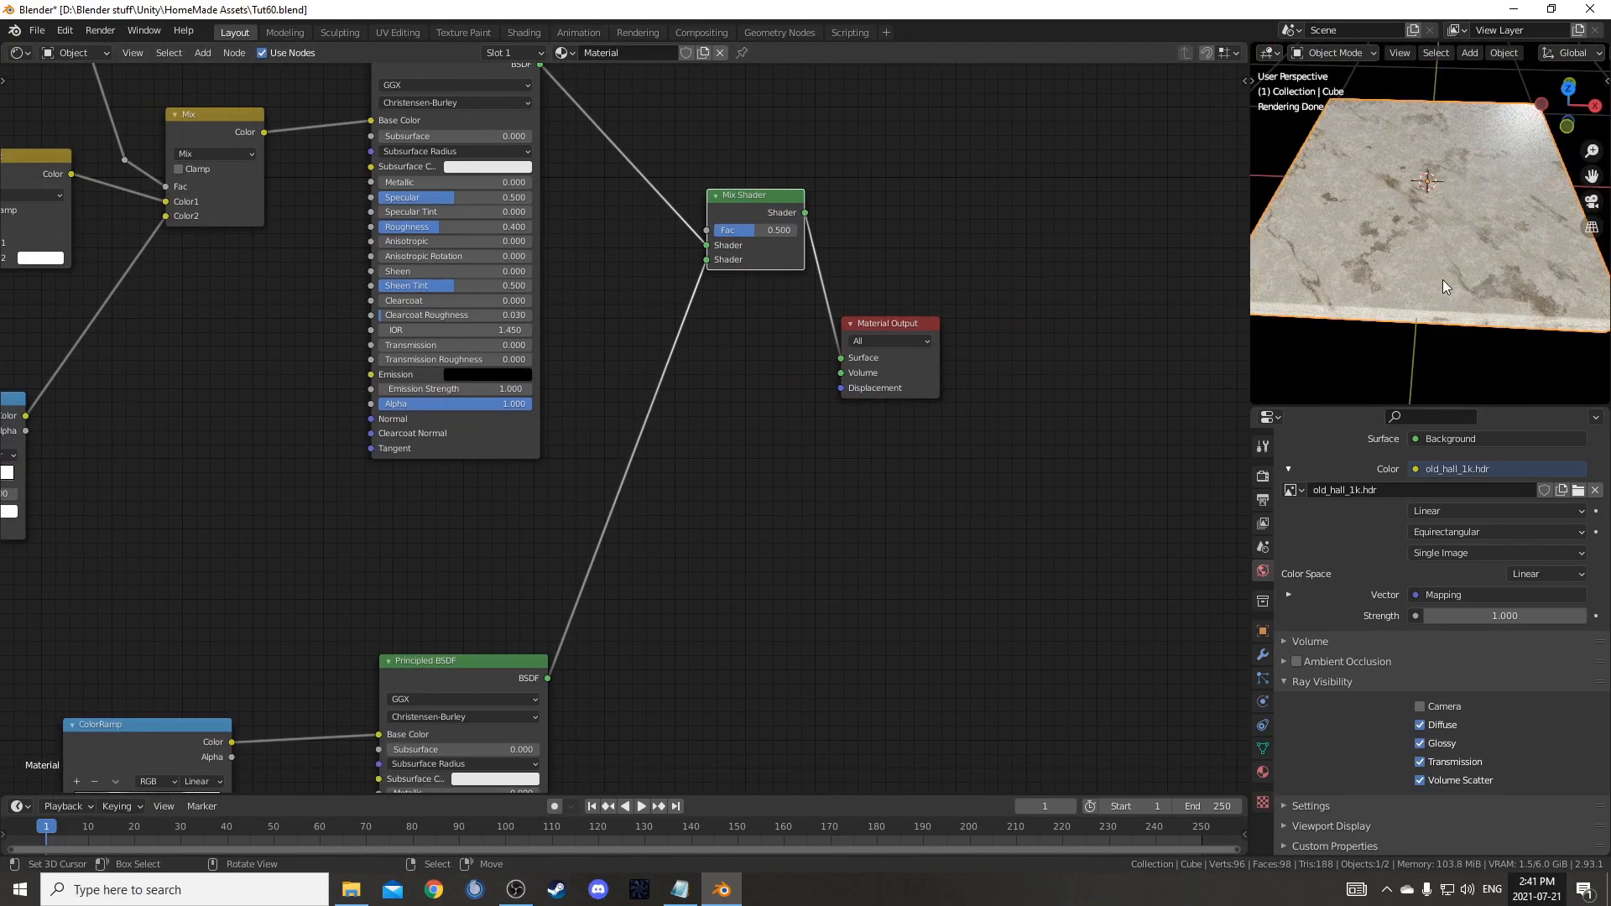
pyautogui.moveTo(1480, 309); pyautogui.dragTo(1440, 289, button='middle')
pyautogui.scroll(5, 1475, 324)
pyautogui.scroll(-5, 1475, 325)
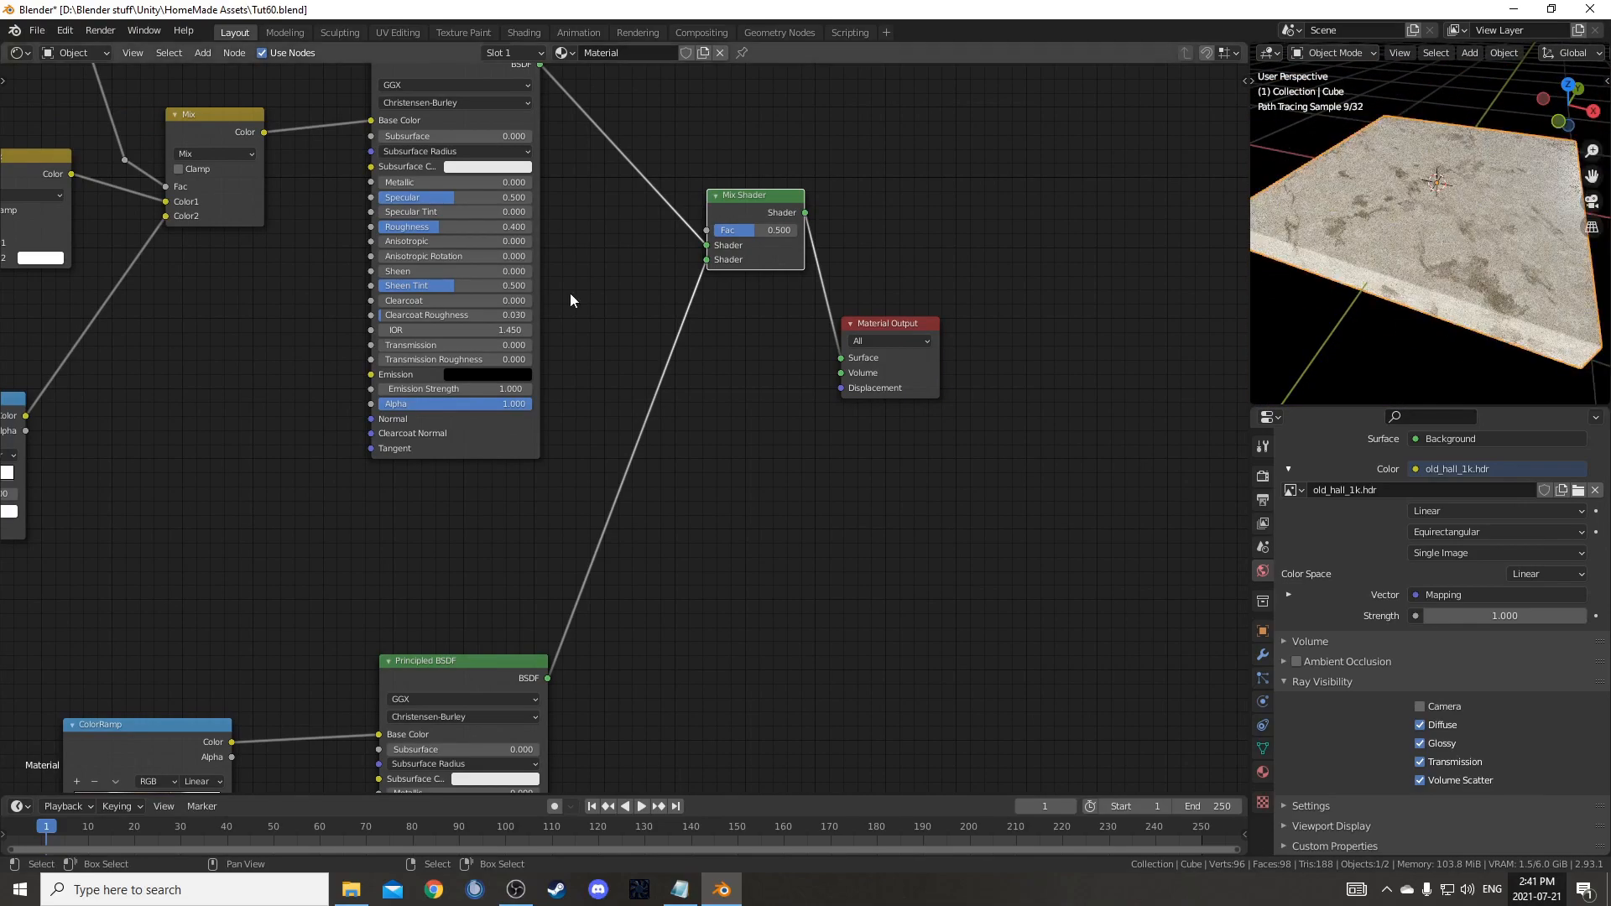
# - Bring the unused upper Greater Than node near the shaders and connect its Value to the Mix Shader's Fac
pyautogui.scroll(-5, 601, 303)
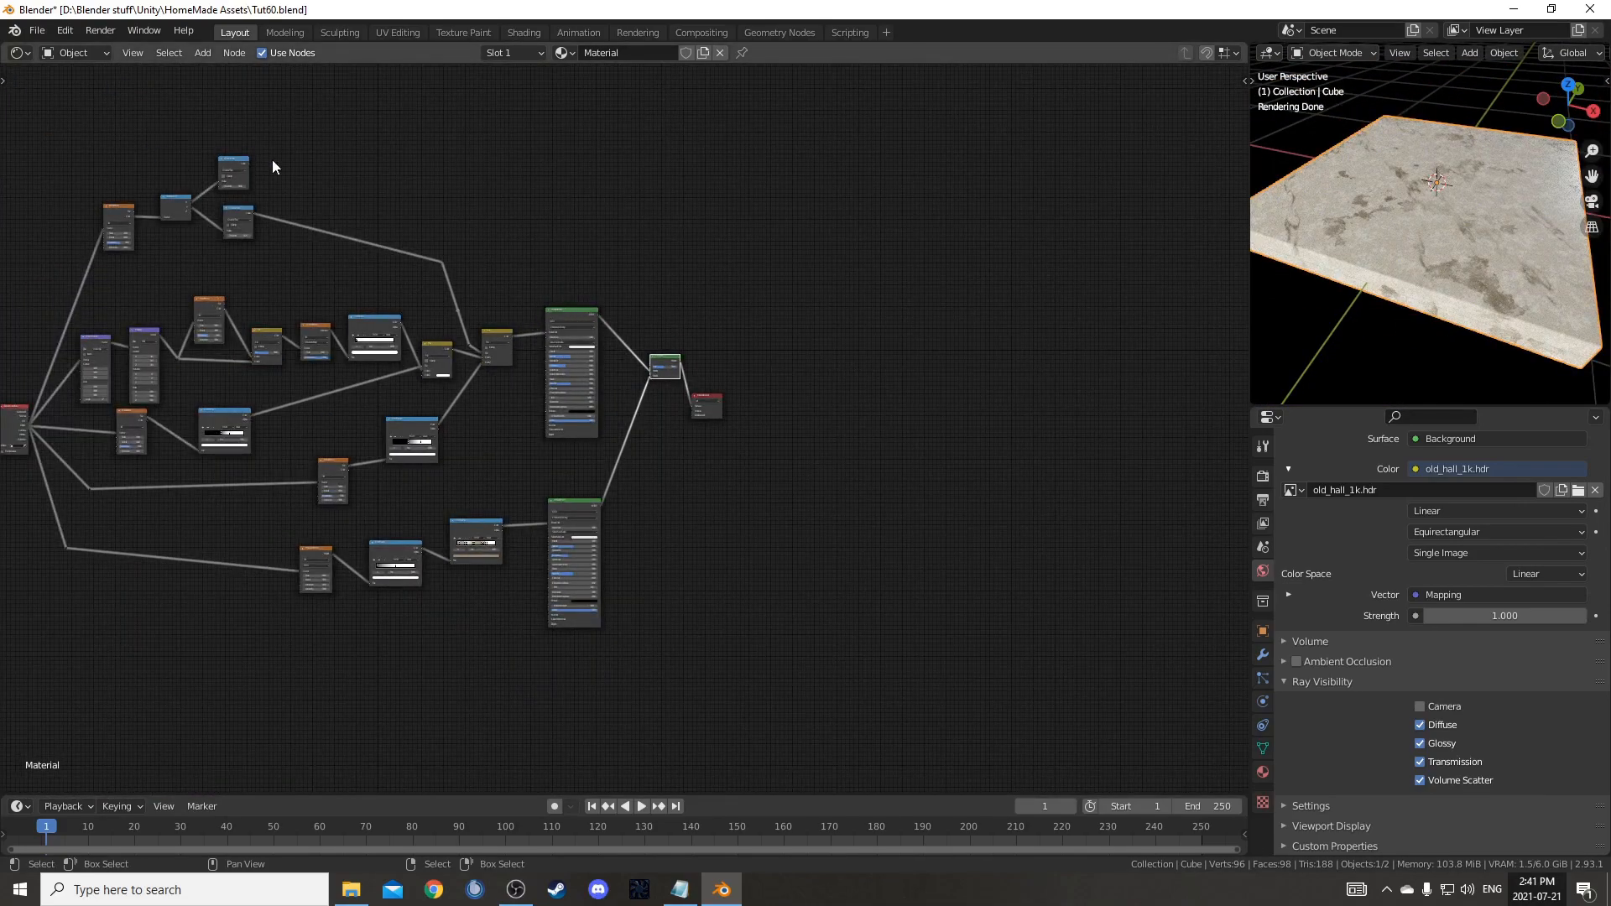
pyautogui.moveTo(244, 161); pyautogui.dragTo(663, 291)
pyautogui.scroll(5, 664, 313)
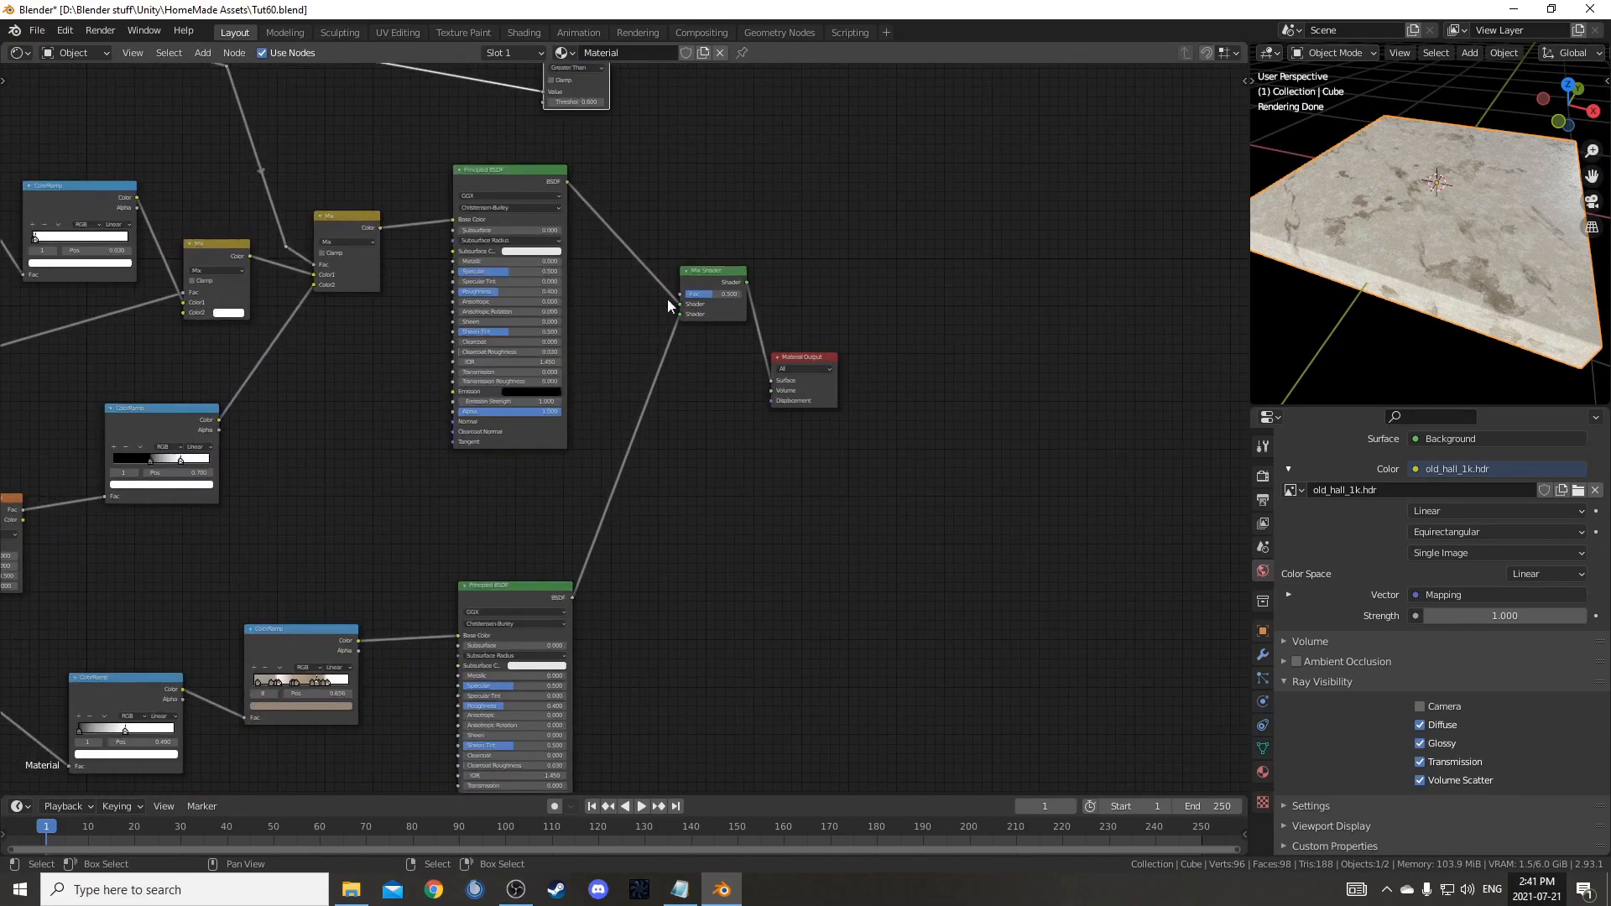
pyautogui.scroll(1, 632, 410)
pyautogui.moveTo(582, 105); pyautogui.dragTo(679, 434)
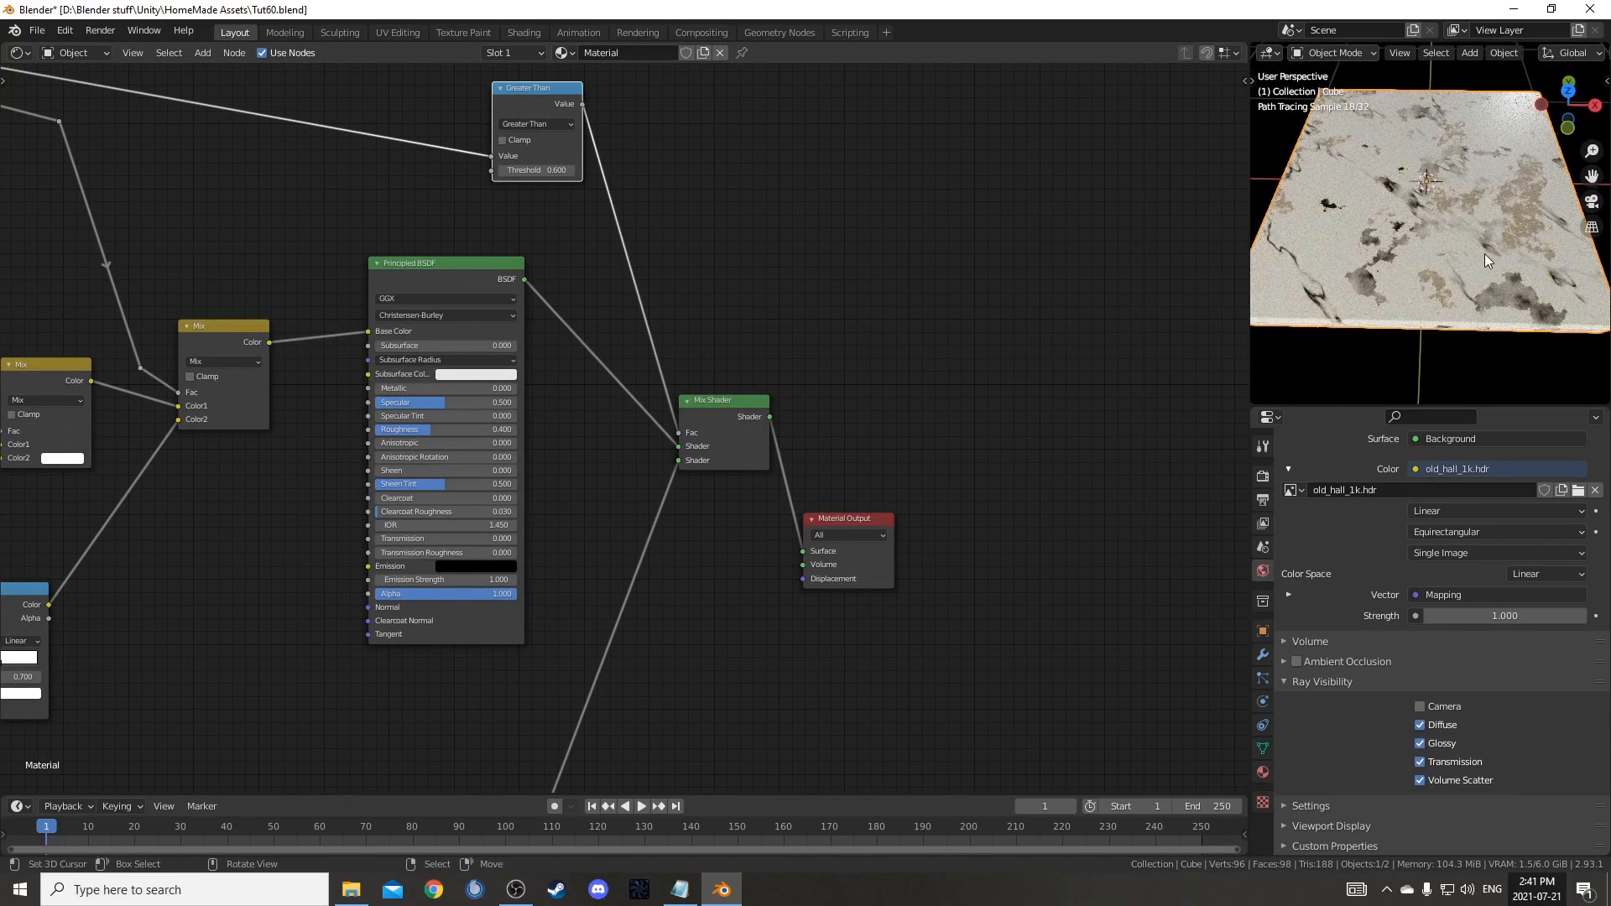
# - Inspect the masked patches on the slab and move the upper Greater Than node back beside the Separate XYZ node
pyautogui.moveTo(1457, 226)
pyautogui.mouseDown(button='middle')
pyautogui.moveTo(1492, 255)
pyautogui.moveTo(1448, 211)
pyautogui.mouseUp(button='middle')
pyautogui.scroll(-4, 722, 244)
pyautogui.moveTo(410, 392); pyautogui.dragTo(832, 557, button='middle')
pyautogui.moveTo(948, 343); pyautogui.dragTo(176, 95)
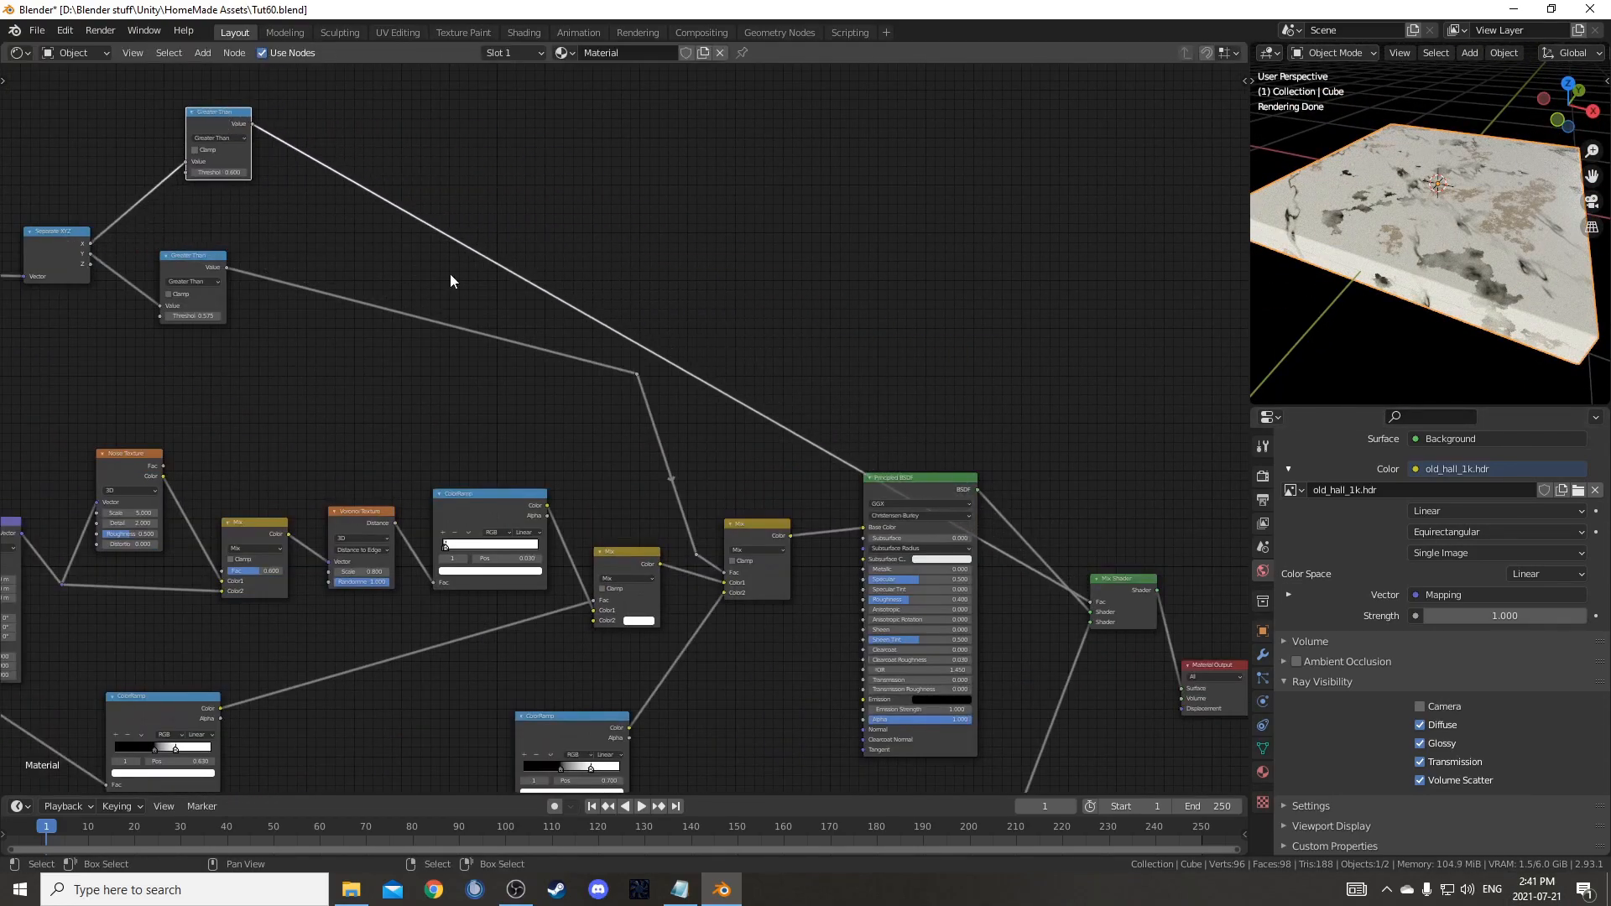
# - Set the upper Principled BSDF's Roughness to 0
pyautogui.scroll(4, 871, 501)
pyautogui.scroll(3, 871, 500)
pyautogui.click(828, 406)
pyautogui.write('0')
pyautogui.press('Return')
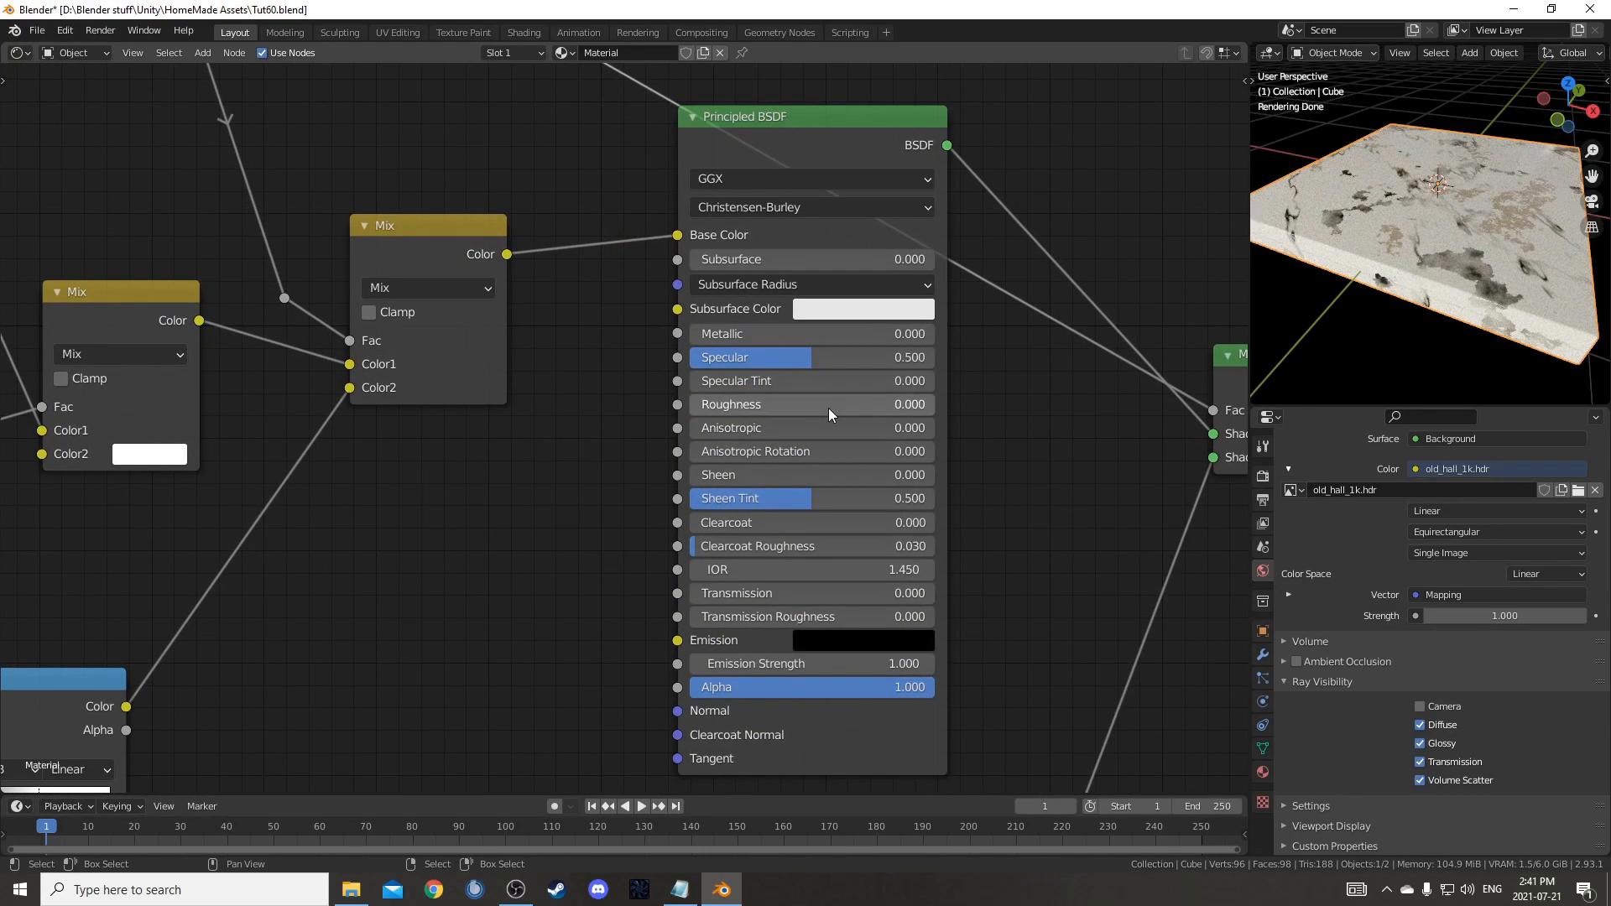
# - Set the lower Principled BSDF's Roughness to 0 and check the reflections on the slab
pyautogui.scroll(-2, 828, 408)
pyautogui.scroll(-1, 863, 666)
pyautogui.moveTo(863, 666); pyautogui.dragTo(866, 381, button='middle')
pyautogui.moveTo(873, 509); pyautogui.dragTo(911, 326, button='middle')
pyautogui.scroll(5, 892, 401)
pyautogui.click(882, 404)
pyautogui.write('0')
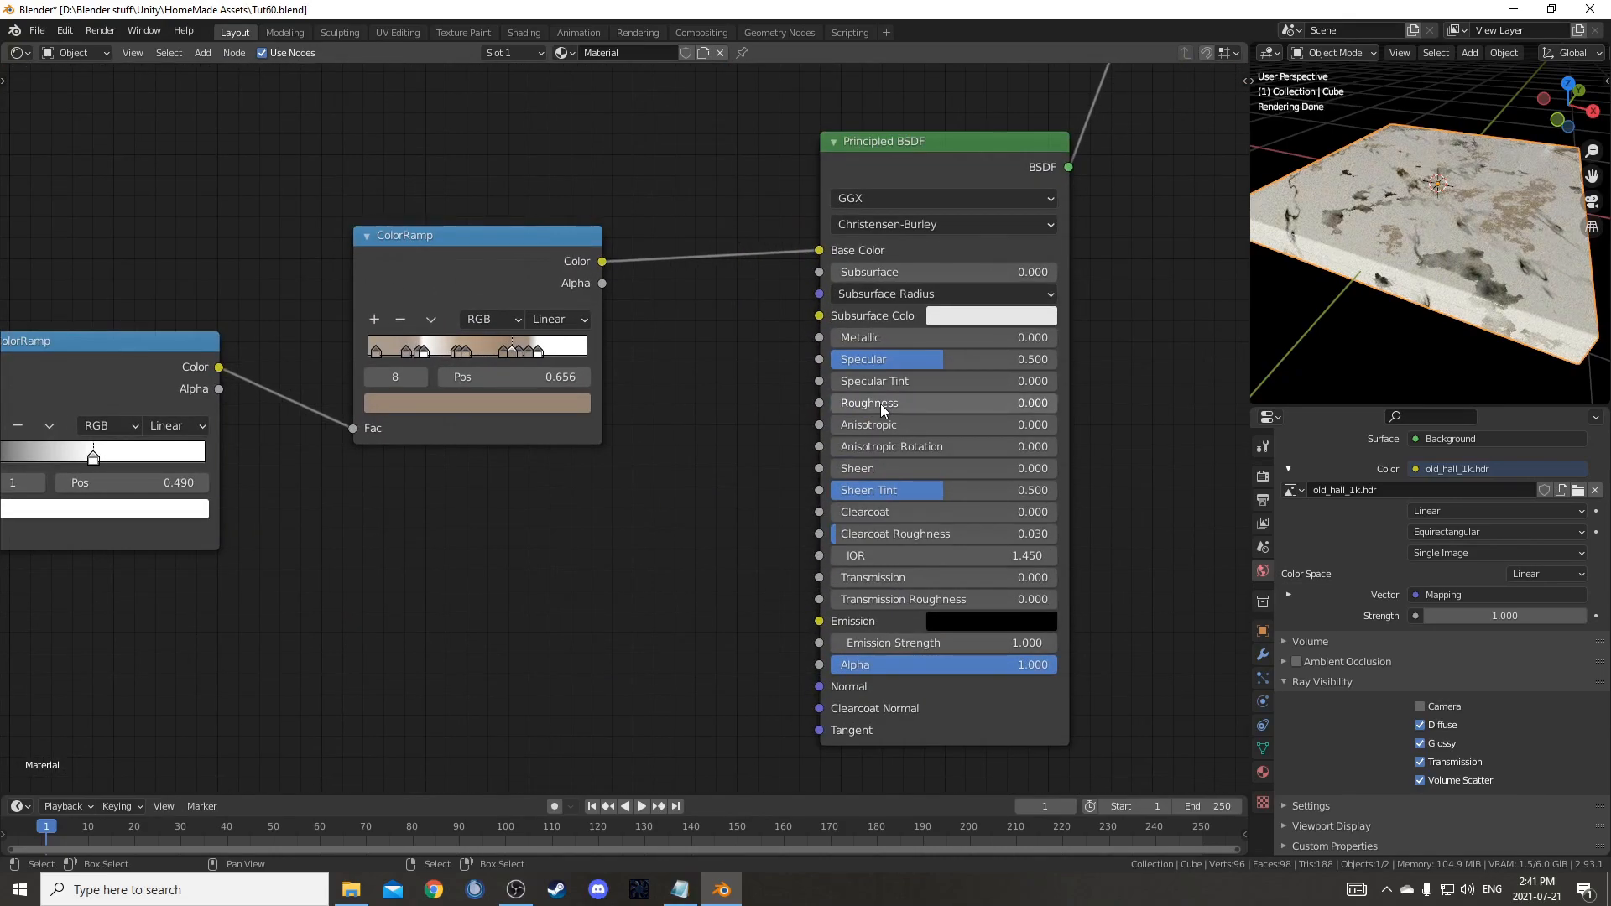
pyautogui.press('Return')
pyautogui.moveTo(1285, 286); pyautogui.dragTo(1433, 280, button='middle')
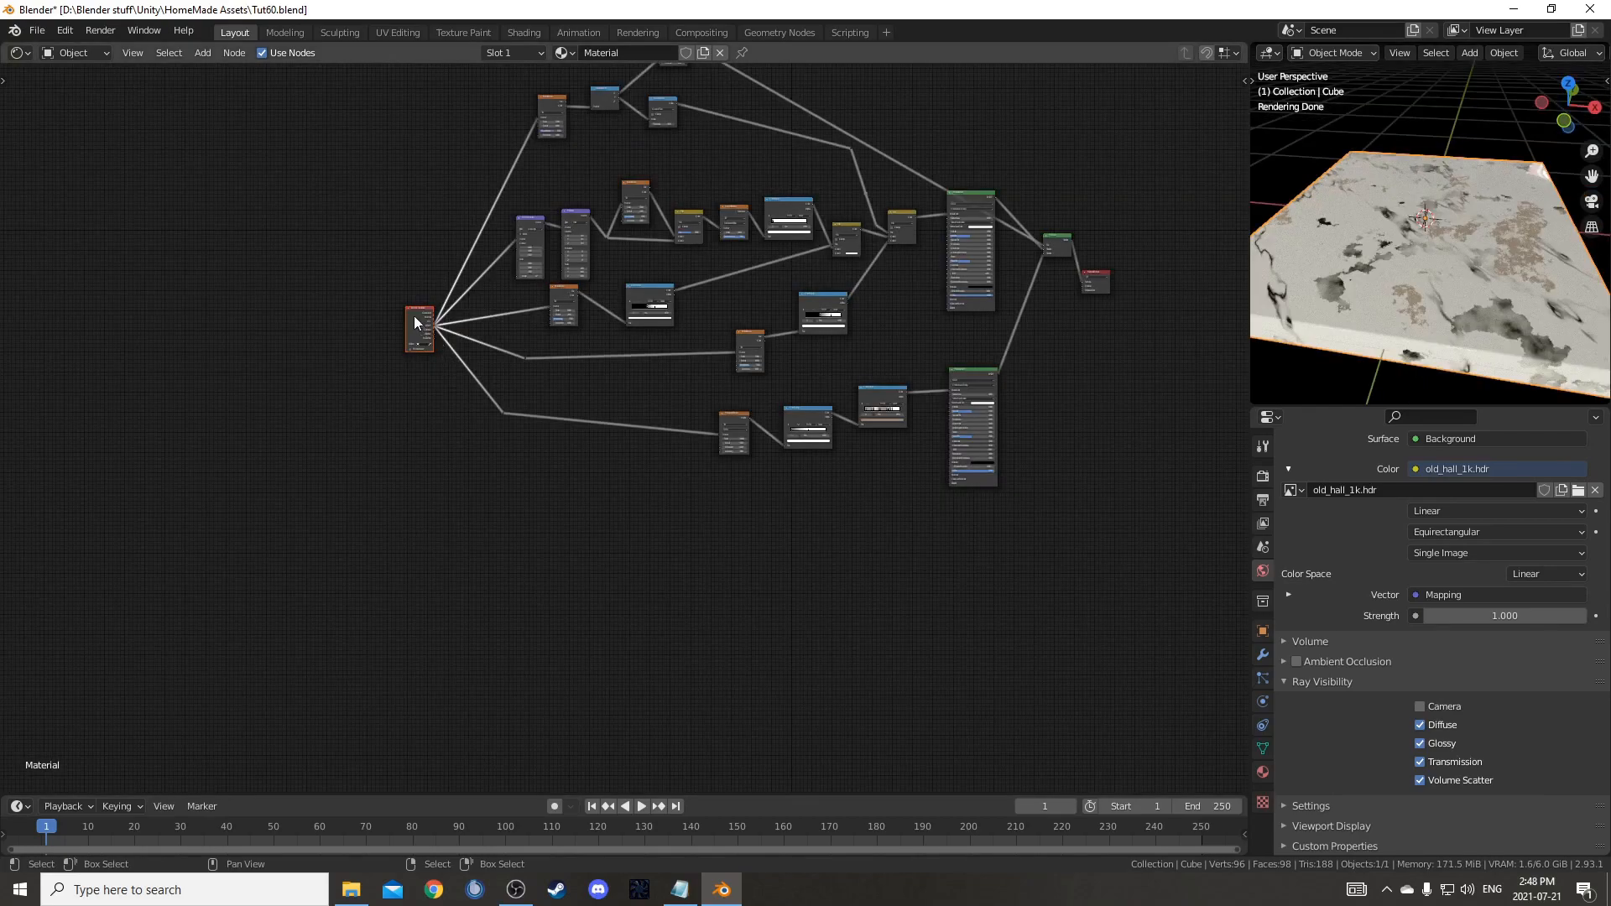
# - Move the Texture Coordinate node down below the existing node branches
pyautogui.moveTo(415, 315); pyautogui.dragTo(367, 452)
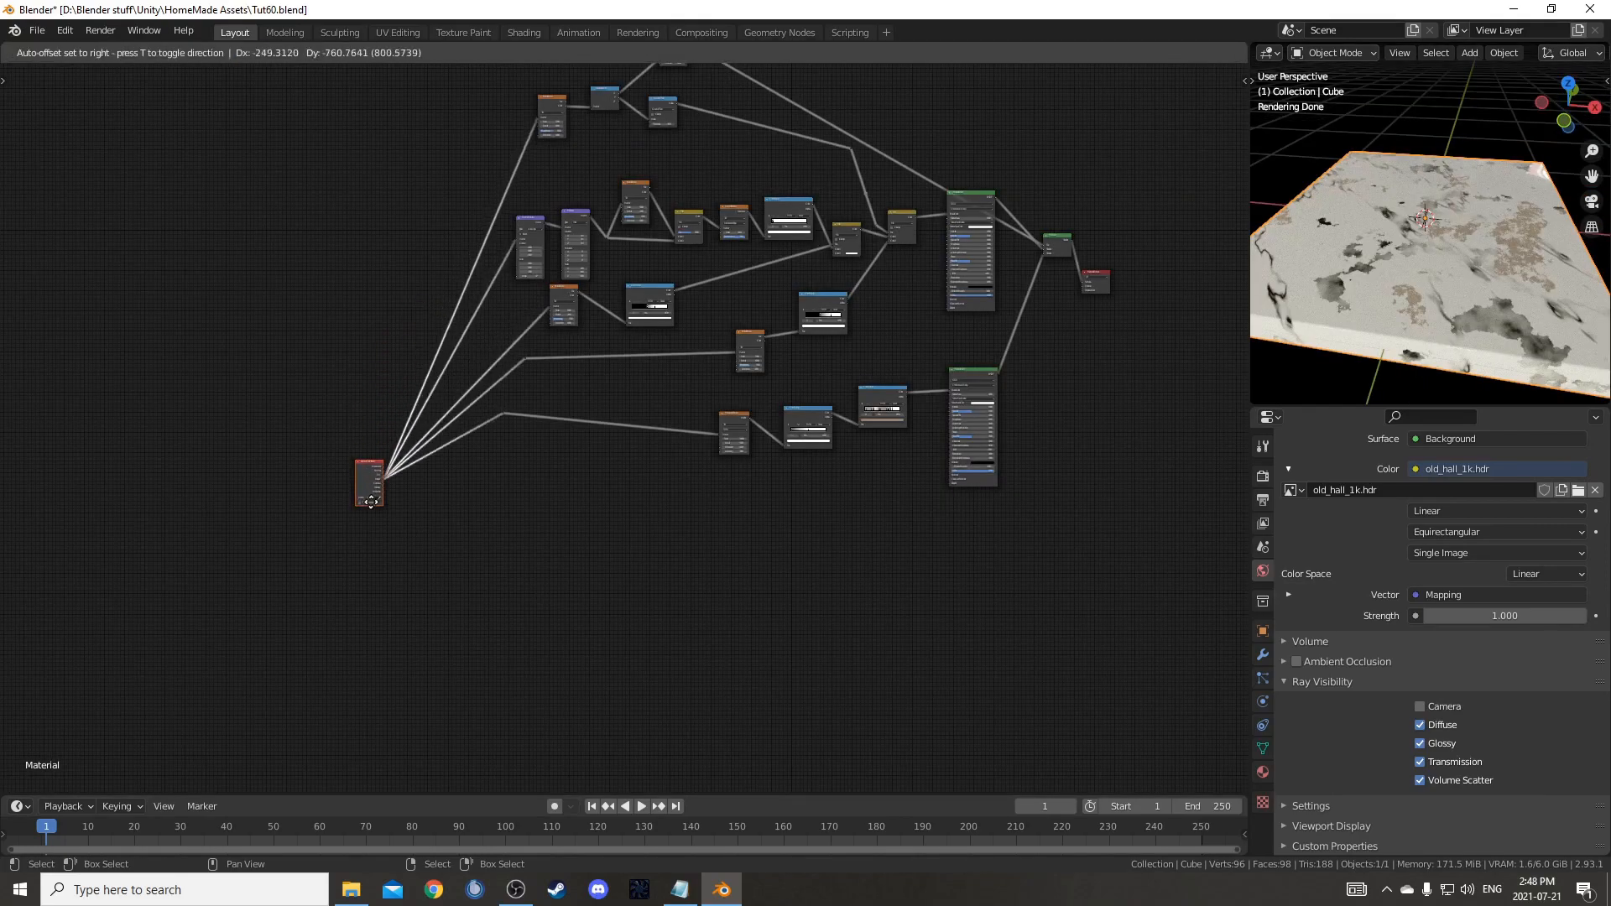
pyautogui.scroll(2, 587, 603)
pyautogui.moveTo(587, 602); pyautogui.dragTo(584, 426, button='middle')
# - Add a Noise Texture beside the Texture Coordinate node and drive its Vector from the Object output
pyautogui.hotkey('shift', 'a')
pyautogui.write('noise')
pyautogui.press('Down')
pyautogui.press('Return')
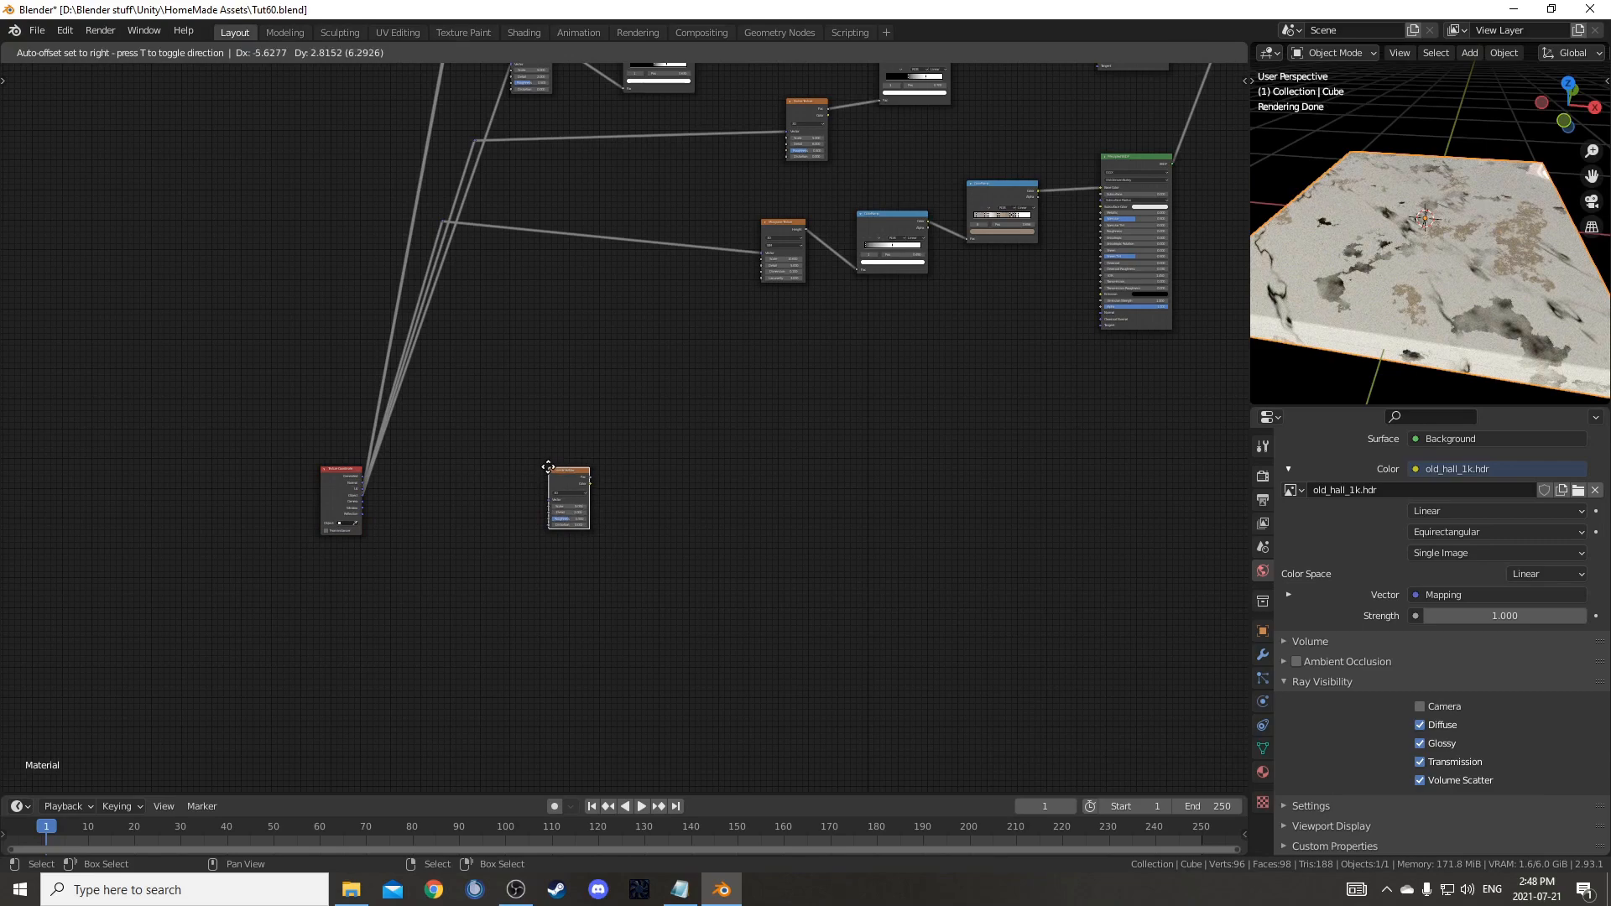
pyautogui.click(548, 464)
pyautogui.scroll(4, 465, 479)
pyautogui.moveTo(260, 358); pyautogui.dragTo(552, 335)
# - Preview the new Noise Texture on the slab and insert a Math node set to Greater Than after its Fac output
pyautogui.keyDown('ctrl'); pyautogui.keyDown('shift'); pyautogui.click(596, 290); pyautogui.keyUp('shift'); pyautogui.keyUp('ctrl')
pyautogui.hotkey('shift', 'a')
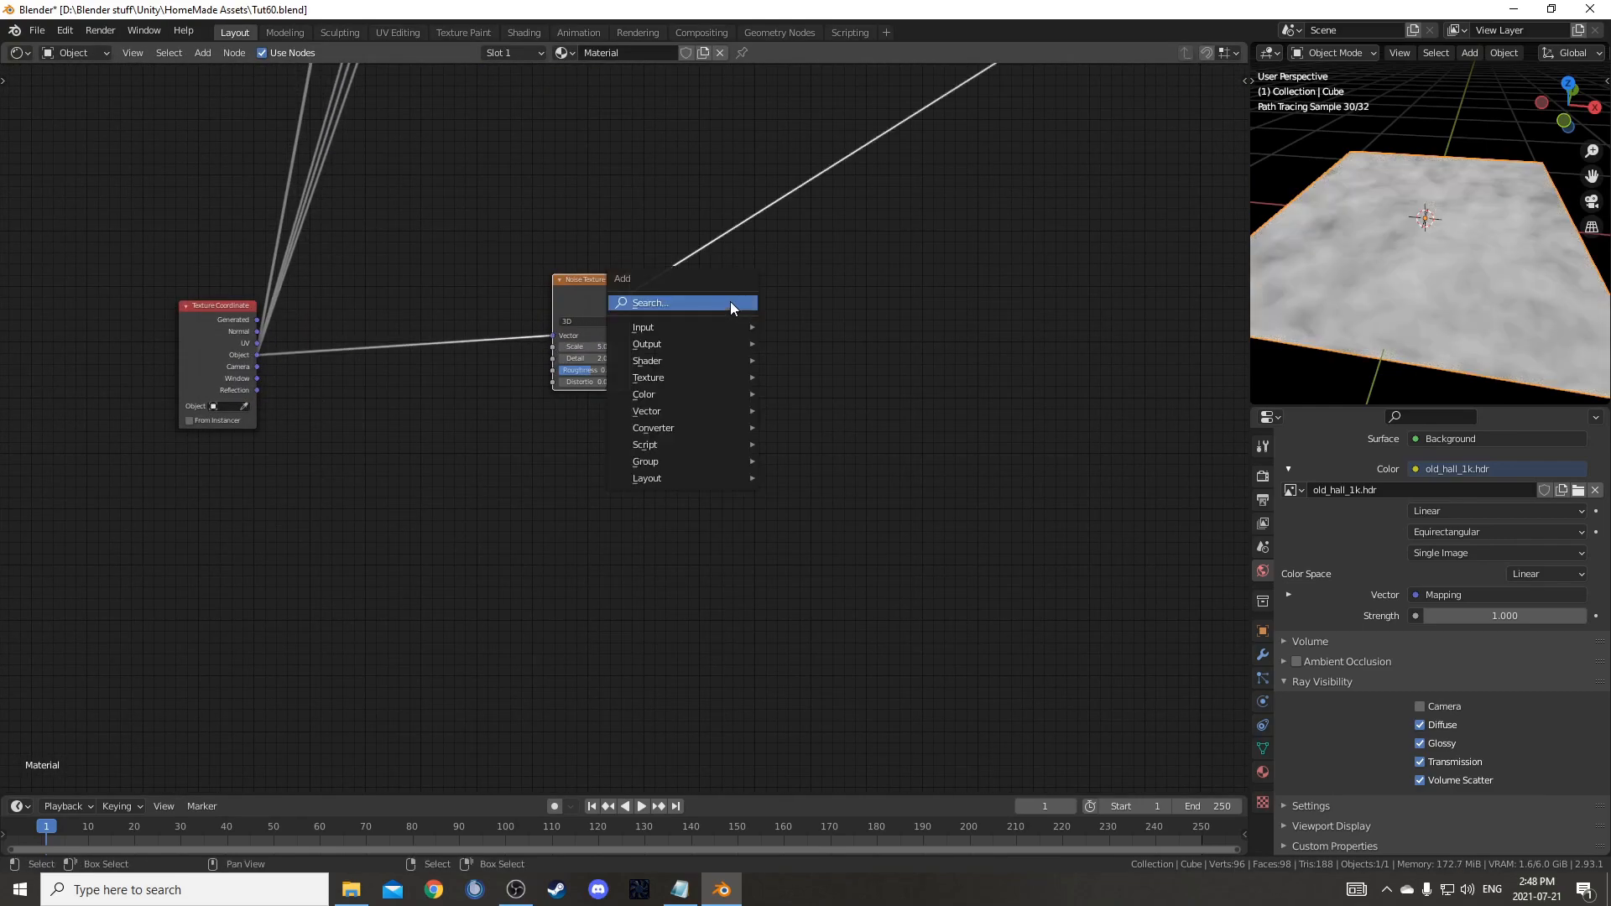
pyautogui.click(730, 302)
pyautogui.write('math')
pyautogui.press('Return')
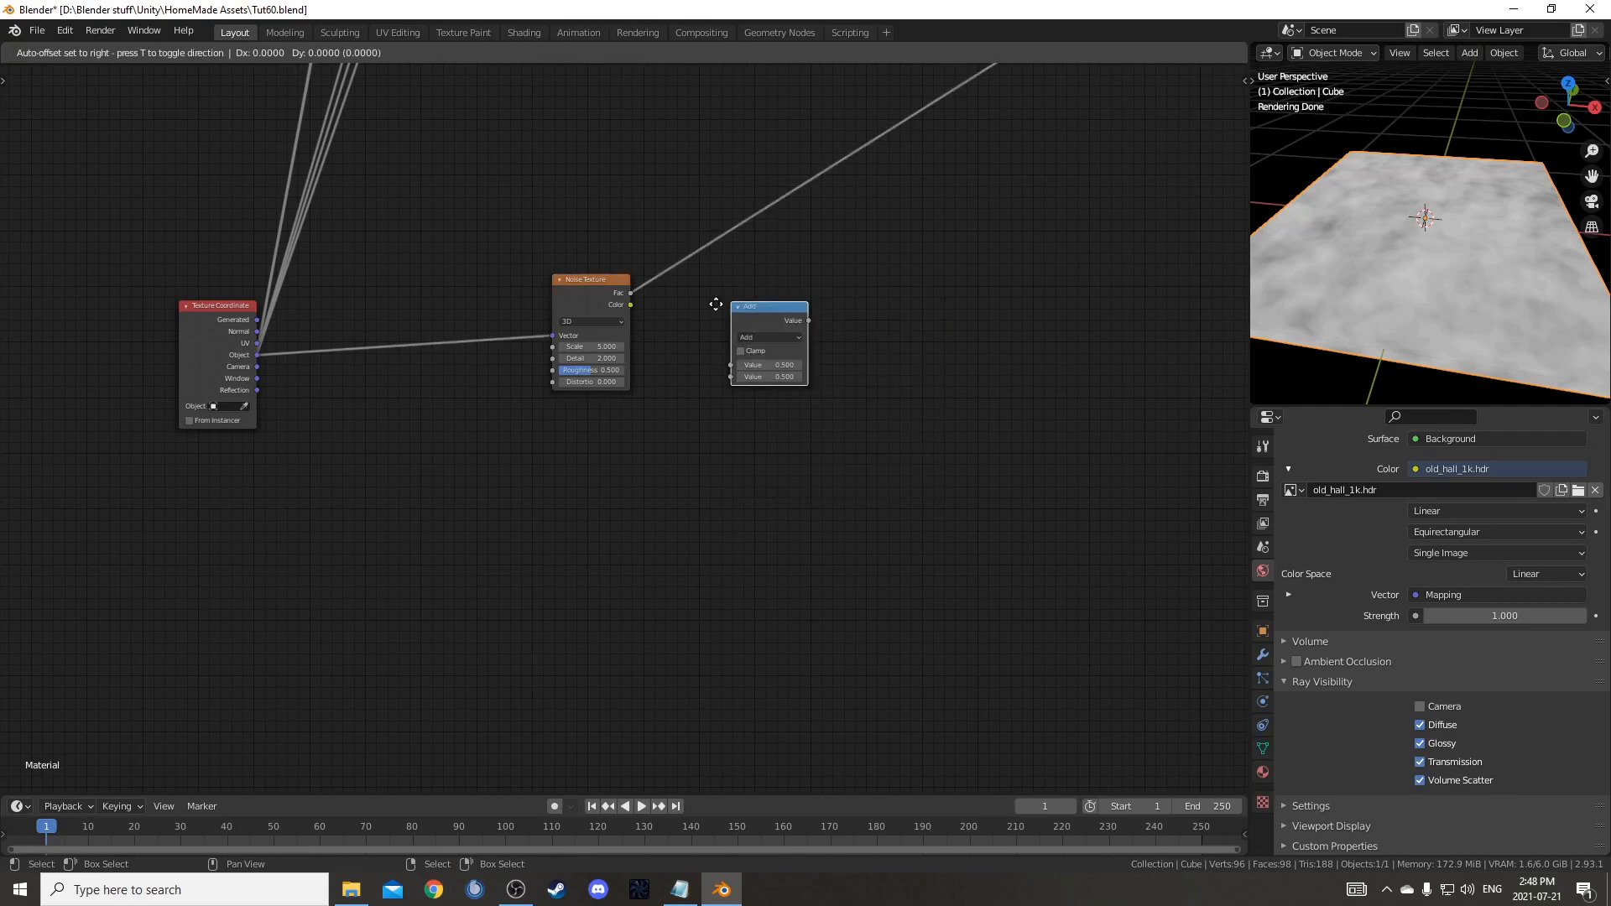
pyautogui.click(681, 193)
pyautogui.click(763, 229)
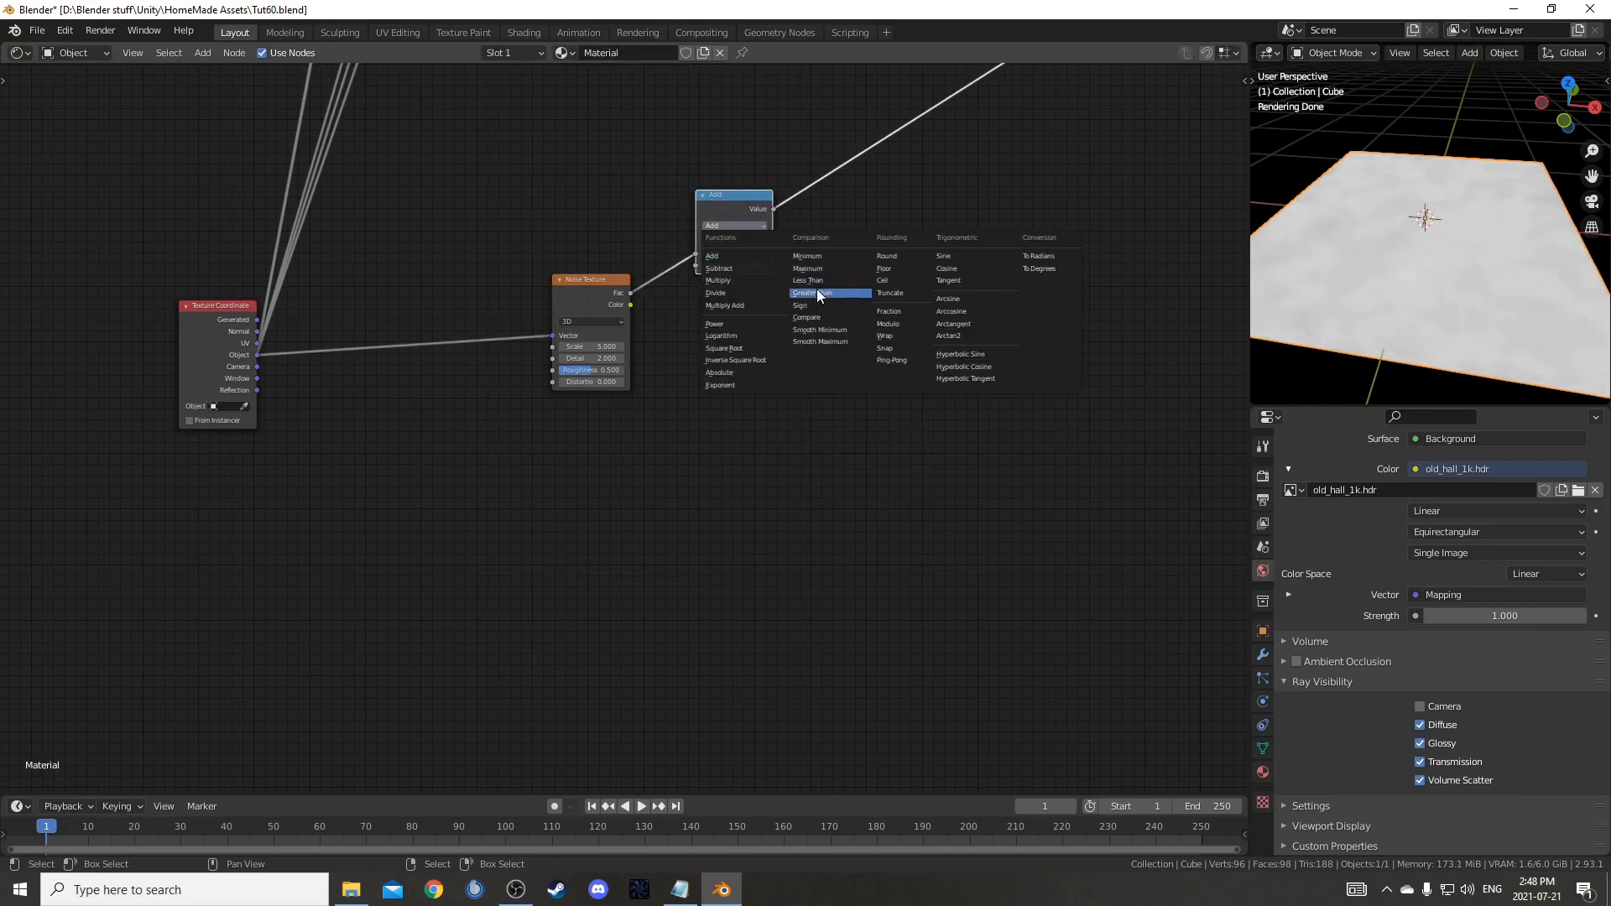
pyautogui.click(817, 293)
# - Set the new Greater Than node's Threshold to 0.33
pyautogui.scroll(1, 748, 314)
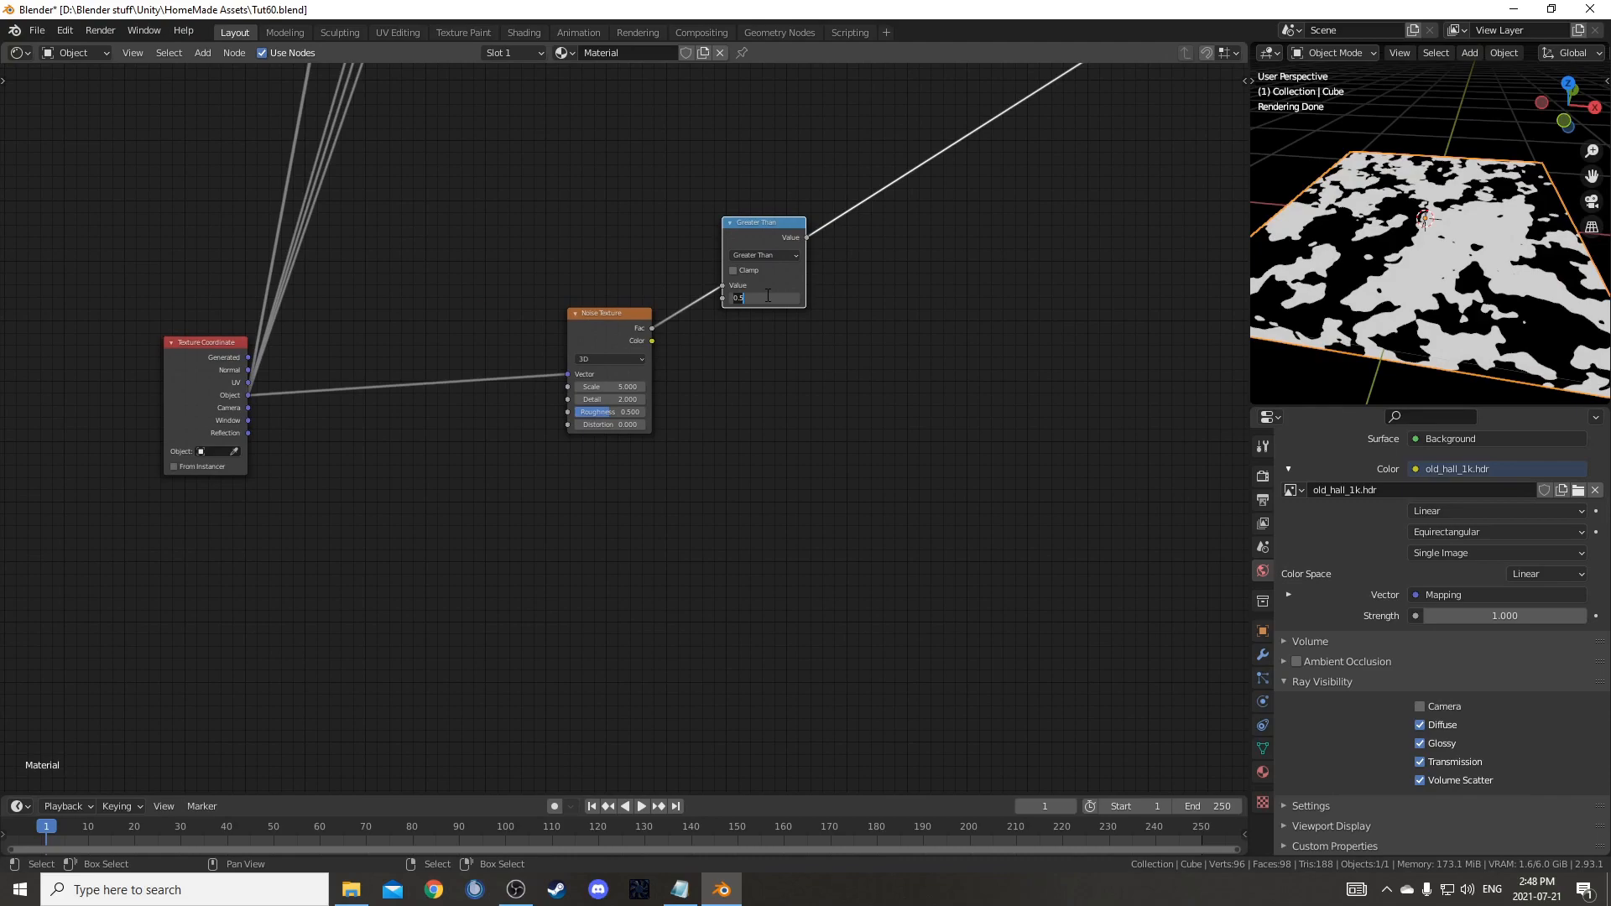
pyautogui.click(768, 295)
pyautogui.write('.33')
pyautogui.press('Return')
pyautogui.moveTo(735, 300); pyautogui.dragTo(714, 355, button='middle')
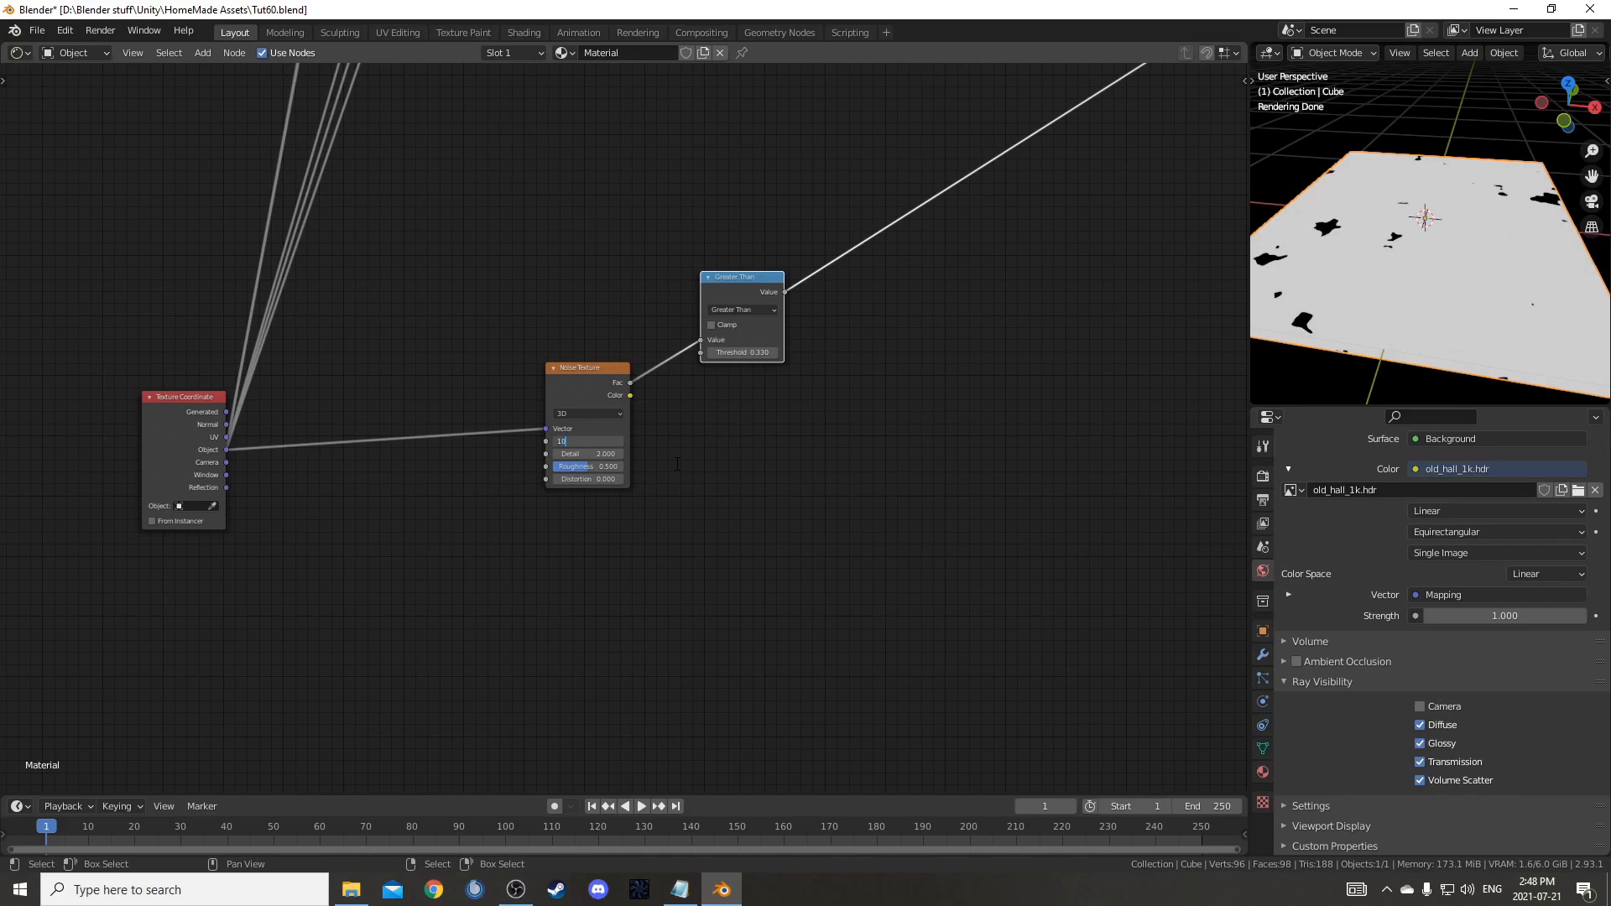
# - Set the new Noise Texture's Scale to 9, Detail to 4, Roughness to 1 and Distortion to 1
pyautogui.press('Tab')
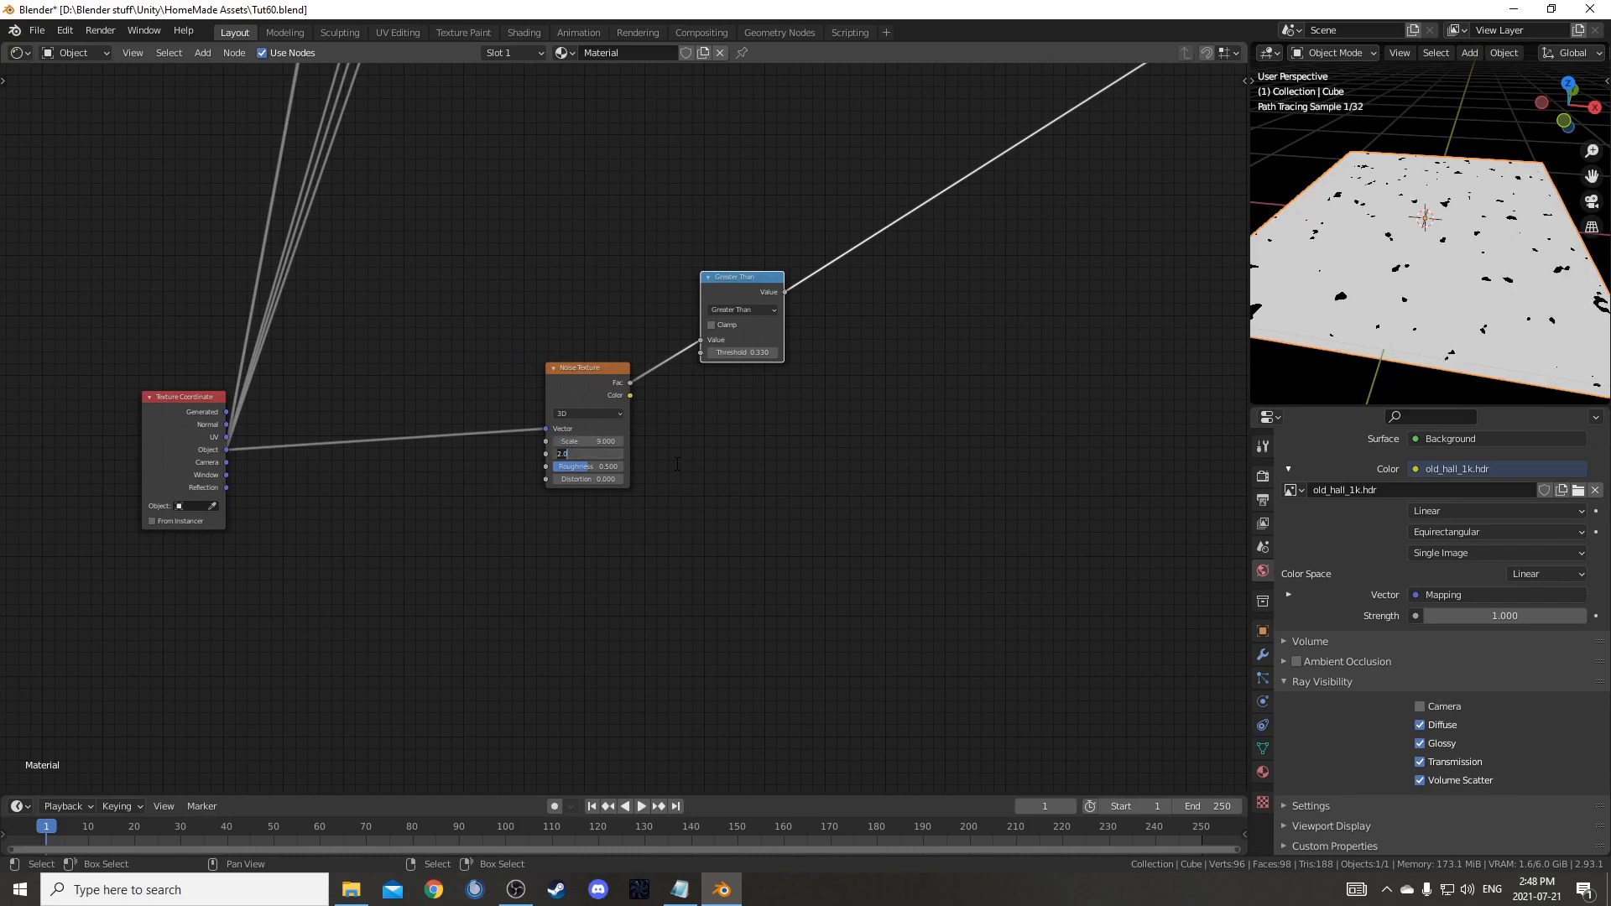
pyautogui.write('4')
pyautogui.press('Tab')
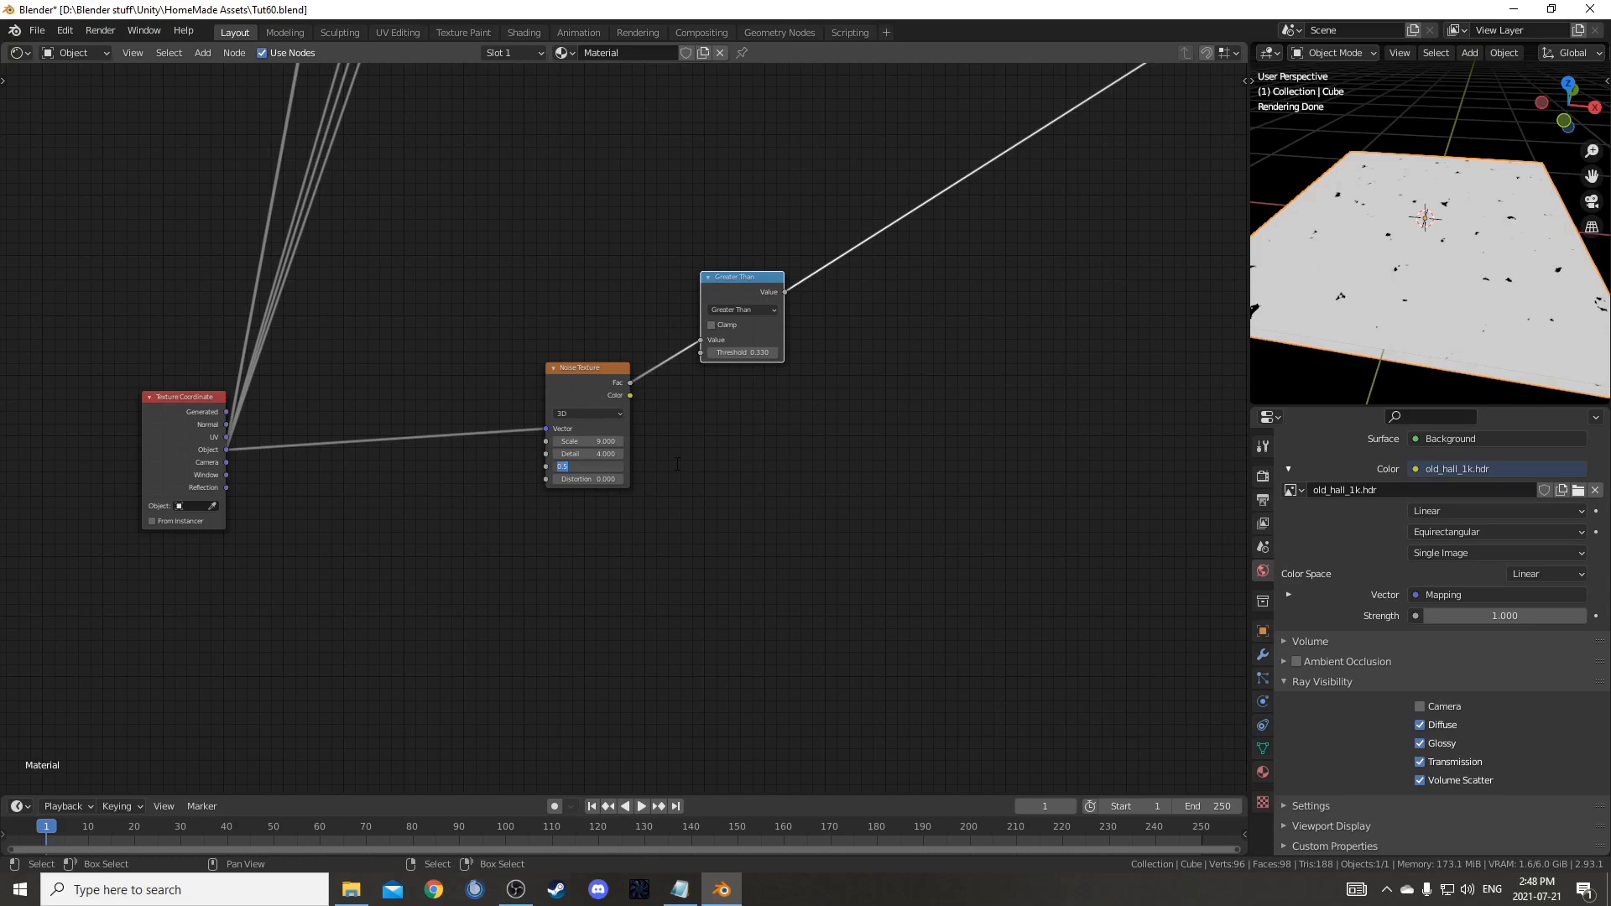
pyautogui.write('1')
pyautogui.press('Tab')
# - Insert a Bump node after the new Greater Than node and feed the Greater Than value into its Height input
pyautogui.moveTo(706, 382); pyautogui.dragTo(601, 442, button='middle')
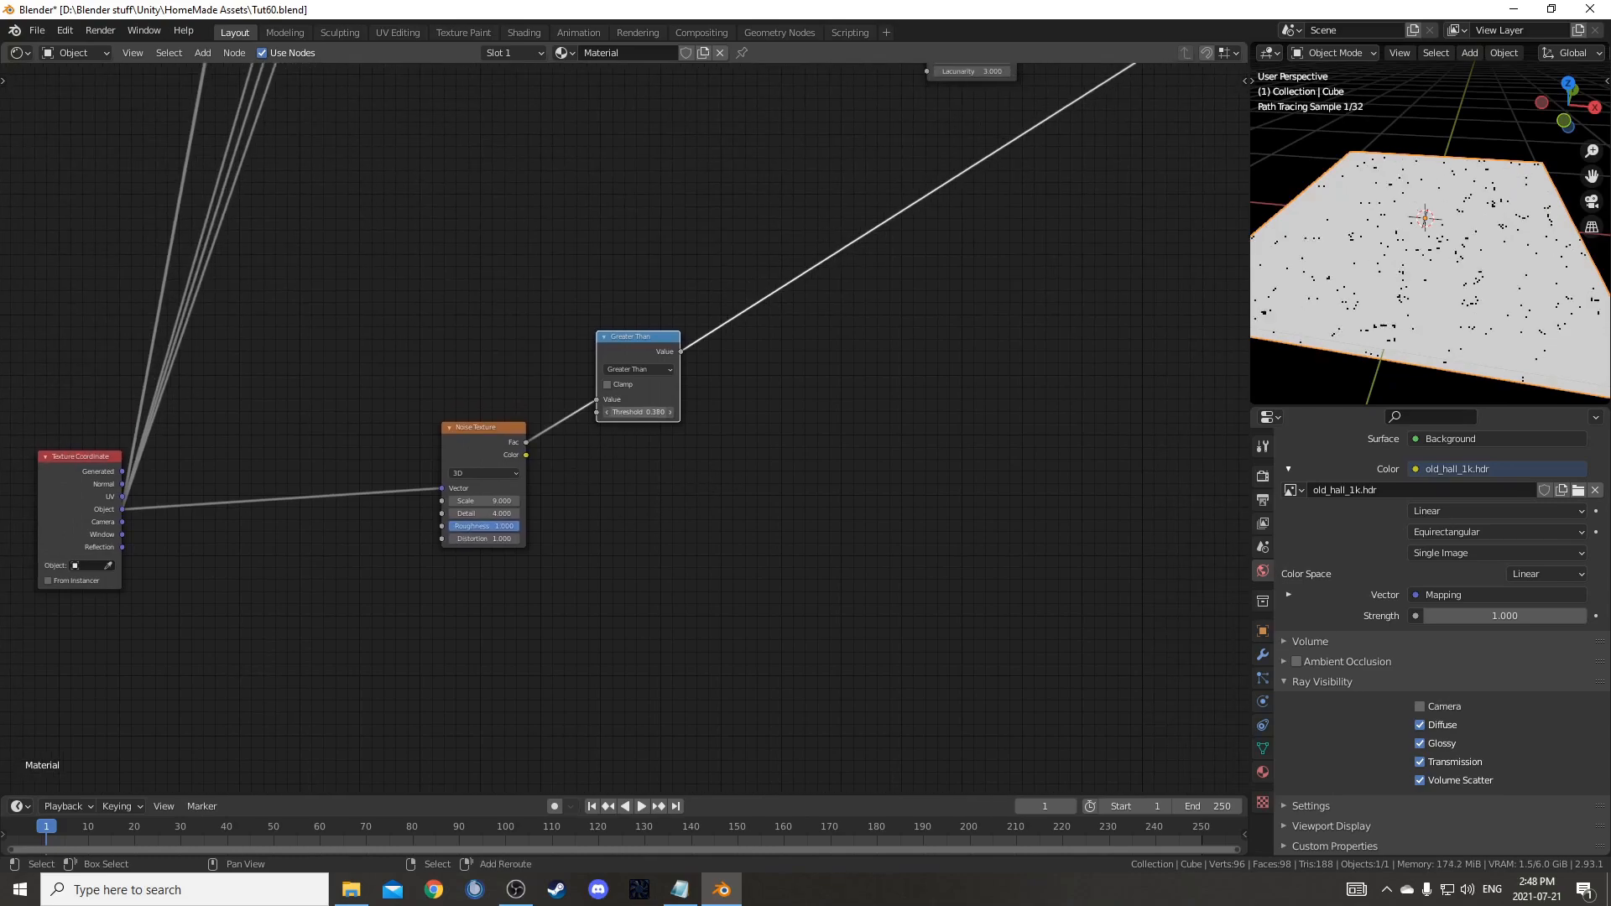
pyautogui.moveTo(743, 500); pyautogui.dragTo(702, 546, button='middle')
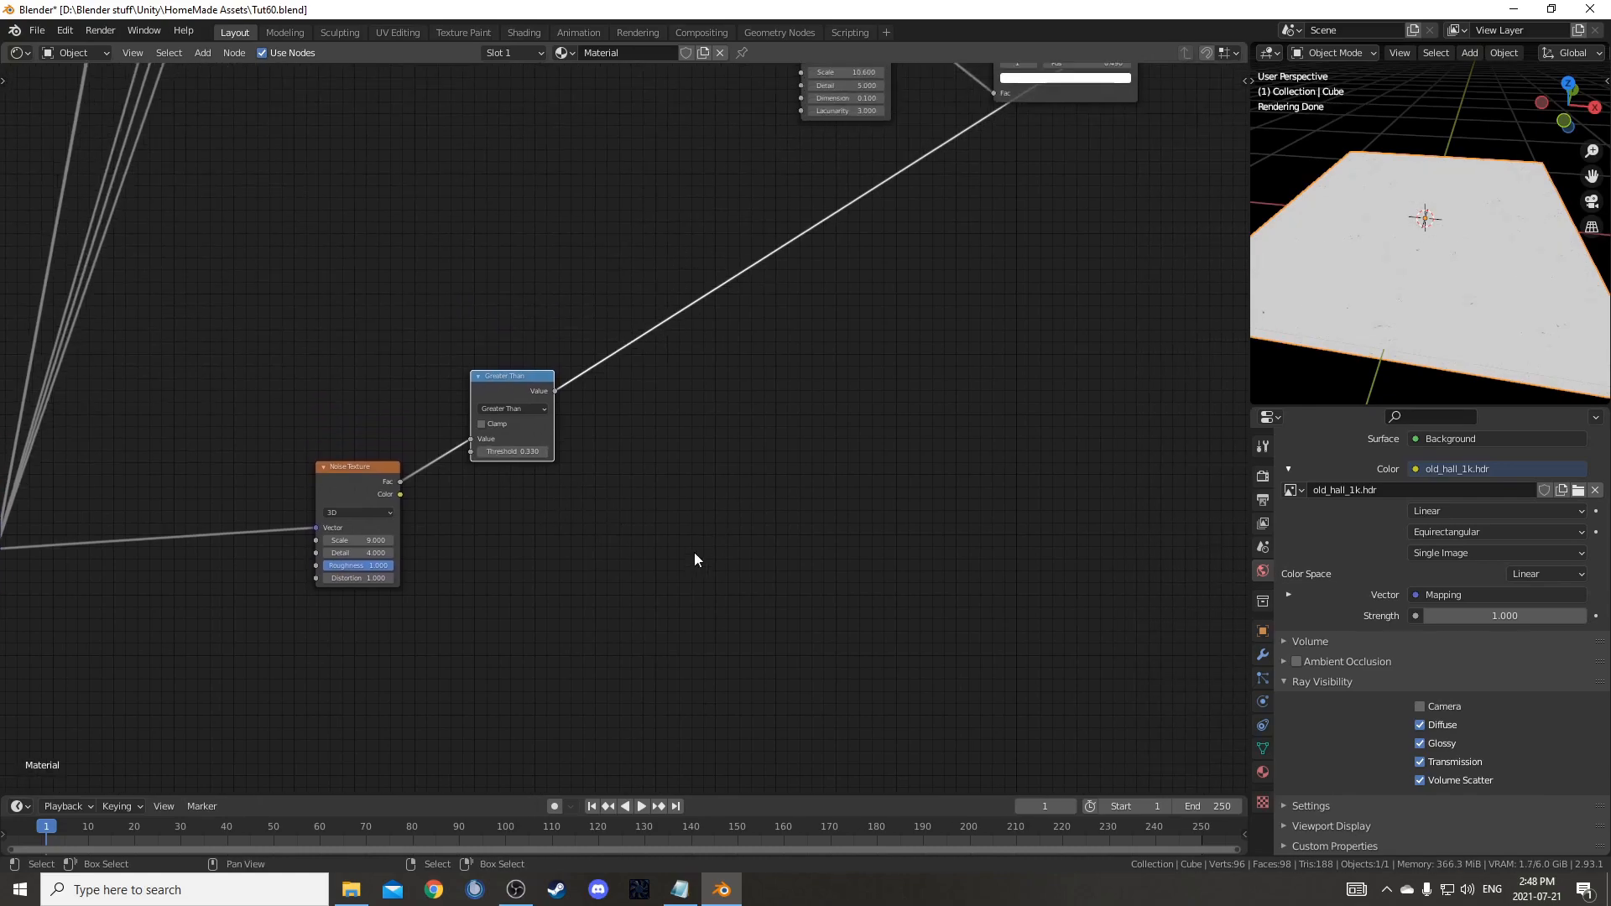
pyautogui.scroll(-4, 702, 546)
pyautogui.hotkey('shift', 'a')
pyautogui.click(832, 403)
pyautogui.write('bump')
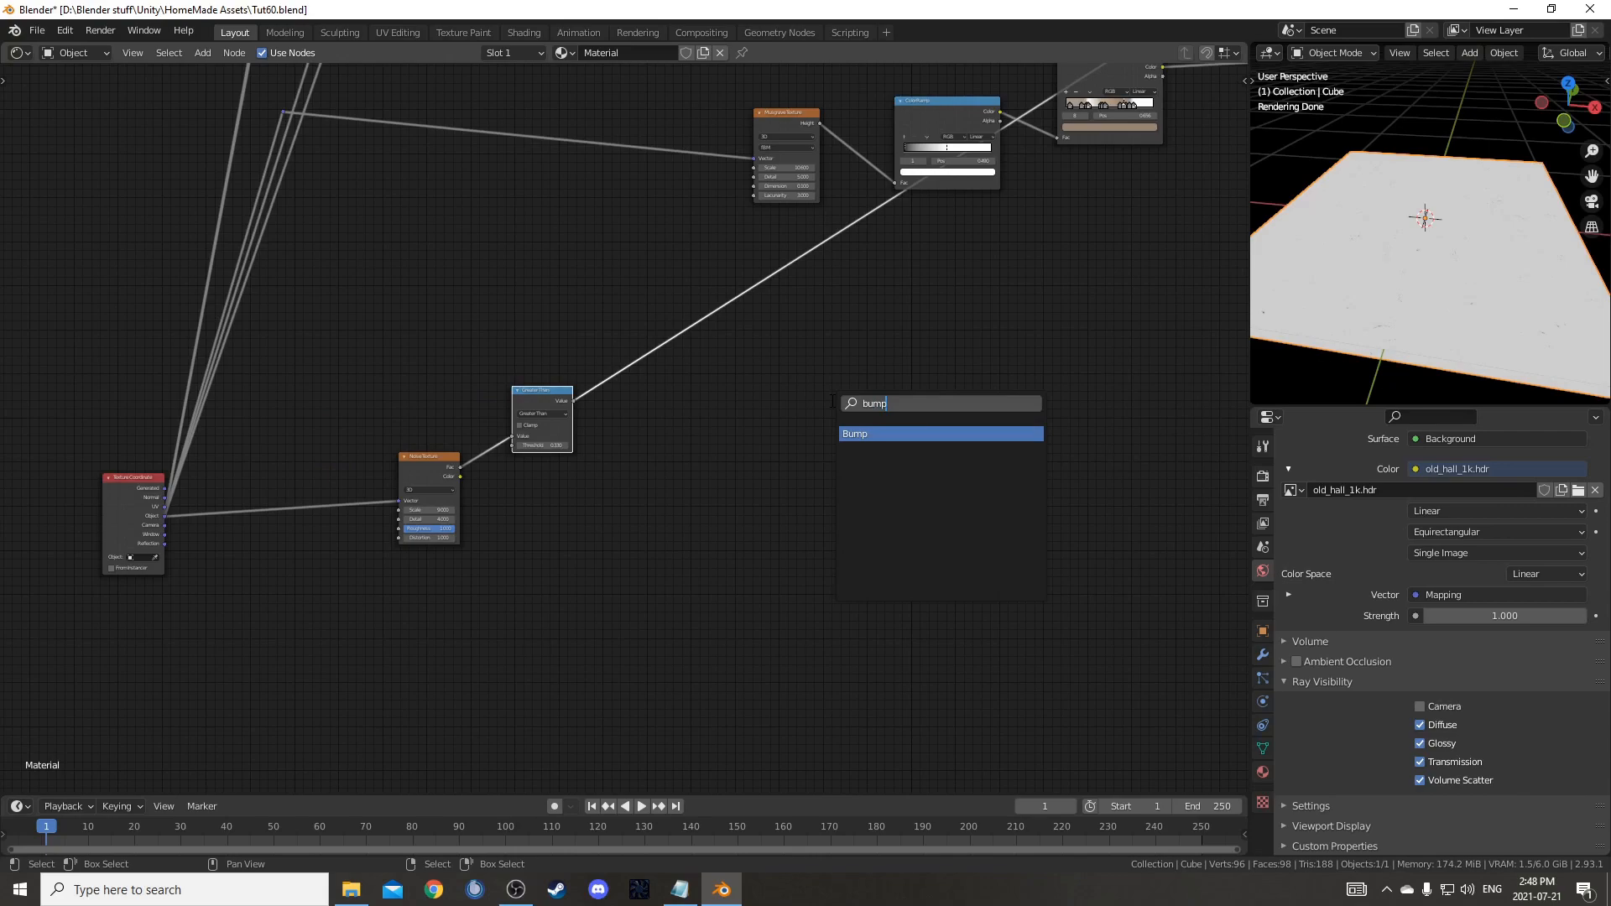
pyautogui.press('Return')
pyautogui.click(661, 320)
pyautogui.scroll(2, 663, 336)
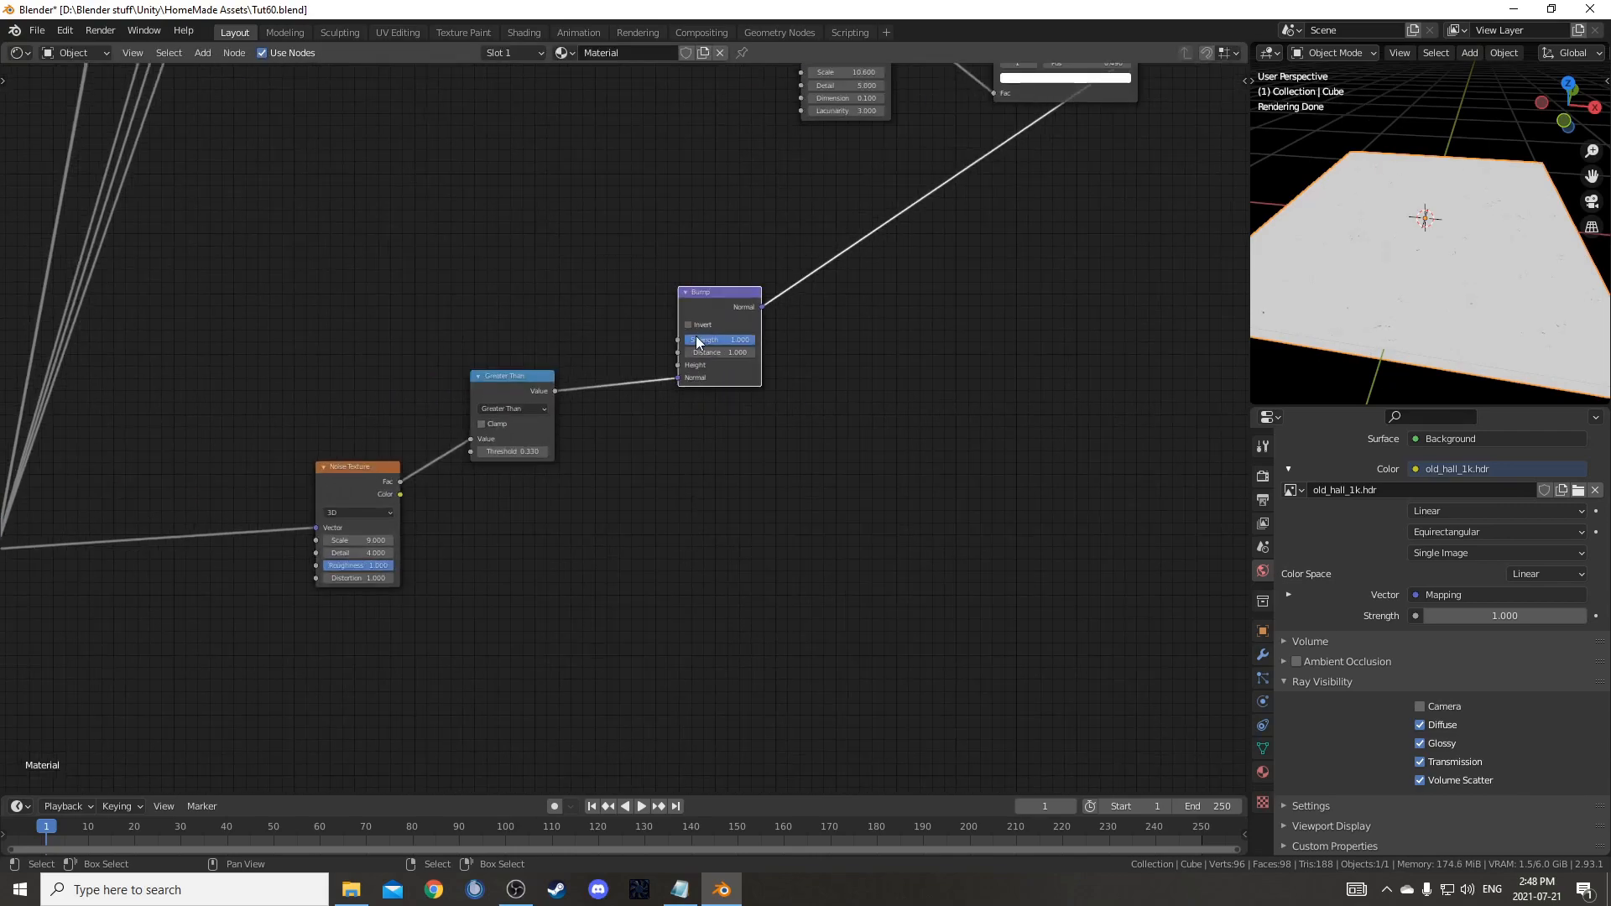
pyautogui.moveTo(682, 373); pyautogui.dragTo(682, 361)
# - Move the Bump node beside the lower Principled BSDF and connect its Normal output to that shader's Normal input
pyautogui.scroll(-1, 806, 445)
pyautogui.moveTo(806, 446); pyautogui.dragTo(501, 544, button='middle')
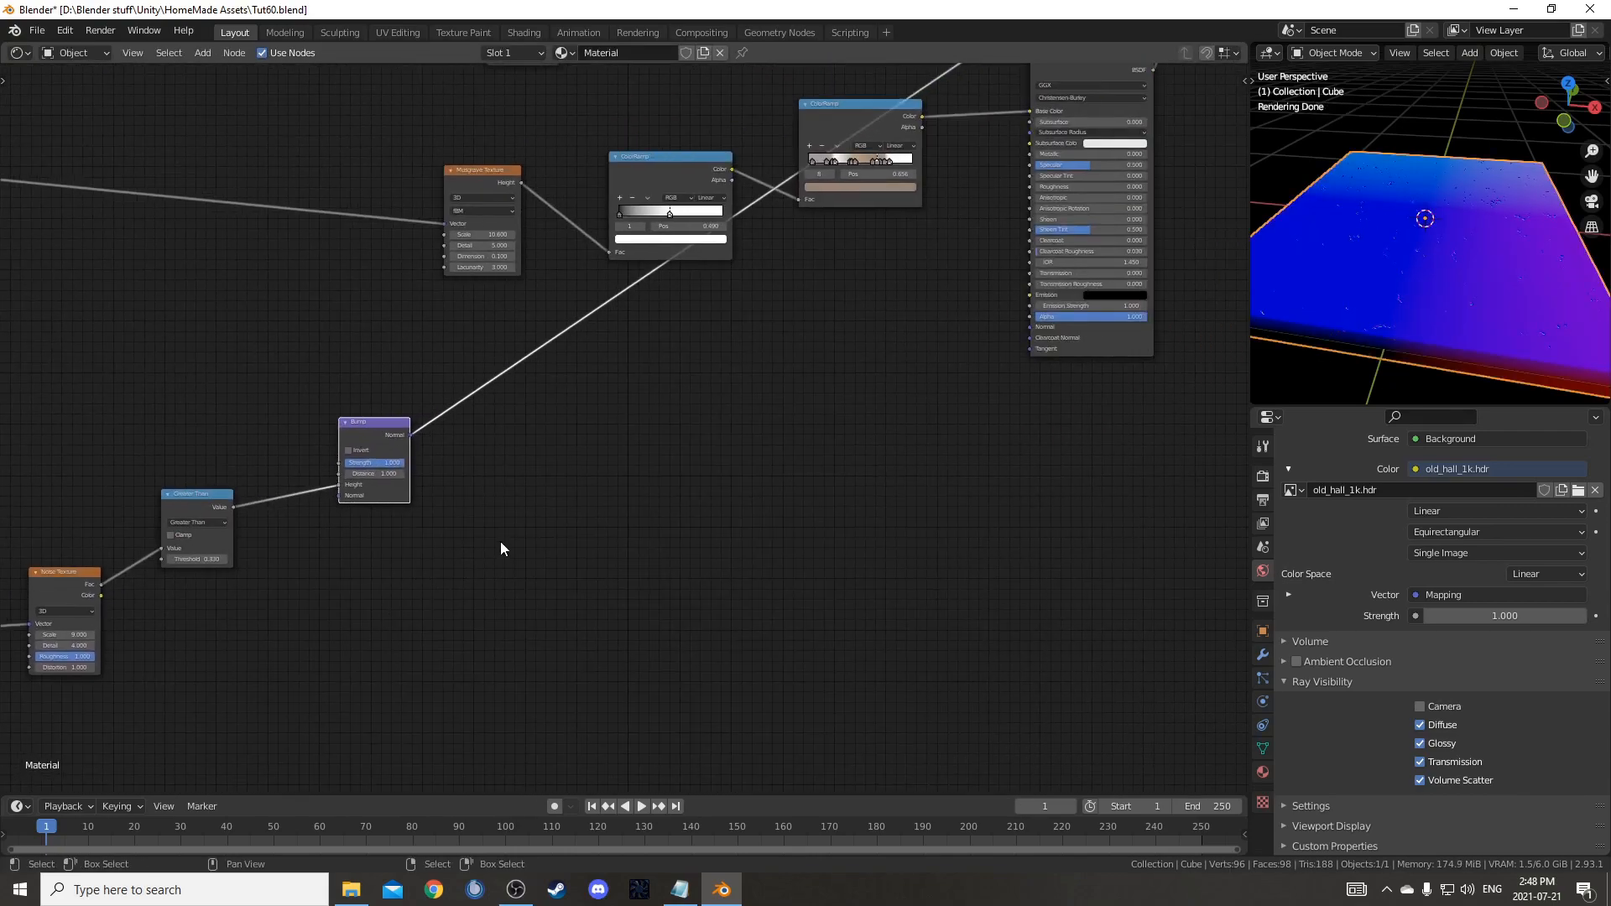
pyautogui.scroll(-1, 501, 544)
pyautogui.moveTo(433, 435); pyautogui.dragTo(806, 357)
pyautogui.scroll(3, 871, 357)
pyautogui.moveTo(871, 358); pyautogui.dragTo(678, 505, button='middle')
pyautogui.moveTo(691, 488); pyautogui.dragTo(884, 468)
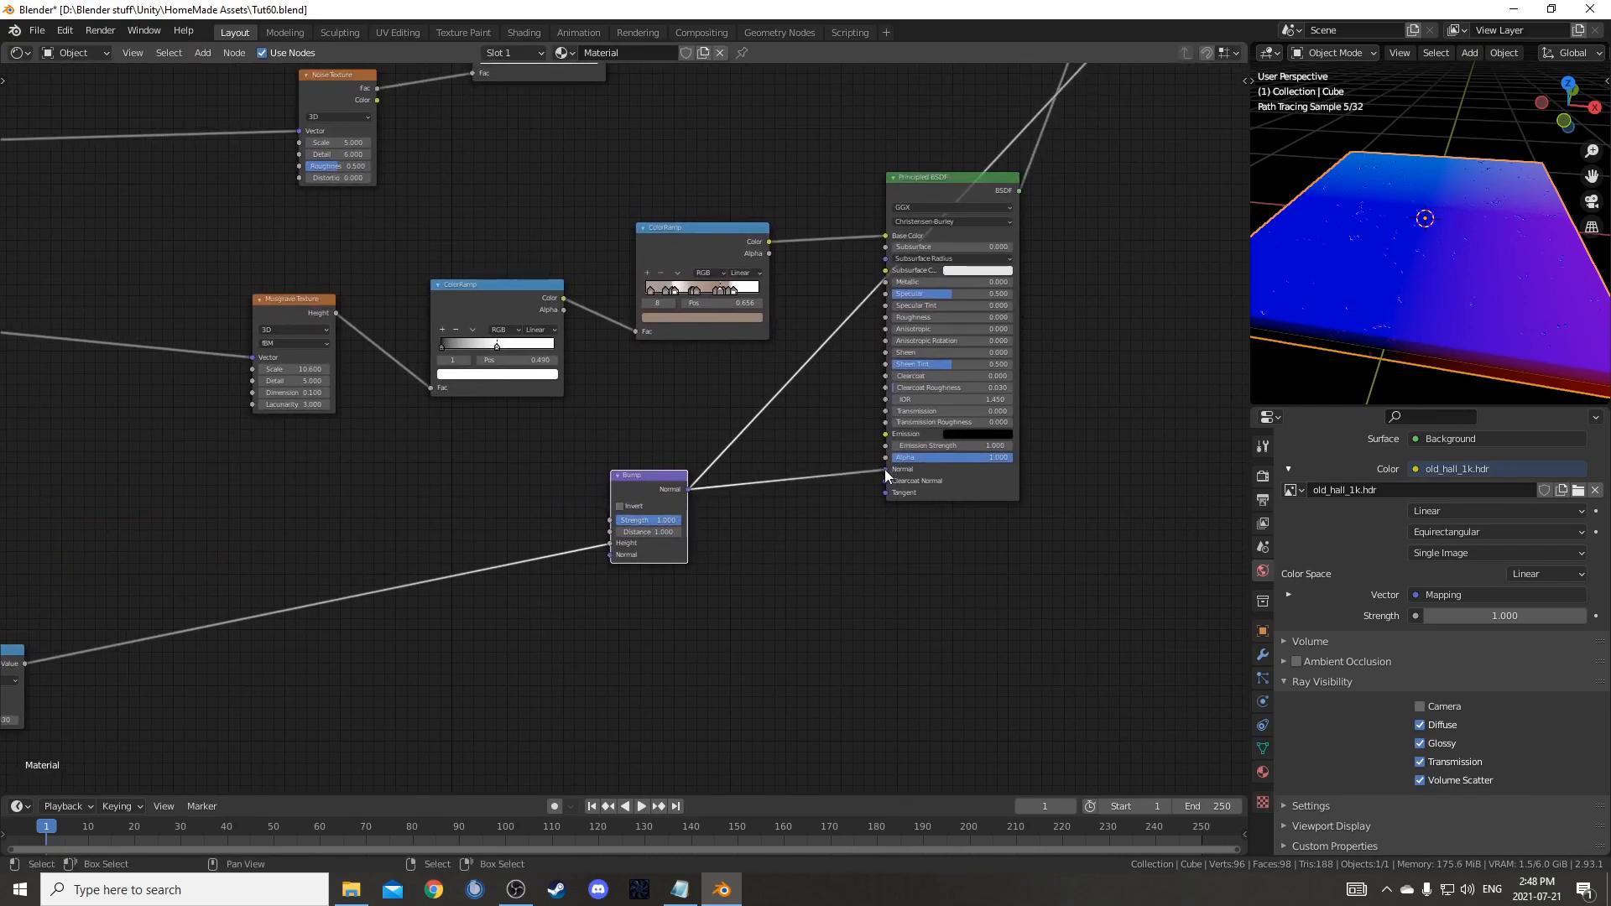
# - Route the Bump output through a reroute point into the upper Principled BSDF's Normal input and preview the Mix Shader on the slab
pyautogui.scroll(-2, 885, 468)
pyautogui.moveTo(716, 528); pyautogui.dragTo(650, 631, button='middle')
pyautogui.keyDown('shift'); pyautogui.moveTo(666, 536); pyautogui.dragTo(706, 543, button='right'); pyautogui.keyUp('shift')
pyautogui.moveTo(700, 544); pyautogui.dragTo(663, 315)
pyautogui.scroll(3, 662, 315)
pyautogui.moveTo(662, 243); pyautogui.dragTo(766, 207)
pyautogui.scroll(-2, 918, 304)
pyautogui.moveTo(918, 304); pyautogui.dragTo(746, 304, button='middle')
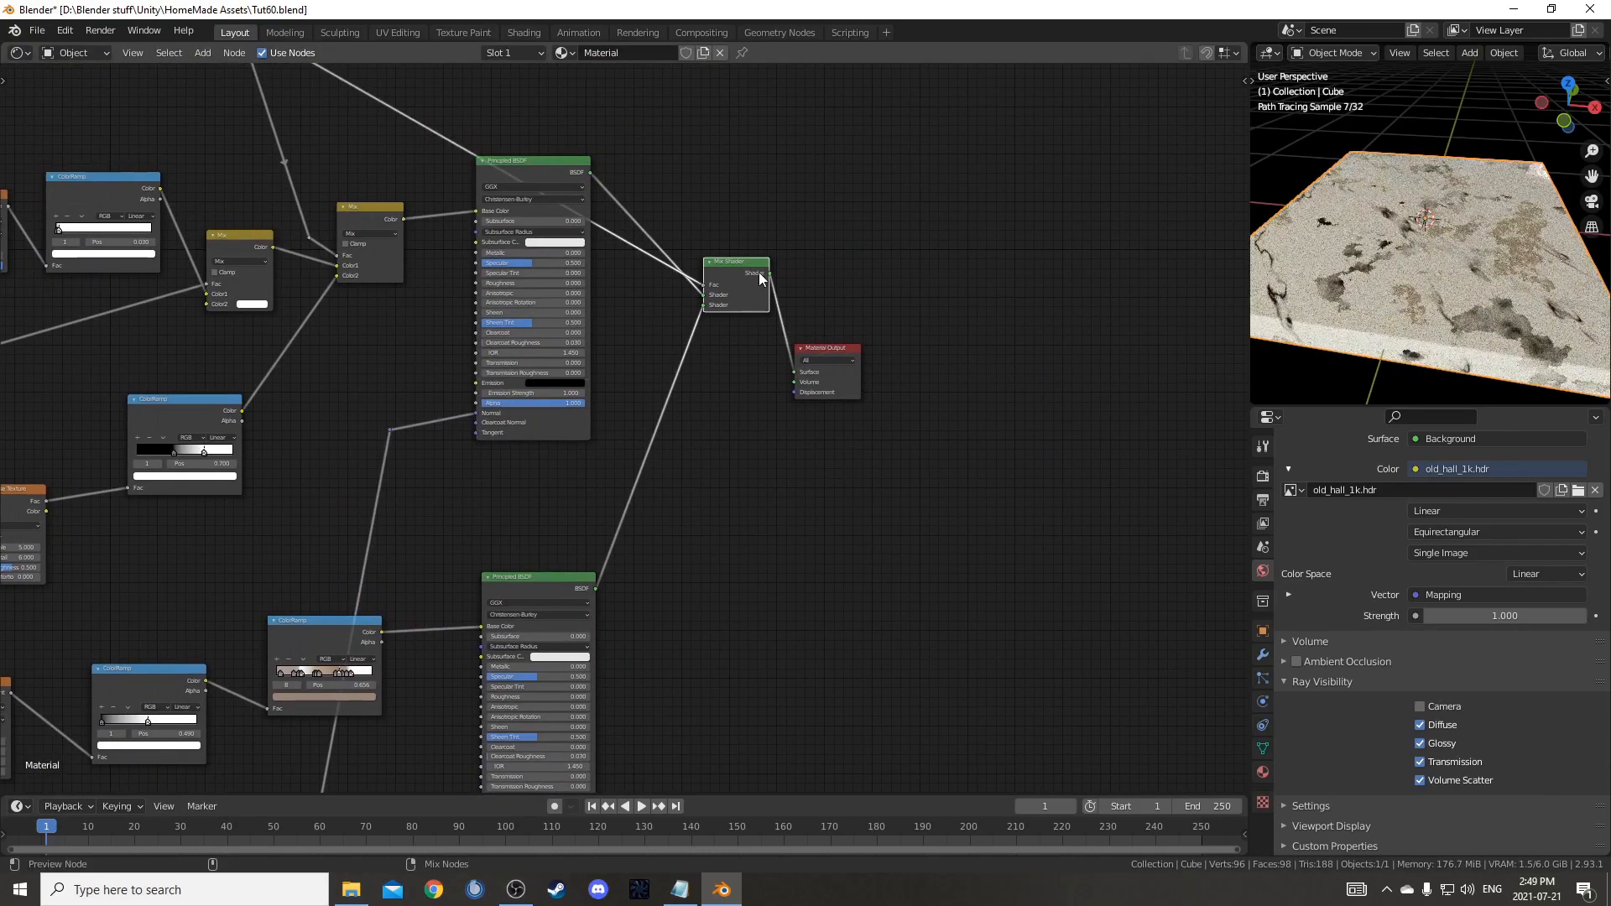
pyautogui.scroll(5, 1490, 285)
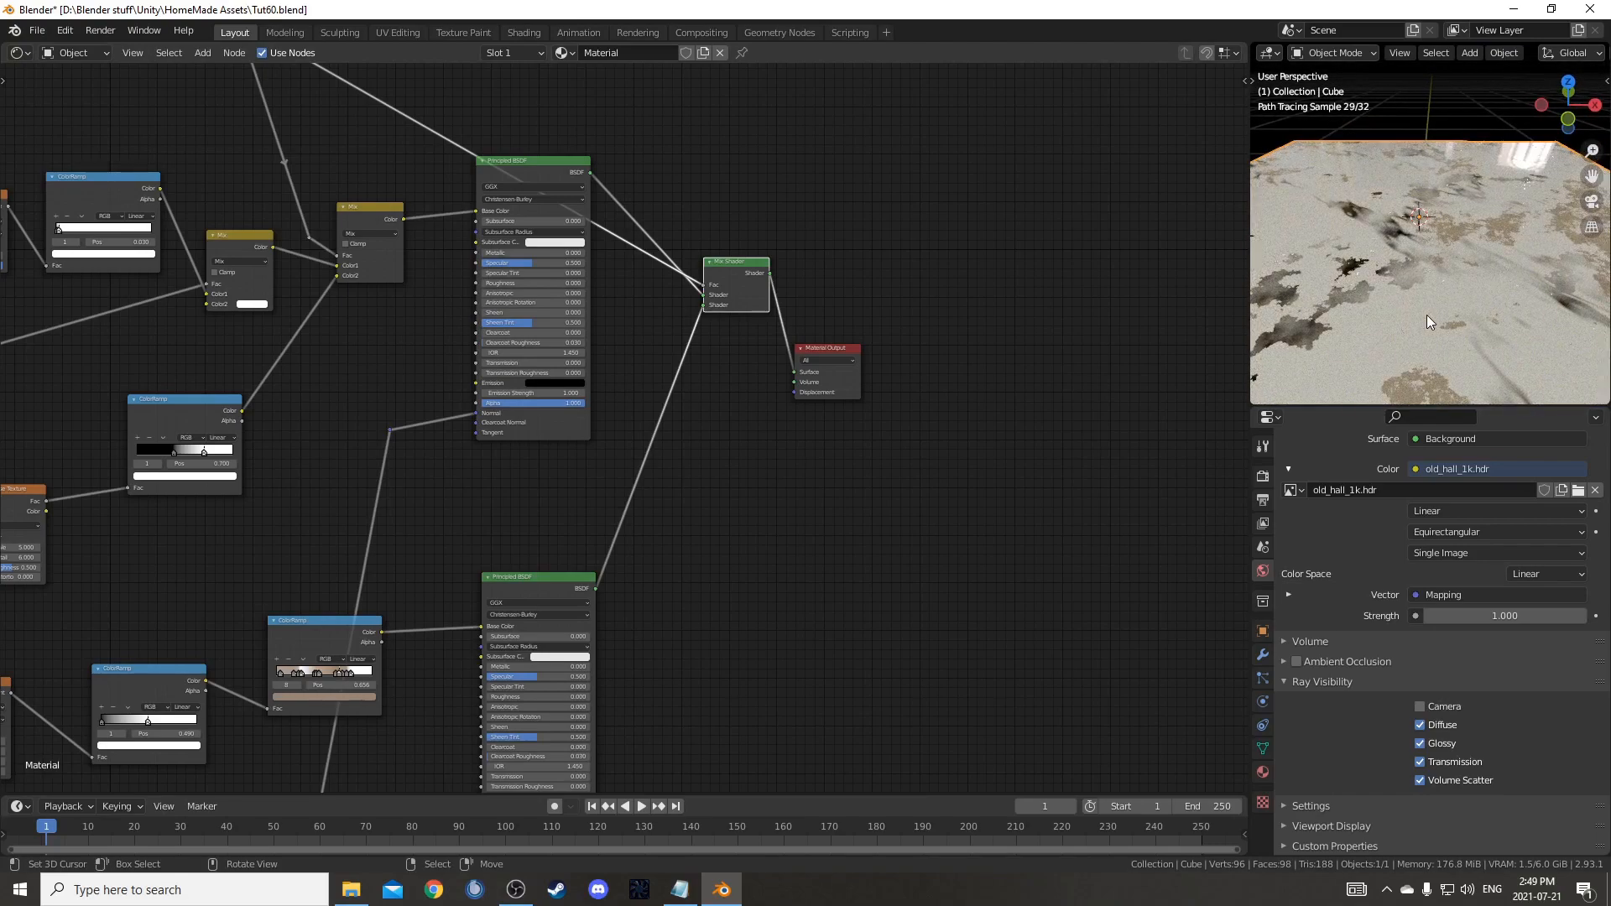
# - Space the bump branch's Greater Than node farther from its Noise Texture and set its Threshold to 1
pyautogui.moveTo(258, 671); pyautogui.dragTo(695, 379, button='middle')
pyautogui.moveTo(391, 677); pyautogui.dragTo(612, 456, button='middle')
pyautogui.scroll(4, 612, 457)
pyautogui.moveTo(246, 552); pyautogui.dragTo(712, 380, button='middle')
pyautogui.moveTo(770, 327); pyautogui.dragTo(949, 314)
pyautogui.scroll(3, 1019, 436)
pyautogui.moveTo(1030, 460); pyautogui.dragTo(748, 513, button='middle')
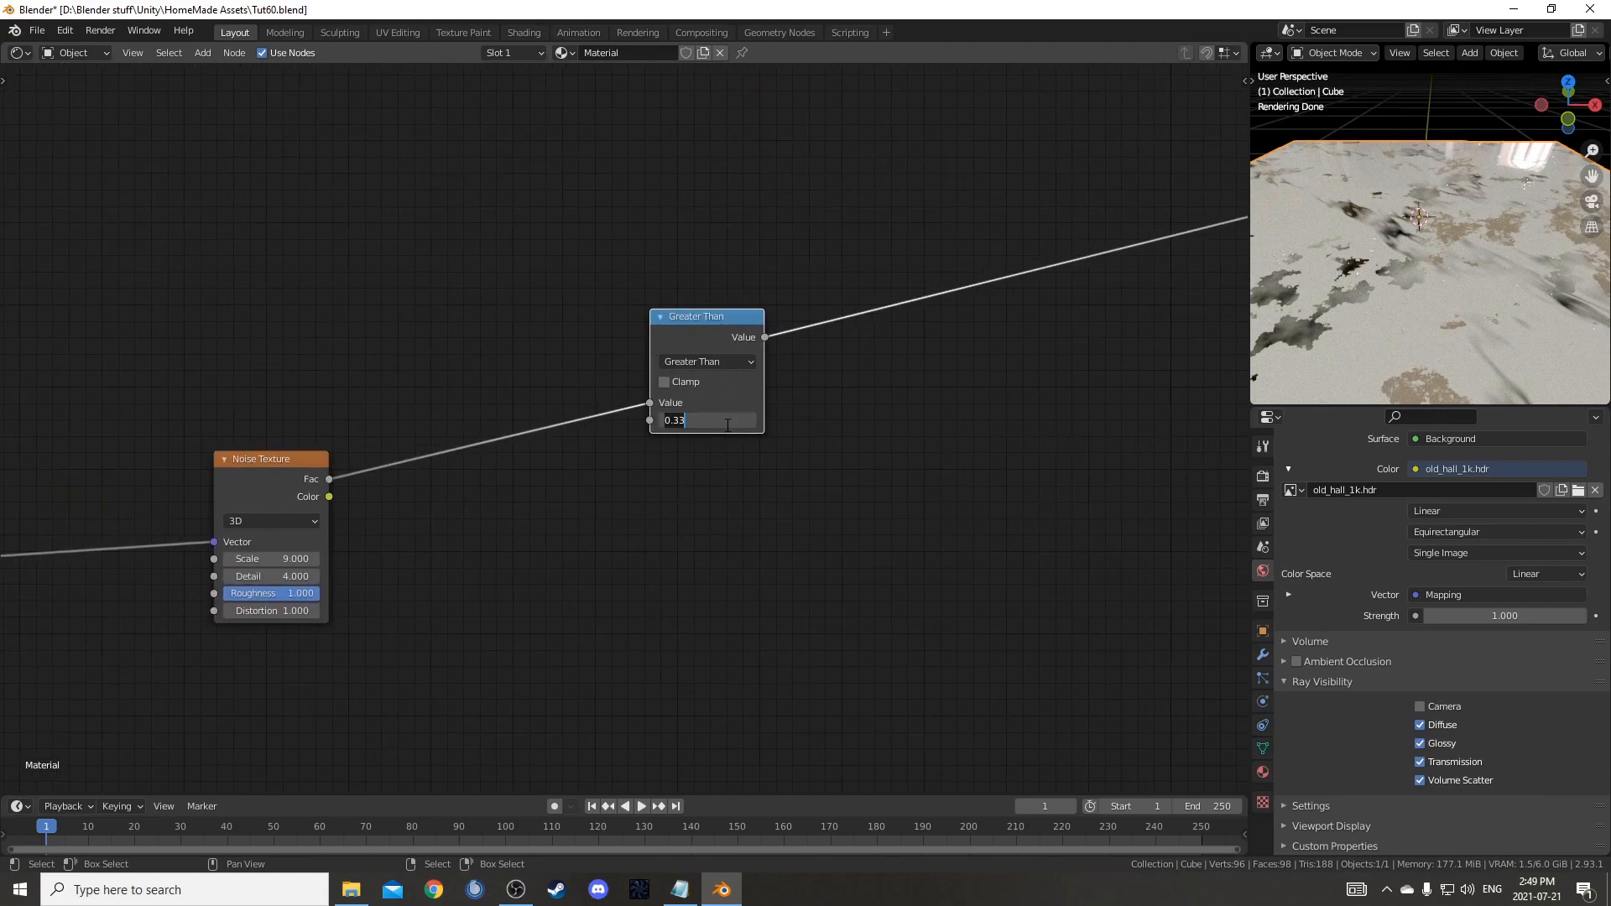
pyautogui.write('1')
pyautogui.press('Return')
# - Move the Texture Coordinate node up so it sits ahead of the middle of the node branches
pyautogui.scroll(-12, 346, 539)
pyautogui.moveTo(262, 359); pyautogui.dragTo(327, 571, button='middle')
pyautogui.scroll(-5, 327, 571)
pyautogui.moveTo(327, 564); pyautogui.dragTo(468, 740)
pyautogui.press('g')
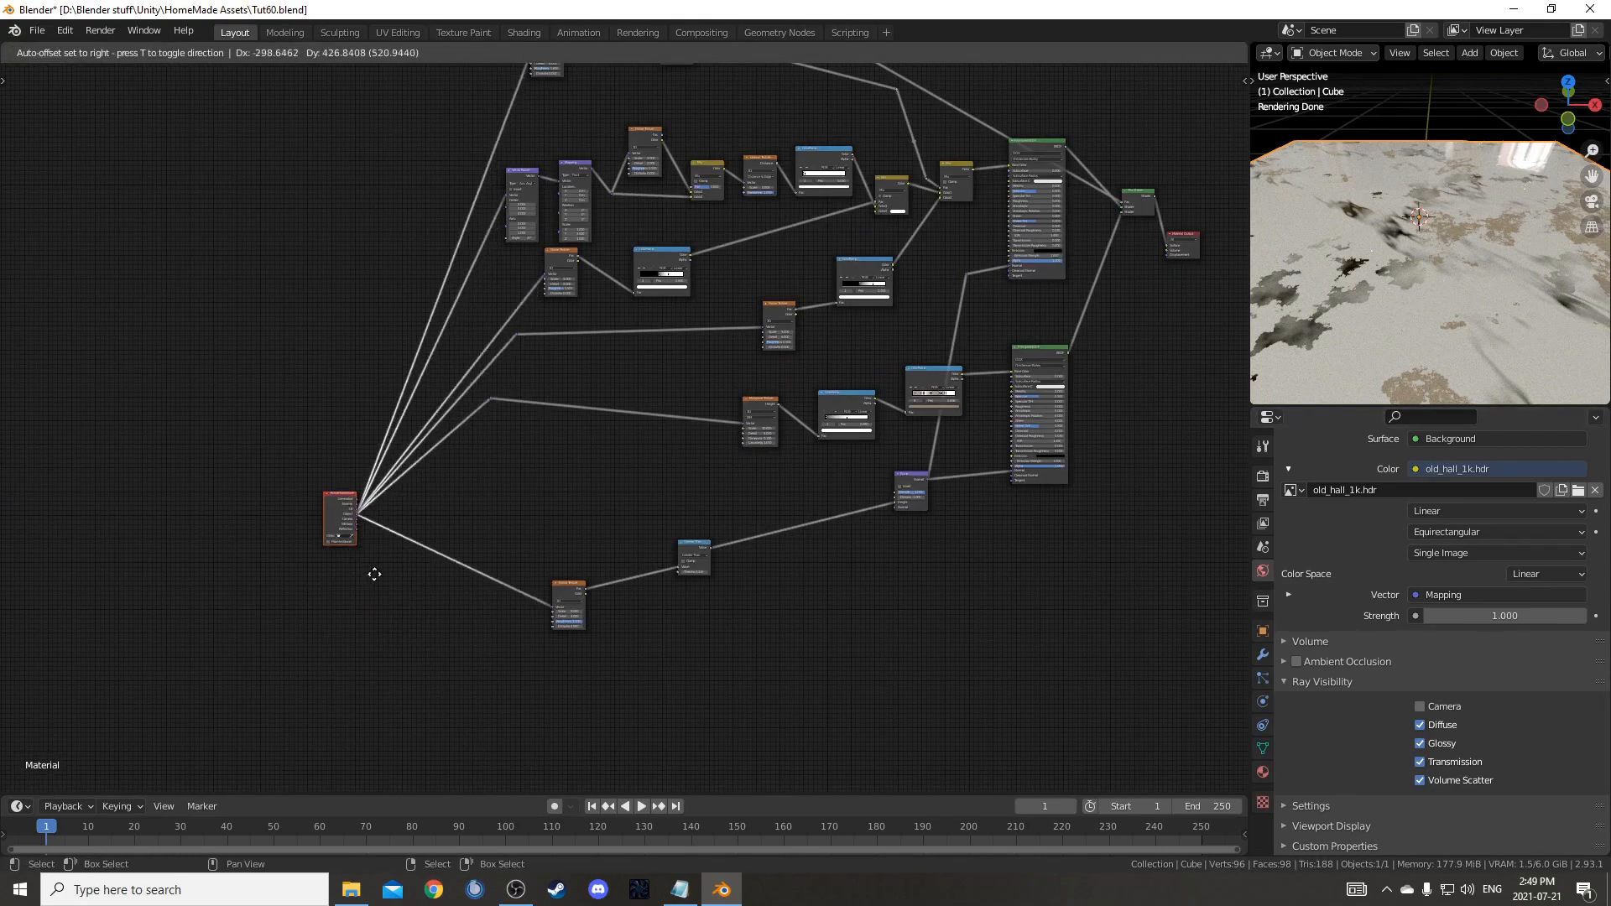
pyautogui.click(320, 364)
# - Combine all links leaving the Texture Coordinate's Object output through one shared reroute point
pyautogui.scroll(5, 367, 381)
pyautogui.moveTo(336, 316); pyautogui.dragTo(410, 596, button='middle')
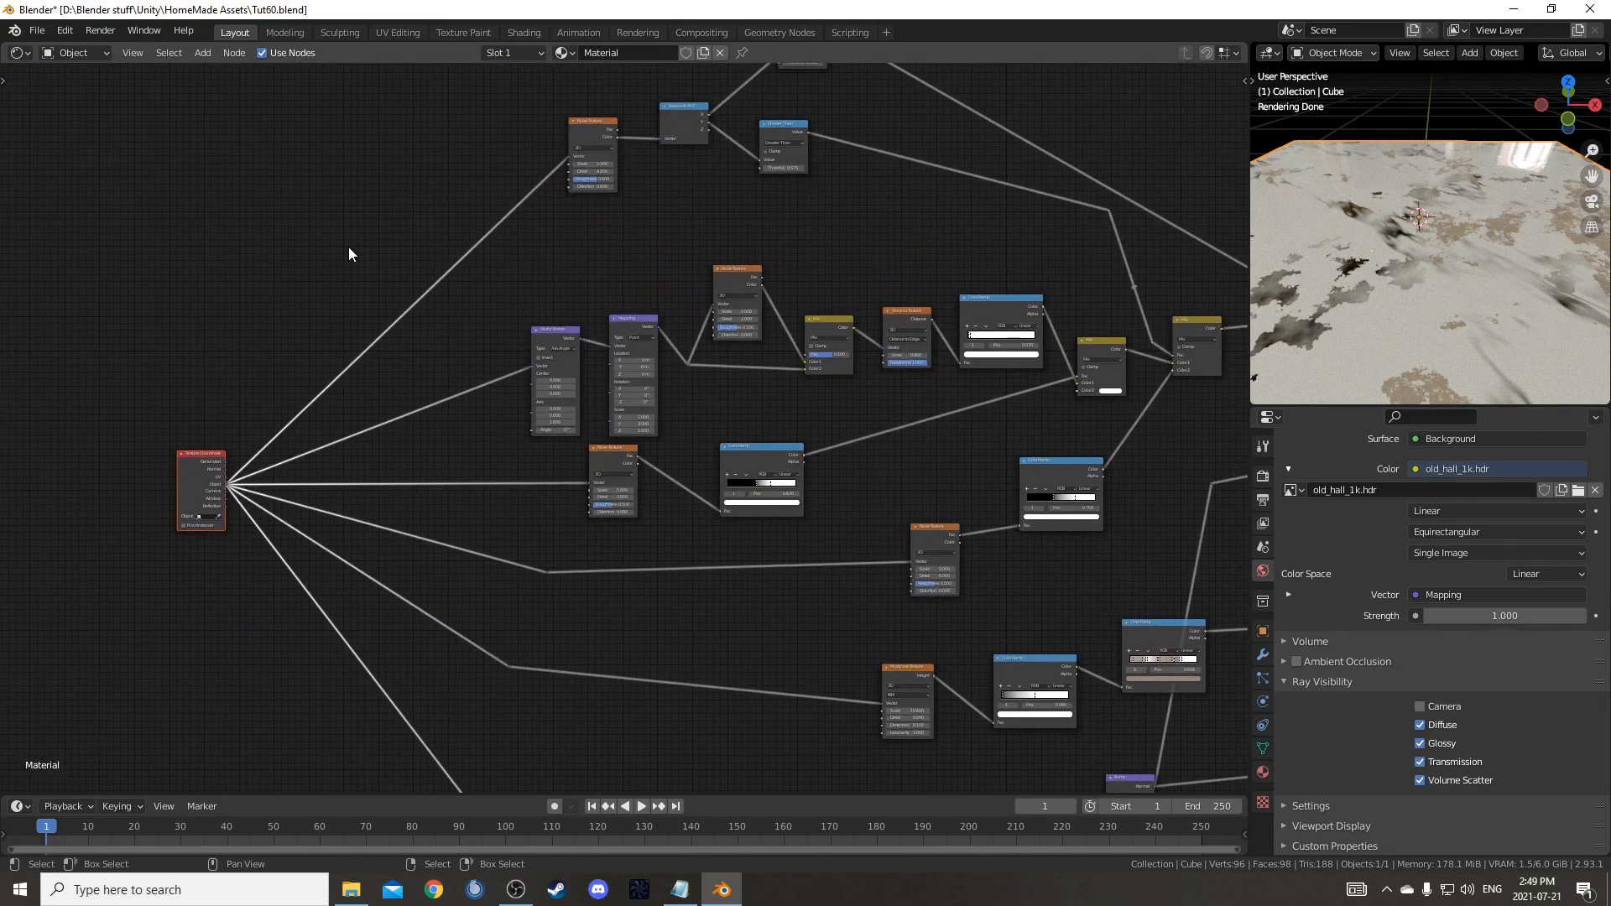
pyautogui.keyDown('shift'); pyautogui.moveTo(349, 247); pyautogui.dragTo(317, 713, button='right'); pyautogui.keyUp('shift')
pyautogui.scroll(5, 309, 696)
pyautogui.moveTo(263, 638); pyautogui.dragTo(461, 506, button='middle')
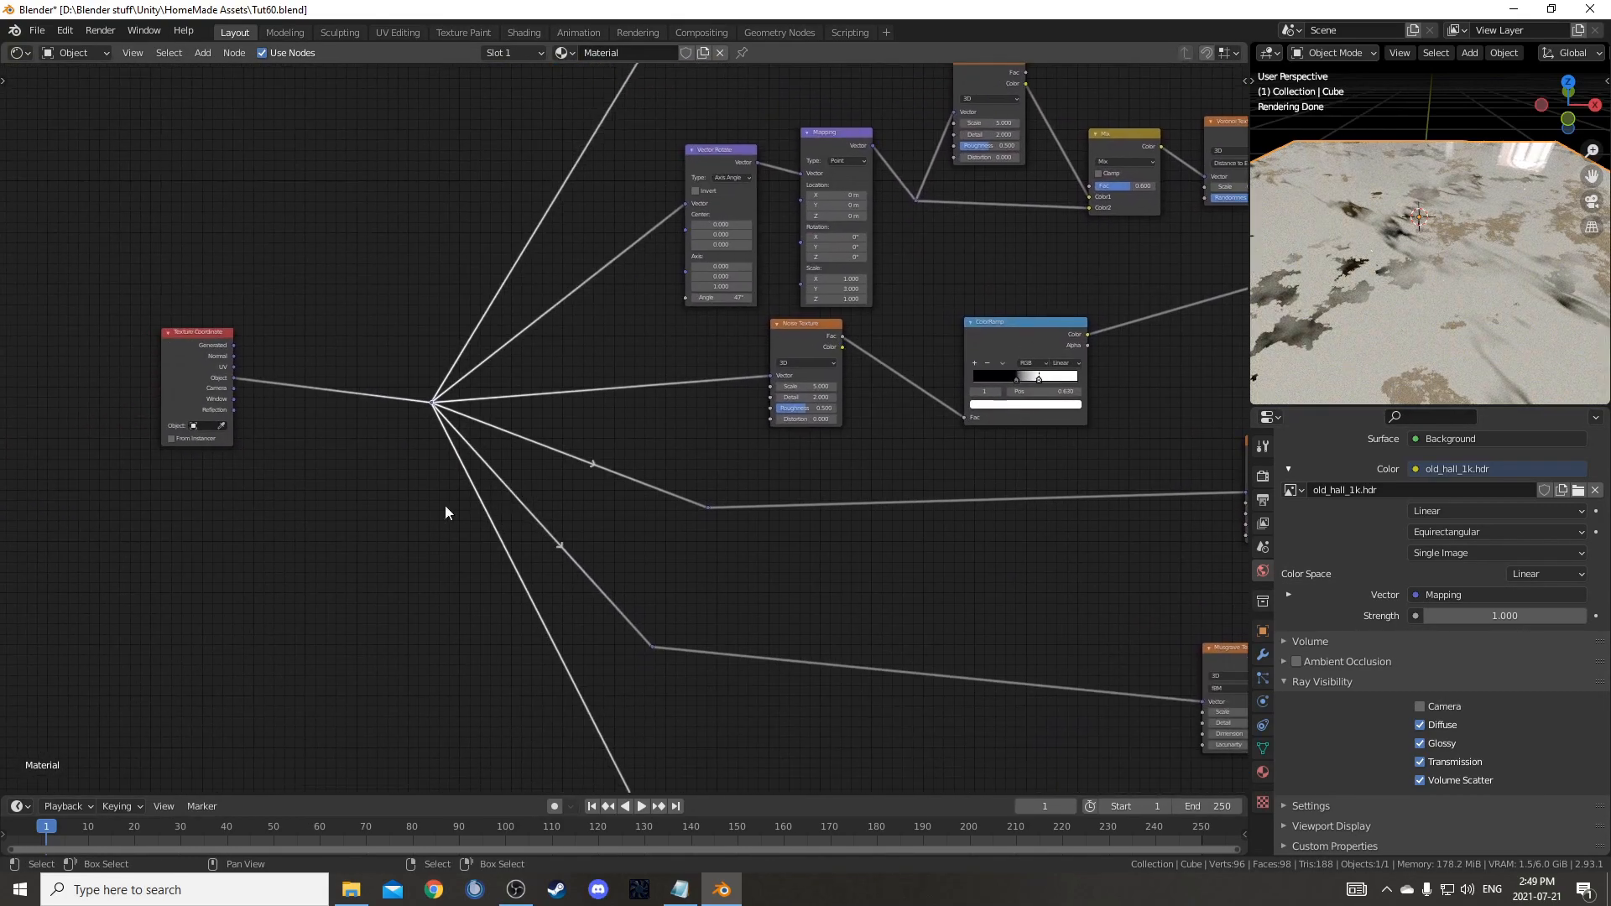
# - Insert a Vector Math node set to Scale between the Texture Coordinate's Object output and the shared reroute
pyautogui.scroll(4, 357, 531)
pyautogui.moveTo(366, 536); pyautogui.dragTo(466, 526, button='middle')
pyautogui.hotkey('shift', 'a')
pyautogui.click(390, 485)
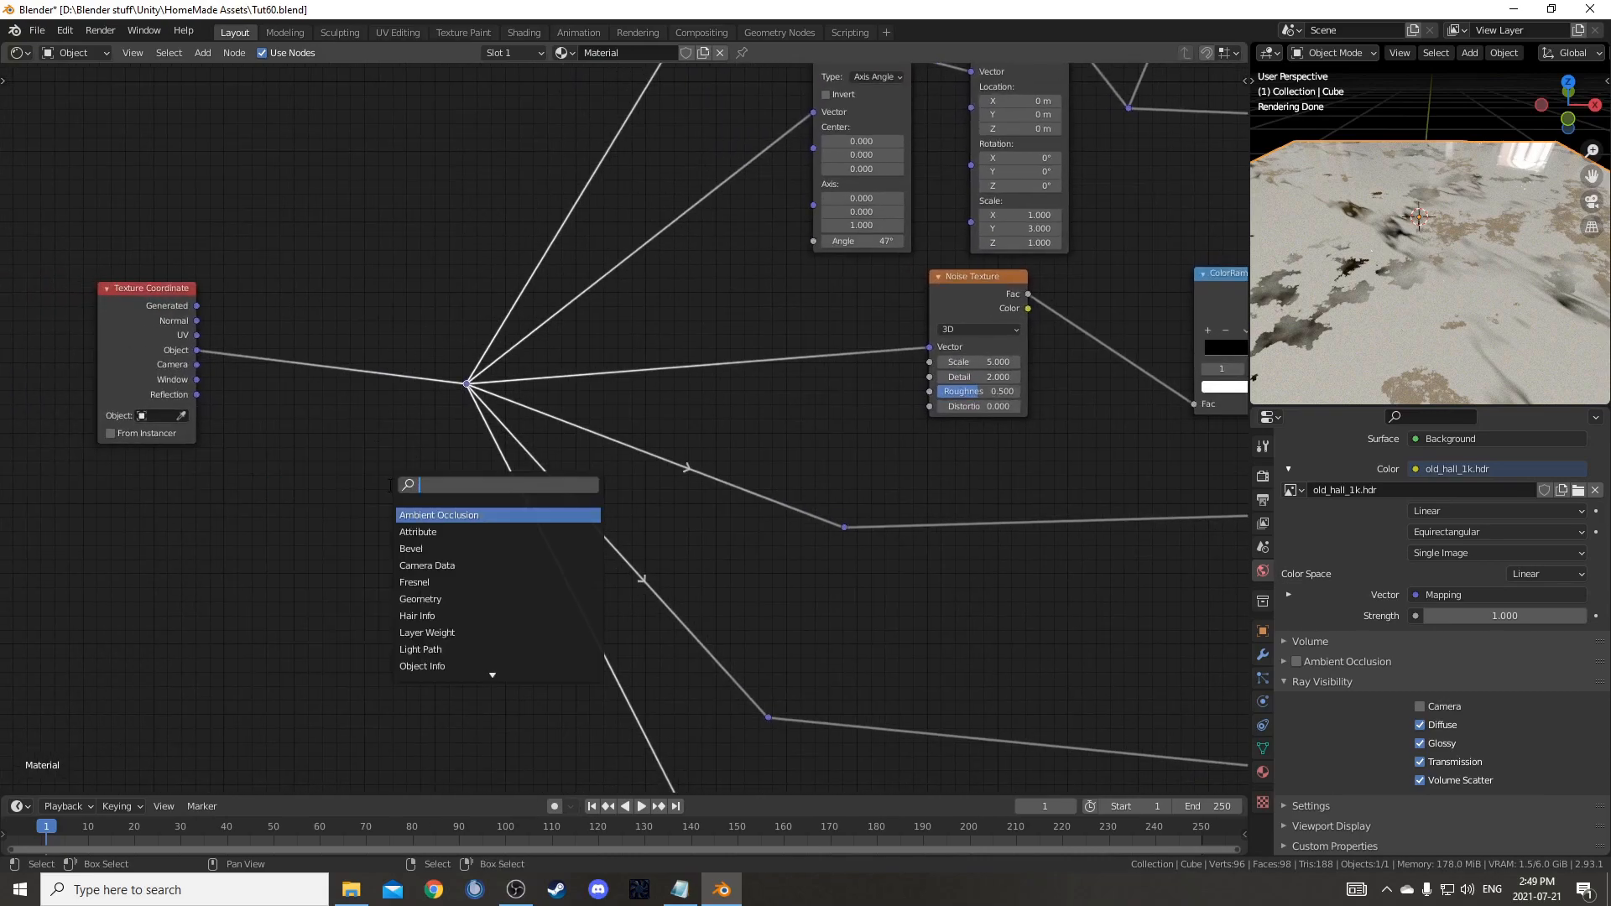
pyautogui.write('add')
pyautogui.press('Down')
pyautogui.press('Return')
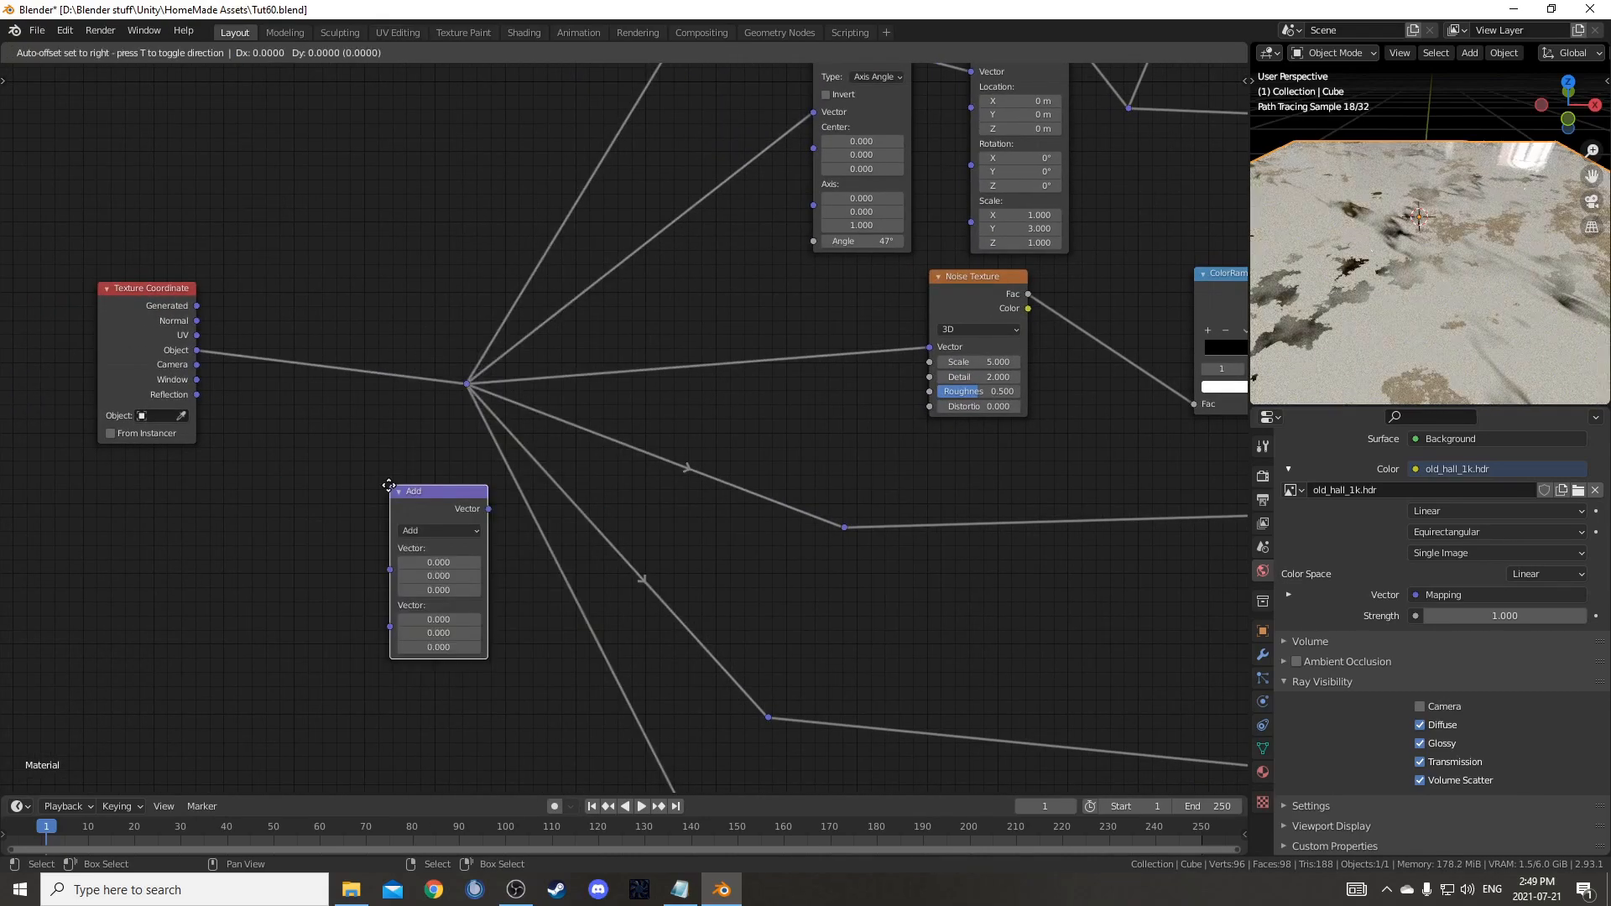
pyautogui.click(294, 262)
pyautogui.click(352, 320)
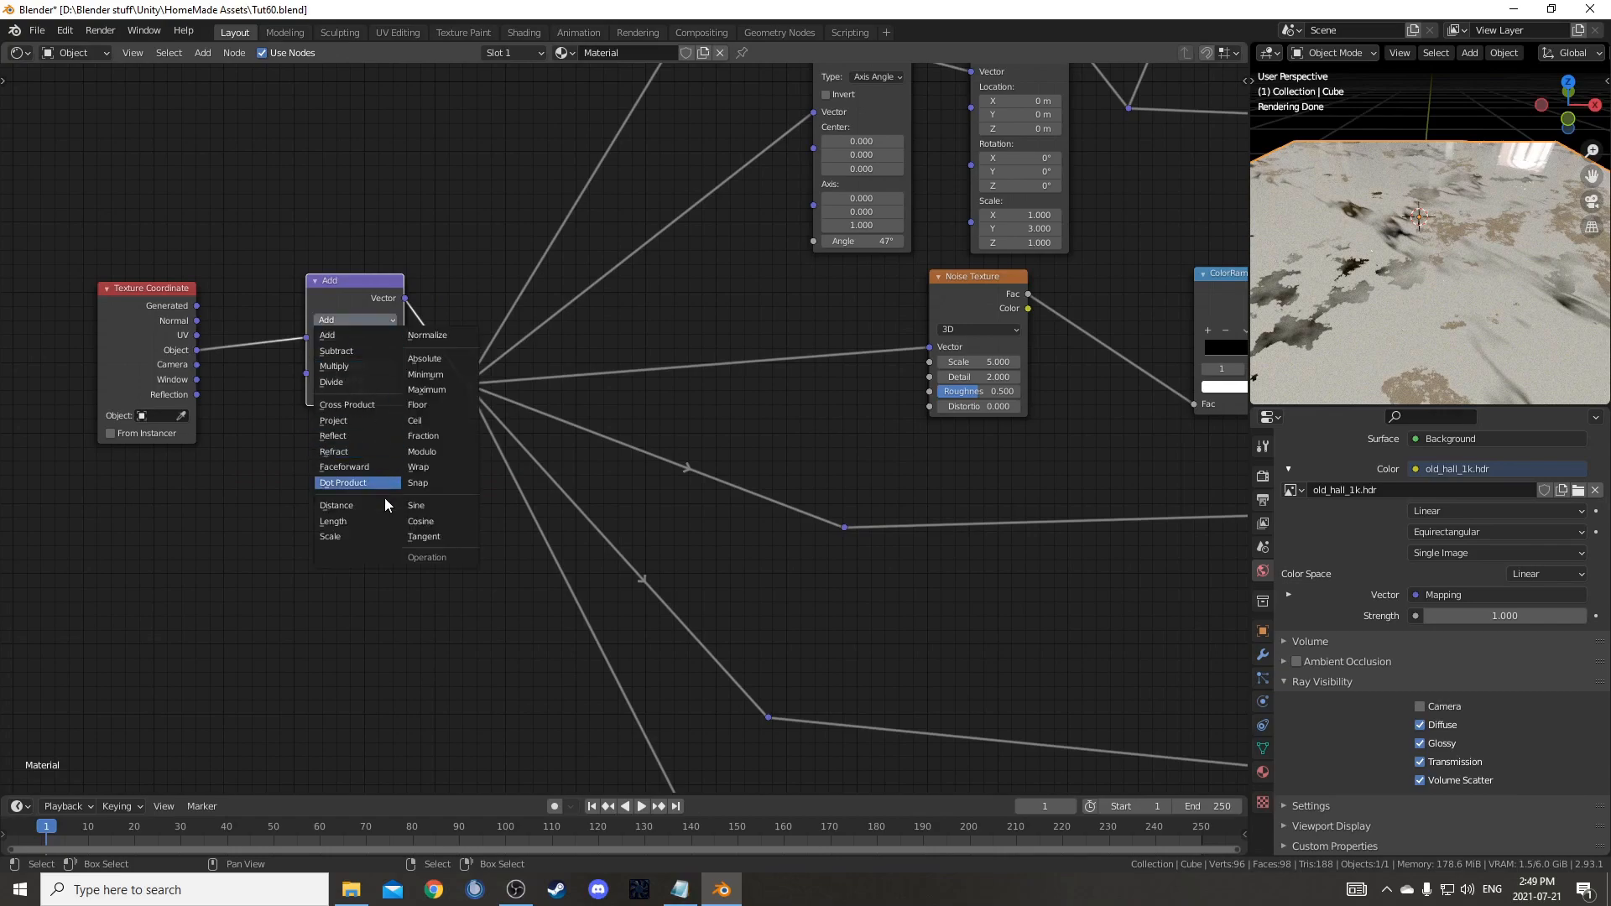
pyautogui.click(369, 535)
pyautogui.scroll(1, 303, 476)
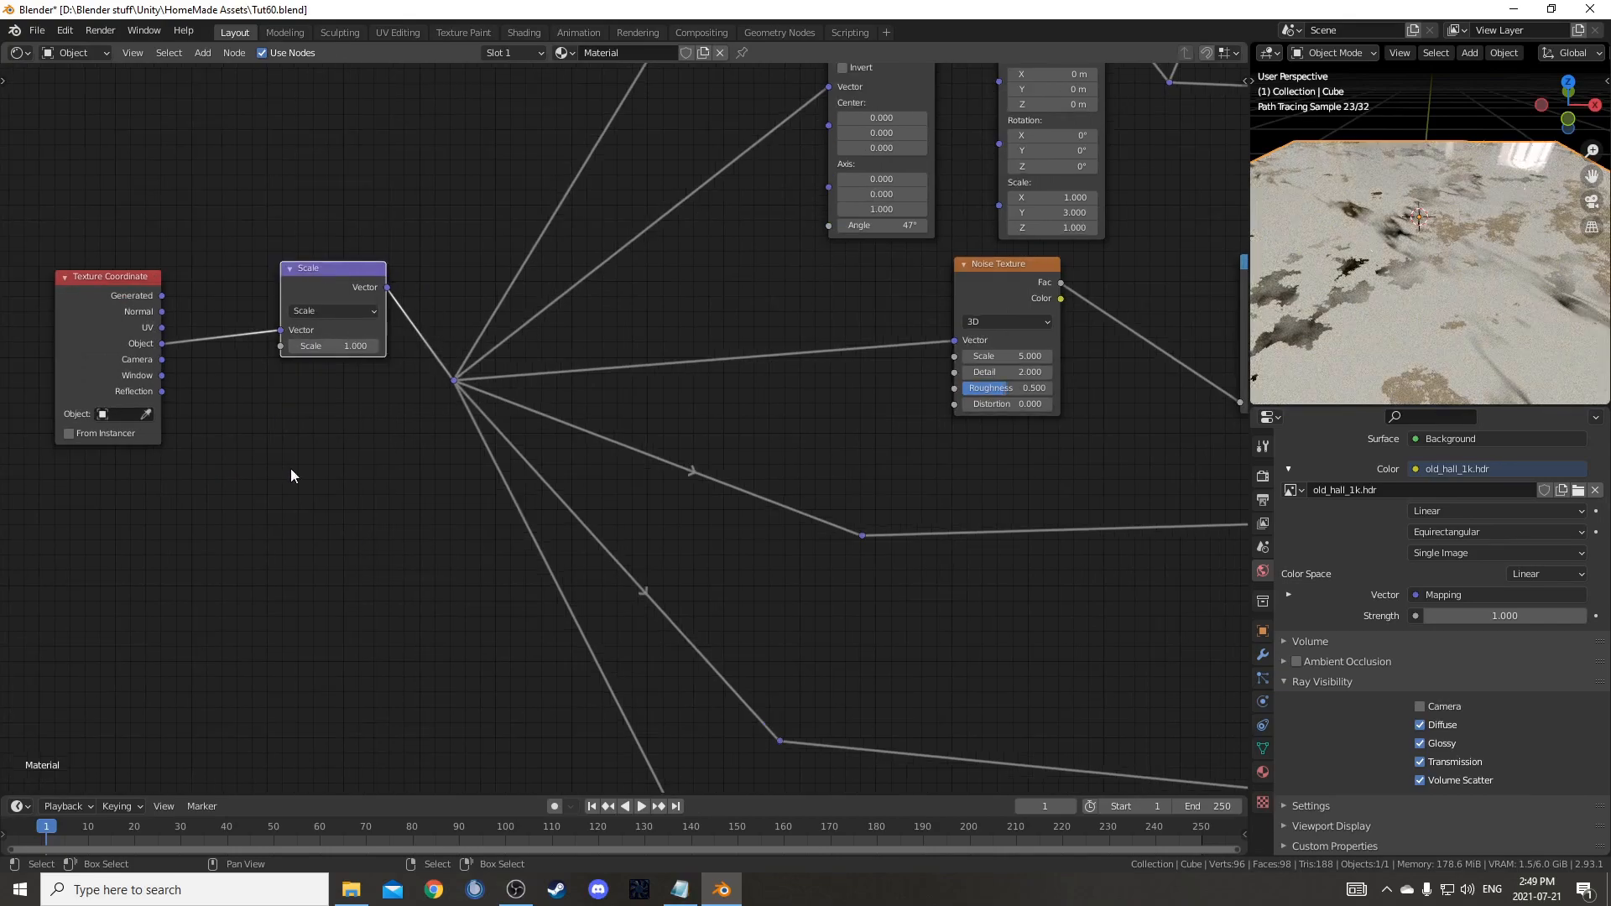
pyautogui.moveTo(304, 477); pyautogui.dragTo(355, 501, button='middle')
pyautogui.moveTo(395, 462)
pyautogui.mouseDown()
pyautogui.moveTo(470, 462)
pyautogui.moveTo(395, 462)
pyautogui.mouseUp()
pyautogui.moveTo(543, 433); pyautogui.dragTo(444, 535, button='middle')
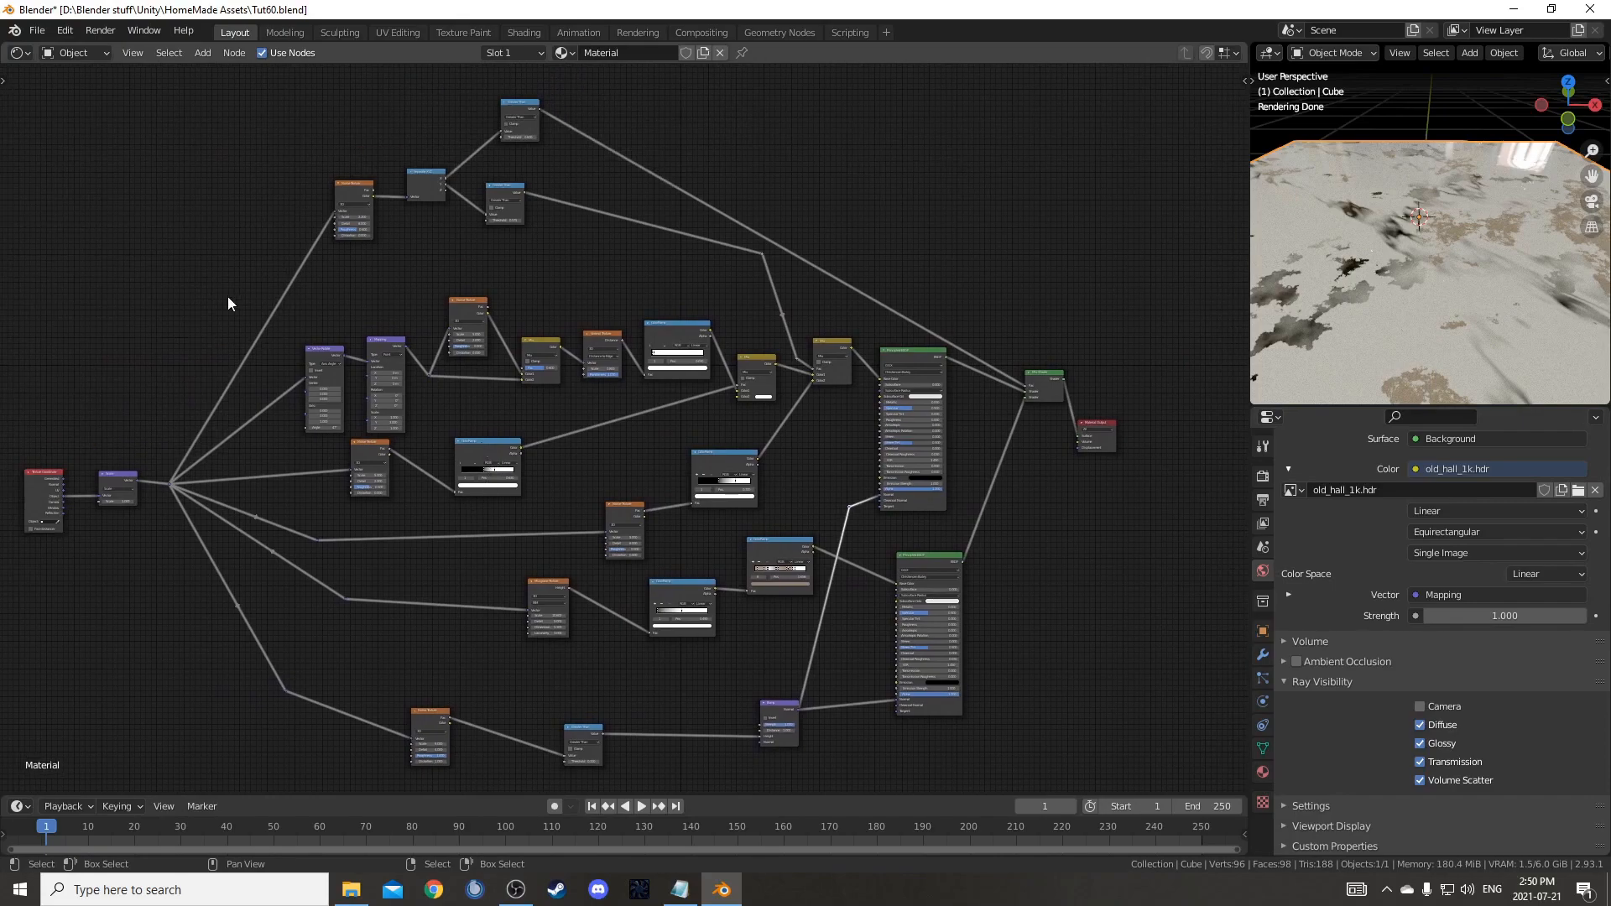
# - Preview the Greater Than masks, the Mix Shader, the ColorRamp, the last Mix node and the Bump node to examine each branch
pyautogui.keyDown('ctrl'); pyautogui.keyDown('shift'); pyautogui.click(374, 210); pyautogui.keyUp('shift'); pyautogui.keyUp('ctrl')
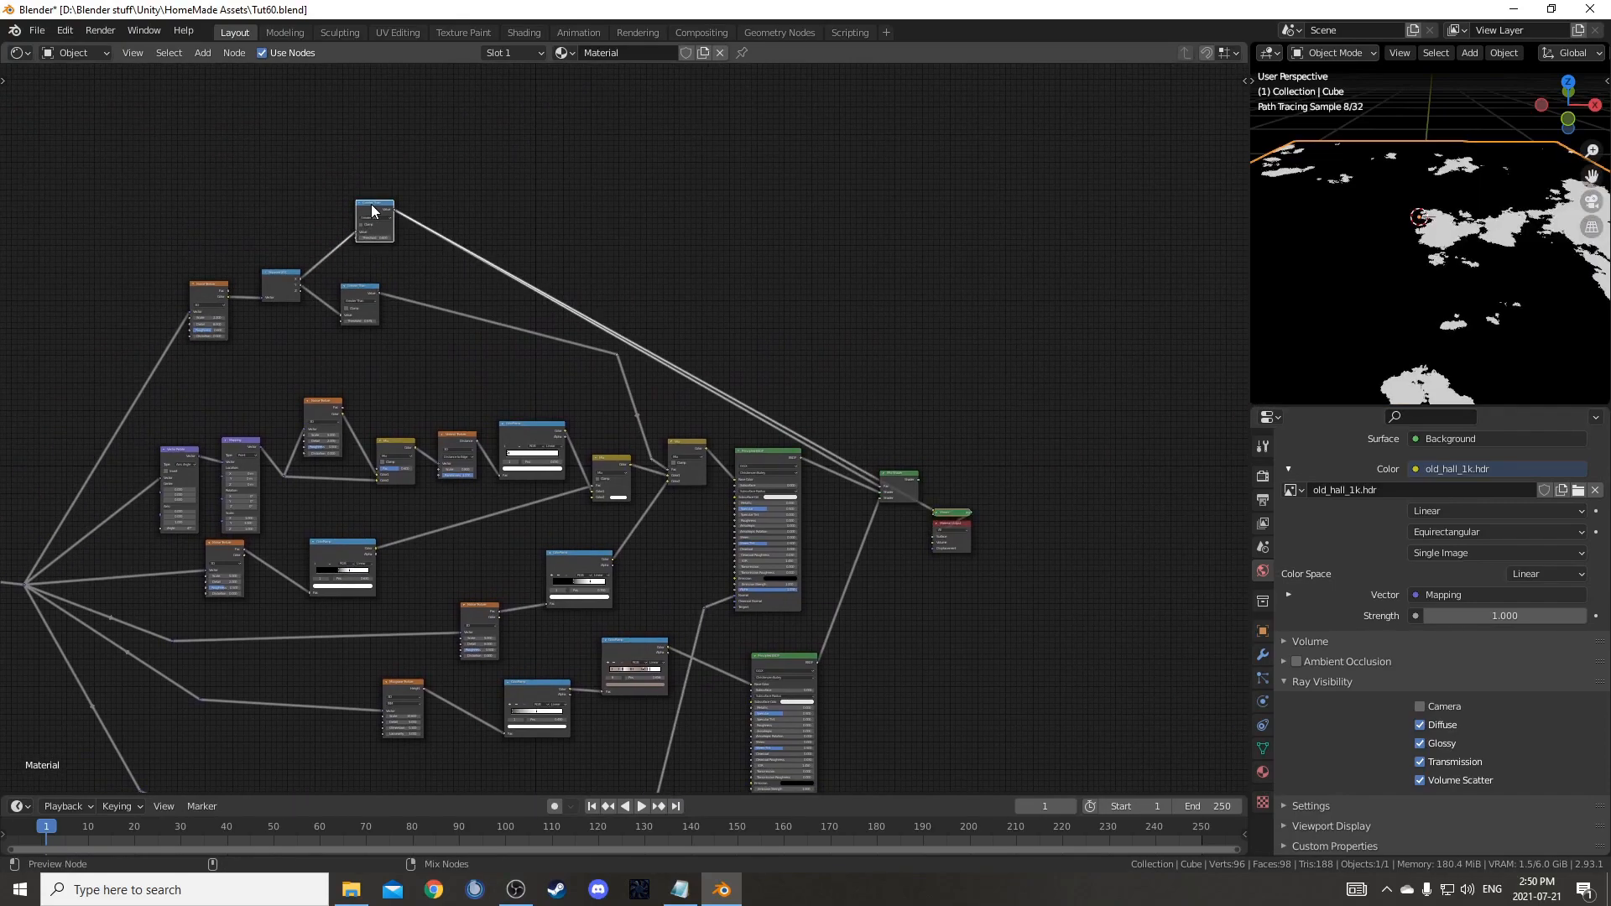
pyautogui.moveTo(927, 438); pyautogui.dragTo(863, 373, button='middle')
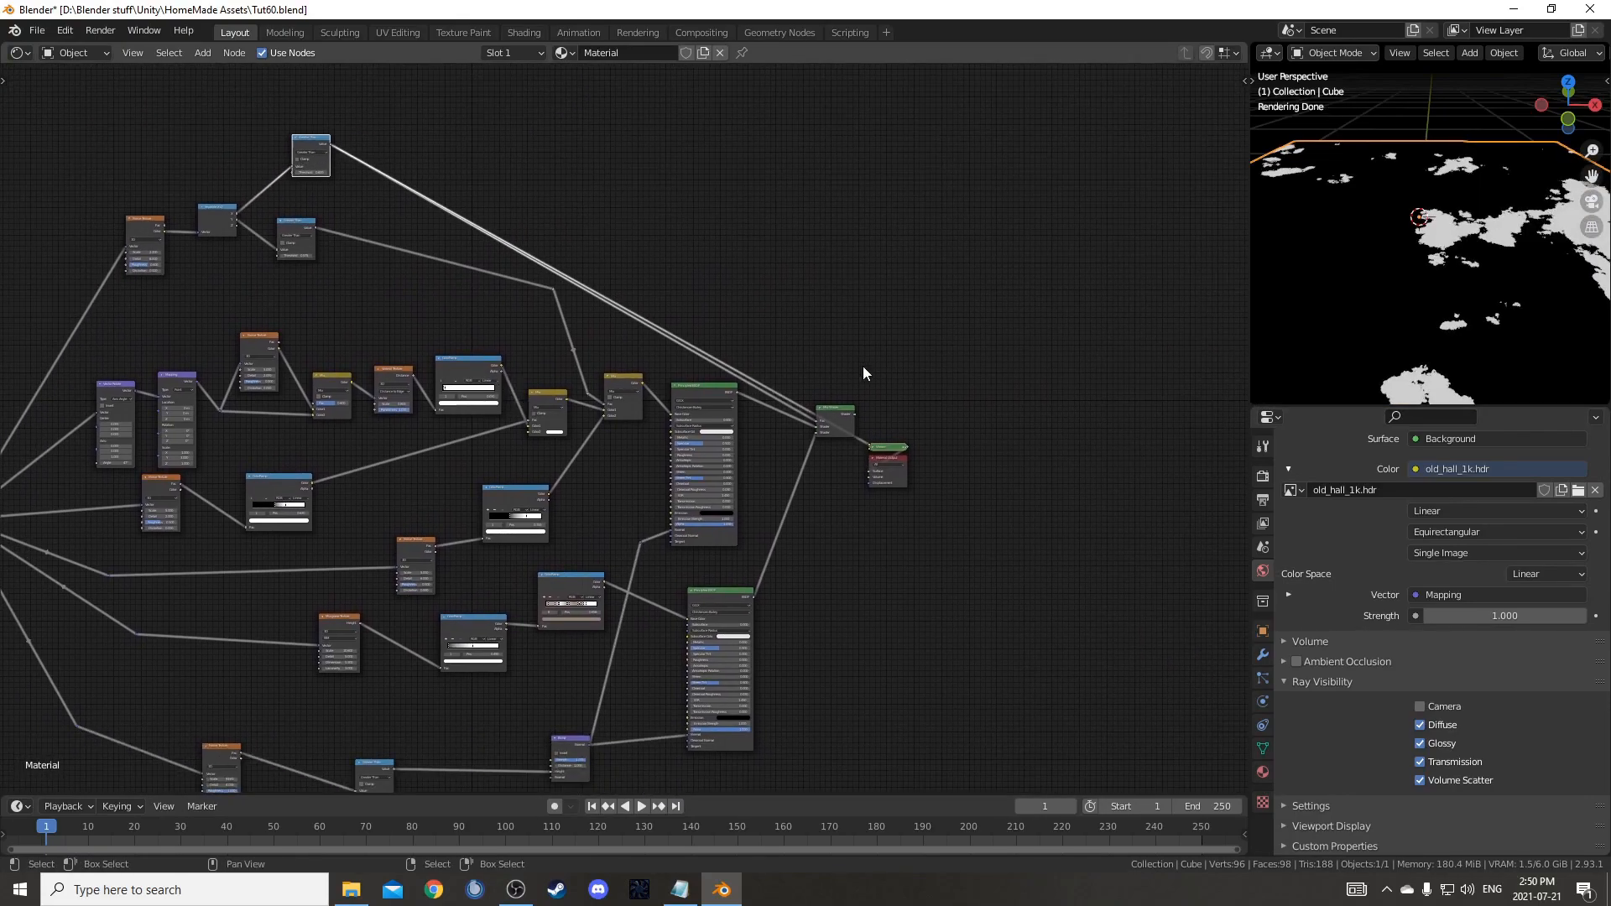
pyautogui.keyDown('ctrl'); pyautogui.keyDown('shift'); pyautogui.click(849, 430); pyautogui.keyUp('shift'); pyautogui.keyUp('ctrl')
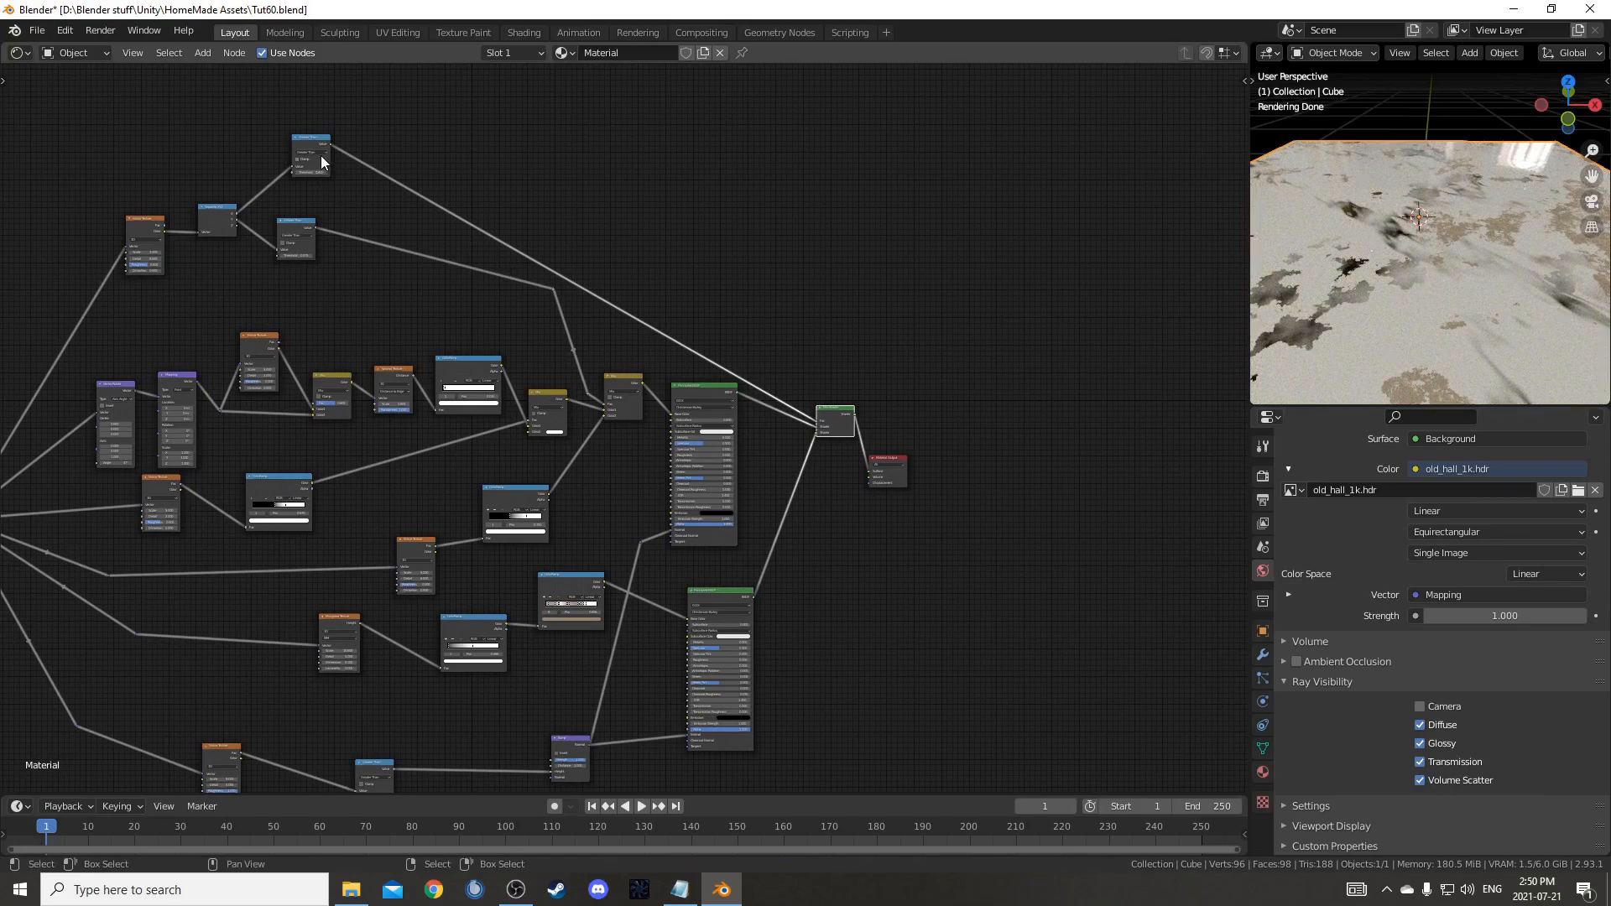
pyautogui.keyDown('ctrl'); pyautogui.keyDown('shift'); pyautogui.click(302, 219); pyautogui.keyUp('shift'); pyautogui.keyUp('ctrl')
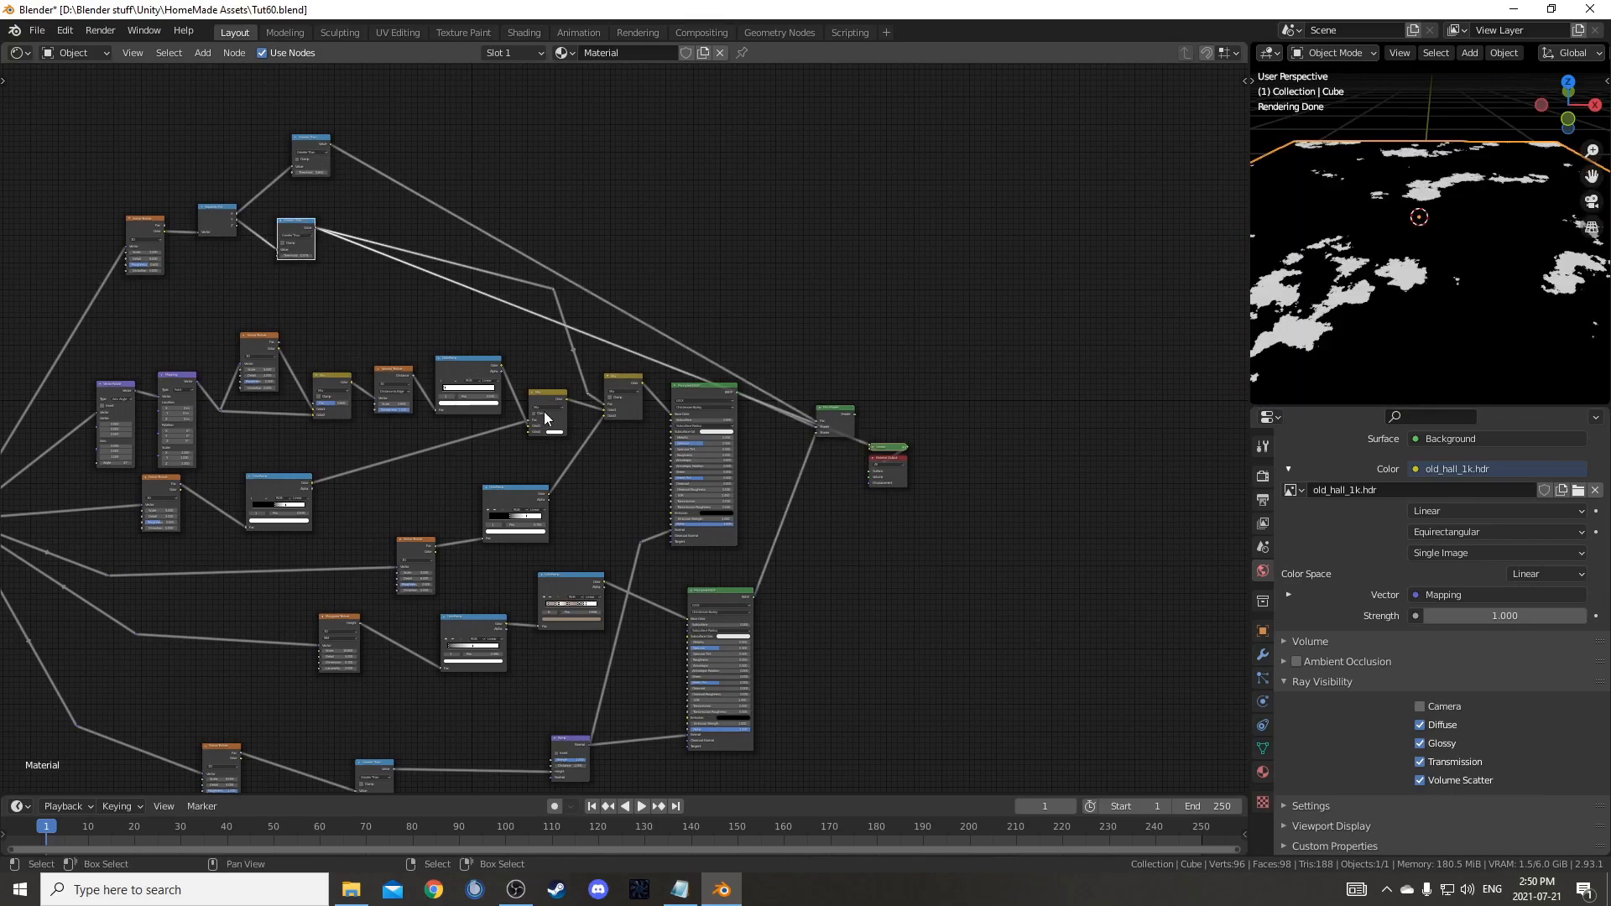
pyautogui.moveTo(540, 382); pyautogui.dragTo(568, 345, button='middle')
pyautogui.keyDown('ctrl'); pyautogui.keyDown('shift'); pyautogui.click(581, 360); pyautogui.keyUp('shift'); pyautogui.keyUp('ctrl')
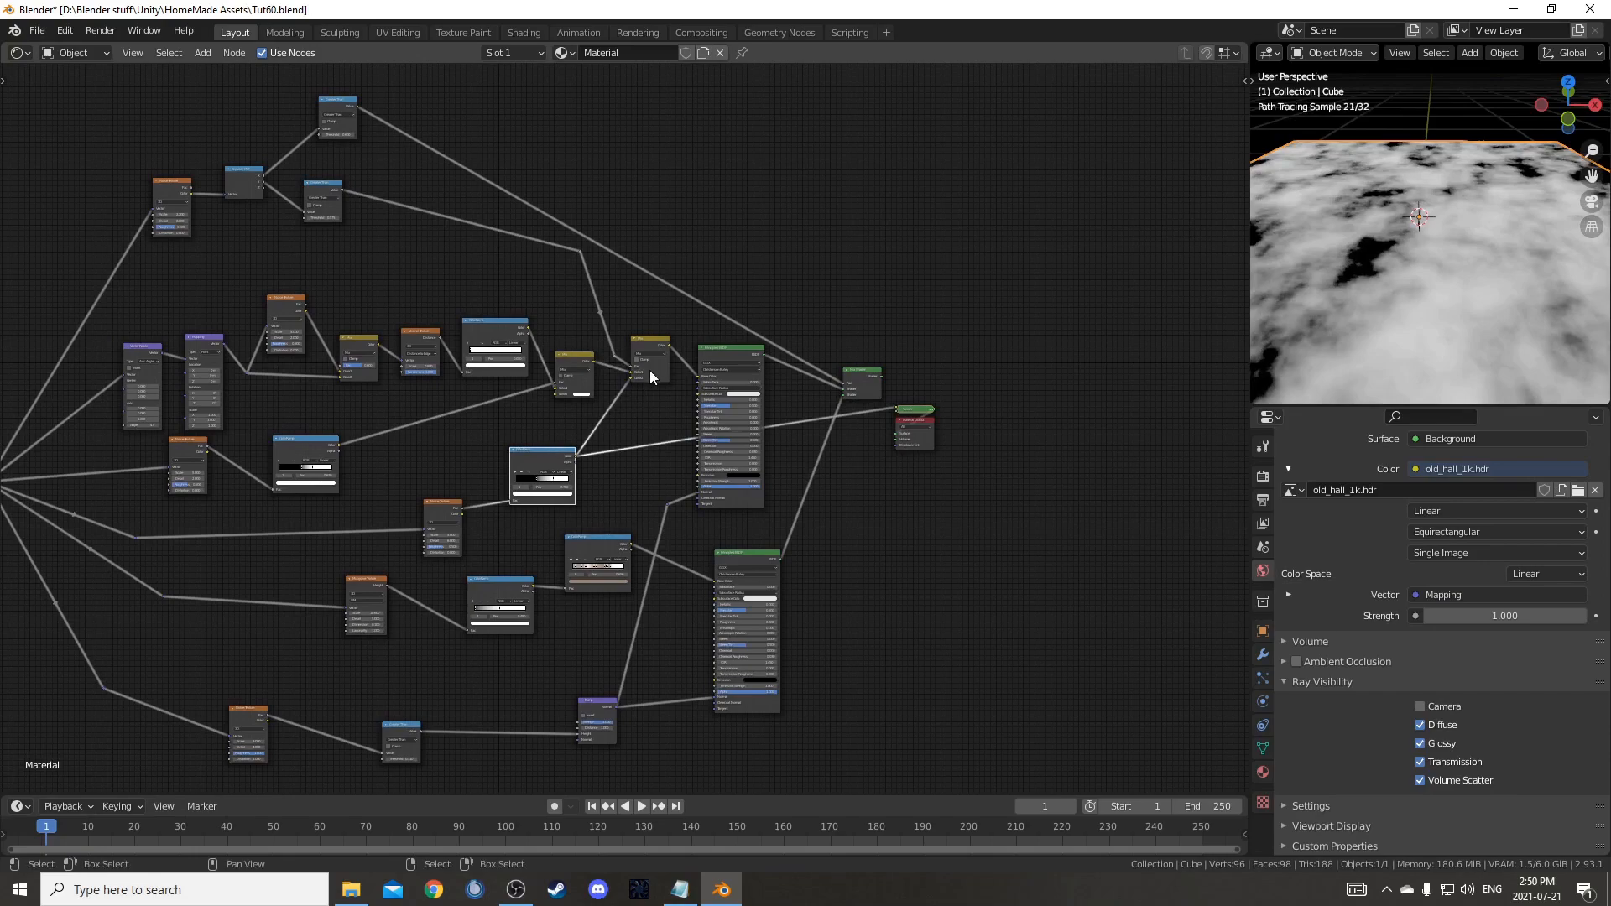
pyautogui.keyDown('ctrl'); pyautogui.keyDown('shift'); pyautogui.click(658, 345); pyautogui.keyUp('shift'); pyautogui.keyUp('ctrl')
pyautogui.moveTo(725, 517); pyautogui.dragTo(706, 394, button='middle')
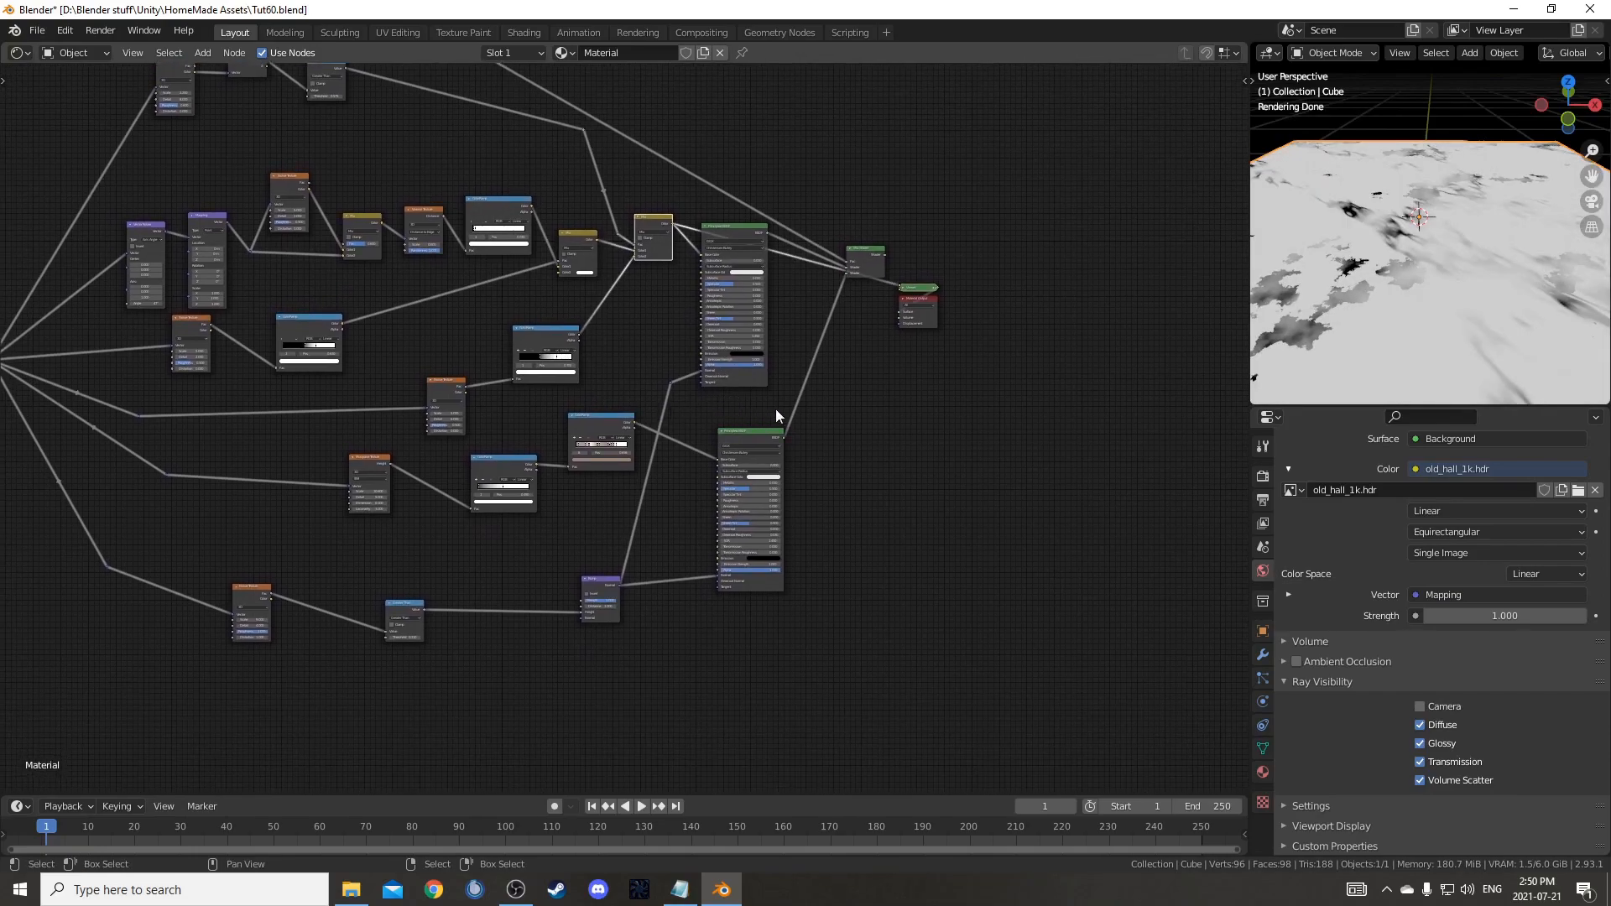
pyautogui.moveTo(788, 546); pyautogui.dragTo(711, 475, button='middle')
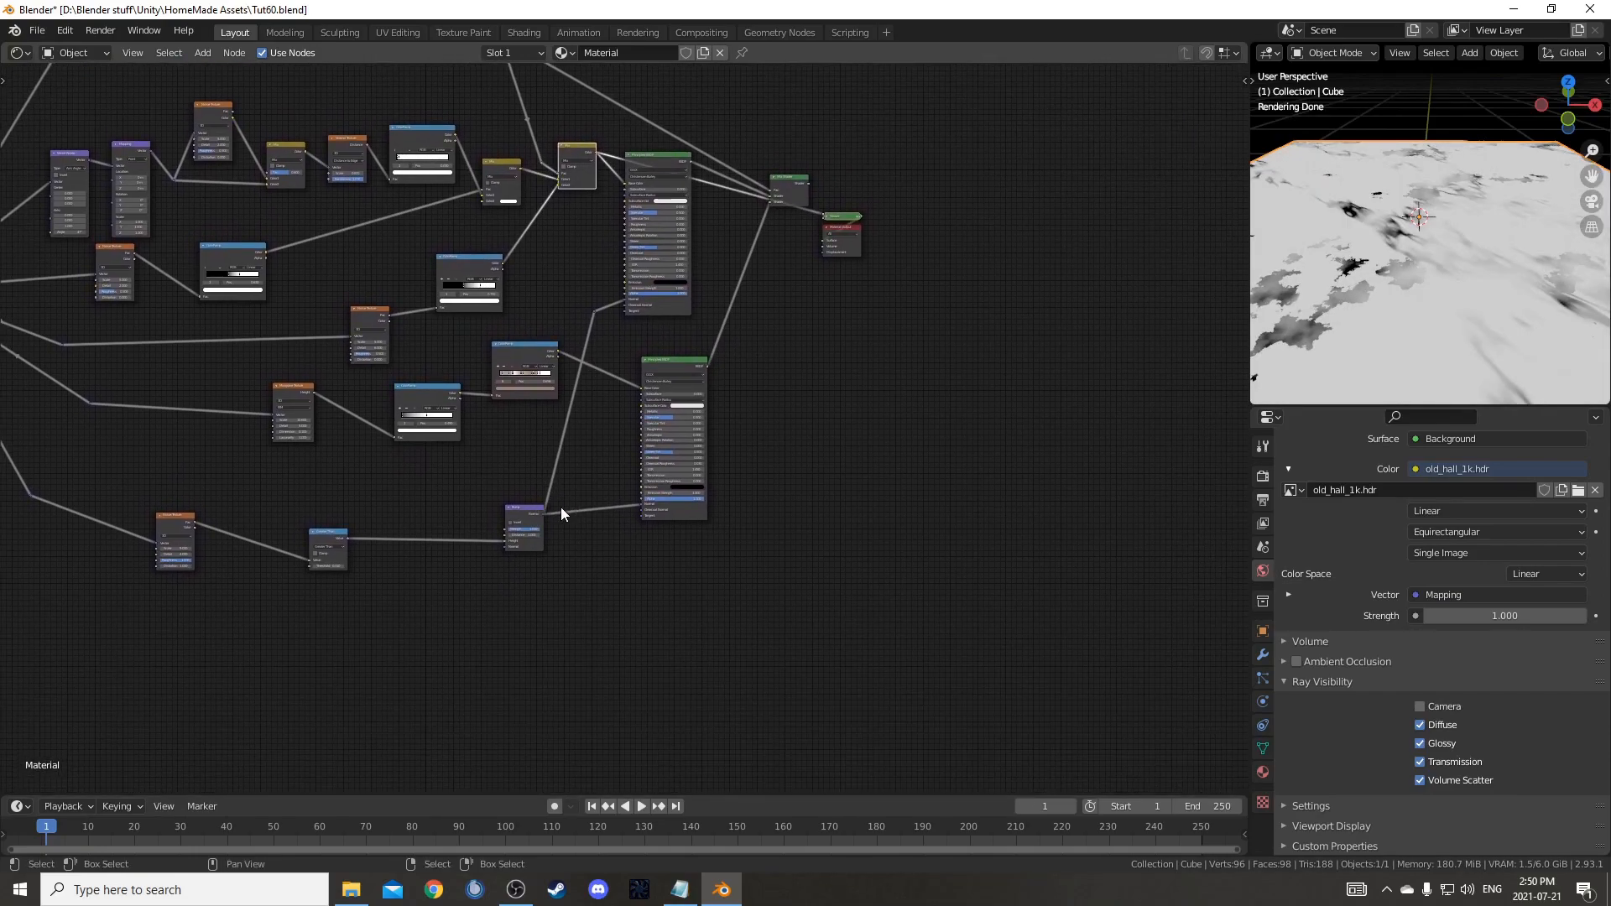
pyautogui.keyDown('ctrl'); pyautogui.keyDown('shift'); pyautogui.click(526, 516); pyautogui.keyUp('shift'); pyautogui.keyUp('ctrl')
pyautogui.moveTo(762, 248); pyautogui.dragTo(686, 370, button='middle')
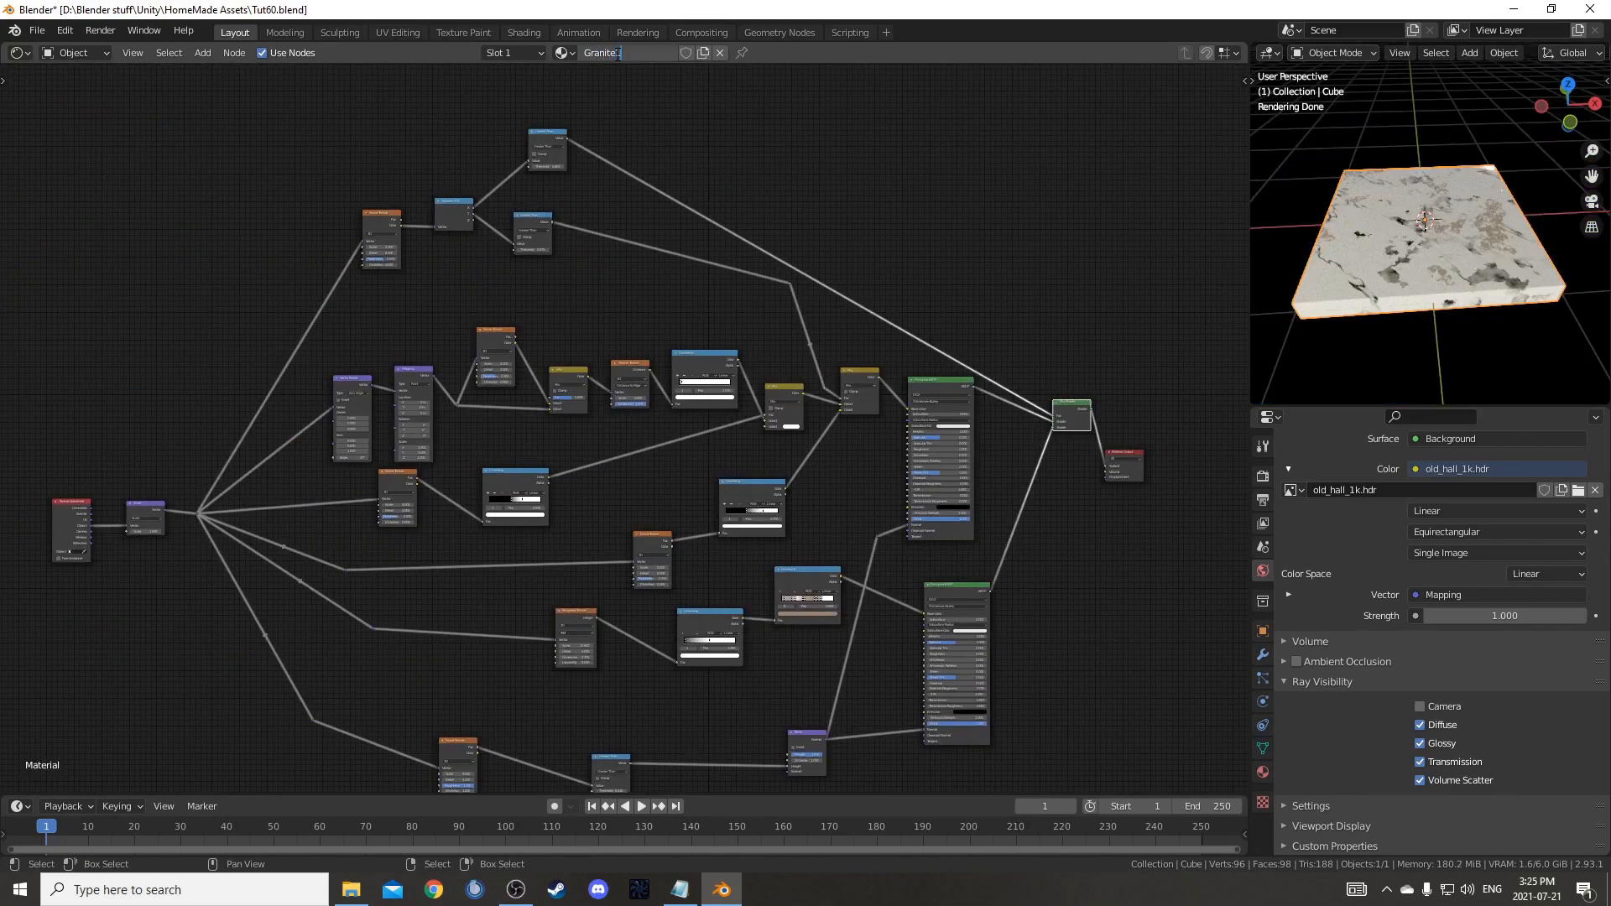
# - Duplicate the slab and place the copy well away from the original along the X axis
pyautogui.scroll(-8, 1391, 225)
pyautogui.scroll(4, 1412, 298)
pyautogui.hotkey('shift', 'd')
pyautogui.press('x')
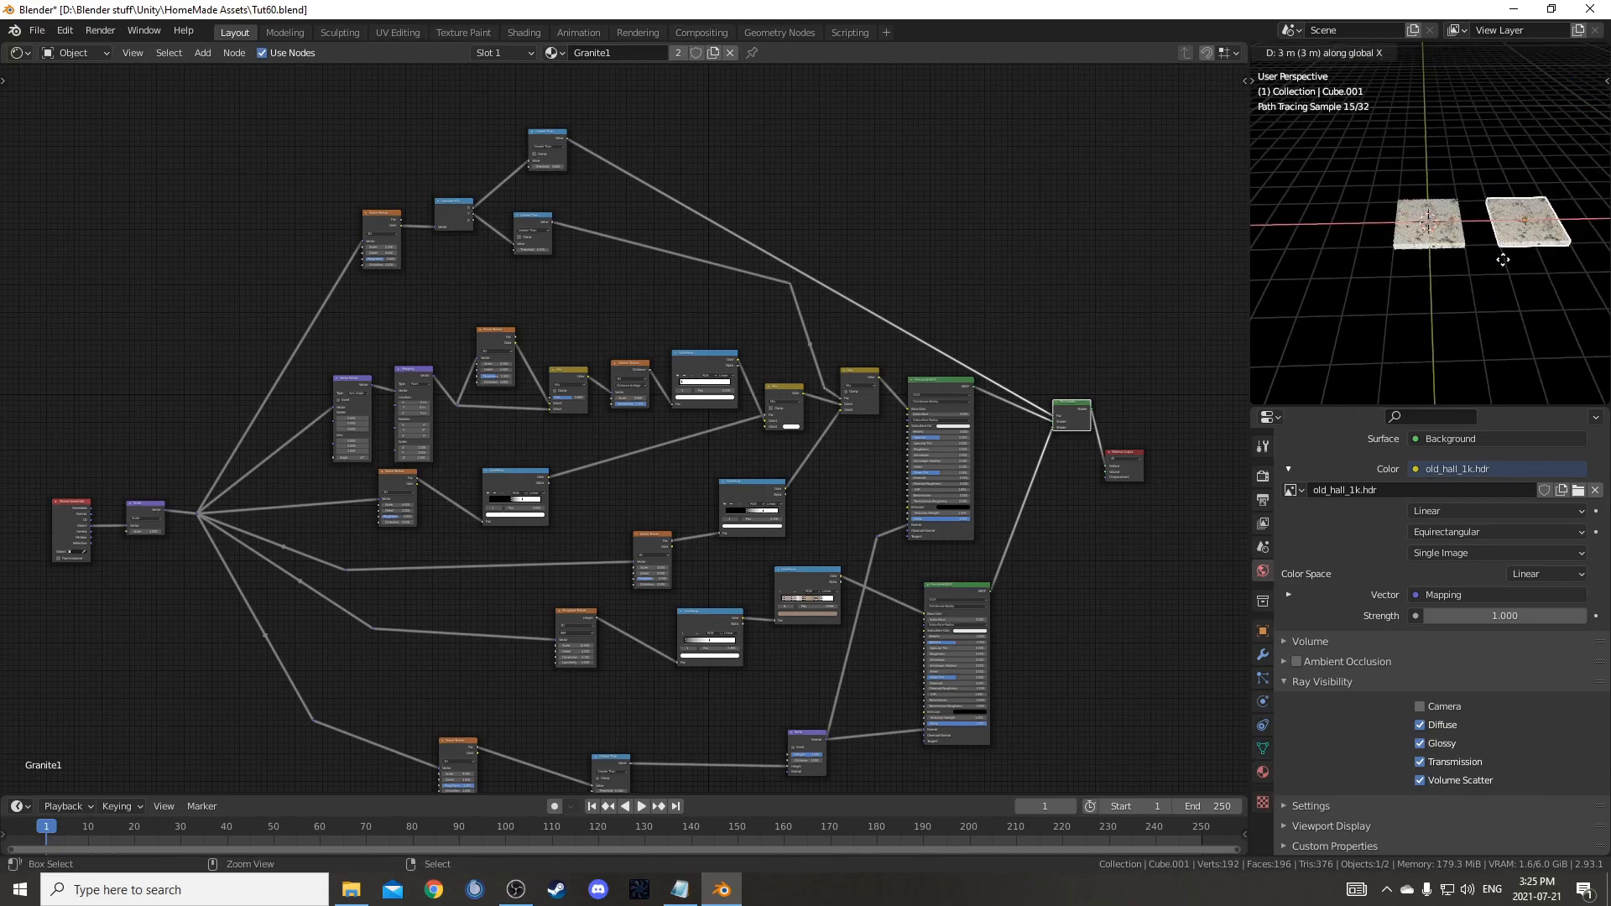
pyautogui.click(1502, 265)
pyautogui.scroll(-5, 1522, 262)
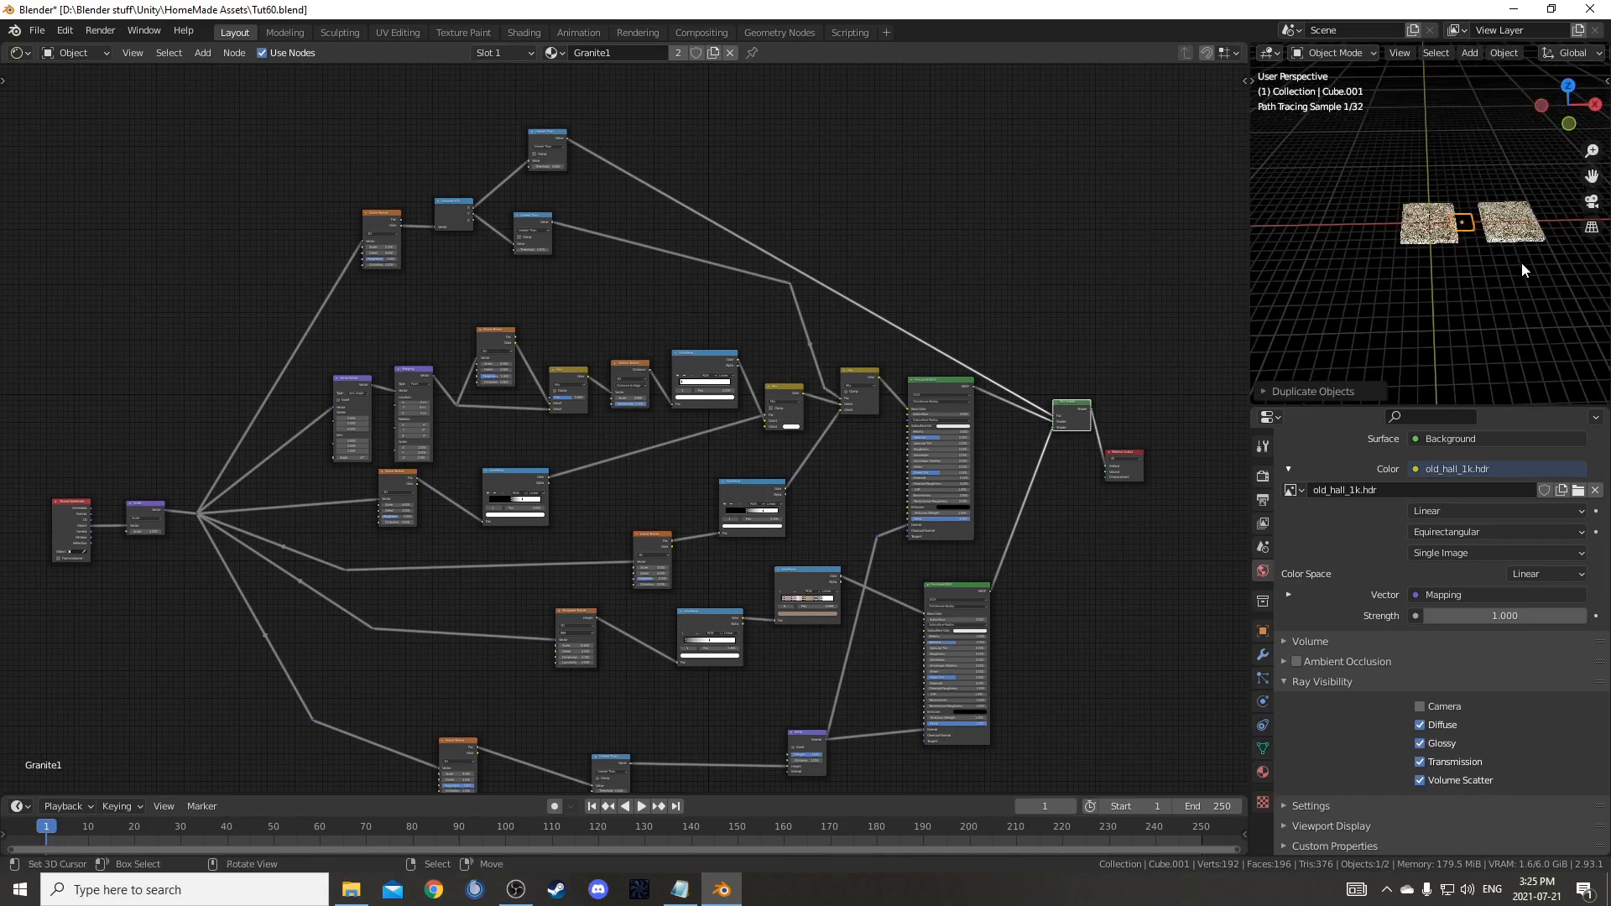
pyautogui.press('g')
pyautogui.press('x')
pyautogui.rightClick(1435, 253)
# - Select the original slab, give it its own copy of the Granite1 material and name it Granite2
pyautogui.click(1430, 223)
pyautogui.scroll(10, 1454, 283)
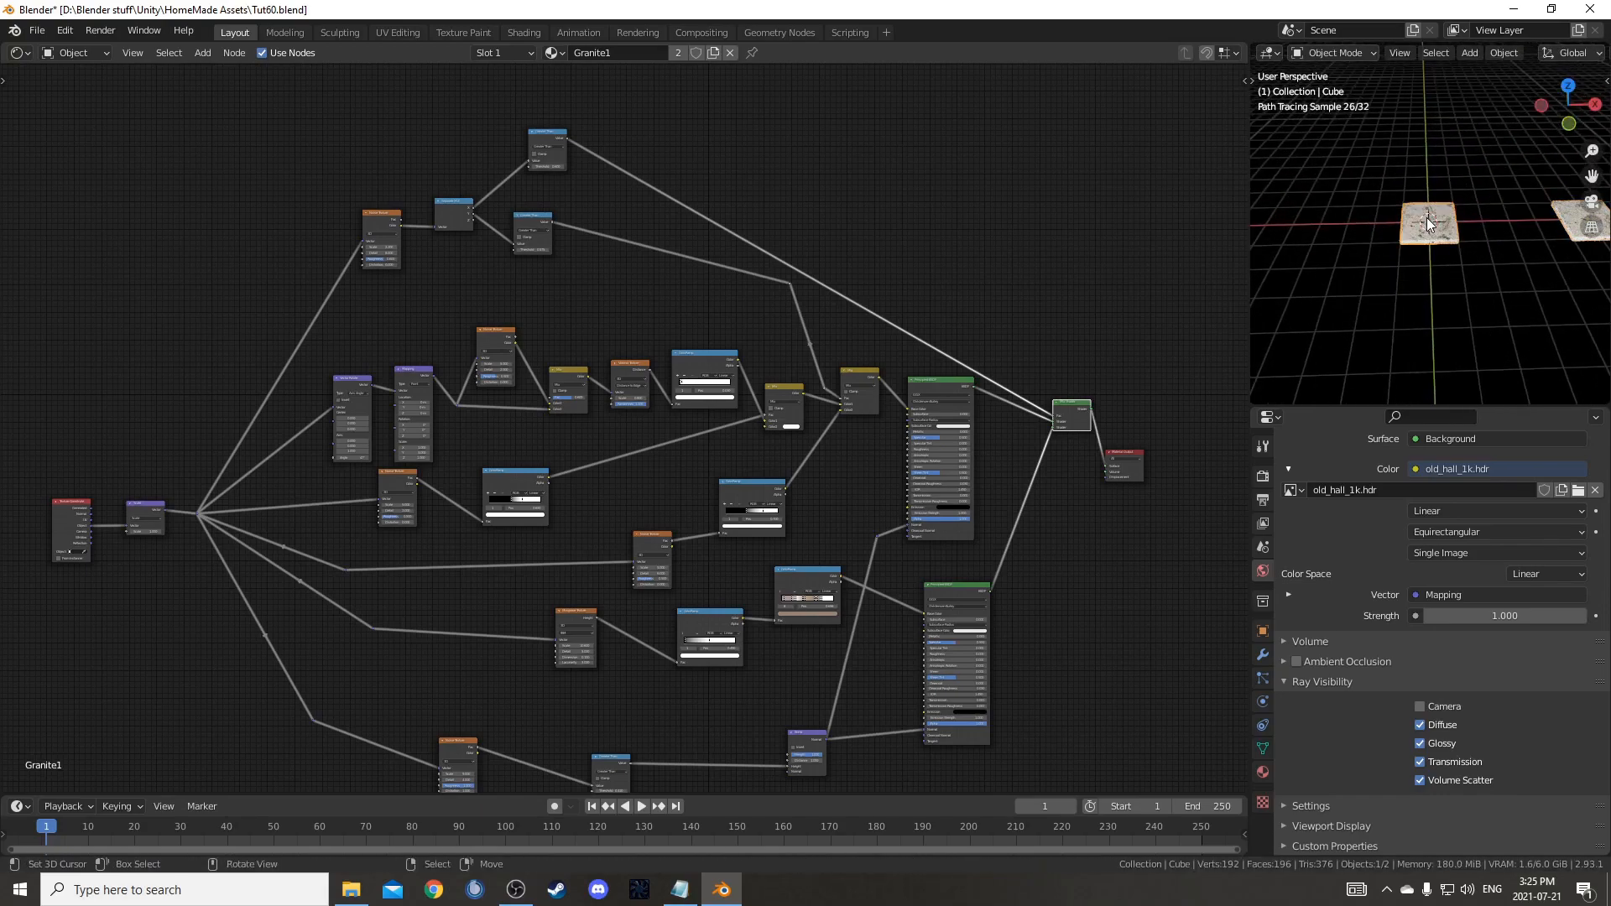
pyautogui.click(713, 52)
pyautogui.click(637, 52)
pyautogui.write('Granite2')
pyautogui.press('Return')
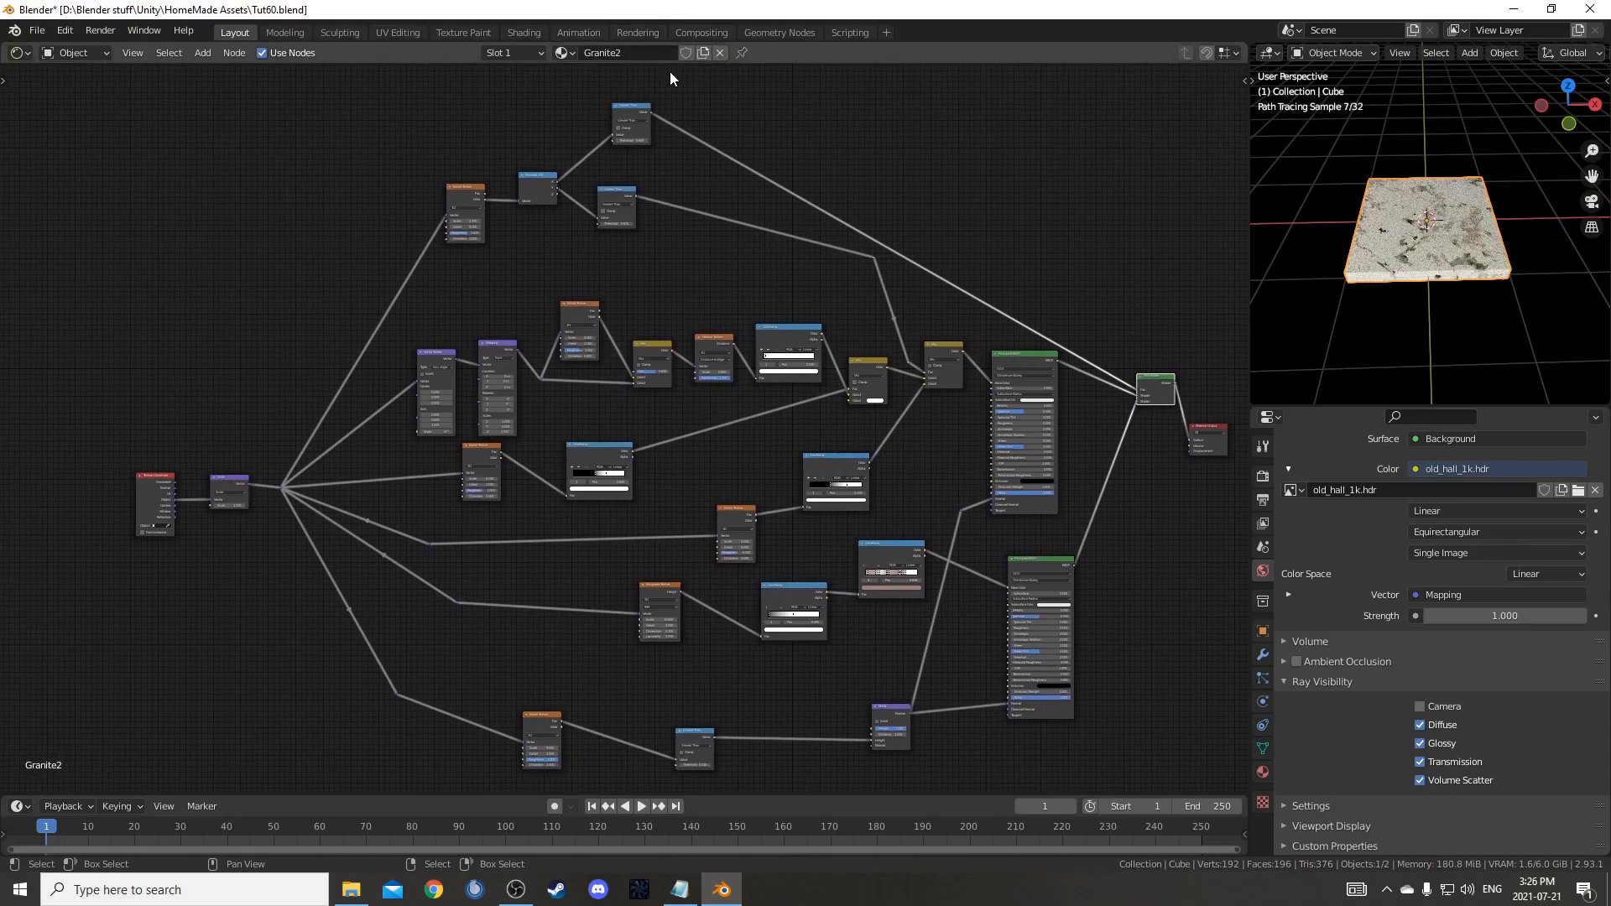
# - Delete Granite2's nodes between Texture Coordinate and Material Output, and move the Texture Coordinate node closer to the output
pyautogui.scroll(-2, 657, 400)
pyautogui.moveTo(334, 174); pyautogui.dragTo(1020, 738)
pyautogui.press('x')
pyautogui.scroll(2, 654, 504)
pyautogui.moveTo(139, 445); pyautogui.dragTo(786, 415)
pyautogui.moveTo(965, 460); pyautogui.dragTo(647, 378, button='middle')
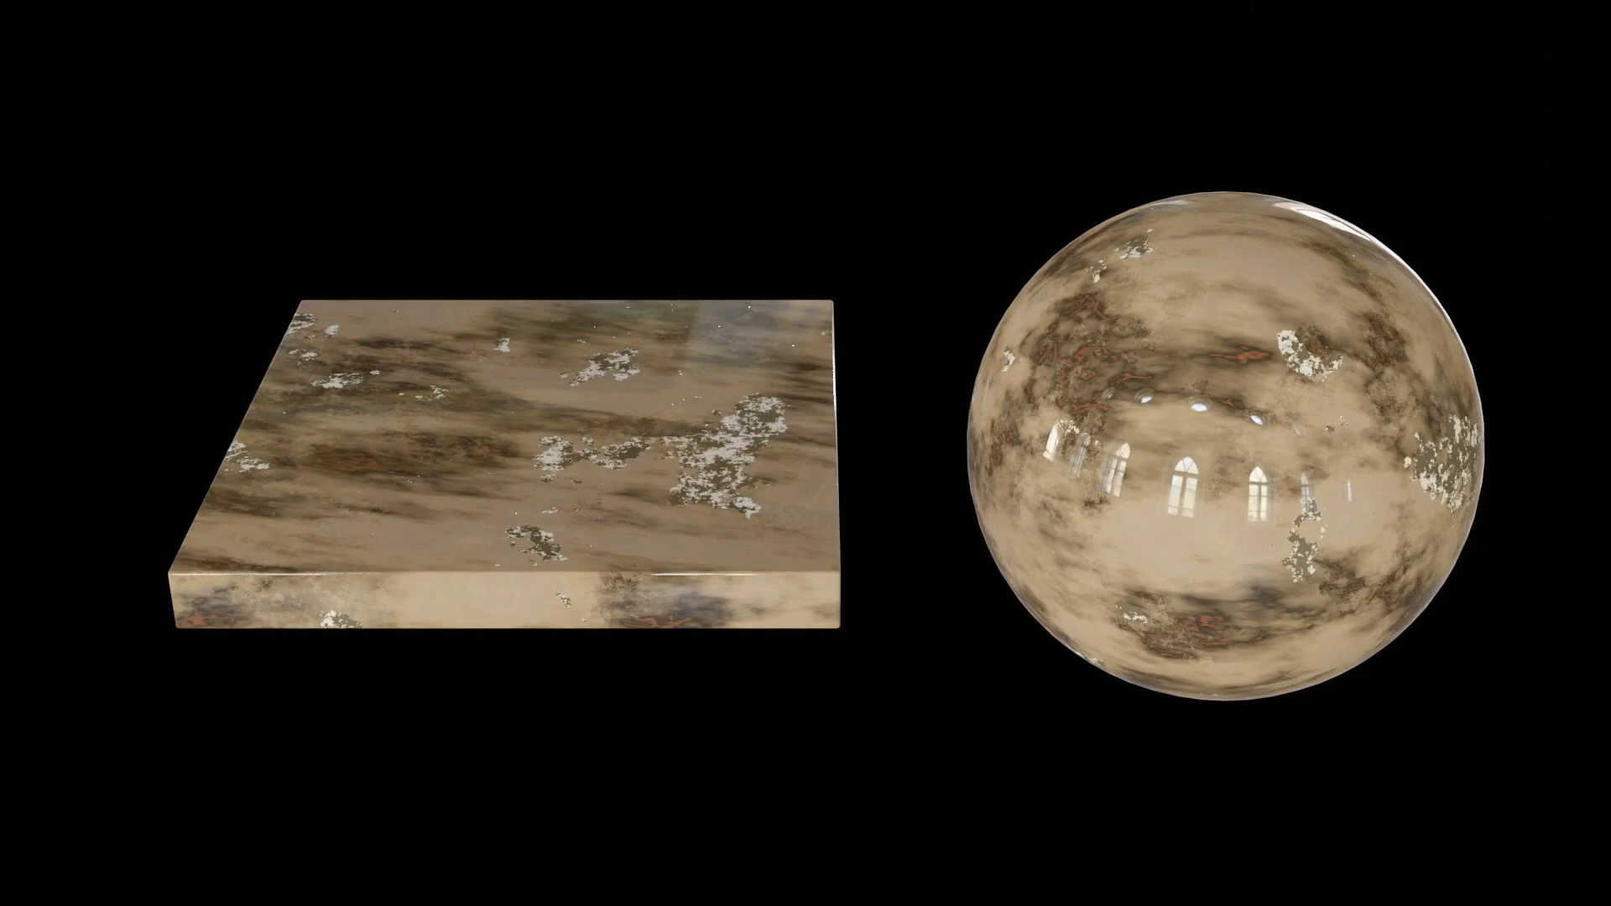
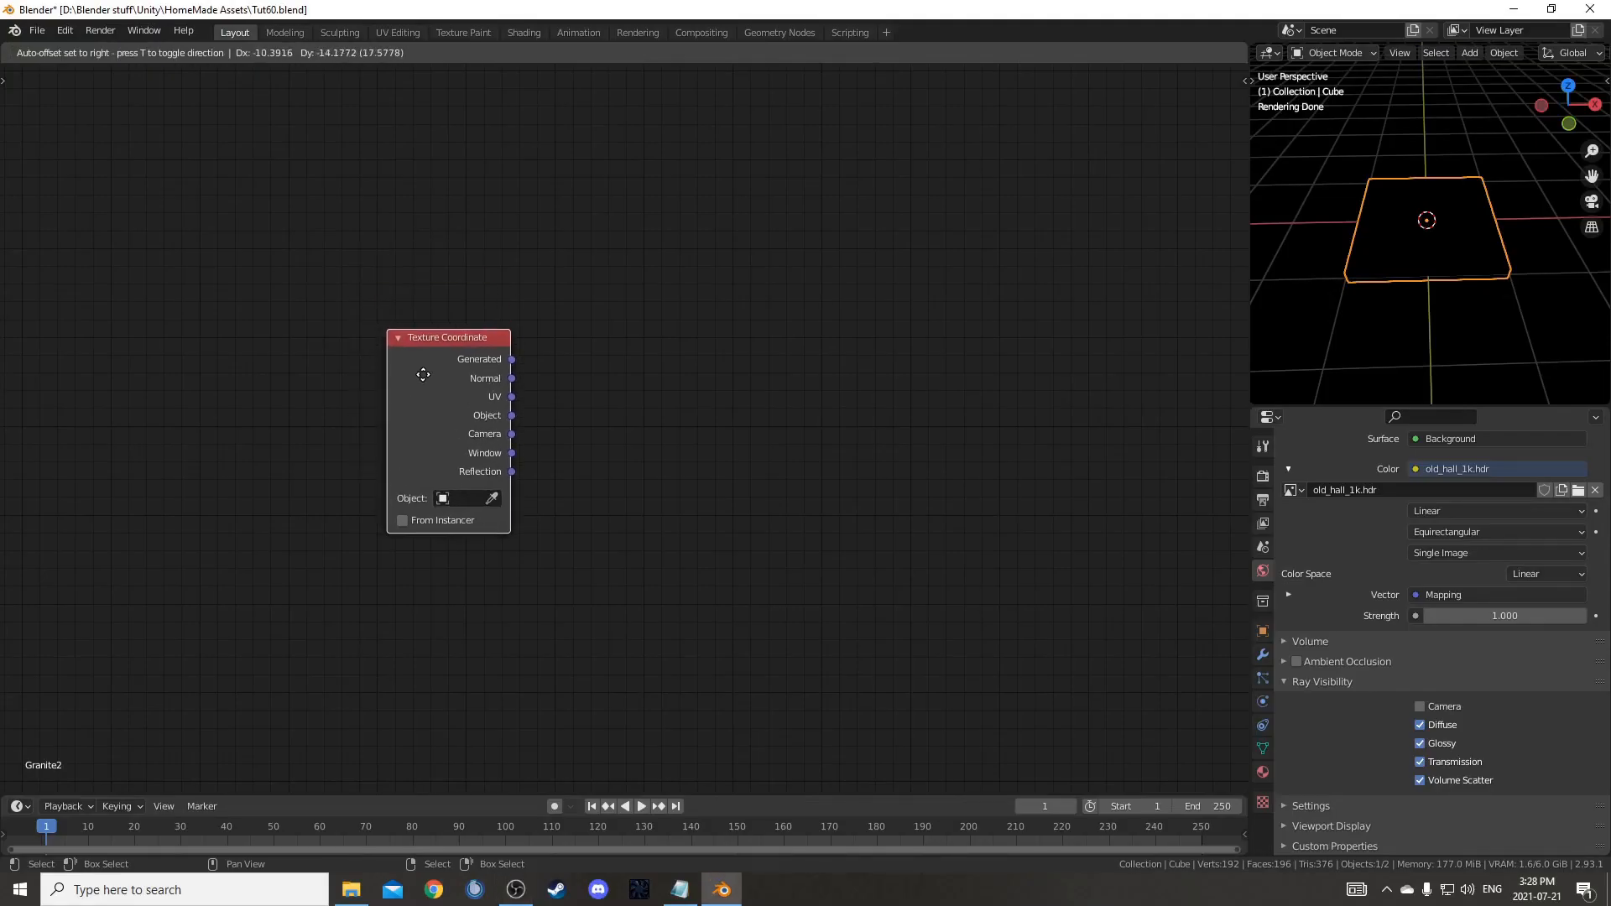
# - Place the Texture Coordinate node and preview its Object output on the slab
pyautogui.keyDown('ctrl'); pyautogui.keyDown('shift'); pyautogui.click(450, 324); pyautogui.keyUp('shift'); pyautogui.keyUp('ctrl')
pyautogui.keyDown('ctrl'); pyautogui.keyDown('shift'); pyautogui.click(450, 324); pyautogui.keyUp('shift'); pyautogui.keyUp('ctrl')
pyautogui.keyDown('ctrl'); pyautogui.keyDown('shift'); pyautogui.click(451, 325); pyautogui.keyUp('shift'); pyautogui.keyUp('ctrl')
pyautogui.keyDown('ctrl'); pyautogui.keyDown('shift'); pyautogui.click(451, 325); pyautogui.keyUp('shift'); pyautogui.keyUp('ctrl')
# - Add a Noise Texture node between the Texture Coordinate's Object output and the material output, previewing its Color
pyautogui.hotkey('shift', 'a')
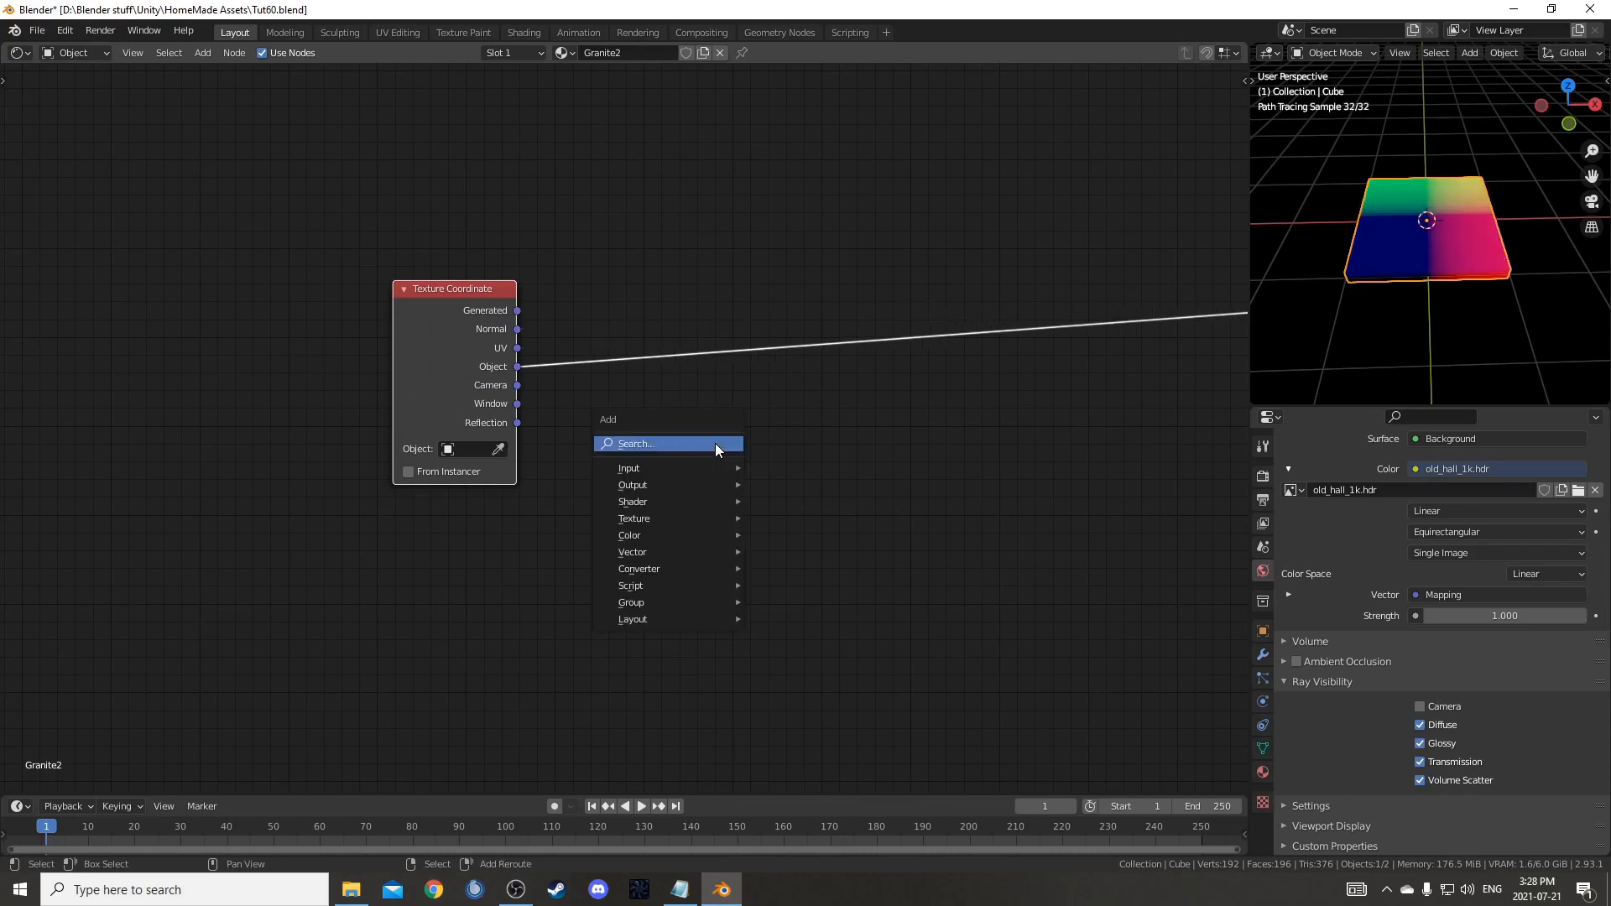
pyautogui.click(717, 440)
pyautogui.write('nosie')
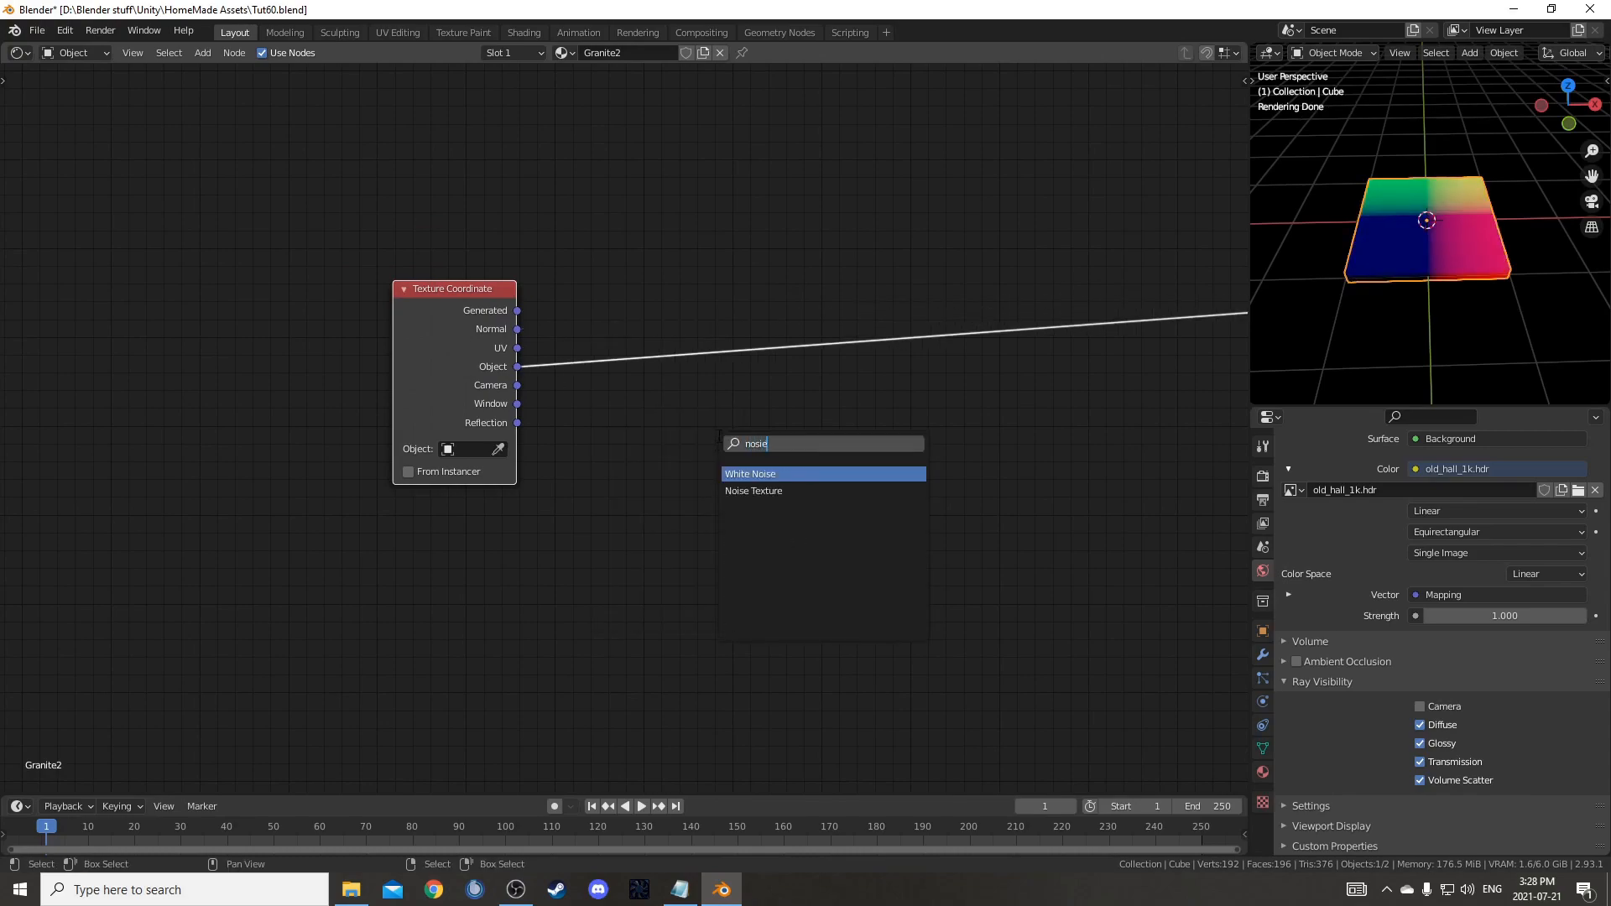
pyautogui.press('Down')
pyautogui.press('Return')
pyautogui.click(639, 248)
pyautogui.moveTo(744, 301); pyautogui.dragTo(534, 276, button='middle')
pyautogui.moveTo(538, 247); pyautogui.dragTo(526, 192)
pyautogui.moveTo(679, 247); pyautogui.dragTo(661, 301, button='middle')
# - Insert a Separate XYZ node on the Noise Texture's Color link so that its X output feeds the preview
pyautogui.hotkey('shift', 'a')
pyautogui.click(696, 340)
pyautogui.write('sep')
pyautogui.press('Down')
pyautogui.press('Down')
pyautogui.press('Return')
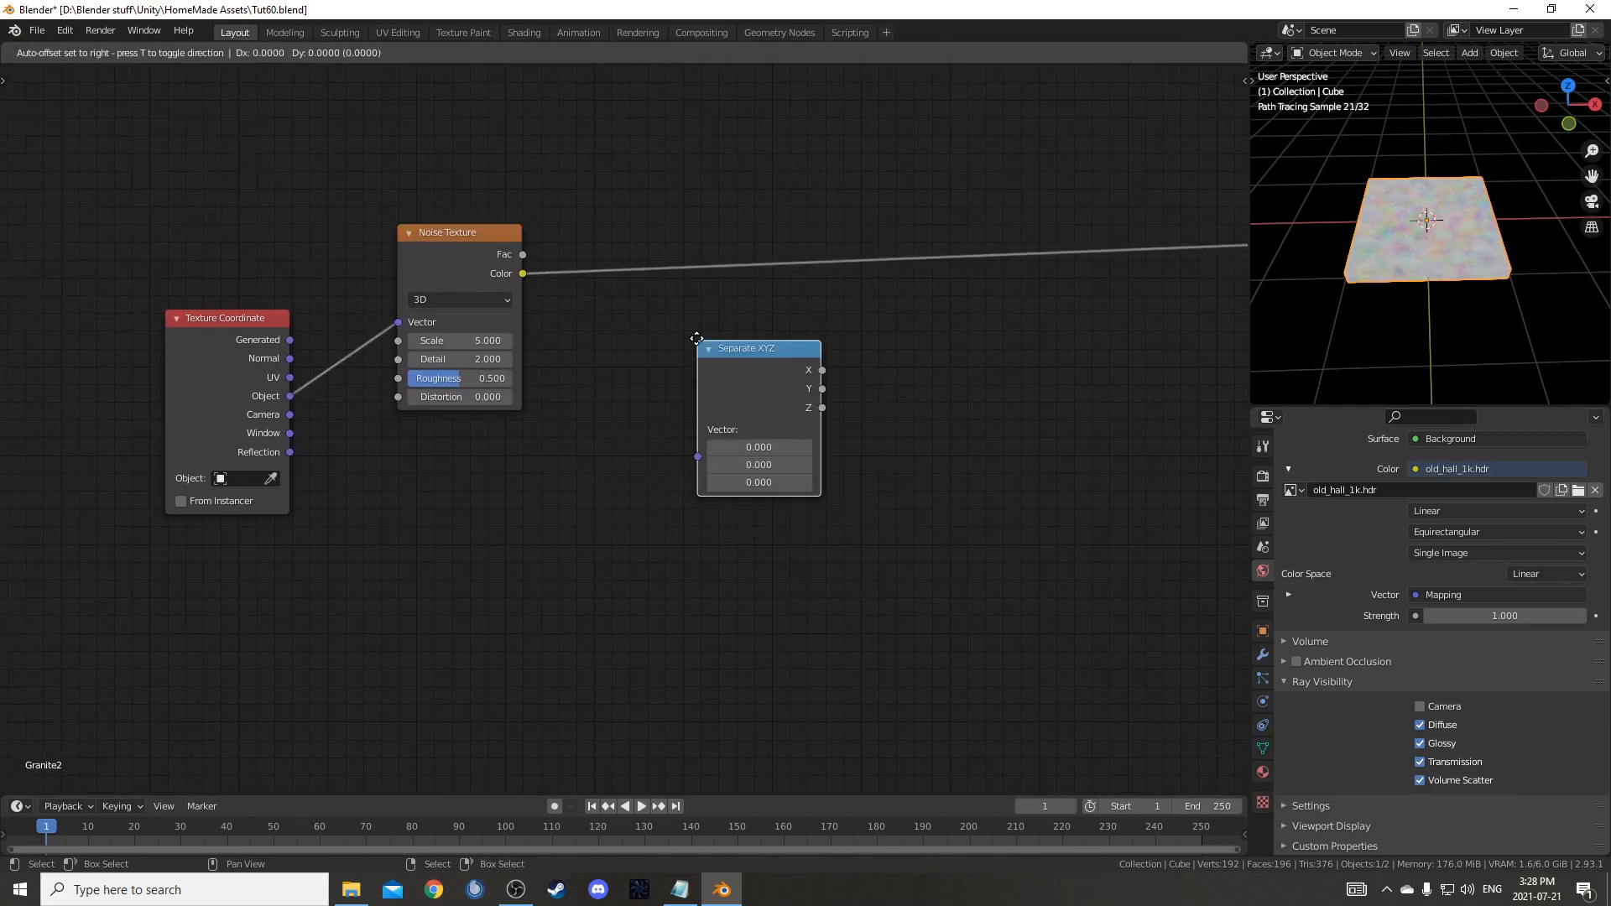
pyautogui.click(577, 238)
pyautogui.moveTo(483, 254); pyautogui.dragTo(495, 223)
# - Insert a Math node after the Separate XYZ node's X output and set its operation to Greater Than
pyautogui.moveTo(803, 184); pyautogui.dragTo(629, 185, button='middle')
pyautogui.hotkey('shift', 'a')
pyautogui.click(768, 255)
pyautogui.write('add')
pyautogui.press('Return')
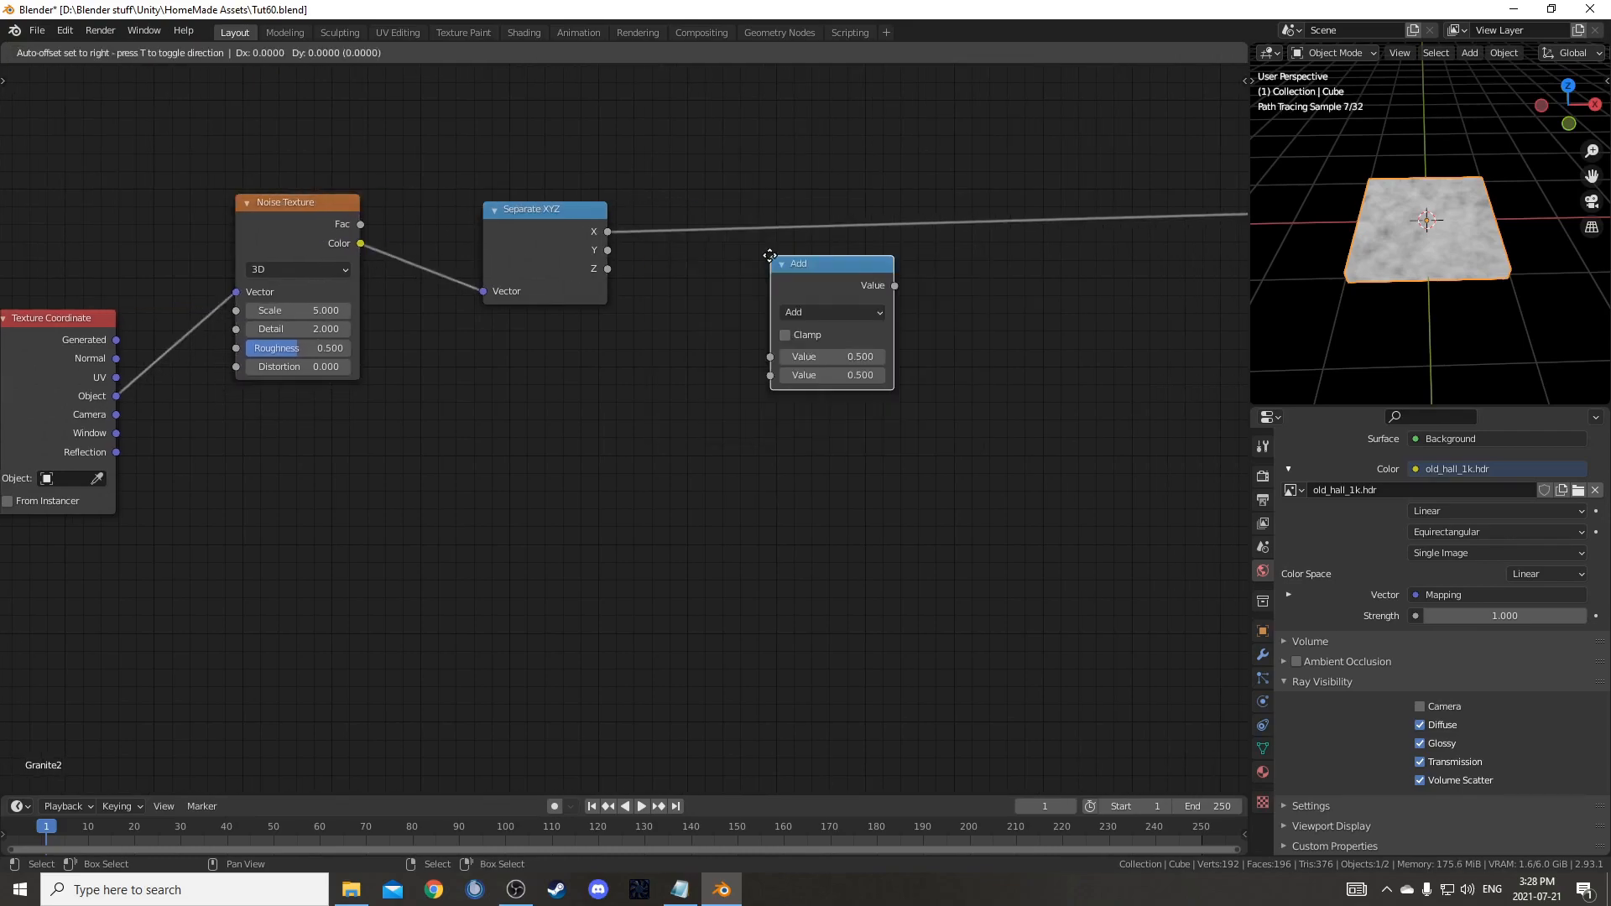
pyautogui.click(644, 142)
pyautogui.click(742, 194)
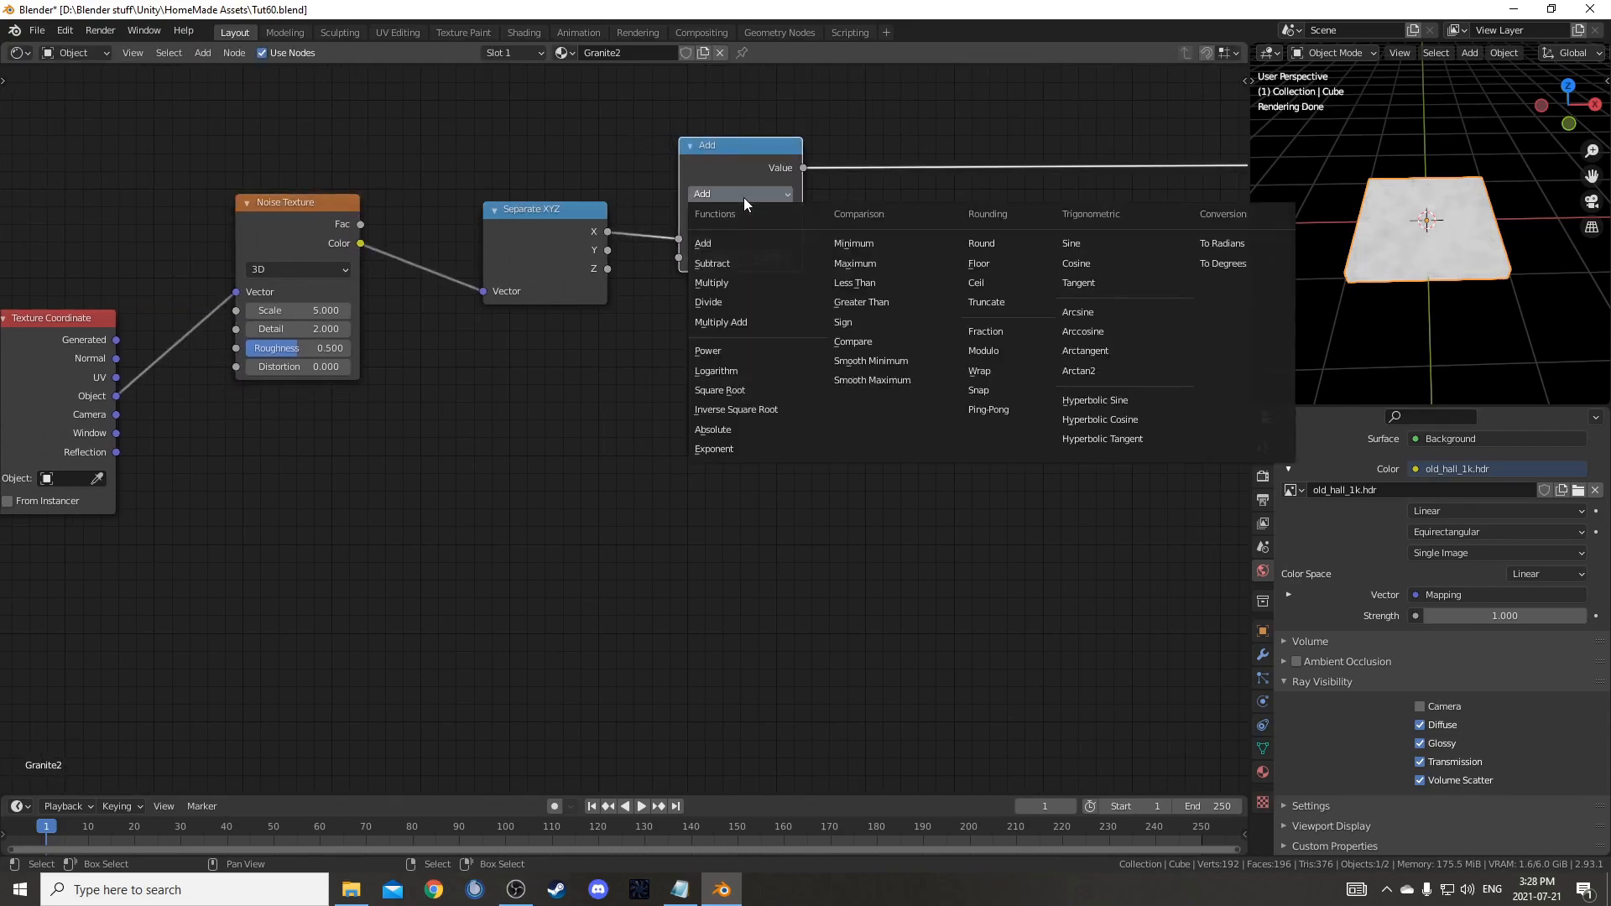
pyautogui.click(883, 303)
pyautogui.moveTo(882, 304); pyautogui.dragTo(817, 268, button='middle')
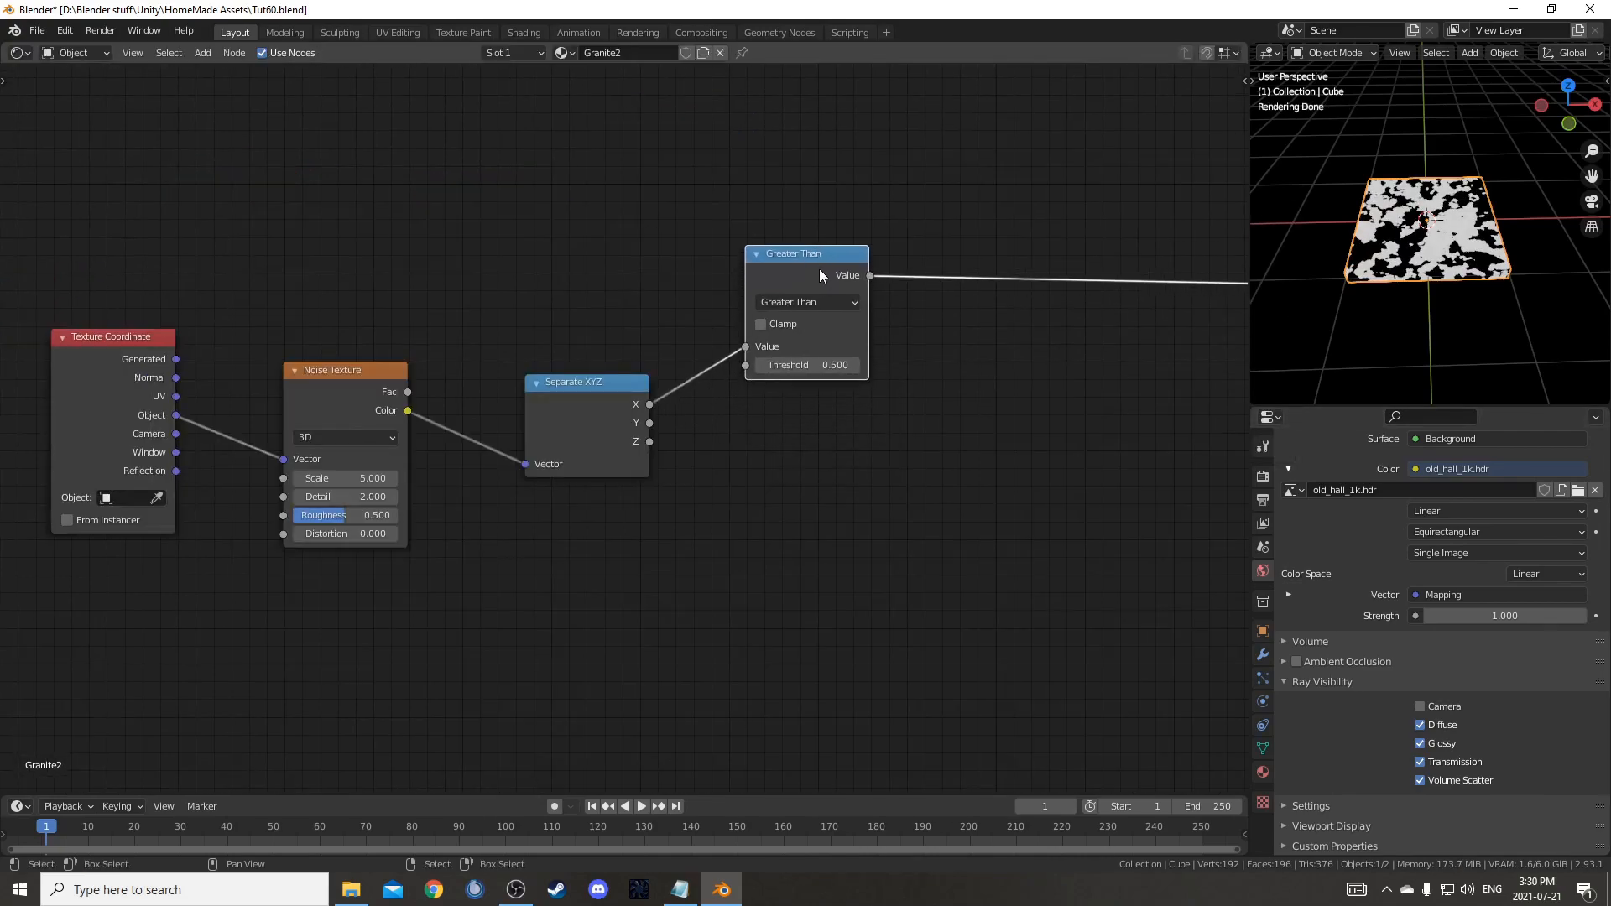
# - Duplicate the Greater Than node below the original and feed the copy from the Separate XYZ node's Y output
pyautogui.hotkey('shift', 'd')
pyautogui.click(831, 436)
pyautogui.moveTo(649, 423); pyautogui.dragTo(767, 513)
pyautogui.moveTo(849, 498); pyautogui.dragTo(823, 424, button='middle')
pyautogui.moveTo(824, 425); pyautogui.dragTo(822, 432)
# - Set the threshold of the Greater Than node fed by X to 0.6
pyautogui.click(792, 296)
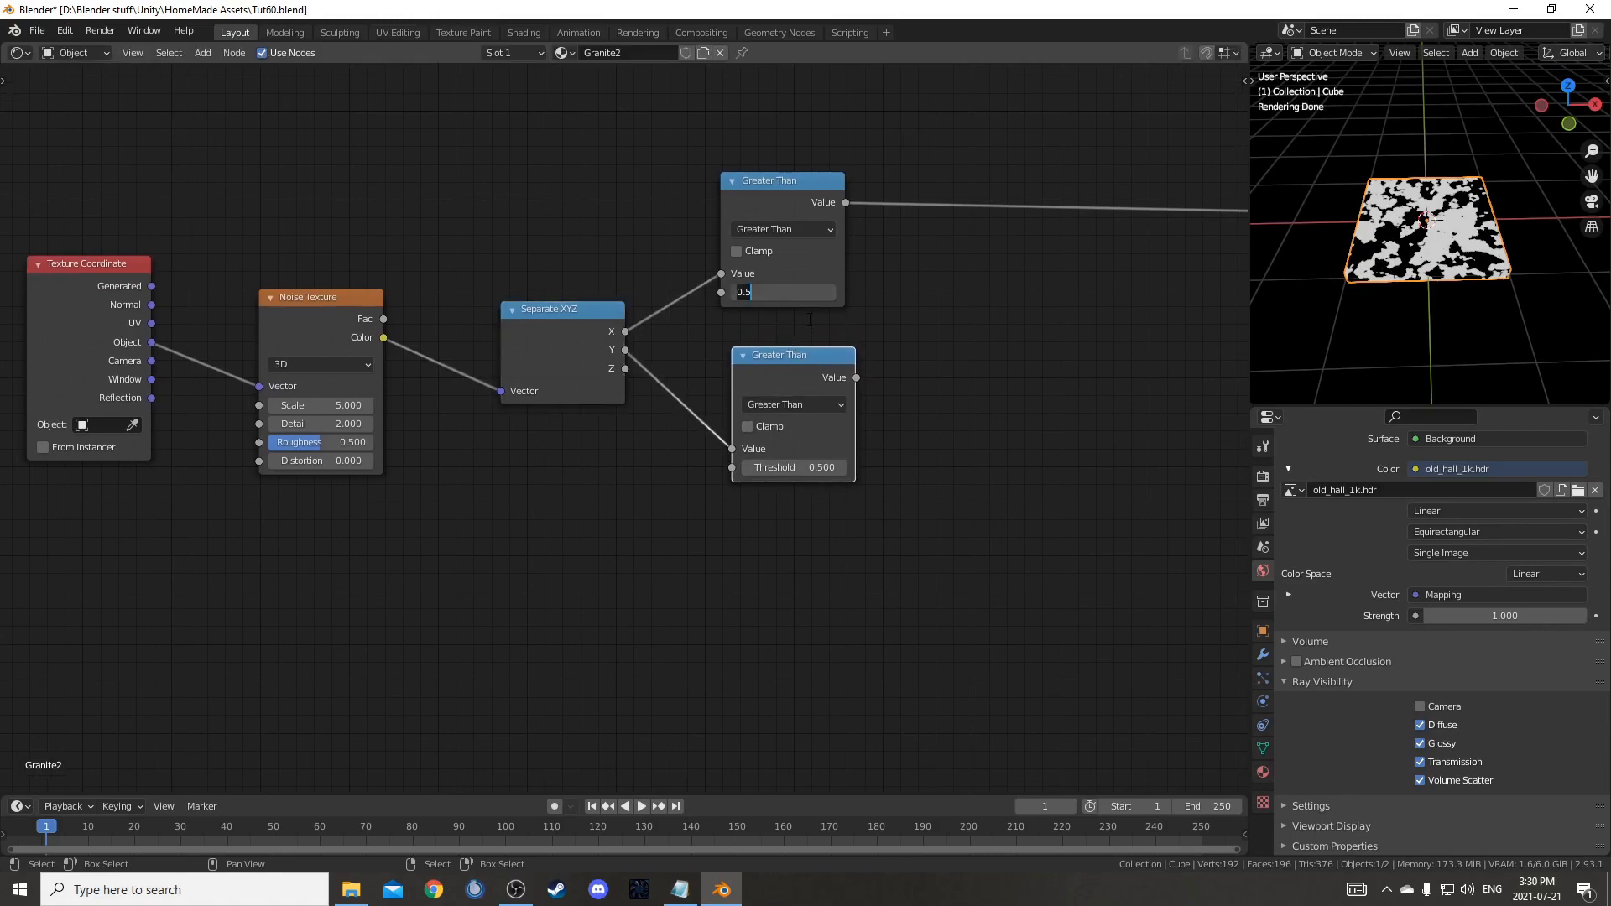
pyautogui.write('0.6')
pyautogui.press('Return')
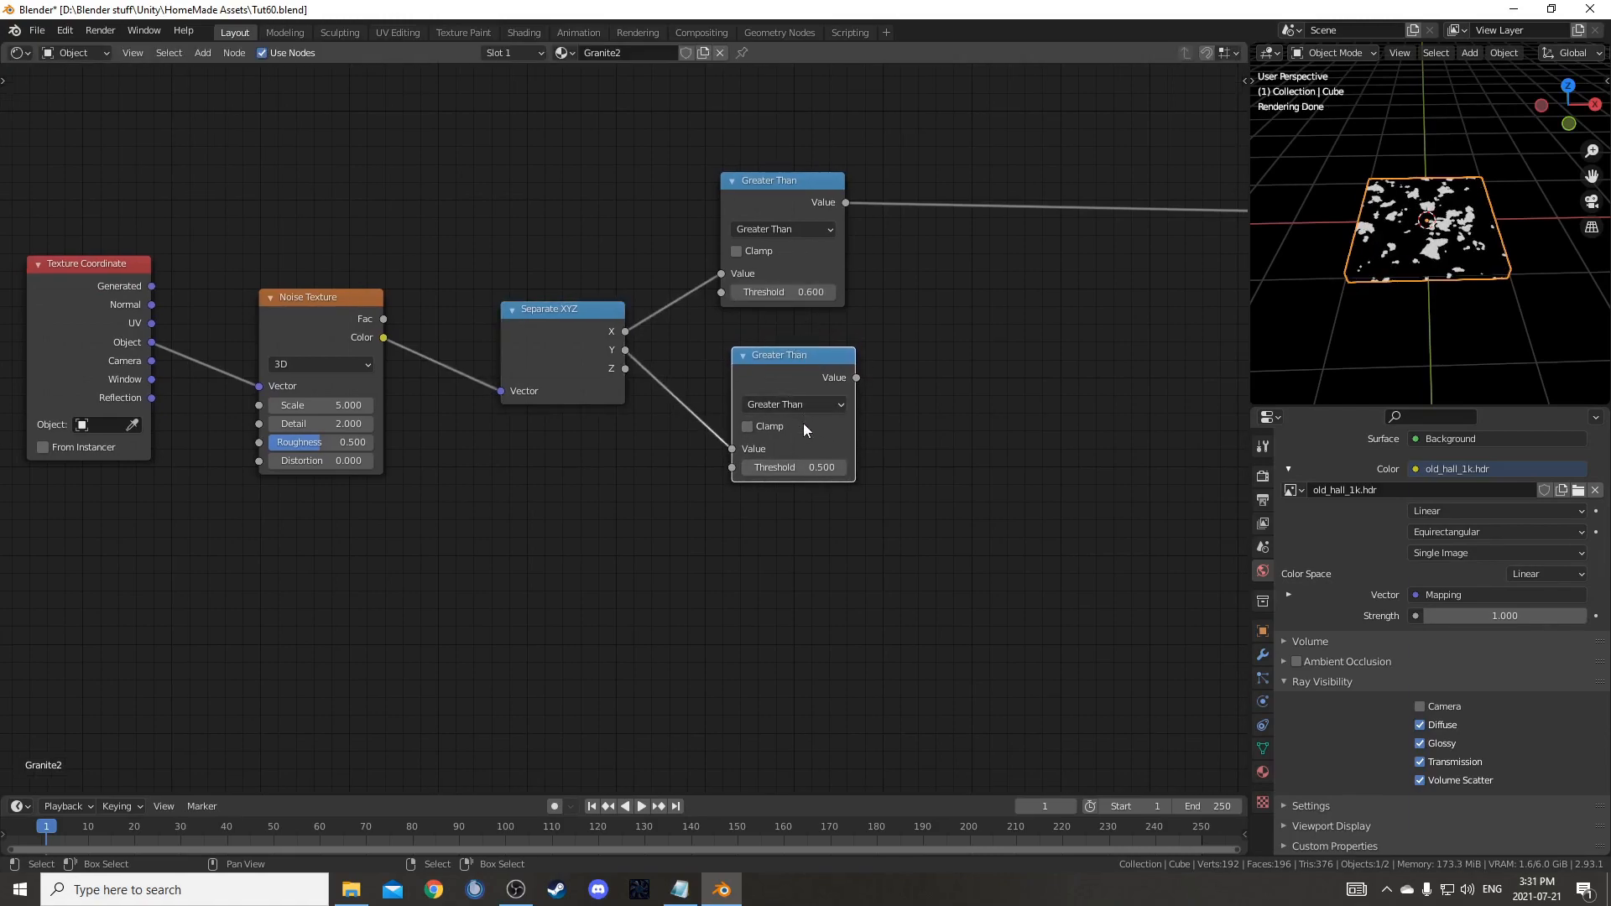
# - Preview the two Greater Than masks alternately on the slab to compare their patterns
pyautogui.moveTo(761, 481); pyautogui.dragTo(620, 478, button='middle')
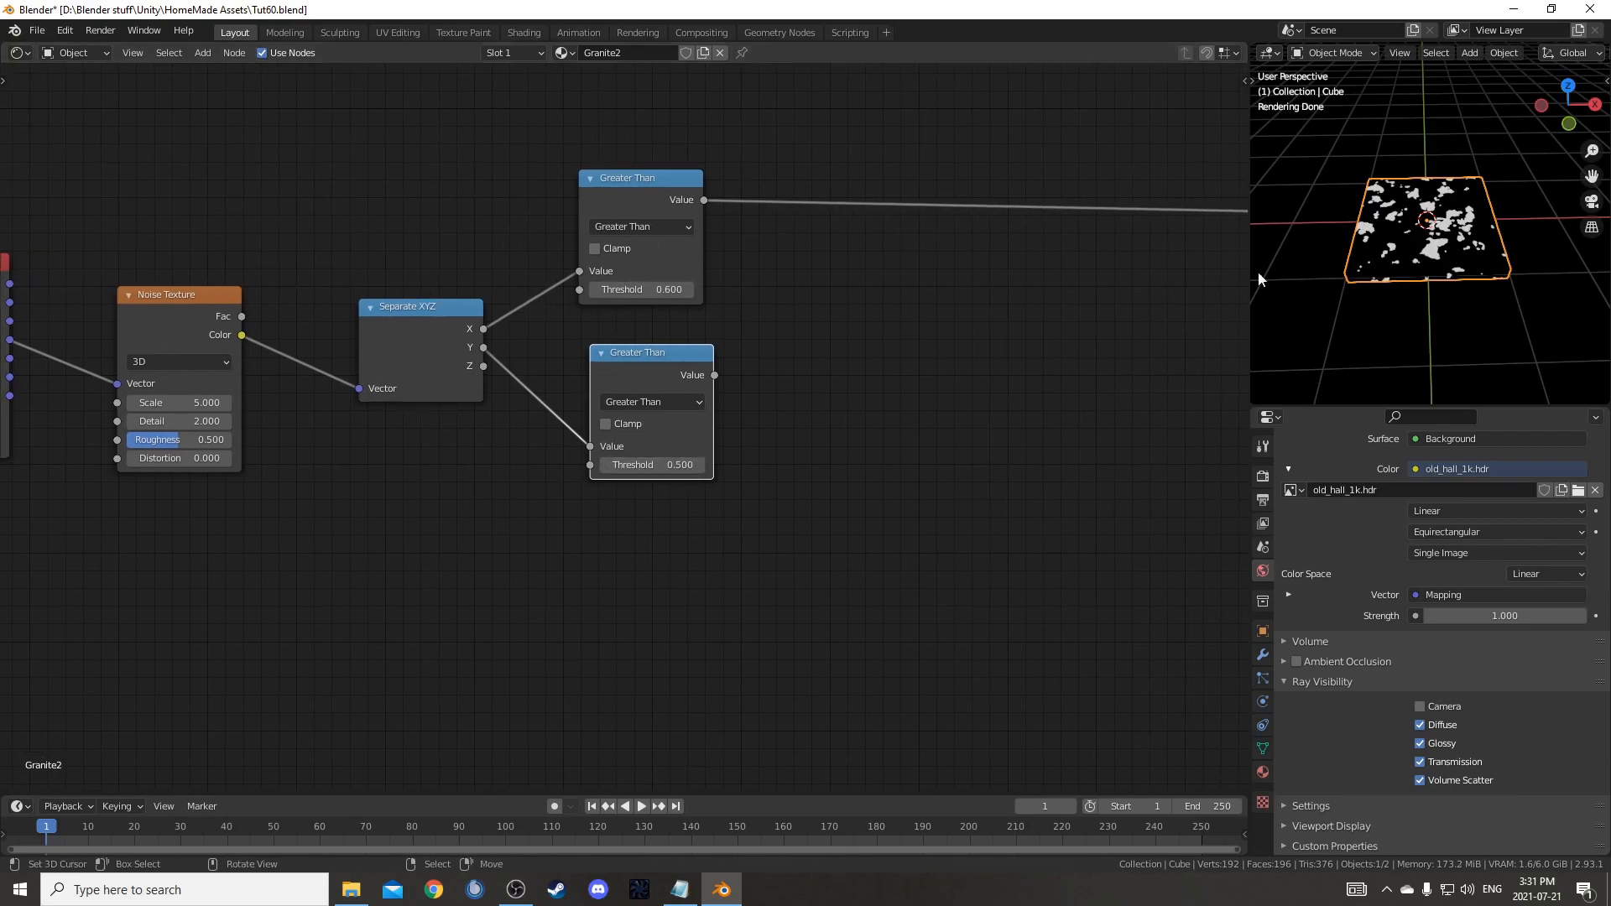
pyautogui.keyDown('ctrl'); pyautogui.keyDown('shift'); pyautogui.click(648, 378); pyautogui.keyUp('shift'); pyautogui.keyUp('ctrl')
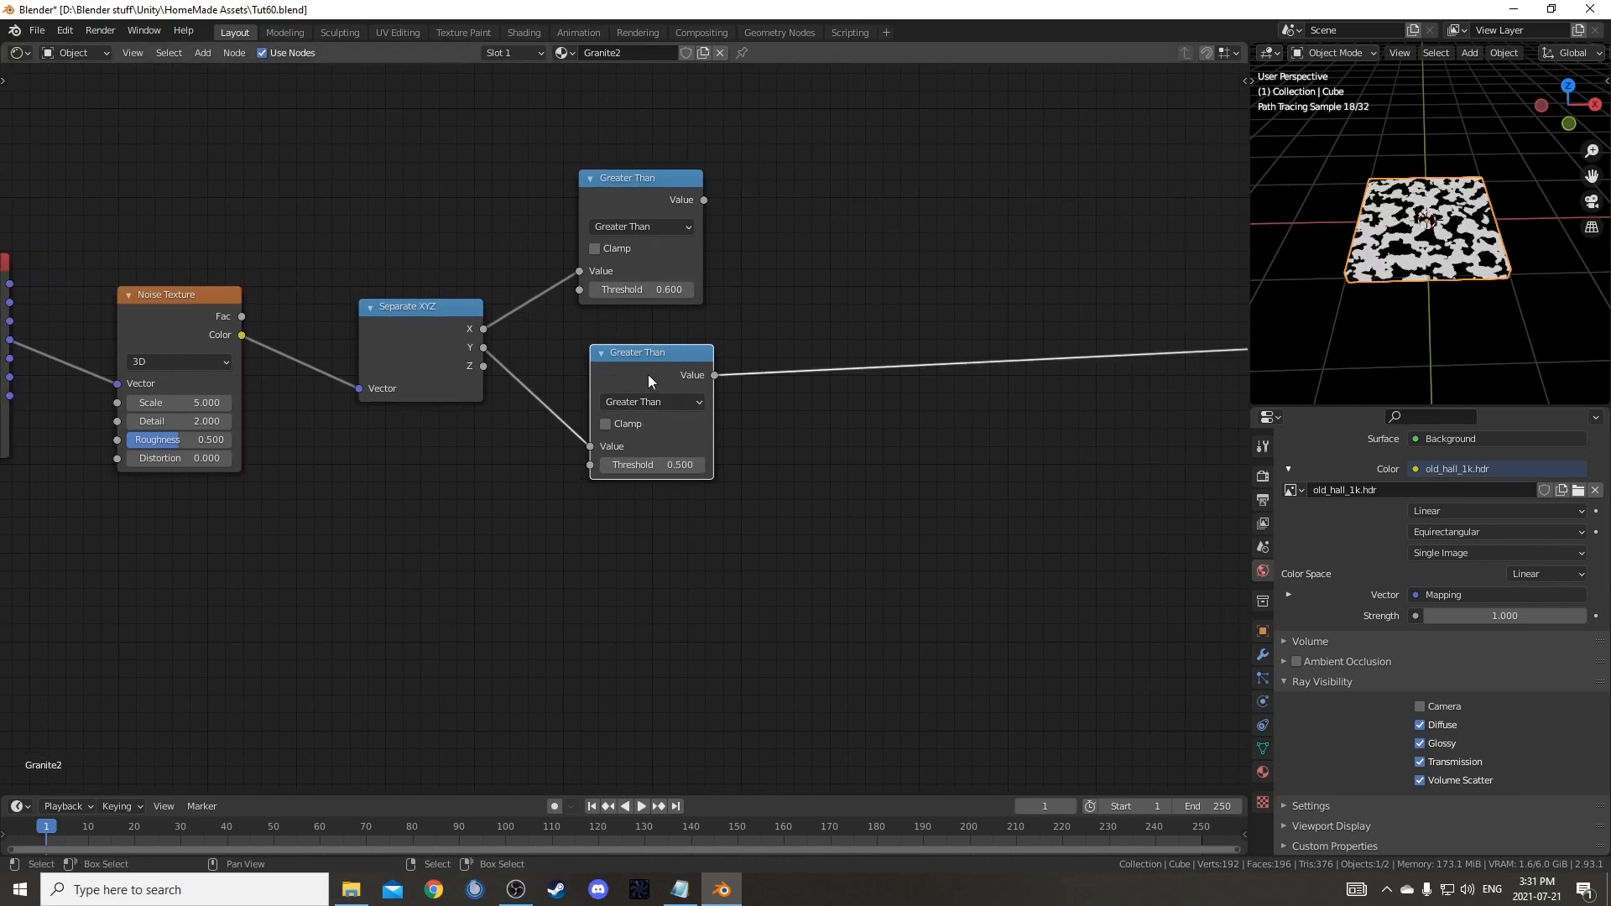
pyautogui.keyDown('ctrl'); pyautogui.keyDown('shift'); pyautogui.click(652, 182); pyautogui.keyUp('shift'); pyautogui.keyUp('ctrl')
pyautogui.scroll(2, 1463, 254)
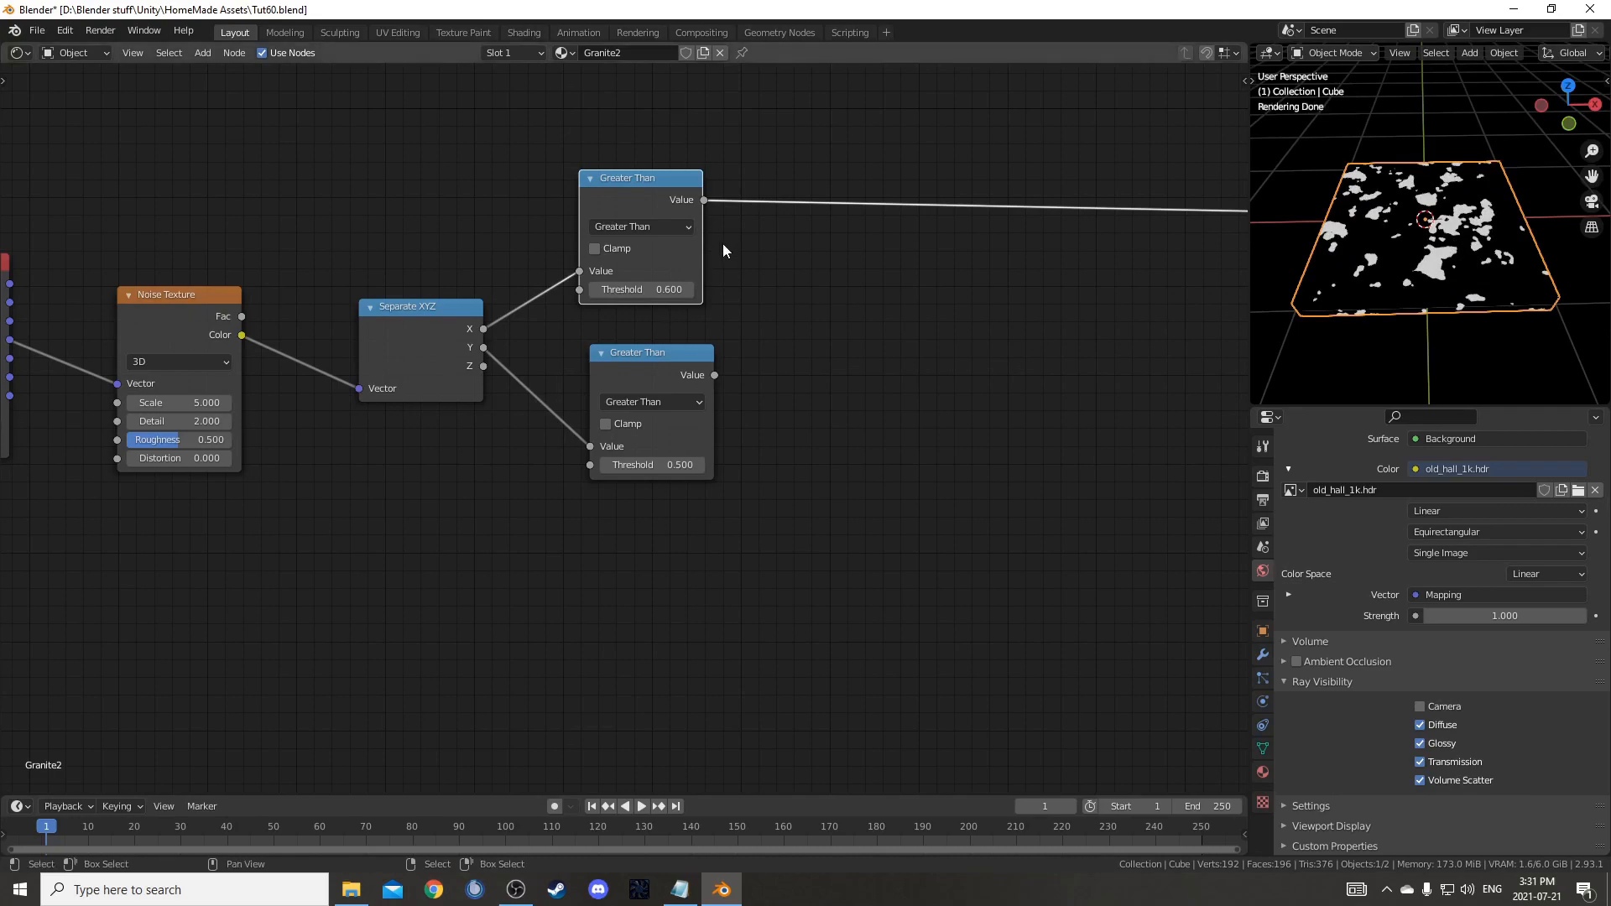
pyautogui.keyDown('ctrl'); pyautogui.keyDown('shift'); pyautogui.click(673, 354); pyautogui.keyUp('shift'); pyautogui.keyUp('ctrl')
# - Move the Texture Coordinate node farther from the Noise Texture and set the noise's Scale to 2.2, Detail to 8 and Roughness to 0.6
pyautogui.moveTo(576, 619); pyautogui.dragTo(793, 466, button='middle')
pyautogui.scroll(-2, 684, 541)
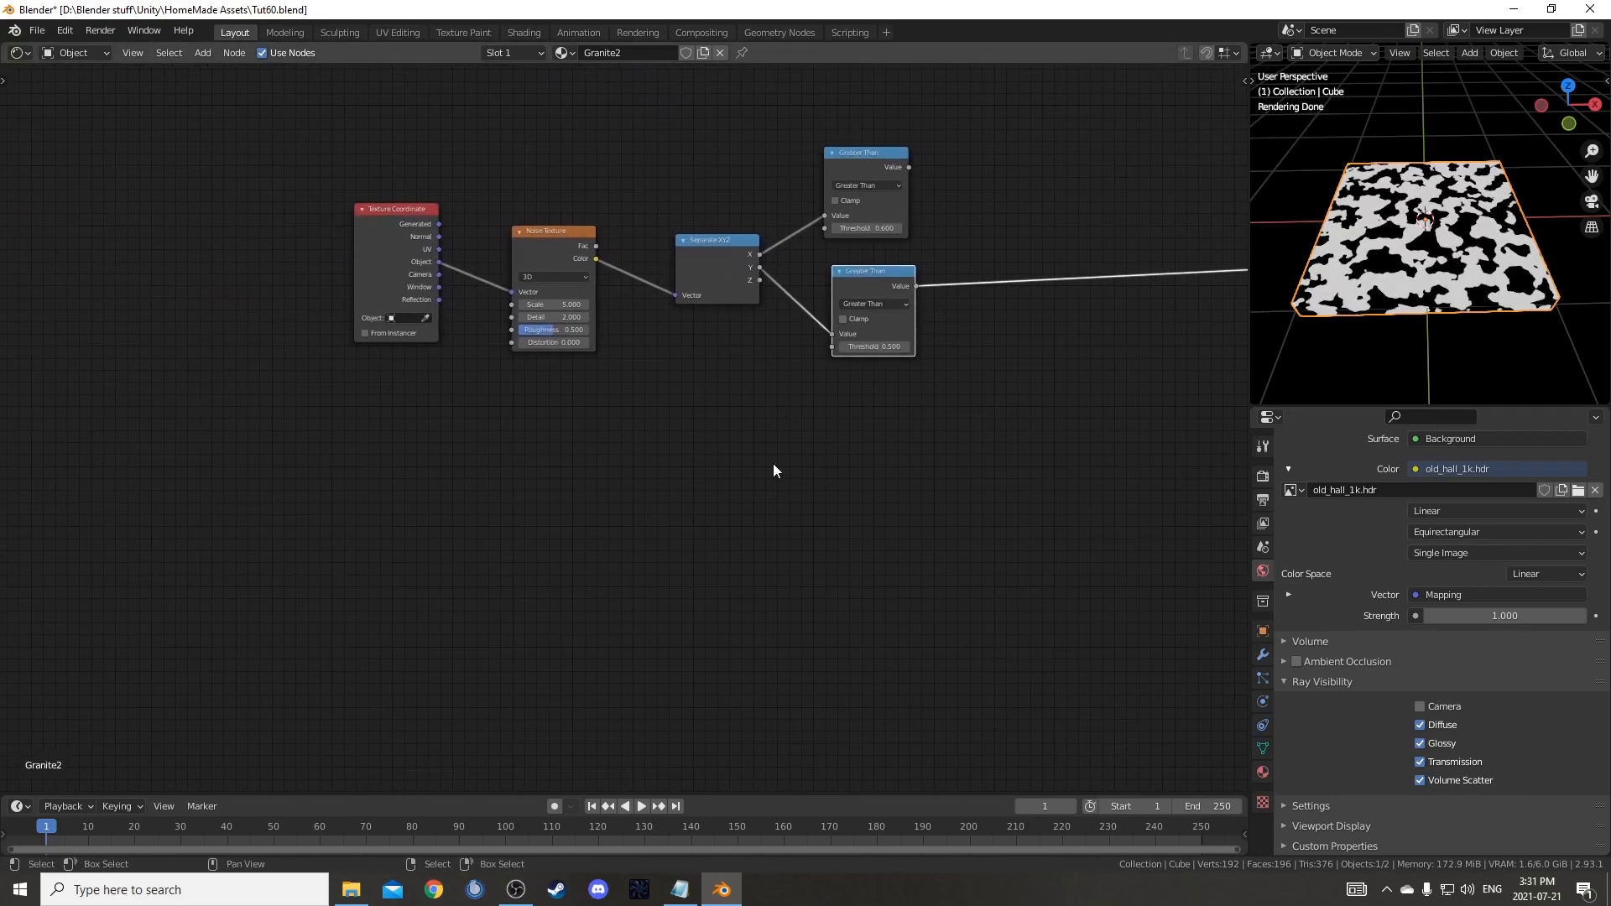
pyautogui.moveTo(417, 269); pyautogui.dragTo(356, 377)
pyautogui.moveTo(648, 453); pyautogui.dragTo(703, 521, button='middle')
pyautogui.scroll(4, 733, 506)
pyautogui.scroll(4, 702, 520)
pyautogui.click(656, 371)
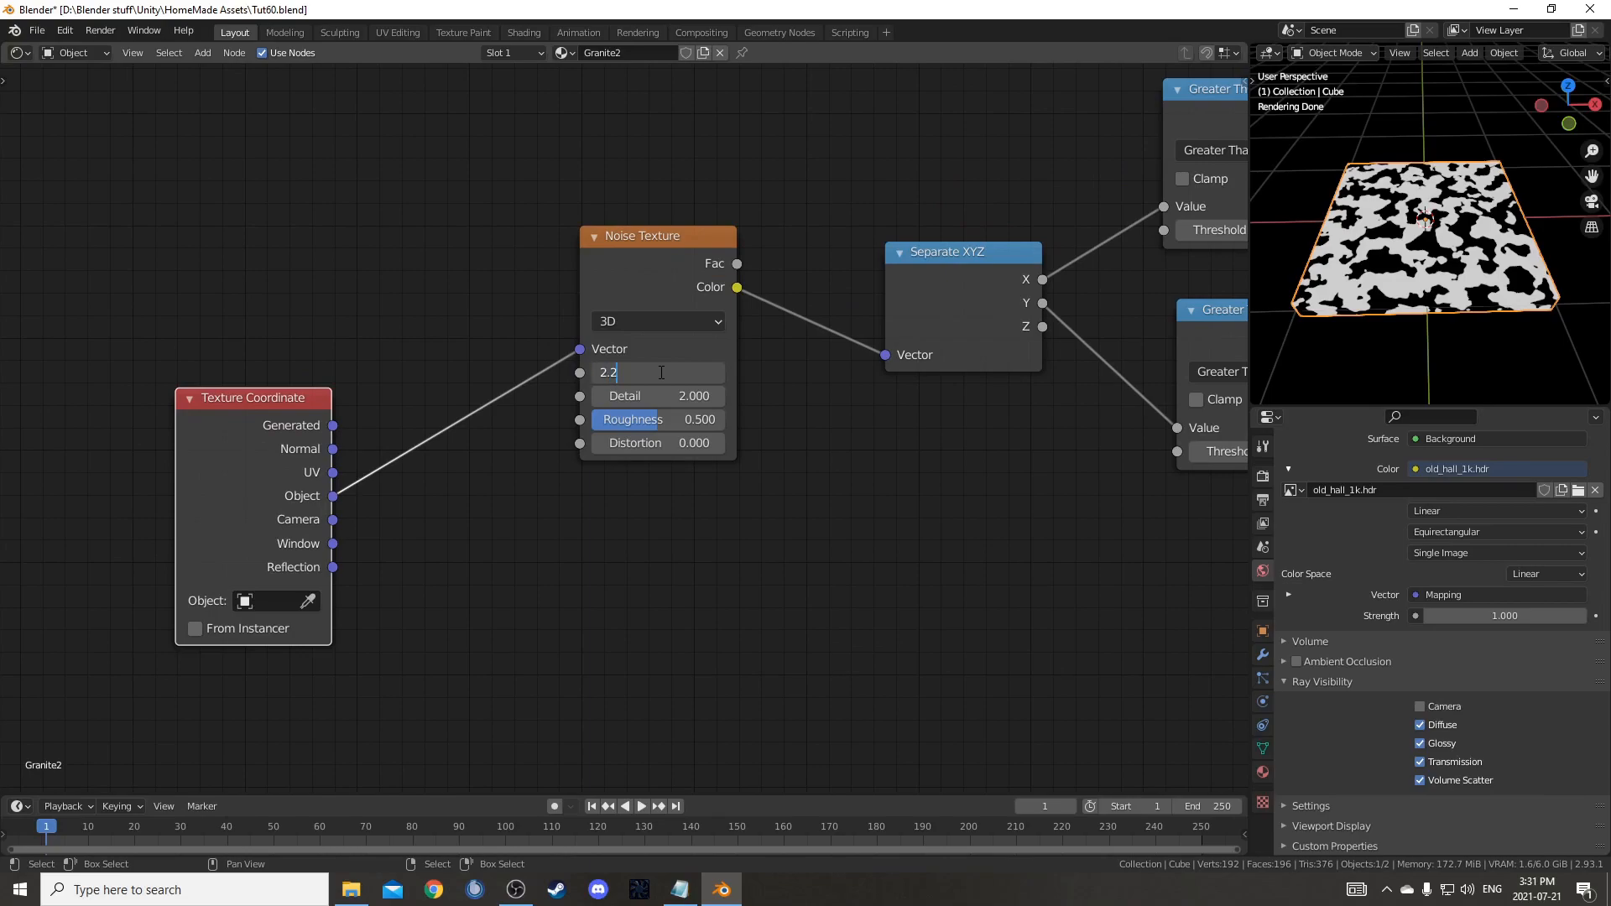
pyautogui.press('Tab')
pyautogui.write('8')
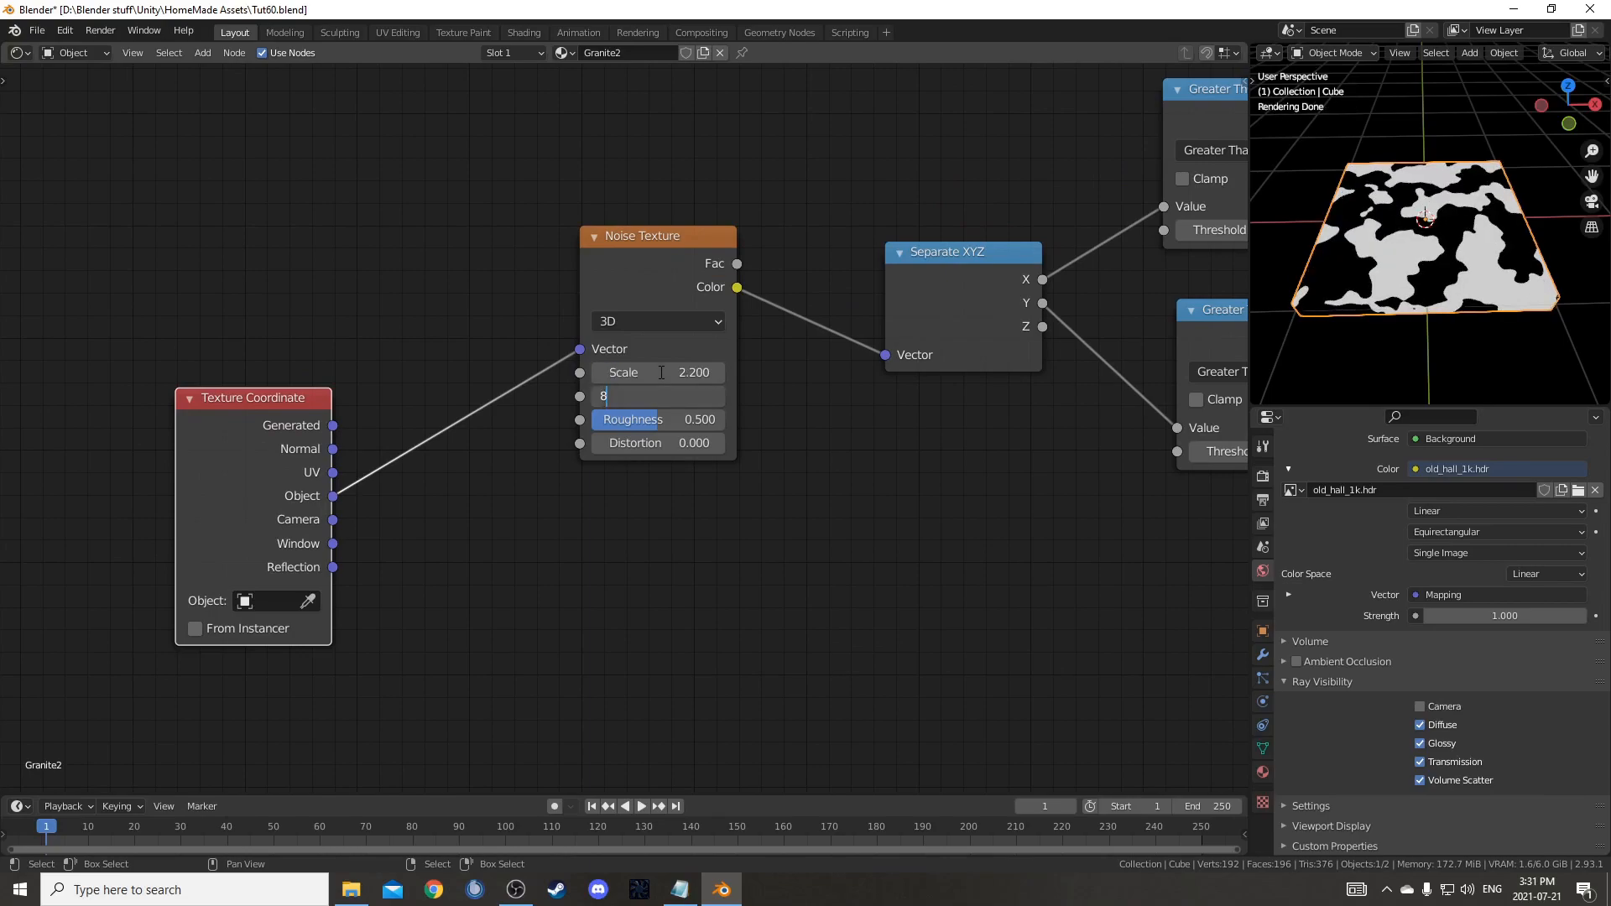
pyautogui.press('Tab')
pyautogui.write('0.6')
pyautogui.press('Return')
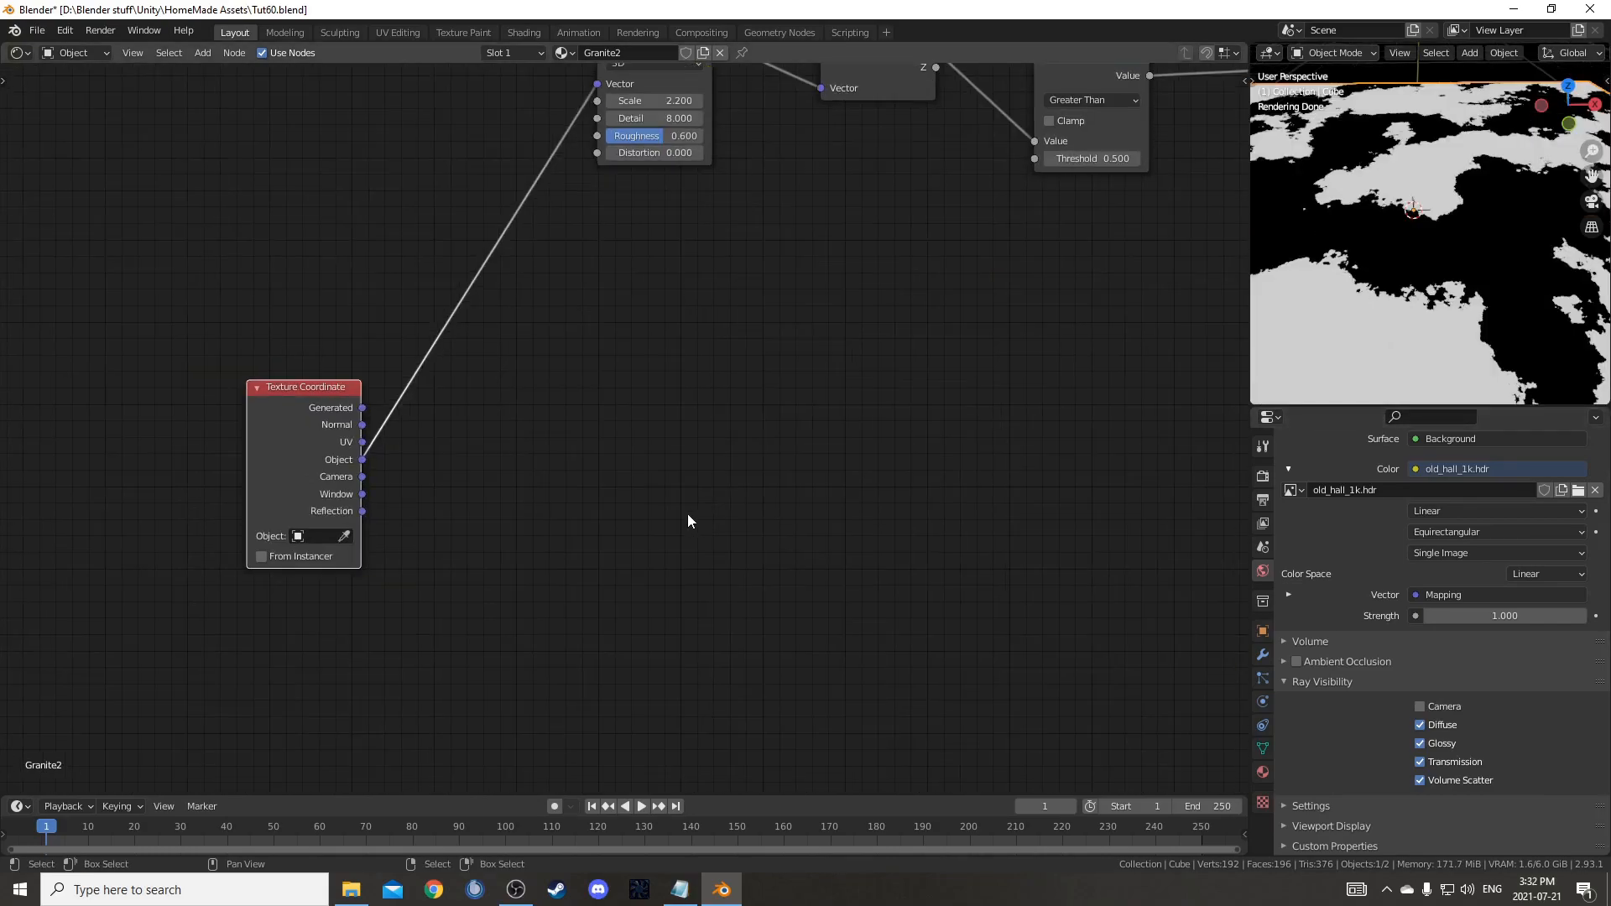
# - Preview the Texture Coordinate's Object output and insert a Musgrave Texture node on that link as a separate branch
pyautogui.keyDown('ctrl'); pyautogui.keyDown('shift'); pyautogui.click(287, 419); pyautogui.keyUp('shift'); pyautogui.keyUp('ctrl')
pyautogui.keyDown('ctrl'); pyautogui.keyDown('shift'); pyautogui.click(290, 417); pyautogui.keyUp('shift'); pyautogui.keyUp('ctrl')
pyautogui.keyDown('ctrl'); pyautogui.keyDown('shift'); pyautogui.click(291, 417); pyautogui.keyUp('shift'); pyautogui.keyUp('ctrl')
pyautogui.keyDown('ctrl'); pyautogui.keyDown('shift'); pyautogui.click(291, 417); pyautogui.keyUp('shift'); pyautogui.keyUp('ctrl')
pyautogui.hotkey('shift', 'a')
pyautogui.click(649, 479)
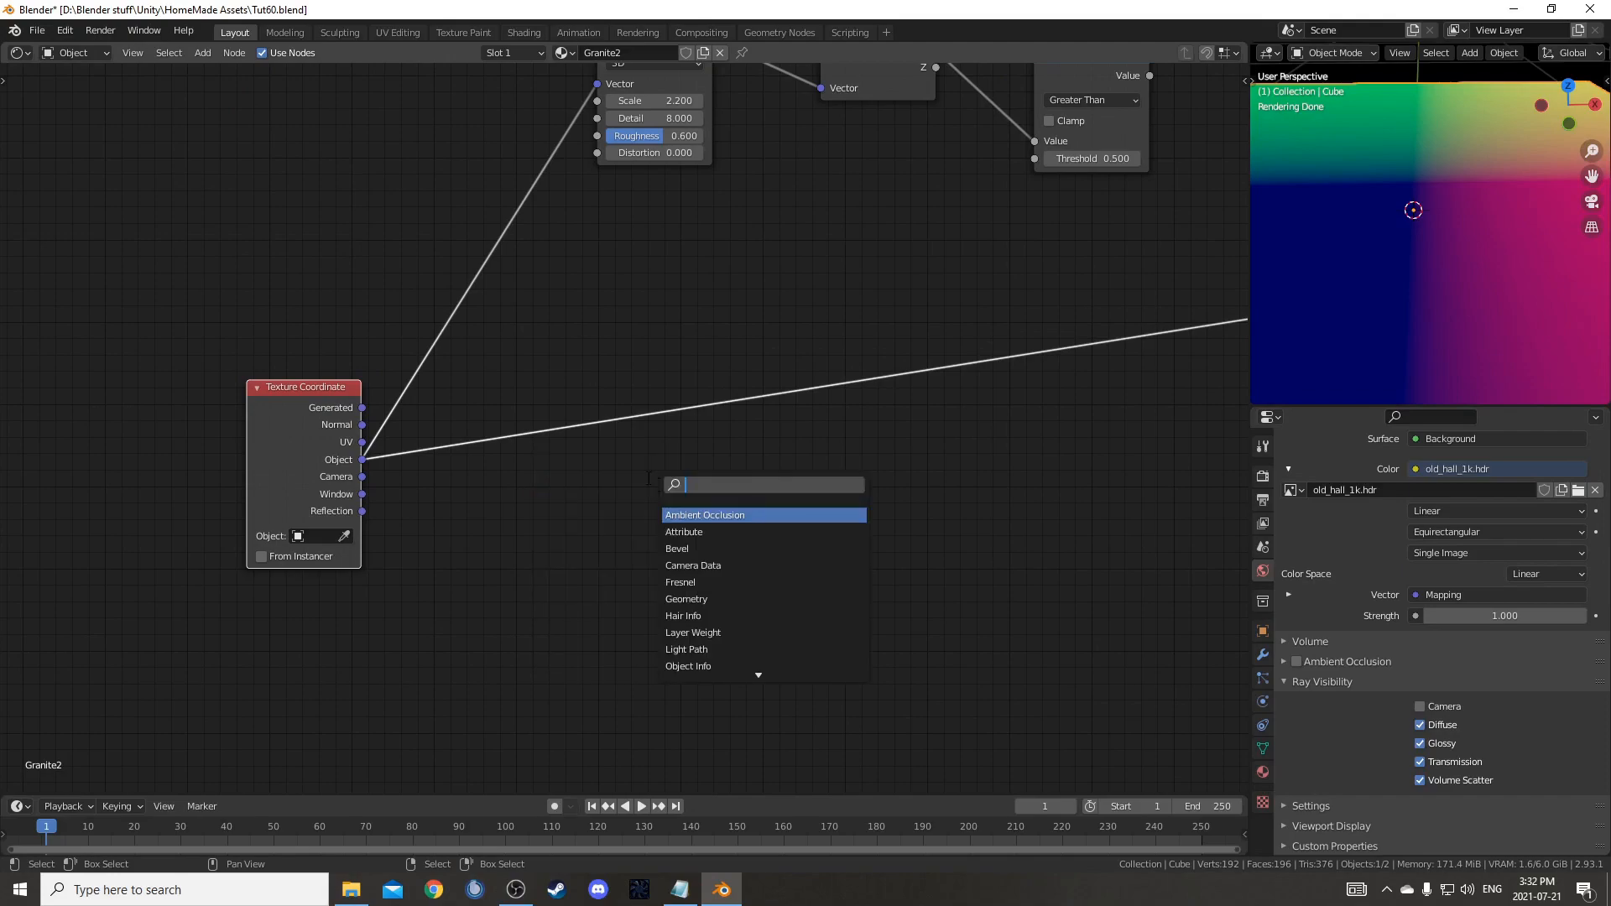
pyautogui.write('mus')
pyautogui.press('Return')
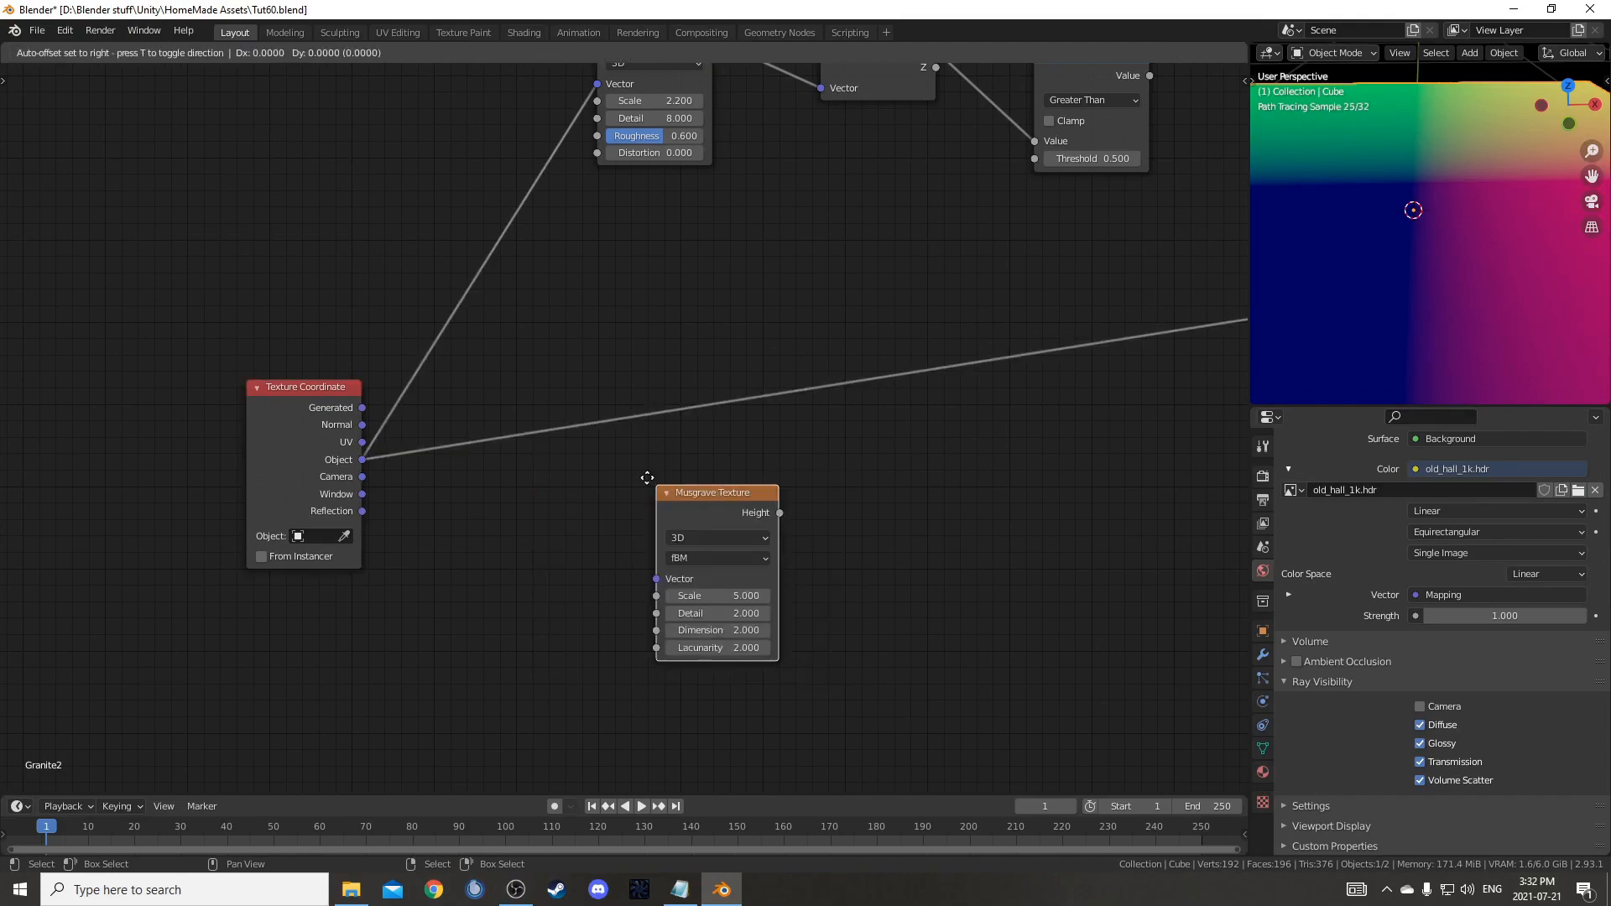
pyautogui.click(503, 364)
pyautogui.scroll(3, 697, 629)
pyautogui.moveTo(718, 645); pyautogui.dragTo(823, 516, button='middle')
pyautogui.scroll(1, 822, 522)
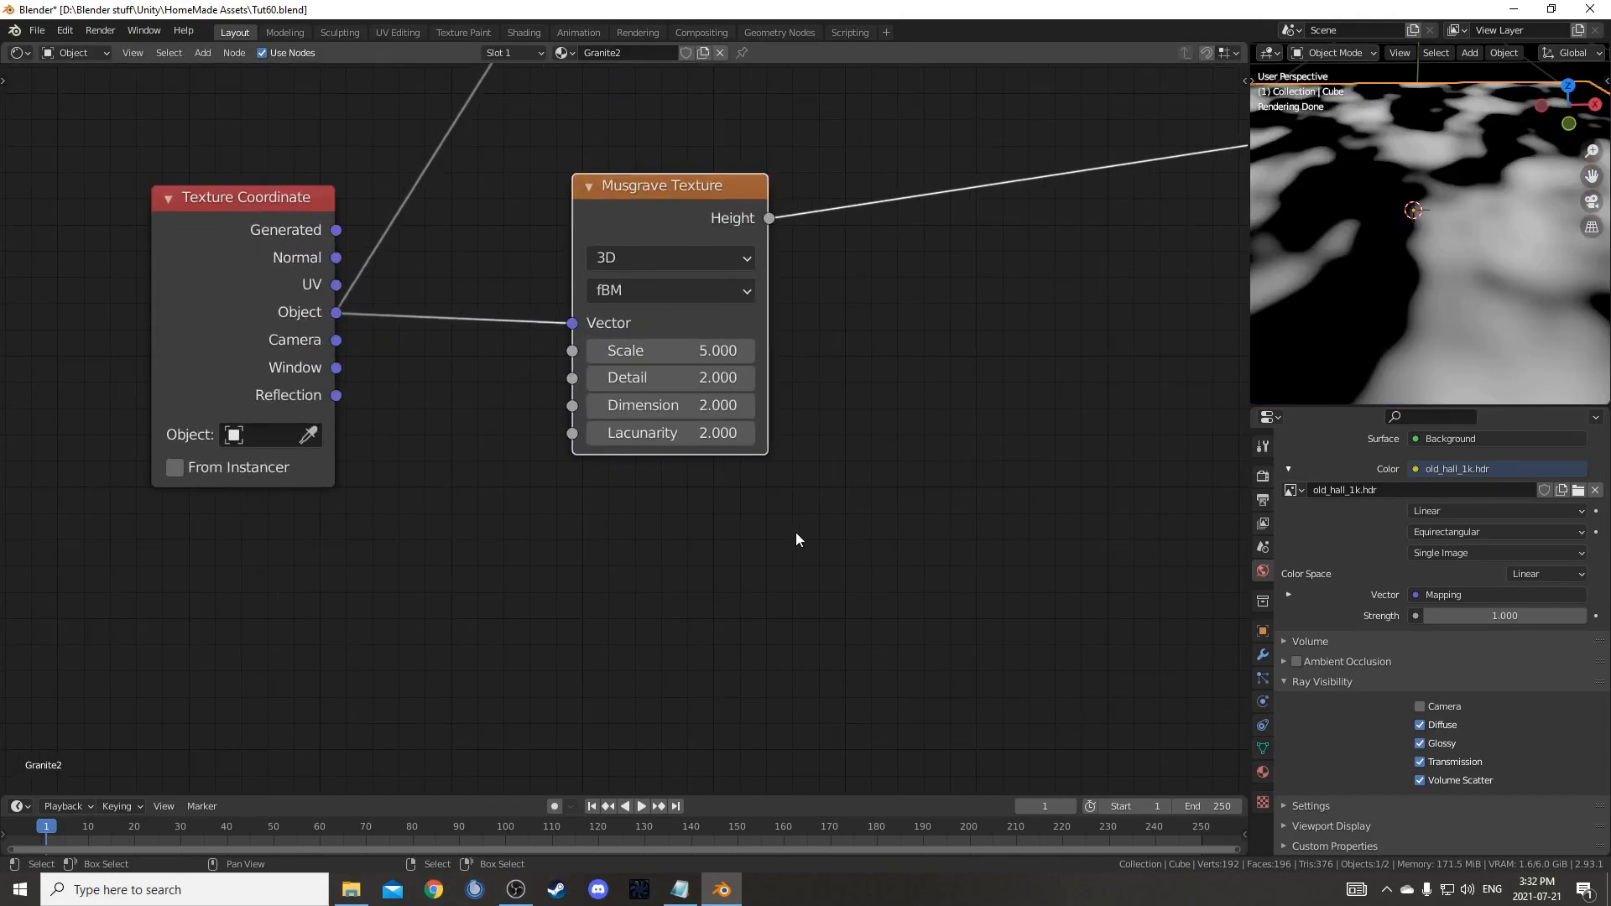
# - Set the Musgrave Texture's Detail to 6, Dimension to 0.1 and Lacunarity to 3
pyautogui.click(662, 378)
pyautogui.write('6')
pyautogui.press('Tab')
pyautogui.write('.1')
pyautogui.press('Tab')
pyautogui.write('3')
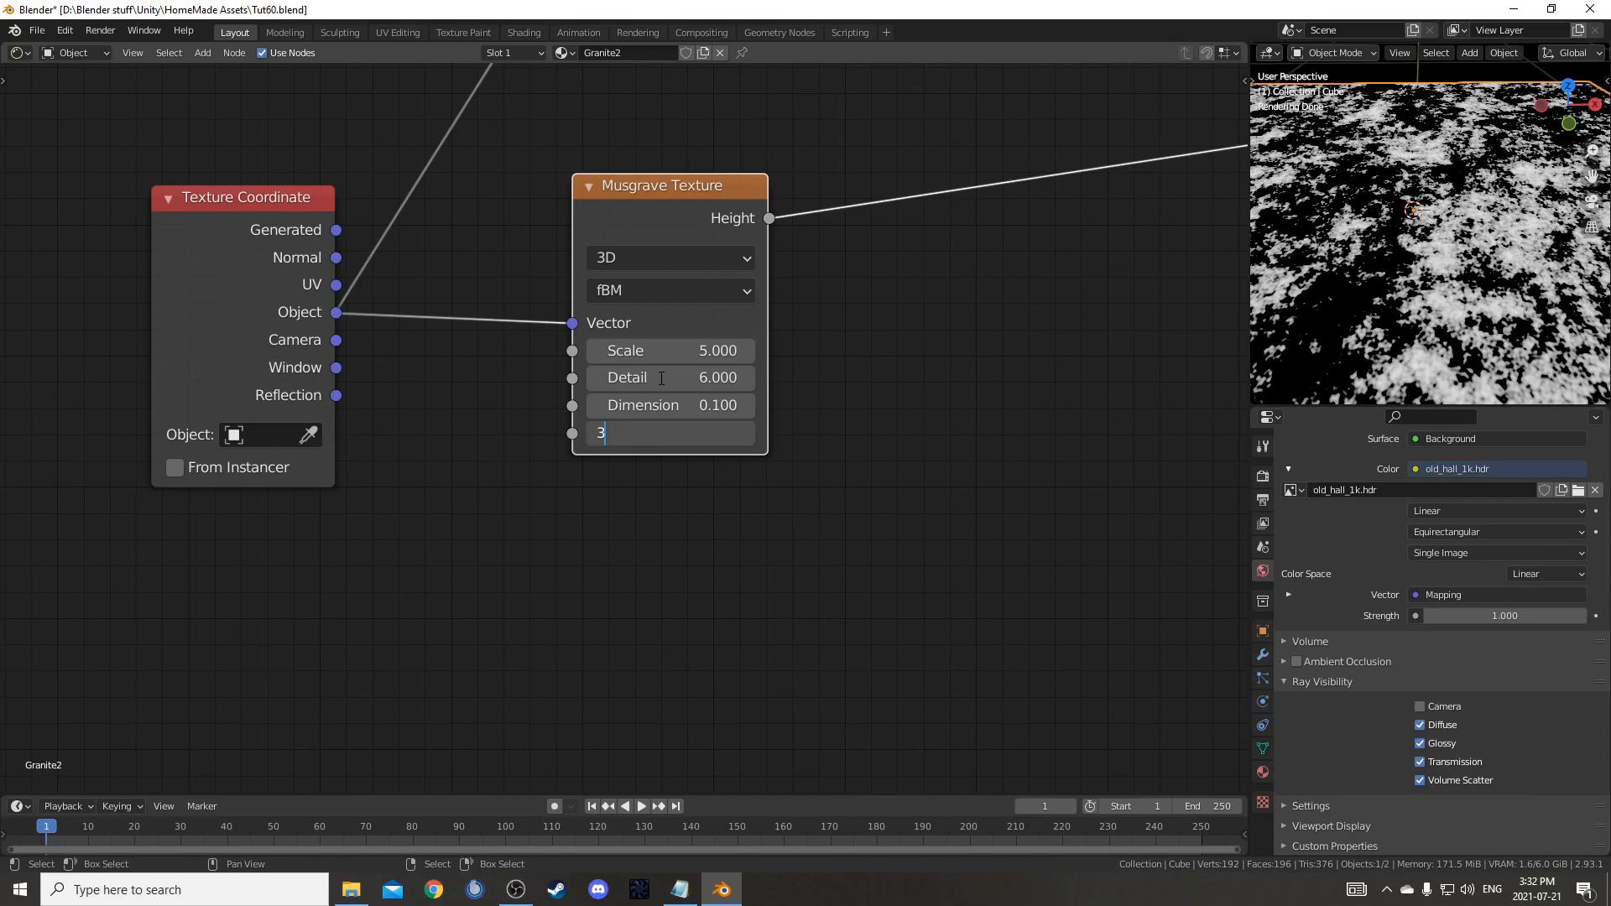
pyautogui.press('Return')
# - Insert a ColorRamp node after the Musgrave Texture's Height output
pyautogui.scroll(-4, 1475, 294)
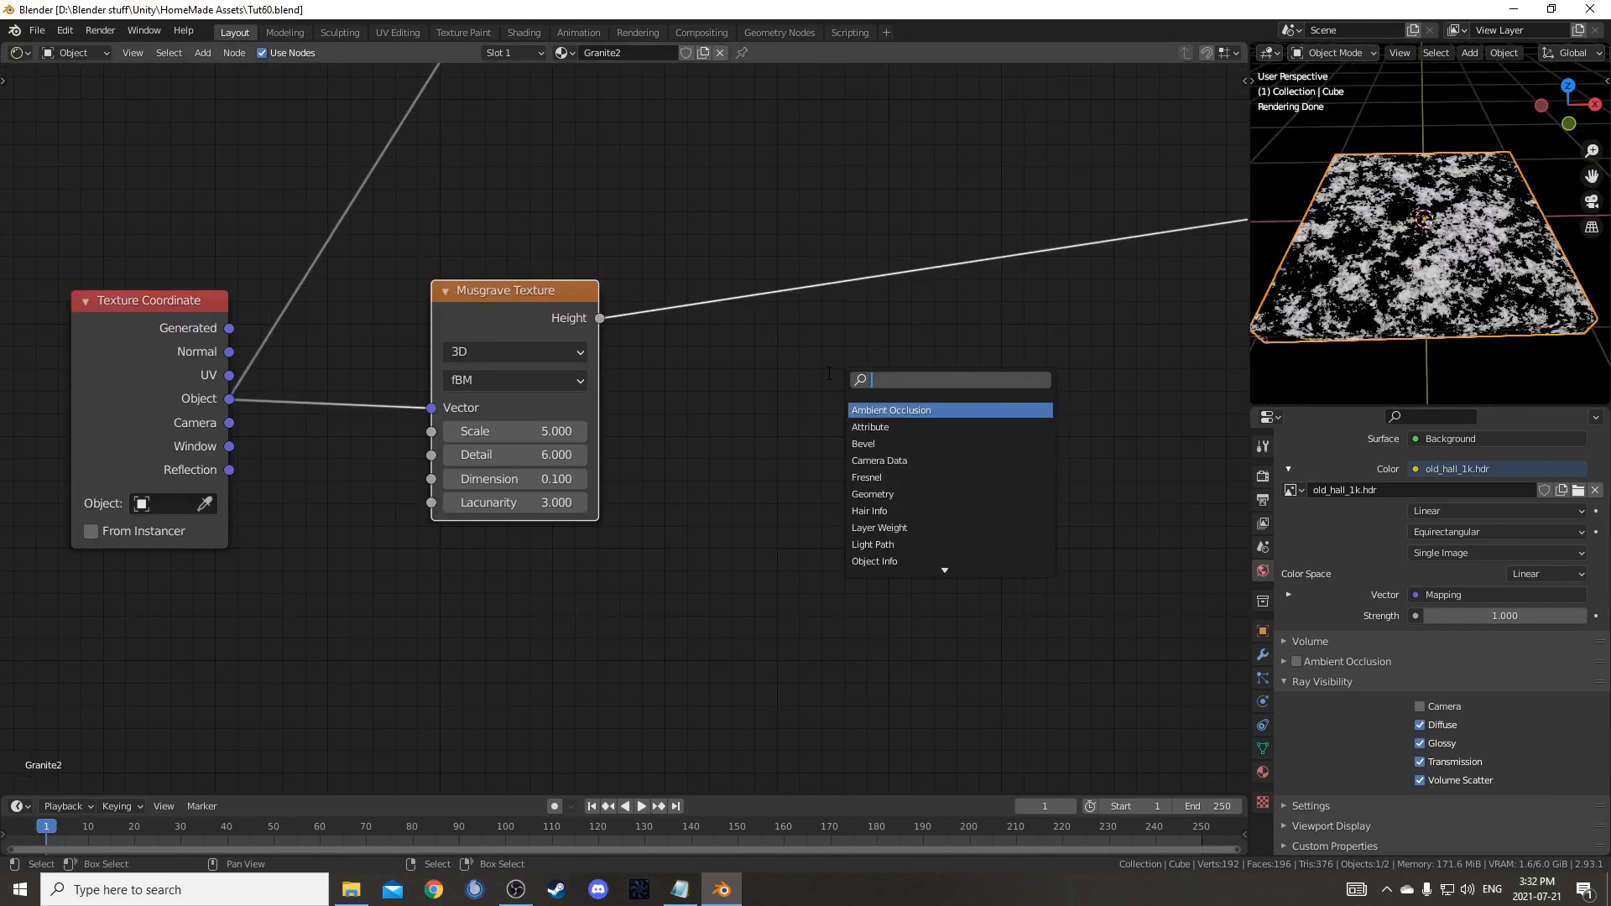
pyautogui.write('color')
pyautogui.press('Return')
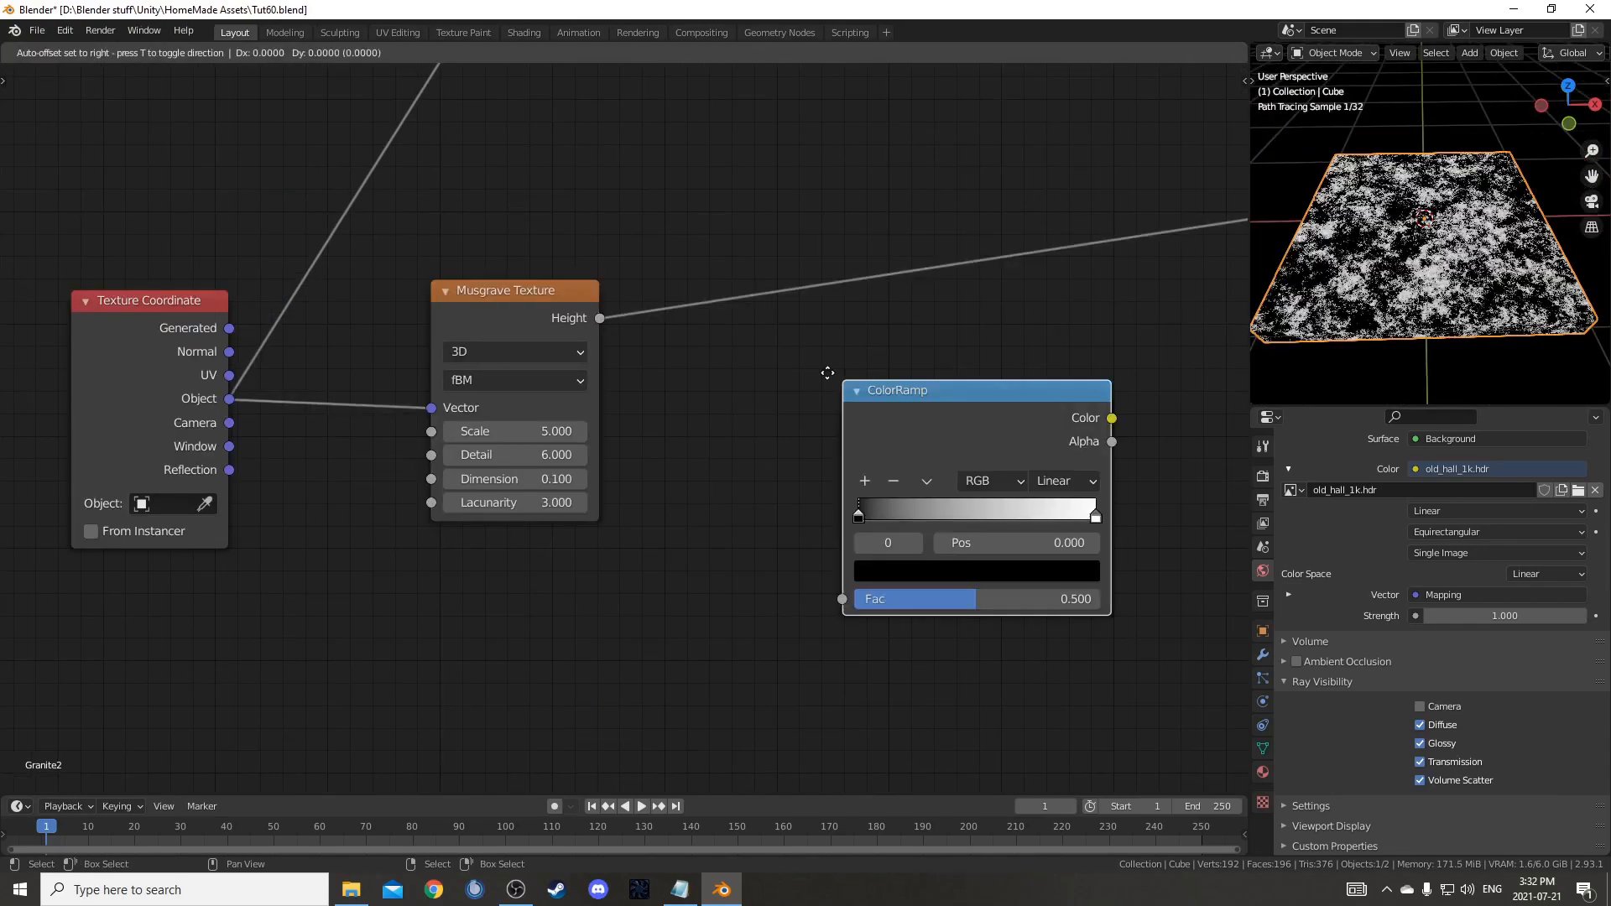
pyautogui.click(769, 203)
pyautogui.scroll(-2, 862, 411)
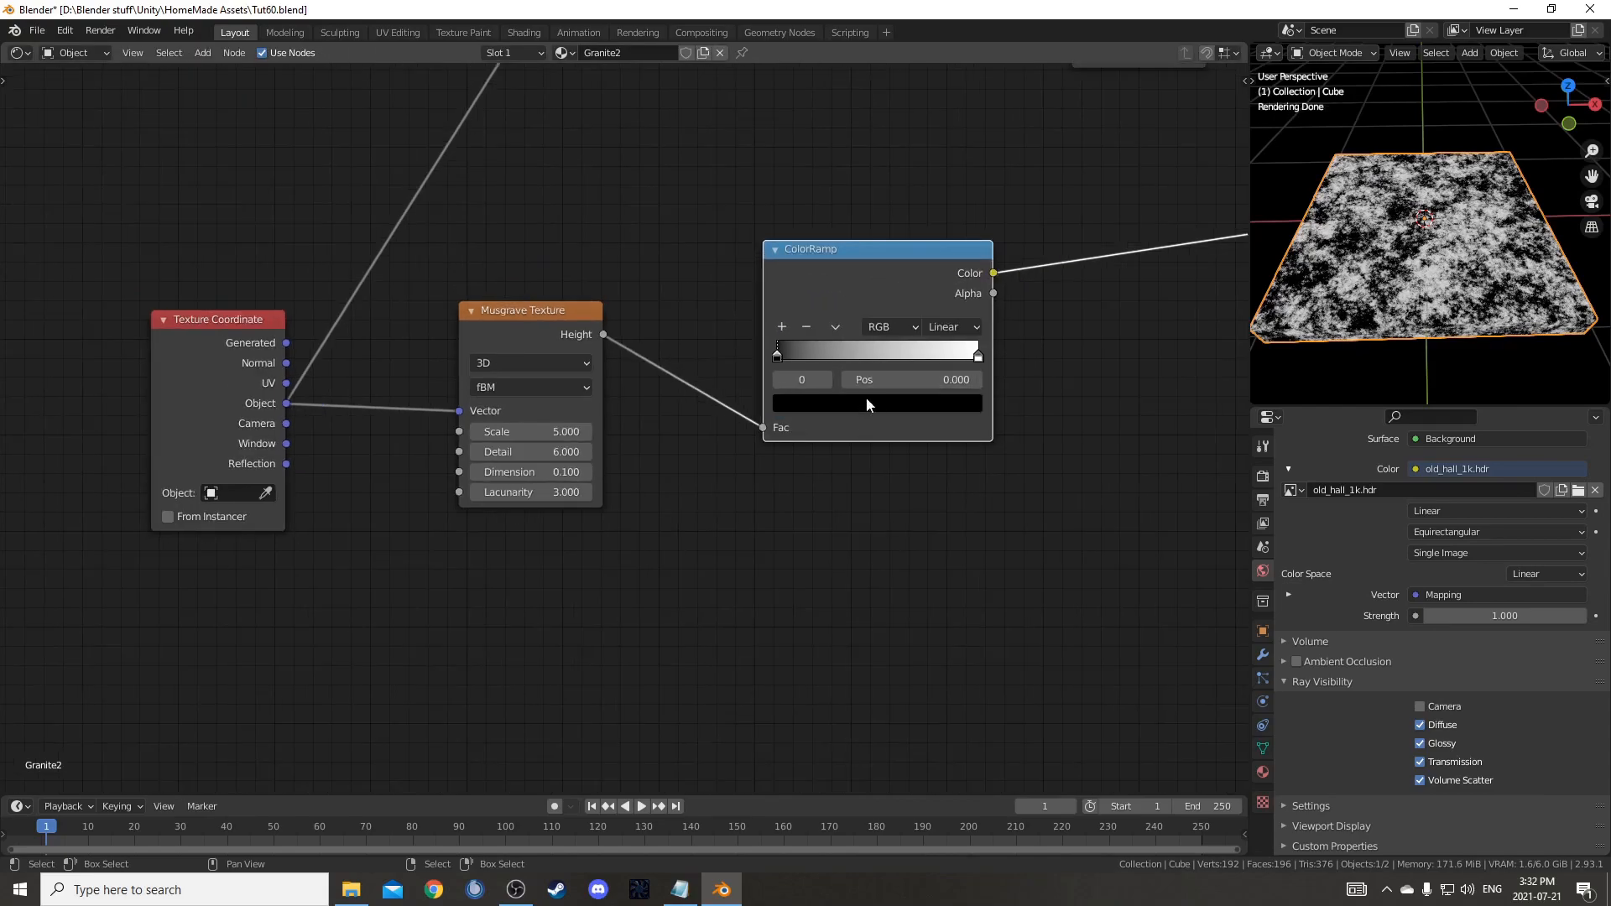
# - Compare the slab with the Musgrave Texture previewed directly and through its ColorRamp
pyautogui.moveTo(863, 411); pyautogui.dragTo(882, 232, button='middle')
pyautogui.keyDown('ctrl'); pyautogui.keyDown('shift'); pyautogui.click(576, 146); pyautogui.keyUp('shift'); pyautogui.keyUp('ctrl')
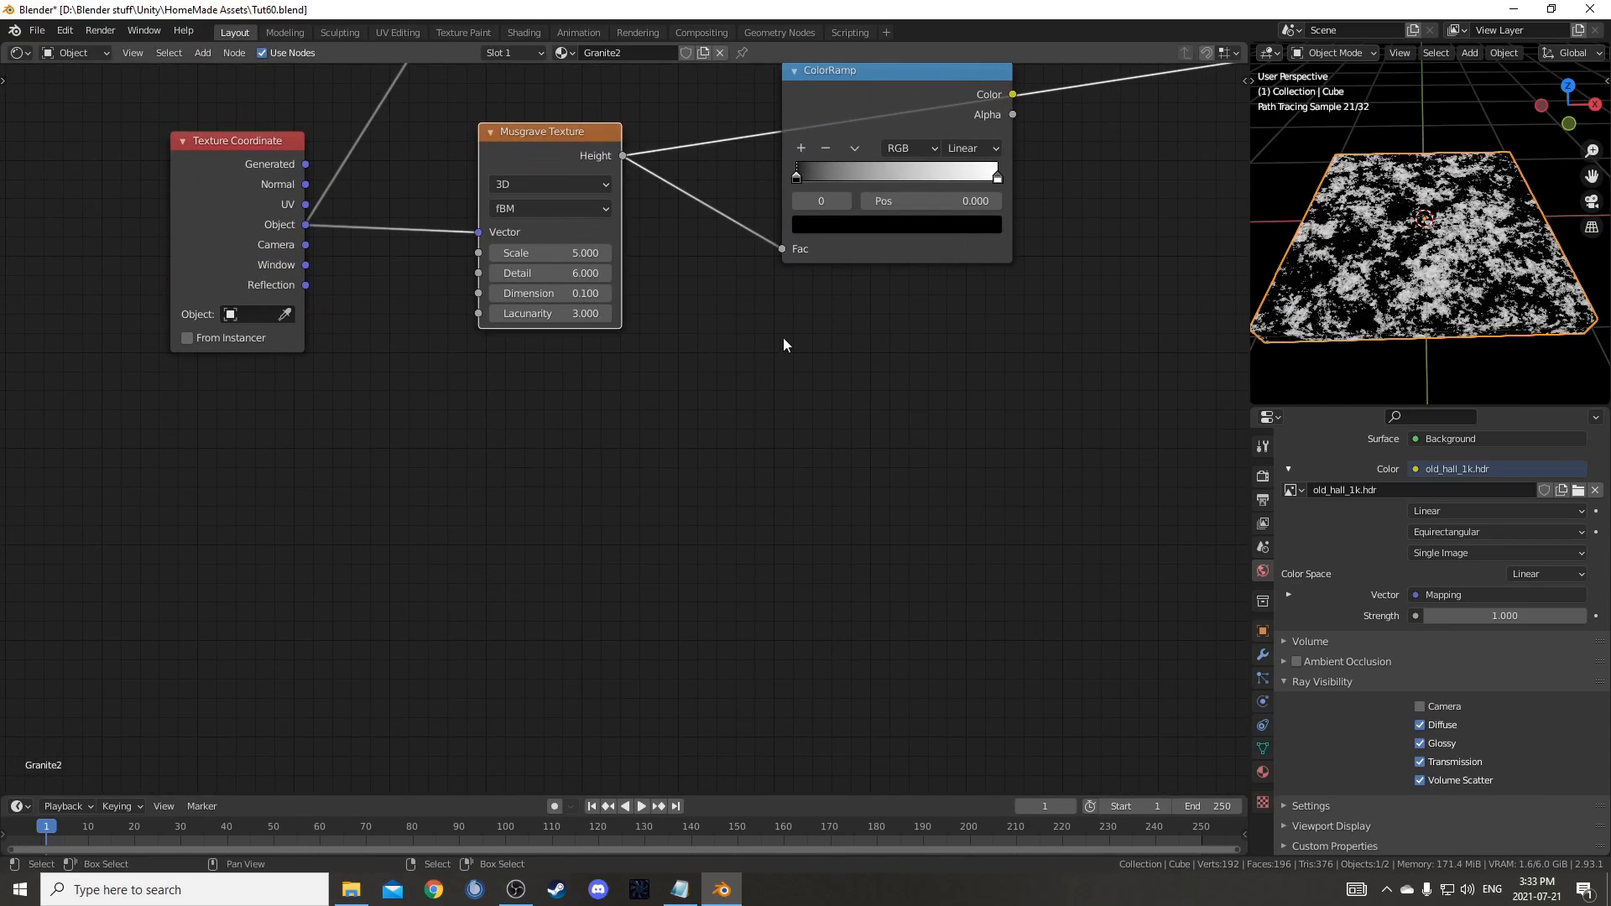
pyautogui.moveTo(782, 335); pyautogui.dragTo(599, 415, button='middle')
pyautogui.keyDown('ctrl'); pyautogui.keyDown('shift'); pyautogui.click(664, 156); pyautogui.keyUp('shift'); pyautogui.keyUp('ctrl')
# - Move the Texture Coordinate node below the Musgrave branch and preview its Object output
pyautogui.moveTo(569, 518); pyautogui.dragTo(717, 293, button='middle')
pyautogui.scroll(-4, 717, 294)
pyautogui.moveTo(351, 149); pyautogui.dragTo(307, 456)
pyautogui.keyDown('ctrl'); pyautogui.keyDown('shift'); pyautogui.click(294, 432); pyautogui.keyUp('shift'); pyautogui.keyUp('ctrl')
pyautogui.keyDown('ctrl'); pyautogui.keyDown('shift'); pyautogui.click(292, 431); pyautogui.keyUp('shift'); pyautogui.keyUp('ctrl')
pyautogui.keyDown('ctrl'); pyautogui.keyDown('shift'); pyautogui.click(292, 430); pyautogui.keyUp('shift'); pyautogui.keyUp('ctrl')
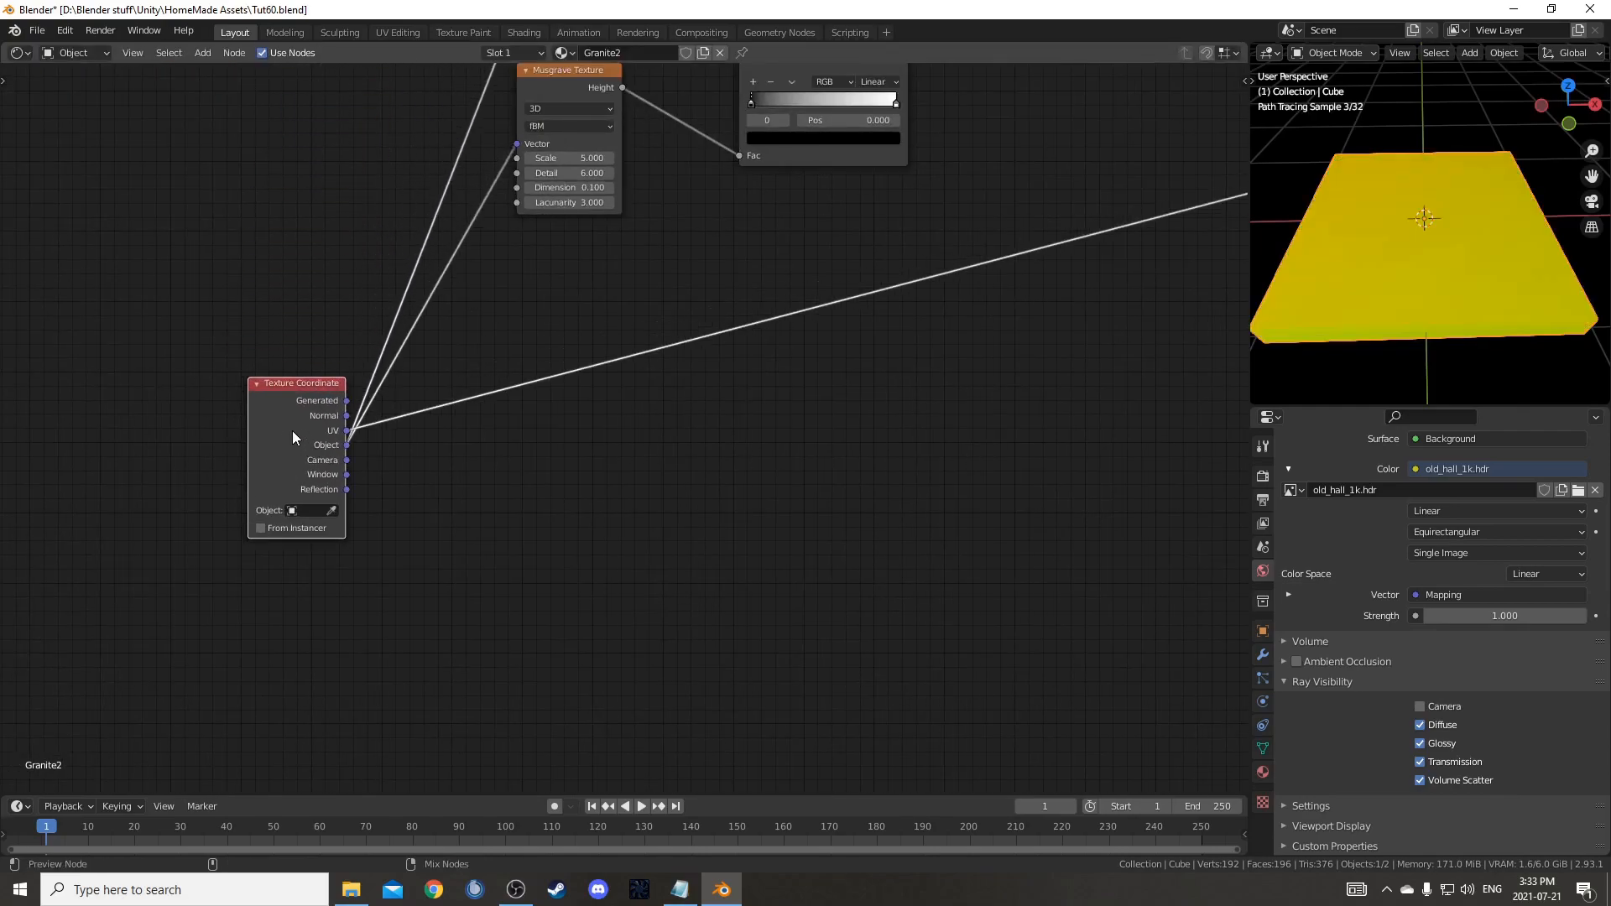
pyautogui.keyDown('ctrl'); pyautogui.keyDown('shift'); pyautogui.click(292, 431); pyautogui.keyUp('shift'); pyautogui.keyUp('ctrl')
# - Insert a second Noise Texture on the Object preview link, beneath the Musgrave Texture
pyautogui.hotkey('shift', 'a')
pyautogui.click(469, 523)
pyautogui.write('noise')
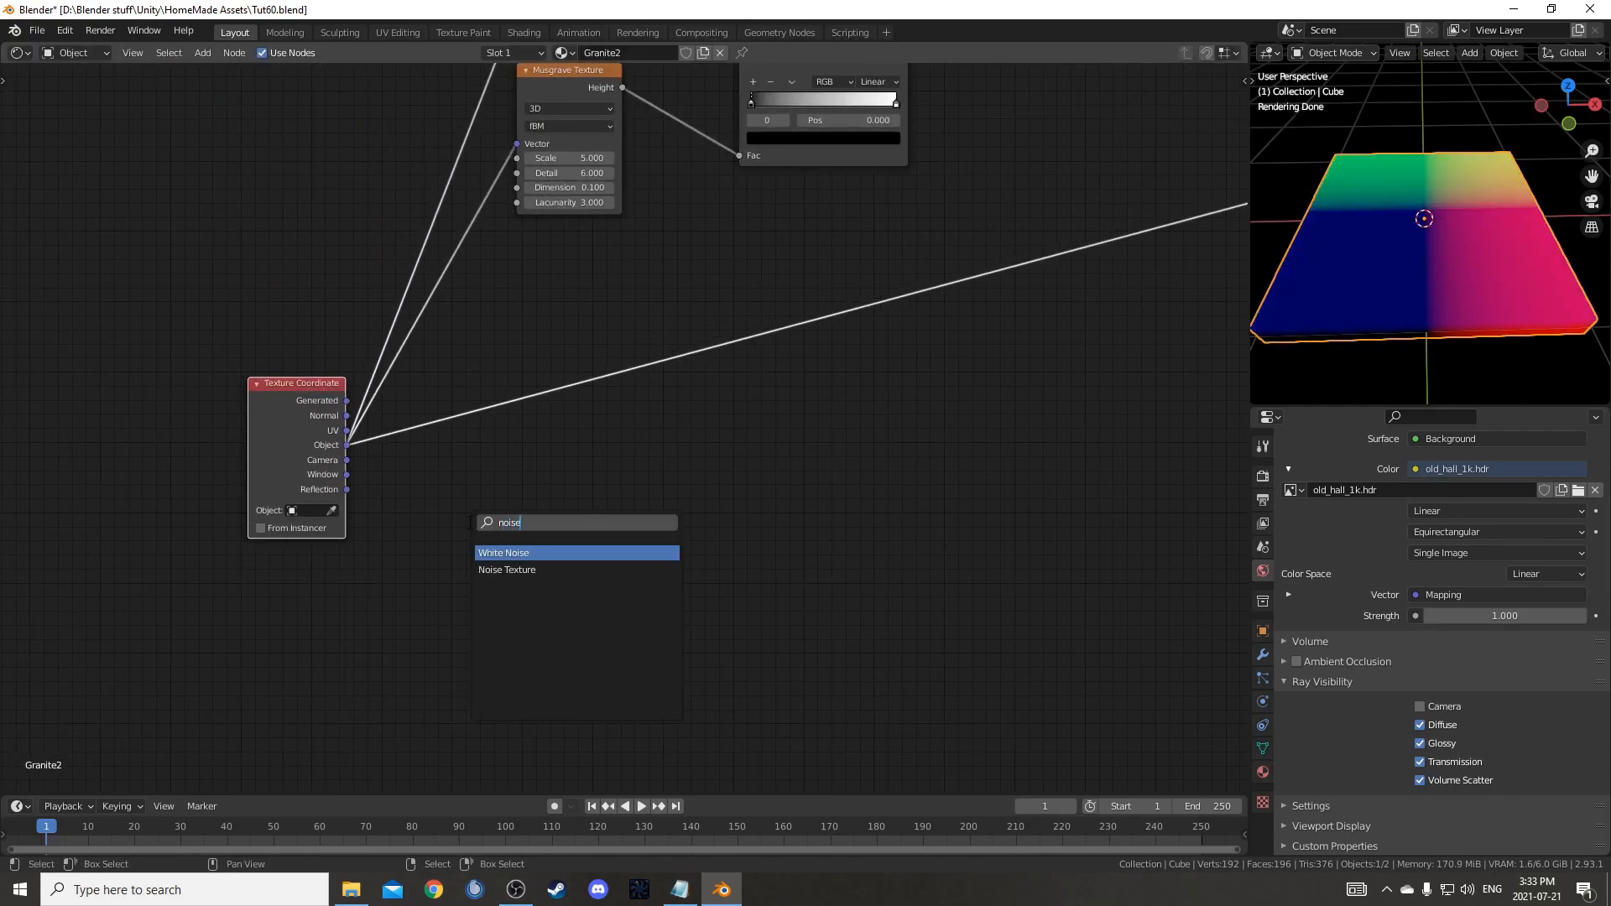
pyautogui.press('Down')
pyautogui.press('Return')
pyautogui.click(579, 382)
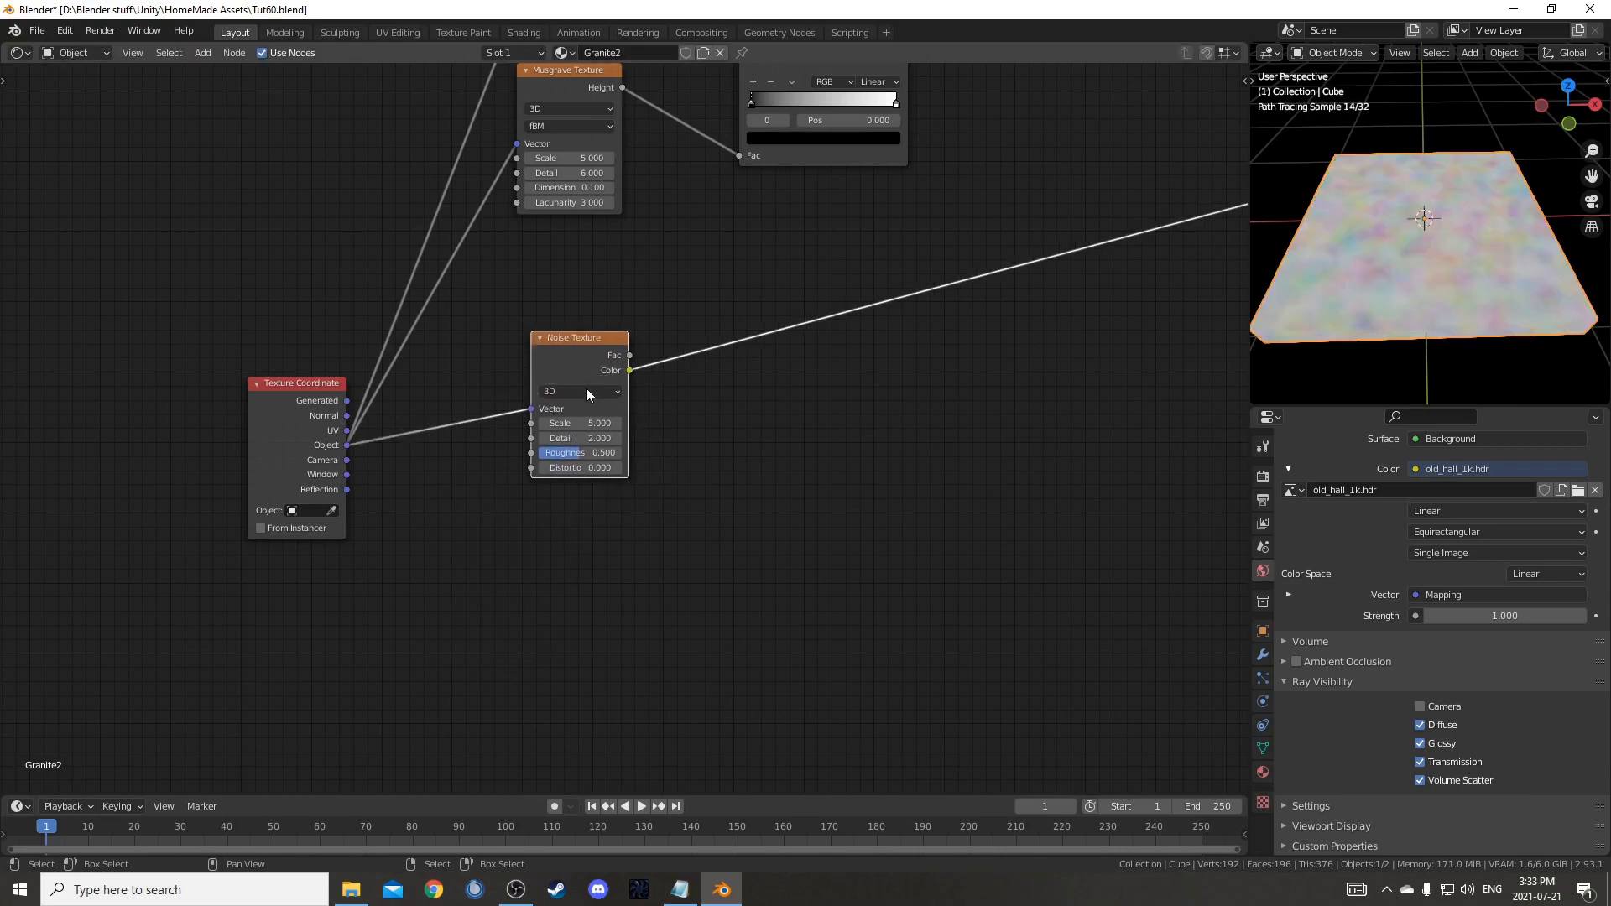
# - Preview the second Noise Texture's Fac output and insert a ColorRamp node after it
pyautogui.scroll(3, 582, 456)
pyautogui.keyDown('ctrl'); pyautogui.keyDown('shift'); pyautogui.click(520, 319); pyautogui.keyUp('shift'); pyautogui.keyUp('ctrl')
pyautogui.hotkey('shift', 'a')
pyautogui.click(787, 418)
pyautogui.write('color')
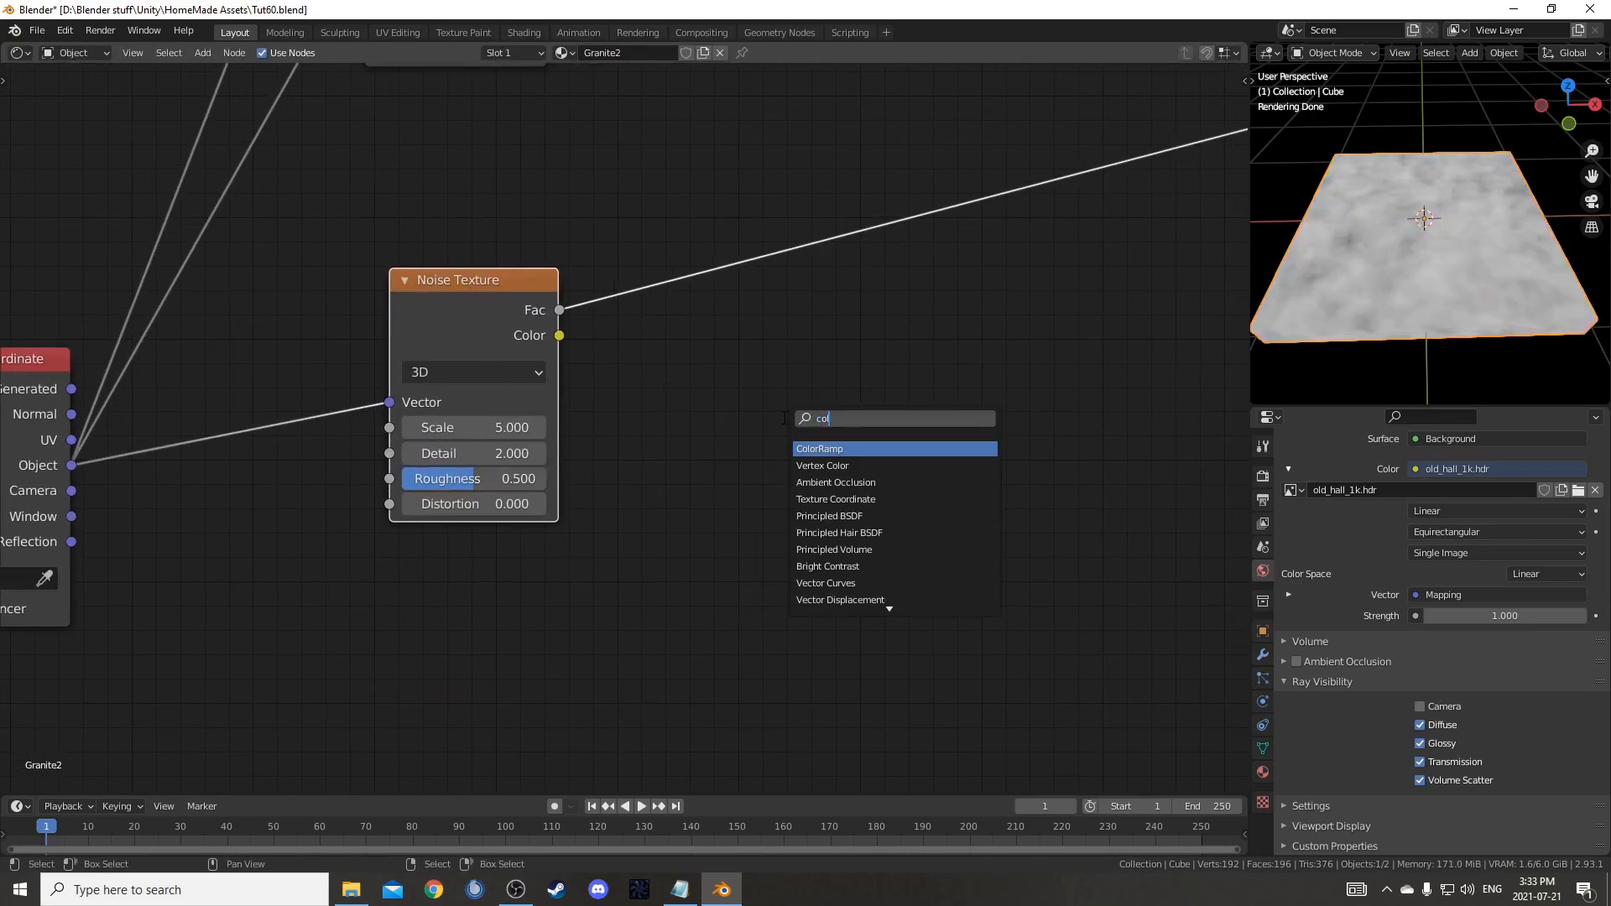
pyautogui.press('Return')
pyautogui.click(587, 161)
pyautogui.scroll(-3, 809, 411)
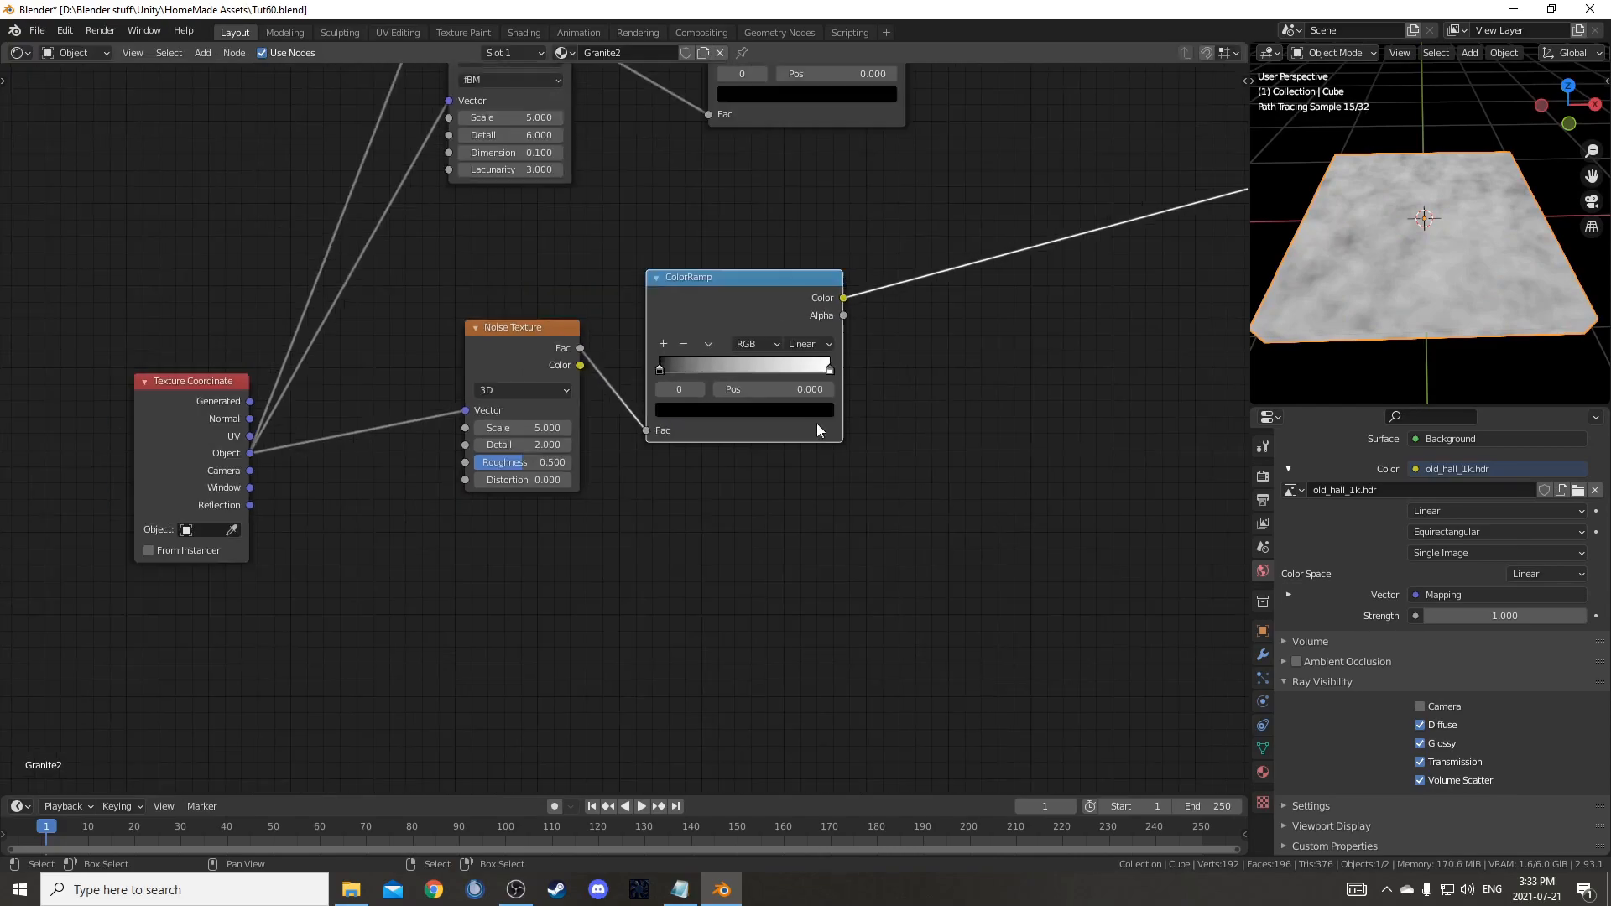
# - On the second noise's ColorRamp, move the black stop to slightly before the middle and set the white stop's position to 0.81
pyautogui.scroll(1, 639, 481)
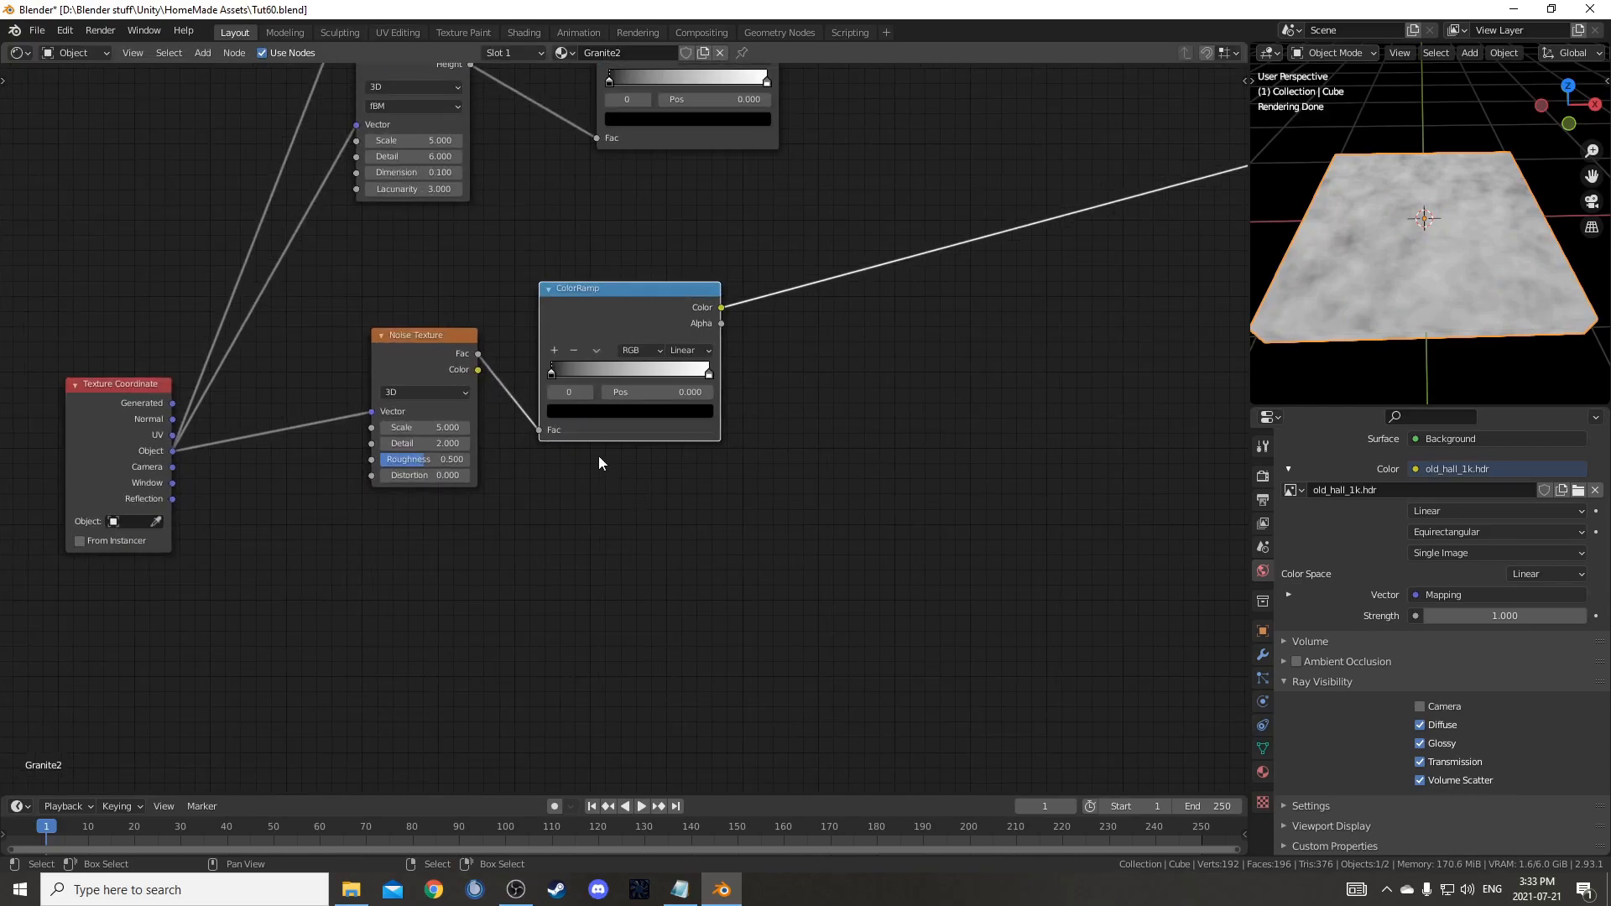
pyautogui.click(641, 392)
pyautogui.write('0.08')
pyautogui.press('Return')
pyautogui.click(709, 372)
pyautogui.click(687, 392)
pyautogui.write('.8')
pyautogui.press('Return')
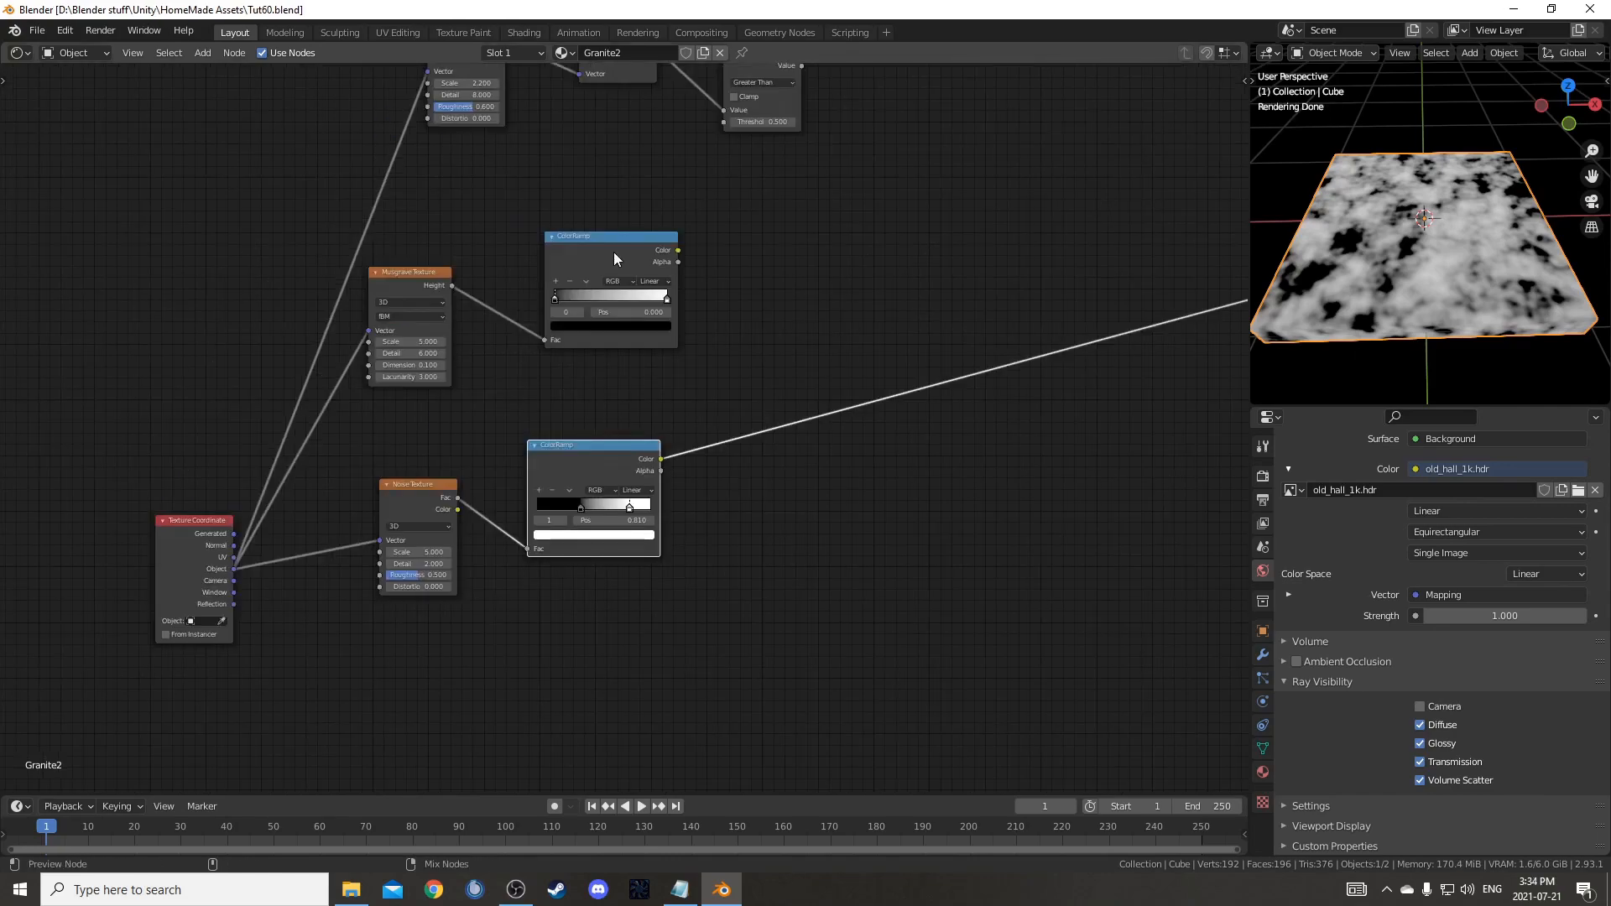
# - Insert a MixRGB node after the Musgrave ColorRamp and connect the second noise's ColorRamp to its Color2 input
pyautogui.keyDown('ctrl'); pyautogui.keyDown('shift'); pyautogui.click(612, 251); pyautogui.keyUp('shift'); pyautogui.keyUp('ctrl')
pyautogui.moveTo(876, 392); pyautogui.dragTo(803, 440, button='middle')
pyautogui.hotkey('shift', 'a')
pyautogui.click(811, 436)
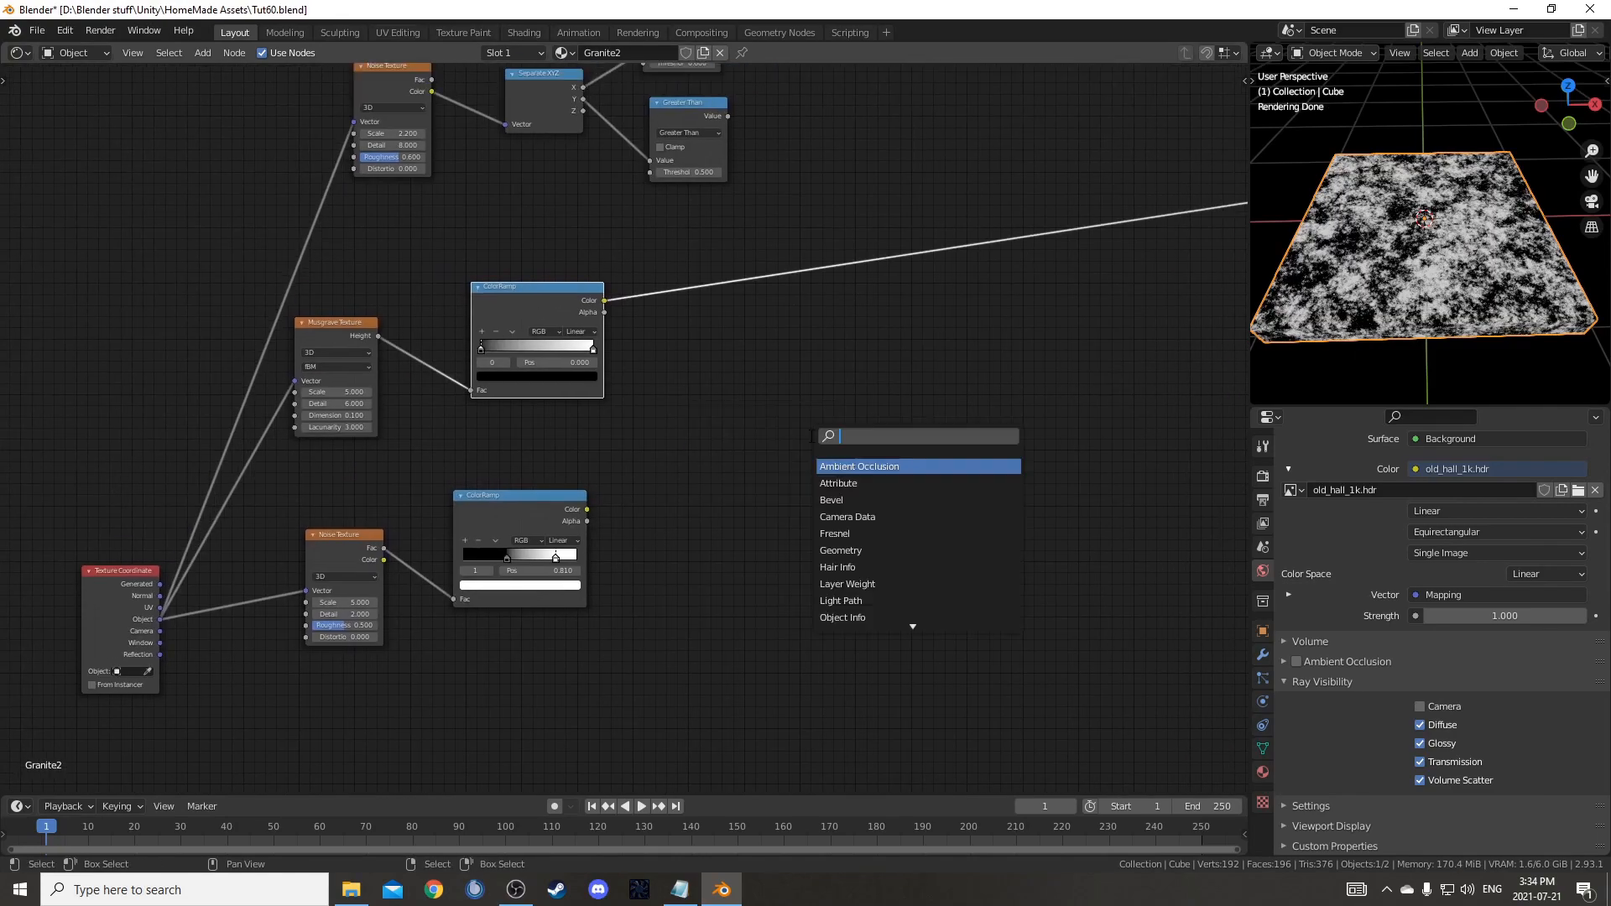
pyautogui.write('mix')
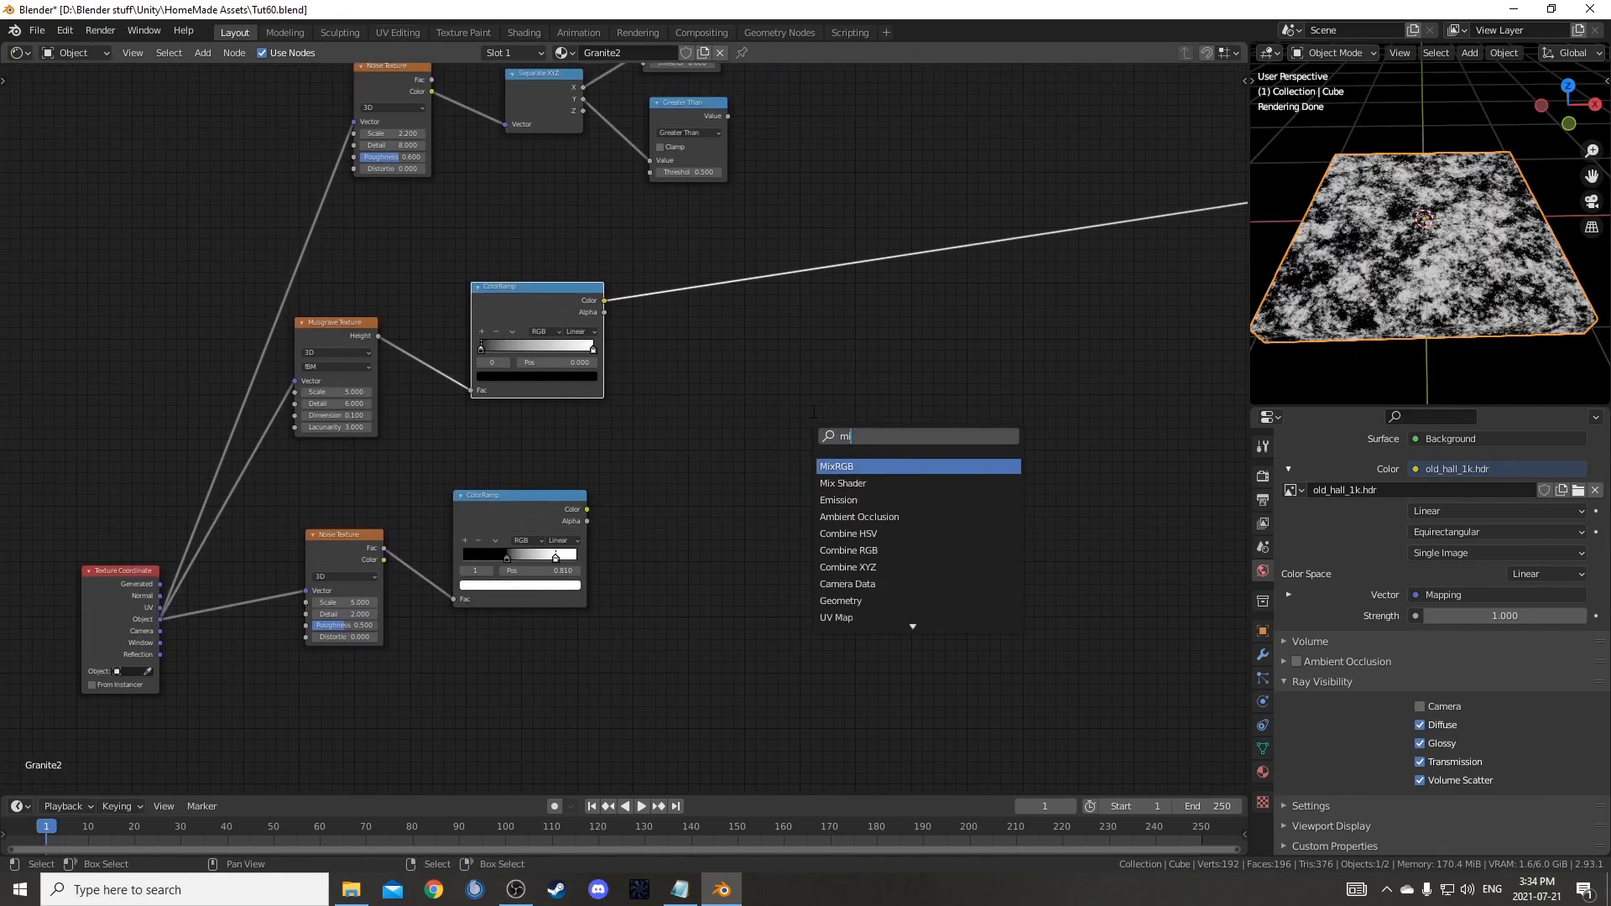
pyautogui.press('Return')
pyautogui.click(730, 239)
pyautogui.moveTo(887, 336); pyautogui.dragTo(869, 385, button='middle')
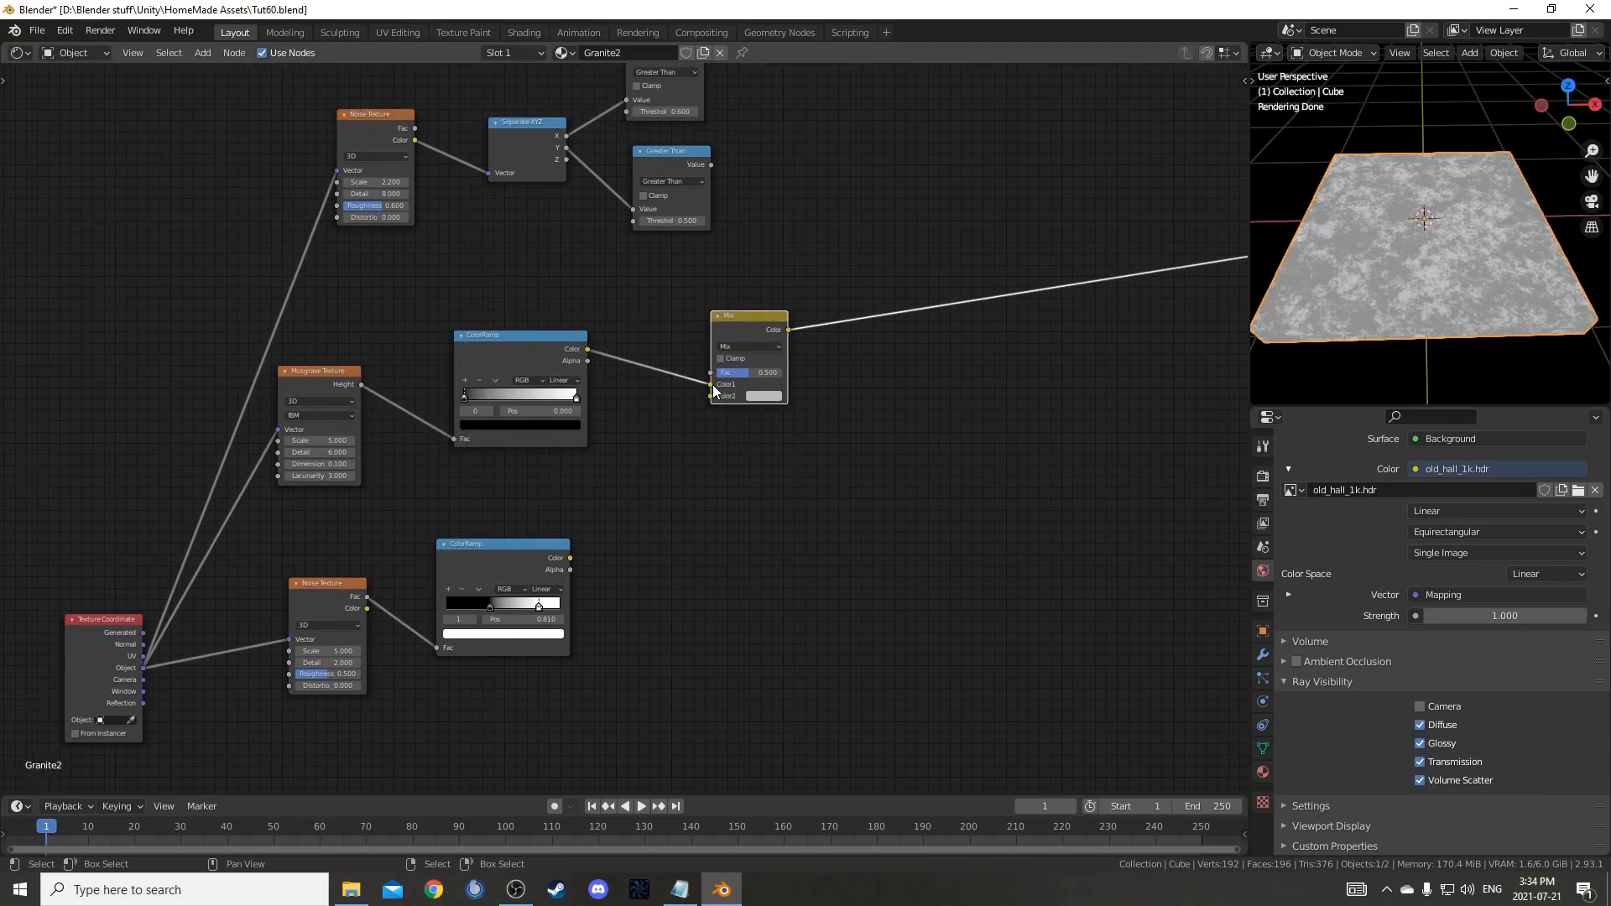
pyautogui.moveTo(571, 557); pyautogui.dragTo(722, 400)
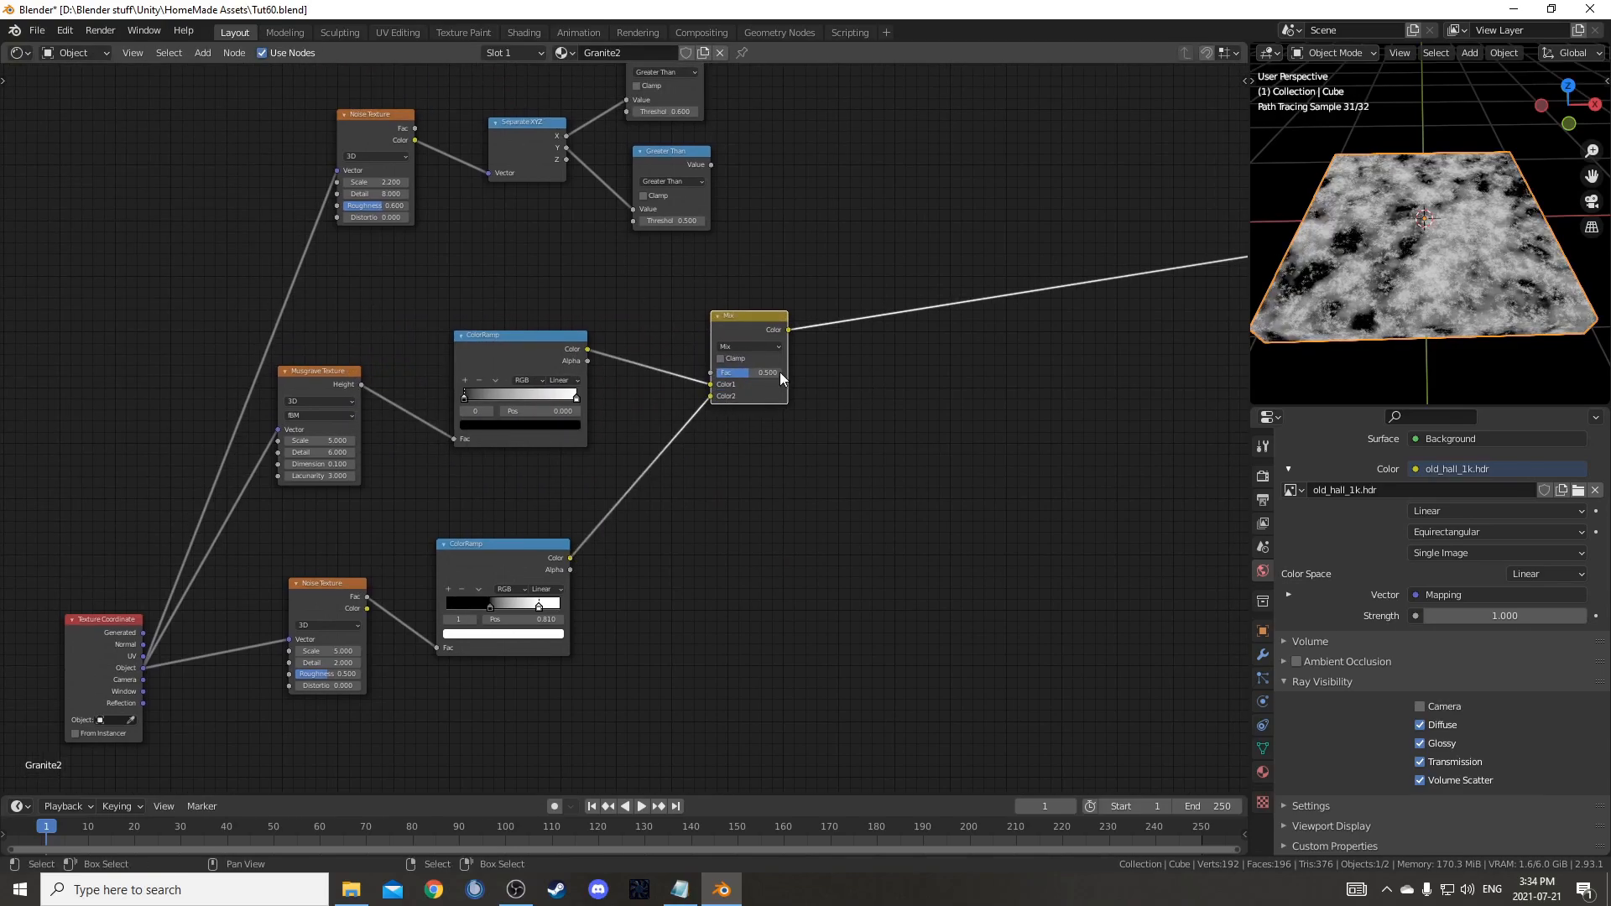
pyautogui.moveTo(759, 328); pyautogui.dragTo(799, 329)
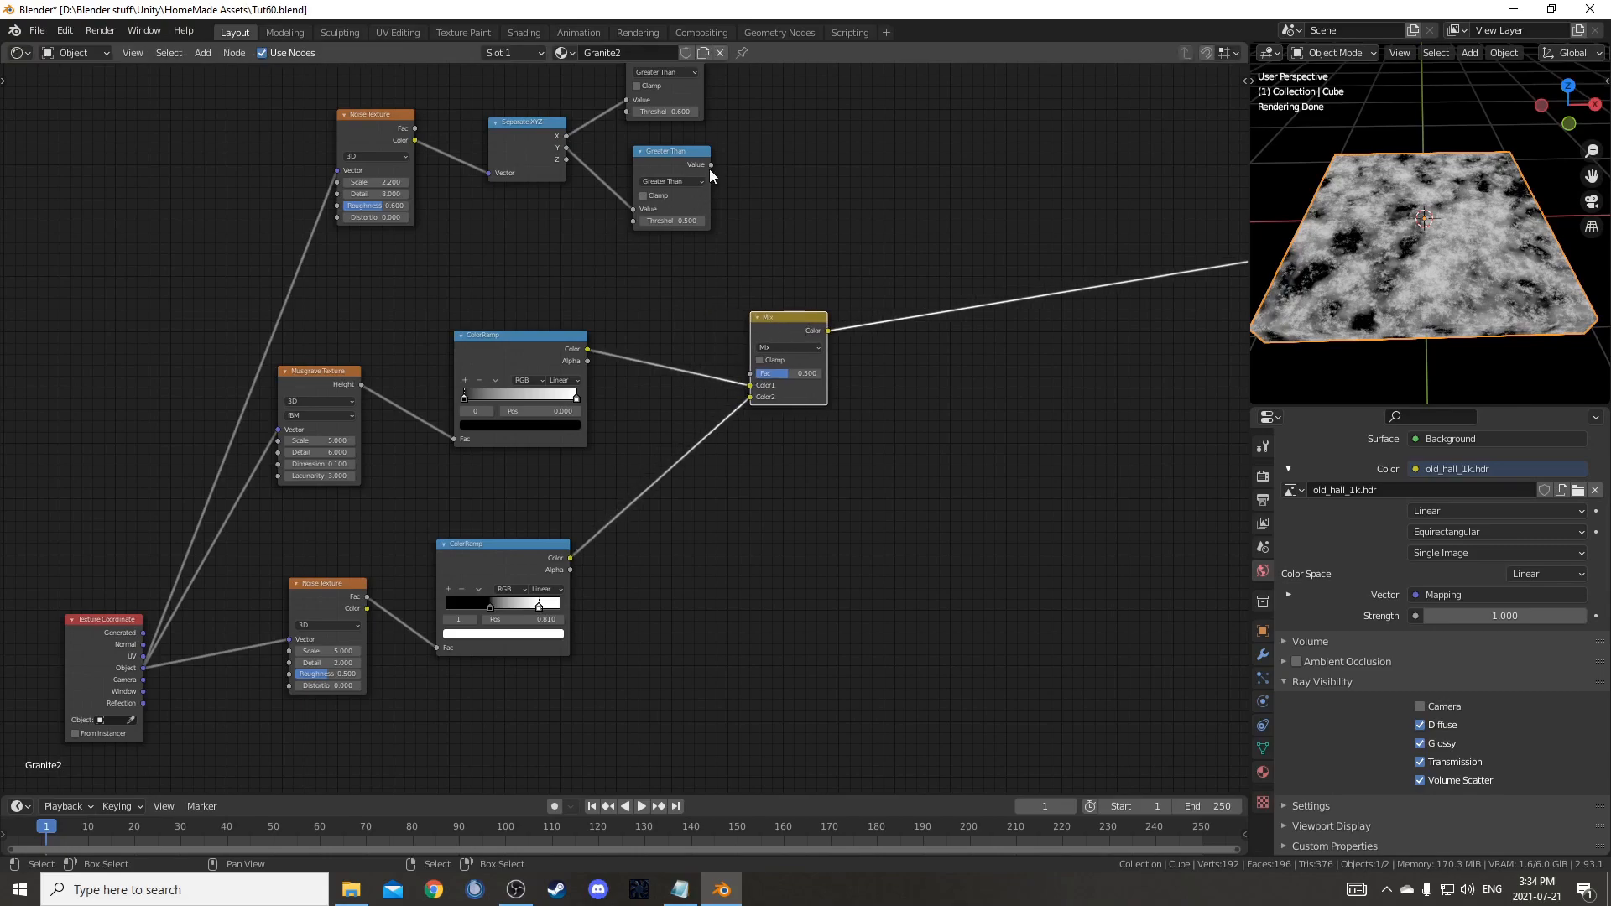
# - Connect the lower Greater Than node's Value output to the Fac input of the Mix node combining the two ColorRamps
pyautogui.moveTo(712, 165); pyautogui.dragTo(752, 376)
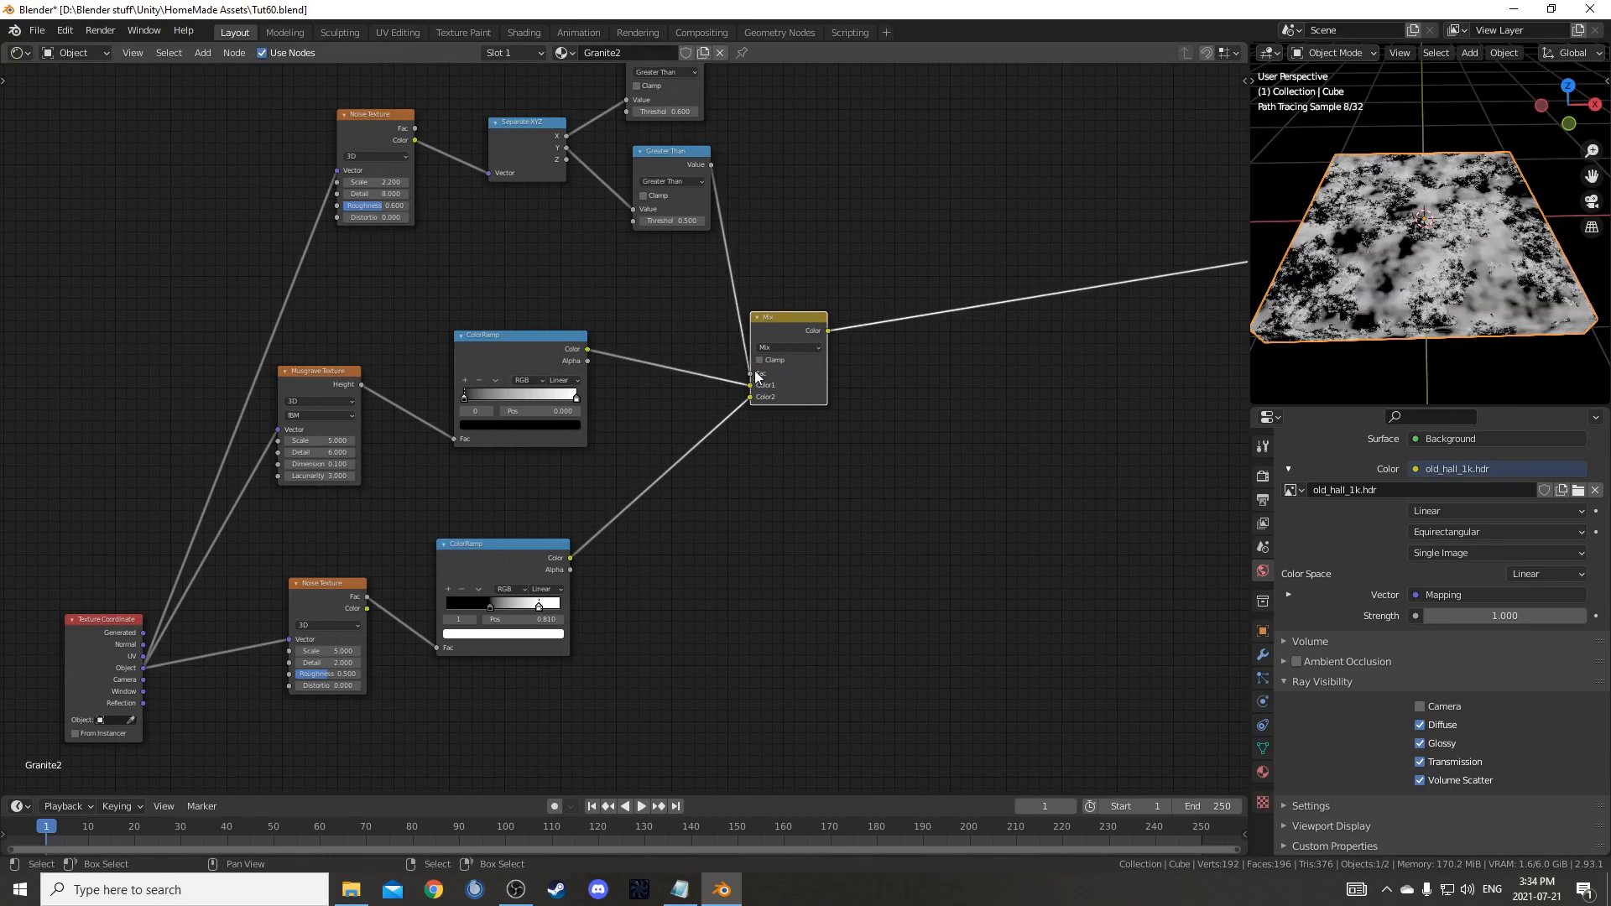
pyautogui.scroll(1, 934, 421)
pyautogui.scroll(5, 1414, 303)
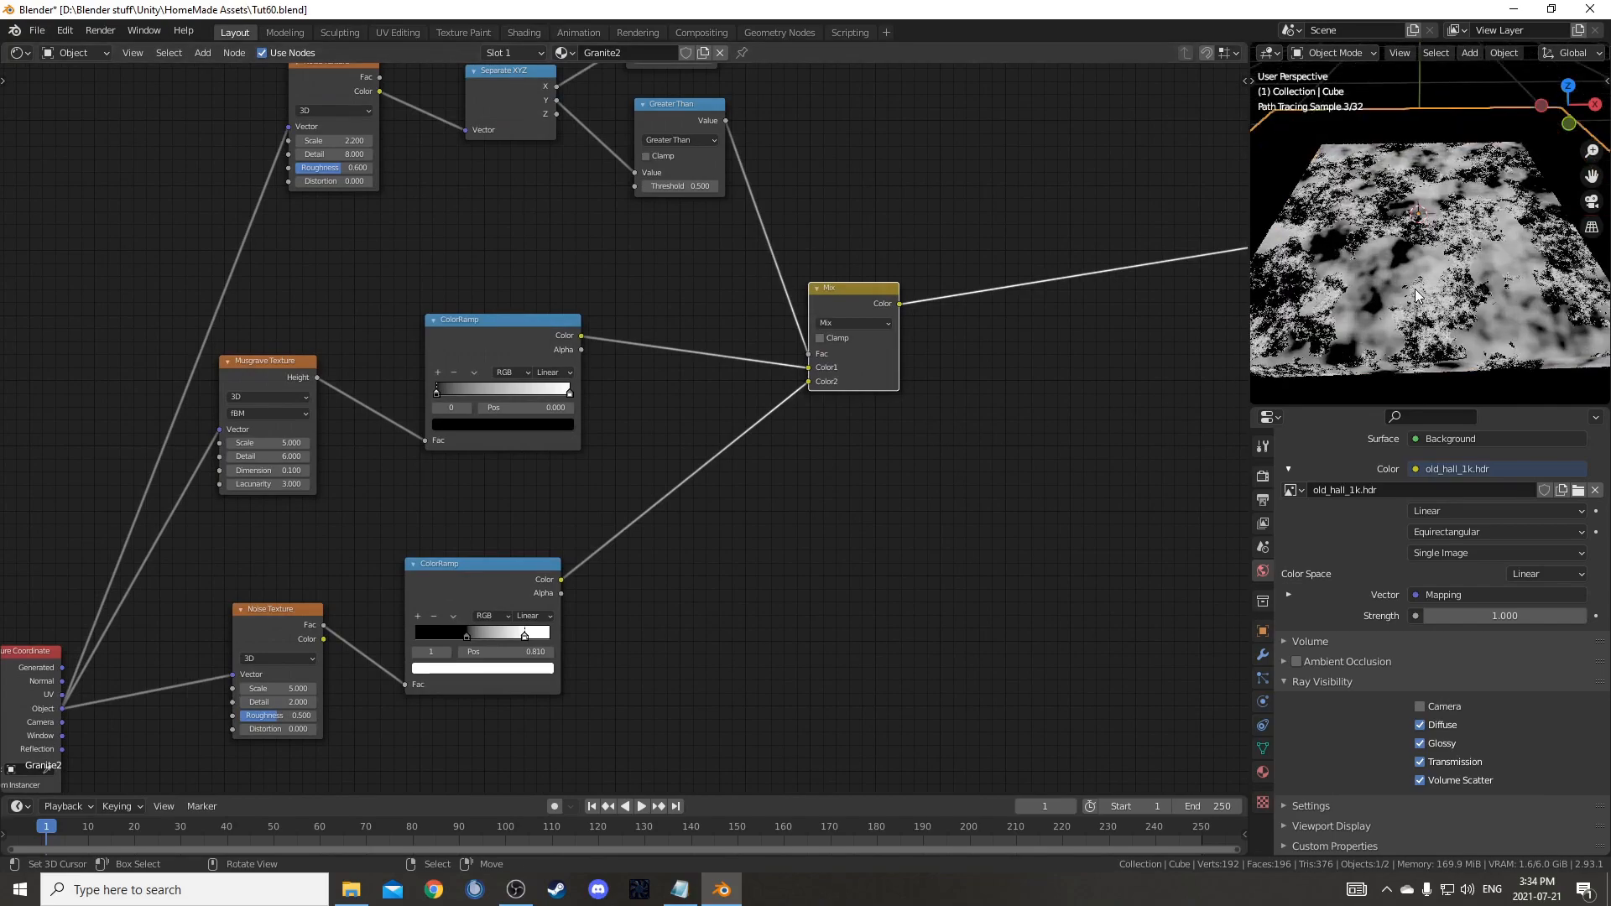
pyautogui.scroll(-3, 1398, 336)
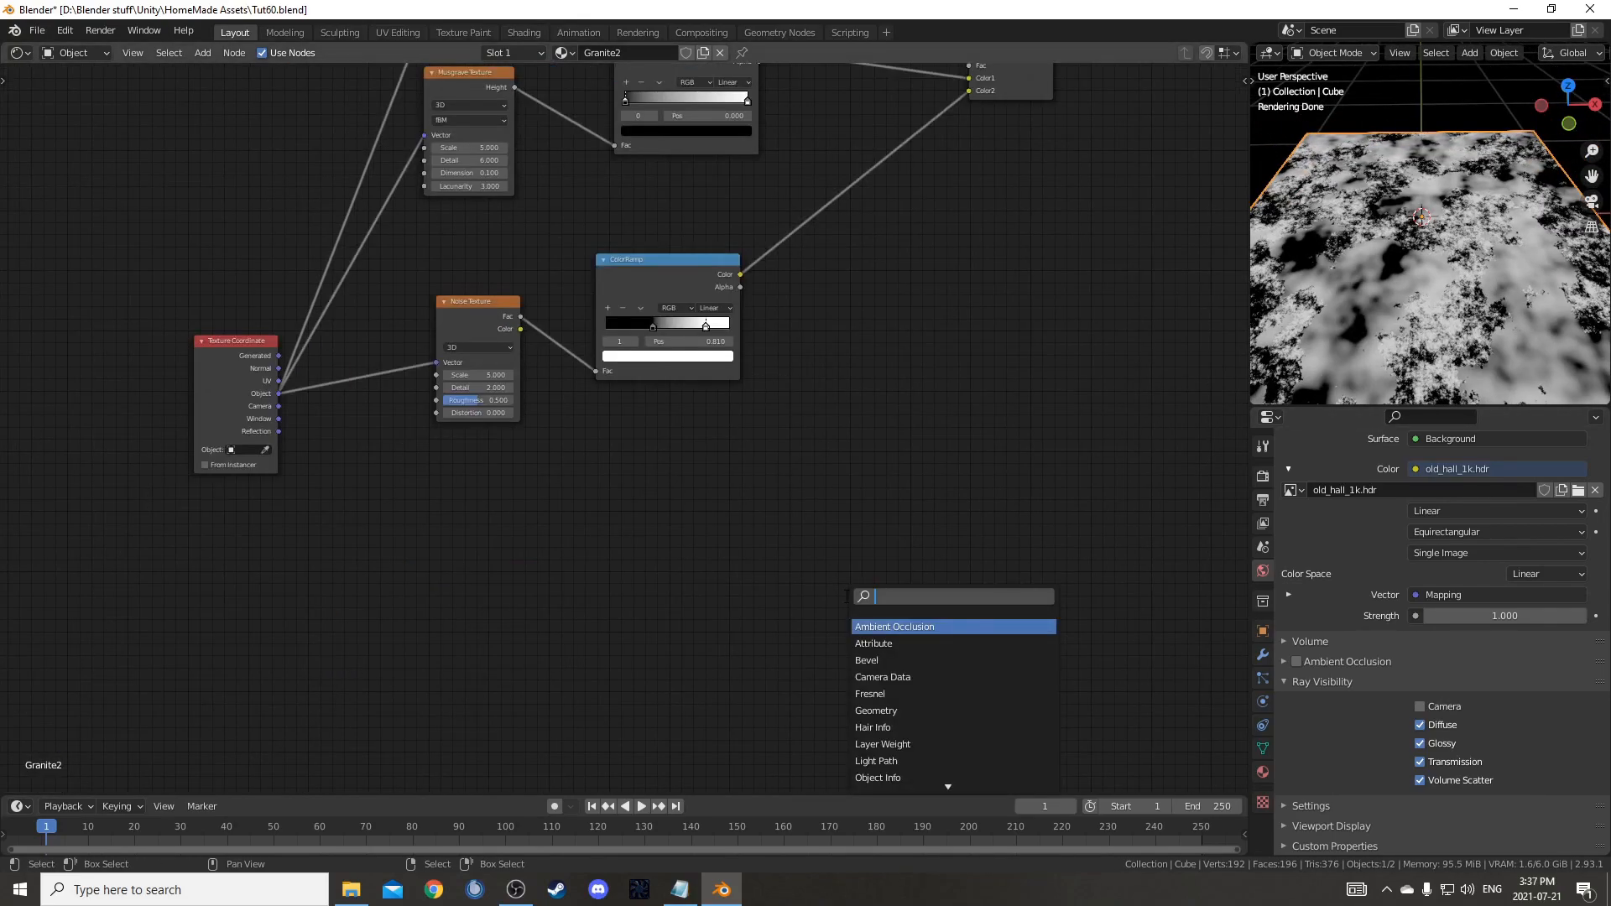
# - Add a Voronoi Texture below the other textures, feed it the Object coordinates, and set it to Distance to Edge with scale 3
pyautogui.write('voronoi')
pyautogui.press('Return')
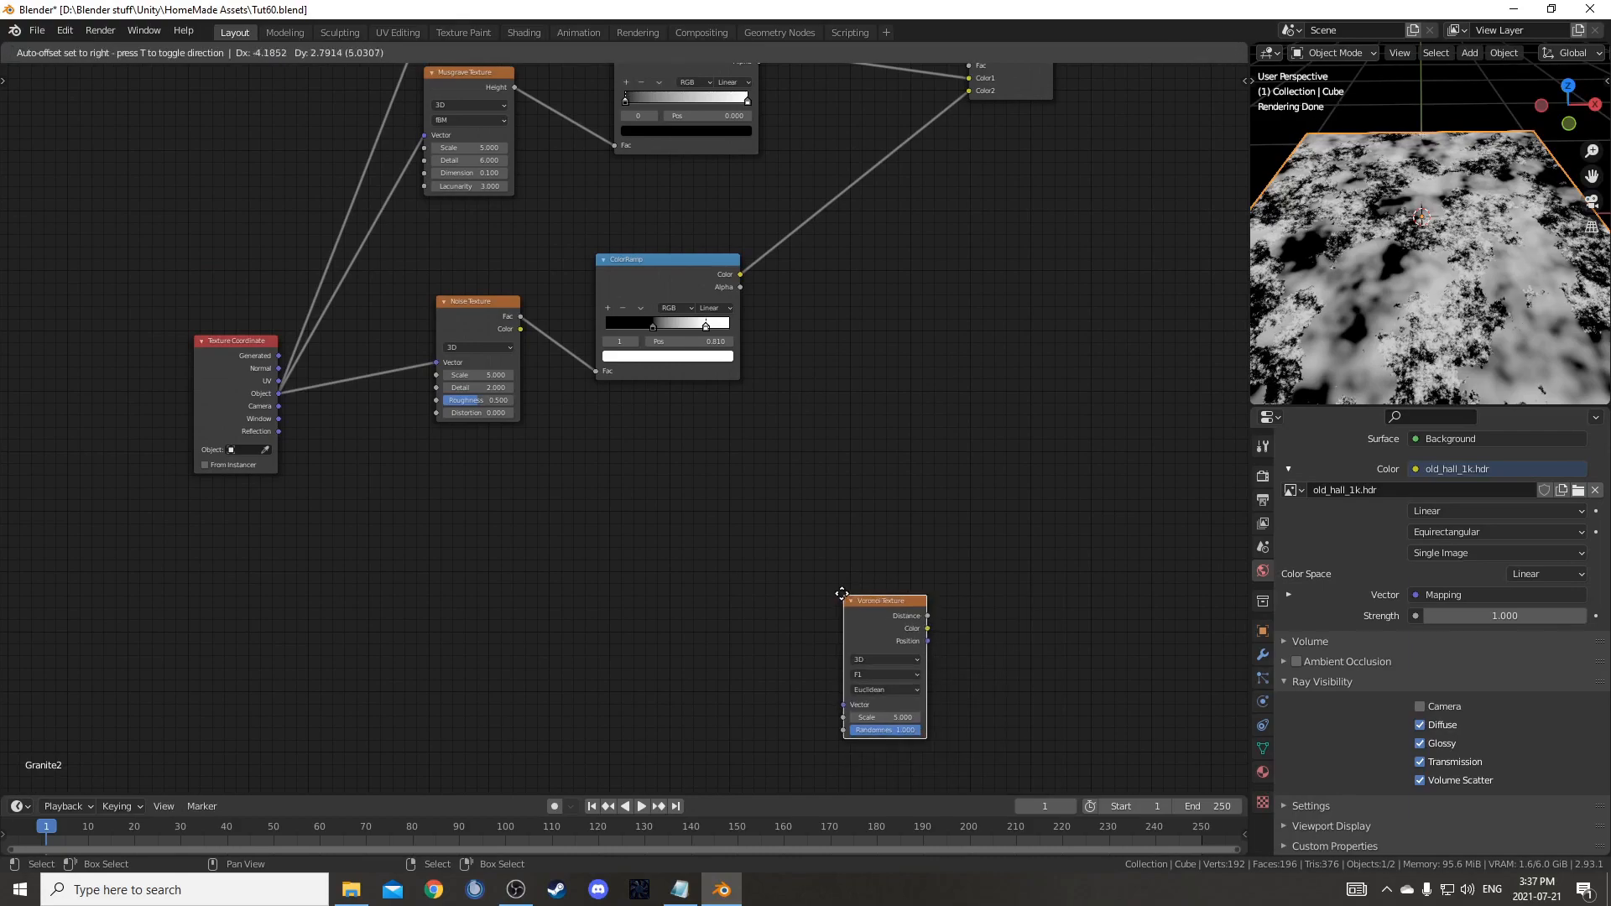
pyautogui.click(769, 467)
pyautogui.moveTo(254, 354); pyautogui.dragTo(770, 578)
pyautogui.scroll(2, 797, 546)
pyautogui.click(881, 578)
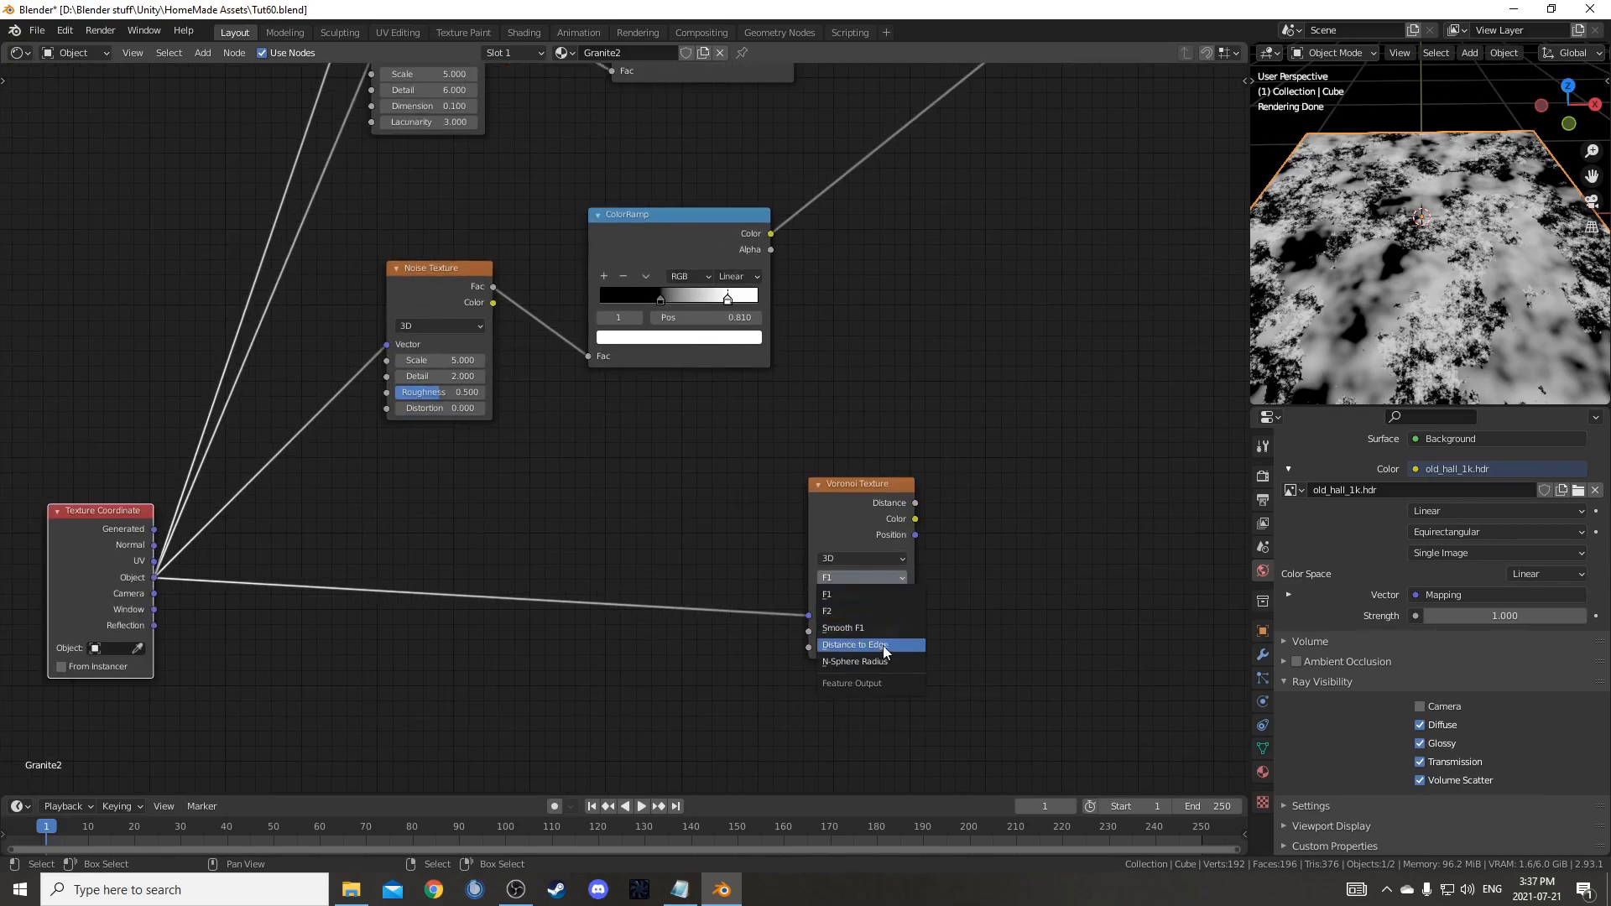
pyautogui.click(885, 644)
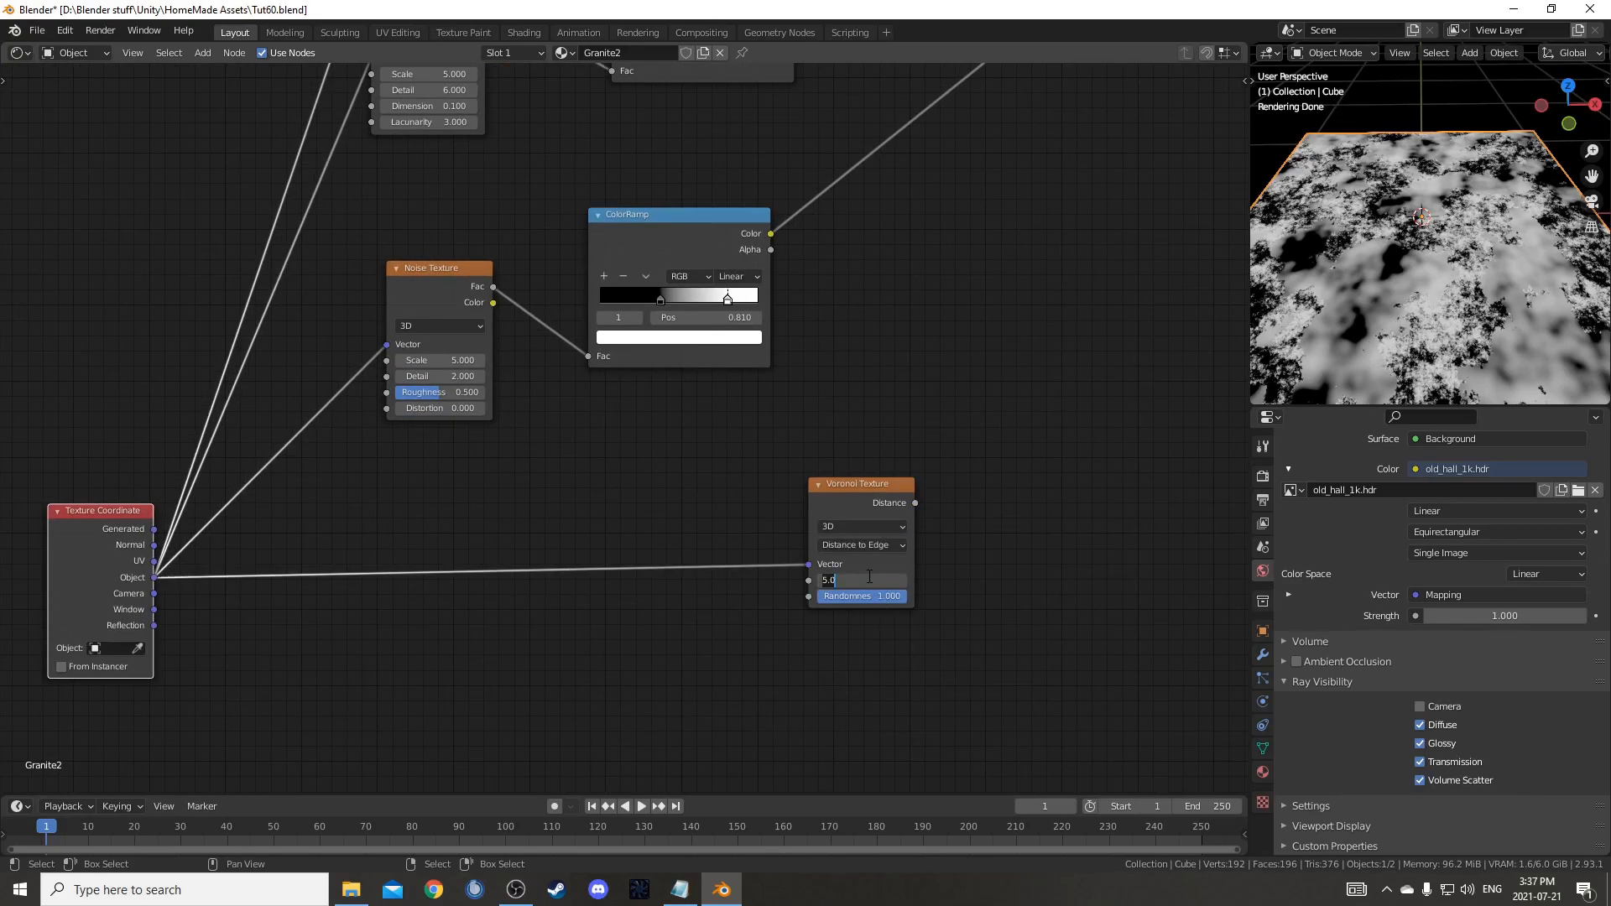
# - Duplicate the lower Noise Texture and insert the copy on the link between the Object coordinates and the Voronoi Texture
pyautogui.moveTo(563, 660); pyautogui.dragTo(562, 626, button='middle')
pyautogui.hotkey('shift', 'a')
pyautogui.click(560, 639)
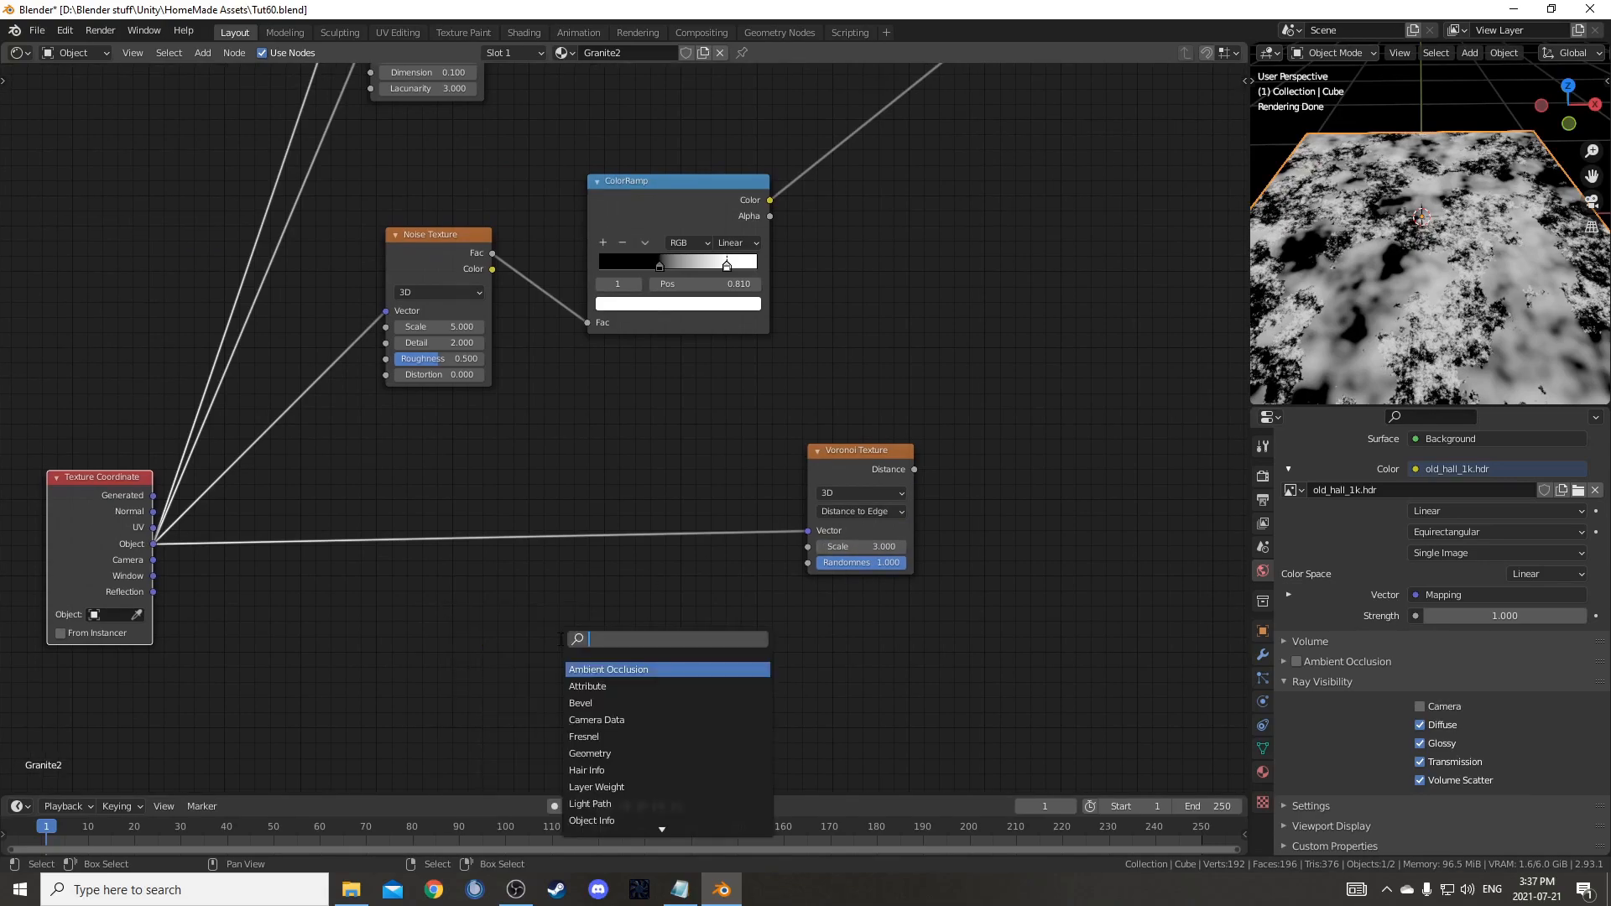
pyautogui.click(435, 243)
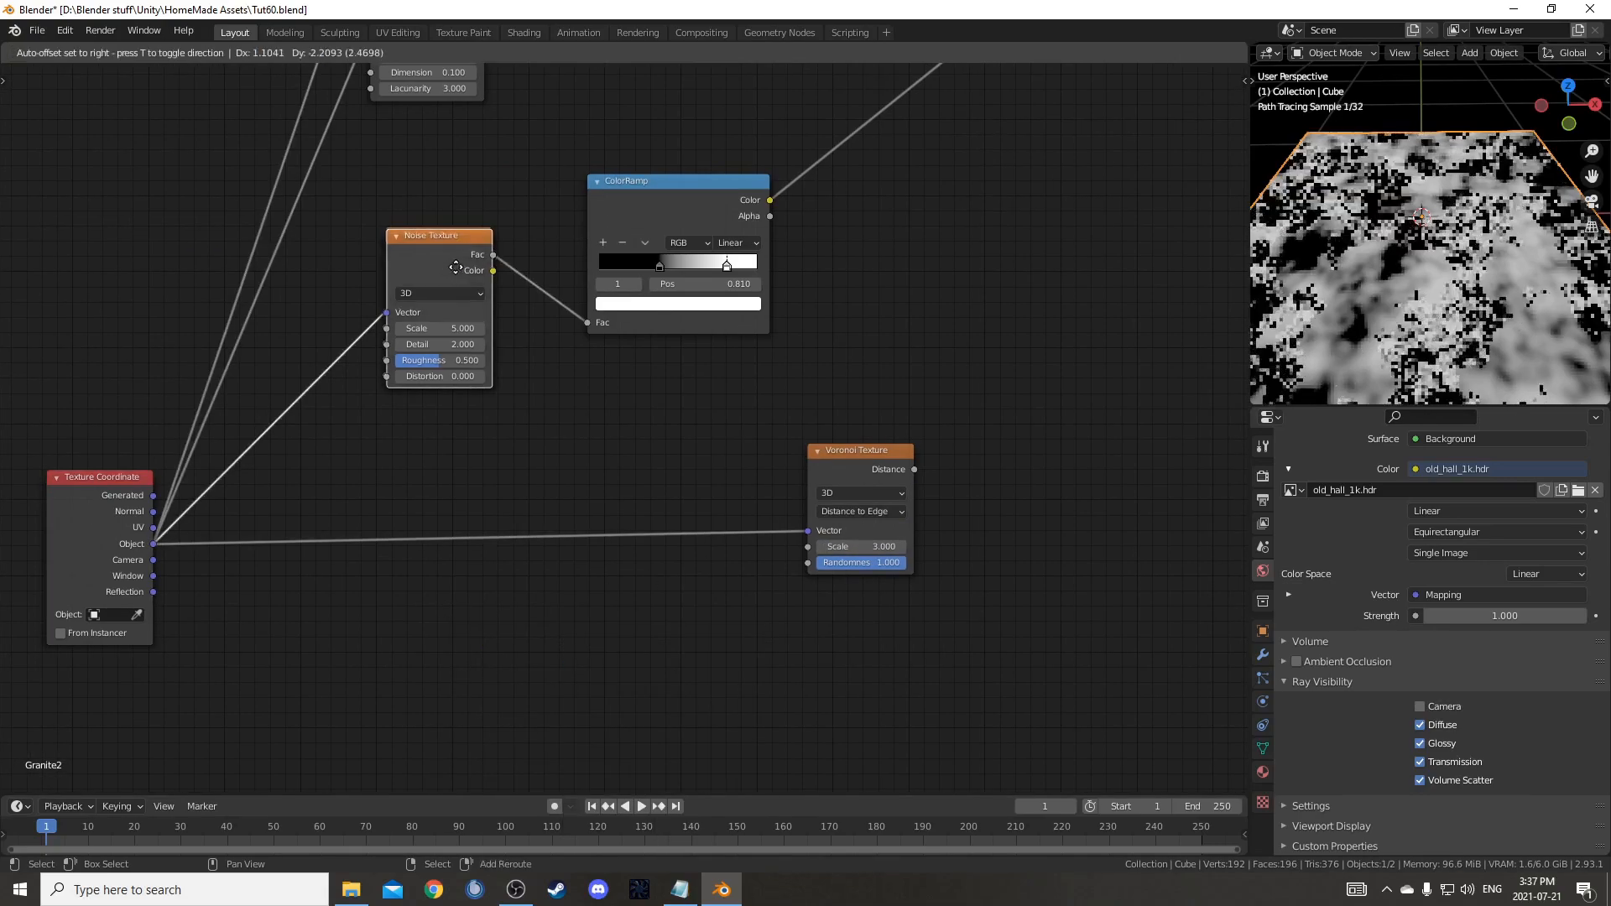
pyautogui.hotkey('shift', 'd')
pyautogui.click(582, 470)
# - Insert a MixRGB node between the duplicated Noise Texture's Color output and the Voronoi Texture
pyautogui.scroll(3, 678, 585)
pyautogui.hotkey('shift', 'a')
pyautogui.click(730, 540)
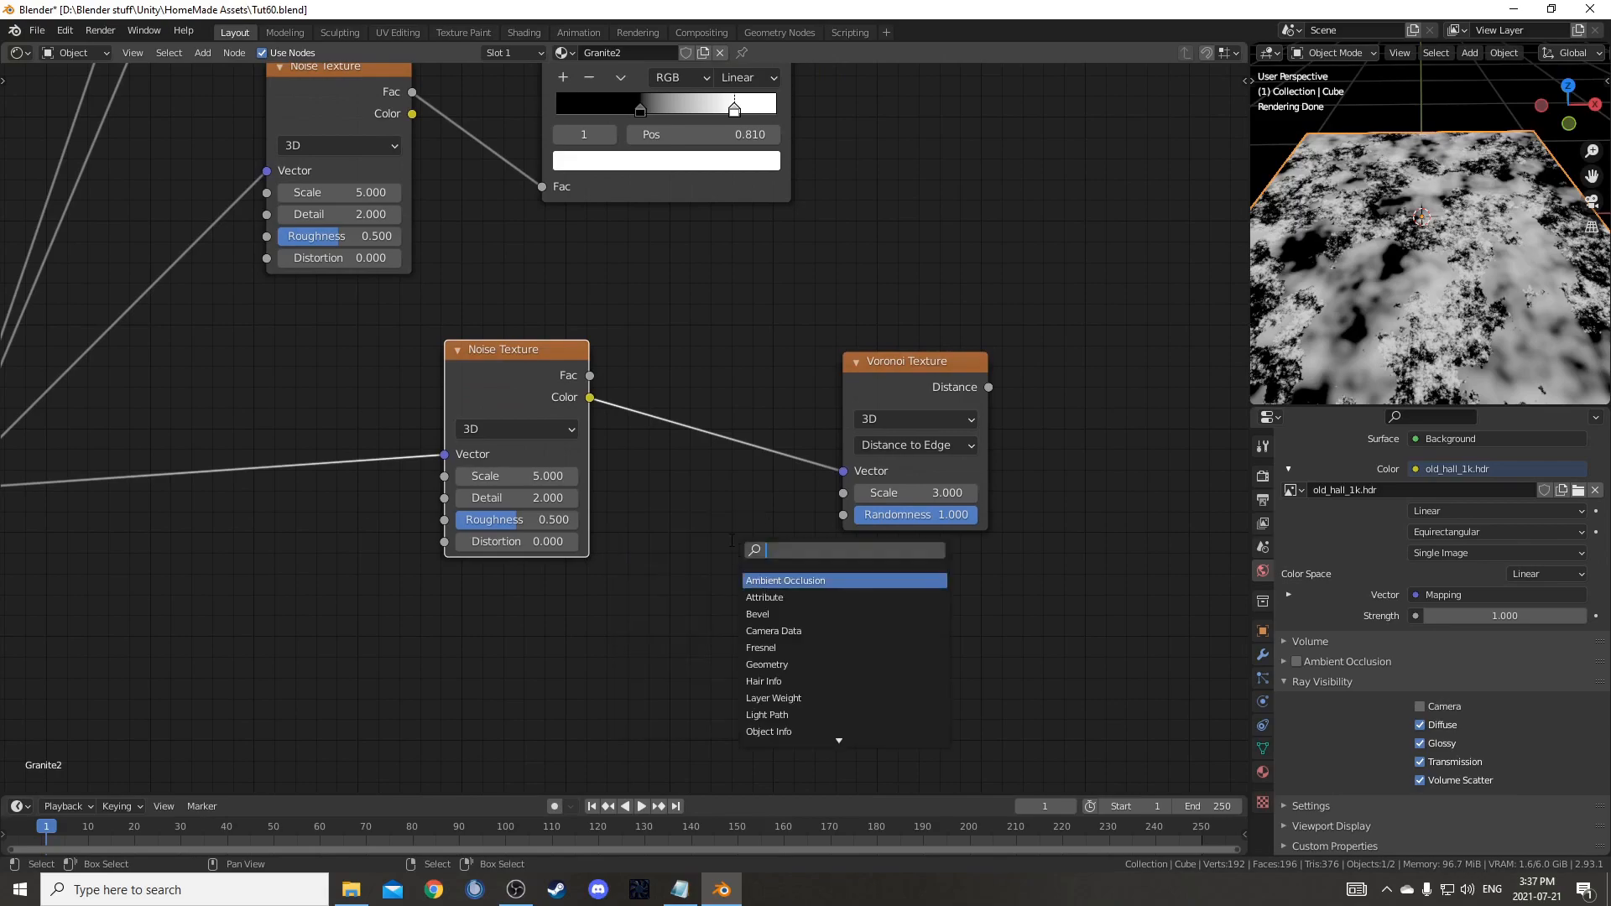
pyautogui.write(',oxr')
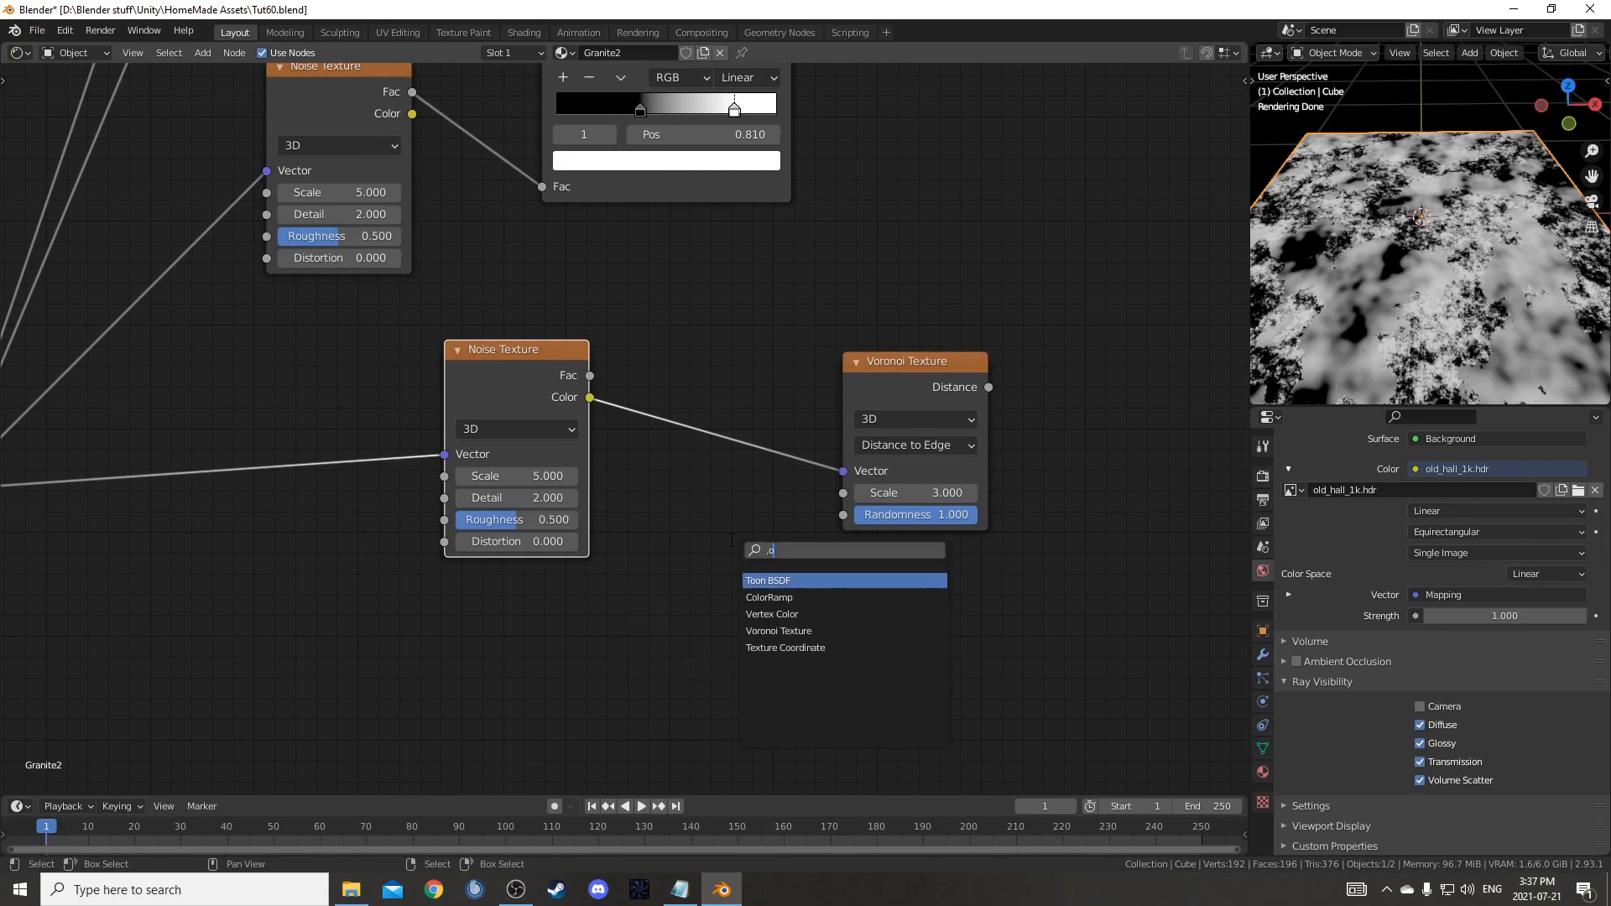
pyautogui.press('Return')
pyautogui.hotkey('shift', 'a')
pyautogui.write('ixr')
pyautogui.press('Return')
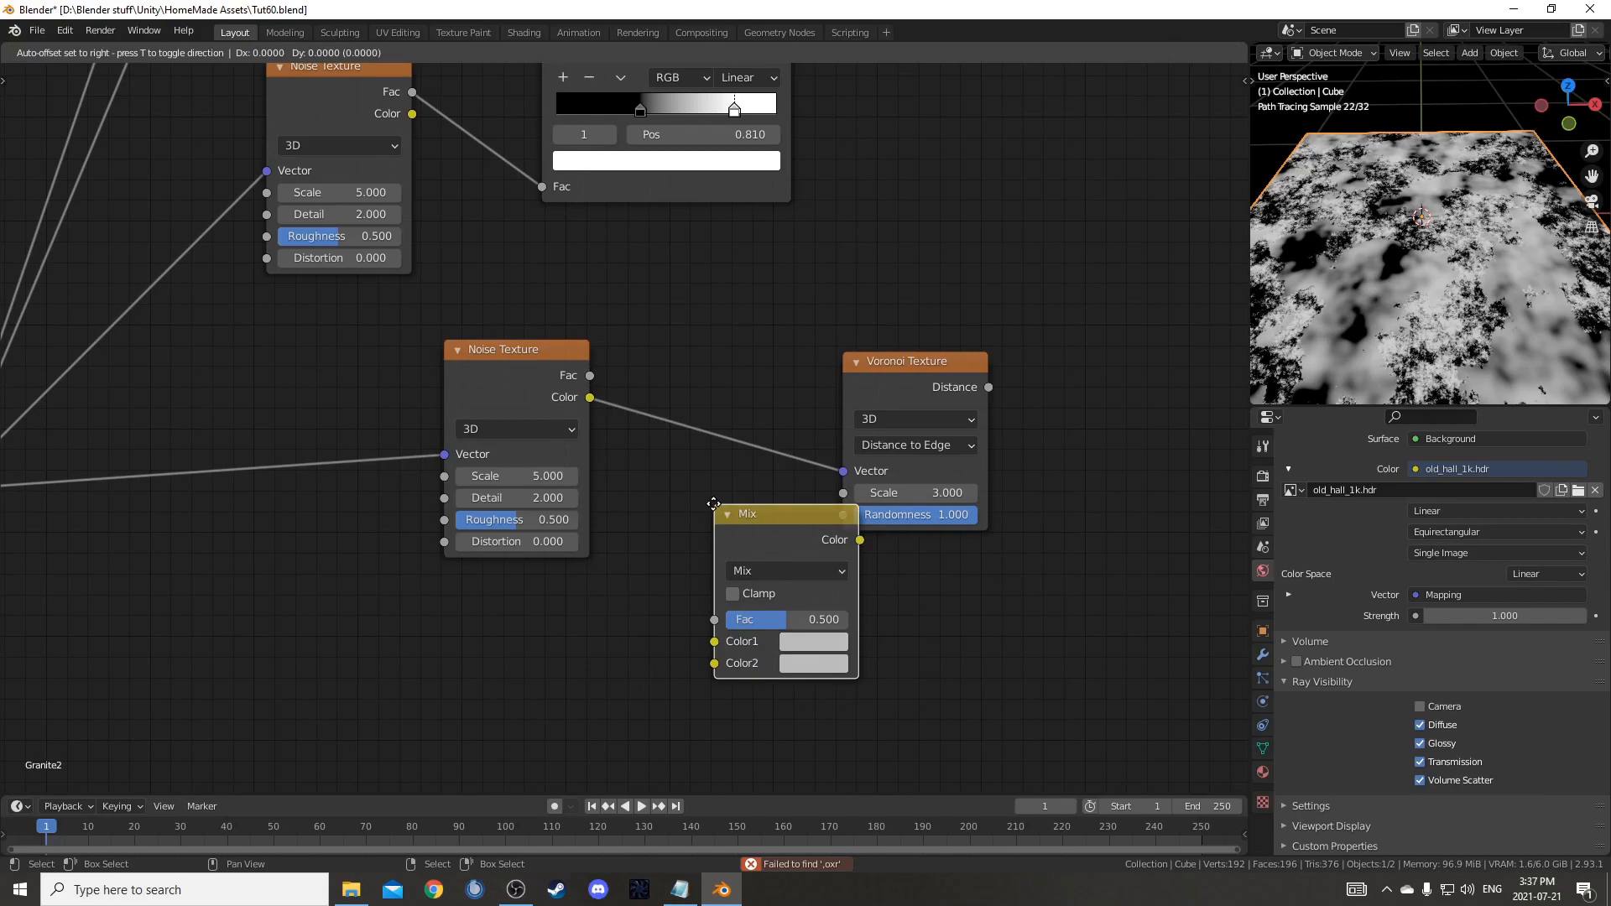
pyautogui.click(671, 369)
# - Add a reroute on the Object link, connect it to the new Mix node's Color2, and preview the Voronoi Texture
pyautogui.moveTo(705, 702); pyautogui.dragTo(707, 676, button='middle')
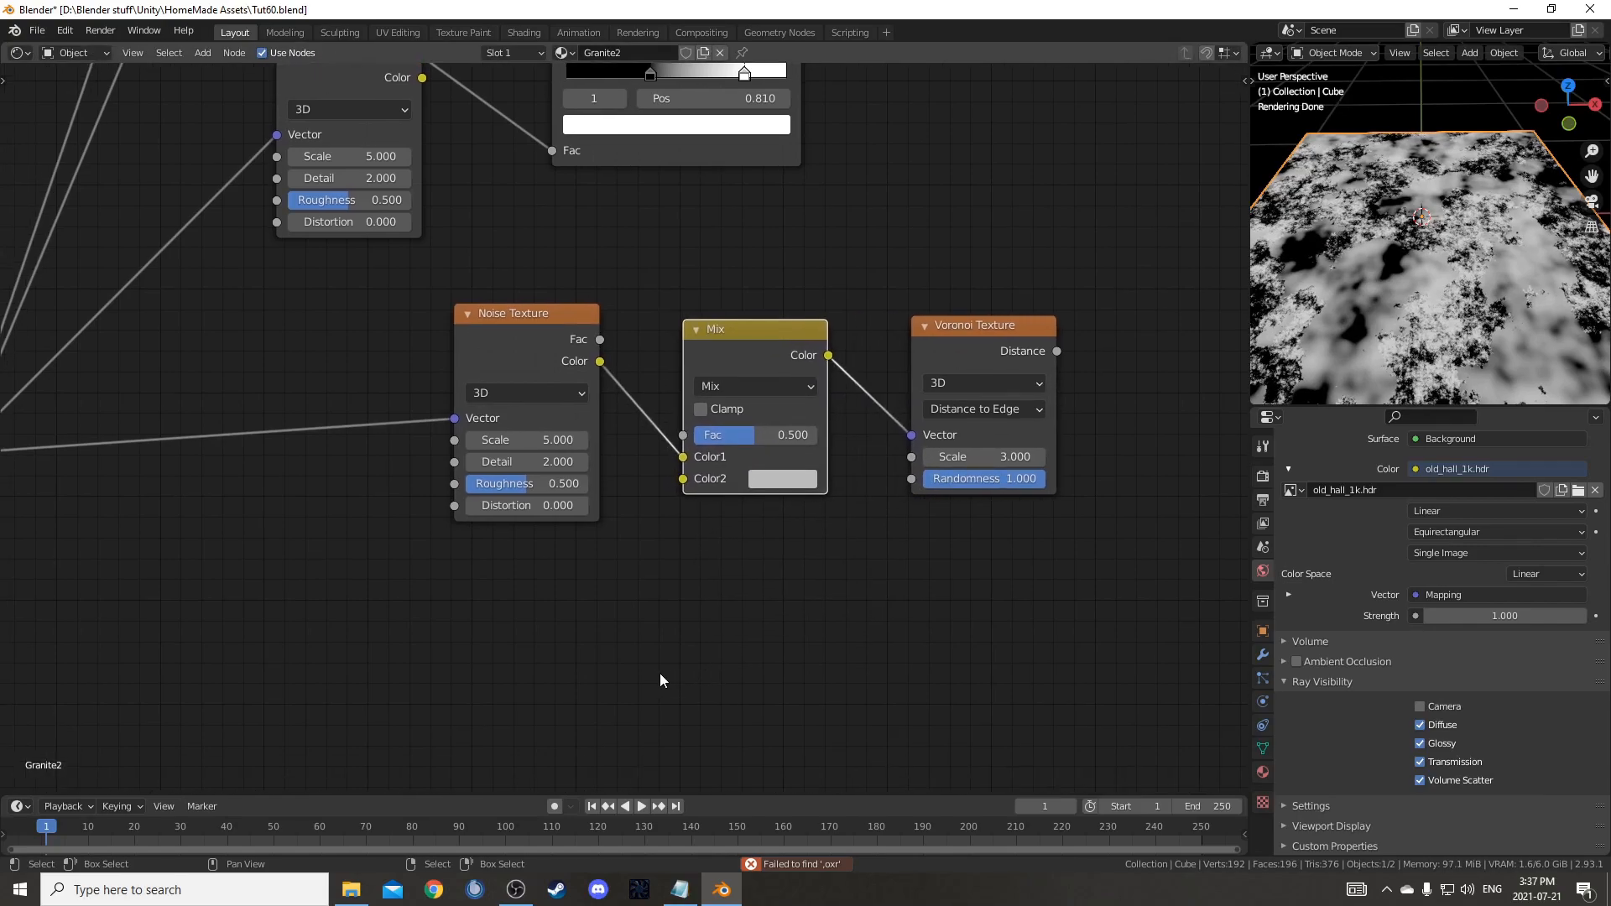
pyautogui.scroll(-2, 260, 537)
pyautogui.moveTo(408, 409)
pyautogui.keyDown('shift'); pyautogui.mouseDown(button='right')
pyautogui.moveTo(406, 441)
pyautogui.moveTo(420, 429)
pyautogui.mouseUp(button='right'); pyautogui.keyUp('shift')
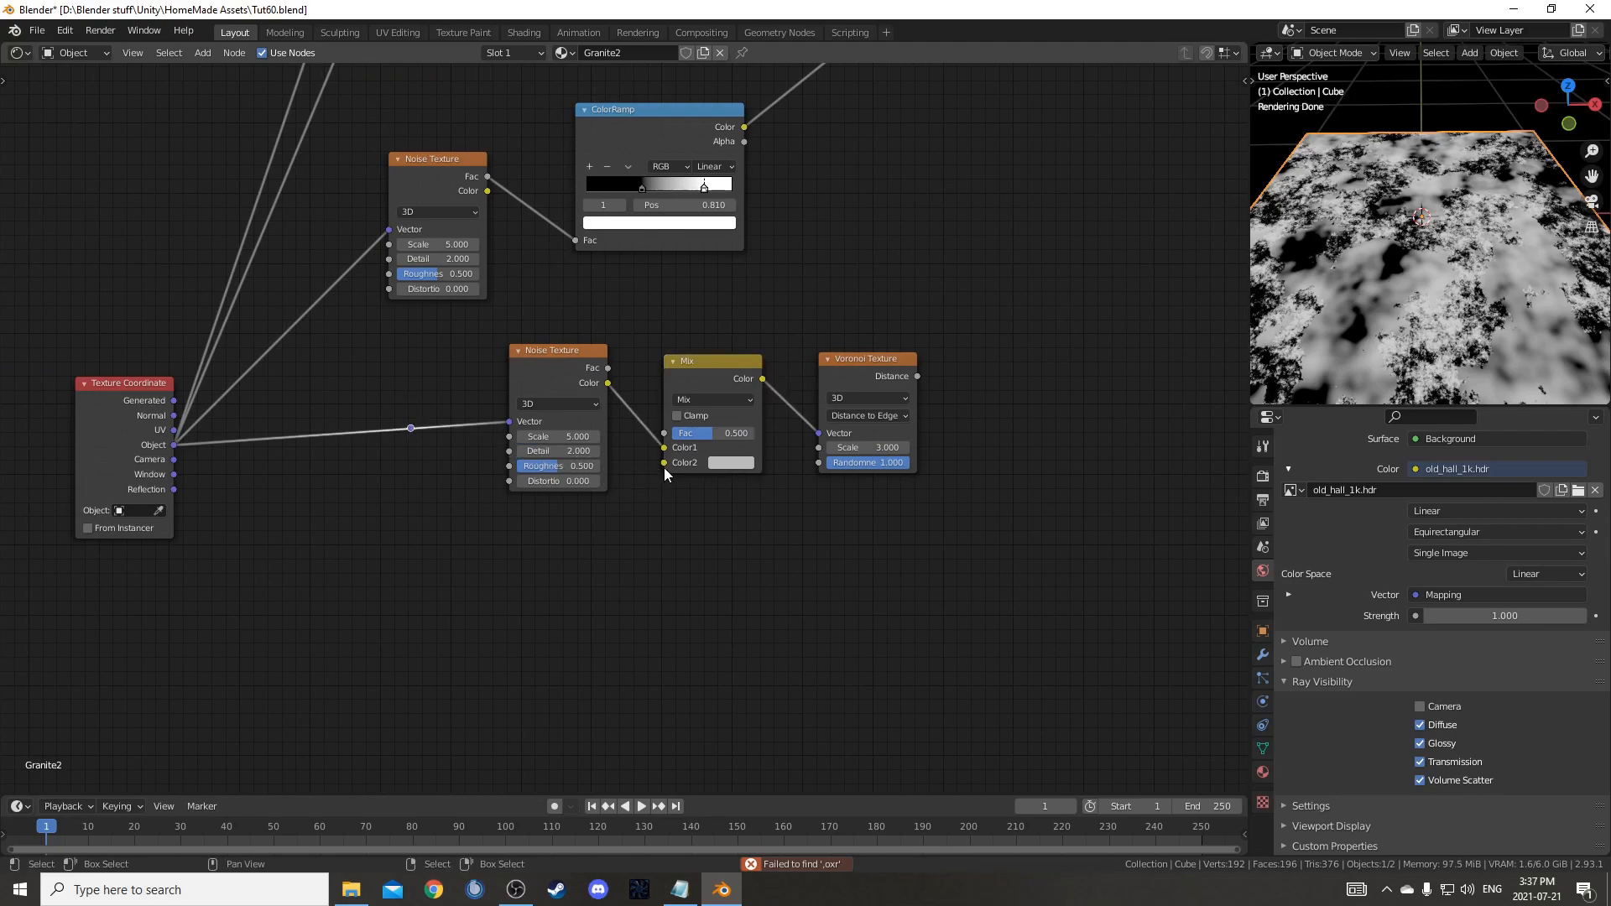
pyautogui.moveTo(410, 428); pyautogui.dragTo(664, 463)
pyautogui.scroll(1, 658, 402)
pyautogui.keyDown('ctrl'); pyautogui.keyDown('shift'); pyautogui.click(874, 290); pyautogui.keyUp('shift'); pyautogui.keyUp('ctrl')
pyautogui.scroll(-1, 738, 554)
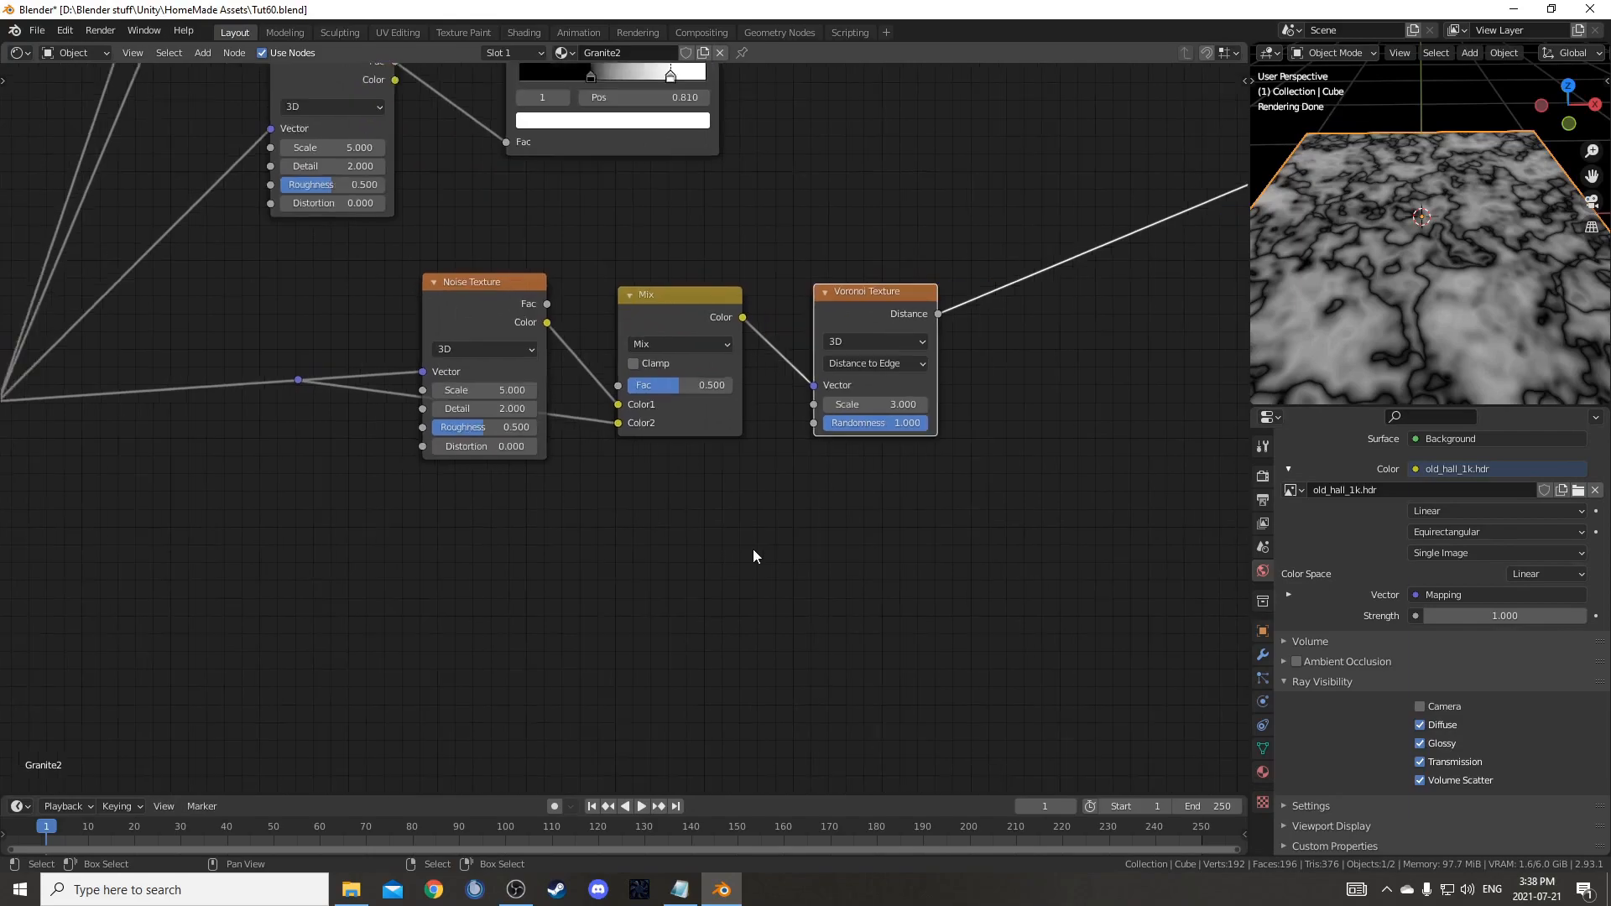
# - Set the distorting Noise Texture's scale to 12 and detail to 6, and the adjacent Mix node's Fac to 0.7
pyautogui.click(494, 394)
pyautogui.write('12')
pyautogui.press('Tab')
pyautogui.write('6')
pyautogui.press('Return')
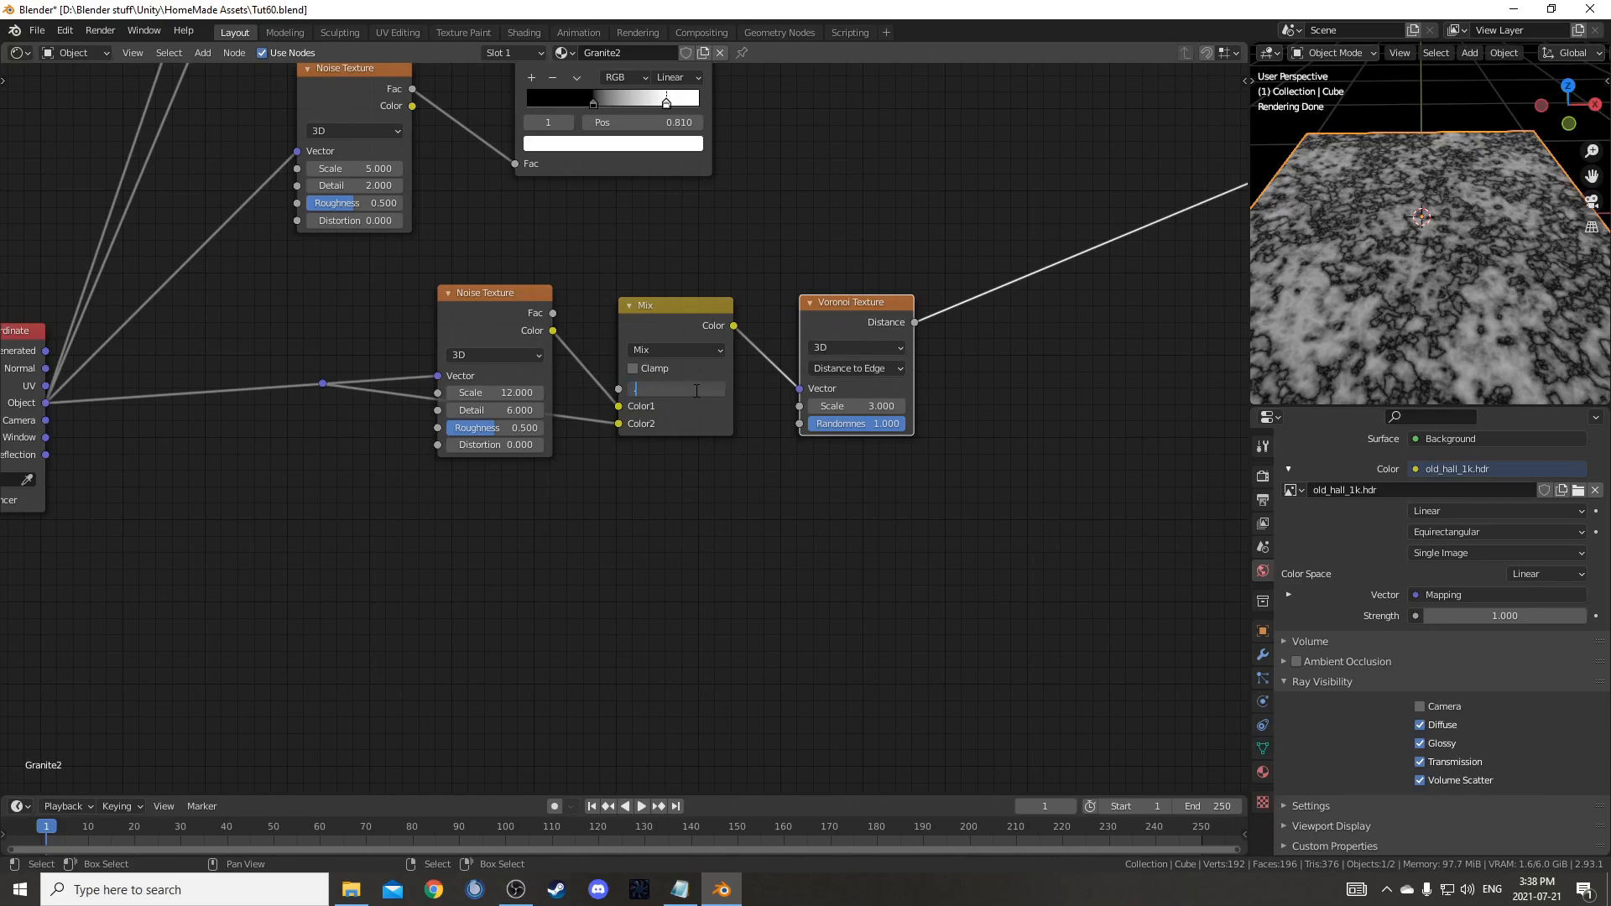
pyautogui.write('0.7')
pyautogui.press('Return')
# - Insert a Mapping node on the Object link between the Texture Coordinate node and the Voronoi branch's reroute
pyautogui.scroll(-2, 779, 319)
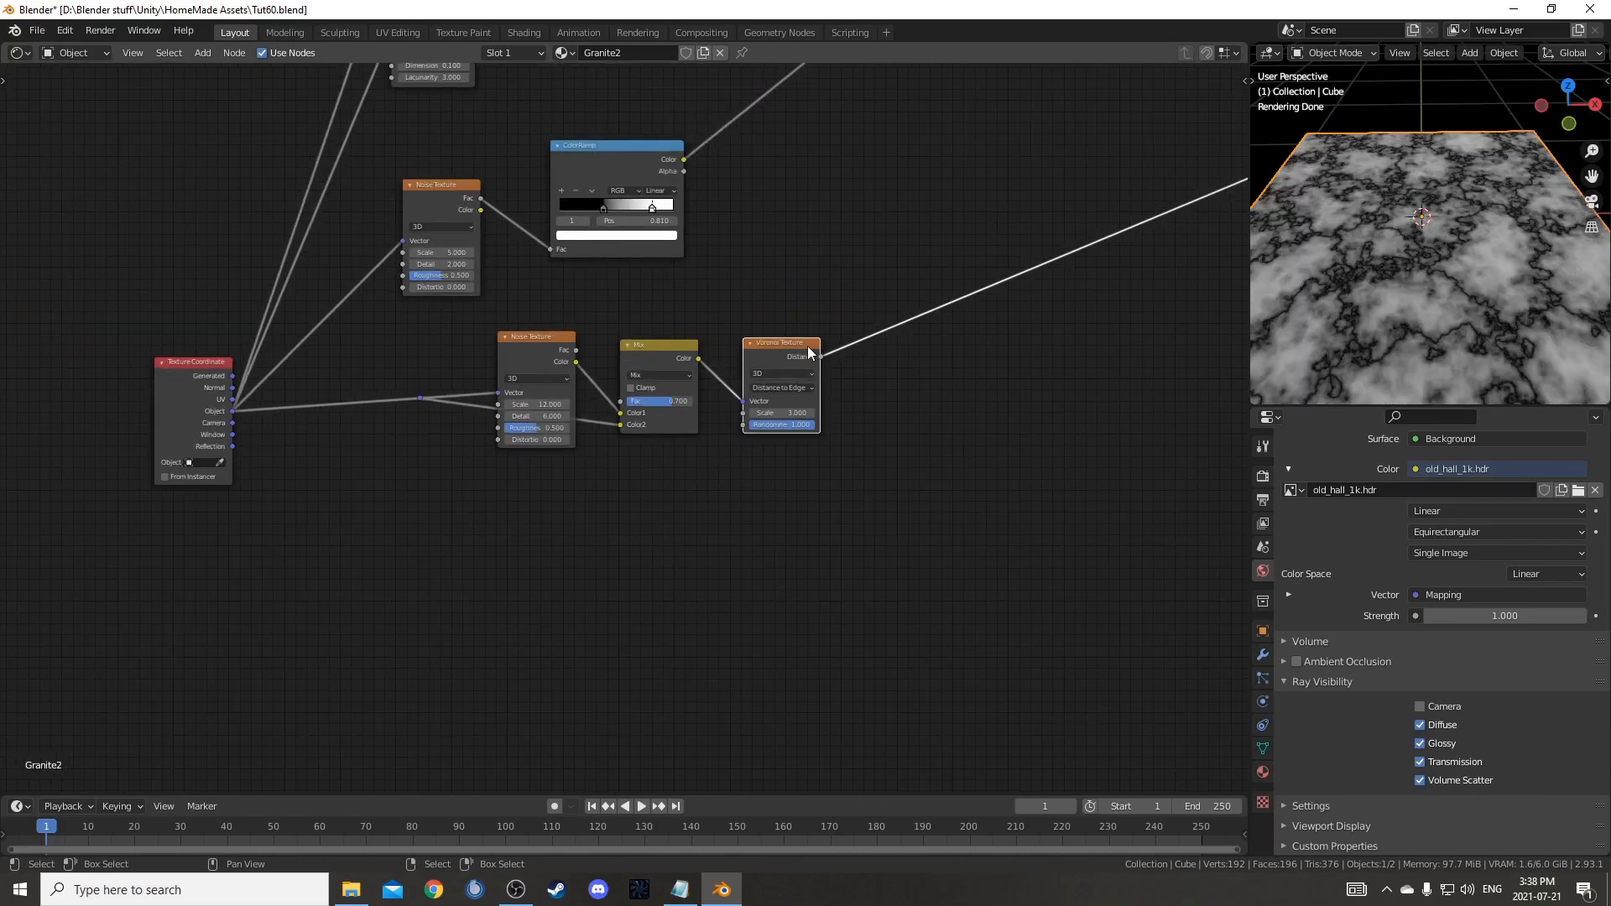
pyautogui.scroll(3, 767, 516)
pyautogui.moveTo(740, 610); pyautogui.dragTo(707, 549, button='middle')
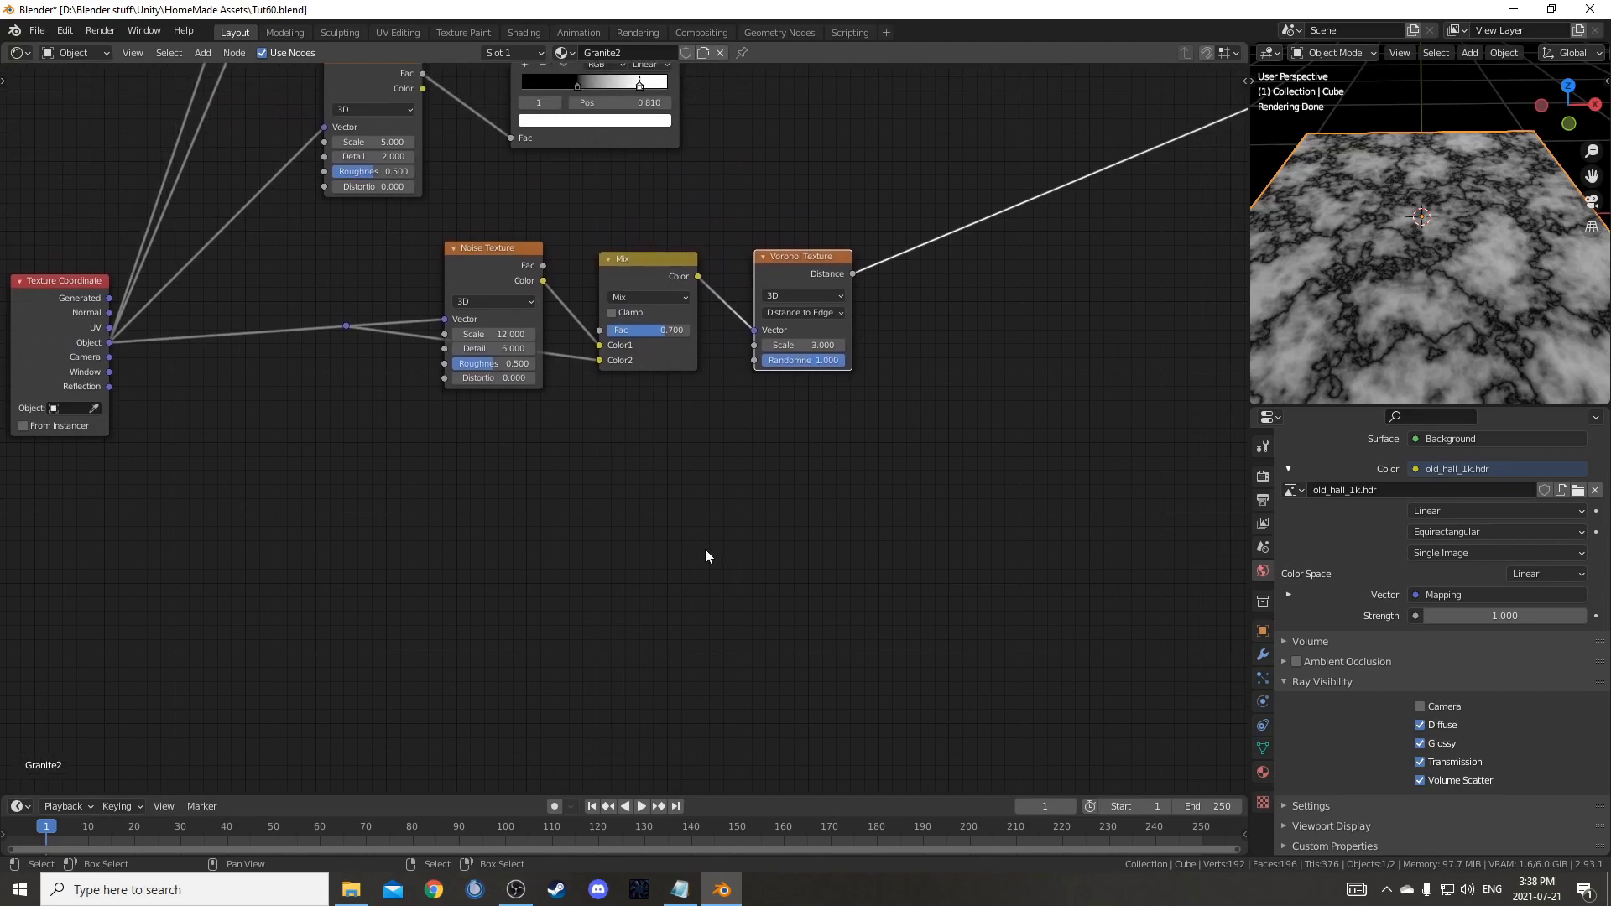
pyautogui.moveTo(608, 537); pyautogui.dragTo(747, 516, button='middle')
pyautogui.scroll(-2, 747, 522)
pyautogui.scroll(1, 564, 610)
pyautogui.hotkey('shift', 'a')
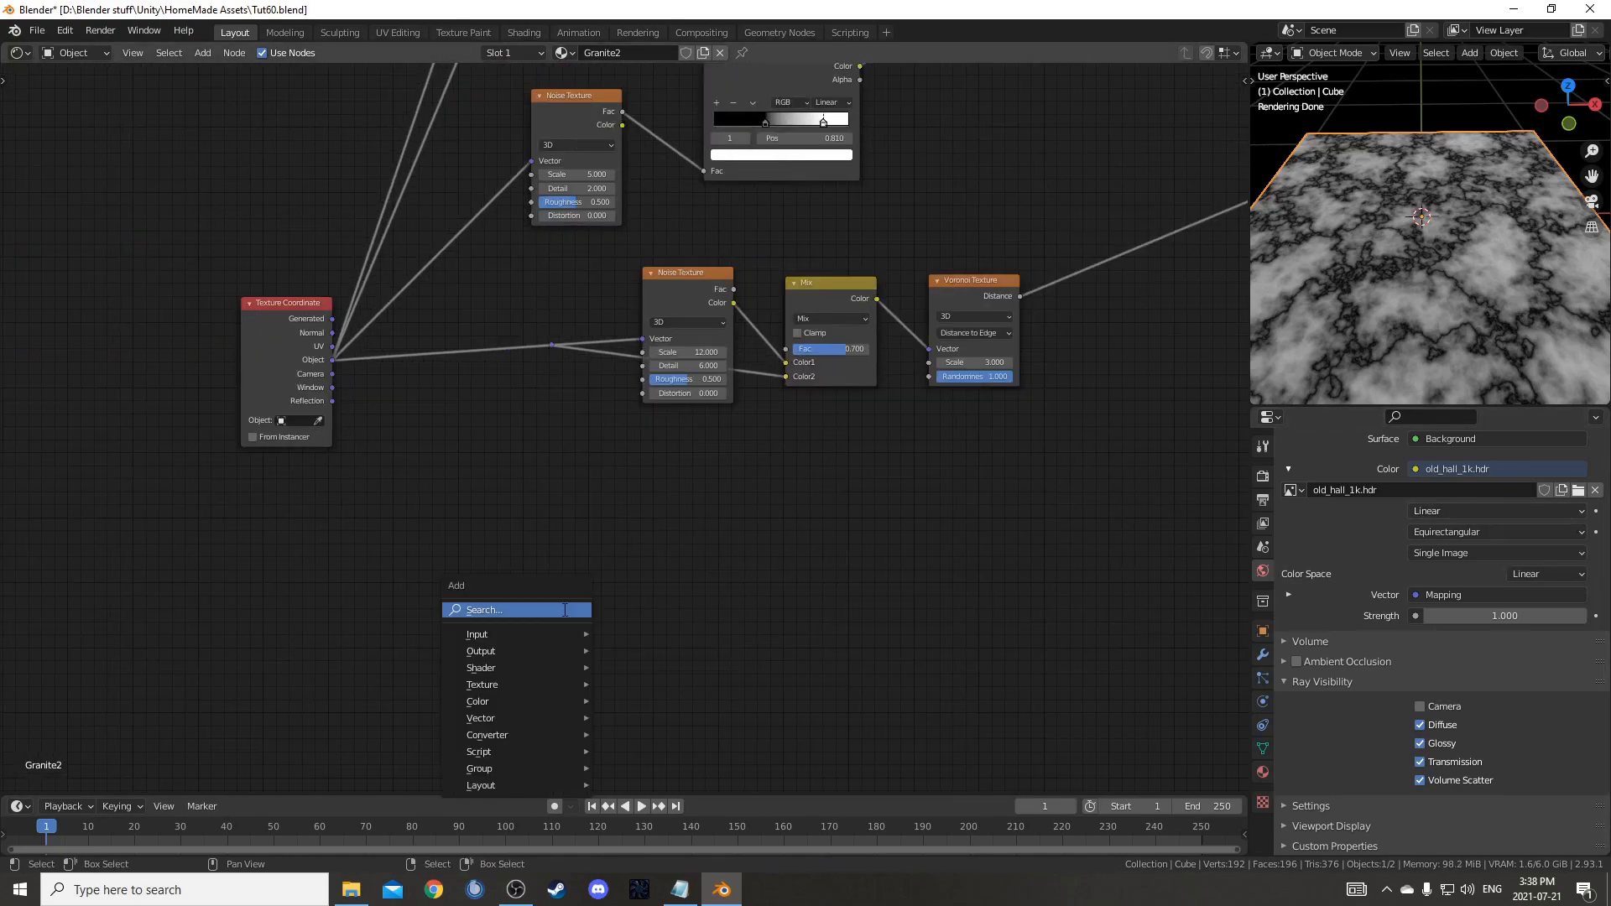
pyautogui.click(563, 610)
pyautogui.write('mapping')
pyautogui.press('Return')
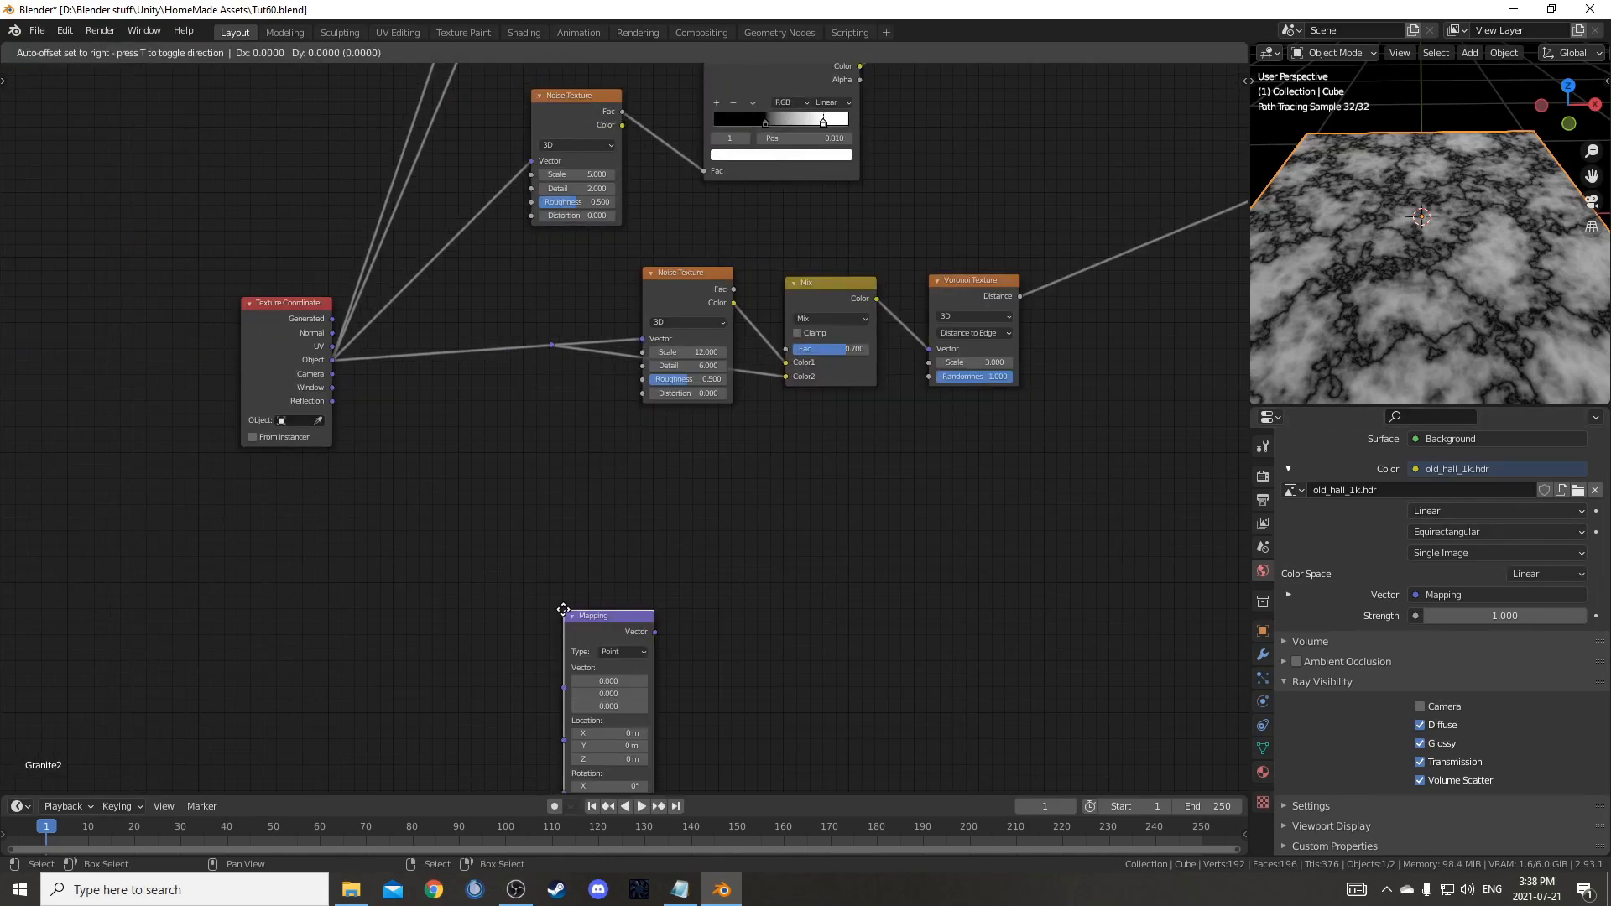
pyautogui.click(403, 322)
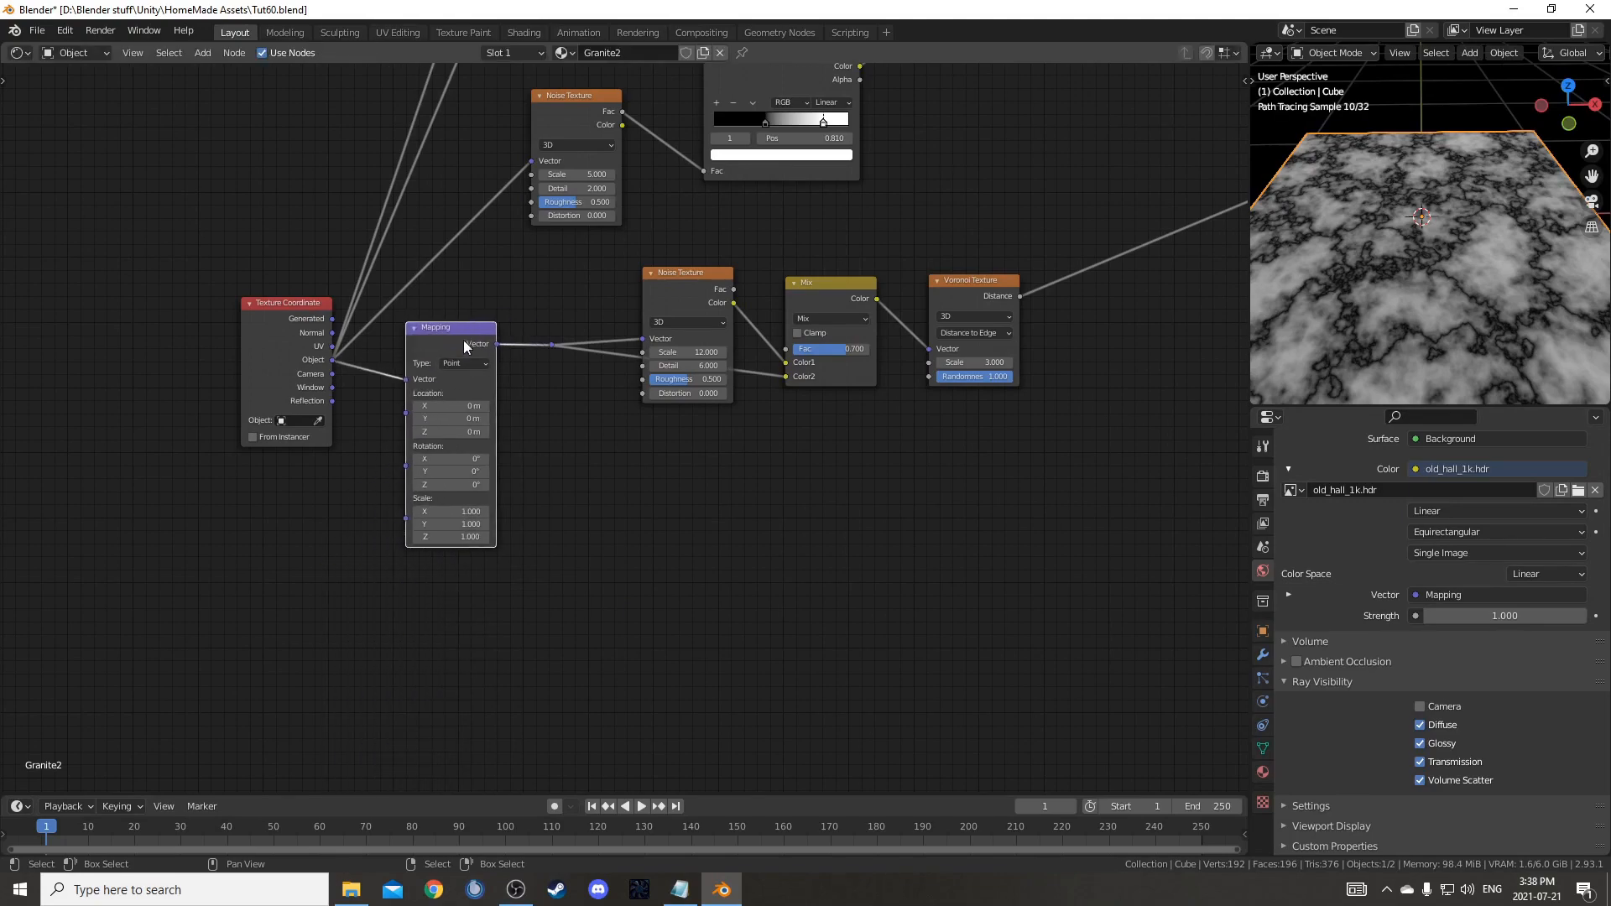
# - Set the Mapping node's X scale to 0.3
pyautogui.click(462, 511)
pyautogui.write('.2')
pyautogui.press('Return')
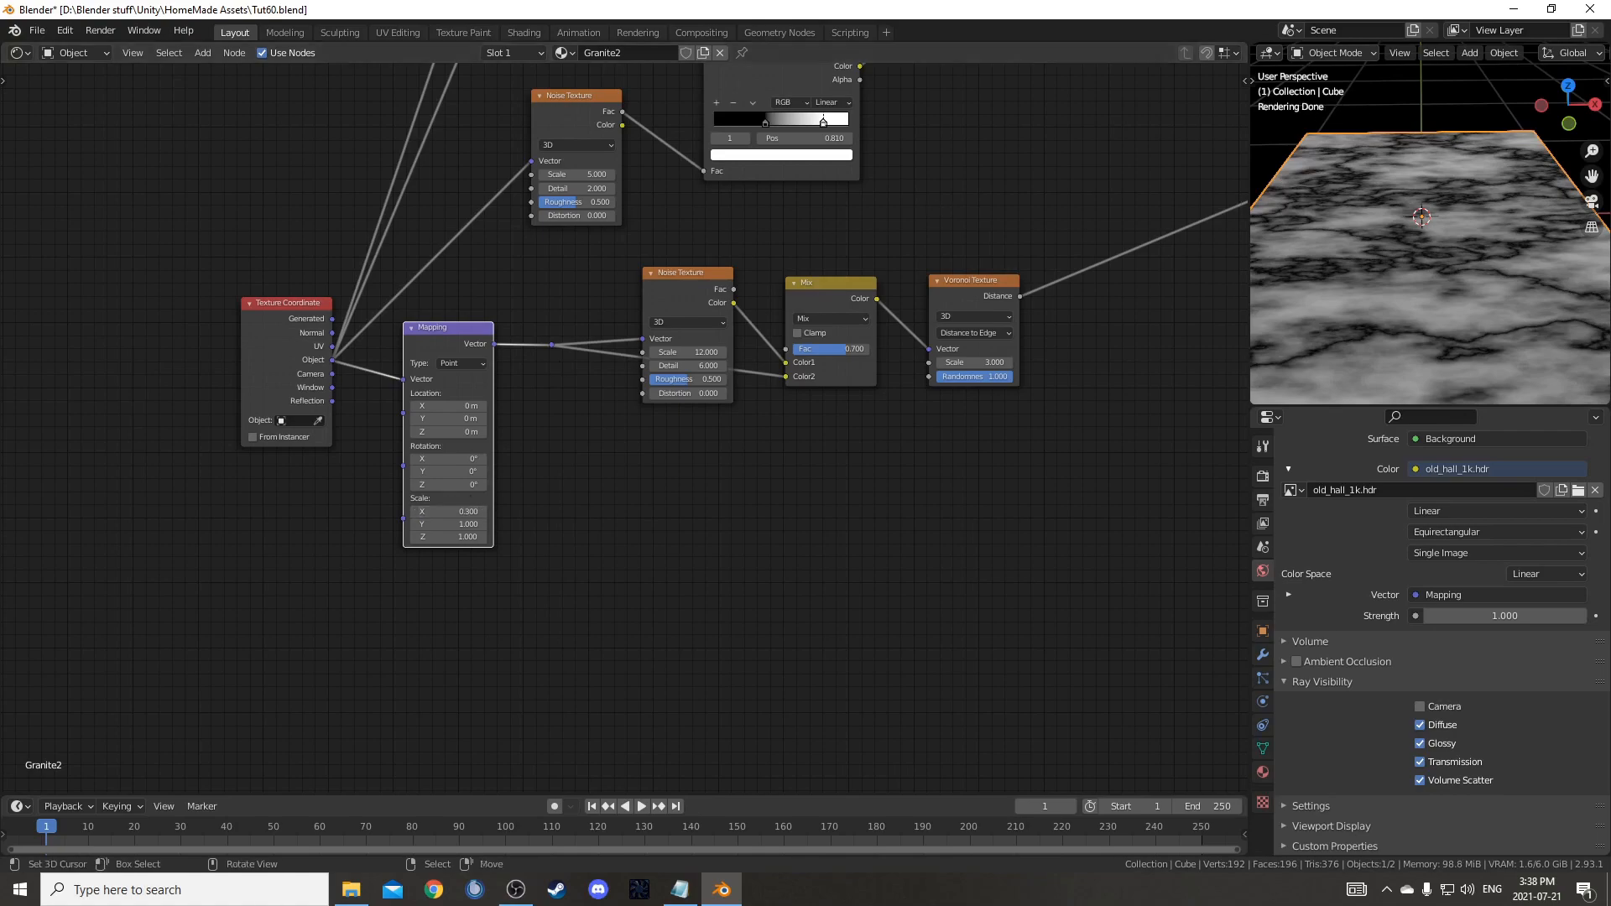
# - Insert a Vector Rotate node between the Texture Coordinate and Mapping nodes
pyautogui.scroll(-3, 265, 639)
pyautogui.moveTo(335, 602); pyautogui.dragTo(425, 652, button='middle')
pyautogui.hotkey('shift', 'a')
pyautogui.click(419, 648)
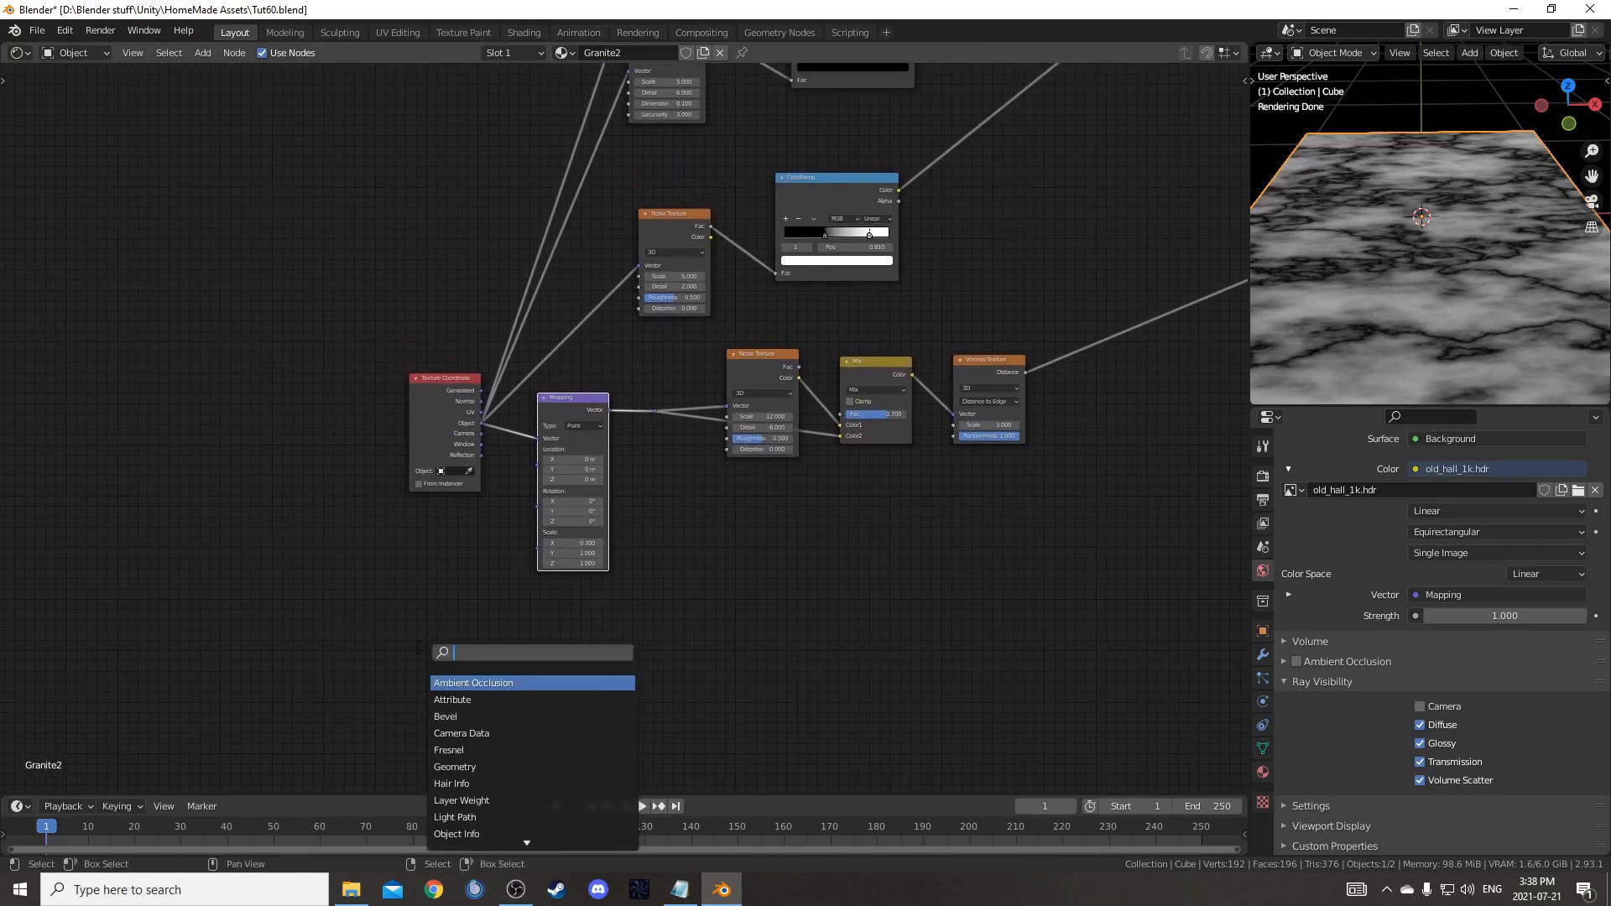
pyautogui.write('vecto')
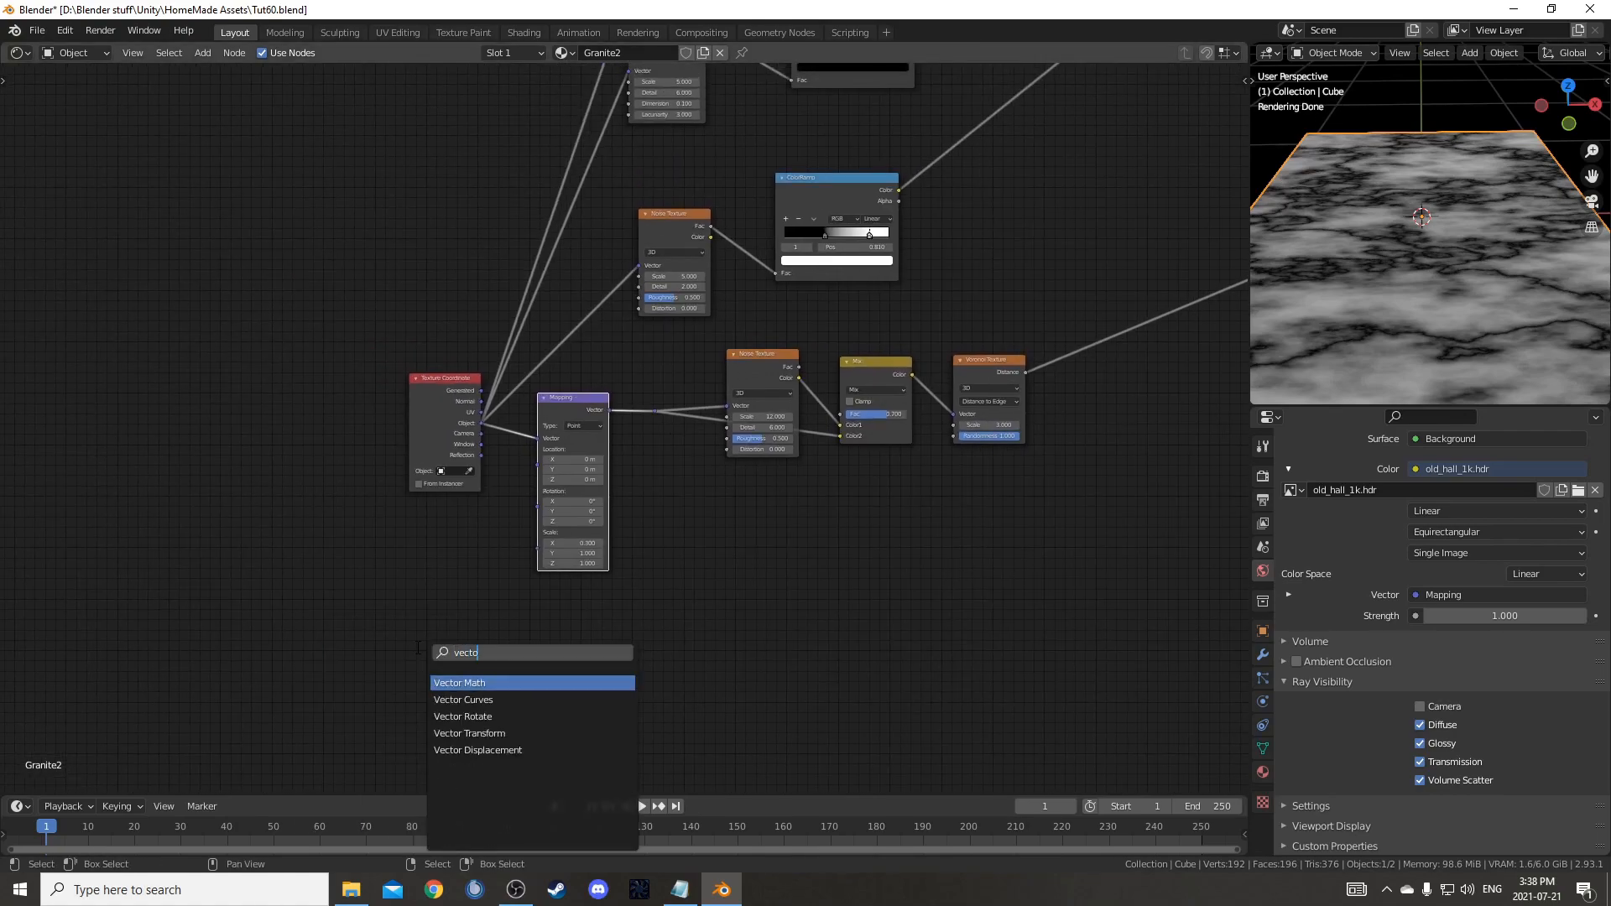
pyautogui.press('Down')
pyautogui.press('Down')
pyautogui.press('Return')
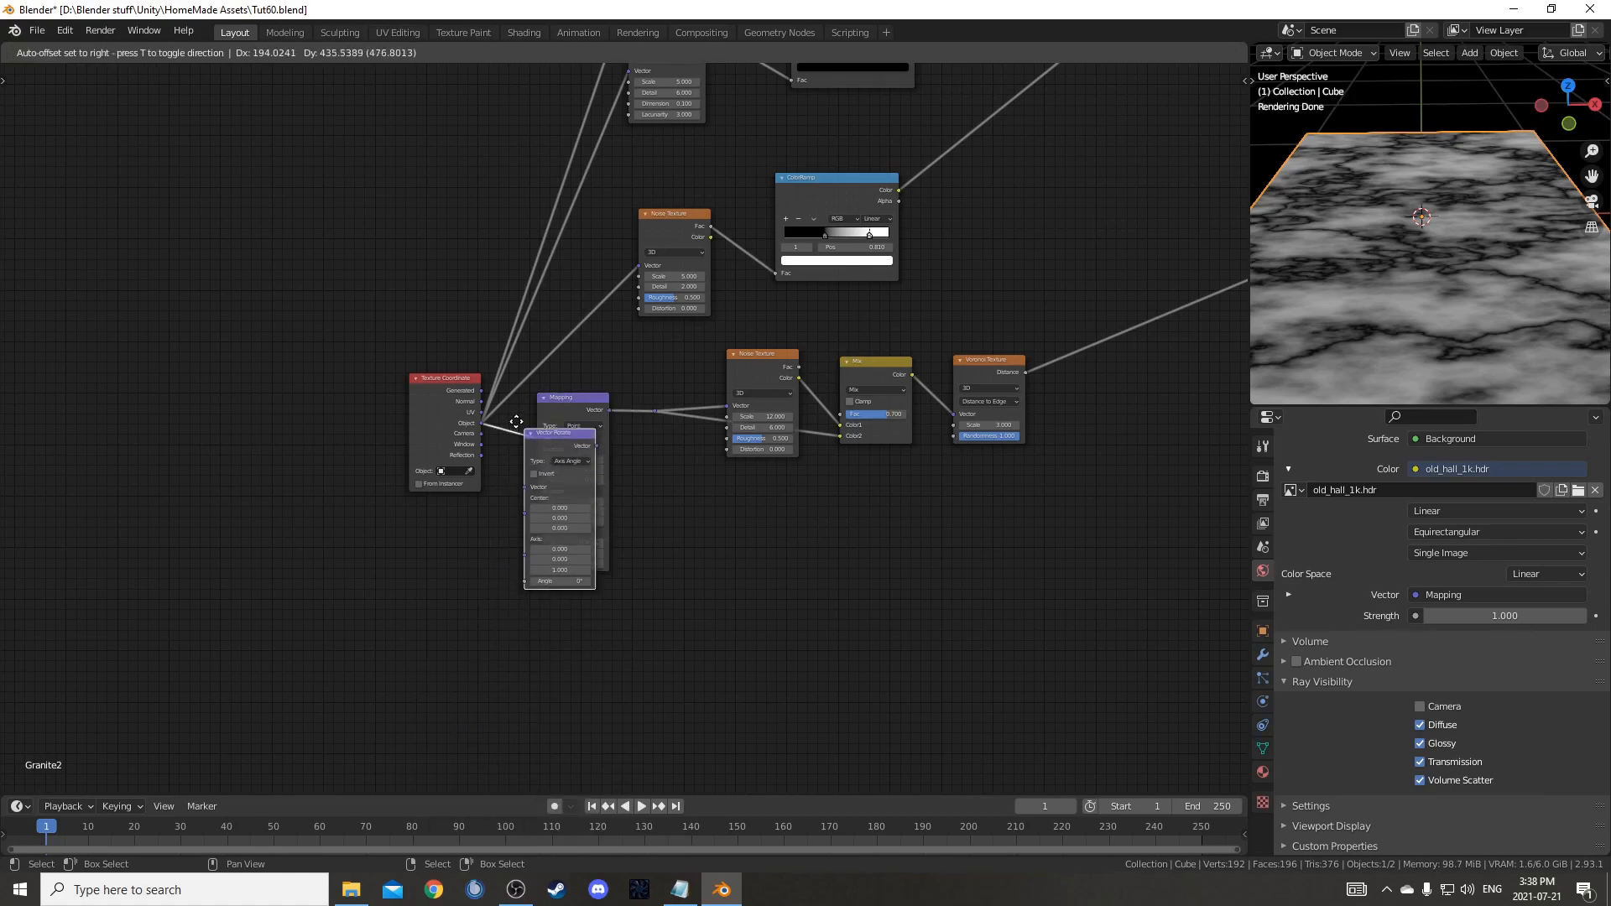
pyautogui.click(577, 578)
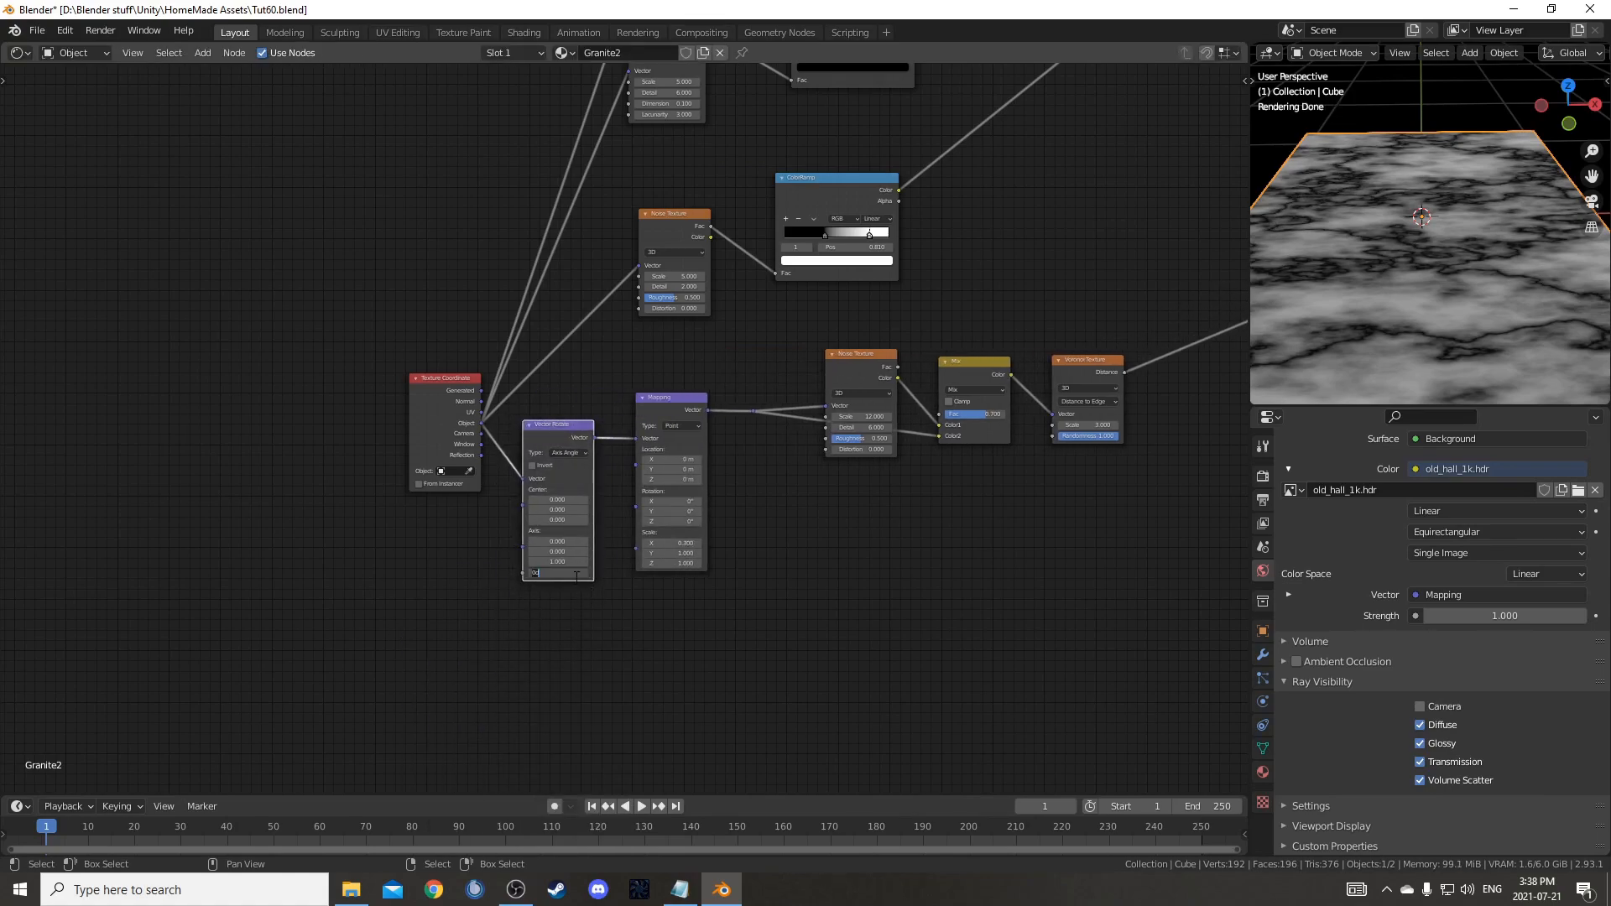
# - Set the Vector Rotate angle to 17° and inspect the streaked pattern on the slab
pyautogui.click(576, 576)
pyautogui.write('17')
pyautogui.press('Return')
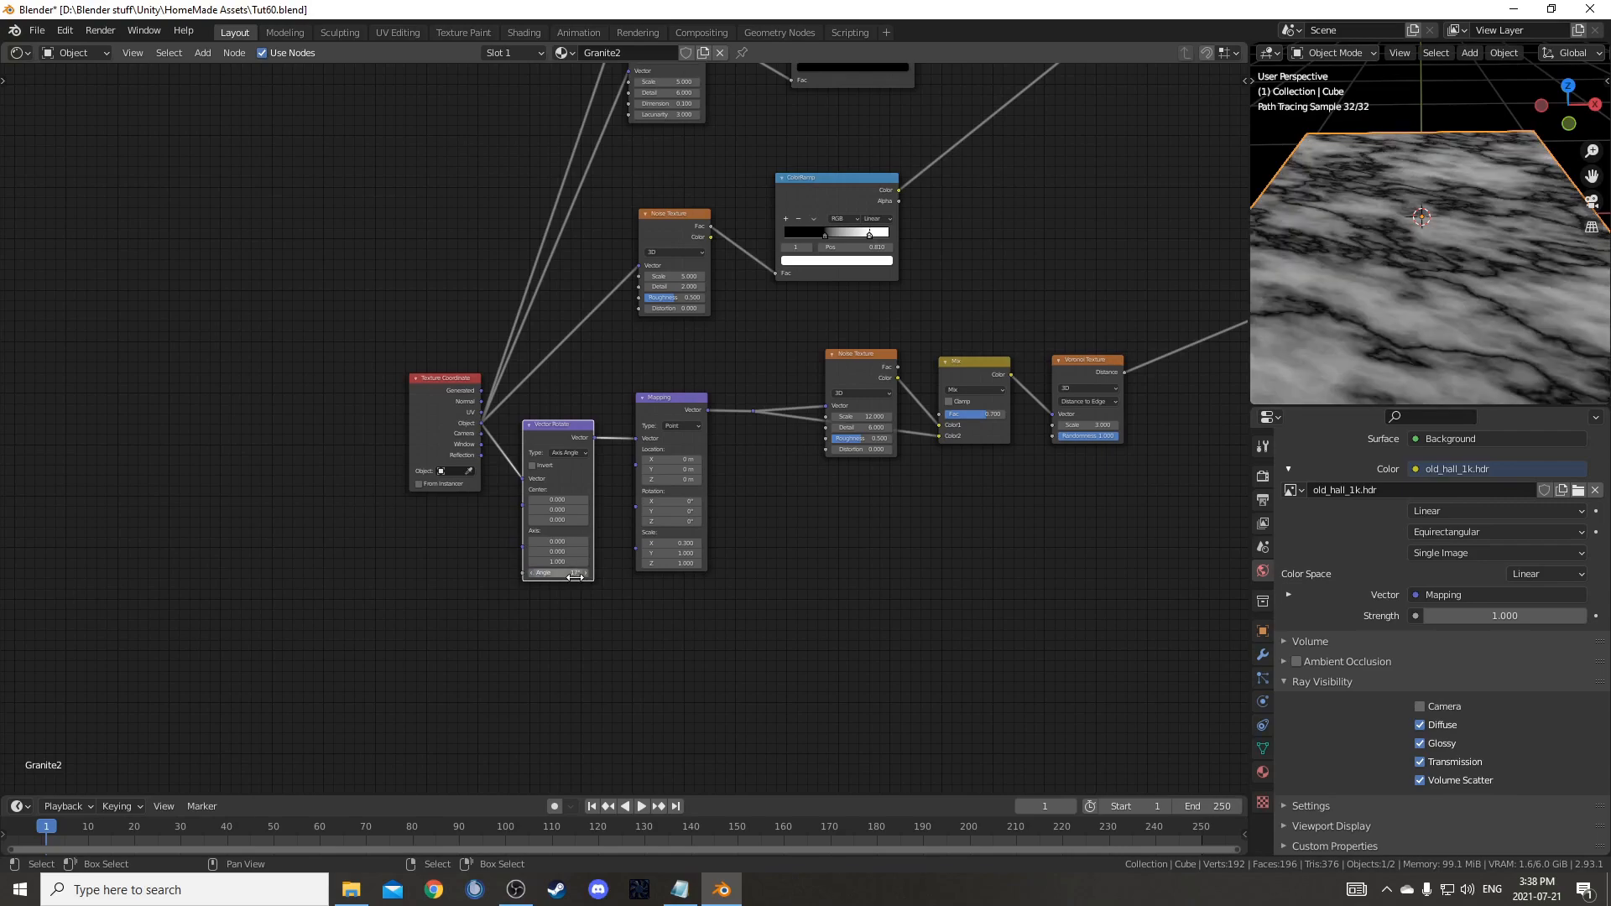
pyautogui.scroll(-2, 1442, 301)
pyautogui.moveTo(1441, 308); pyautogui.dragTo(1391, 305, button='middle')
pyautogui.scroll(-2, 1391, 305)
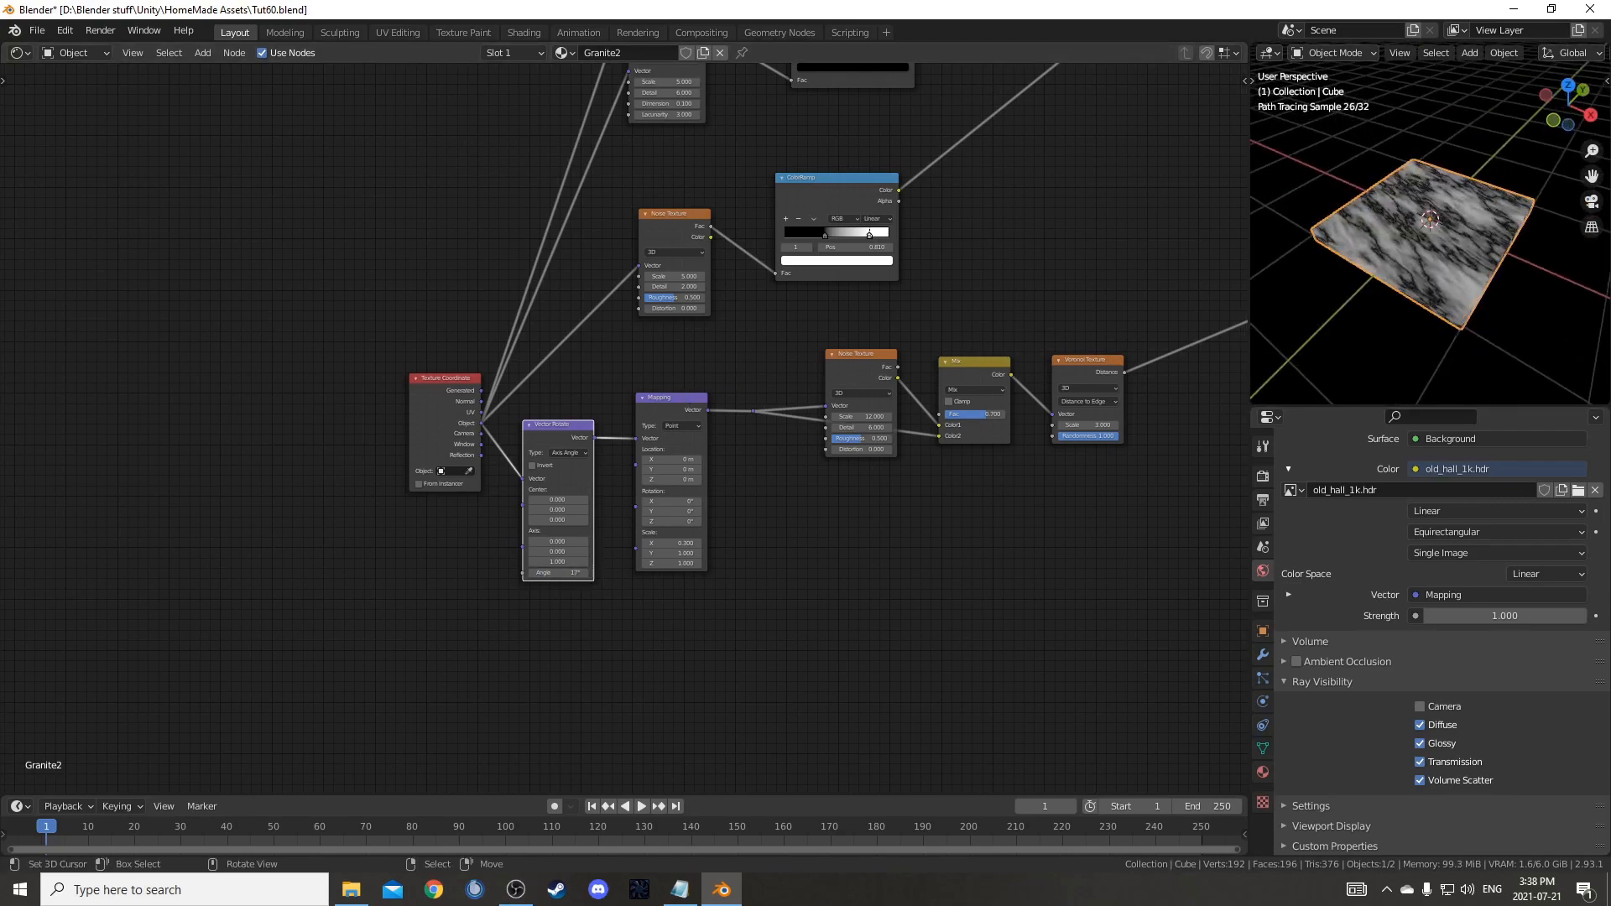
# - Duplicate the Voronoi branch's Noise Texture below with its input link kept, and move the shared reroute lower
pyautogui.scroll(1, 704, 262)
pyautogui.click(703, 262)
pyautogui.hotkey('ctrl', 'shift', 'd')
pyautogui.click(715, 460)
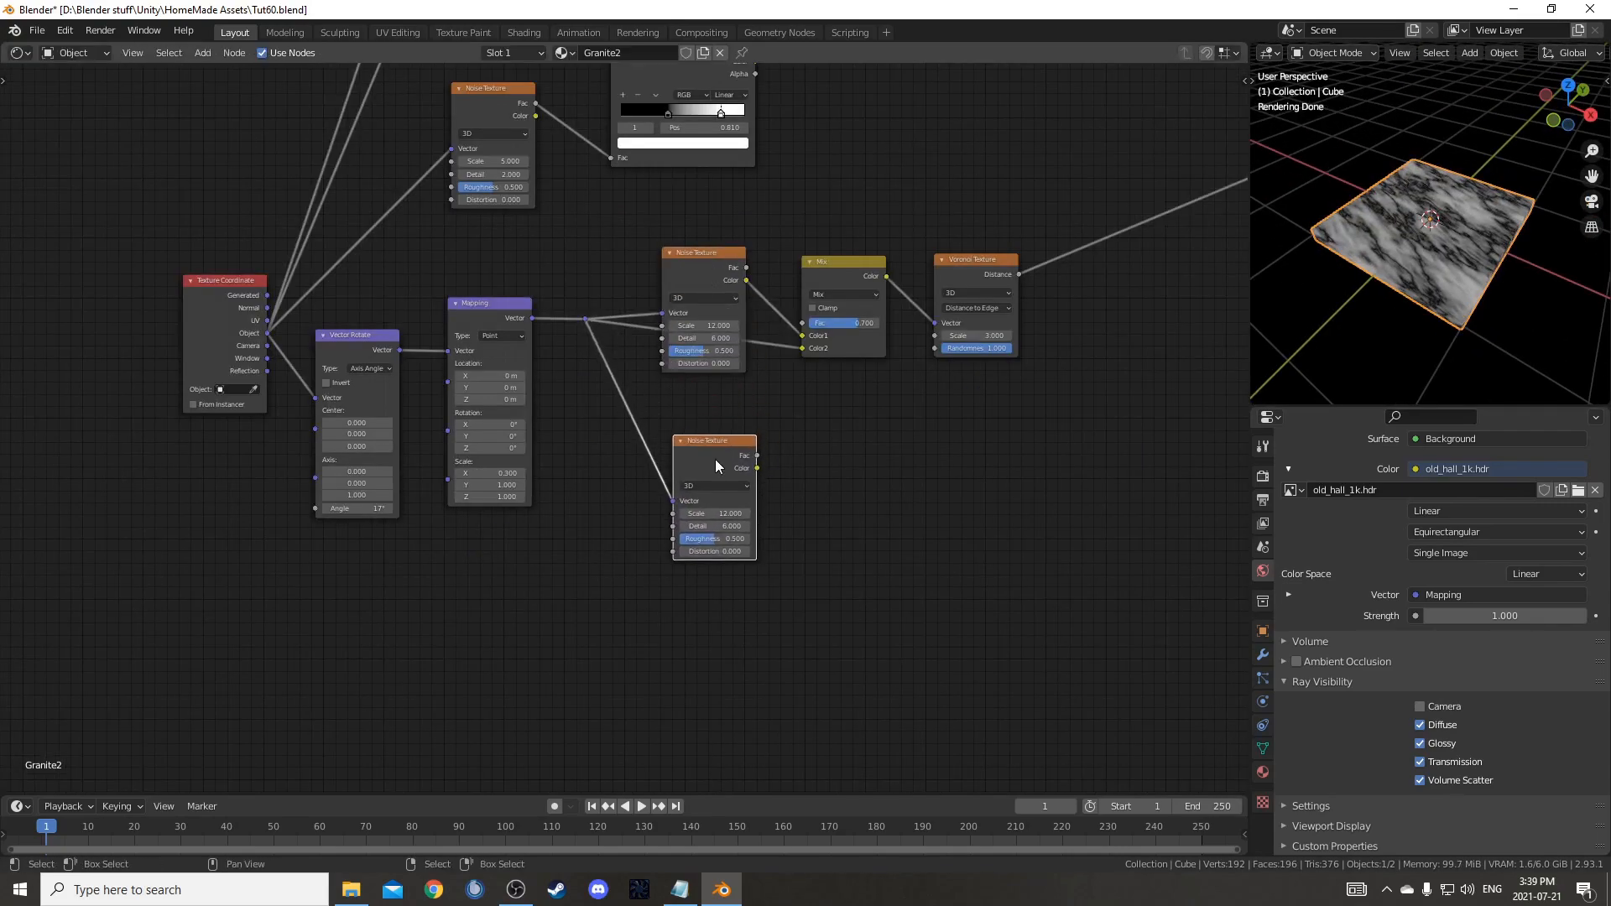
pyautogui.moveTo(585, 319); pyautogui.dragTo(587, 379)
pyautogui.scroll(2, 793, 535)
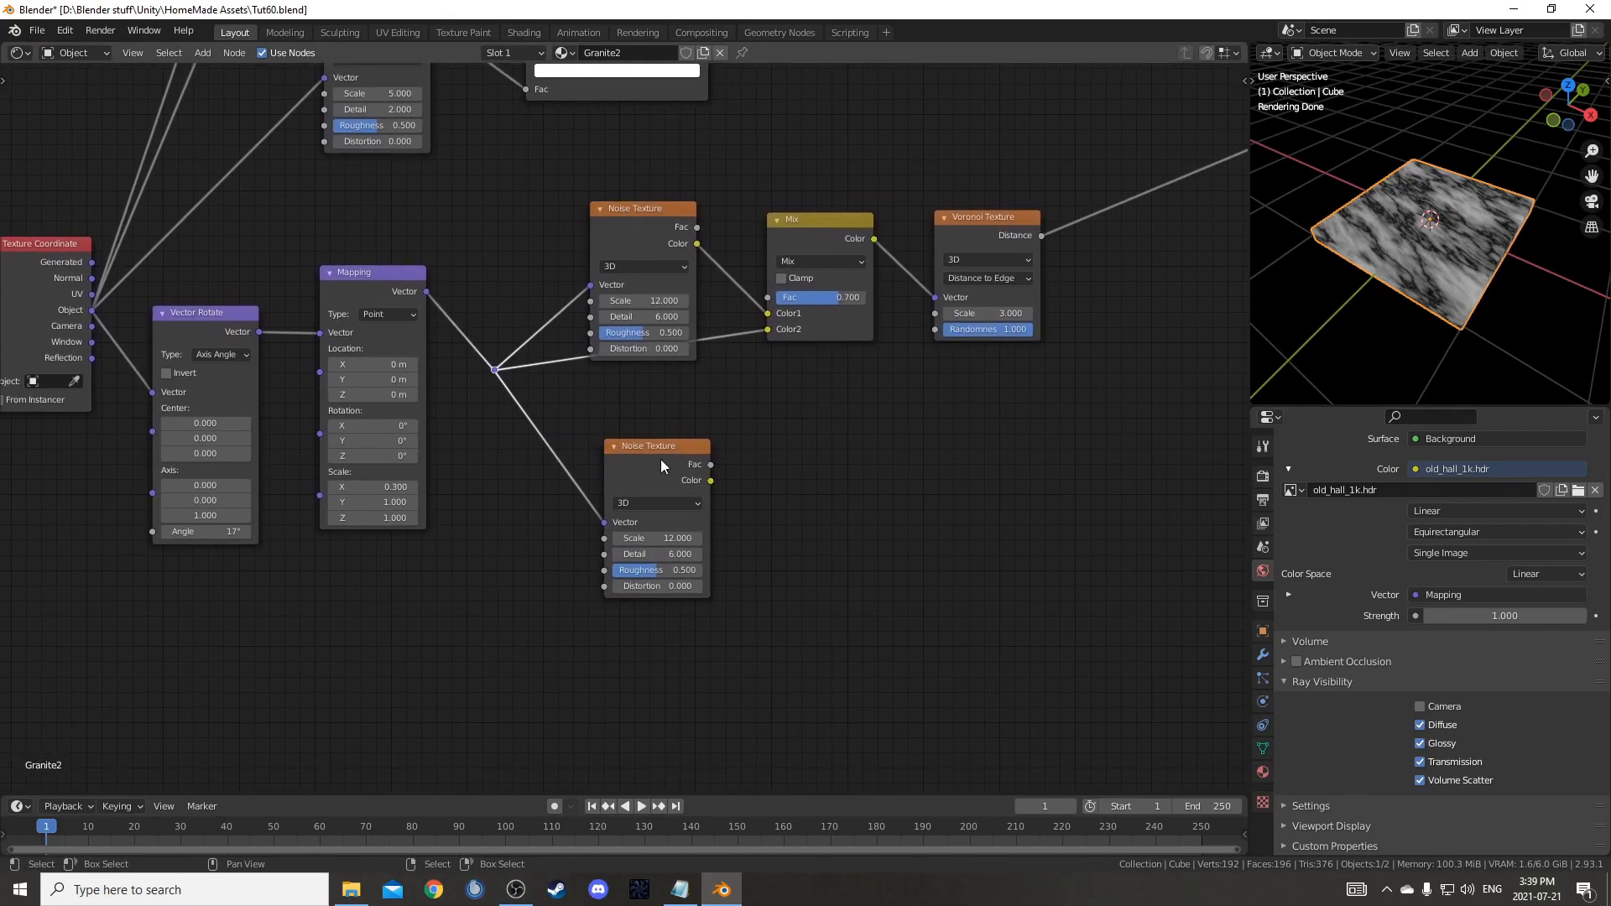
# - Preview the new Noise Texture's Fac output and insert a ColorRamp node after it
pyautogui.keyDown('ctrl'); pyautogui.keyDown('shift'); pyautogui.click(661, 460); pyautogui.keyUp('shift'); pyautogui.keyUp('ctrl')
pyautogui.moveTo(917, 527); pyautogui.dragTo(723, 552, button='middle')
pyautogui.hotkey('shift', 'a')
pyautogui.click(722, 552)
pyautogui.write('cl')
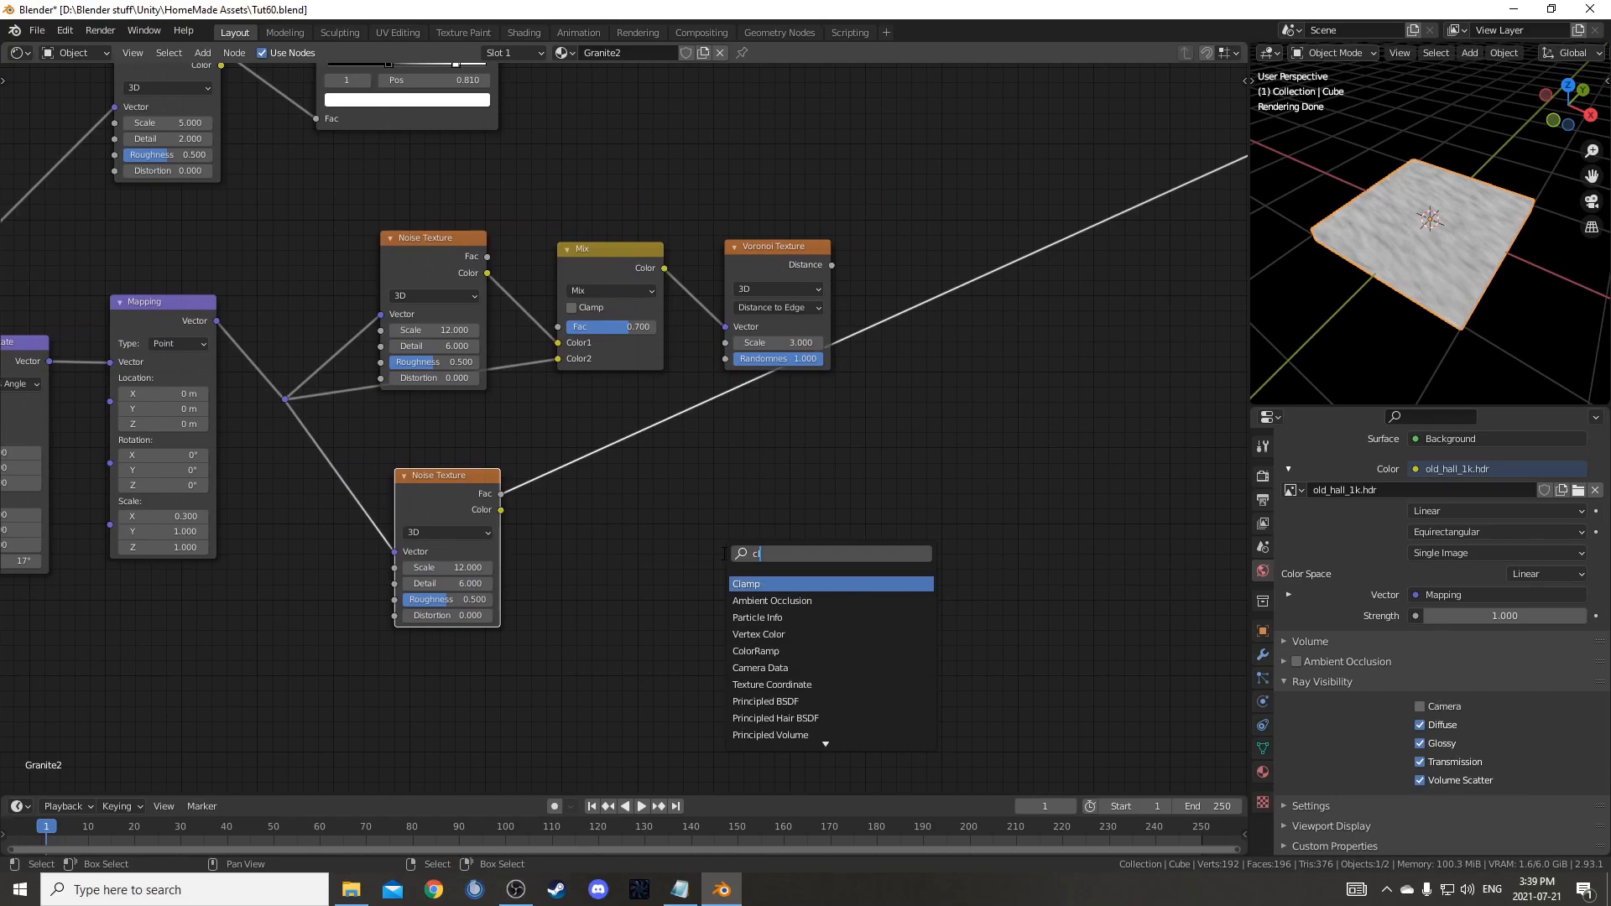
pyautogui.press('BackSpace')
pyautogui.write('olor')
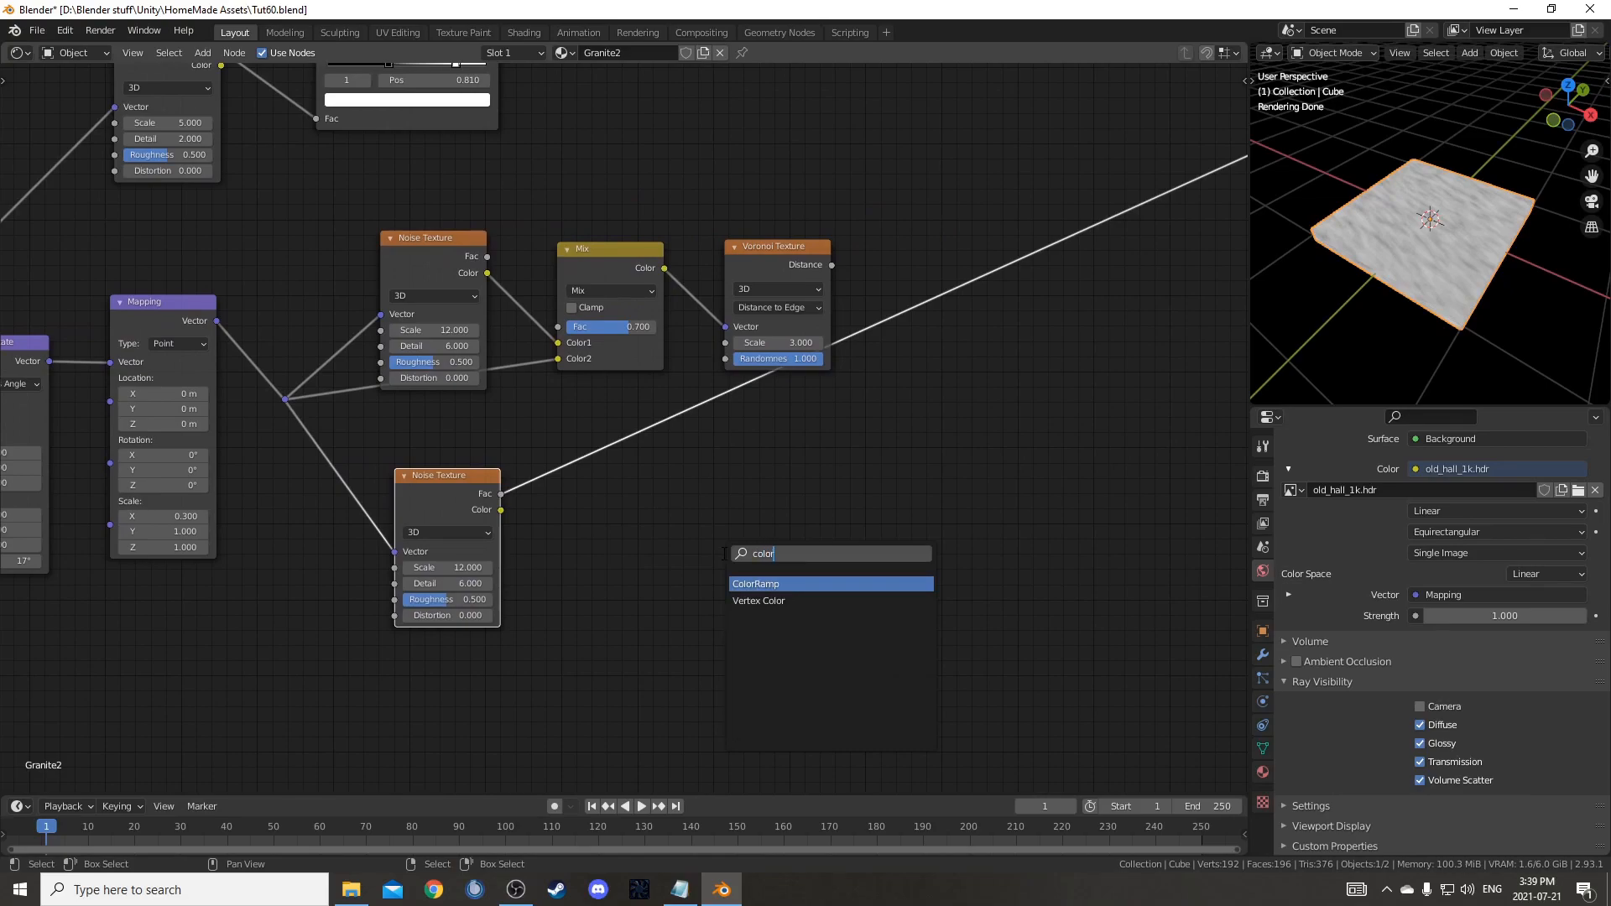
pyautogui.press('Return')
pyautogui.click(577, 581)
# - Set the new Noise Texture's scale to 4, detail to 5 and roughness to 0.6
pyautogui.scroll(3, 577, 582)
pyautogui.click(463, 572)
pyautogui.write('4')
pyautogui.press('Tab')
pyautogui.write('5')
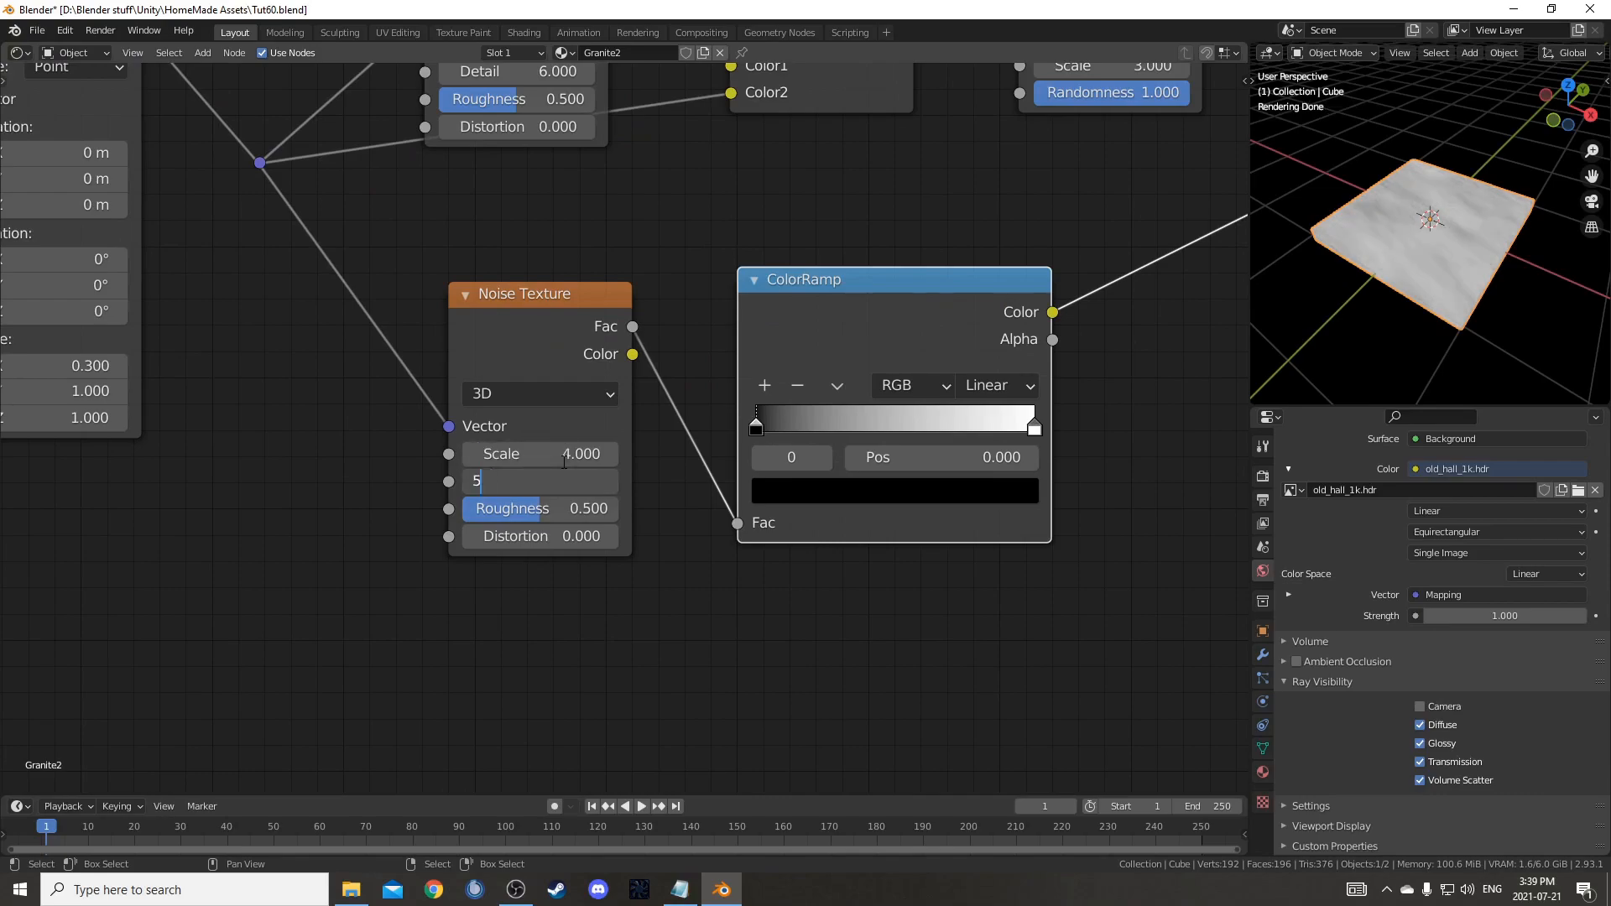
pyautogui.press('Tab')
pyautogui.write('.6')
pyautogui.press('Return')
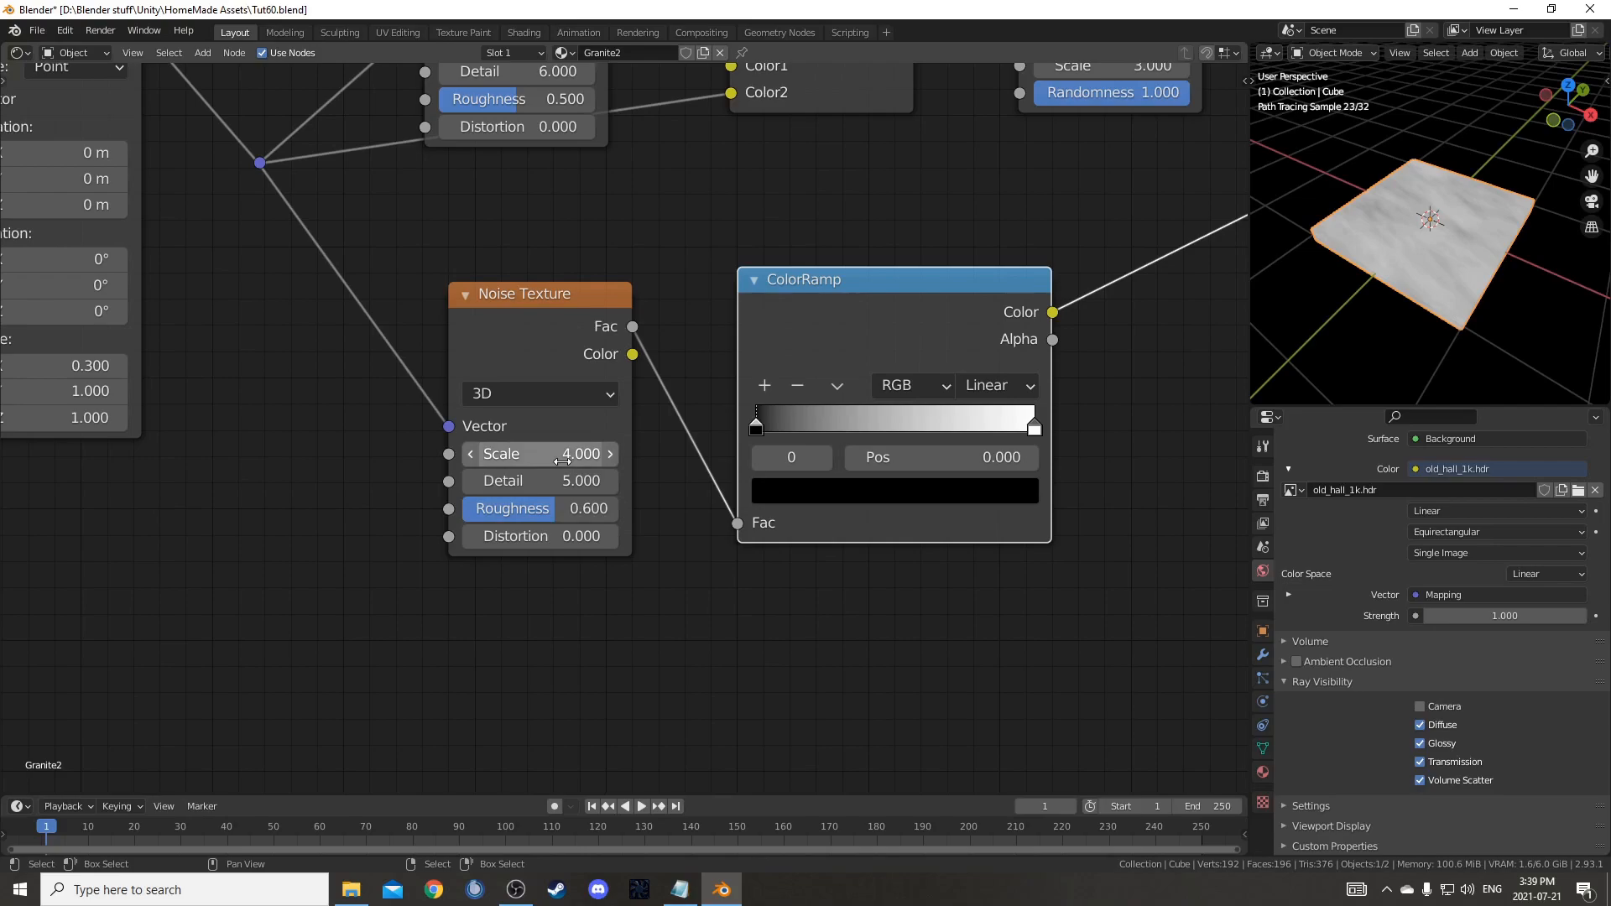
# - Set the black stop's position to 0.47 on the ColorRamp after the new Noise Texture
pyautogui.scroll(-2, 507, 441)
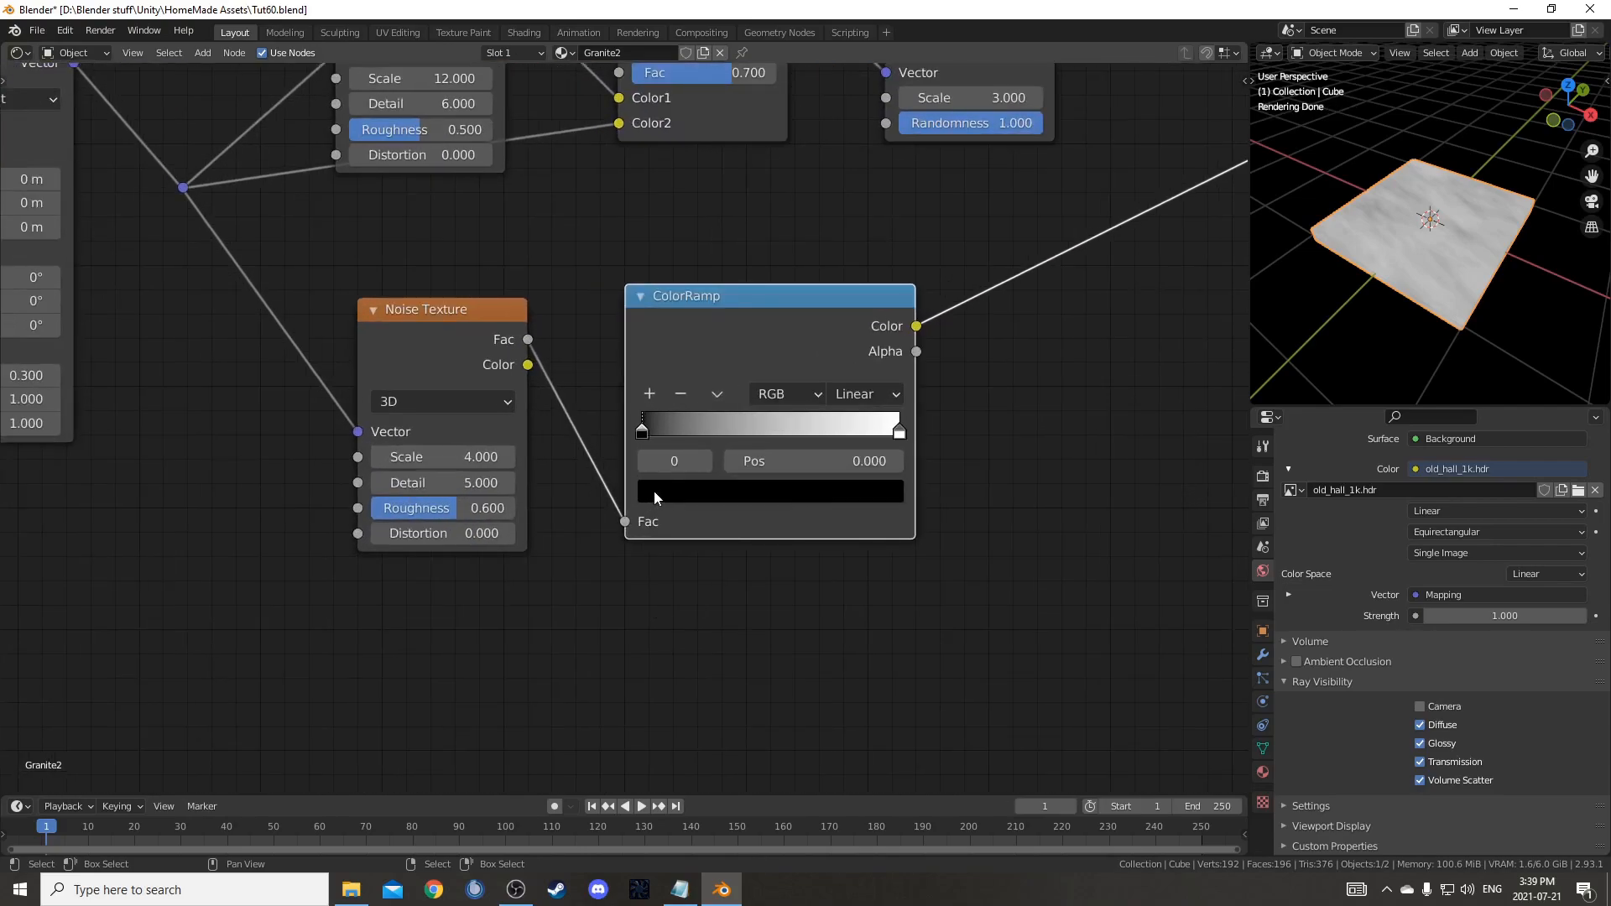
pyautogui.click(760, 461)
pyautogui.press('Return')
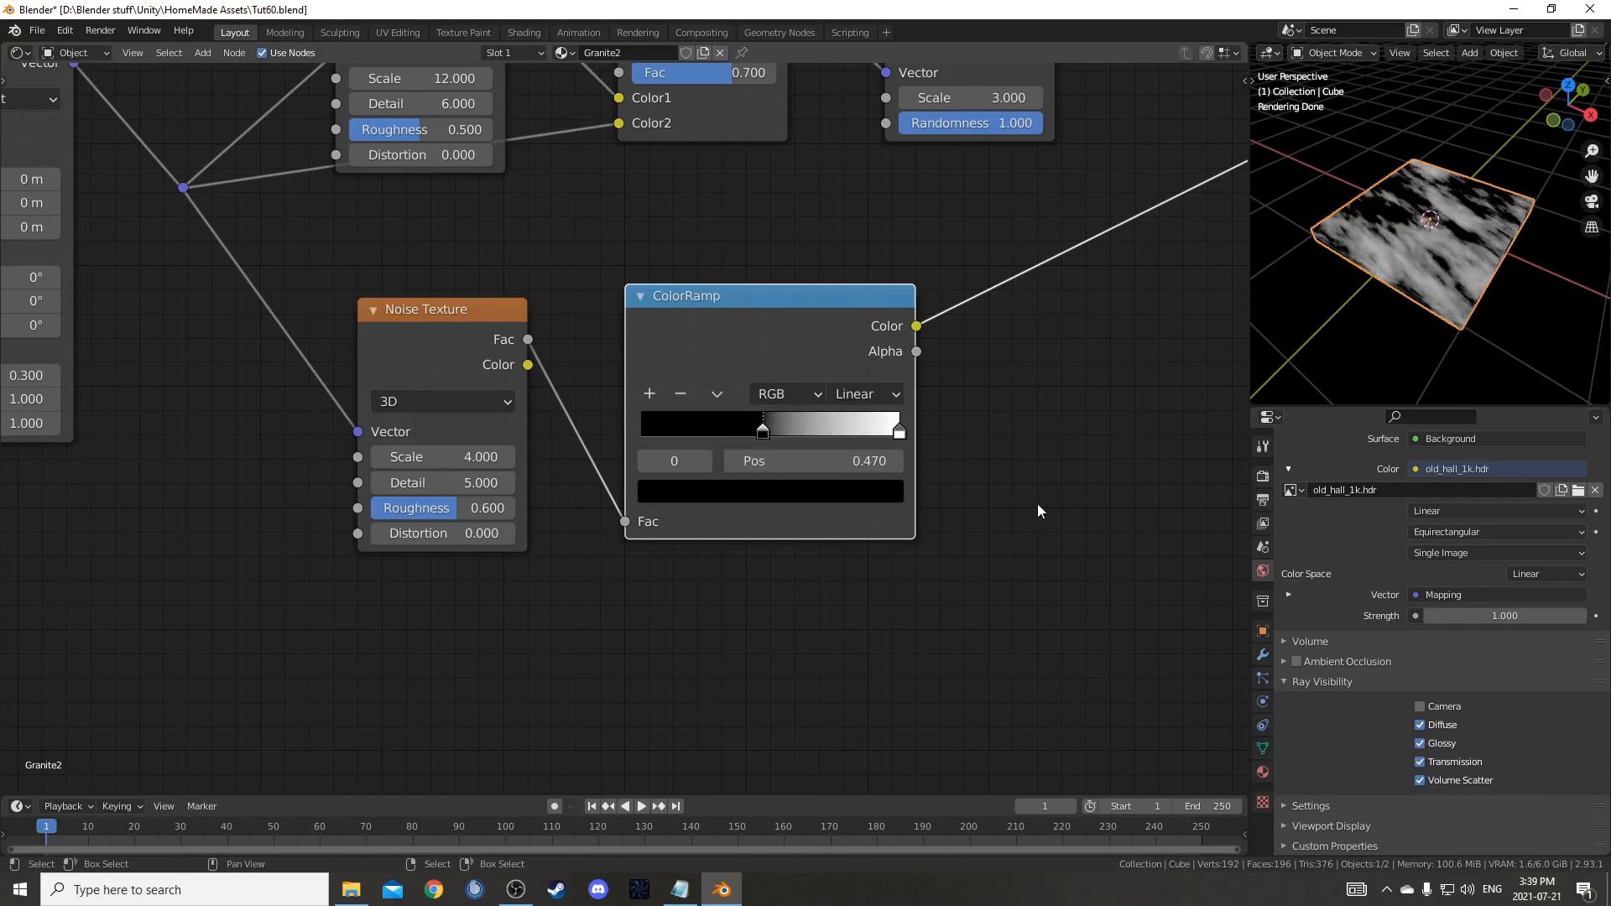
# - Set the white stop's position to 0.64 on the ColorRamp after the lower Noise Texture and inspect the slab closely
pyautogui.click(899, 431)
pyautogui.click(843, 463)
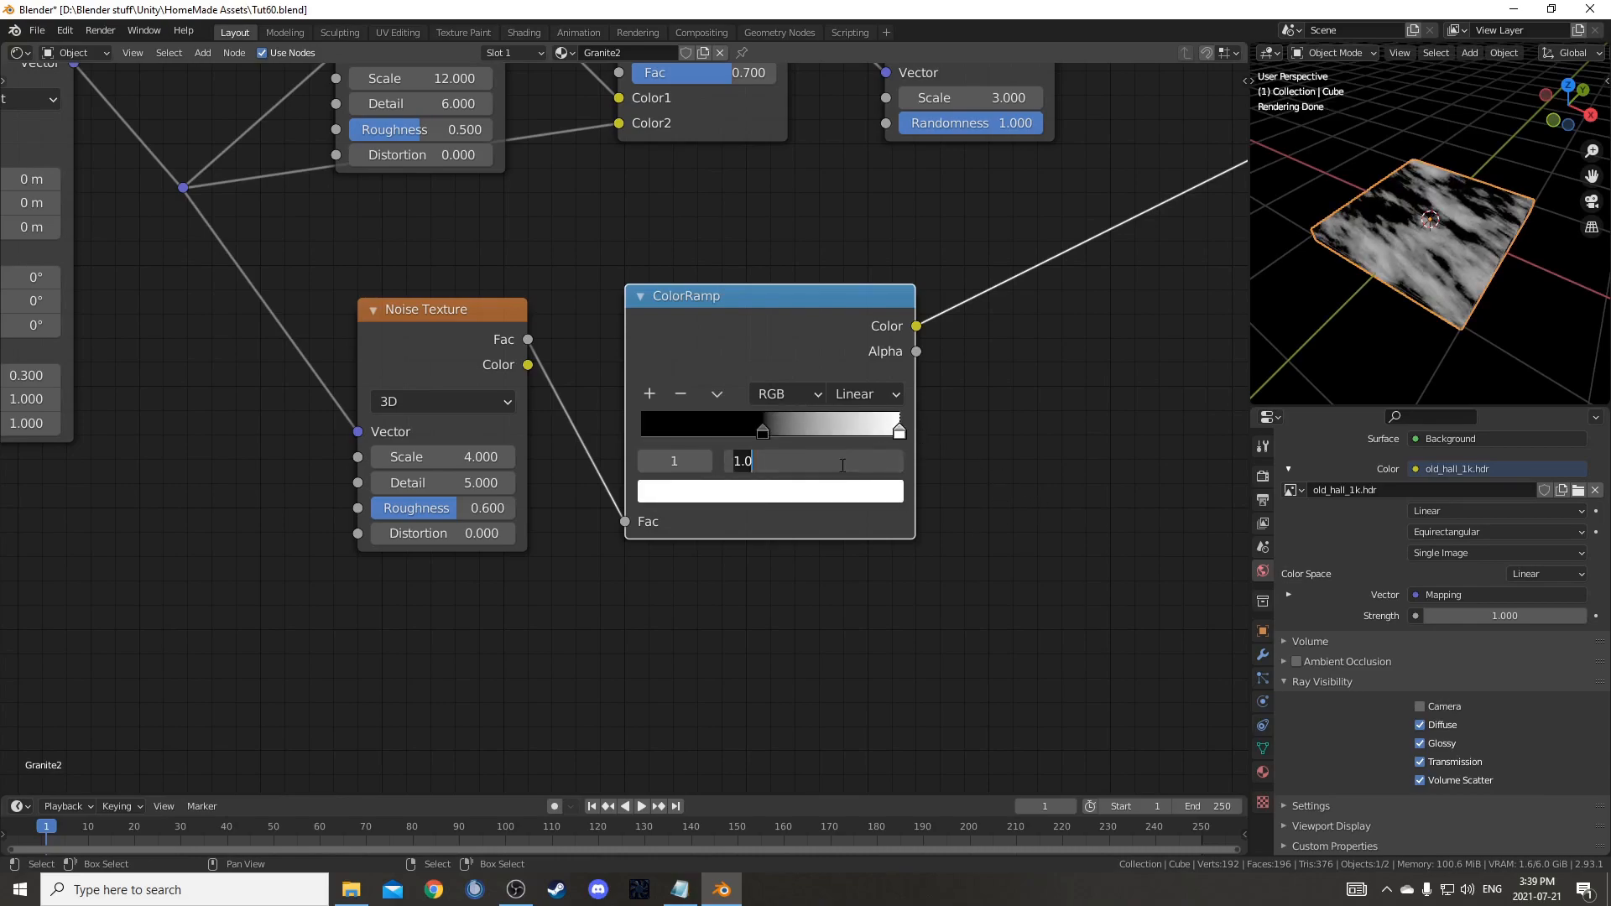
pyautogui.write('.64')
pyautogui.press('Return')
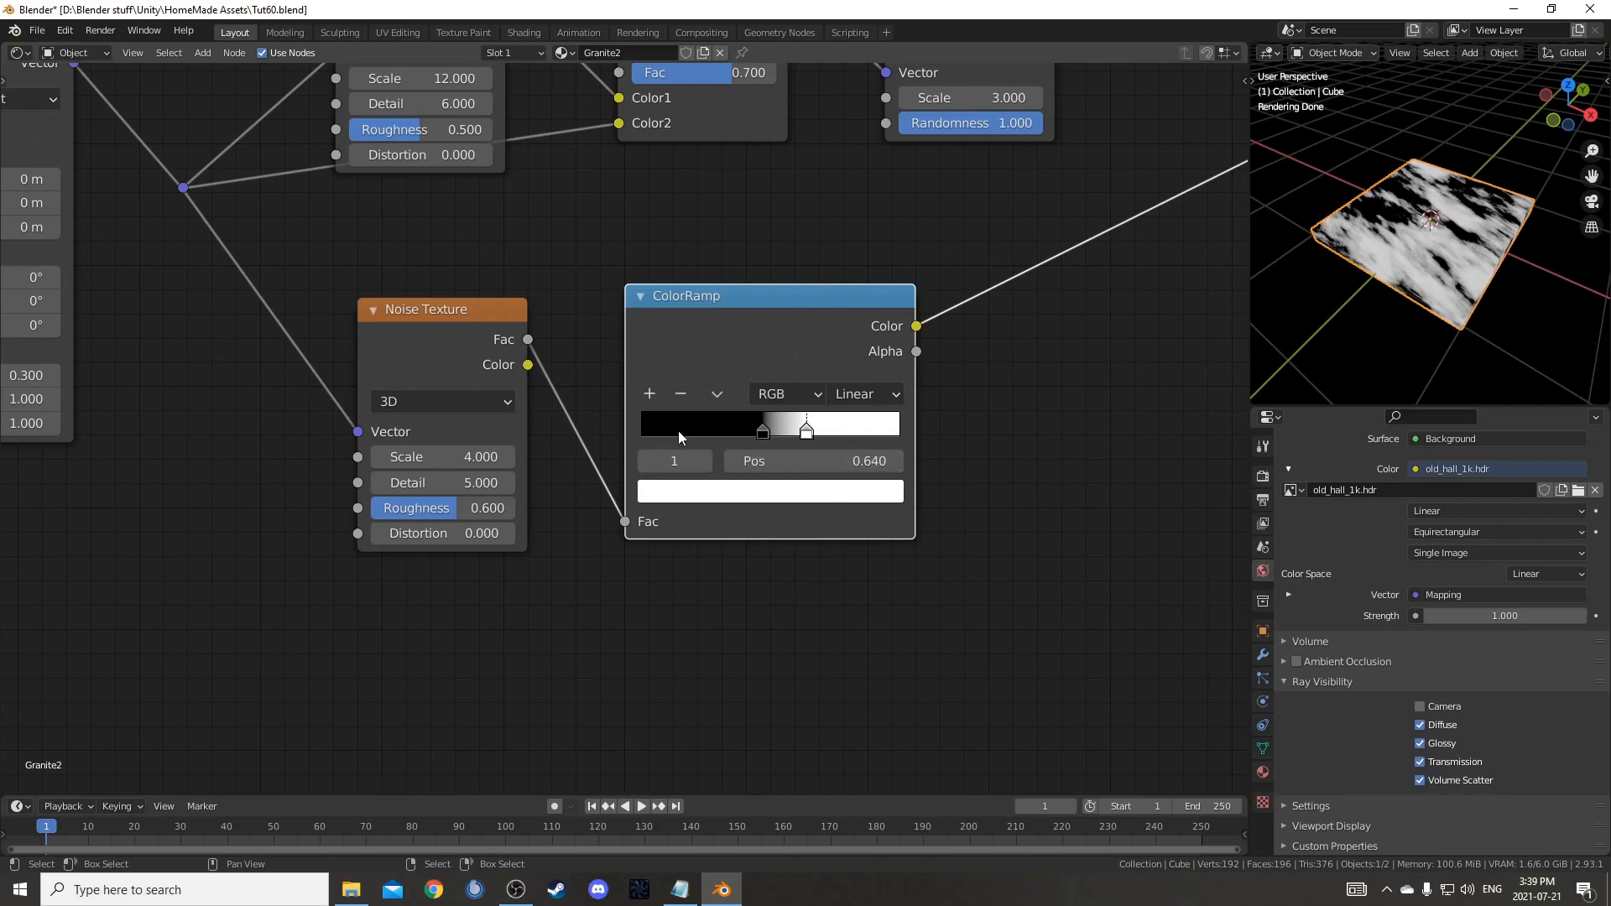
pyautogui.moveTo(1271, 270); pyautogui.dragTo(1448, 258, button='middle')
pyautogui.scroll(5, 1448, 259)
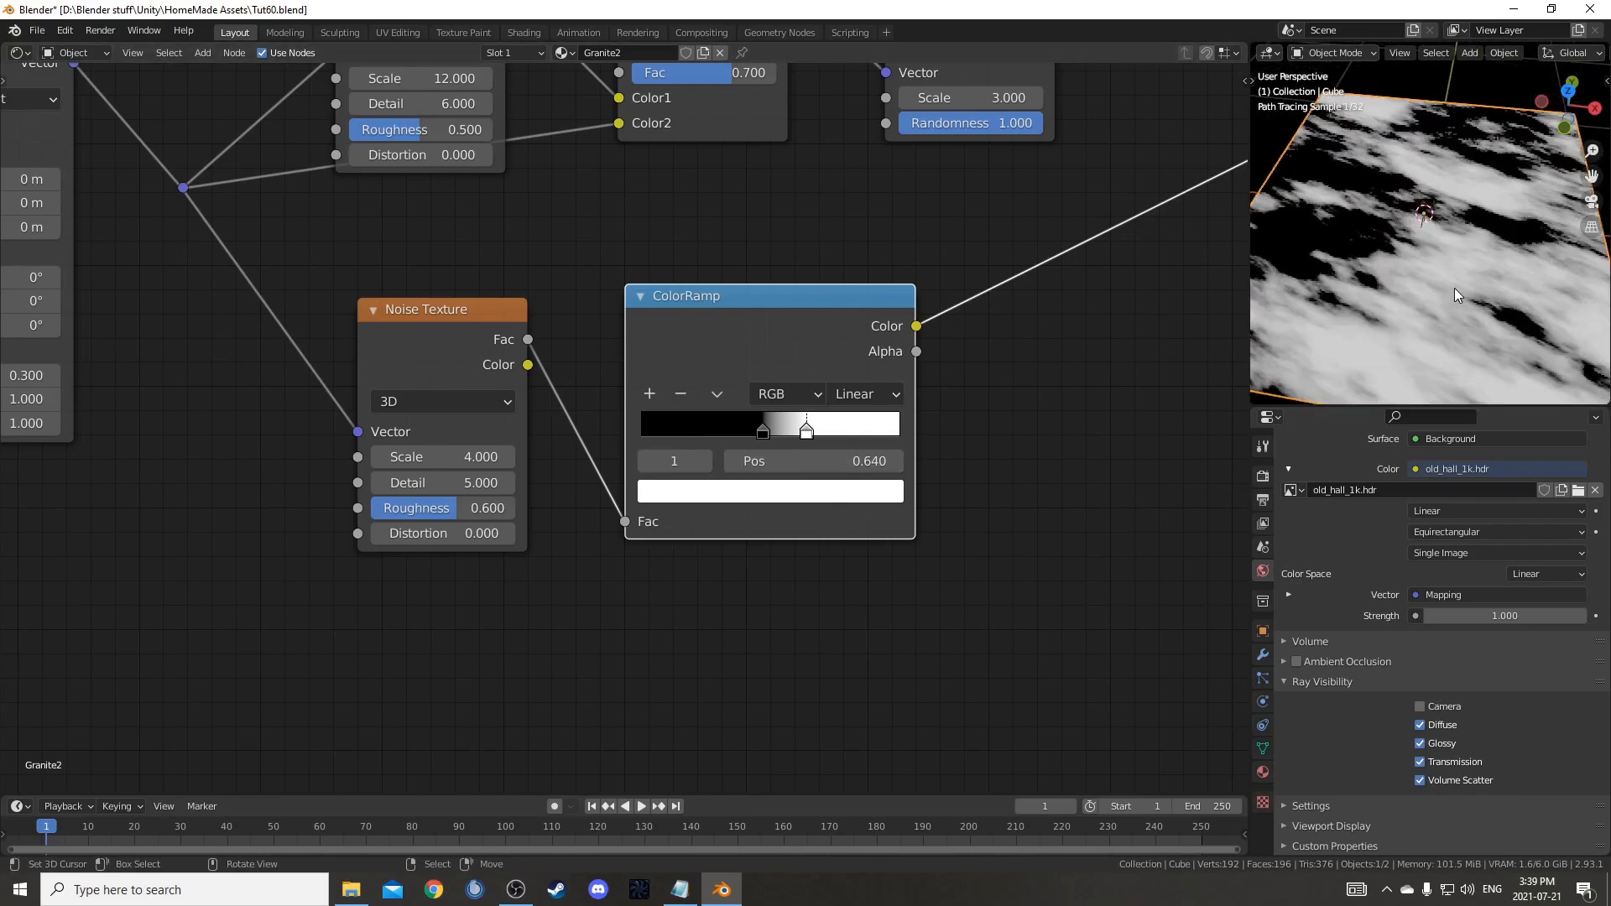
pyautogui.scroll(-3, 1427, 306)
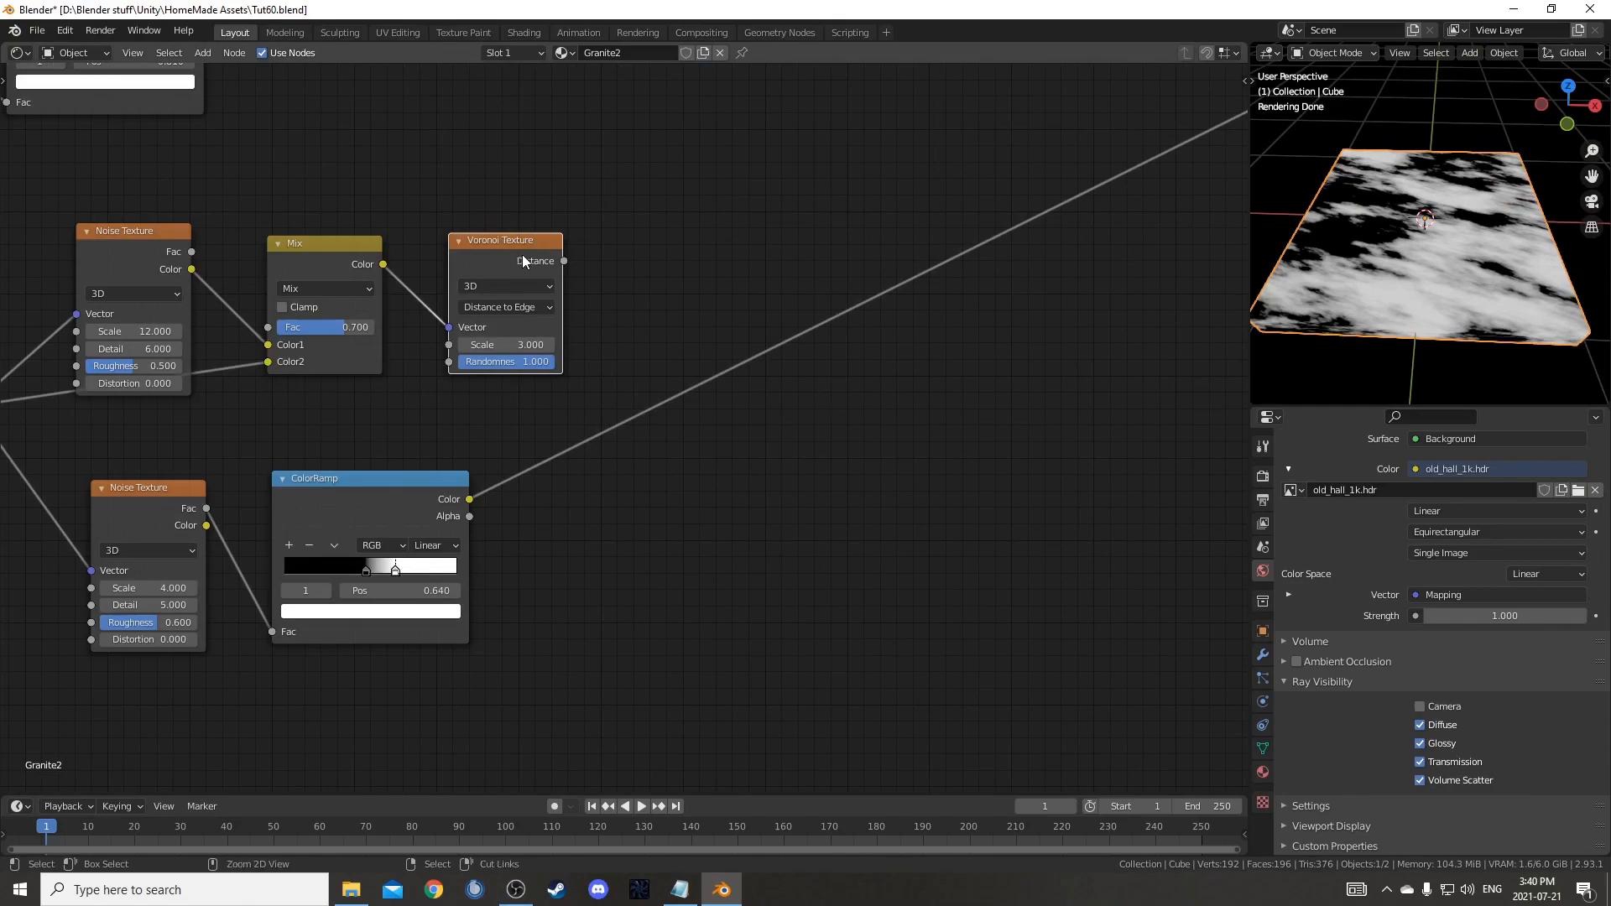
# - Preview the Voronoi distance, insert a MixRGB node after it and drive its Fac with the lower ColorRamp's Color output
pyautogui.keyDown('ctrl'); pyautogui.keyDown('shift'); pyautogui.click(520, 255); pyautogui.keyUp('shift'); pyautogui.keyUp('ctrl')
pyautogui.hotkey('shift', 'a')
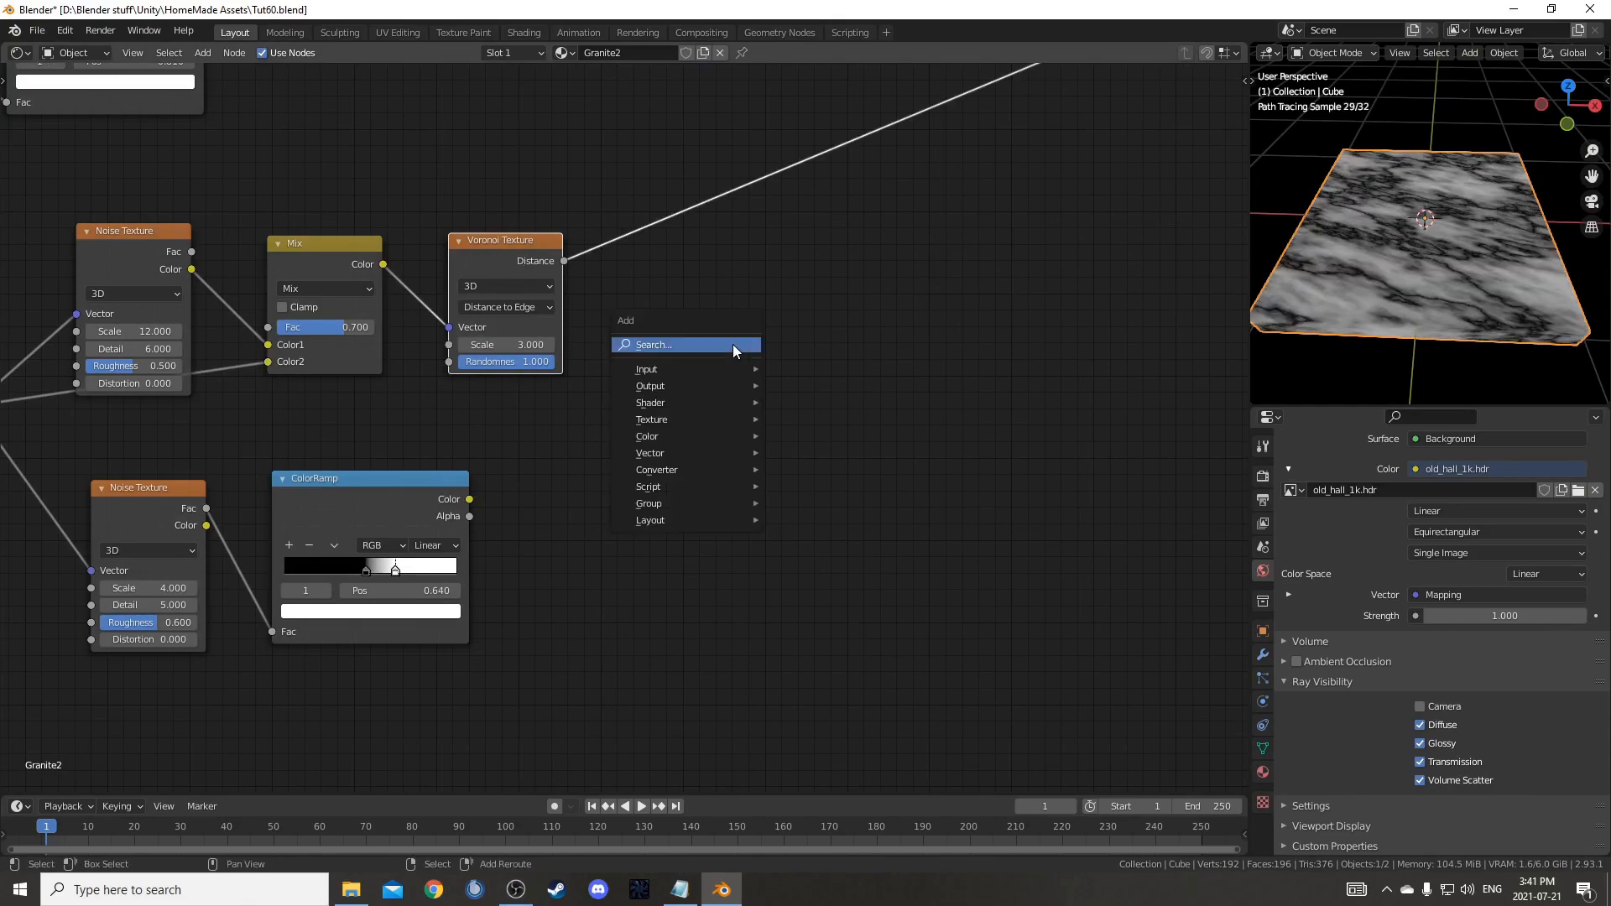
pyautogui.click(735, 344)
pyautogui.write('mix')
pyautogui.press('Return')
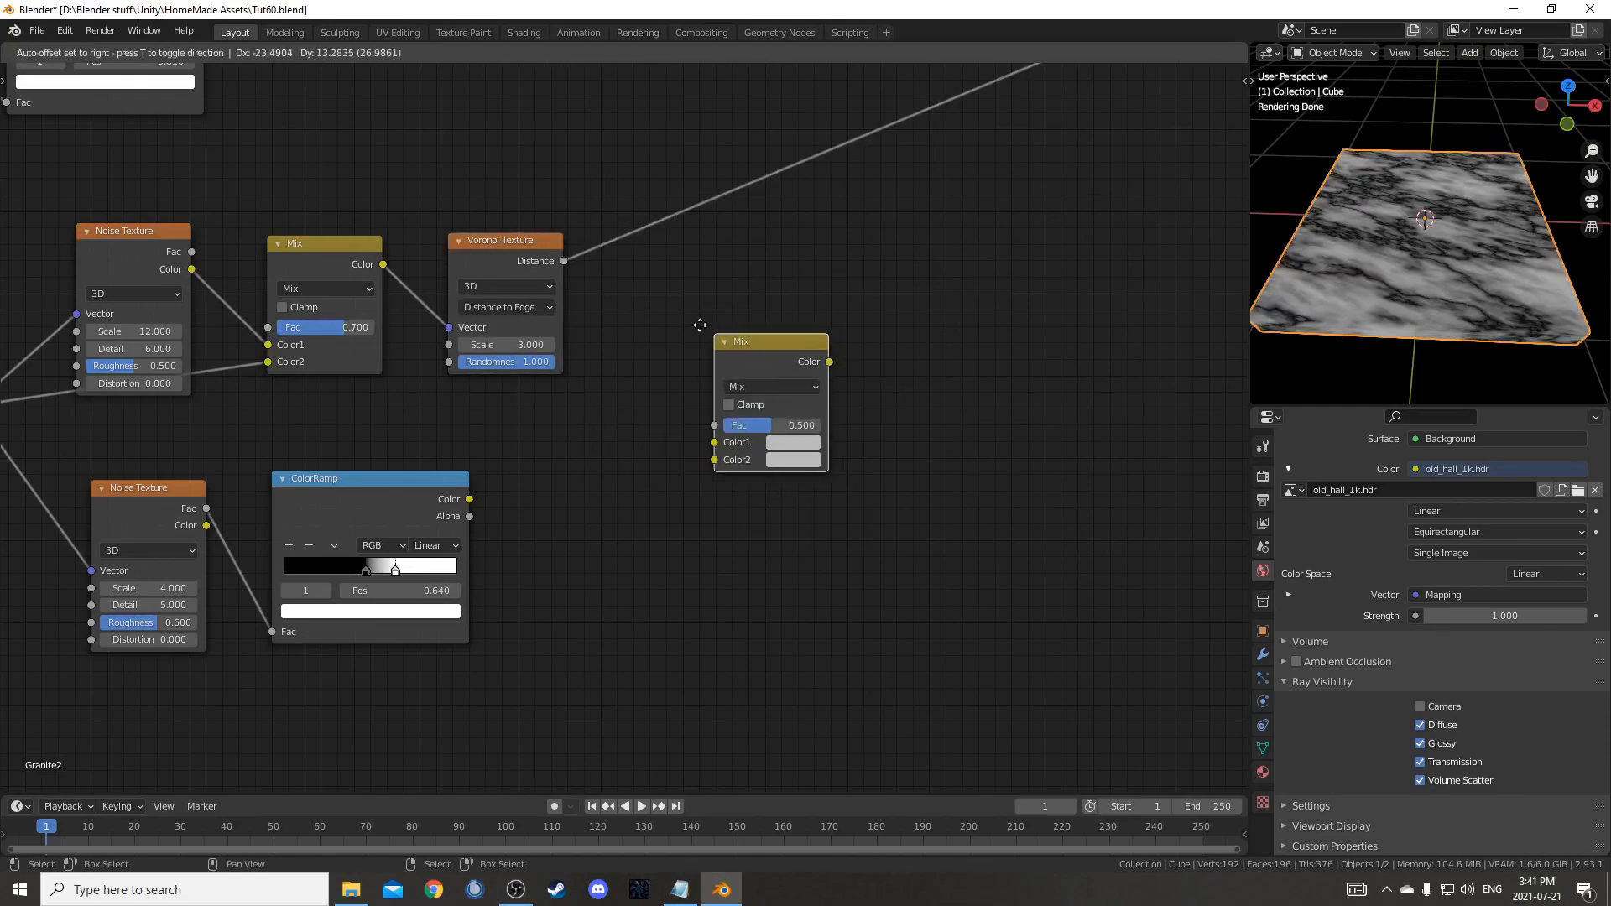
pyautogui.click(741, 388)
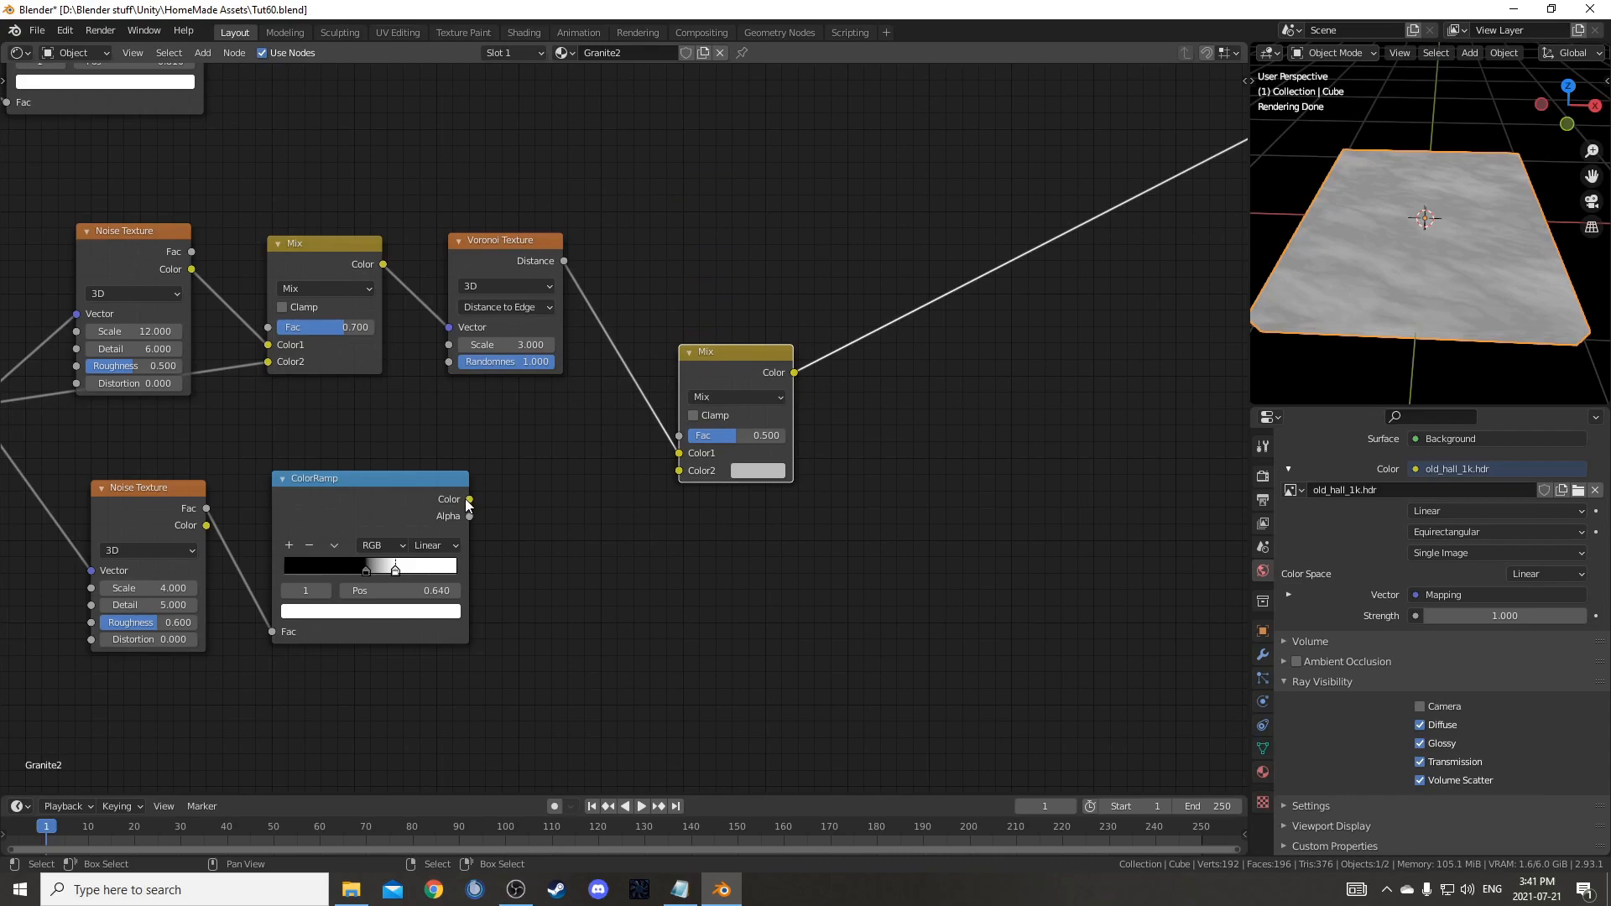
pyautogui.moveTo(471, 502); pyautogui.dragTo(679, 435)
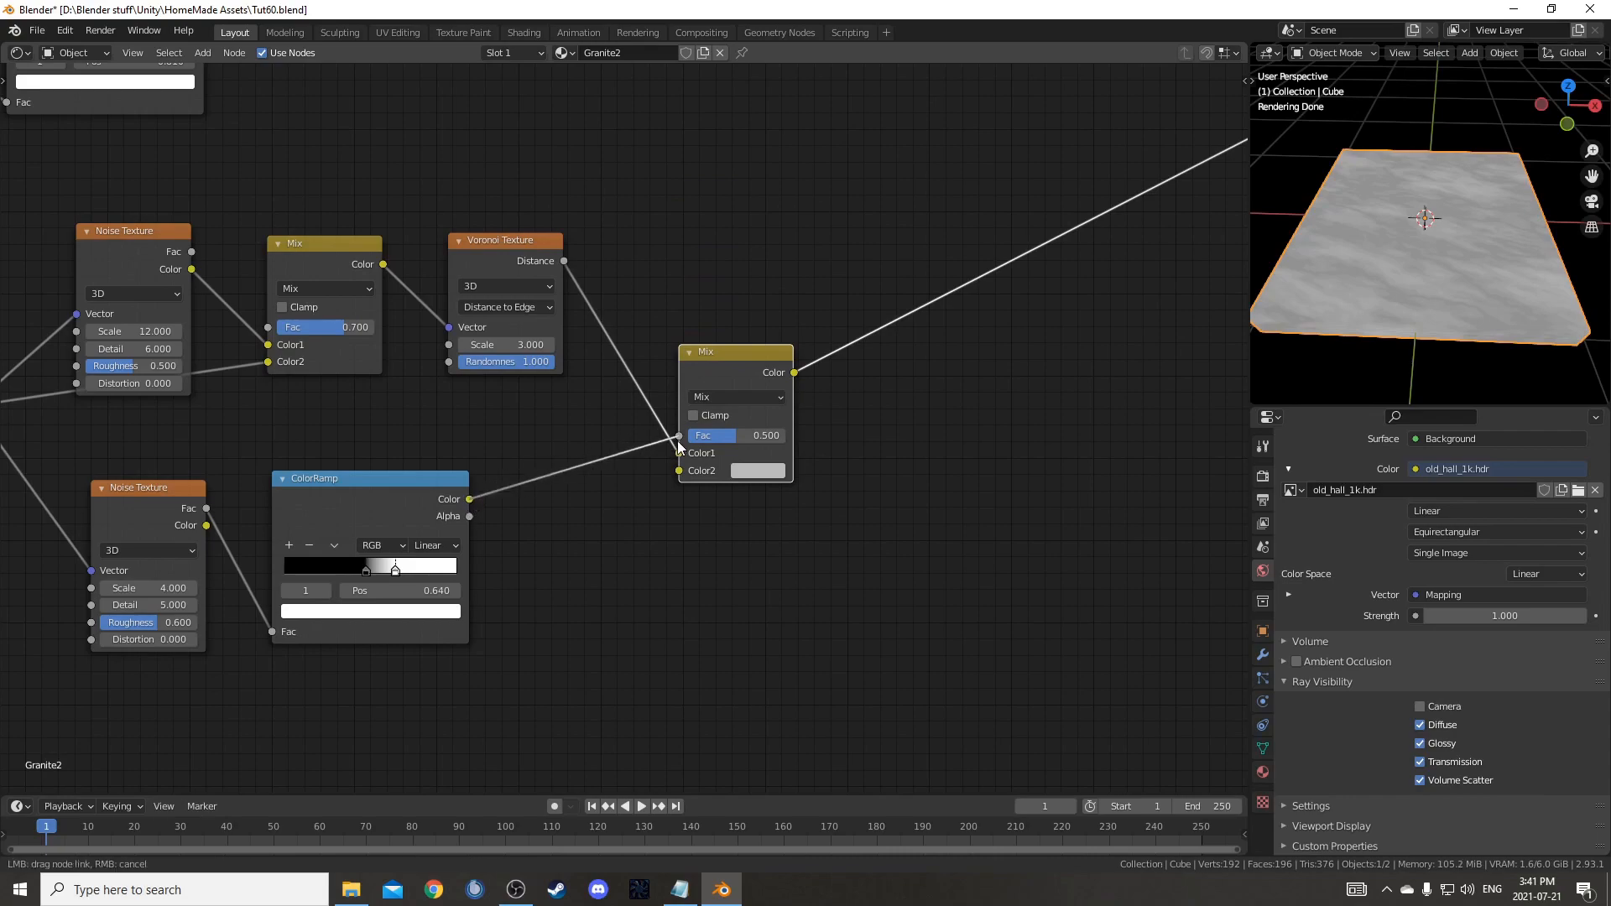
# - Check the Color2 colour of the Mix node after the Voronoi Texture and save the file
pyautogui.moveTo(794, 532); pyautogui.dragTo(769, 446, button='middle')
pyautogui.click(733, 398)
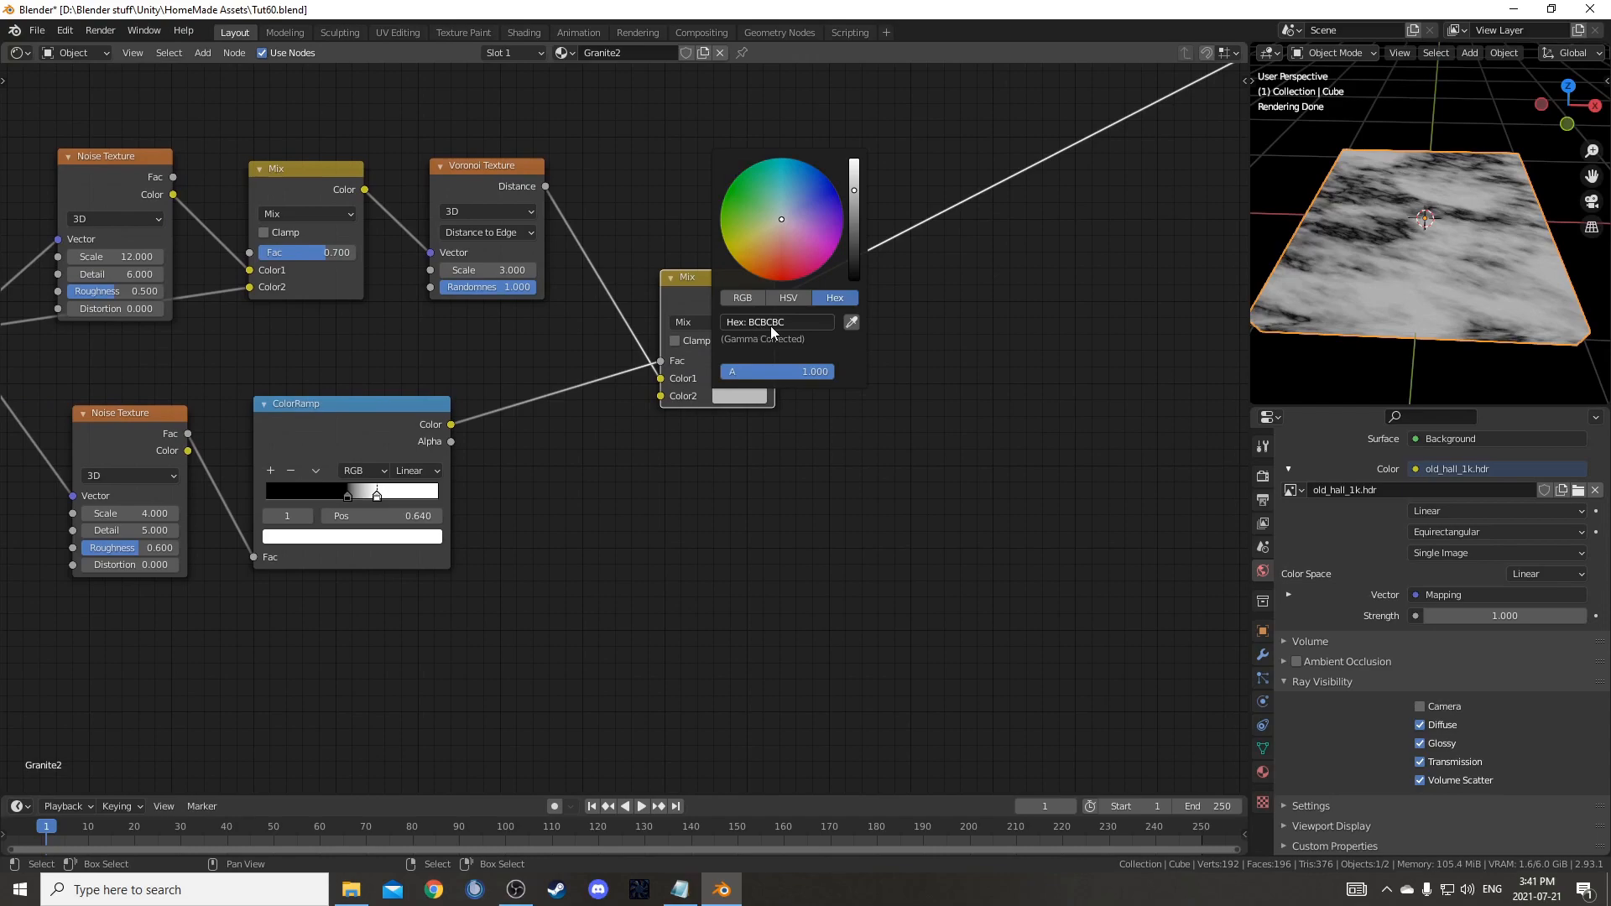
pyautogui.hotkey('ctrl', 's')
# - Duplicate the Mix node that combines the two upper ColorRamps and place the copy beside the original
pyautogui.scroll(-7, 679, 353)
pyautogui.moveTo(679, 352); pyautogui.dragTo(699, 512, button='middle')
pyautogui.moveTo(696, 508); pyautogui.dragTo(695, 487)
pyautogui.scroll(-3, 780, 456)
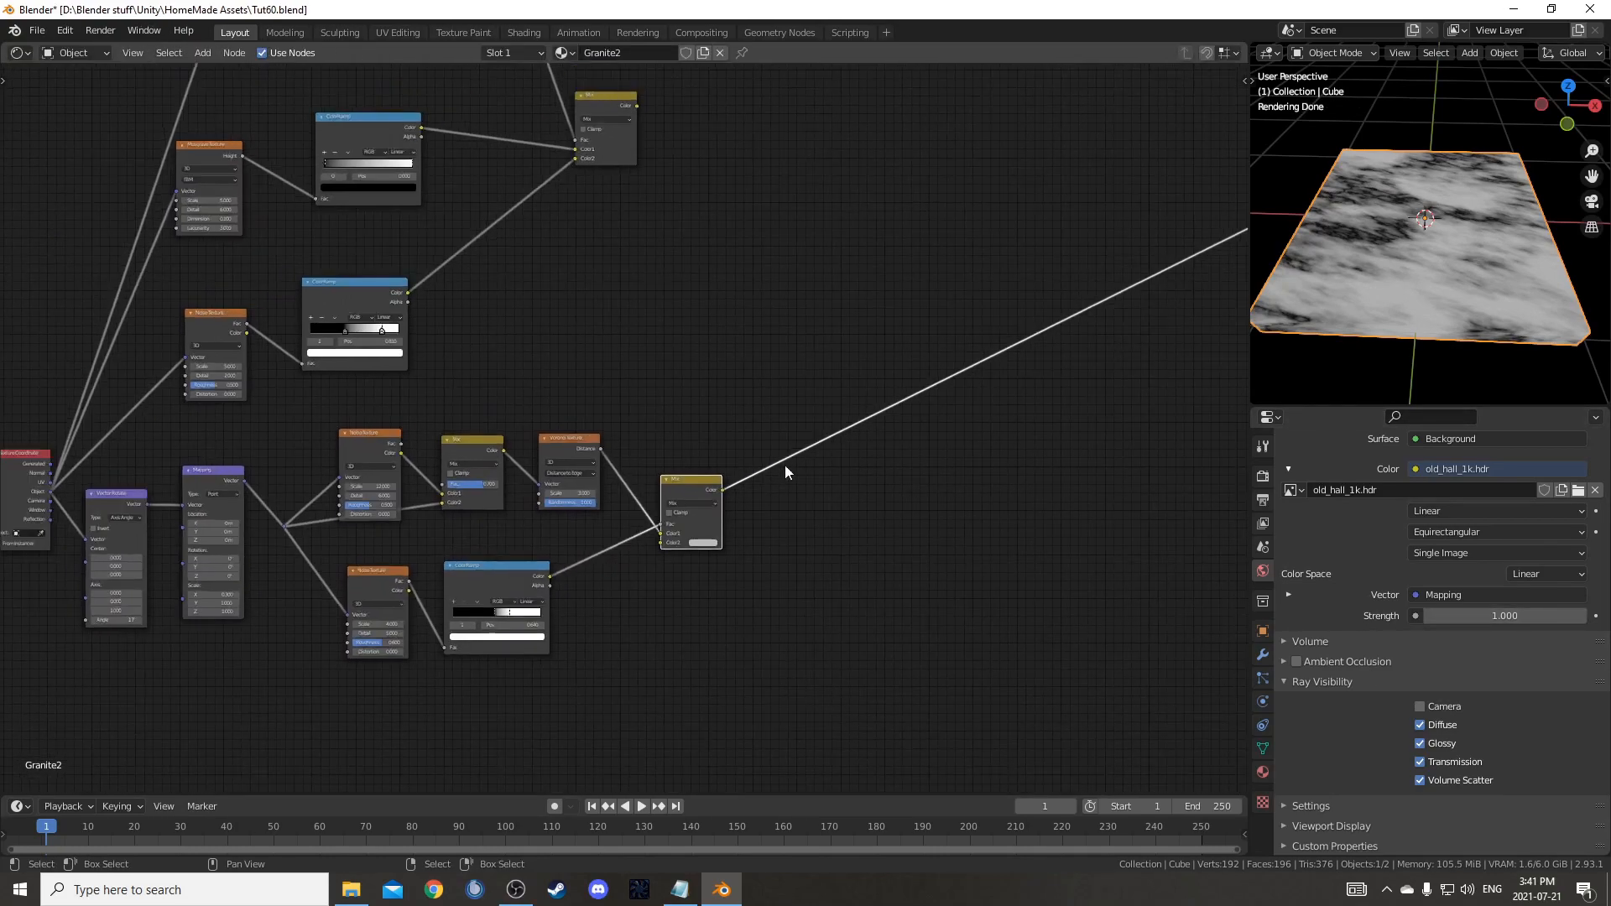
pyautogui.moveTo(601, 150); pyautogui.dragTo(613, 152)
pyautogui.moveTo(764, 257); pyautogui.dragTo(616, 316, button='middle')
pyautogui.scroll(3, 667, 267)
pyautogui.hotkey('shift', 'd')
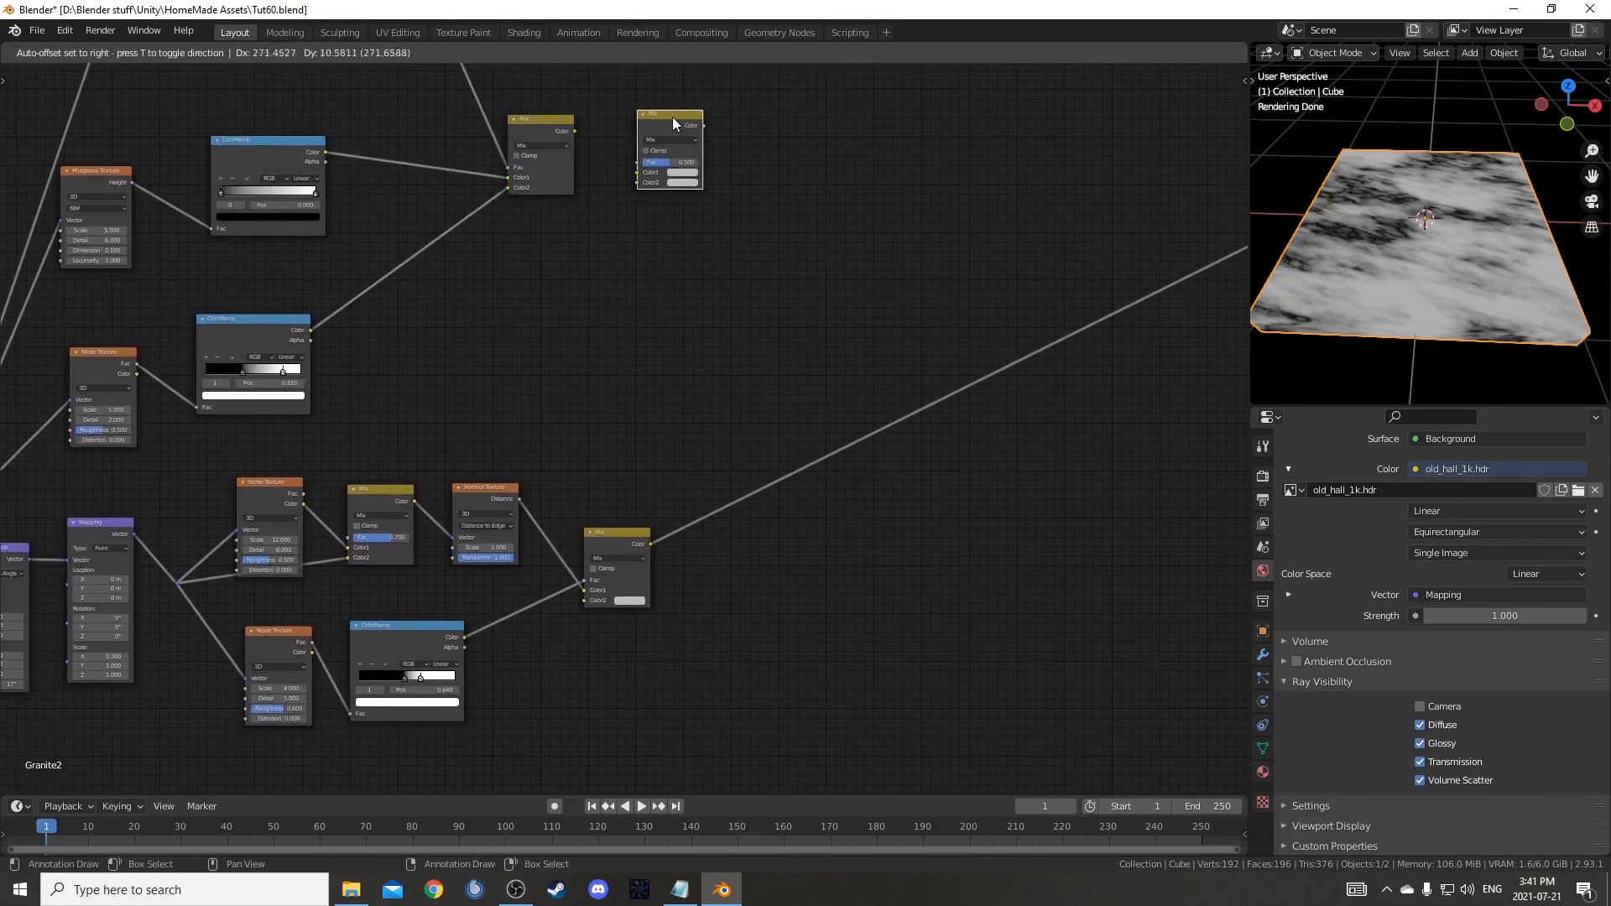
pyautogui.click(672, 118)
# - Connect the upper Mix node's Color to the duplicated Mix node's Color1 and the Voronoi branch's Mix output to its Color2
pyautogui.scroll(4, 683, 167)
pyautogui.moveTo(692, 210); pyautogui.dragTo(710, 310, button='middle')
pyautogui.moveTo(574, 123); pyautogui.dragTo(660, 179)
pyautogui.moveTo(701, 593); pyautogui.dragTo(697, 594, button='middle')
pyautogui.moveTo(676, 687); pyautogui.dragTo(655, 193)
# - Set the duplicated Mix node's Fac to 0.84, then preview its output on the slab from another angle
pyautogui.click(697, 168)
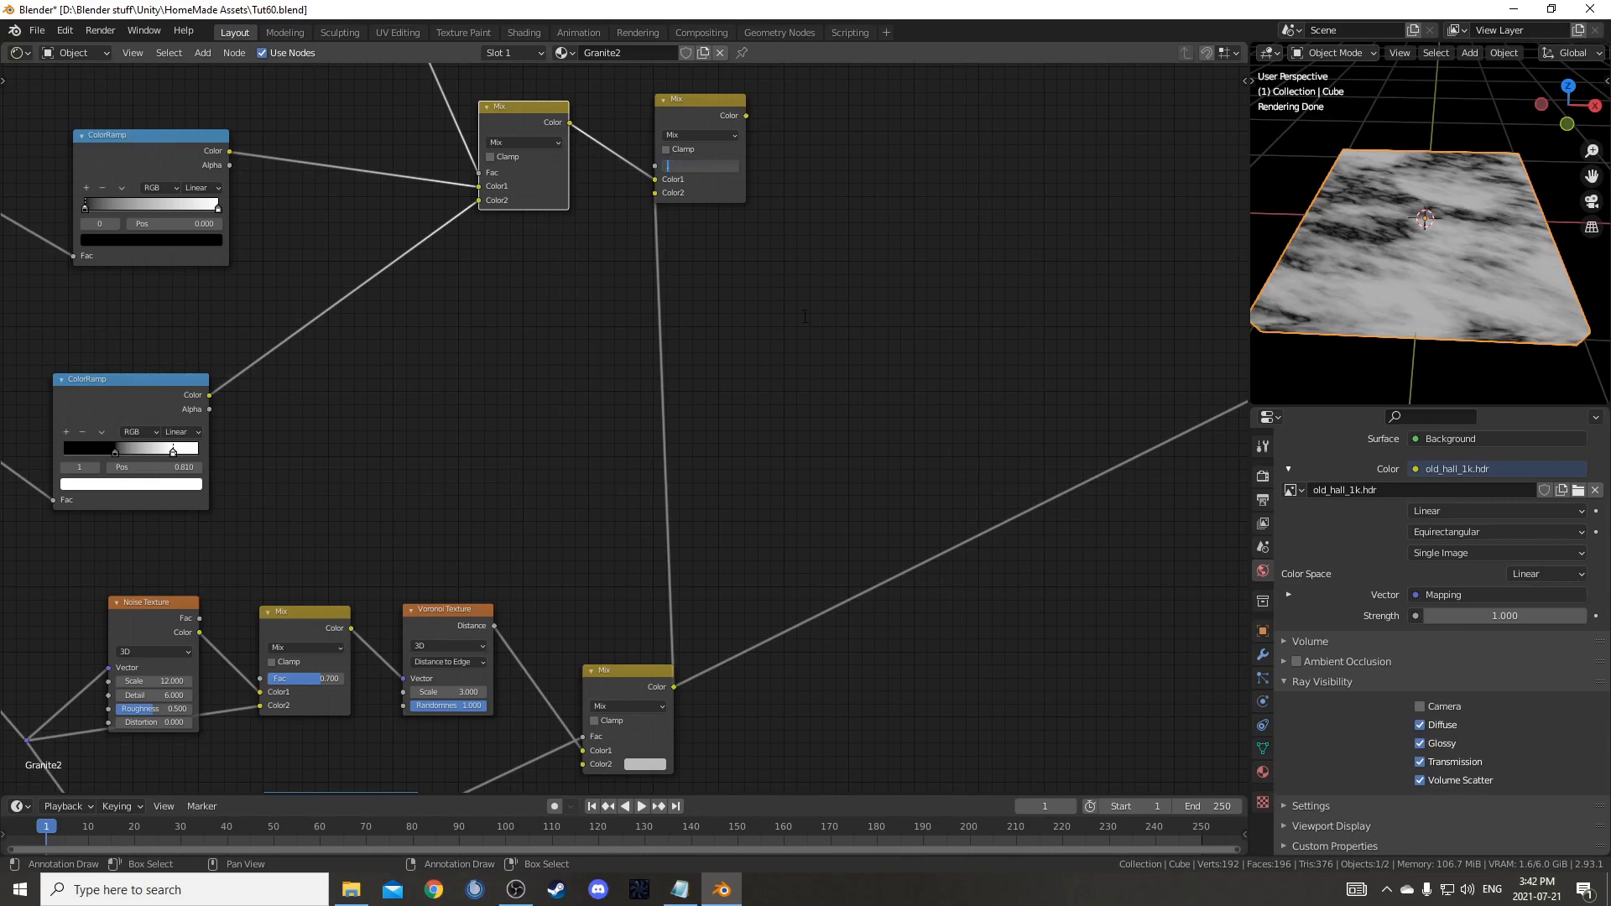
pyautogui.write('.84')
pyautogui.press('Return')
pyautogui.keyDown('ctrl'); pyautogui.keyDown('shift'); pyautogui.click(691, 113); pyautogui.keyUp('shift'); pyautogui.keyUp('ctrl')
pyautogui.moveTo(1443, 277)
pyautogui.mouseDown(button='middle')
pyautogui.moveTo(1463, 304)
pyautogui.moveTo(1393, 320)
pyautogui.moveTo(1409, 319)
pyautogui.moveTo(1373, 254)
pyautogui.mouseUp(button='middle')
pyautogui.scroll(3, 1384, 276)
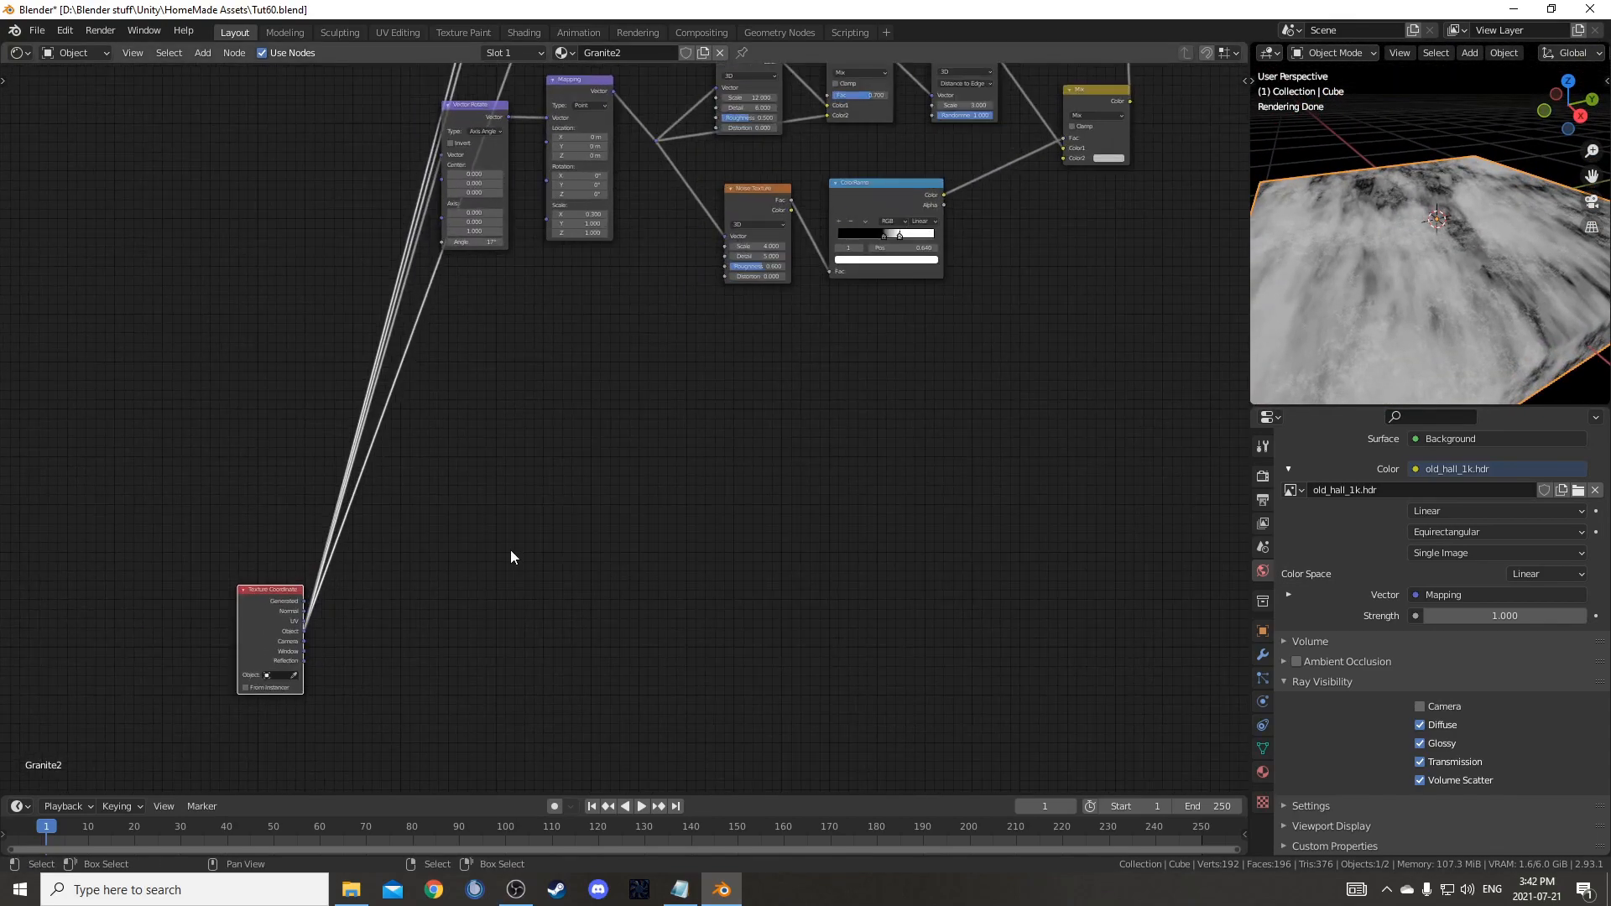
# - Preview the Texture Coordinate node's Object output on the slab
pyautogui.moveTo(510, 550); pyautogui.dragTo(584, 411, button='middle')
pyautogui.keyDown('ctrl'); pyautogui.keyDown('shift'); pyautogui.click(356, 460); pyautogui.keyUp('shift'); pyautogui.keyUp('ctrl')
pyautogui.keyDown('ctrl'); pyautogui.keyDown('shift'); pyautogui.click(355, 460); pyautogui.keyUp('shift'); pyautogui.keyUp('ctrl')
pyautogui.keyDown('ctrl'); pyautogui.keyDown('shift'); pyautogui.click(356, 459); pyautogui.keyUp('shift'); pyautogui.keyUp('ctrl')
pyautogui.keyDown('ctrl'); pyautogui.keyDown('shift'); pyautogui.click(356, 460); pyautogui.keyUp('shift'); pyautogui.keyUp('ctrl')
pyautogui.hotkey('shift', 'a')
pyautogui.write('muxr')
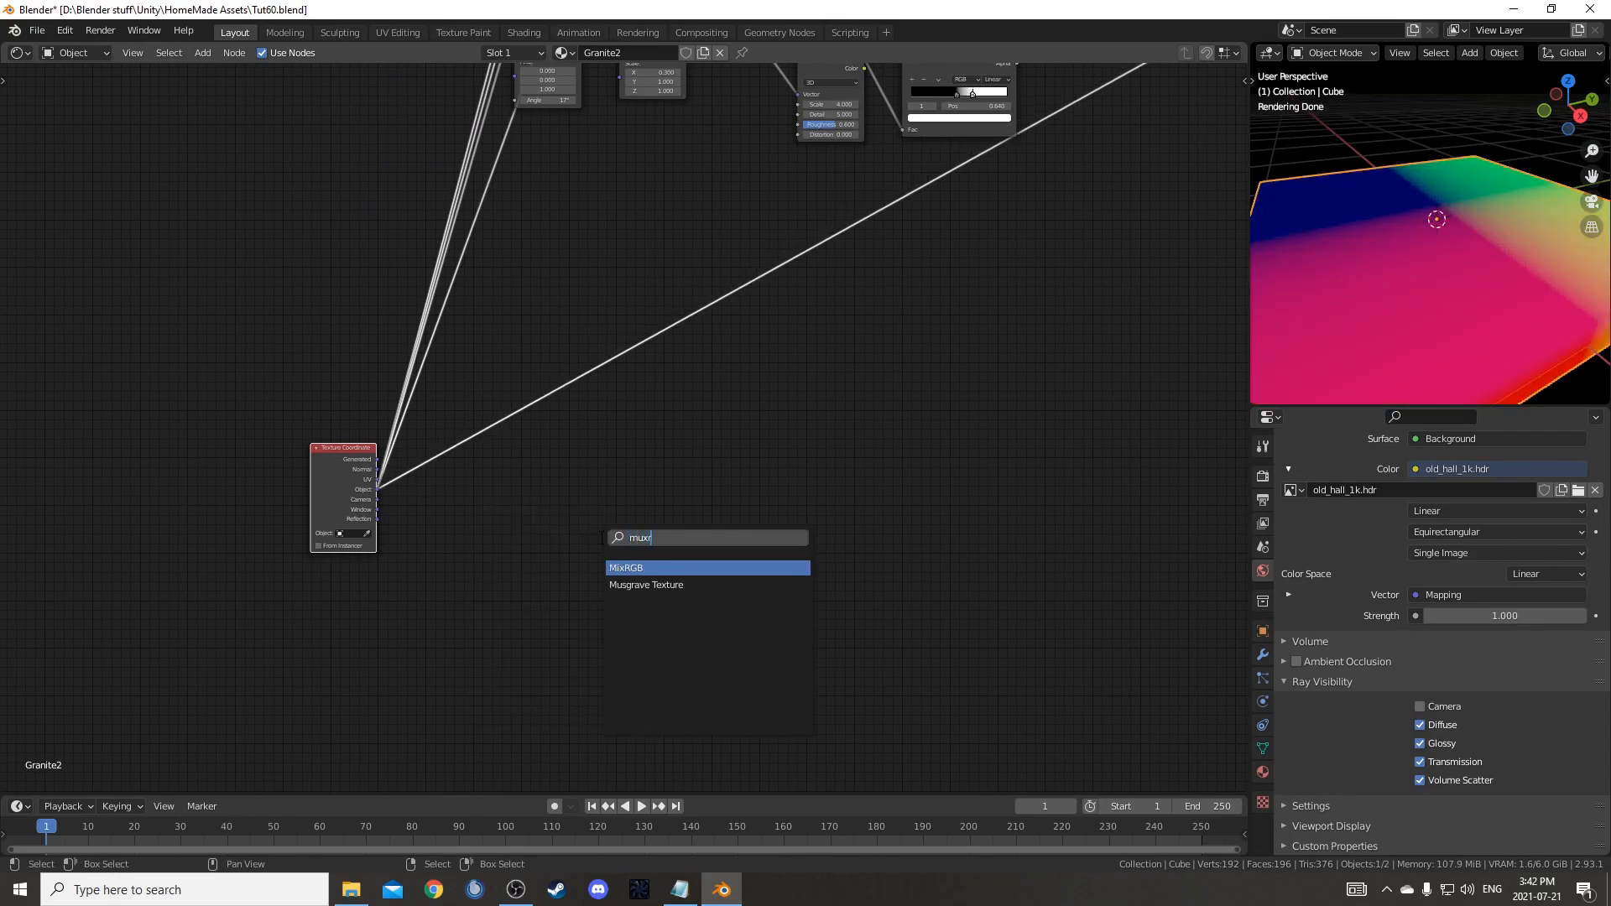
pyautogui.press('Return')
pyautogui.press('Escape')
# - Insert a Musgrave Texture node into the preview link from the Texture Coordinate's Object output
pyautogui.hotkey('shift', 'a')
pyautogui.write('mus')
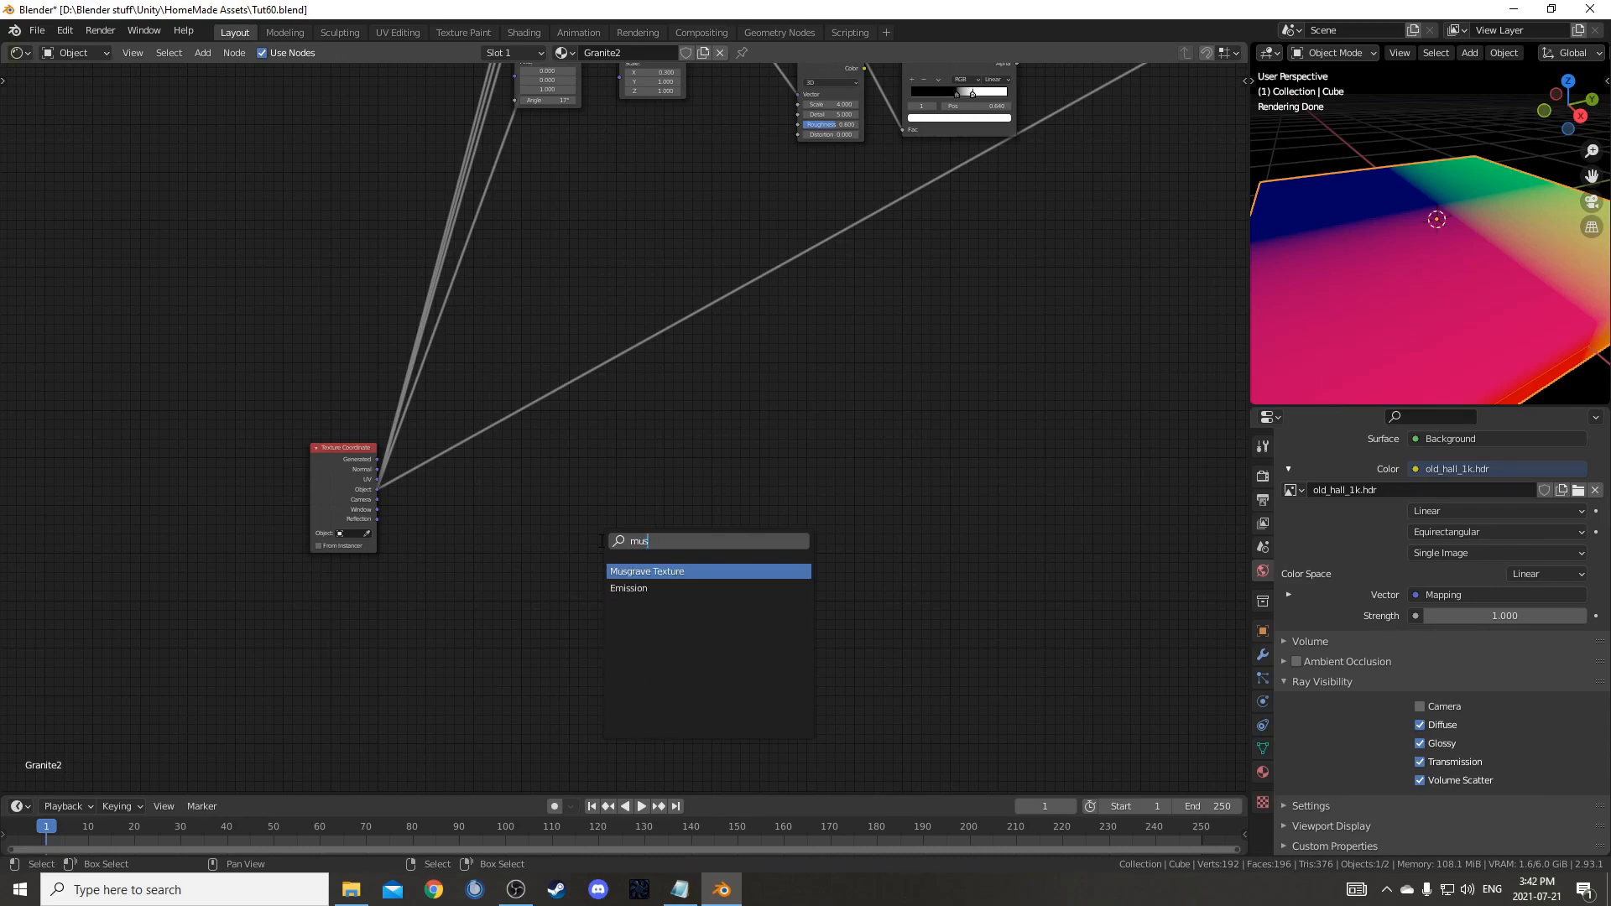
pyautogui.press('Return')
pyautogui.click(496, 317)
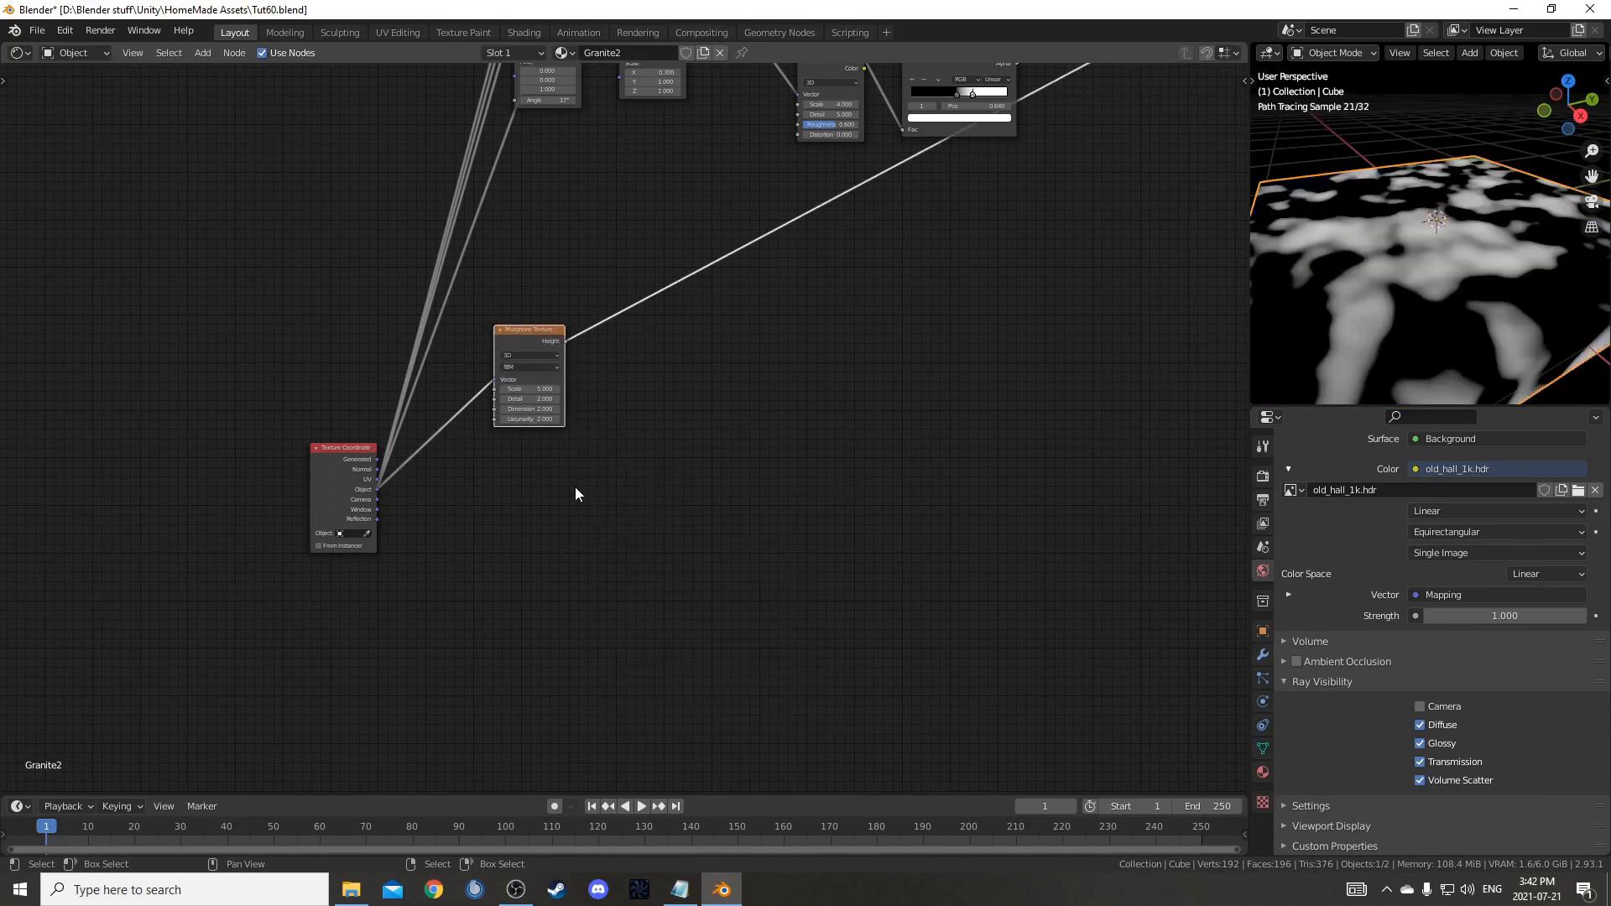
# - Open the new Musgrave Texture's scale value for editing
pyautogui.scroll(2, 588, 486)
pyautogui.scroll(1, 611, 493)
pyautogui.click(616, 432)
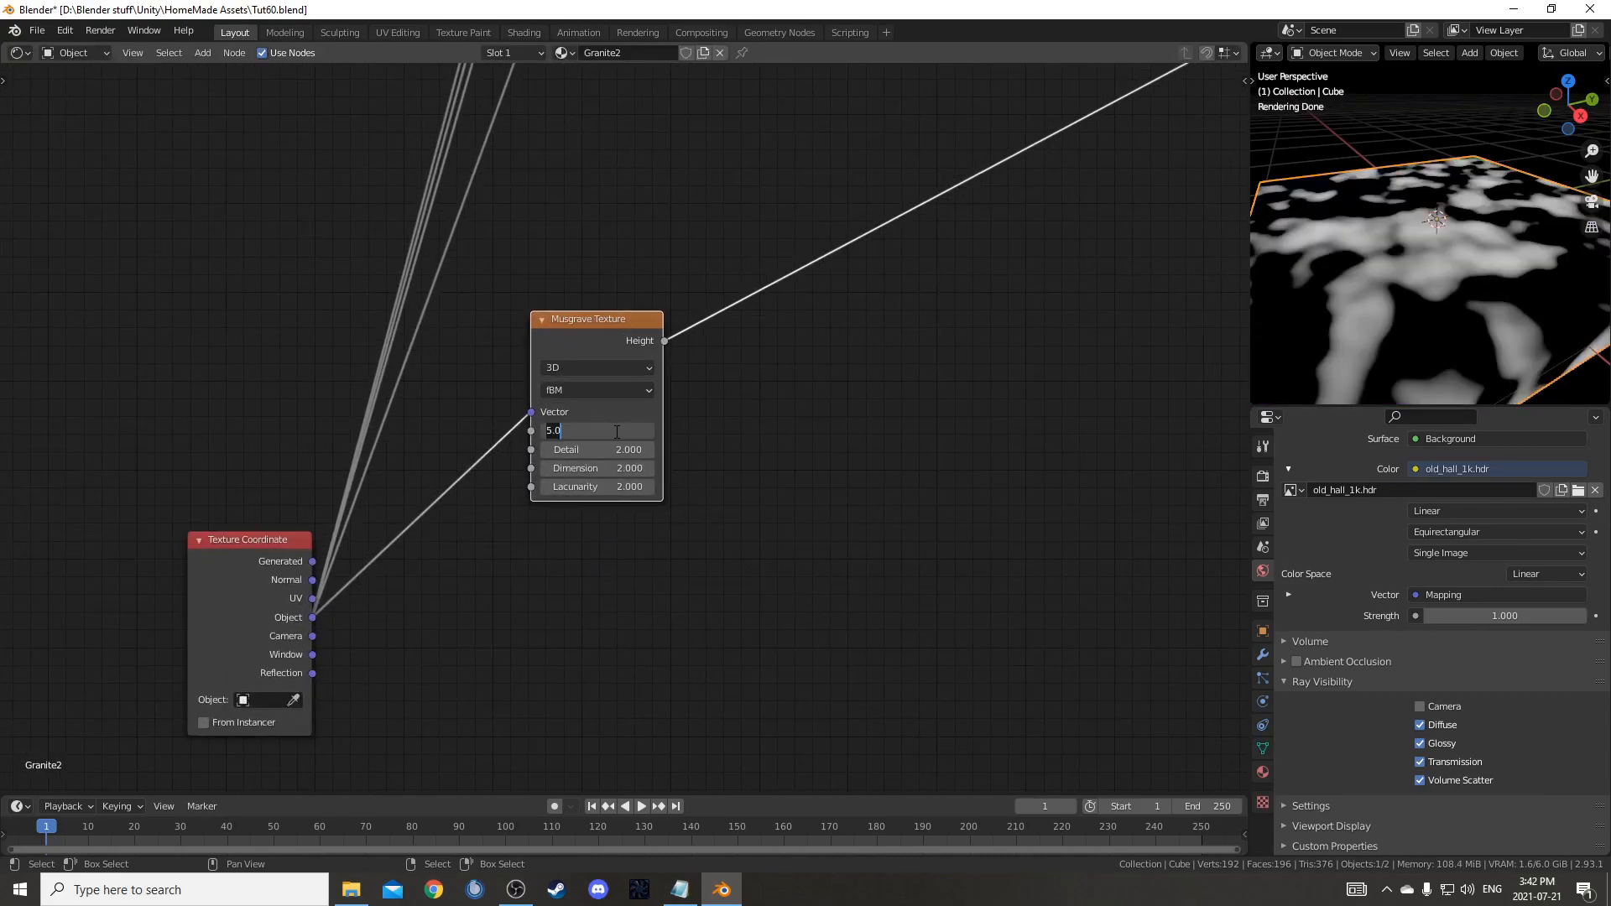
# - Set the Musgrave Texture's Scale to 10, Detail to 5 and Dimension to 0.1
pyautogui.write('10')
pyautogui.press('Tab')
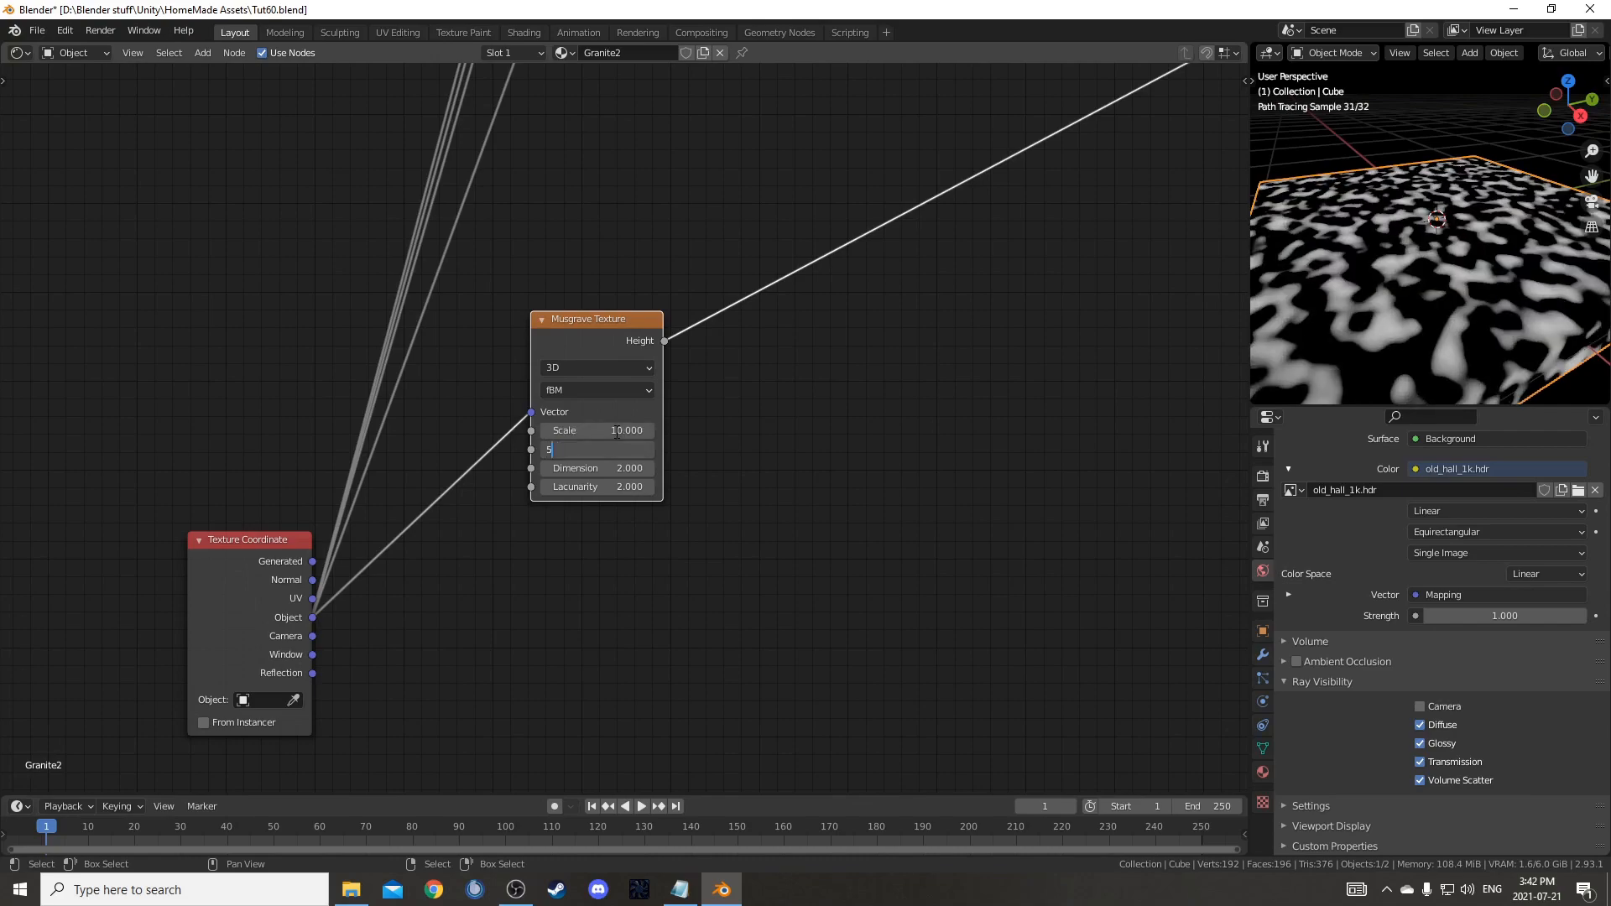
pyautogui.write('5')
pyautogui.press('Tab')
pyautogui.write('.1')
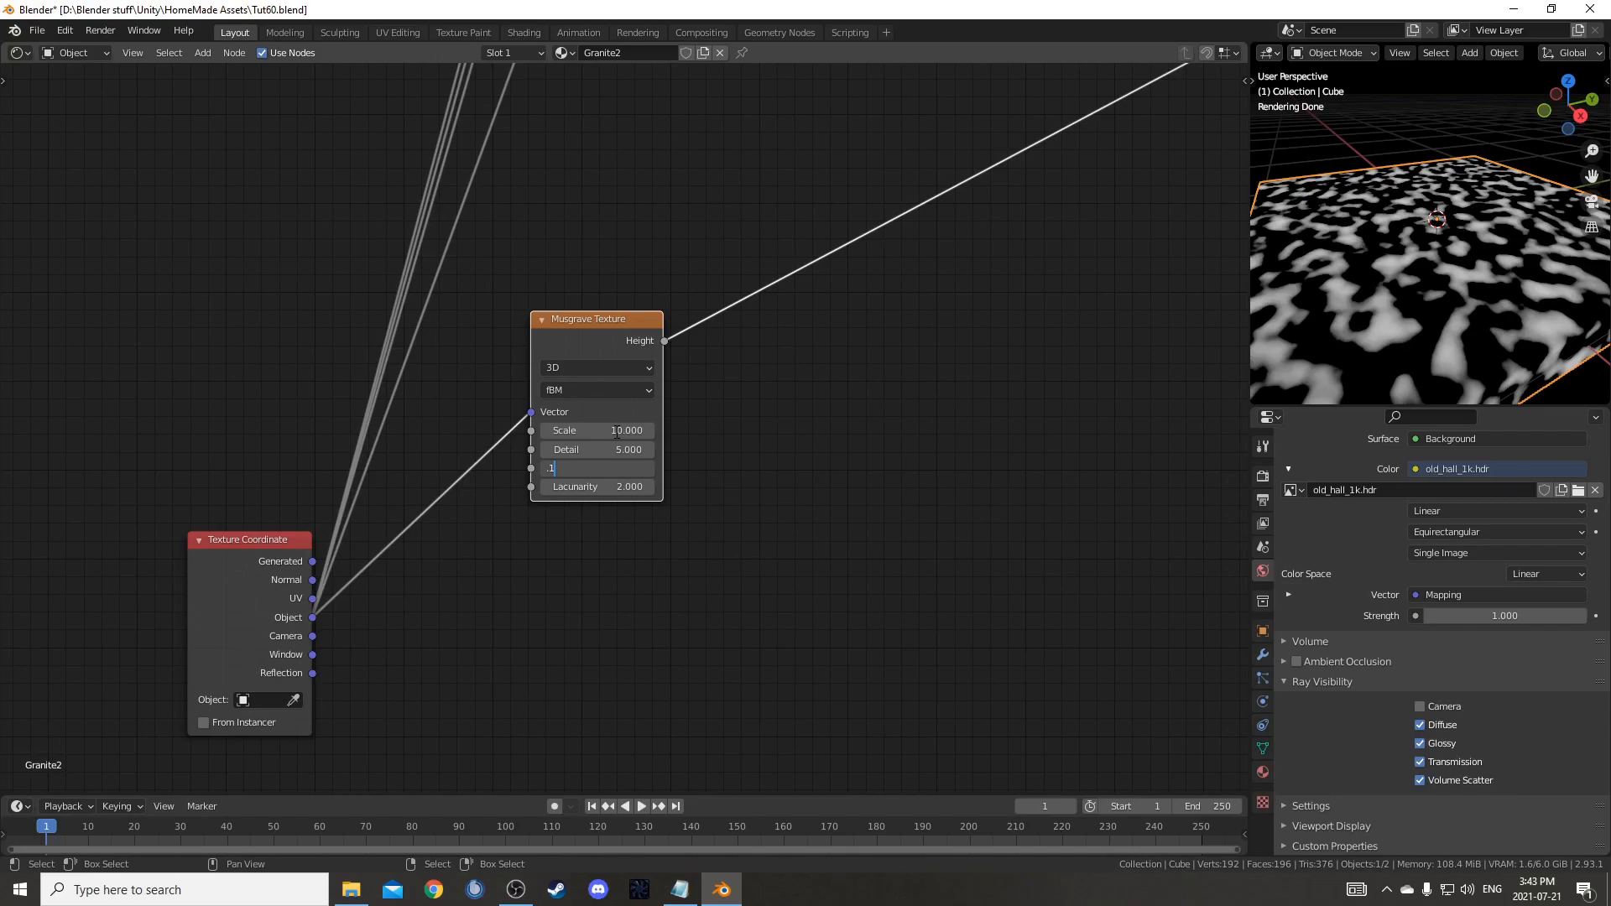
pyautogui.press('Return')
# - Reposition the Texture Coordinate node and insert a ColorRamp on the Musgrave Texture's Height output link
pyautogui.moveTo(236, 564); pyautogui.dragTo(210, 337)
pyautogui.hotkey('shift', 'a')
pyautogui.click(699, 497)
pyautogui.write('colorr')
pyautogui.press('Return')
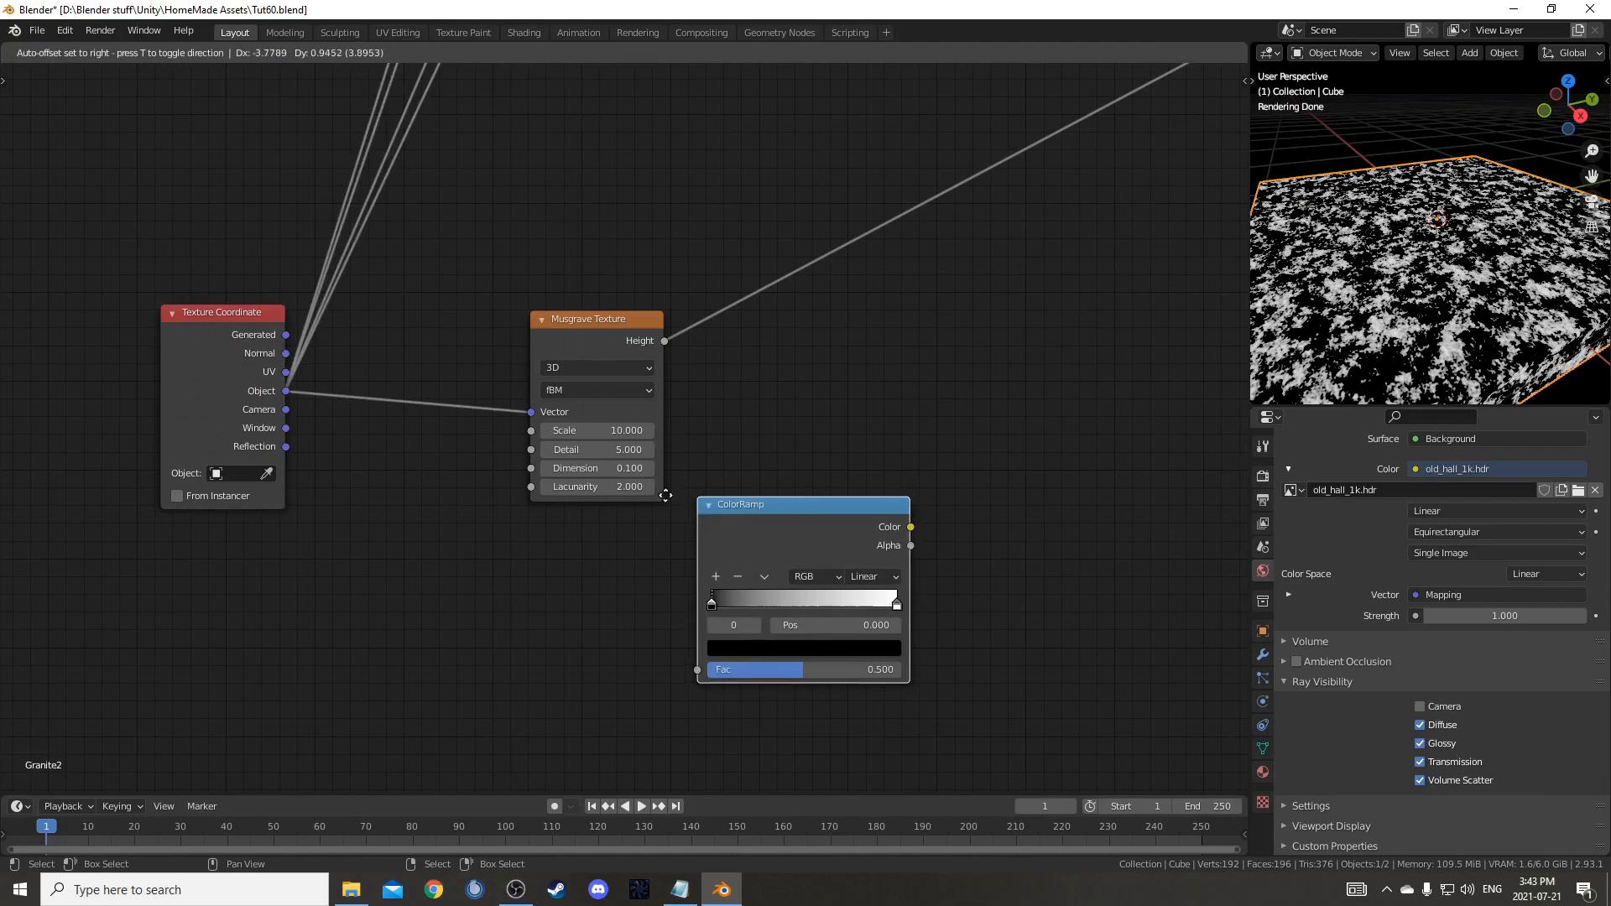
pyautogui.click(717, 204)
# - Set the position of the new ColorRamp's white stop to 0.49
pyautogui.scroll(4, 906, 490)
pyautogui.moveTo(906, 490); pyautogui.dragTo(736, 553, button='middle')
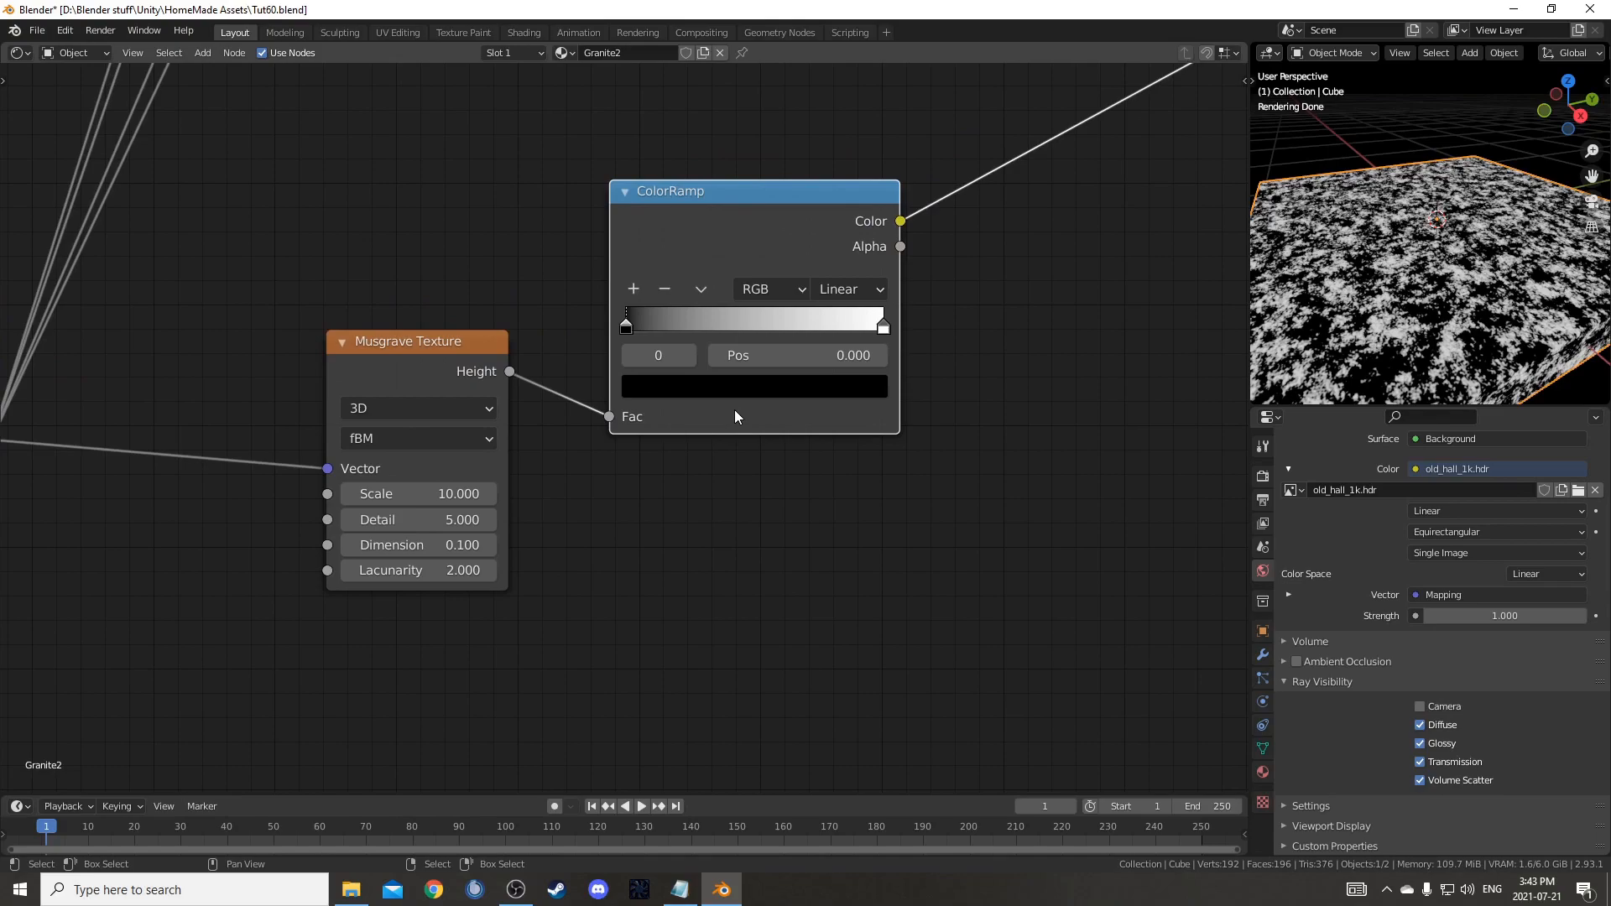
pyautogui.click(883, 326)
pyautogui.click(814, 363)
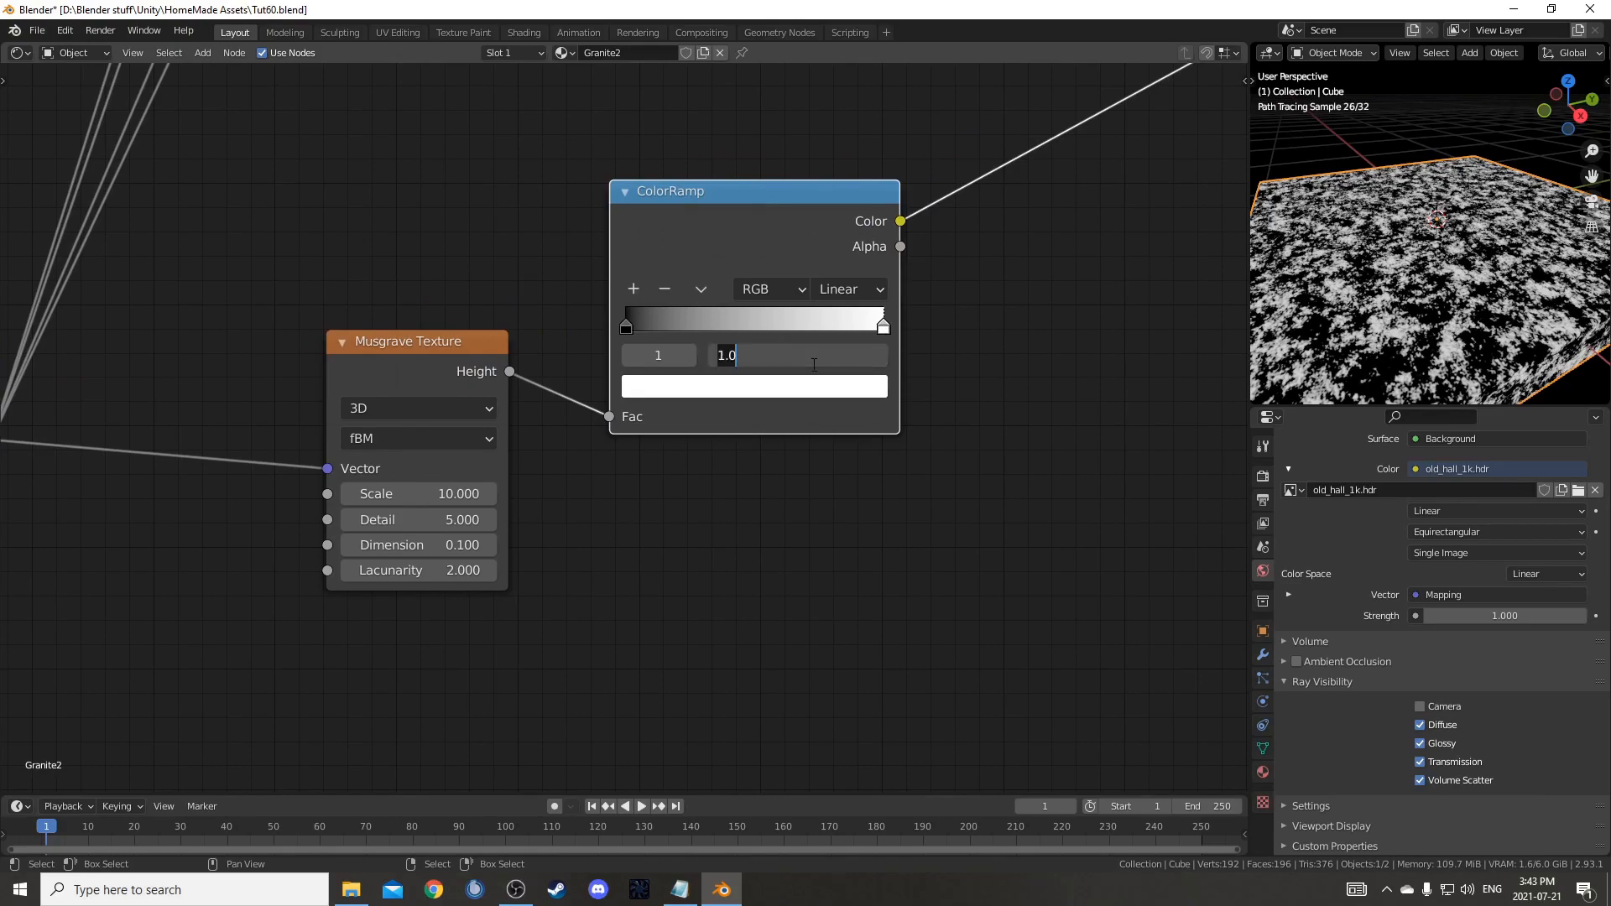
pyautogui.write('.49')
pyautogui.press('Return')
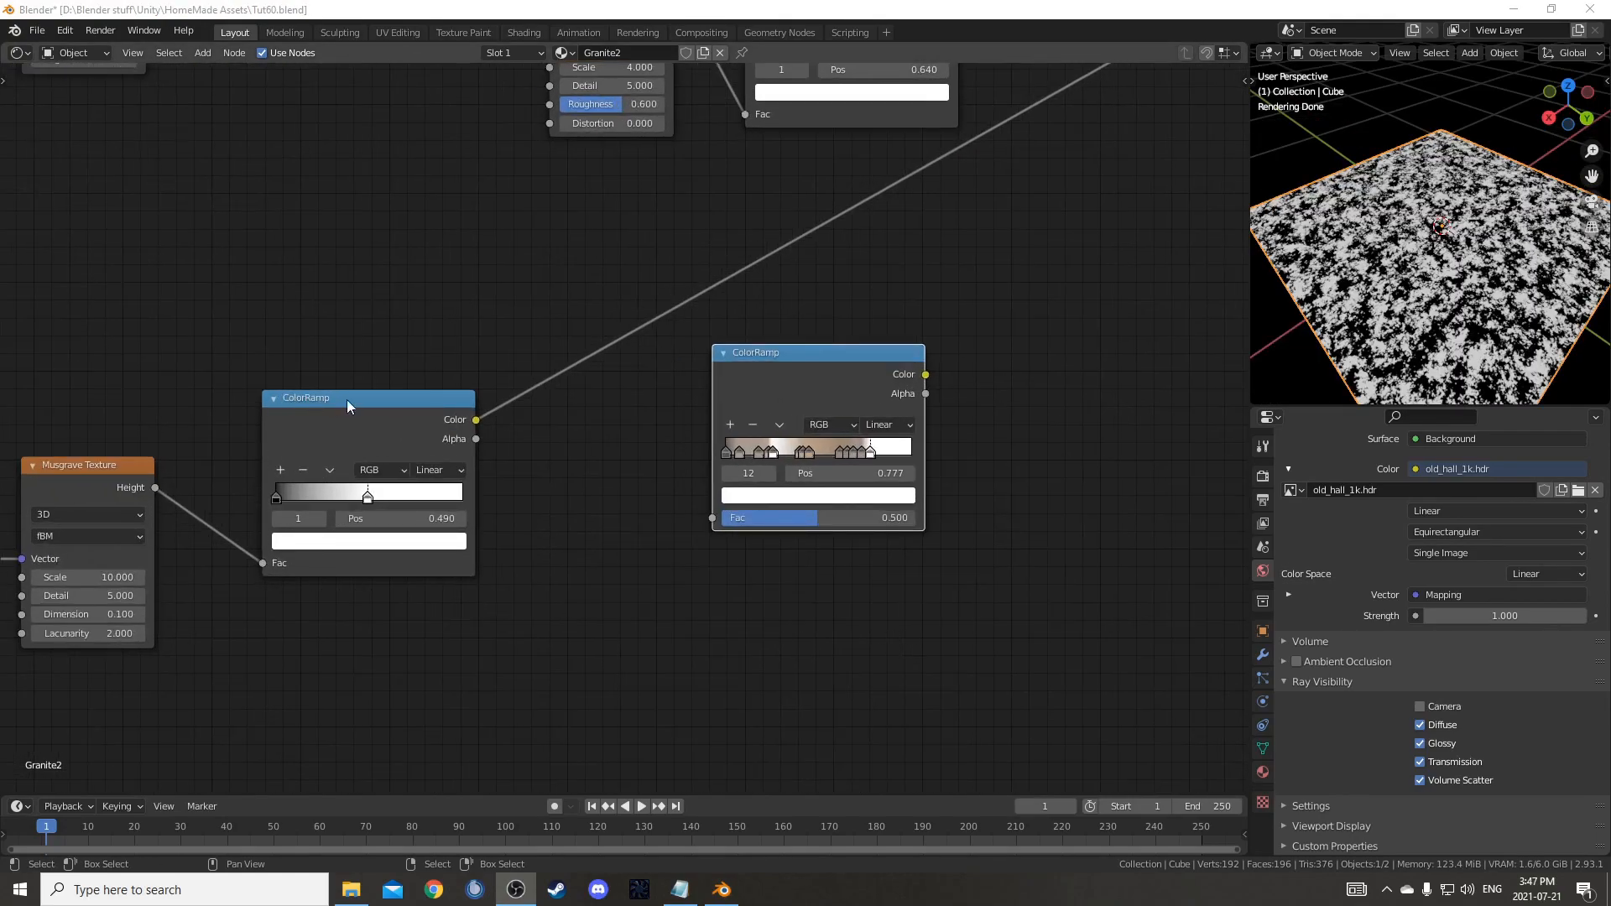
# - Examine the positions and colours of stops 0 to 3 on the unlinked multi-stop ColorRamp
pyautogui.scroll(3, 854, 424)
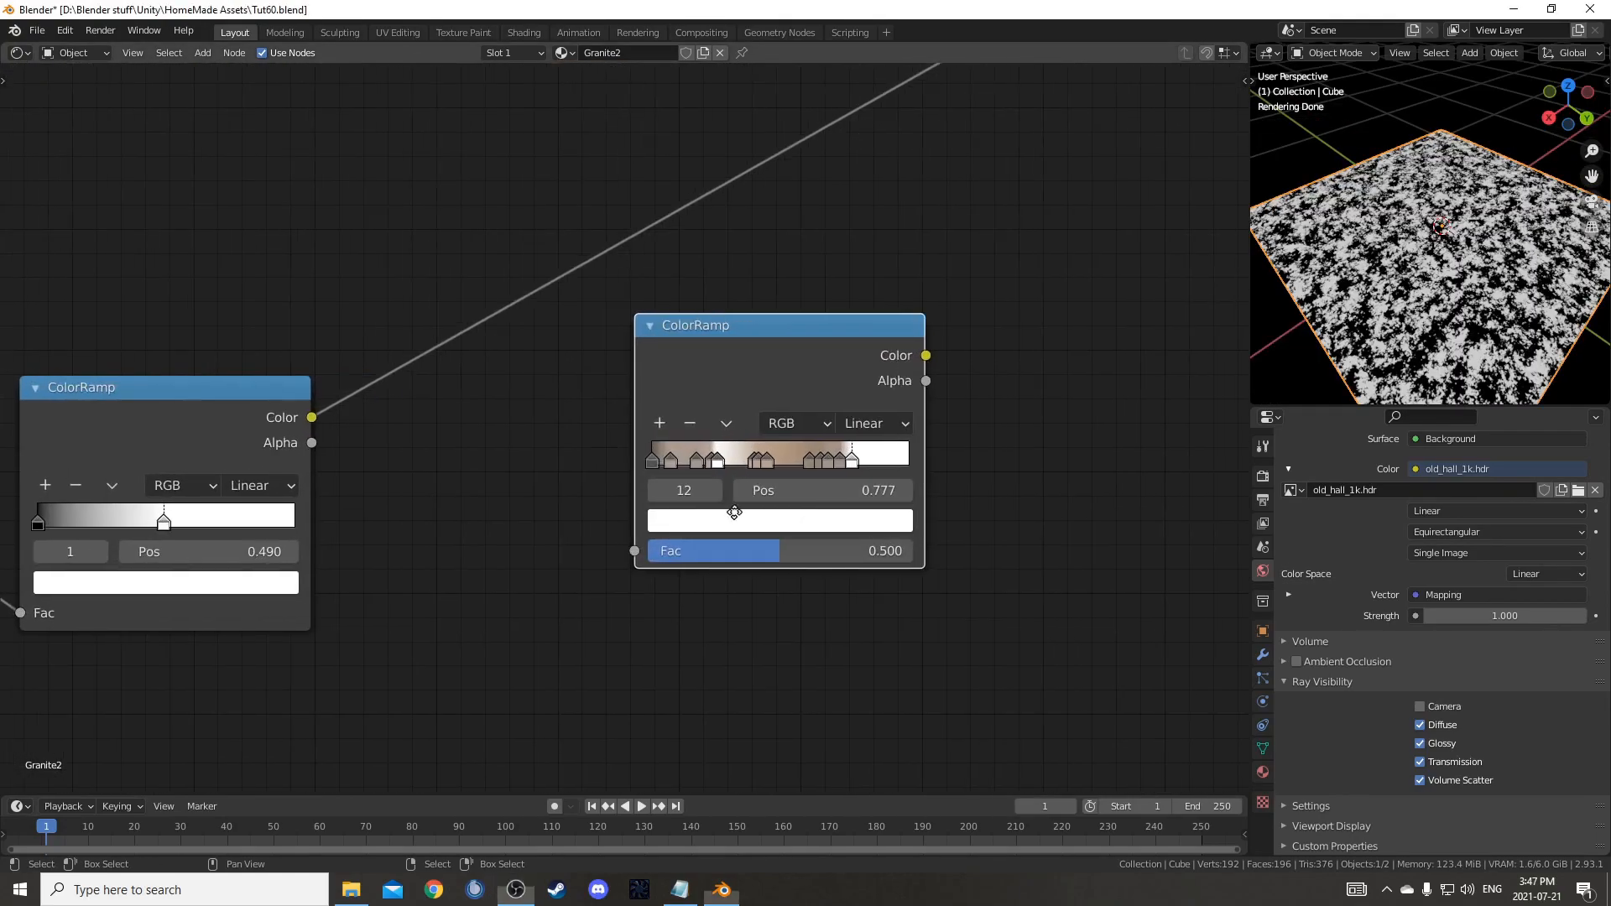
pyautogui.moveTo(748, 543); pyautogui.dragTo(762, 503, button='middle')
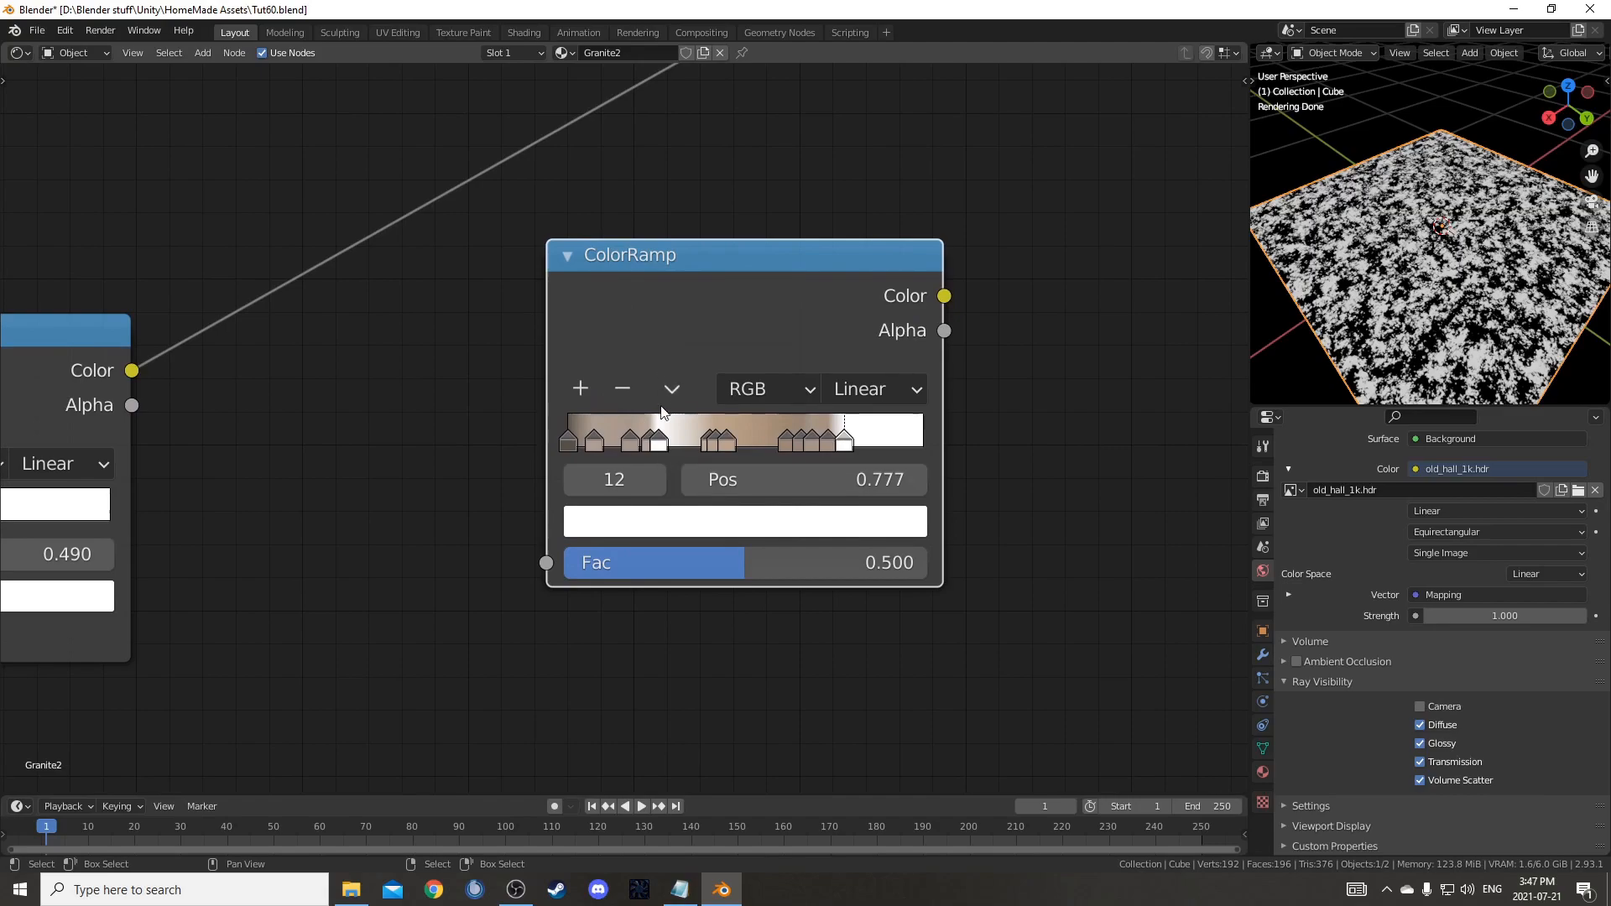
pyautogui.scroll(1, 649, 522)
pyautogui.click(568, 441)
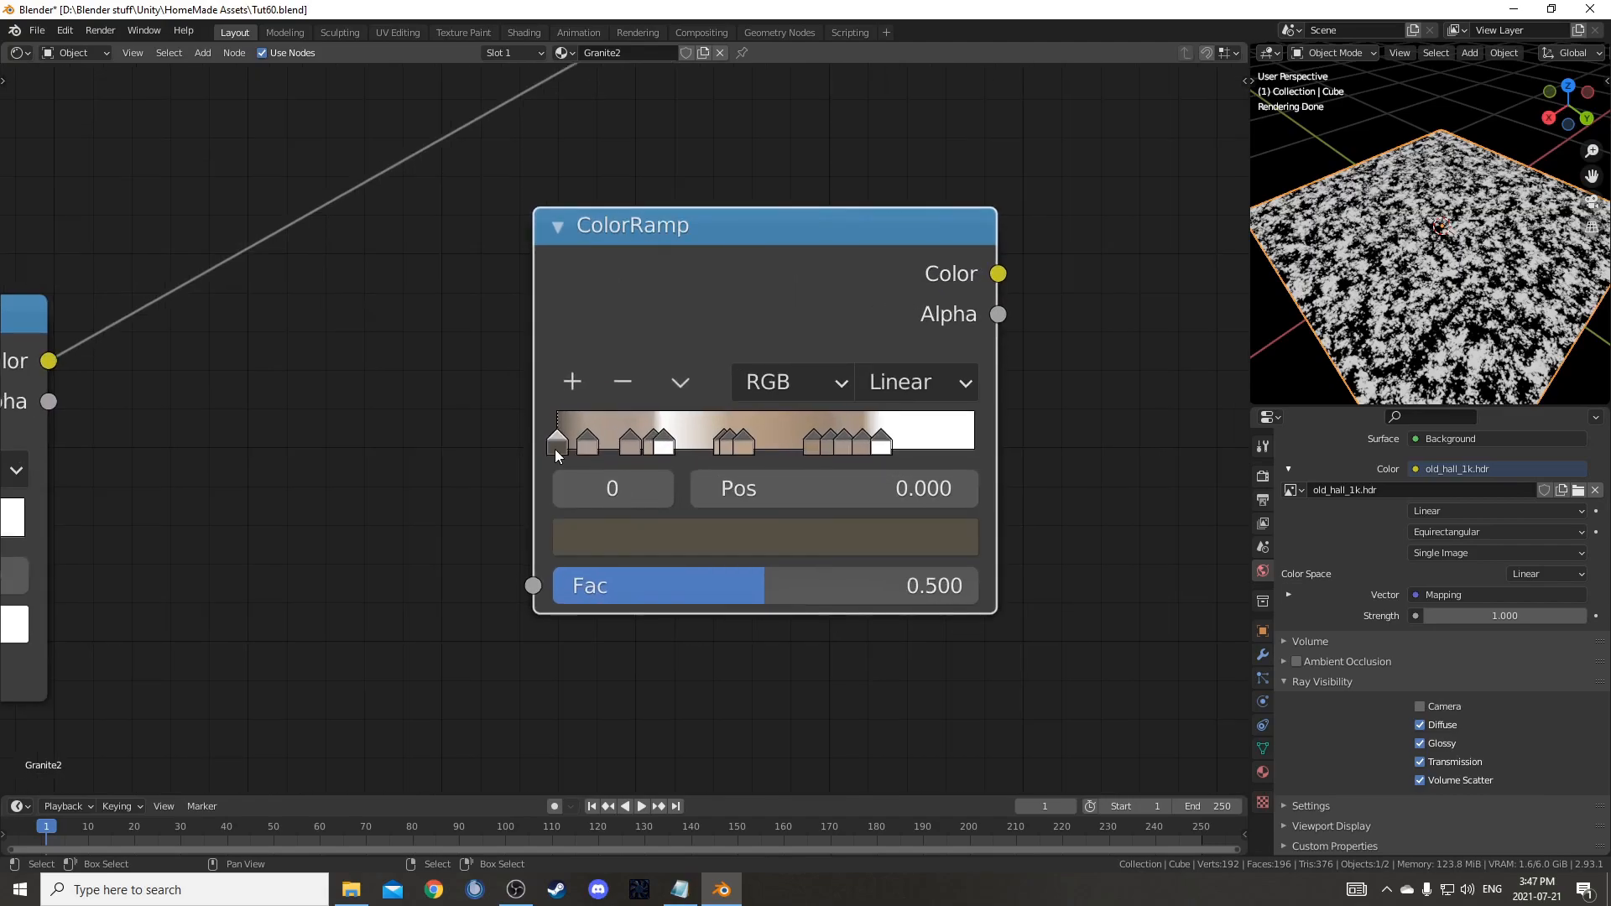
pyautogui.click(621, 520)
pyautogui.scroll(-2, 782, 429)
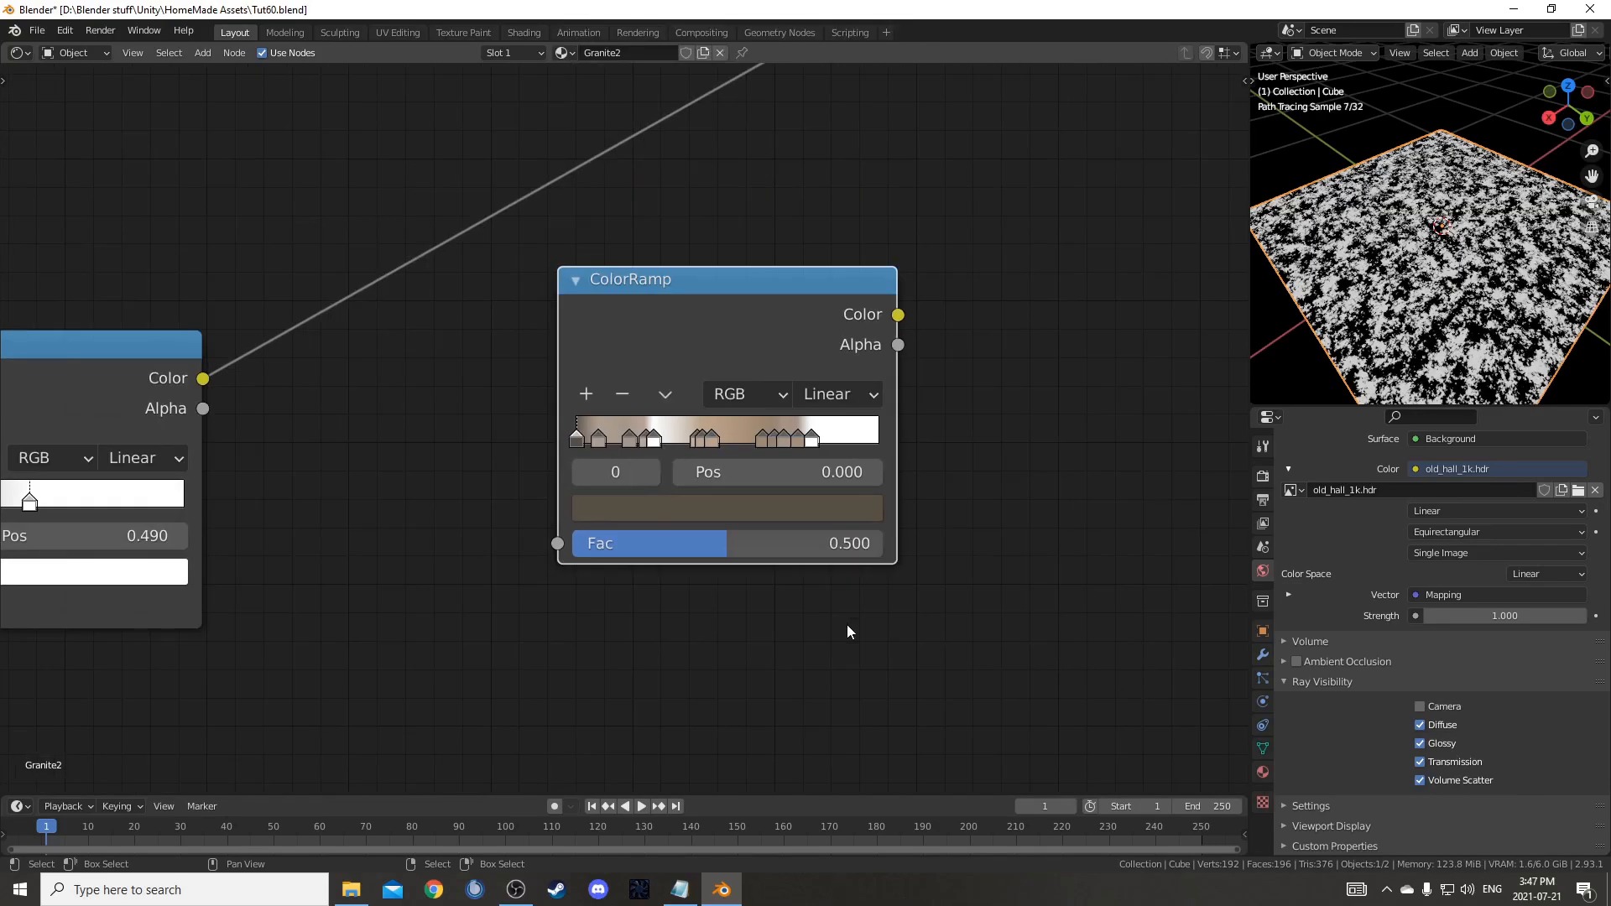
pyautogui.click(740, 506)
pyautogui.click(601, 440)
pyautogui.click(629, 440)
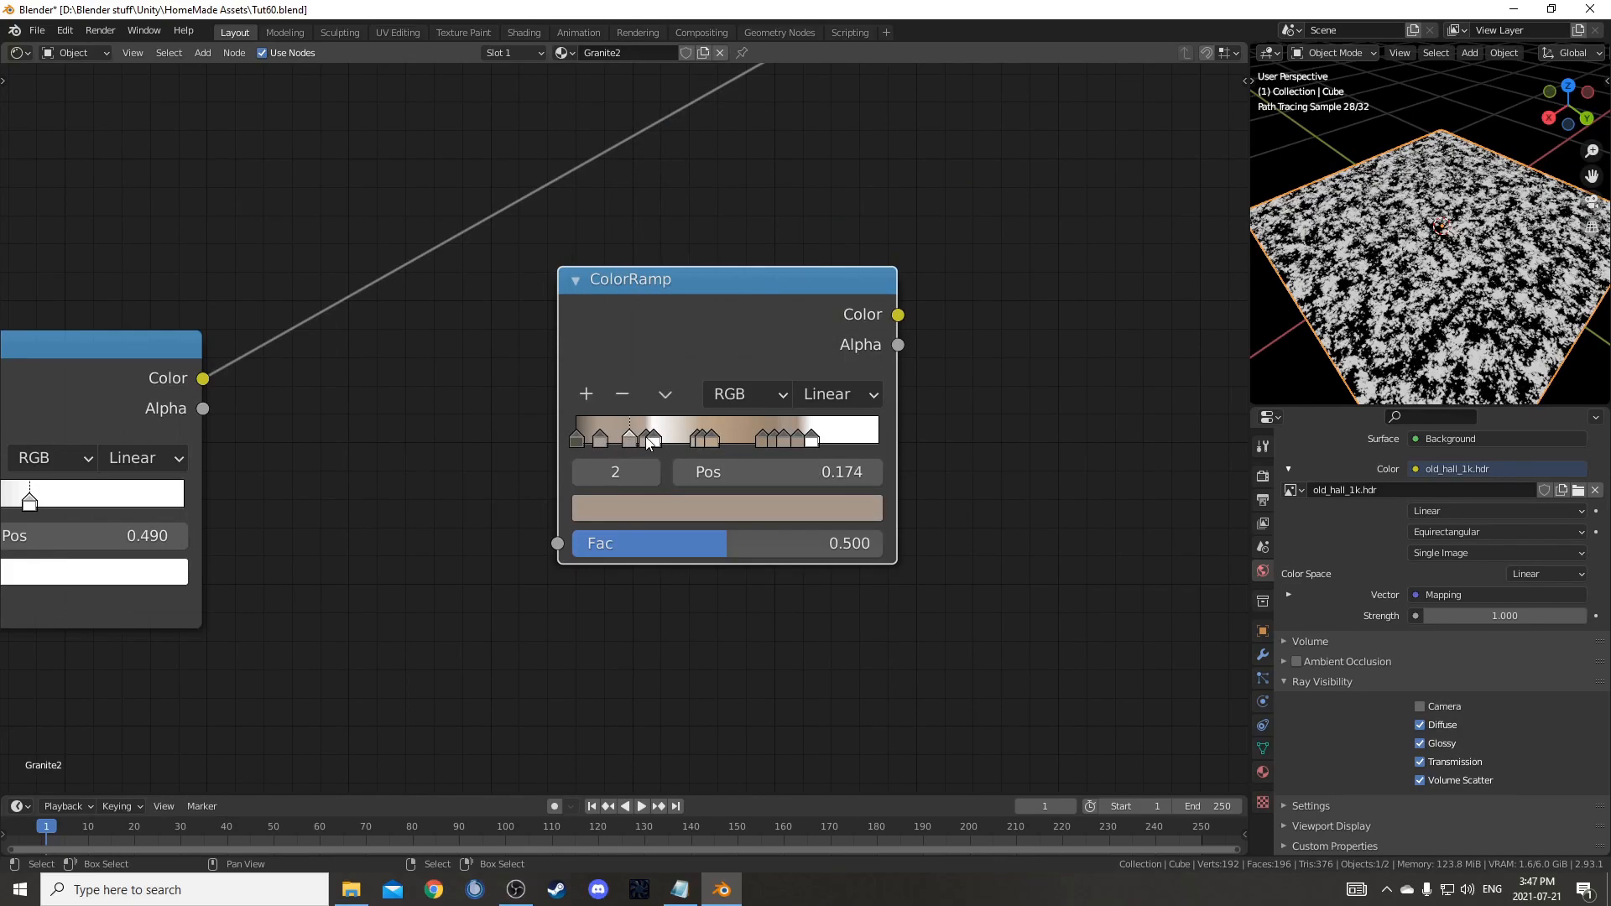
pyautogui.click(647, 439)
pyautogui.click(581, 473)
pyautogui.click(580, 473)
pyautogui.click(581, 473)
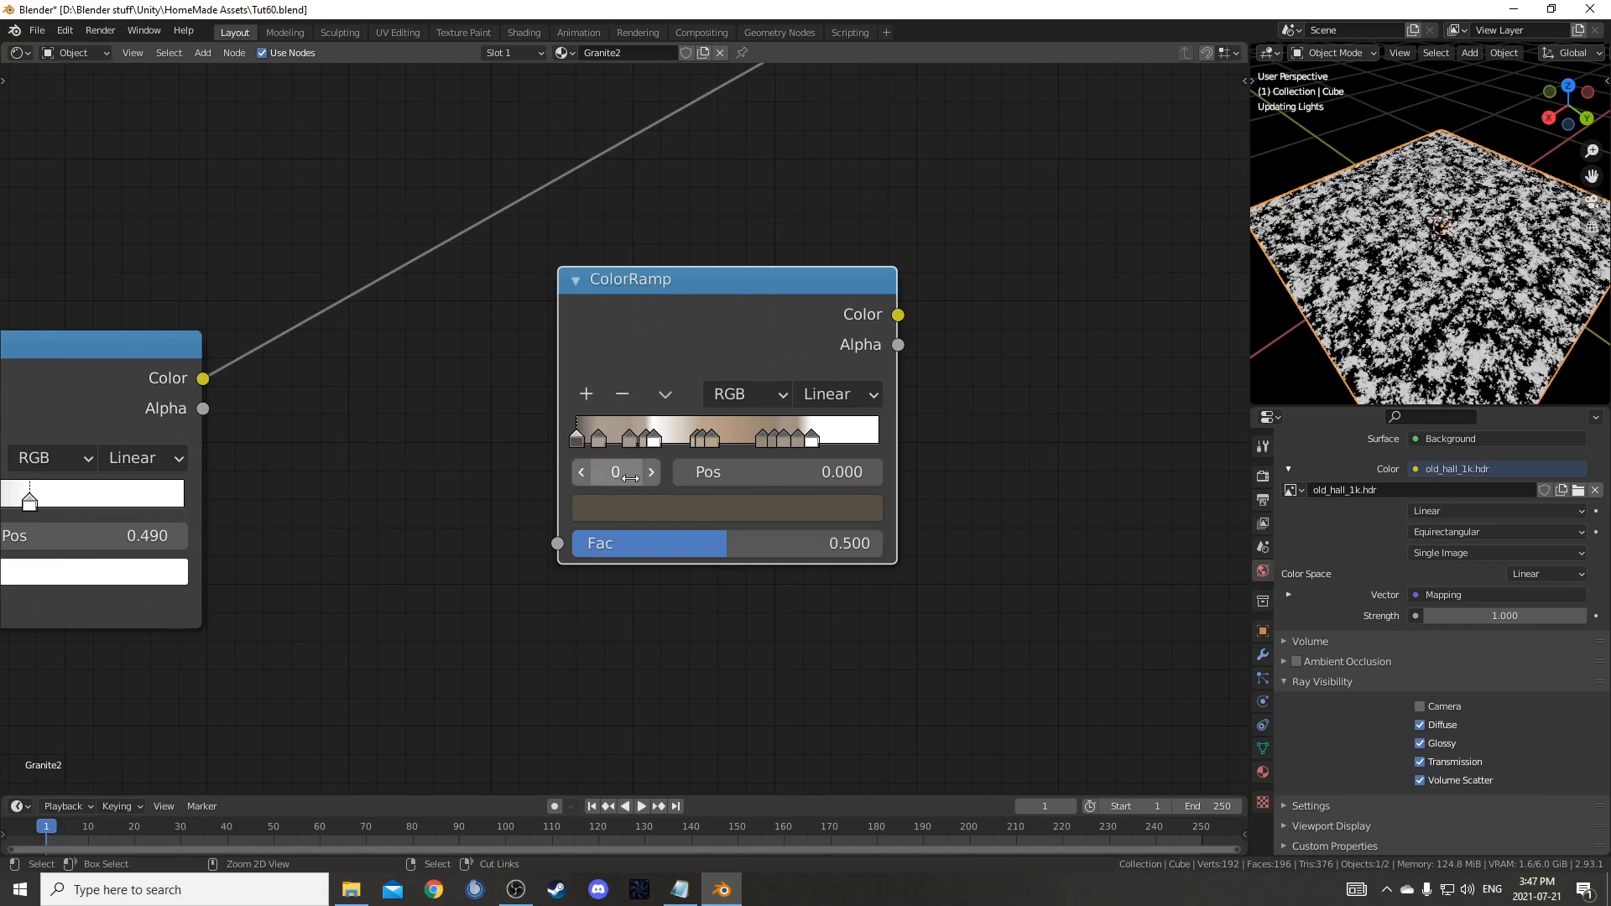
# - Examine the positions and colours of stops 4 to 12 on the same unlinked ColorRamp
pyautogui.click(653, 441)
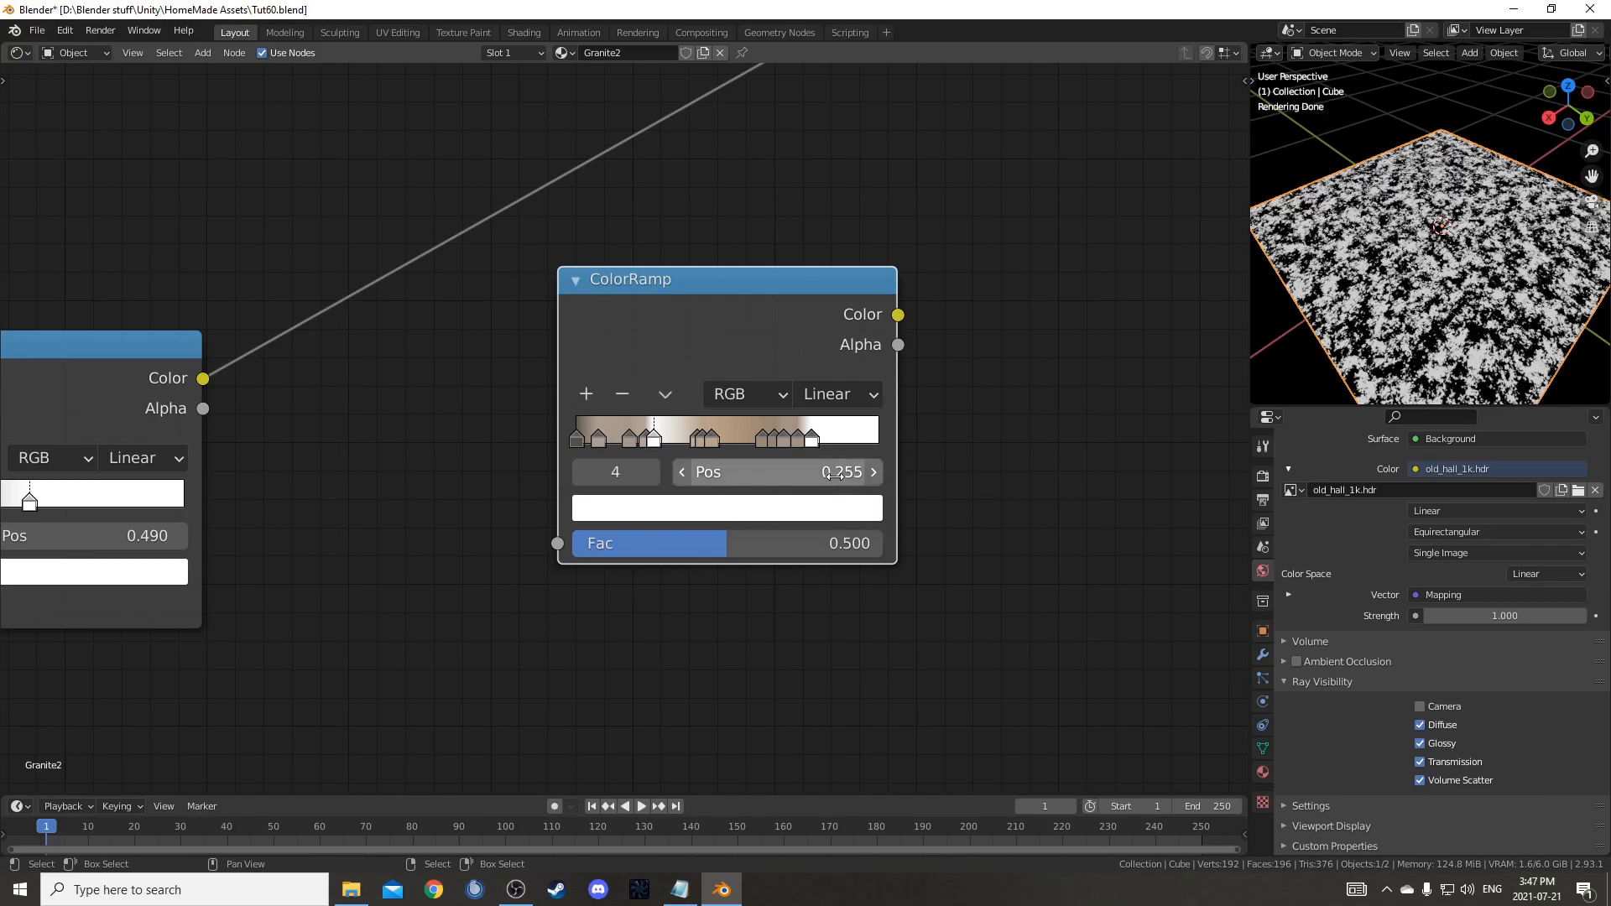
pyautogui.click(694, 440)
pyautogui.click(703, 439)
pyautogui.click(712, 439)
pyautogui.click(762, 439)
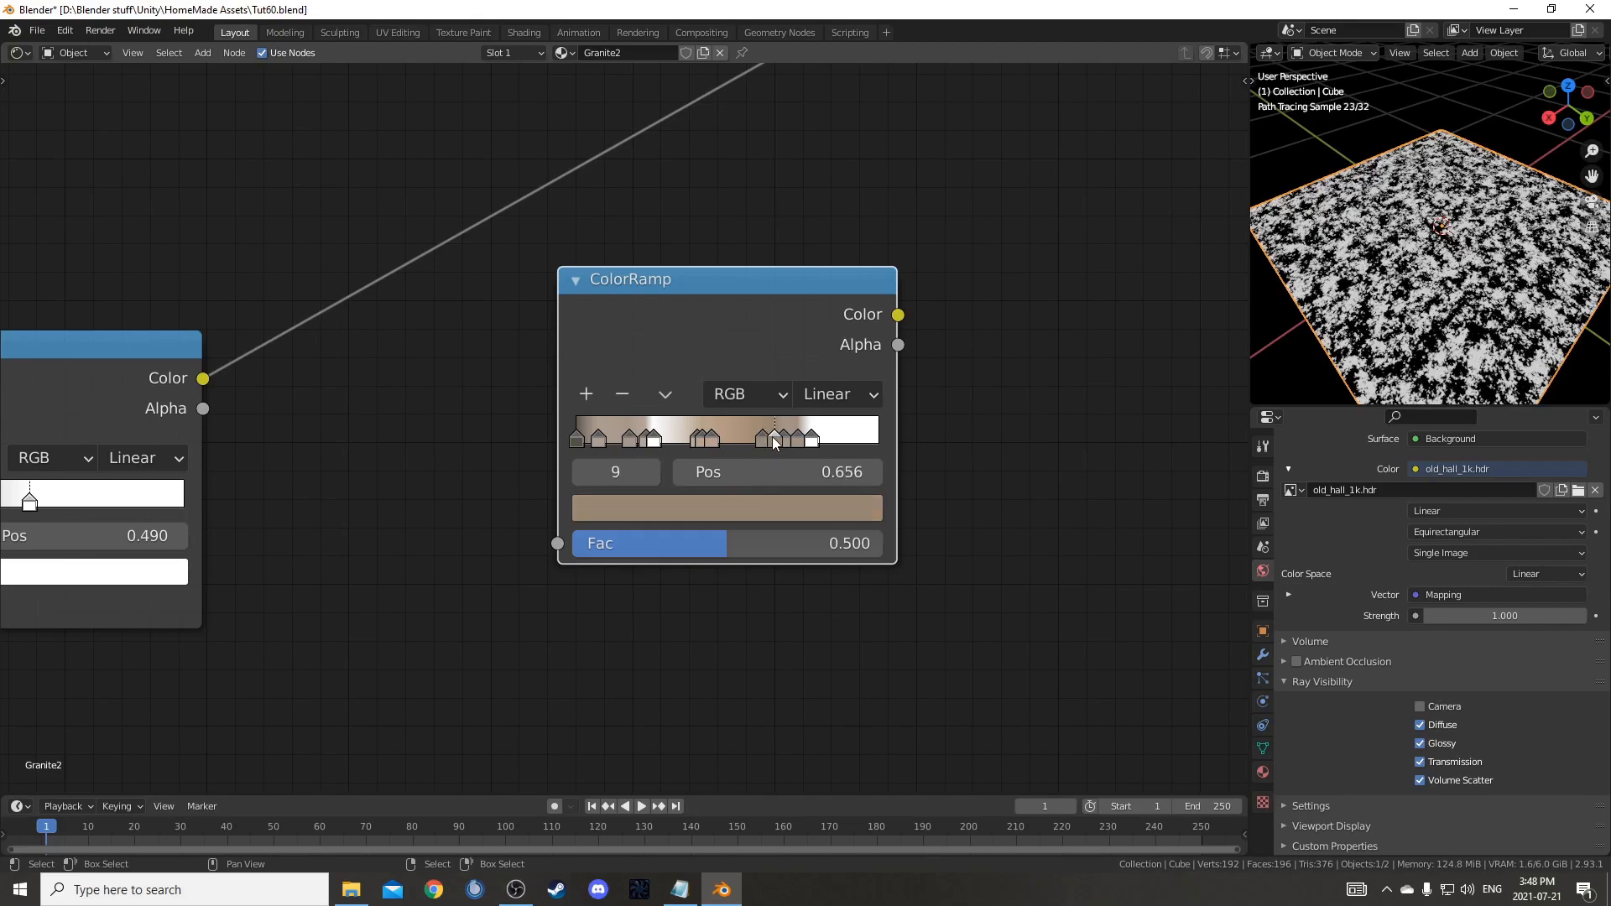
pyautogui.click(784, 438)
pyautogui.click(797, 438)
pyautogui.click(811, 438)
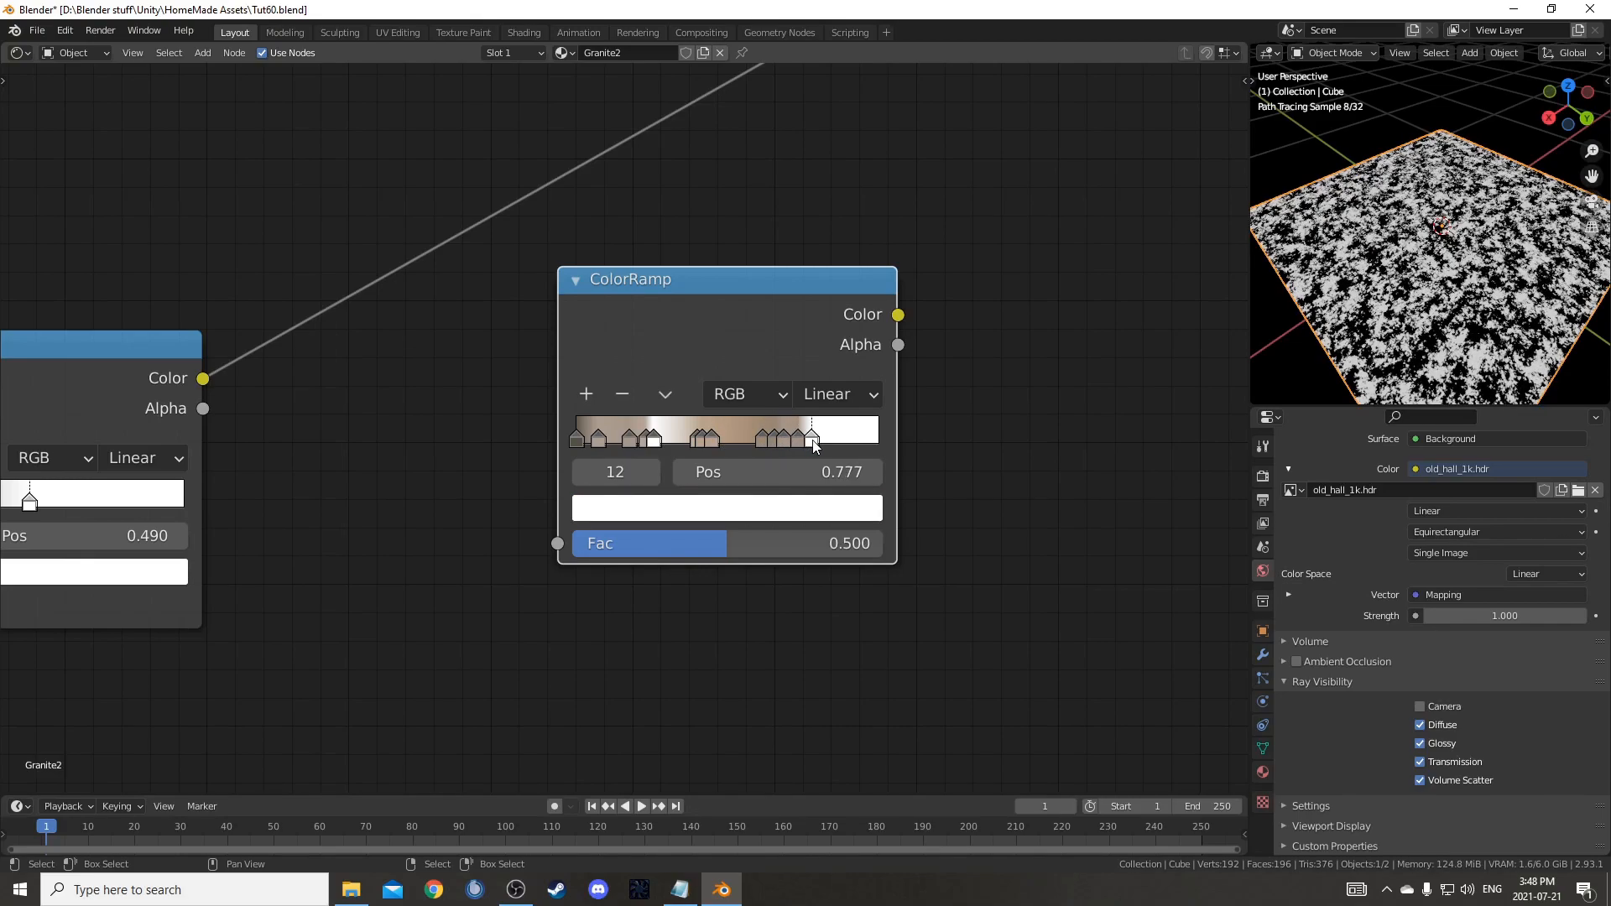
pyautogui.scroll(-3, 794, 621)
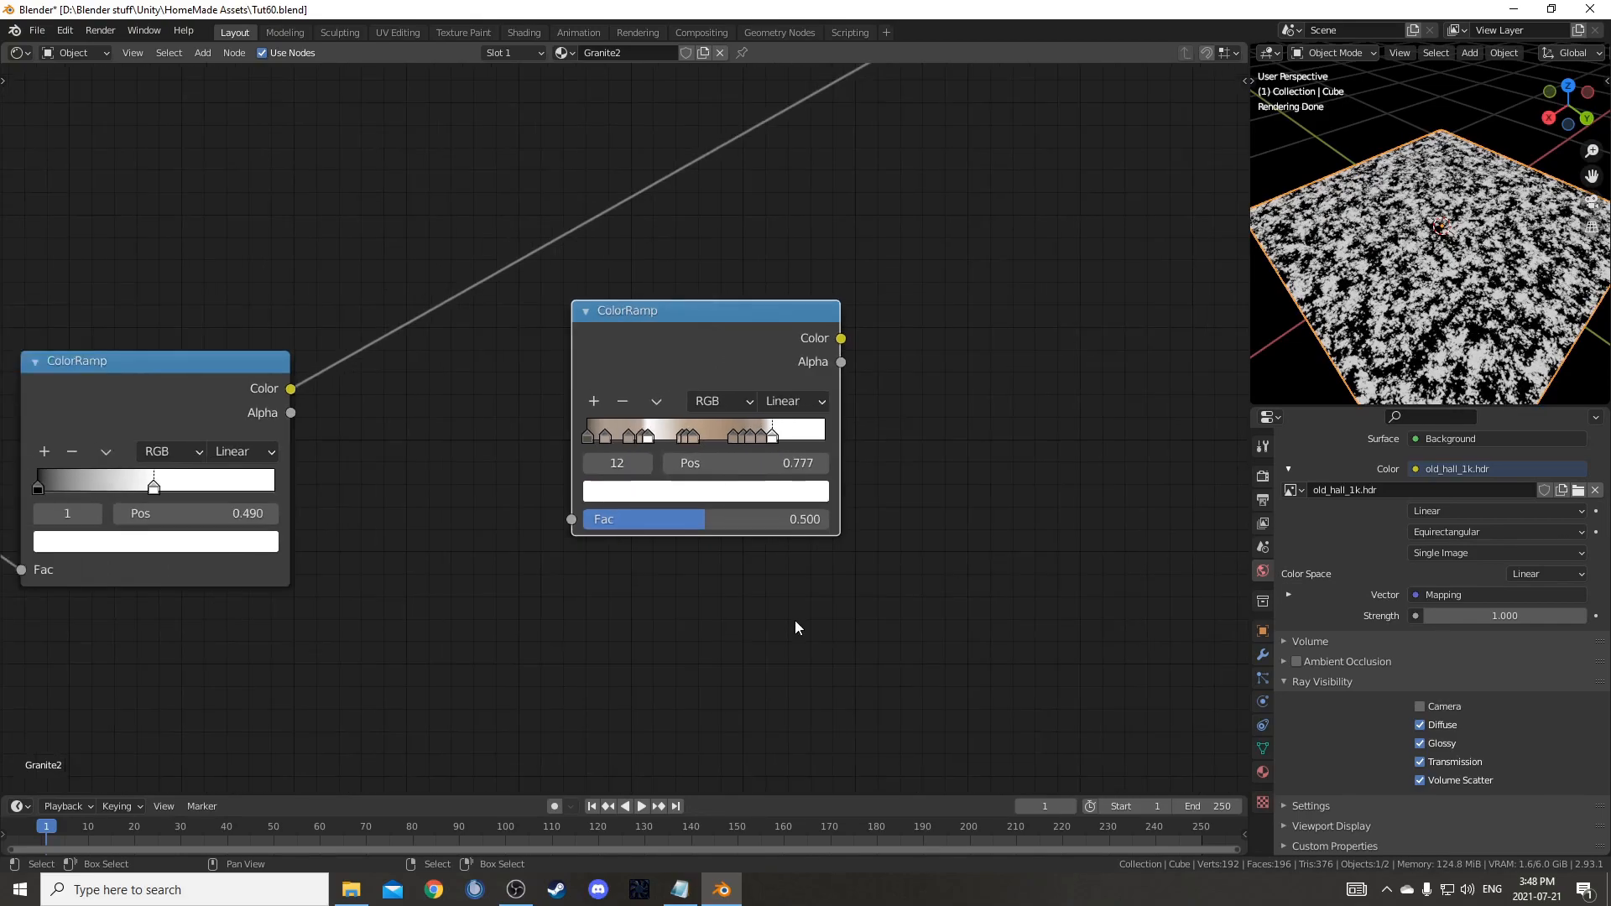
# - Insert the multi-stop ColorRamp on the output link of the Musgrave branch's black-to-white ColorRamp and make room after it
pyautogui.moveTo(622, 542); pyautogui.dragTo(692, 347)
pyautogui.scroll(-3, 896, 466)
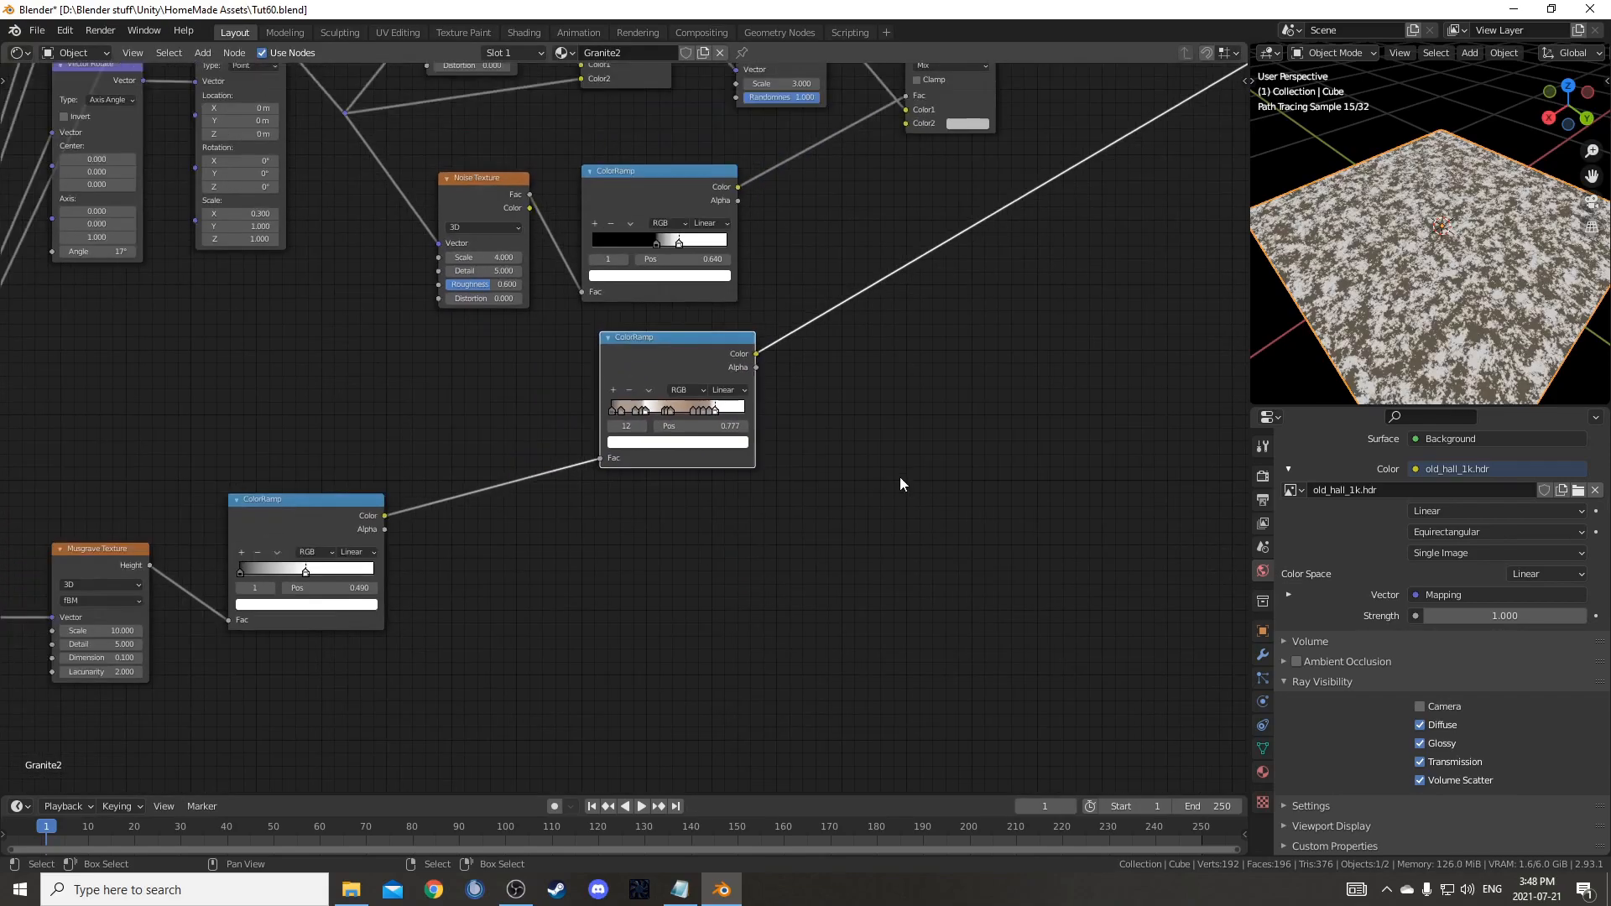
pyautogui.moveTo(870, 495); pyautogui.dragTo(532, 699, button='middle')
pyautogui.scroll(-4, 520, 671)
pyautogui.moveTo(463, 517); pyautogui.dragTo(738, 504)
# - Add a Principled BSDF after the Musgrave branch's multi-stop ColorRamp
pyautogui.hotkey('shift', 'a')
pyautogui.click(828, 547)
pyautogui.write('prin')
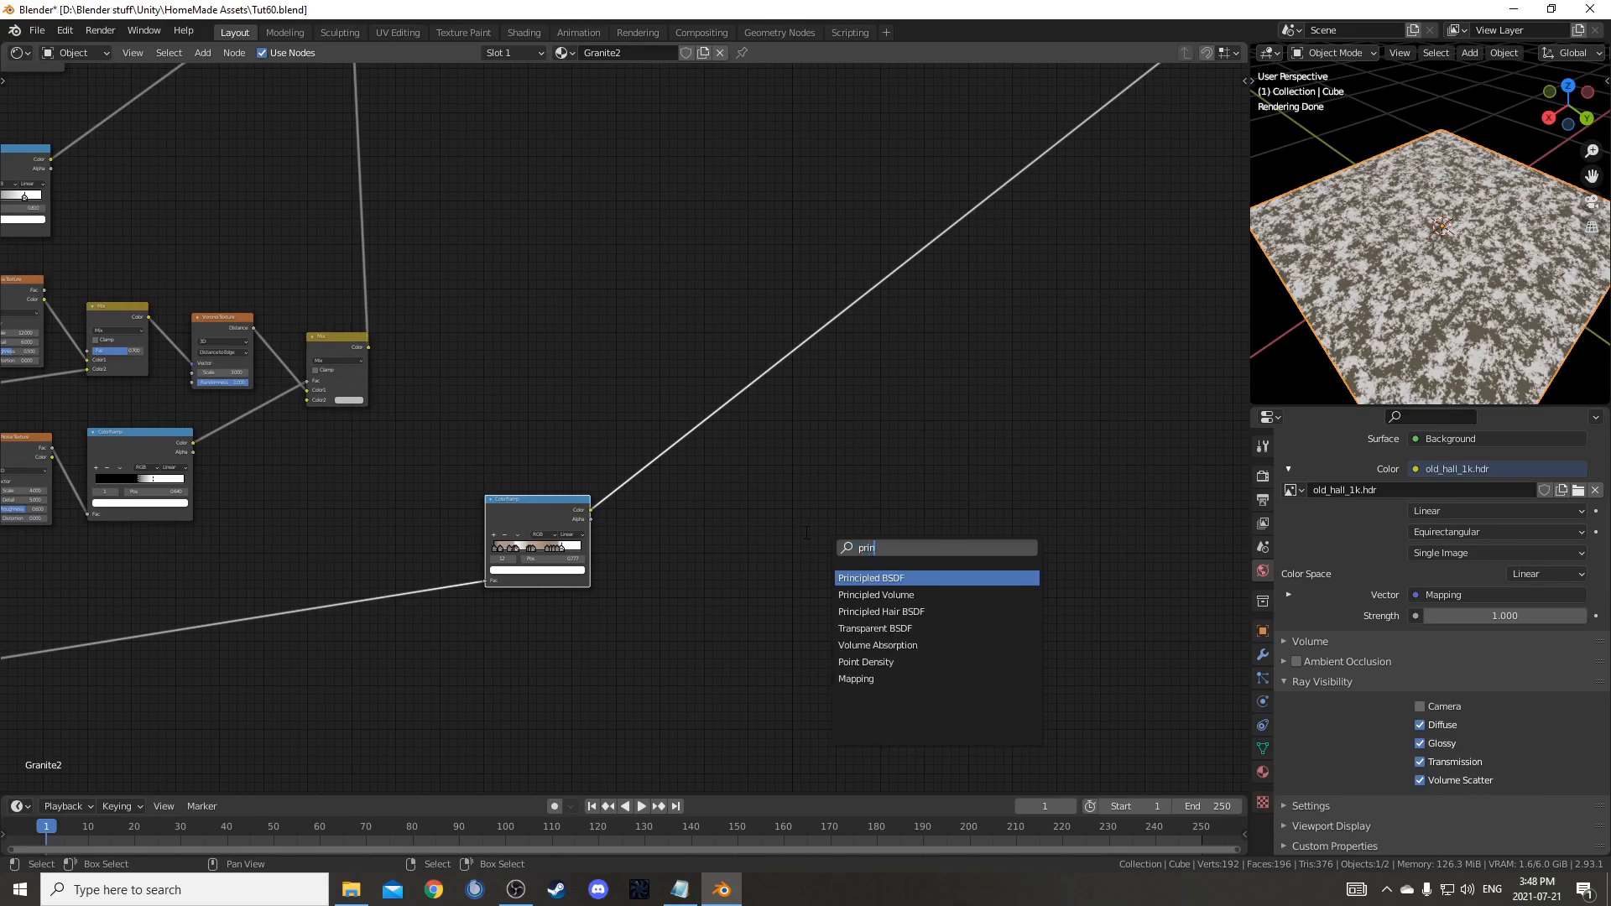
pyautogui.press('Return')
pyautogui.click(669, 380)
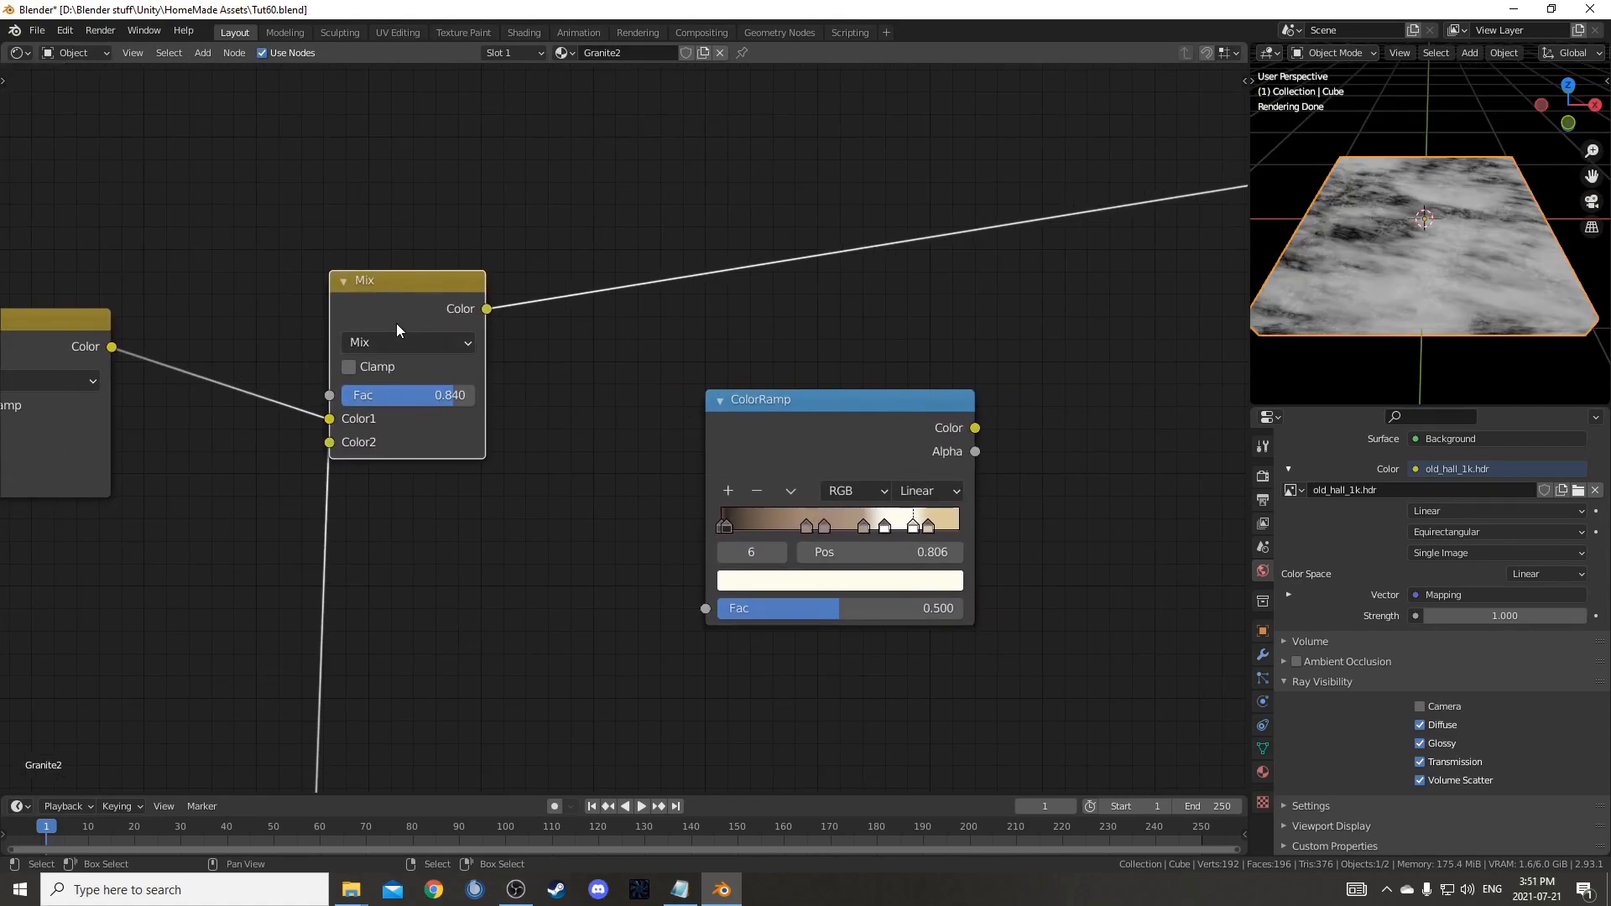
# - Examine the positions and colours of stops 0 and 1 on the brown-to-cream ColorRamp beside the final Mix node
pyautogui.scroll(-4, 396, 324)
pyautogui.moveTo(542, 177); pyautogui.dragTo(558, 184)
pyautogui.scroll(5, 662, 259)
pyautogui.moveTo(658, 262); pyautogui.dragTo(698, 510, button='middle')
pyautogui.scroll(3, 471, 587)
pyautogui.scroll(3, 472, 587)
pyautogui.scroll(4, 838, 389)
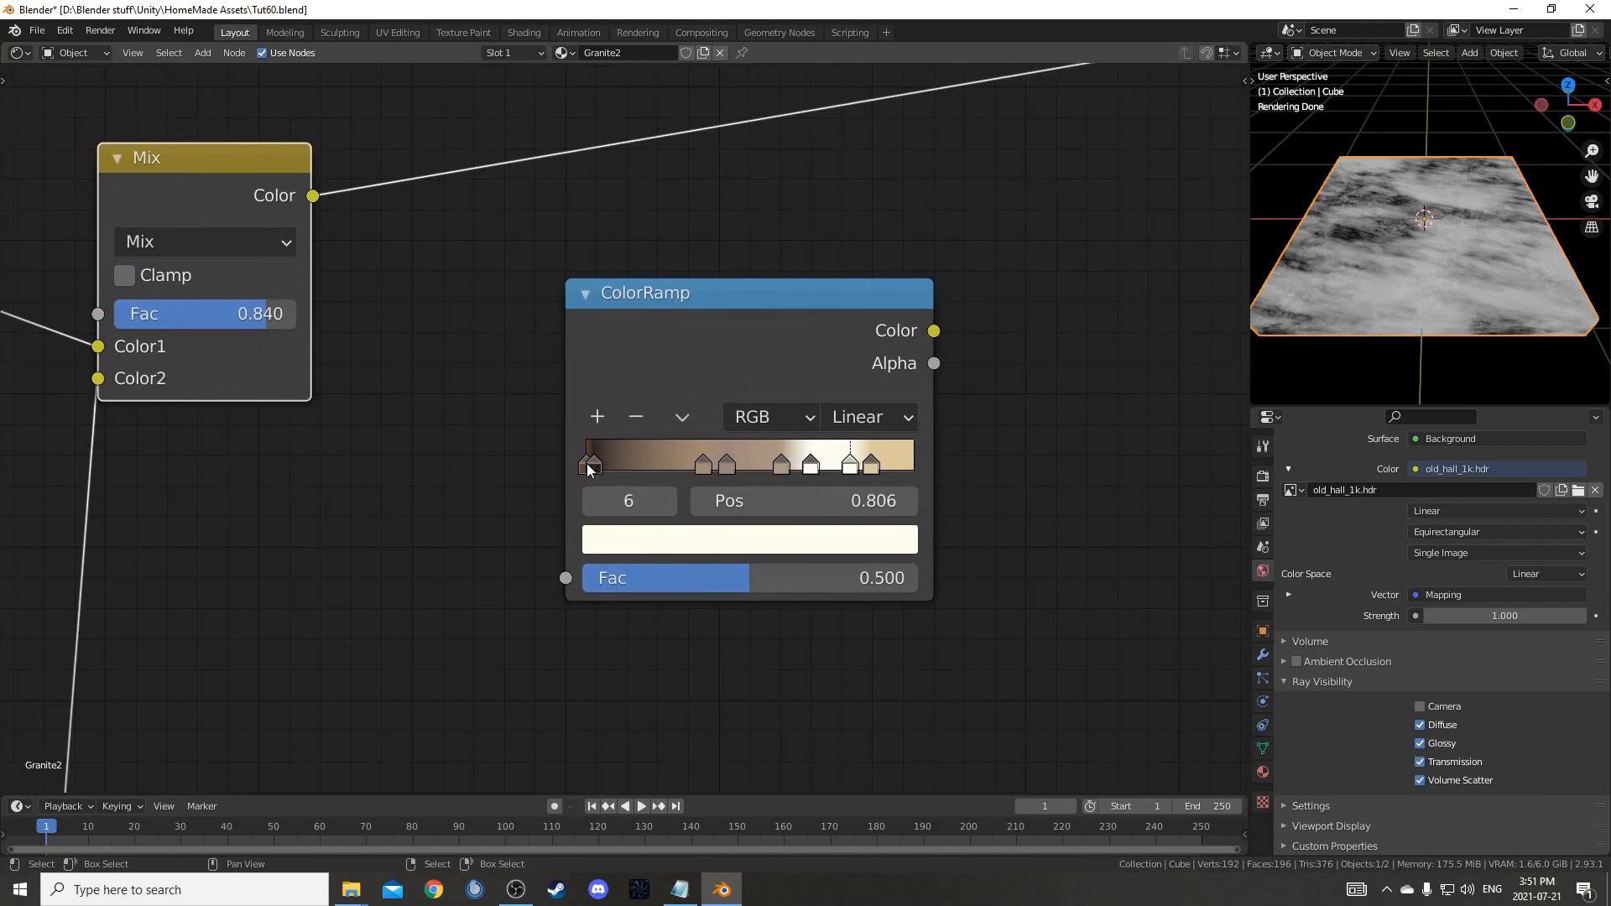
pyautogui.click(588, 465)
pyautogui.click(584, 467)
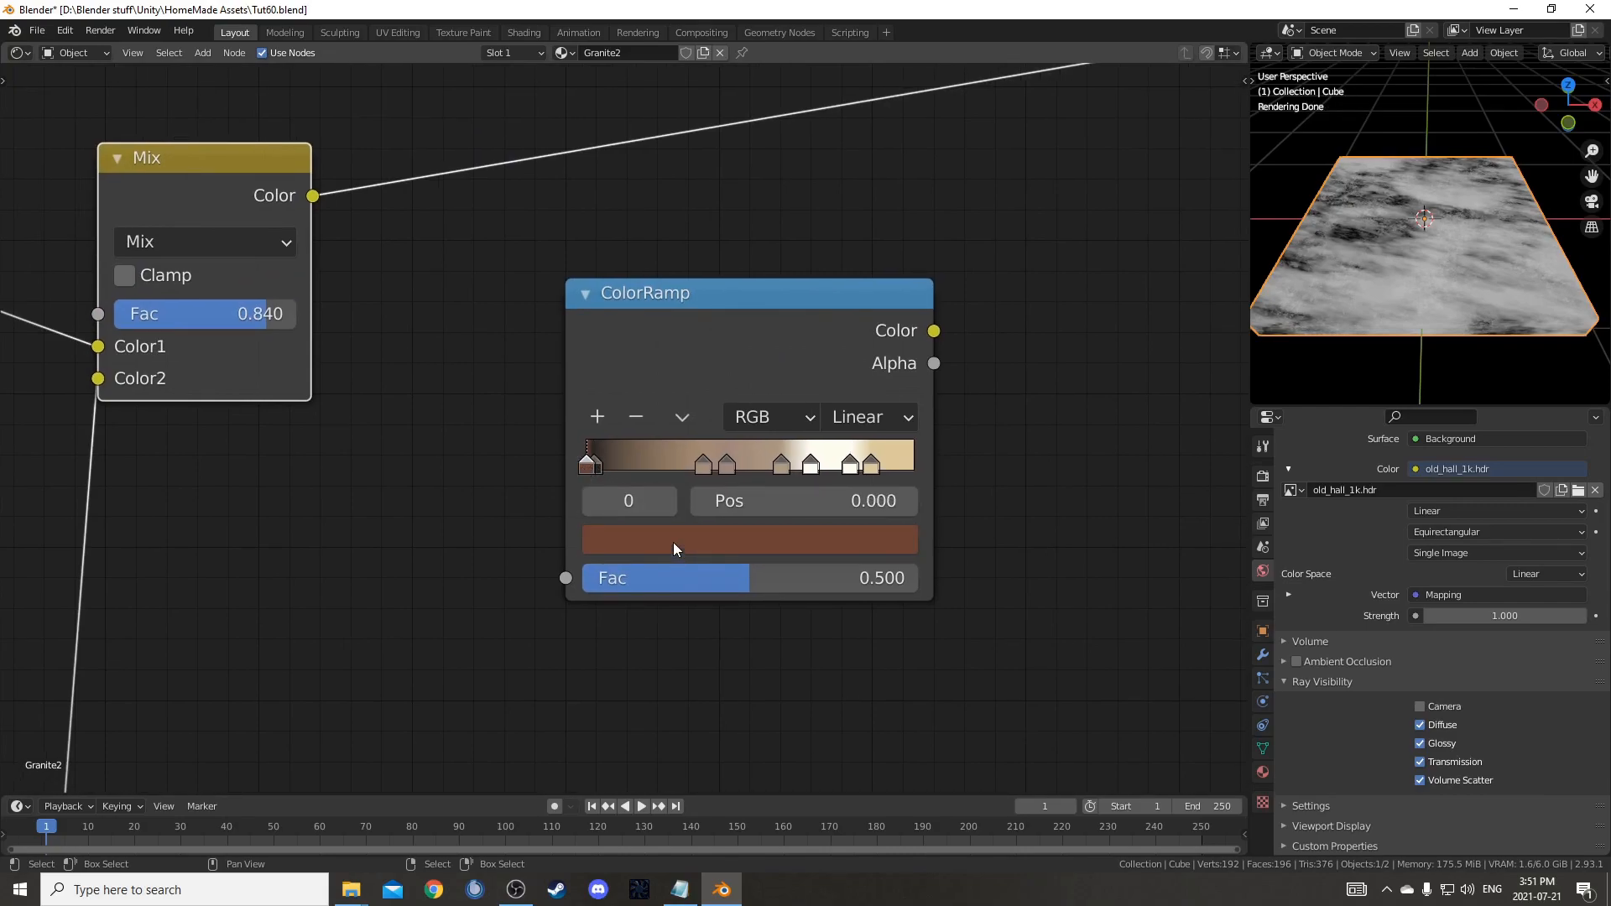
pyautogui.click(673, 542)
pyautogui.click(590, 466)
pyautogui.click(651, 546)
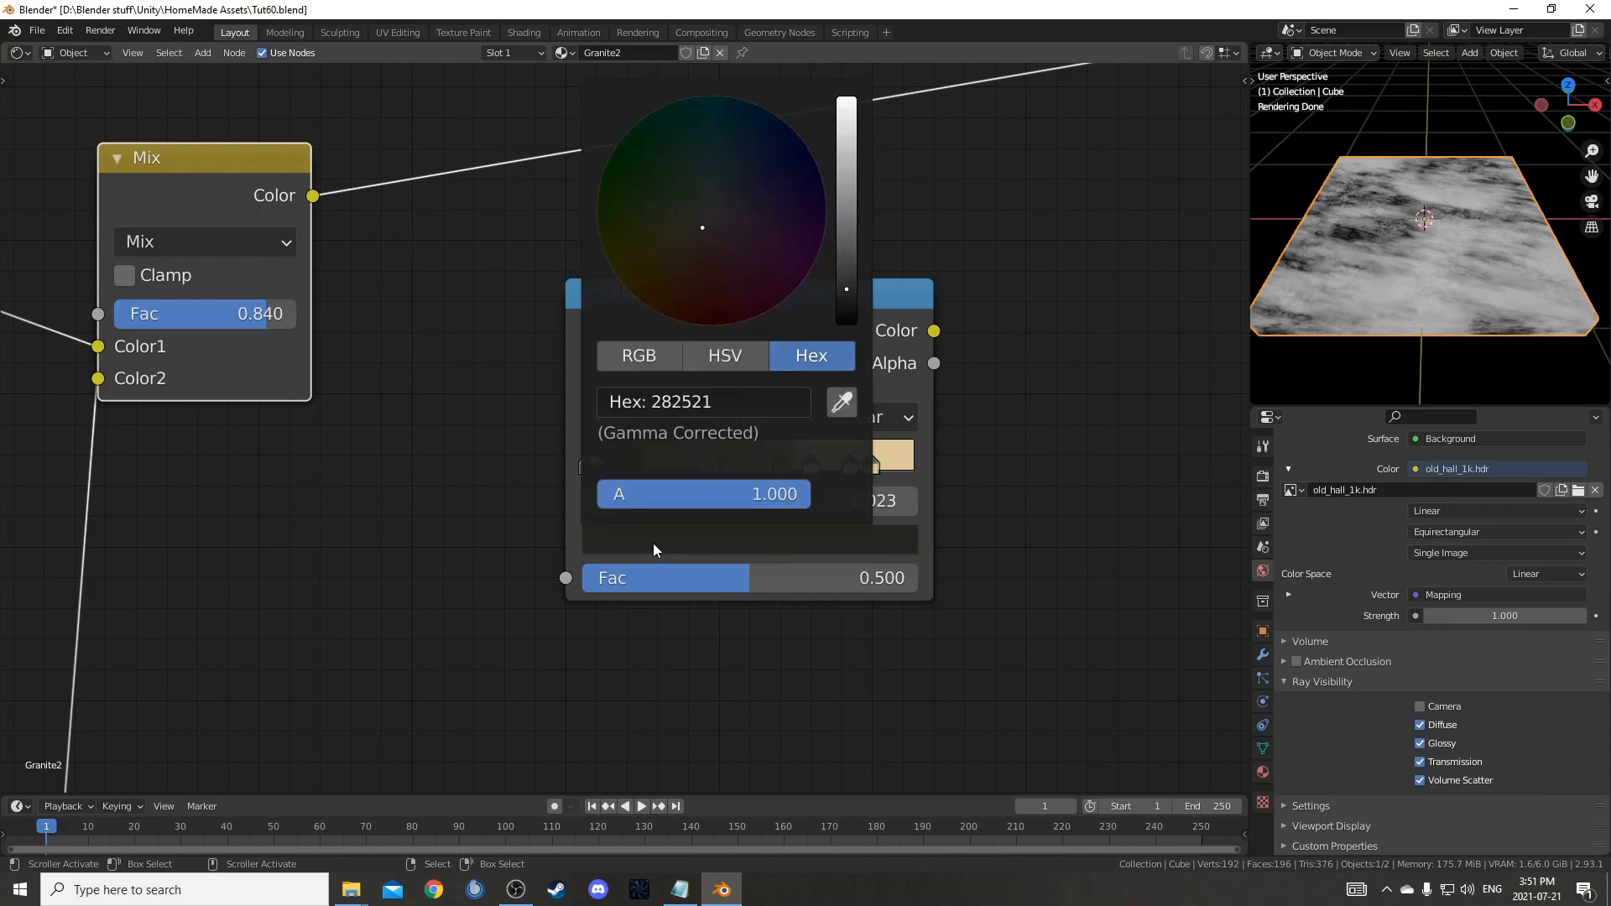
# - Examine the positions and colours of stops 2 to 7 on the brown-to-cream ColorRamp
pyautogui.click(705, 465)
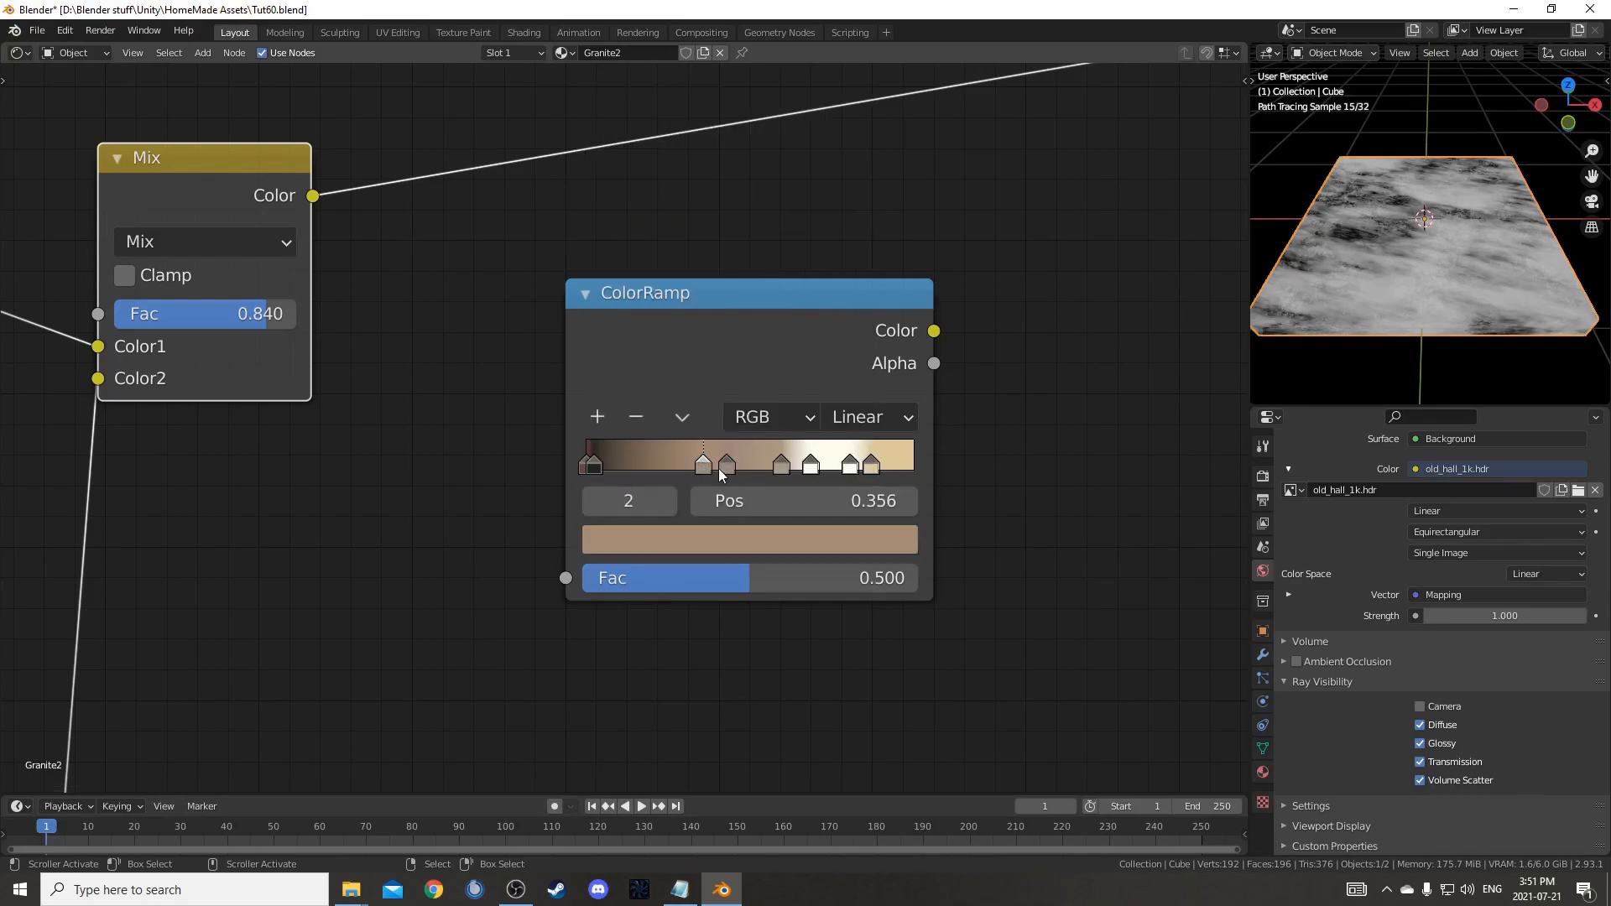
pyautogui.click(781, 466)
pyautogui.click(810, 467)
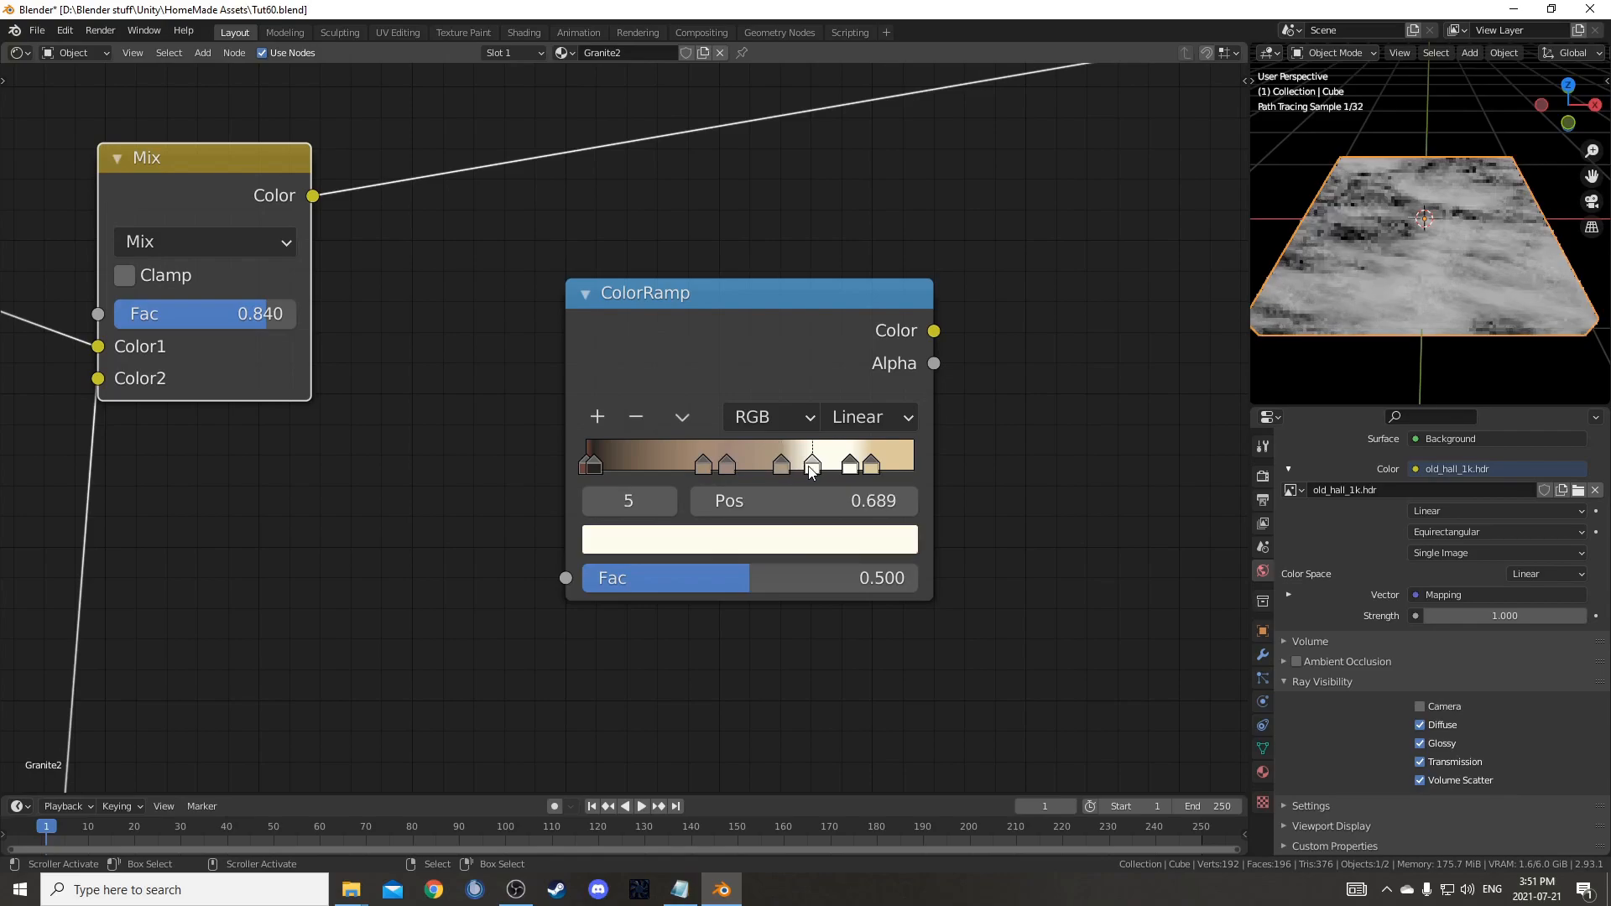
pyautogui.click(850, 467)
pyautogui.click(871, 466)
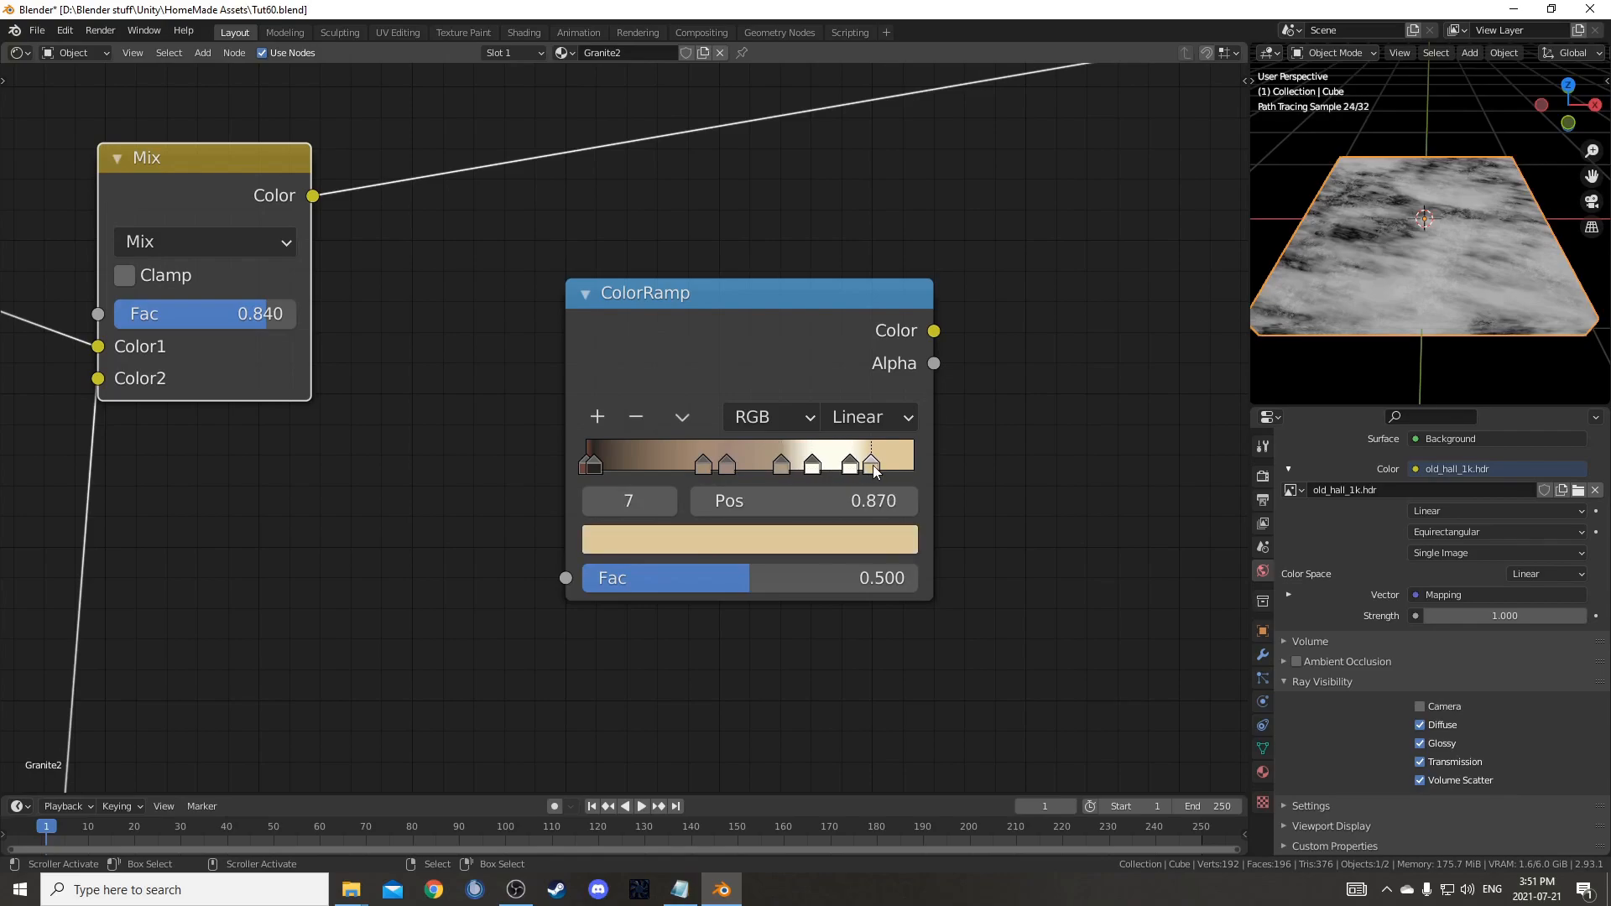
# - Insert the brown-to-cream ColorRamp on the output link of the final Mix node
pyautogui.scroll(-6, 739, 613)
pyautogui.moveTo(706, 659); pyautogui.dragTo(647, 727, button='middle')
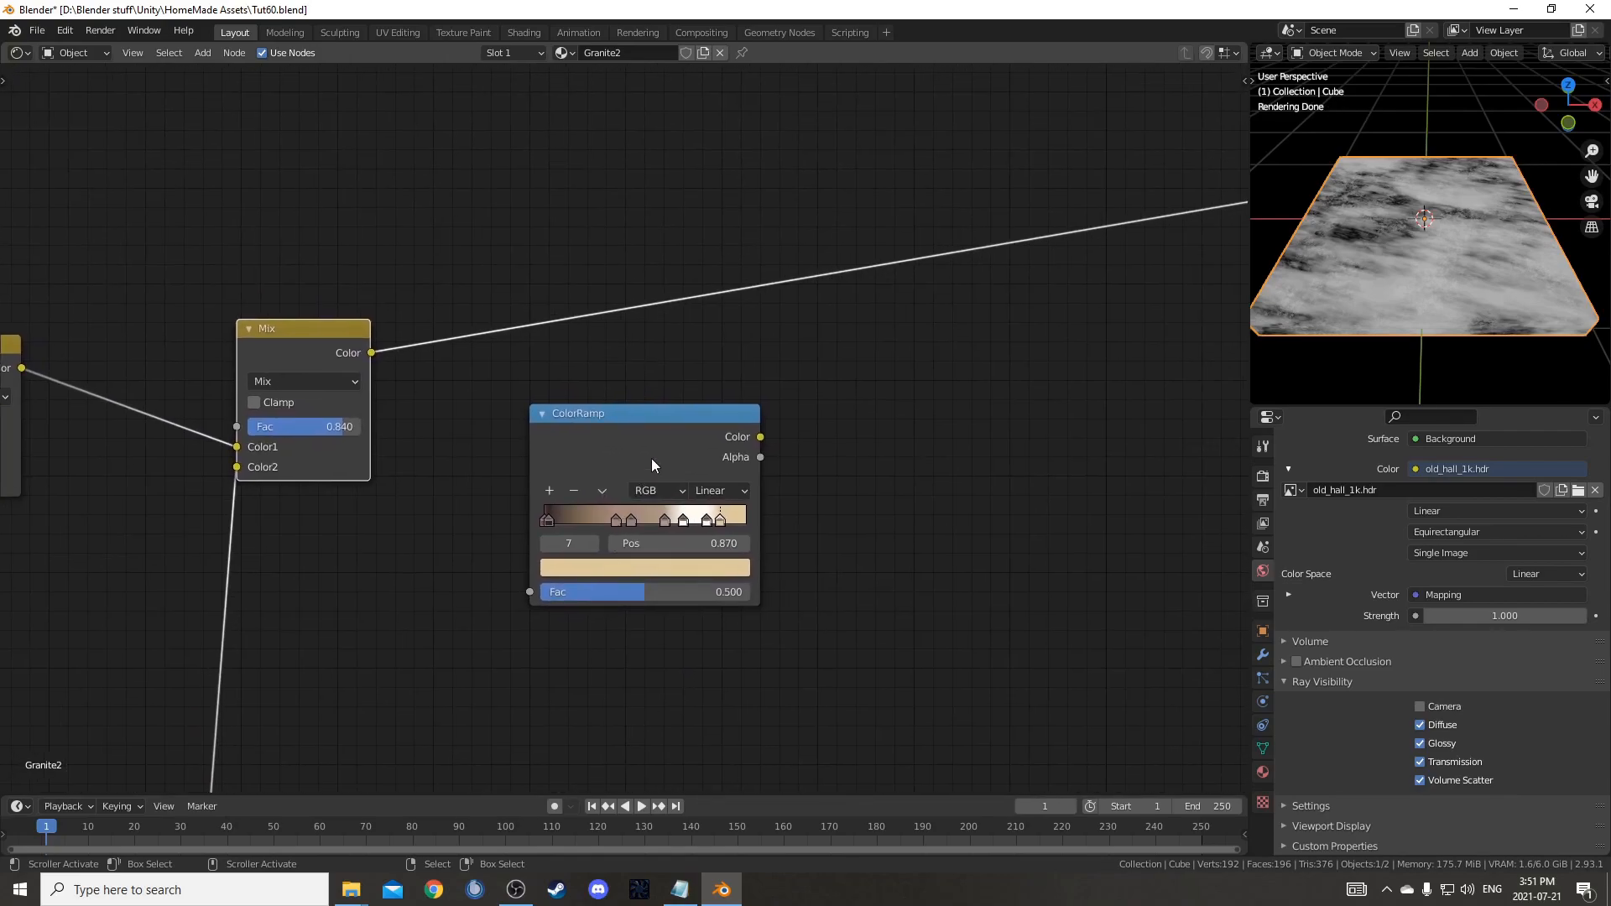
pyautogui.moveTo(648, 461); pyautogui.dragTo(742, 275, button='middle')
pyautogui.scroll(-4, 884, 652)
# - Duplicate the Principled BSDF and insert the copy after the brown-to-cream ColorRamp
pyautogui.moveTo(884, 652); pyautogui.dragTo(809, 482, button='middle')
pyautogui.scroll(-1, 692, 506)
pyautogui.click(691, 506)
pyautogui.hotkey('shift', 'd')
pyautogui.click(723, 116)
pyautogui.moveTo(784, 229)
pyautogui.mouseDown(button='middle')
pyautogui.moveTo(752, 335)
pyautogui.moveTo(756, 234)
pyautogui.mouseUp(button='middle')
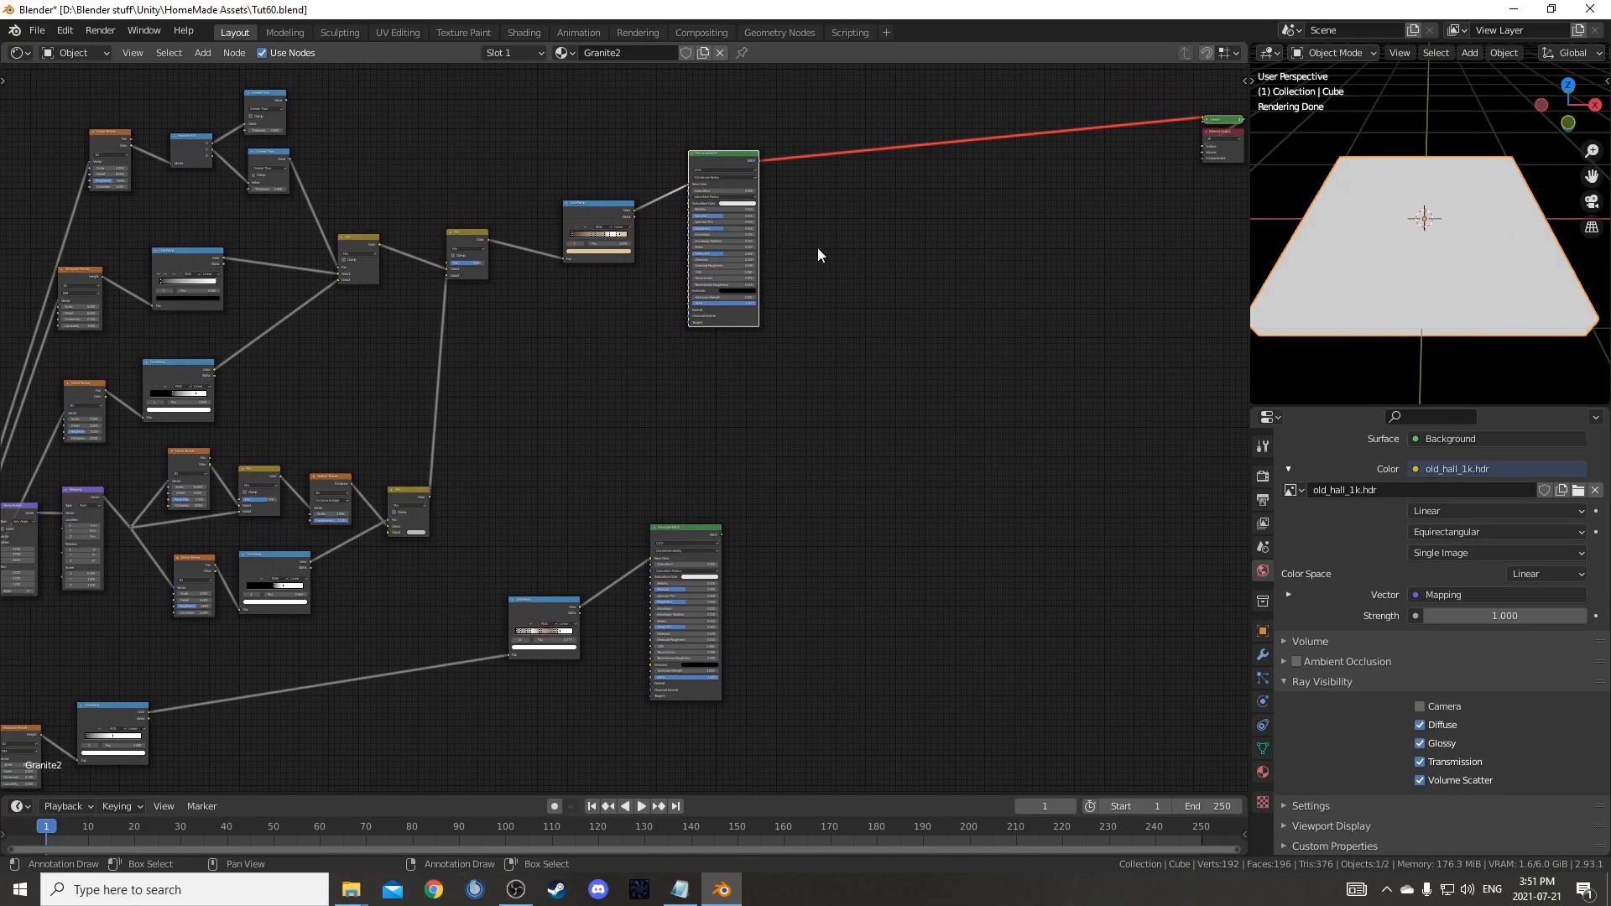
# - Combine the two Principled BSDF nodes with a Mix Shader, place it between them and preview it
pyautogui.keyDown('ctrl'); pyautogui.keyDown('shift'); pyautogui.moveTo(742, 158); pyautogui.dragTo(713, 523, button='right'); pyautogui.keyUp('shift'); pyautogui.keyUp('ctrl')
pyautogui.scroll(2, 850, 260)
pyautogui.moveTo(877, 302); pyautogui.dragTo(938, 275)
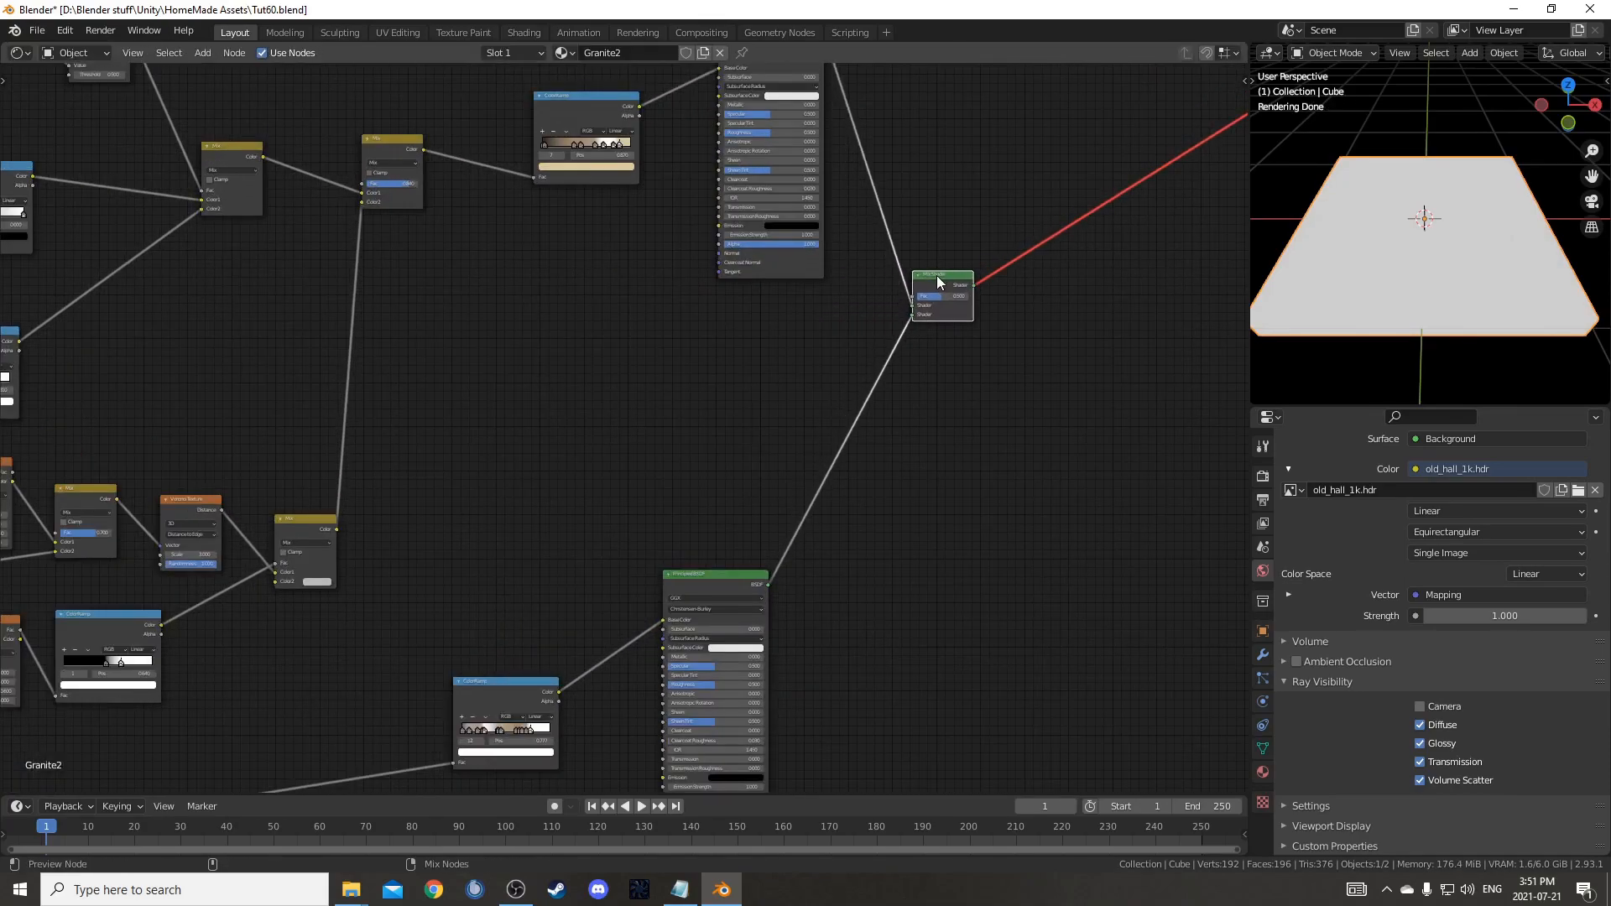
pyautogui.scroll(-2, 936, 290)
# - Connect the unlinked Greater Than node's Value output to the Mix Shader's Fac input and move the Mix Shader higher
pyautogui.scroll(4, 322, 216)
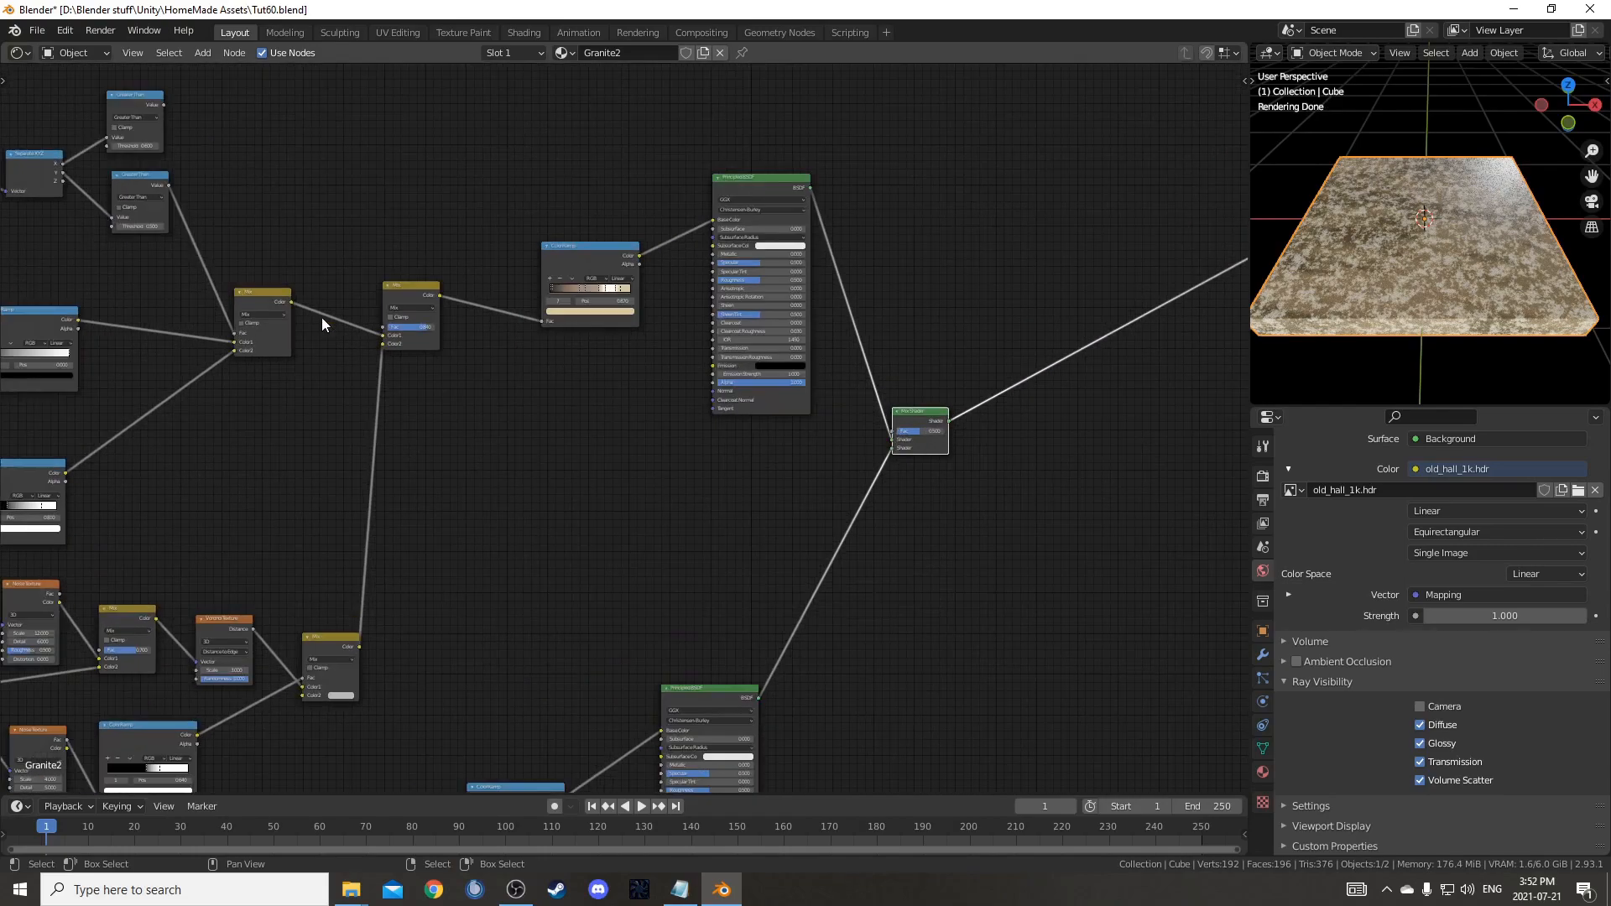
pyautogui.moveTo(254, 210); pyautogui.dragTo(517, 302, button='middle')
pyautogui.moveTo(426, 194); pyautogui.dragTo(1158, 521)
pyautogui.moveTo(1174, 526); pyautogui.dragTo(937, 464, button='middle')
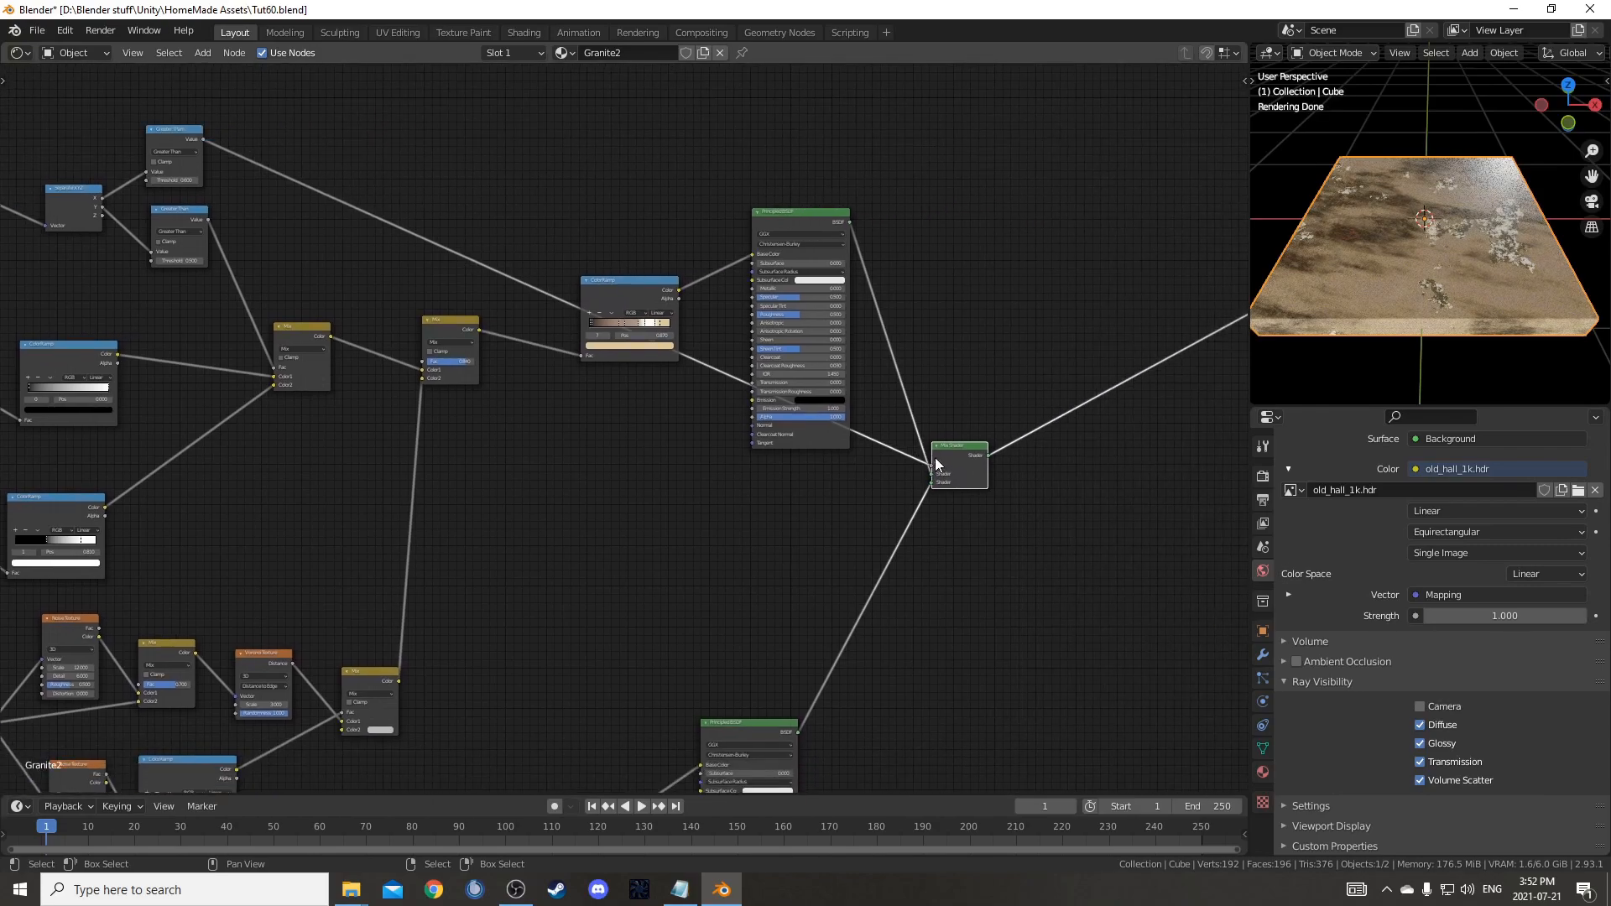
pyautogui.moveTo(970, 451); pyautogui.dragTo(996, 305)
# - Lower the Roughness of the Principled BSDF fed by the brown-to-cream ColorRamp
pyautogui.moveTo(834, 226); pyautogui.dragTo(822, 320)
pyautogui.scroll(4, 830, 318)
pyautogui.click(839, 315)
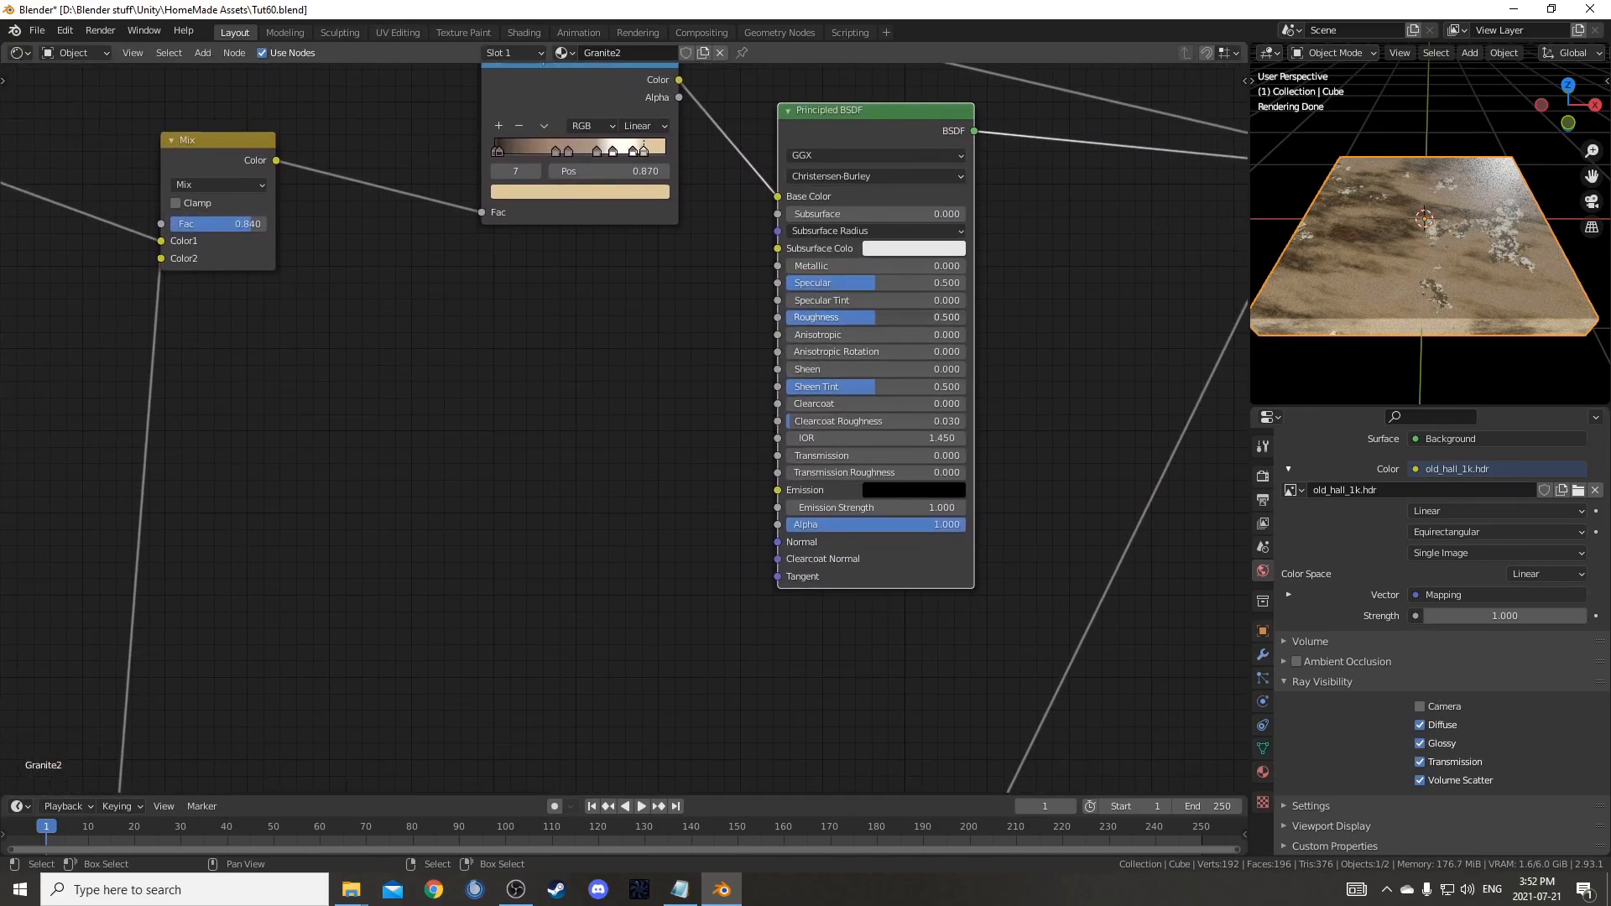
pyautogui.write('0.5')
pyautogui.press('Return')
pyautogui.scroll(-4, 777, 436)
# - Add a Noise Texture below the Musgrave Texture and connect the Texture Coordinate's Object output to its Vector input
pyautogui.moveTo(826, 611); pyautogui.dragTo(887, 211, button='middle')
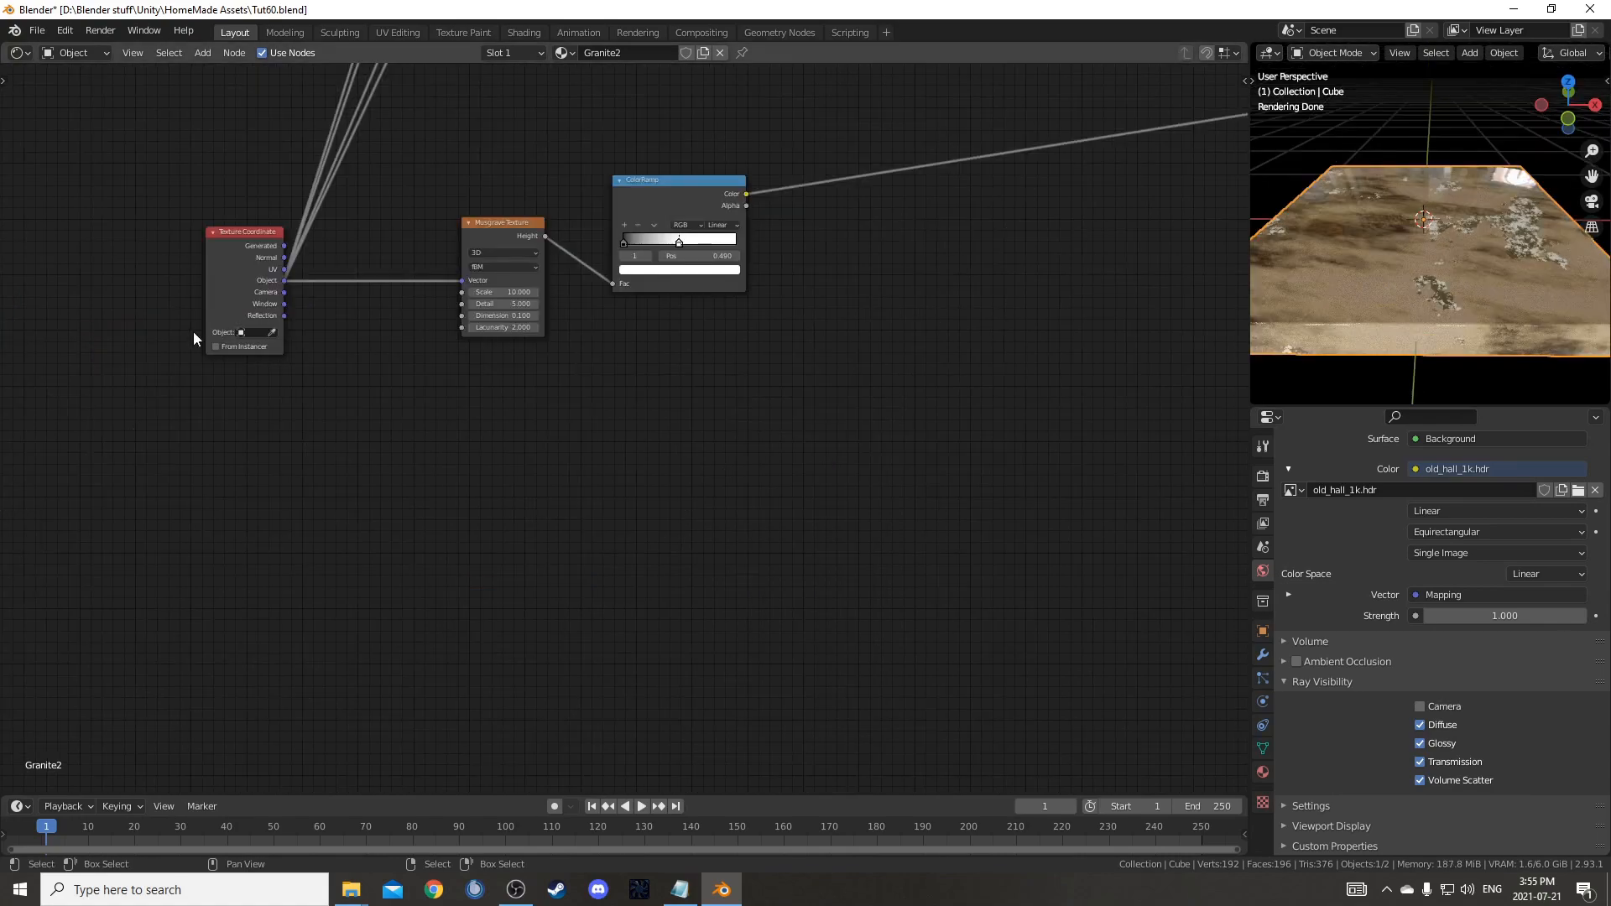
pyautogui.moveTo(193, 330); pyautogui.dragTo(205, 445)
pyautogui.hotkey('shift', 'a')
pyautogui.click(591, 511)
pyautogui.write('noise')
pyautogui.press('Return')
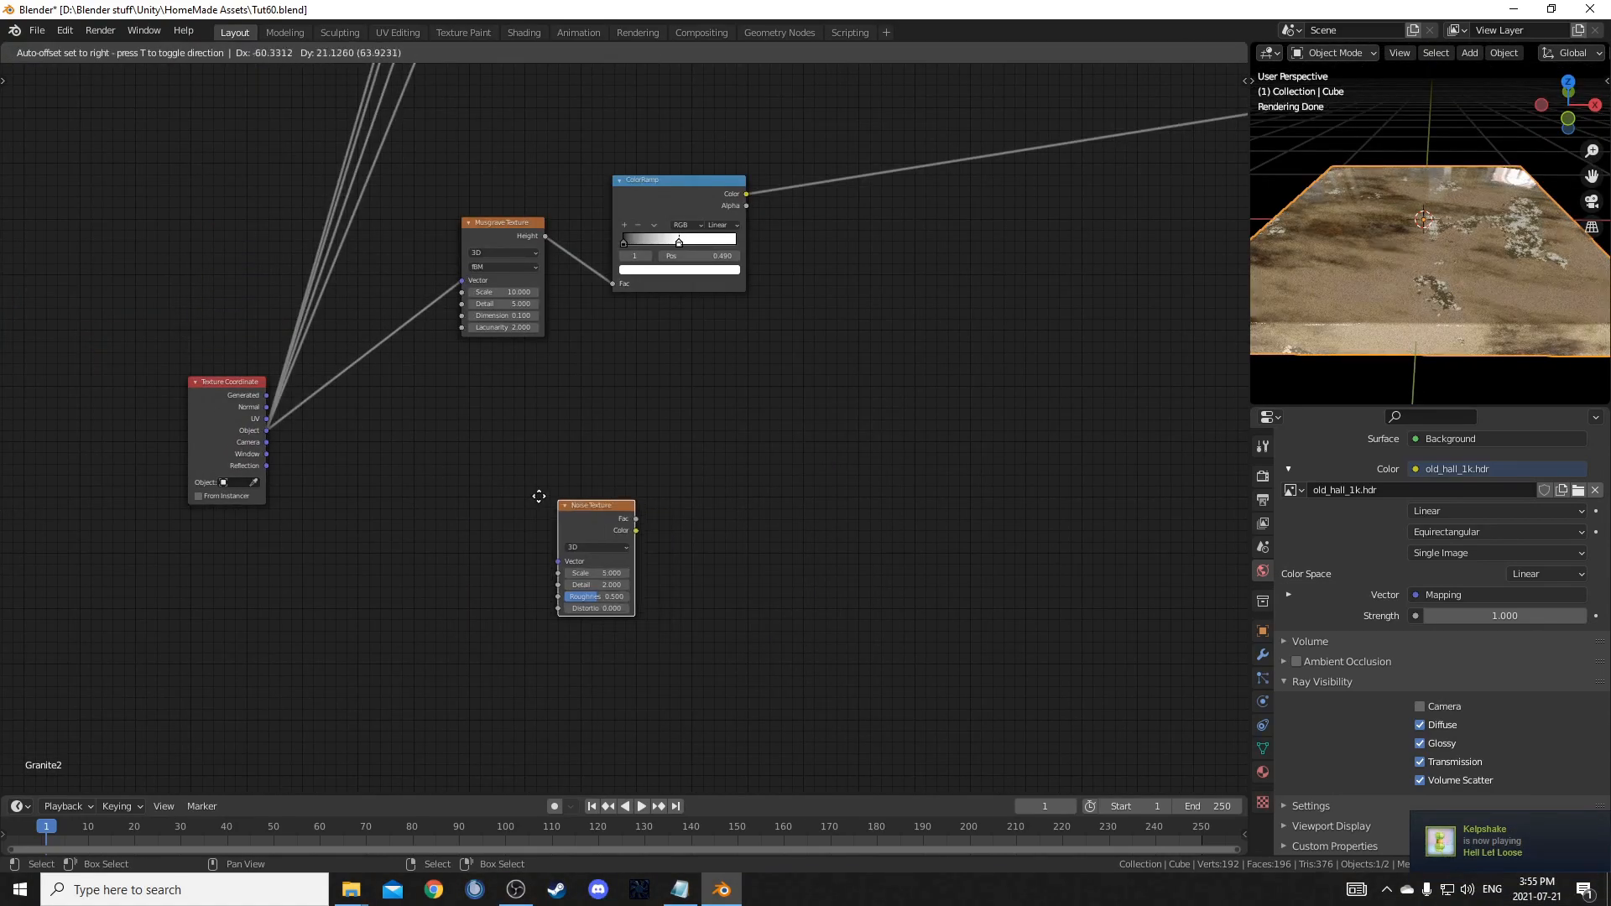
pyautogui.click(475, 415)
pyautogui.moveTo(266, 430); pyautogui.dragTo(480, 475)
# - Preview the lower Noise Texture and add a Math node on its Fac output link
pyautogui.scroll(2, 495, 438)
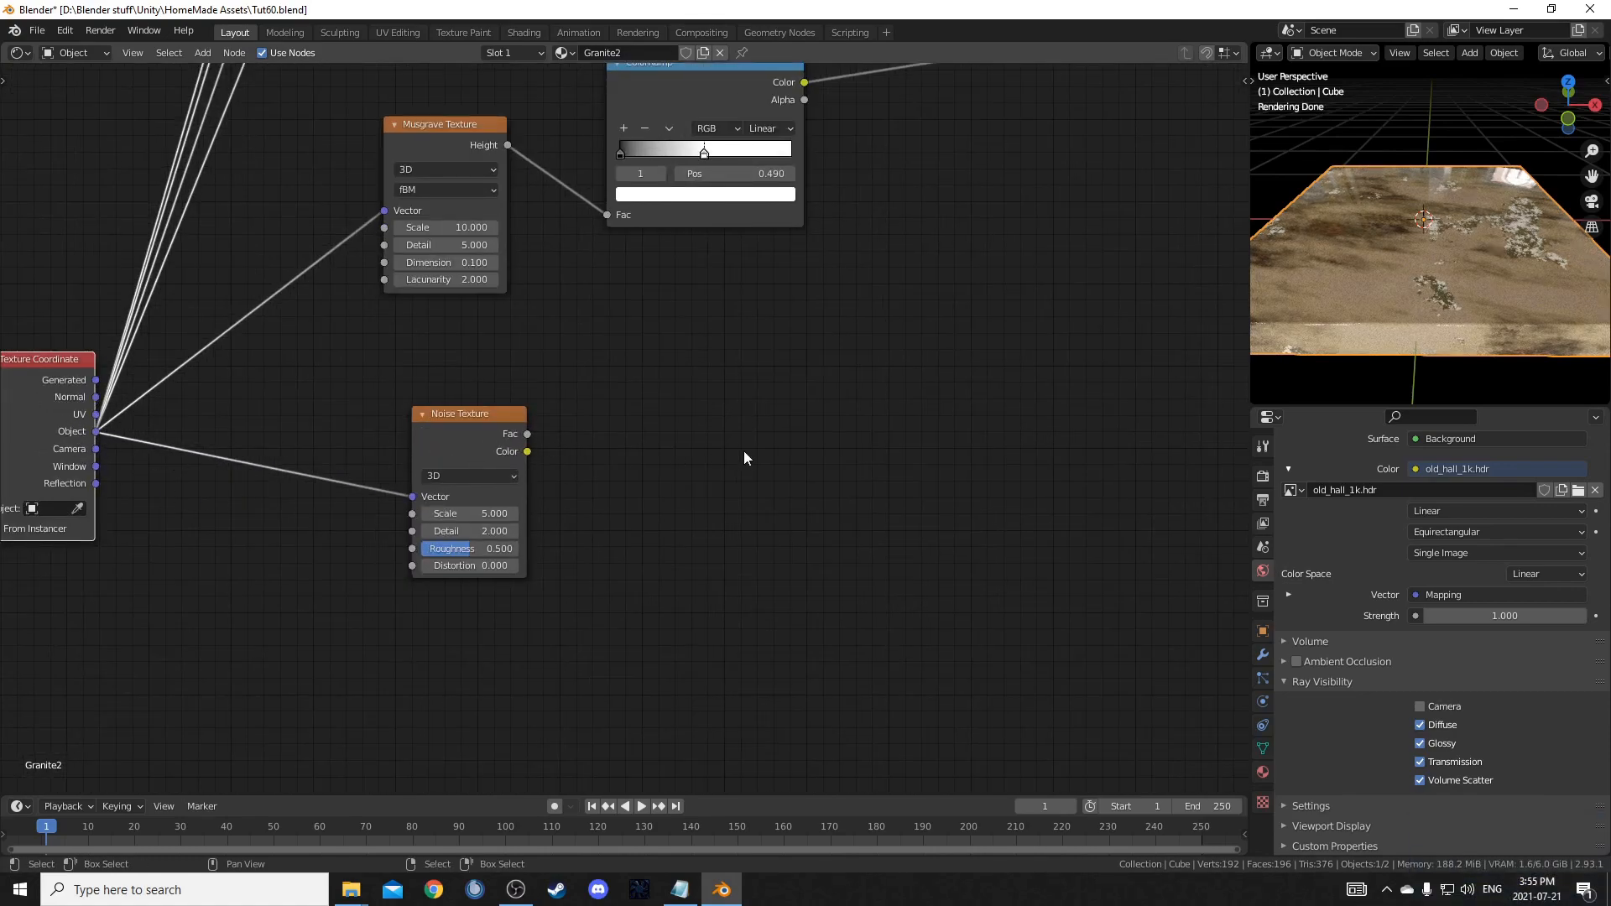
pyautogui.keyDown('ctrl'); pyautogui.keyDown('shift'); pyautogui.click(475, 428); pyautogui.keyUp('shift'); pyautogui.keyUp('ctrl')
pyautogui.hotkey('shift', 'a')
pyautogui.write('ma')
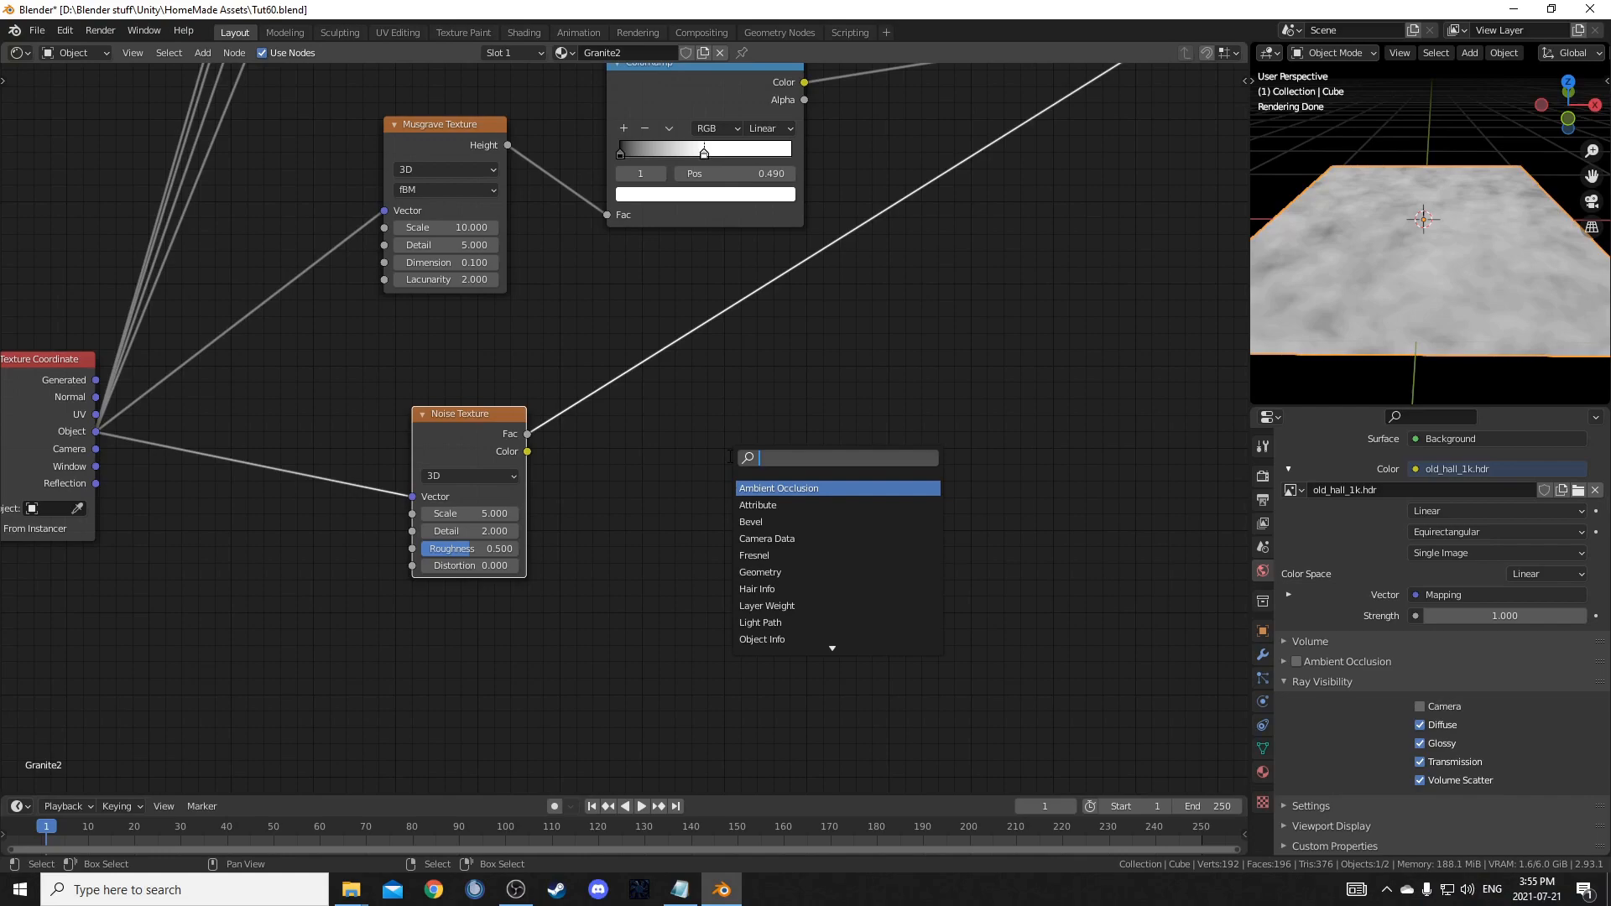
pyautogui.press('Return')
pyautogui.click(624, 327)
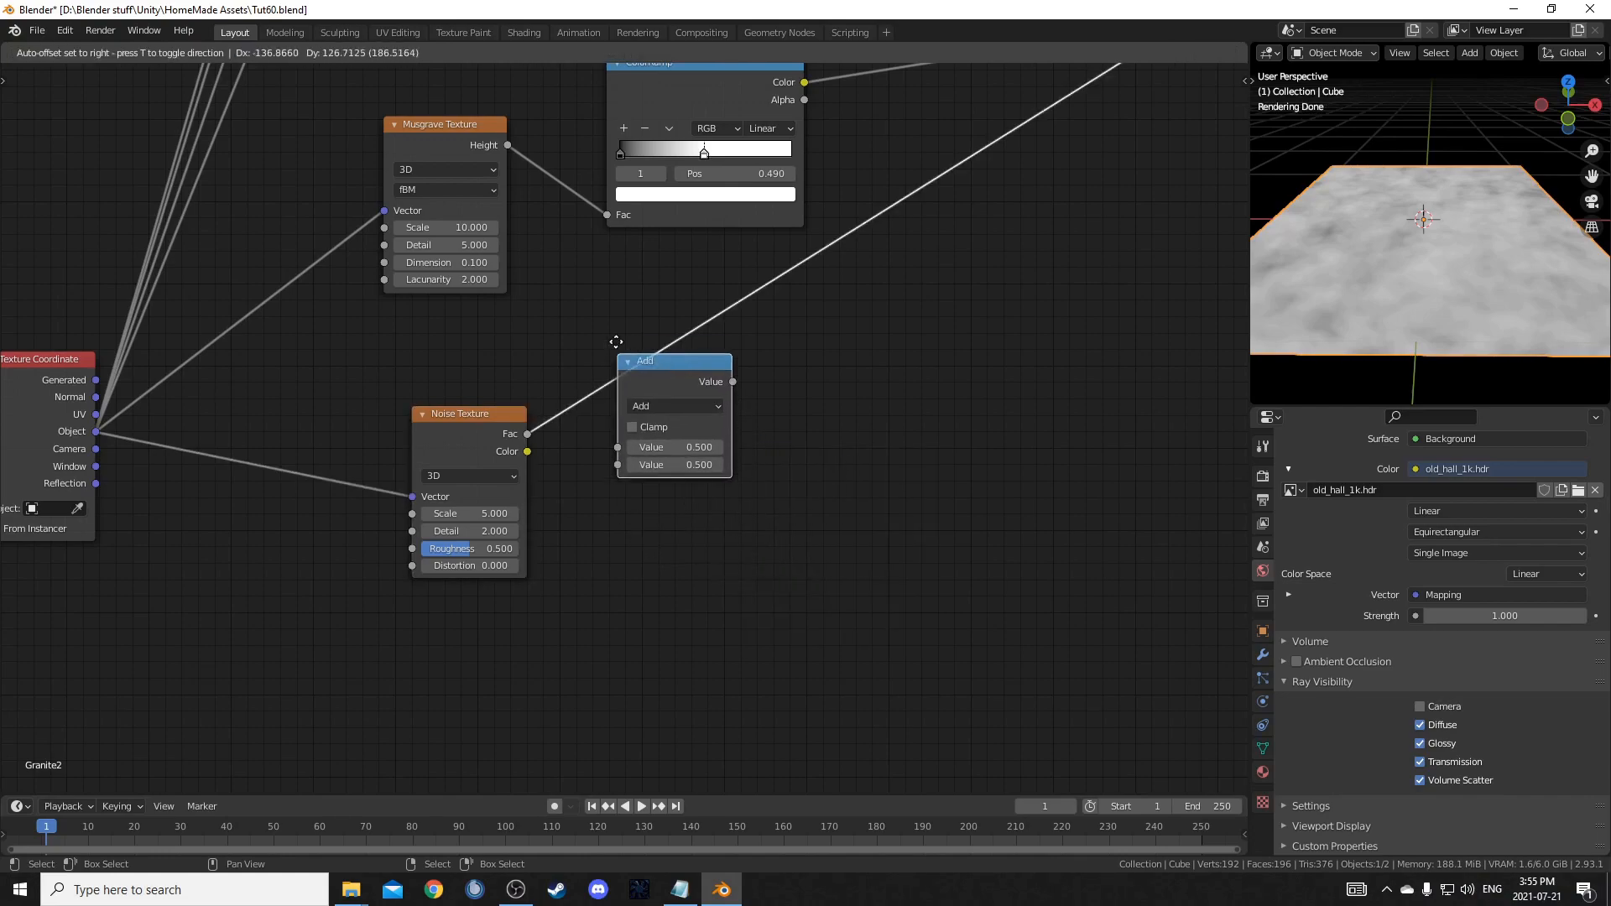
# - Change the new Math node's operation to Greater Than and set its Threshold to 0.33
pyautogui.click(710, 377)
pyautogui.click(826, 475)
pyautogui.moveTo(713, 445); pyautogui.dragTo(490, 600, button='middle')
pyautogui.doubleClick(485, 598)
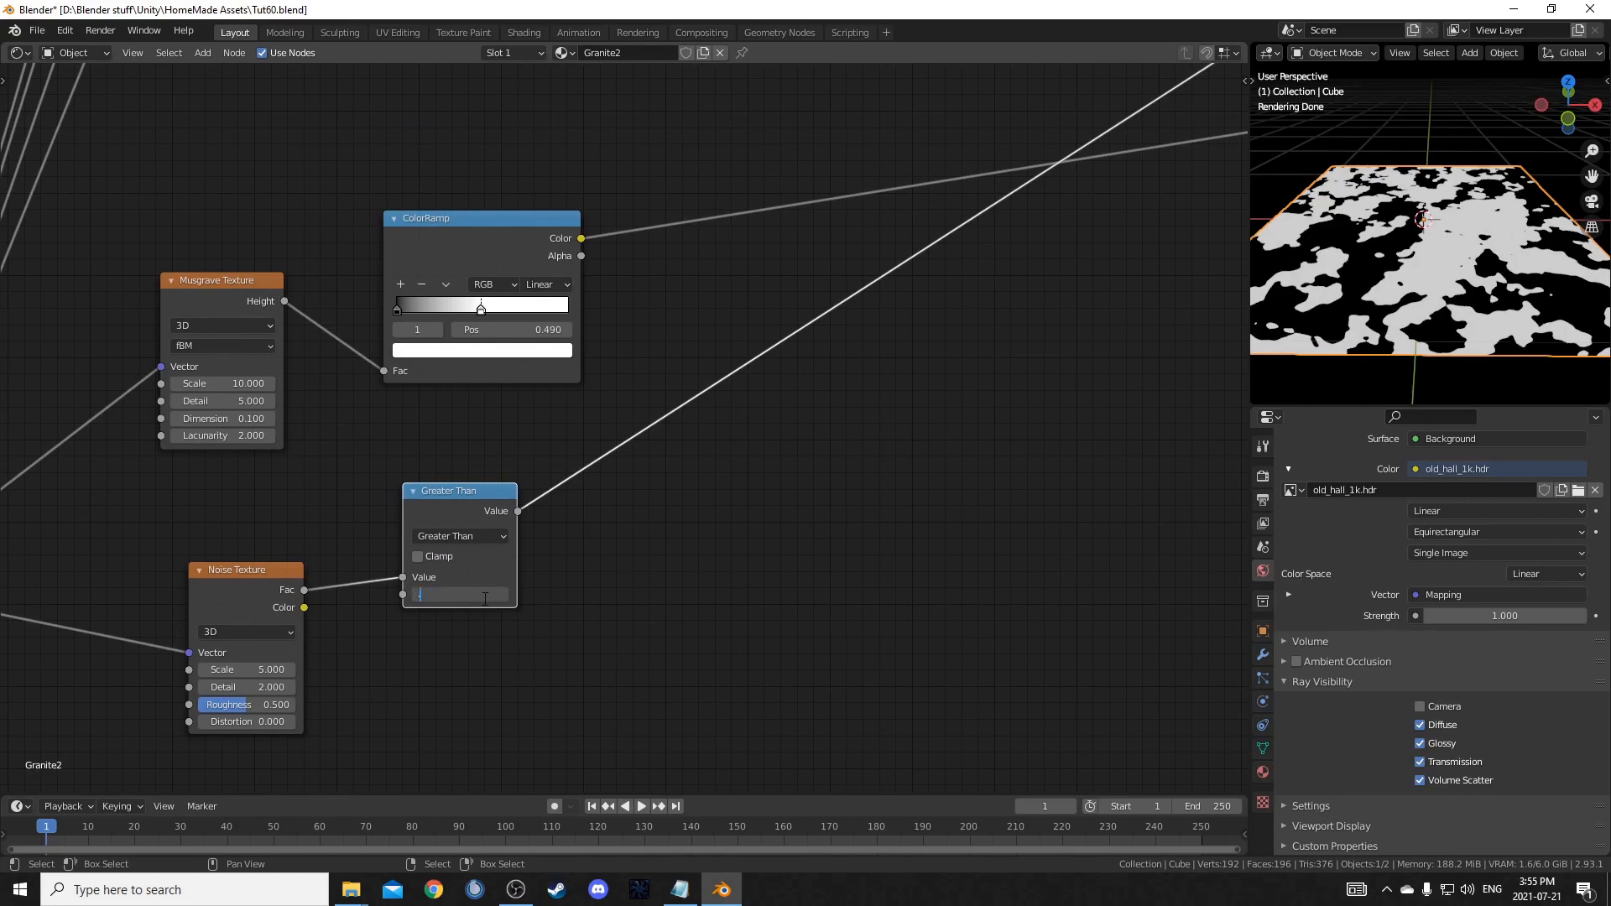
pyautogui.write('.33')
pyautogui.press('Return')
# - Set the lower Noise Texture's Scale to 9, Detail to 4, Roughness to 1 and Distortion to 1
pyautogui.press('Home')
pyautogui.doubleClick(544, 570)
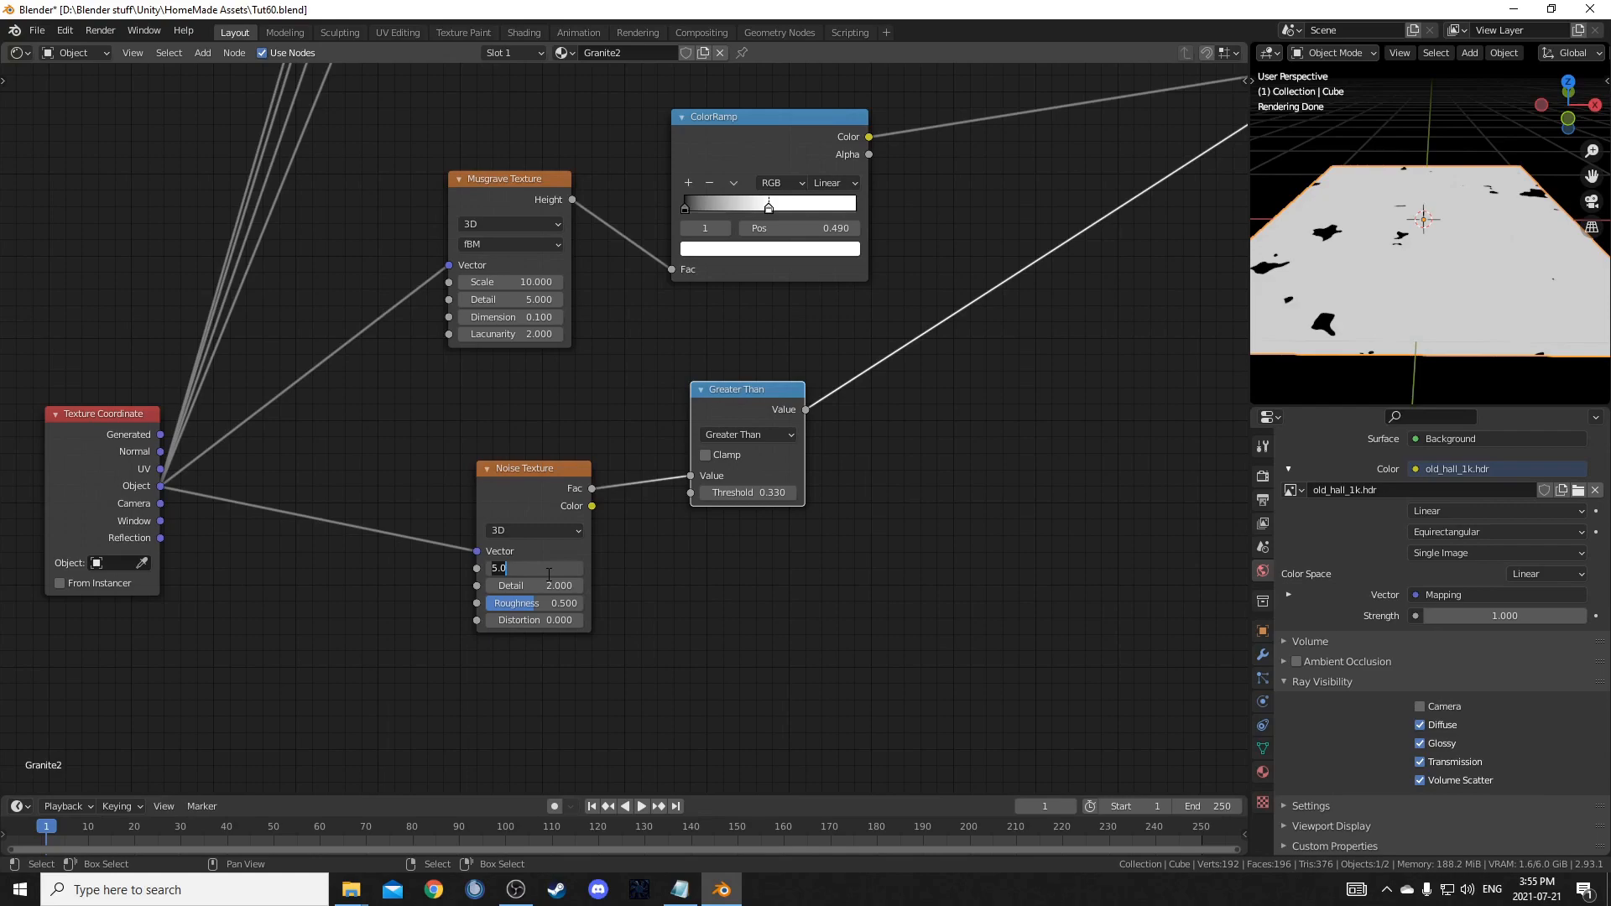
pyautogui.write('9')
pyautogui.press('Tab')
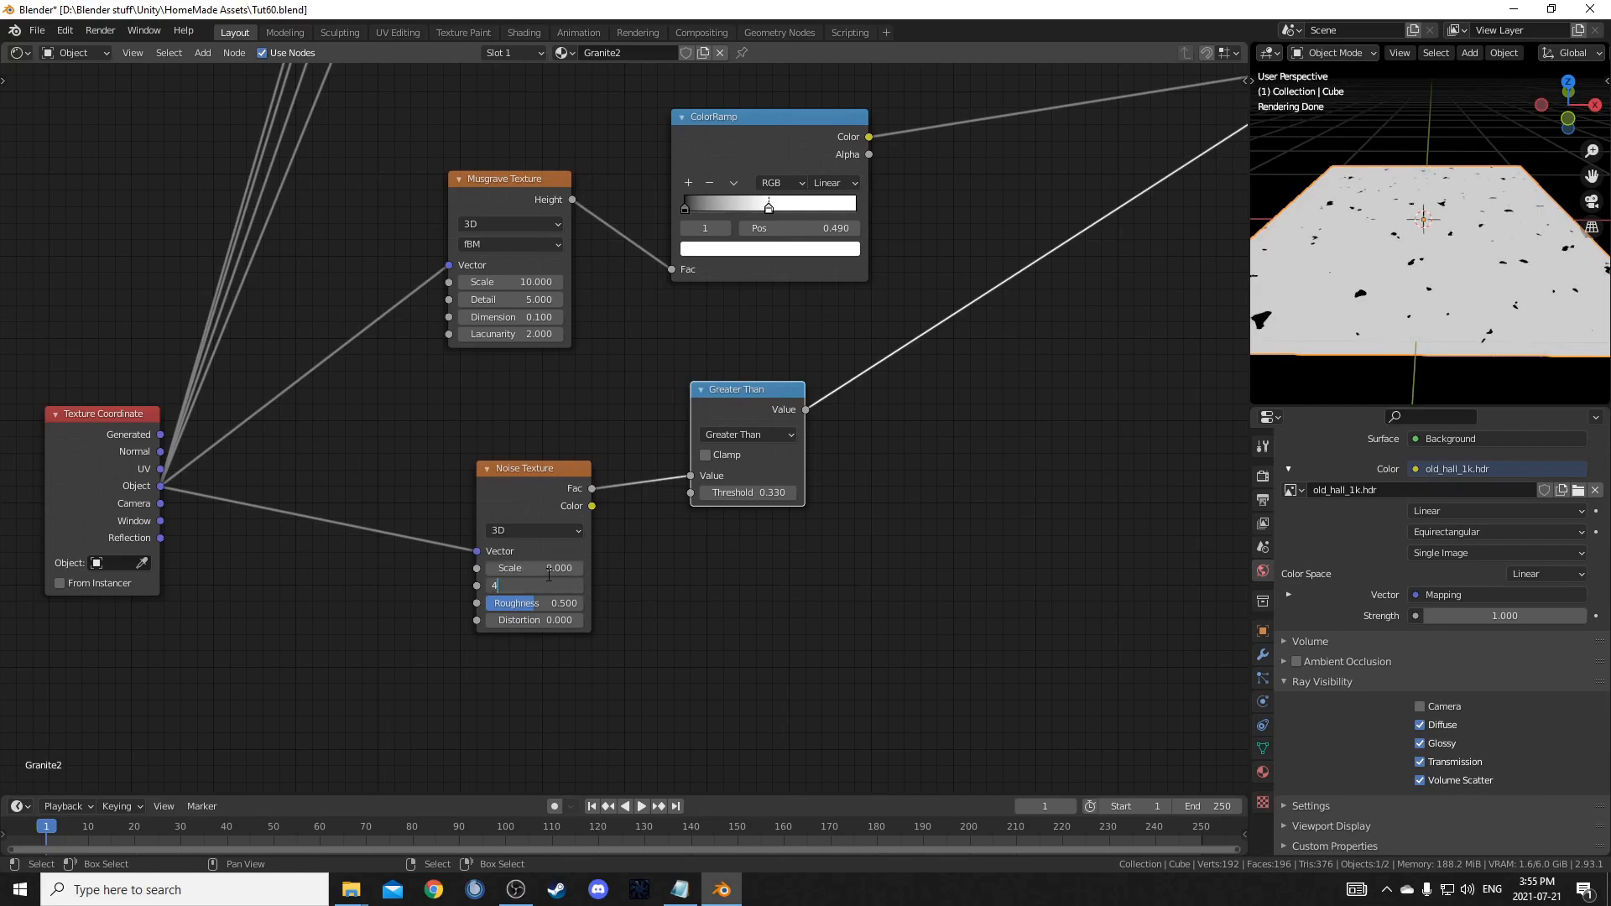
pyautogui.press('Tab')
pyautogui.write('1')
pyautogui.press('Tab')
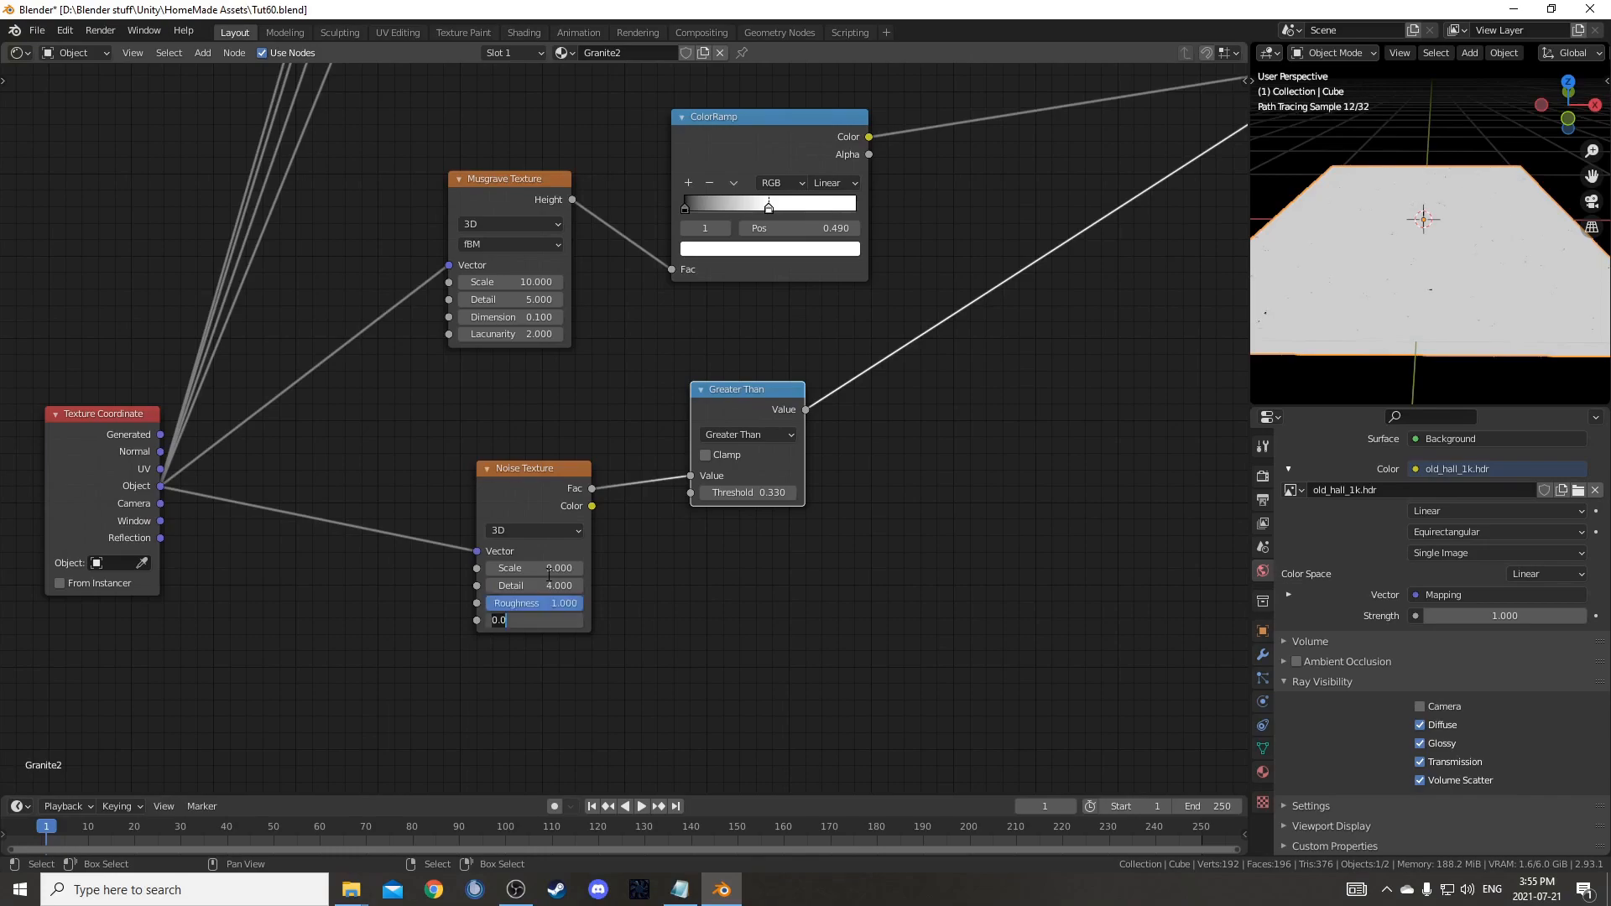
pyautogui.write('1')
pyautogui.press('Return')
# - Move the lowest Greater Than node away from its Noise Texture and insert a Bump node on its output link
pyautogui.scroll(-12, 698, 570)
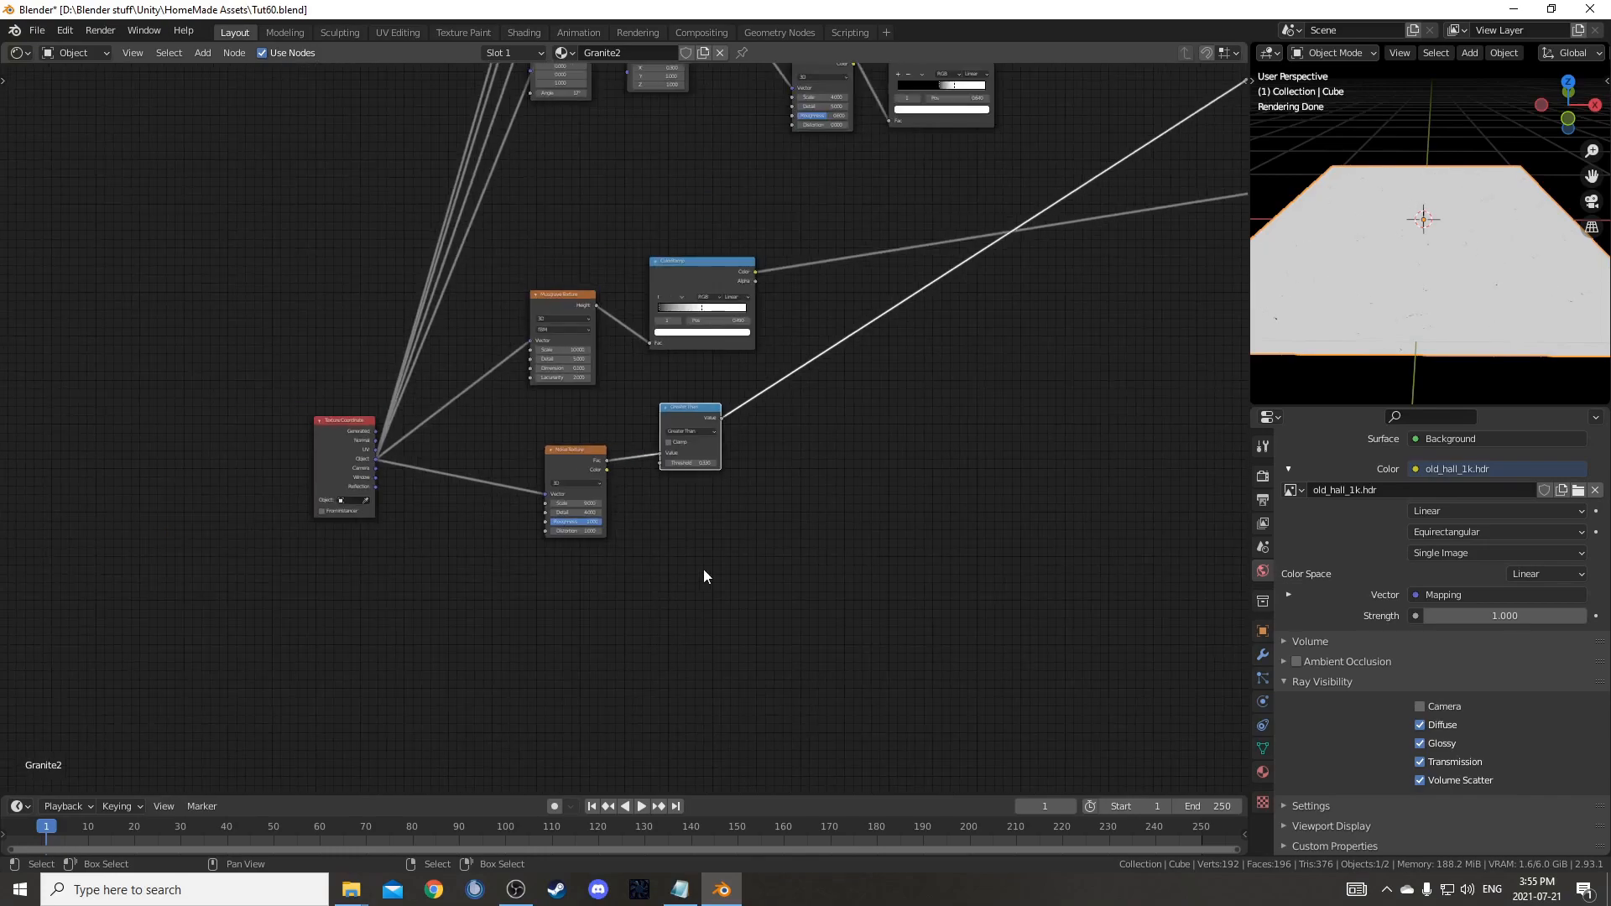
pyautogui.moveTo(730, 518); pyautogui.dragTo(396, 602, button='middle')
pyautogui.moveTo(329, 502); pyautogui.dragTo(465, 481)
pyautogui.scroll(6, 557, 515)
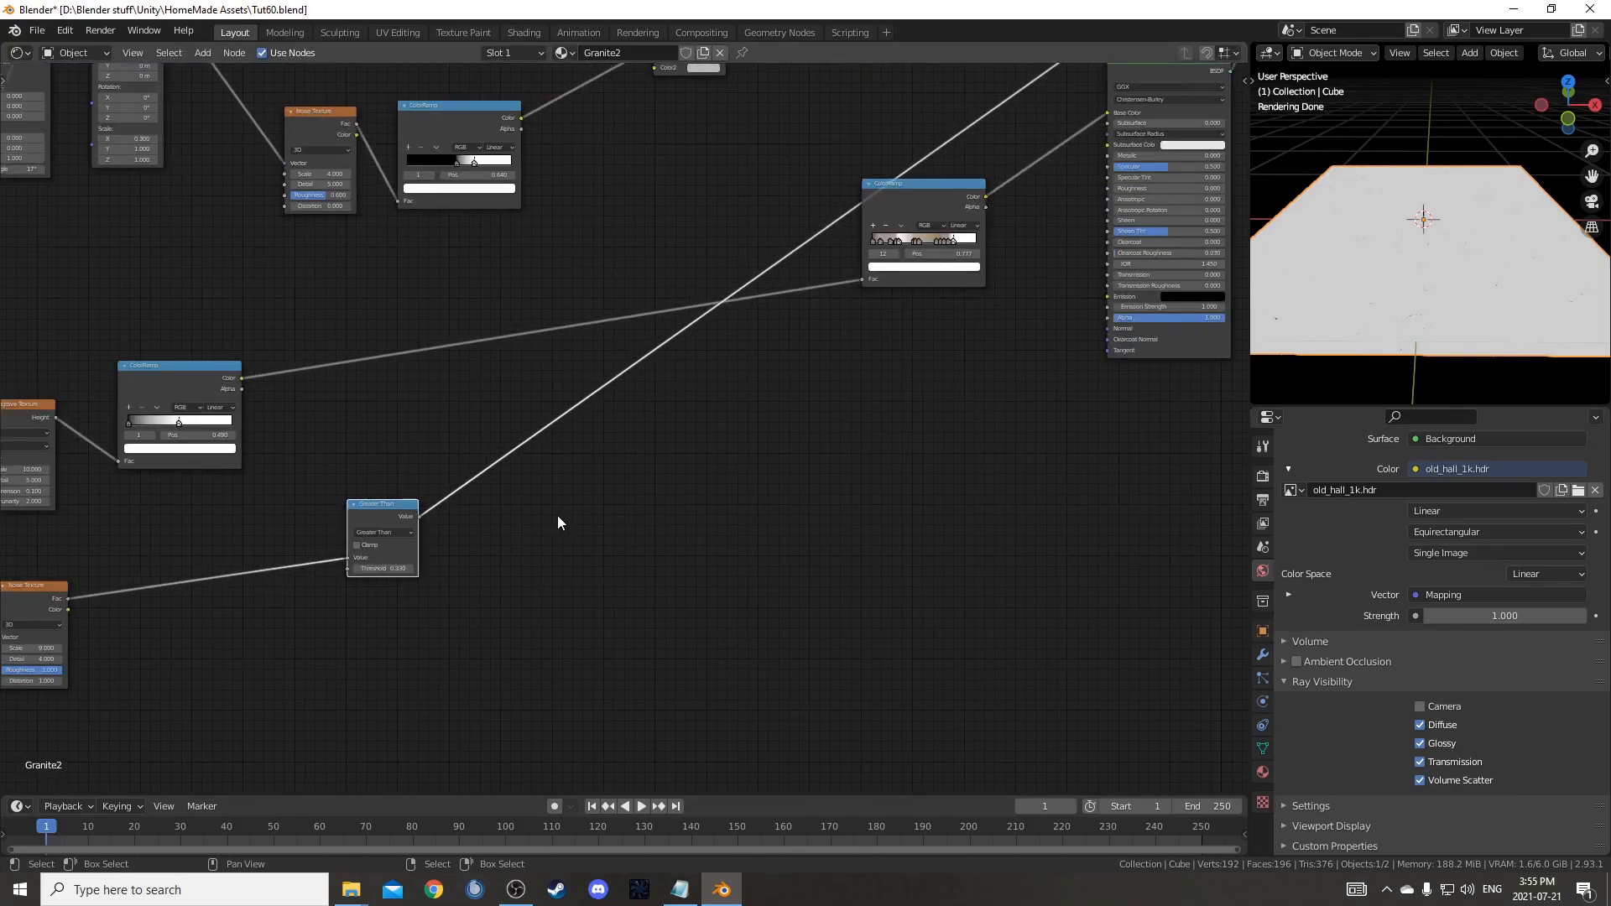
pyautogui.hotkey('shift', 'a')
pyautogui.write('sbump')
pyautogui.press('Return')
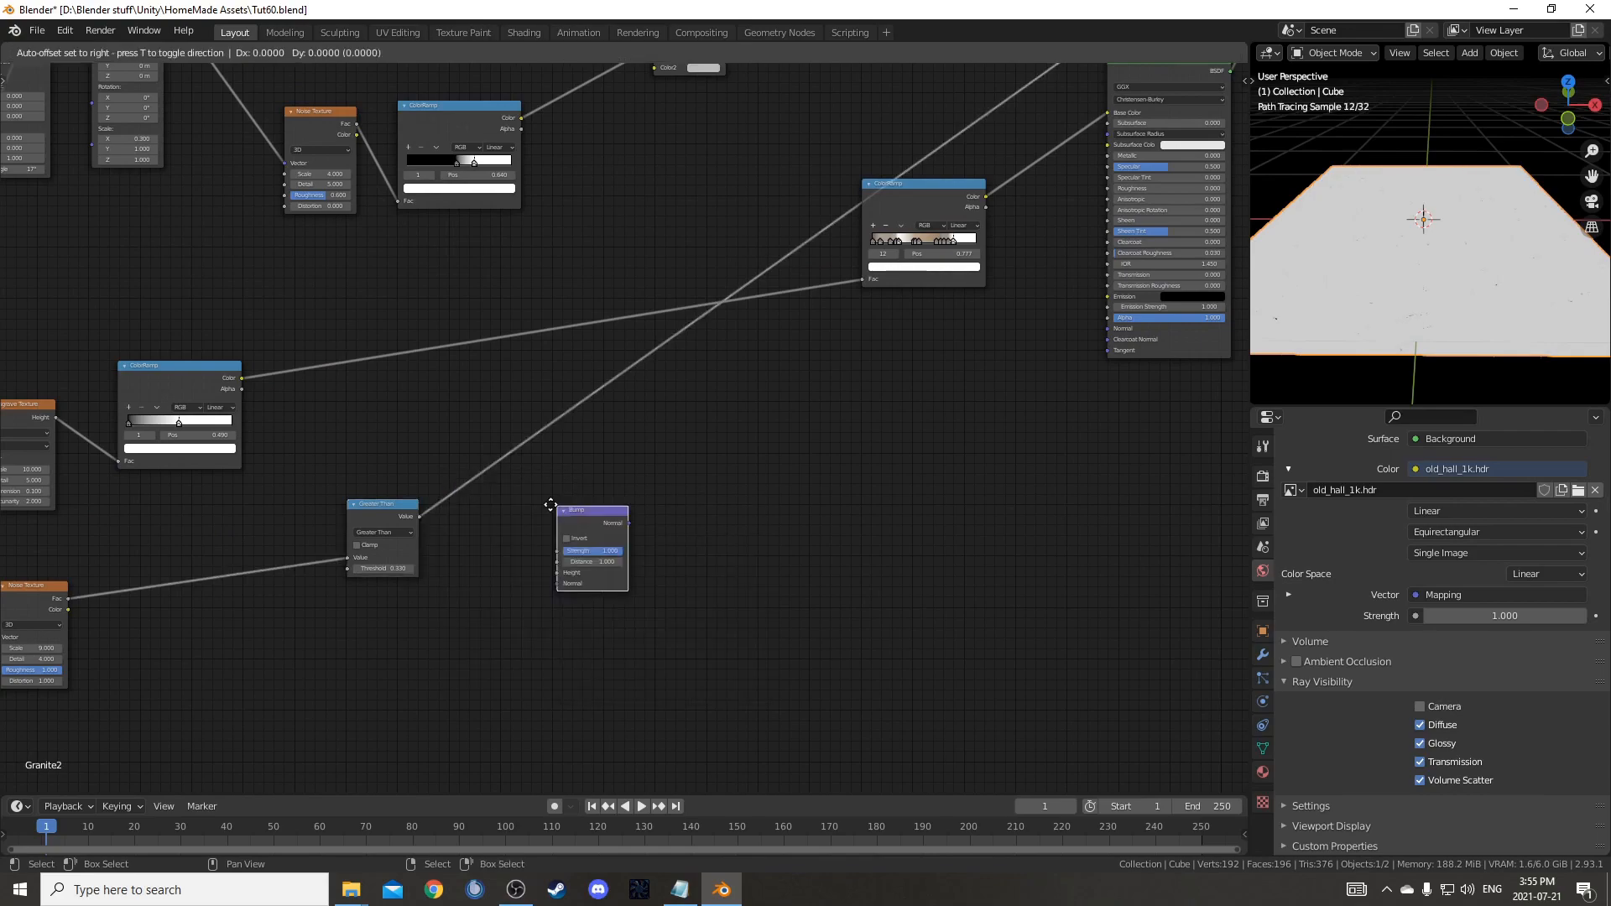
pyautogui.click(474, 439)
# - Reconnect the Greater Than value from the Bump node's Normal input to Height and move the Bump node near the lower Principled BSDF
pyautogui.scroll(3, 535, 510)
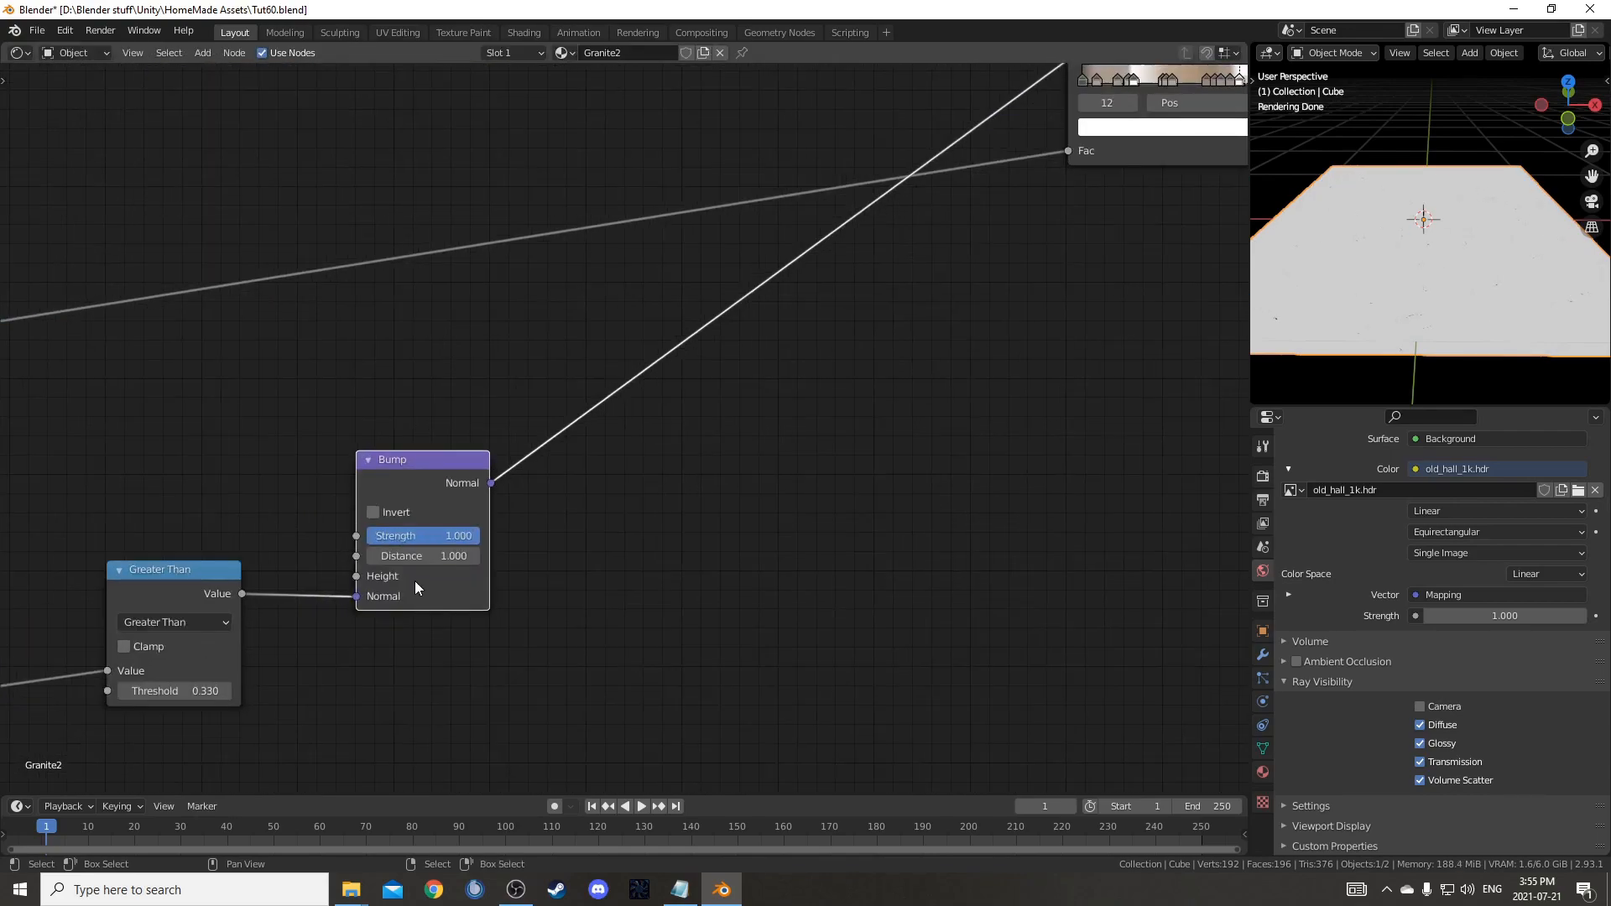
pyautogui.moveTo(358, 596); pyautogui.dragTo(359, 576)
pyautogui.moveTo(418, 495); pyautogui.dragTo(747, 495)
pyautogui.scroll(-4, 815, 492)
pyautogui.scroll(-5, 815, 490)
pyautogui.moveTo(1017, 507); pyautogui.dragTo(869, 572, button='middle')
pyautogui.moveTo(550, 514); pyautogui.dragTo(765, 489)
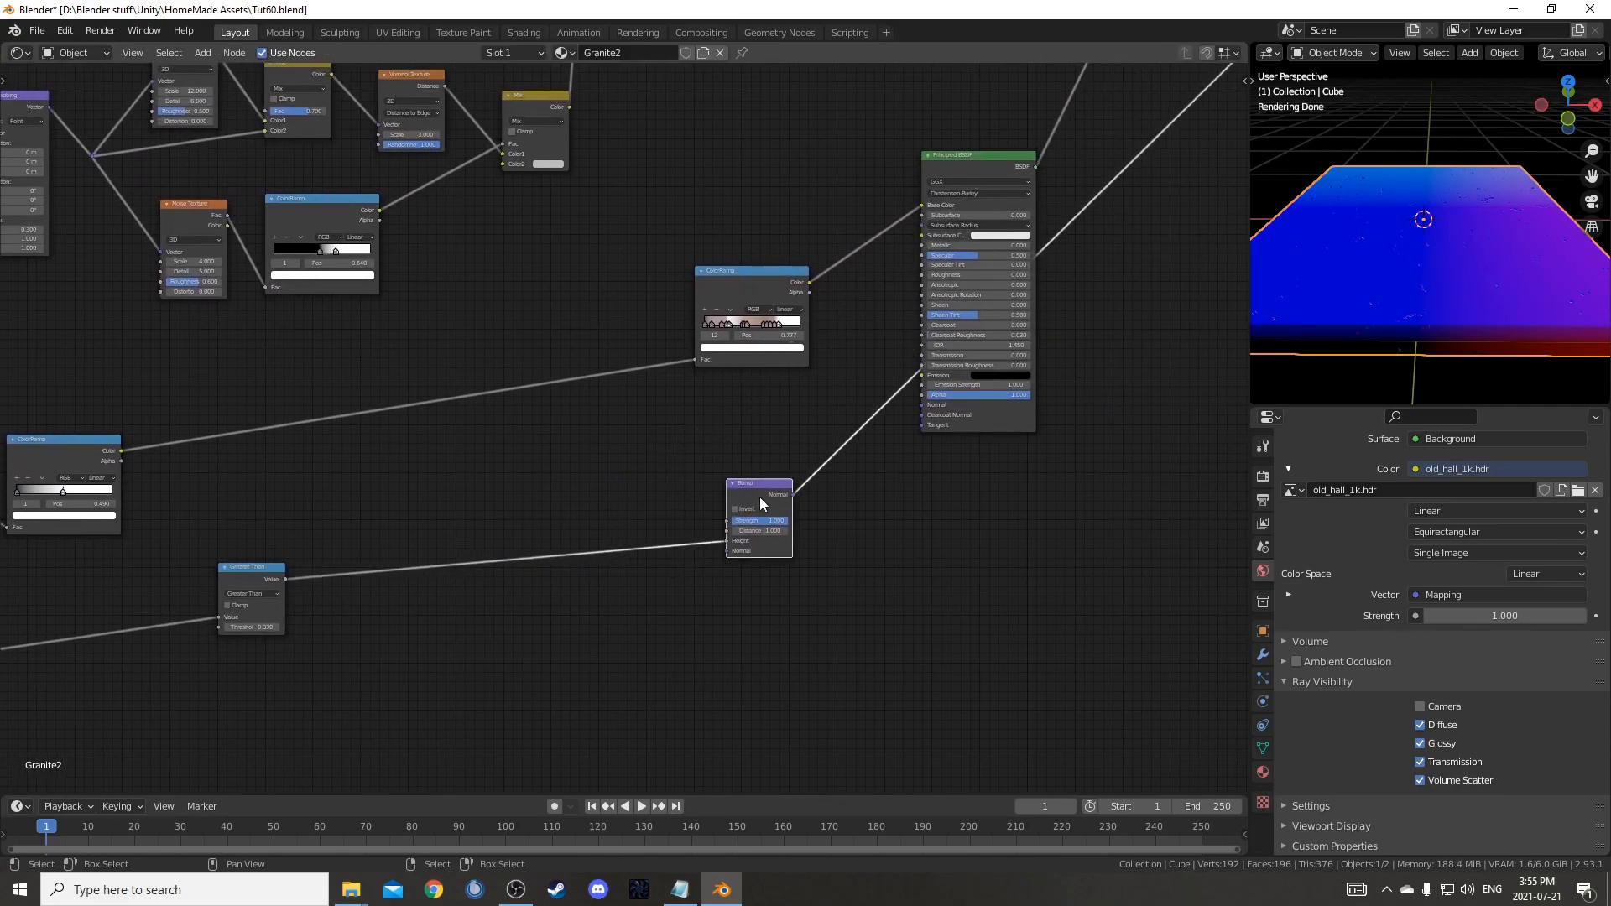
# - Connect the Bump node's Normal output to the Normal inputs of both Principled BSDF nodes
pyautogui.scroll(6, 847, 501)
pyautogui.moveTo(1109, 396); pyautogui.dragTo(1106, 393)
pyautogui.scroll(-4, 1096, 438)
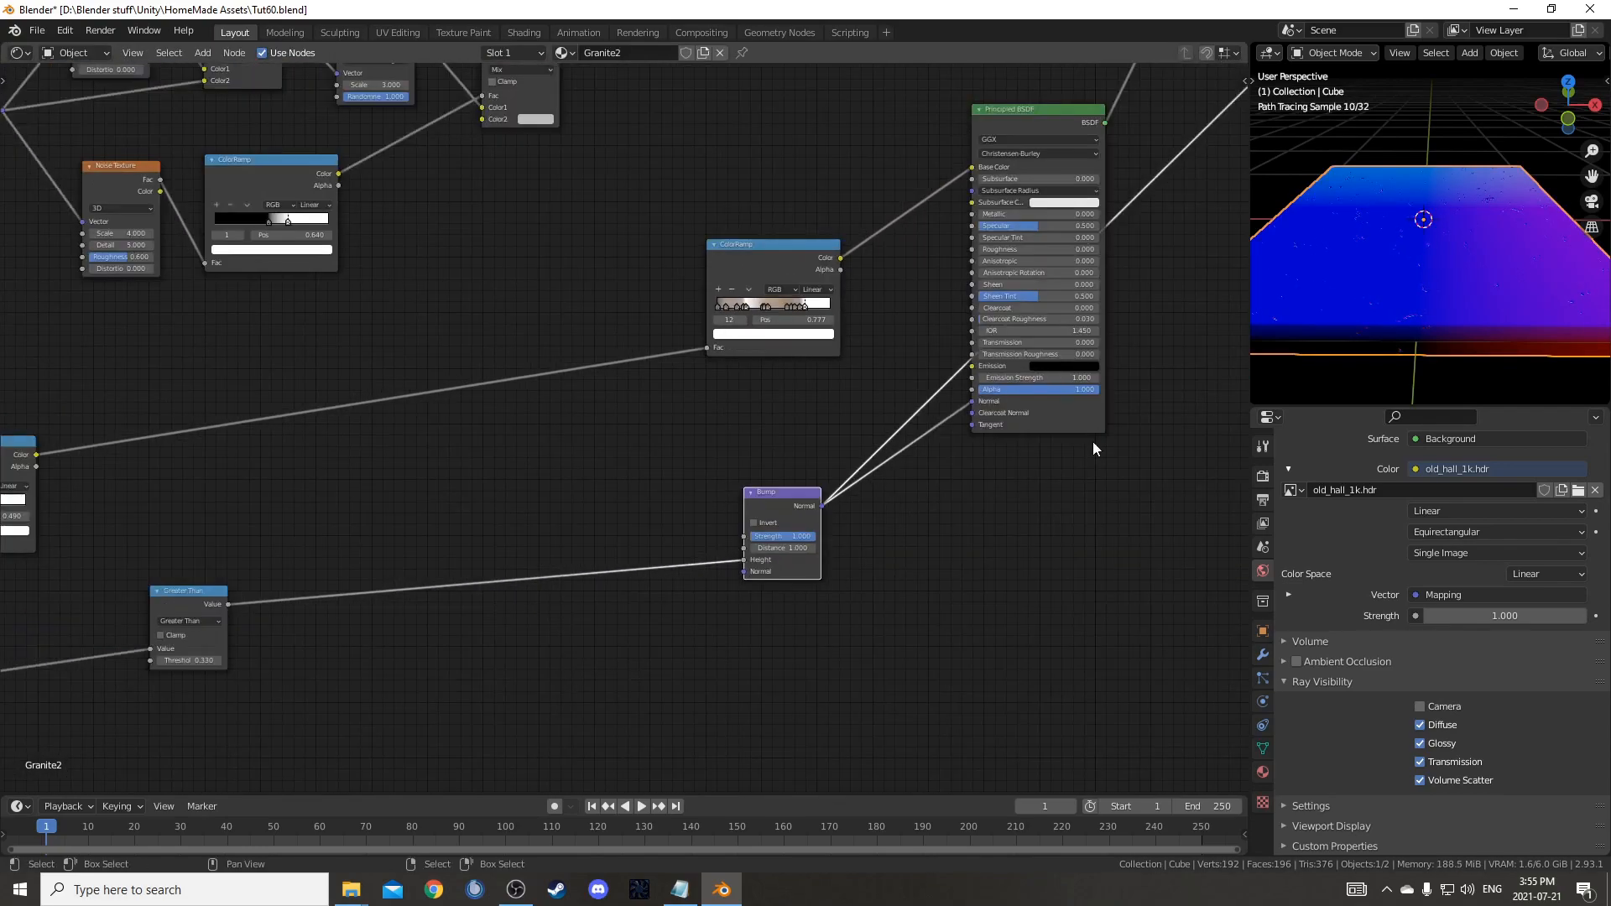
pyautogui.moveTo(643, 610); pyautogui.dragTo(762, 188)
# - Preview the Mix Shader and inspect the bumped slab from a lower angle
pyautogui.scroll(-4, 1004, 220)
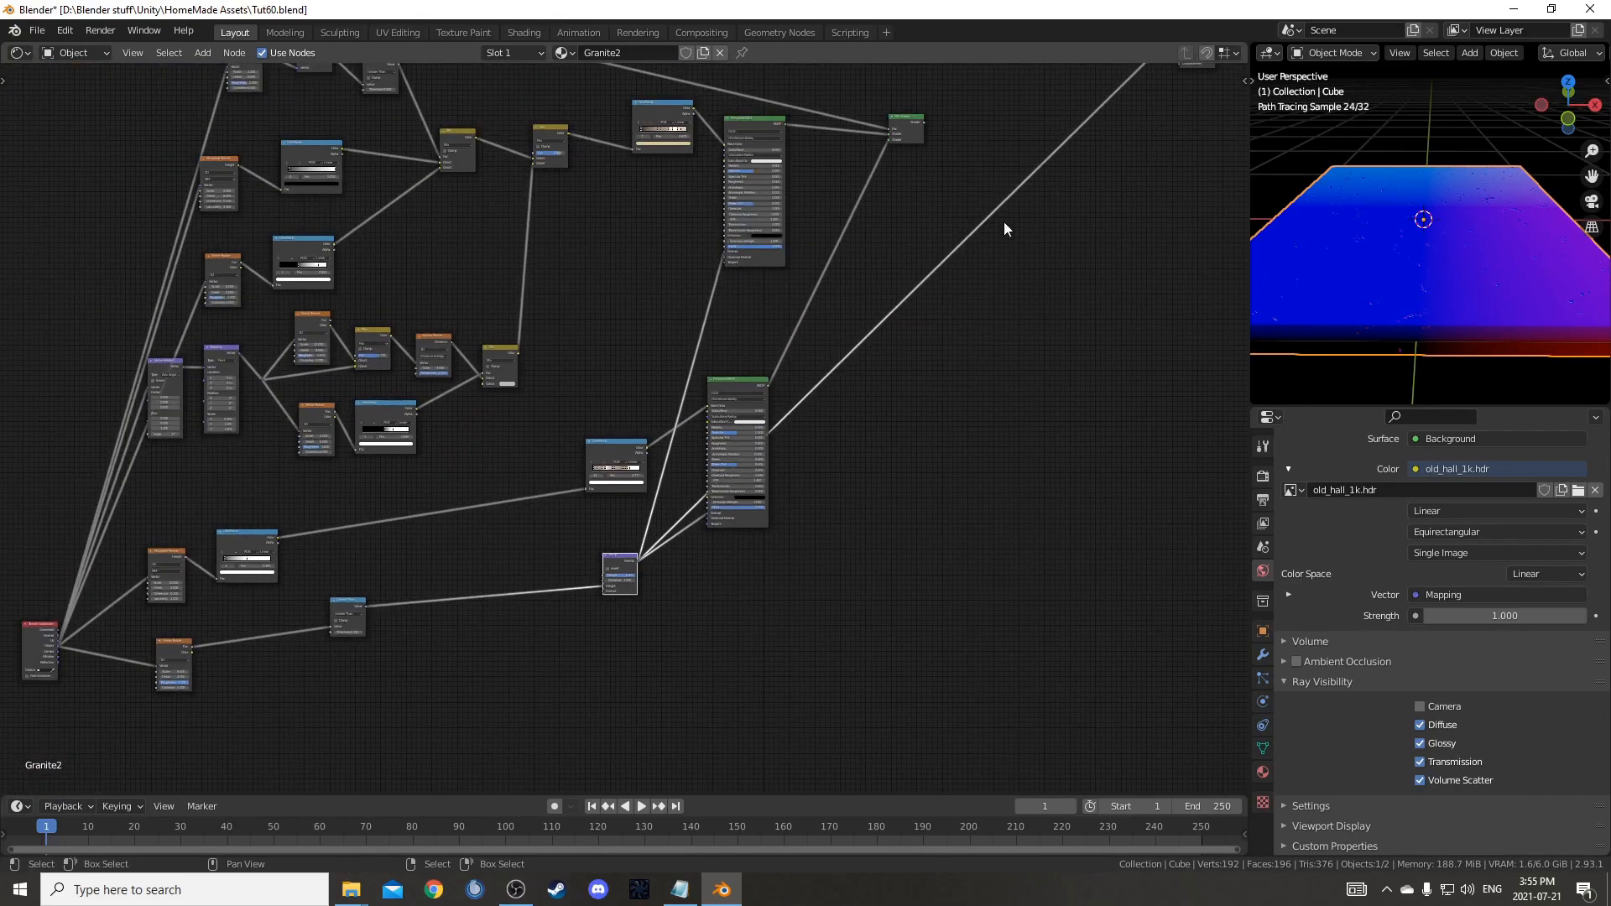
pyautogui.moveTo(1003, 220); pyautogui.dragTo(813, 374, button='middle')
pyautogui.keyDown('ctrl'); pyautogui.keyDown('shift'); pyautogui.click(720, 274); pyautogui.keyUp('shift'); pyautogui.keyUp('ctrl')
pyautogui.scroll(2, 1534, 270)
pyautogui.moveTo(1507, 255); pyautogui.dragTo(1492, 276, button='middle')
pyautogui.scroll(-3, 1493, 302)
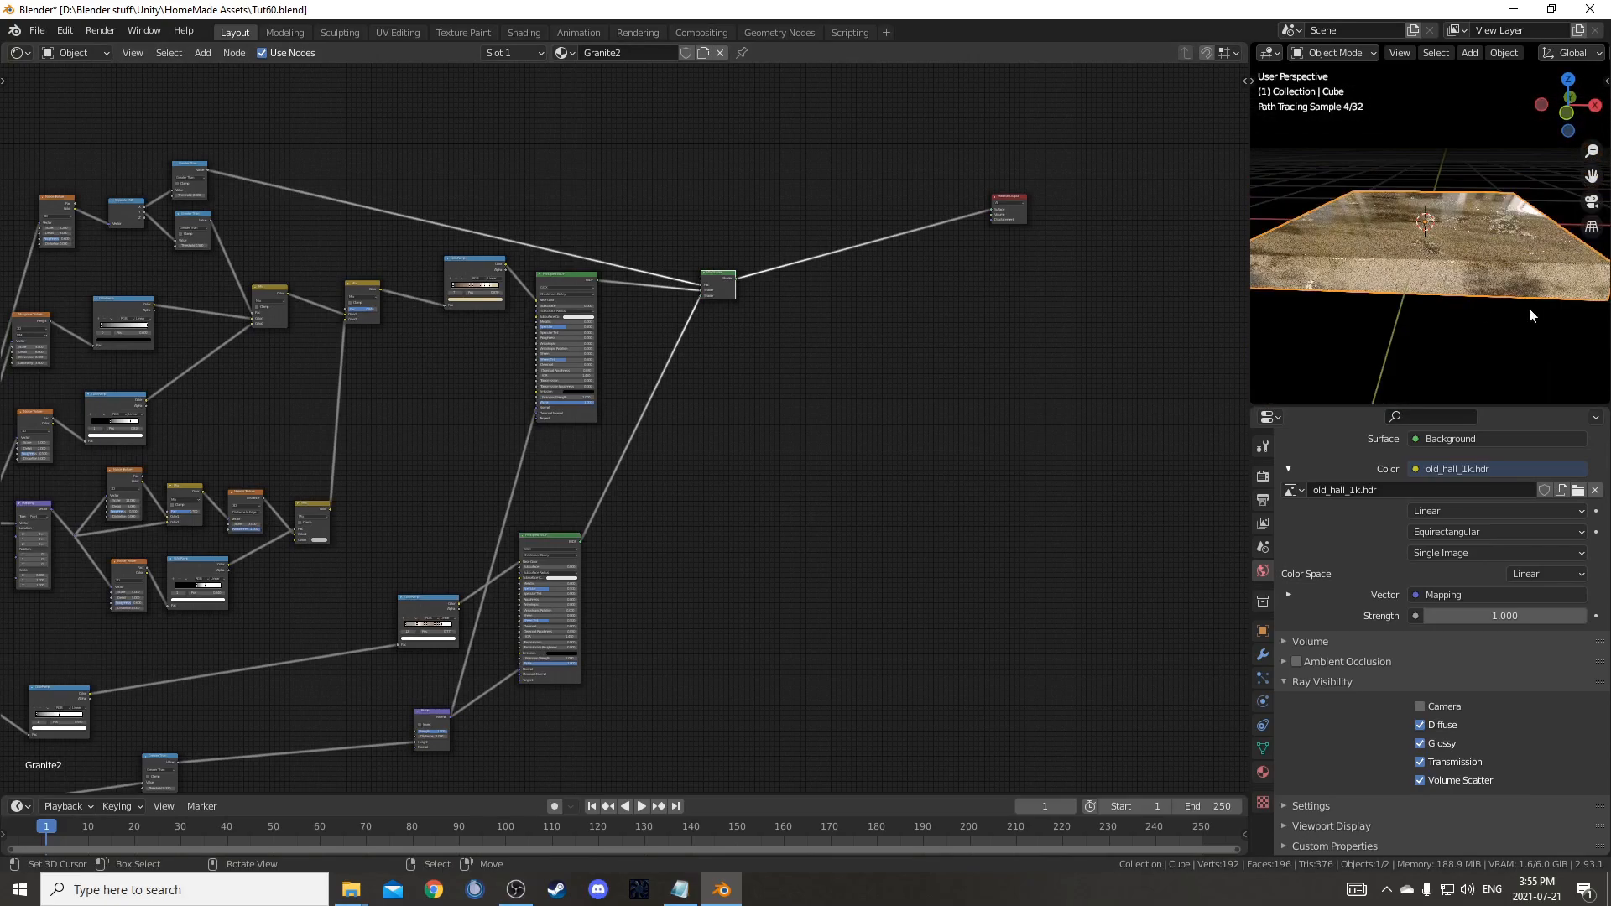
# - Set the Threshold of the Greater Than node feeding the Bump node to 0.3
pyautogui.scroll(4, 654, 581)
pyautogui.scroll(4, 654, 581)
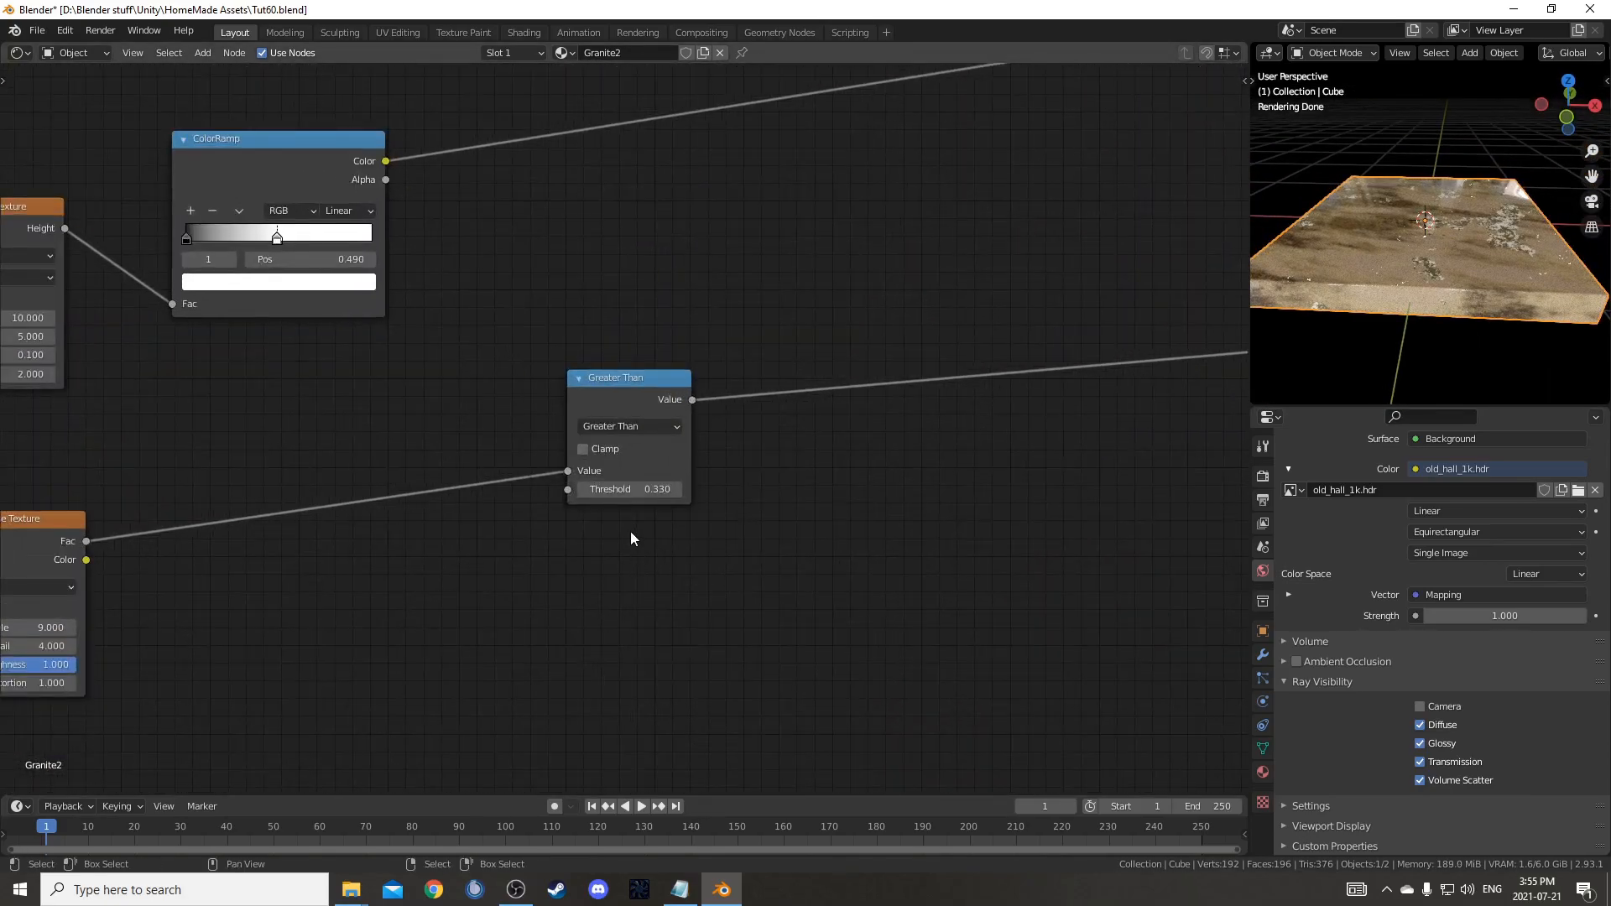
pyautogui.click(636, 501)
pyautogui.press('Return')
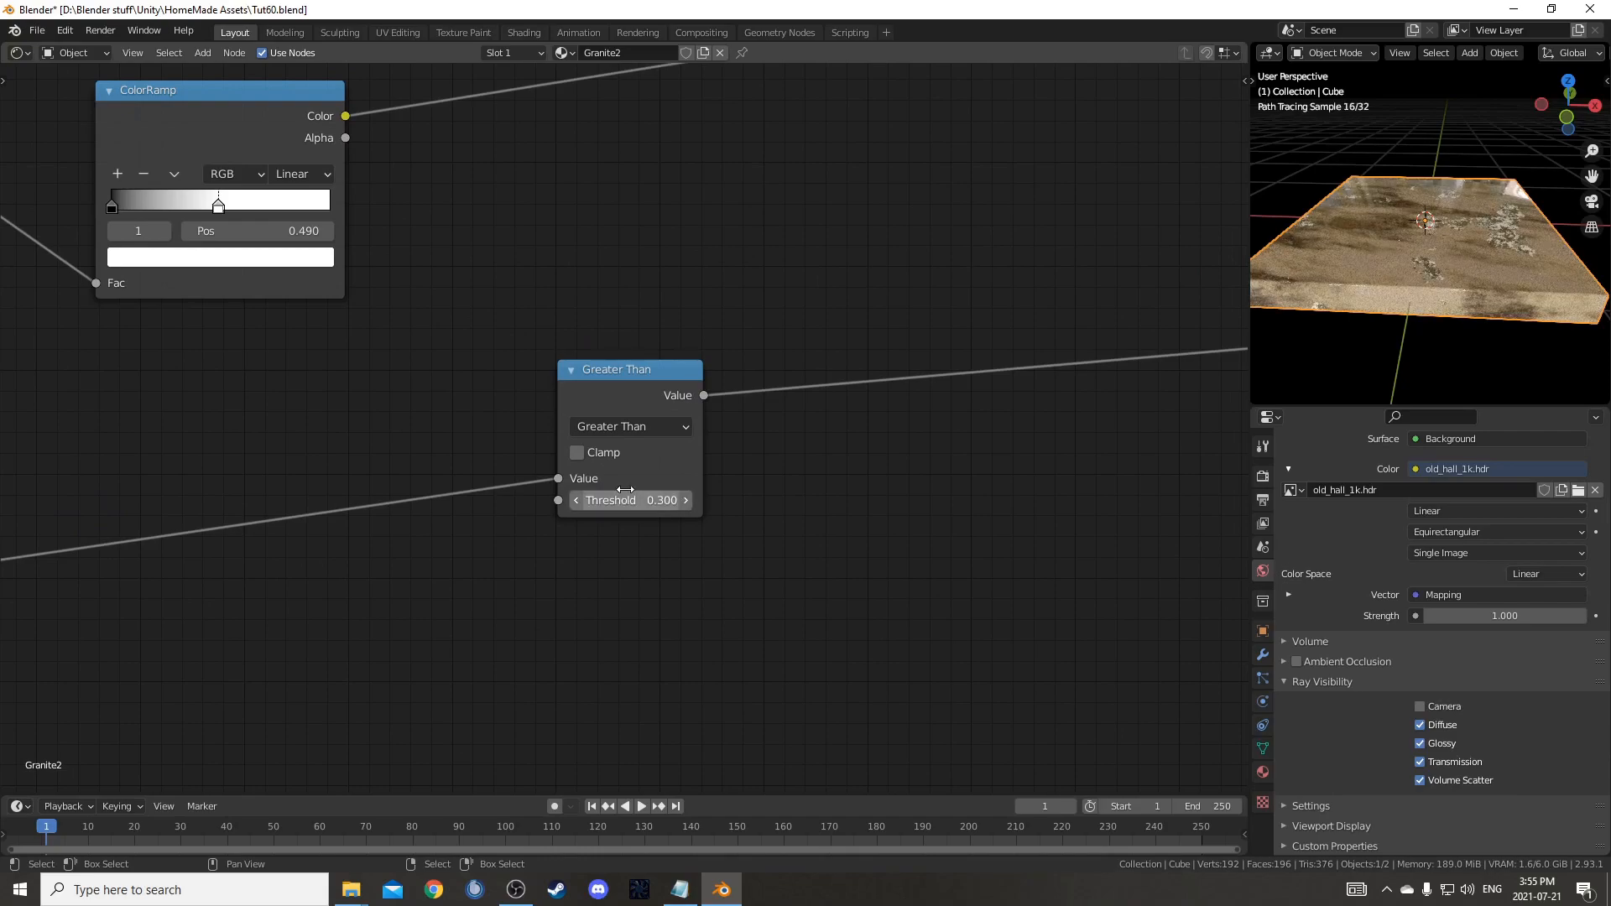
# - Preview the lowest Greater Than node, the Bump node and the Mix Shader in turn to check the bump effect
pyautogui.keyDown('ctrl'); pyautogui.keyDown('shift'); pyautogui.click(582, 396); pyautogui.keyUp('shift'); pyautogui.keyUp('ctrl')
pyautogui.scroll(-2, 983, 453)
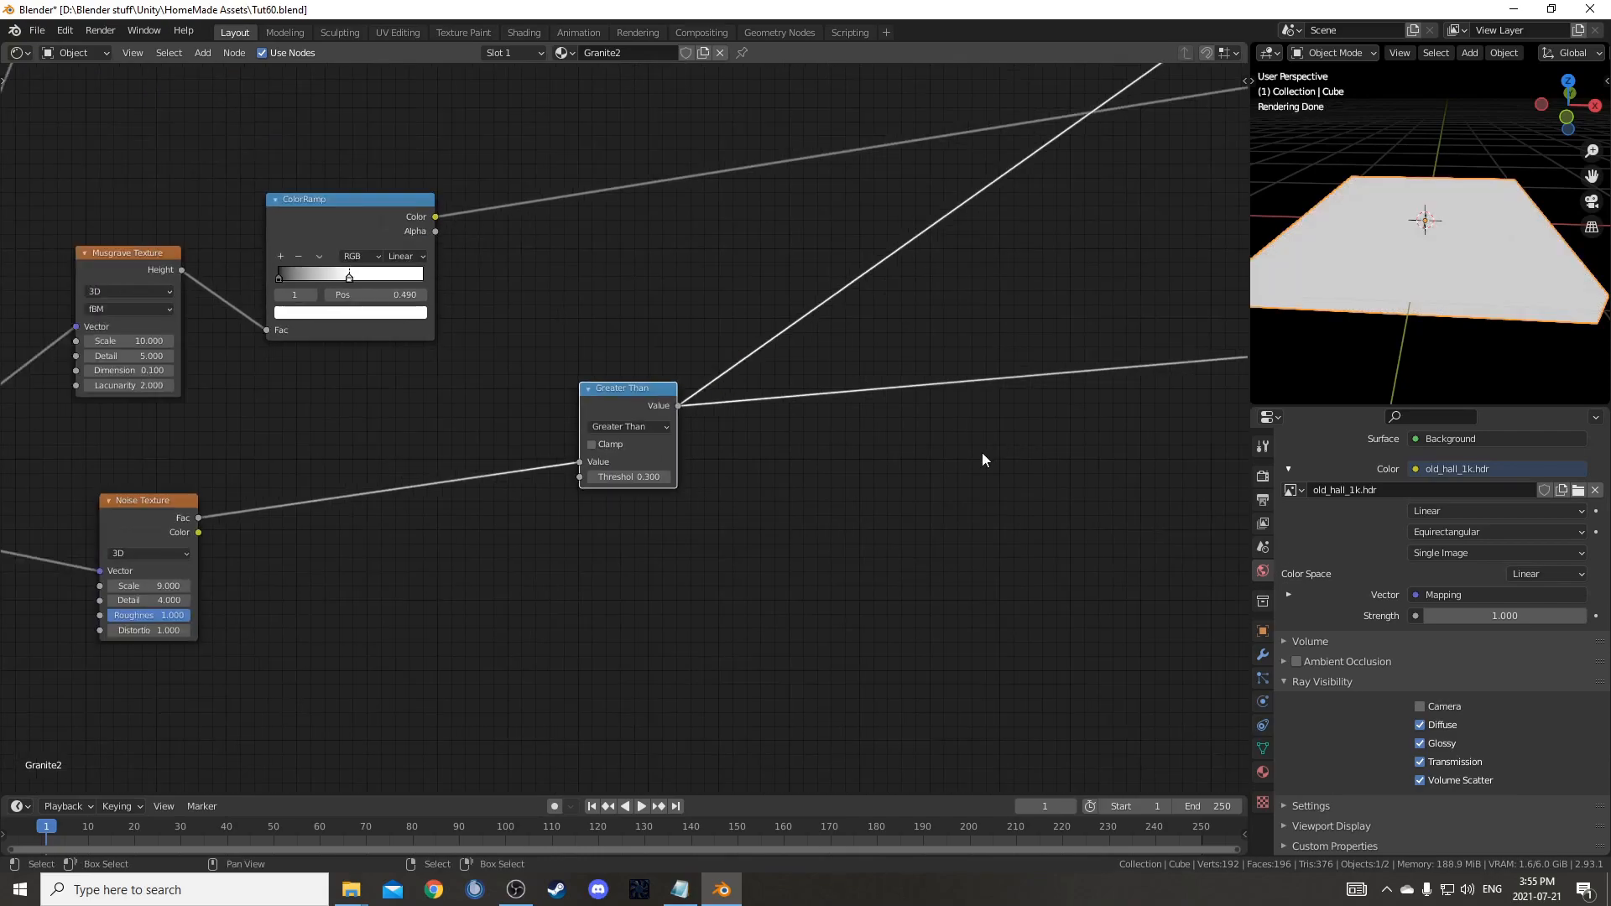
pyautogui.moveTo(1233, 361); pyautogui.dragTo(527, 463, button='middle')
pyautogui.keyDown('ctrl'); pyautogui.keyDown('shift'); pyautogui.click(712, 370); pyautogui.keyUp('shift'); pyautogui.keyUp('ctrl')
pyautogui.scroll(5, 1301, 266)
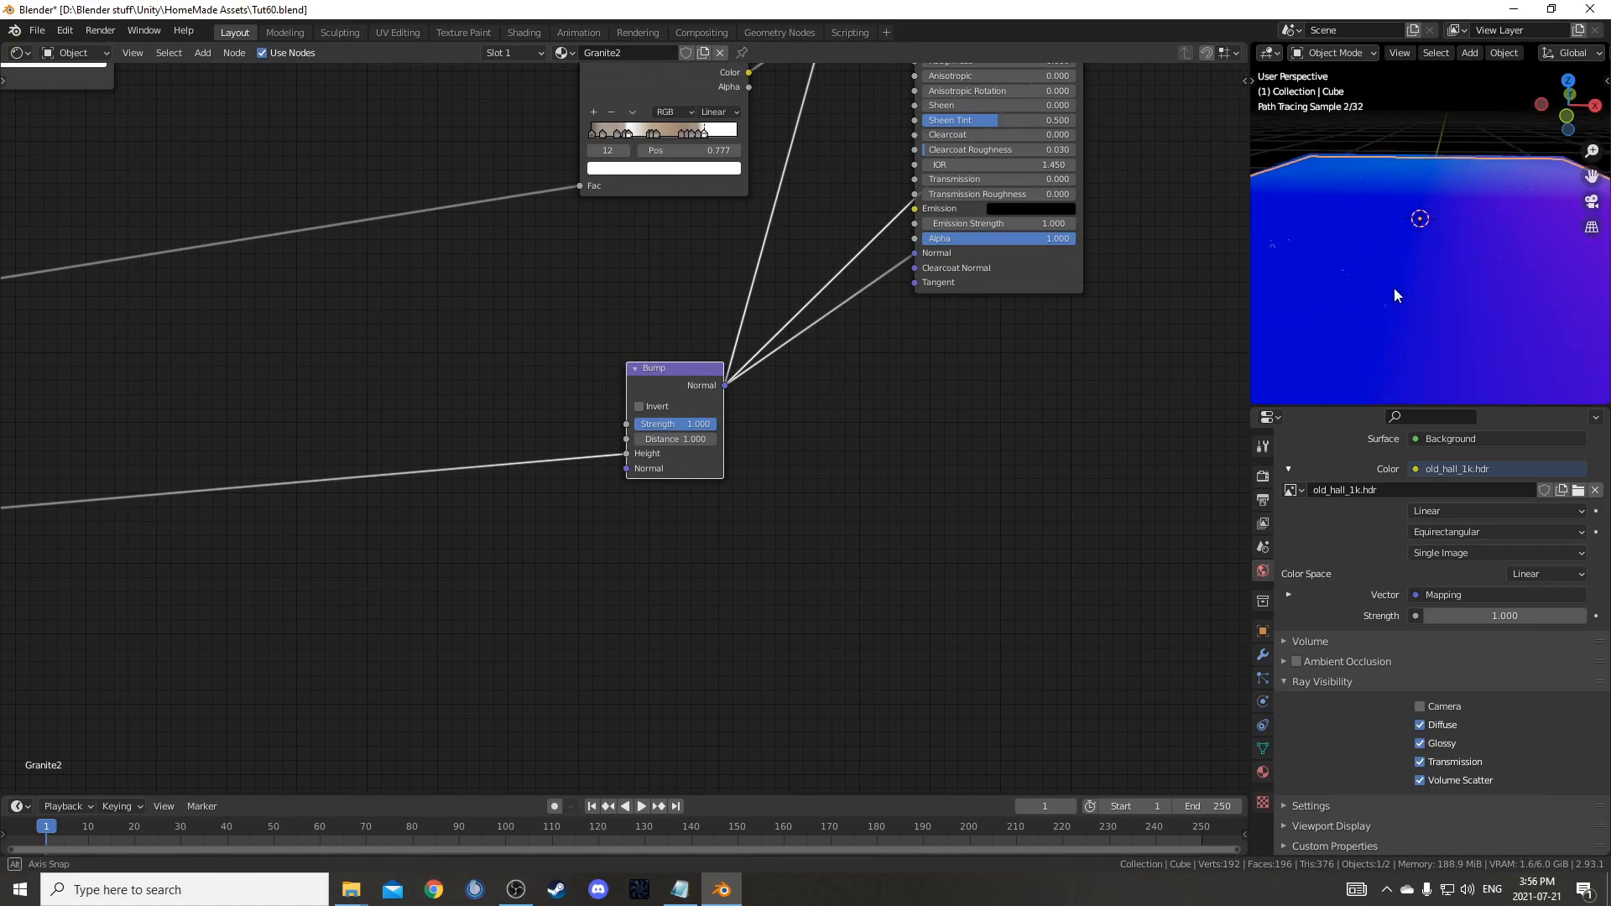
pyautogui.scroll(-3, 945, 384)
pyautogui.moveTo(944, 384); pyautogui.dragTo(798, 532, button='middle')
pyautogui.scroll(-2, 884, 359)
pyautogui.moveTo(884, 359); pyautogui.dragTo(844, 493, button='middle')
pyautogui.keyDown('ctrl'); pyautogui.keyDown('shift'); pyautogui.click(762, 292); pyautogui.keyUp('shift'); pyautogui.keyUp('ctrl')
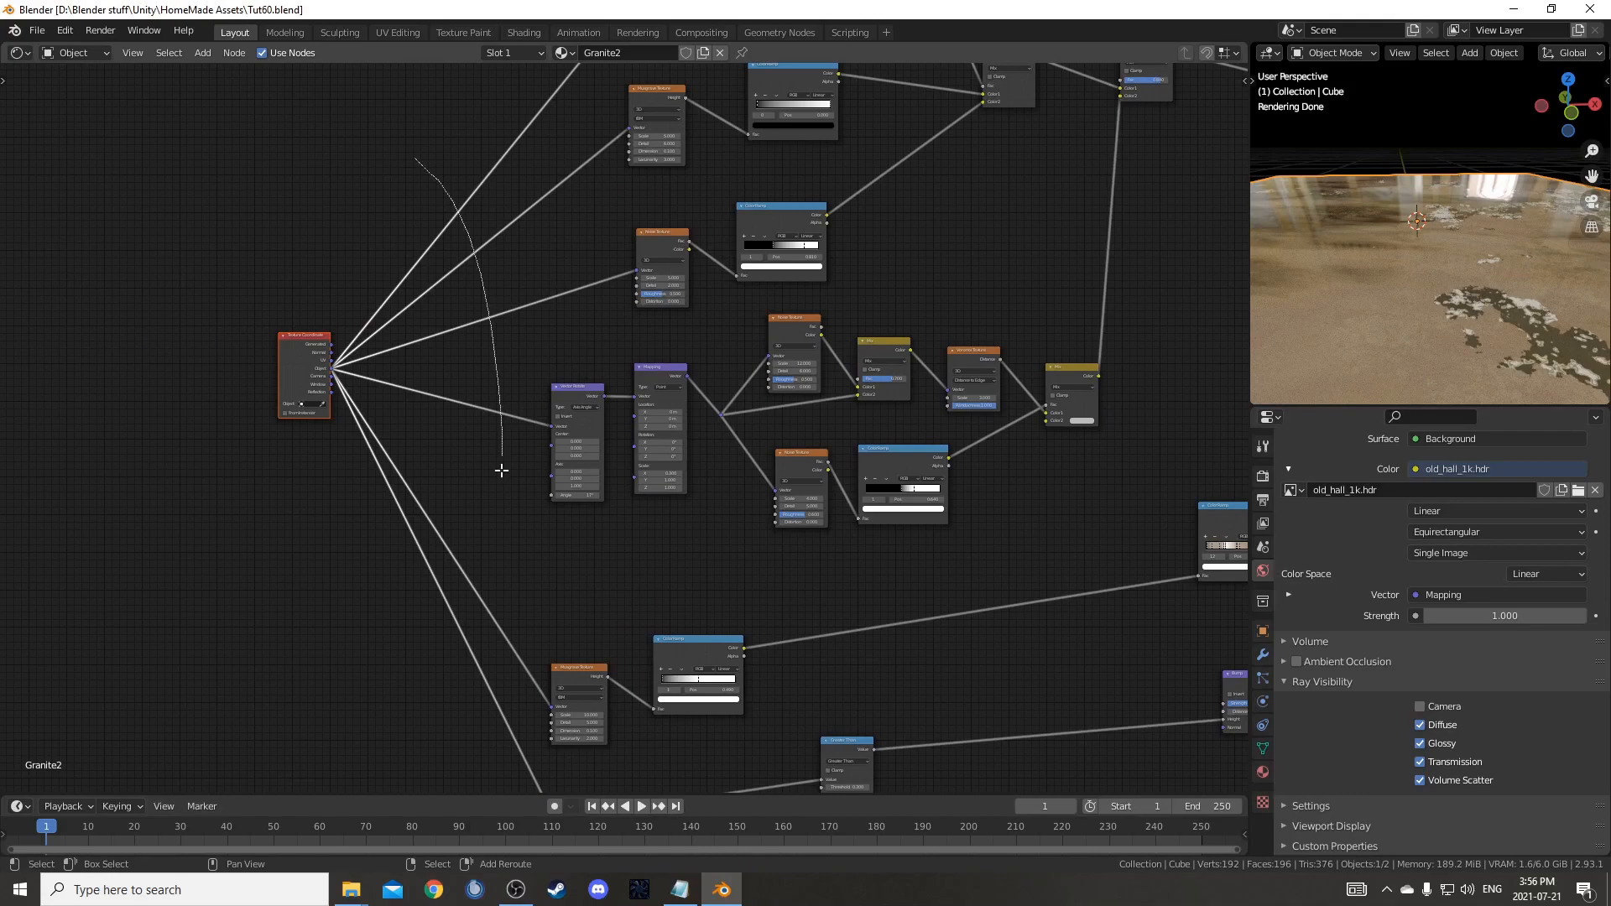
# - Add a reroute point across all links leaving the Texture Coordinate's Object output
pyautogui.keyDown('shift'); pyautogui.moveTo(501, 471); pyautogui.dragTo(501, 470, button='right'); pyautogui.keyUp('shift')
pyautogui.scroll(2, 414, 587)
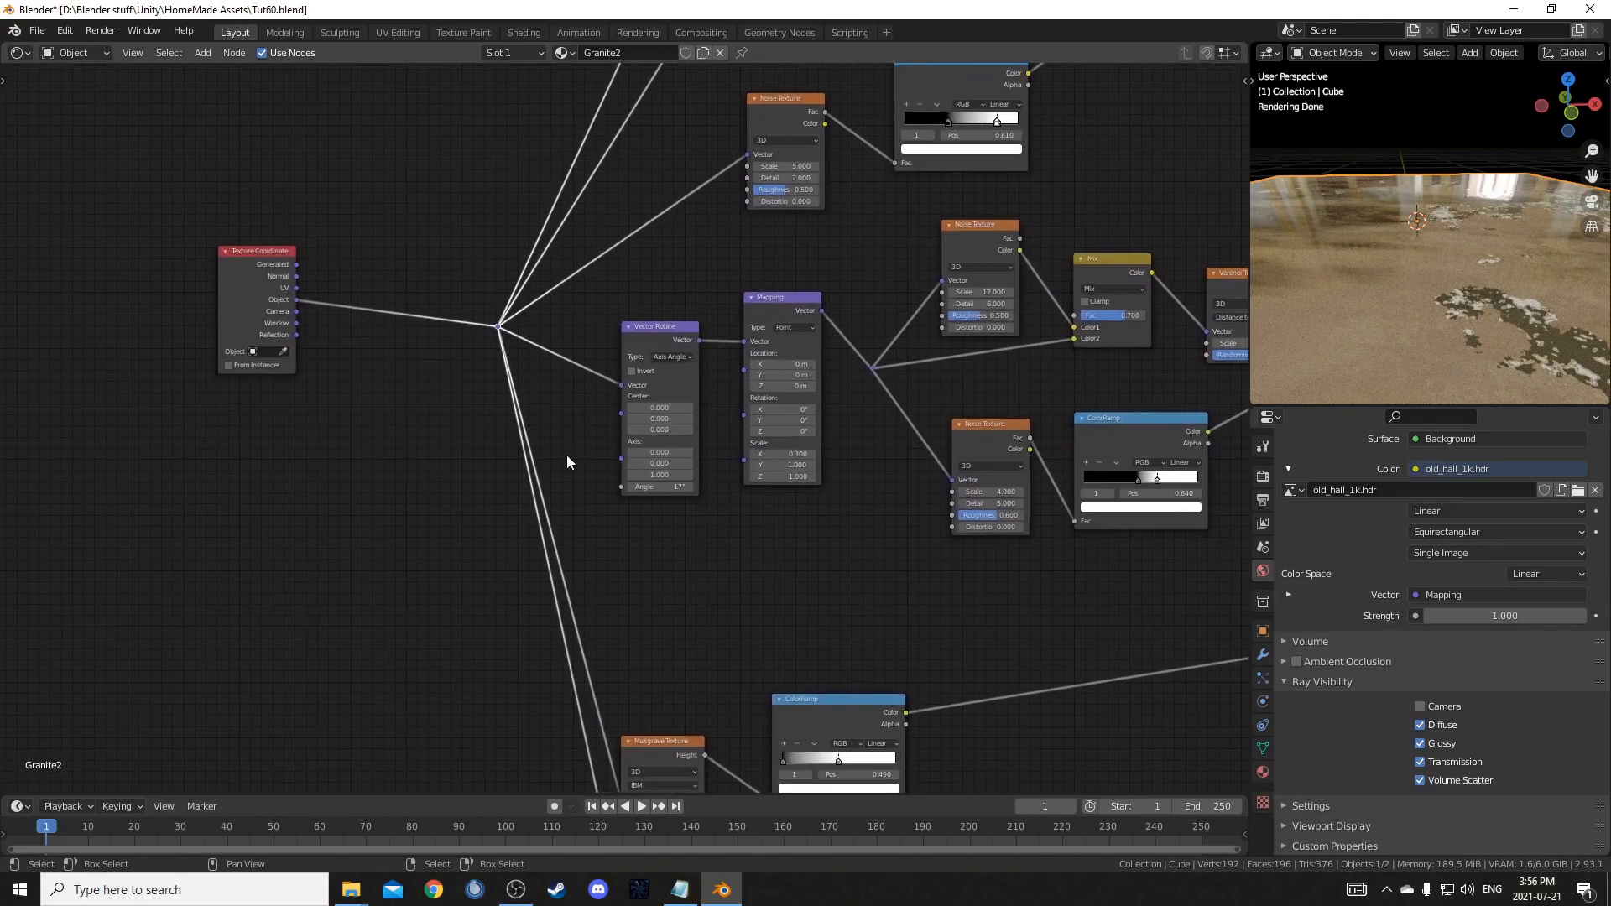
pyautogui.moveTo(466, 470); pyautogui.dragTo(547, 589, button='middle')
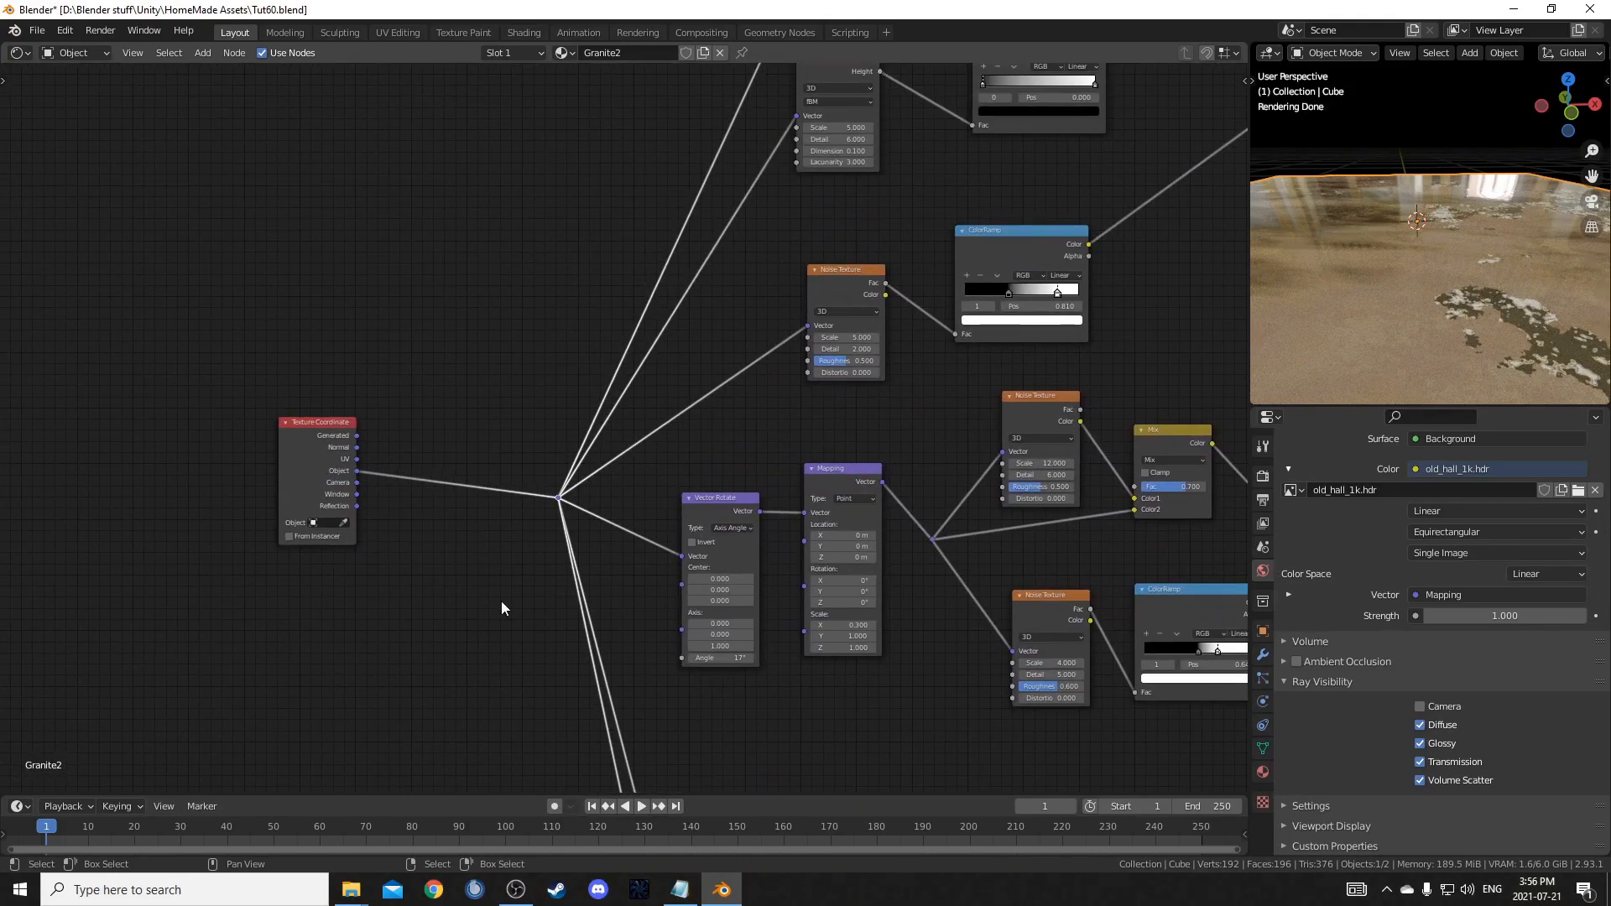
# - Insert a Vector Math node set to Scale between the Texture Coordinate node and the reroute point
pyautogui.hotkey('shift', 'a')
pyautogui.click(420, 622)
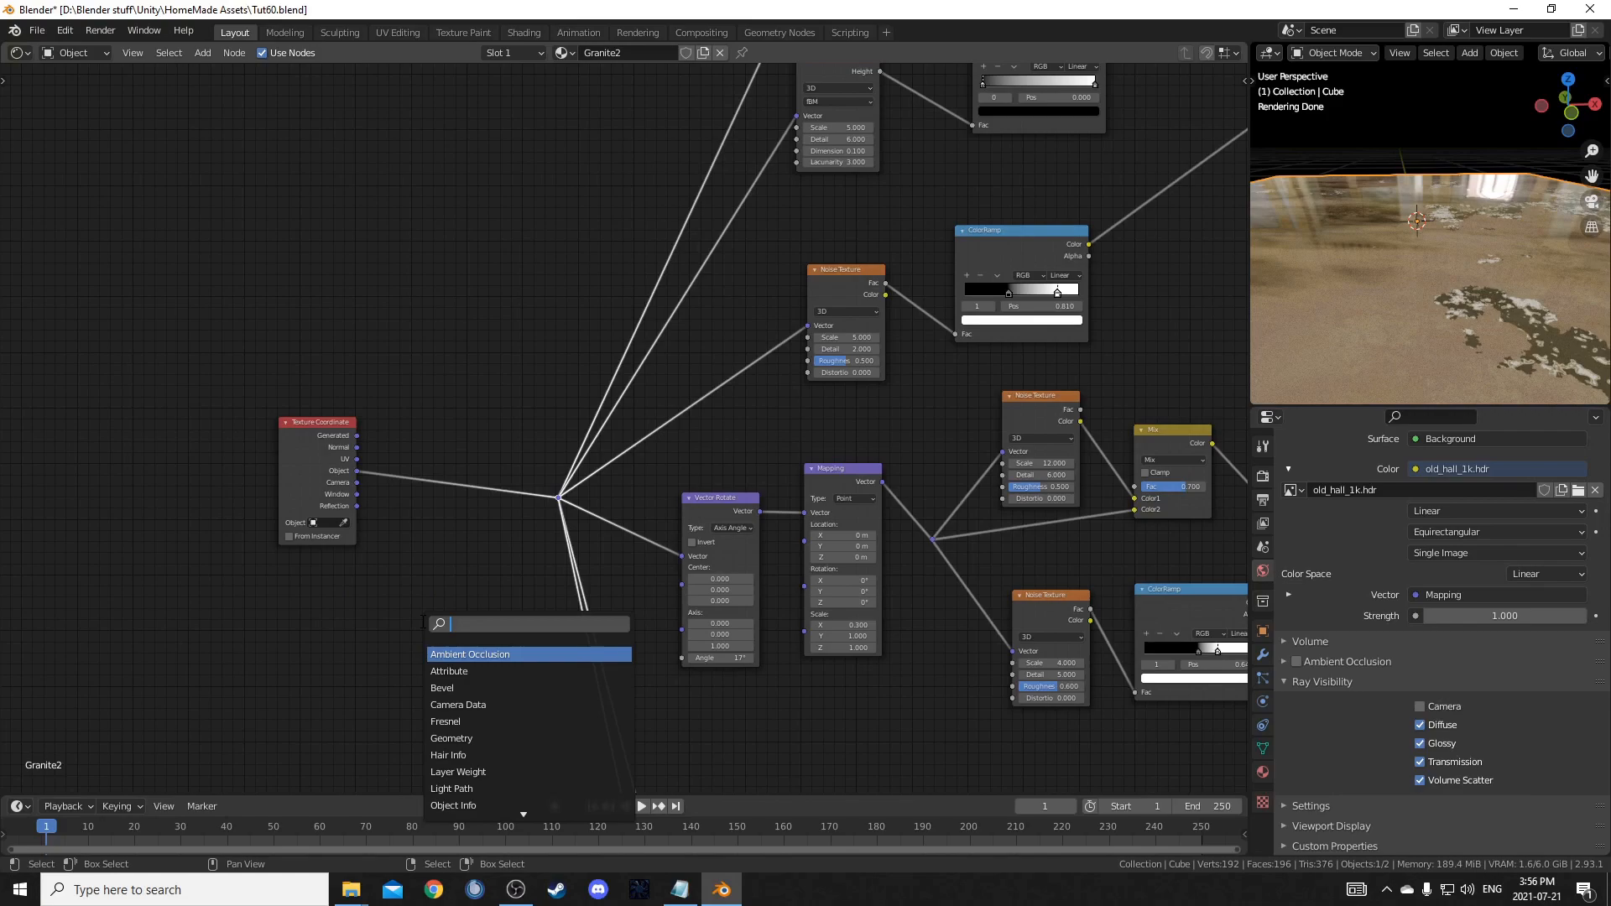
pyautogui.write('math')
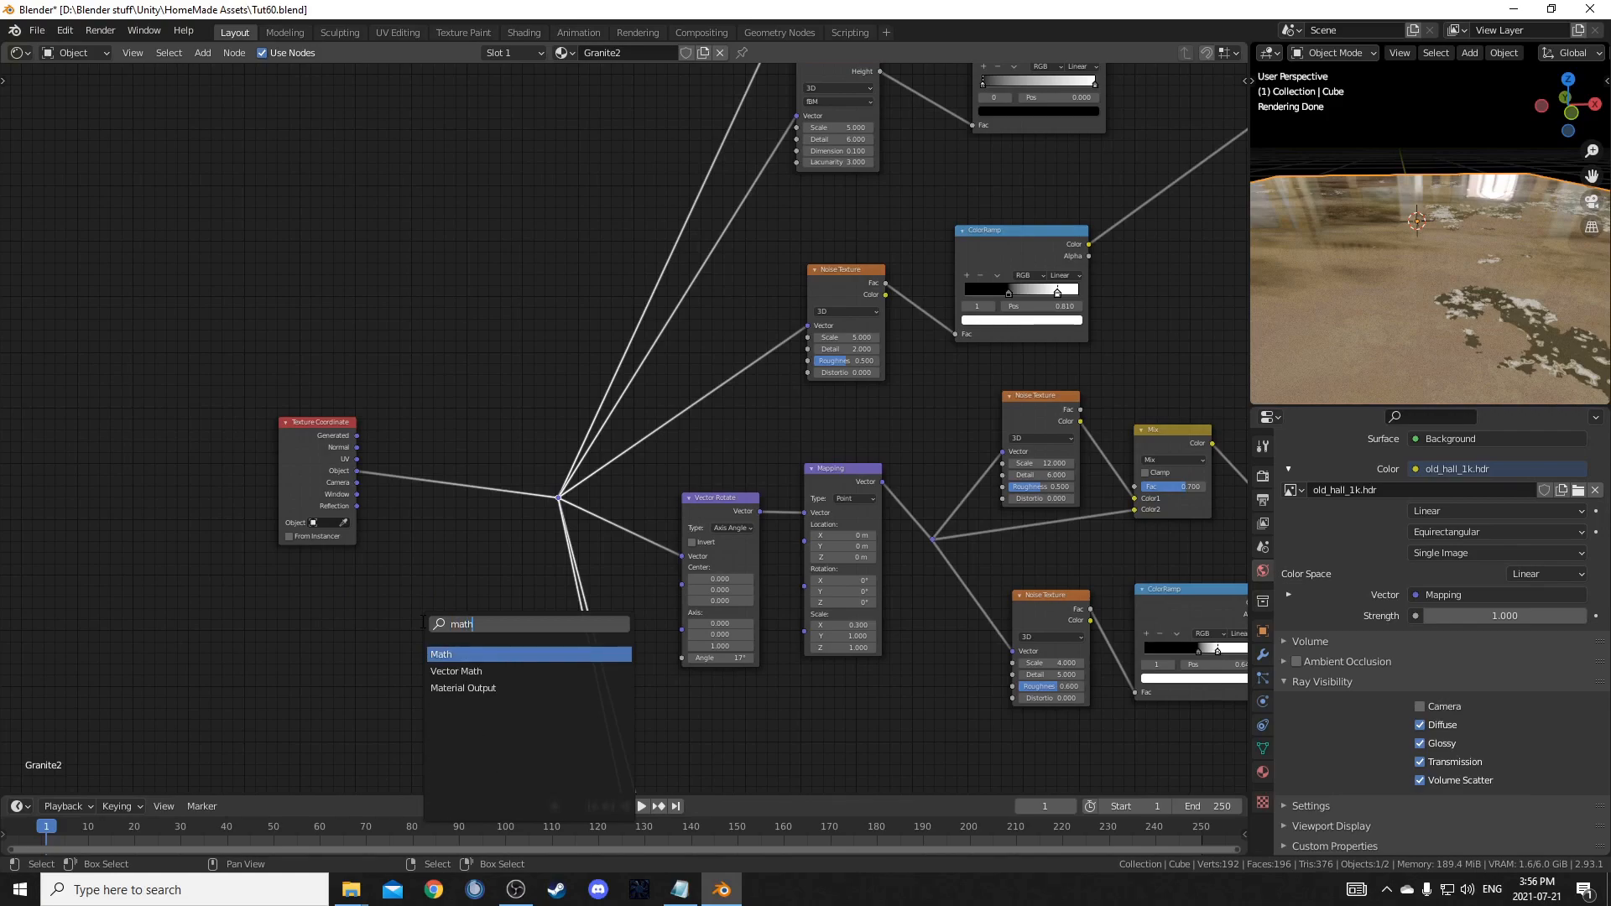
pyautogui.press('Down')
pyautogui.press('Return')
pyautogui.click(404, 392)
pyautogui.click(430, 426)
pyautogui.click(450, 600)
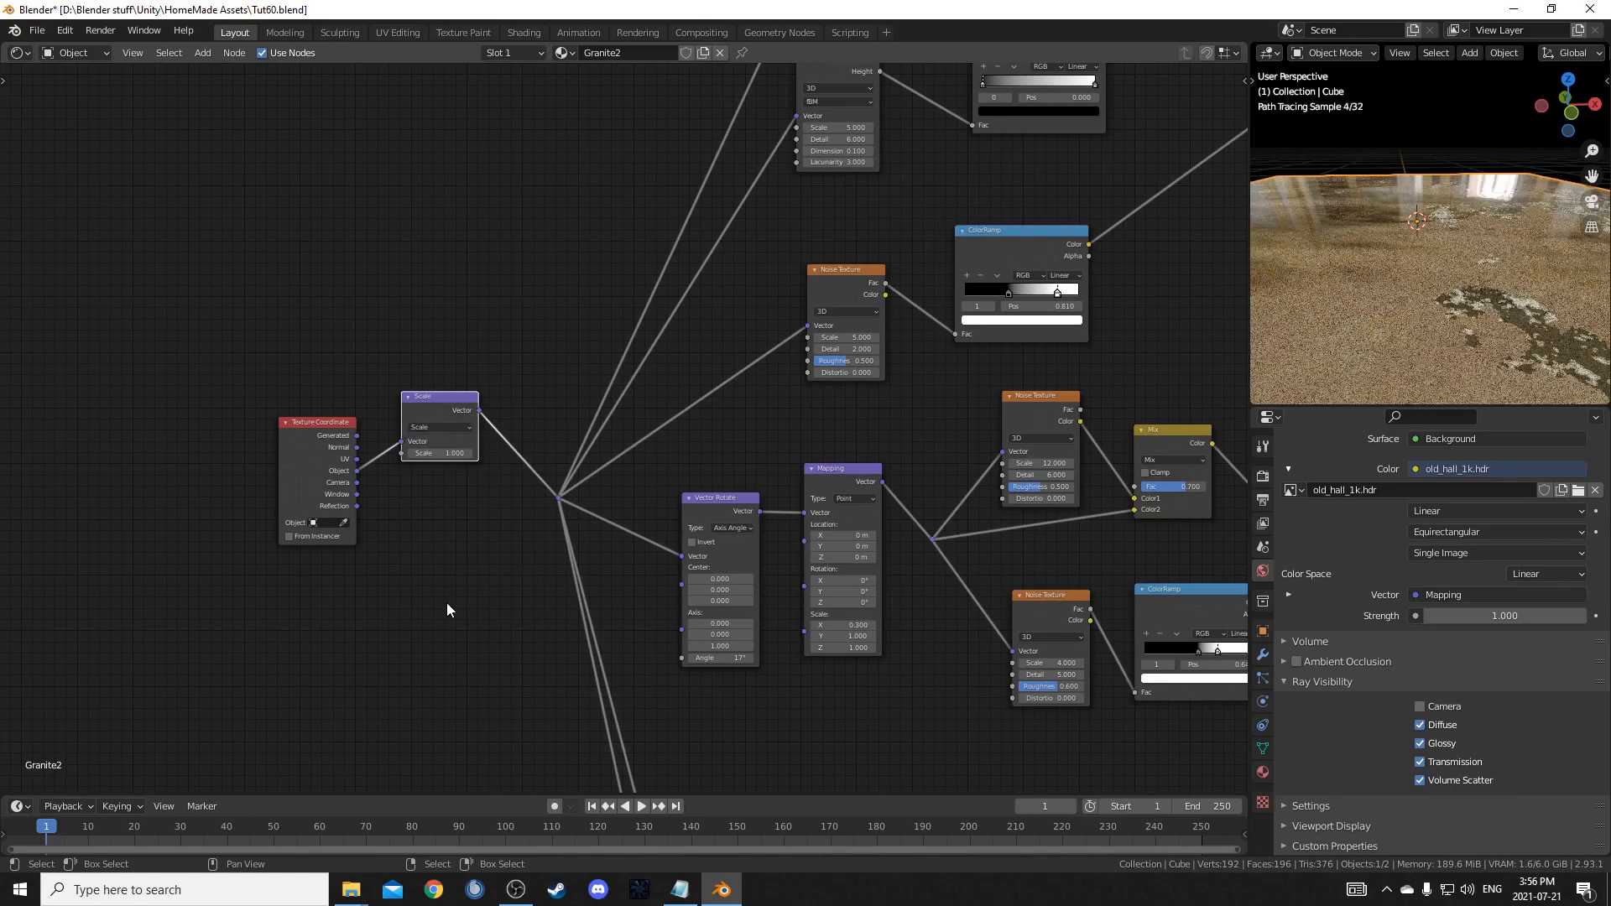
# - Try other Scale values on the Vector Math node while viewing the whole slab
pyautogui.scroll(2, 375, 580)
pyautogui.scroll(-2, 1418, 298)
pyautogui.moveTo(1418, 298); pyautogui.dragTo(1361, 342, button='middle')
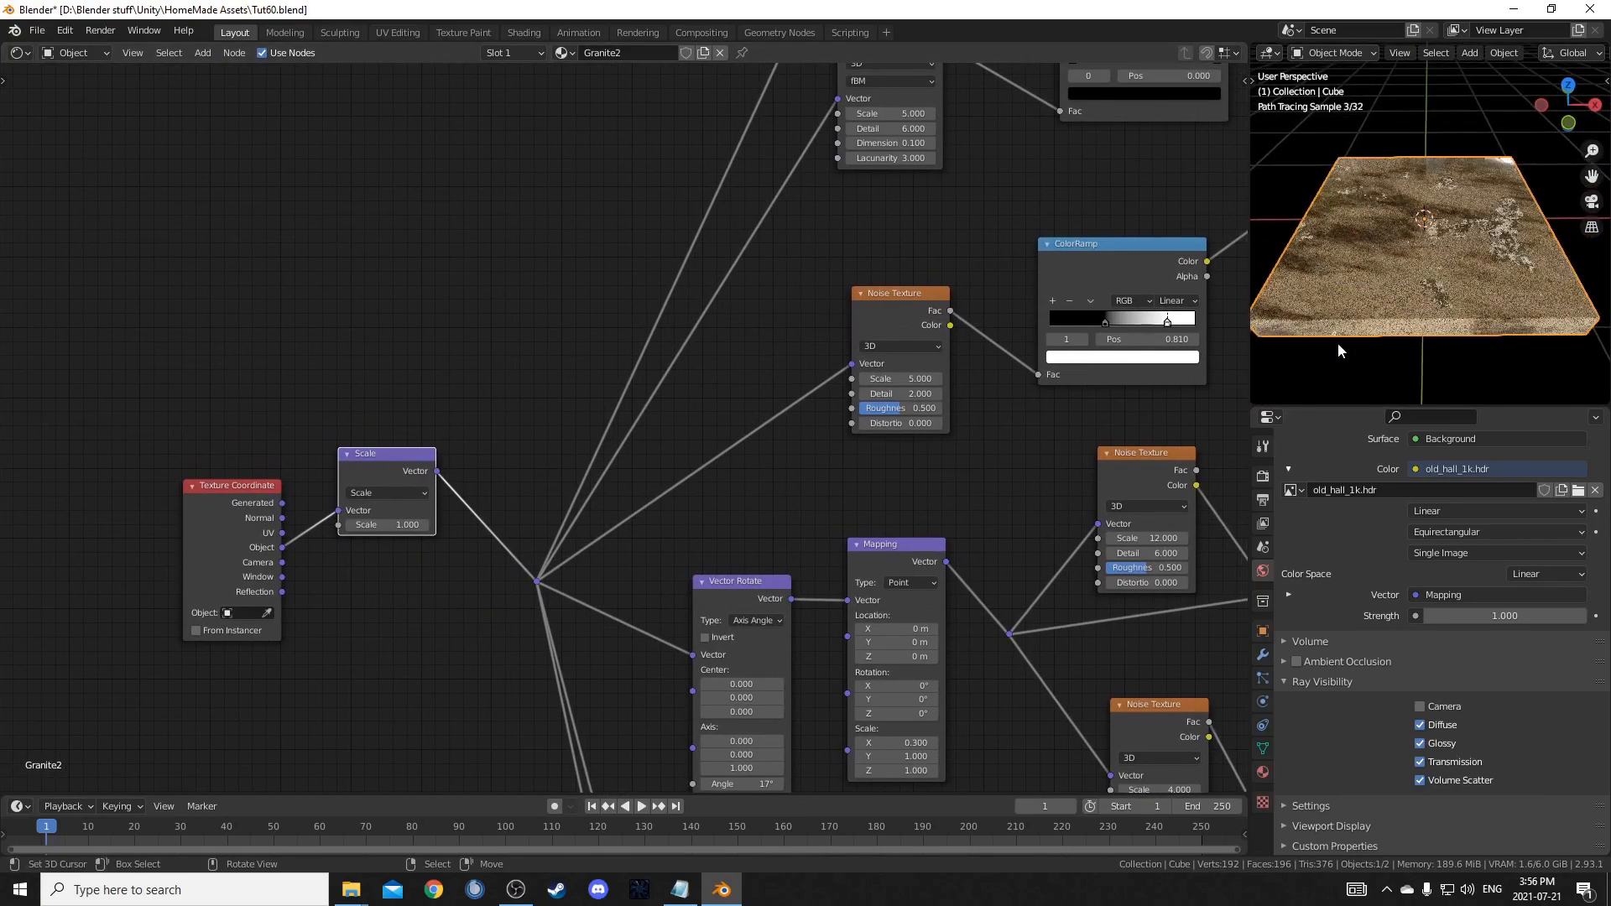
pyautogui.moveTo(386, 524)
pyautogui.mouseDown()
pyautogui.moveTo(436, 525)
pyautogui.moveTo(386, 524)
pyautogui.mouseUp()
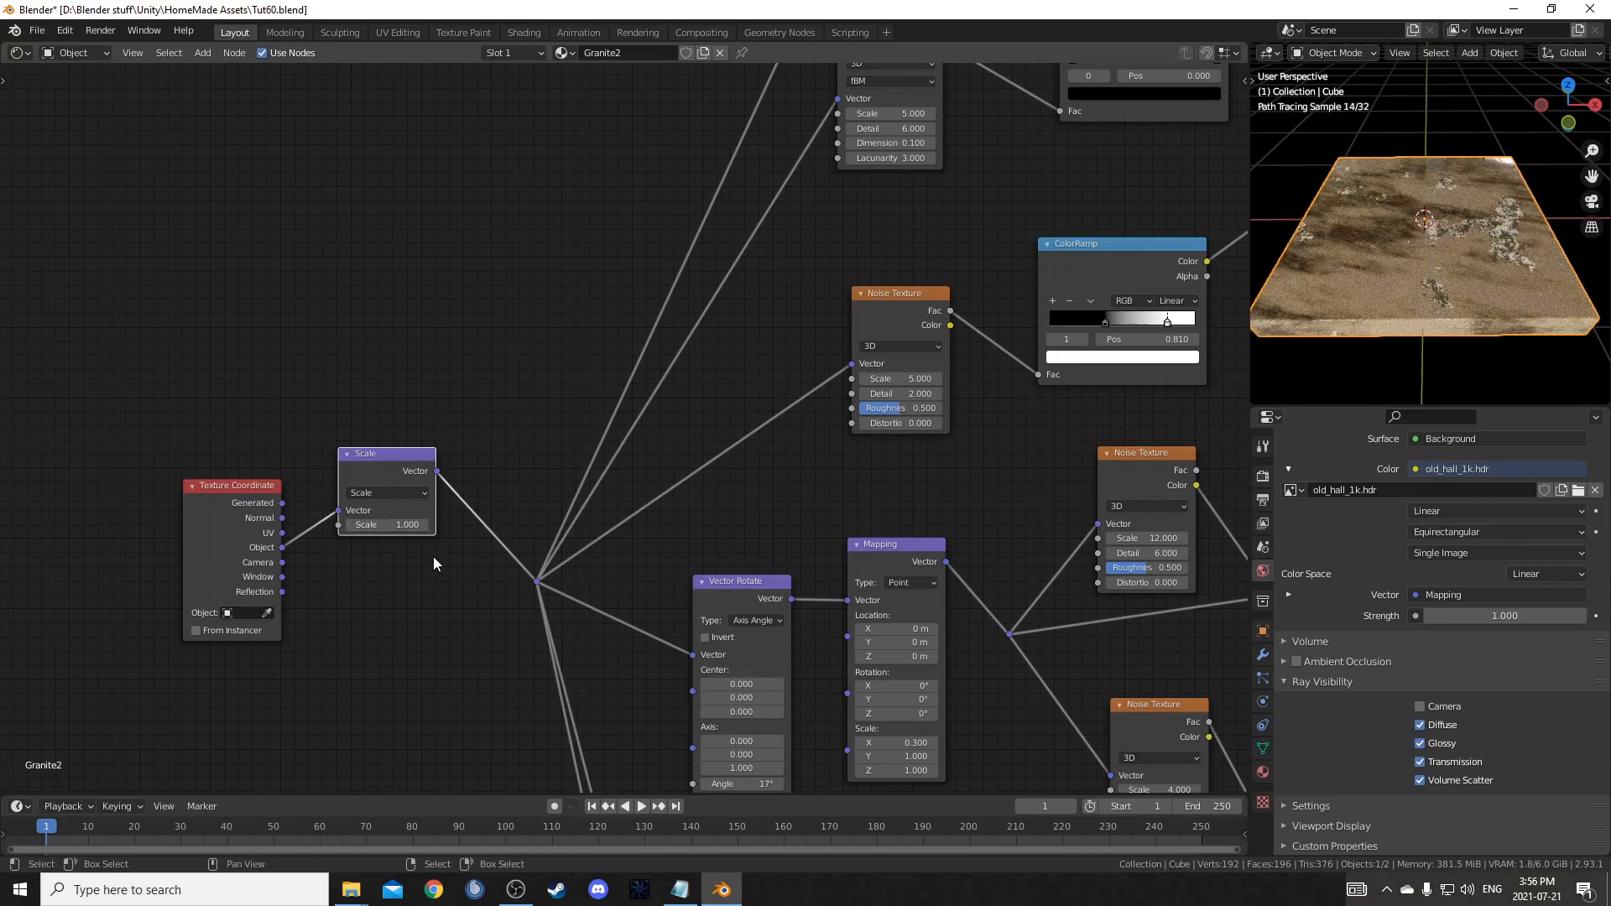
# - Try a Threshold of 0.670 on the upper Greater Than node fed by Separate XYZ's X output and undo it
pyautogui.scroll(-3, 870, 255)
pyautogui.scroll(-4, 602, 537)
pyautogui.scroll(4, 583, 487)
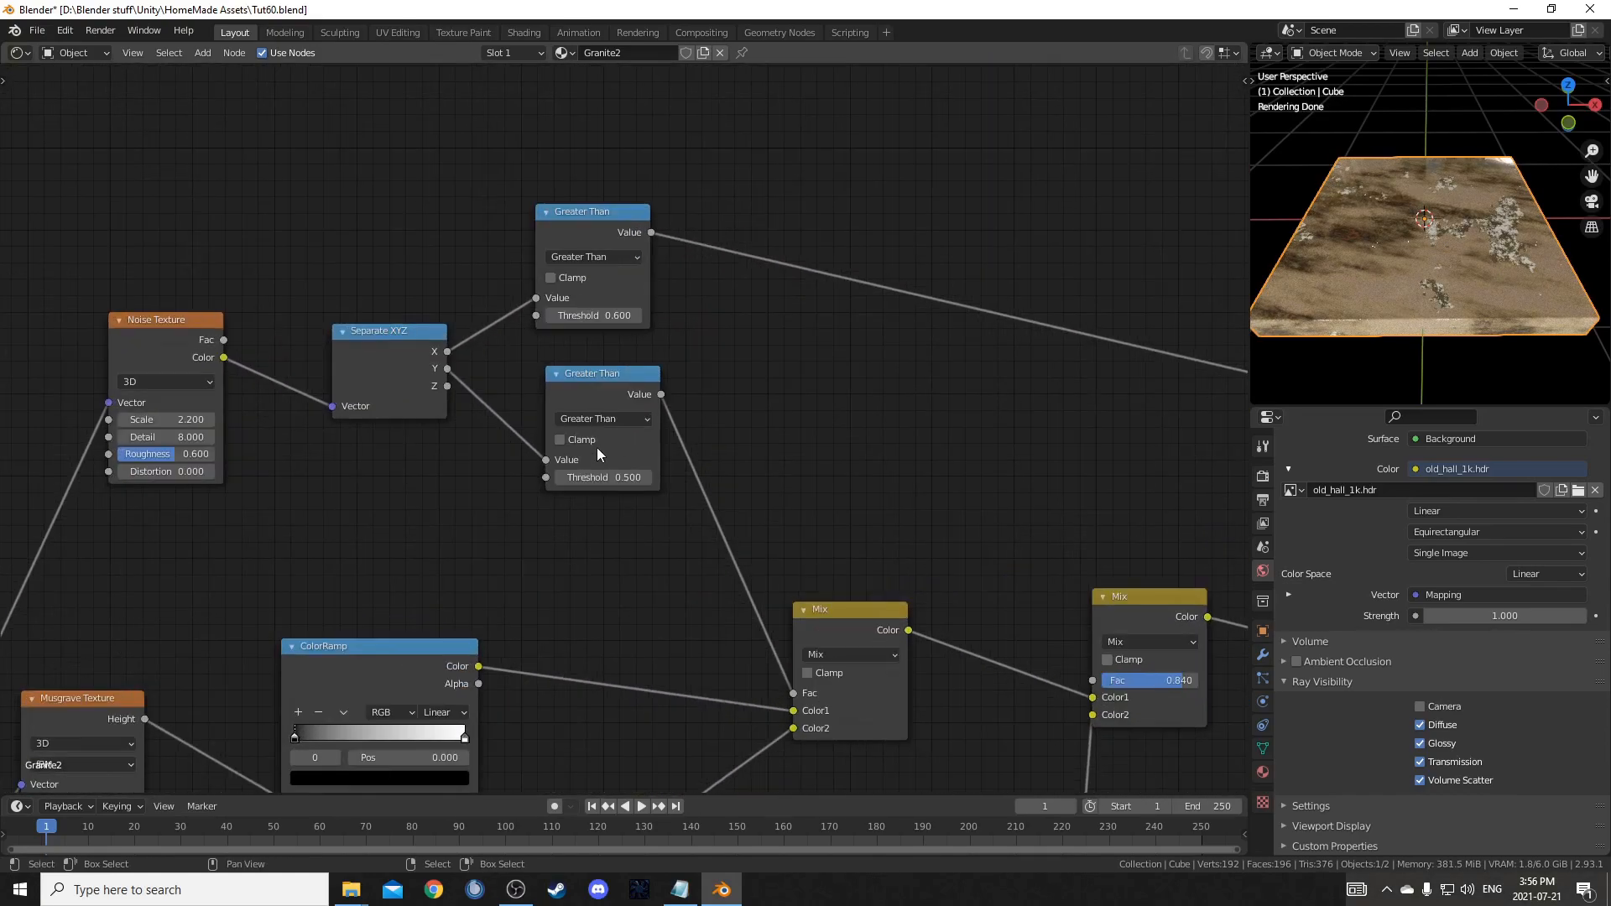
pyautogui.moveTo(595, 321); pyautogui.dragTo(613, 320)
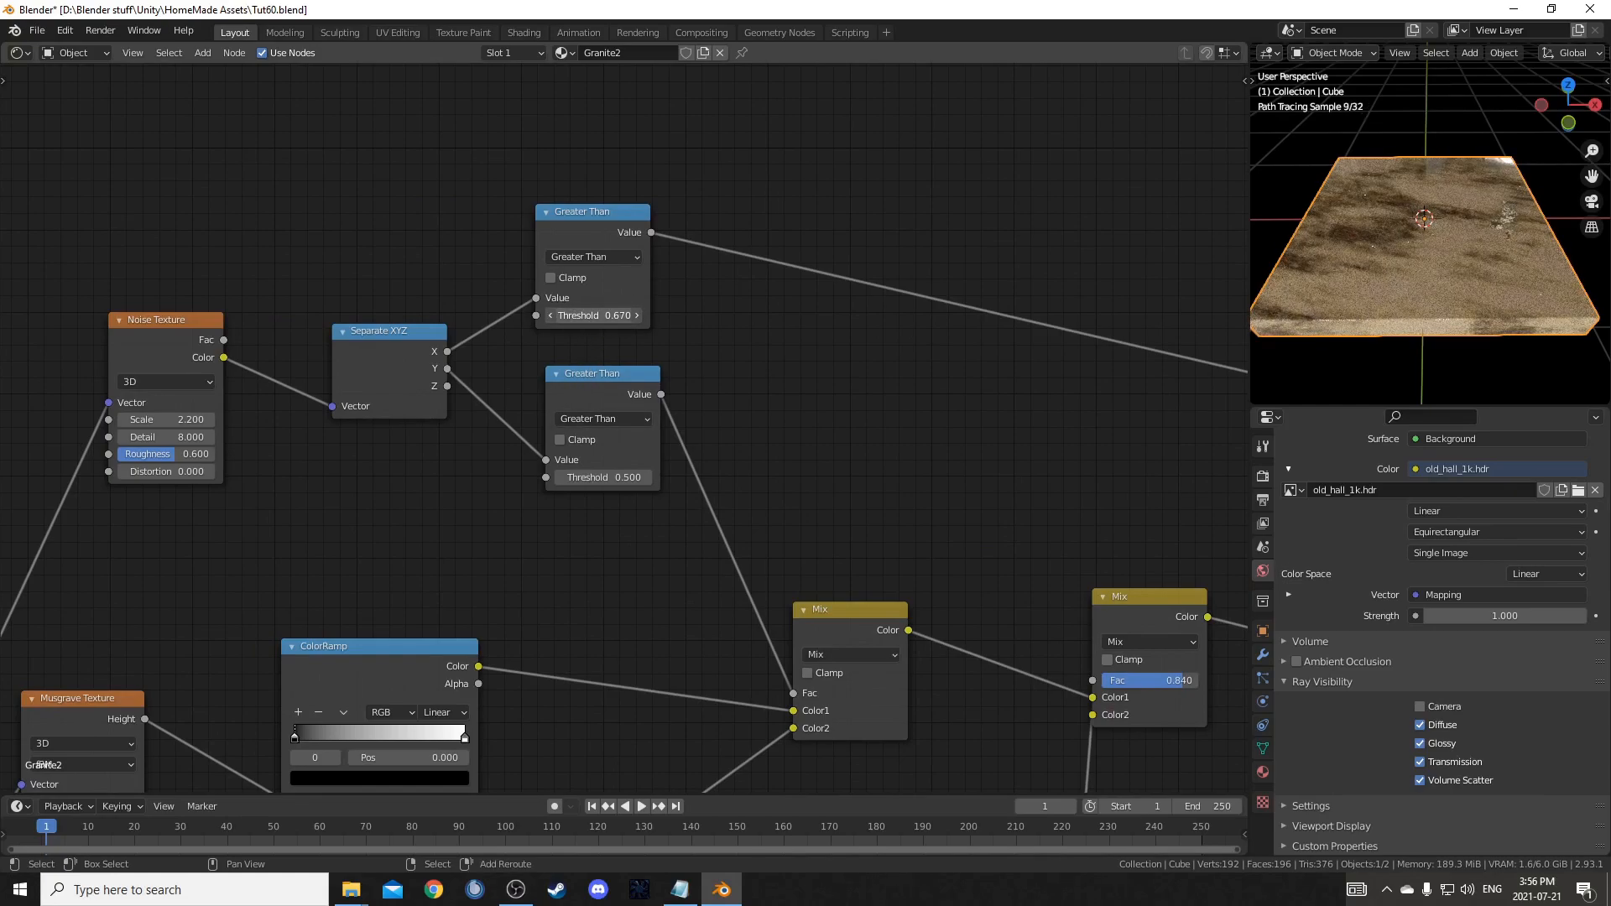
pyautogui.hotkey('ctrl', 'z')
# - Try a Roughness of 1 on the Noise Texture feeding Separate XYZ and undo it
pyautogui.moveTo(295, 511); pyautogui.dragTo(567, 420, button='middle')
pyautogui.moveTo(428, 363); pyautogui.dragTo(495, 363)
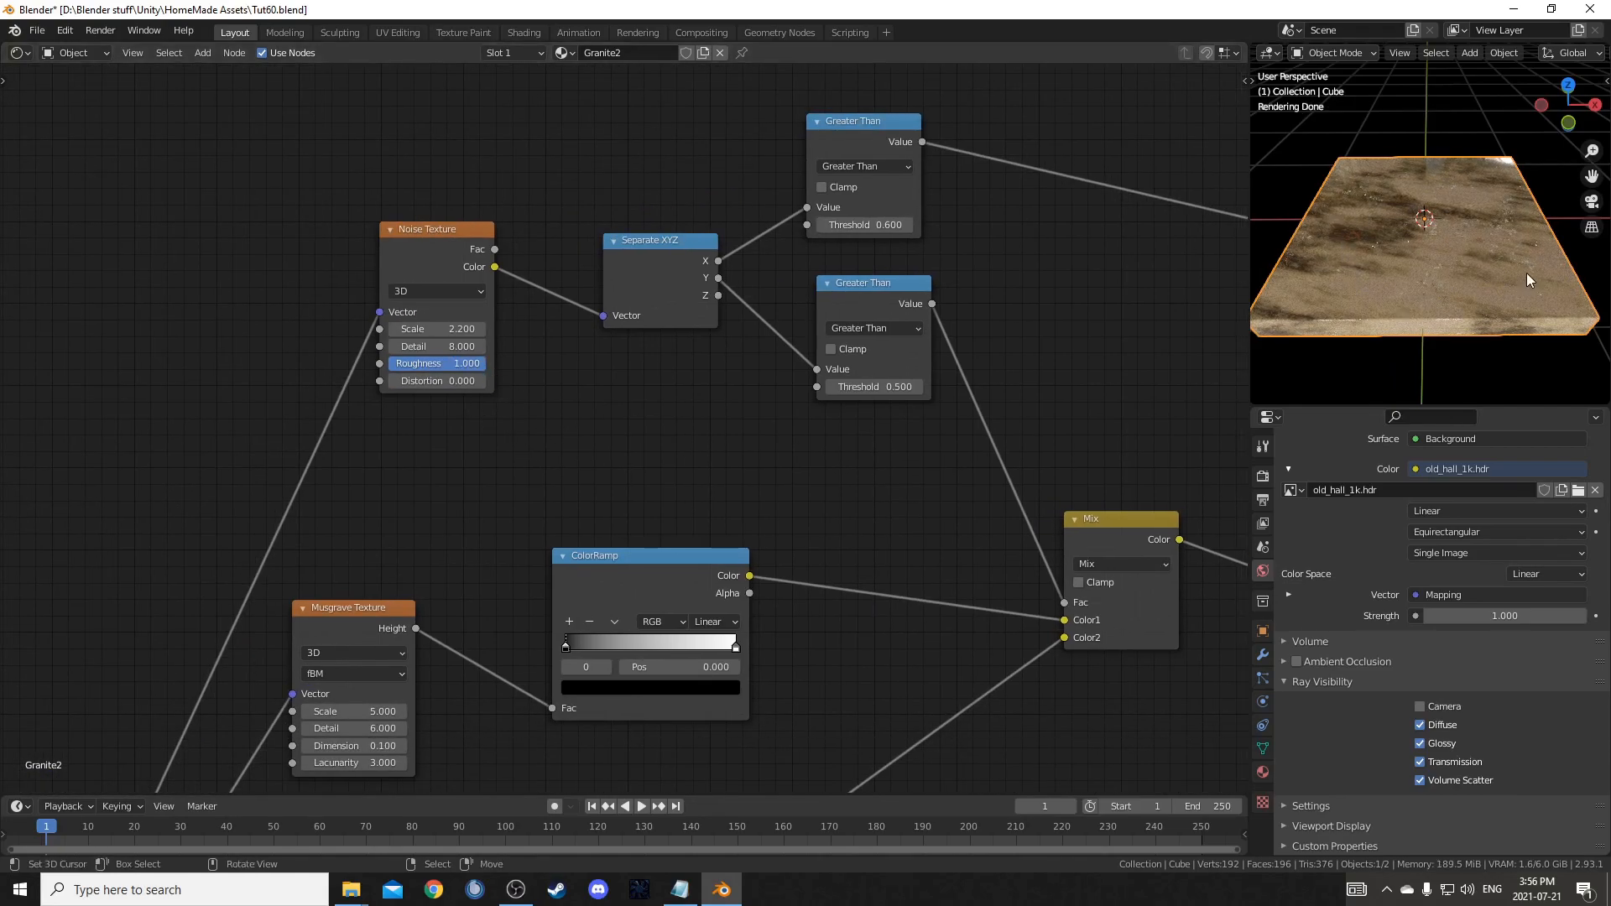
pyautogui.hotkey('ctrl', 'z')
# - Slightly reposition the Greater Than node fed by Separate XYZ's Y output and neighbouring nodes in the upper branch
pyautogui.scroll(-2, 875, 476)
pyautogui.moveTo(651, 245); pyautogui.dragTo(657, 269)
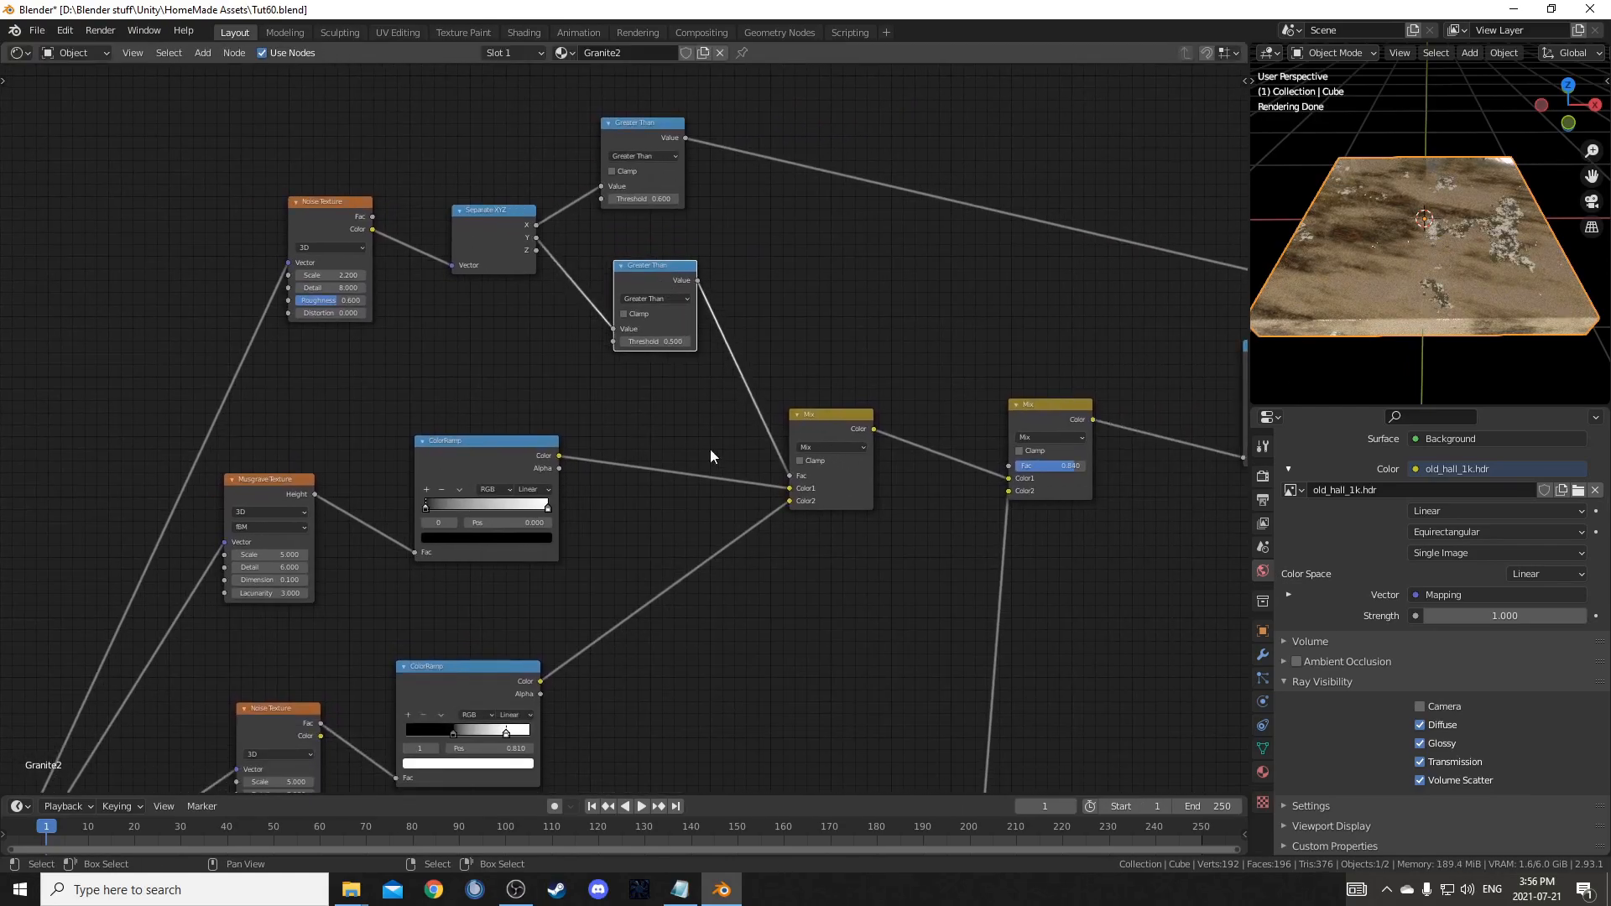
pyautogui.scroll(2, 738, 570)
pyautogui.scroll(-1, 675, 452)
pyautogui.moveTo(675, 452); pyautogui.dragTo(648, 389, button='middle')
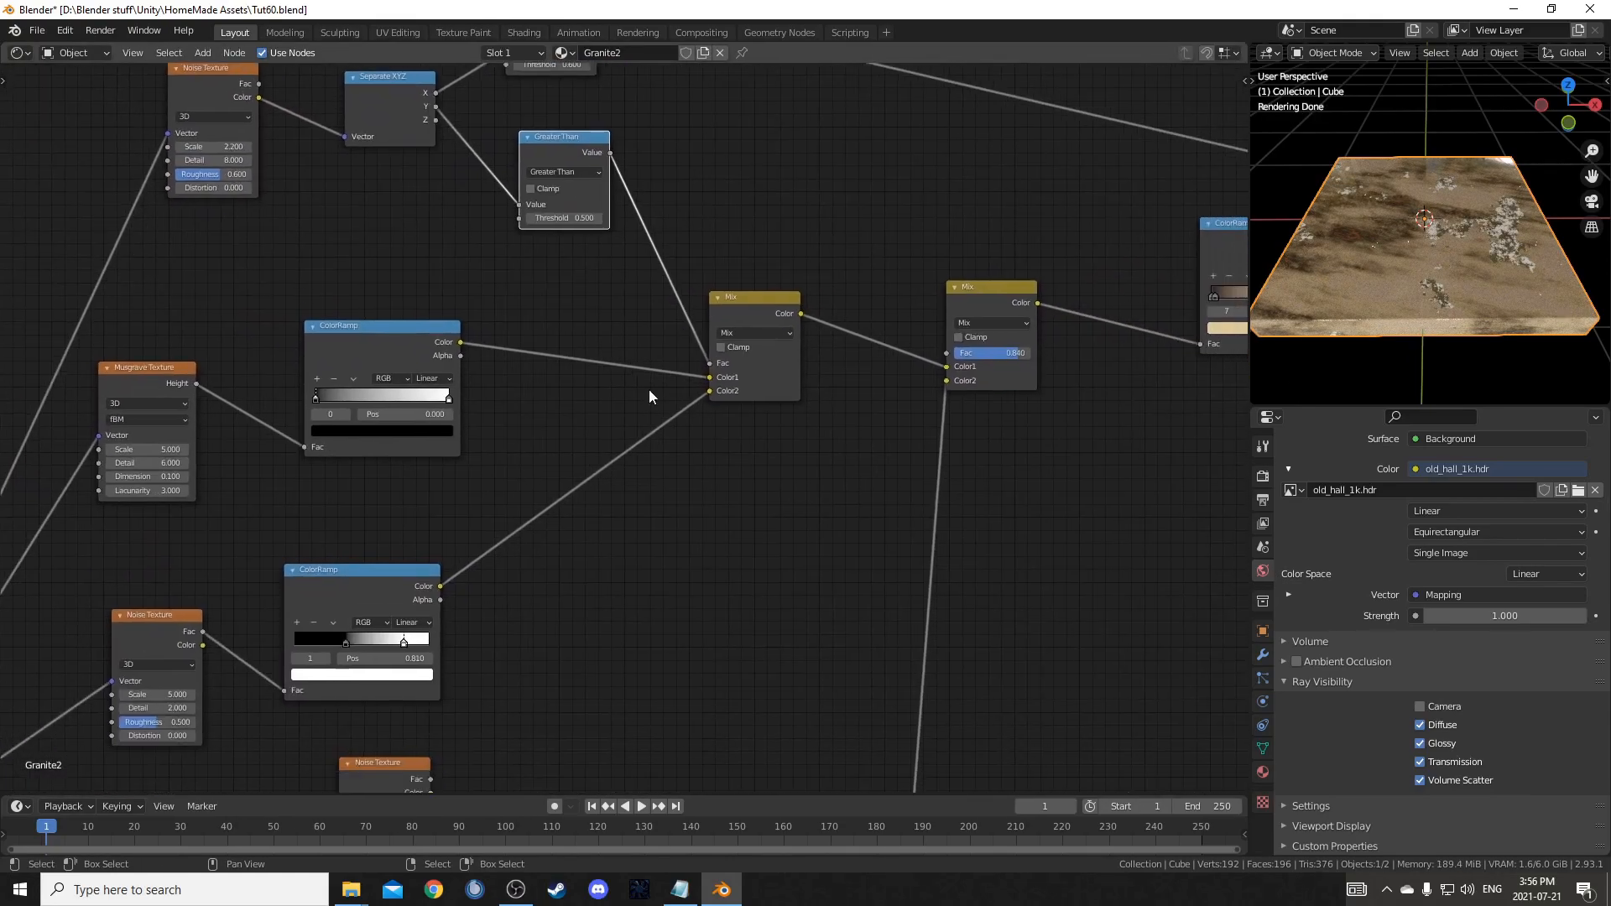
pyautogui.scroll(-5, 771, 350)
pyautogui.moveTo(728, 347); pyautogui.dragTo(735, 368)
pyautogui.scroll(4, 848, 470)
pyautogui.moveTo(826, 485); pyautogui.dragTo(595, 435, button='middle')
pyautogui.moveTo(726, 263)
pyautogui.mouseDown()
pyautogui.moveTo(738, 294)
pyautogui.moveTo(729, 279)
pyautogui.mouseUp()
pyautogui.scroll(-3, 723, 595)
# - Preview individual nodes along the texture branches one after another to review their contributions
pyautogui.moveTo(655, 676); pyautogui.dragTo(636, 433, button='middle')
pyautogui.keyDown('ctrl'); pyautogui.keyDown('shift'); pyautogui.click(601, 461); pyautogui.keyUp('shift'); pyautogui.keyUp('ctrl')
pyautogui.moveTo(690, 373); pyautogui.dragTo(741, 545, button='middle')
pyautogui.keyDown('ctrl'); pyautogui.keyDown('shift'); pyautogui.click(564, 240); pyautogui.keyUp('shift'); pyautogui.keyUp('ctrl')
pyautogui.moveTo(823, 307); pyautogui.dragTo(680, 406, button='middle')
pyautogui.keyDown('ctrl'); pyautogui.keyDown('shift'); pyautogui.click(603, 332); pyautogui.keyUp('shift'); pyautogui.keyUp('ctrl')
# - Preview the final Mix Shader and inspect both granite slabs together from farther away
pyautogui.scroll(-3, 817, 443)
pyautogui.moveTo(771, 462); pyautogui.dragTo(594, 411, button='middle')
pyautogui.moveTo(629, 473); pyautogui.dragTo(553, 364, button='middle')
pyautogui.scroll(-2, 553, 364)
pyautogui.keyDown('ctrl'); pyautogui.keyDown('shift'); pyautogui.click(843, 200); pyautogui.keyUp('shift'); pyautogui.keyUp('ctrl')
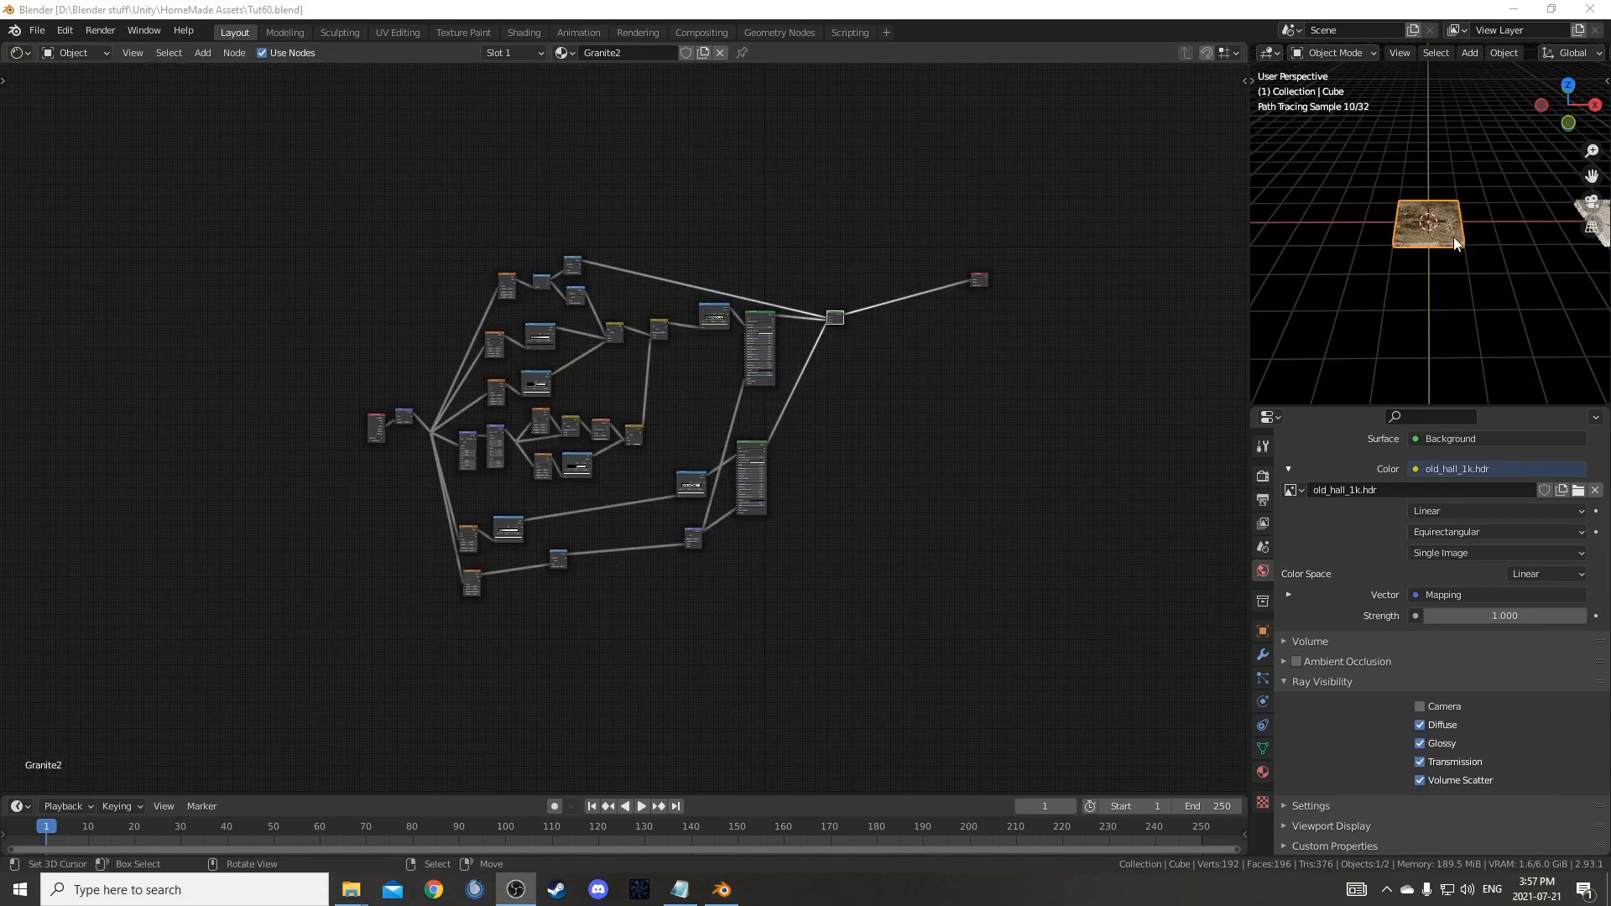
pyautogui.scroll(-3, 1446, 259)
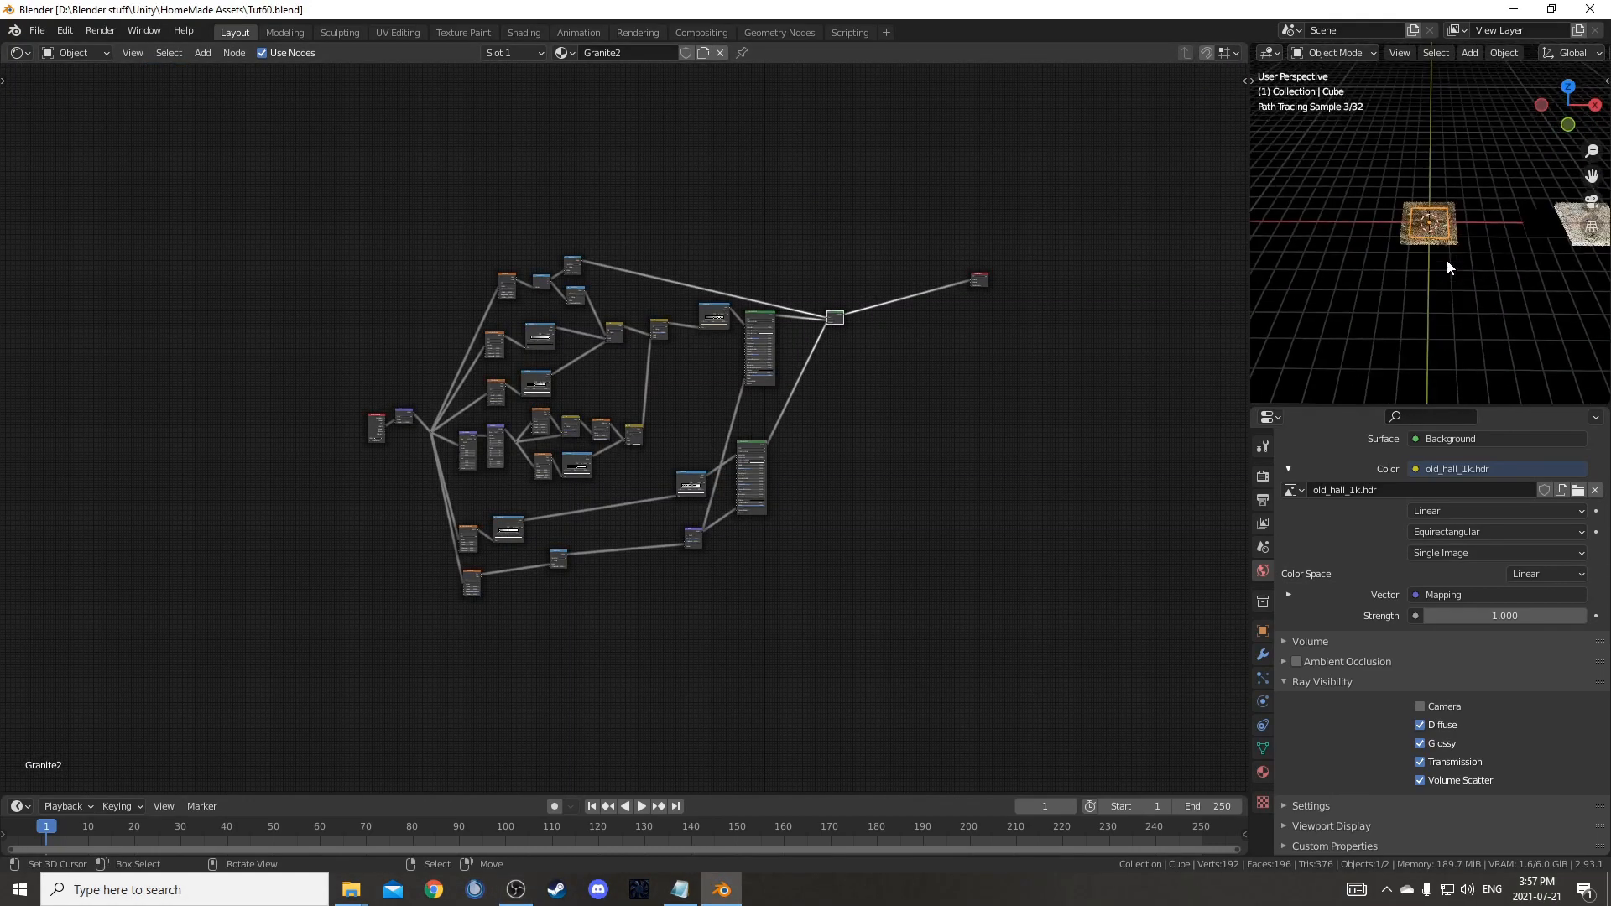
pyautogui.keyDown('shift'); pyautogui.moveTo(1468, 267); pyautogui.dragTo(1431, 264, button='middle'); pyautogui.keyUp('shift')
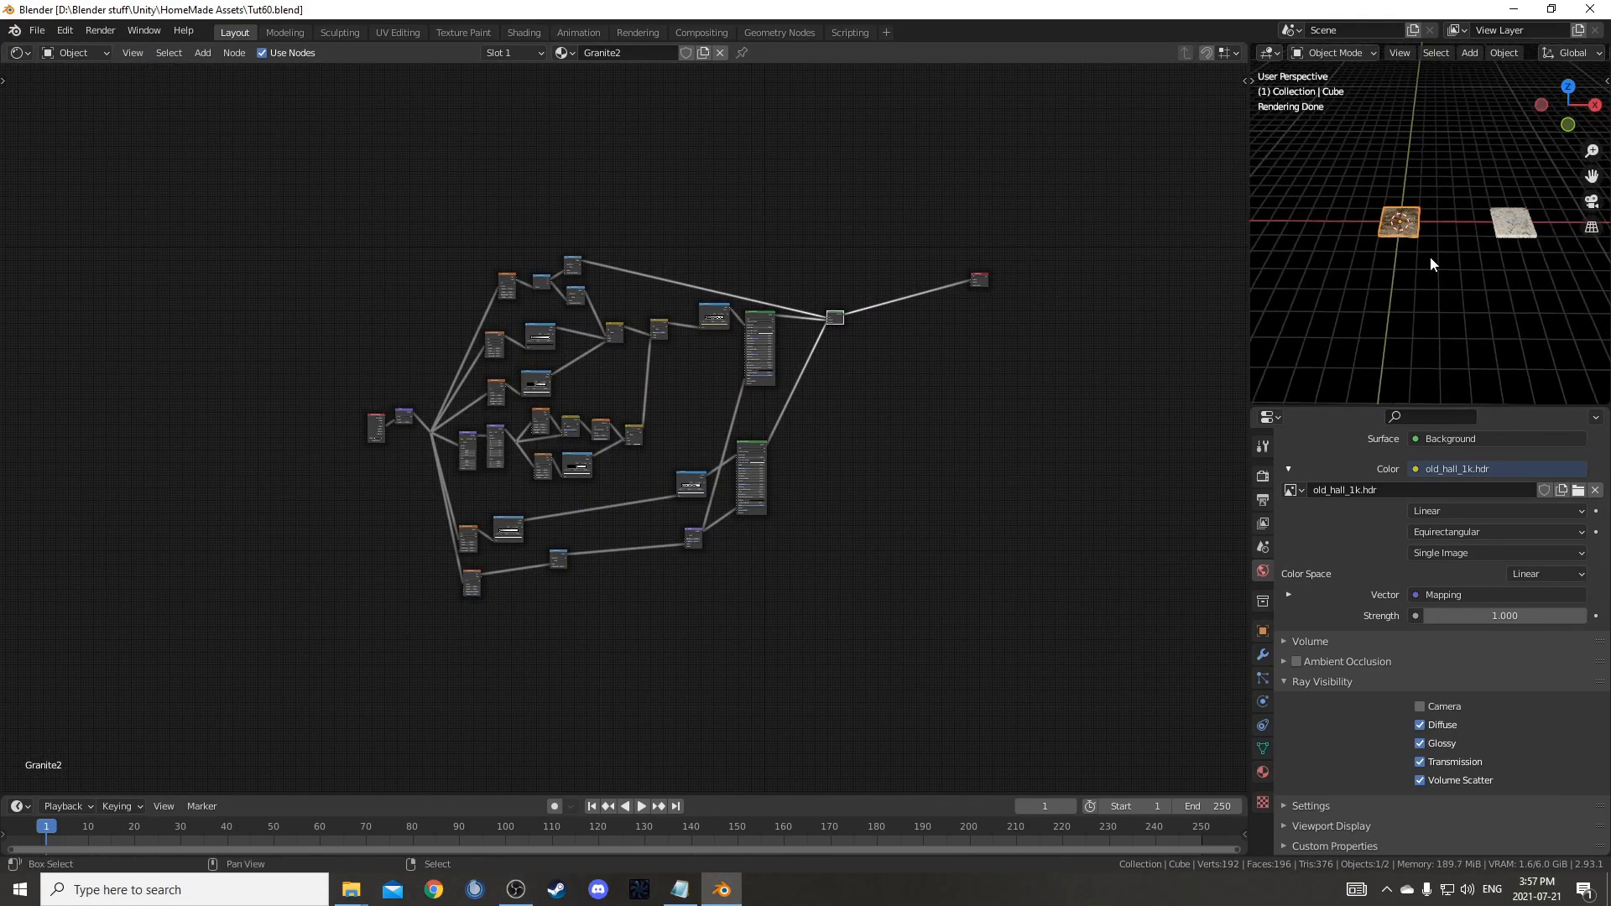
# - Duplicate the selected granite slab along the X axis, then select the original slab and frame it
pyautogui.hotkey('shift', 'd')
pyautogui.press('x')
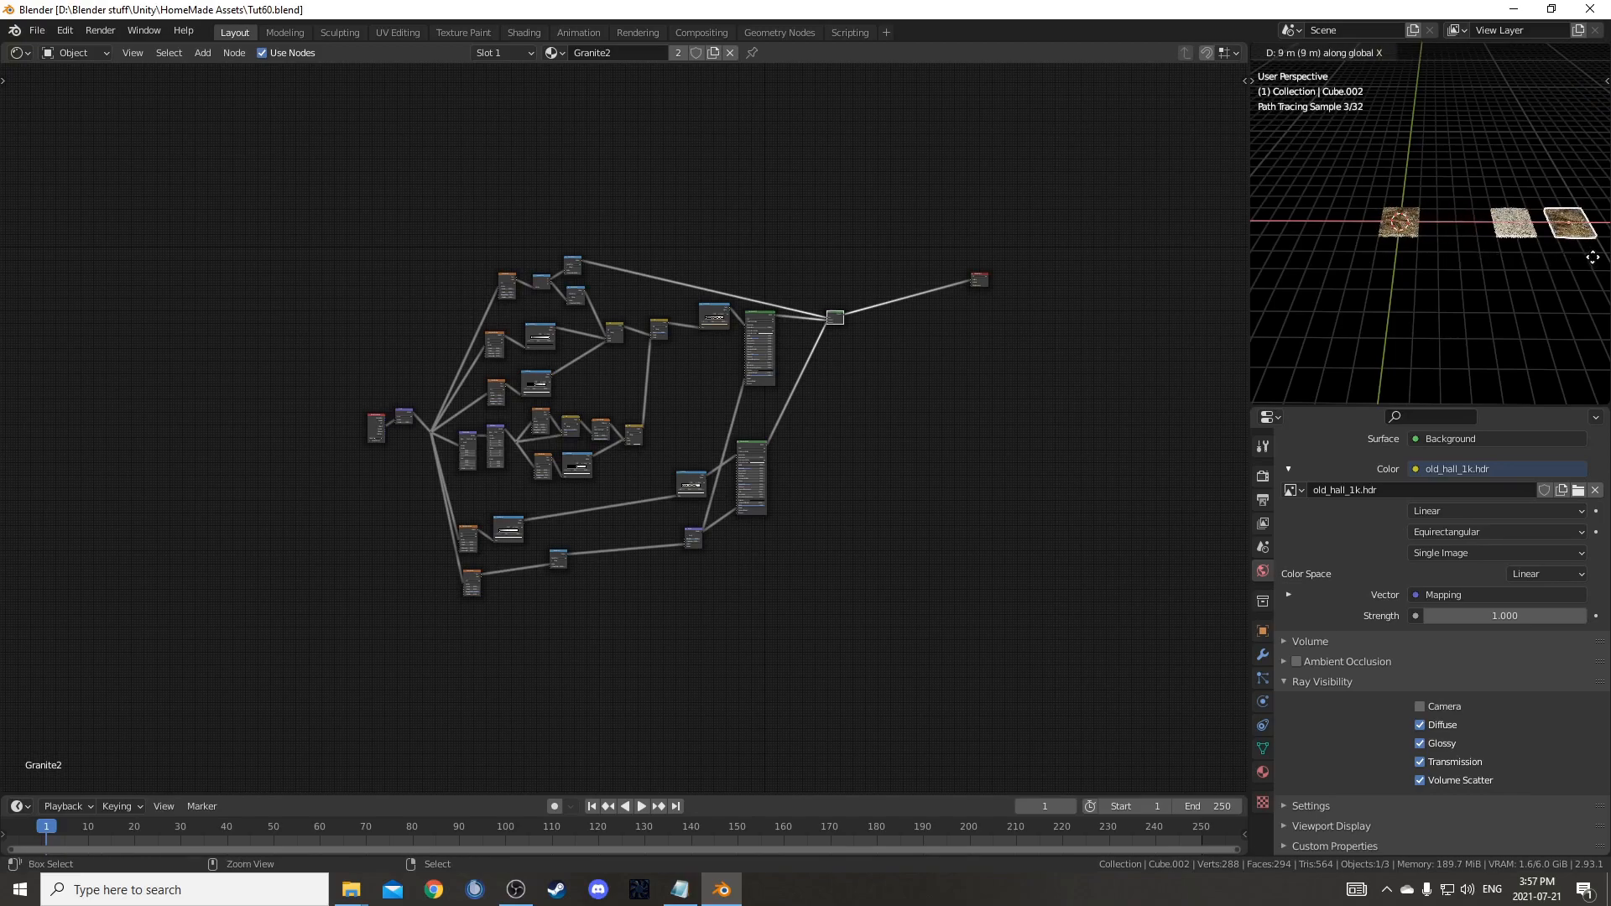
pyautogui.click(1502, 267)
pyautogui.click(1413, 233)
pyautogui.press('KP_Decimal')
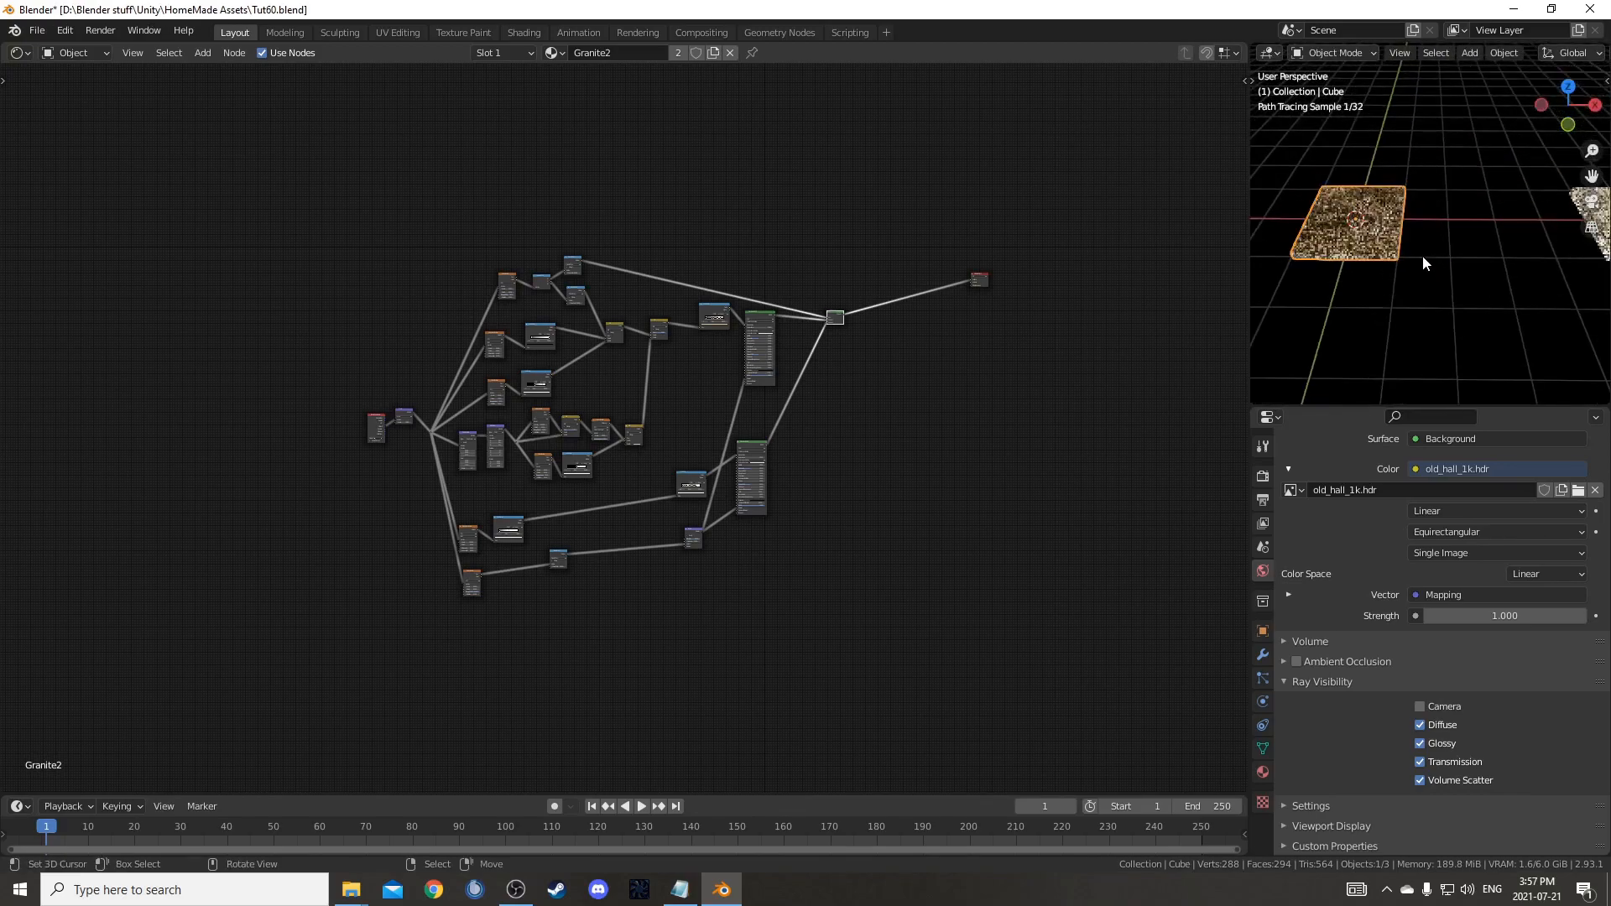
# - Make the original slab's Granite2 material a separate copy and delete all its nodes except Texture Coordinate
pyautogui.click(714, 53)
pyautogui.scroll(1, 566, 417)
pyautogui.moveTo(565, 417); pyautogui.dragTo(599, 354, button='middle')
pyautogui.moveTo(428, 109); pyautogui.dragTo(897, 644)
pyautogui.press('Delete')
pyautogui.press('Delete')
# - Rename the copied material to Granite3
pyautogui.scroll(6, 392, 424)
pyautogui.moveTo(277, 333); pyautogui.dragTo(590, 382, button='middle')
pyautogui.scroll(1, 487, 238)
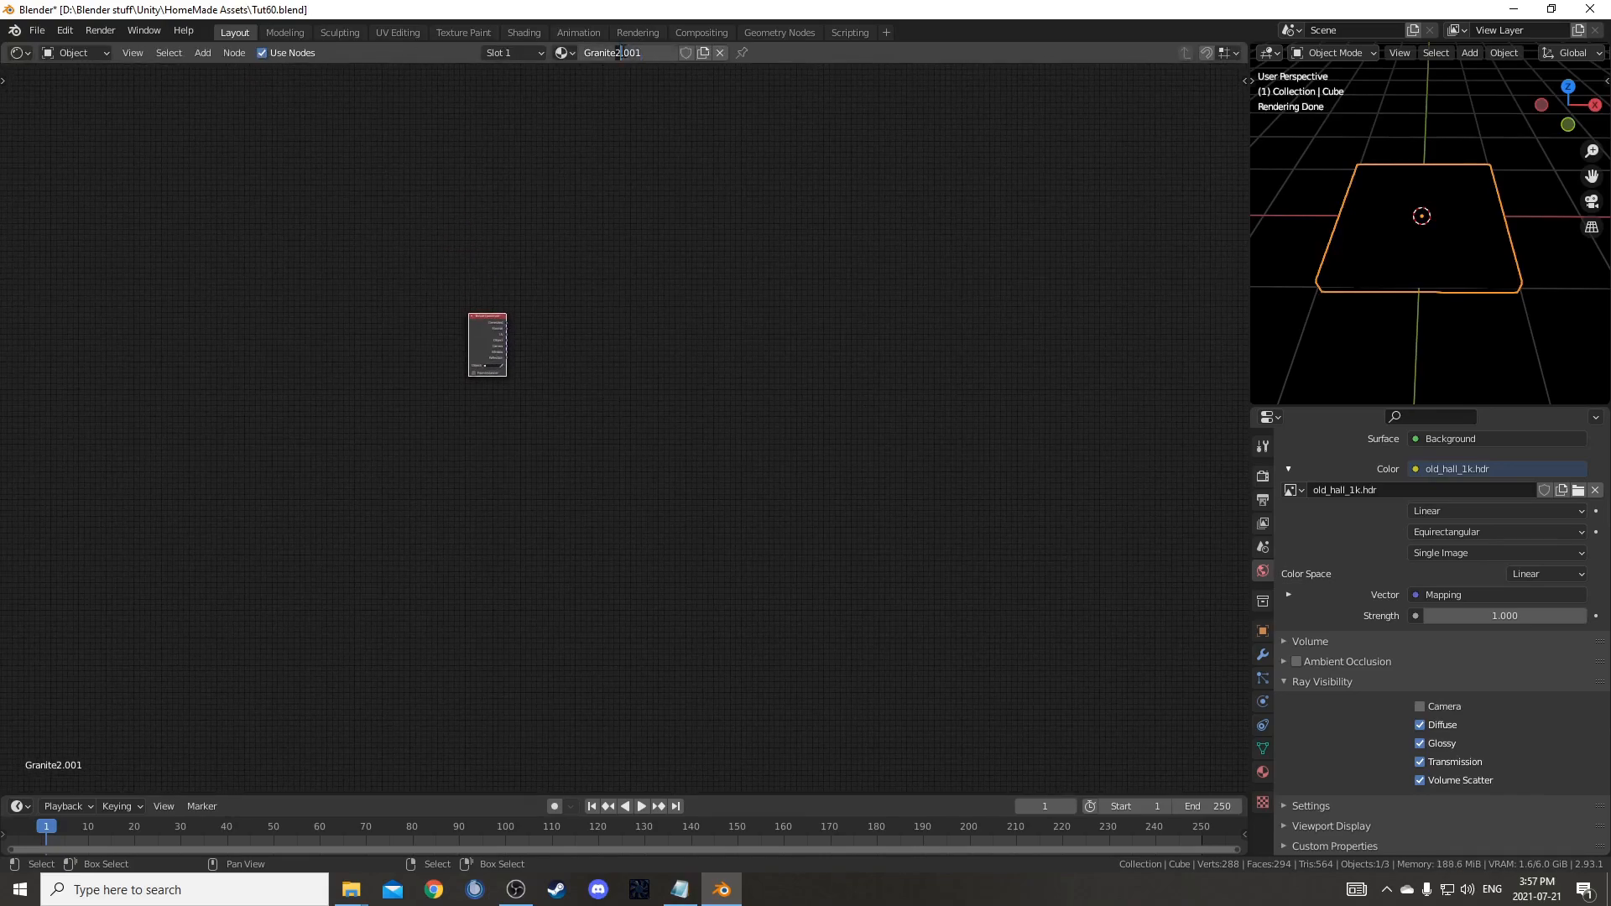
pyautogui.press('Return')
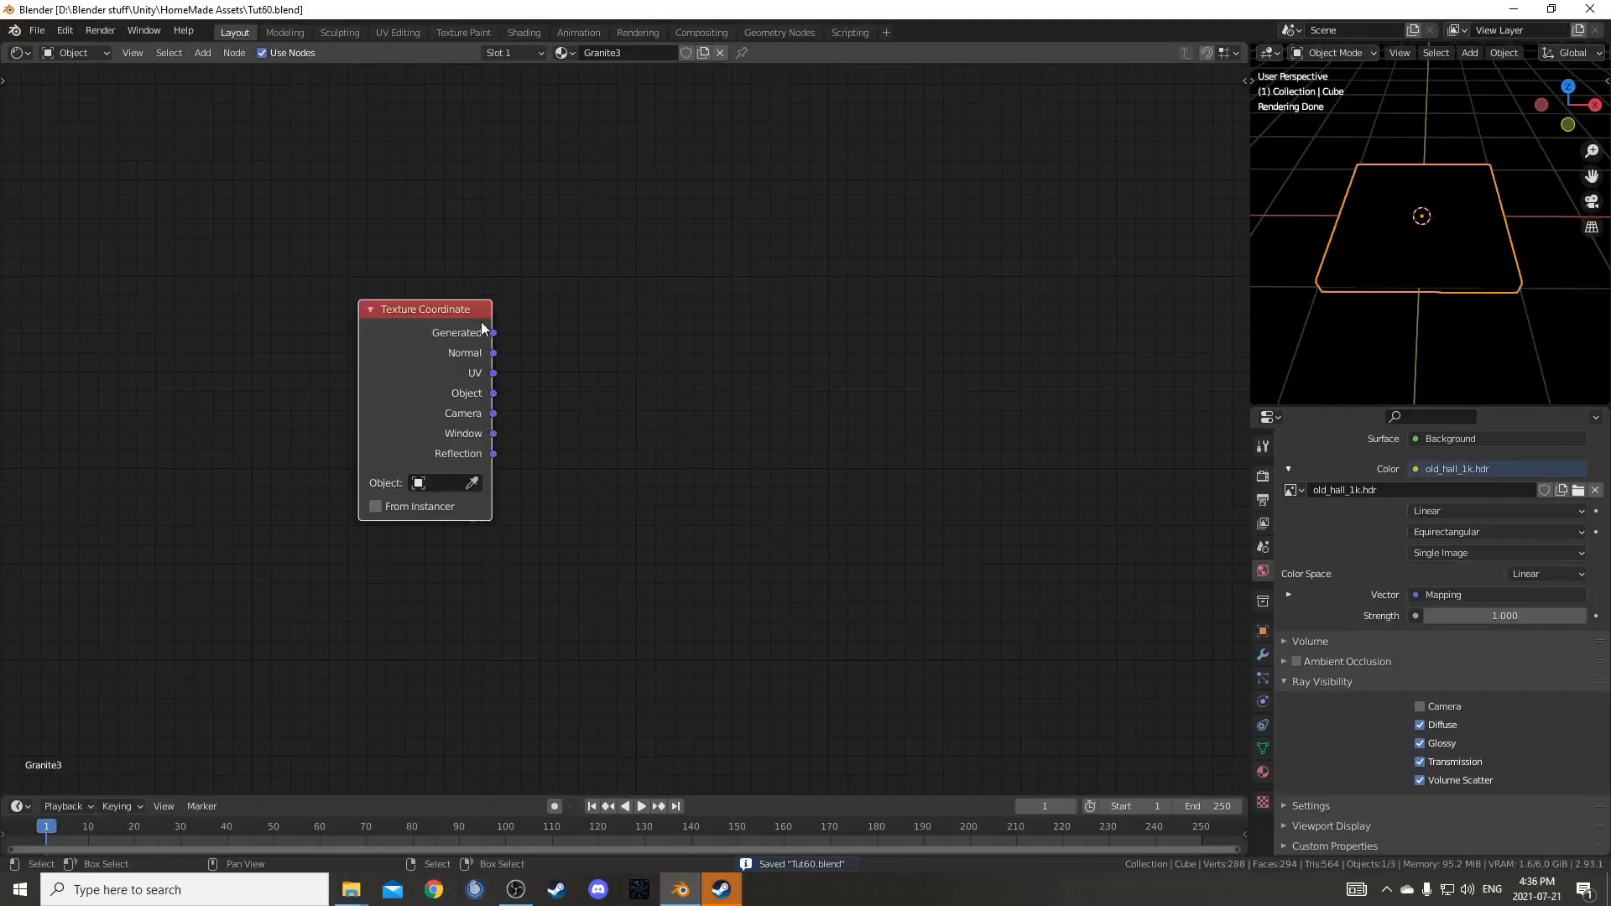
# - Preview the Texture Coordinate node's Object output on the slab
pyautogui.keyDown('ctrl'); pyautogui.keyDown('shift'); pyautogui.click(449, 316); pyautogui.keyUp('shift'); pyautogui.keyUp('ctrl')
pyautogui.keyDown('ctrl'); pyautogui.keyDown('shift'); pyautogui.click(449, 316); pyautogui.keyUp('shift'); pyautogui.keyUp('ctrl')
pyautogui.keyDown('ctrl'); pyautogui.keyDown('shift'); pyautogui.click(450, 316); pyautogui.keyUp('shift'); pyautogui.keyUp('ctrl')
pyautogui.hotkey('shift', 'a')
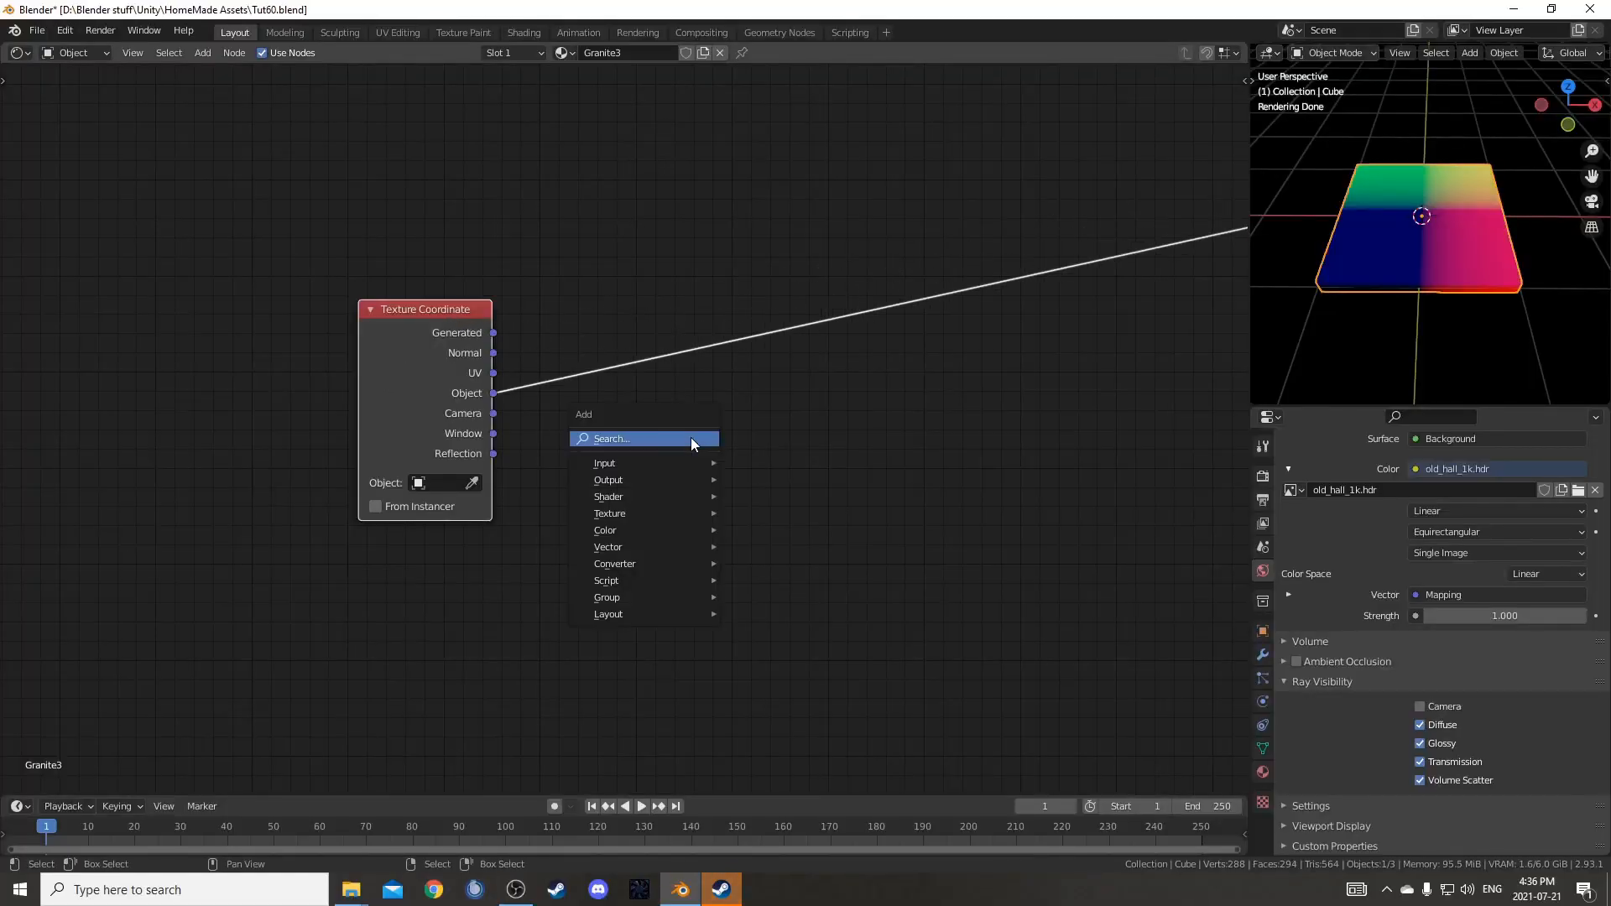
pyautogui.click(691, 437)
pyautogui.write('noi')
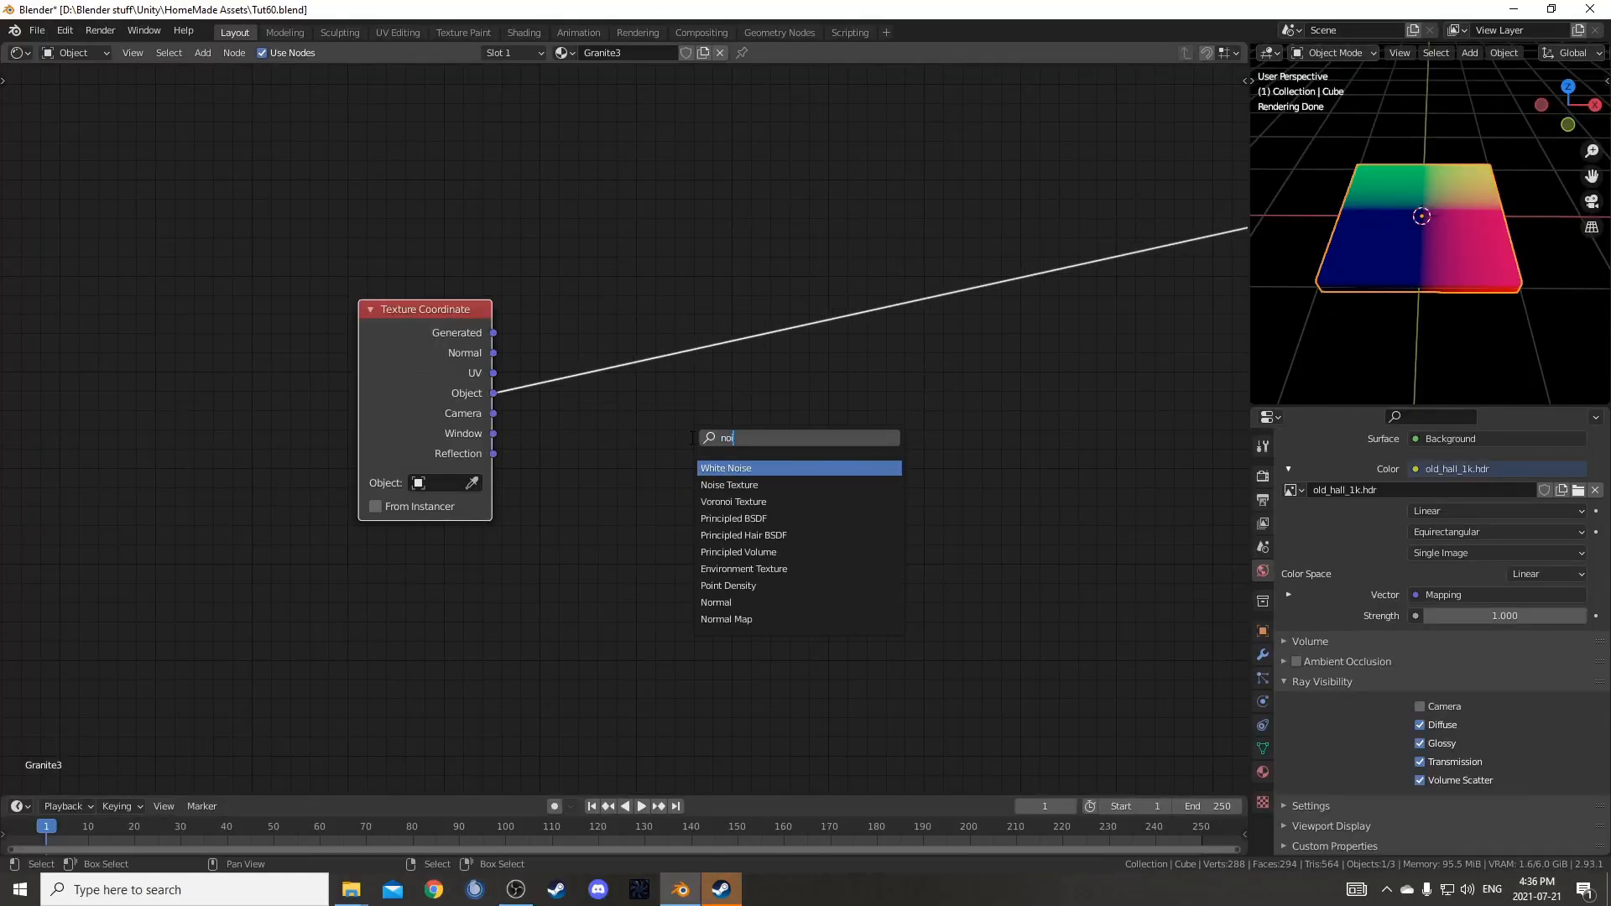
pyautogui.press('Return')
pyautogui.rightClick(737, 424)
# - Insert a 3D Noise Texture on the Texture Coordinate's Object link and position it slightly above that node
pyautogui.hotkey('shift', 'a')
pyautogui.click(737, 425)
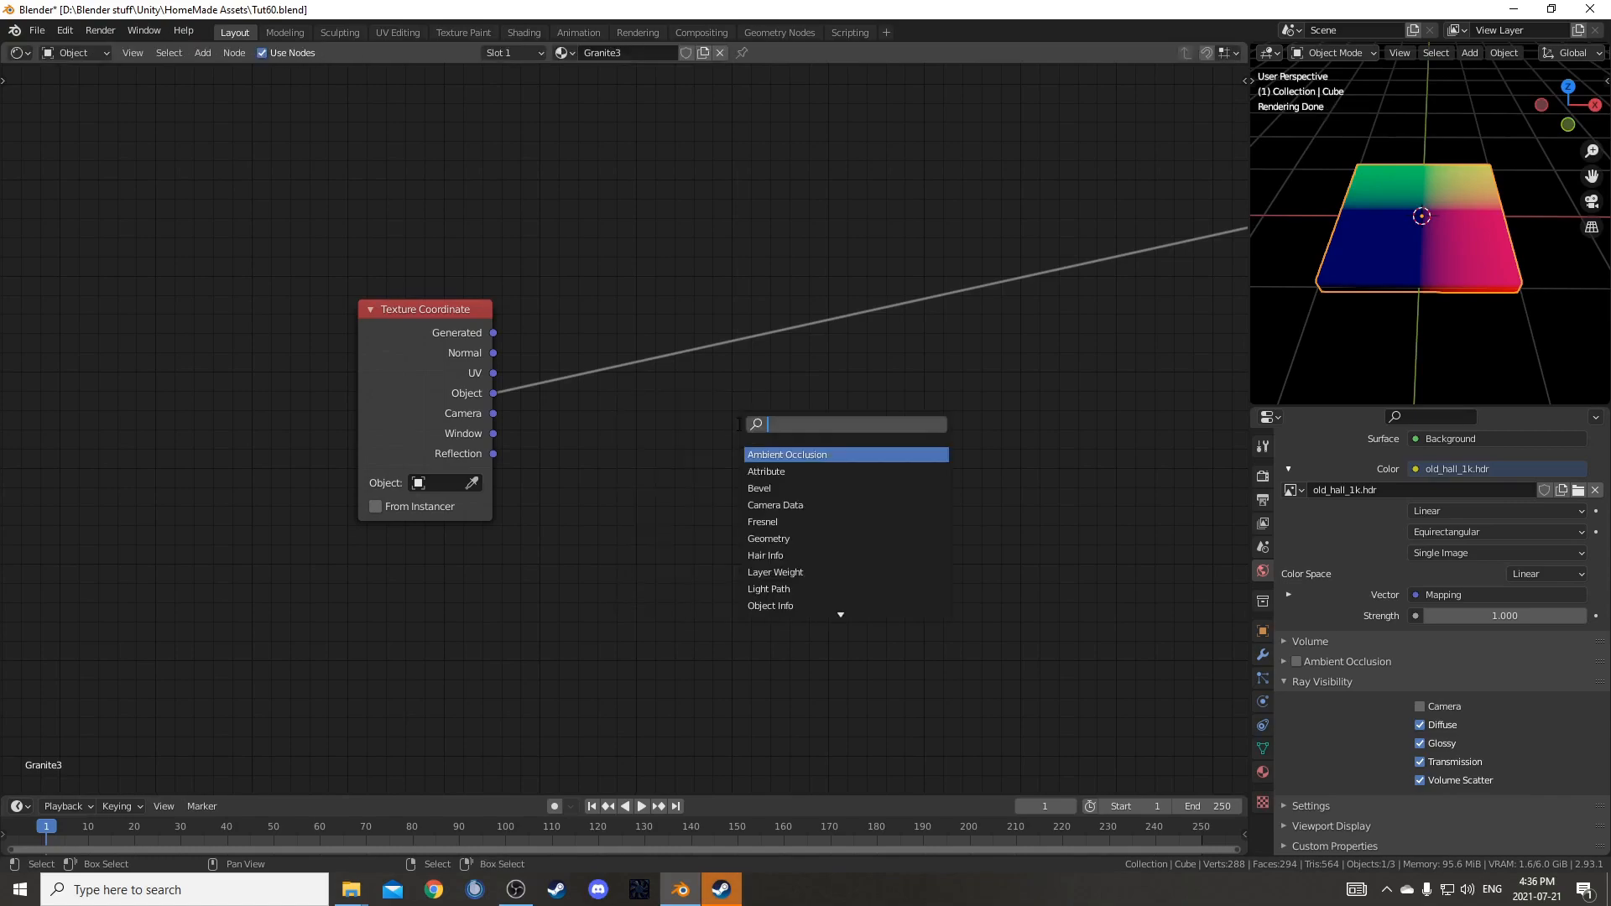
pyautogui.write('noise')
pyautogui.press('Down')
pyautogui.press('Return')
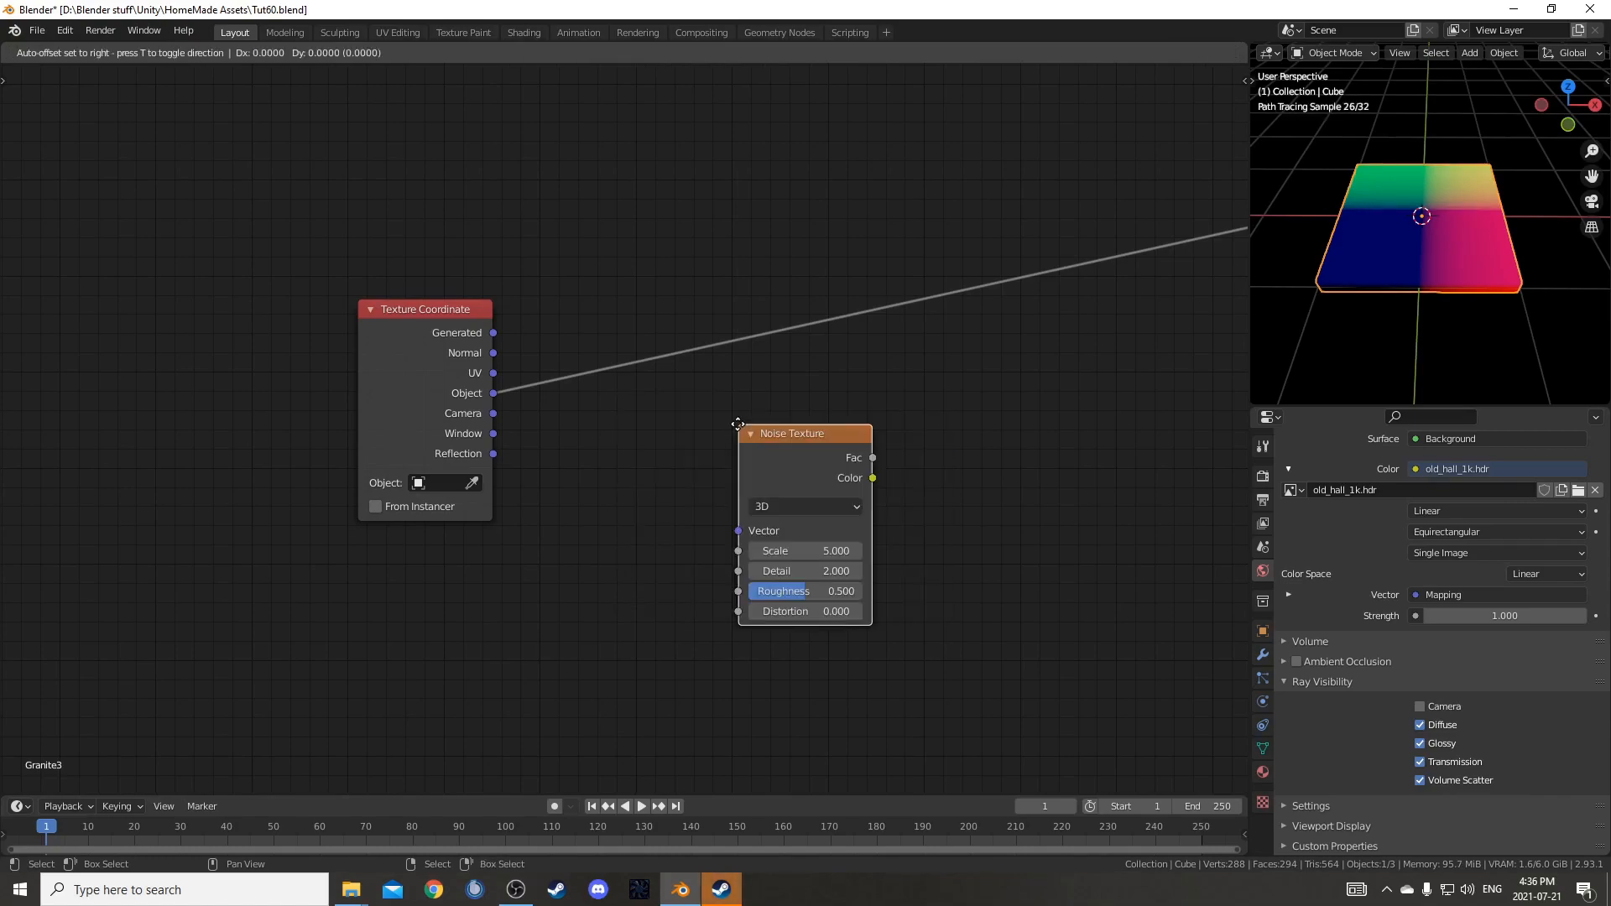
pyautogui.click(601, 263)
pyautogui.scroll(5, 652, 300)
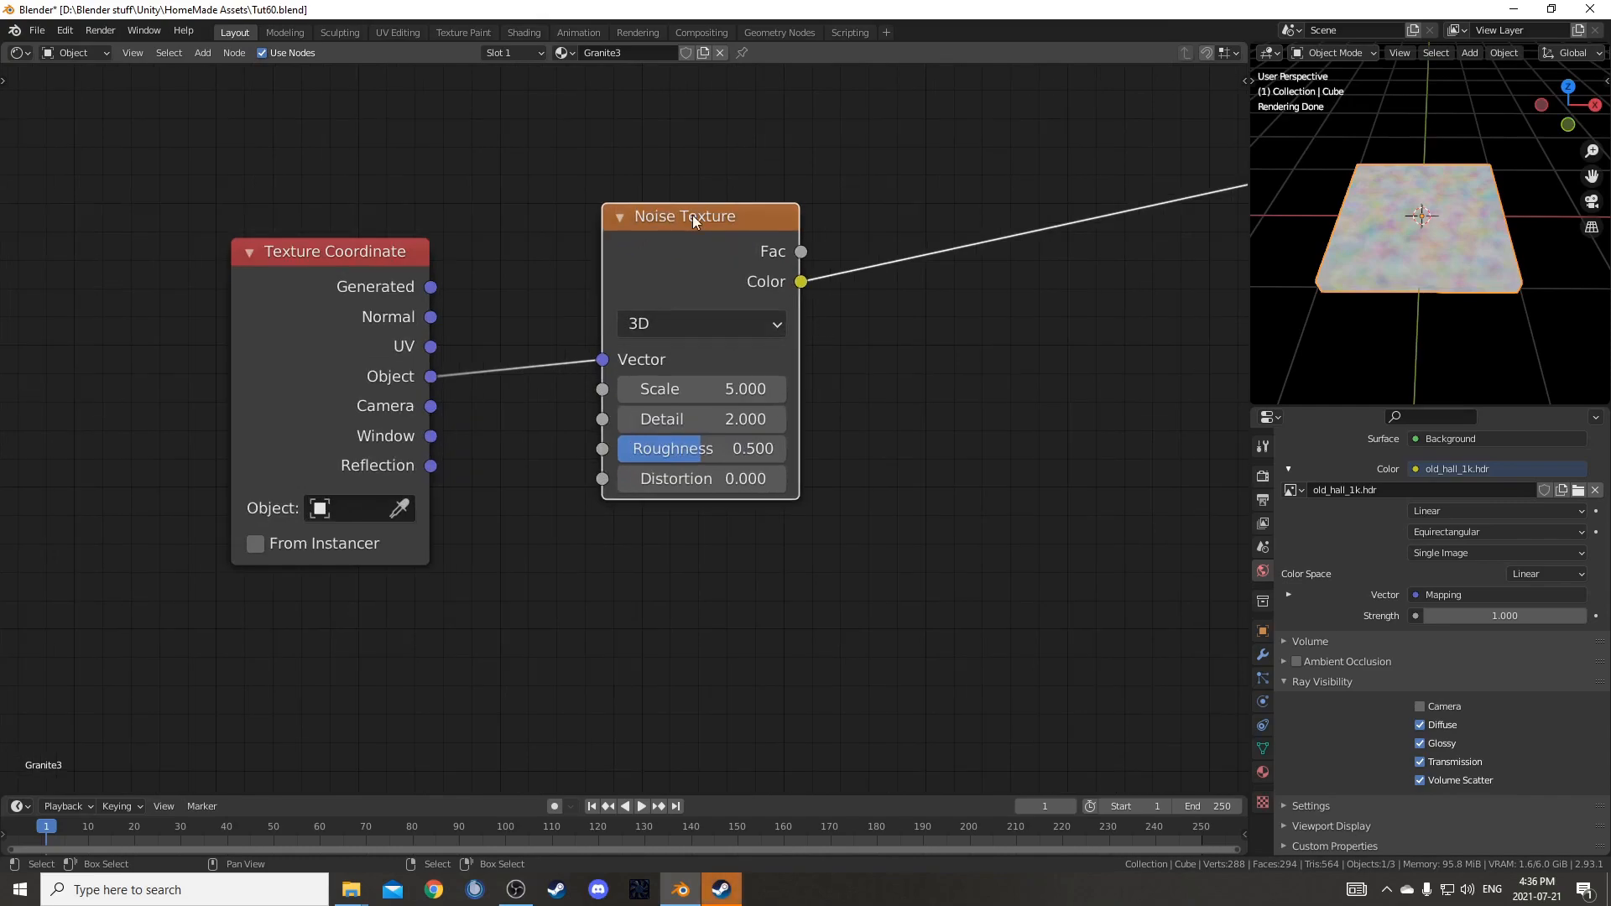
pyautogui.moveTo(700, 249); pyautogui.dragTo(654, 166)
pyautogui.click(655, 166)
# - Insert a Separate XYZ node on the link leaving the Noise Texture's Color output
pyautogui.scroll(-1, 903, 371)
pyautogui.hotkey('shift', 'a')
pyautogui.write('sep')
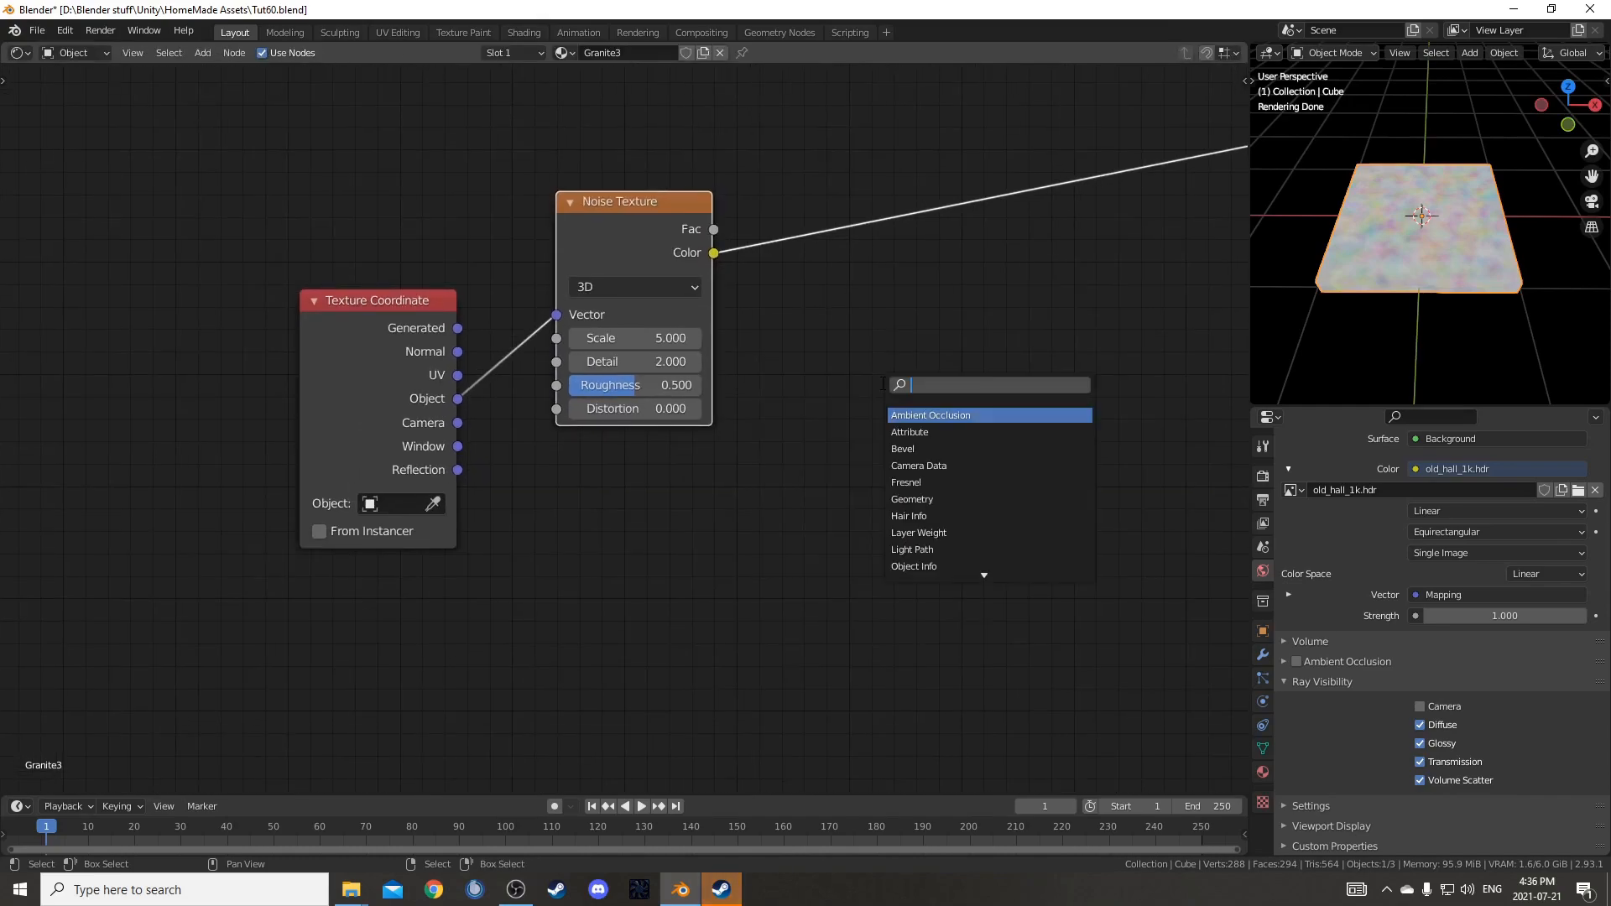
pyautogui.press('Down')
pyautogui.press('Down')
pyautogui.press('Return')
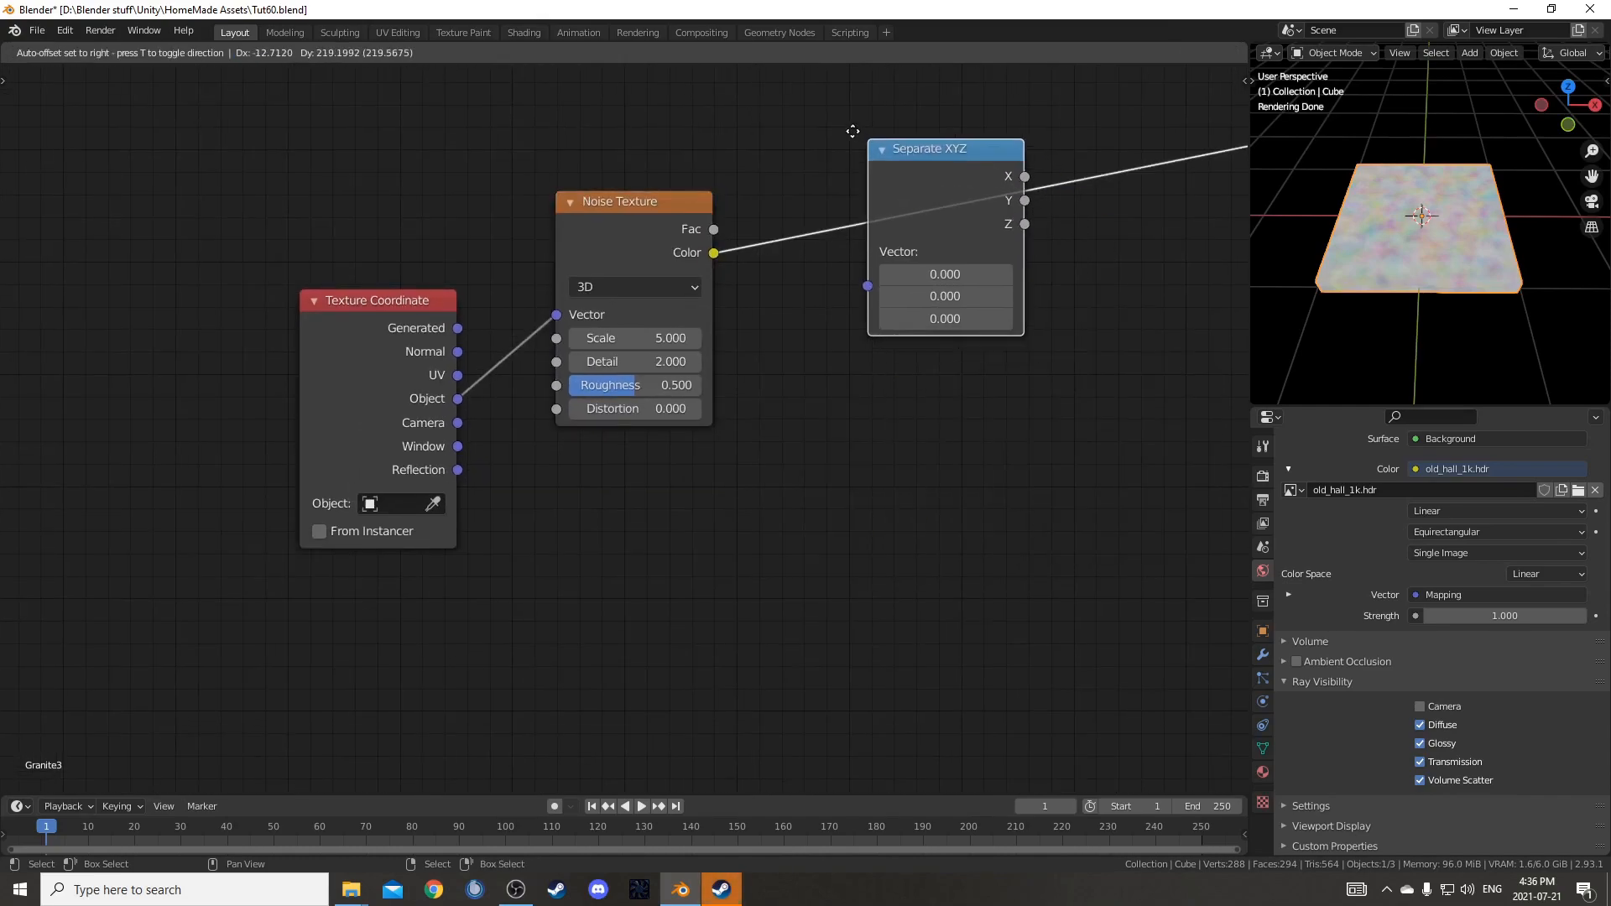
pyautogui.click(814, 139)
# - Insert a Math node on the link leaving Separate XYZ's X output
pyautogui.moveTo(1027, 434); pyautogui.dragTo(828, 501, button='middle')
pyautogui.hotkey('shift', 'a')
pyautogui.write('math')
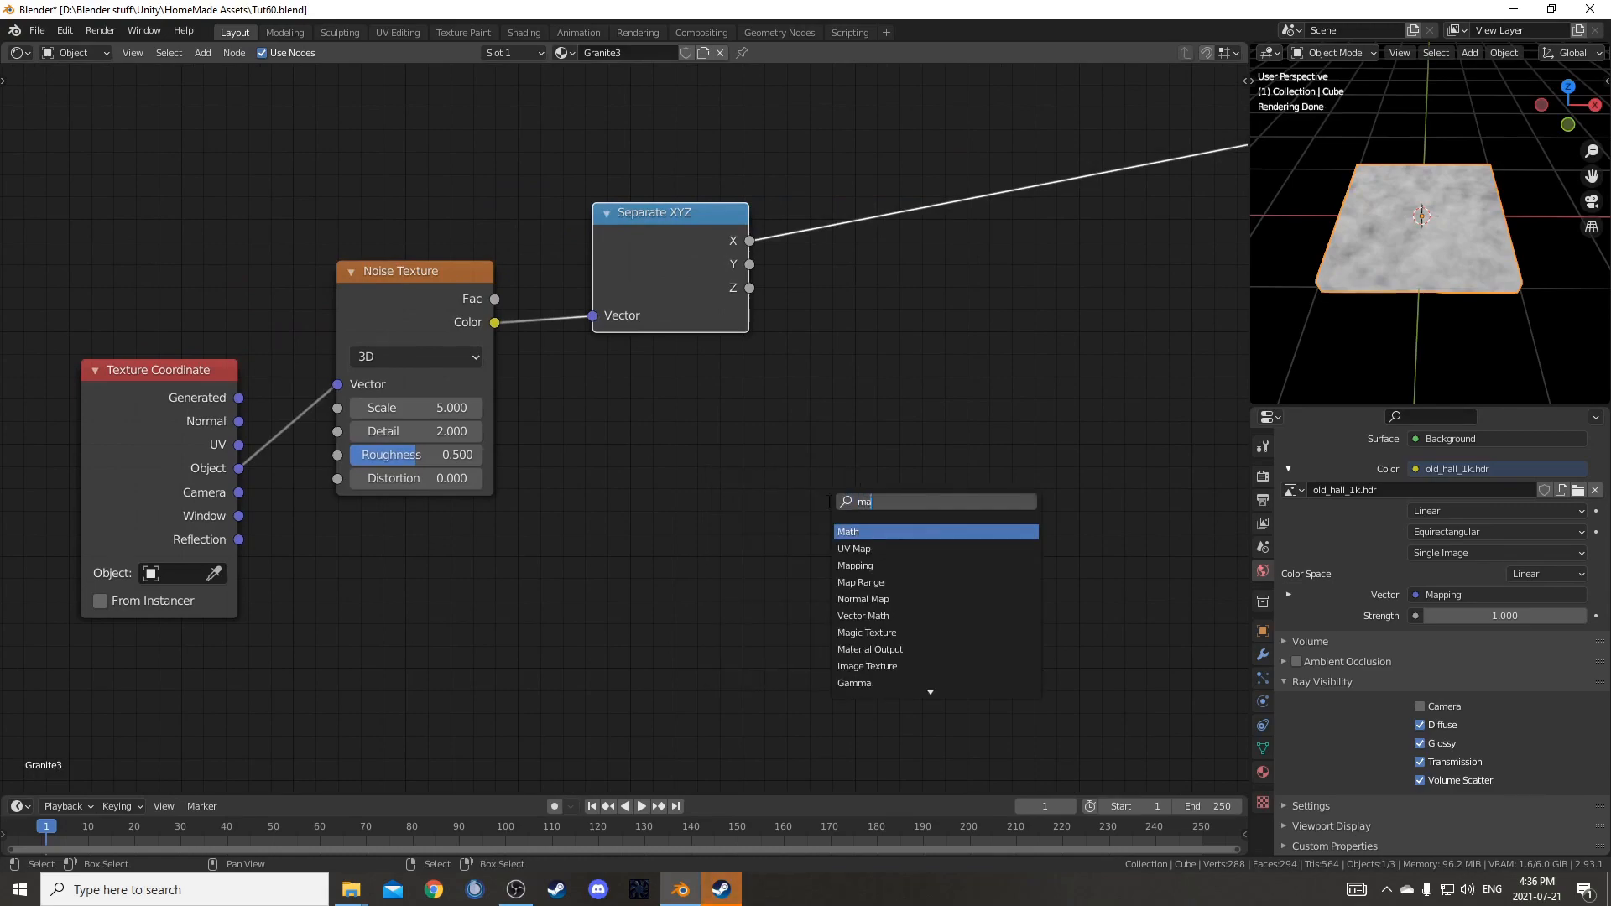
pyautogui.press('Return')
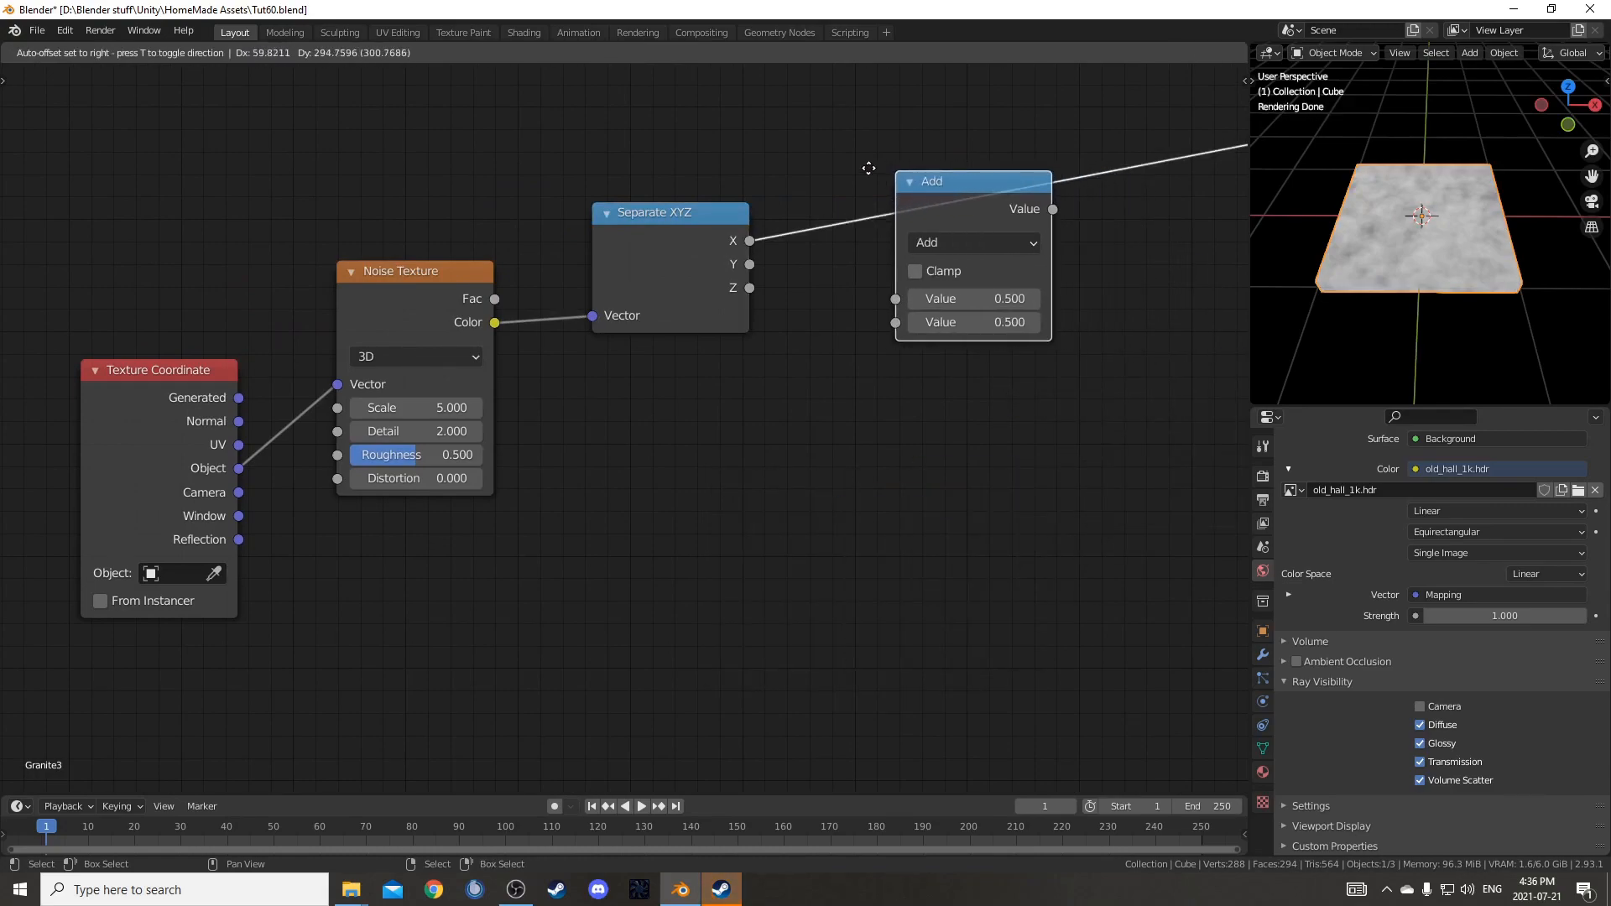
pyautogui.click(857, 166)
# - Change the Math node's operation to Greater Than with a threshold of 0.56
pyautogui.moveTo(960, 414); pyautogui.dragTo(805, 466, button='middle')
pyautogui.click(802, 292)
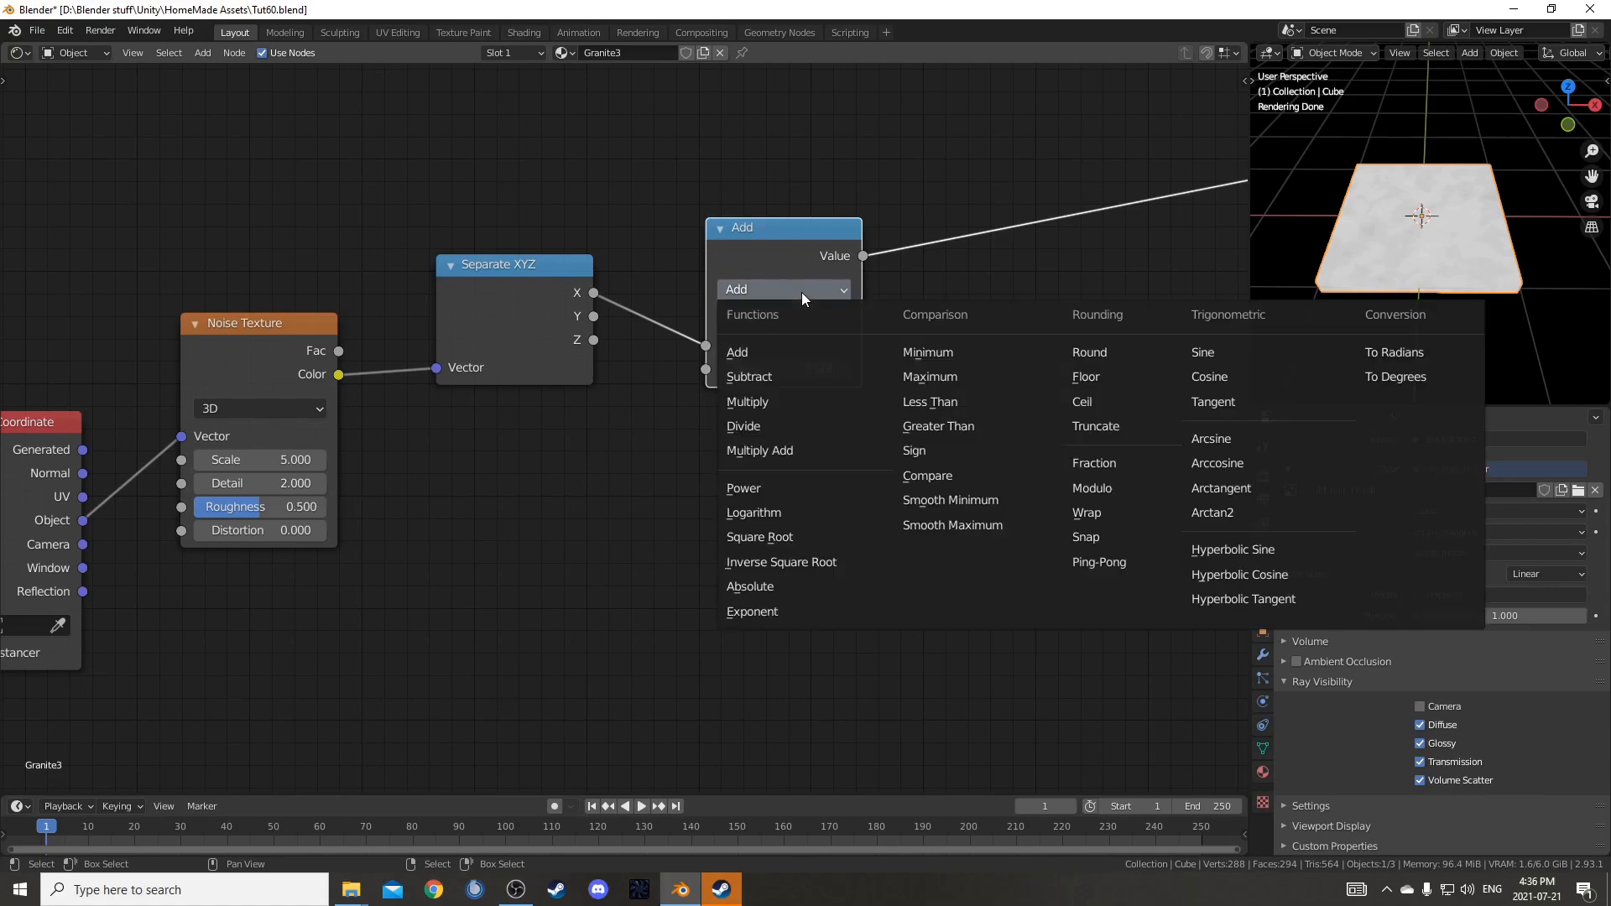
pyautogui.click(947, 427)
pyautogui.click(793, 366)
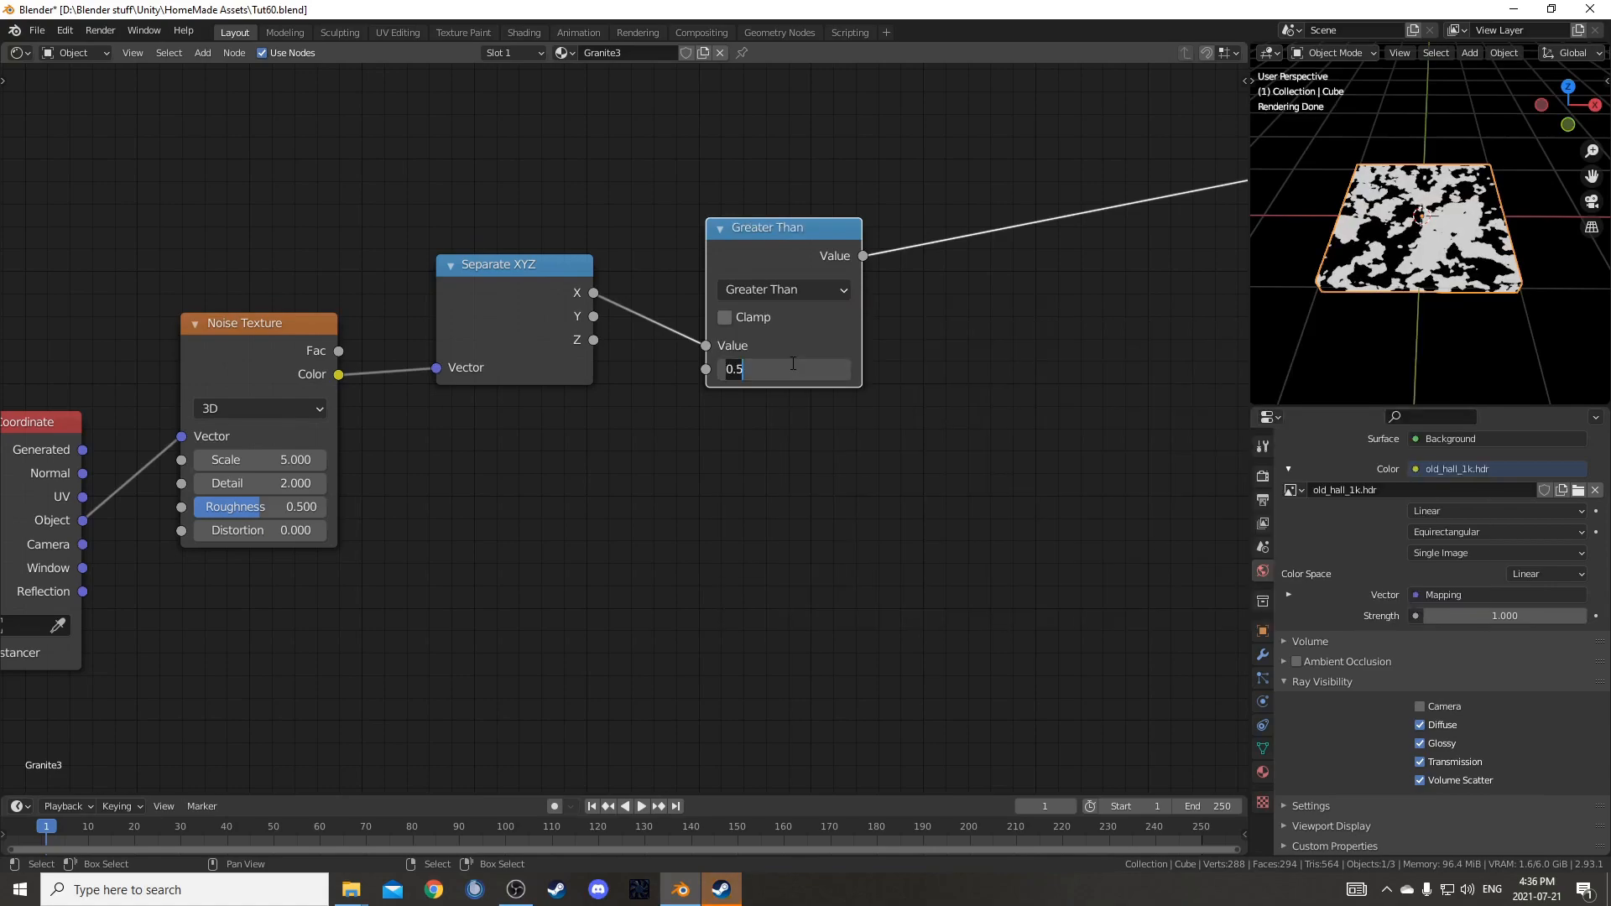
pyautogui.write('.56')
pyautogui.press('Return')
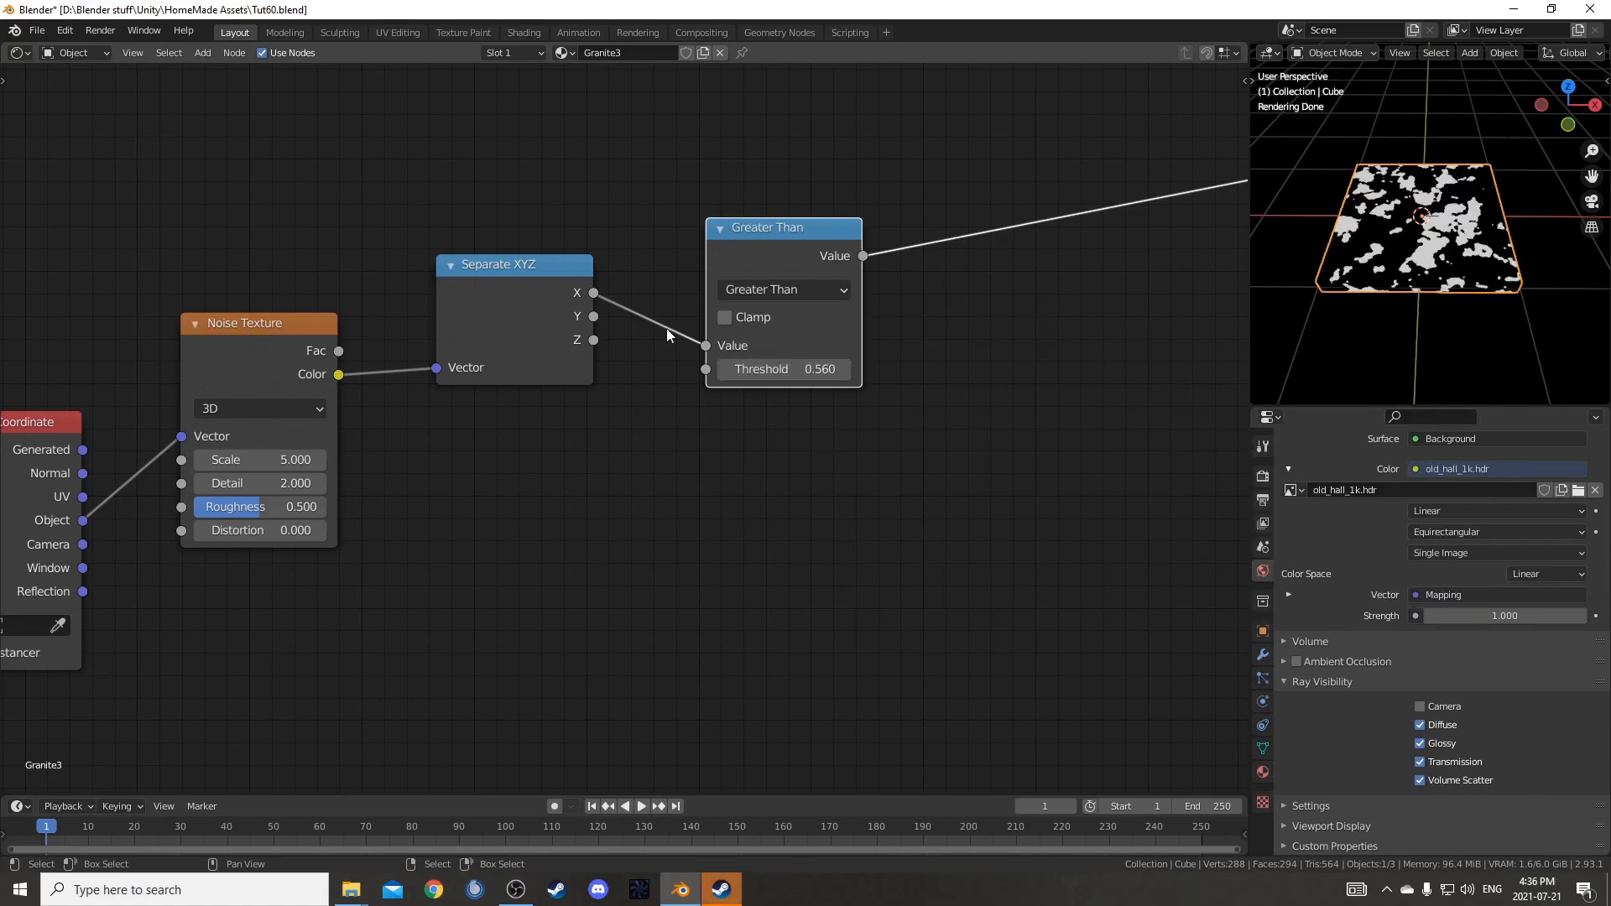
# - Duplicate the Greater Than node below the first, feed it from Separate XYZ's Y output and set its threshold to 0.5
pyautogui.moveTo(772, 245); pyautogui.dragTo(772, 158)
pyautogui.hotkey('shift', 'd')
pyautogui.click(776, 358)
pyautogui.moveTo(593, 316); pyautogui.dragTo(712, 459)
pyautogui.click(783, 484)
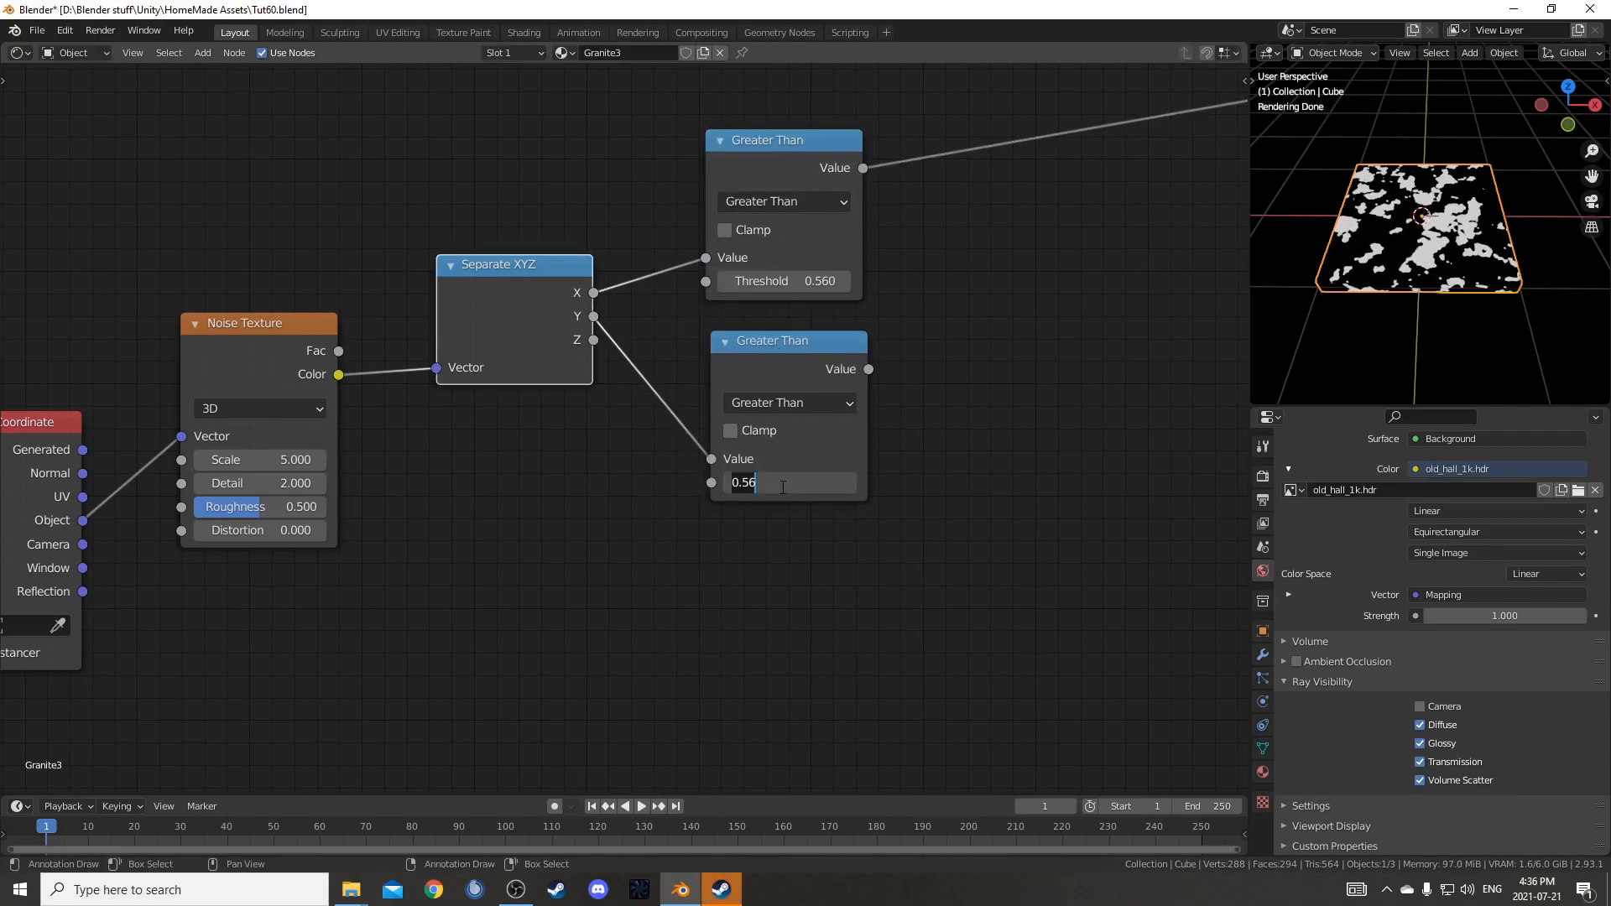
pyautogui.write('.5')
pyautogui.press('Return')
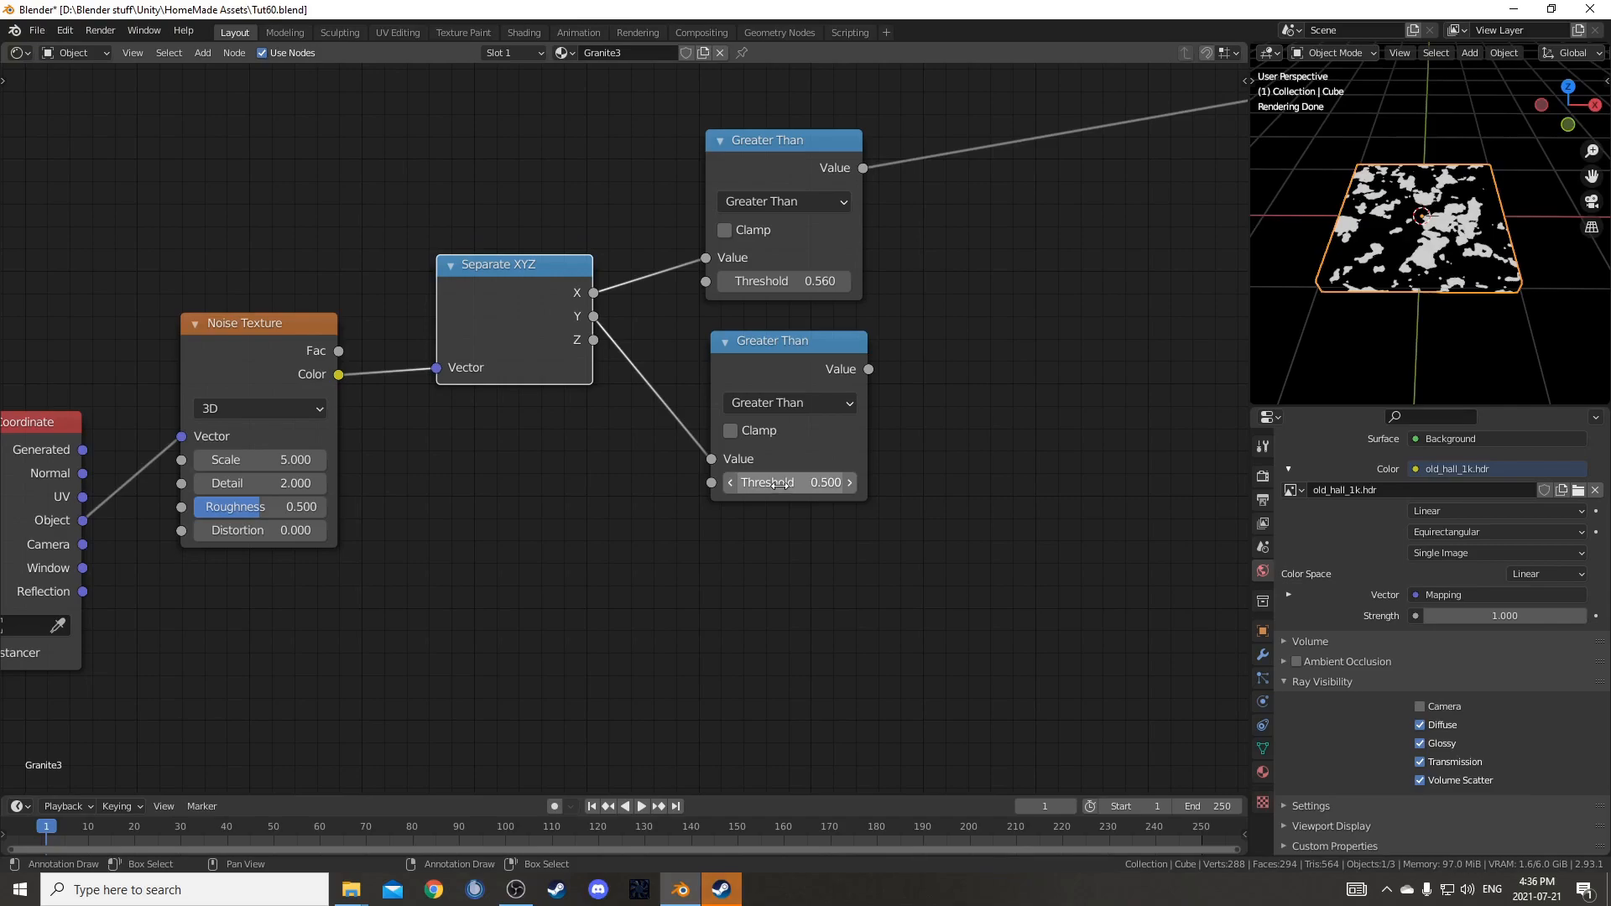
# - Preview the two Greater Than nodes alternately to compare their masks on the slab
pyautogui.scroll(-2, 510, 642)
pyautogui.moveTo(491, 608); pyautogui.dragTo(752, 551, button='middle')
pyautogui.moveTo(884, 471); pyautogui.dragTo(714, 526, button='middle')
pyautogui.keyDown('ctrl'); pyautogui.keyDown('shift'); pyautogui.click(867, 355); pyautogui.keyUp('shift'); pyautogui.keyUp('ctrl')
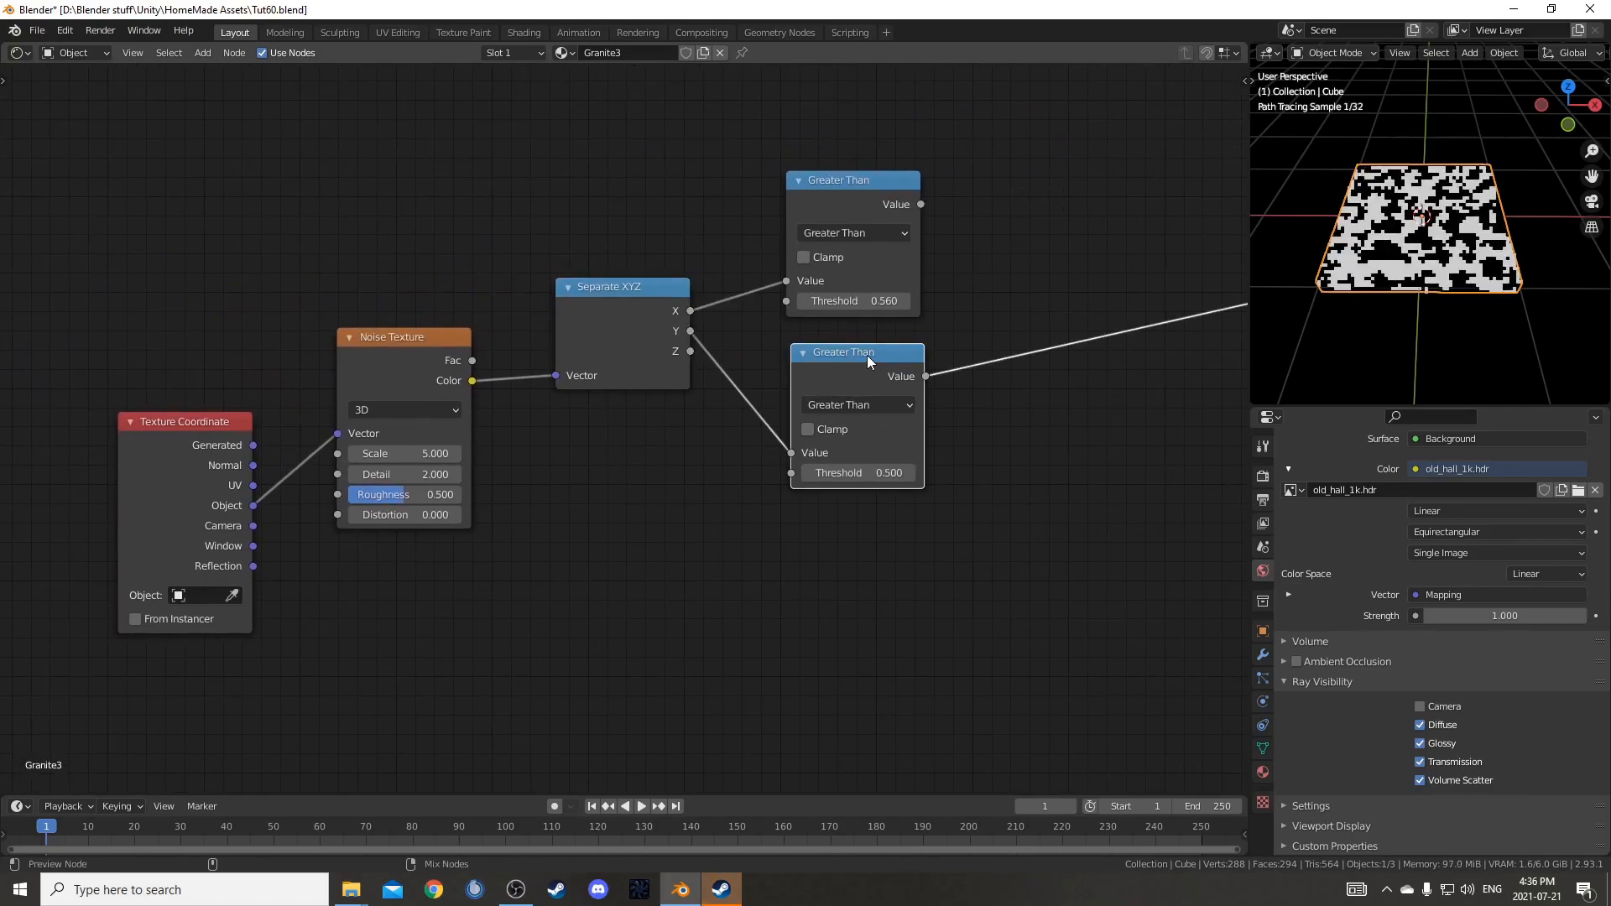
pyautogui.keyDown('ctrl'); pyautogui.keyDown('shift'); pyautogui.click(858, 193); pyautogui.keyUp('shift'); pyautogui.keyUp('ctrl')
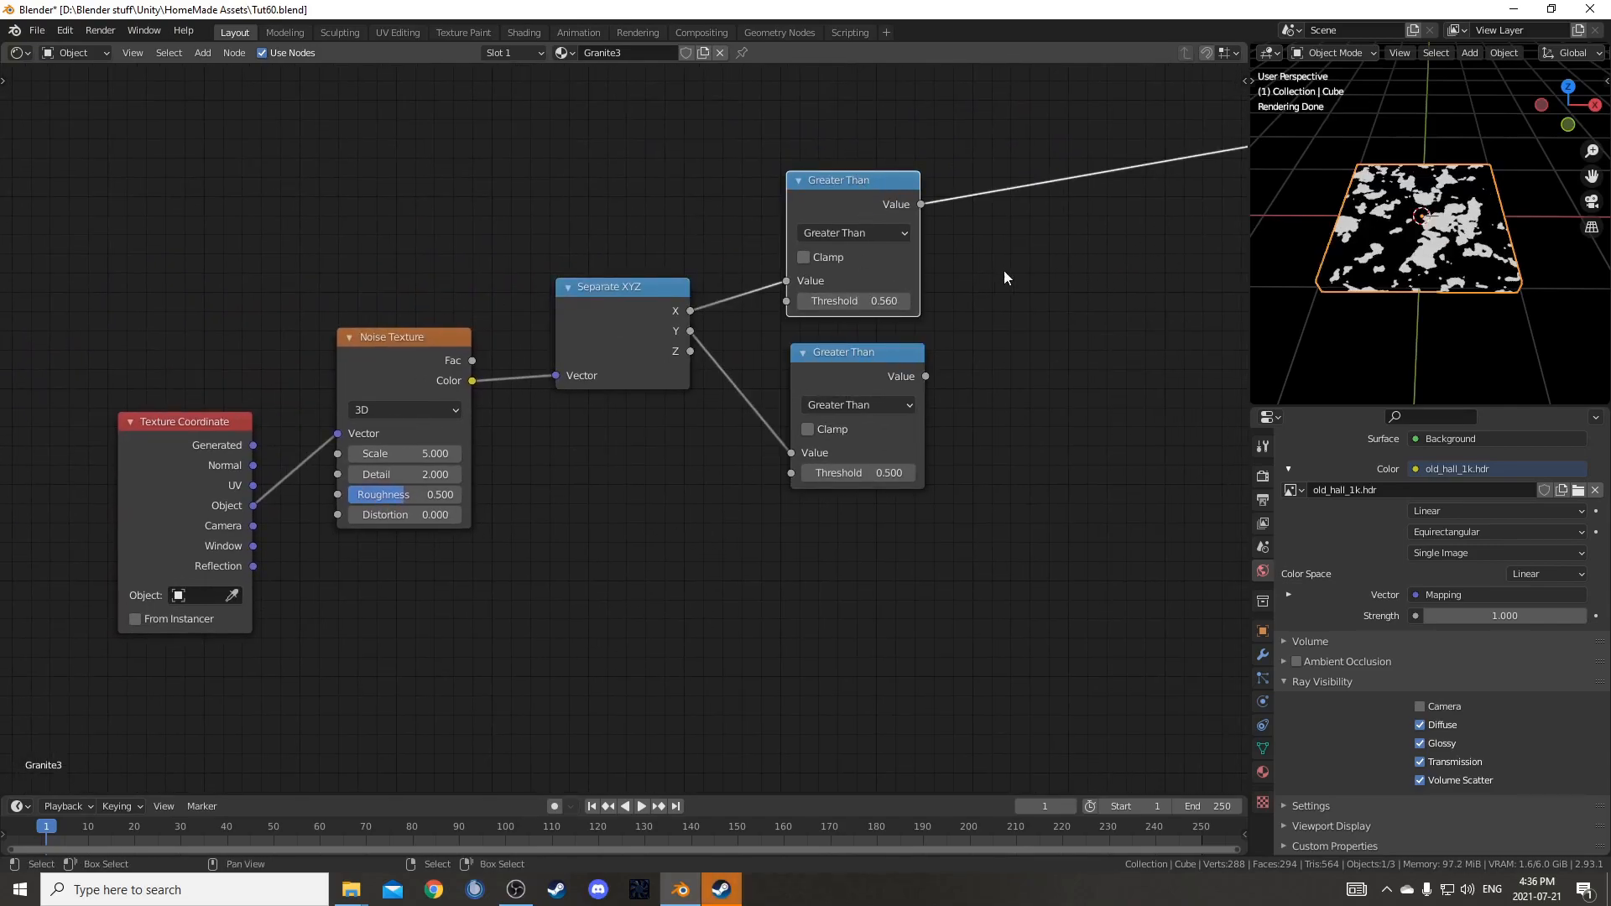
pyautogui.keyDown('ctrl'); pyautogui.keyDown('shift'); pyautogui.click(851, 394); pyautogui.keyUp('shift'); pyautogui.keyUp('ctrl')
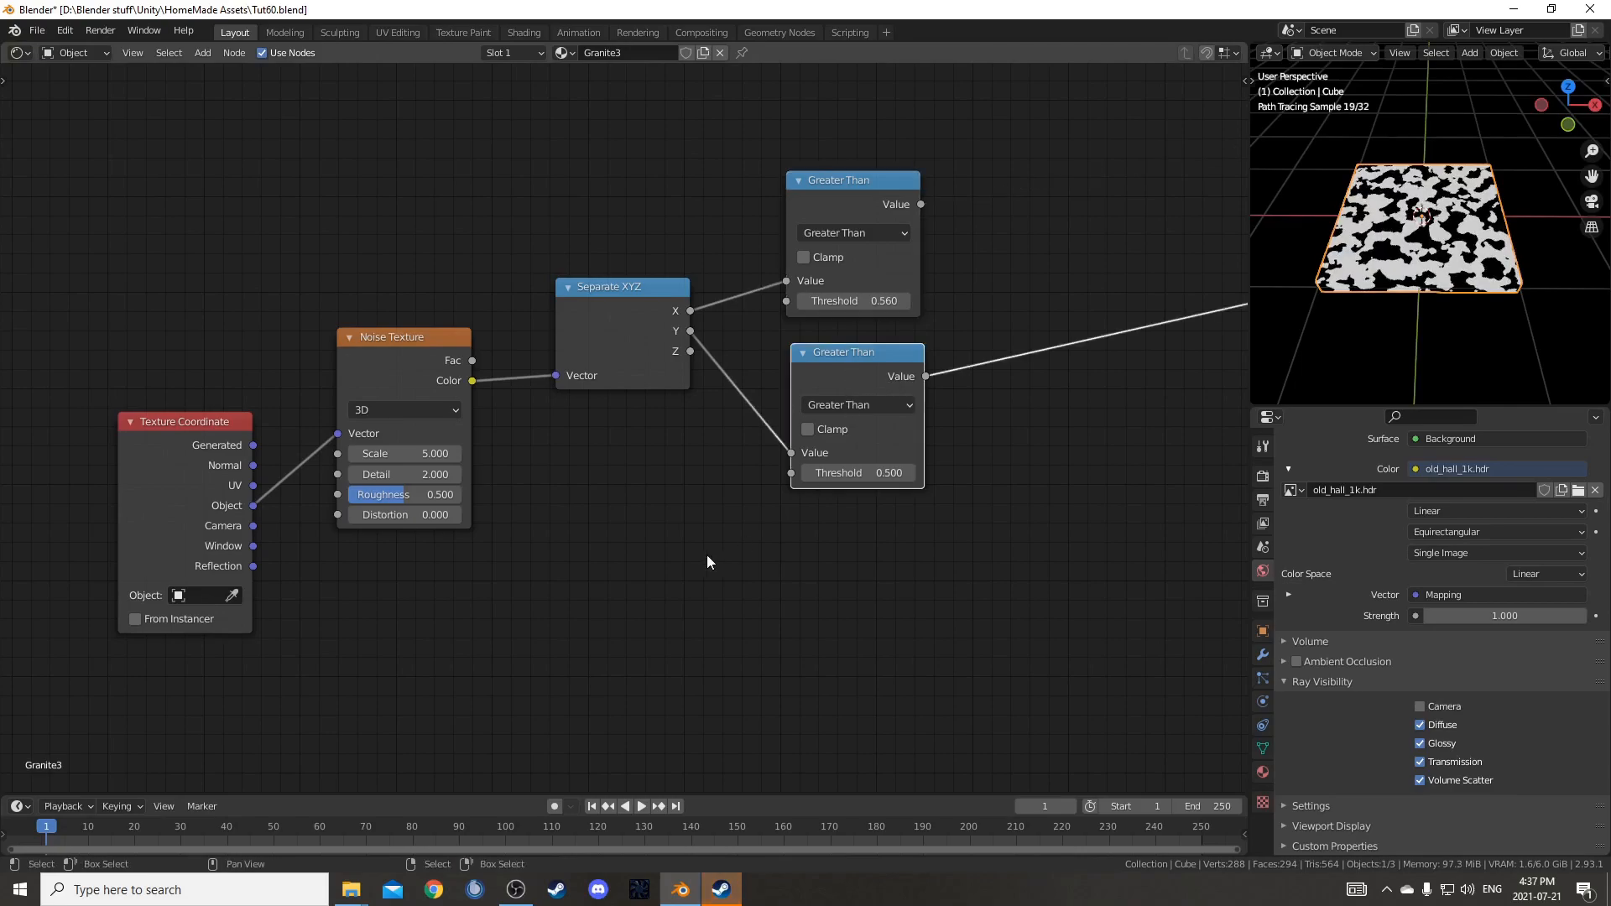
# - Set the Noise Texture's Scale to 2.2, Detail to 8 and Roughness to 0.6, and inspect the slab up close
pyautogui.scroll(2, 730, 511)
pyautogui.click(475, 360)
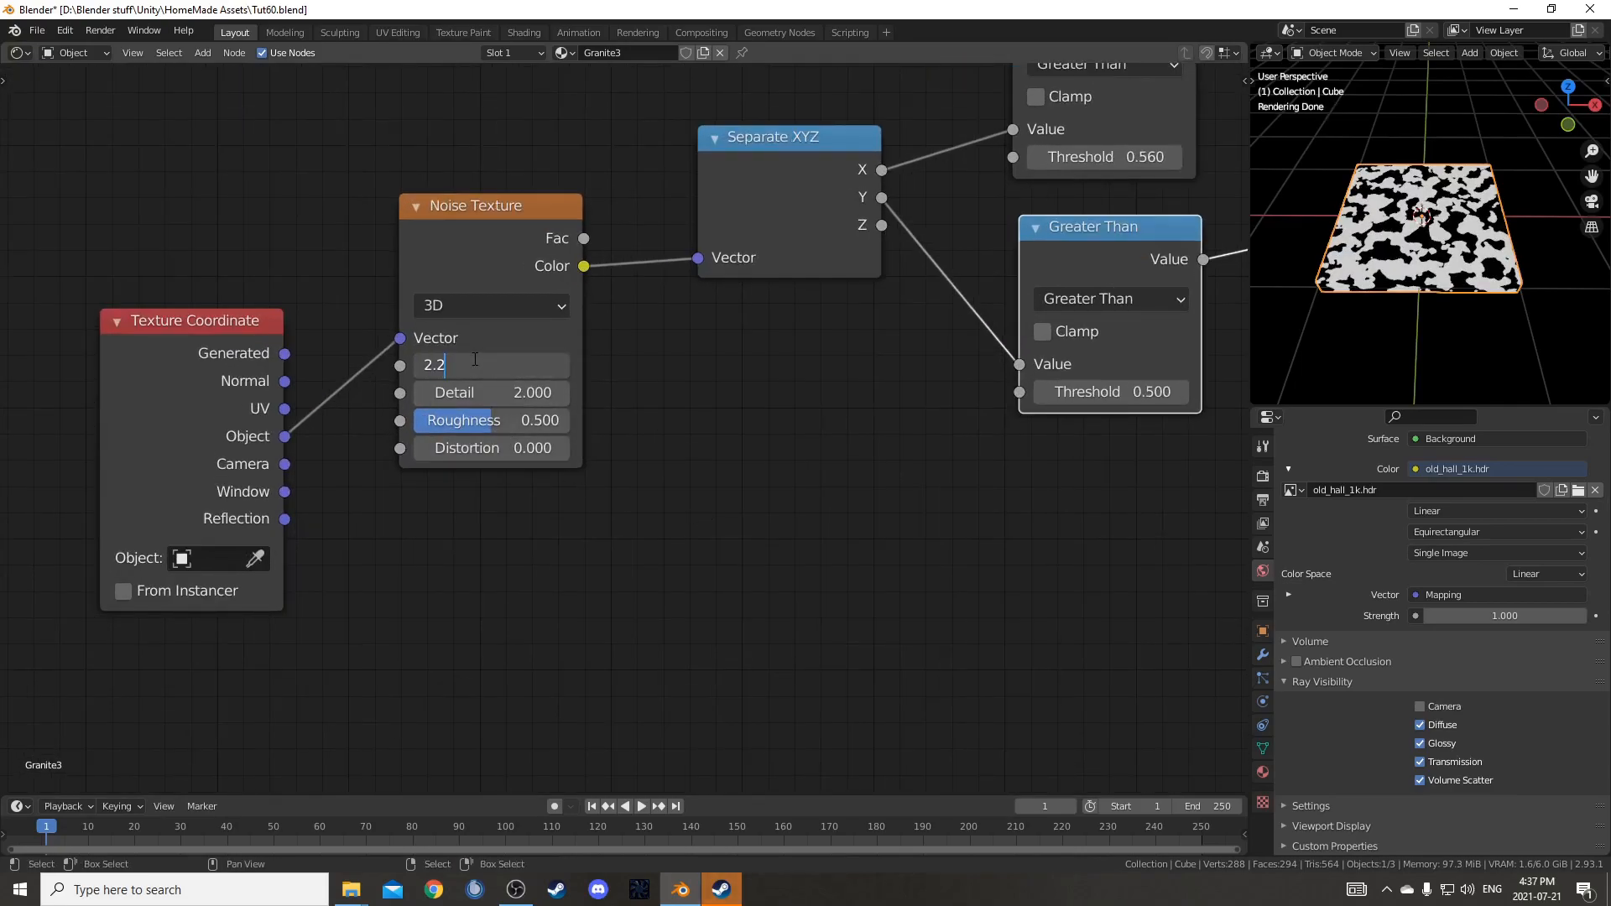
pyautogui.press('Tab')
pyautogui.press('Tab')
pyautogui.write('.6')
pyautogui.press('Return')
pyautogui.scroll(4, 1497, 299)
pyautogui.moveTo(1496, 299); pyautogui.dragTo(1364, 265, button='middle')
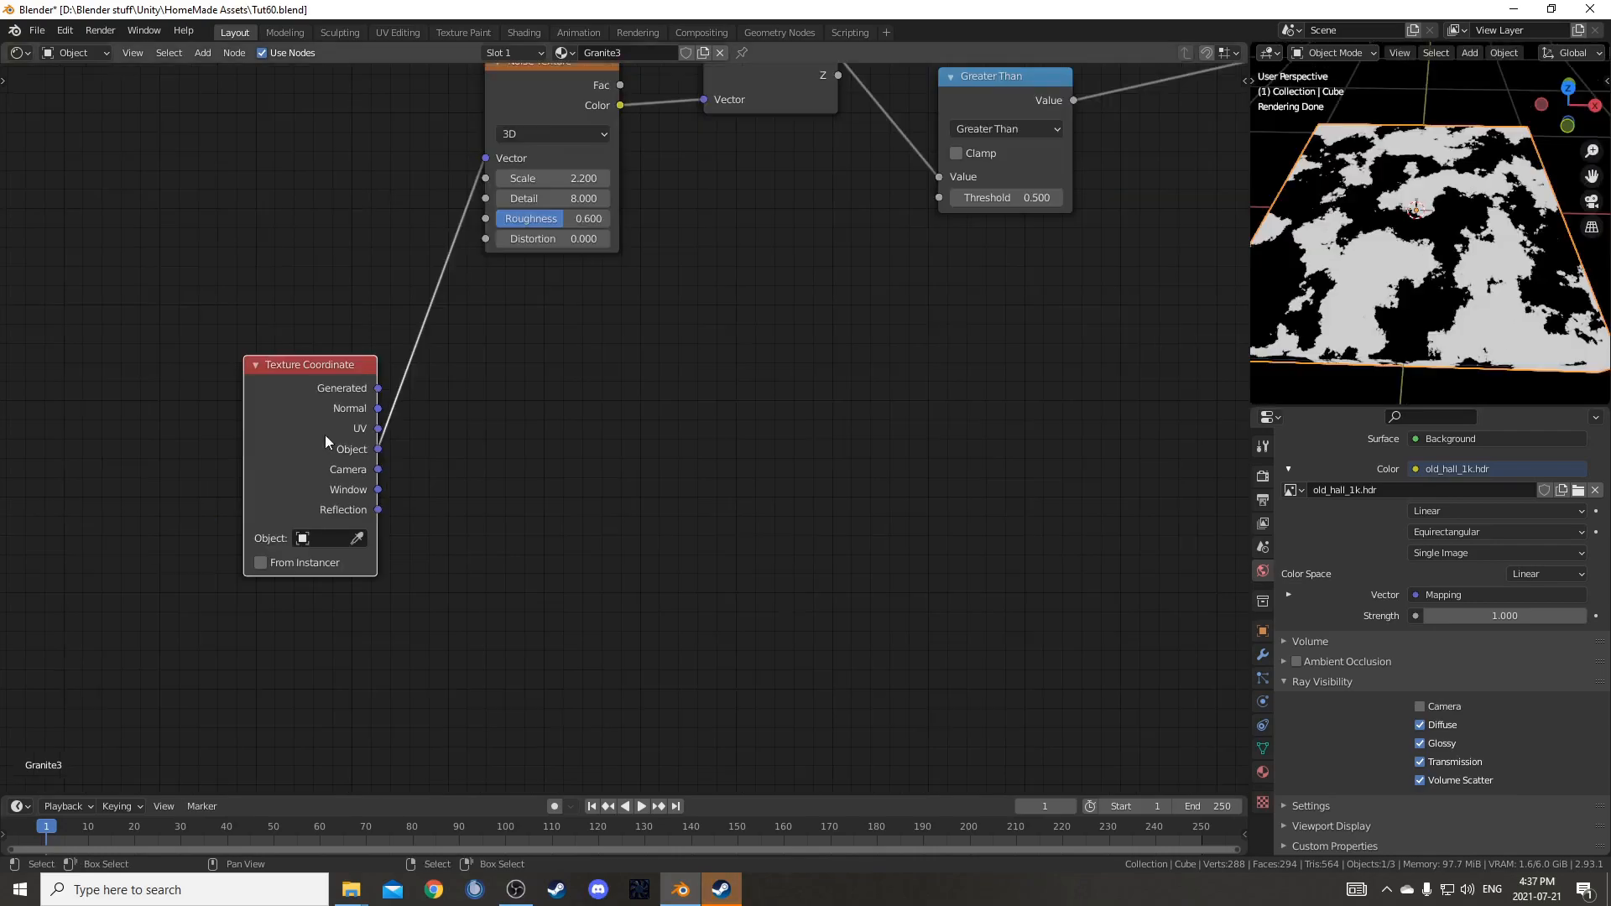
# - Preview the Texture Coordinate's Object output and insert a Musgrave Texture on that preview link
pyautogui.keyDown('ctrl'); pyautogui.keyDown('shift'); pyautogui.click(280, 399); pyautogui.keyUp('shift'); pyautogui.keyUp('ctrl')
pyautogui.keyDown('ctrl'); pyautogui.keyDown('shift'); pyautogui.click(279, 399); pyautogui.keyUp('shift'); pyautogui.keyUp('ctrl')
pyautogui.keyDown('ctrl'); pyautogui.keyDown('shift'); pyautogui.click(280, 399); pyautogui.keyUp('shift'); pyautogui.keyUp('ctrl')
pyautogui.keyDown('ctrl'); pyautogui.keyDown('shift'); pyautogui.click(279, 399); pyautogui.keyUp('shift'); pyautogui.keyUp('ctrl')
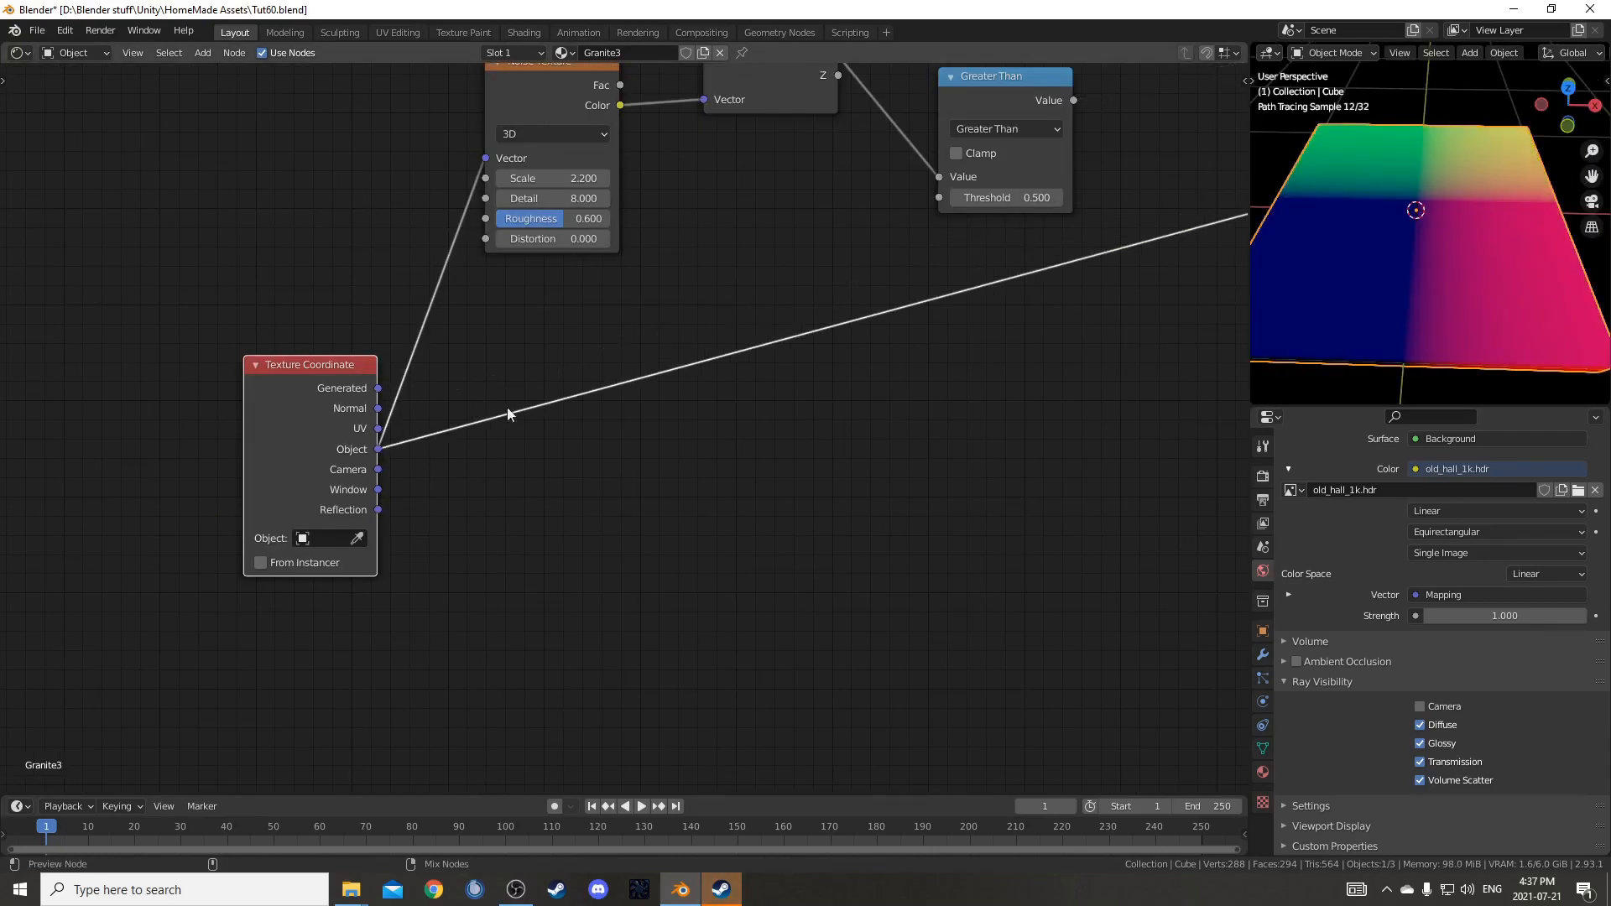
pyautogui.hotkey('shift', 'a')
pyautogui.write('smus')
pyautogui.press('Return')
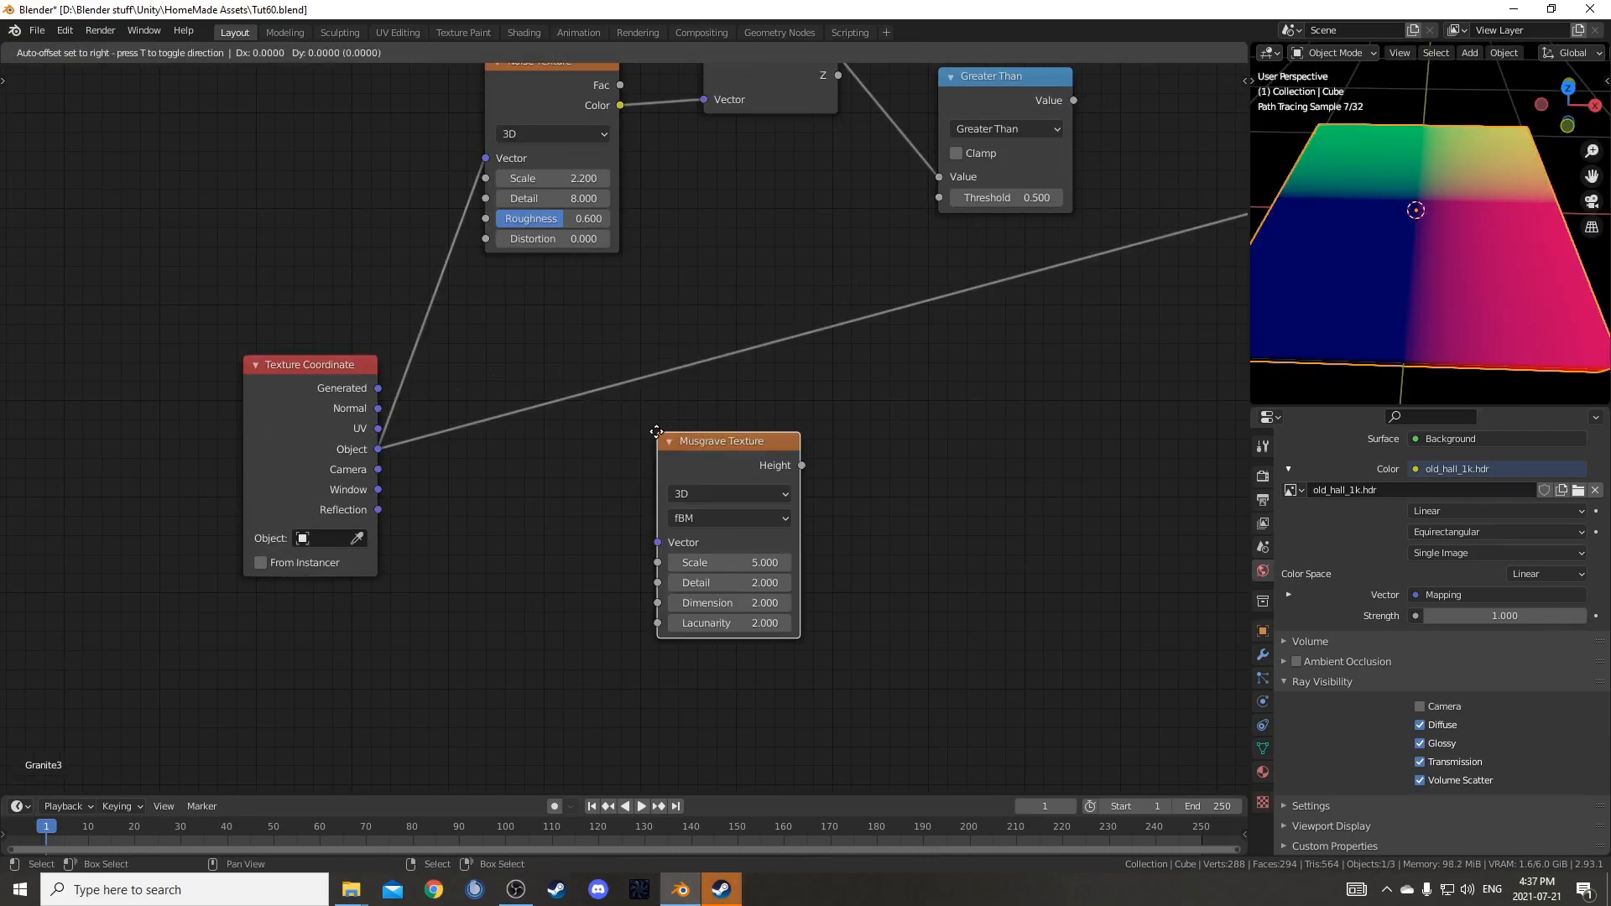
pyautogui.click(499, 345)
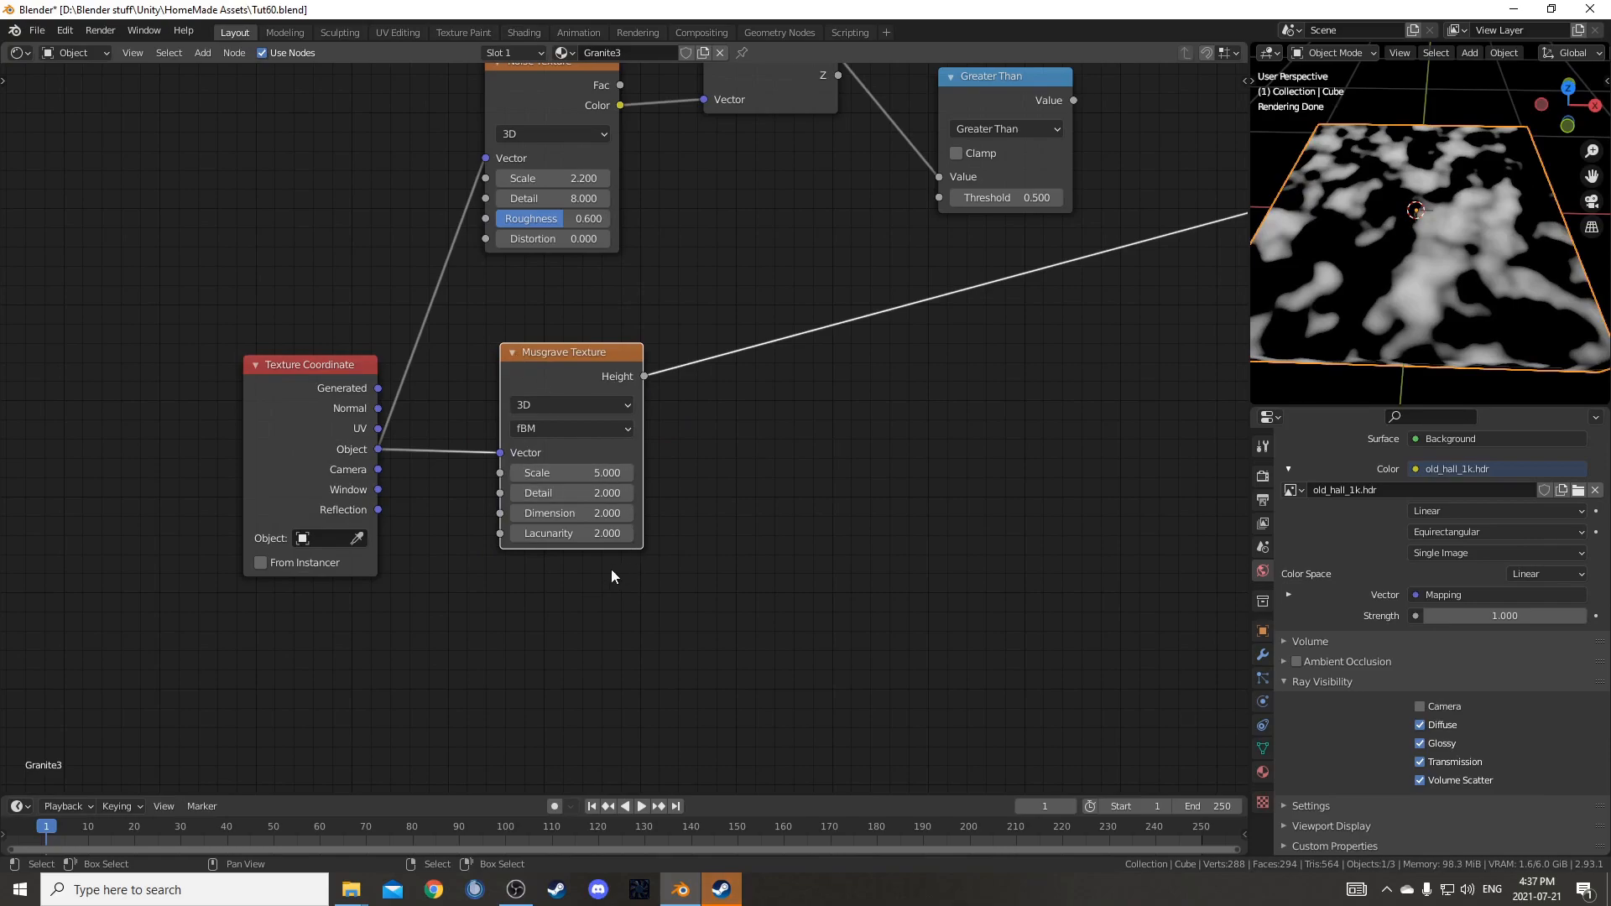
# - Set the Musgrave Texture's Detail to 7, Dimension to 0.1 and Lacunarity to 3
pyautogui.scroll(2, 618, 477)
pyautogui.click(590, 495)
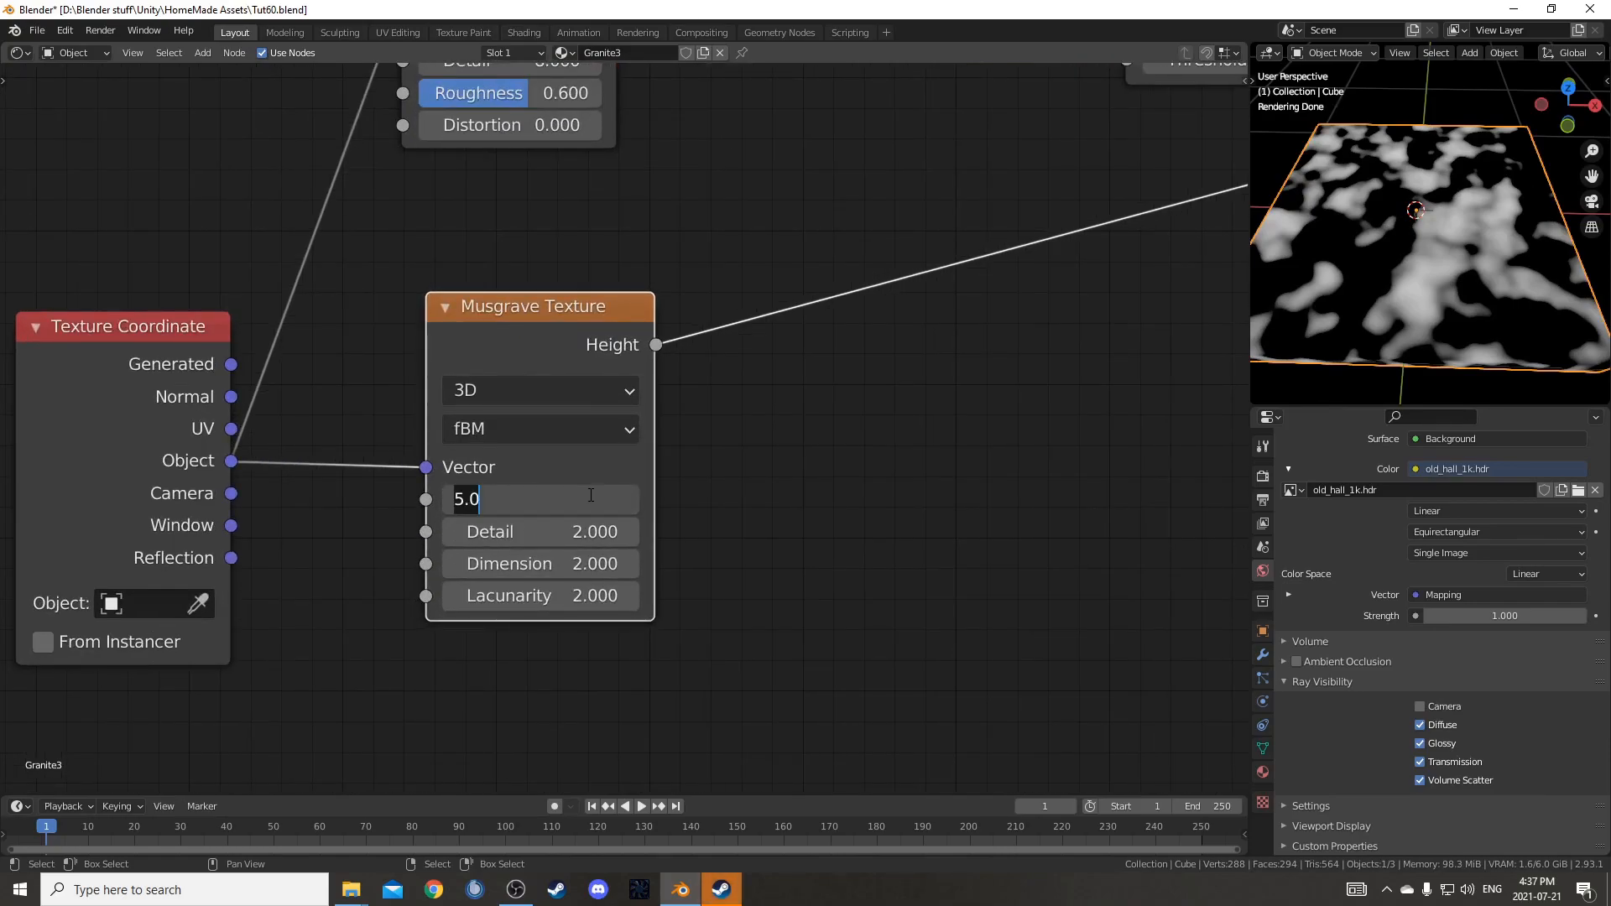
pyautogui.press('Tab')
pyautogui.press('Tab')
pyautogui.hotkey('shift', 'Tab')
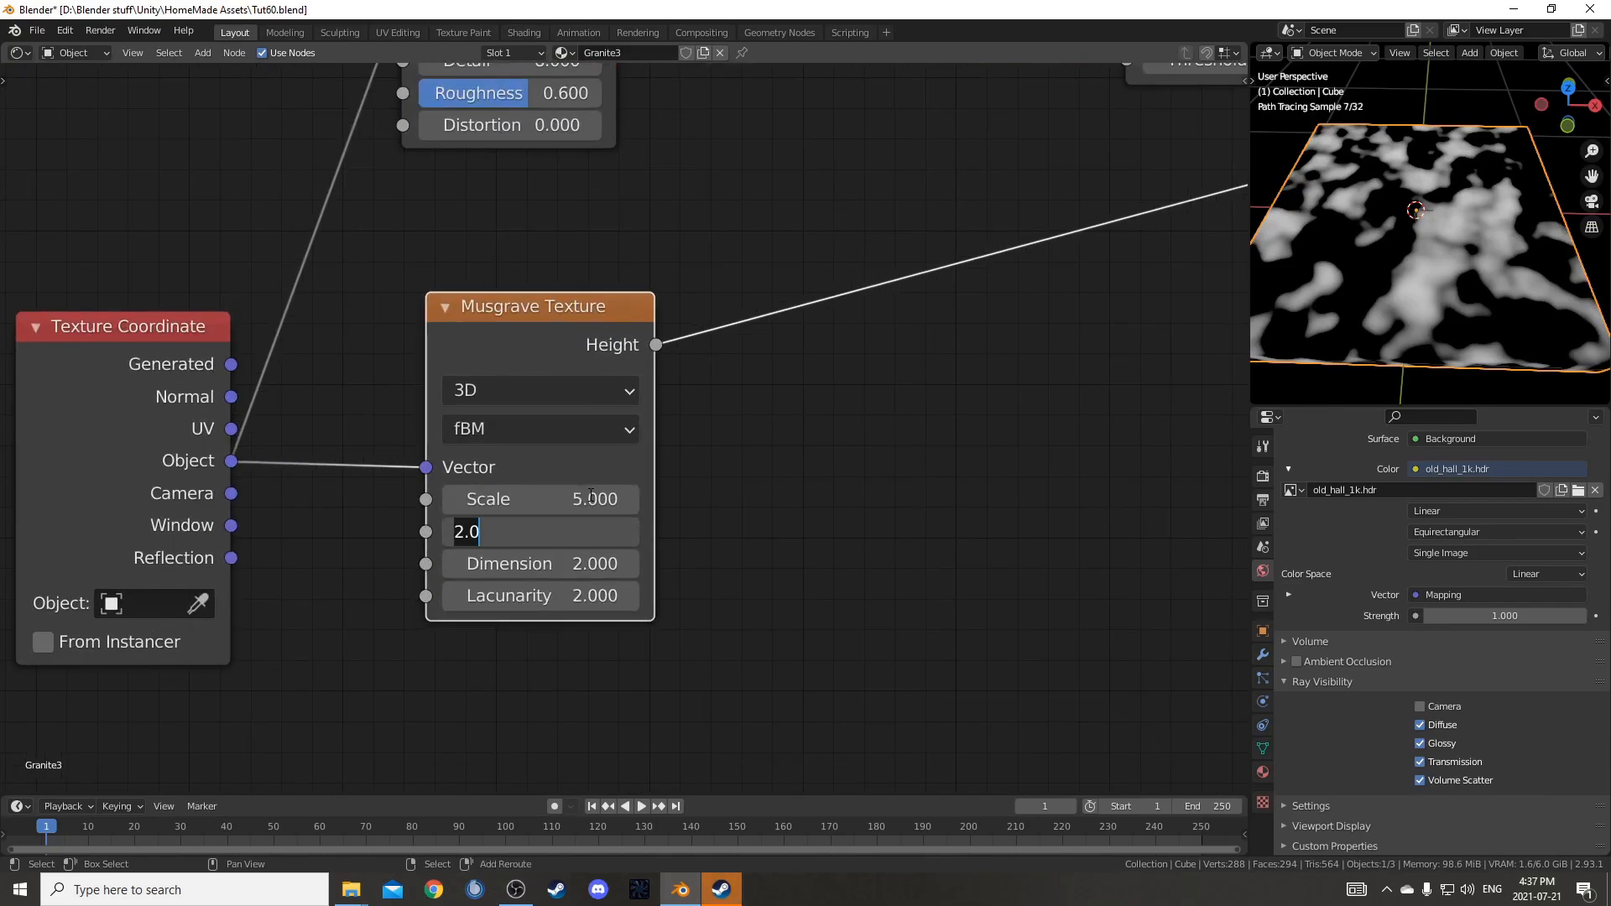
pyautogui.press('Tab')
pyautogui.write('.1')
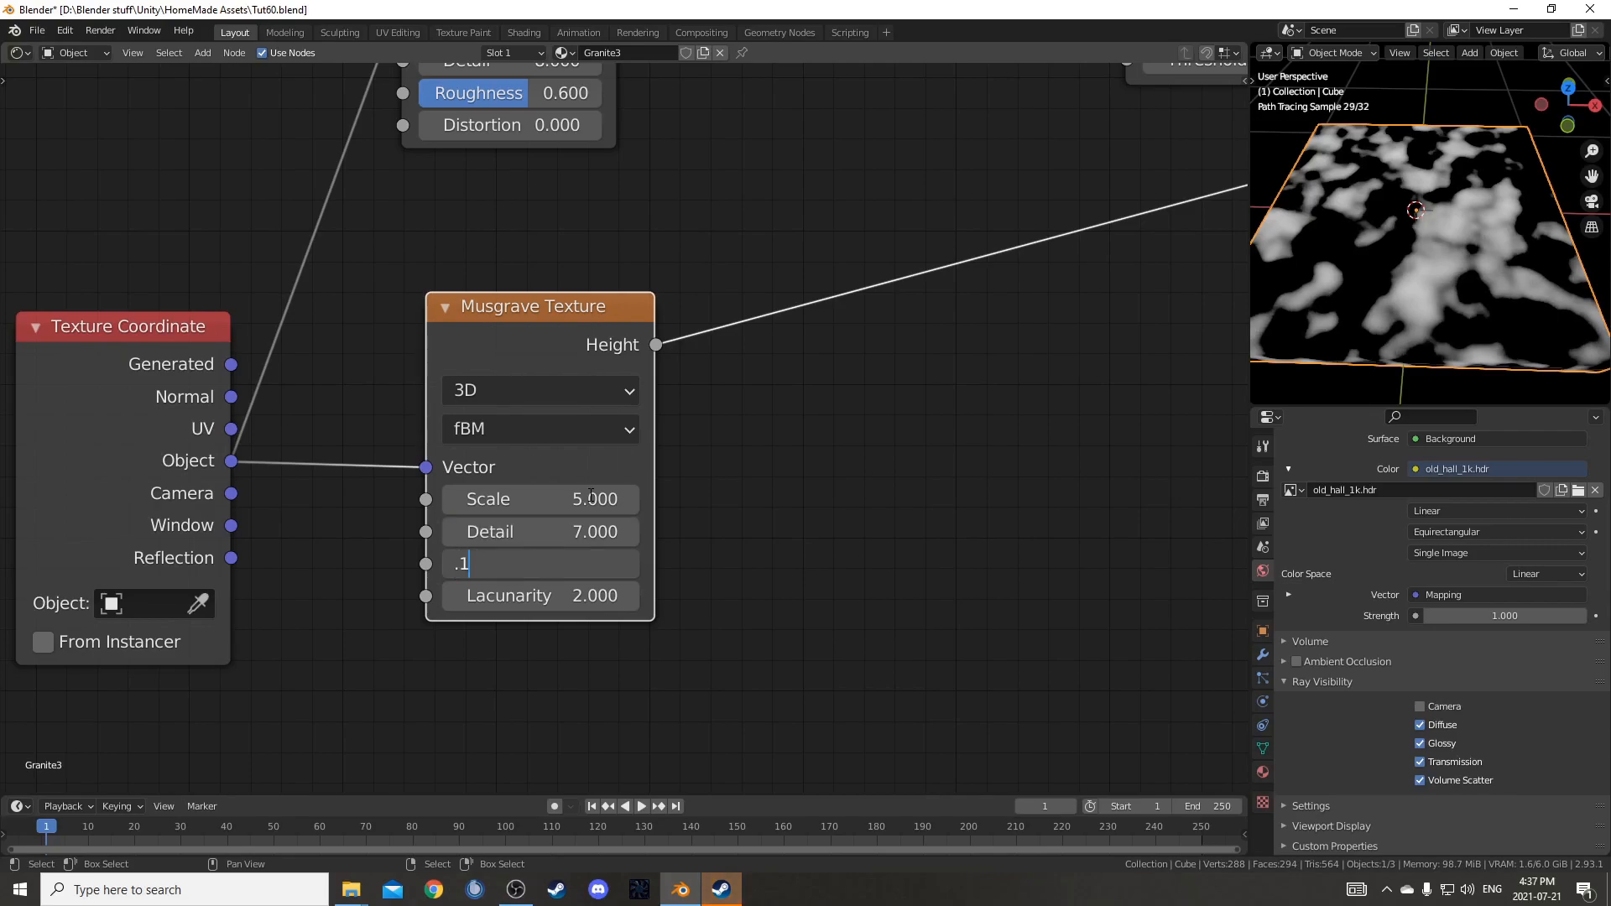
pyautogui.press('Tab')
pyautogui.write('3')
pyautogui.press('Return')
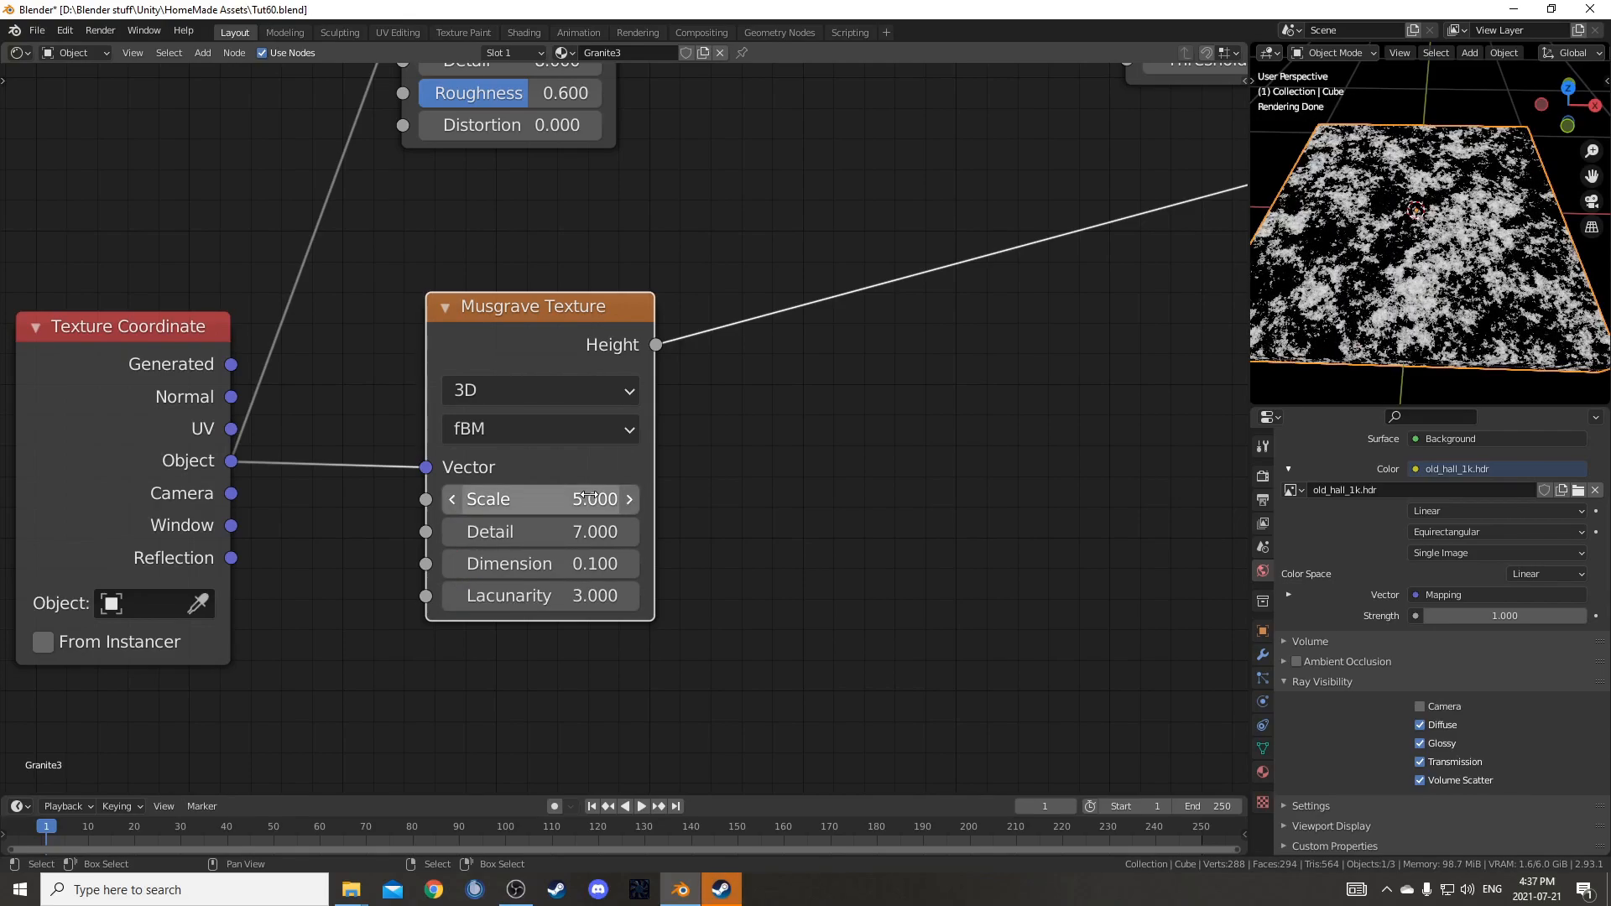
# - Insert a ColorRamp on the Musgrave Texture's Height link and position it slightly higher
pyautogui.scroll(-2, 562, 484)
pyautogui.hotkey('shift', 'a')
pyautogui.write('color ramp')
pyautogui.press('Return')
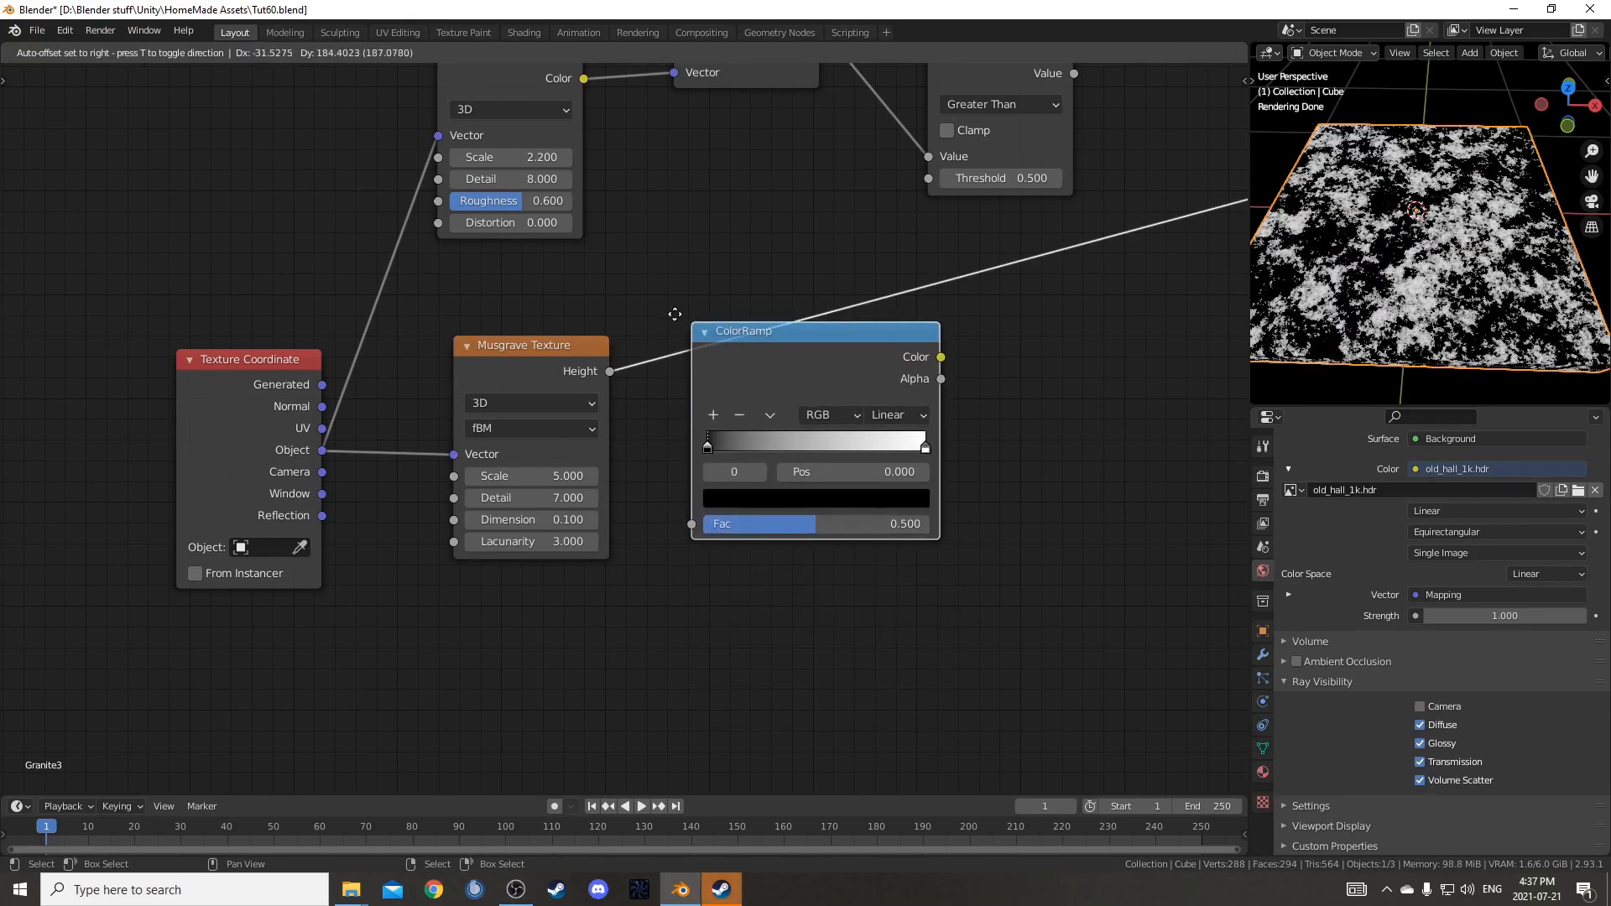
pyautogui.click(675, 284)
pyautogui.moveTo(777, 339); pyautogui.dragTo(776, 296)
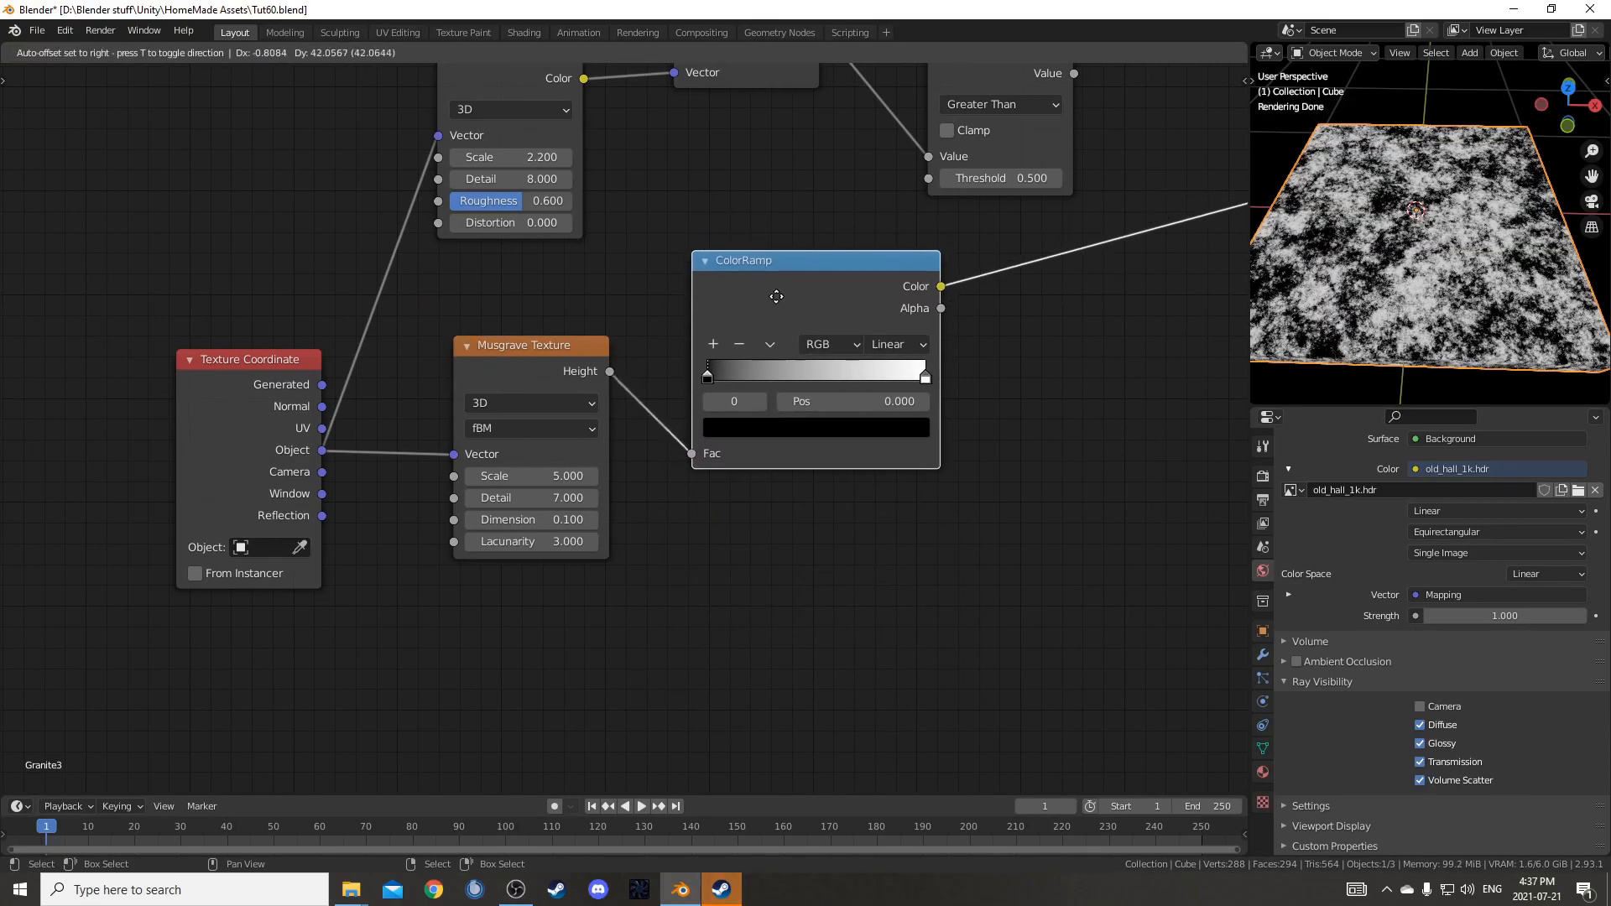
pyautogui.click(776, 296)
# - Add a second Noise Texture node below the Musgrave Texture
pyautogui.scroll(-2, 688, 517)
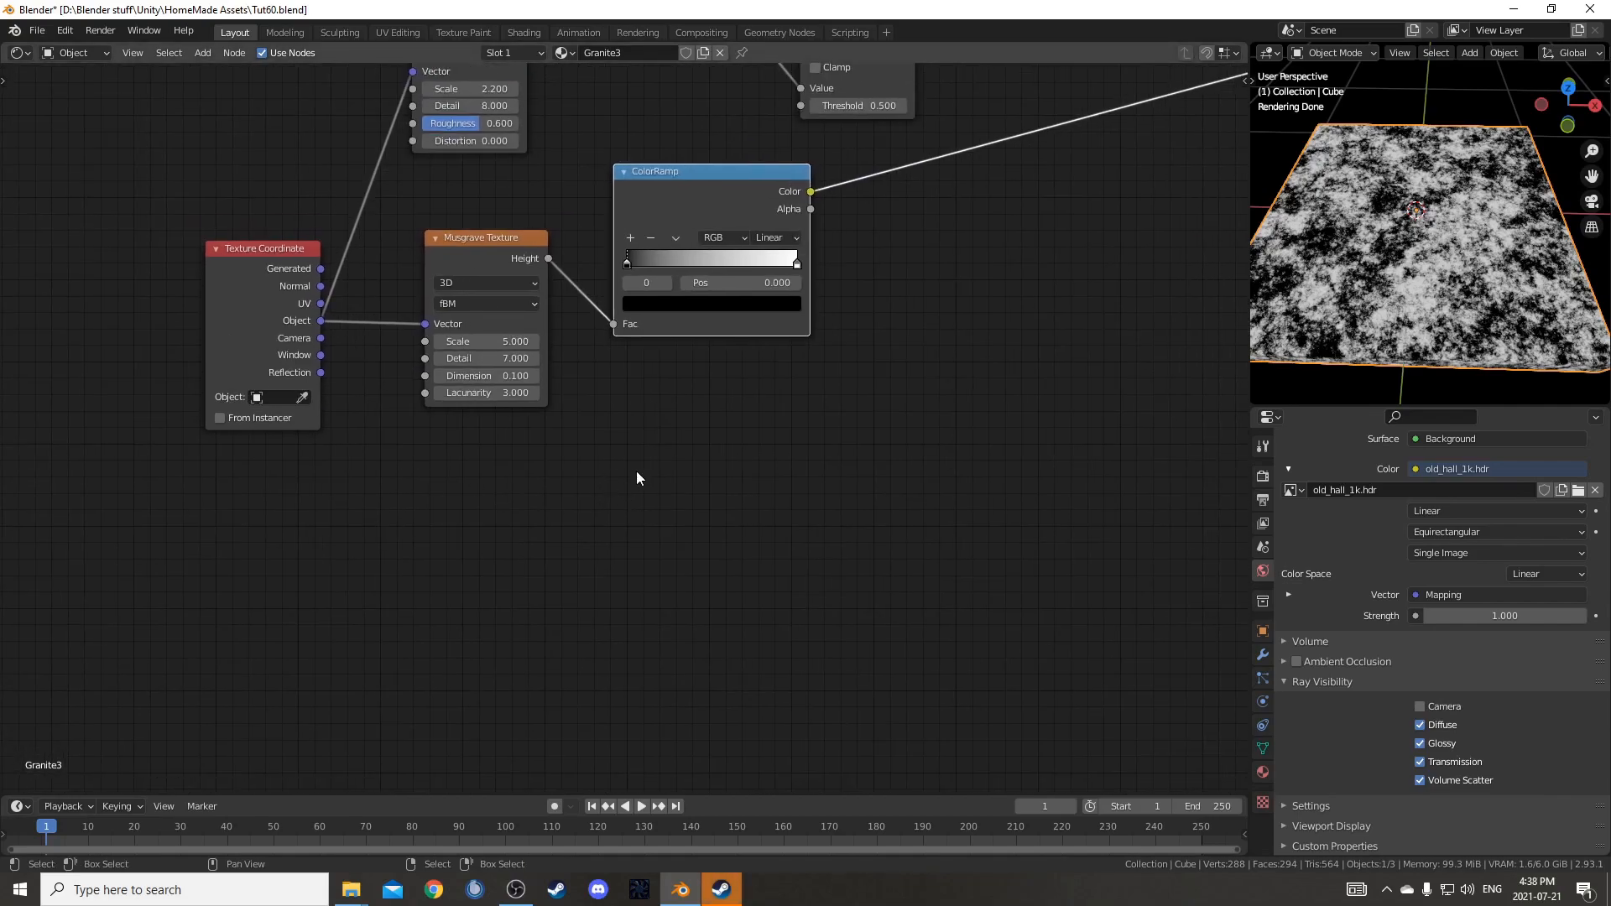
pyautogui.moveTo(698, 498); pyautogui.dragTo(714, 453, button='middle')
pyautogui.hotkey('shift', 'a')
pyautogui.click(575, 581)
pyautogui.write('noise')
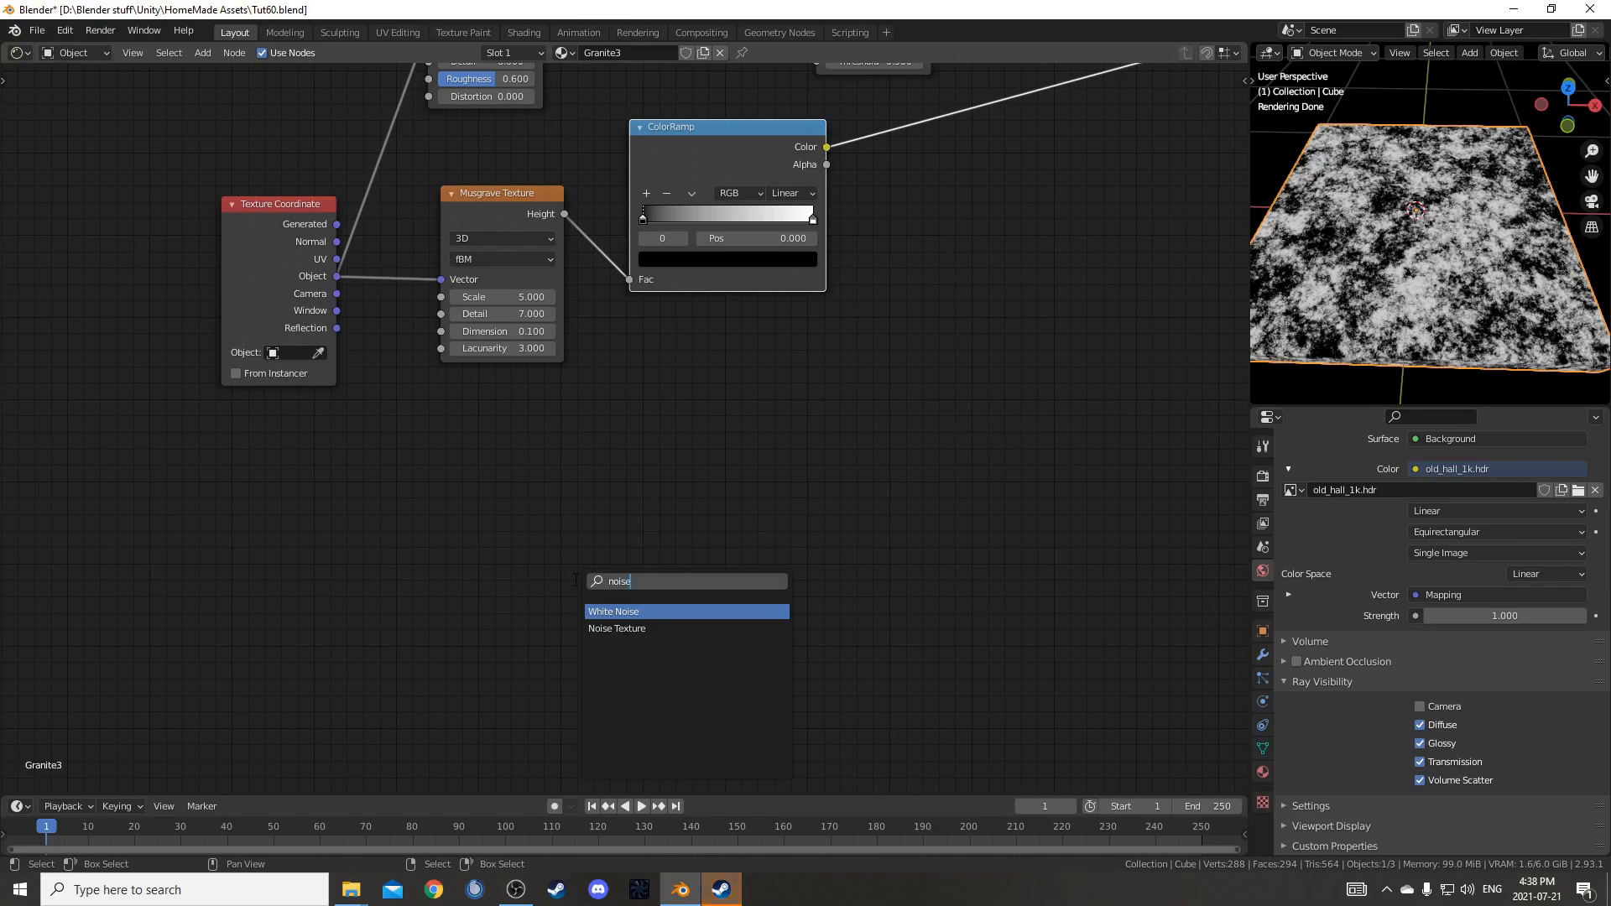
pyautogui.click(617, 628)
pyautogui.click(499, 473)
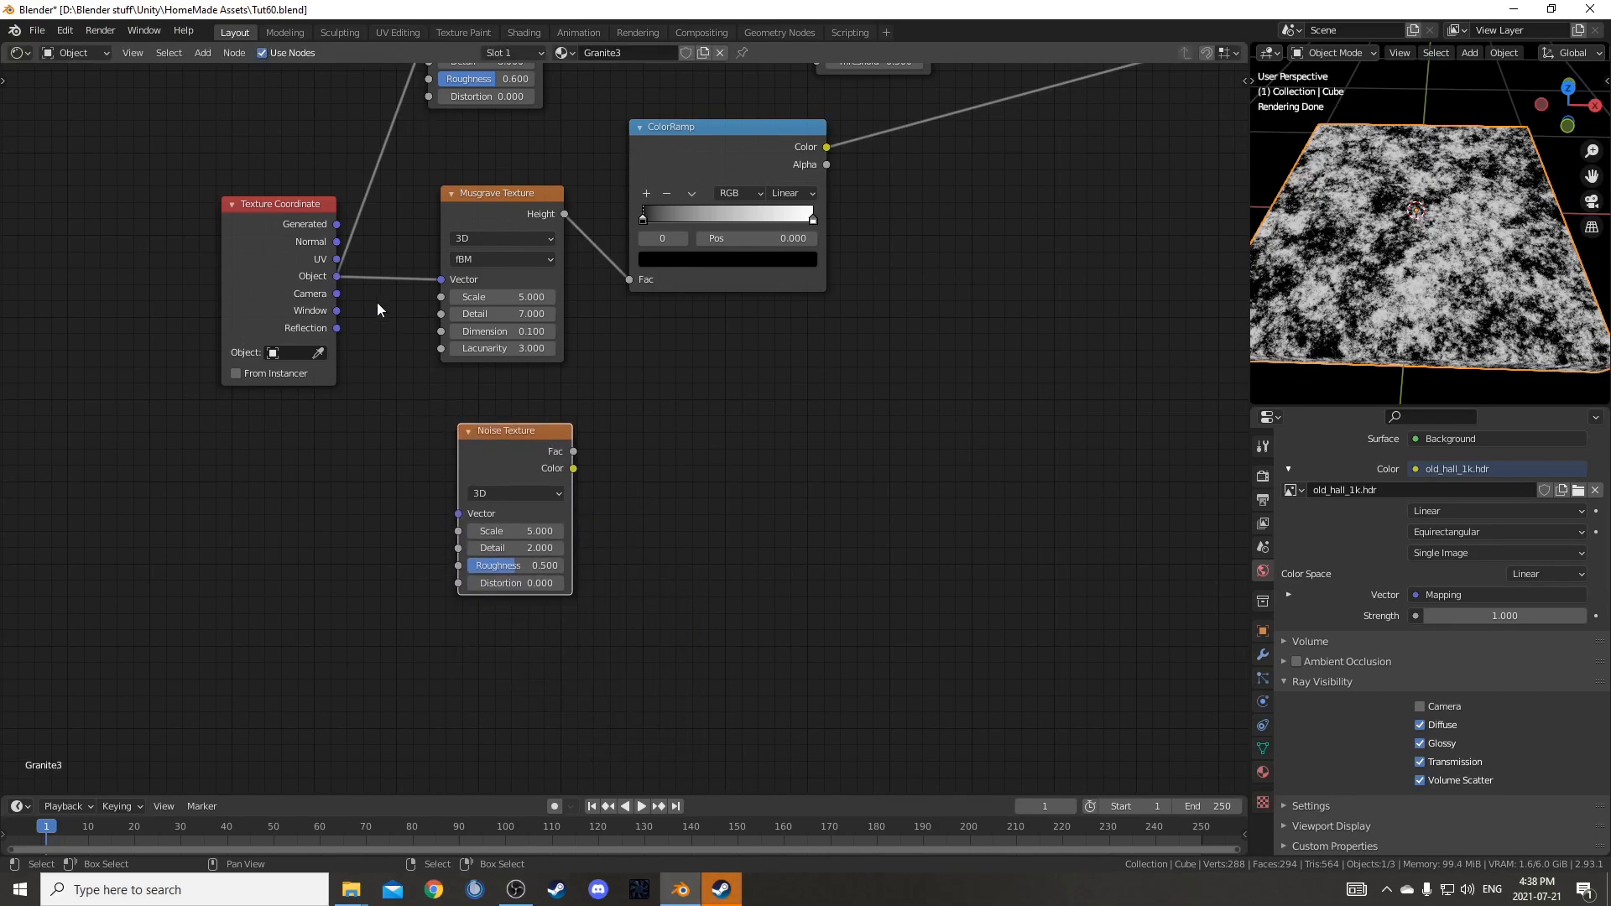
# - Link the Object coordinates to the second Noise Texture's Vector and connect its Fac output to a new ColorRamp
pyautogui.moveTo(335, 276); pyautogui.dragTo(458, 513)
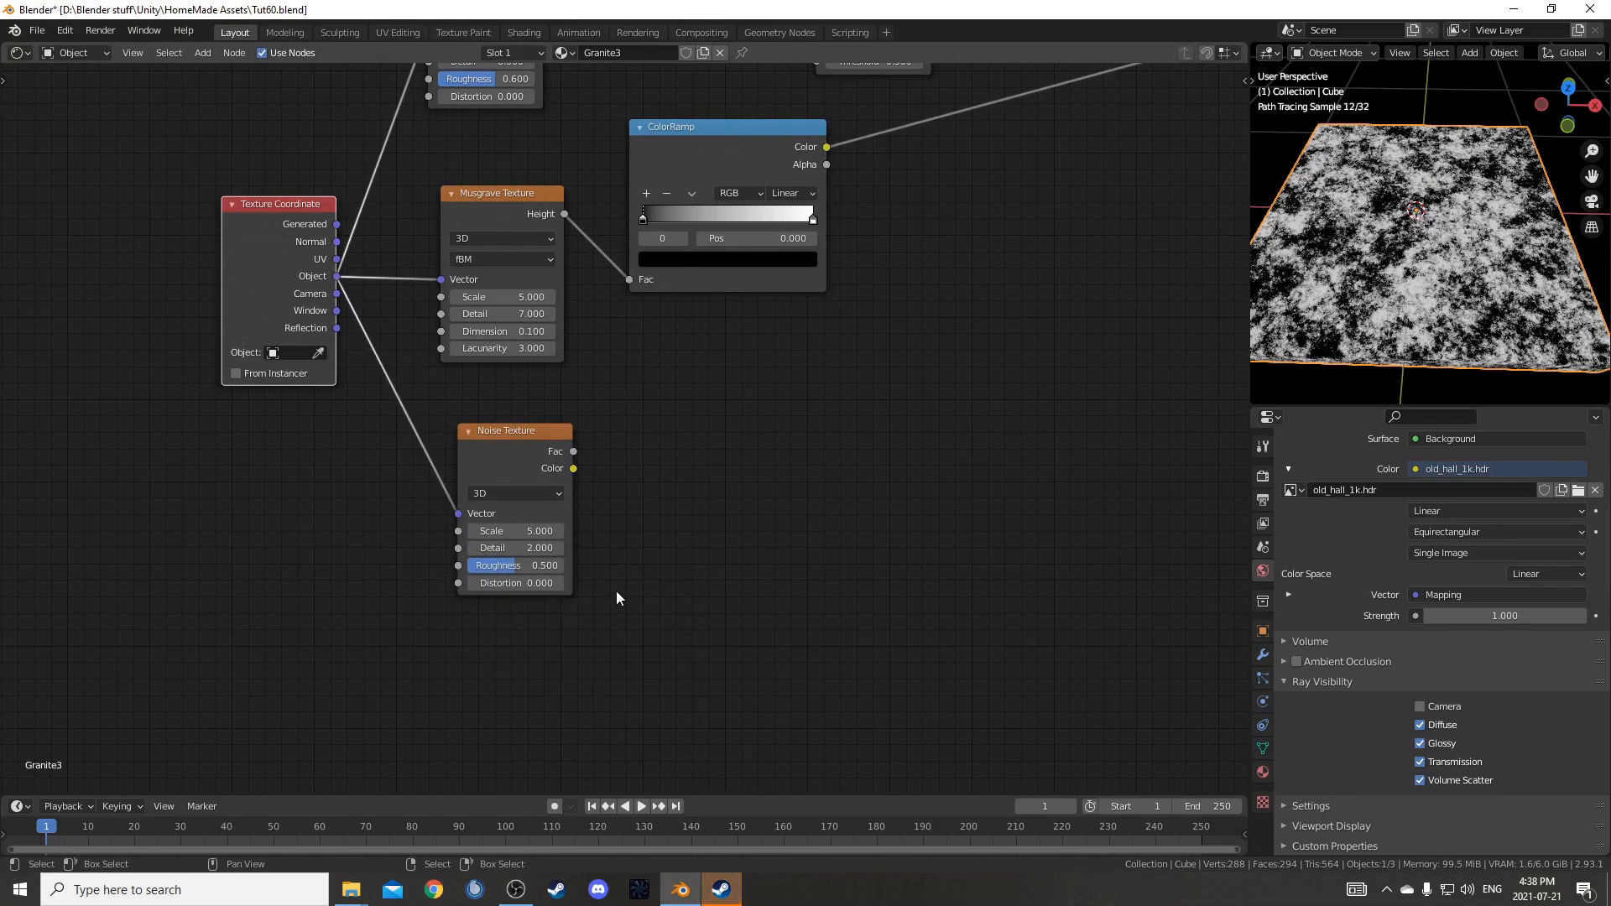
pyautogui.keyDown('ctrl'); pyautogui.moveTo(612, 589); pyautogui.dragTo(689, 575, button='middle'); pyautogui.keyUp('ctrl')
pyautogui.hotkey('shift', 'a')
pyautogui.click(742, 486)
pyautogui.write('colorr')
pyautogui.press('Return')
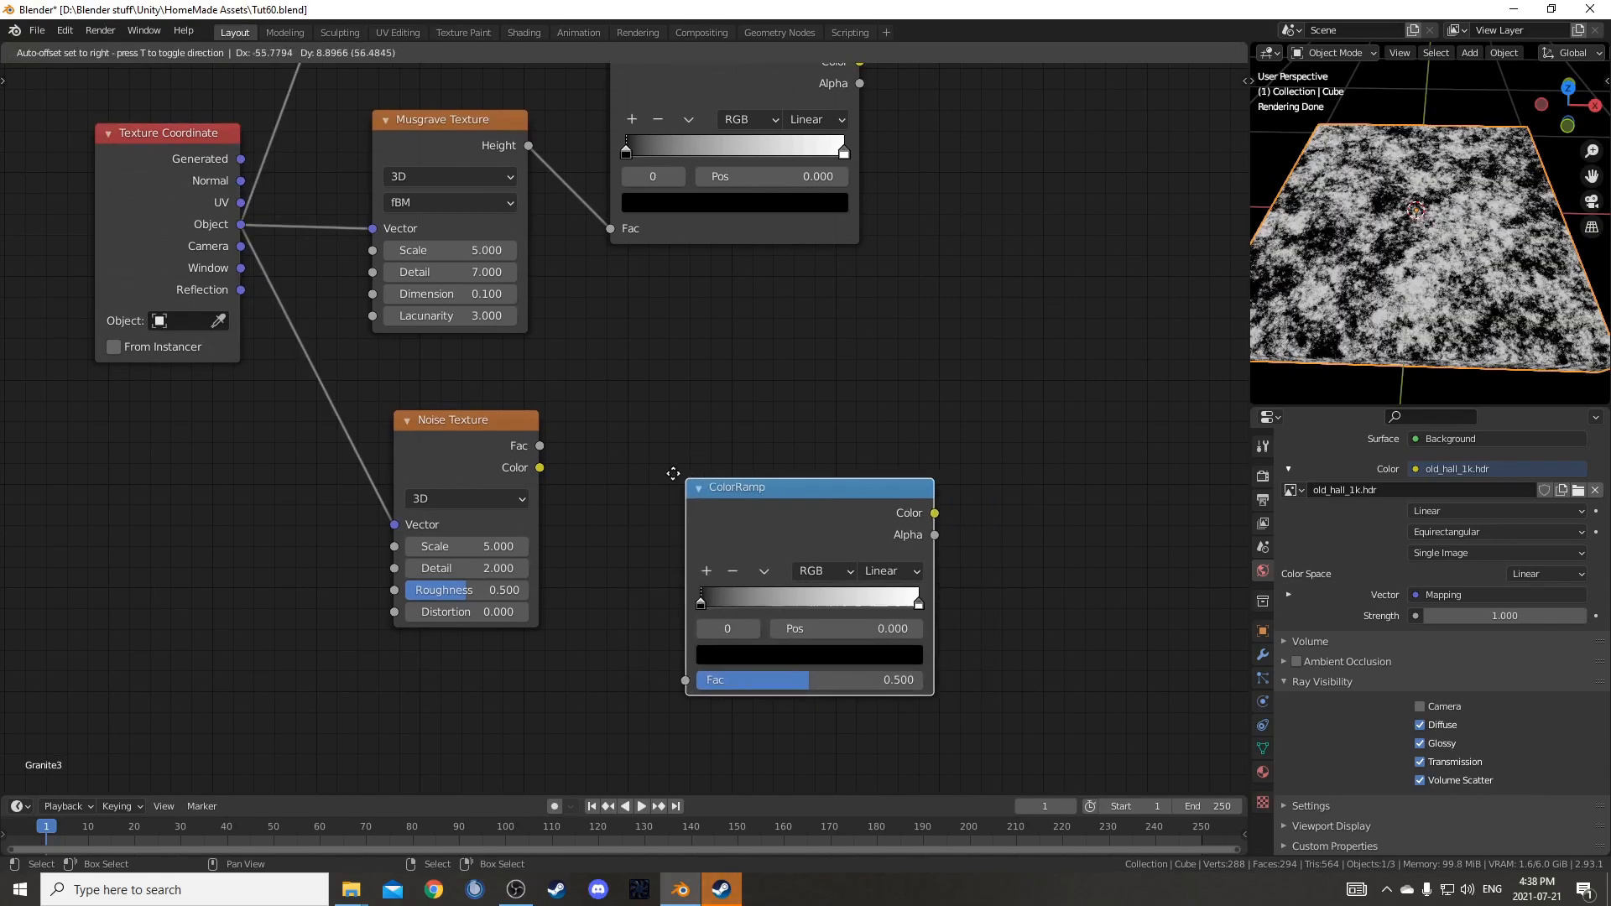
pyautogui.click(644, 408)
pyautogui.scroll(1, 626, 430)
pyautogui.moveTo(516, 451); pyautogui.dragTo(653, 659)
pyautogui.moveTo(652, 662); pyautogui.dragTo(717, 537, button='middle')
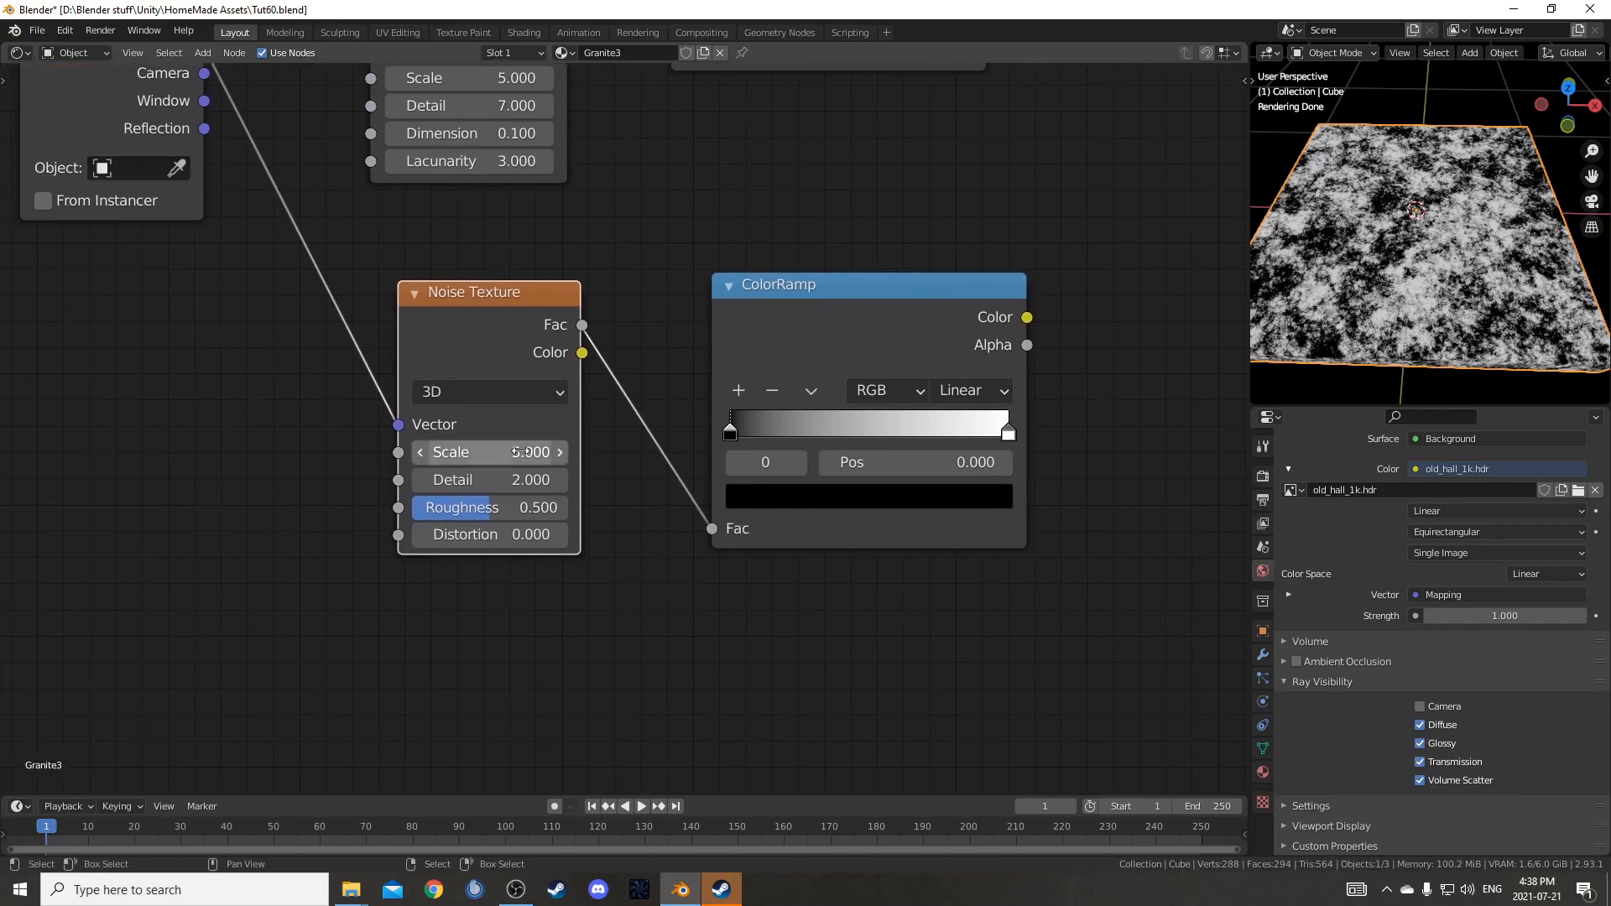
# - Set the second Noise Texture's Scale to 10, Detail to 8 and Roughness to 0.7
pyautogui.click(470, 451)
pyautogui.write('10')
pyautogui.press('Tab')
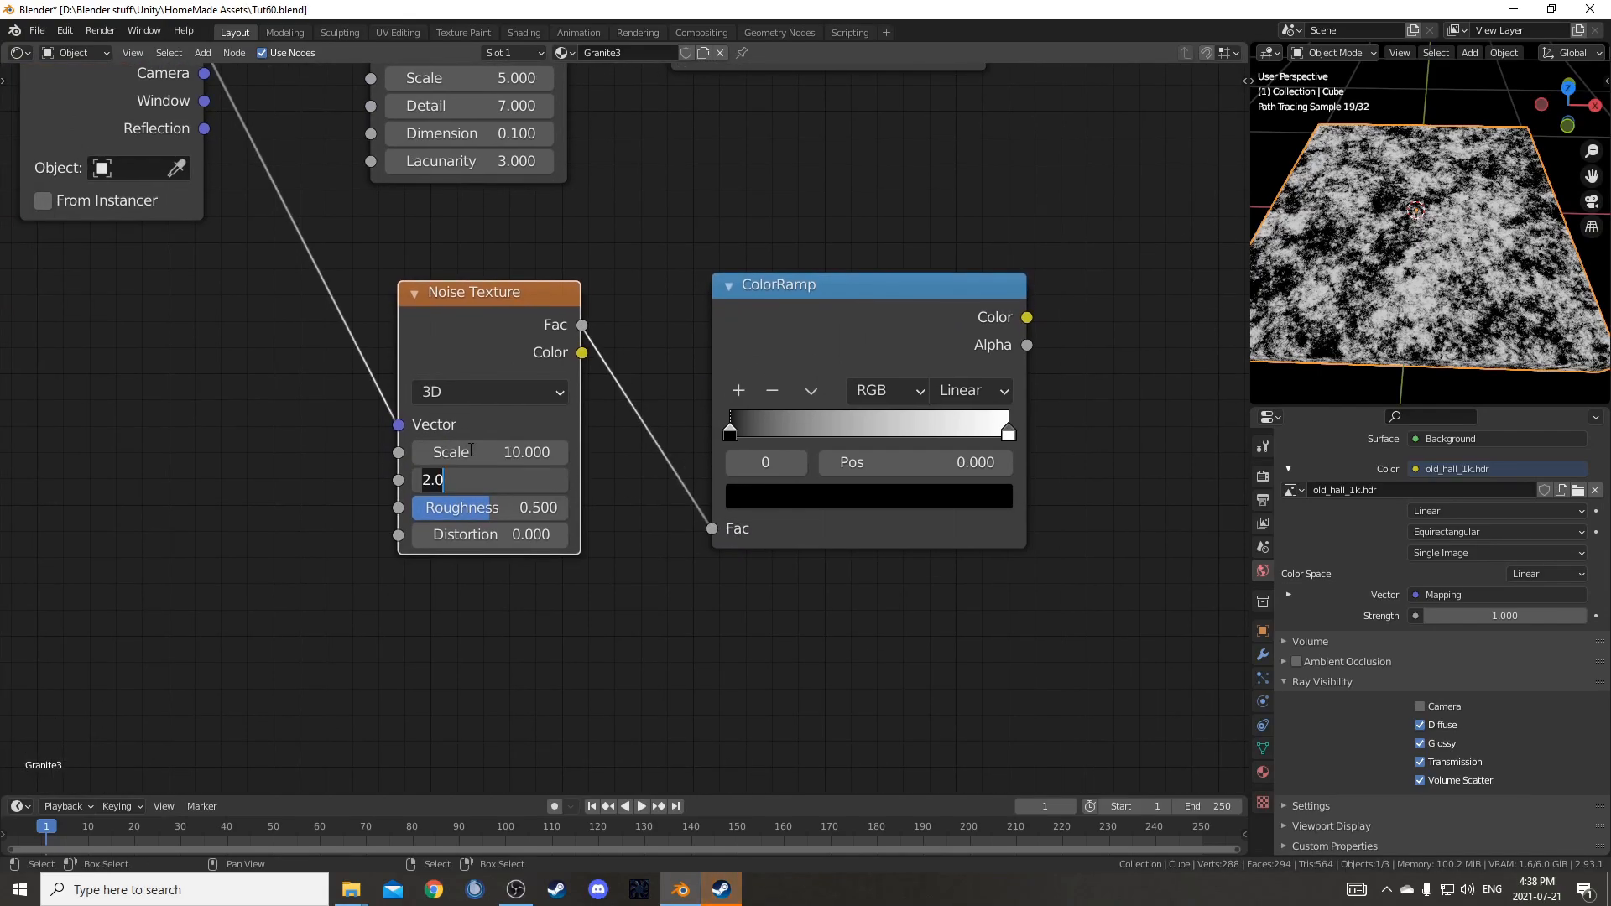
pyautogui.write('8')
pyautogui.press('Tab')
pyautogui.write('.')
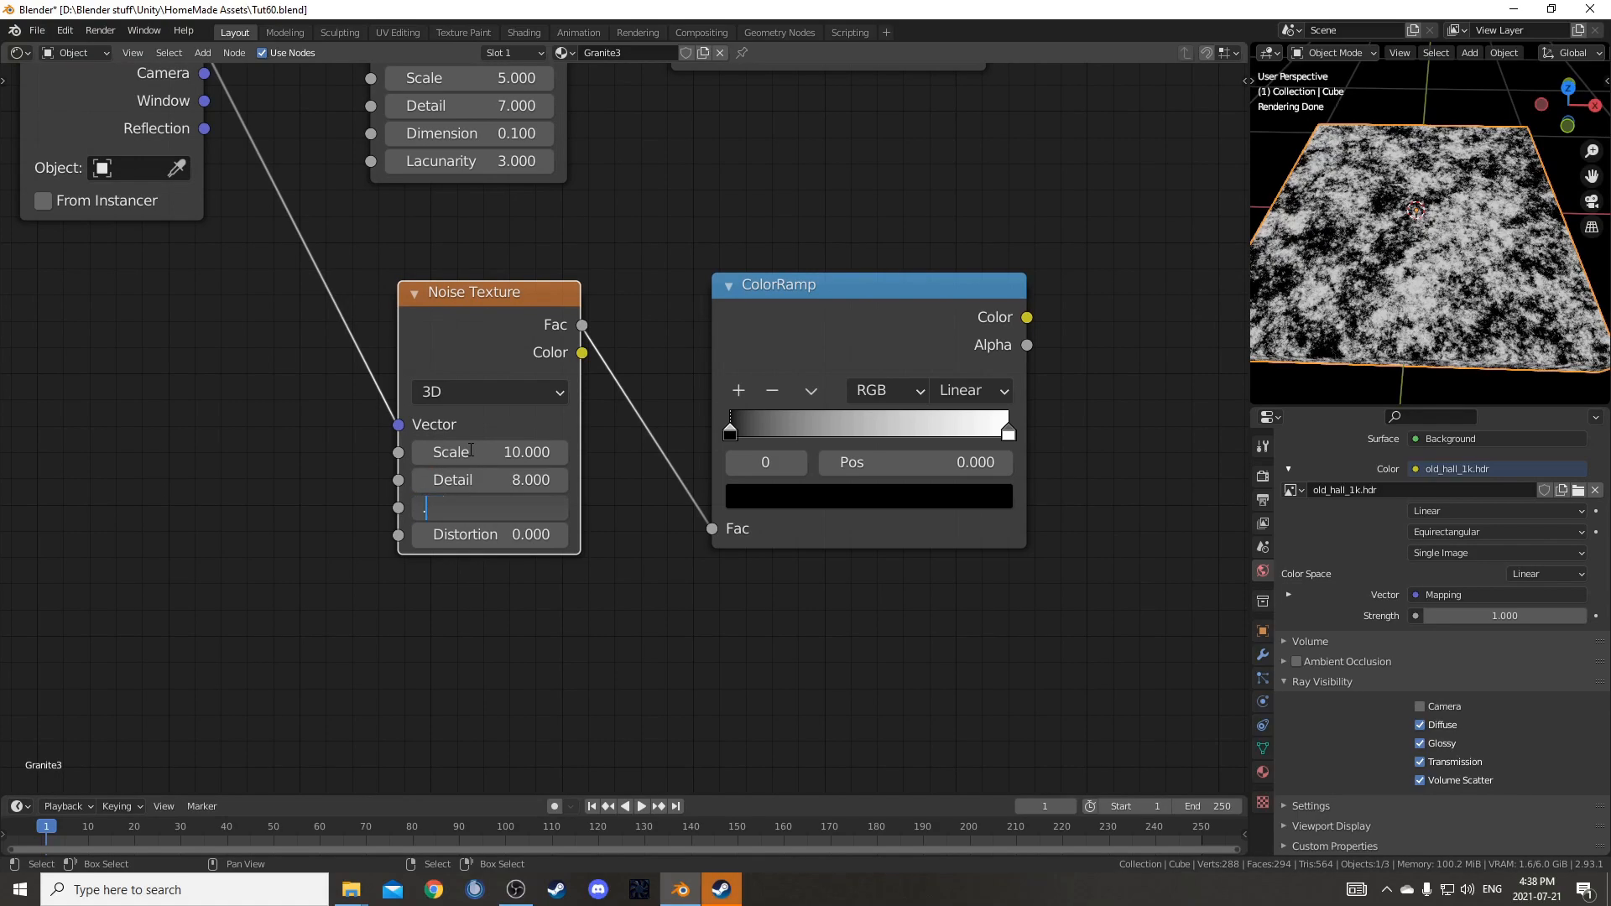
pyautogui.write('7')
pyautogui.press('Return')
pyautogui.moveTo(844, 317); pyautogui.dragTo(763, 313, button='middle')
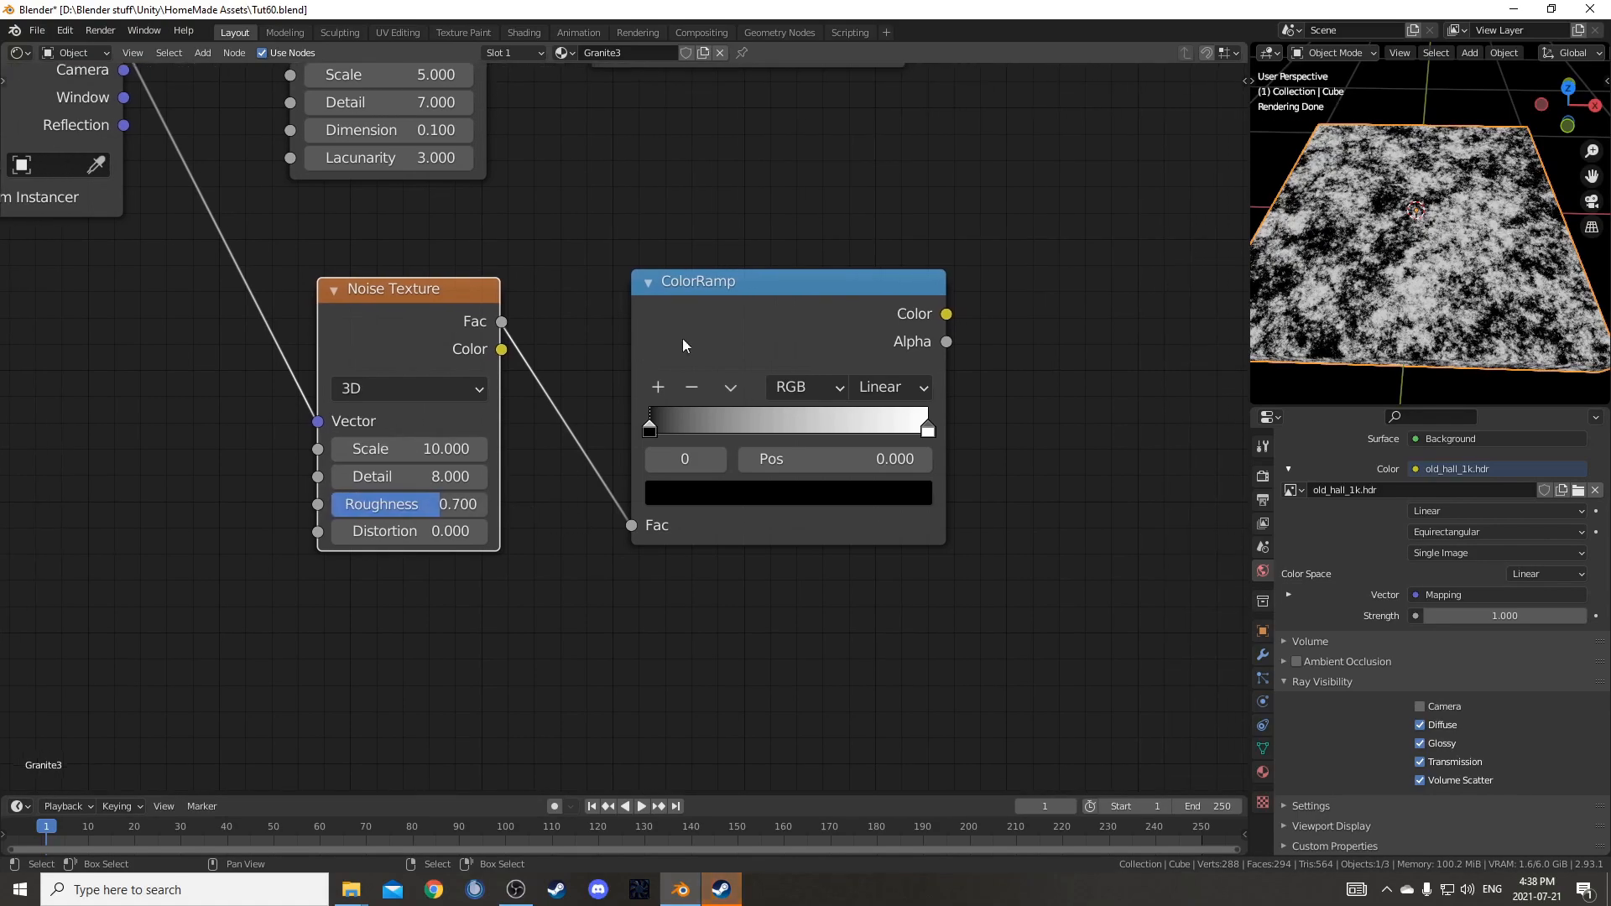
# - Preview the second Noise Texture's ColorRamp and set its black stop to position 0.41 and its white stop to 0.76
pyautogui.keyDown('ctrl'); pyautogui.keyDown('shift'); pyautogui.click(763, 314); pyautogui.keyUp('shift'); pyautogui.keyUp('ctrl')
pyautogui.moveTo(872, 453); pyautogui.dragTo(823, 353, button='middle')
pyautogui.scroll(1, 705, 355)
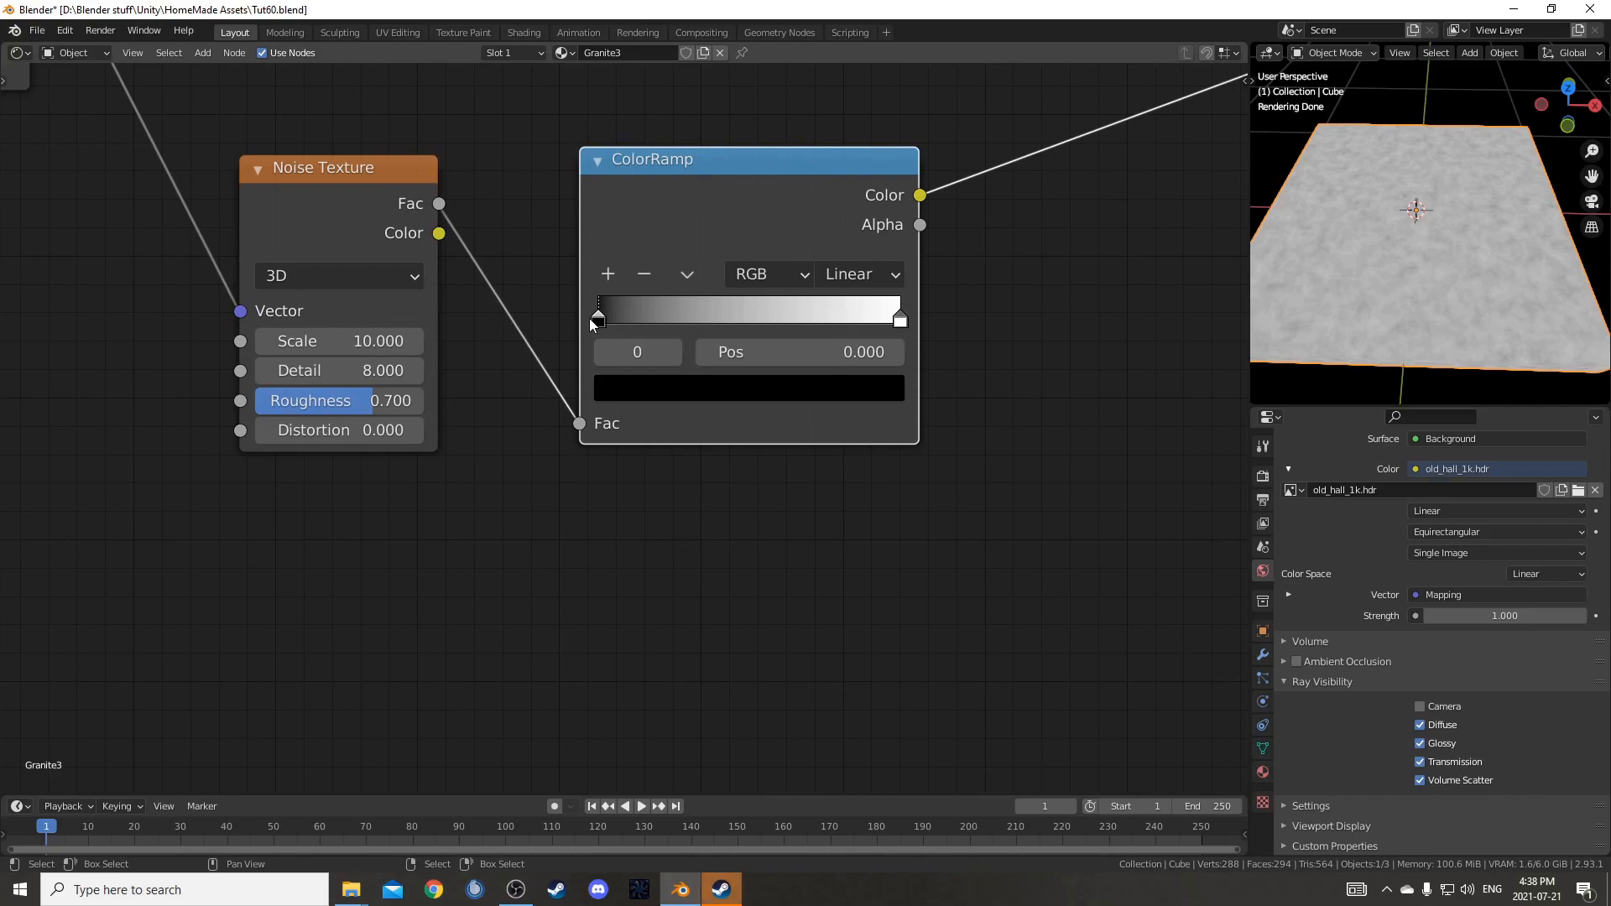
pyautogui.click(773, 359)
pyautogui.write('.41')
pyautogui.press('Return')
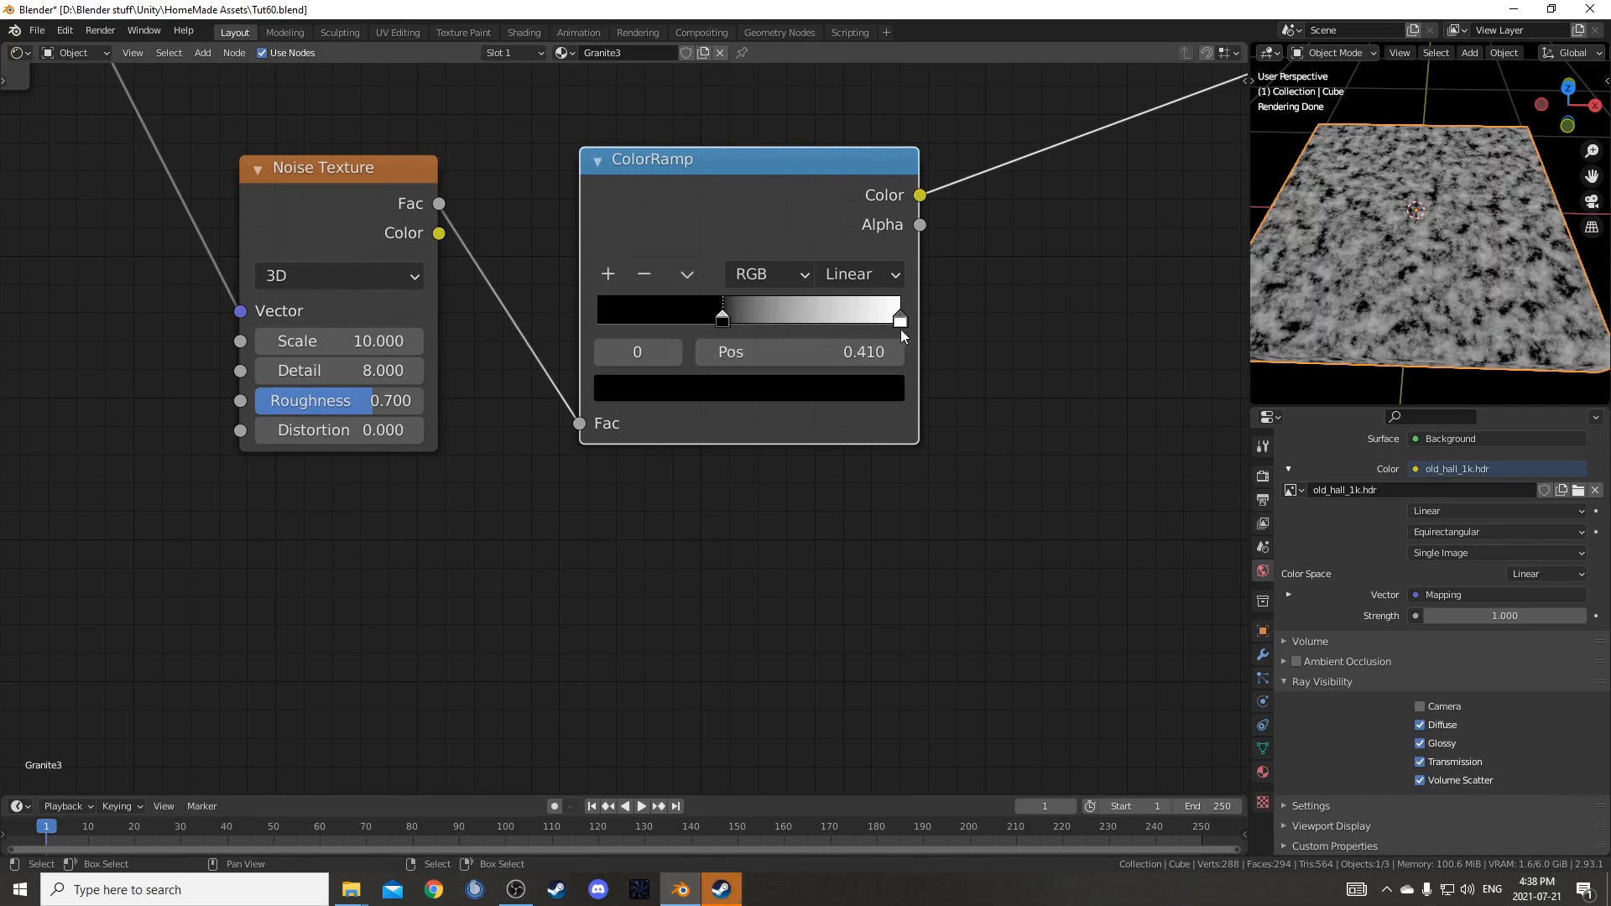
pyautogui.click(899, 321)
pyautogui.click(856, 351)
pyautogui.write('.7')
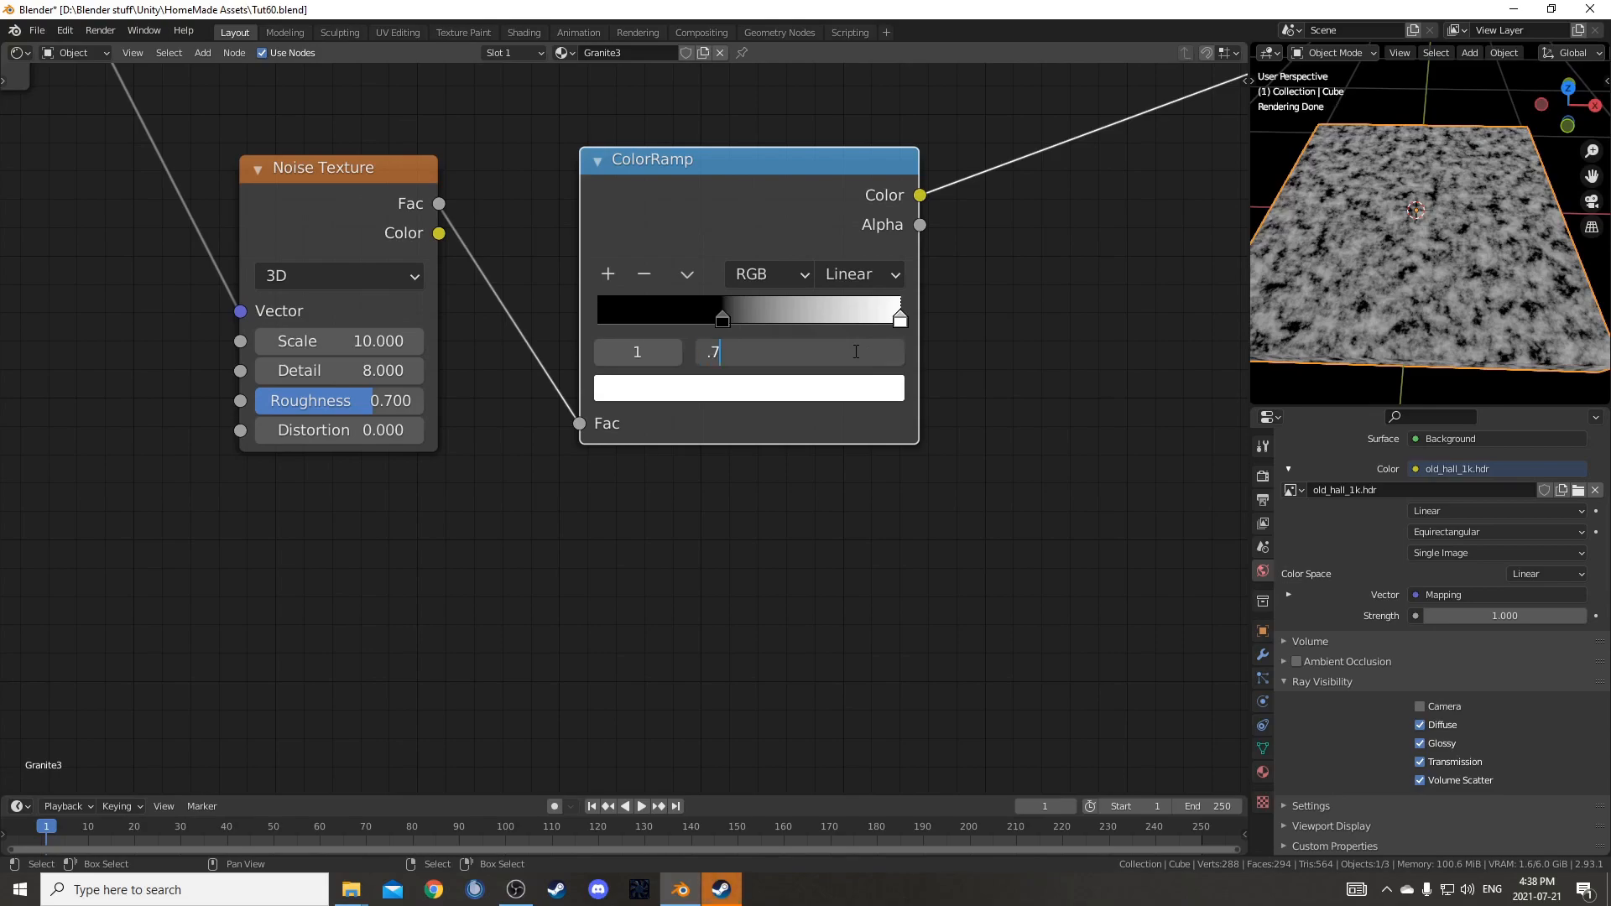
pyautogui.write('6')
pyautogui.press('Return')
# - Preview the Musgrave Texture's ColorRamp and insert a MixRGB node on that preview link
pyautogui.scroll(-5, 877, 387)
pyautogui.moveTo(975, 395); pyautogui.dragTo(863, 467, button='middle')
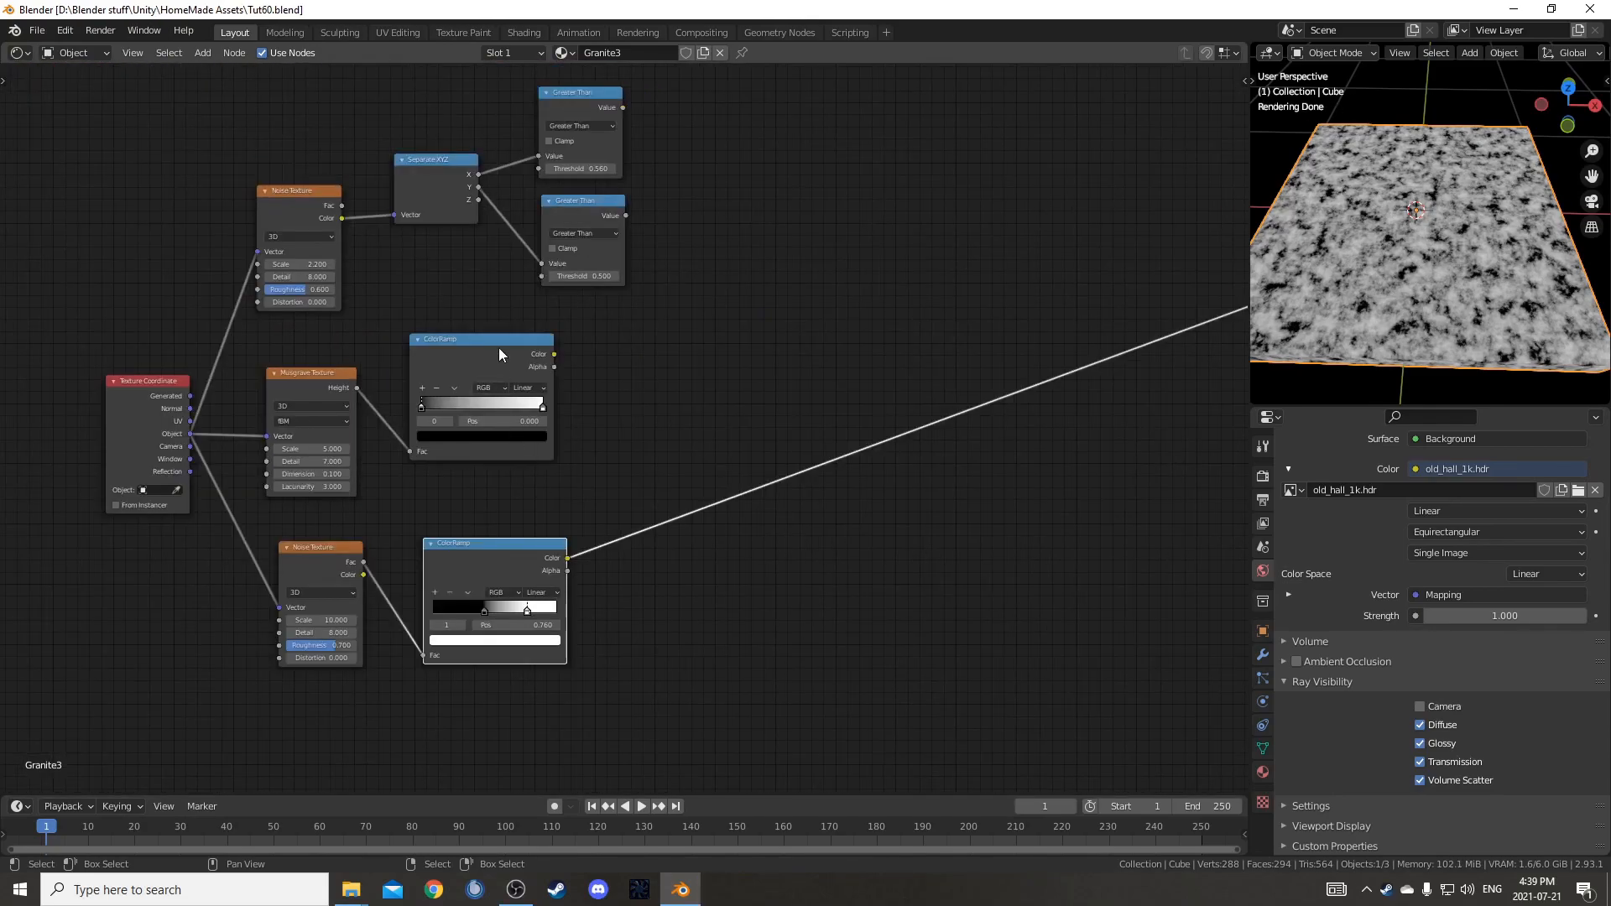
pyautogui.moveTo(499, 348); pyautogui.dragTo(520, 363)
pyautogui.keyDown('ctrl'); pyautogui.keyDown('shift'); pyautogui.click(520, 362); pyautogui.keyUp('shift'); pyautogui.keyUp('ctrl')
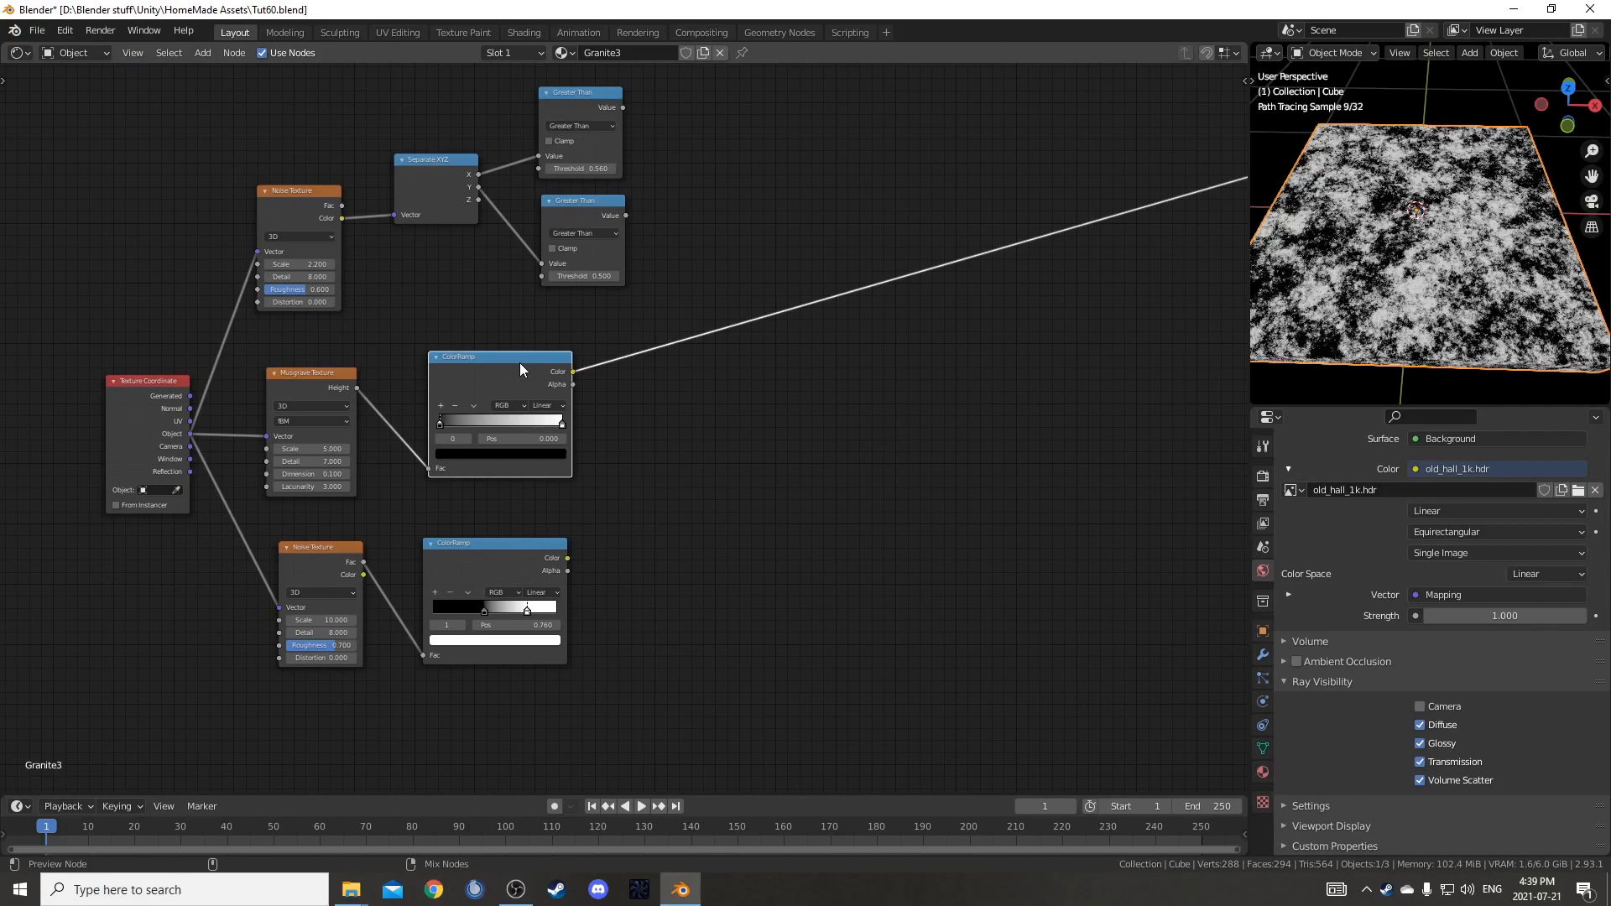
pyautogui.scroll(4, 784, 564)
pyautogui.moveTo(784, 564); pyautogui.dragTo(741, 580, button='middle')
pyautogui.click(755, 463)
pyautogui.write('mixr')
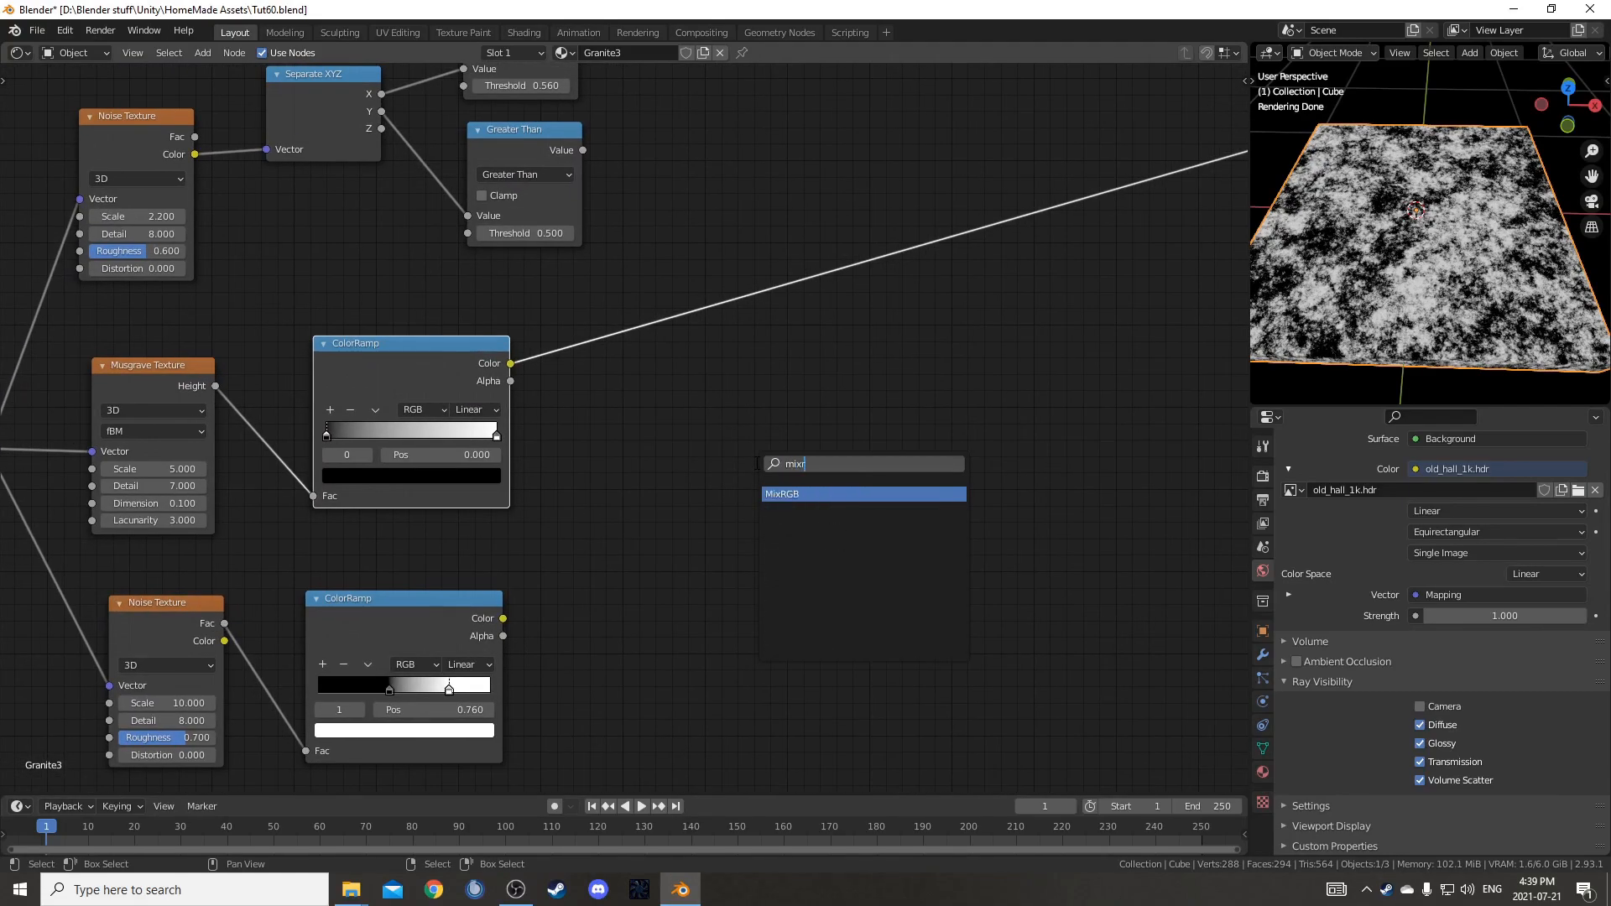
pyautogui.press('Return')
pyautogui.click(643, 250)
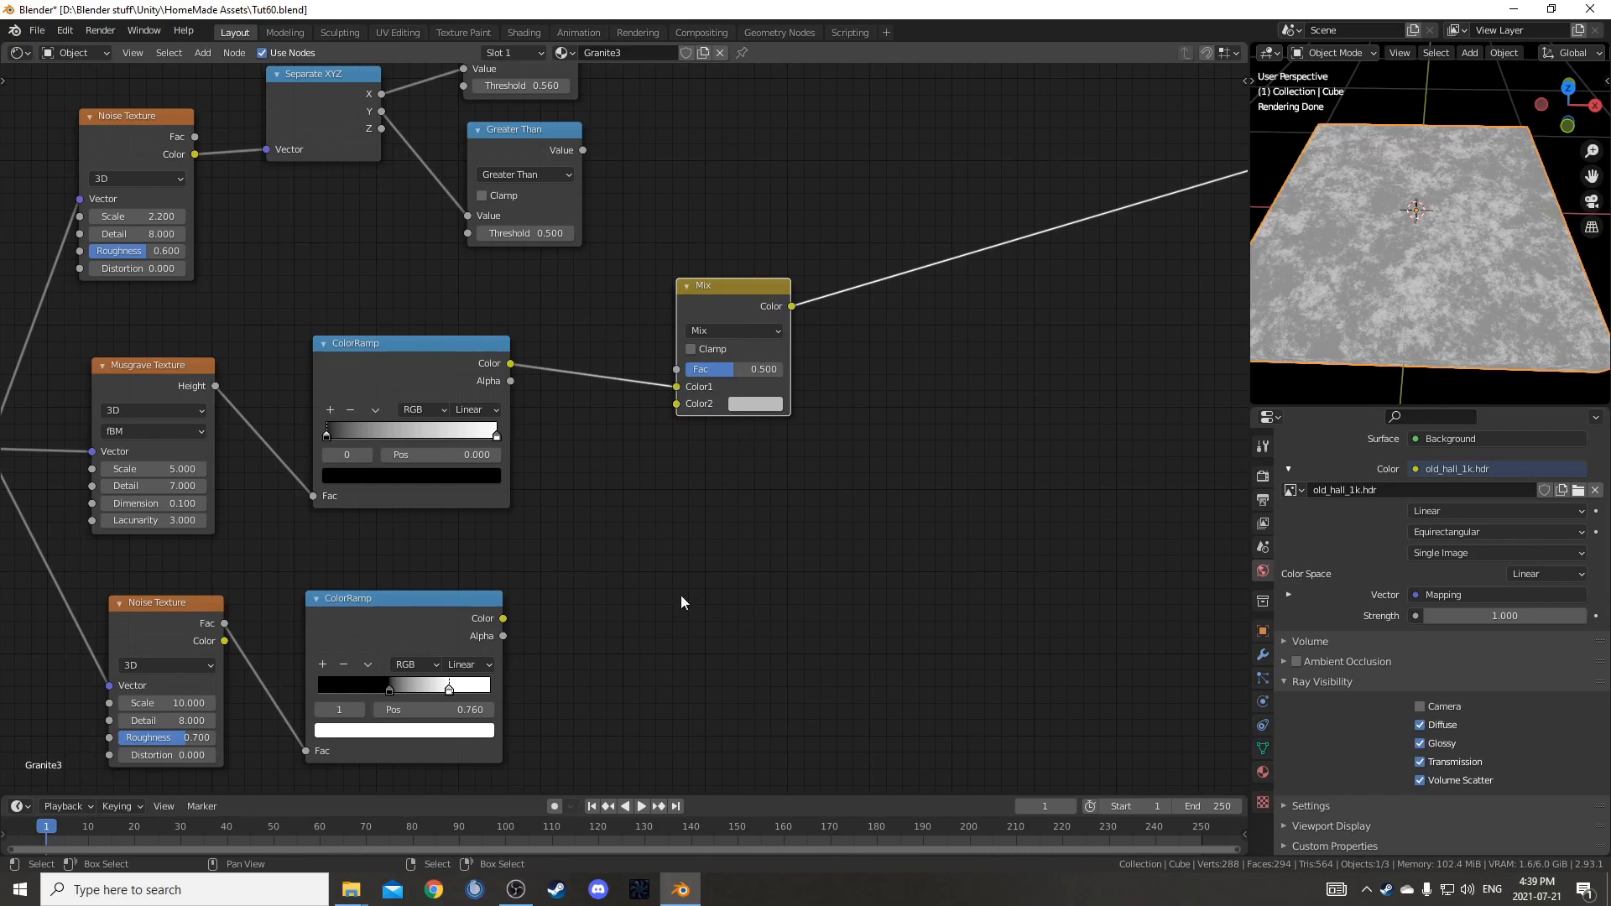
# - Connect the noise ColorRamp's Color to the Mix node's Color2 and the 0.5-threshold Greater Than's Value to its Fac
pyautogui.moveTo(495, 620); pyautogui.dragTo(676, 403)
pyautogui.moveTo(727, 314); pyautogui.dragTo(743, 309)
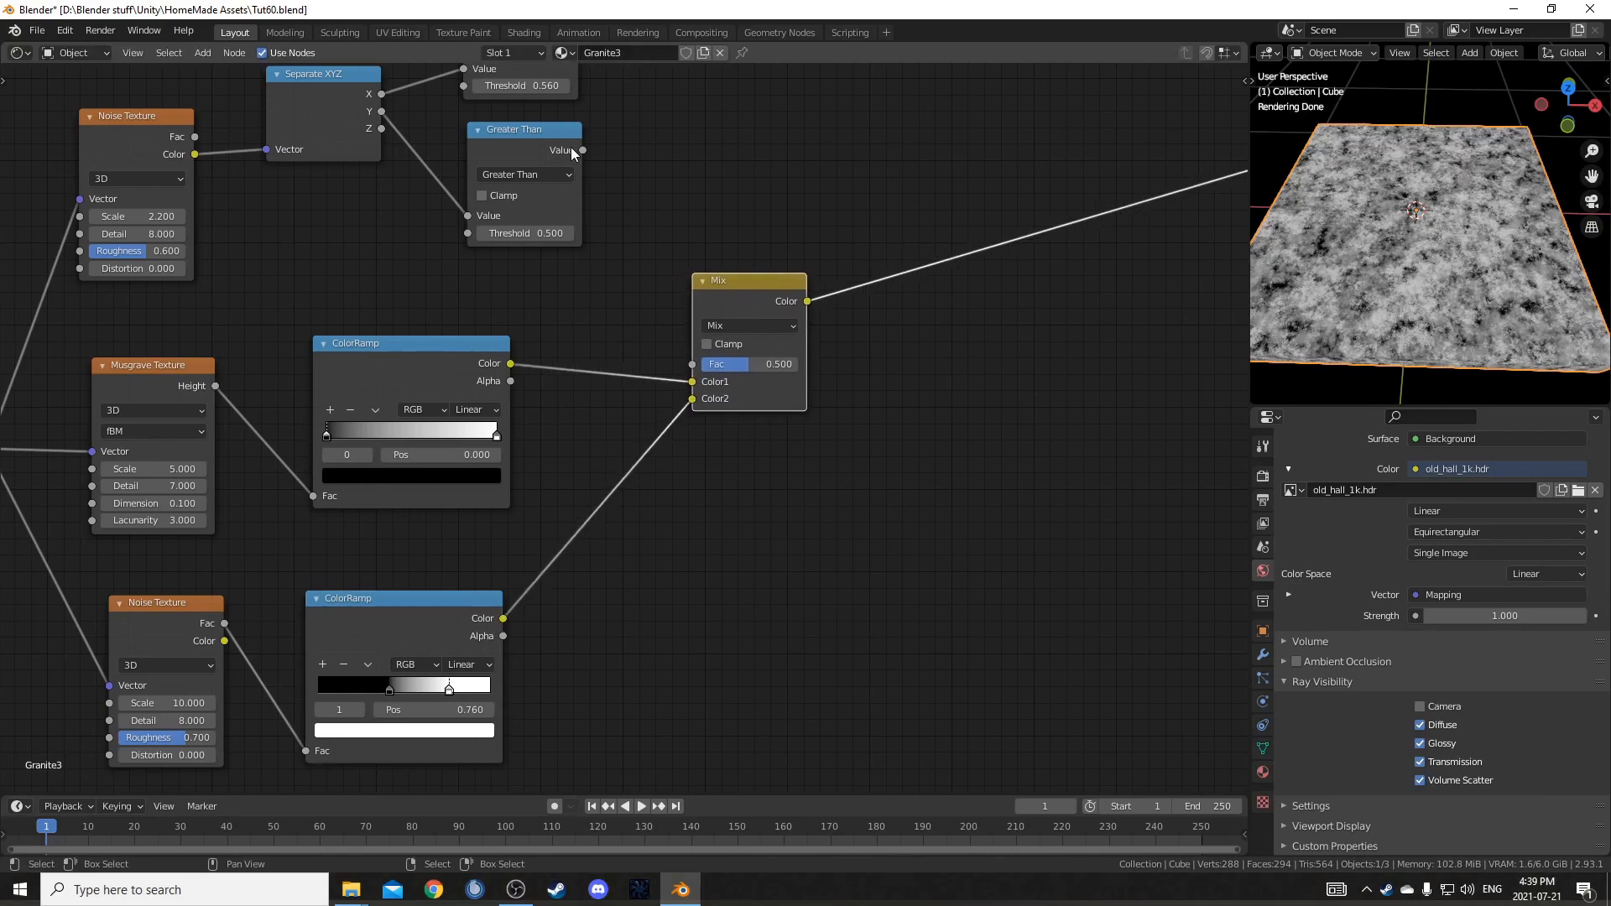
pyautogui.moveTo(583, 151); pyautogui.dragTo(625, 246)
pyautogui.moveTo(688, 368); pyautogui.dragTo(692, 364)
pyautogui.moveTo(746, 297); pyautogui.dragTo(748, 298)
# - Examine the previews of the Greater Than mask, both ColorRamps and the combined Mix on the slab
pyautogui.moveTo(1468, 296); pyautogui.dragTo(1445, 335, button='middle')
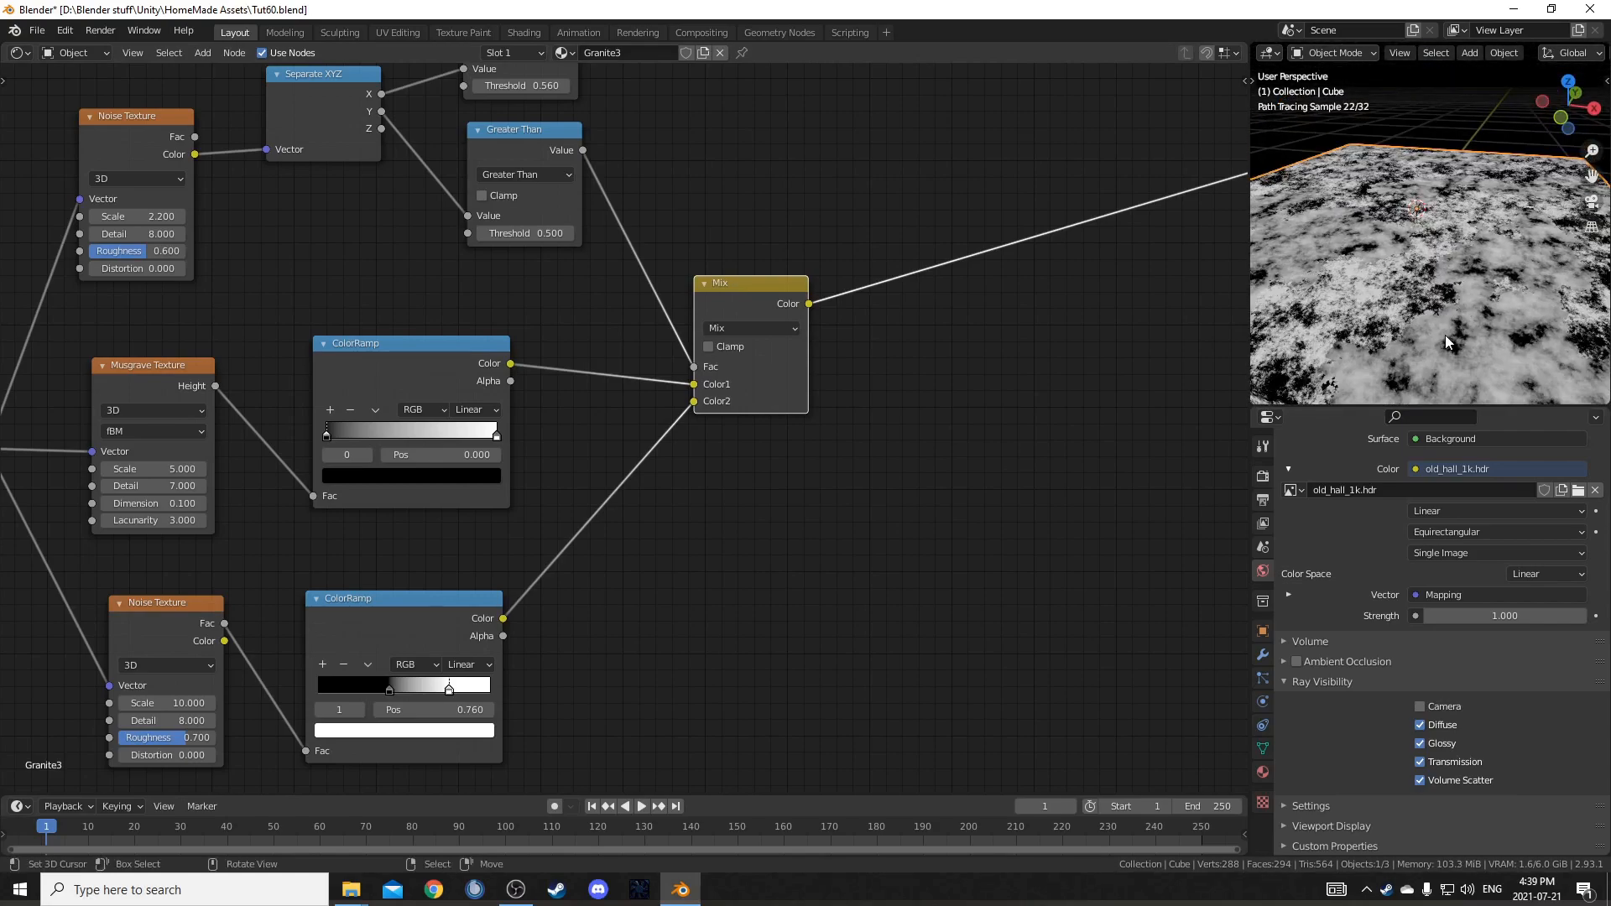
pyautogui.scroll(-2, 622, 384)
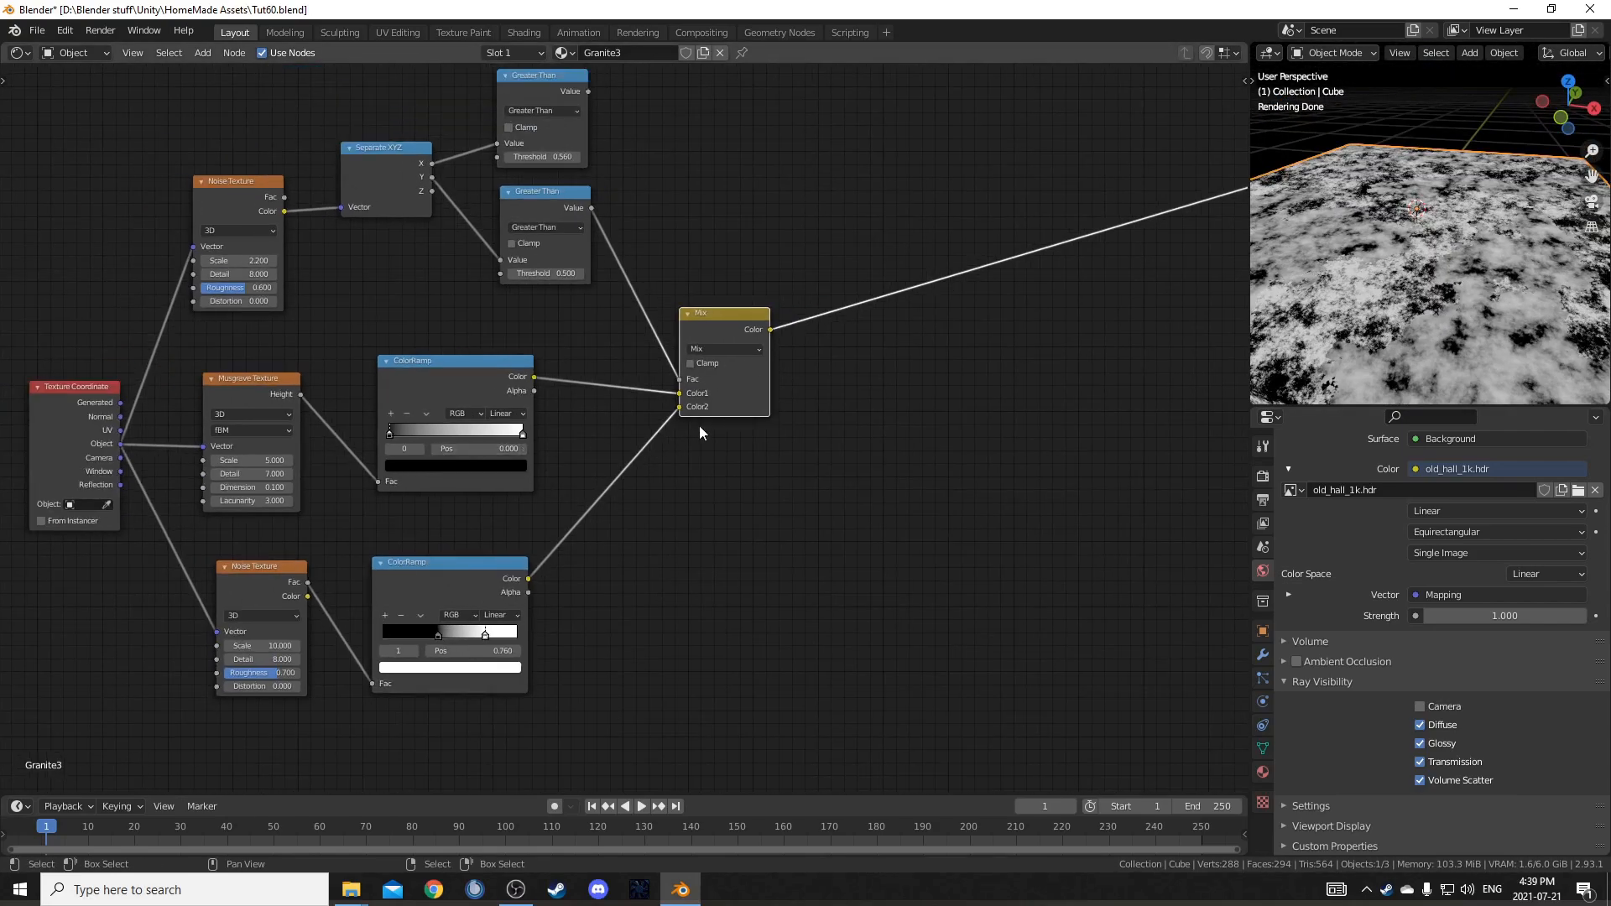
pyautogui.moveTo(687, 430); pyautogui.dragTo(604, 454, button='middle')
pyautogui.keyDown('ctrl'); pyautogui.keyDown('shift'); pyautogui.click(460, 218); pyautogui.keyUp('shift'); pyautogui.keyUp('ctrl')
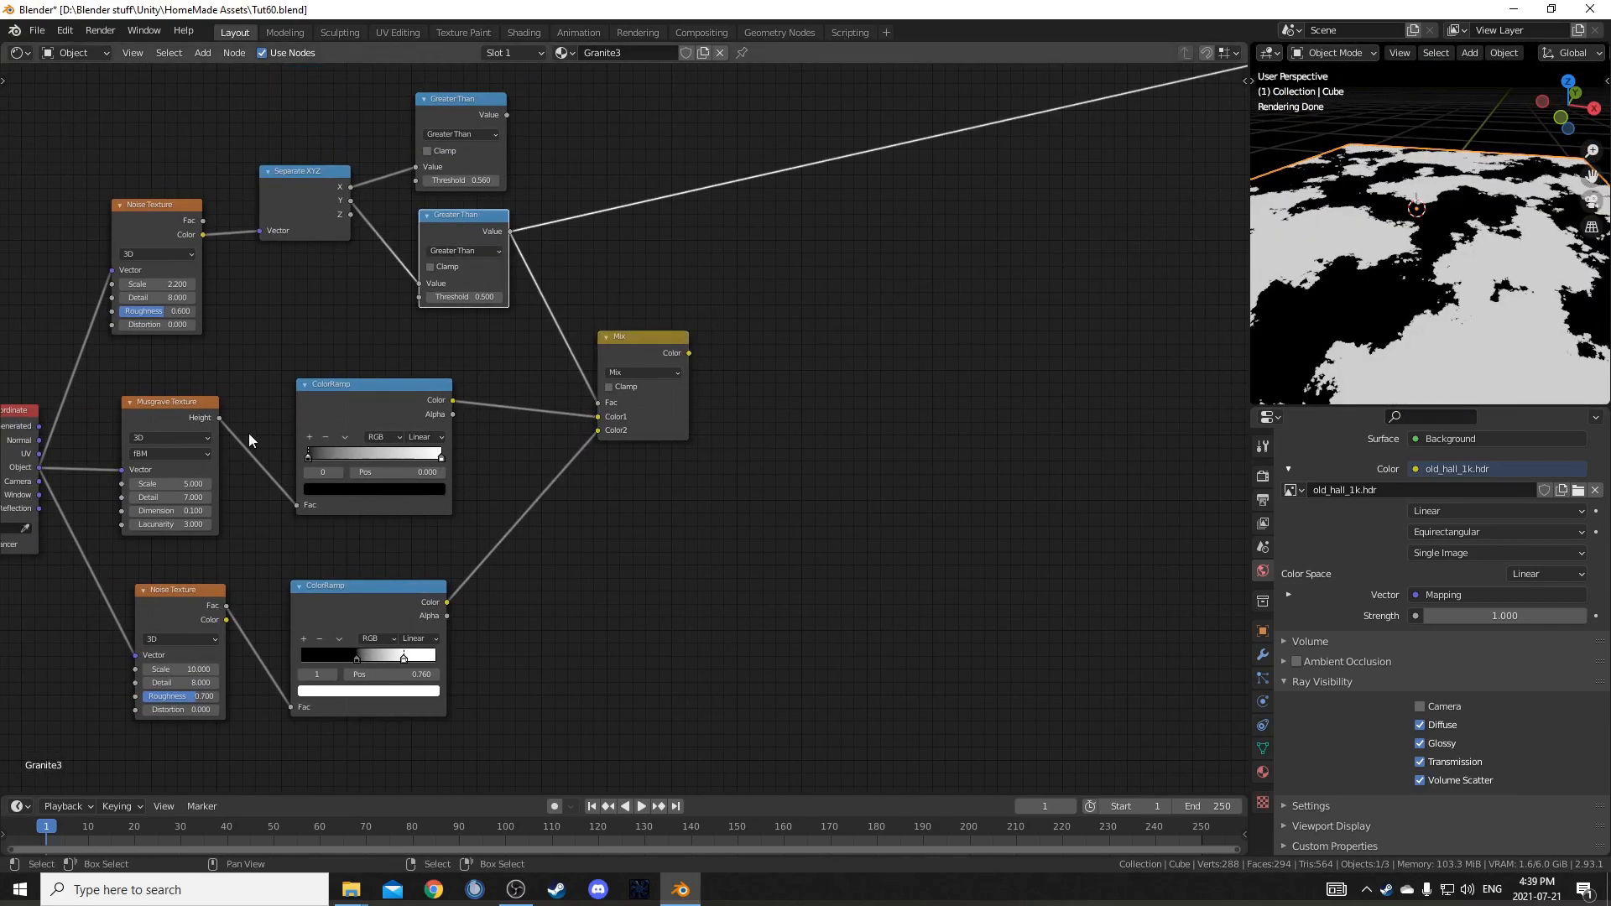
pyautogui.keyDown('ctrl'); pyautogui.keyDown('shift'); pyautogui.click(382, 389); pyautogui.keyUp('shift'); pyautogui.keyUp('ctrl')
pyautogui.keyDown('ctrl'); pyautogui.keyDown('shift'); pyautogui.click(461, 219); pyautogui.keyUp('shift'); pyautogui.keyUp('ctrl')
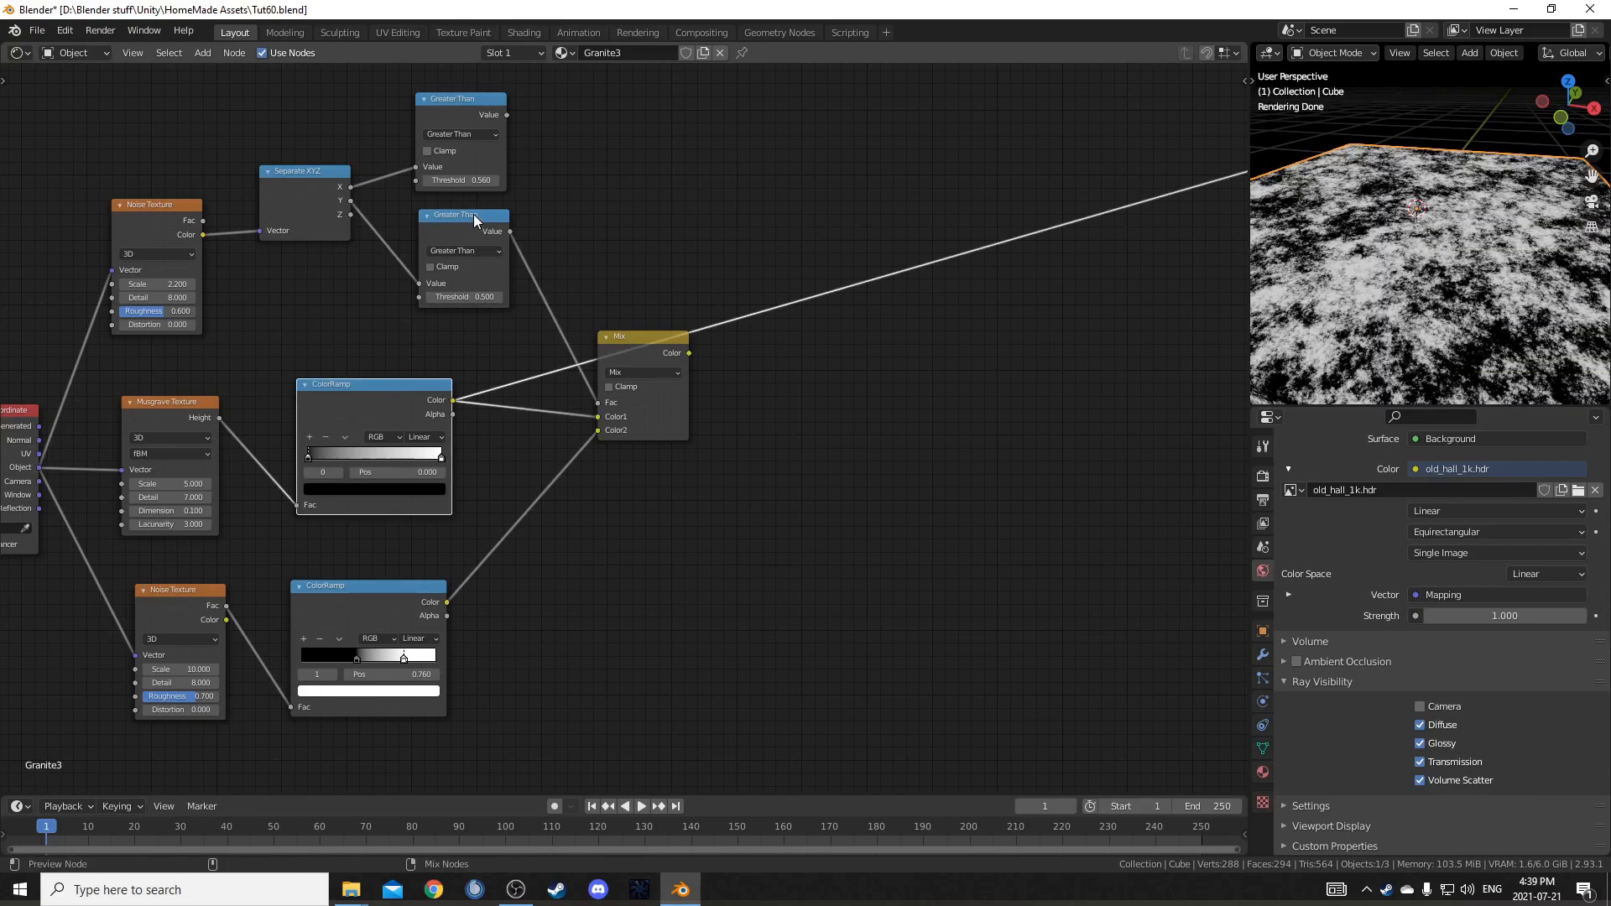
pyautogui.keyDown('ctrl'); pyautogui.keyDown('shift'); pyautogui.click(379, 605); pyautogui.keyUp('shift'); pyautogui.keyUp('ctrl')
pyautogui.keyDown('ctrl'); pyautogui.keyDown('shift'); pyautogui.click(681, 337); pyautogui.keyUp('shift'); pyautogui.keyUp('ctrl')
pyautogui.scroll(-3, 1366, 345)
pyautogui.moveTo(1358, 344); pyautogui.dragTo(1393, 356, button='middle')
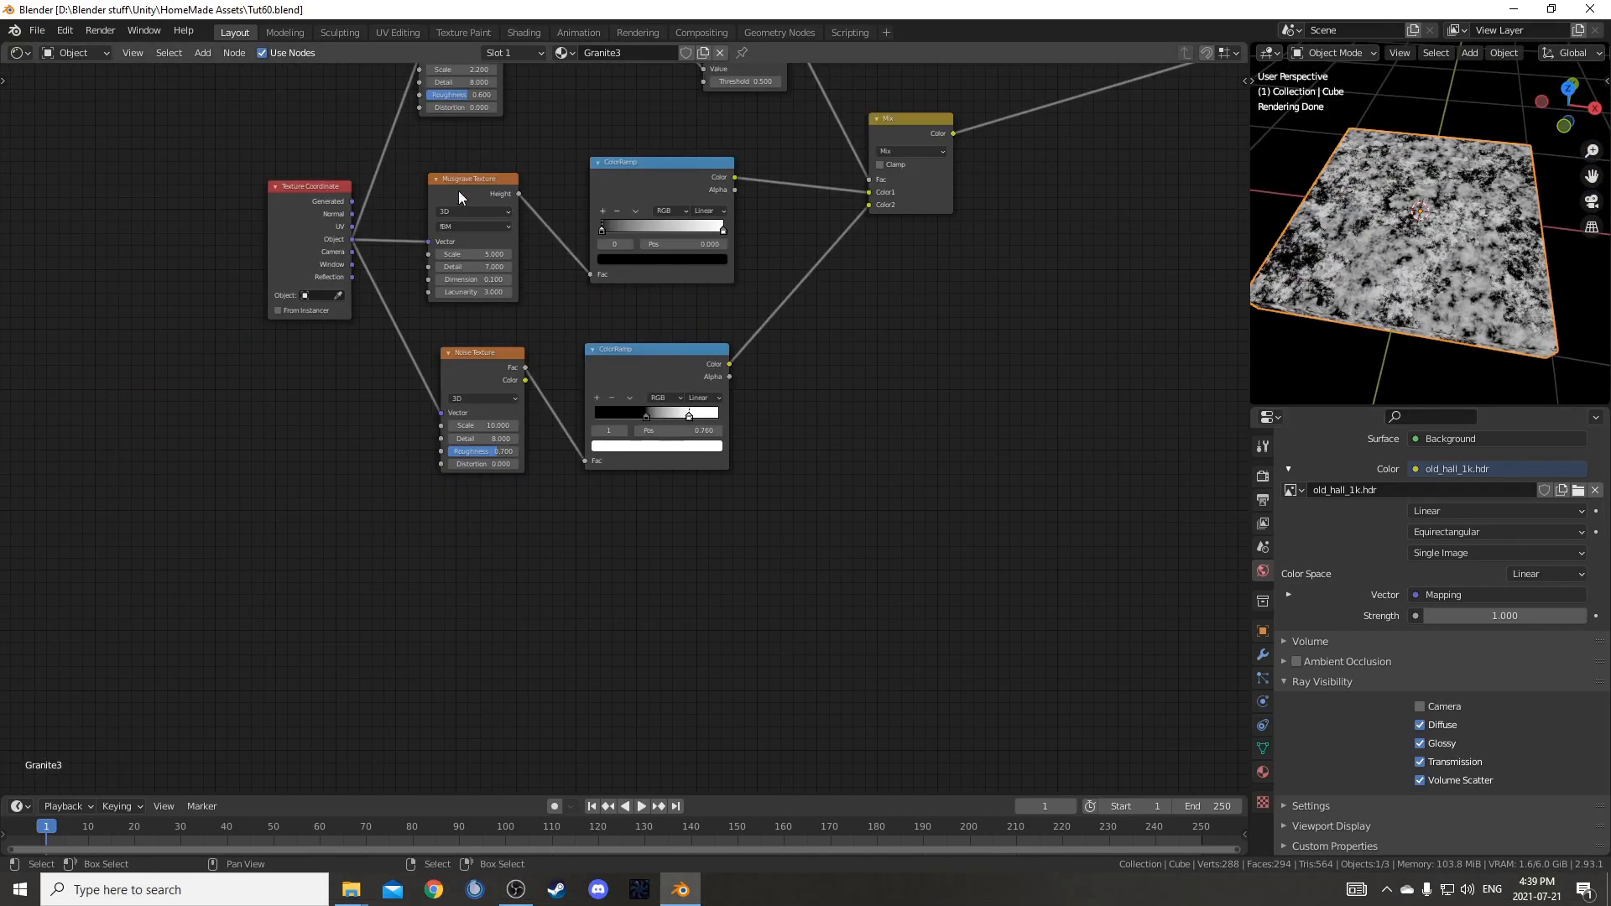
# - Duplicate the Musgrave Texture with its Object coordinate link kept and place the copy below the second Noise Texture
pyautogui.moveTo(458, 190); pyautogui.dragTo(455, 170)
pyautogui.moveTo(548, 238); pyautogui.dragTo(659, 166, button='middle')
pyautogui.hotkey('ctrl', 'shift', 'd')
pyautogui.click(668, 591)
pyautogui.scroll(1, 591, 567)
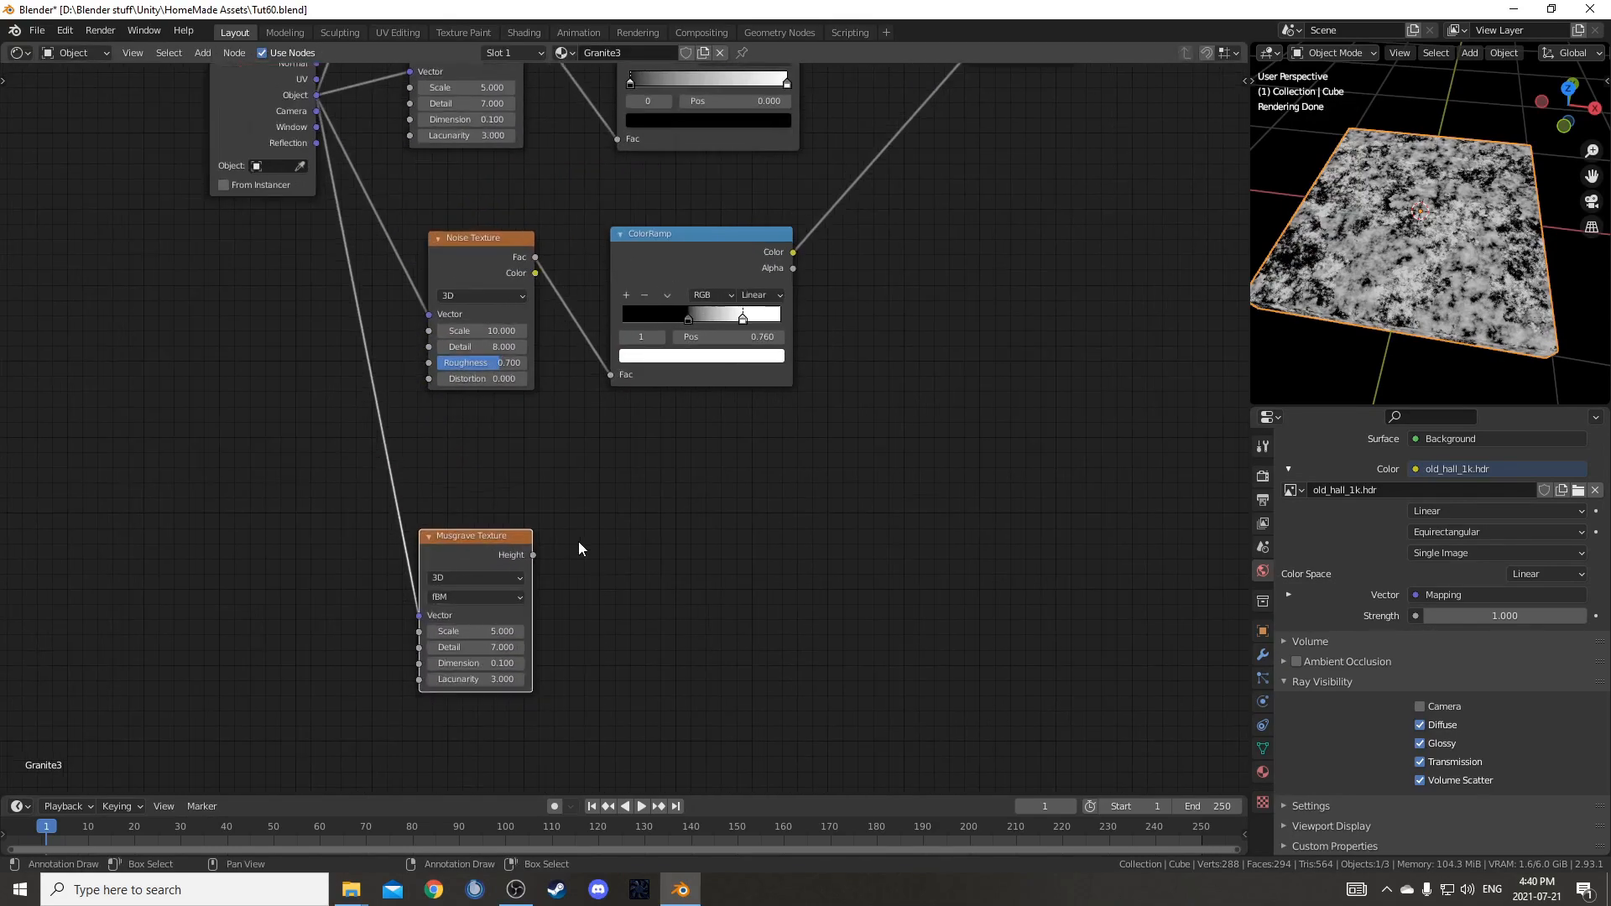
pyautogui.moveTo(260, 135); pyautogui.dragTo(235, 159)
# - Set the duplicated Musgrave Texture's Scale to 10.6, Detail to 5 and Dimension to 0.1
pyautogui.scroll(3, 620, 550)
pyautogui.moveTo(619, 550); pyautogui.dragTo(747, 343, button='middle')
pyautogui.click(579, 478)
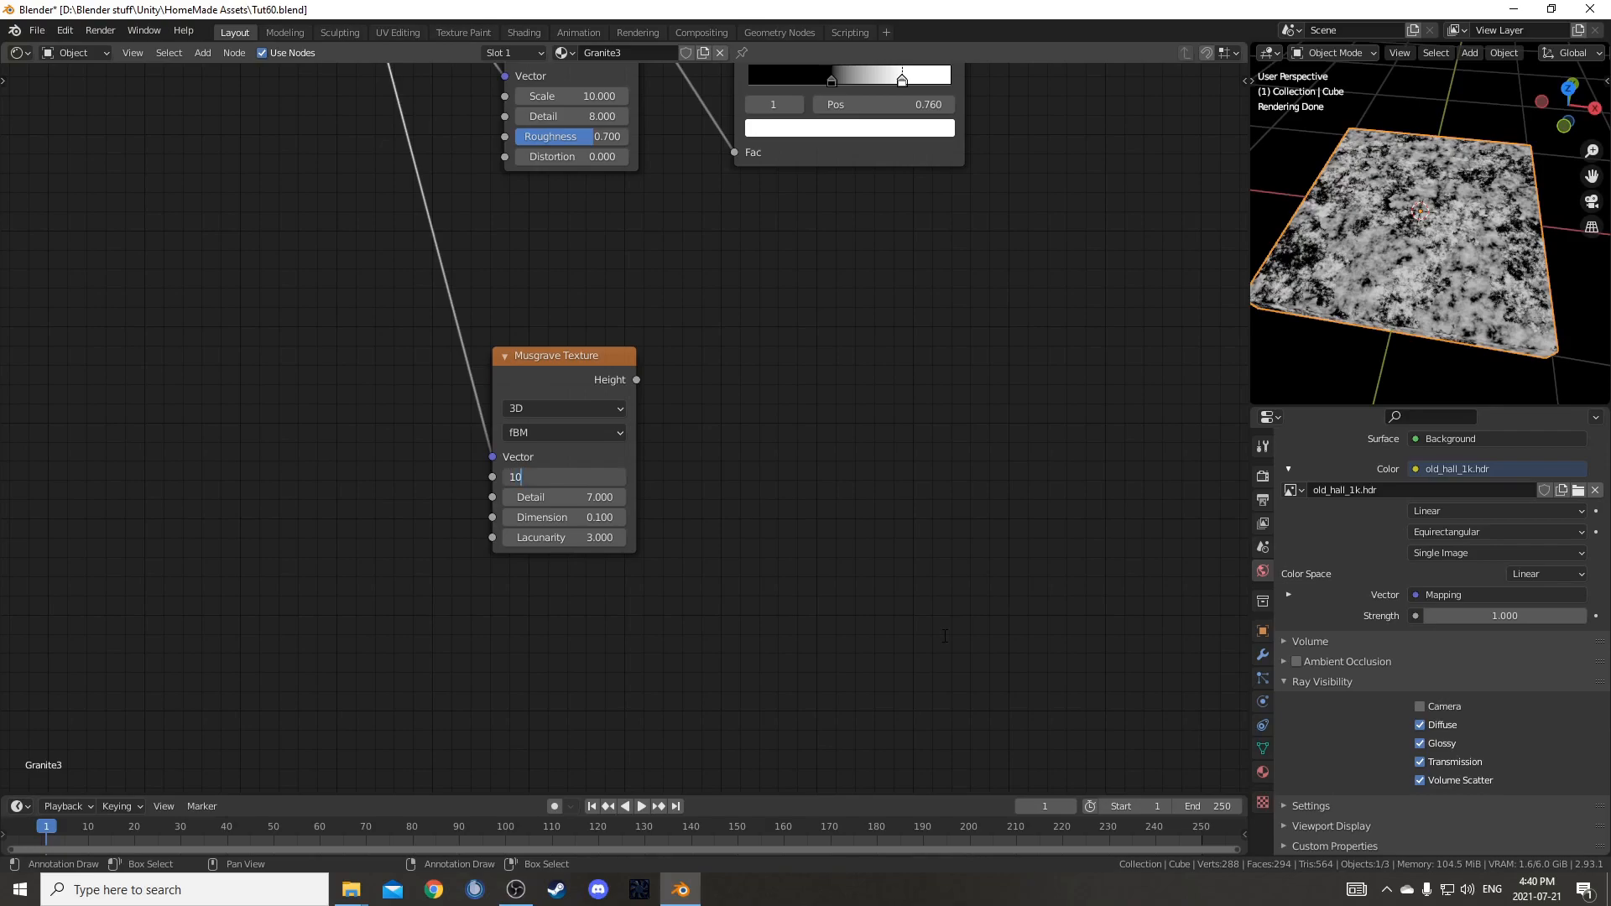
pyautogui.write('10.6')
pyautogui.press('Tab')
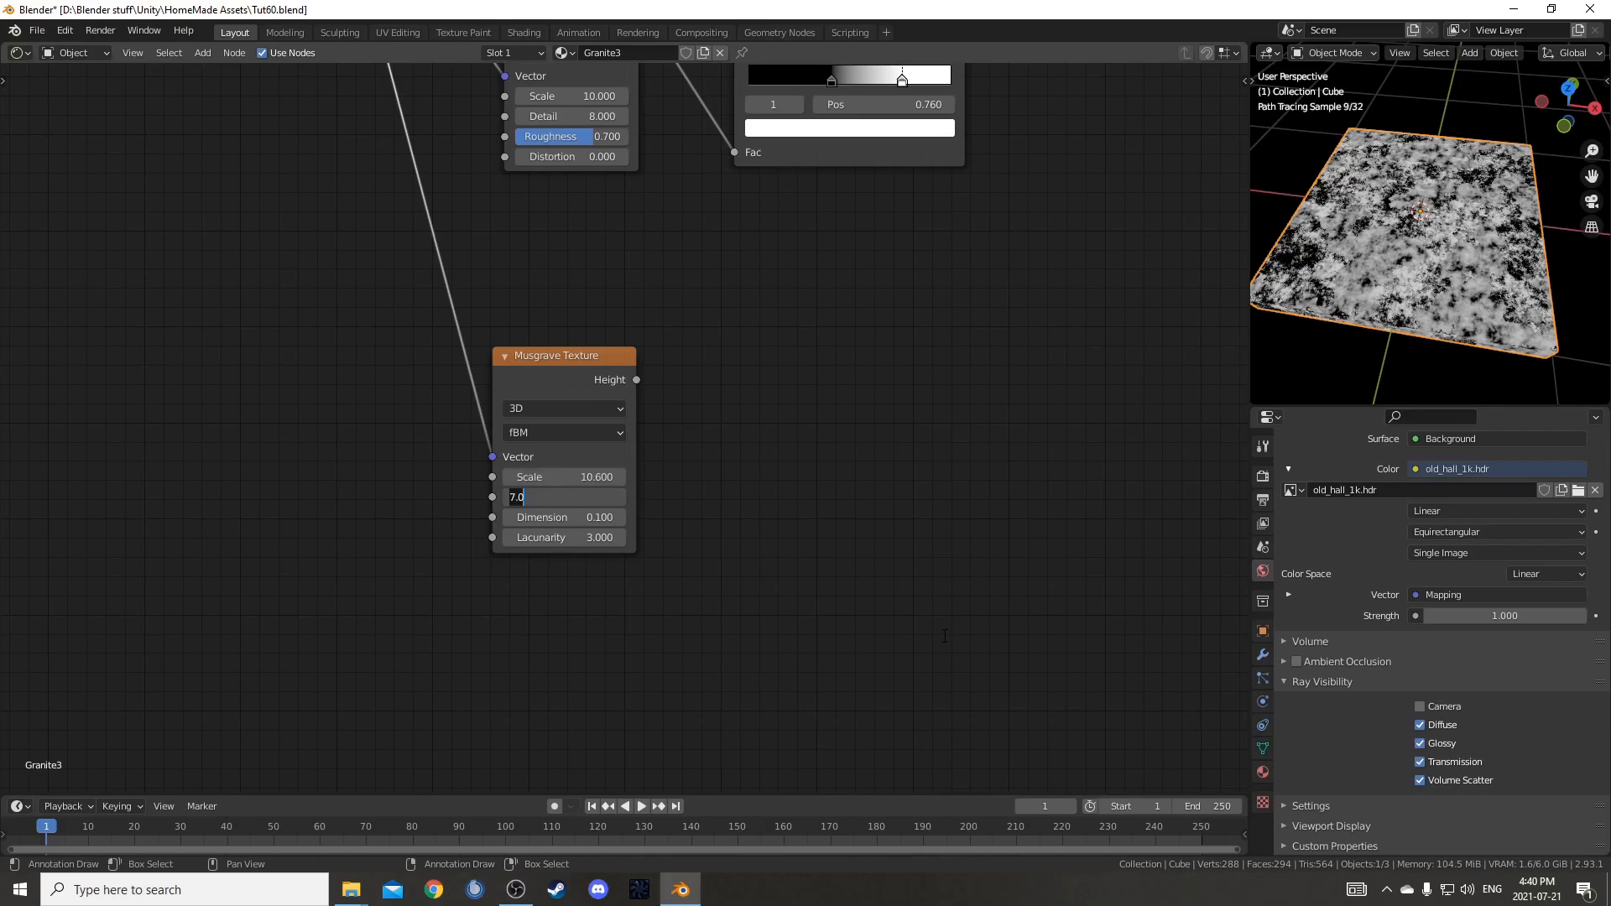
pyautogui.write('5')
pyautogui.press('Tab')
pyautogui.write('.1')
pyautogui.press('Return')
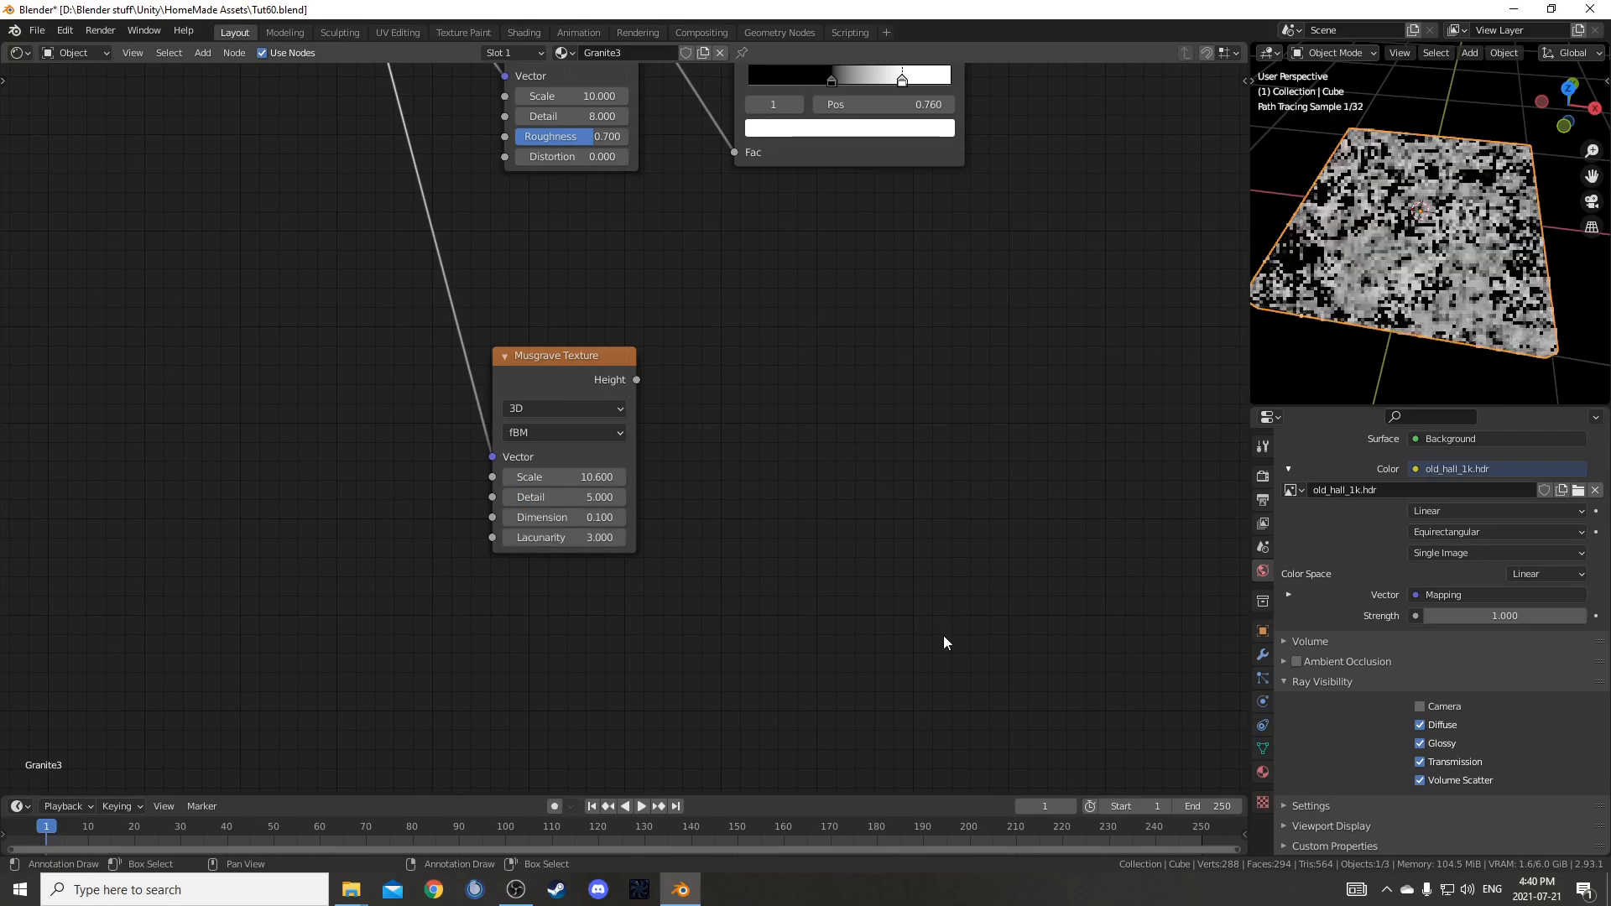
# - Preview the duplicated Musgrave Texture and insert a ColorRamp on its preview link
pyautogui.scroll(-3, 453, 445)
pyautogui.keyDown('ctrl'); pyautogui.keyDown('shift'); pyautogui.click(568, 391); pyautogui.keyUp('shift'); pyautogui.keyUp('ctrl')
pyautogui.hotkey('shift', 'a')
pyautogui.click(894, 423)
pyautogui.write('colo')
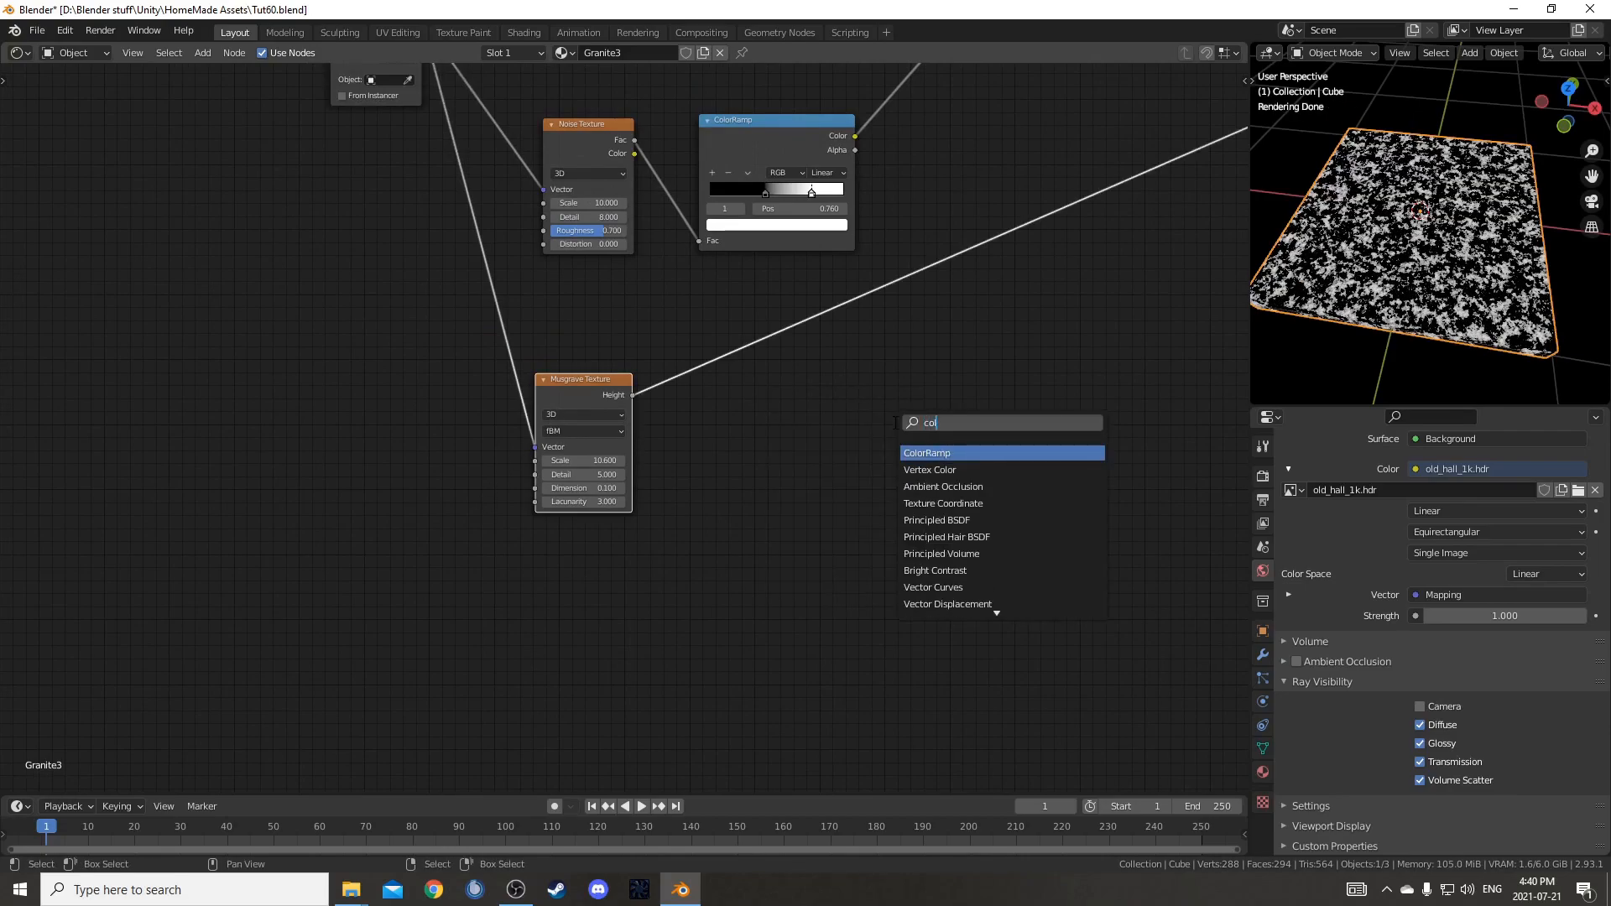
pyautogui.press('Return')
pyautogui.click(733, 263)
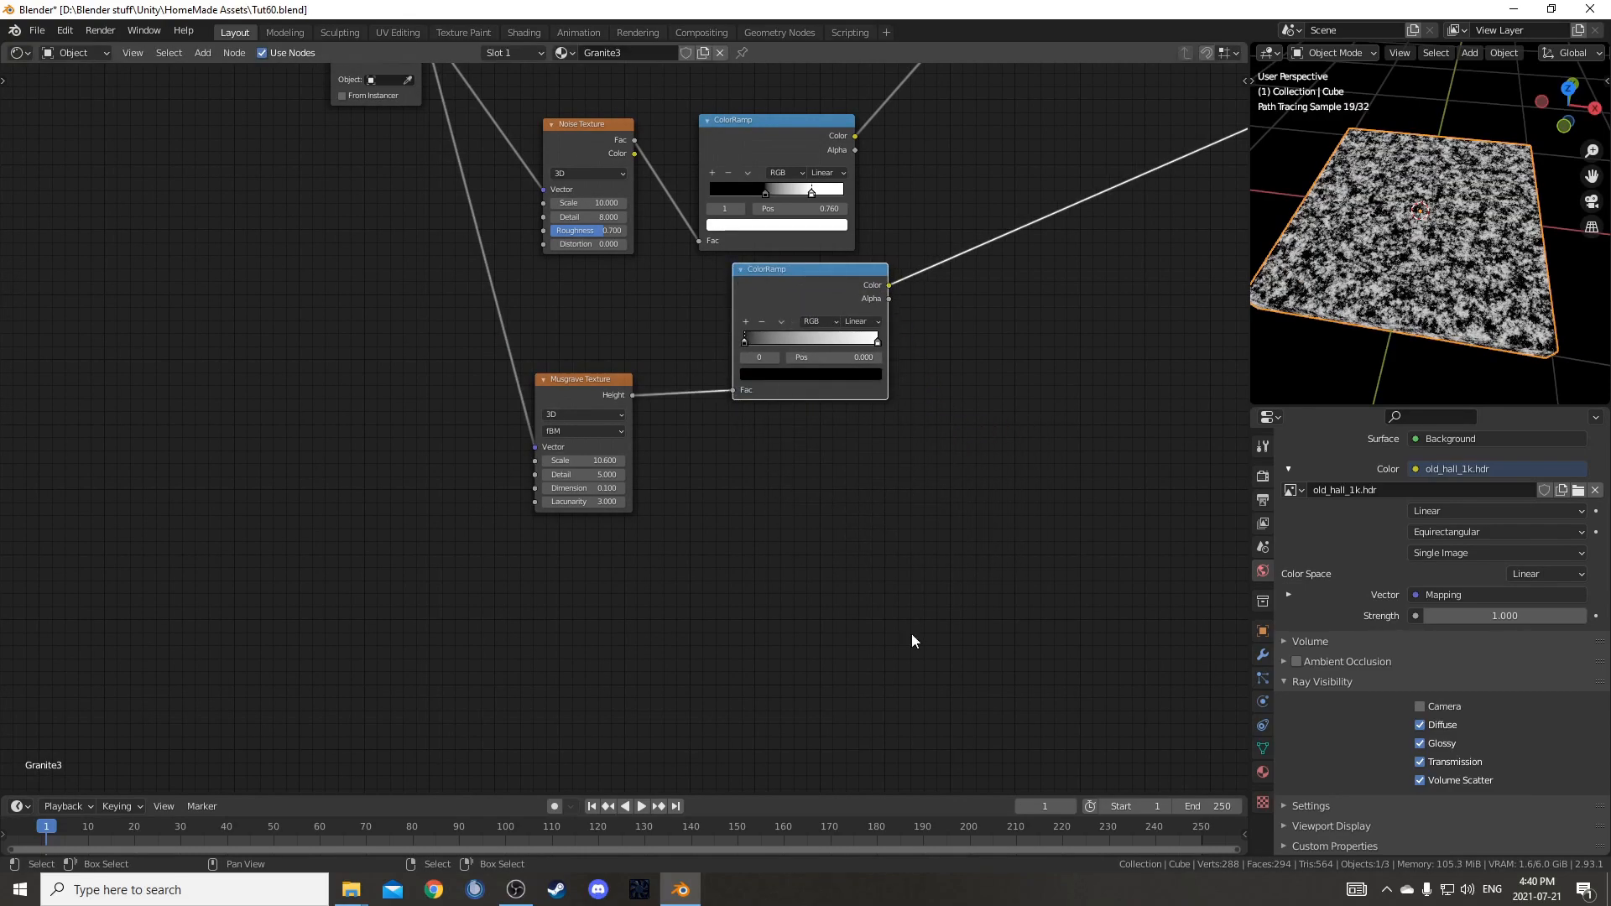
# - Set the white stop of the duplicated Musgrave's ColorRamp to position 0.49
pyautogui.scroll(2, 908, 625)
pyautogui.scroll(3, 868, 321)
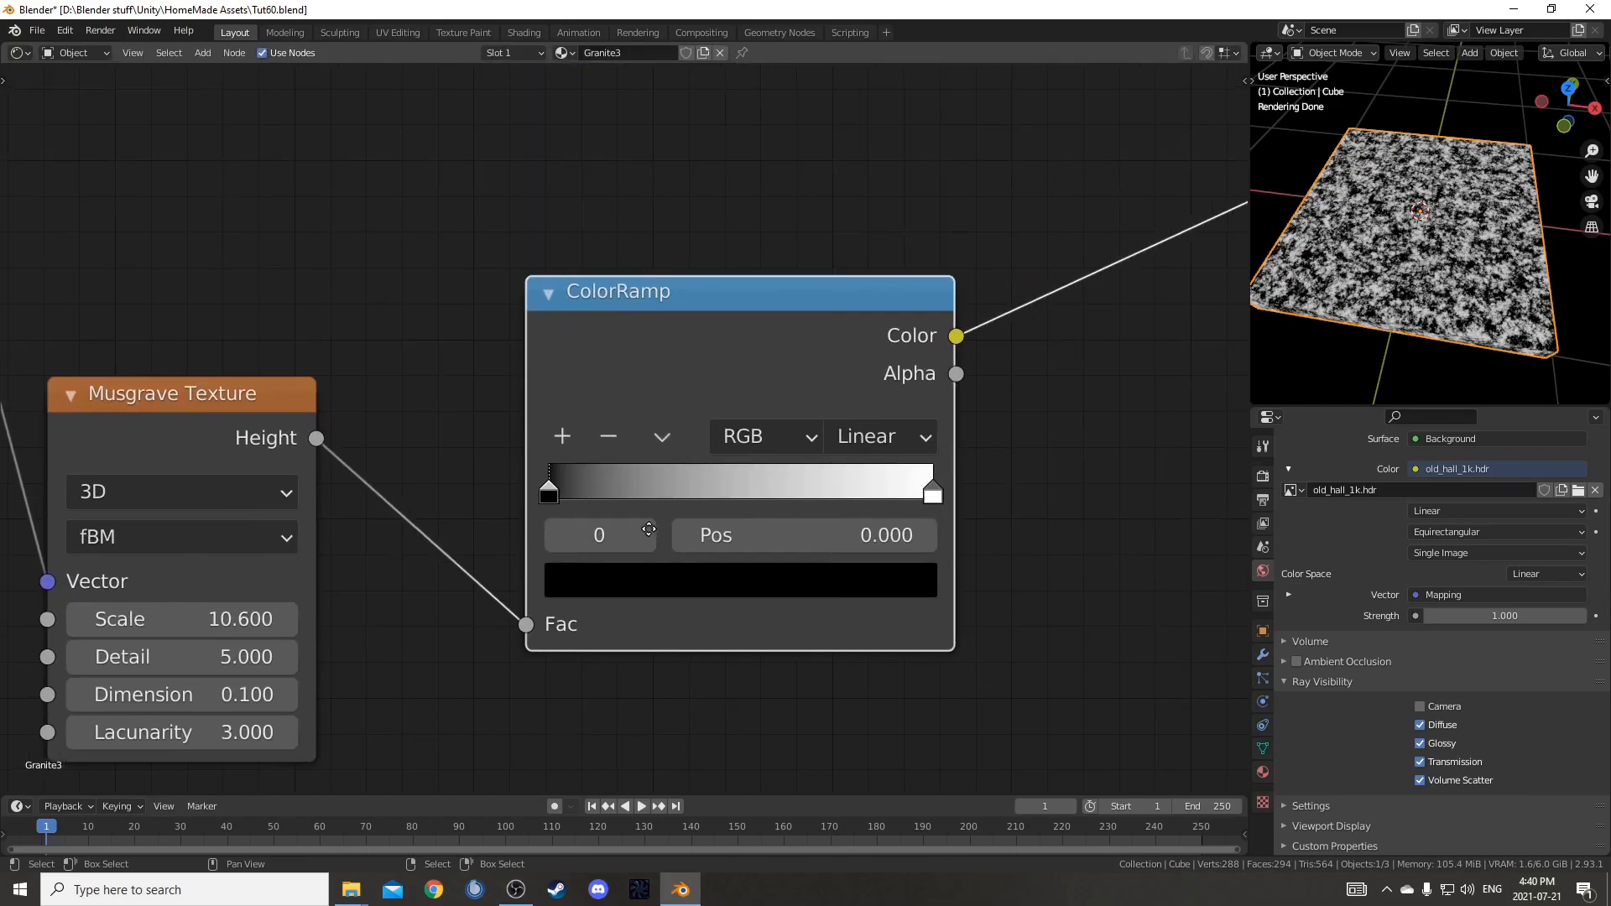
pyautogui.click(880, 487)
pyautogui.click(827, 563)
pyautogui.write('.49')
pyautogui.press('Return')
# - Move the duplicated Musgrave Texture and its ColorRamp together farther down and to the right
pyautogui.scroll(-8, 784, 596)
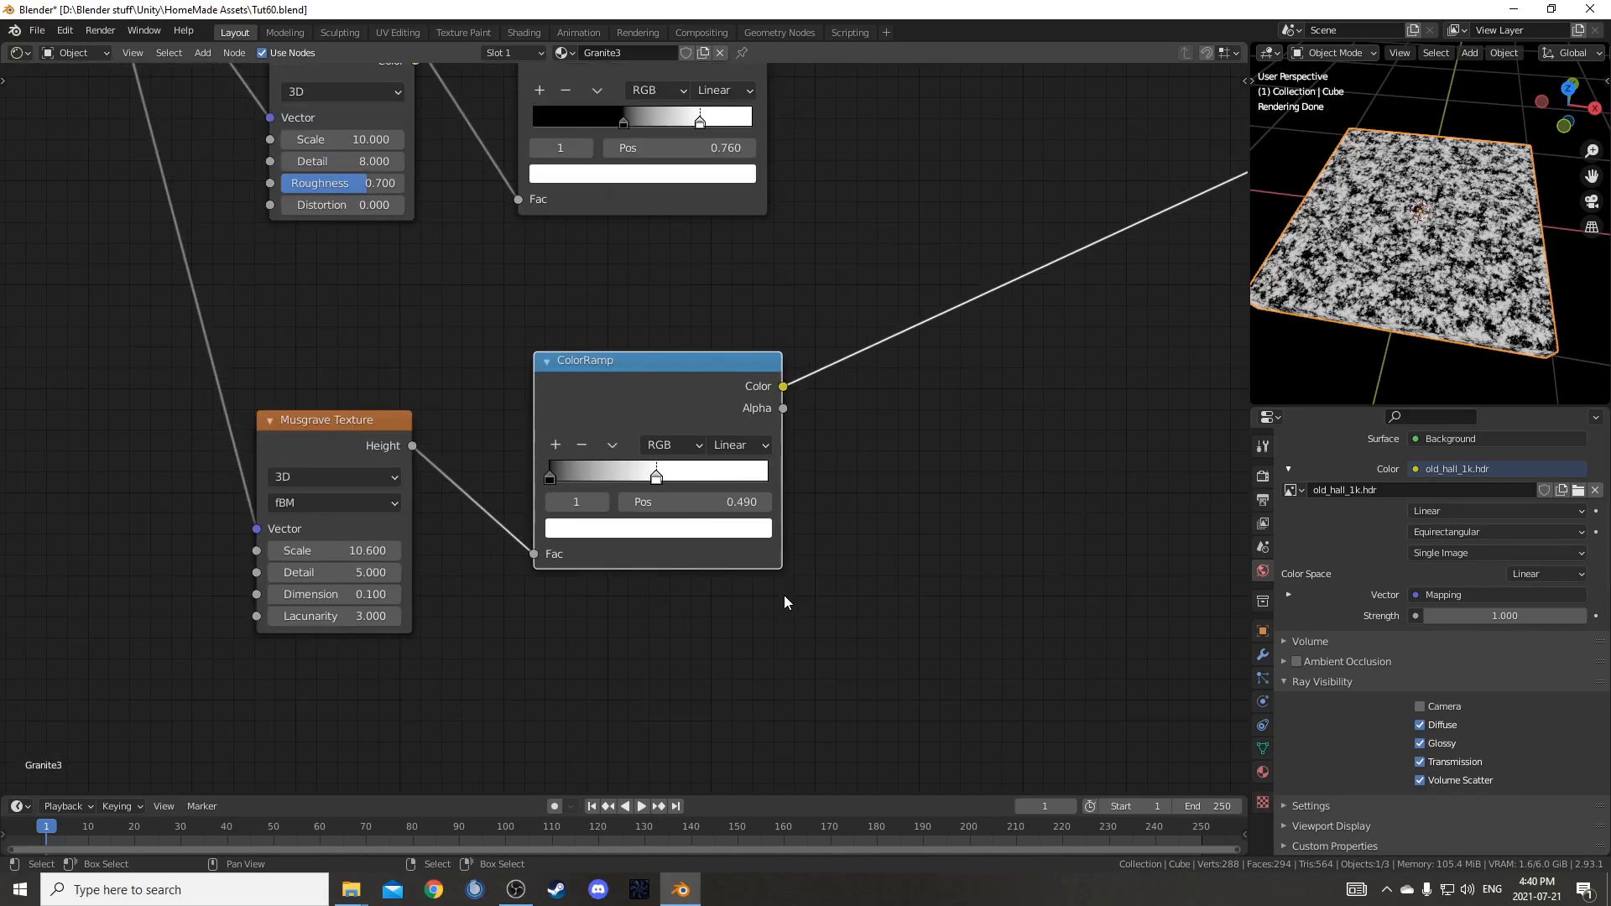
pyautogui.moveTo(546, 410); pyautogui.dragTo(695, 496)
pyautogui.press('g')
pyautogui.click(777, 506)
# - Duplicate the lower ColorRamp, place the copy after the Mix node and connect the Mix Color to its Fac
pyautogui.scroll(5, 802, 520)
pyautogui.moveTo(771, 215); pyautogui.dragTo(653, 265, button='middle')
pyautogui.click(663, 472)
pyautogui.hotkey('shift', 'd')
pyautogui.click(789, 203)
pyautogui.scroll(2, 692, 166)
pyautogui.moveTo(688, 161); pyautogui.dragTo(761, 195)
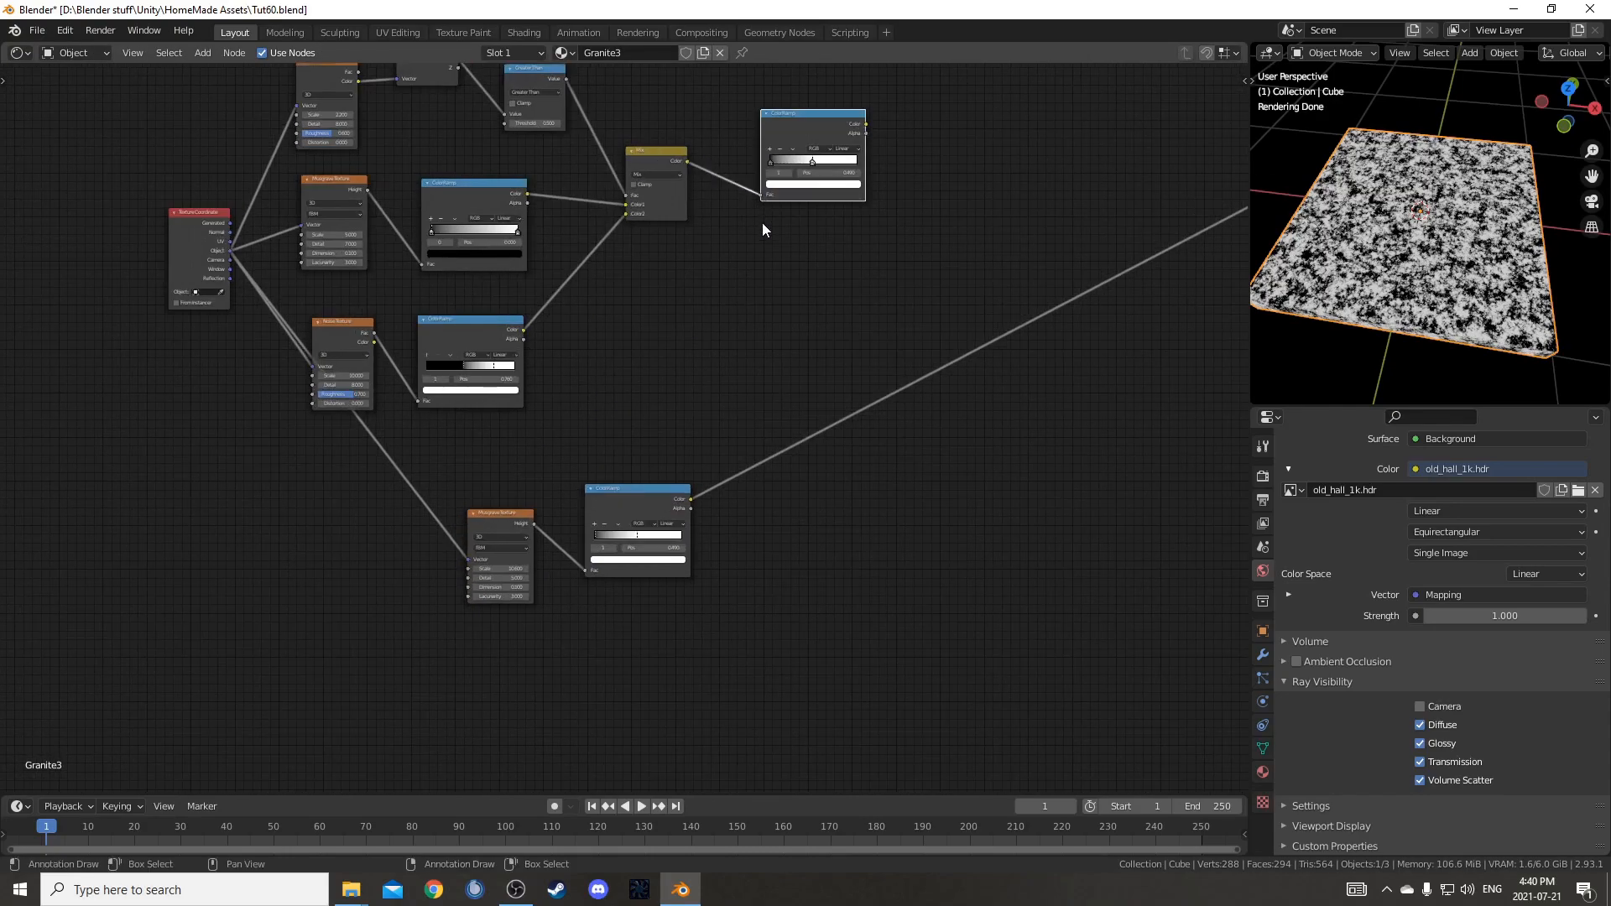
# - Reset the ColorRamp after the Mix node and insert a duplicate of it on the lower ColorRamp's preview link
pyautogui.click(780, 149)
pyautogui.click(792, 148)
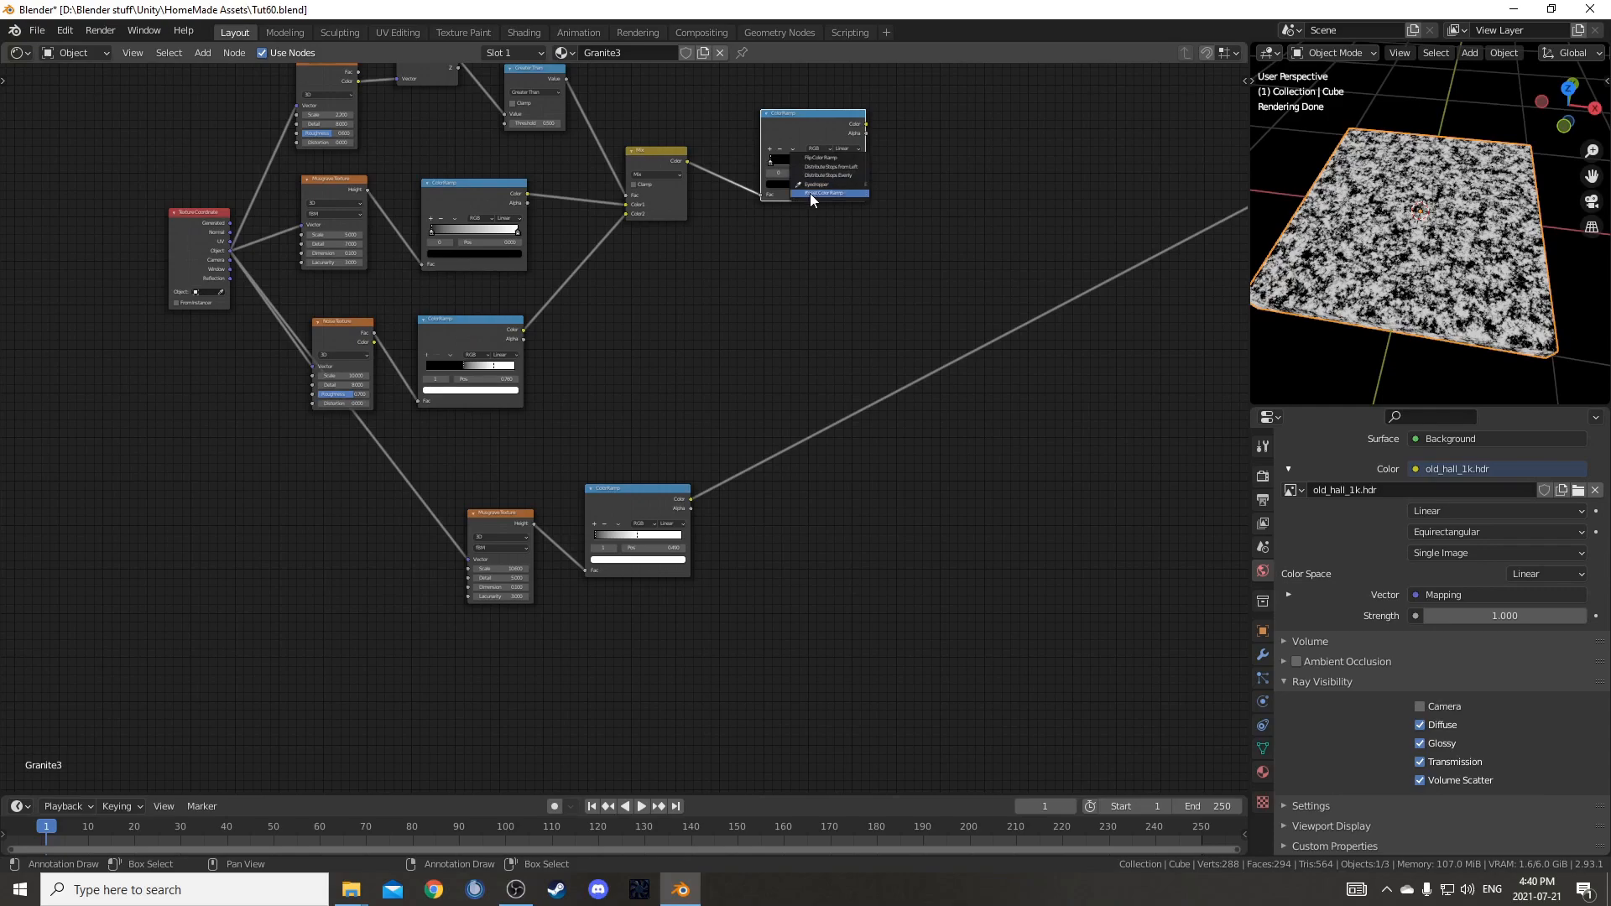
pyautogui.click(811, 193)
pyautogui.hotkey('shift', 'd')
pyautogui.click(887, 521)
pyautogui.scroll(2, 722, 551)
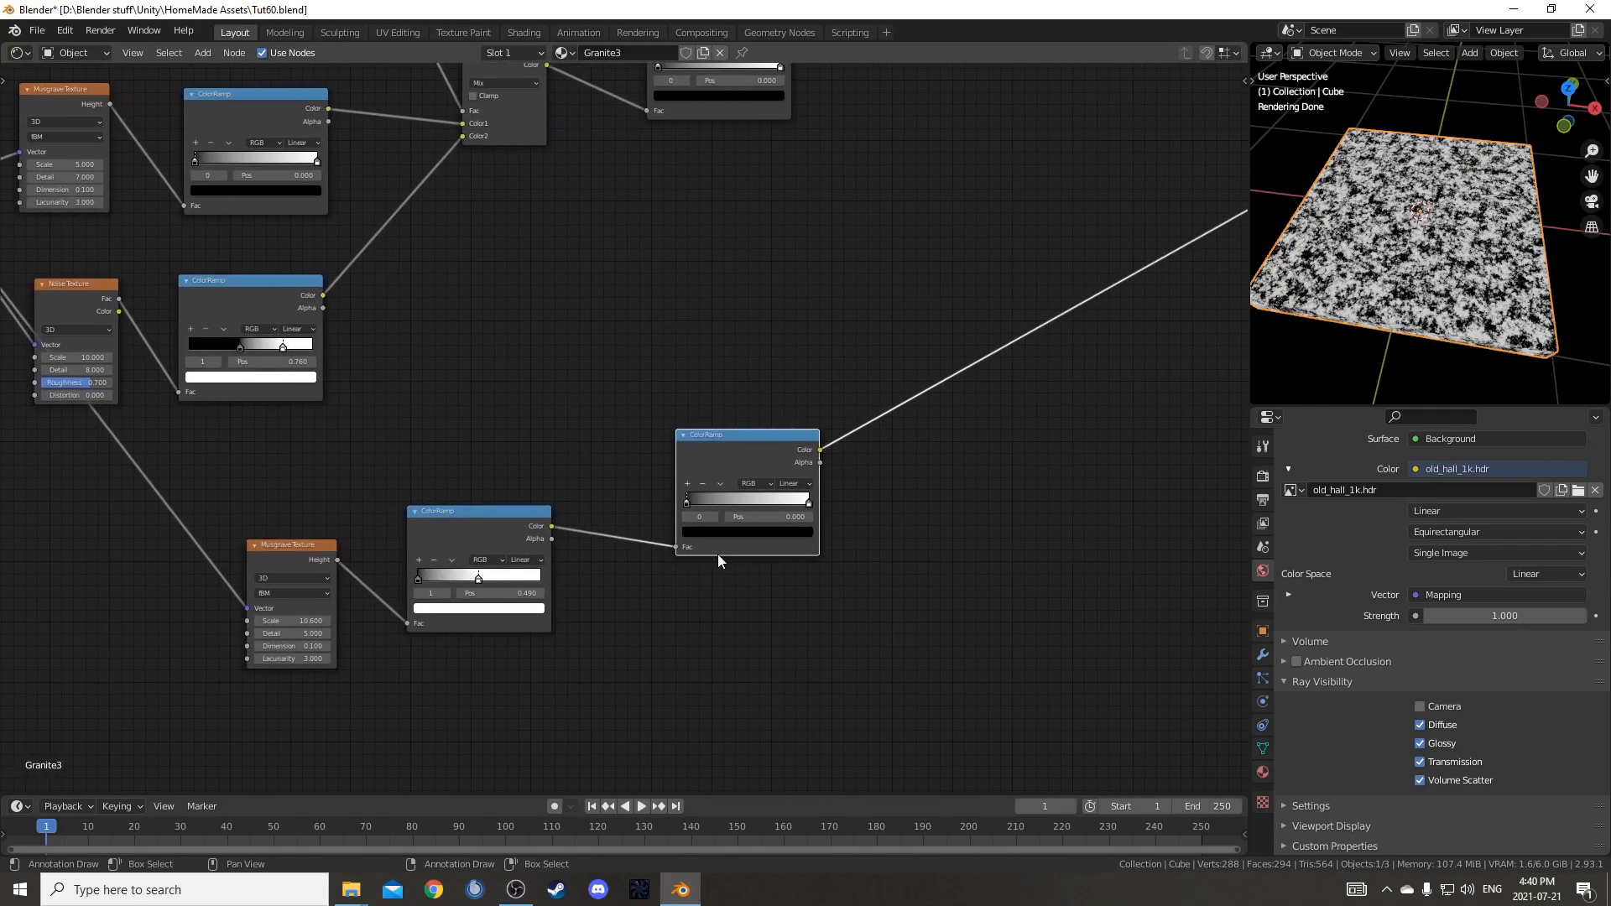
# - Insert a Principled BSDF on the preview link of the lower branch's last ColorRamp
pyautogui.scroll(-2, 721, 551)
pyautogui.hotkey('shift', 'a')
pyautogui.write('prin')
pyautogui.press('Return')
pyautogui.click(905, 343)
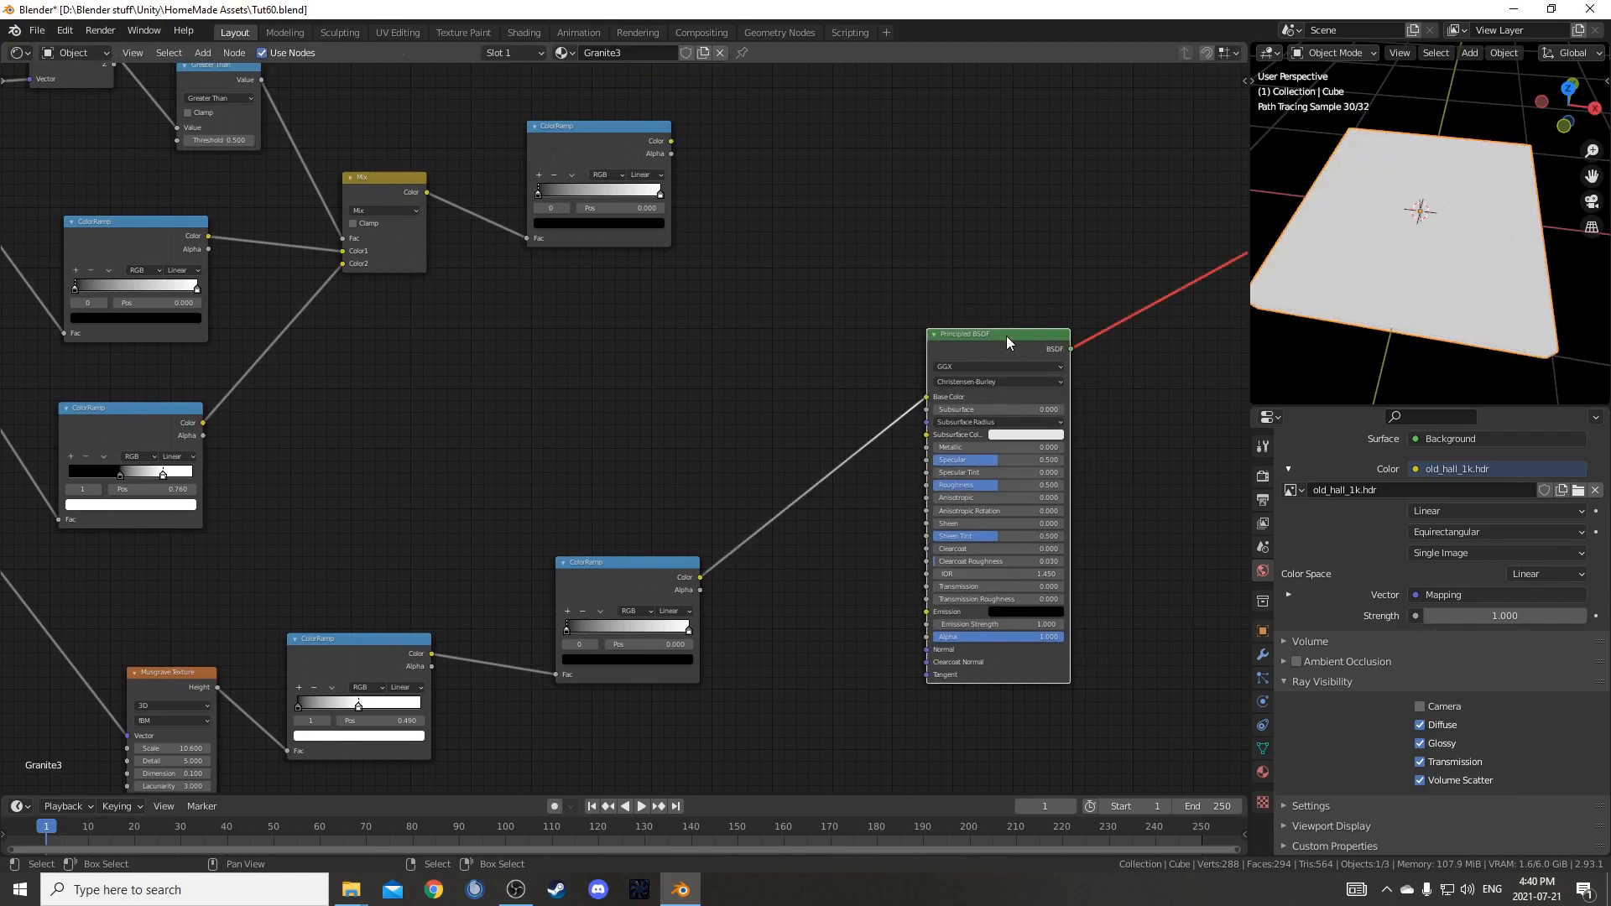
# - Duplicate the Principled BSDF above the original and connect the upper branch's last ColorRamp to the copy's Base Color
pyautogui.moveTo(1006, 343); pyautogui.dragTo(949, 438)
pyautogui.hotkey('shift', 'd')
pyautogui.click(897, 66)
pyautogui.moveTo(929, 454); pyautogui.dragTo(889, 557, button='middle')
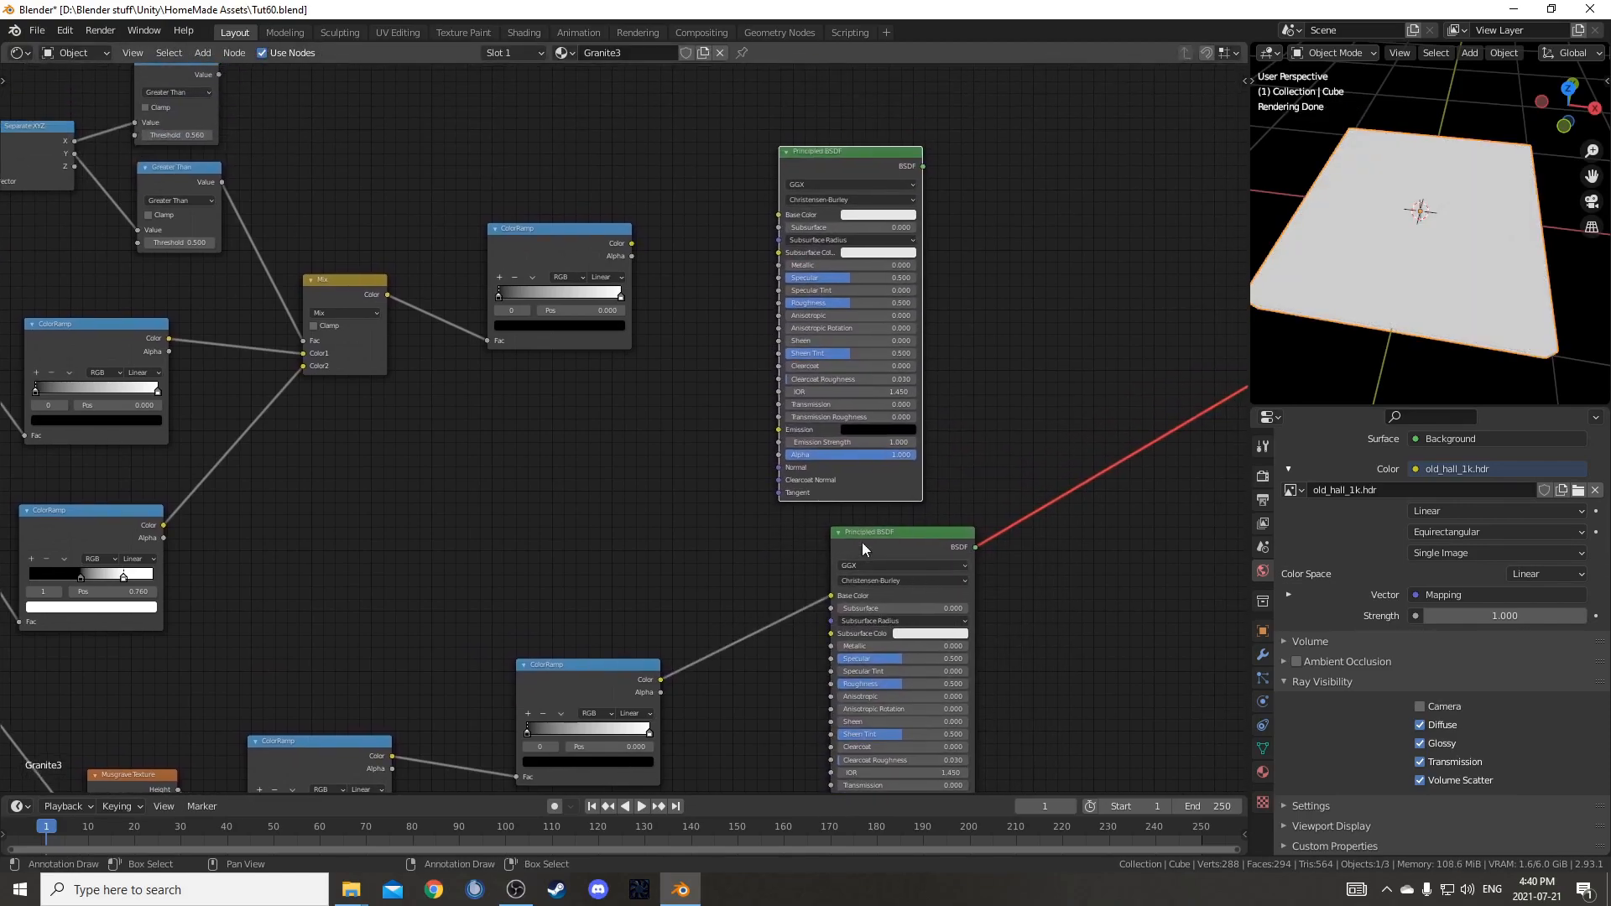
pyautogui.moveTo(631, 243); pyautogui.dragTo(779, 215)
# - Preview the upper Principled BSDF on the slab
pyautogui.scroll(-3, 927, 463)
pyautogui.moveTo(928, 463); pyautogui.dragTo(815, 383, button='middle')
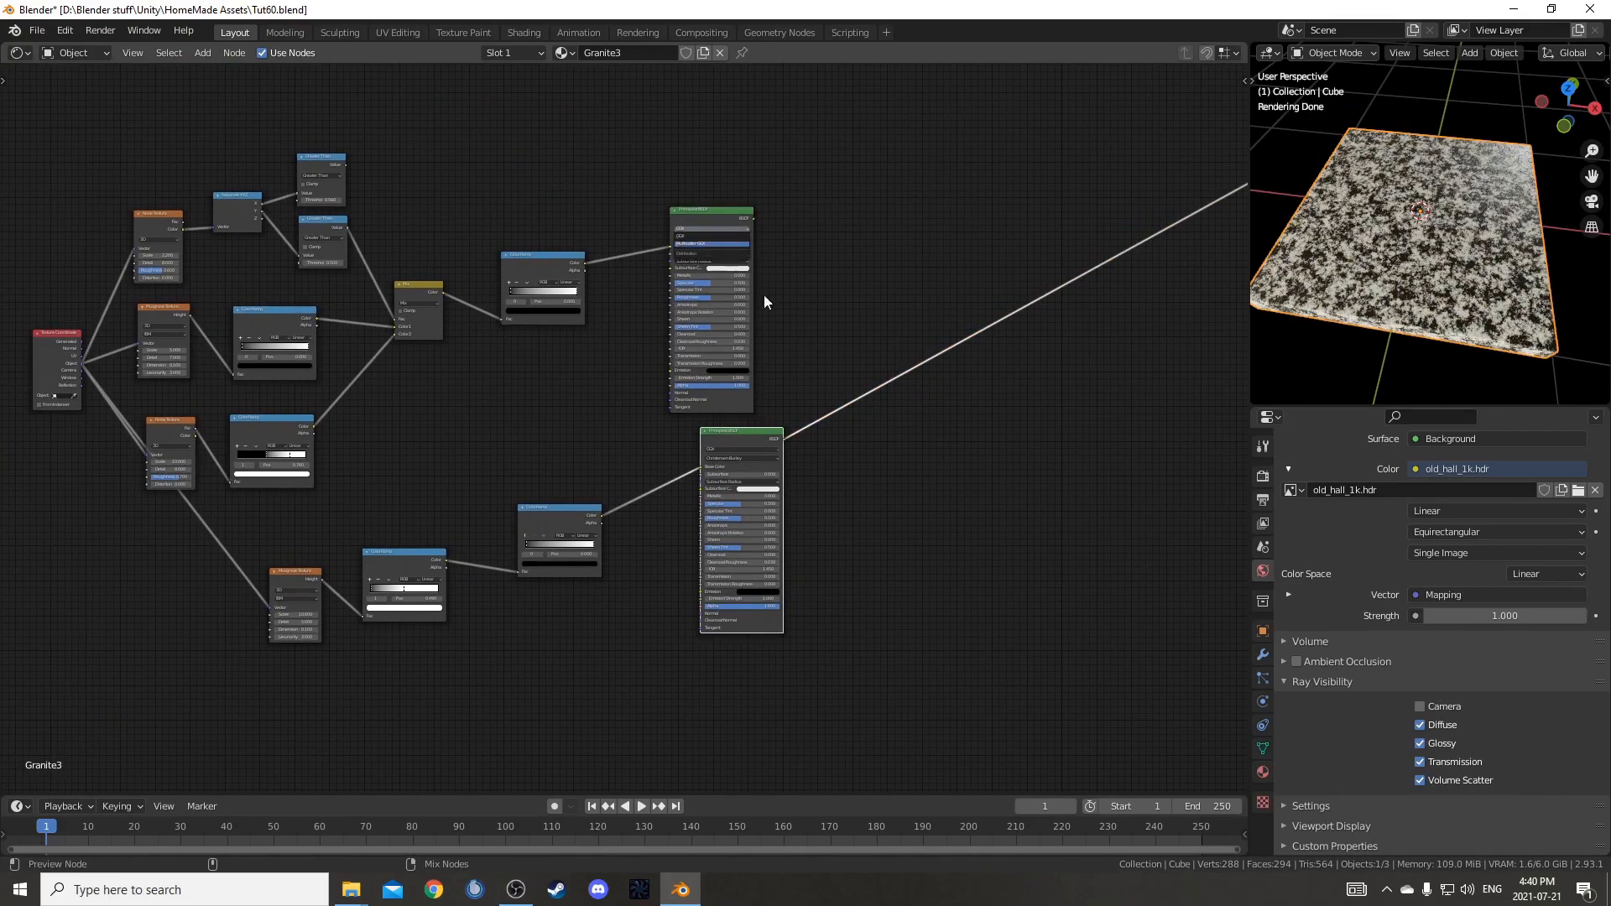
pyautogui.moveTo(785, 321); pyautogui.dragTo(748, 301, button='middle')
pyautogui.keyDown('ctrl'); pyautogui.keyDown('shift'); pyautogui.click(687, 194); pyautogui.keyUp('shift'); pyautogui.keyUp('ctrl')
pyautogui.scroll(3, 758, 255)
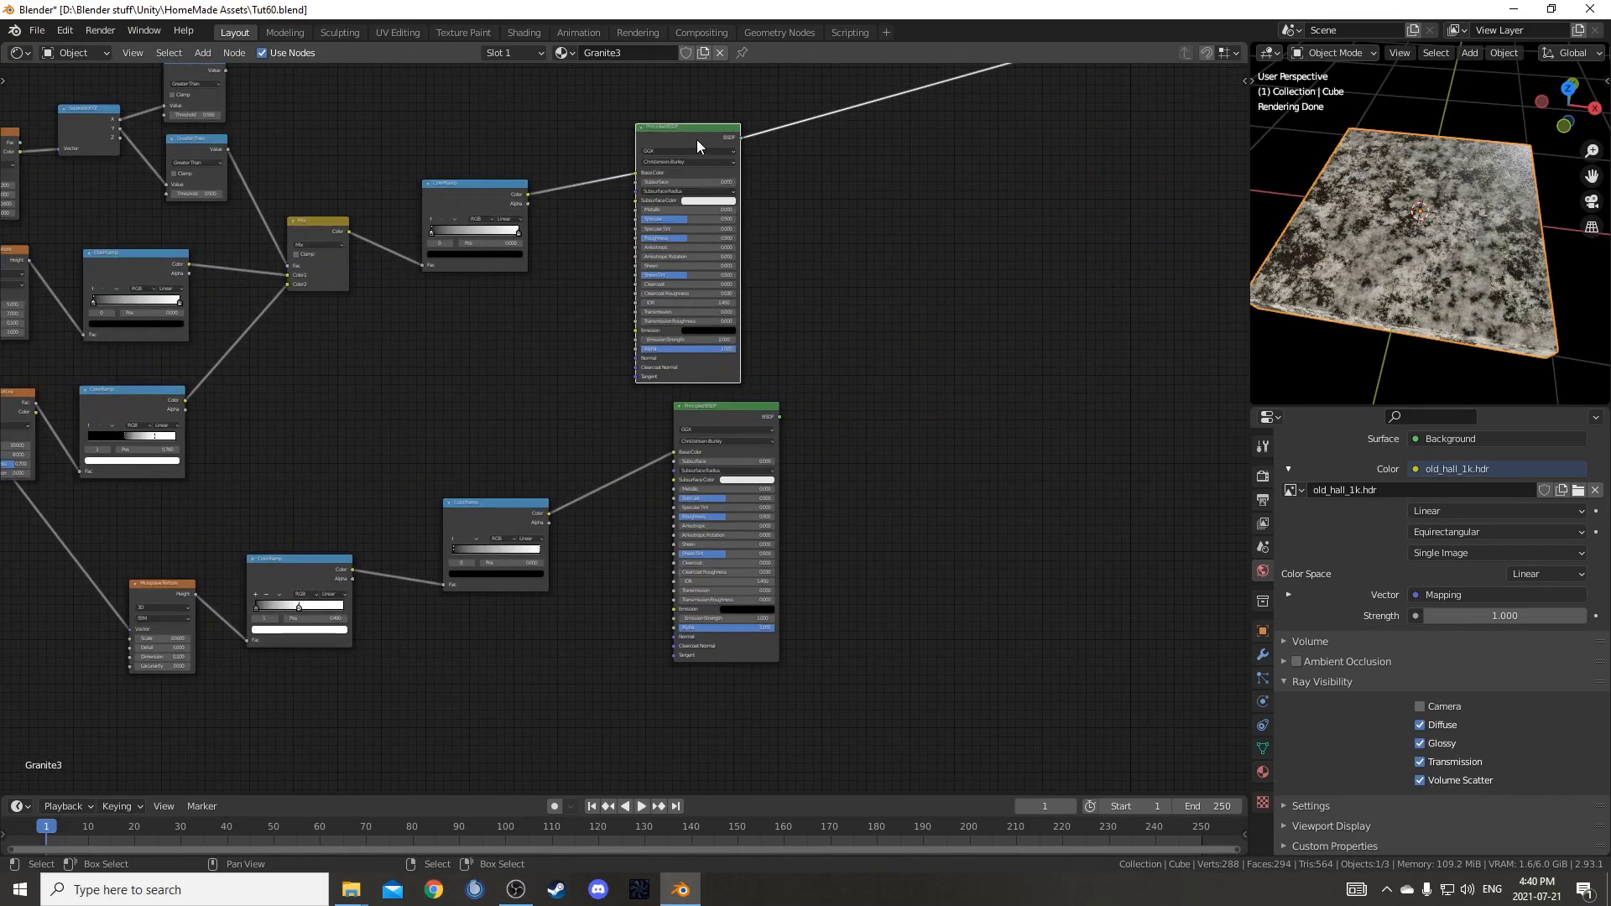
pyautogui.scroll(-2, 806, 239)
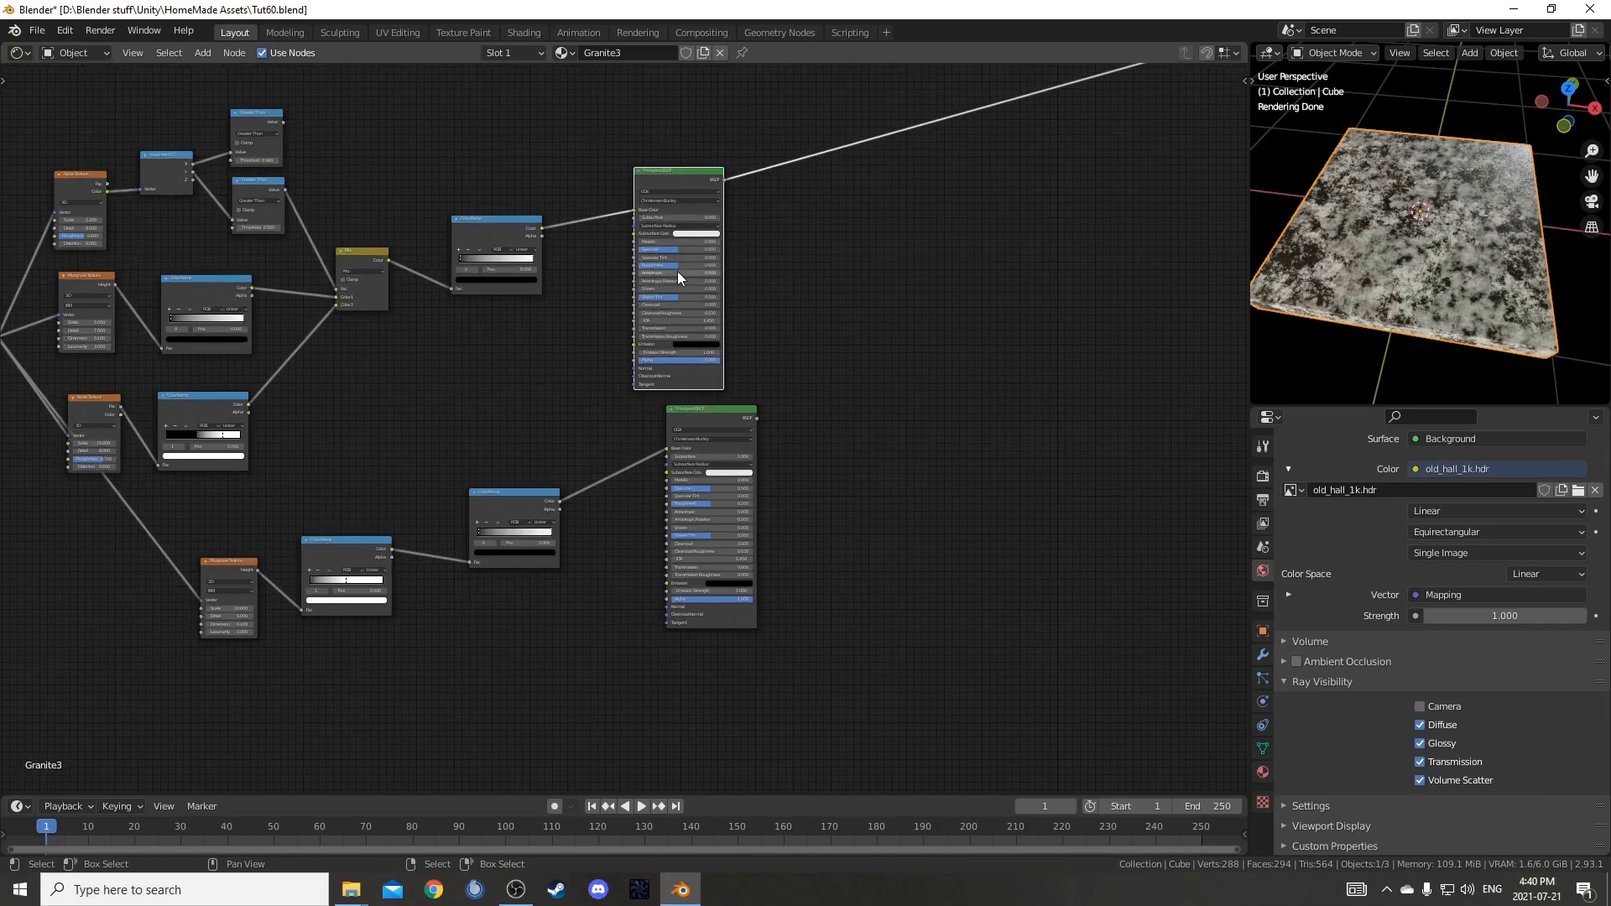
# - Combine the two Principled BSDFs with a Mix Shader and position it beyond them on the preview link
pyautogui.keyDown('alt'); pyautogui.moveTo(693, 180); pyautogui.dragTo(727, 455, button='right'); pyautogui.keyUp('alt')
pyautogui.scroll(4, 890, 433)
pyautogui.moveTo(872, 252); pyautogui.dragTo(952, 226)
pyautogui.scroll(-4, 940, 240)
pyautogui.moveTo(733, 234); pyautogui.dragTo(751, 329, button='middle')
# - Connect the upper Greater Than node's Value output to the Fac input of the Mix Shader
pyautogui.moveTo(275, 210); pyautogui.dragTo(277, 201)
pyautogui.scroll(2, 245, 162)
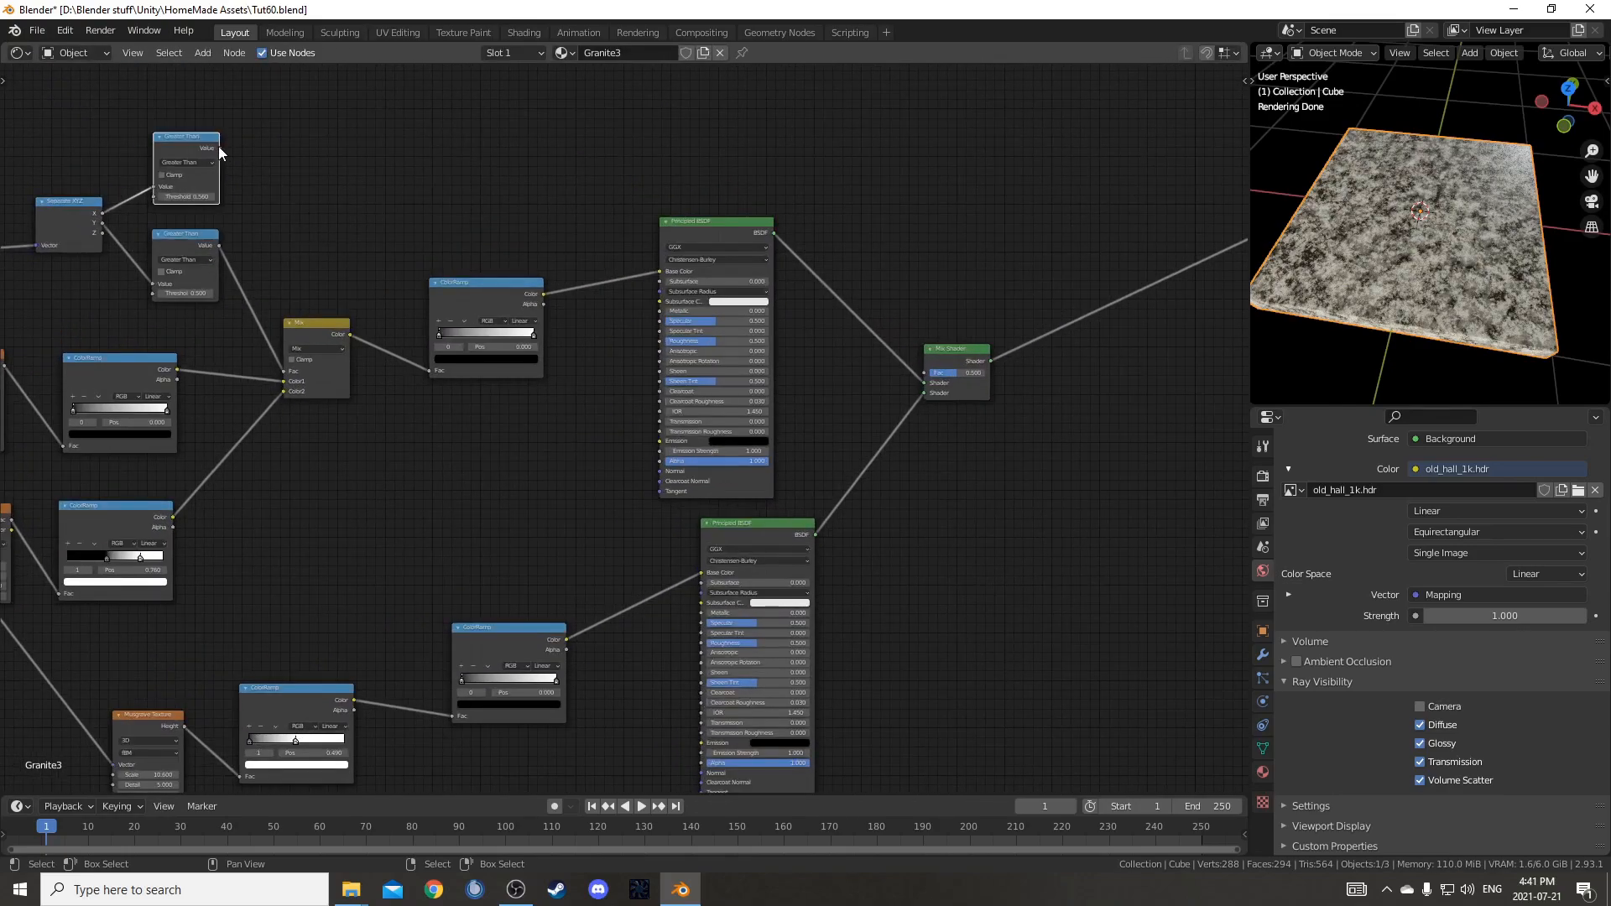
pyautogui.scroll(2, 216, 176)
pyautogui.moveTo(215, 242); pyautogui.dragTo(334, 223, button='middle')
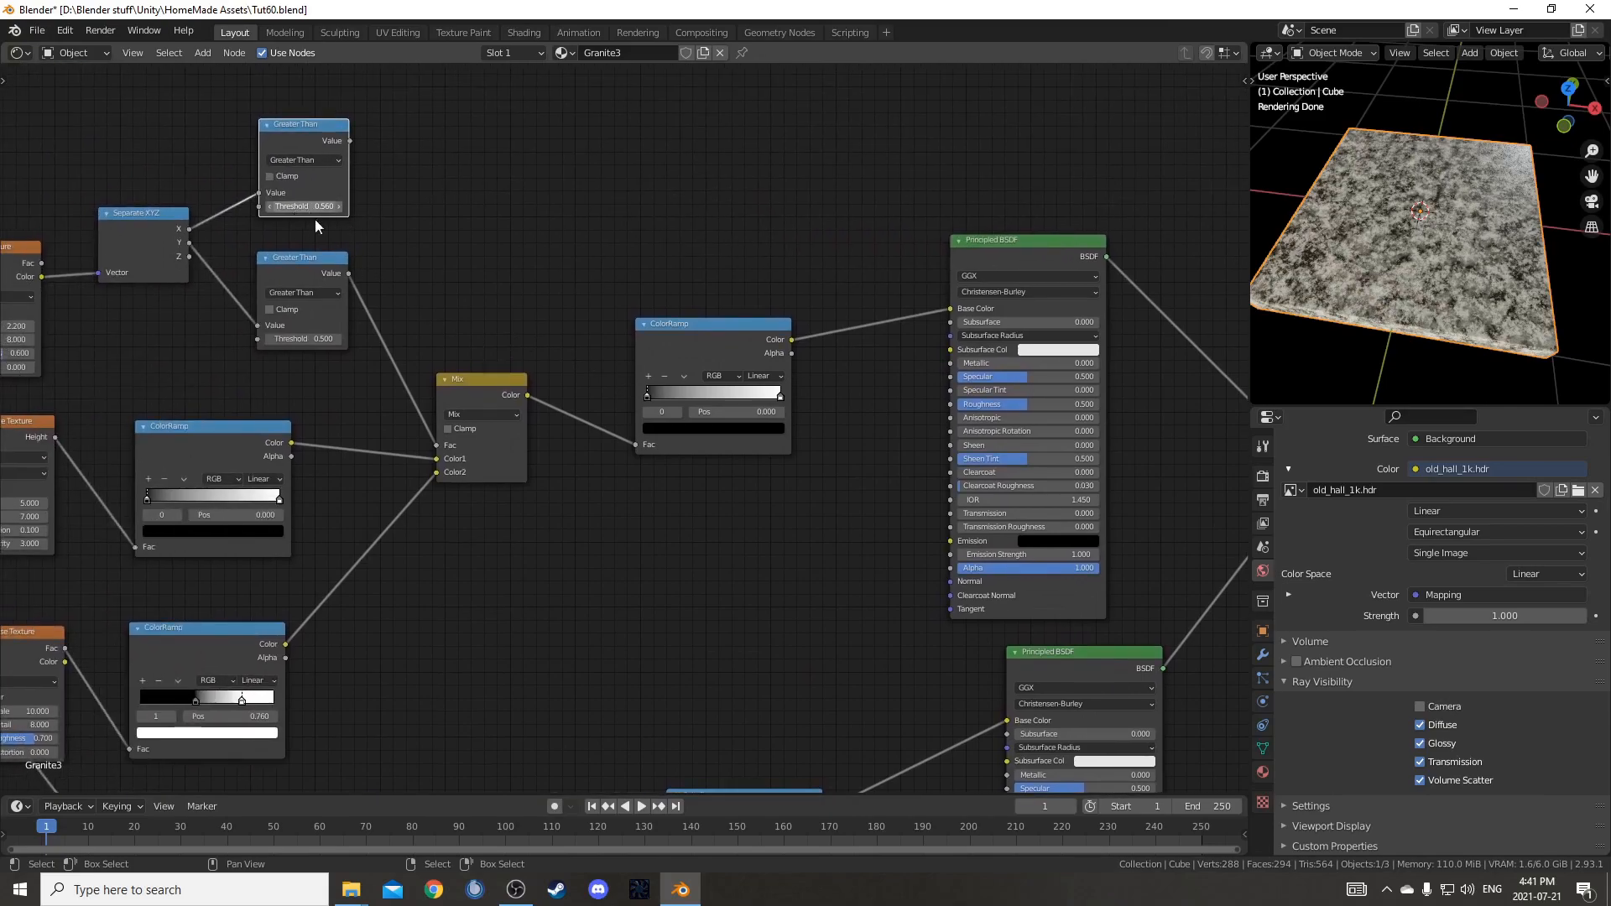
pyautogui.scroll(-2, 304, 213)
pyautogui.moveTo(314, 182); pyautogui.dragTo(1078, 424)
pyautogui.moveTo(1134, 436); pyautogui.dragTo(873, 353, button='middle')
pyautogui.scroll(3, 864, 342)
pyautogui.moveTo(919, 291); pyautogui.dragTo(922, 294)
pyautogui.moveTo(1351, 235); pyautogui.dragTo(1341, 208, button='middle')
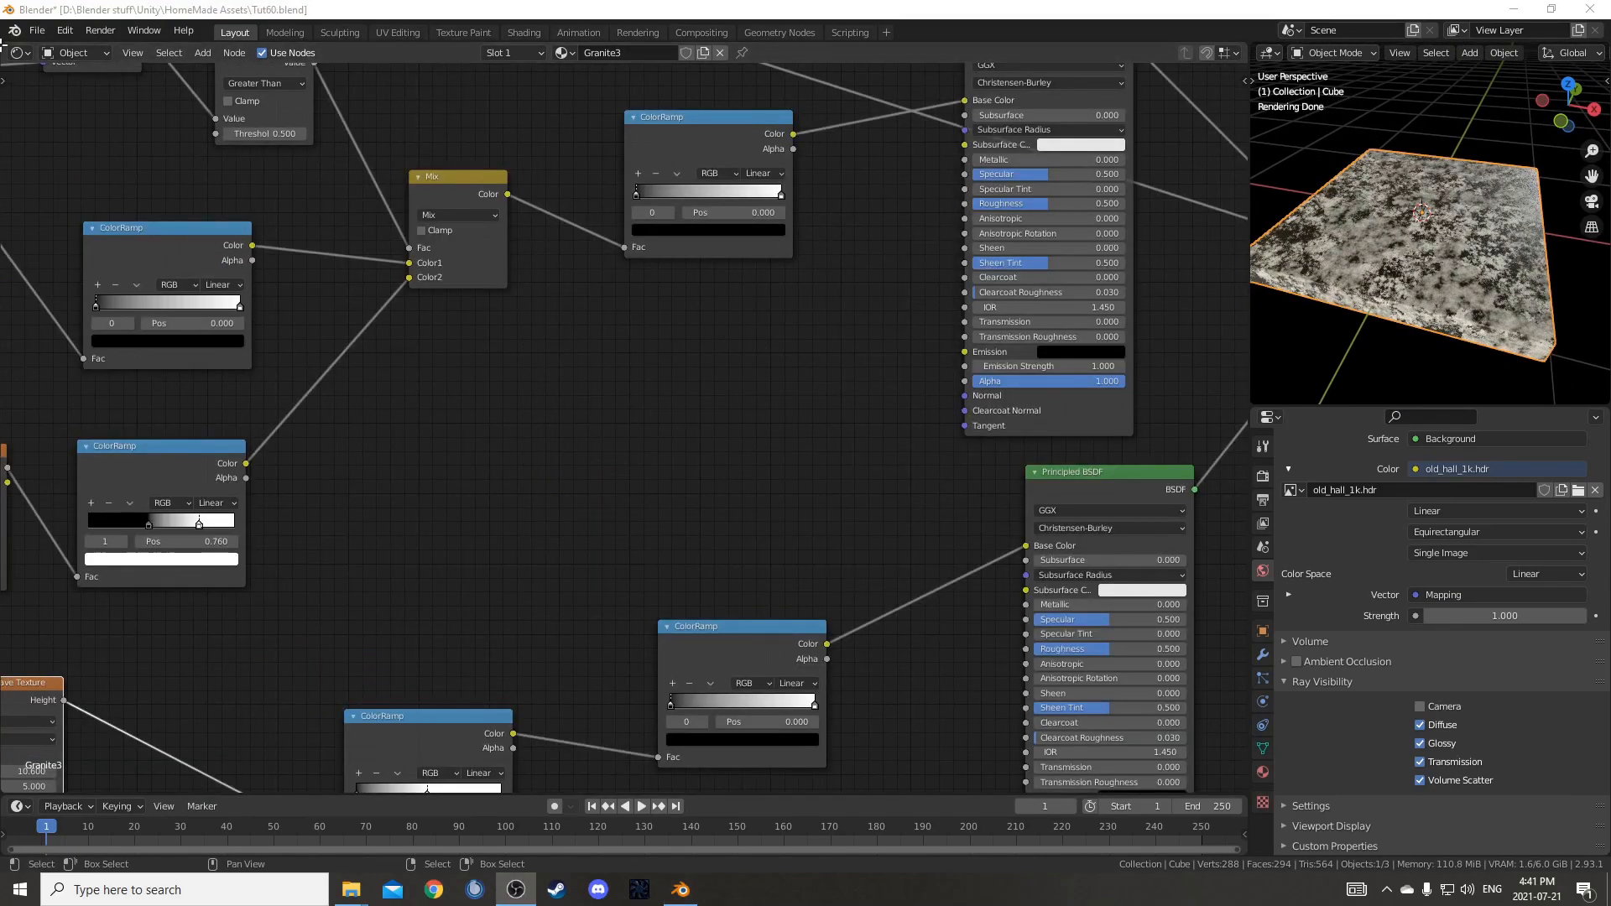
# - Split off an Image Editor above the node graph, load granite1.jpg in it and enlarge the image area
pyautogui.moveTo(3, 47); pyautogui.dragTo(6, 226)
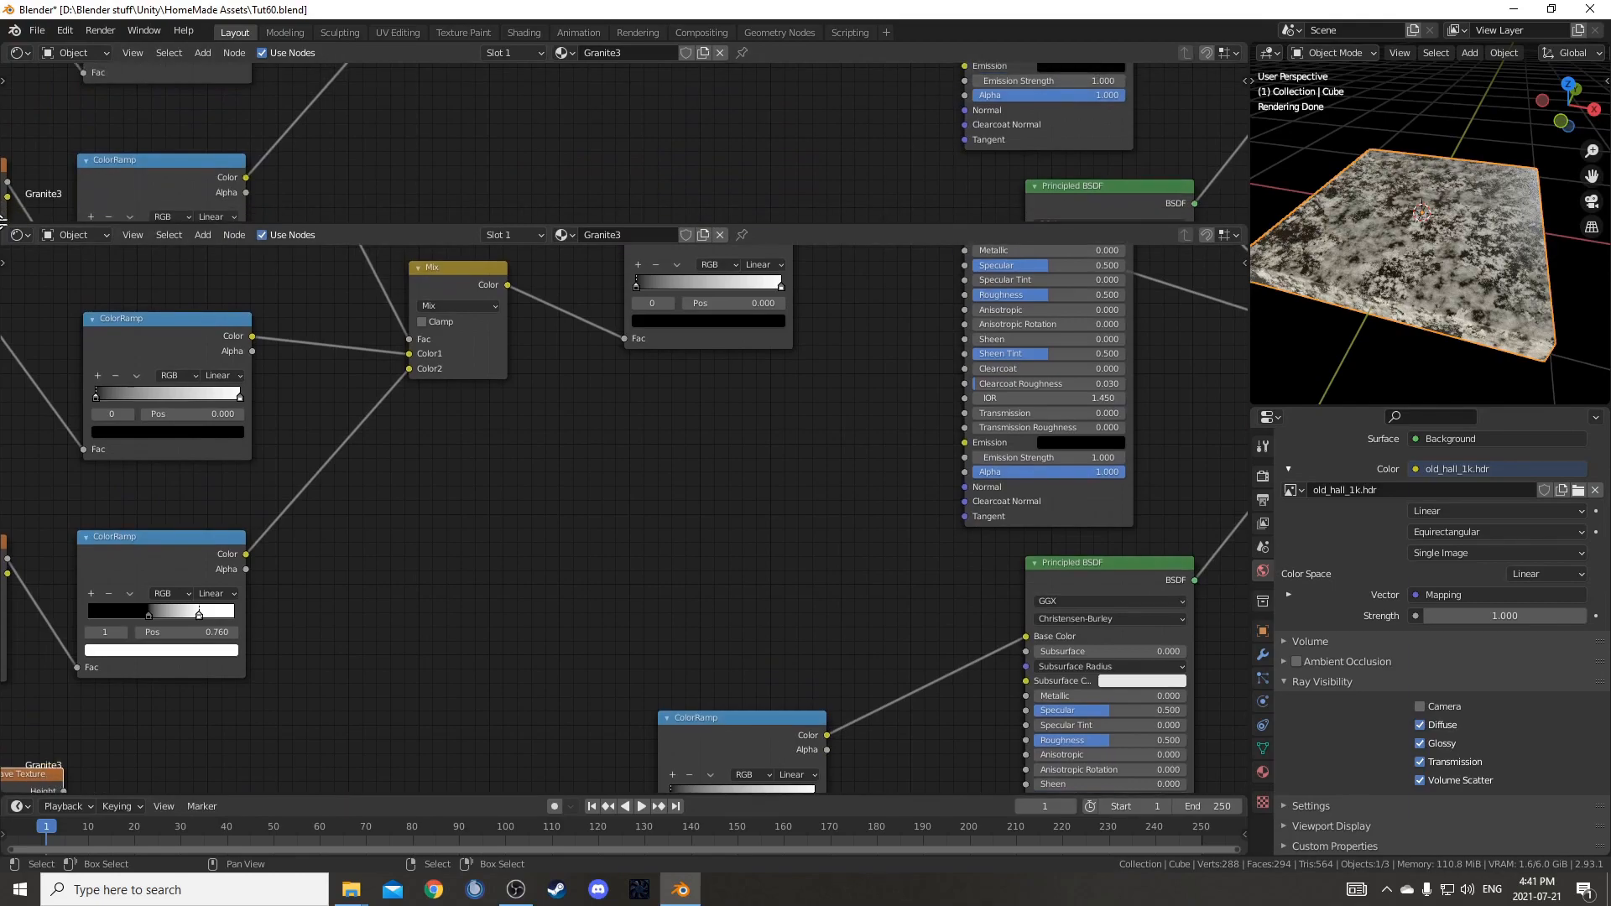
pyautogui.click(20, 54)
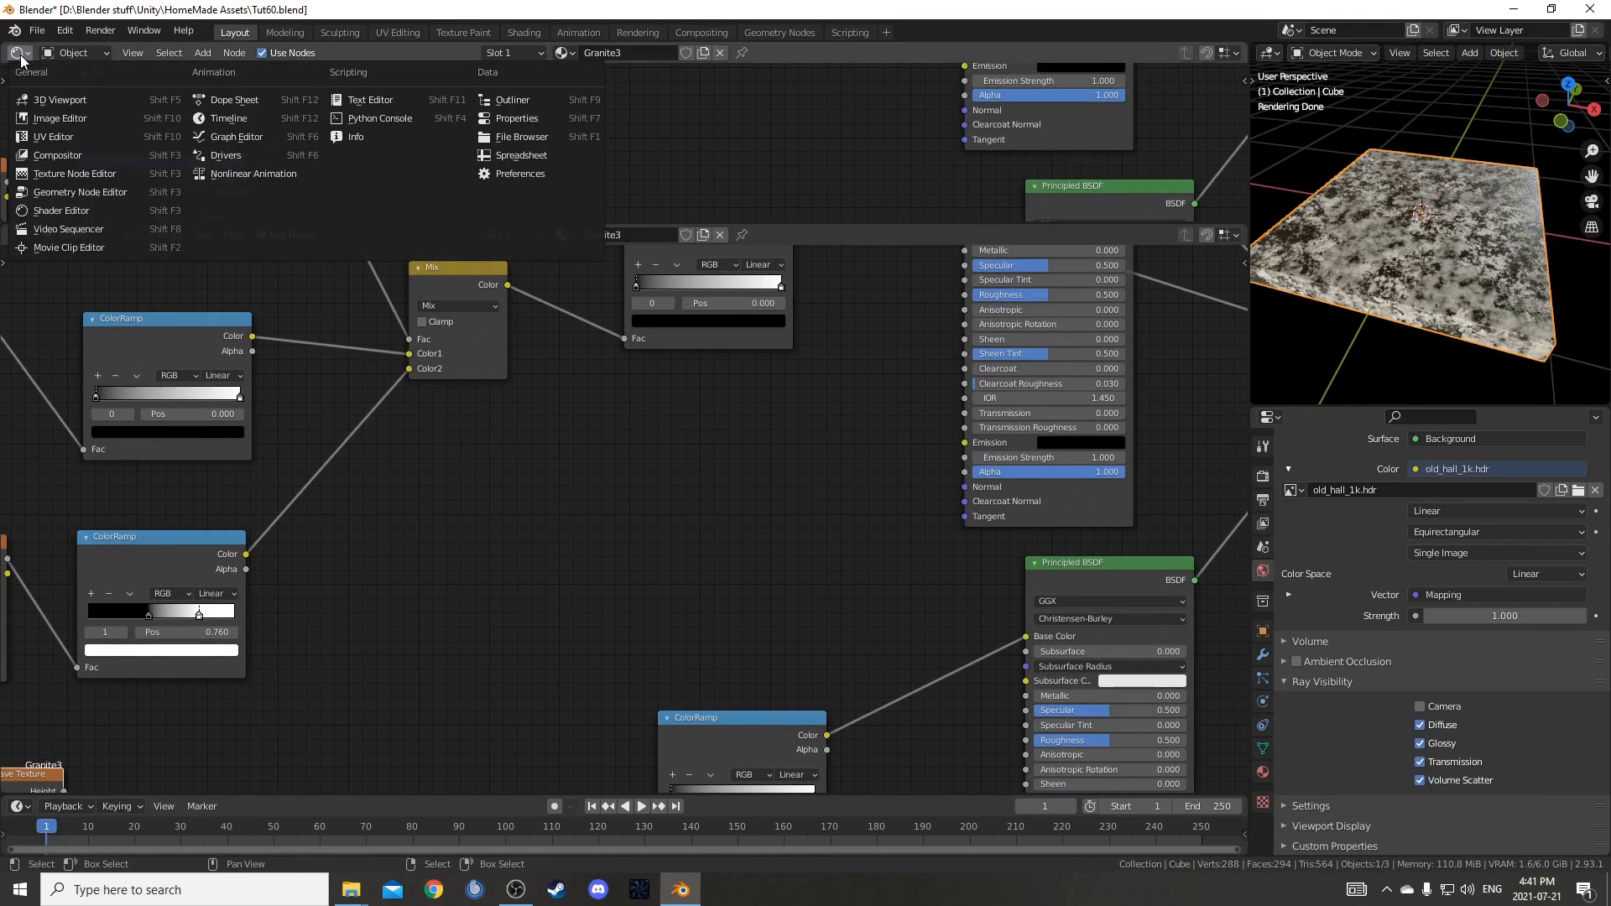
pyautogui.click(68, 117)
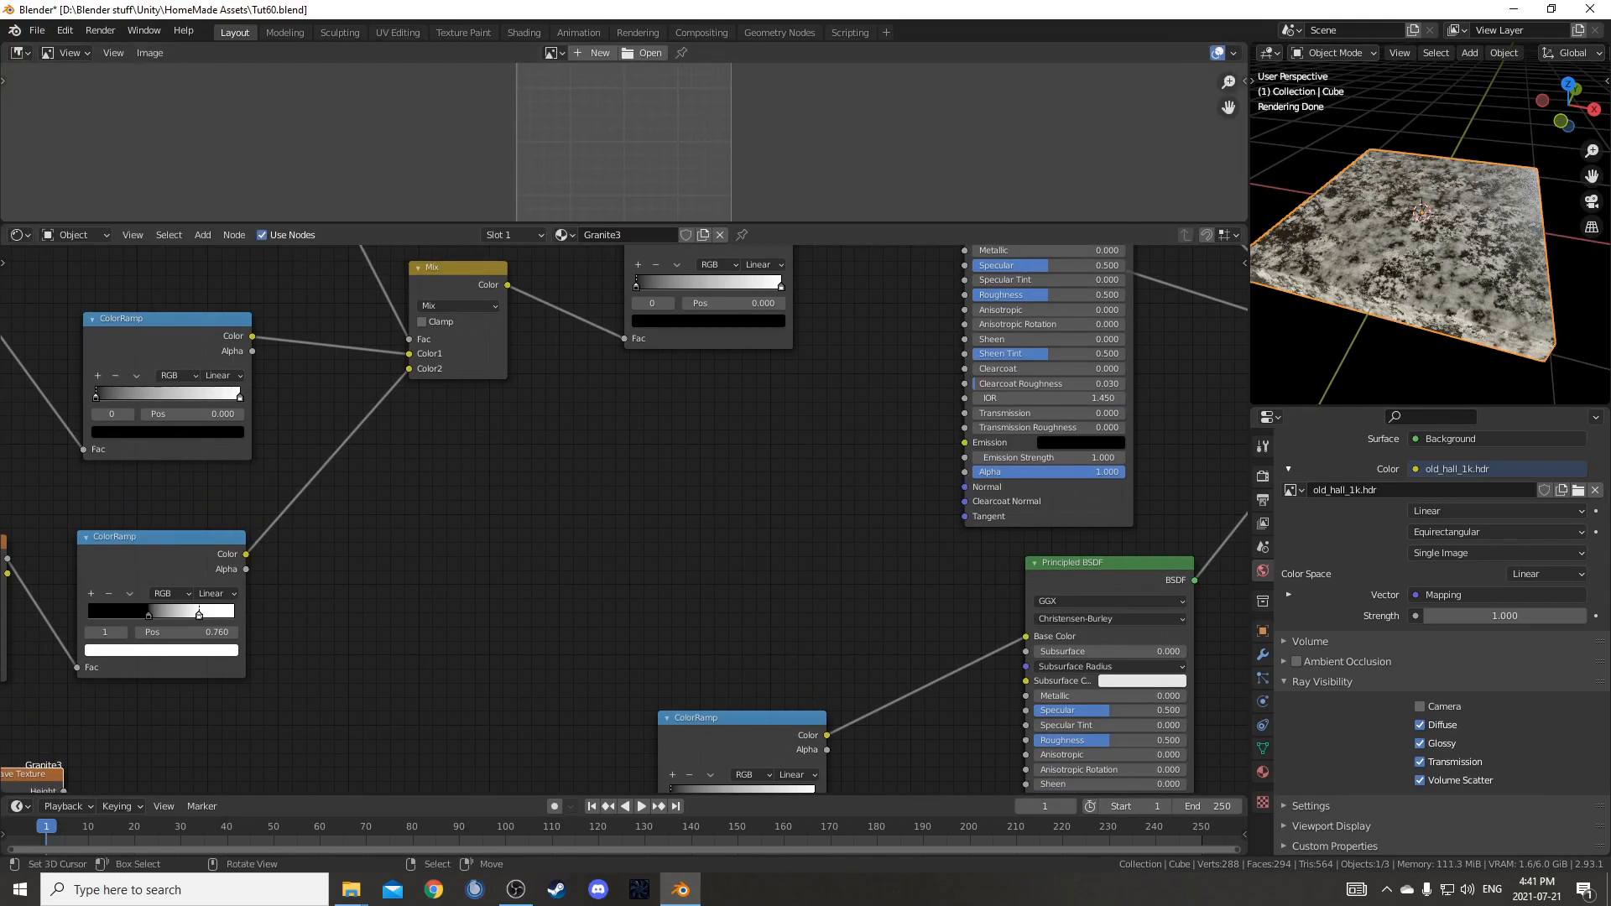
pyautogui.moveTo(1610, 208); pyautogui.dragTo(648, 109)
pyautogui.scroll(-5, 706, 172)
pyautogui.moveTo(763, 224); pyautogui.dragTo(765, 293)
# - Sample a stroke of pink granite colors from the reference image into the upper branch's last ColorRamp
pyautogui.scroll(4, 669, 183)
pyautogui.moveTo(704, 510); pyautogui.dragTo(618, 665, button='middle')
pyautogui.moveTo(653, 419); pyautogui.dragTo(656, 422)
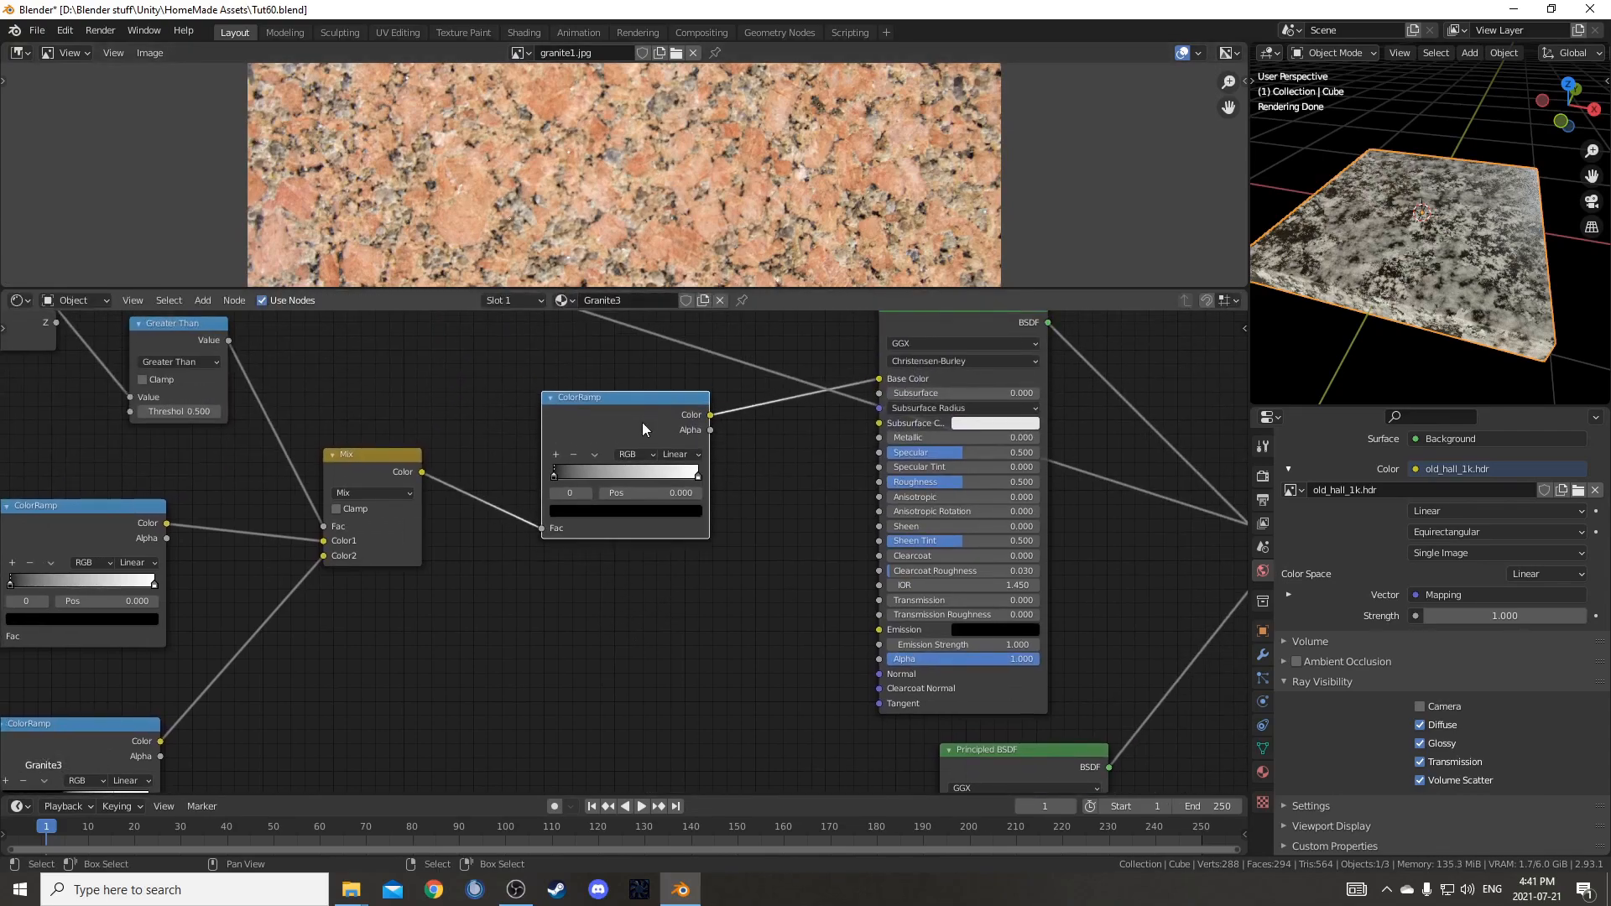
pyautogui.press('e')
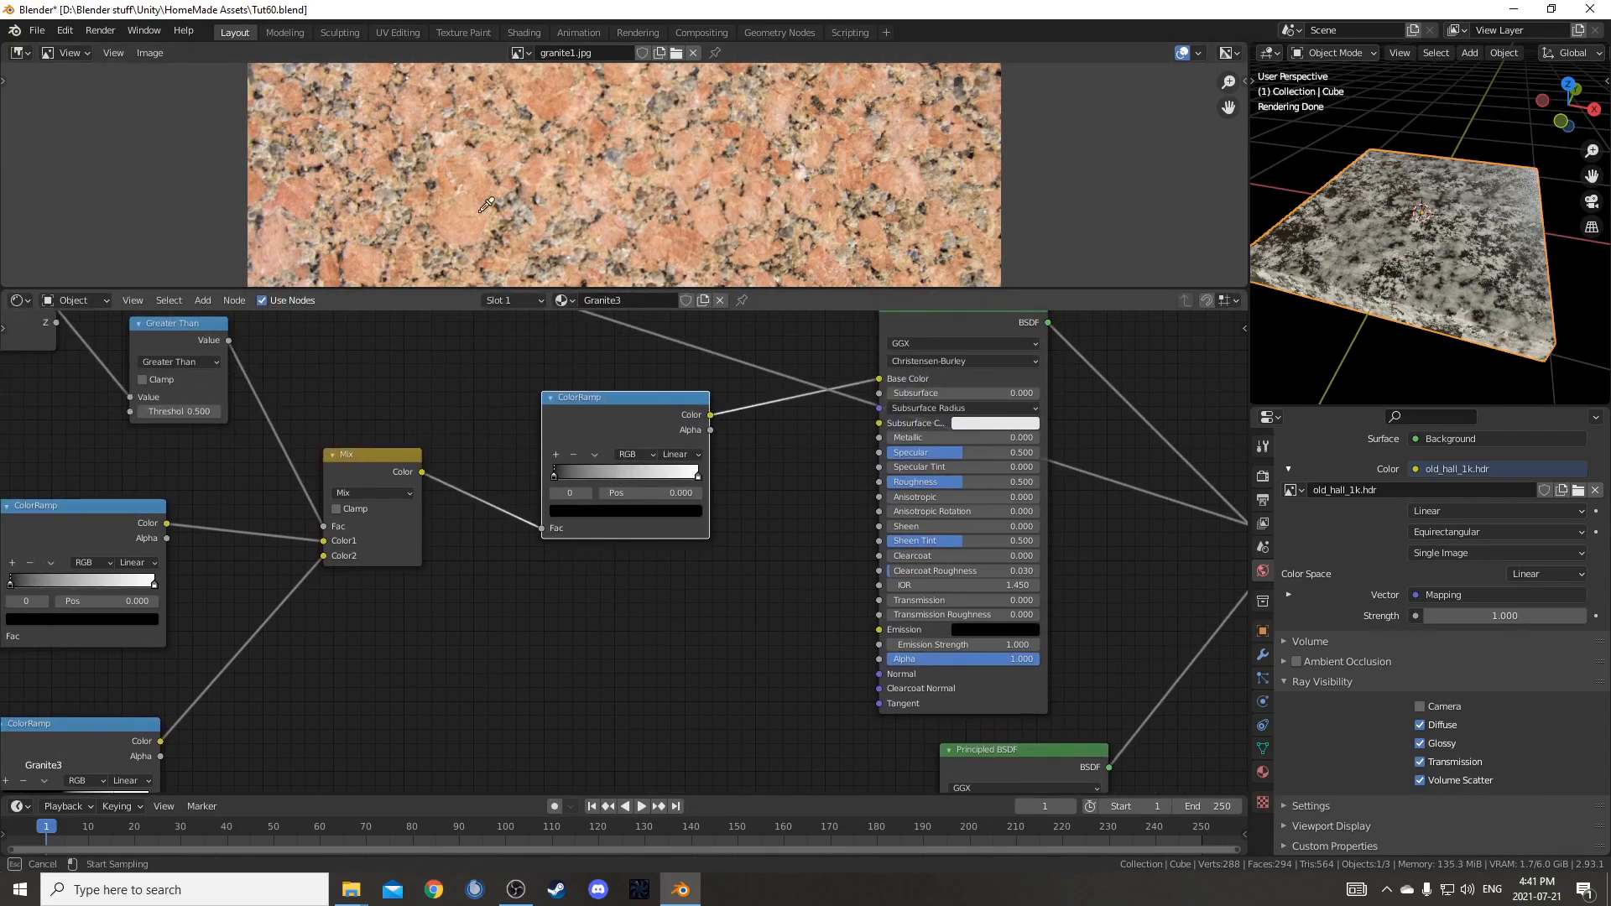
pyautogui.moveTo(455, 220); pyautogui.dragTo(482, 191)
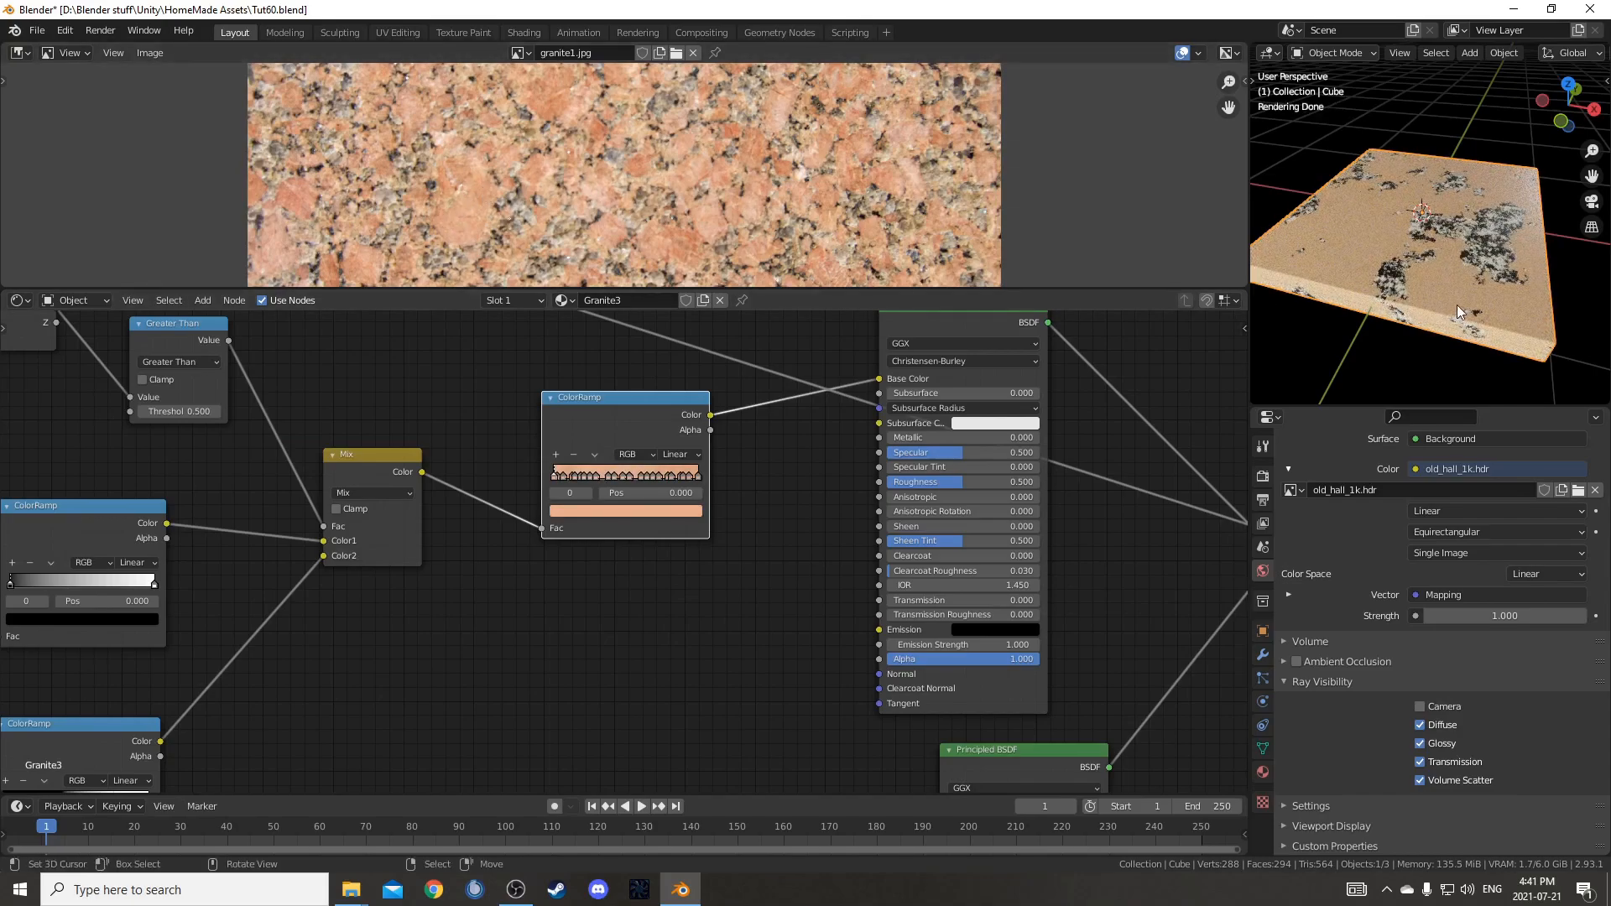
pyautogui.moveTo(1459, 302)
pyautogui.mouseDown(button='middle')
pyautogui.moveTo(1458, 330)
pyautogui.moveTo(1357, 172)
pyautogui.mouseUp(button='middle')
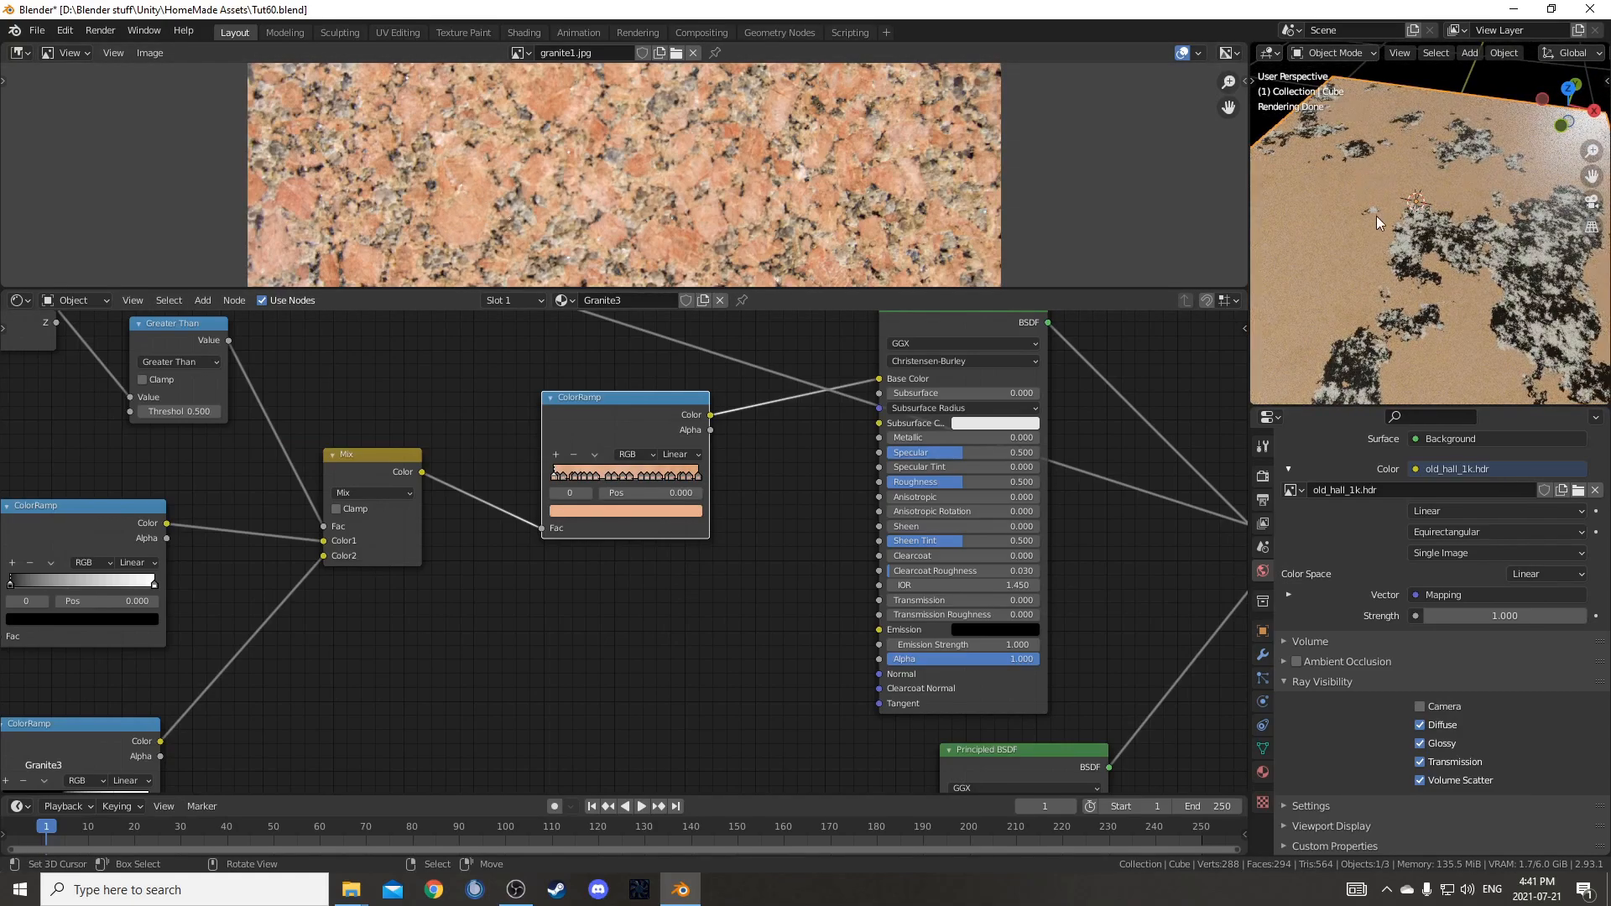
pyautogui.scroll(-2, 637, 428)
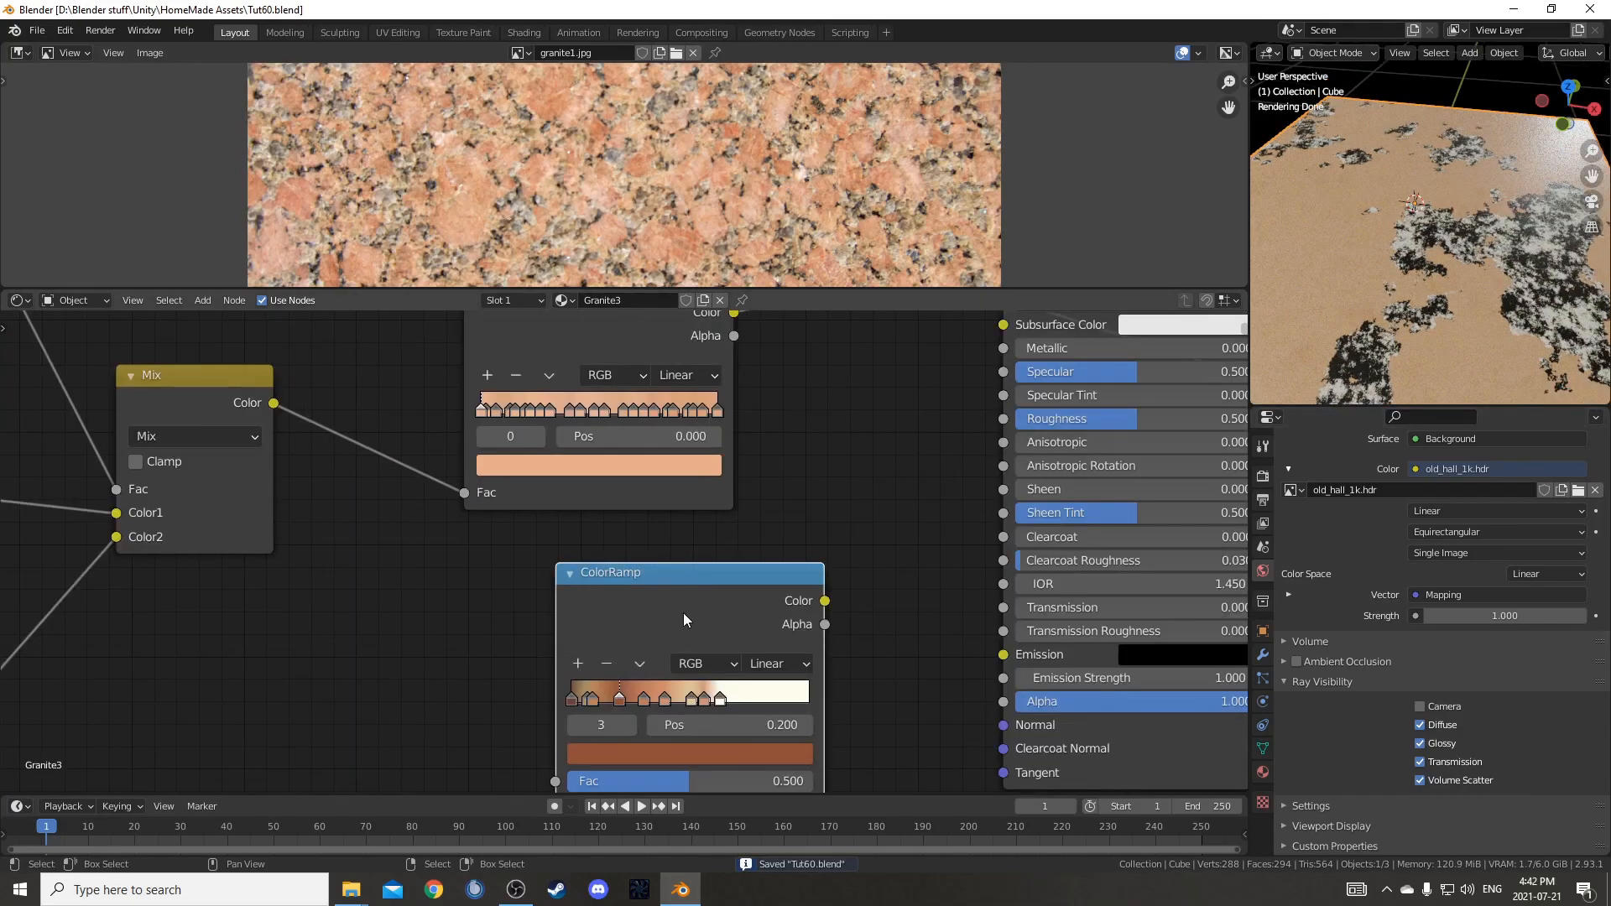
# - Inspect the color stops of the unconnected multi-stop ColorRamp below the sampled one
pyautogui.moveTo(683, 616); pyautogui.dragTo(652, 594)
pyautogui.moveTo(760, 629); pyautogui.dragTo(816, 662, button='middle')
pyautogui.scroll(-1, 621, 490)
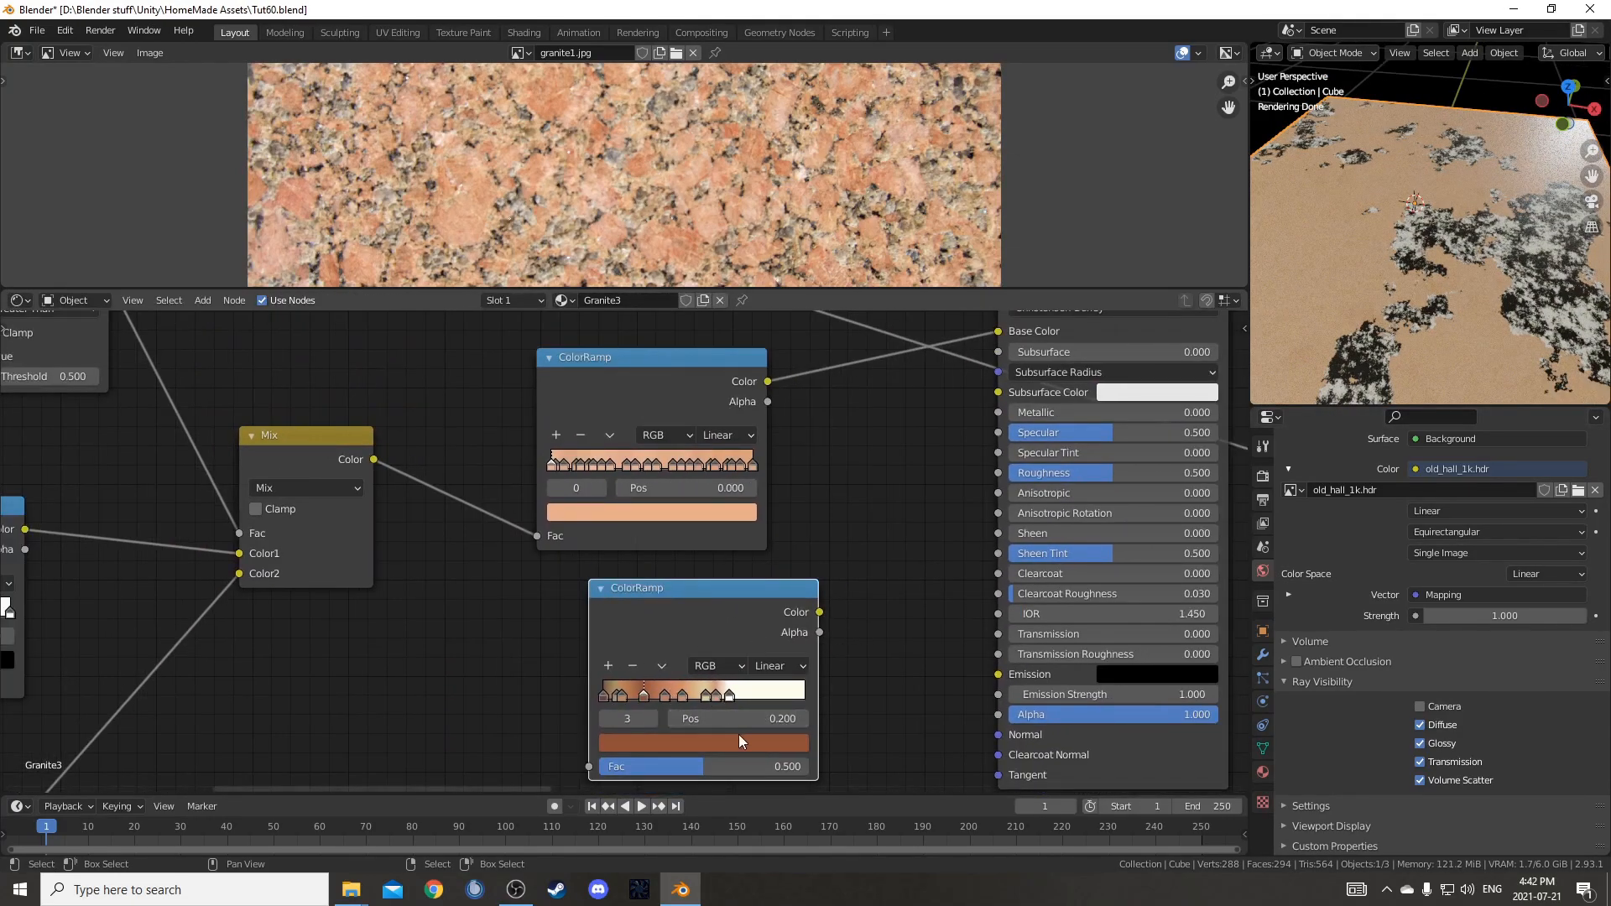
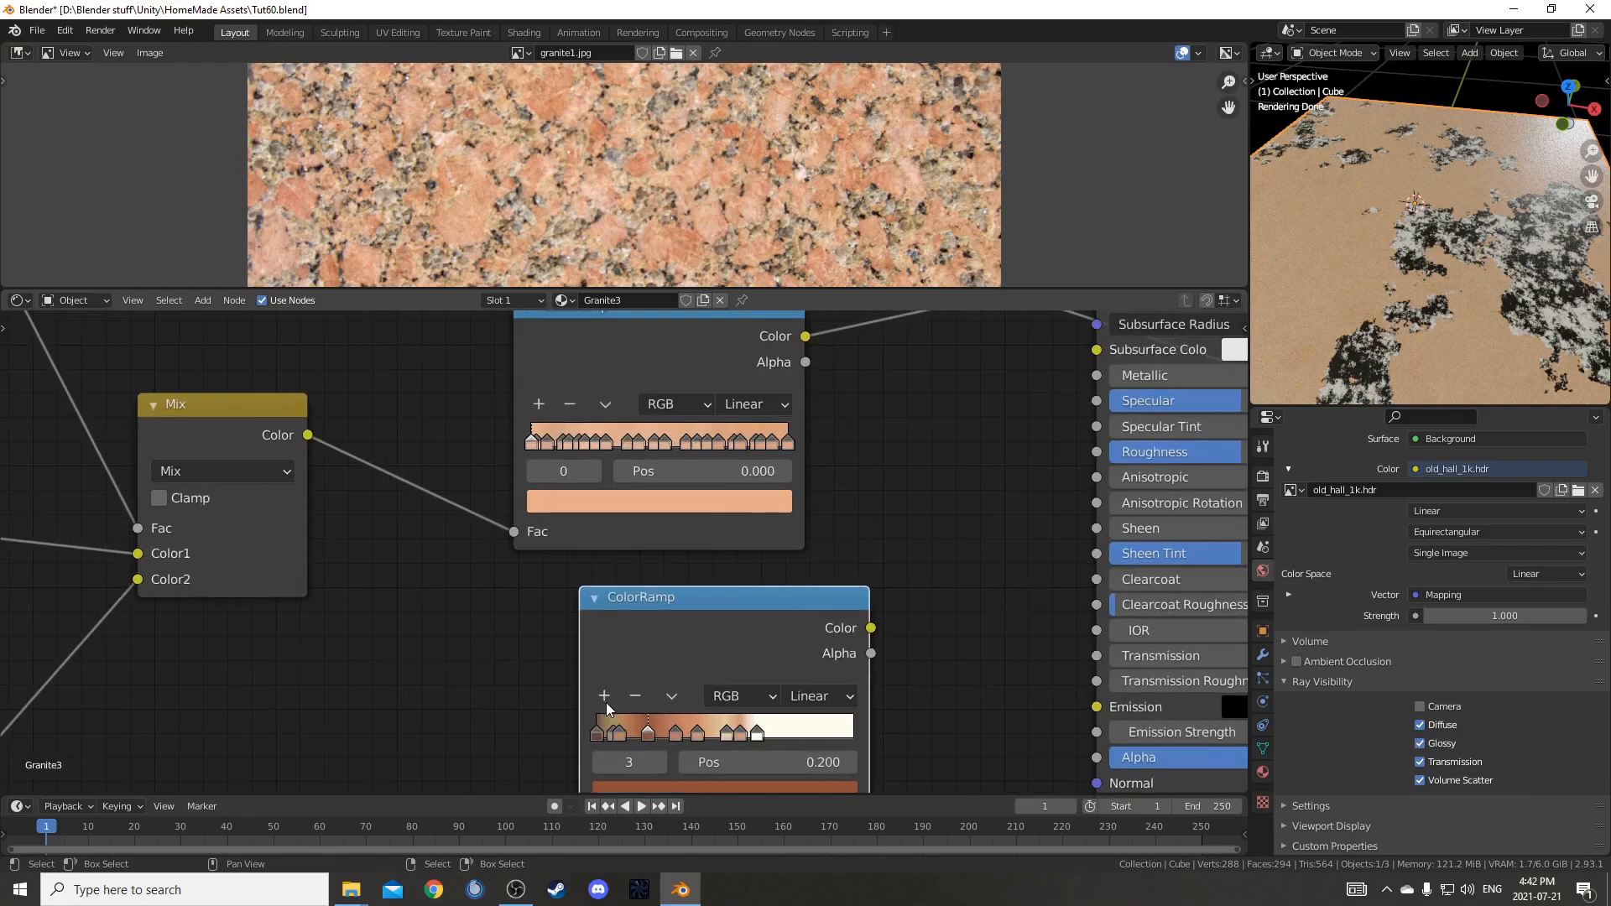
pyautogui.scroll(2, 606, 702)
pyautogui.click(619, 695)
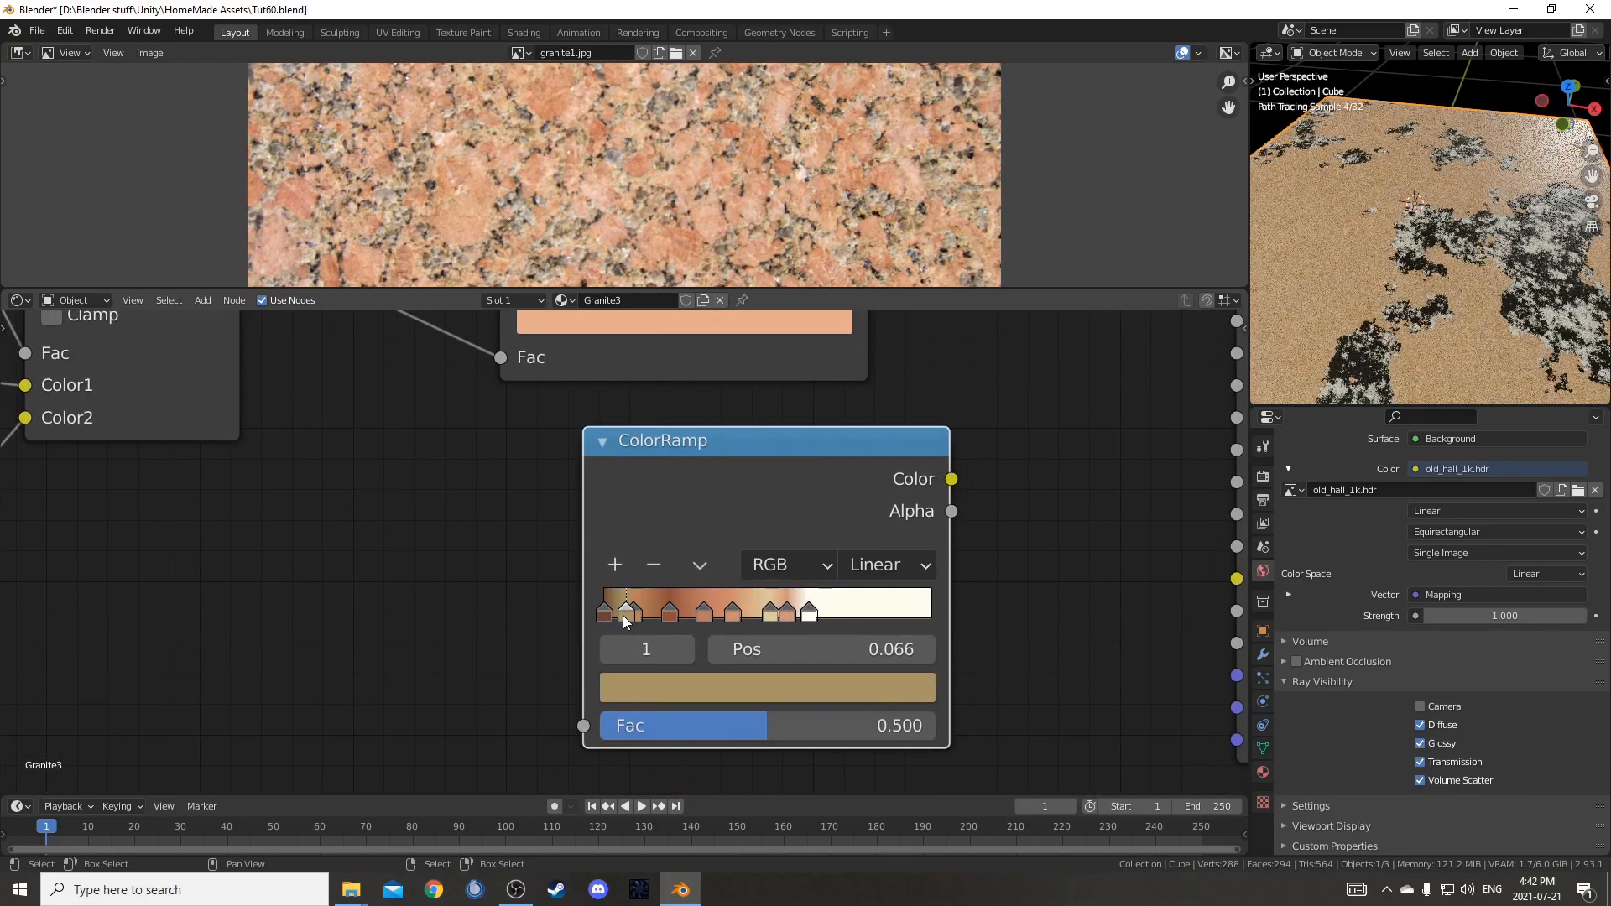
pyautogui.click(658, 695)
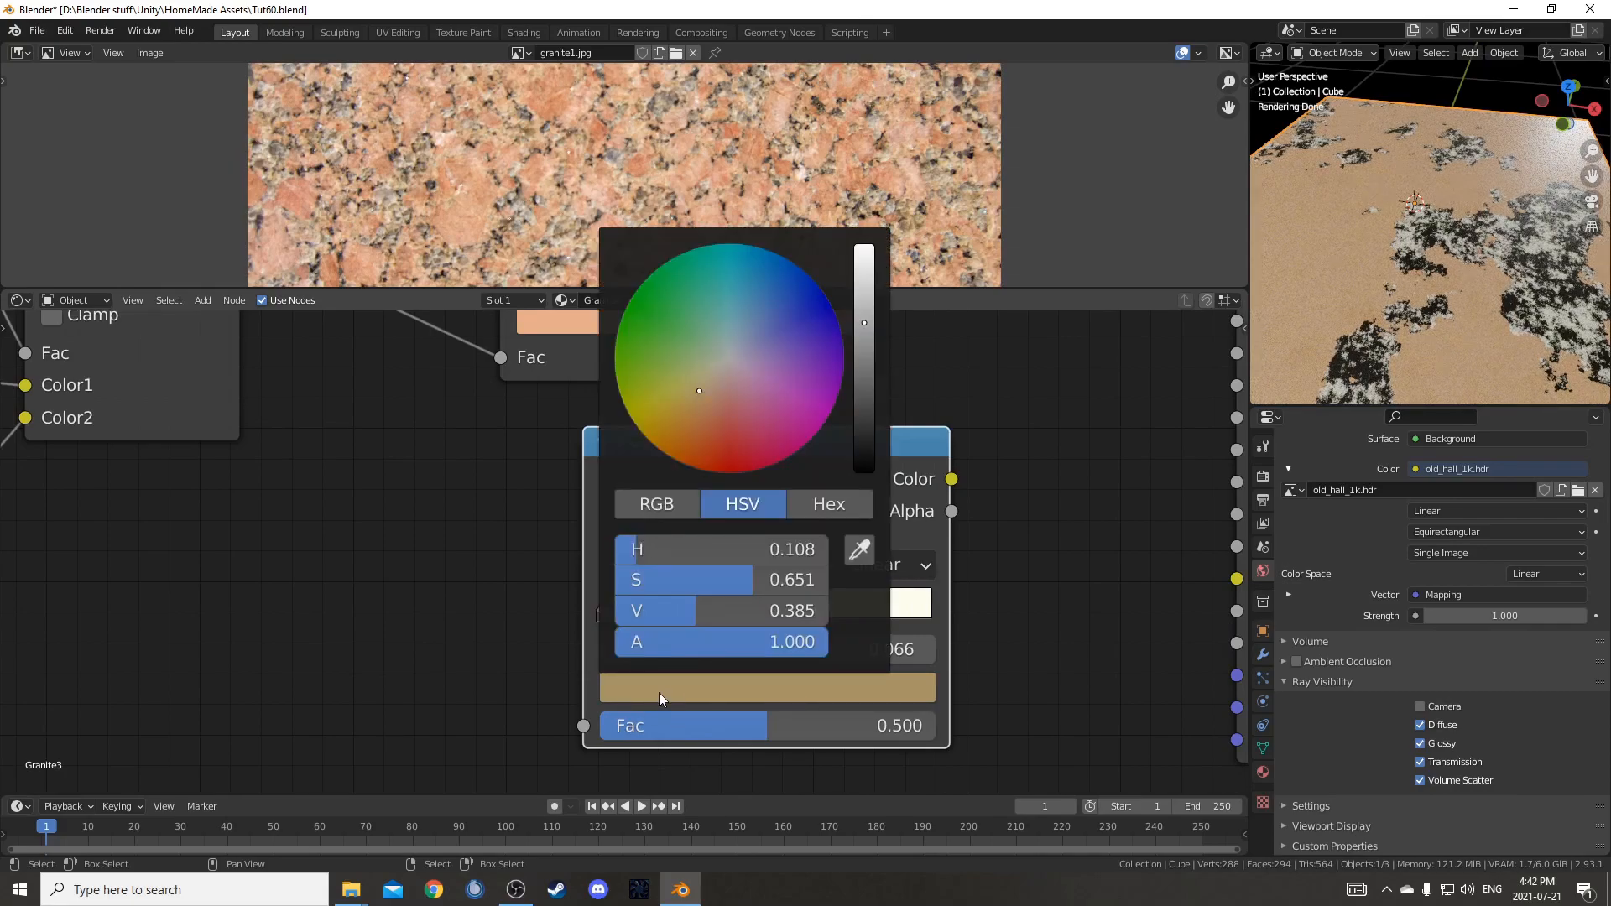
pyautogui.click(808, 613)
# - Replace the sampled ColorRamp between the Mix node and the upper Principled BSDF with the brown, orange and white multi-stop ColorRamp
pyautogui.scroll(-3, 801, 625)
pyautogui.moveTo(677, 587); pyautogui.dragTo(567, 433)
pyautogui.click(828, 382)
pyautogui.keyDown('alt'); pyautogui.moveTo(827, 374); pyautogui.dragTo(815, 586); pyautogui.keyUp('alt')
pyautogui.press('x')
pyautogui.moveTo(597, 424); pyautogui.dragTo(768, 403)
pyautogui.scroll(-1, 829, 470)
pyautogui.moveTo(829, 470); pyautogui.dragTo(604, 511, button='middle')
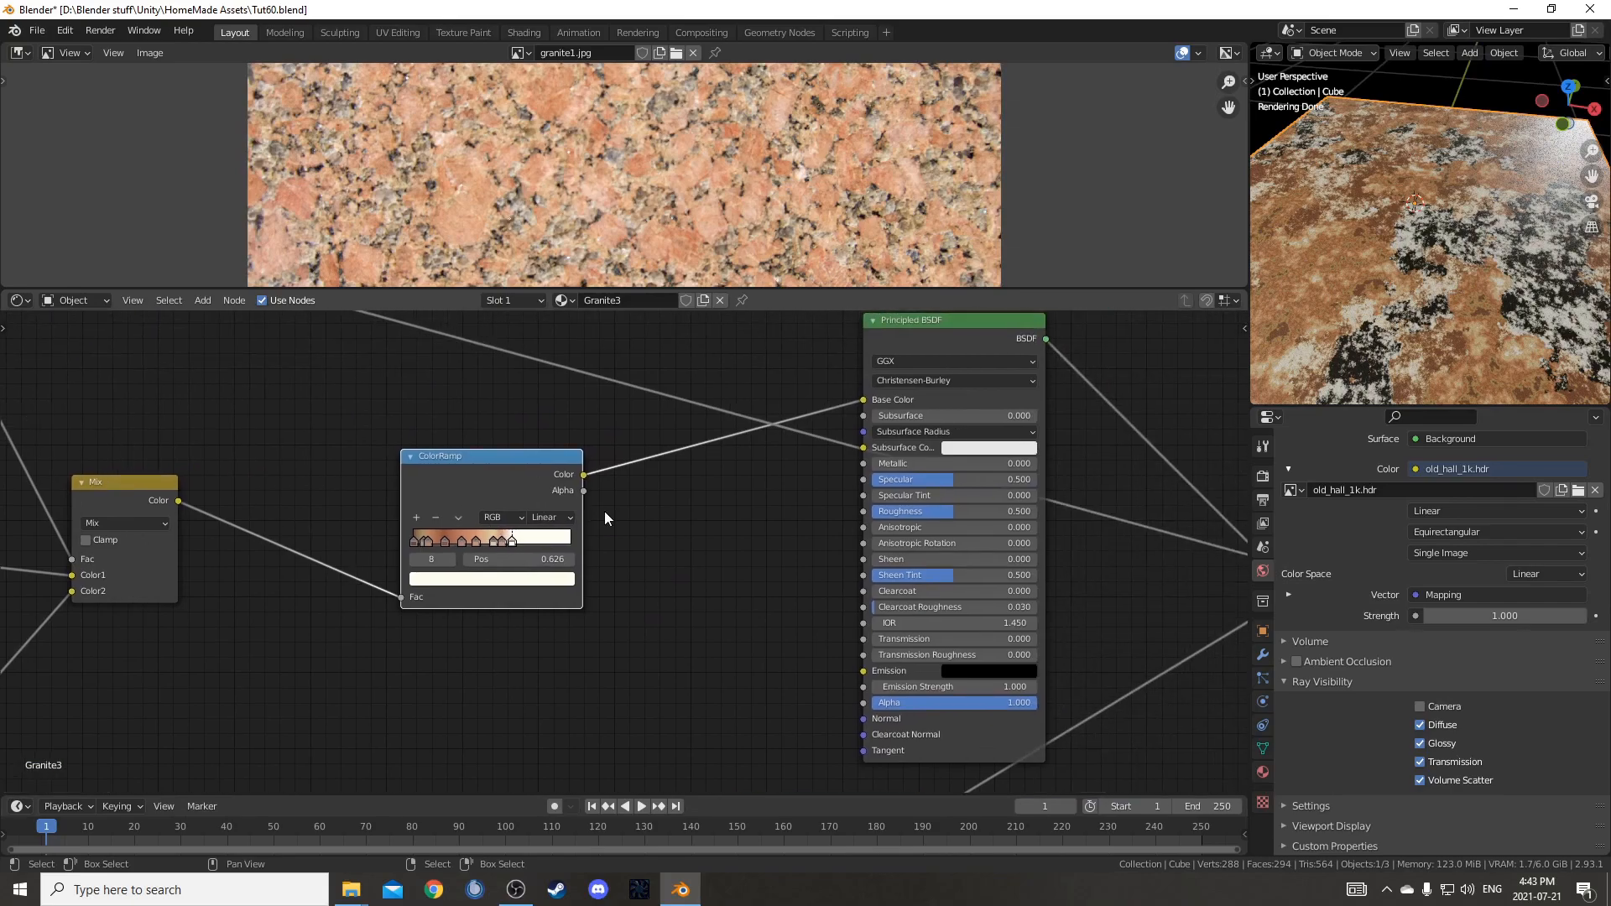
# - Examine the color stops of the ColorRamp feeding the upper Principled BSDF and their effect on the slab
pyautogui.scroll(-2, 604, 511)
pyautogui.moveTo(846, 426); pyautogui.dragTo(804, 426)
pyautogui.scroll(6, 489, 564)
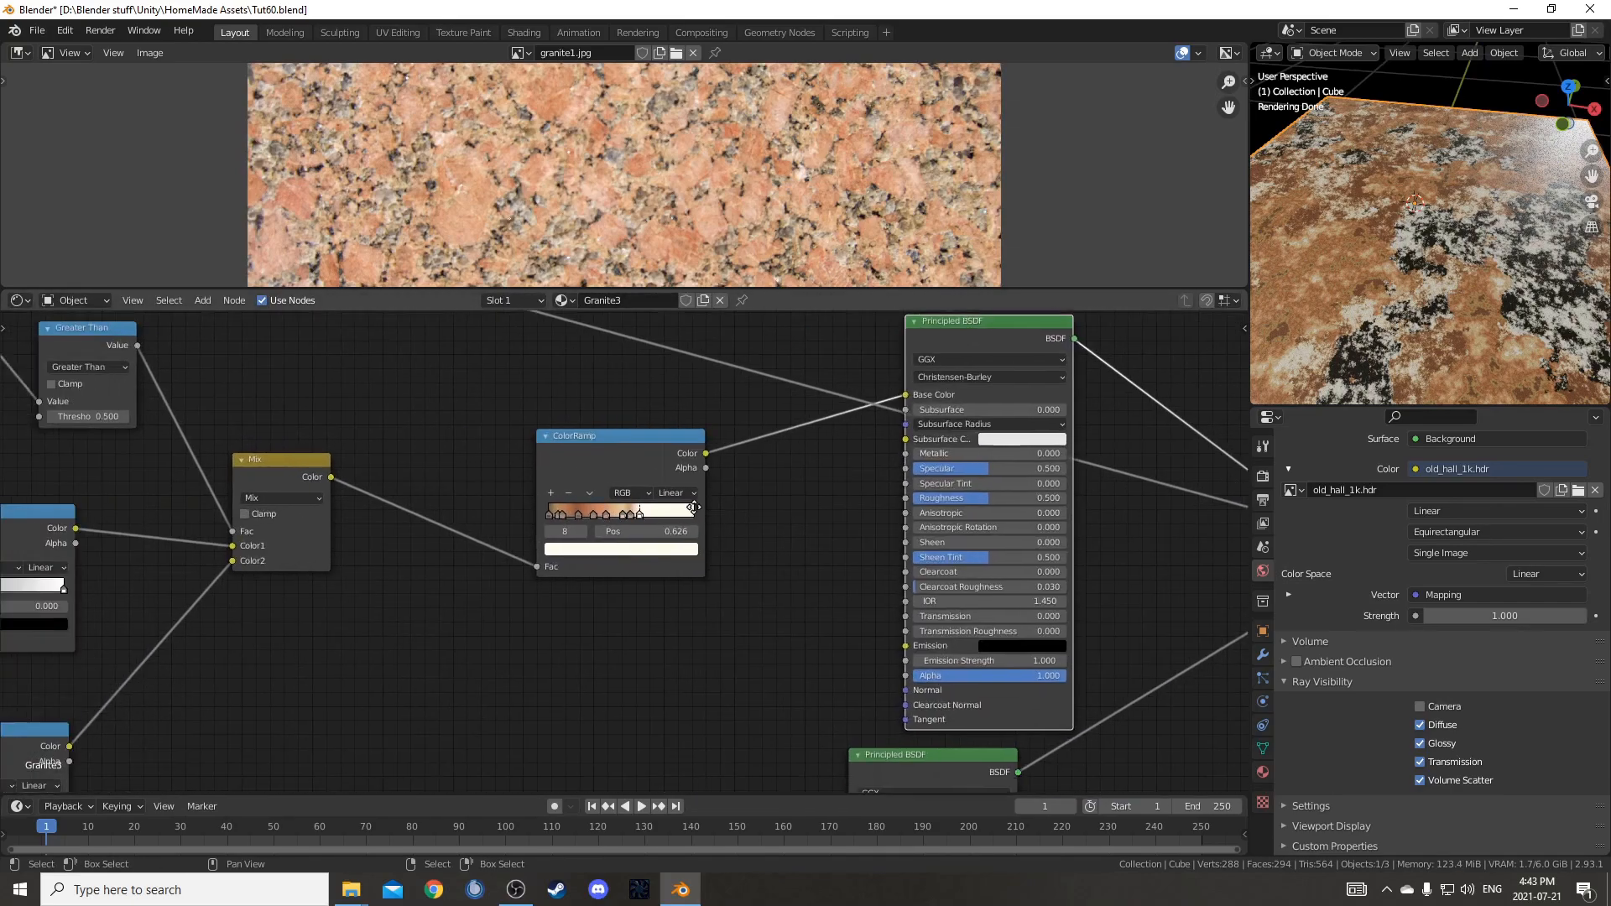
pyautogui.click(606, 452)
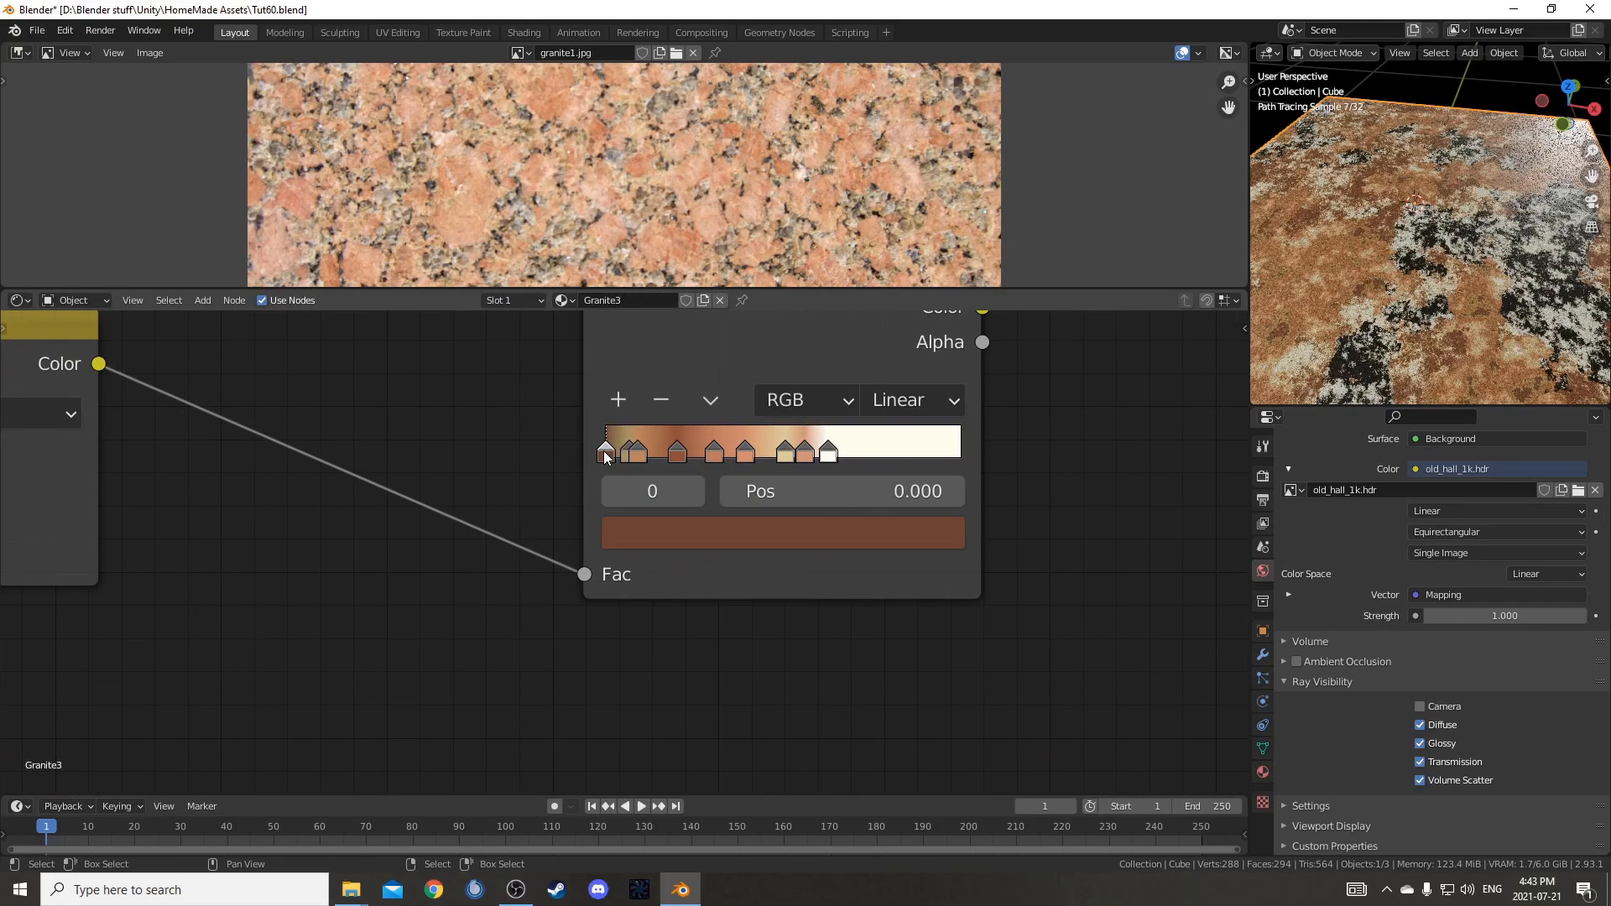
pyautogui.scroll(2, 1397, 289)
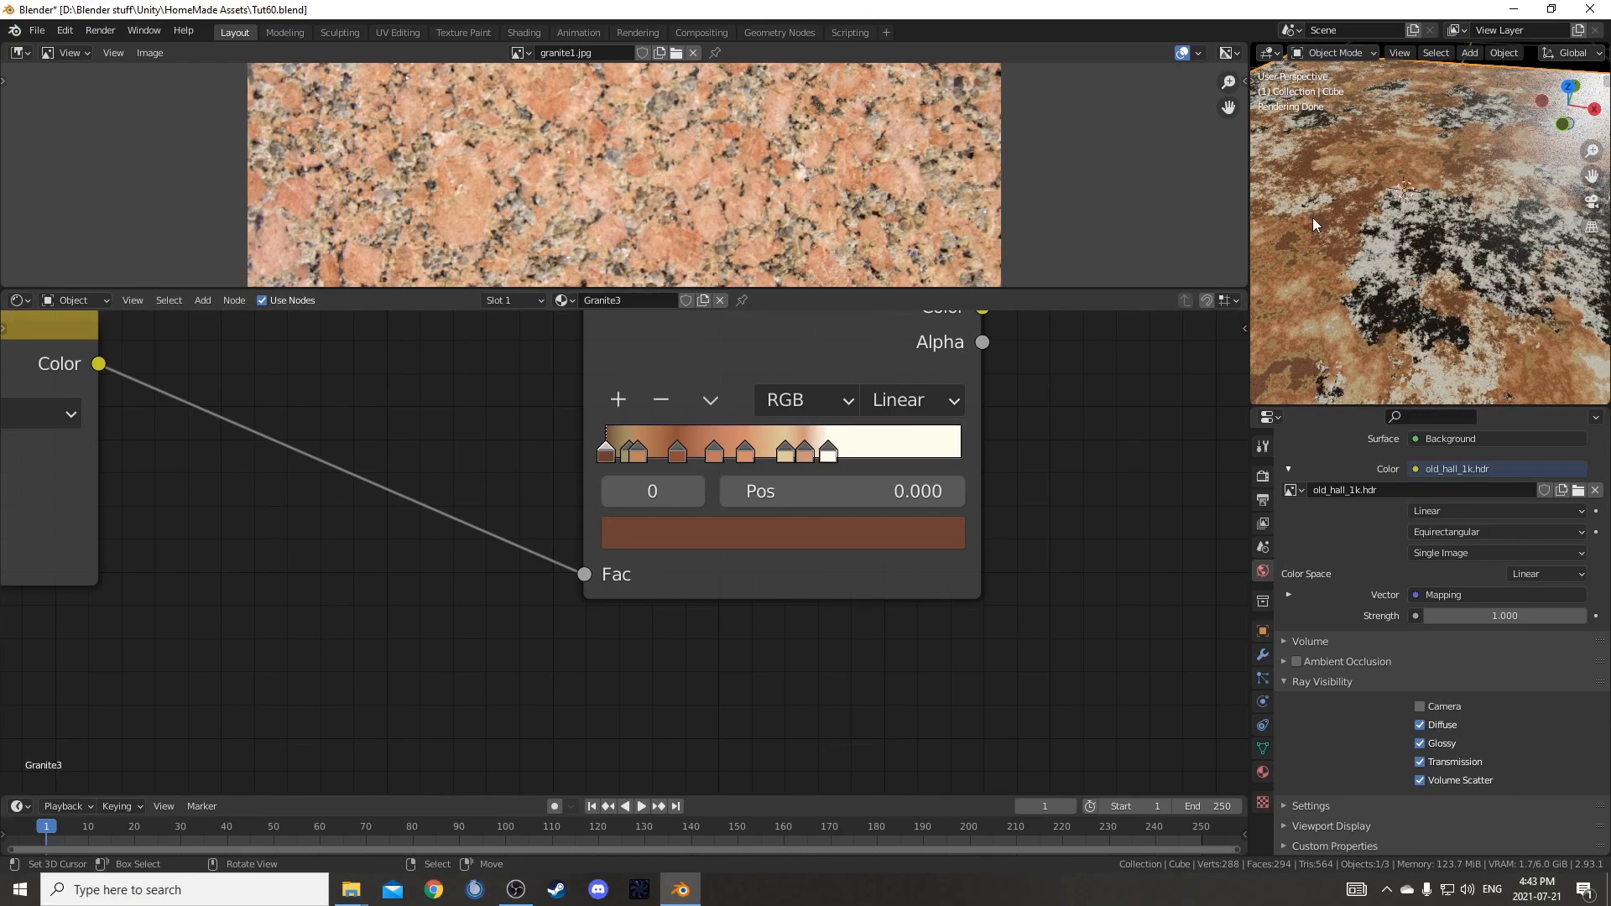
pyautogui.scroll(-4, 708, 631)
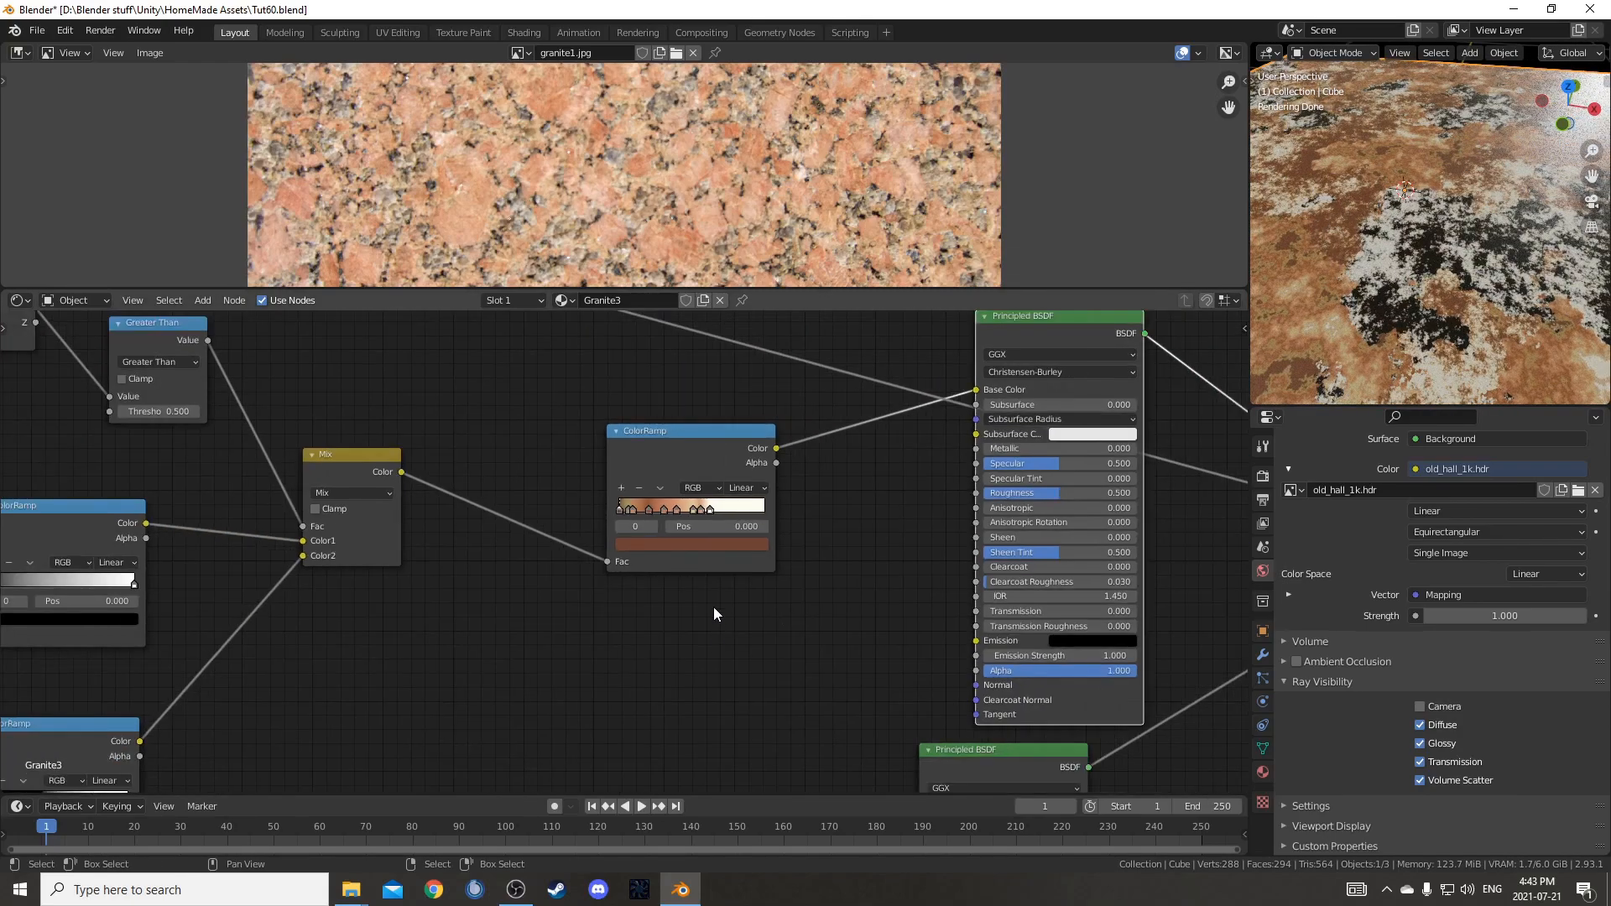
pyautogui.scroll(2, 611, 524)
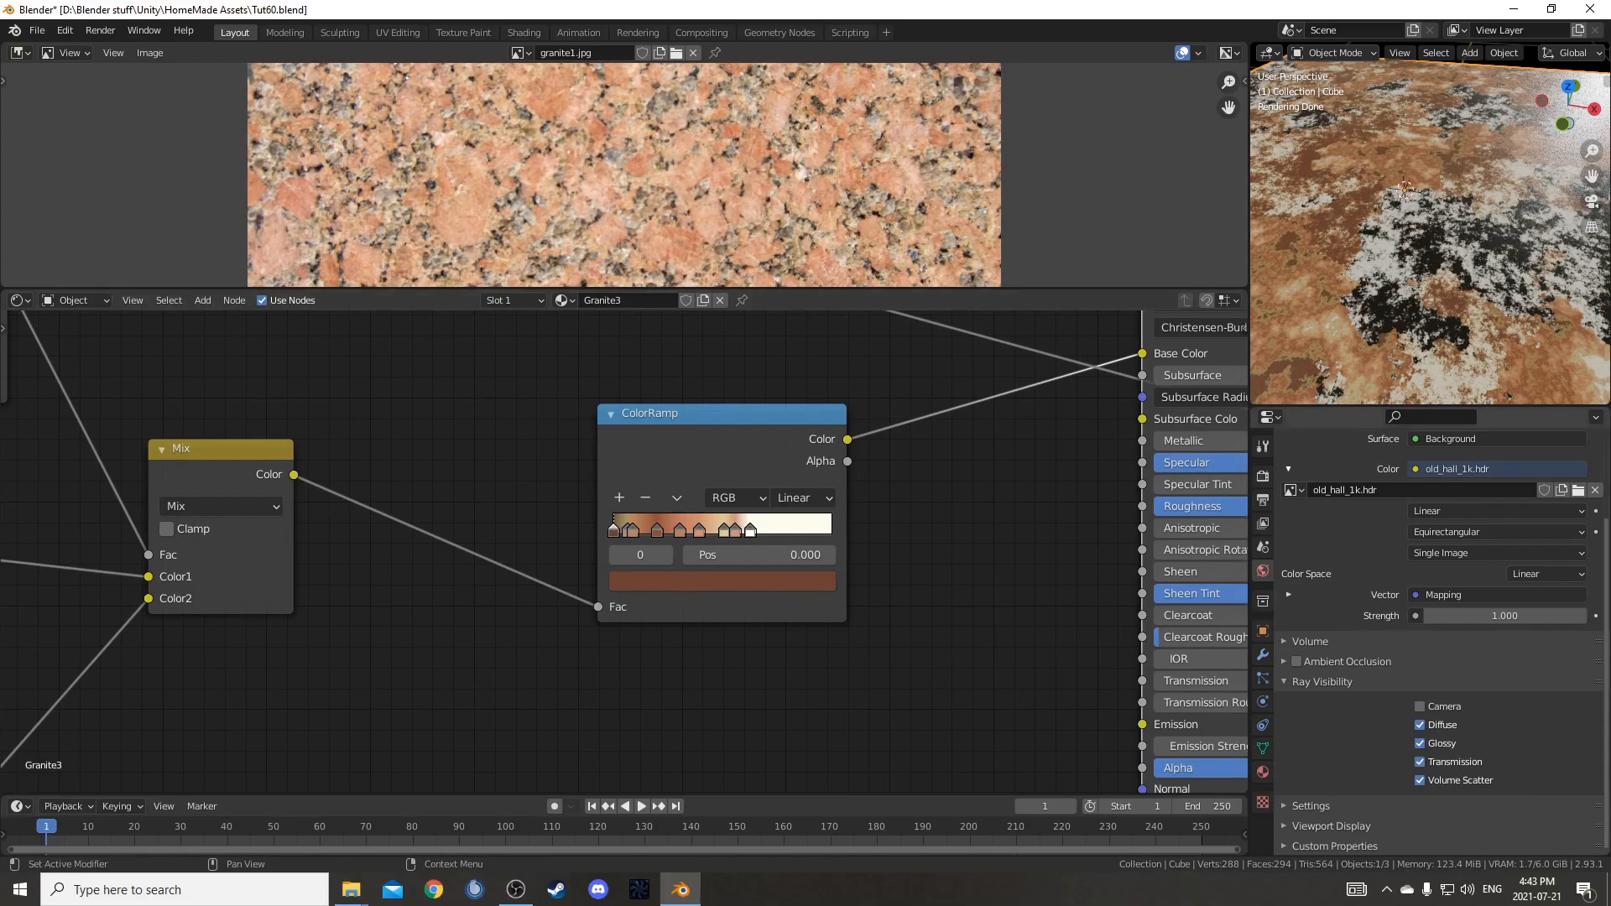
pyautogui.scroll(-2, 798, 504)
pyautogui.scroll(3, 721, 451)
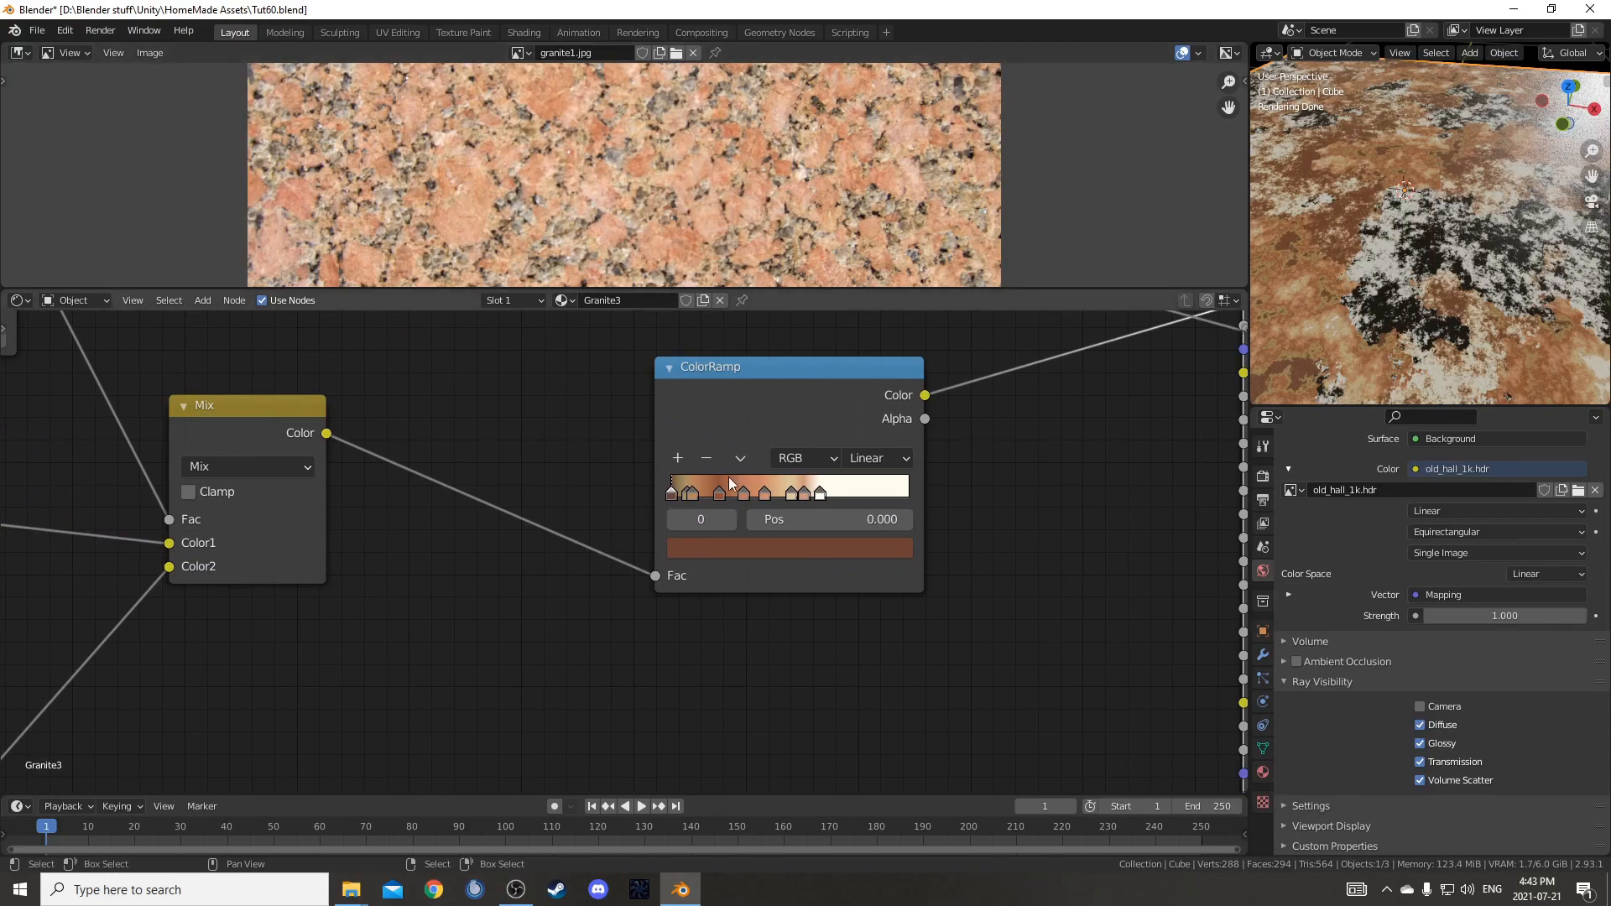
pyautogui.scroll(1, 731, 597)
pyautogui.moveTo(738, 602); pyautogui.dragTo(589, 600, button='middle')
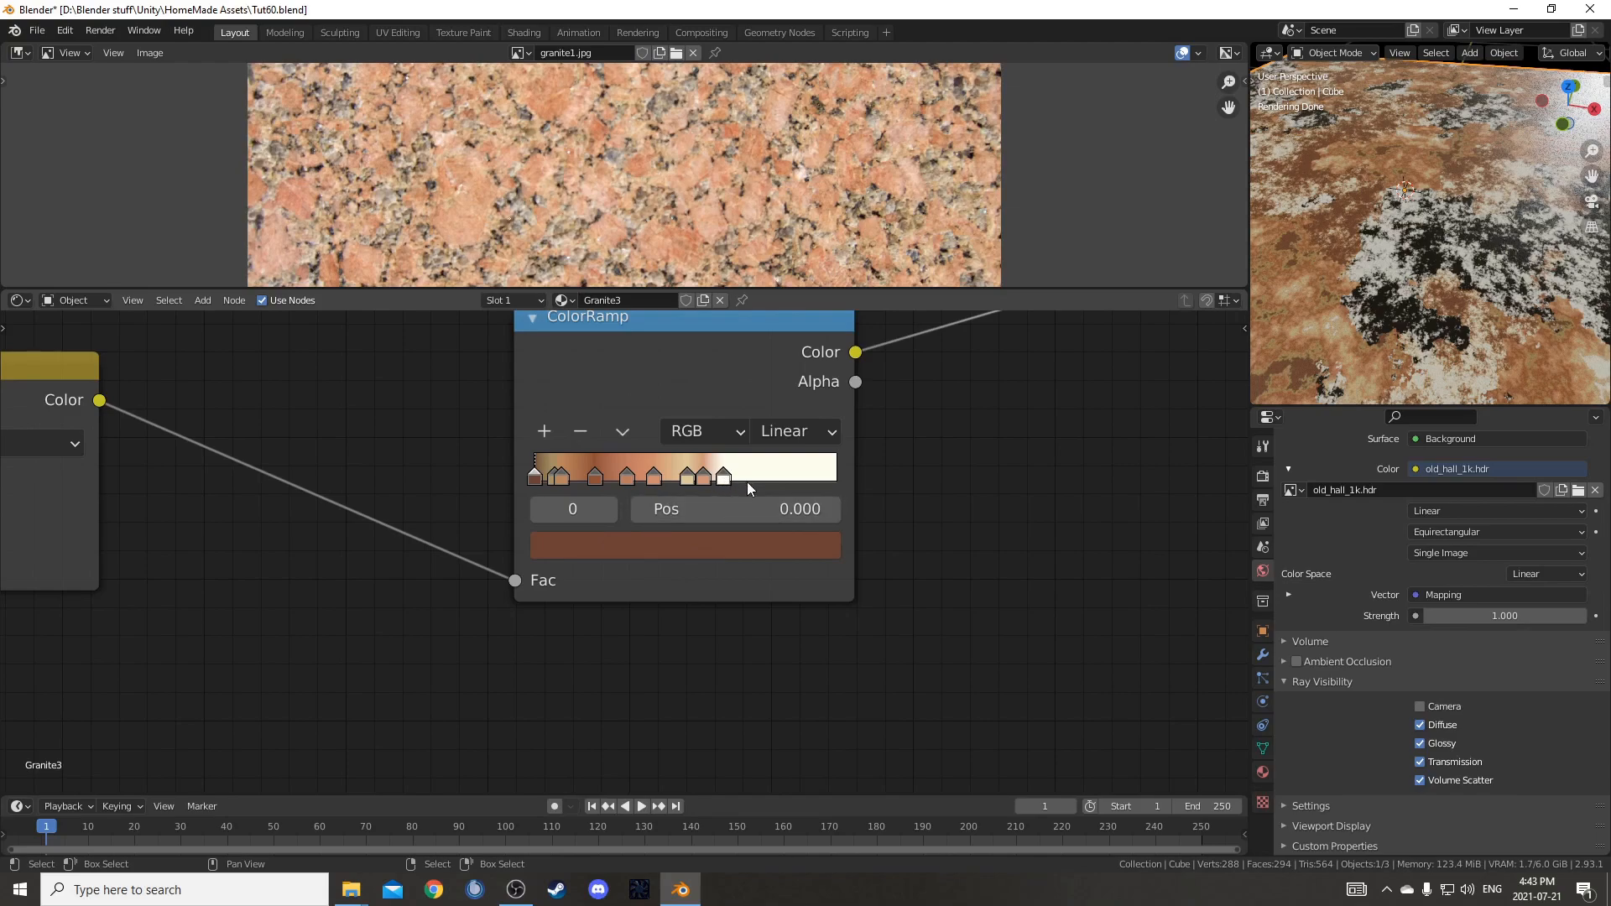
# - Close the reference image area and reposition the lower branch's last ColorRamp above the unconnected beige multi-stop ColorRamp
pyautogui.press('Home')
pyautogui.hotkey('ctrl', 'space')
pyautogui.scroll(-2, 624, 419)
pyautogui.moveTo(1163, 414); pyautogui.dragTo(777, 414, button='middle')
pyautogui.moveTo(777, 414); pyautogui.dragTo(598, 431)
pyautogui.moveTo(405, 459); pyautogui.dragTo(269, 520)
pyautogui.scroll(5, 252, 504)
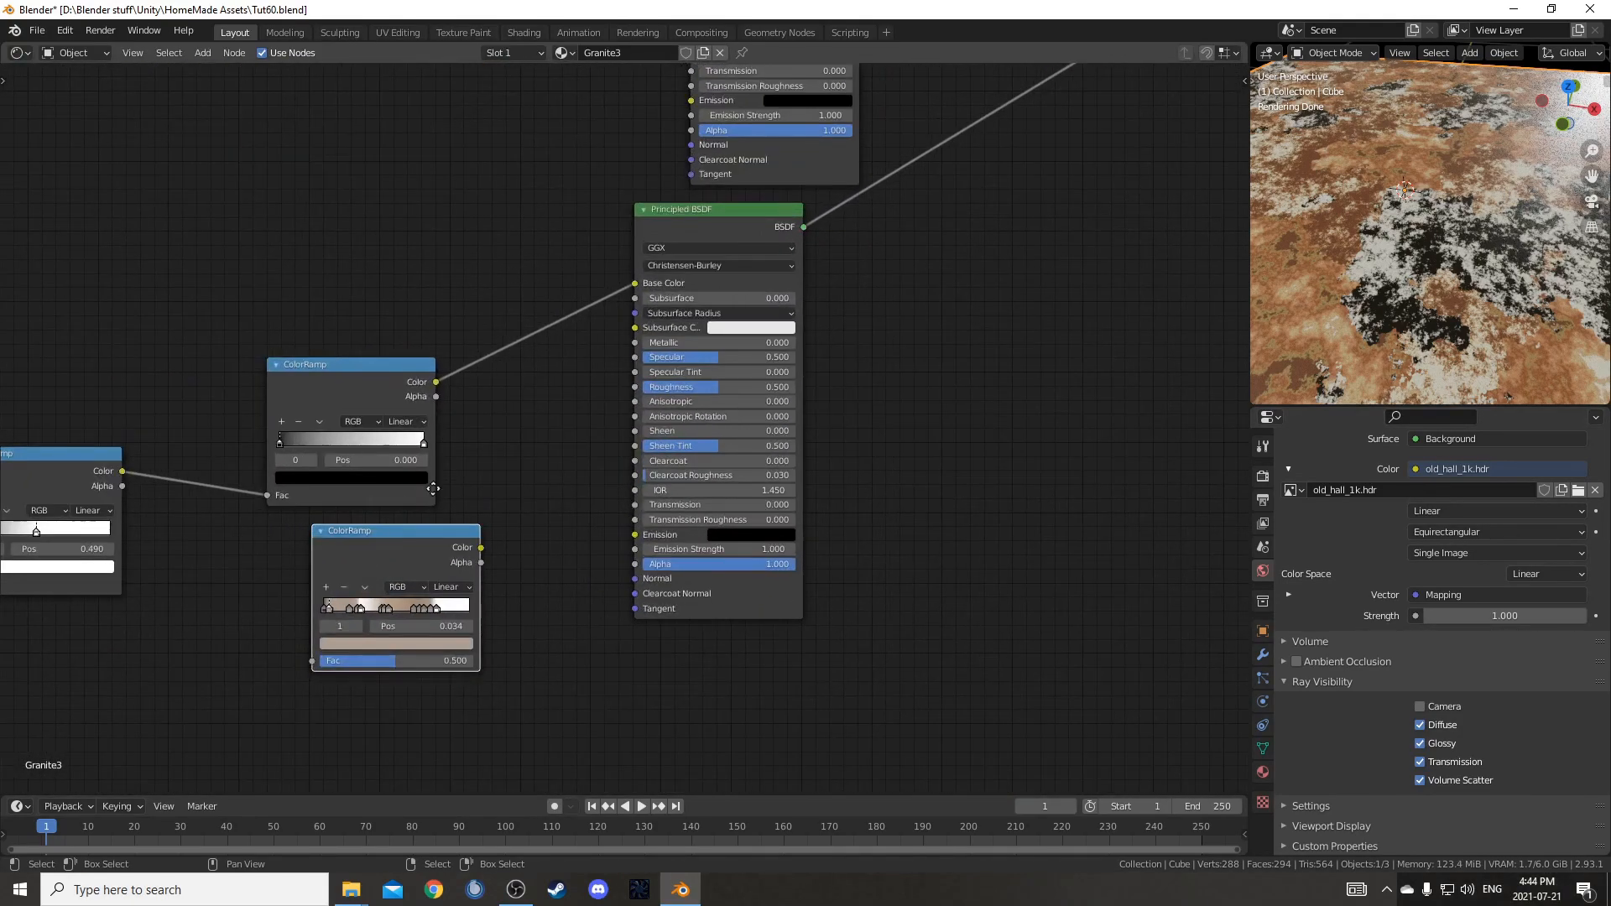
pyautogui.moveTo(406, 505); pyautogui.dragTo(565, 428, button='middle')
pyautogui.moveTo(507, 300); pyautogui.dragTo(546, 276)
# - Inspect the color stops of the unconnected beige and white ColorRamp in the lower branch
pyautogui.scroll(3, 632, 435)
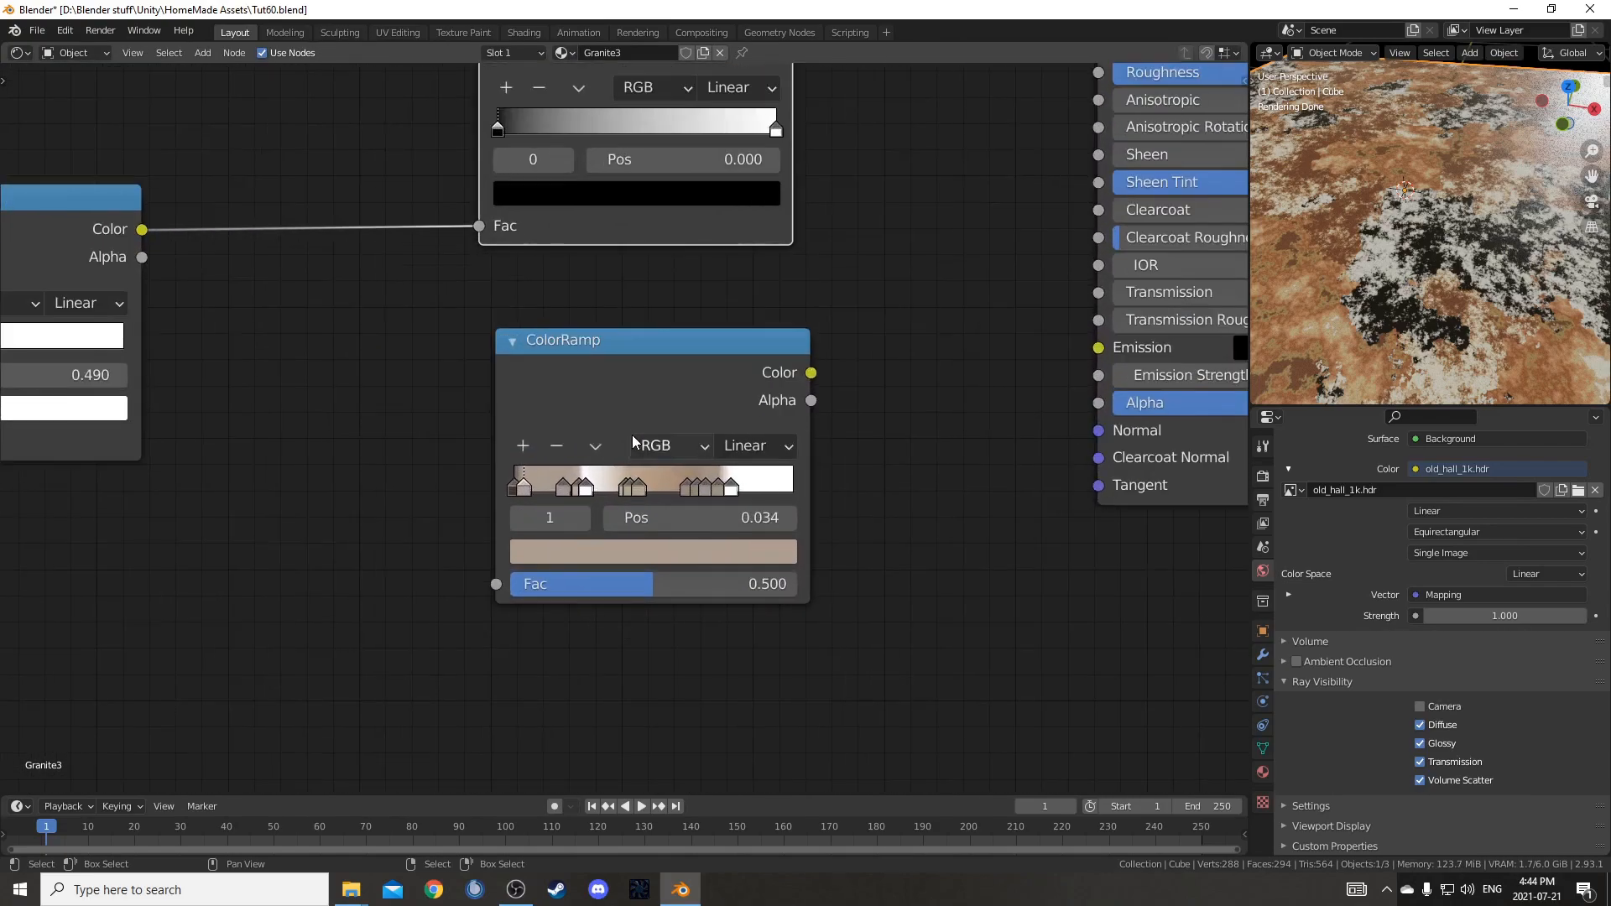
pyautogui.scroll(1, 632, 435)
pyautogui.scroll(1, 487, 554)
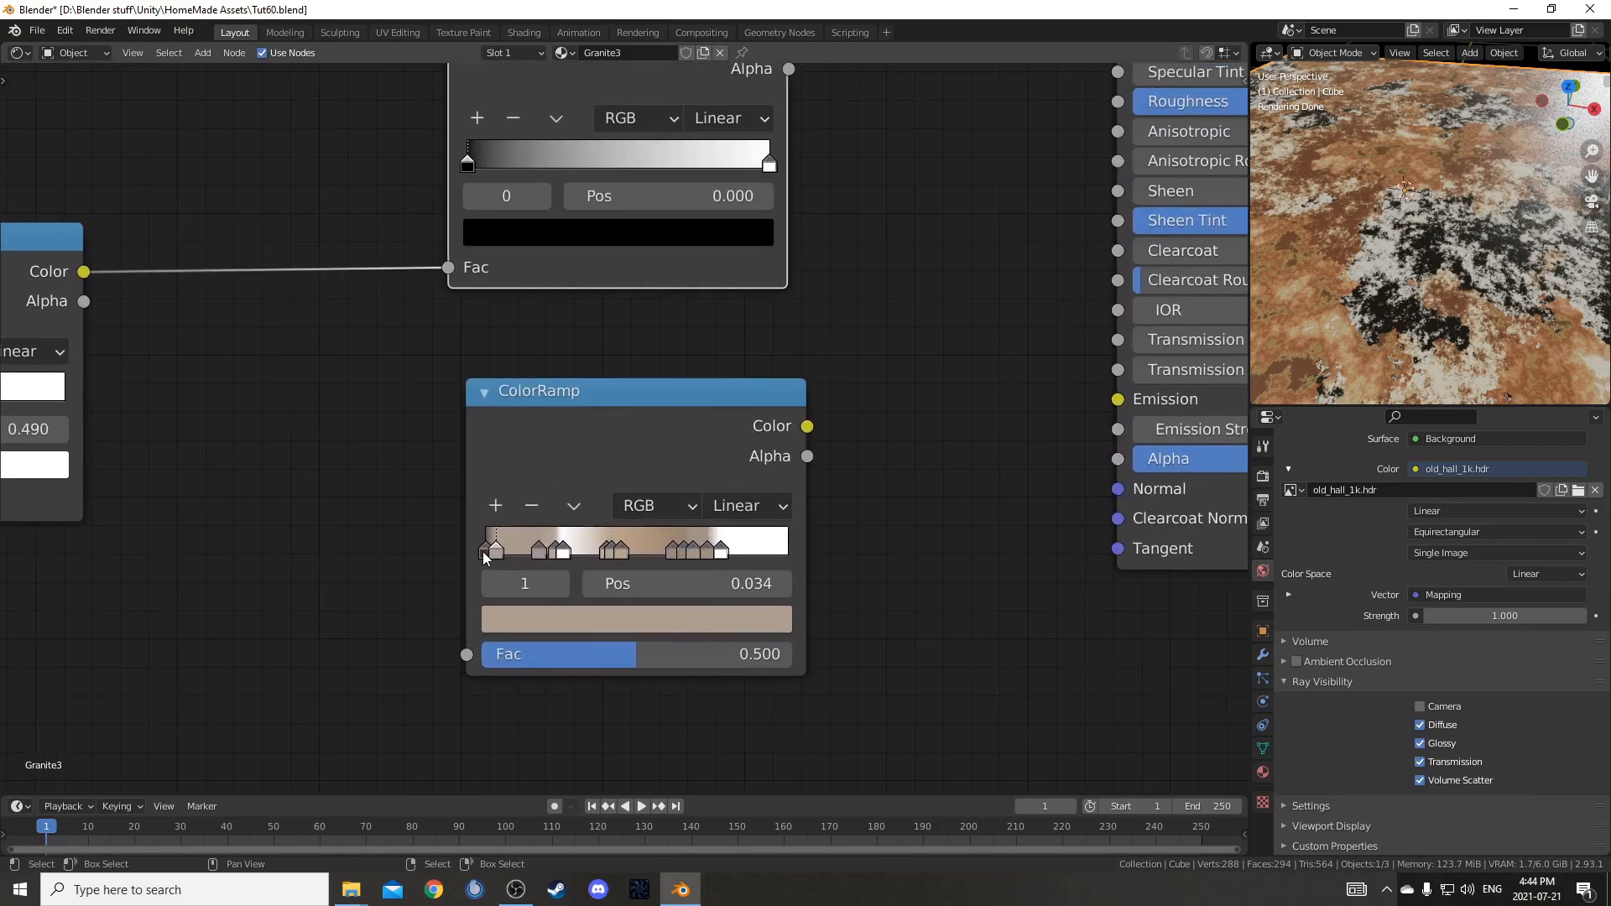
pyautogui.click(484, 556)
pyautogui.click(524, 623)
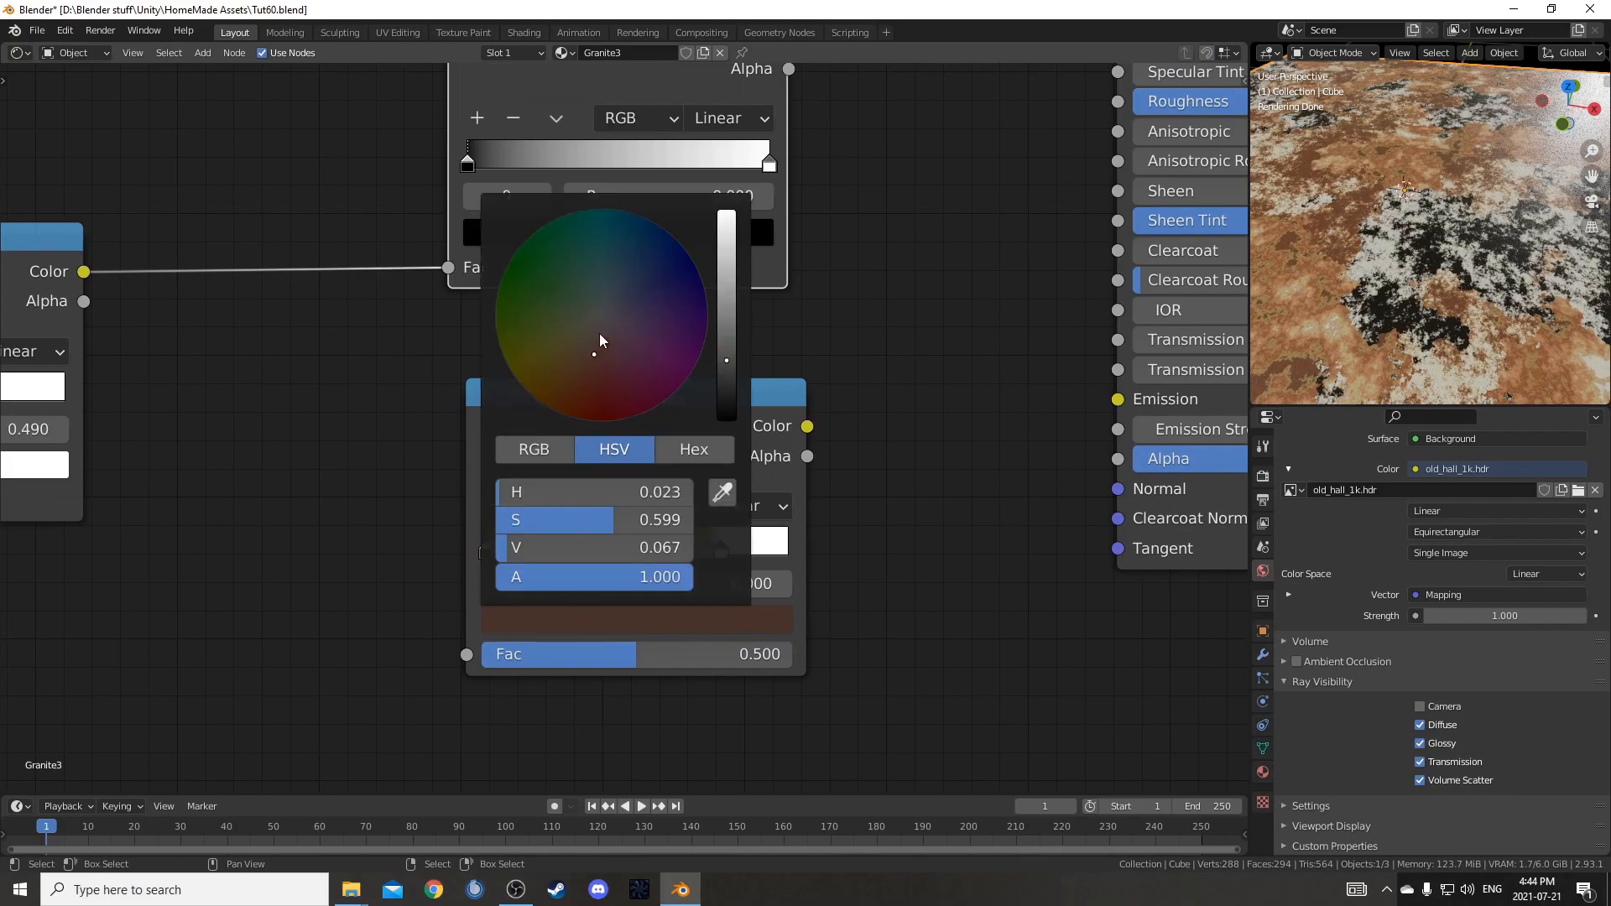
pyautogui.click(495, 551)
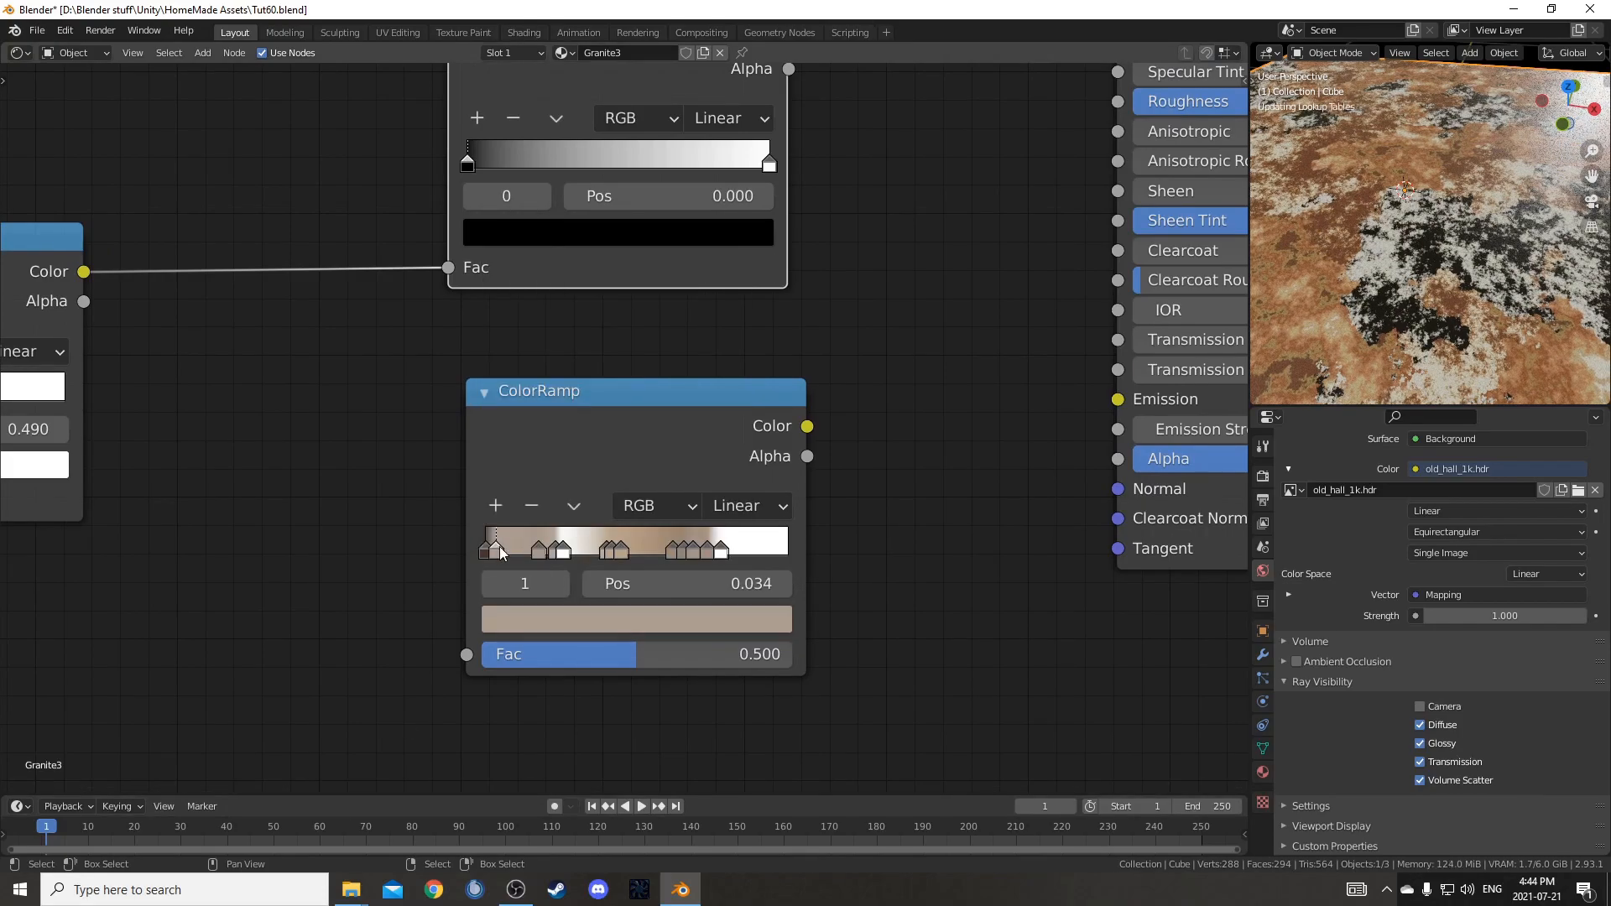
pyautogui.click(521, 630)
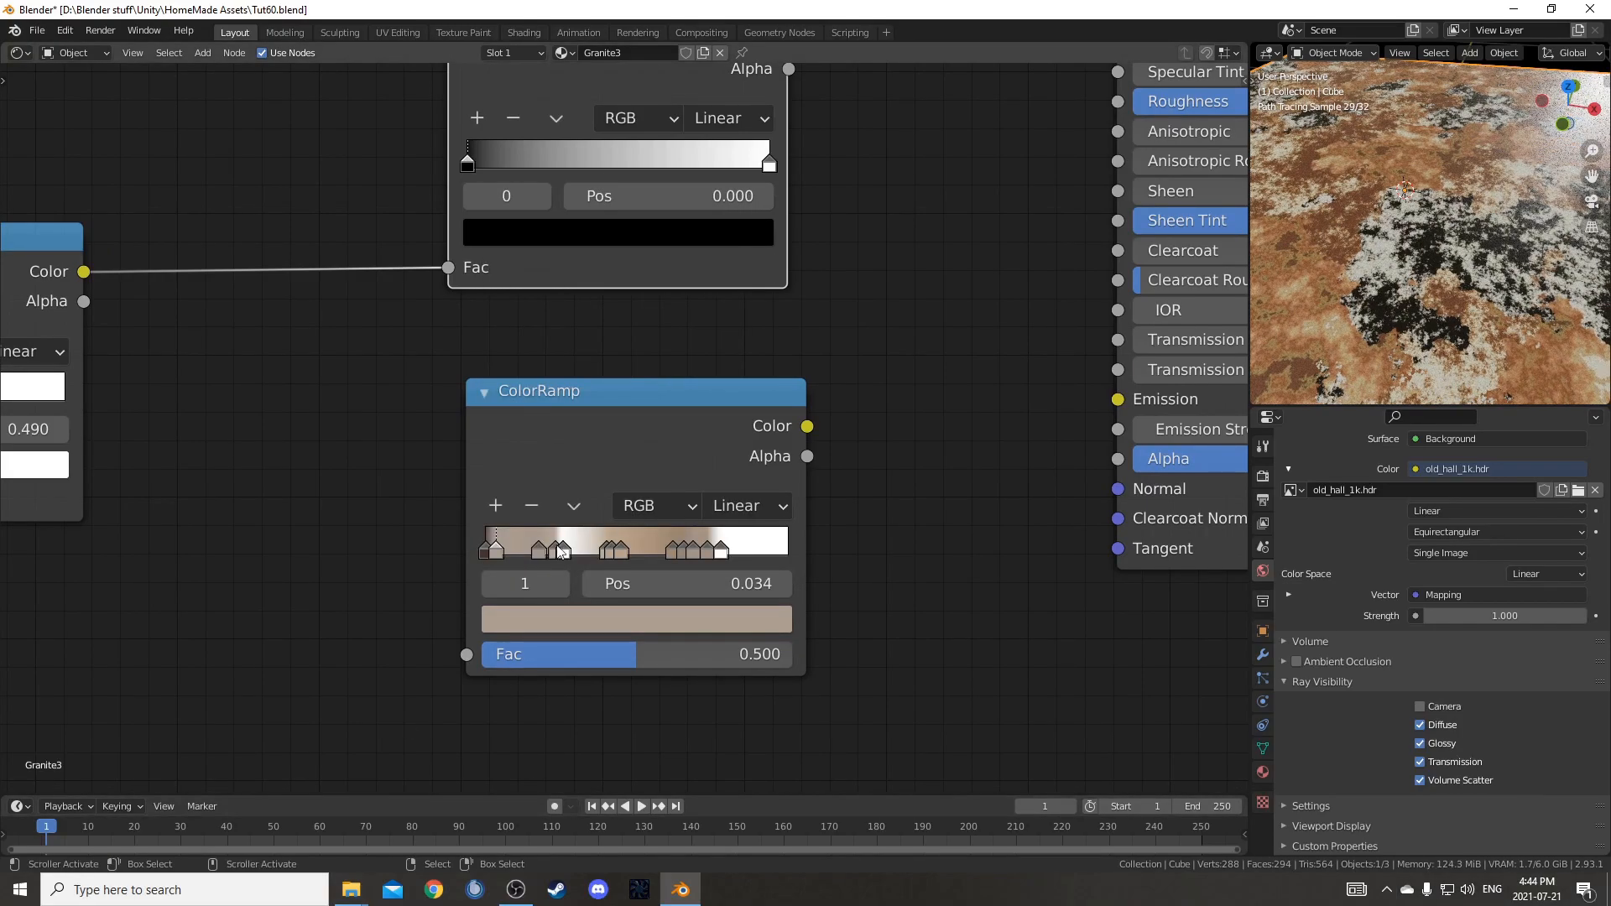
pyautogui.click(559, 553)
pyautogui.click(718, 552)
pyautogui.click(673, 550)
pyautogui.click(683, 551)
pyautogui.click(693, 551)
# - Replace the lower branch's black-to-white ColorRamp before the Principled BSDF with the beige and white multi-stop ColorRamp
pyautogui.scroll(-3, 696, 551)
pyautogui.keyDown('alt'); pyautogui.moveTo(635, 205); pyautogui.dragTo(891, 602); pyautogui.keyUp('alt')
pyautogui.press('x')
pyautogui.moveTo(613, 415); pyautogui.dragTo(610, 197)
pyautogui.moveTo(725, 335); pyautogui.dragTo(668, 400, button='middle')
# - Check the recolored slab and the node layout, moving the upper Principled BSDF closer to its ColorRamp
pyautogui.scroll(-2, 1343, 224)
pyautogui.moveTo(1410, 268)
pyautogui.mouseDown(button='middle')
pyautogui.moveTo(1429, 239)
pyautogui.moveTo(1470, 242)
pyautogui.moveTo(1433, 289)
pyautogui.moveTo(1434, 268)
pyautogui.mouseUp(button='middle')
pyautogui.scroll(-2, 1438, 303)
pyautogui.scroll(-5, 586, 346)
pyautogui.moveTo(587, 346); pyautogui.dragTo(552, 555, button='middle')
pyautogui.moveTo(850, 107); pyautogui.dragTo(789, 102)
pyautogui.scroll(-3, 629, 434)
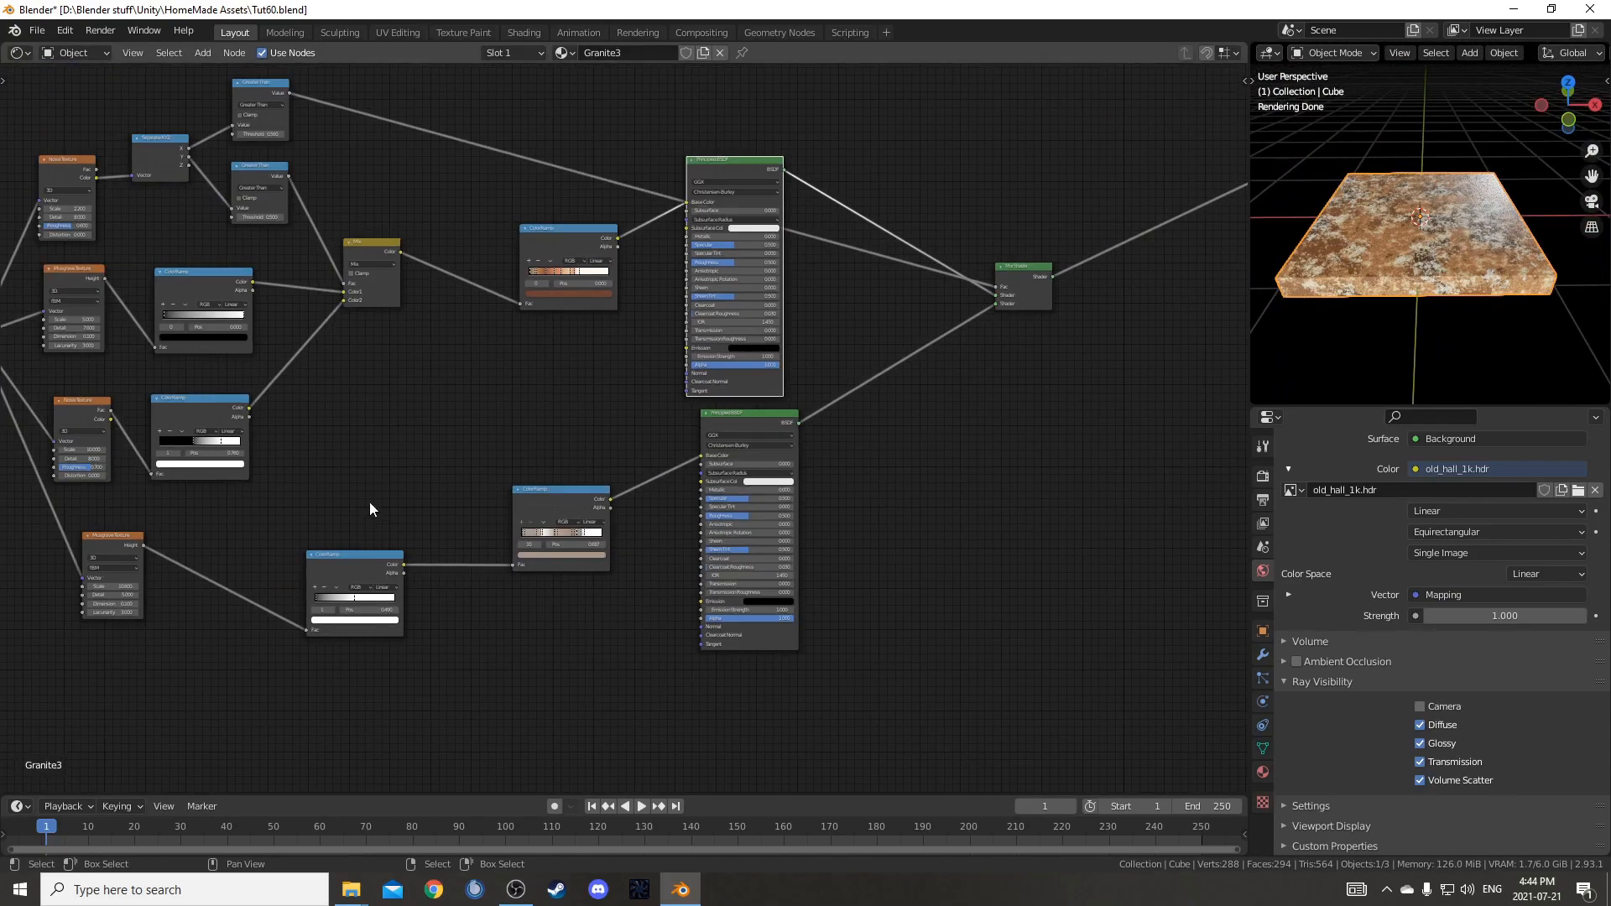
pyautogui.scroll(-2, 367, 518)
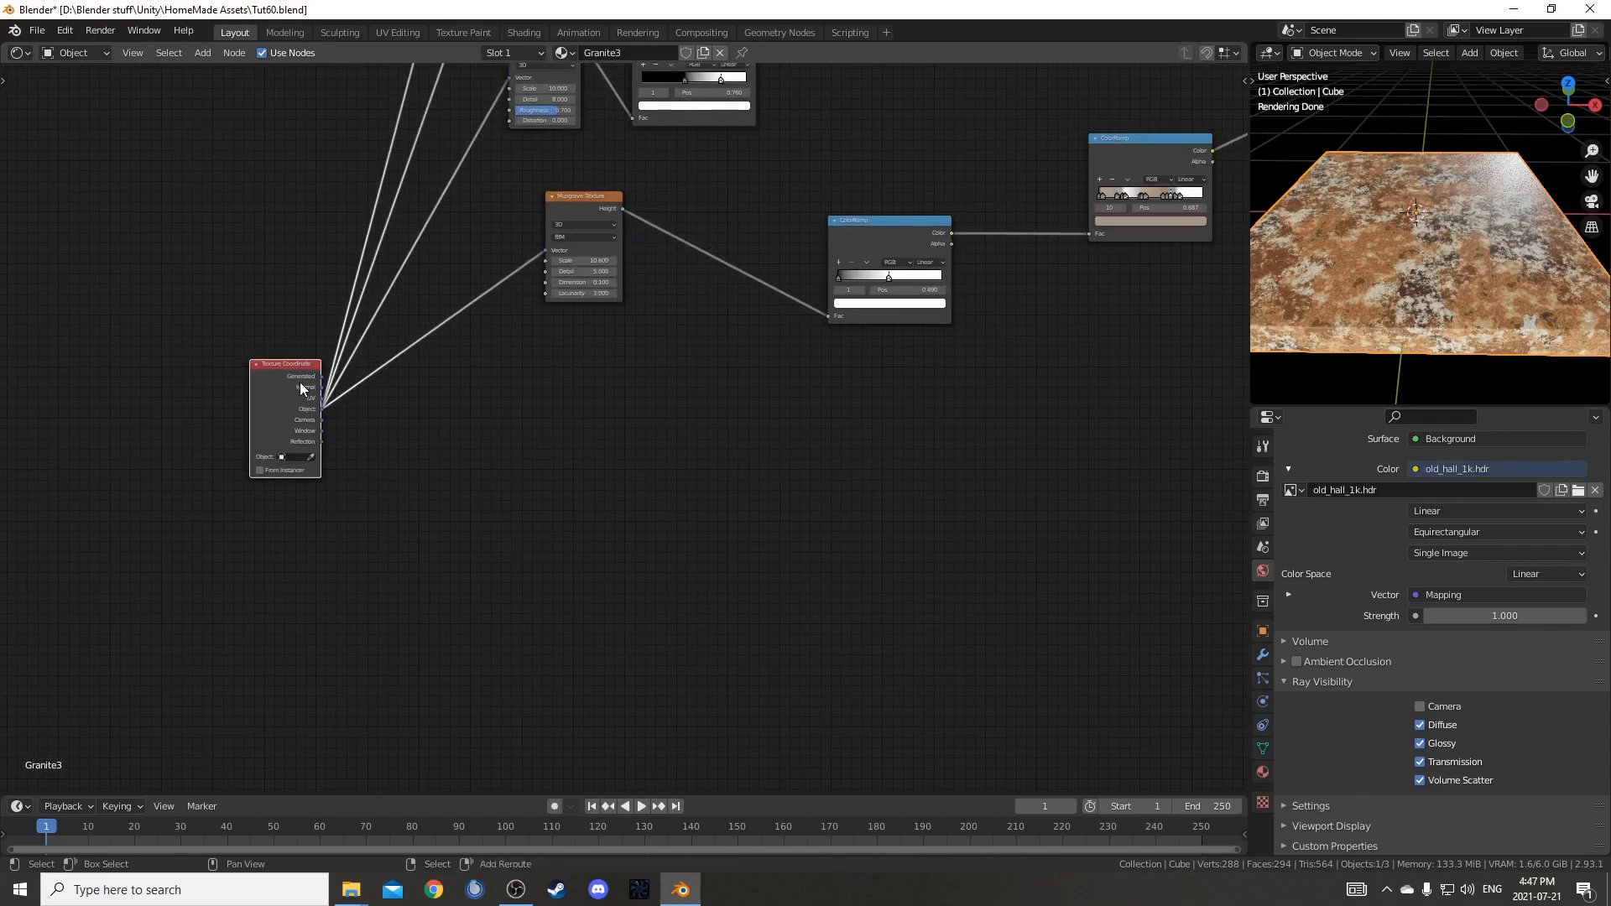
# - Preview the Texture Coordinate's Object output and insert a Noise Texture on that link, placed below the Musgrave Texture
pyautogui.keyDown('ctrl'); pyautogui.keyDown('shift'); pyautogui.click(299, 381); pyautogui.keyUp('shift'); pyautogui.keyUp('ctrl')
pyautogui.keyDown('ctrl'); pyautogui.keyDown('shift'); pyautogui.click(299, 381); pyautogui.keyUp('shift'); pyautogui.keyUp('ctrl')
pyautogui.keyDown('ctrl'); pyautogui.keyDown('shift'); pyautogui.click(298, 381); pyautogui.keyUp('shift'); pyautogui.keyUp('ctrl')
pyautogui.keyDown('ctrl'); pyautogui.keyDown('shift'); pyautogui.click(299, 381); pyautogui.keyUp('shift'); pyautogui.keyUp('ctrl')
pyautogui.hotkey('shift', 'a')
pyautogui.click(515, 517)
pyautogui.write('noise')
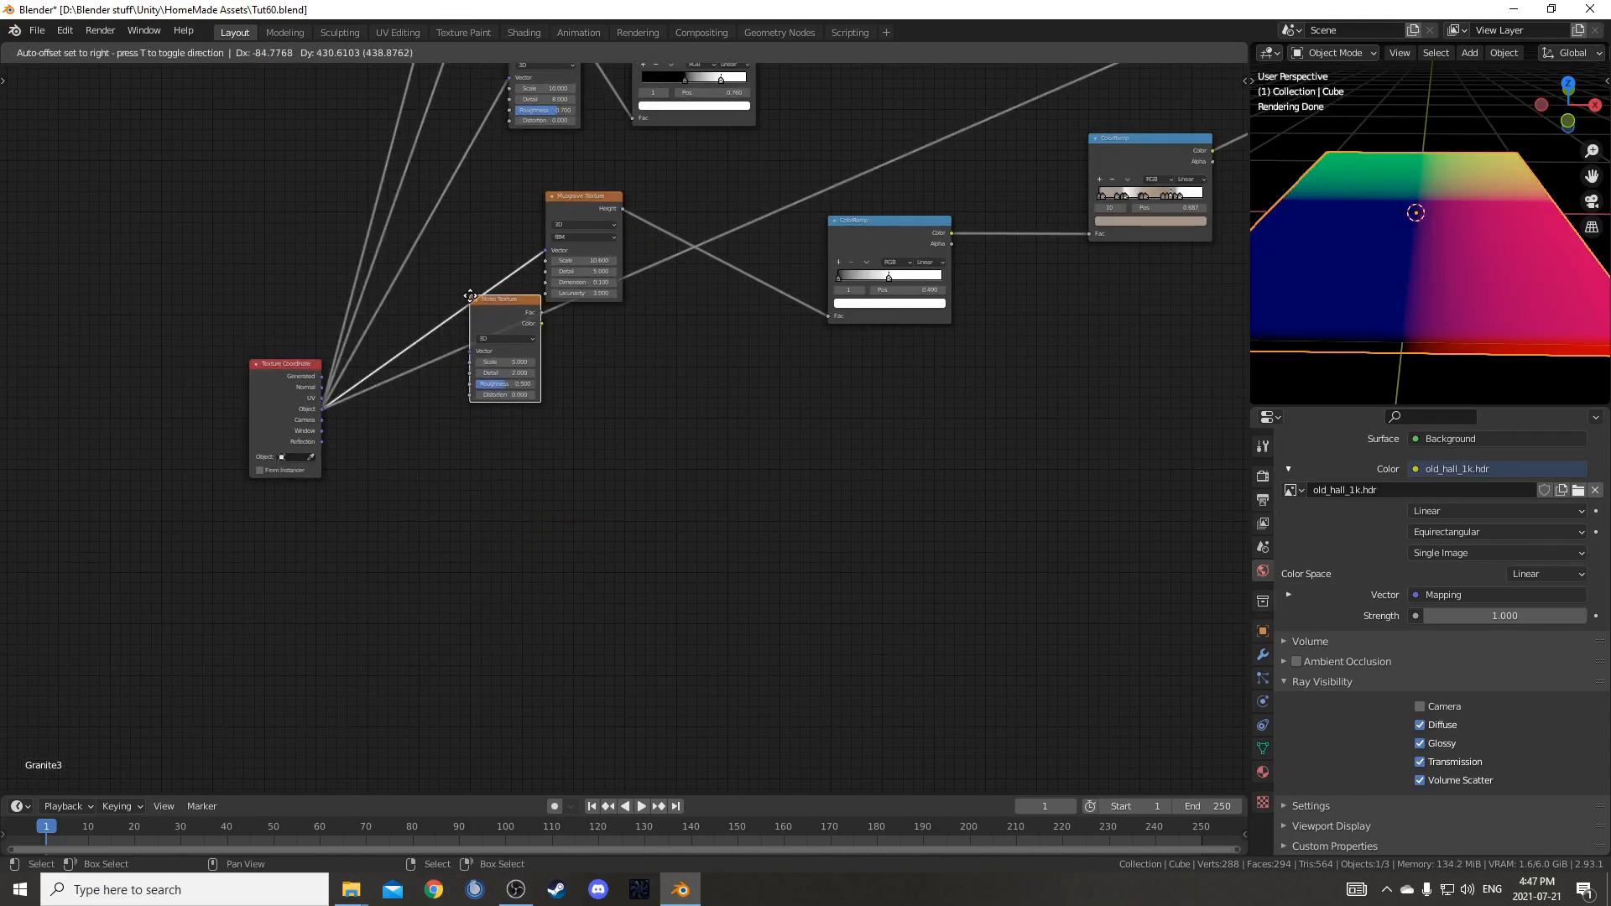
pyautogui.click(483, 311)
pyautogui.moveTo(523, 326); pyautogui.dragTo(527, 517)
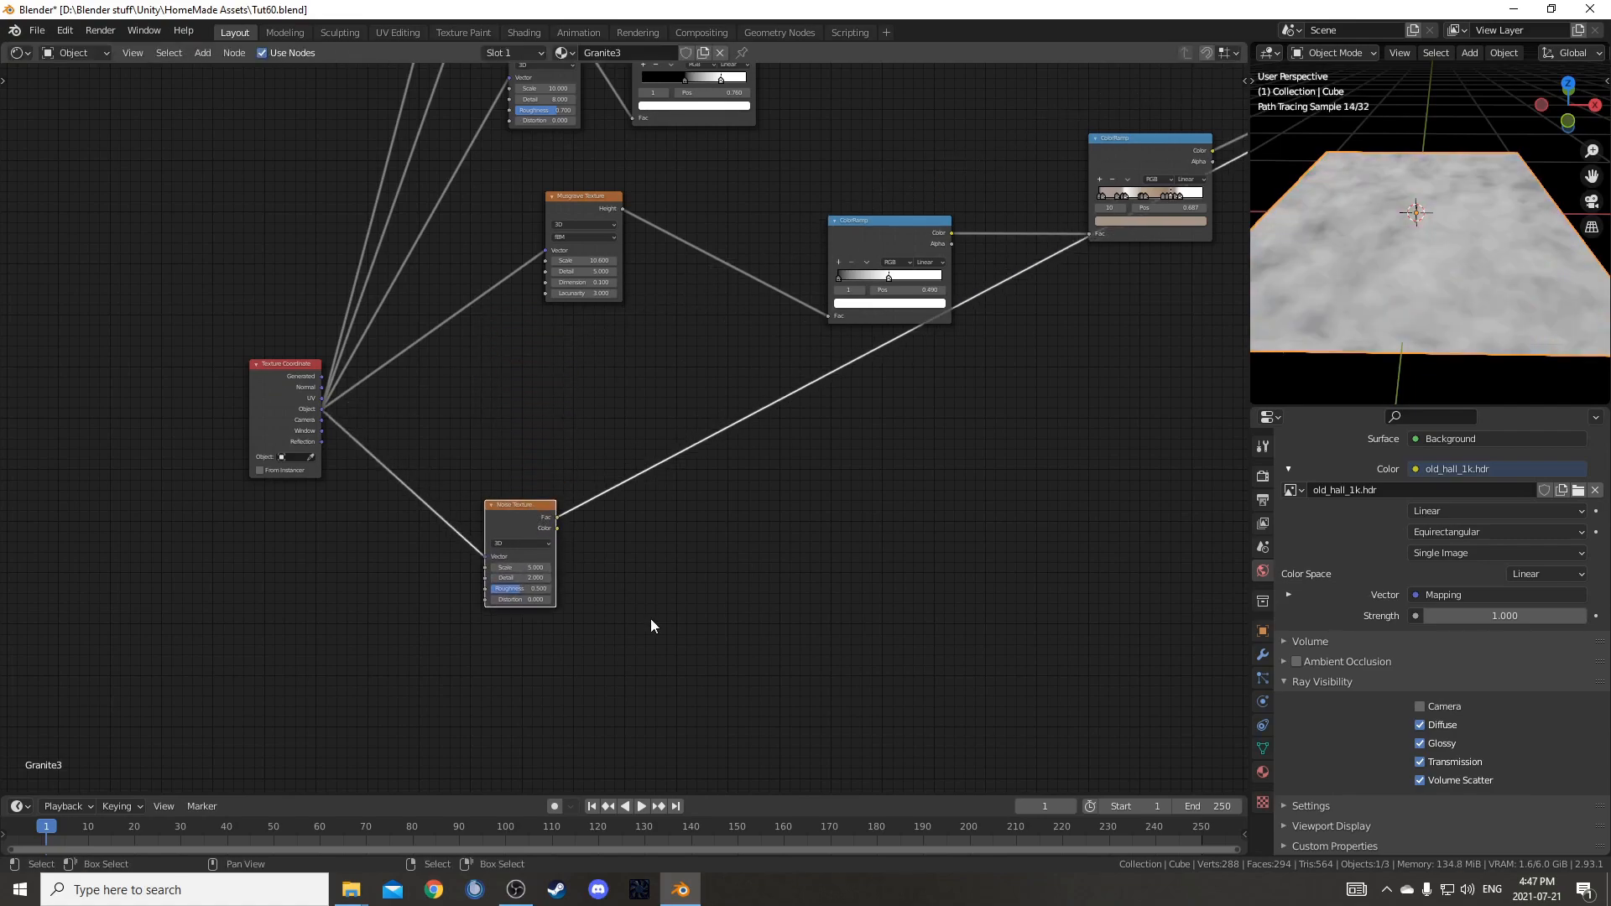
# - Insert a Math node with the Add operation on the new Noise Texture's Fac preview link
pyautogui.scroll(2, 647, 612)
pyautogui.hotkey('shift', 'a')
pyautogui.click(738, 607)
pyautogui.write('math')
pyautogui.press('Return')
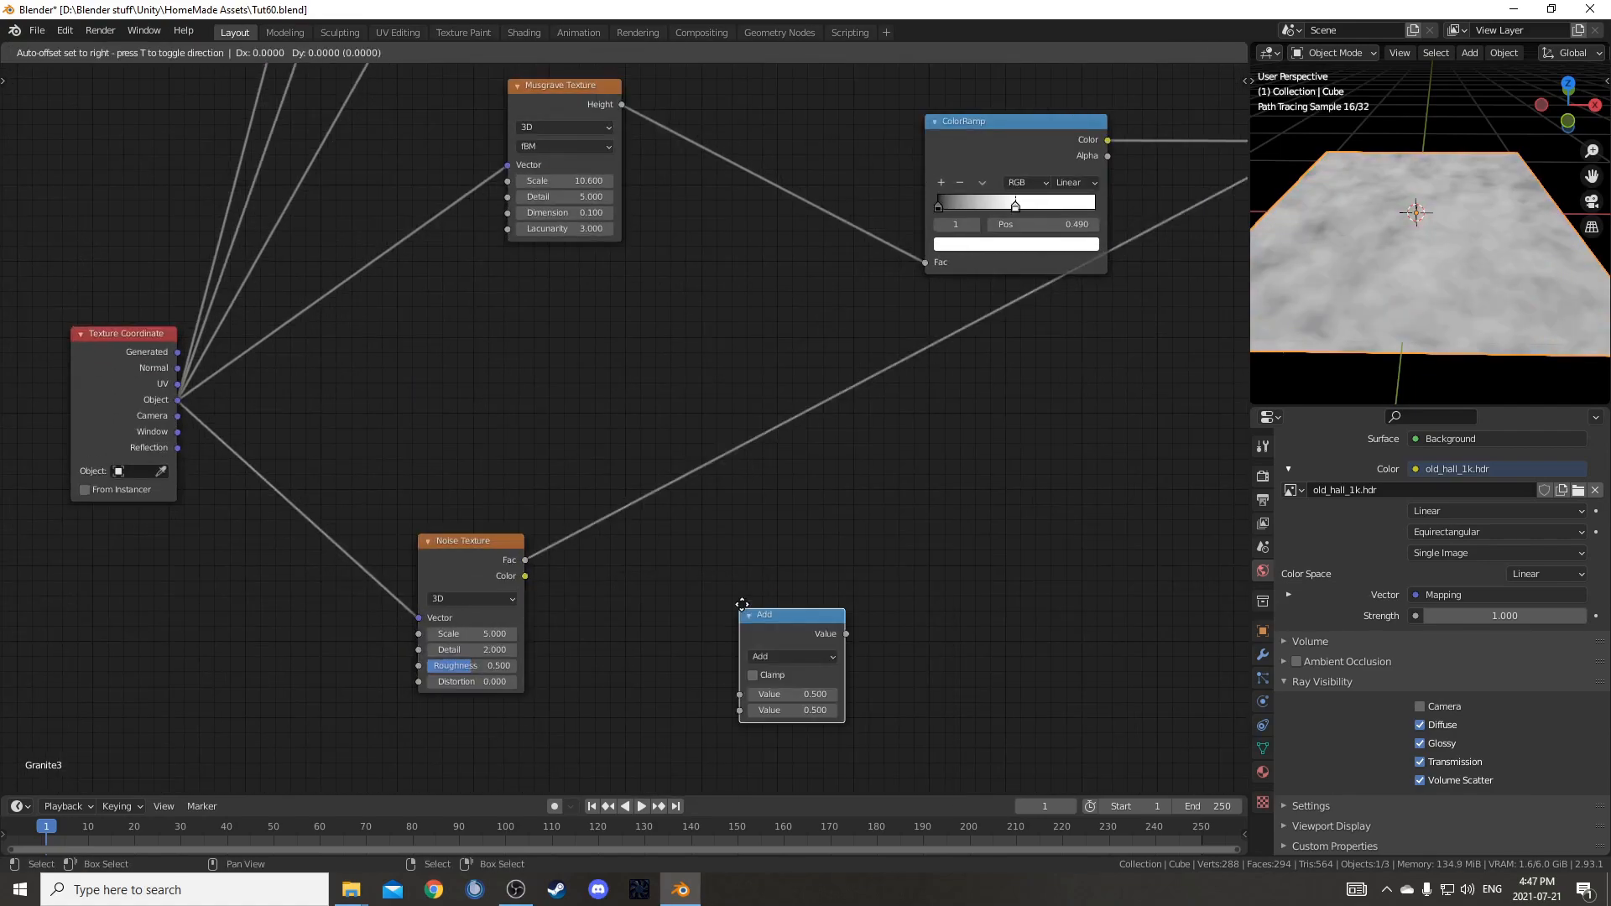
pyautogui.click(616, 461)
pyautogui.scroll(2, 616, 460)
pyautogui.moveTo(588, 550); pyautogui.dragTo(805, 261, button='middle')
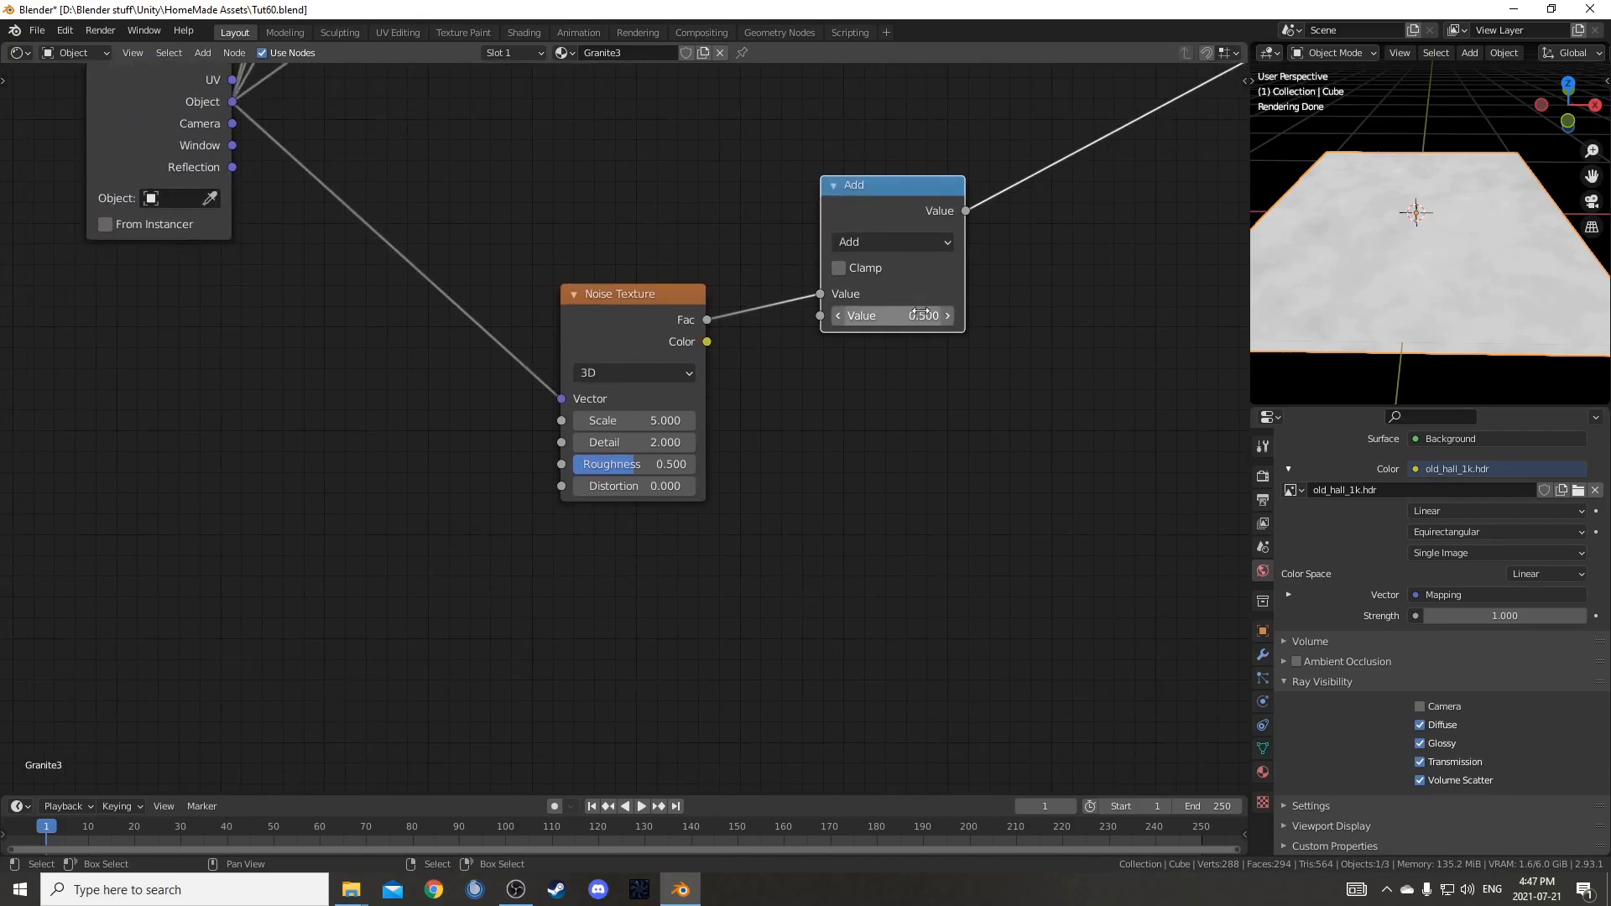
# - Change the new Math node's operation to Greater Than and set its threshold to 0.31
pyautogui.click(928, 239)
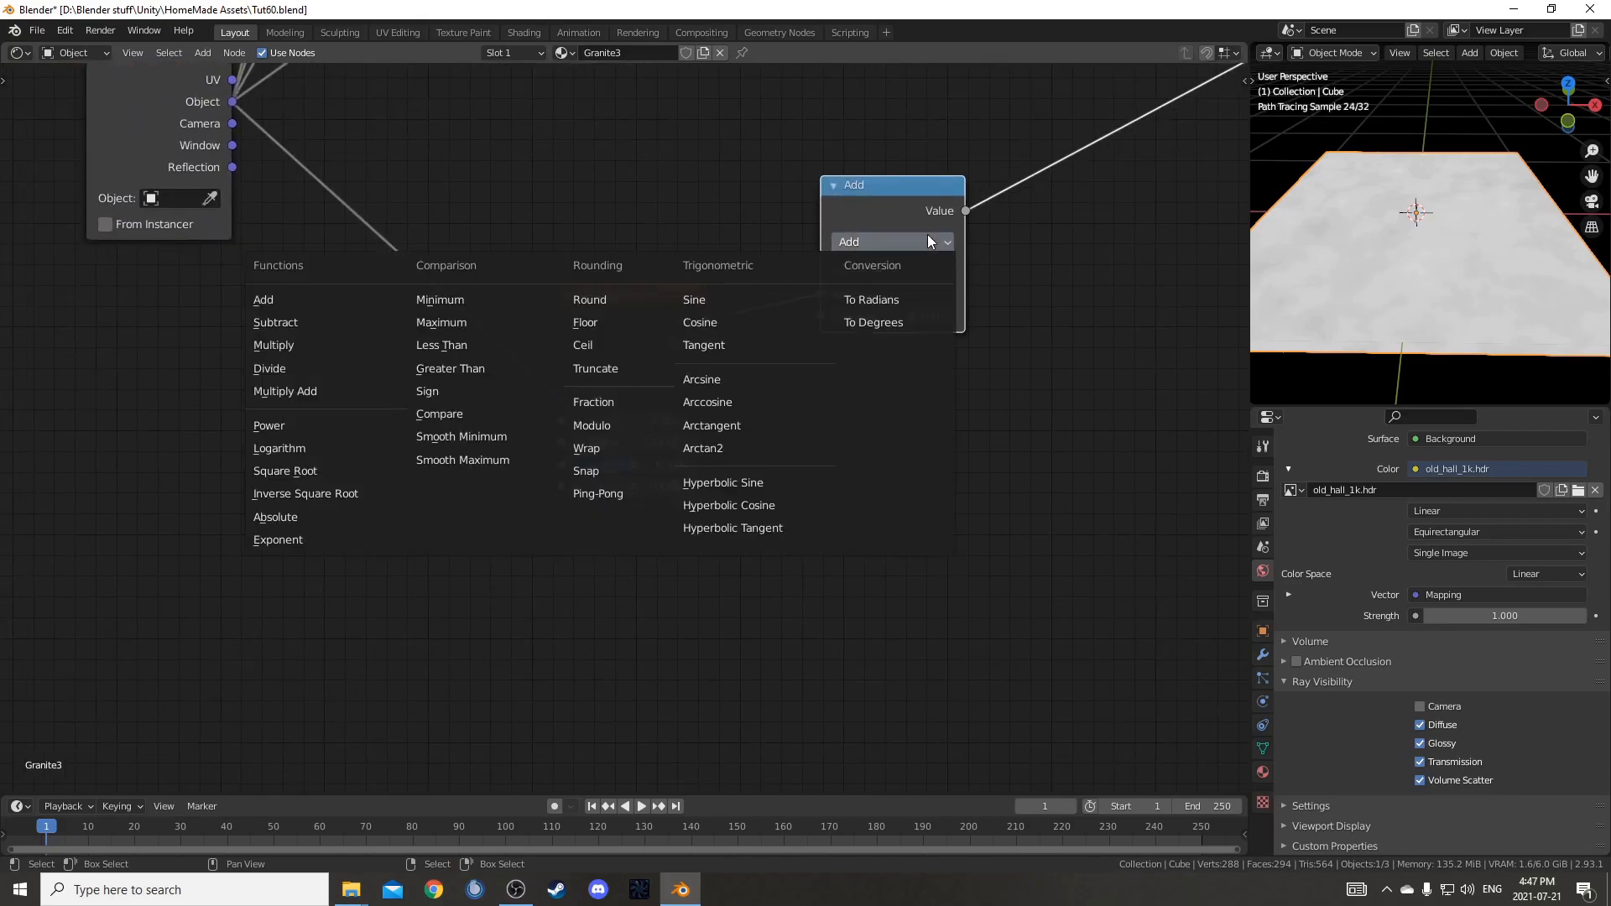
pyautogui.click(511, 372)
pyautogui.click(900, 313)
pyautogui.write('.31')
pyautogui.press('Return')
pyautogui.scroll(1, 839, 403)
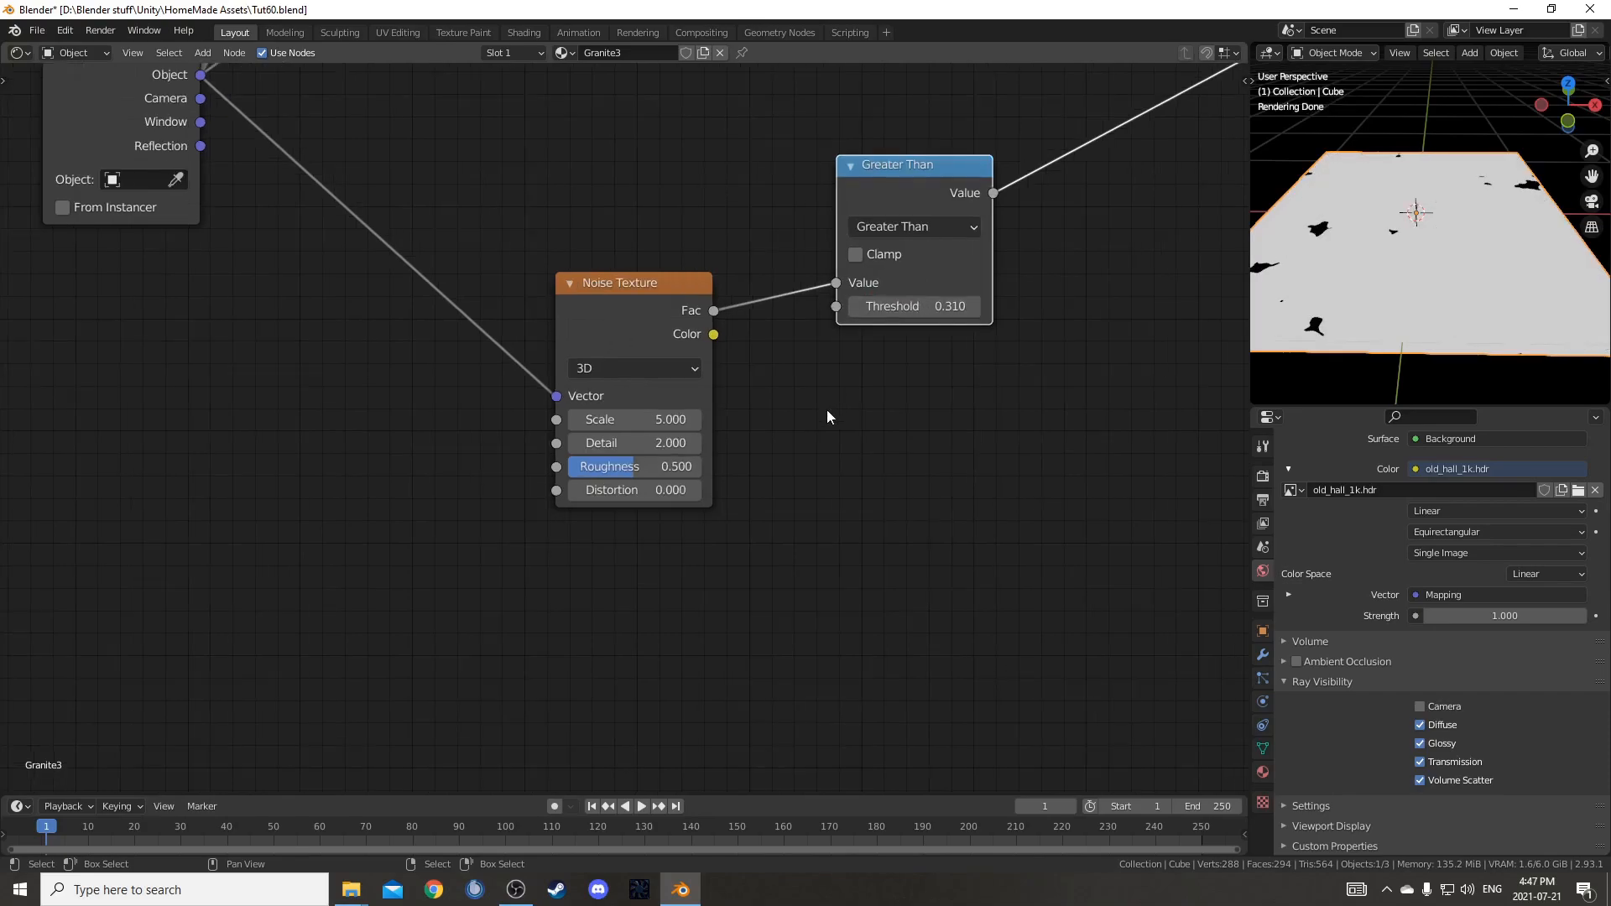
# - Set the new Noise Texture's Scale to 9, Detail to 4, Roughness to 1 and Distortion to 1
pyautogui.click(654, 420)
pyautogui.write('9')
pyautogui.press('Tab')
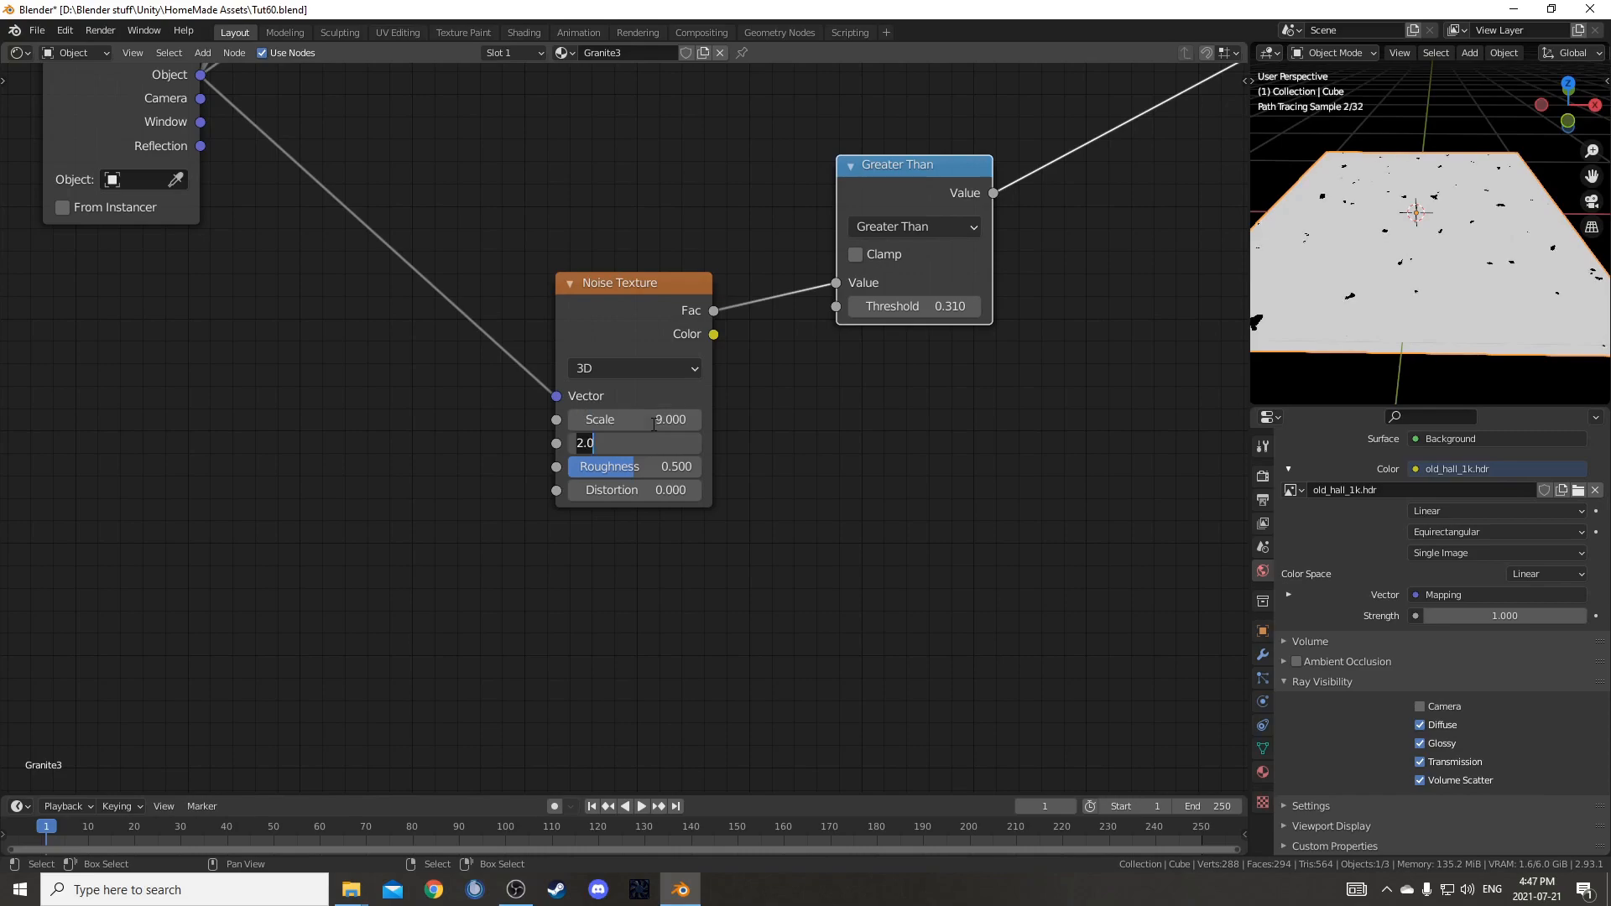
pyautogui.press('Tab')
pyautogui.write('1')
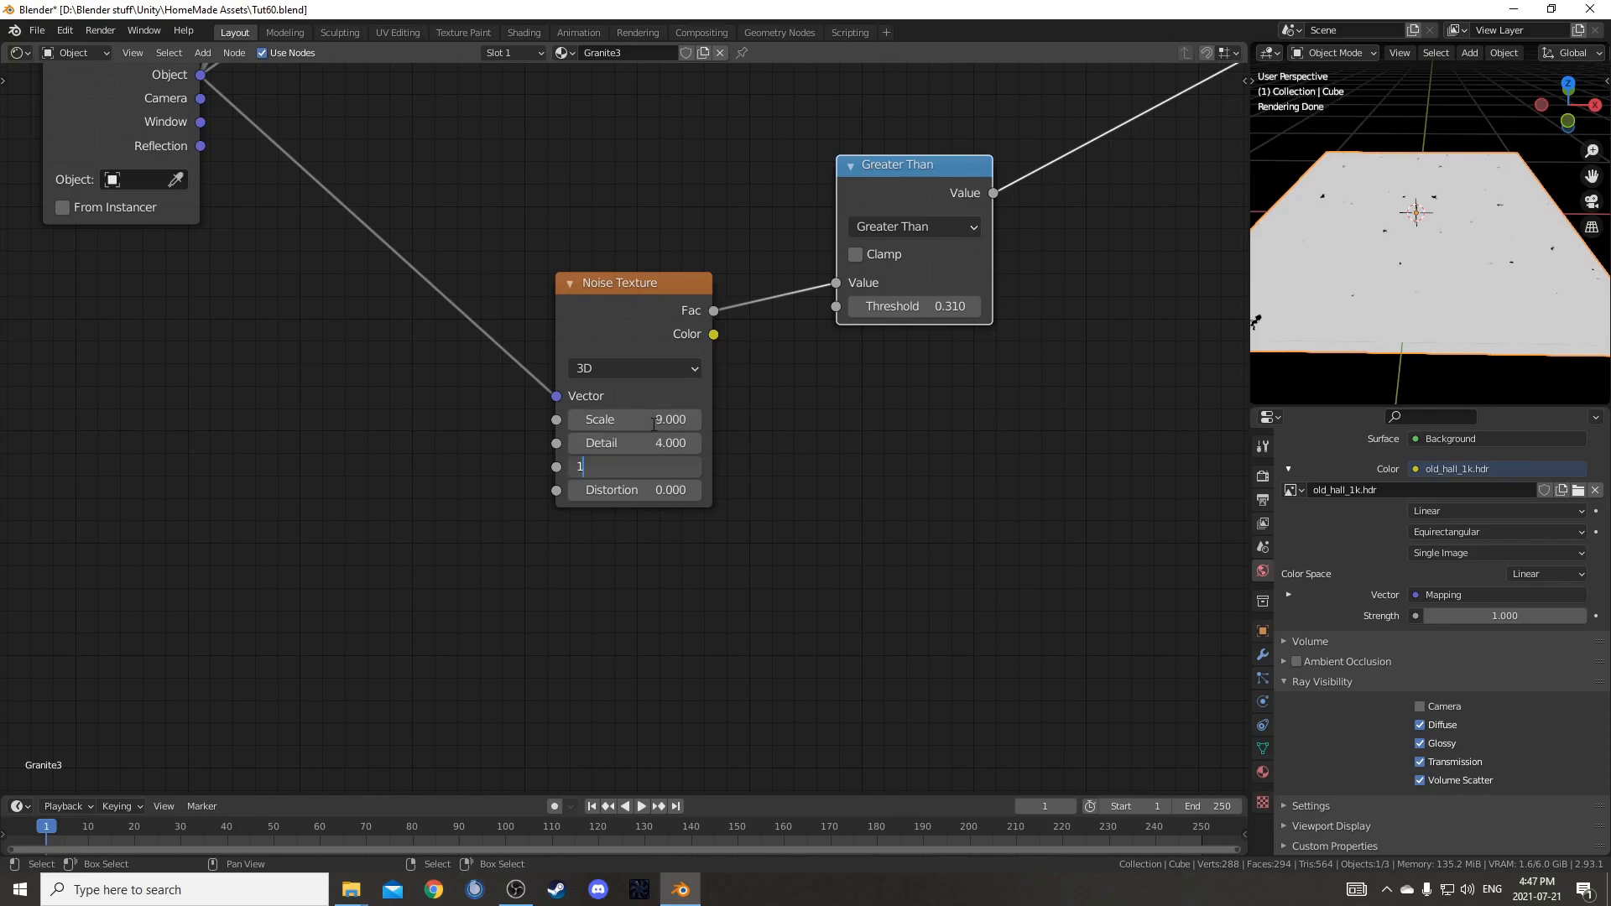
pyautogui.press('Tab')
pyautogui.write('1')
pyautogui.press('Return')
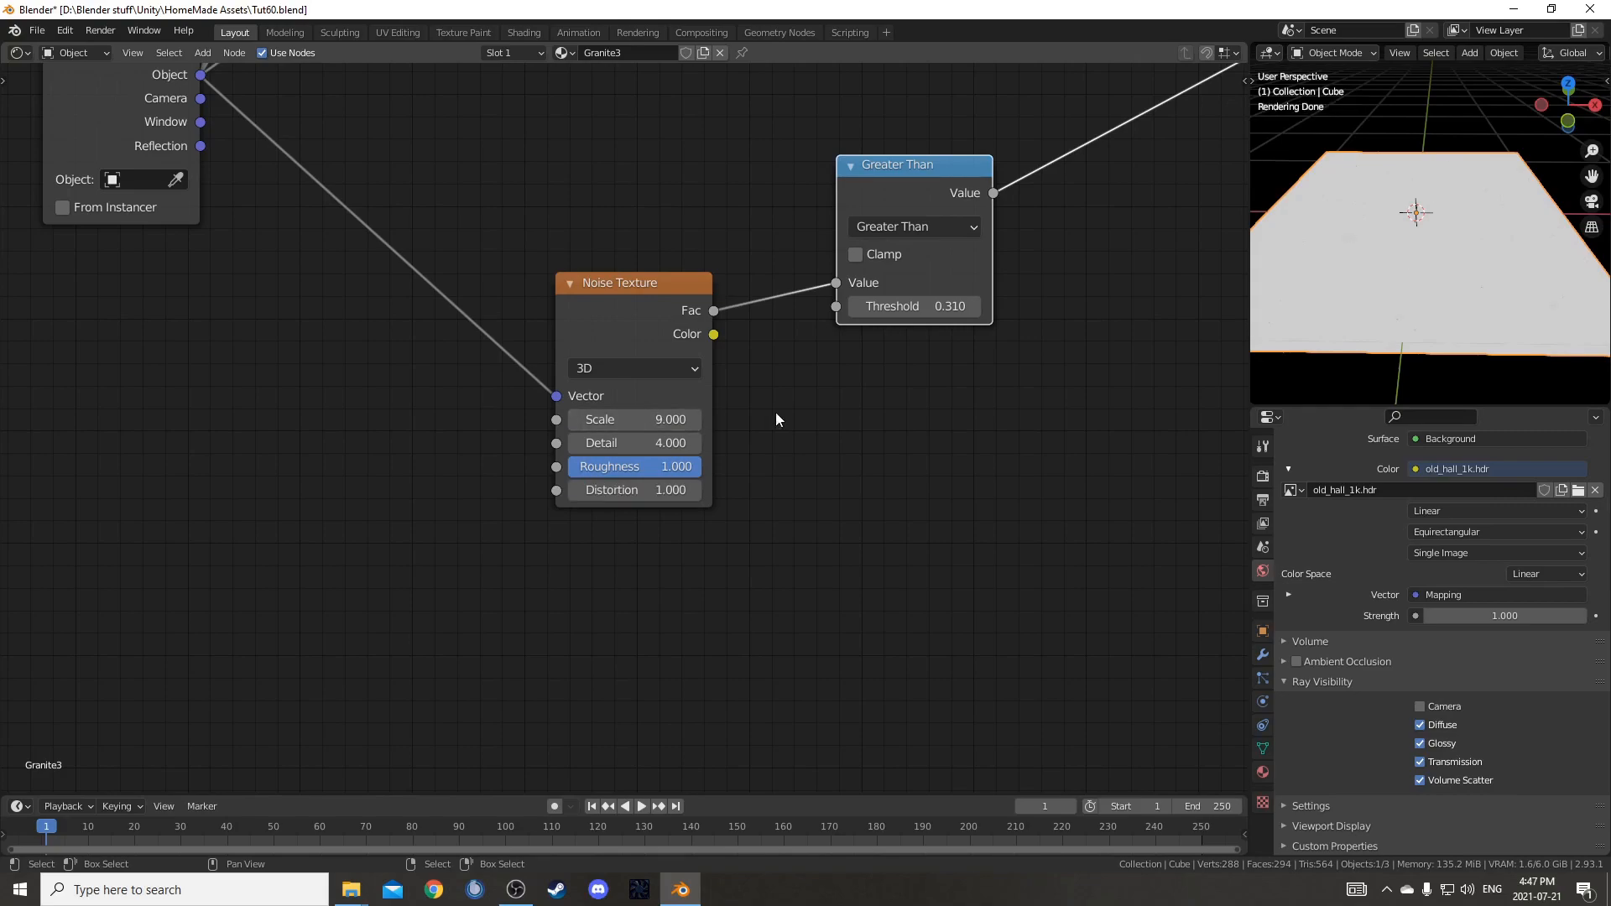
# - Insert a Bump node on the preview link coming out of the Greater Than node
pyautogui.moveTo(1063, 378); pyautogui.dragTo(575, 573, button='middle')
pyautogui.scroll(-4, 575, 571)
pyautogui.hotkey('shift', 'a')
pyautogui.click(748, 475)
pyautogui.write('bu')
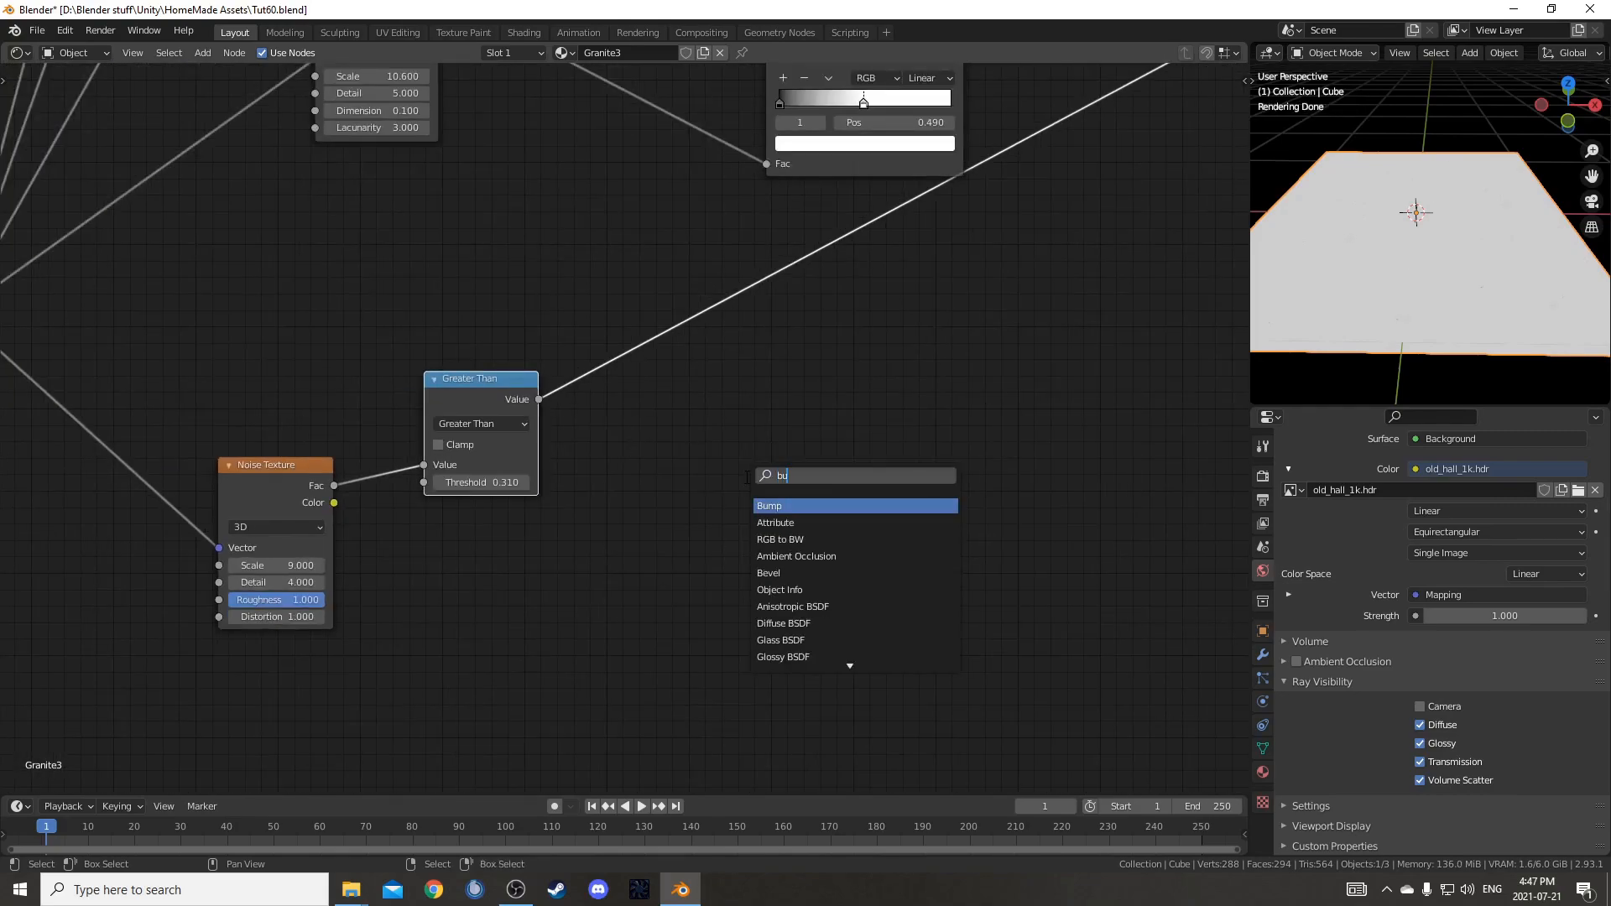
pyautogui.press('Return')
pyautogui.click(716, 252)
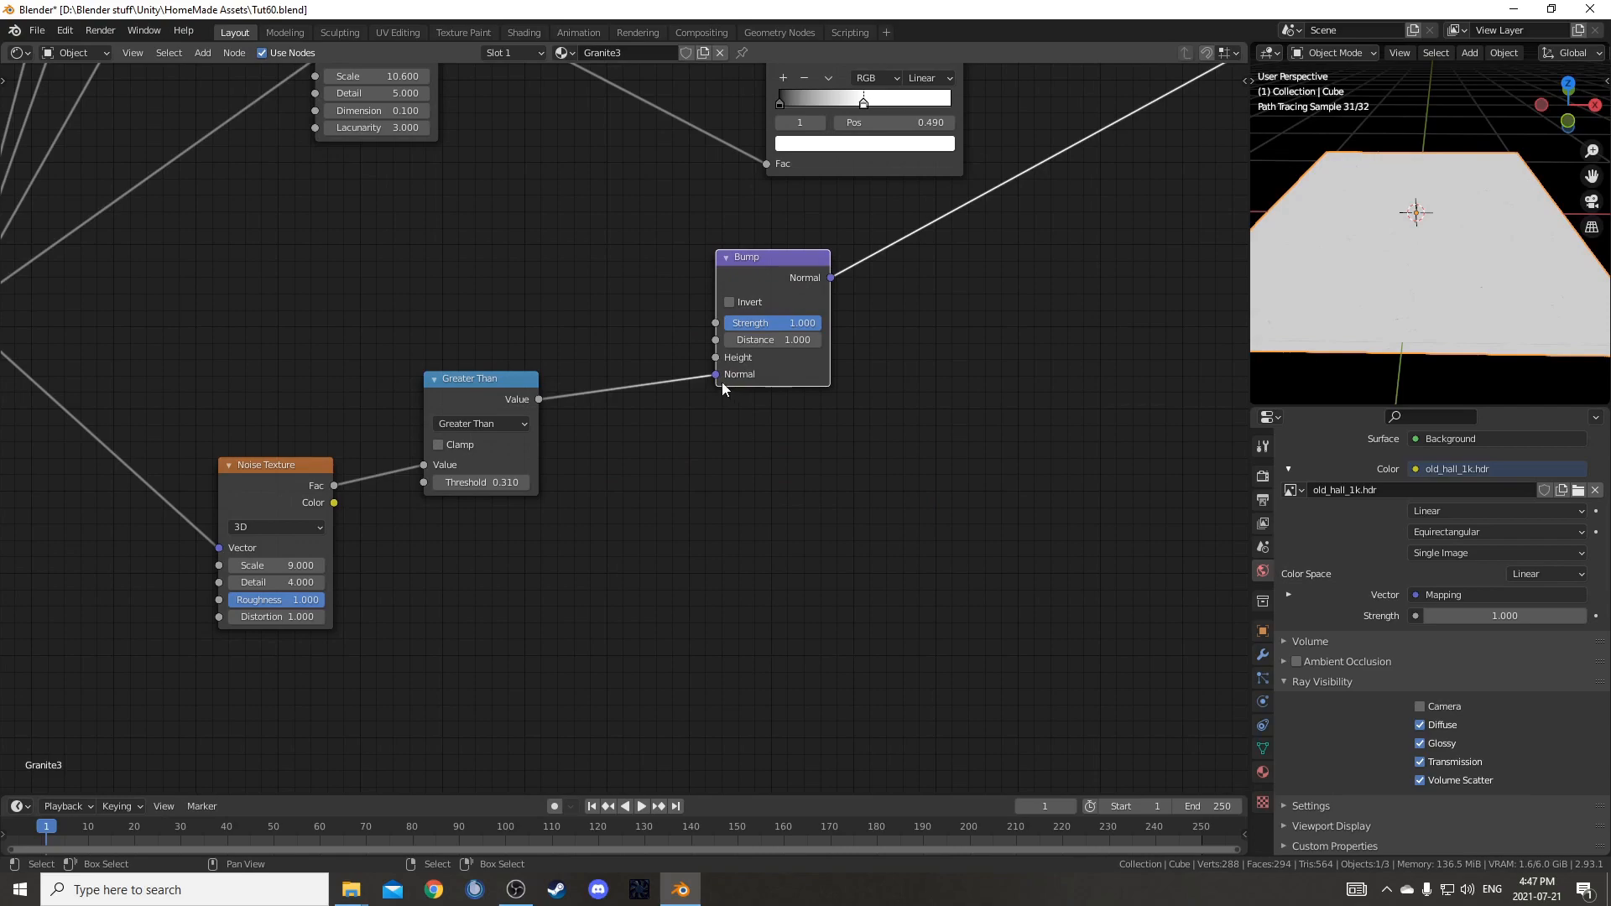
# - Feed the Greater Than value into the Bump's Height and connect the Bump's Normal to both Principled BSDFs' Normal inputs
pyautogui.scroll(-2, 717, 356)
pyautogui.moveTo(825, 345); pyautogui.dragTo(361, 506, button='middle')
pyautogui.press('g')
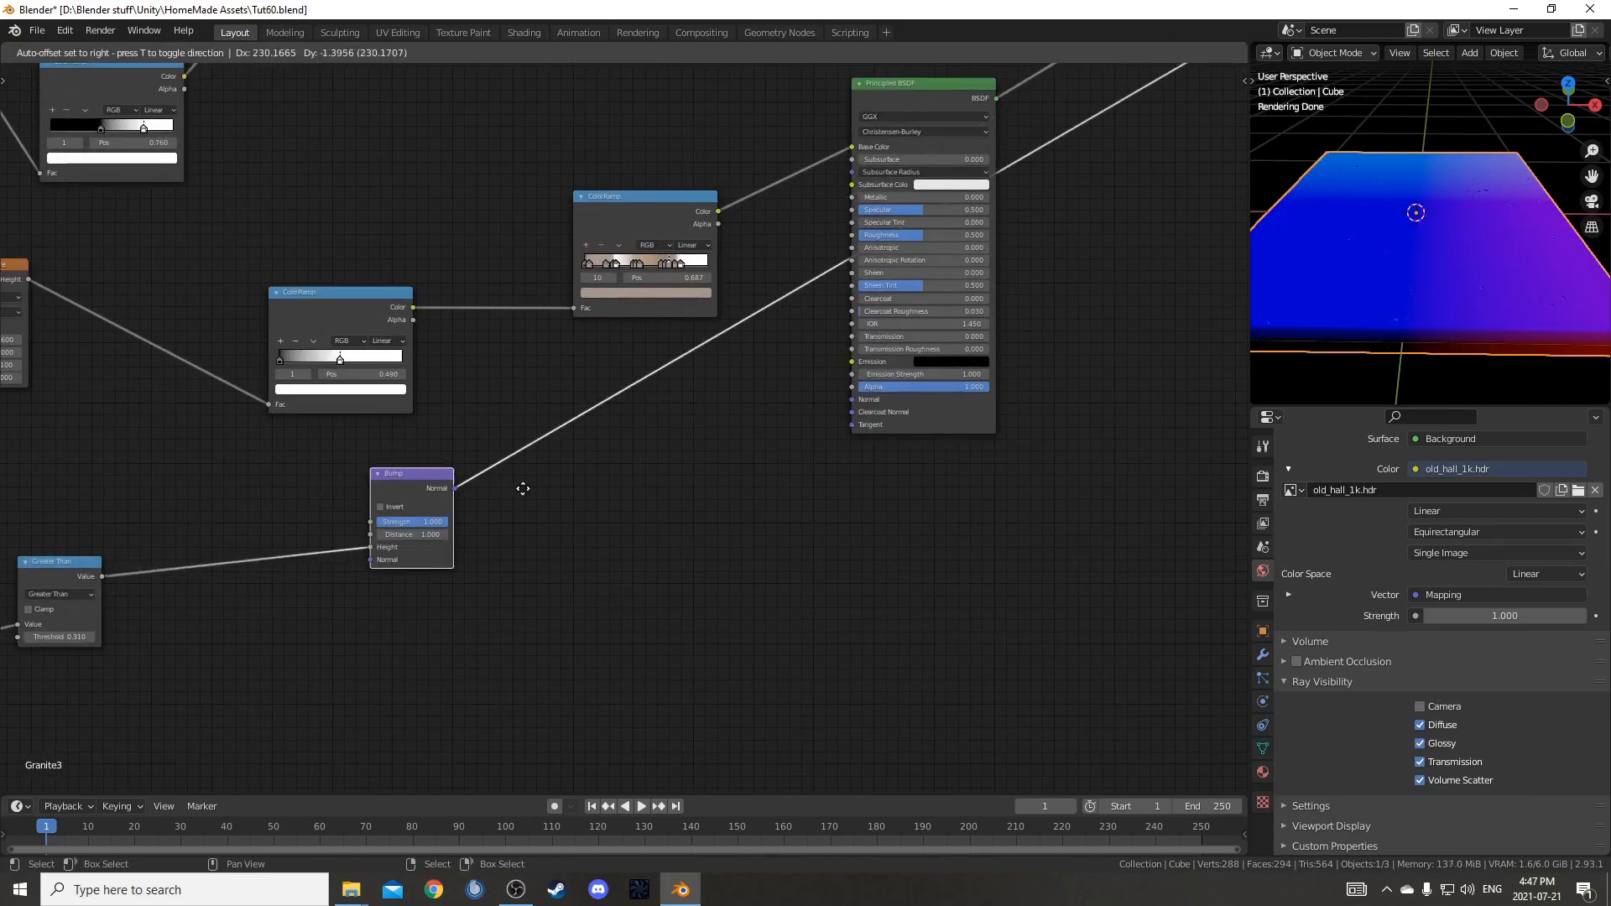
pyautogui.click(740, 458)
pyautogui.scroll(5, 839, 413)
pyautogui.moveTo(752, 437); pyautogui.dragTo(592, 501, button='middle')
pyautogui.moveTo(553, 528); pyautogui.dragTo(789, 448)
pyautogui.scroll(-3, 535, 601)
pyautogui.moveTo(524, 584); pyautogui.dragTo(640, 245)
# - Preview the Mix Shader output and inspect the bumped slab surface from a lower angle
pyautogui.keyDown('ctrl'); pyautogui.keyDown('shift'); pyautogui.click(1040, 136); pyautogui.keyUp('shift'); pyautogui.keyUp('ctrl')
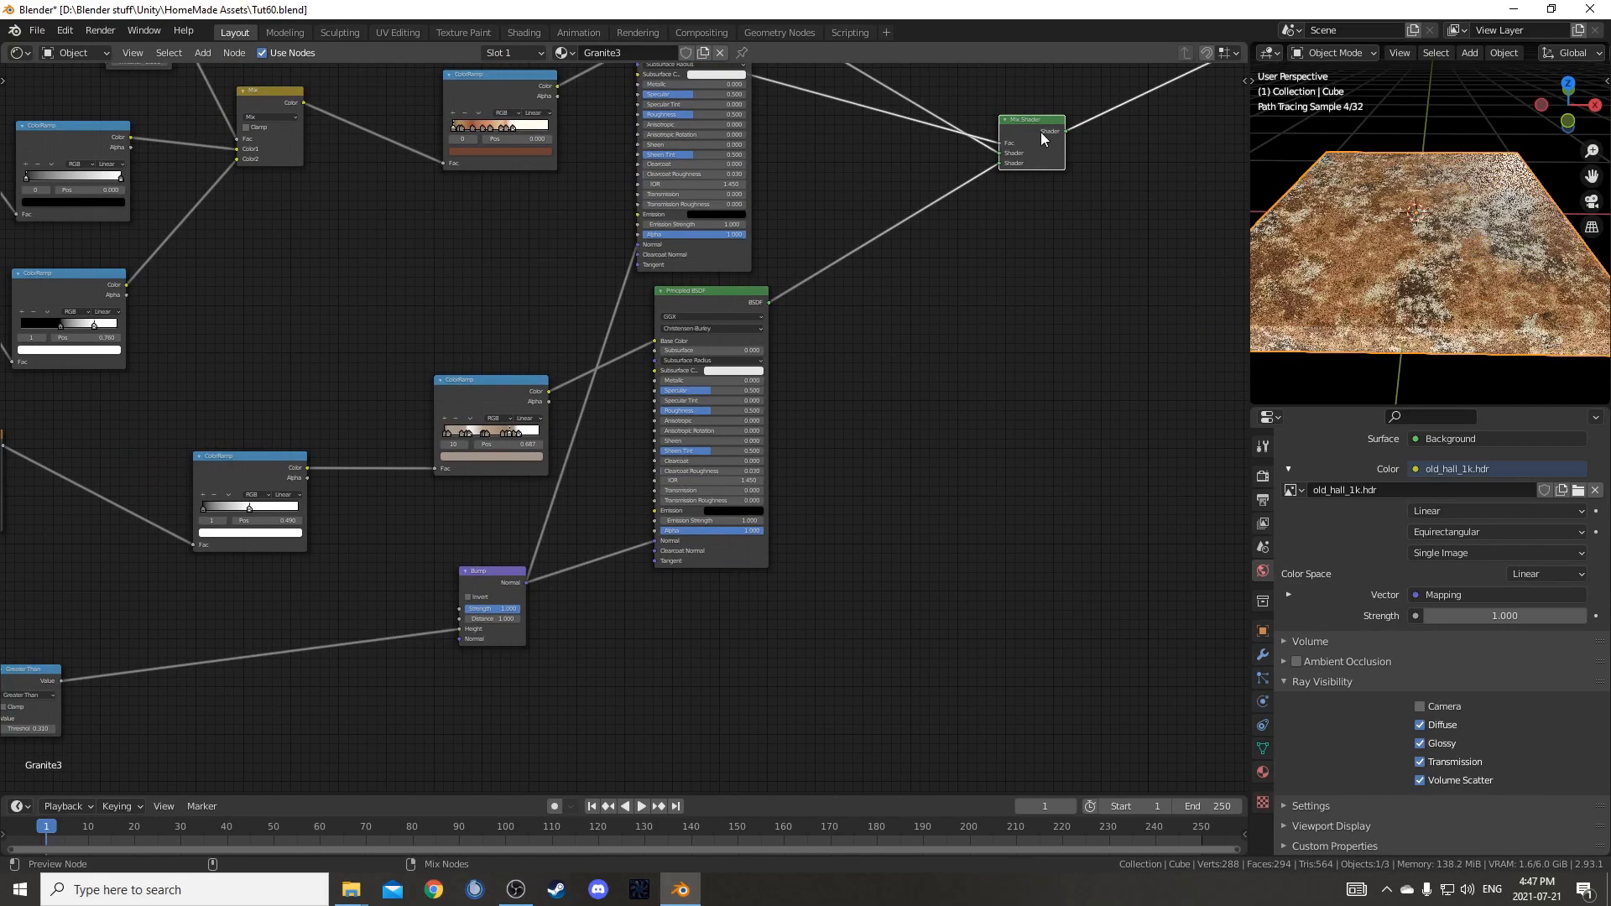
pyautogui.moveTo(1561, 326); pyautogui.dragTo(1565, 280, button='middle')
pyautogui.moveTo(15, 717); pyautogui.dragTo(645, 425, button='middle')
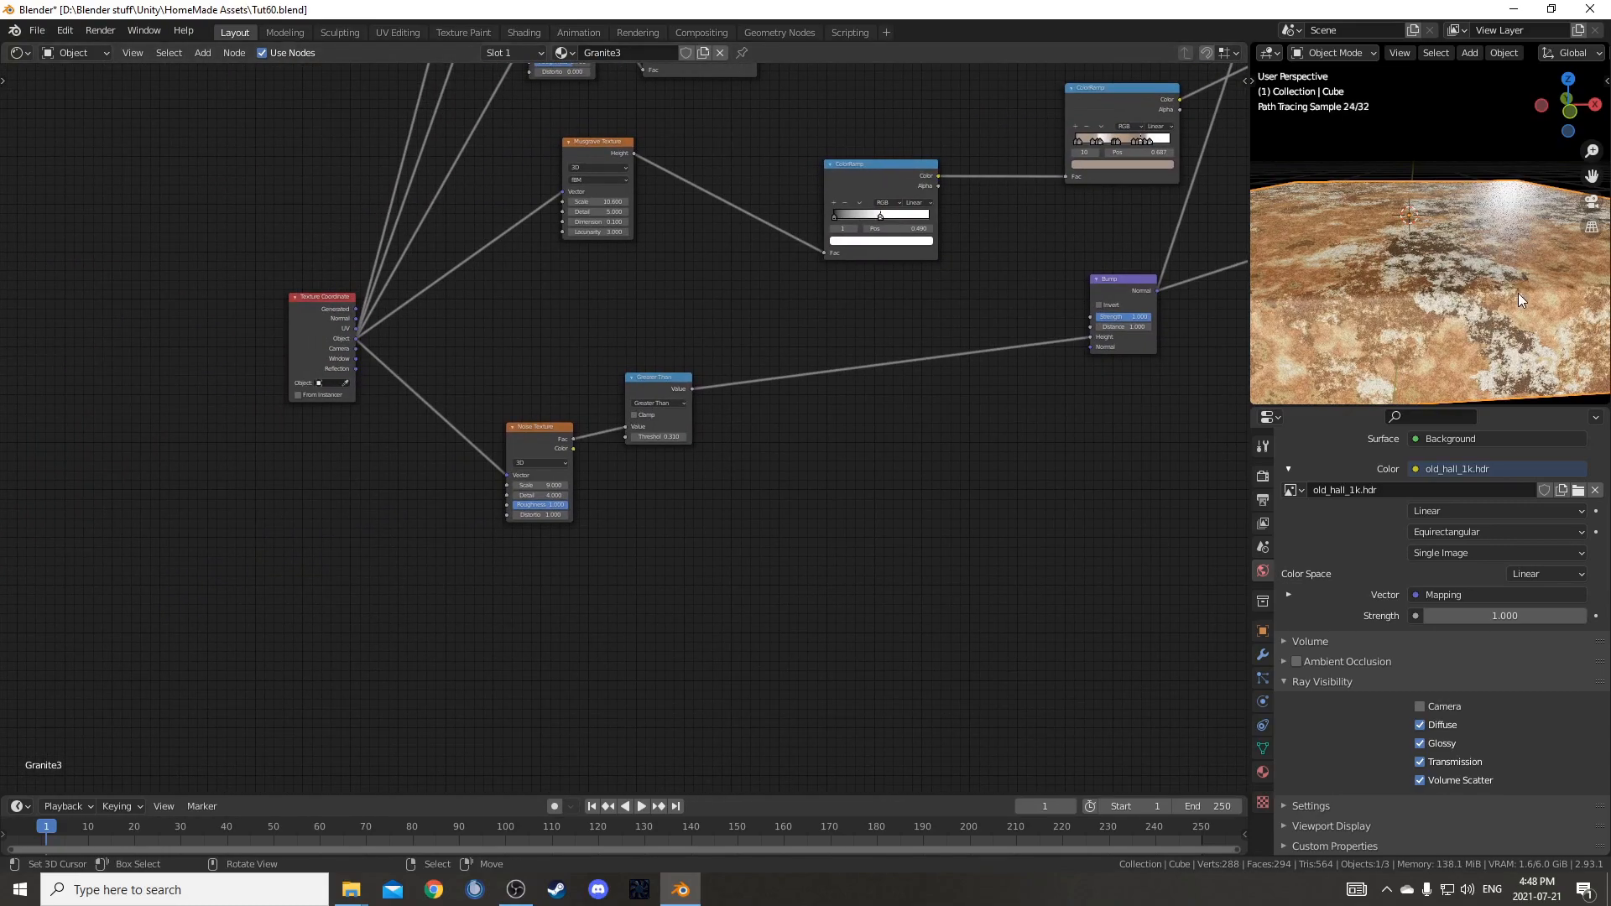
pyautogui.moveTo(1517, 294)
pyautogui.mouseDown(button='middle')
pyautogui.moveTo(1513, 277)
pyautogui.moveTo(1508, 294)
pyautogui.mouseUp(button='middle')
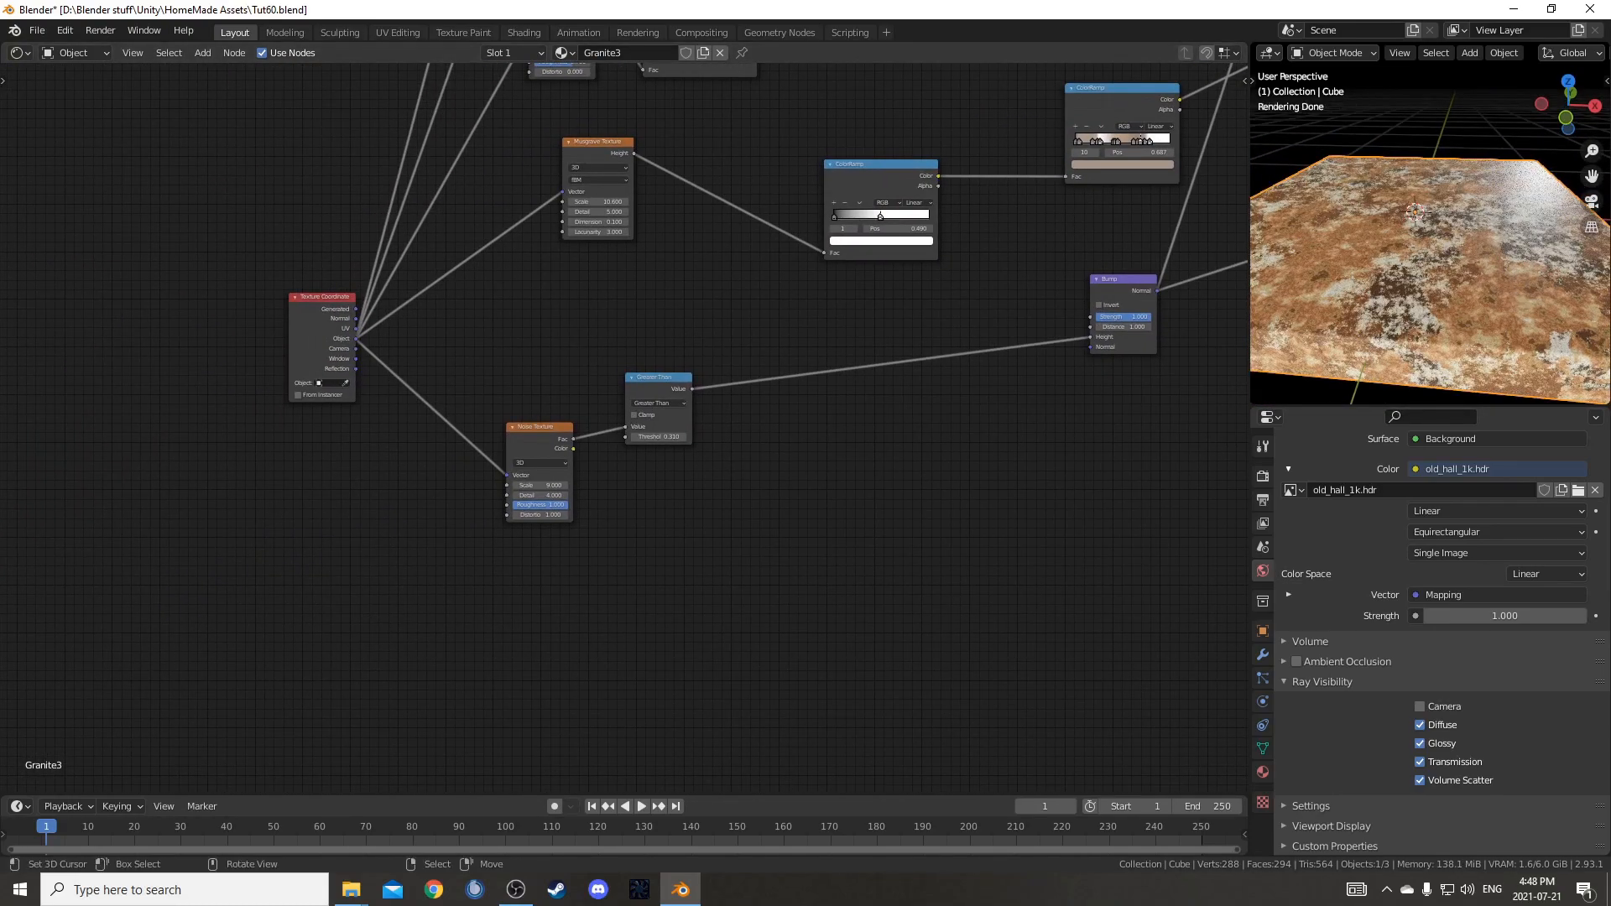
# - Set the Roughness of both the lower and upper Principled BSDFs to 0.01
pyautogui.click(707, 475)
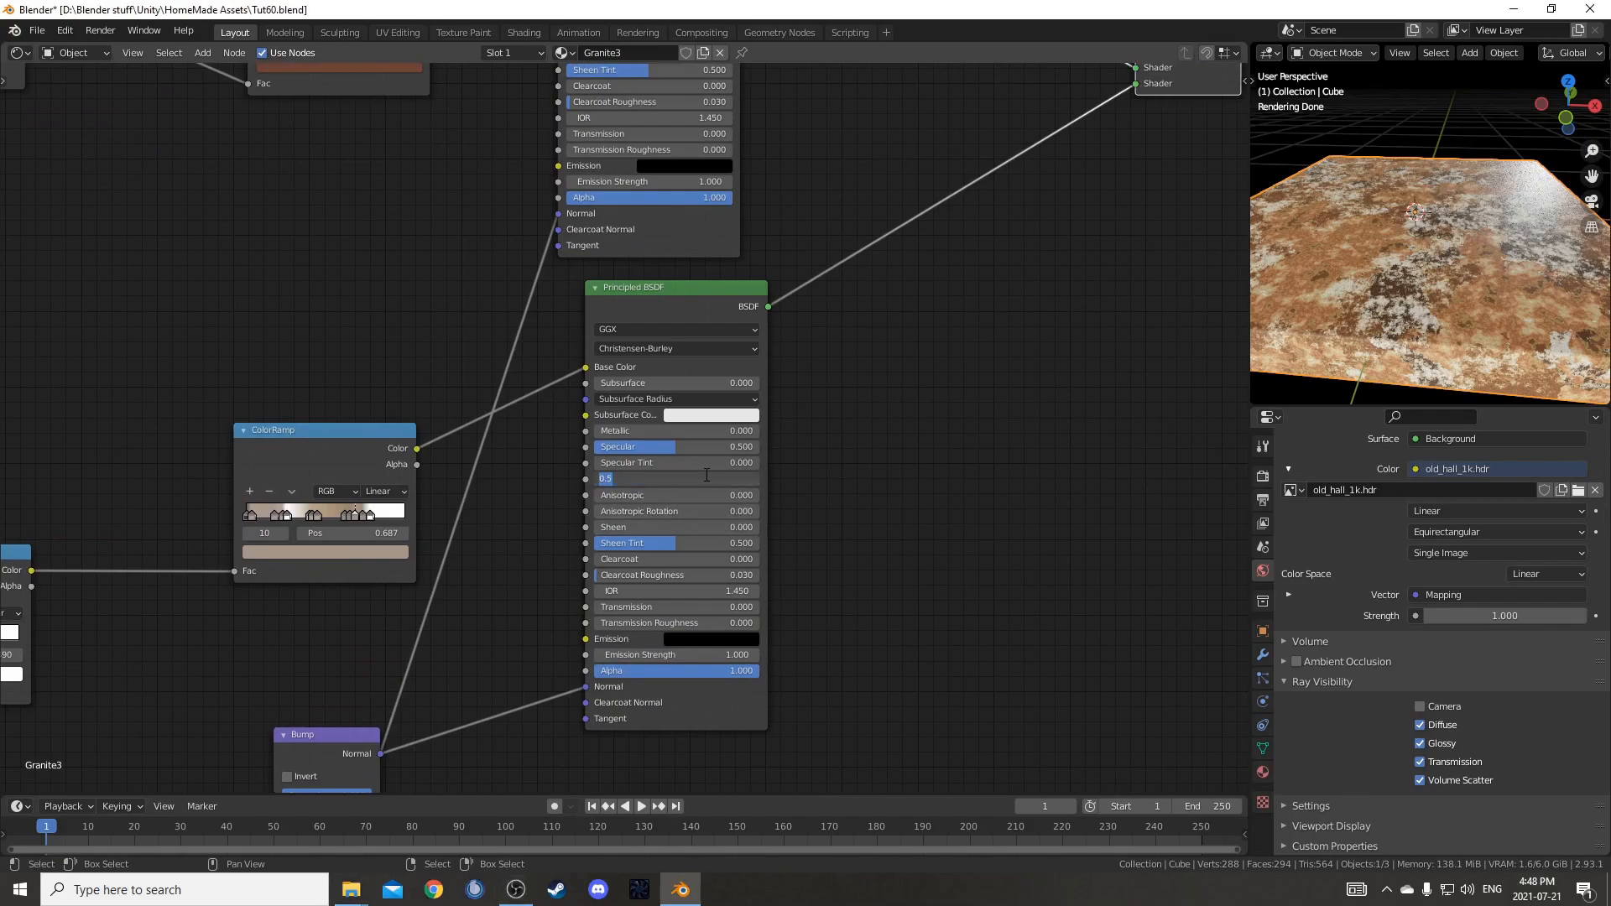
pyautogui.press('Return')
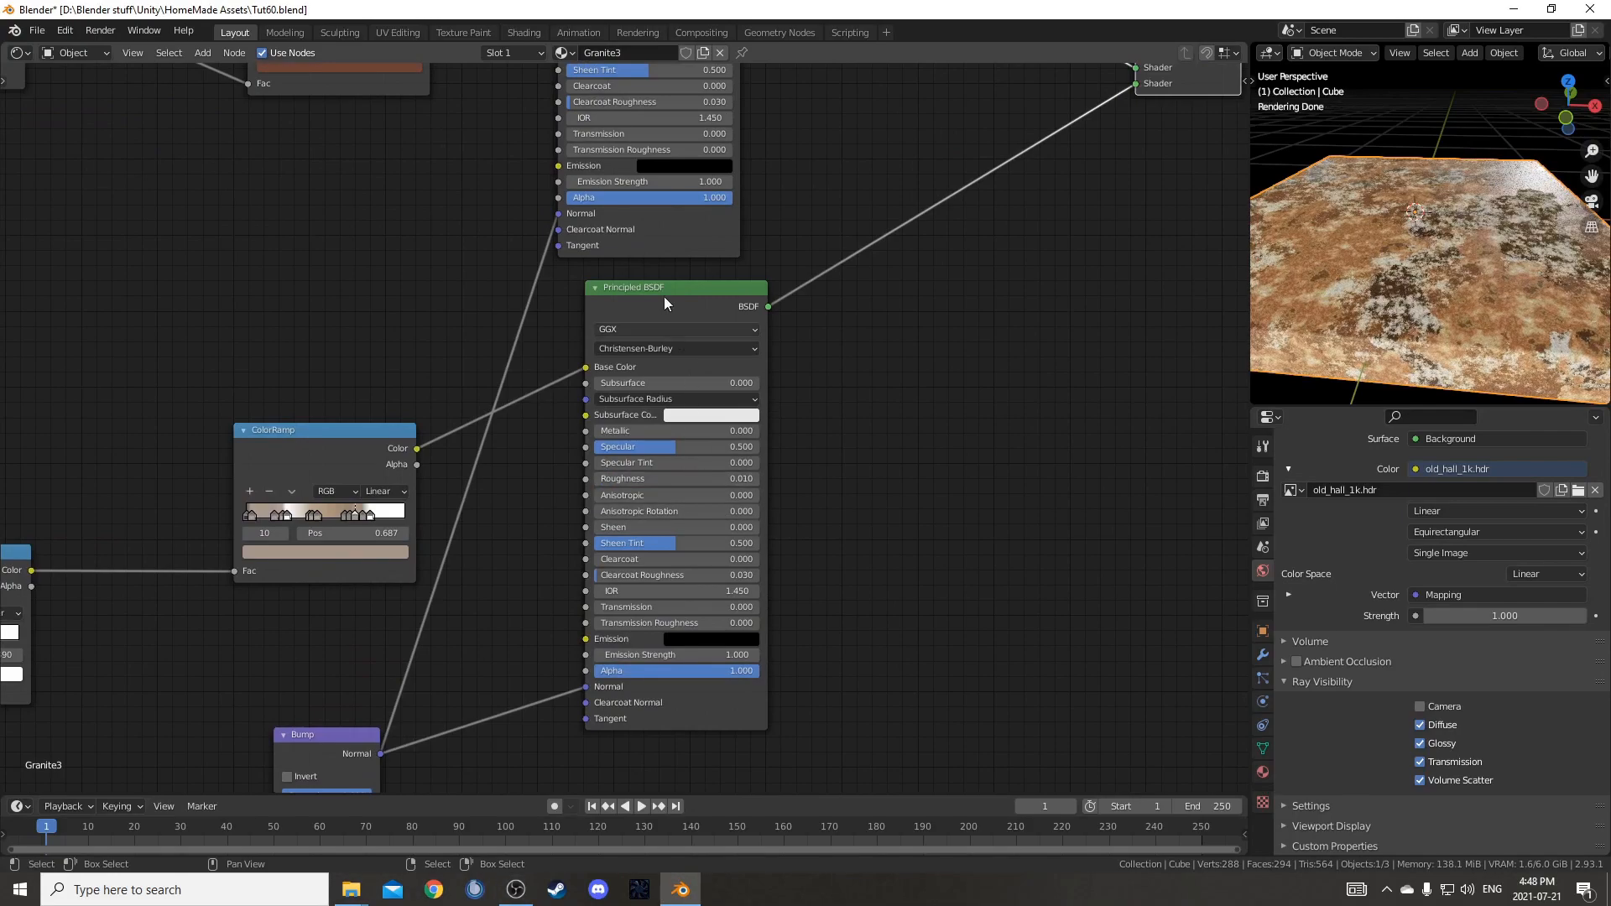
pyautogui.moveTo(639, 184); pyautogui.dragTo(656, 370, button='middle')
pyautogui.click(669, 193)
pyautogui.write('.01')
pyautogui.press('Return')
pyautogui.moveTo(1477, 220); pyautogui.dragTo(1512, 188, button='middle')
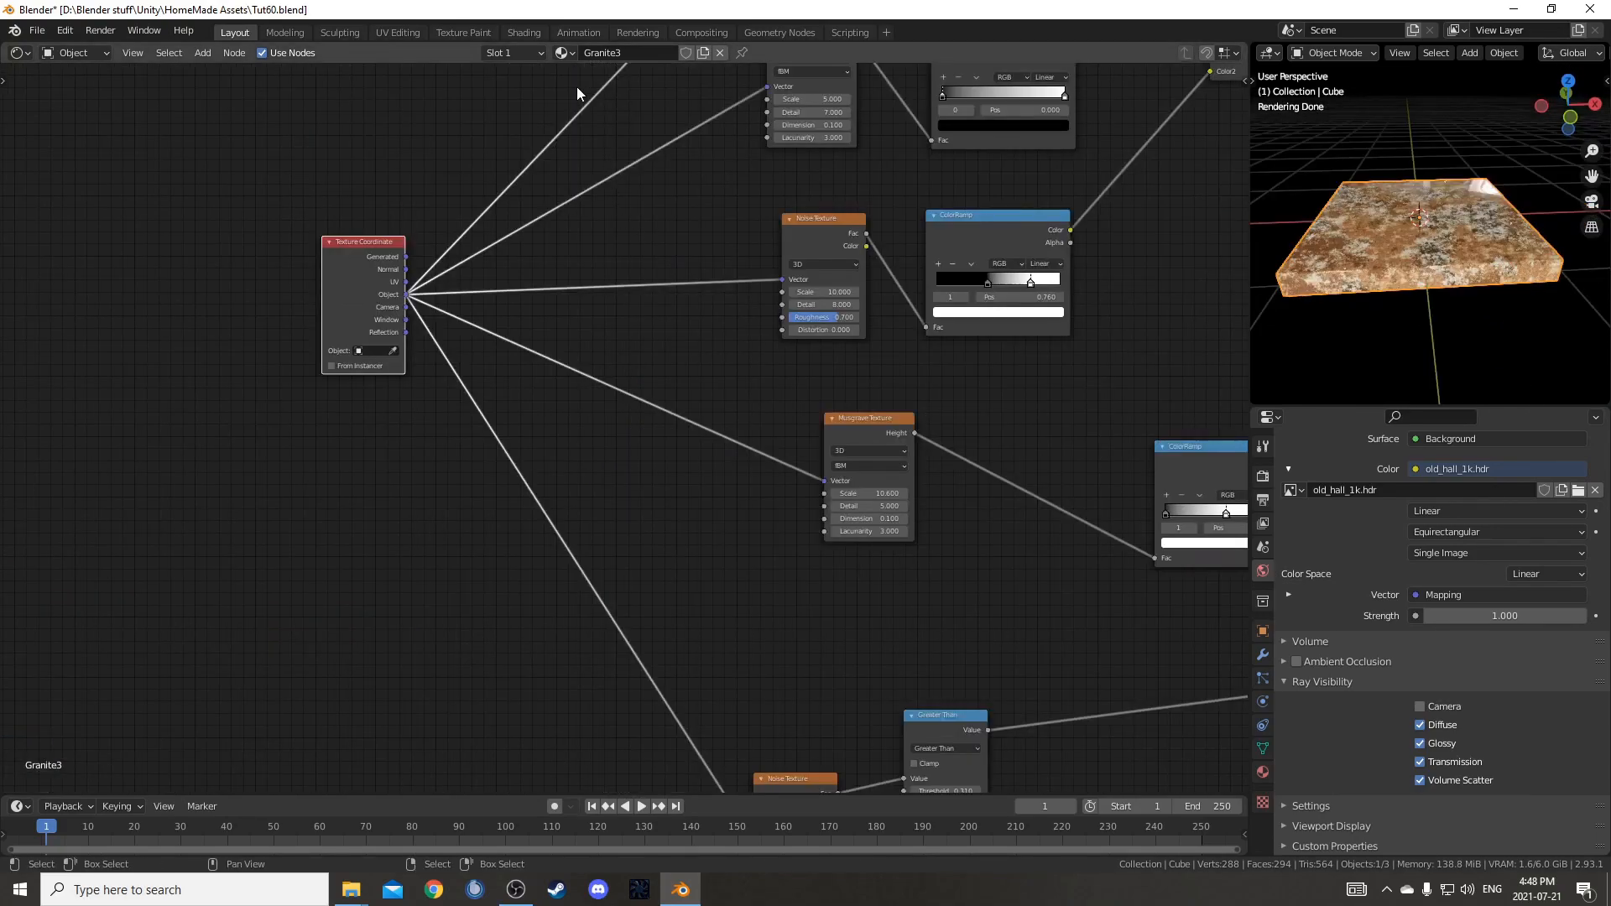
# - Merge all links leaving the Texture Coordinate's Object output through a single reroute point
pyautogui.keyDown('shift'); pyautogui.moveTo(576, 87); pyautogui.dragTo(582, 577, button='right'); pyautogui.keyUp('shift')
pyautogui.scroll(4, 678, 453)
pyautogui.moveTo(680, 450); pyautogui.dragTo(745, 546, button='middle')
# - Insert a Vector Math node between the Texture Coordinate and the reroute, with its operation set to Scale
pyautogui.hotkey('shift', 'a')
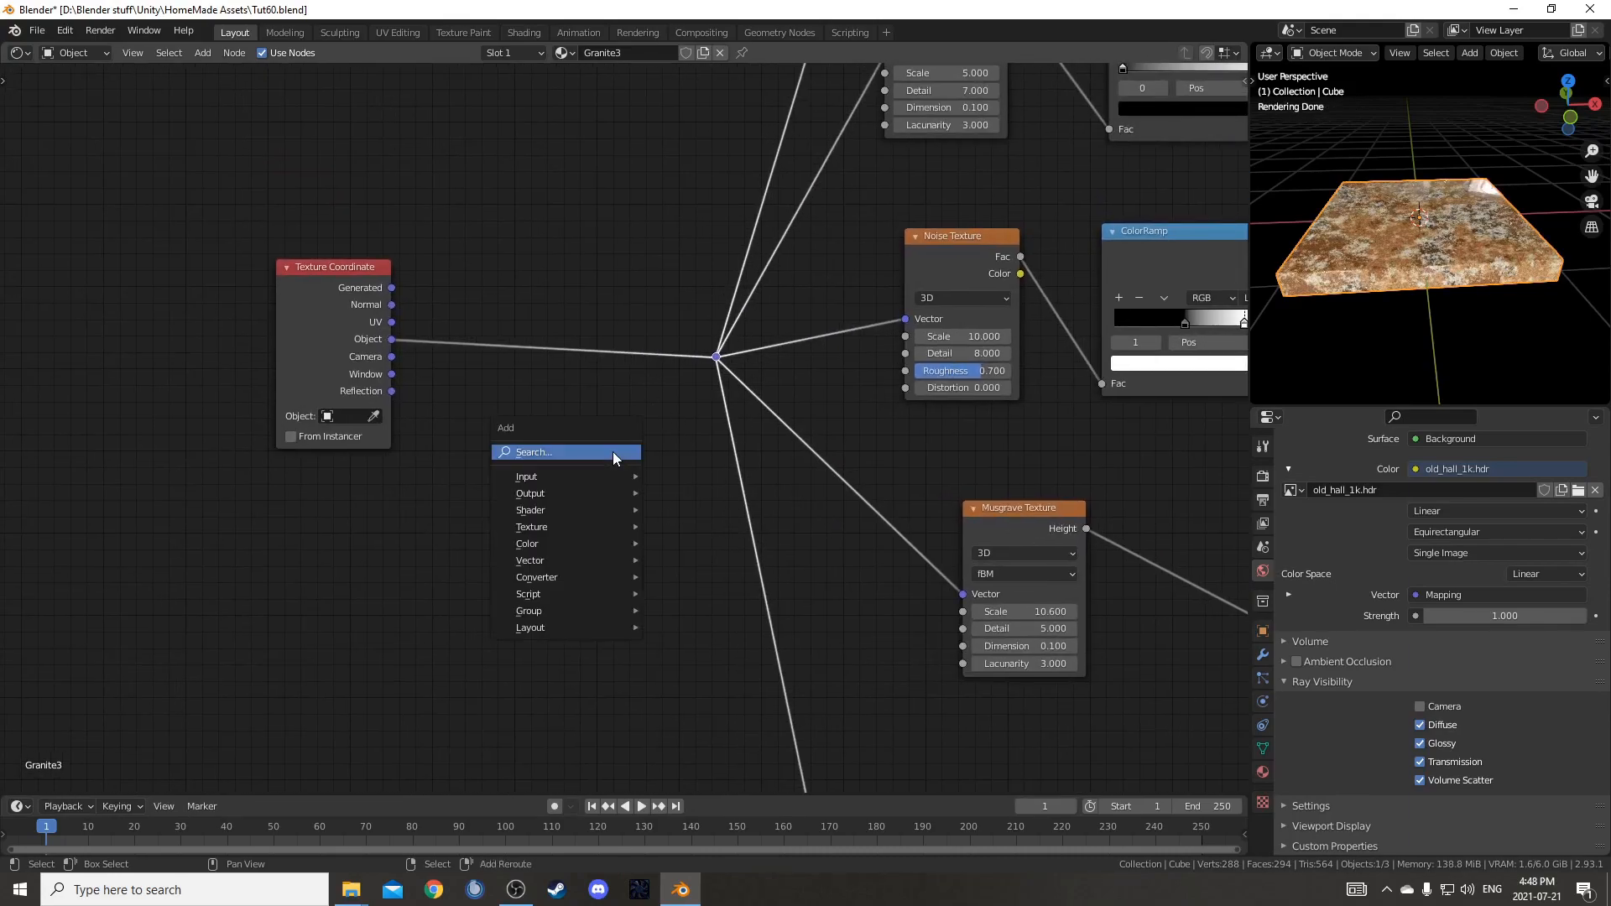
pyautogui.click(614, 453)
pyautogui.write('math')
pyautogui.click(648, 500)
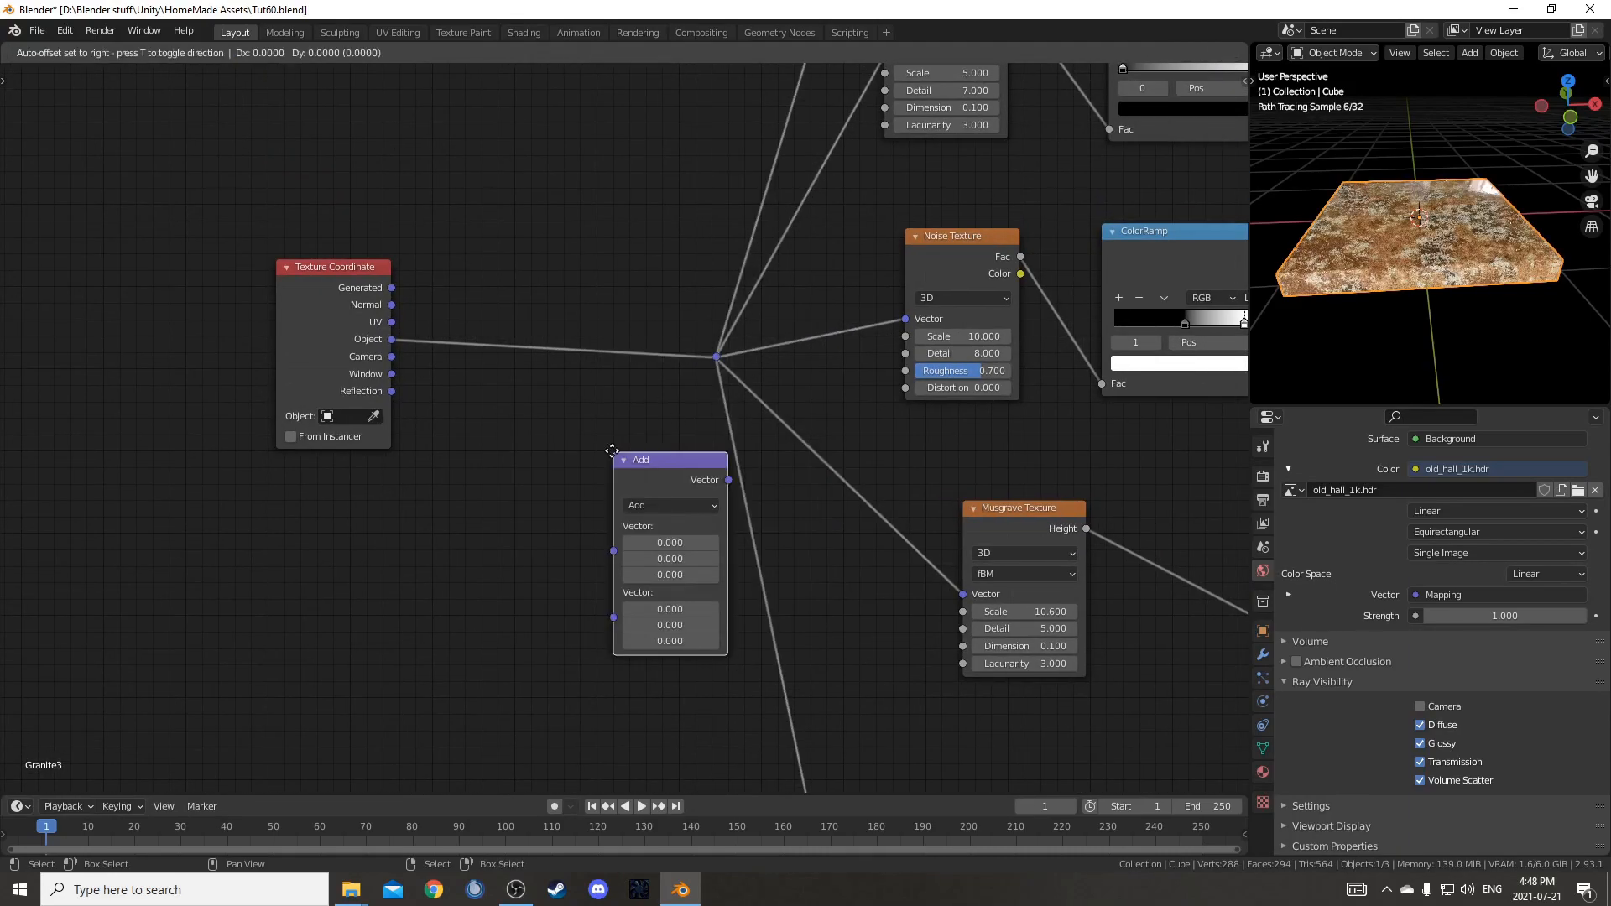
pyautogui.click(542, 269)
pyautogui.click(561, 271)
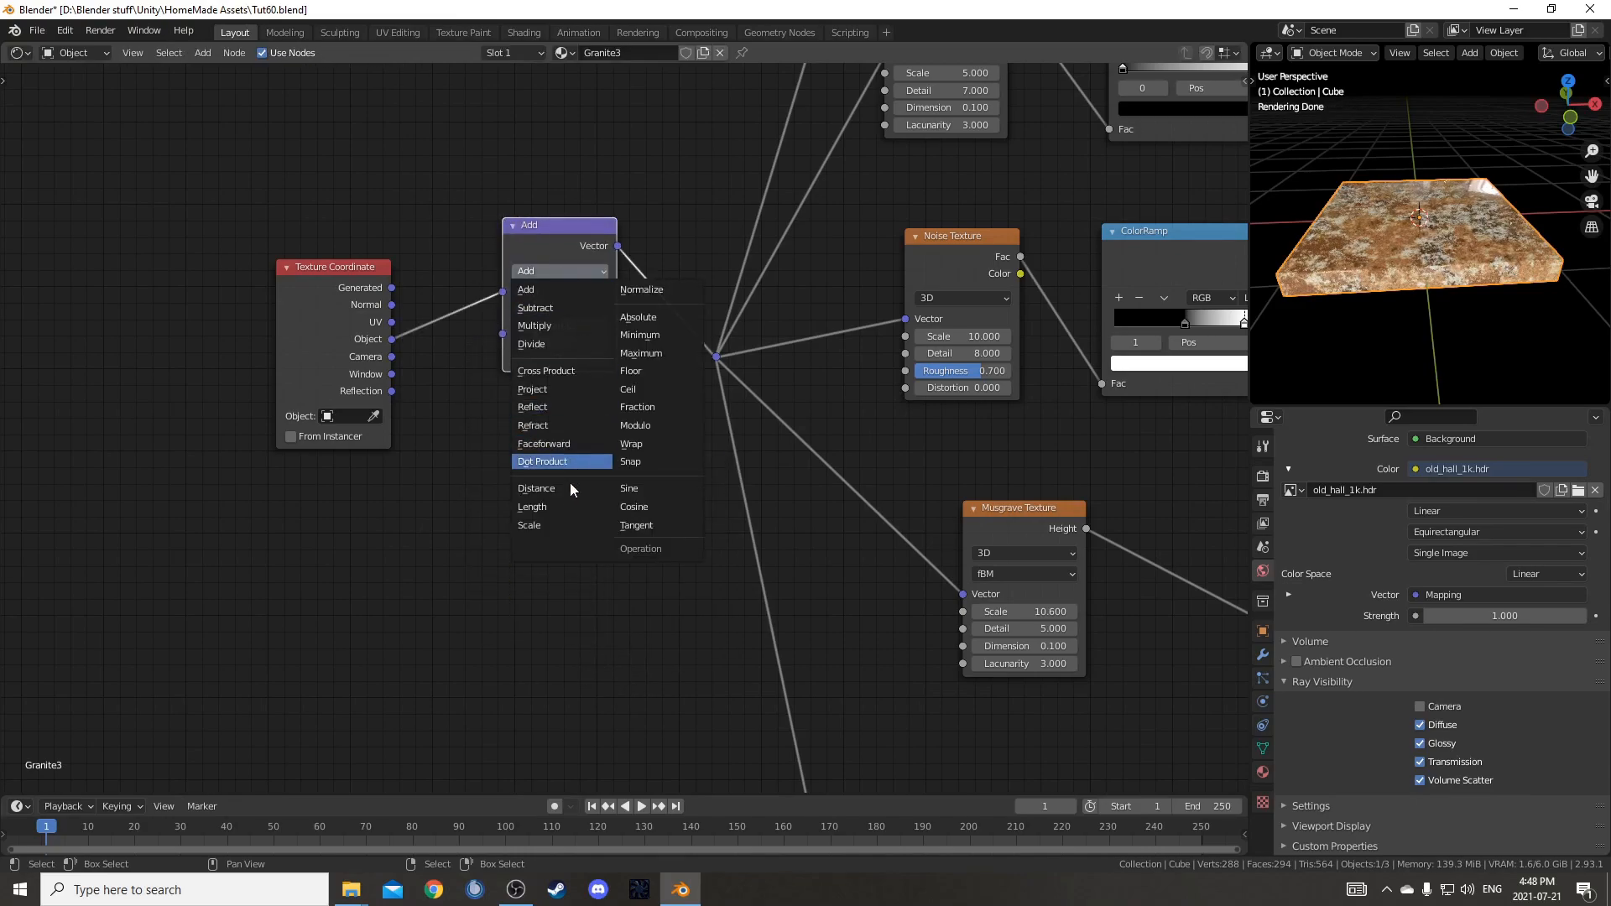
pyautogui.click(576, 525)
# - Try a different Scale factor on the Vector Math node while watching the slab
pyautogui.moveTo(1518, 150); pyautogui.dragTo(1515, 201, button='middle')
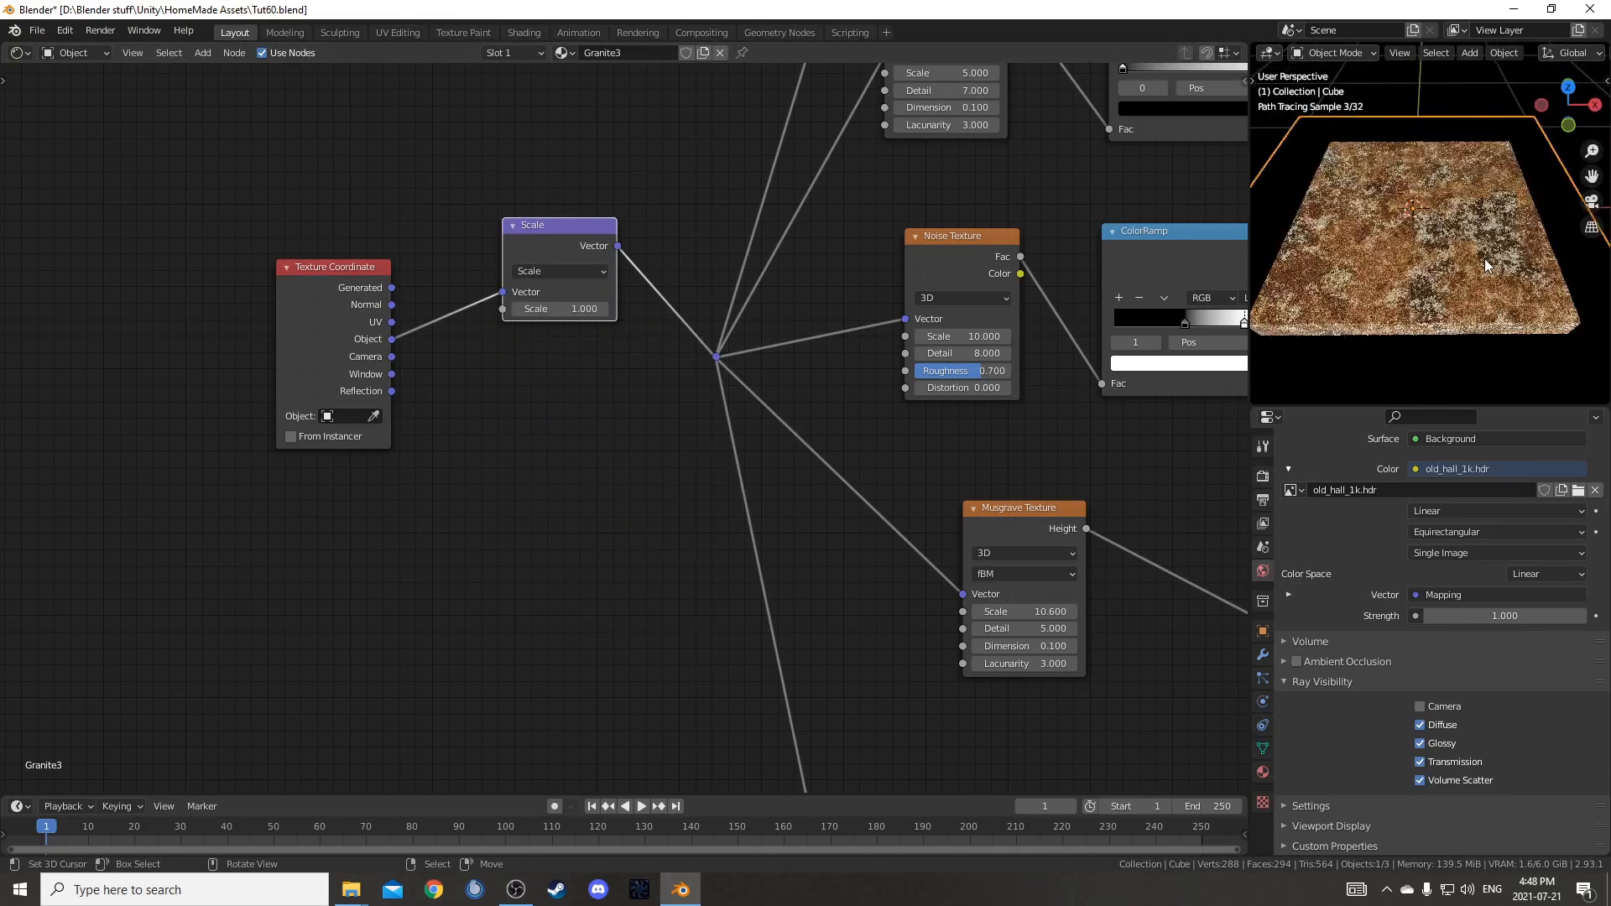
pyautogui.scroll(3, 1514, 201)
pyautogui.moveTo(571, 309)
pyautogui.mouseDown()
pyautogui.moveTo(606, 309)
pyautogui.moveTo(558, 309)
pyautogui.mouseUp()
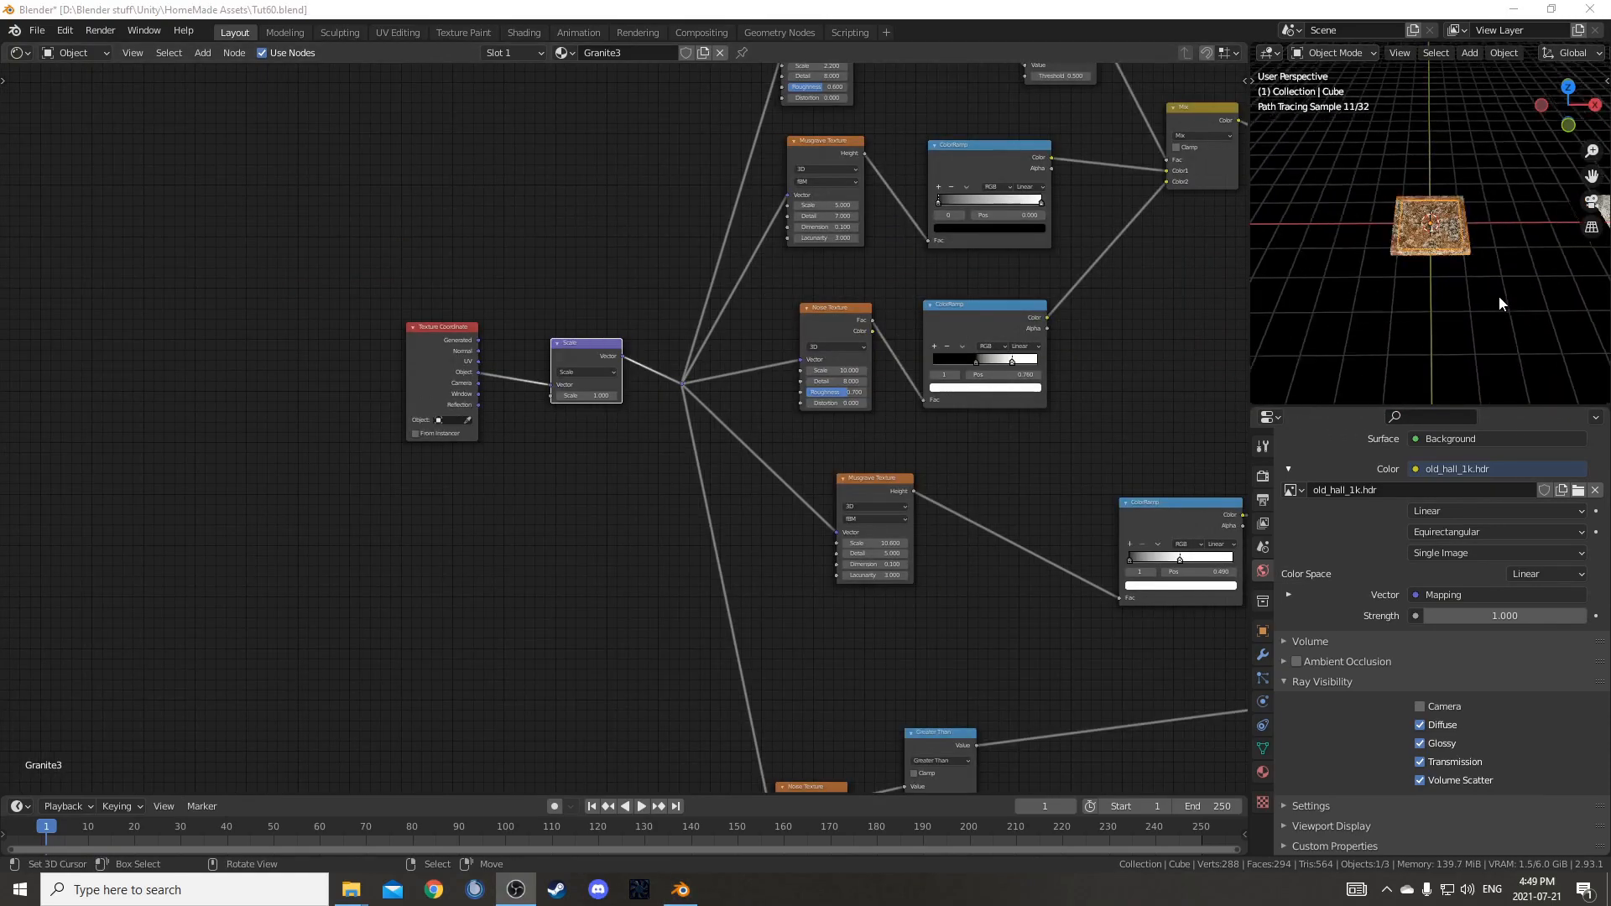
# - Duplicate the granite slab and place the copy 12 m along the X axis beside the other samples
pyautogui.moveTo(1499, 295); pyautogui.dragTo(1379, 250, button='middle')
pyautogui.hotkey('shift', 'd')
pyautogui.press('x')
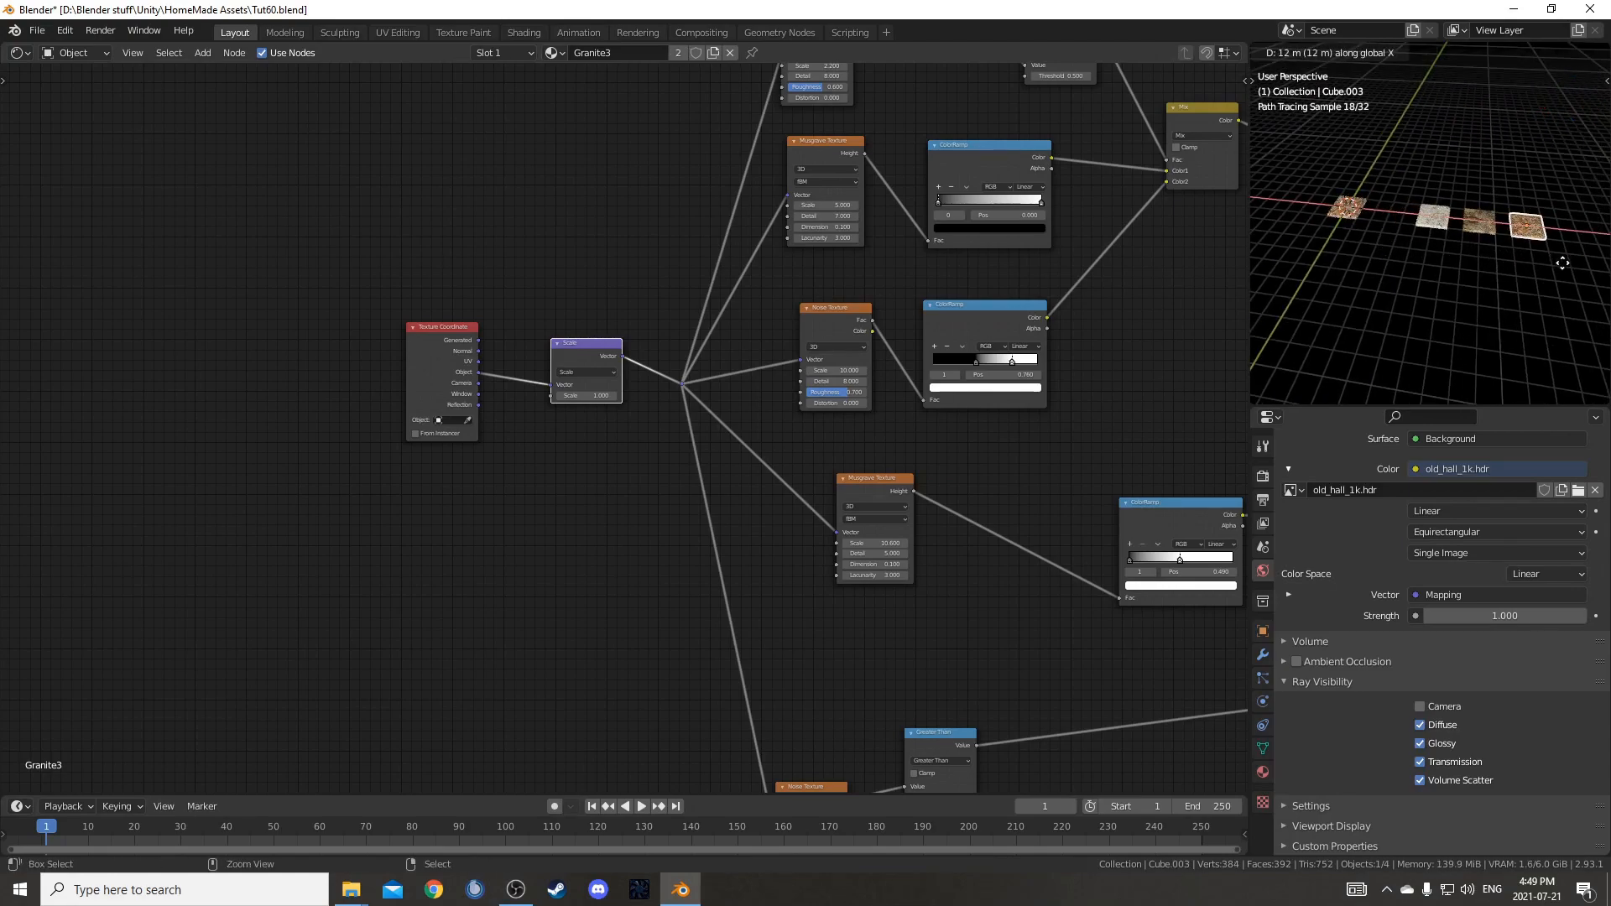
pyautogui.click(1561, 261)
# - Give the original slab its own copy of the Granite3 material and name it Granite4
pyautogui.click(1356, 200)
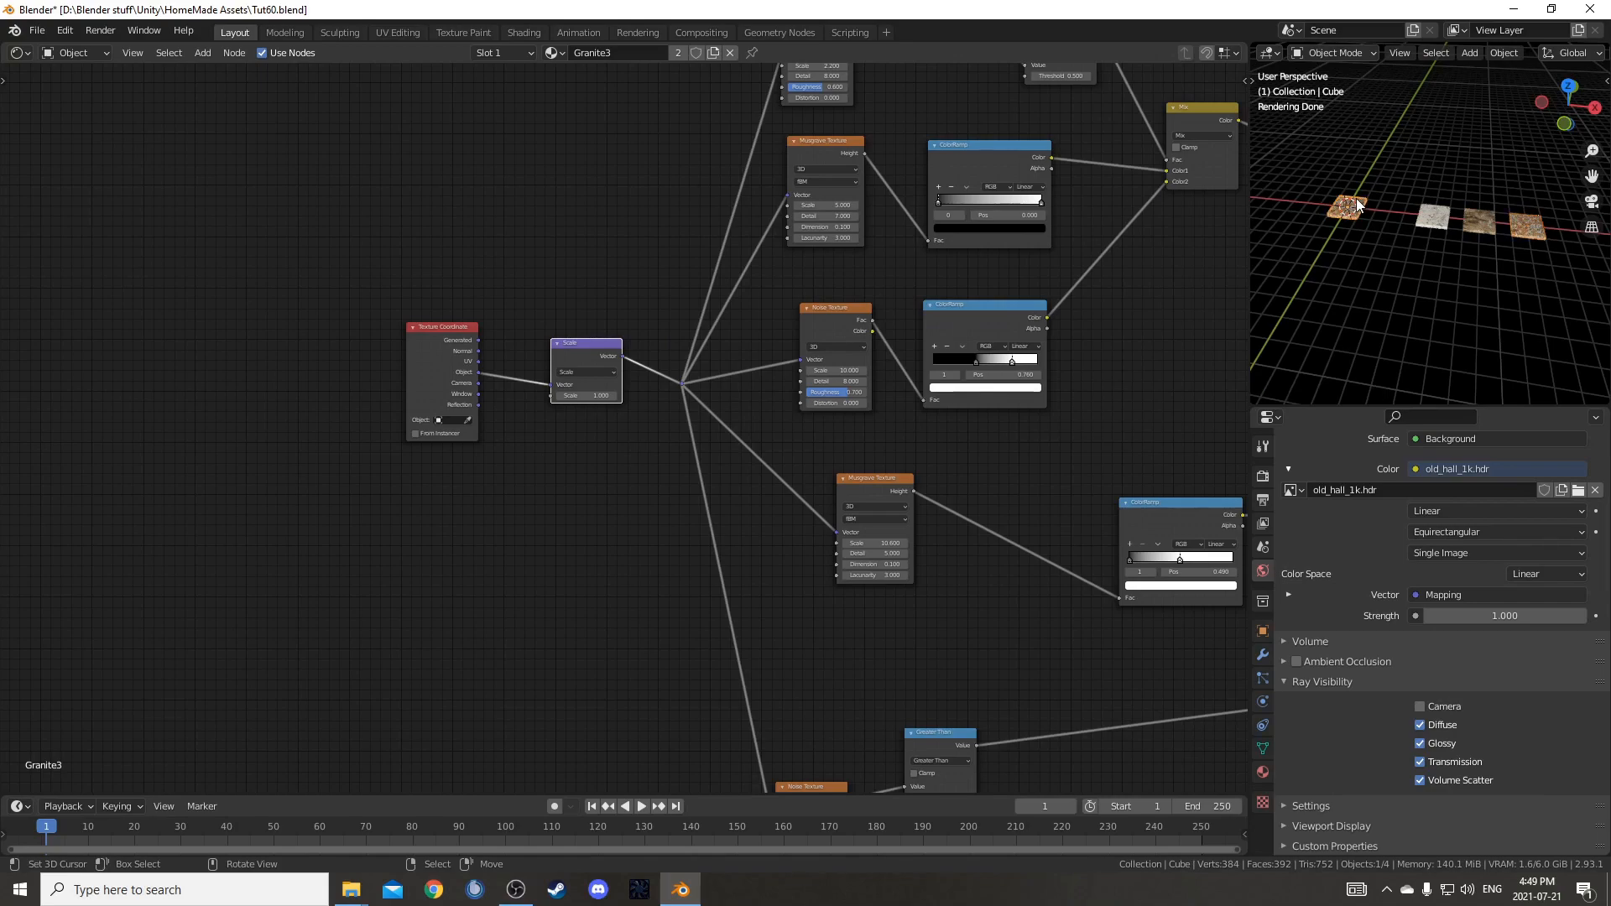
pyautogui.click(712, 52)
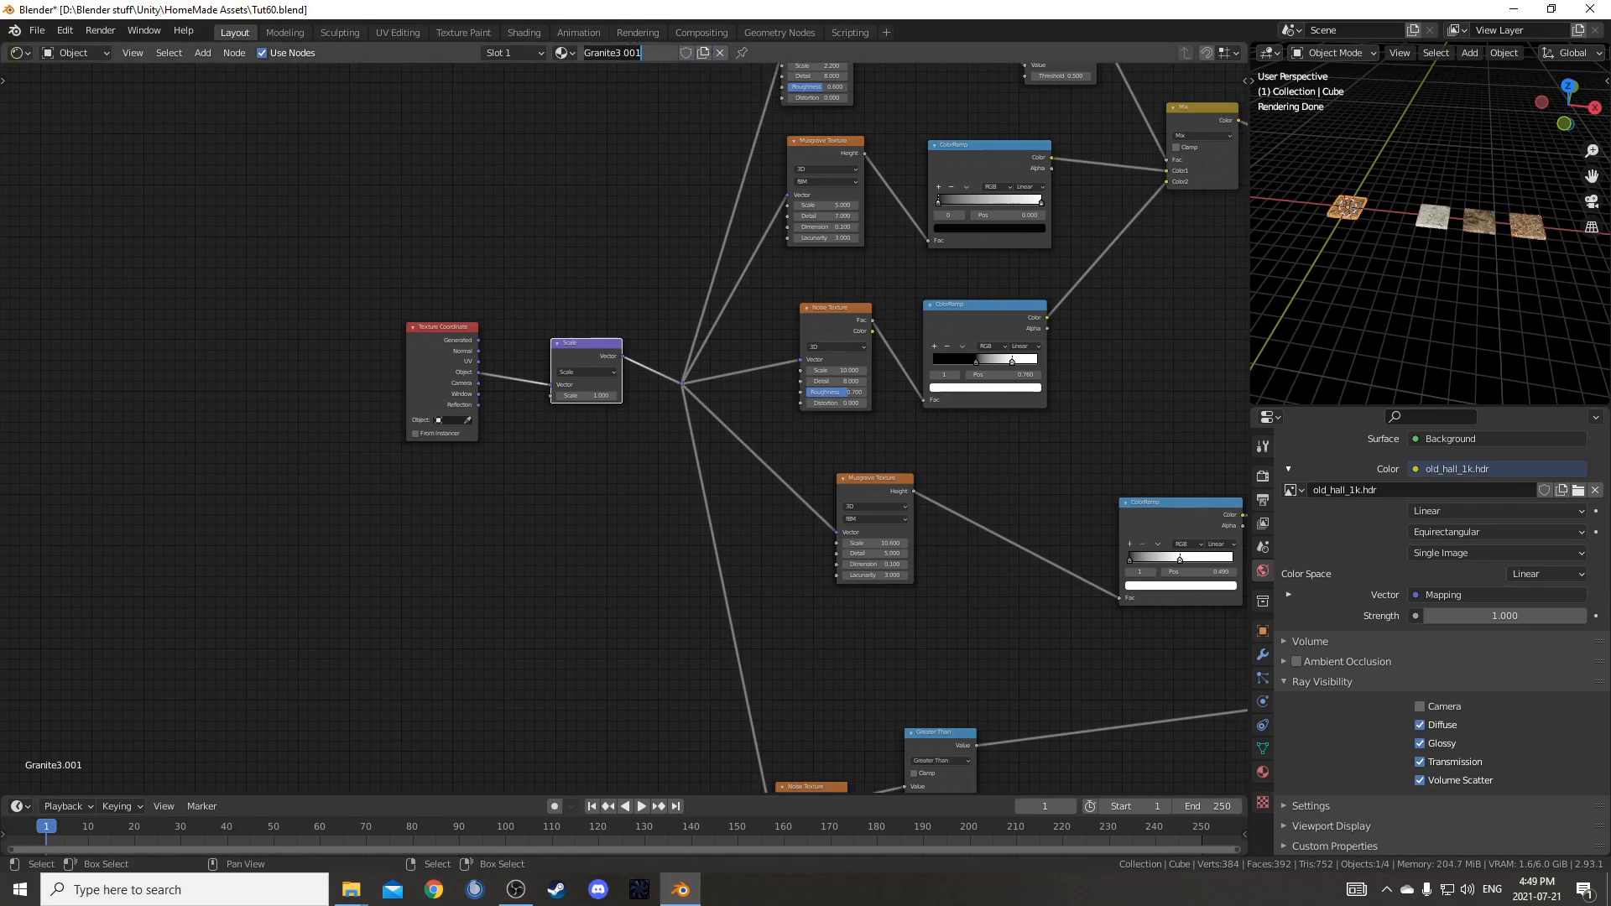
pyautogui.click(672, 58)
pyautogui.write('Granite4')
pyautogui.press('Return')
# - Delete the copied texture, ramp and shader nodes from Granite4, keeping the Texture Coordinate, and reposition the remaining nodes
pyautogui.press('Home')
pyautogui.moveTo(597, 191); pyautogui.dragTo(1121, 641)
pyautogui.press('x')
pyautogui.scroll(-4, 1116, 642)
pyautogui.moveTo(1022, 572); pyautogui.dragTo(873, 582, button='middle')
pyautogui.moveTo(390, 363); pyautogui.dragTo(511, 447)
pyautogui.press('g')
pyautogui.click(556, 288)
pyautogui.moveTo(560, 328); pyautogui.dragTo(503, 464, button='middle')
pyautogui.scroll(3, 694, 464)
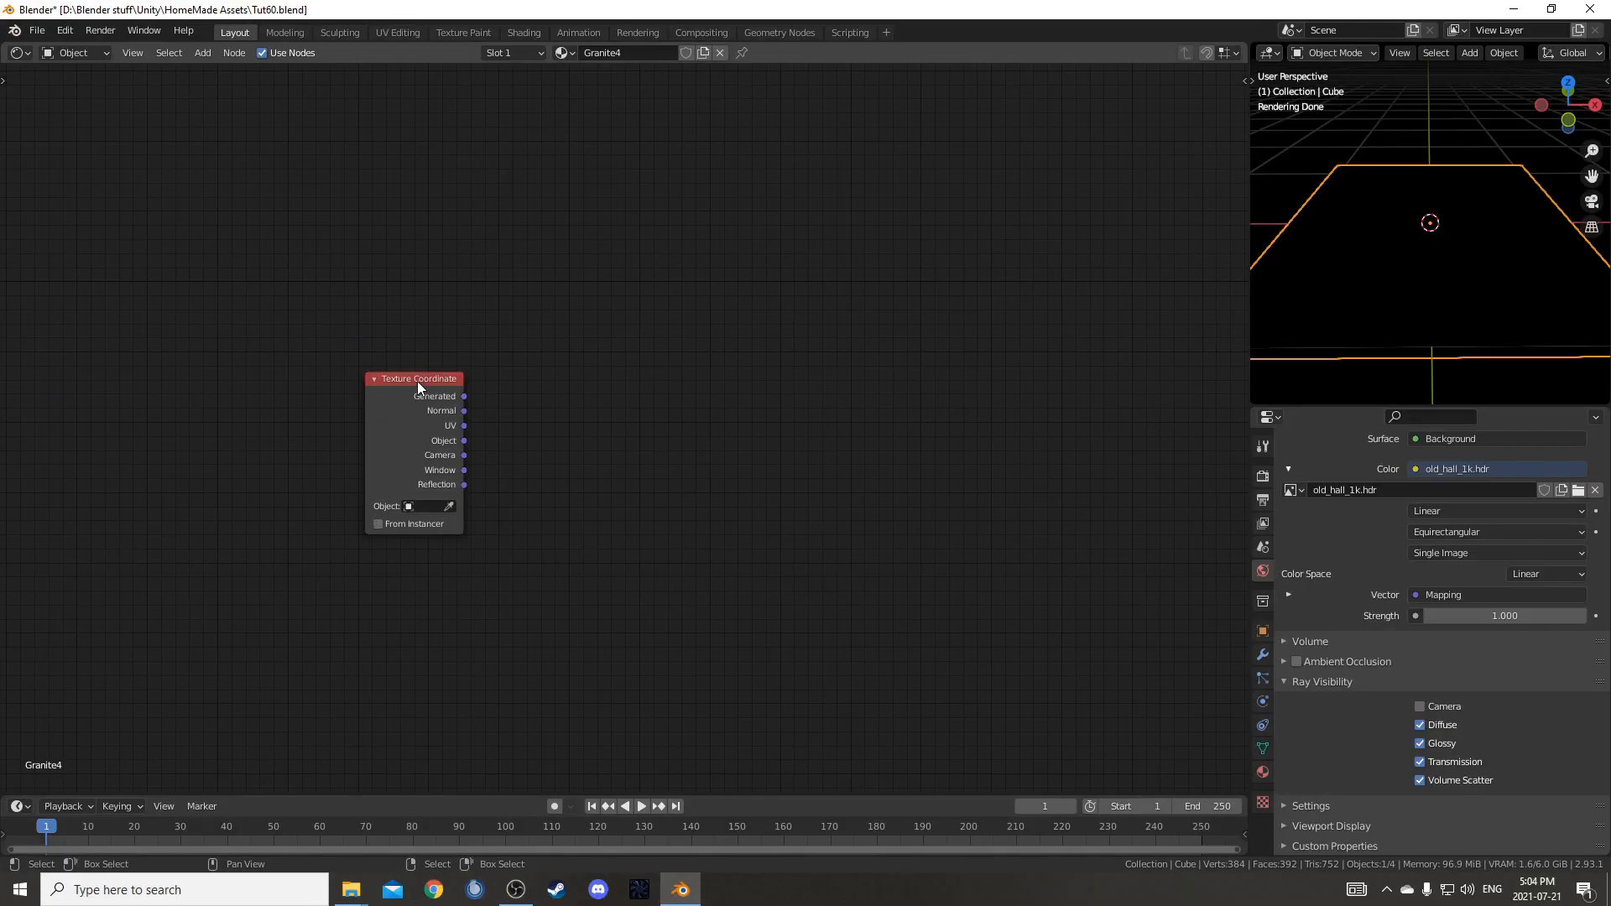
# - Preview the Texture Coordinate's Object output on the slab
pyautogui.keyDown('ctrl'); pyautogui.keyDown('shift'); pyautogui.click(418, 382); pyautogui.keyUp('shift'); pyautogui.keyUp('ctrl')
pyautogui.keyDown('ctrl'); pyautogui.keyDown('shift'); pyautogui.click(419, 389); pyautogui.keyUp('shift'); pyautogui.keyUp('ctrl')
pyautogui.keyDown('ctrl'); pyautogui.keyDown('shift'); pyautogui.click(419, 389); pyautogui.keyUp('shift'); pyautogui.keyUp('ctrl')
pyautogui.keyDown('ctrl'); pyautogui.keyDown('shift'); pyautogui.click(420, 390); pyautogui.keyUp('shift'); pyautogui.keyUp('ctrl')
pyautogui.scroll(3, 704, 527)
pyautogui.moveTo(678, 561); pyautogui.dragTo(562, 625, button='middle')
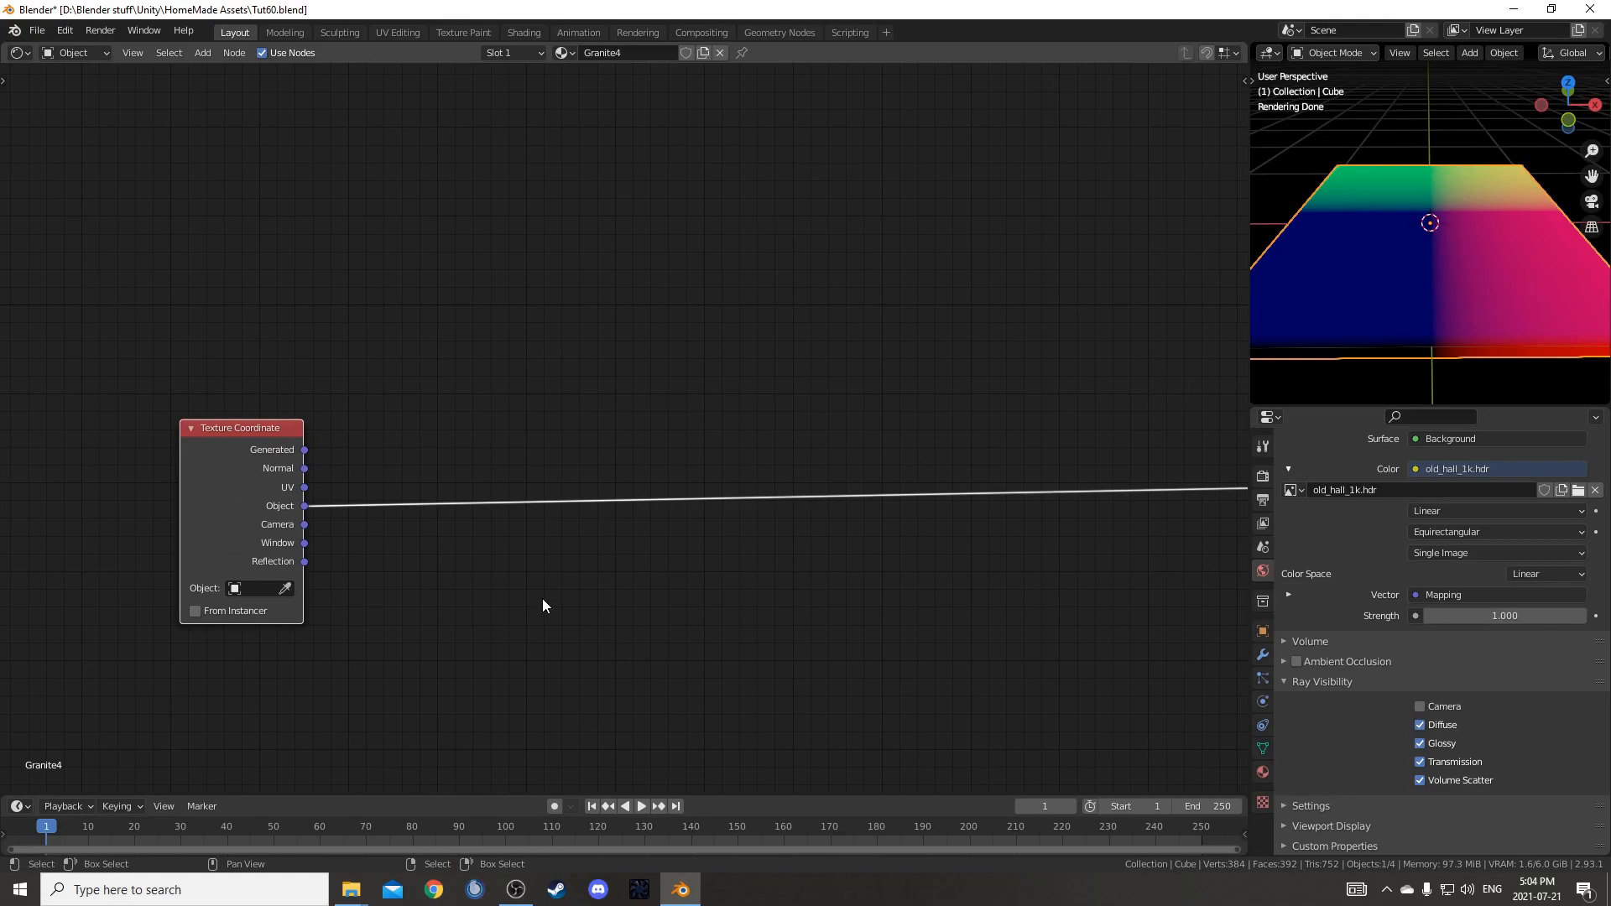
pyautogui.hotkey('shift', 'a')
pyautogui.click(542, 597)
pyautogui.write('white noise')
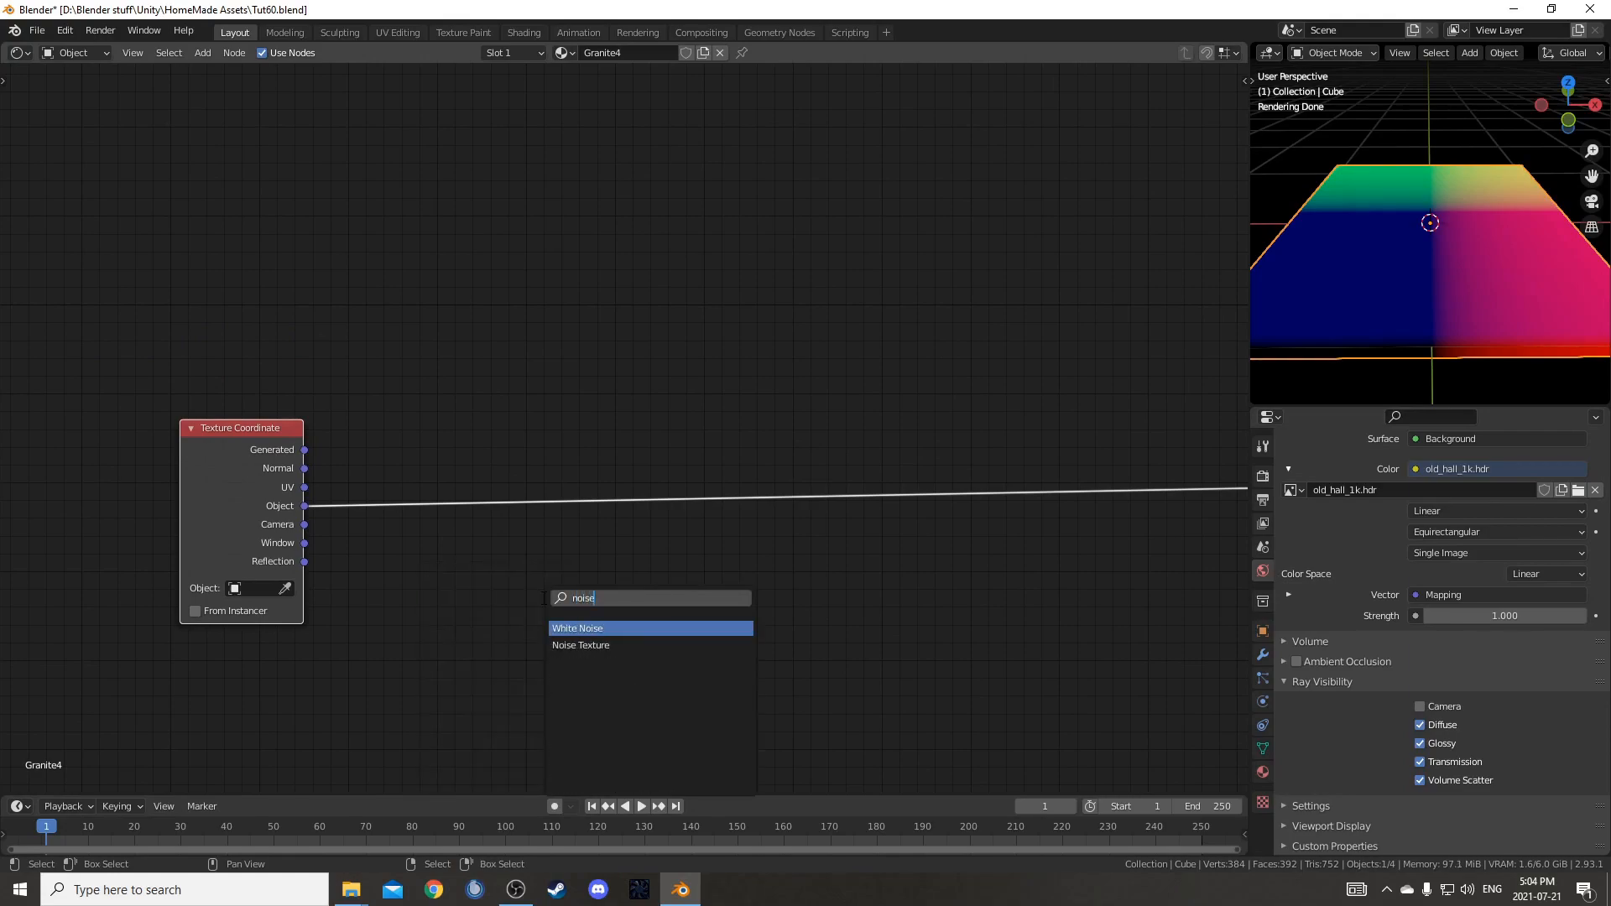
pyautogui.press('Return')
pyautogui.press('Escape')
# - Insert a Noise Texture on the Object preview link and place it above the Texture Coordinate node
pyautogui.hotkey('shift', 'a')
pyautogui.click(502, 631)
pyautogui.write('nois')
pyautogui.press('Down')
pyautogui.press('Return')
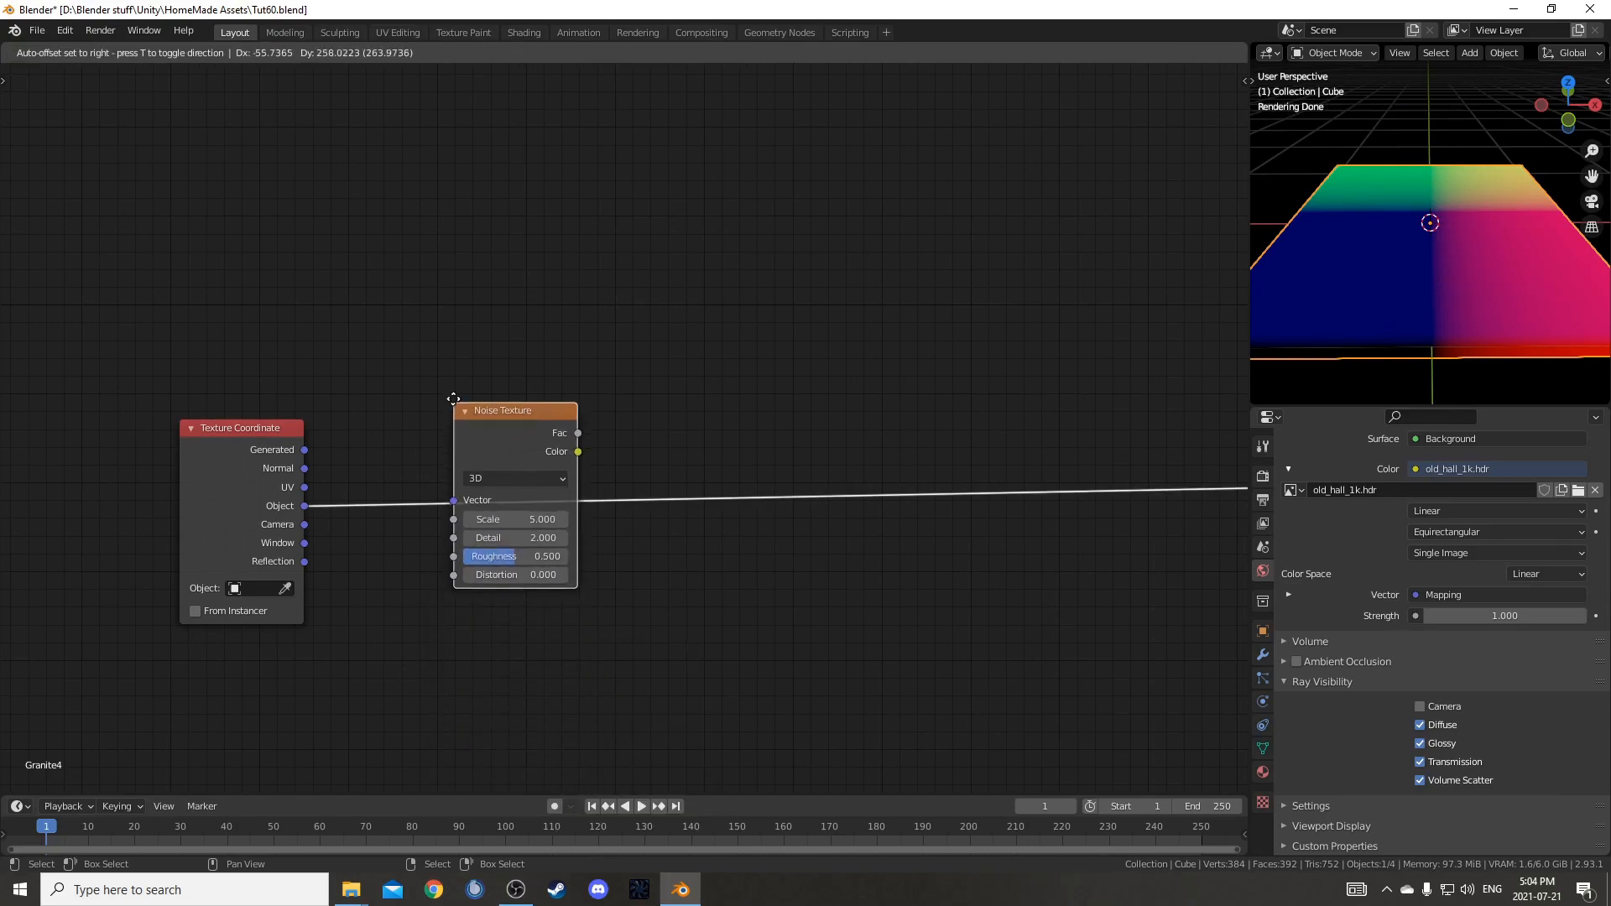
pyautogui.click(437, 365)
pyautogui.scroll(3, 476, 391)
pyautogui.moveTo(420, 386); pyautogui.dragTo(354, 159)
# - Insert a Separate XYZ node on the Noise Texture's Color link
pyautogui.hotkey('shift', 'a')
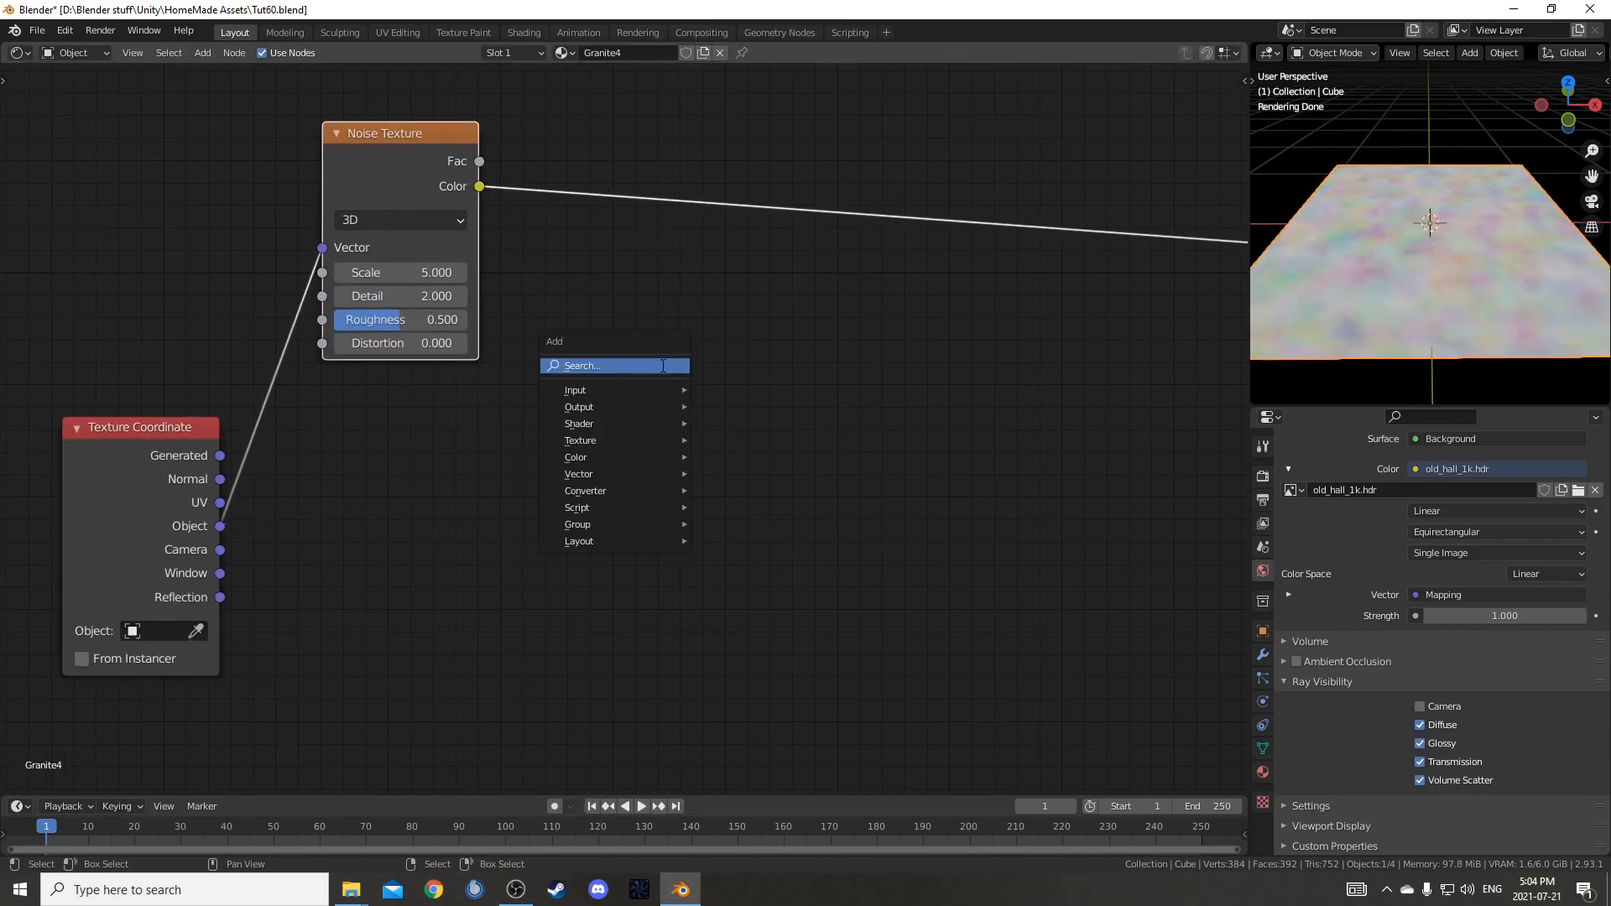
pyautogui.click(661, 365)
pyautogui.write('seop')
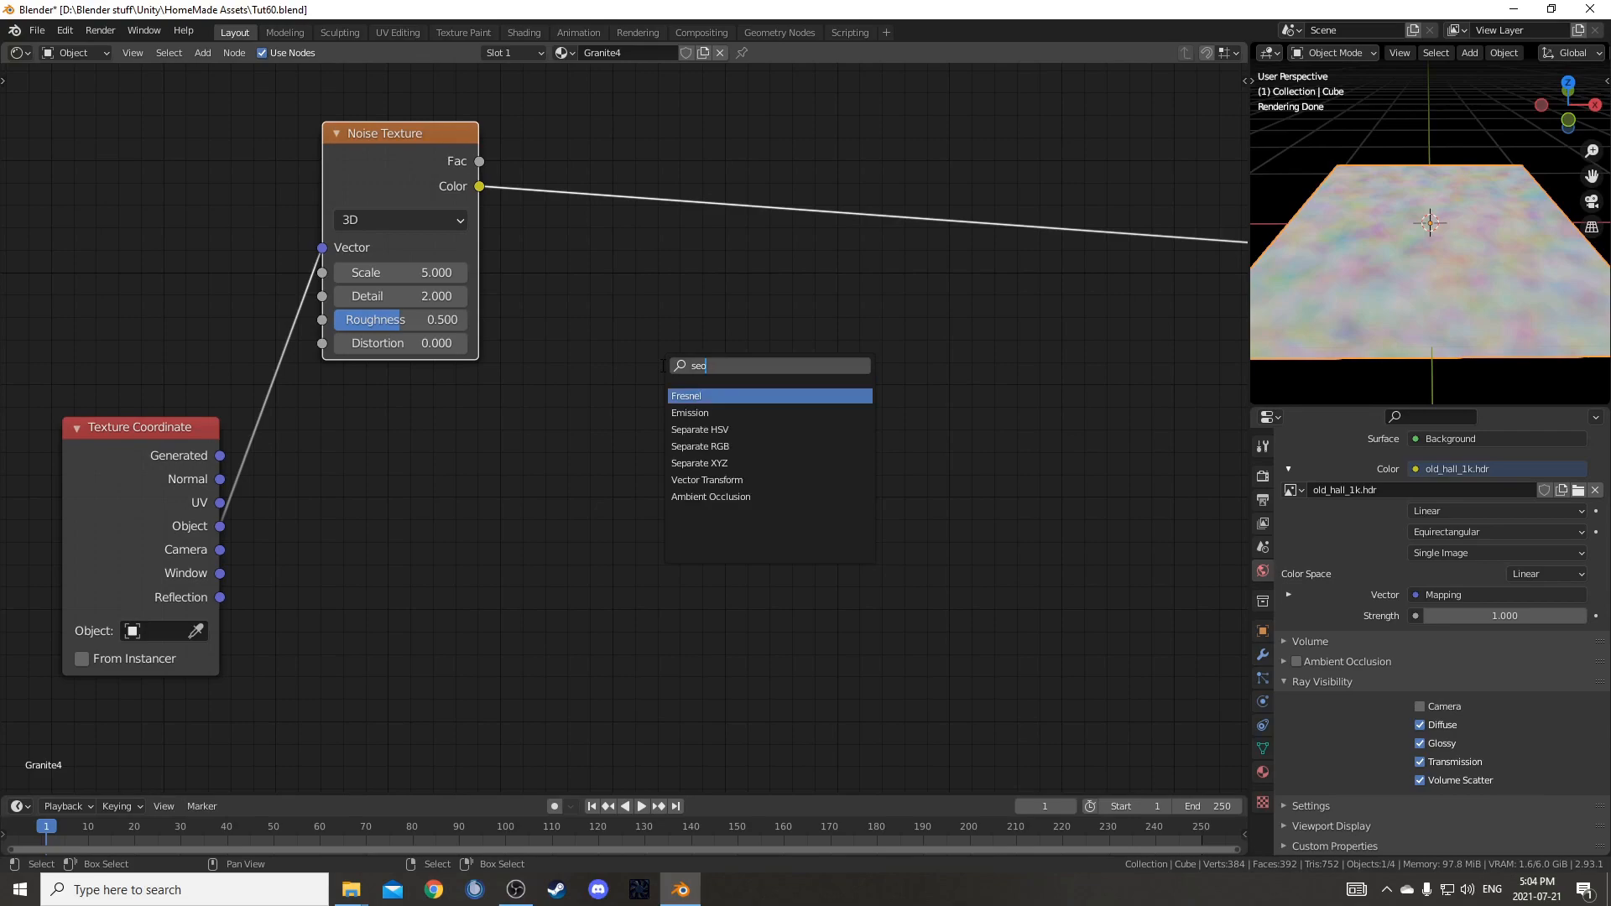
pyautogui.press('Down')
pyautogui.press('Return')
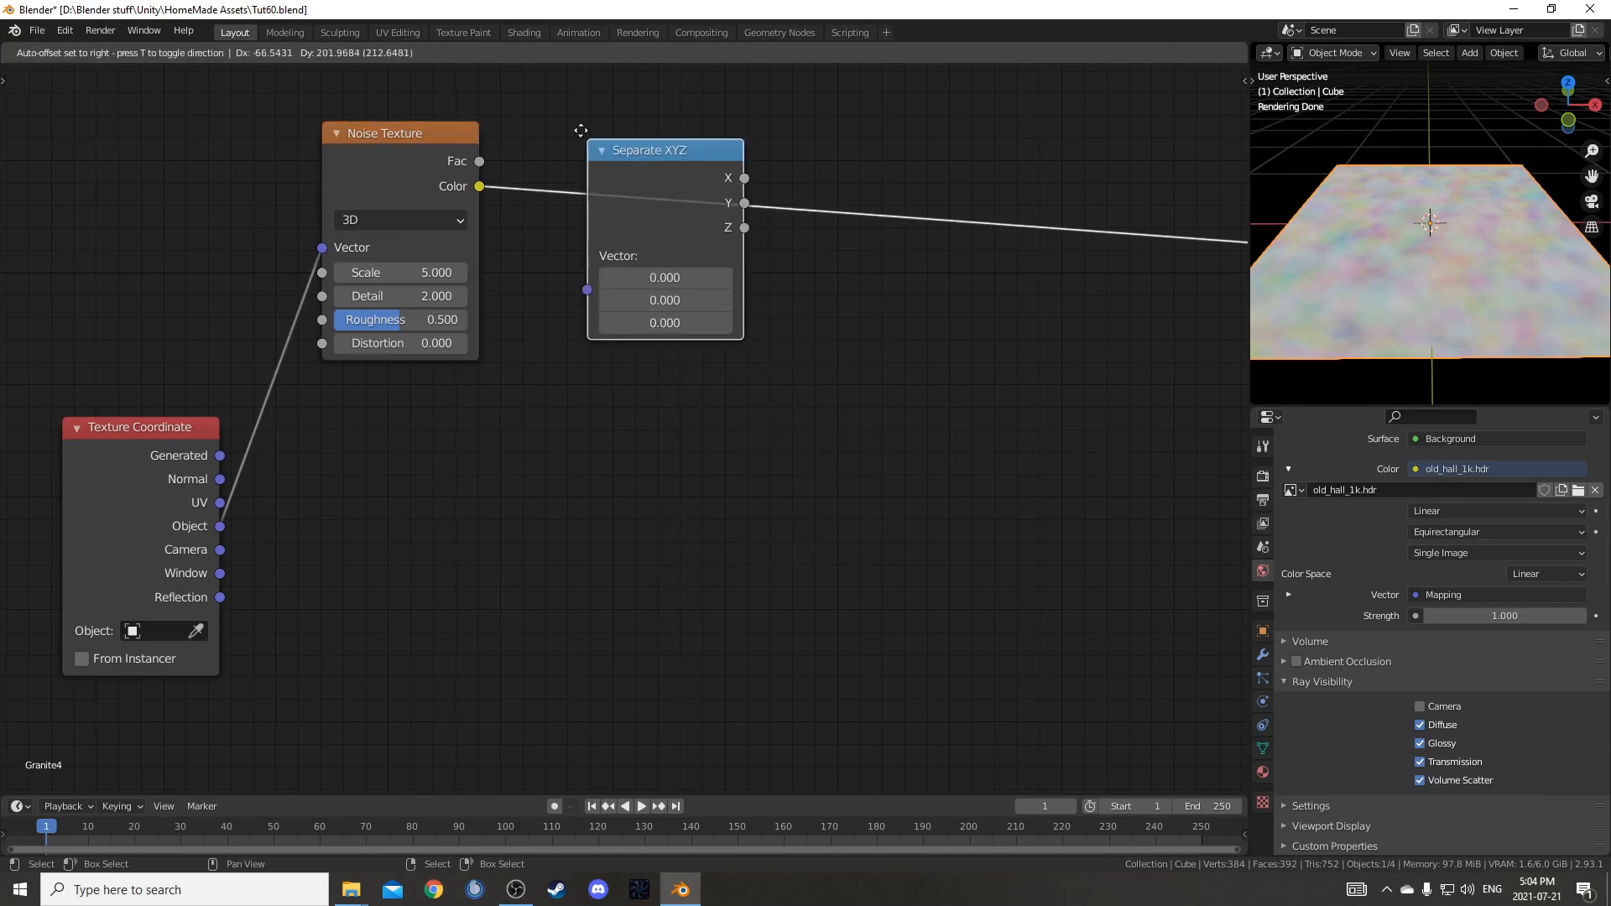
pyautogui.click(590, 143)
# - Insert a Greater Than Math node on the Separate XYZ's X link and move it up above that node
pyautogui.moveTo(960, 345); pyautogui.dragTo(837, 400, button='middle')
pyautogui.hotkey('shift', 'a')
pyautogui.click(837, 399)
pyautogui.write('add')
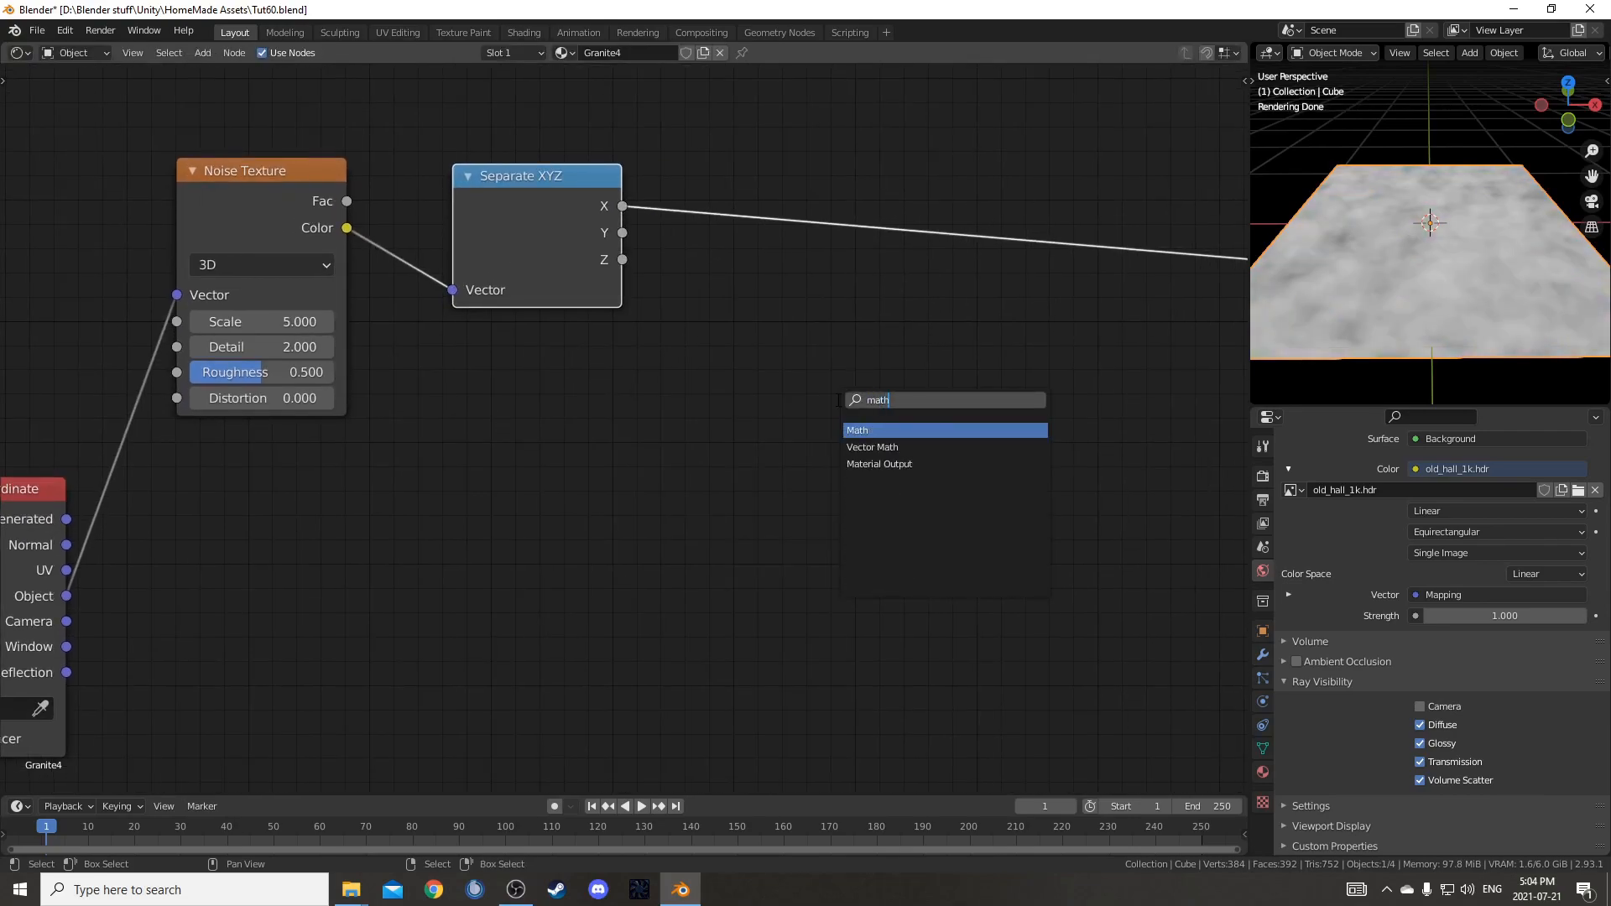
pyautogui.press('Return')
pyautogui.click(810, 202)
pyautogui.click(837, 244)
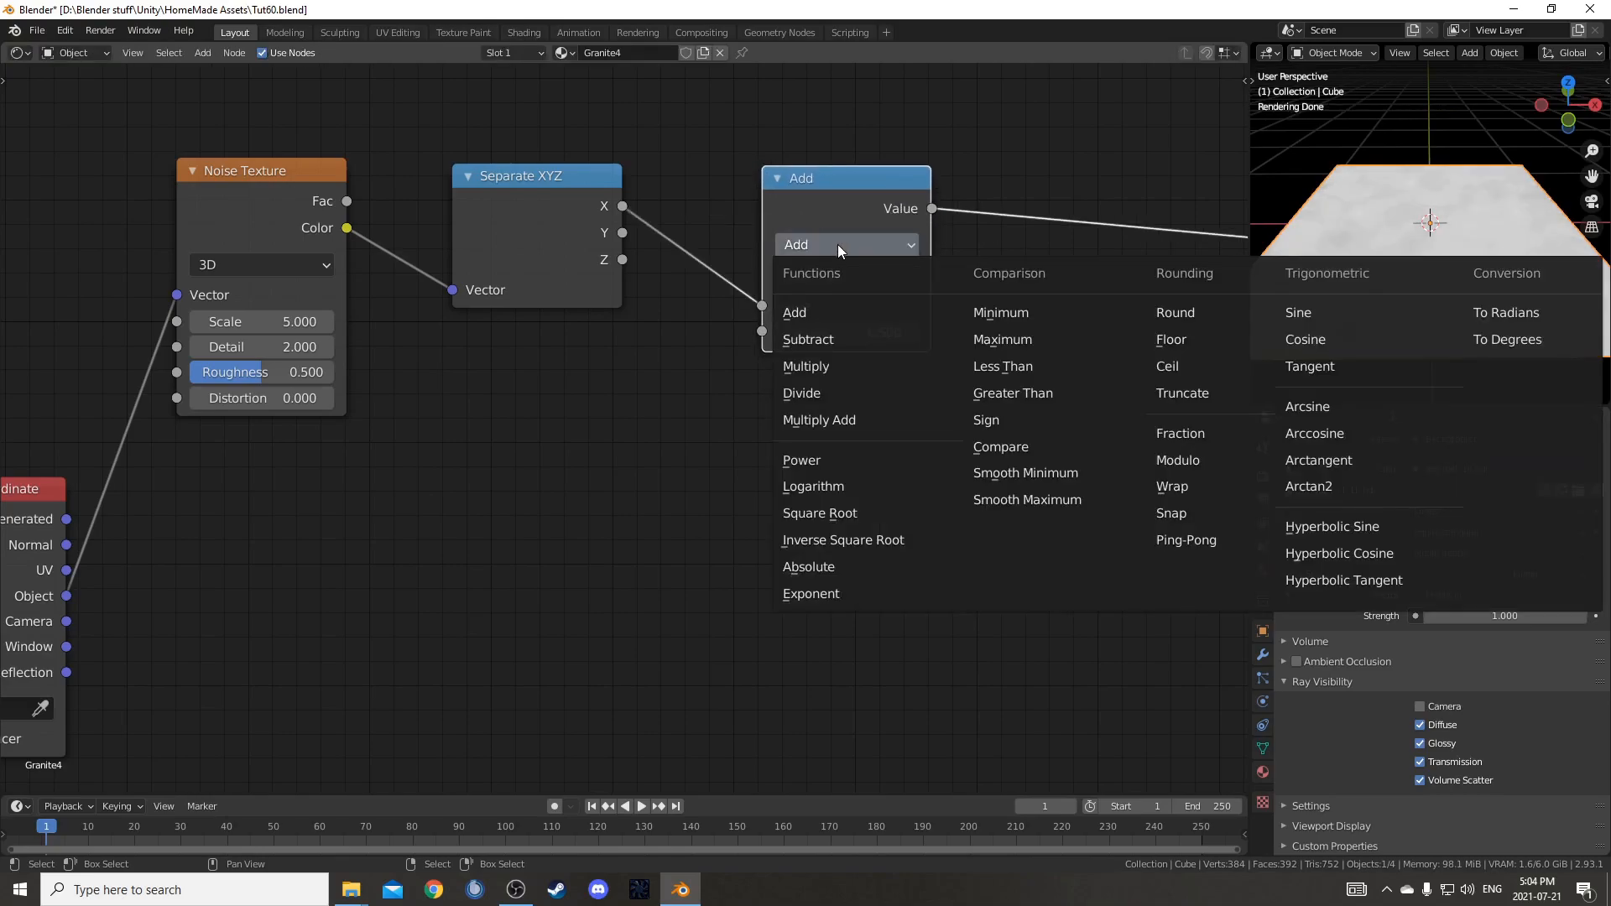
pyautogui.click(1053, 396)
pyautogui.moveTo(963, 456); pyautogui.dragTo(890, 544, button='middle')
pyautogui.moveTo(721, 228); pyautogui.dragTo(725, 204)
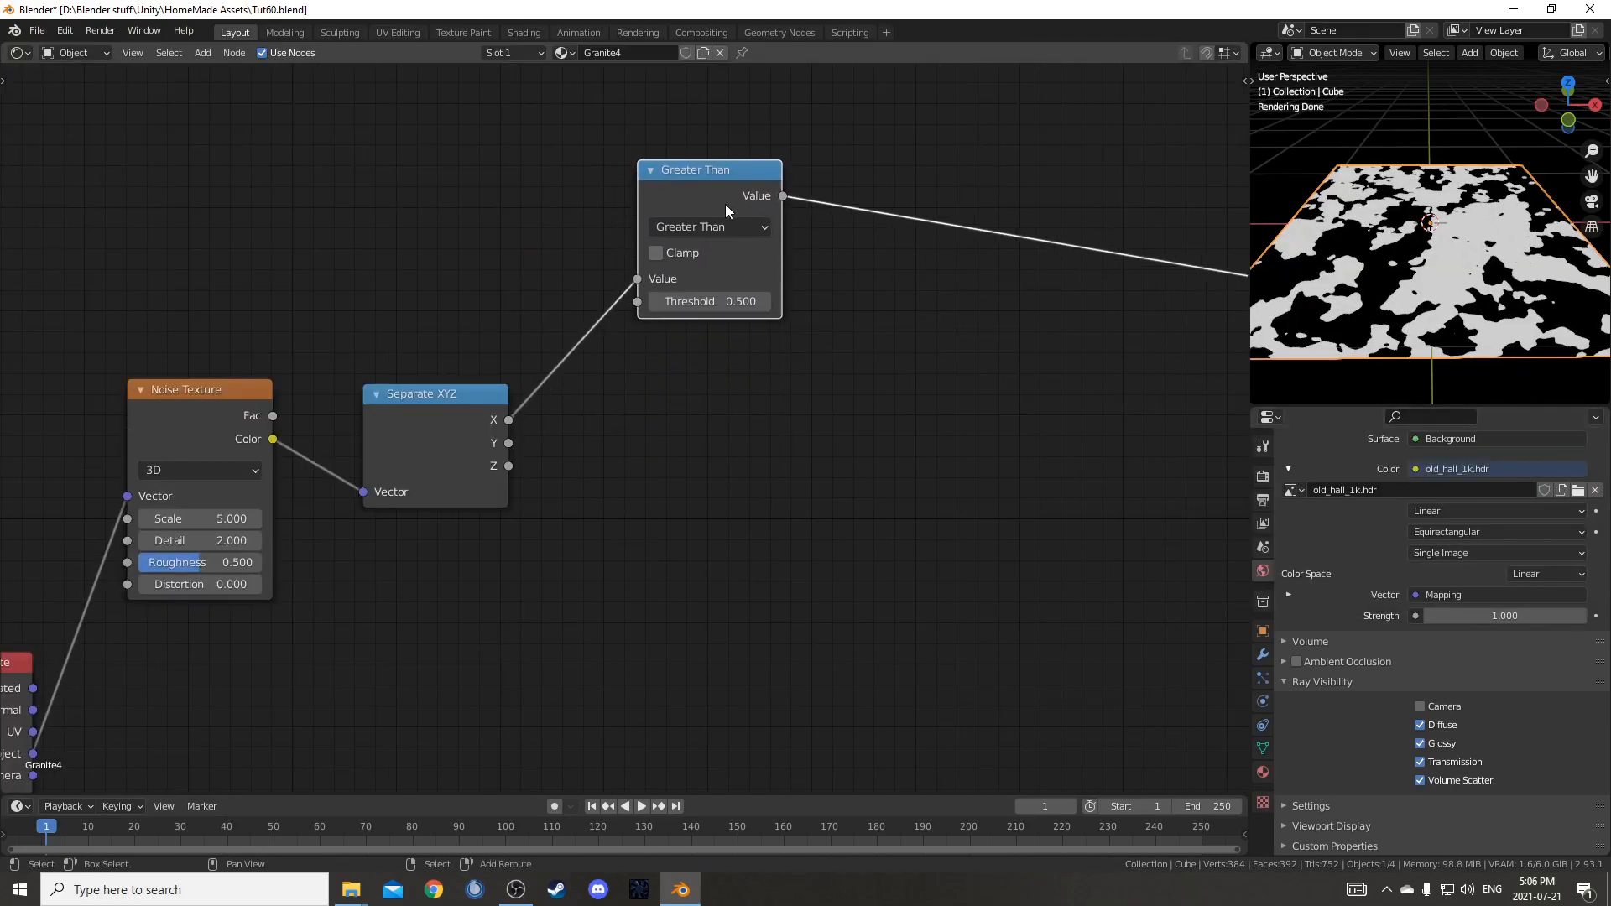
# - Duplicate the Greater Than node below for the Separate XYZ's Y output, and set the upper node's threshold to 0.56
pyautogui.hotkey('shift', 'd')
pyautogui.click(719, 436)
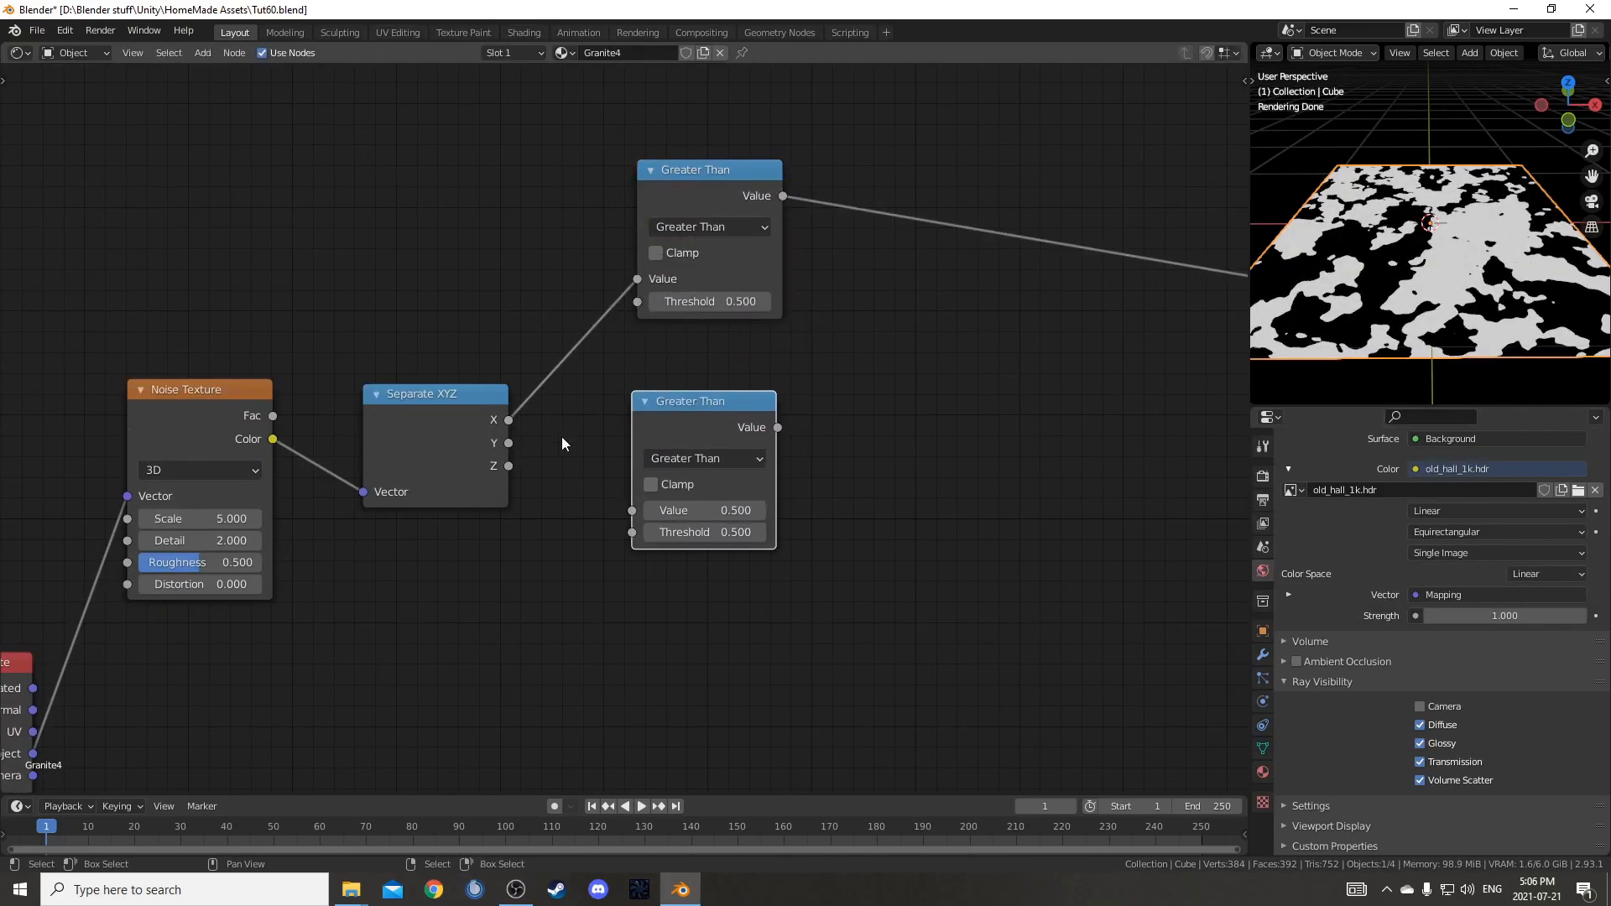
pyautogui.moveTo(508, 444); pyautogui.dragTo(632, 510)
pyautogui.click(731, 300)
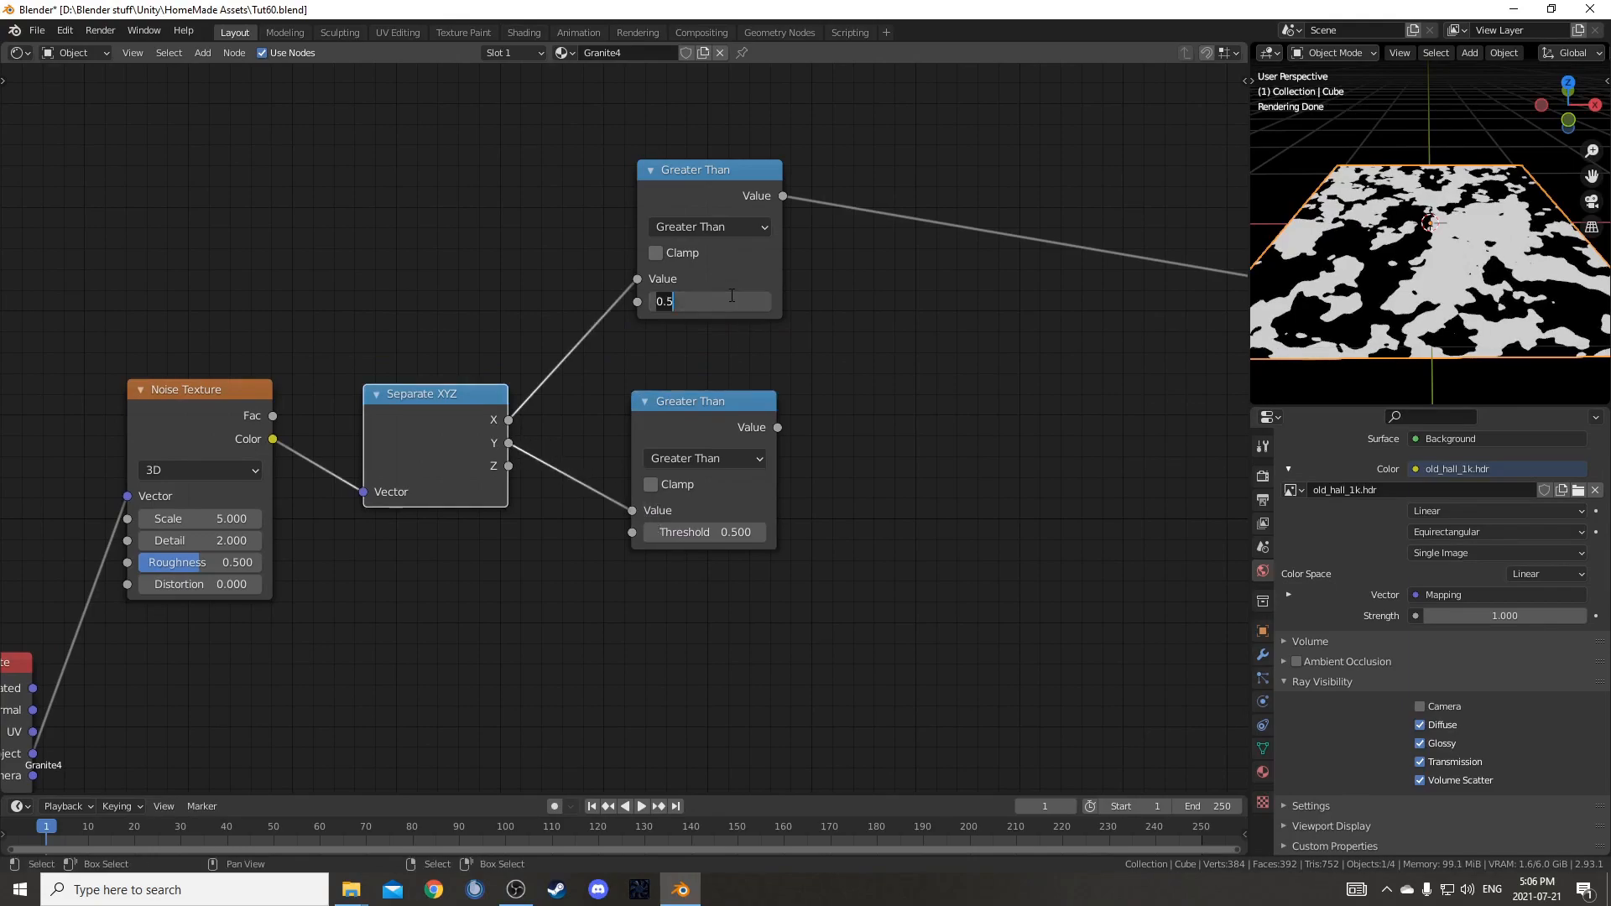
pyautogui.press('Return')
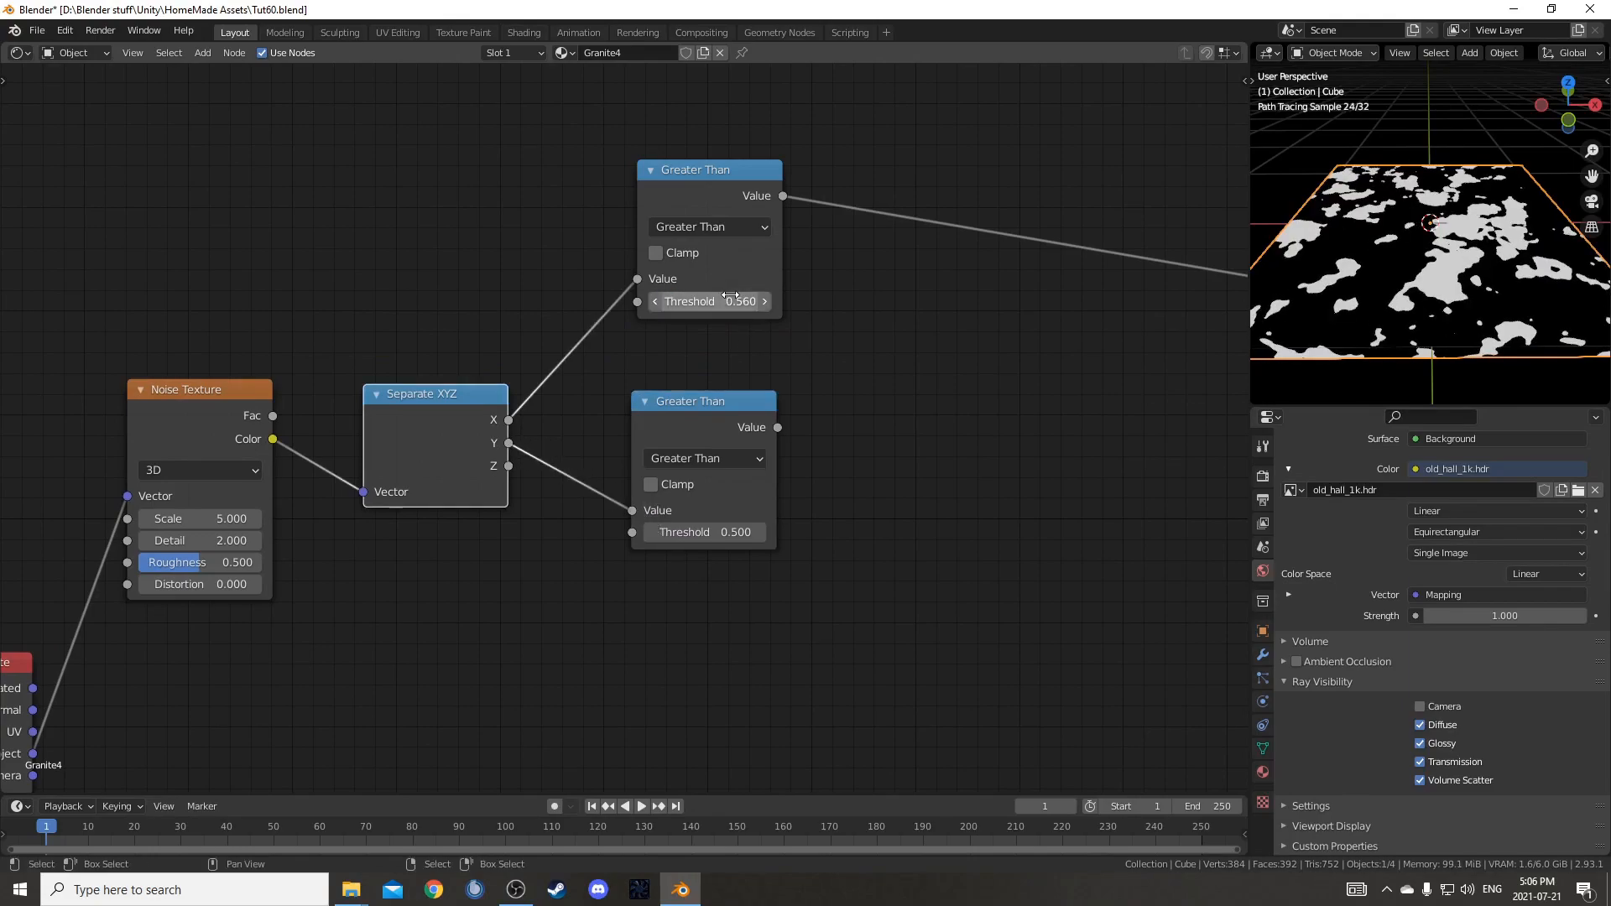
# - Set the Noise Texture feeding the Separate XYZ to scale 2.2, detail 8 and roughness 0.6
pyautogui.moveTo(706, 402); pyautogui.dragTo(711, 428)
pyautogui.moveTo(687, 529); pyautogui.dragTo(867, 459, button='middle')
pyautogui.click(373, 451)
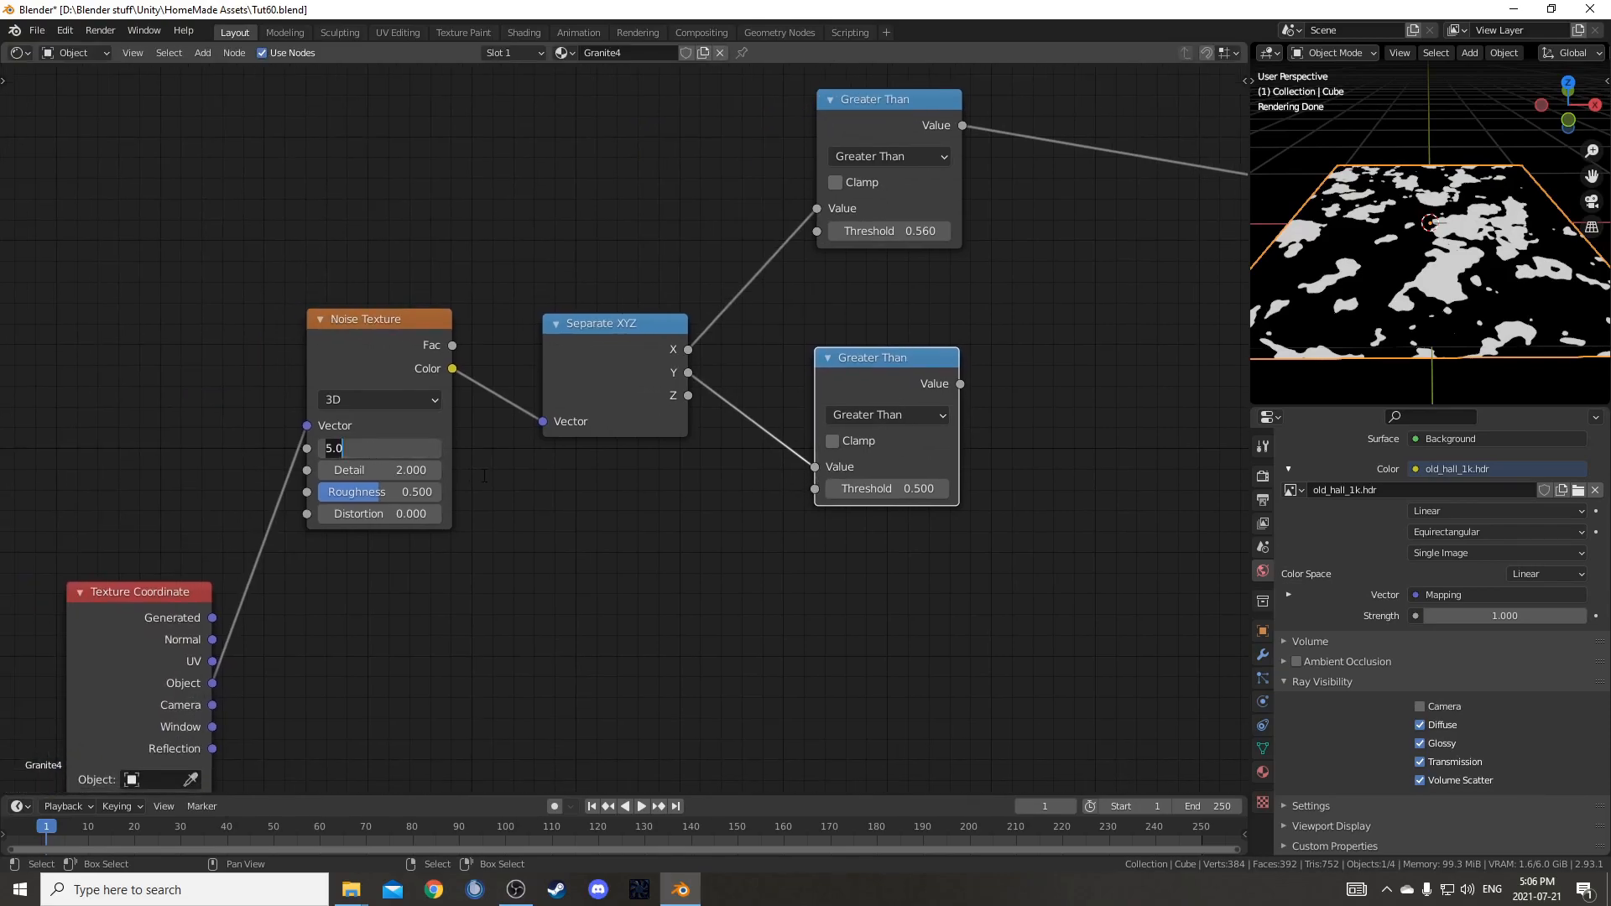
pyautogui.write('2.2')
pyautogui.press('Tab')
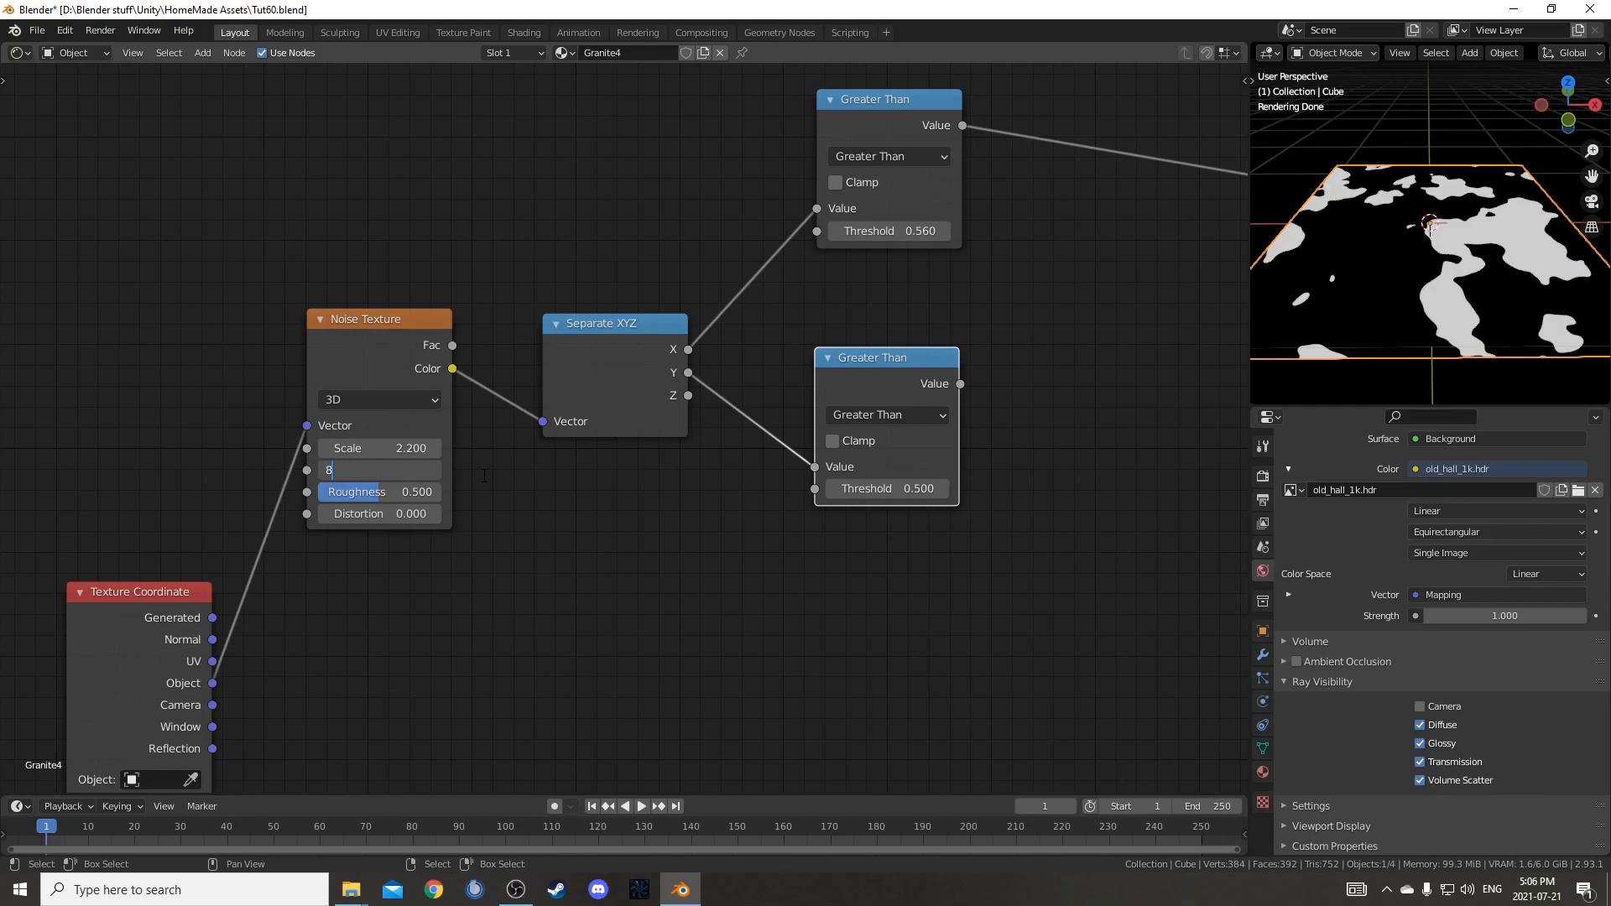
pyautogui.press('Tab')
pyautogui.write('.6')
pyautogui.press('Return')
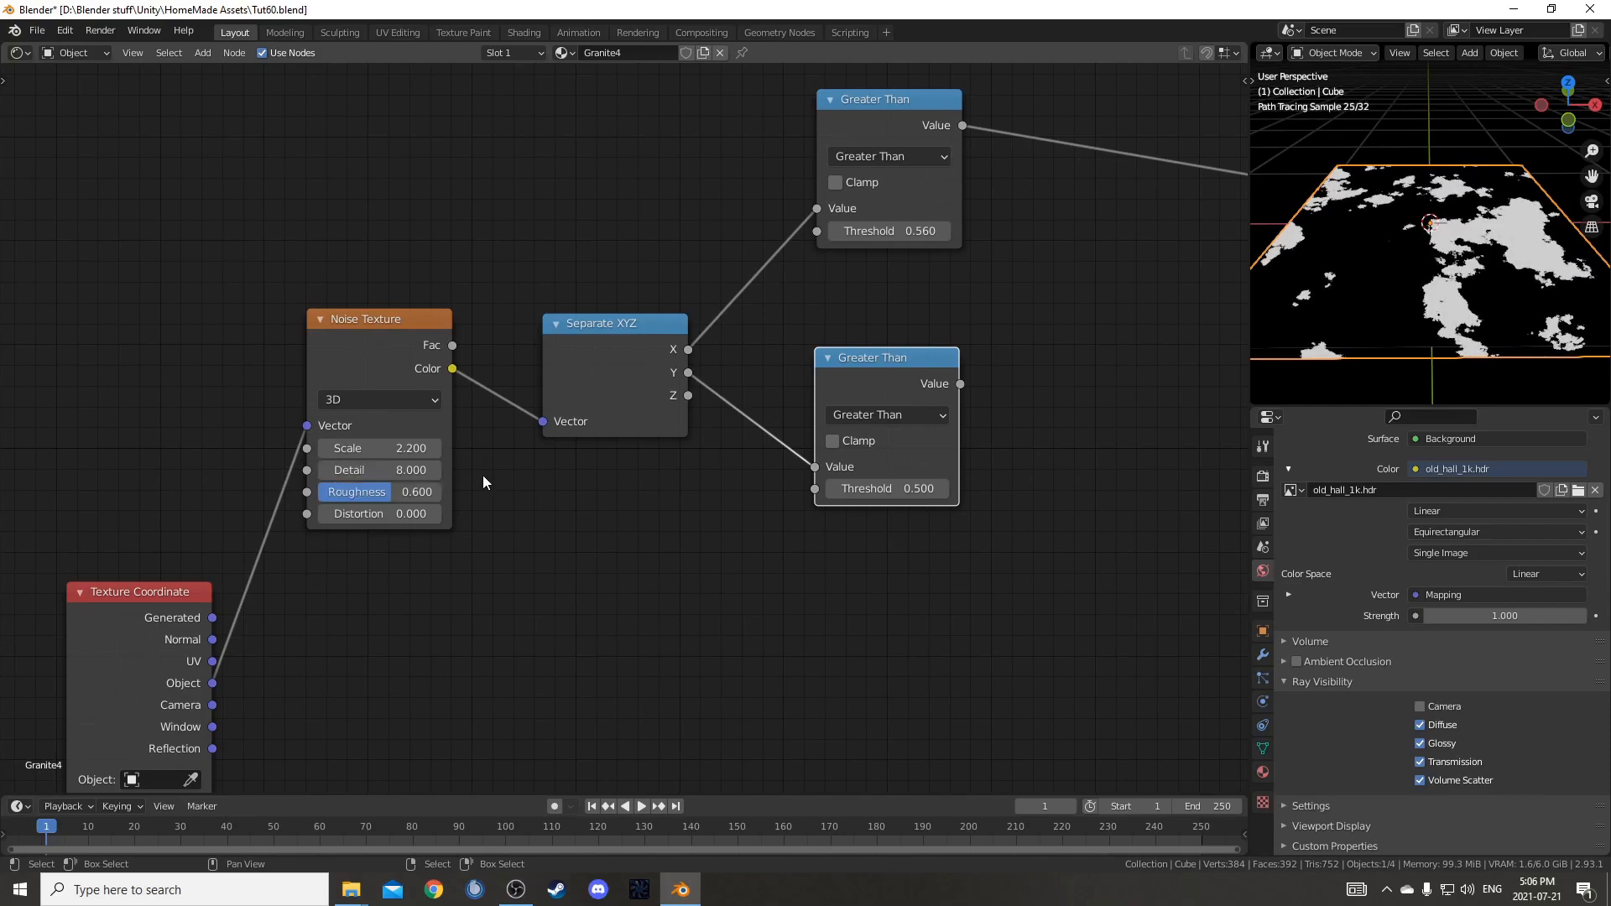
# - Add a Musgrave Texture below the Noise Texture and feed it from the Texture Coordinate's Object output
pyautogui.scroll(-2, 467, 480)
pyautogui.moveTo(471, 518); pyautogui.dragTo(362, 485, button='middle')
pyautogui.moveTo(321, 428); pyautogui.dragTo(285, 410, button='middle')
pyautogui.moveTo(1183, 716); pyautogui.dragTo(1247, 538, button='middle')
pyautogui.scroll(6, 390, 361)
pyautogui.click(391, 361)
pyautogui.hotkey('shift', 'a')
pyautogui.click(390, 360)
pyautogui.write('musg')
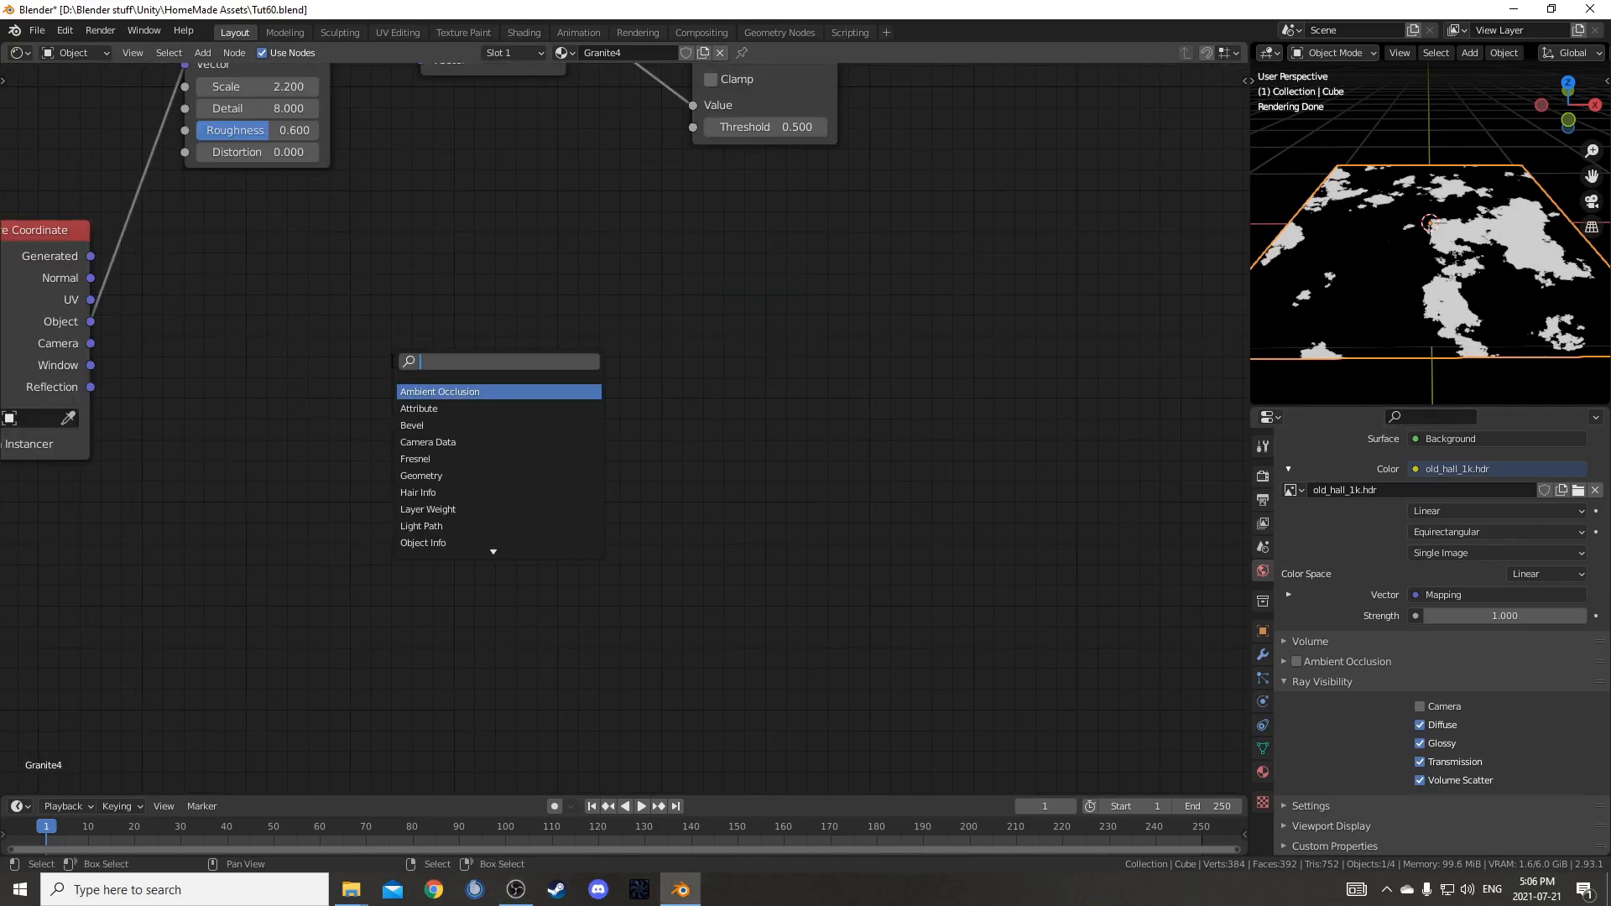
pyautogui.press('Return')
pyautogui.click(204, 237)
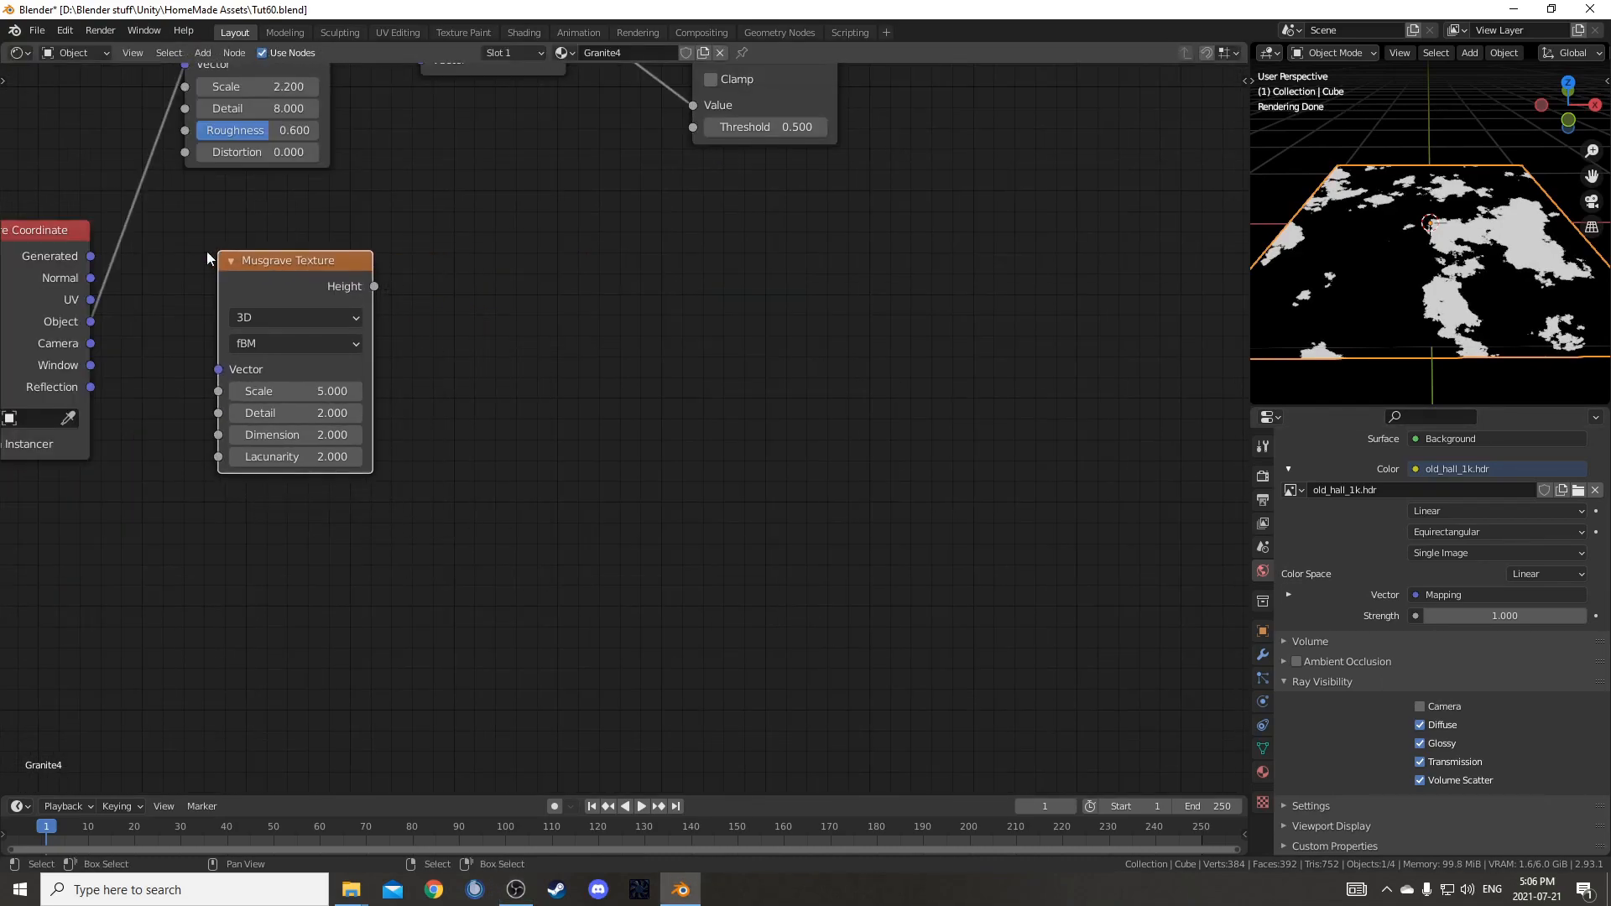
pyautogui.moveTo(91, 322); pyautogui.dragTo(218, 369)
# - Add a ColorRamp beside the Musgrave Texture and link the Musgrave Height to its Fac
pyautogui.moveTo(534, 389); pyautogui.dragTo(587, 417, button='middle')
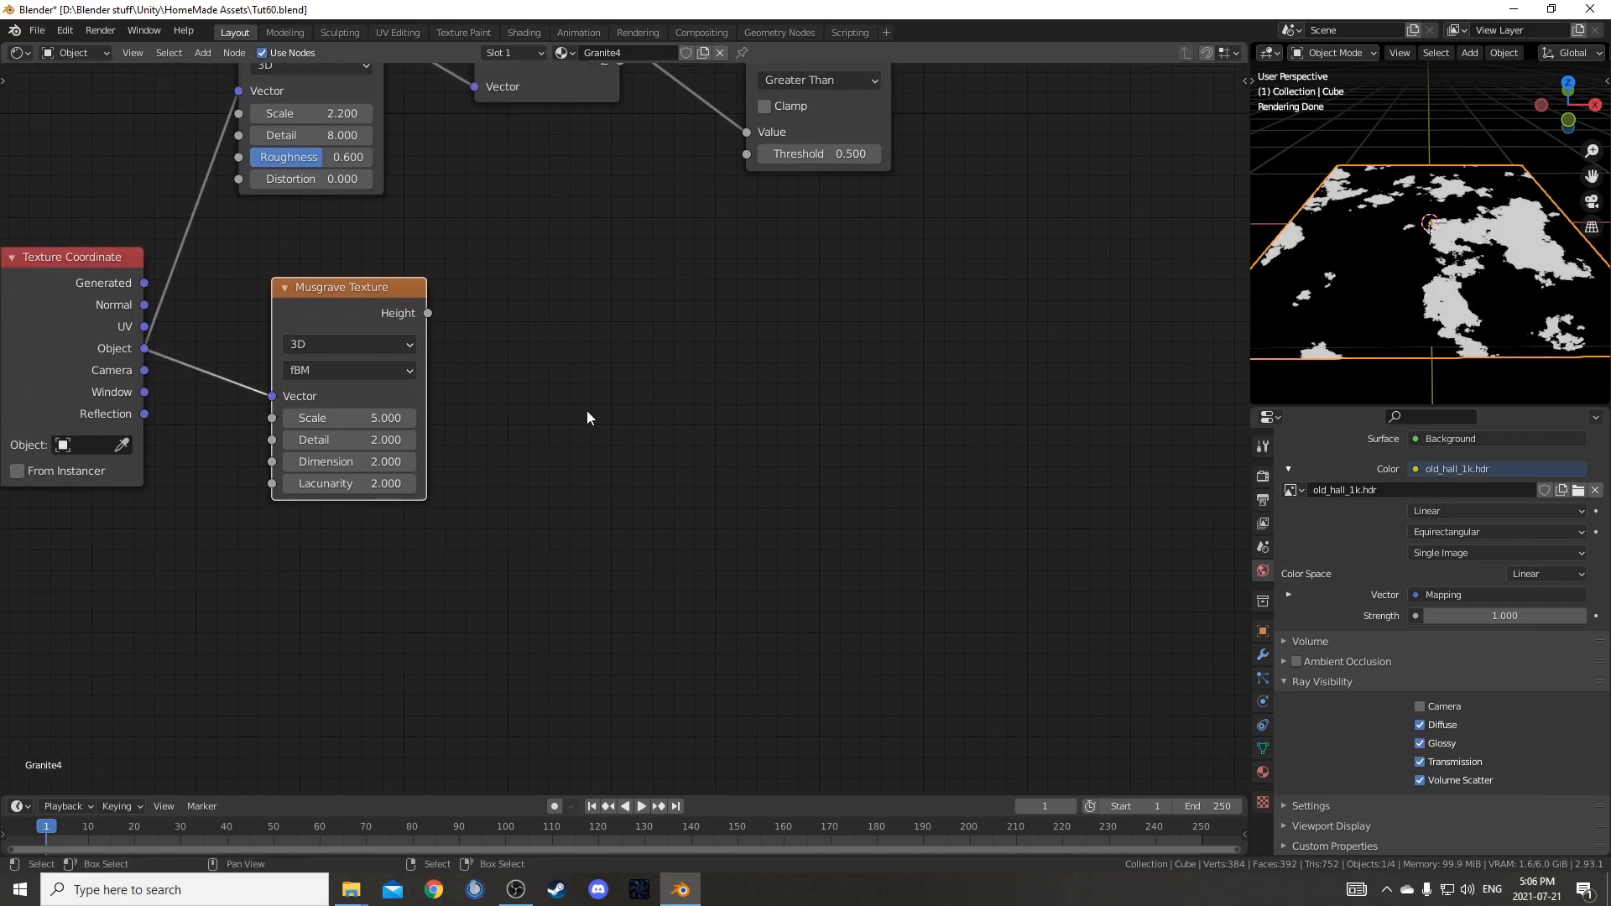
pyautogui.hotkey('shift', 'a')
pyautogui.click(651, 420)
pyautogui.write('col')
pyautogui.press('Return')
pyautogui.click(539, 319)
pyautogui.keyDown('alt'); pyautogui.moveTo(376, 304); pyautogui.dragTo(594, 414, button='right'); pyautogui.keyUp('alt')
# - Add a second Noise Texture below the Musgrave, link it to the Object coordinates, and move the Texture Coordinate node down
pyautogui.moveTo(594, 411); pyautogui.dragTo(504, 433, button='middle')
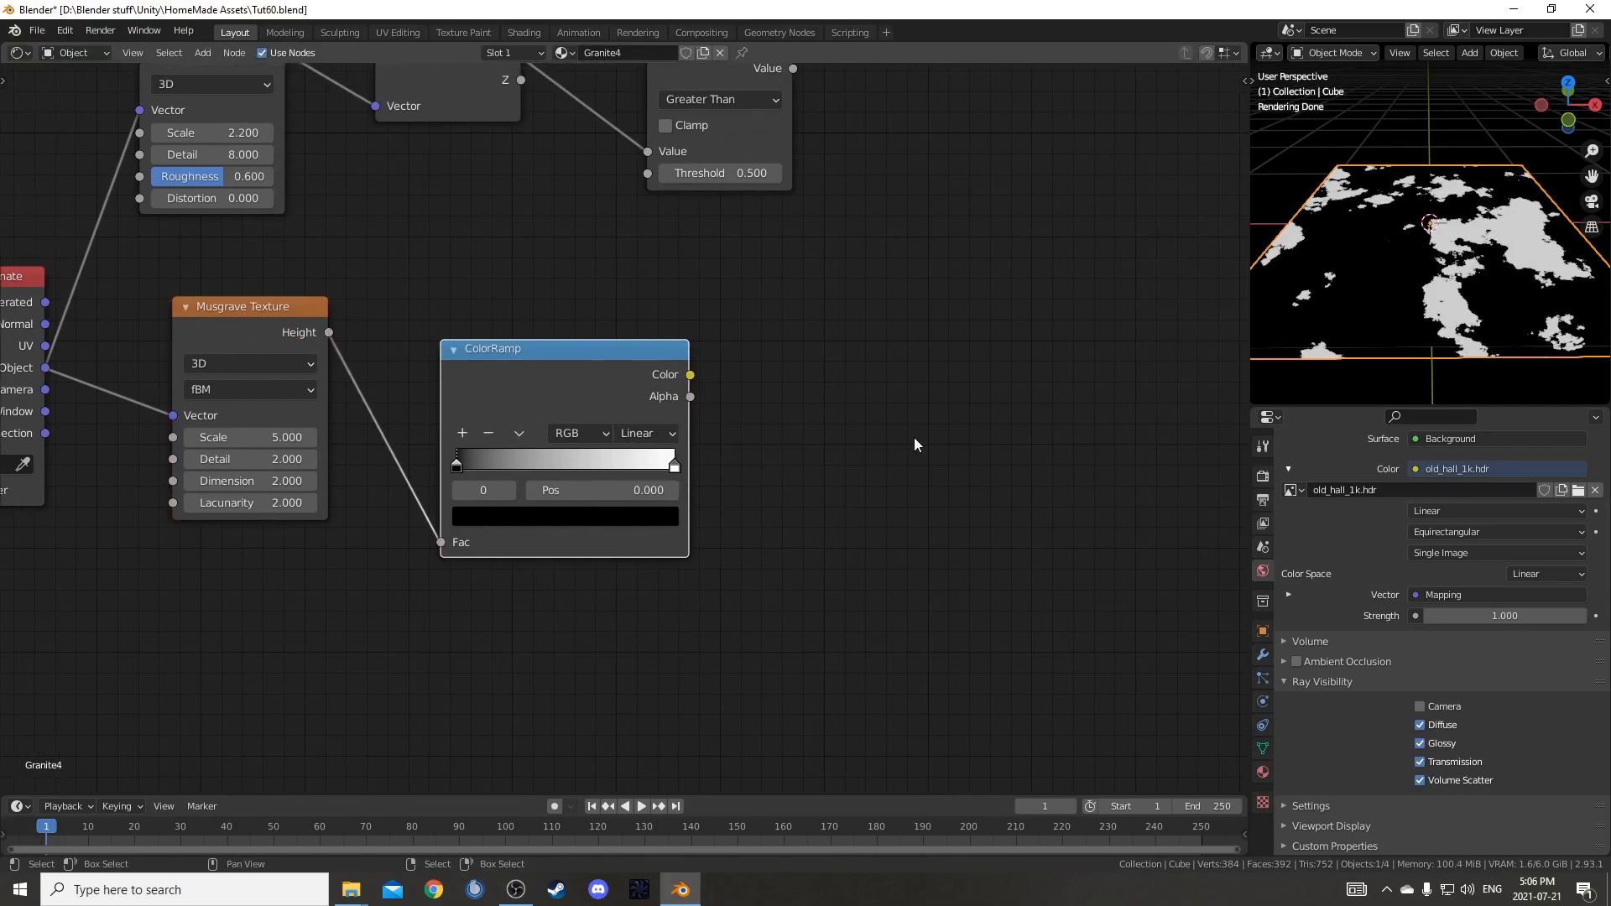
pyautogui.scroll(-3, 915, 436)
pyautogui.hotkey('shift', 'a')
pyautogui.click(893, 451)
pyautogui.write('nois')
pyautogui.press('Down')
pyautogui.press('Return')
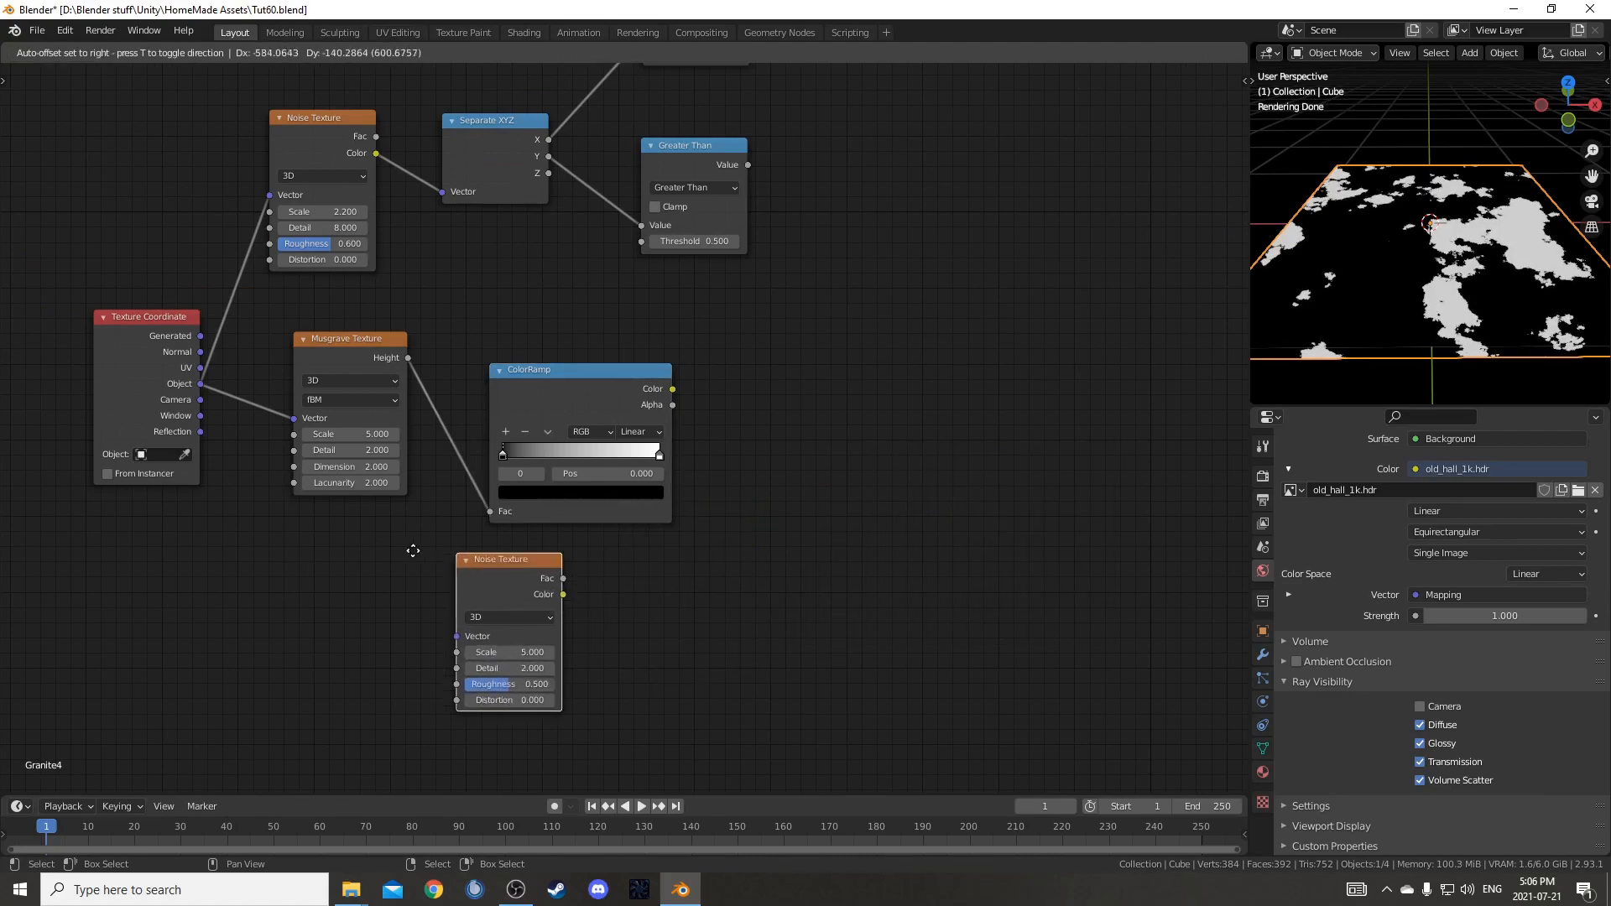
pyautogui.click(303, 549)
pyautogui.moveTo(228, 412); pyautogui.dragTo(363, 277, button='middle')
pyautogui.moveTo(334, 250); pyautogui.dragTo(445, 502)
pyautogui.moveTo(245, 245); pyautogui.dragTo(161, 479)
# - Set the new lower Noise Texture to scale 20, detail 6 and roughness 0.7
pyautogui.scroll(2, 436, 547)
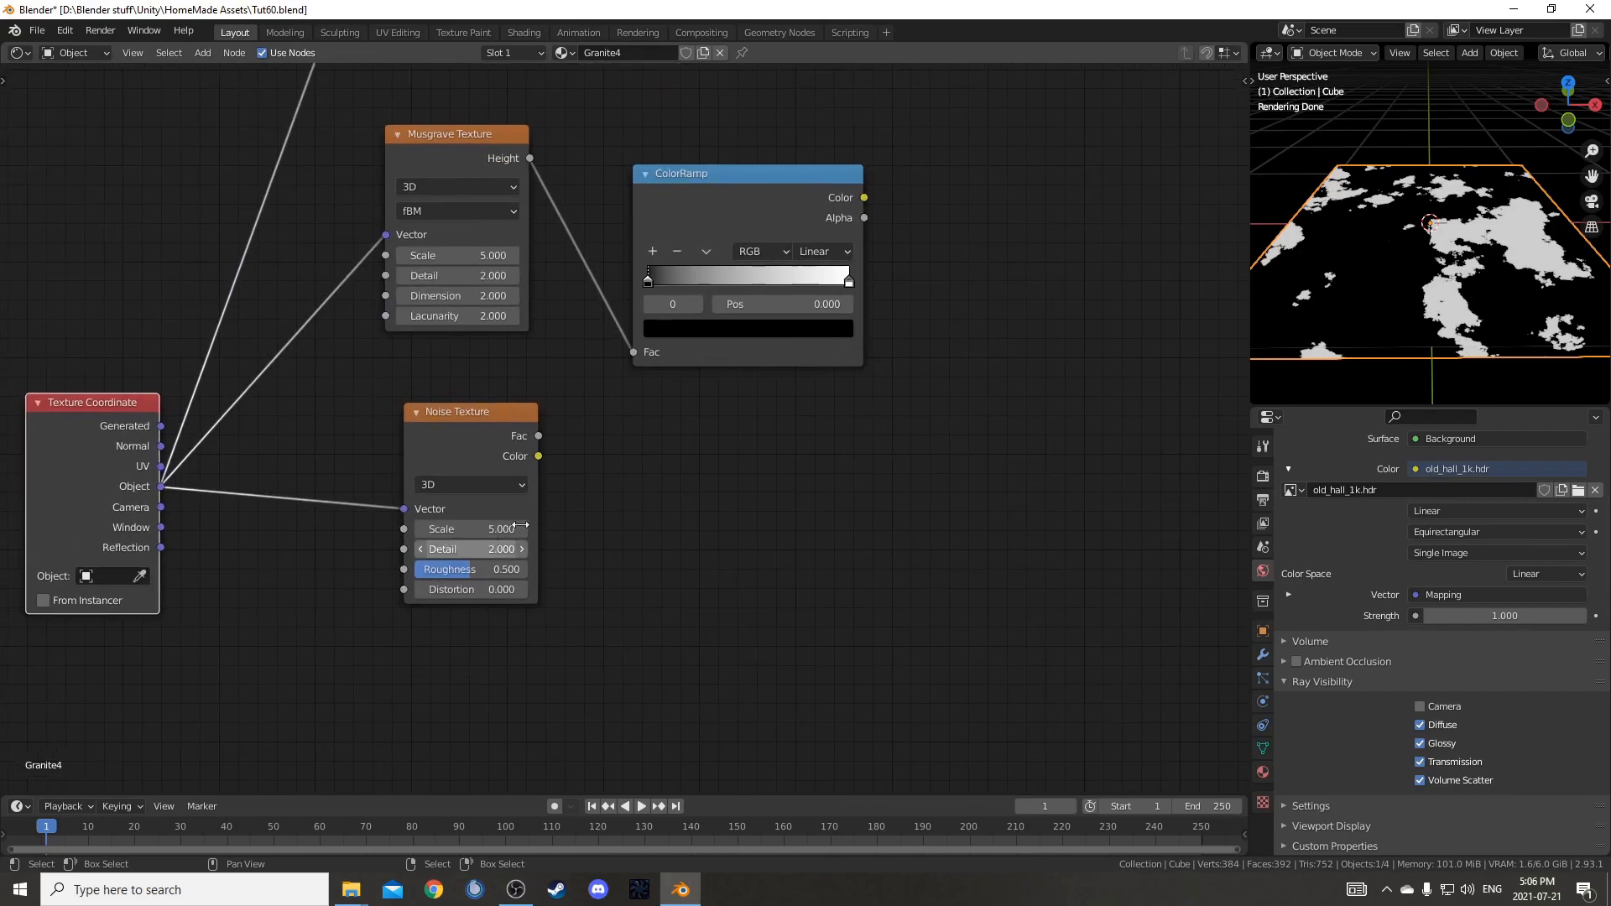
pyautogui.doubleClick(510, 515)
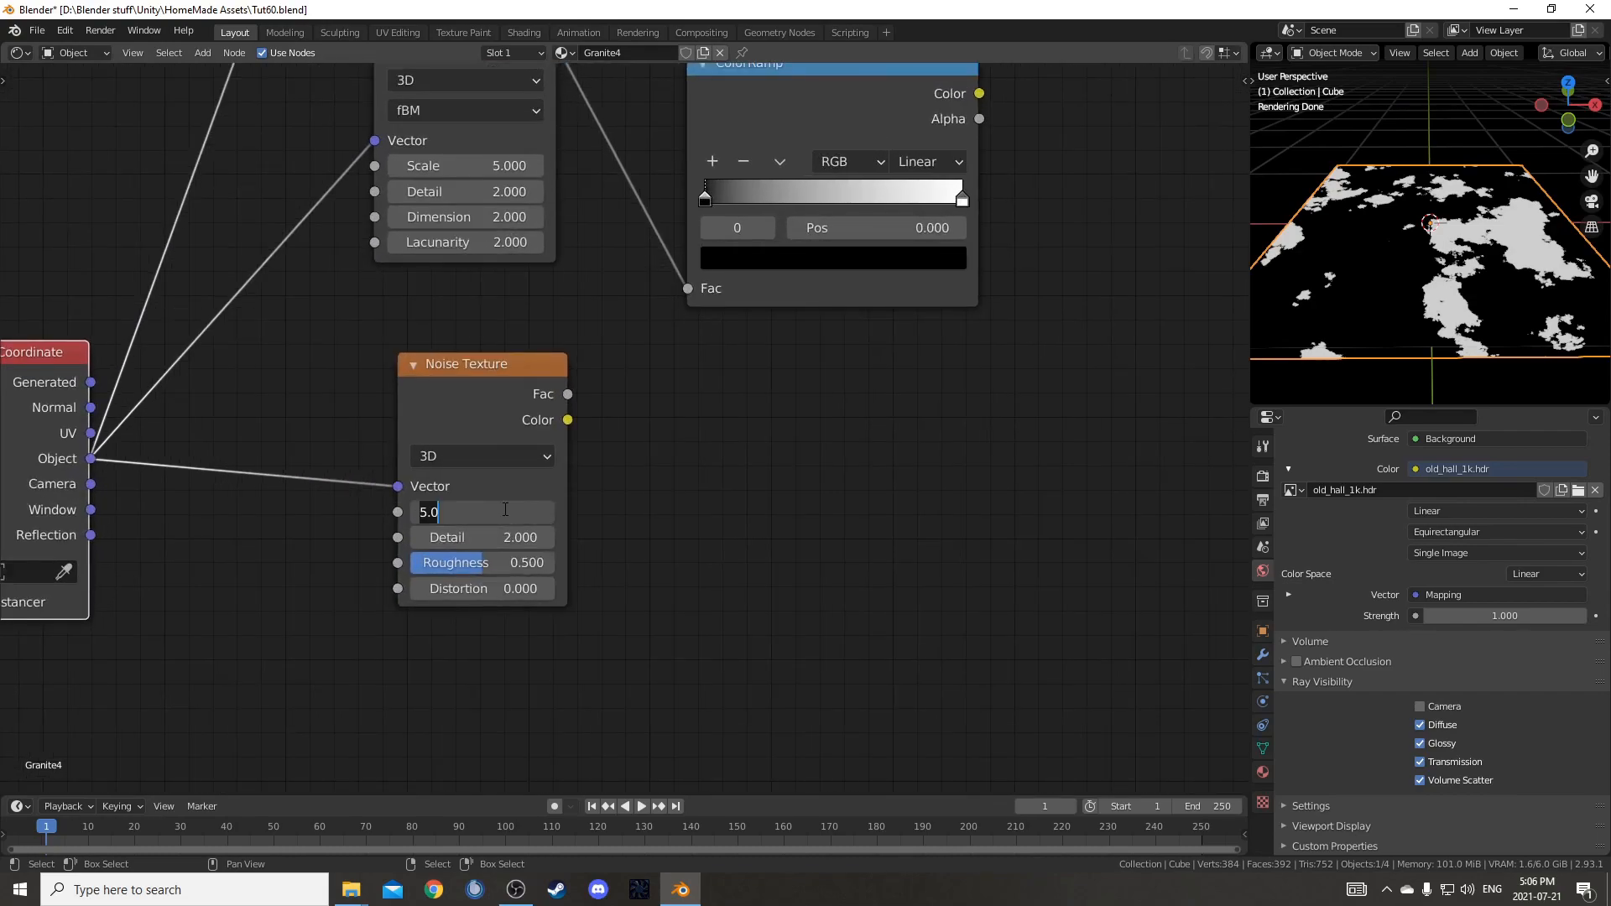
pyautogui.write('20')
pyautogui.press('Tab')
pyautogui.write('6')
pyautogui.press('Tab')
pyautogui.write('.')
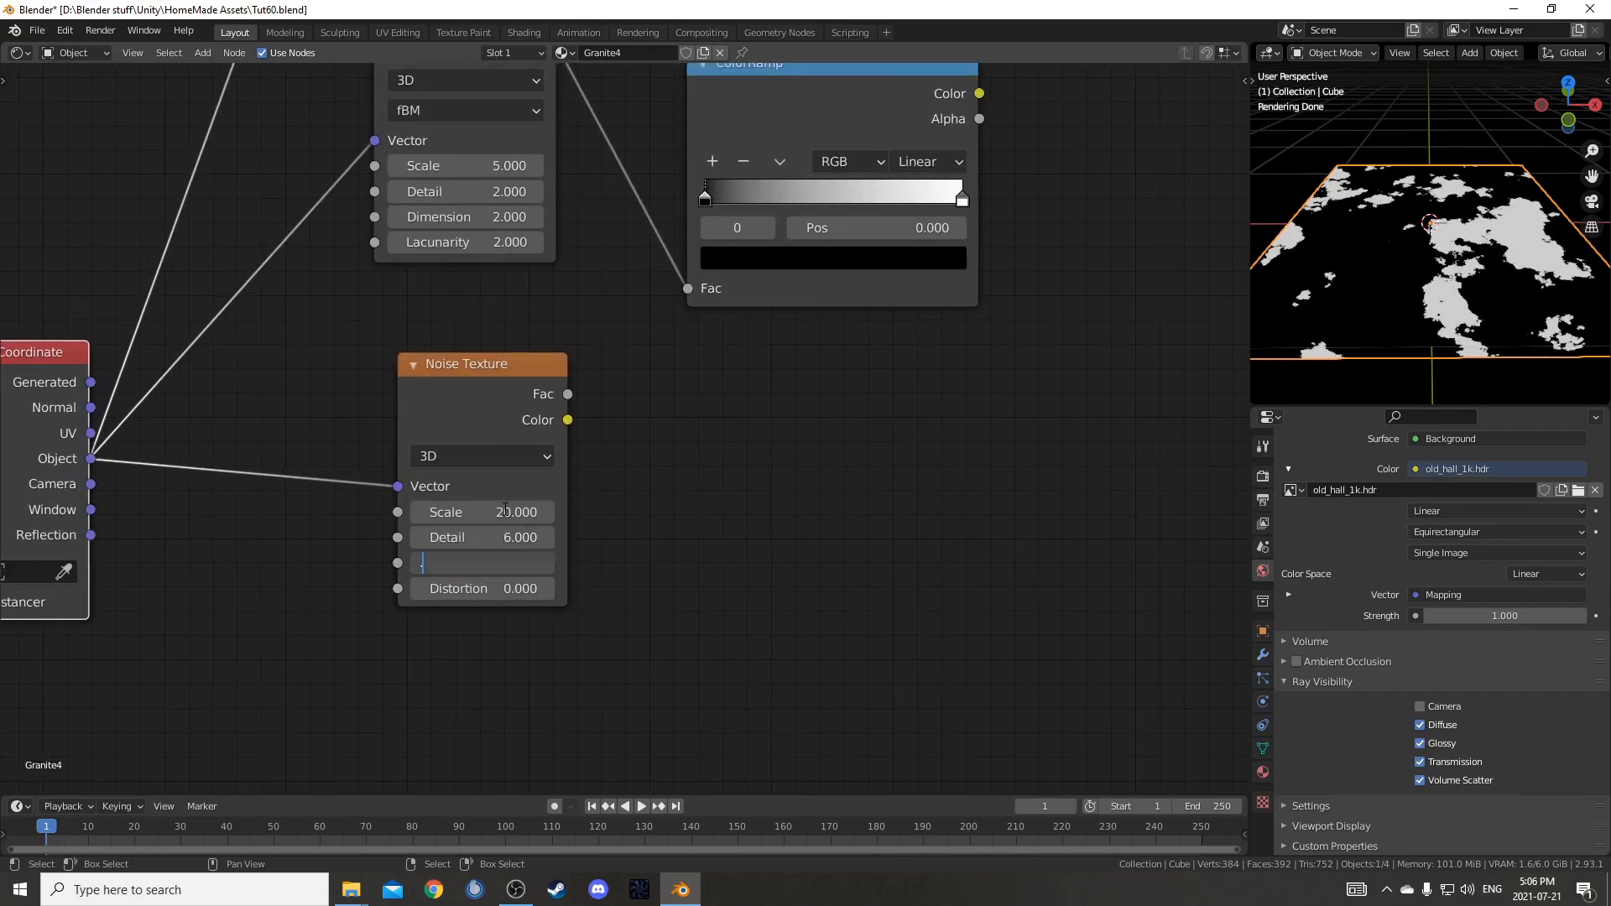
pyautogui.write('7')
pyautogui.press('Return')
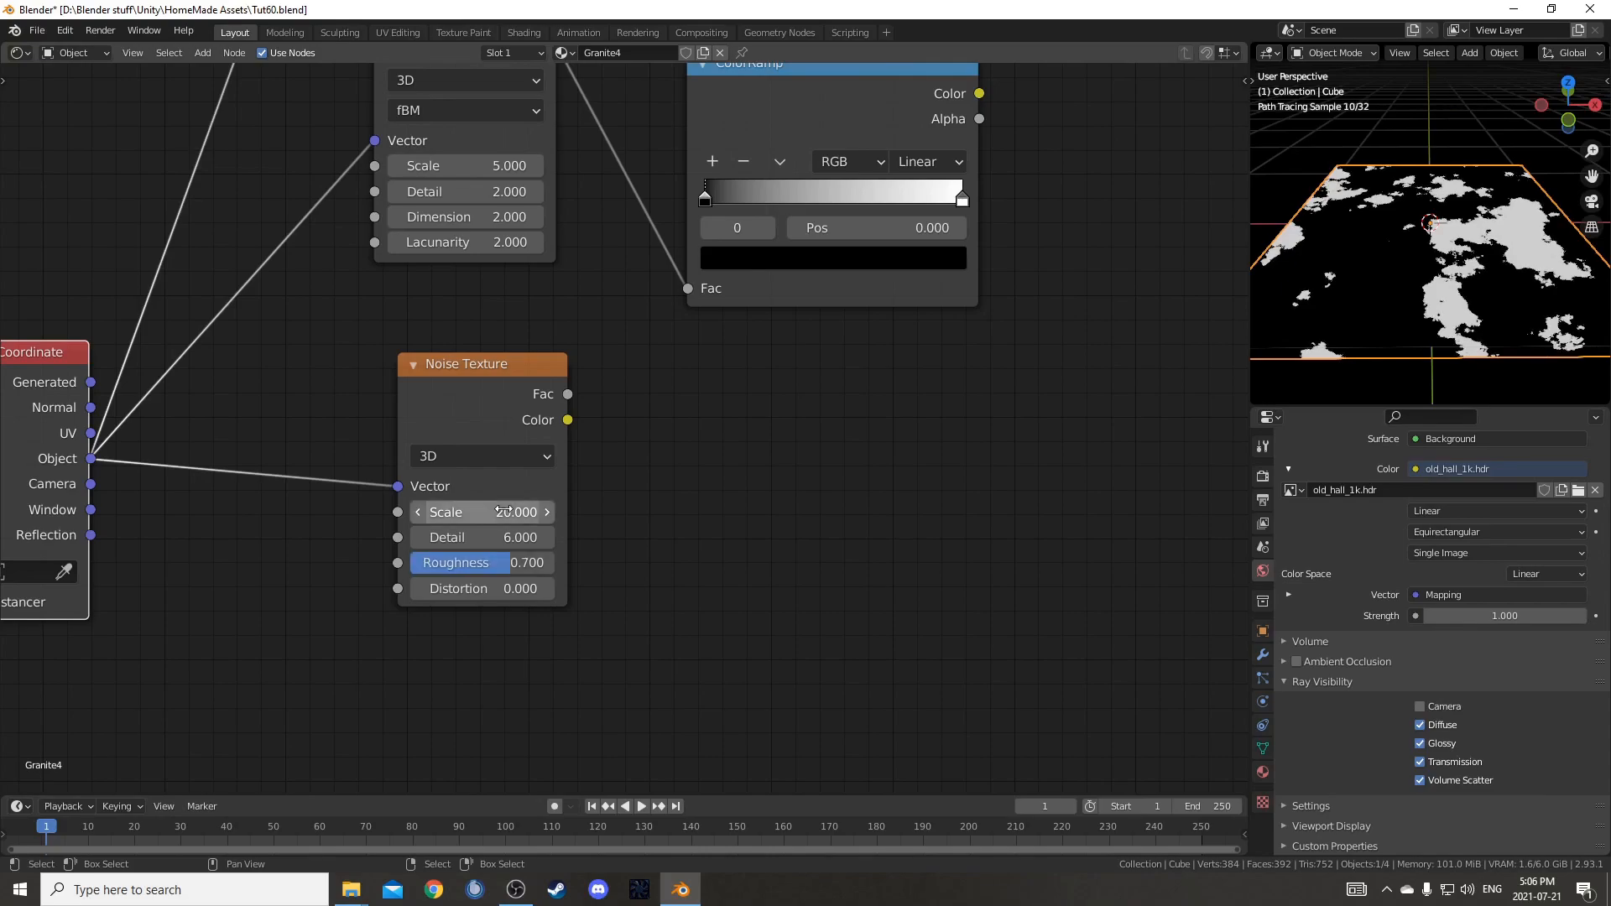
# - Preview the lower Noise Texture and insert a ColorRamp on its Fac link
pyautogui.scroll(-3, 503, 512)
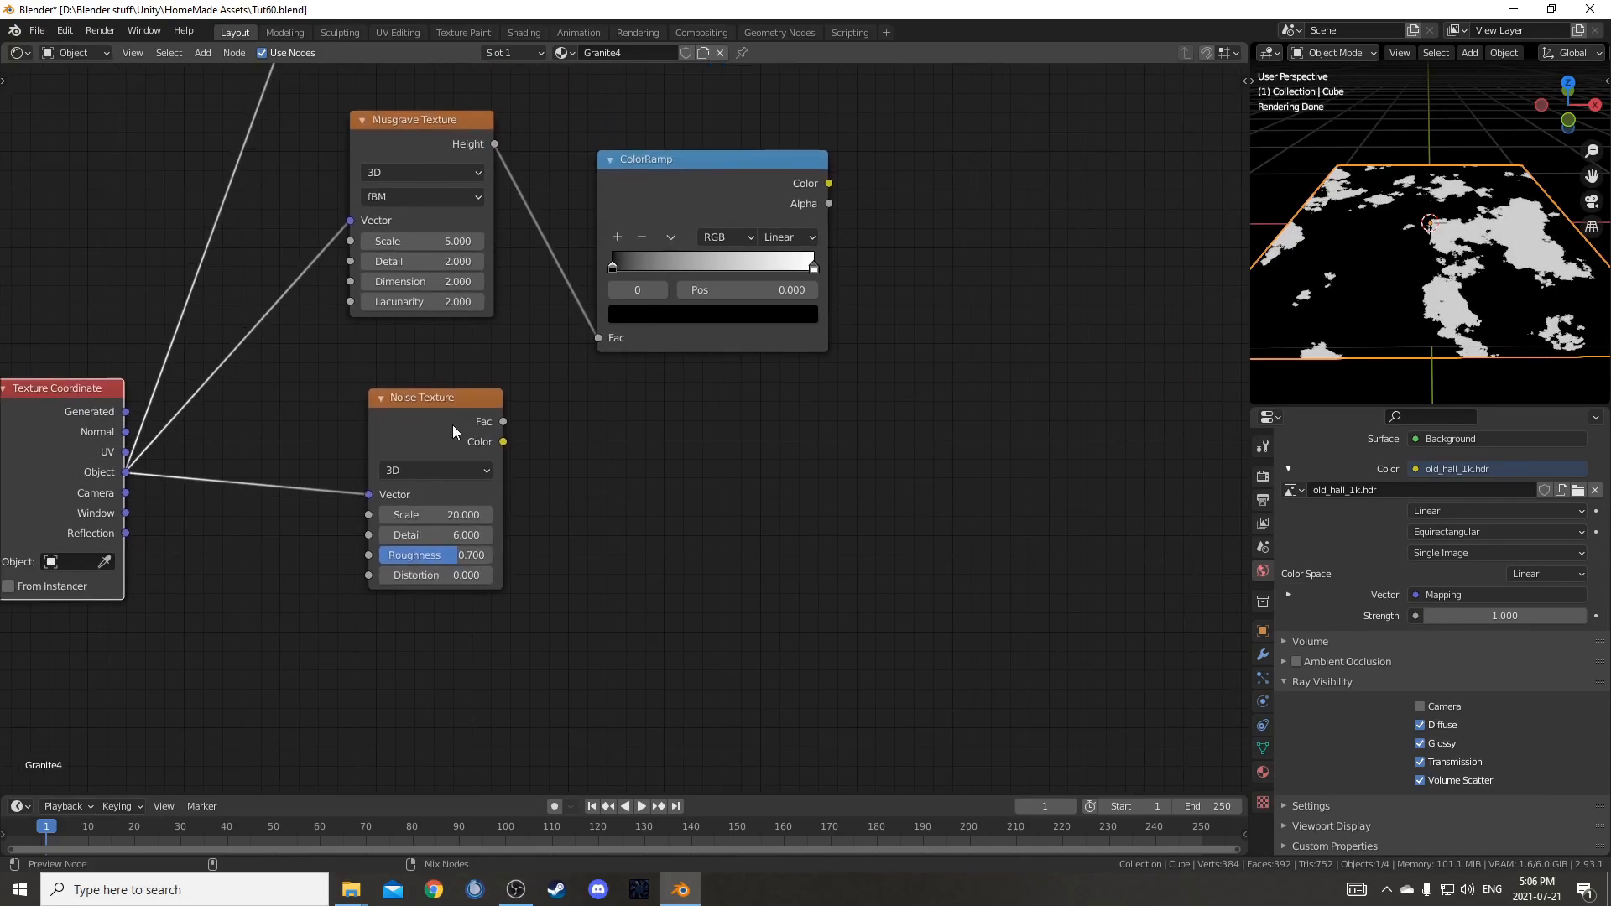
pyautogui.keyDown('ctrl'); pyautogui.keyDown('shift'); pyautogui.click(449, 414); pyautogui.keyUp('shift'); pyautogui.keyUp('ctrl')
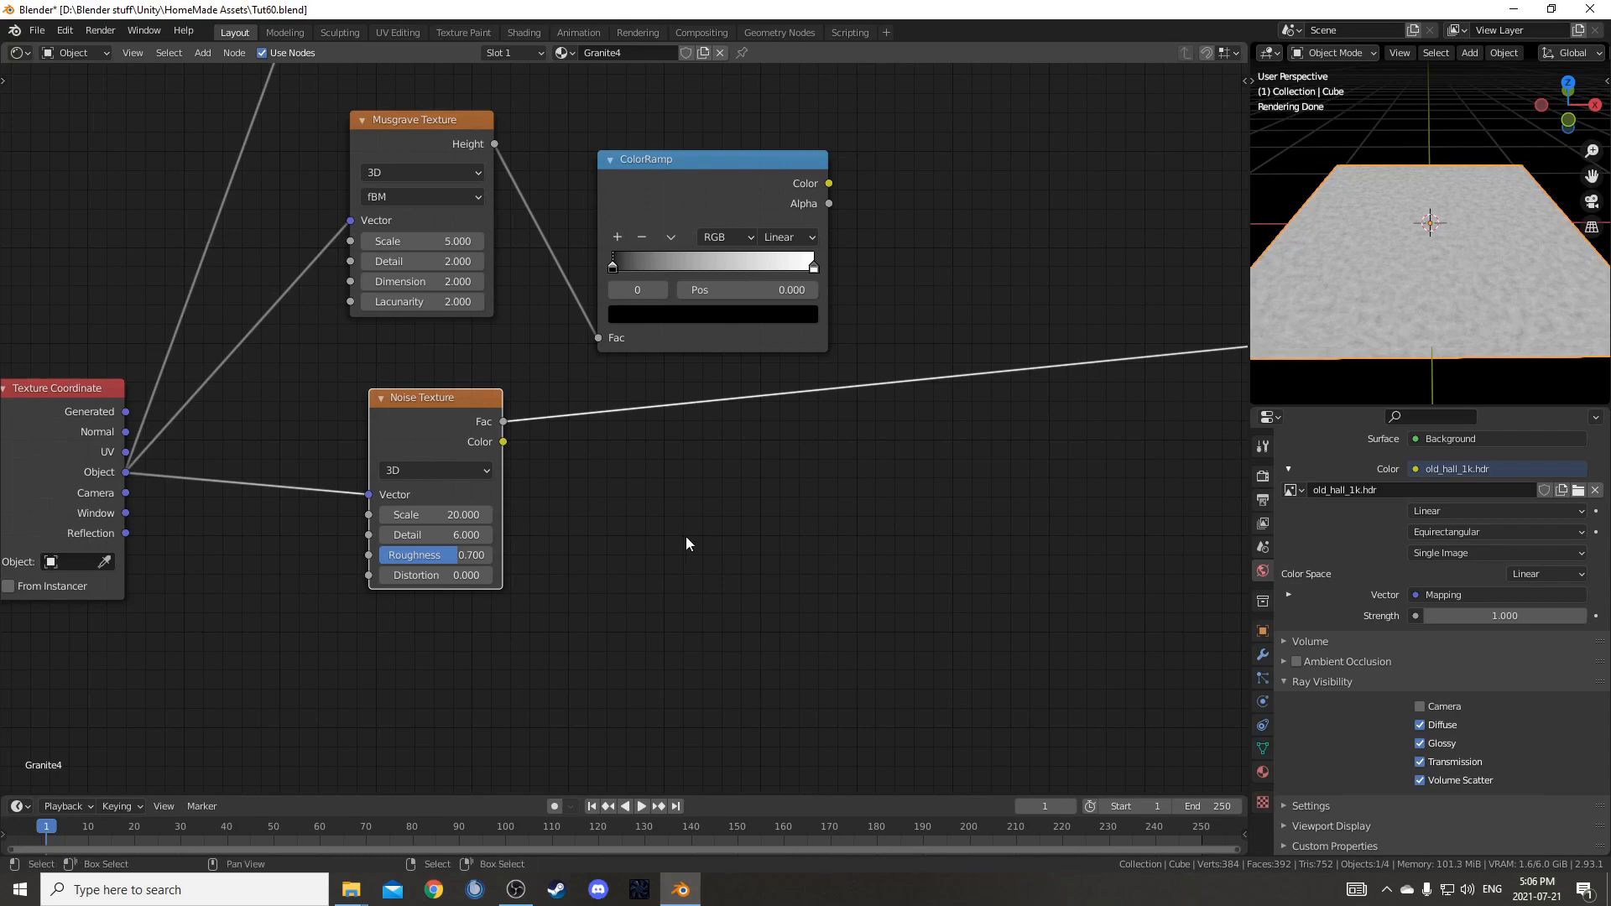
pyautogui.moveTo(693, 532); pyautogui.dragTo(702, 502, button='middle')
pyautogui.hotkey('shift', 'a')
pyautogui.click(702, 491)
pyautogui.write('color ramp')
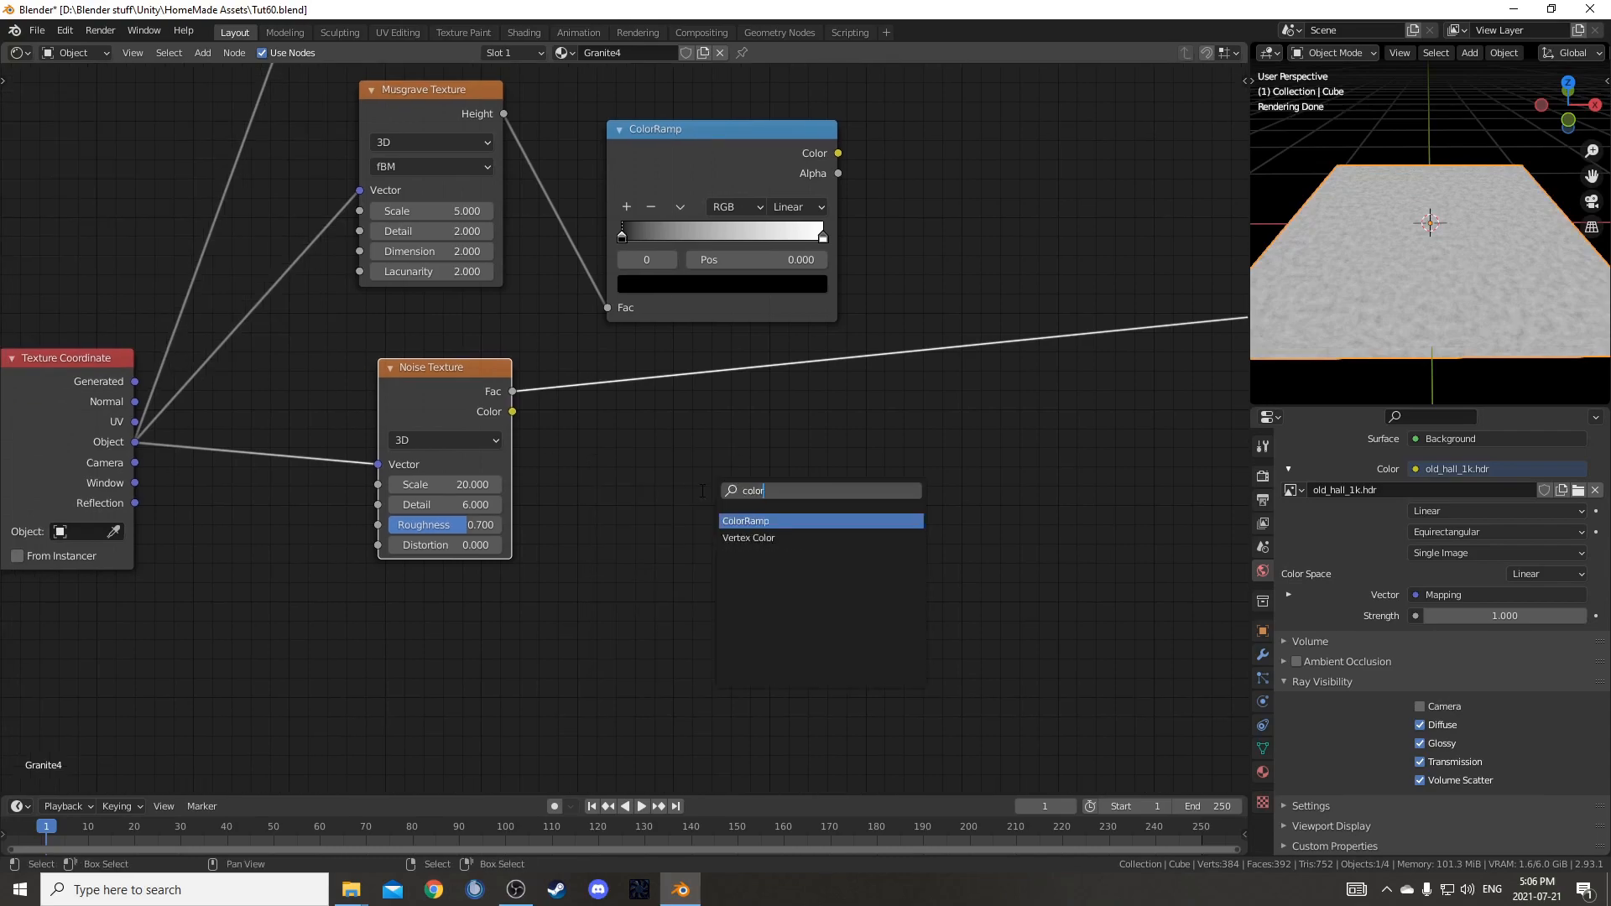
pyautogui.press('Return')
pyautogui.click(592, 371)
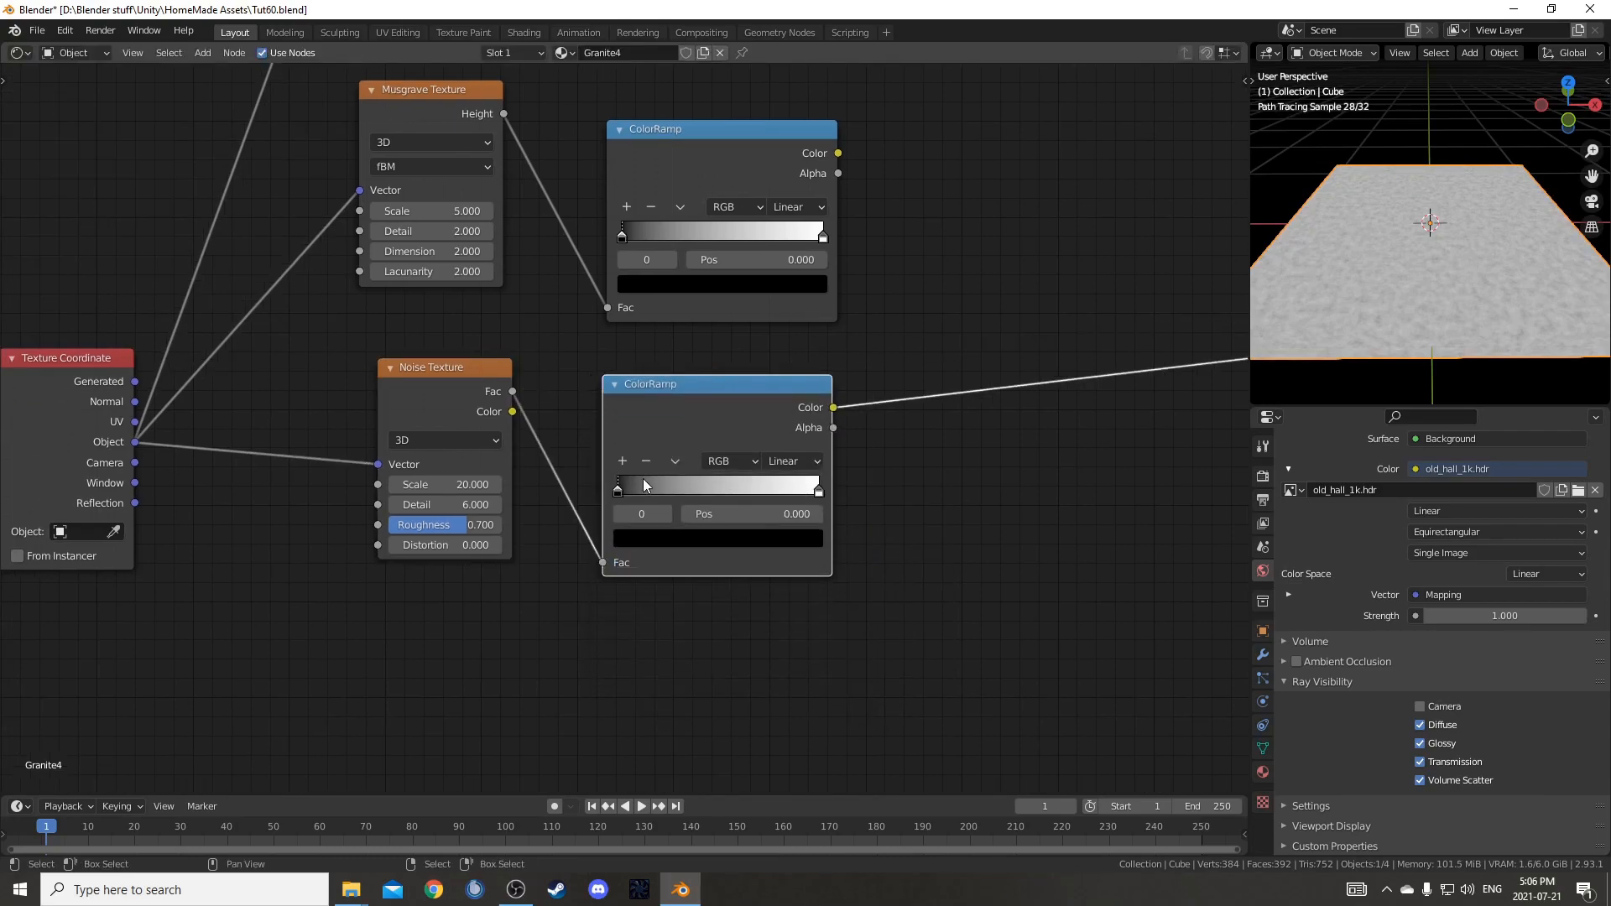
# - Set the lower ColorRamp's black stop to position 0.41 and its white stop to 0.76
pyautogui.click(771, 515)
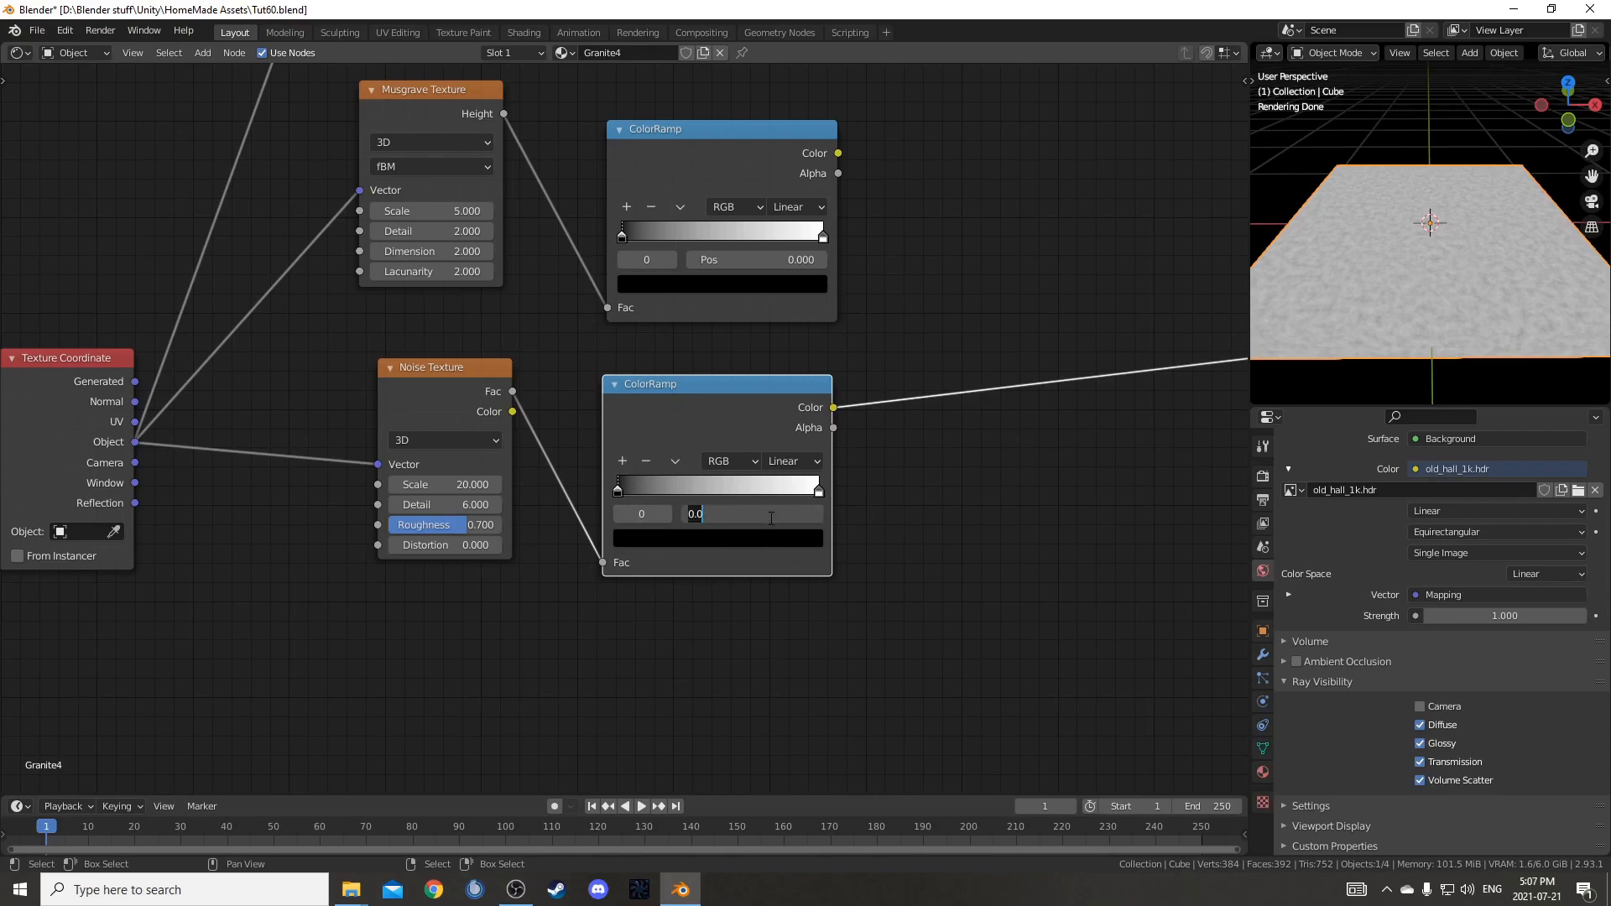
pyautogui.write('.41')
pyautogui.press('Return')
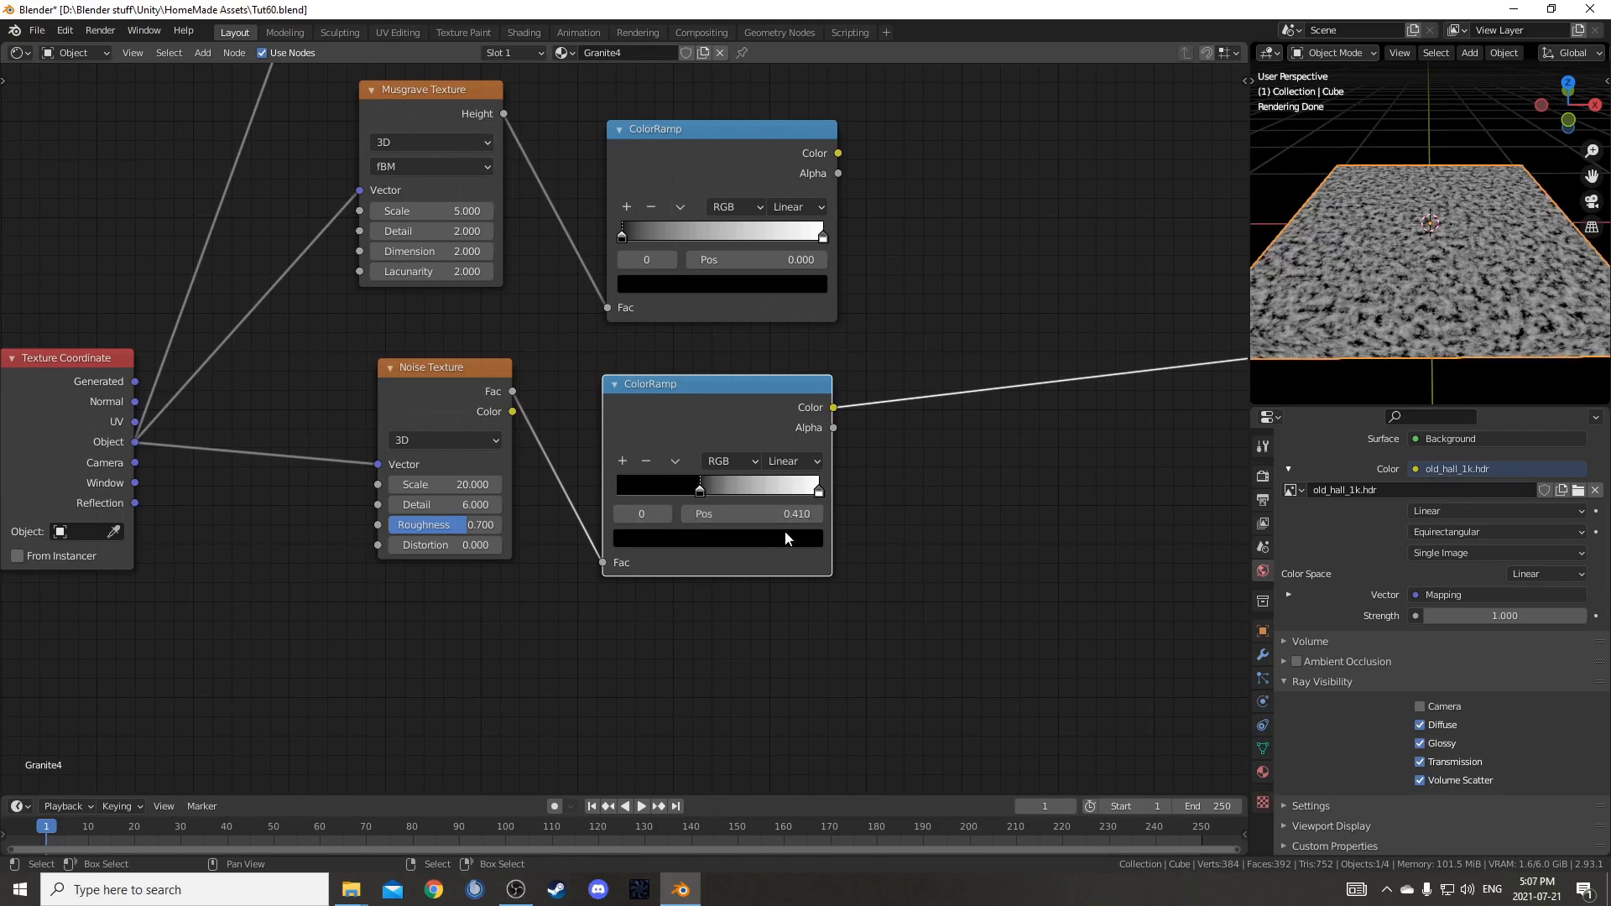
pyautogui.click(819, 490)
pyautogui.click(788, 512)
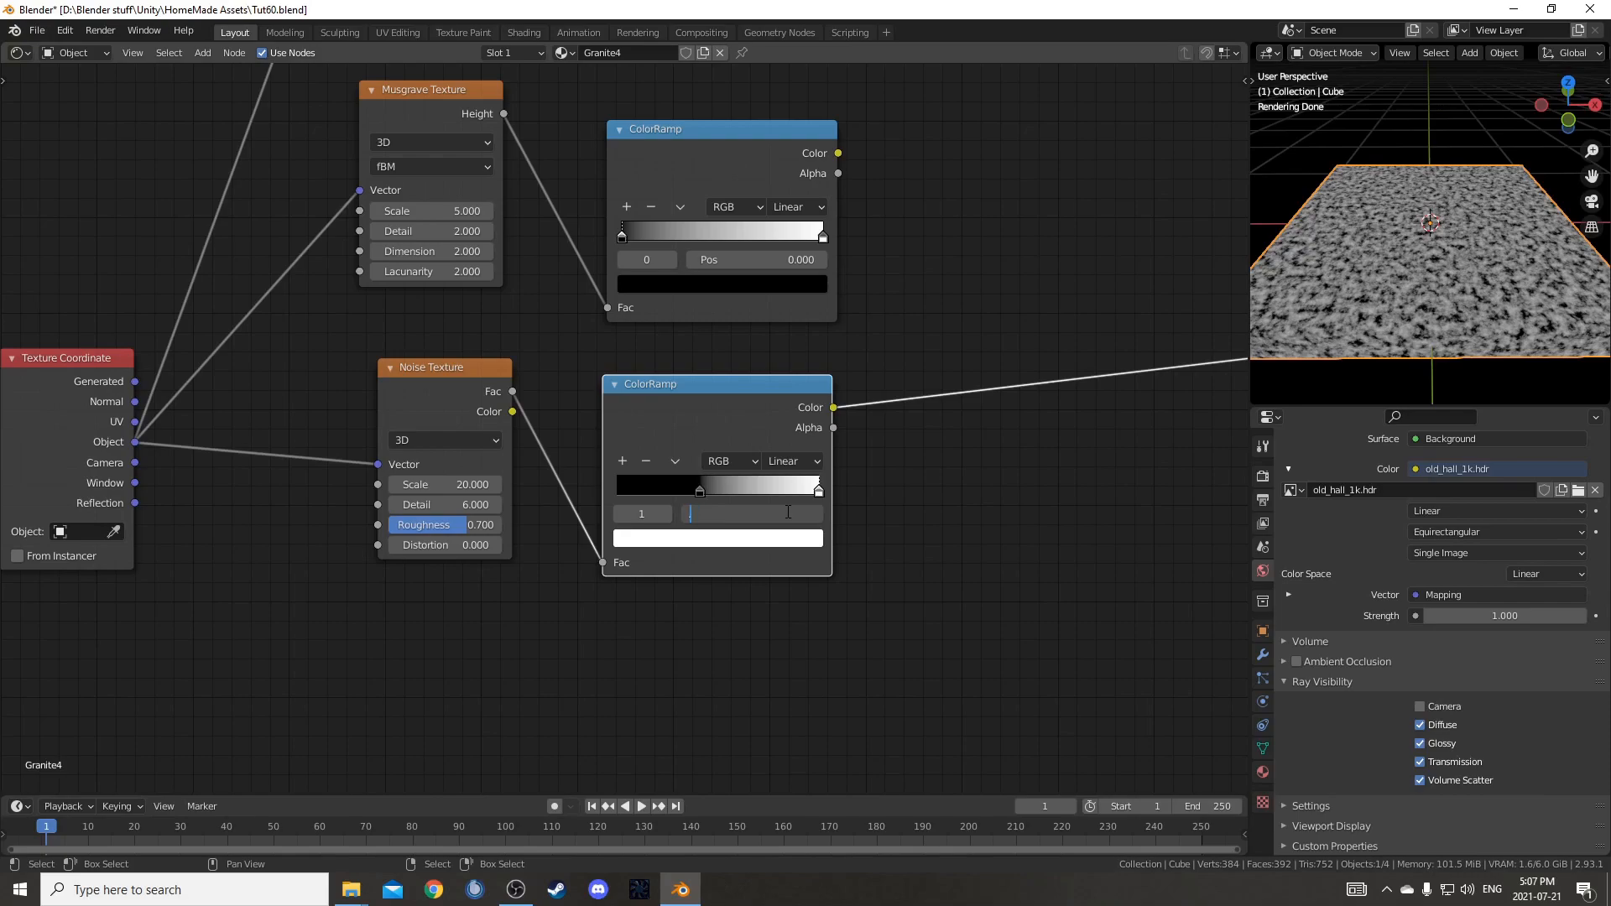
pyautogui.press('Return')
pyautogui.scroll(-2, 844, 497)
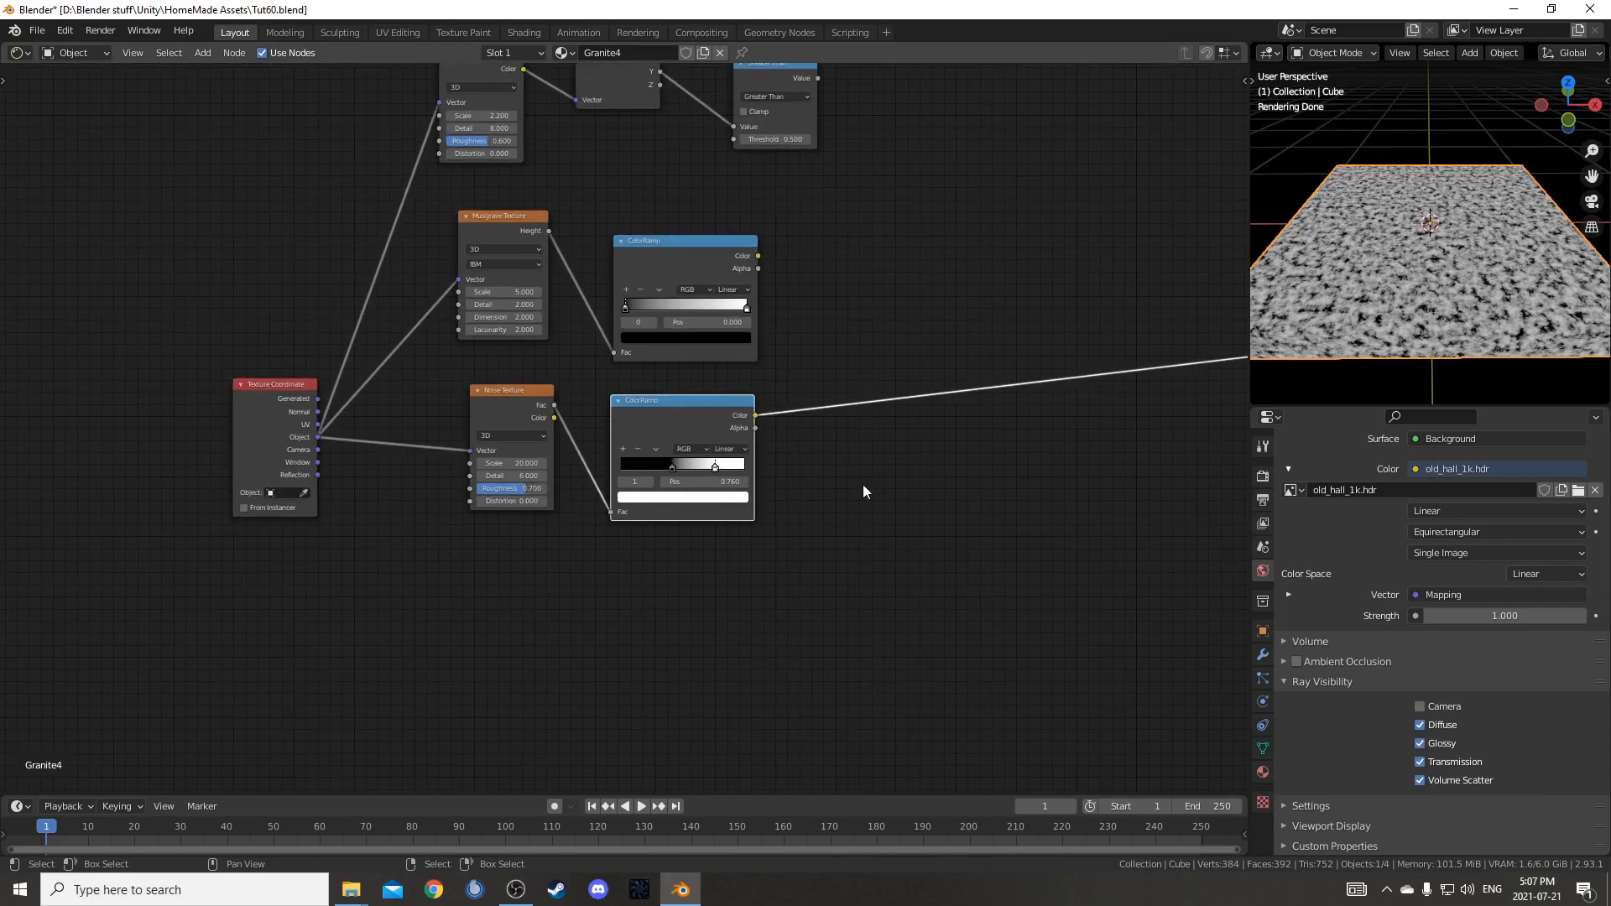
# - Preview the Musgrave's ColorRamp, insert a MixRGB node on its output, and link the lower ColorRamp to Color2
pyautogui.moveTo(612, 376); pyautogui.dragTo(471, 473, button='middle')
pyautogui.keyDown('ctrl'); pyautogui.keyDown('shift'); pyautogui.click(552, 359); pyautogui.keyUp('shift'); pyautogui.keyUp('ctrl')
pyautogui.hotkey('shift', 'a')
pyautogui.write('mixr')
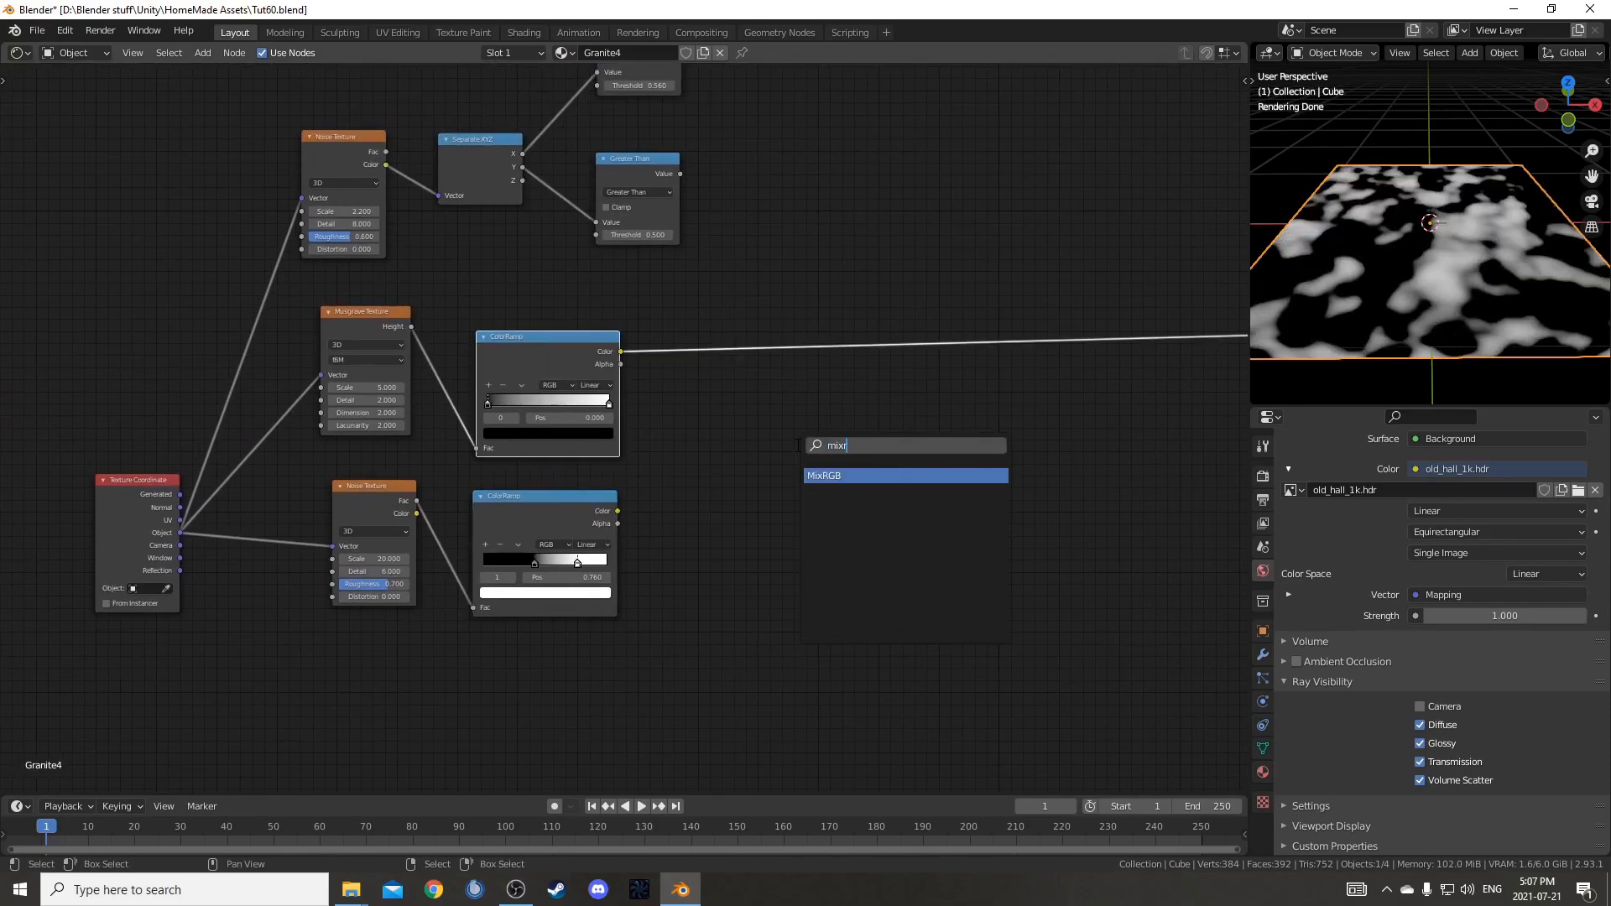
pyautogui.press('Return')
pyautogui.click(682, 274)
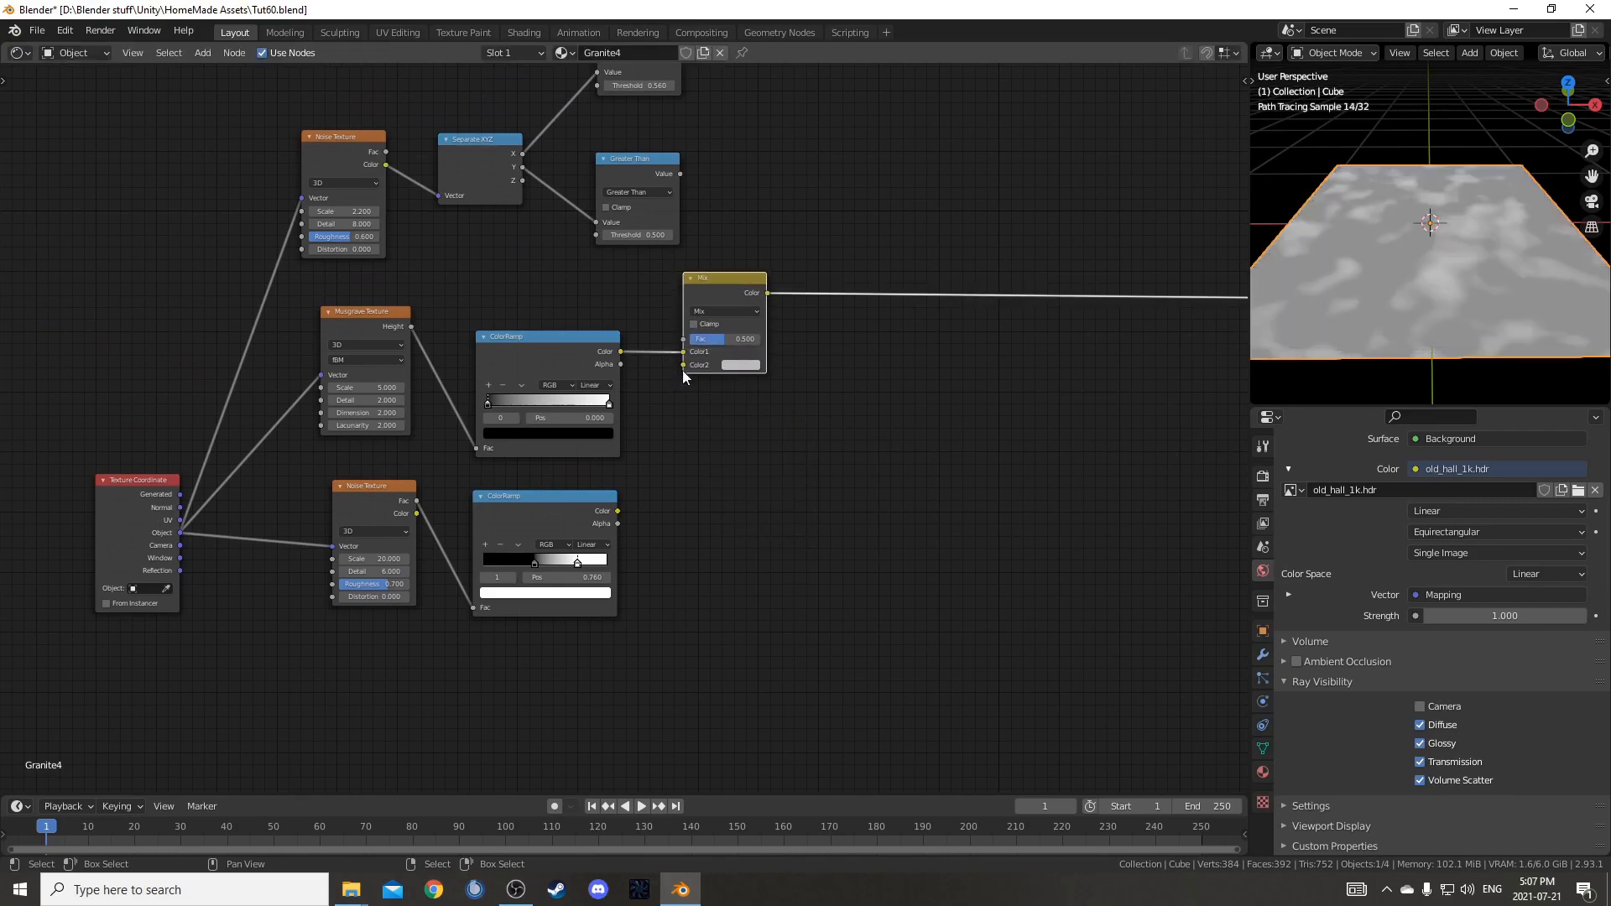
pyautogui.moveTo(621, 511); pyautogui.dragTo(686, 365)
# - Link the lower Greater Than's Value to the Mix node's Fac and tidy the positions of the nodes
pyautogui.moveTo(742, 279); pyautogui.dragTo(796, 339)
pyautogui.scroll(3, 795, 339)
pyautogui.moveTo(636, 297); pyautogui.dragTo(705, 582)
pyautogui.moveTo(604, 351); pyautogui.dragTo(592, 355)
pyautogui.moveTo(750, 511); pyautogui.dragTo(775, 501)
# - Set the Musgrave Texture's detail to 6, dimension to 0.1 and lacunarity to 3
pyautogui.moveTo(425, 644); pyautogui.dragTo(663, 476, button='middle')
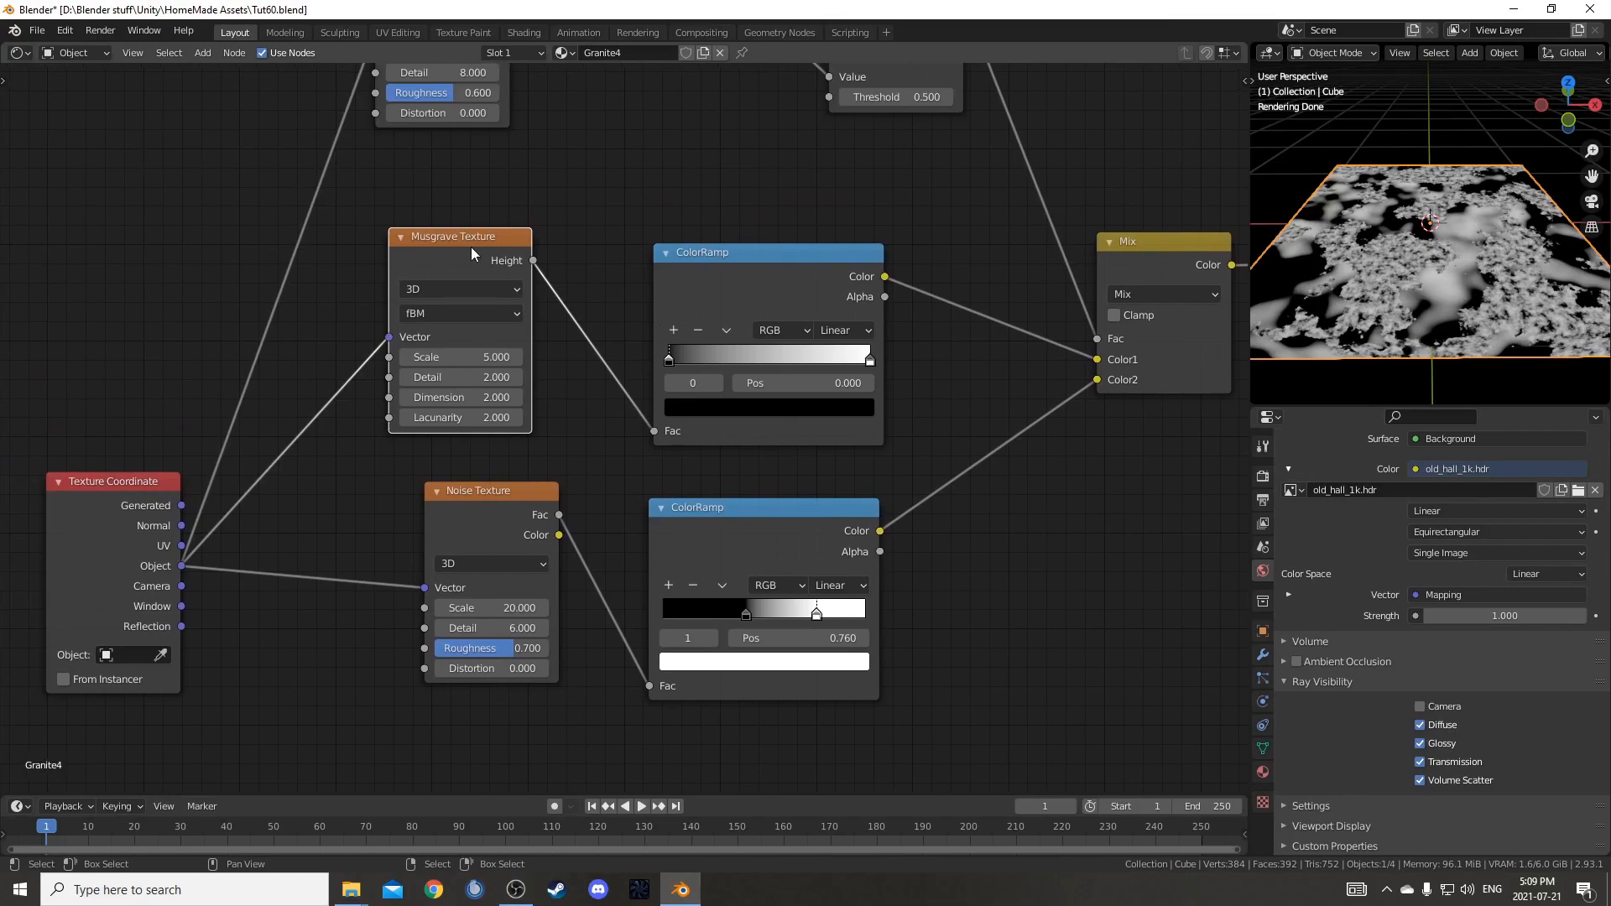
pyautogui.moveTo(472, 253); pyautogui.dragTo(480, 242)
pyautogui.click(452, 346)
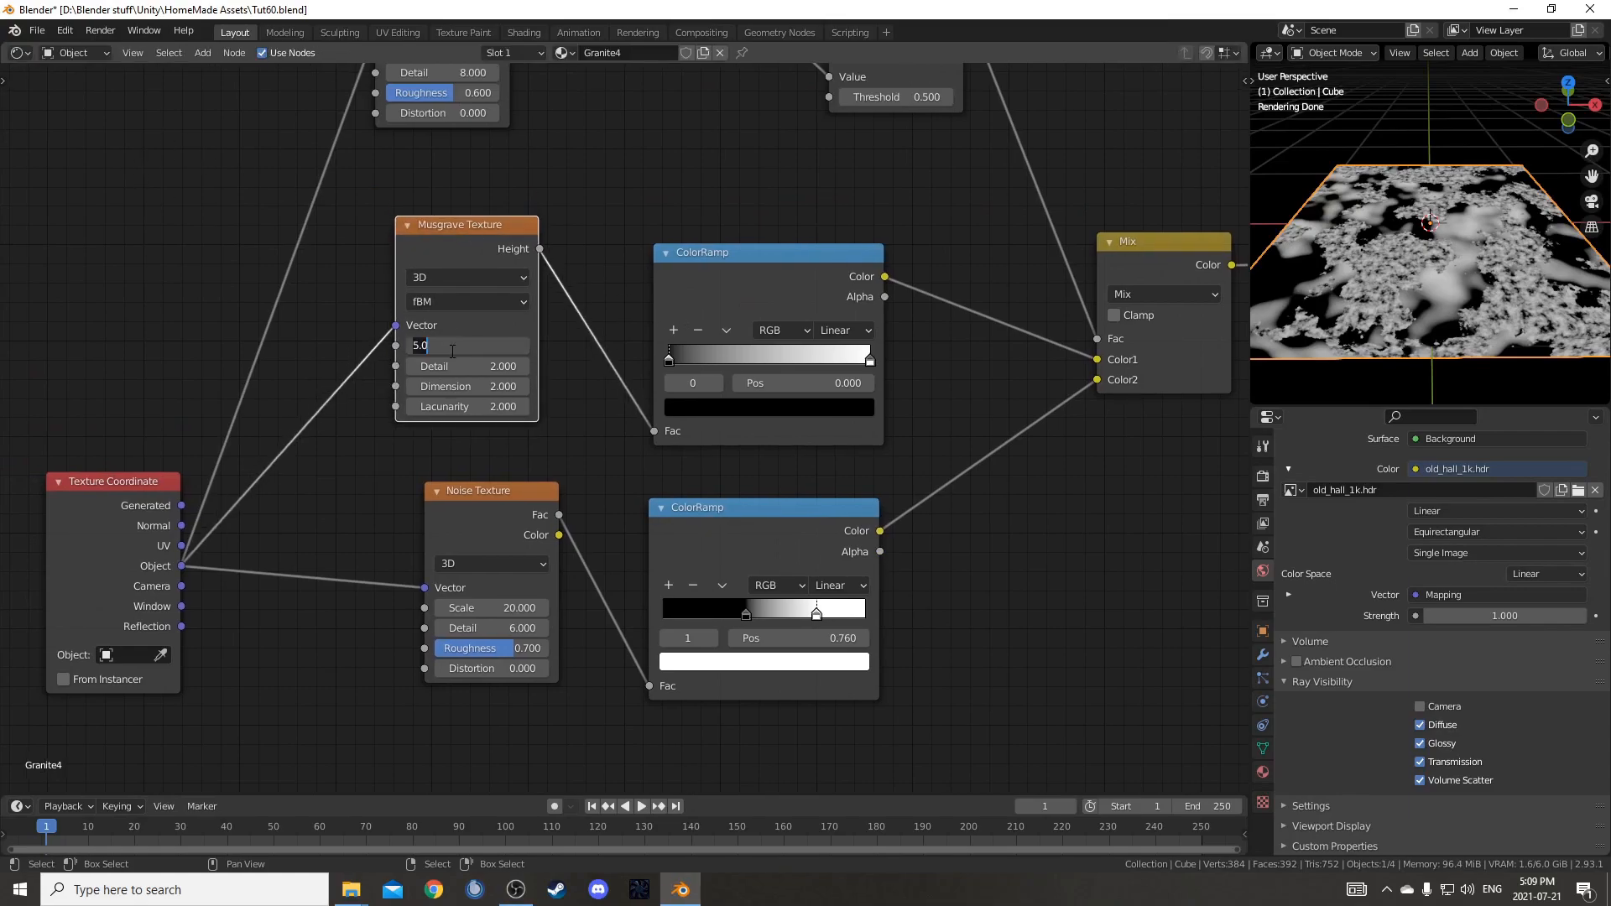
pyautogui.press('Tab')
pyautogui.write('6')
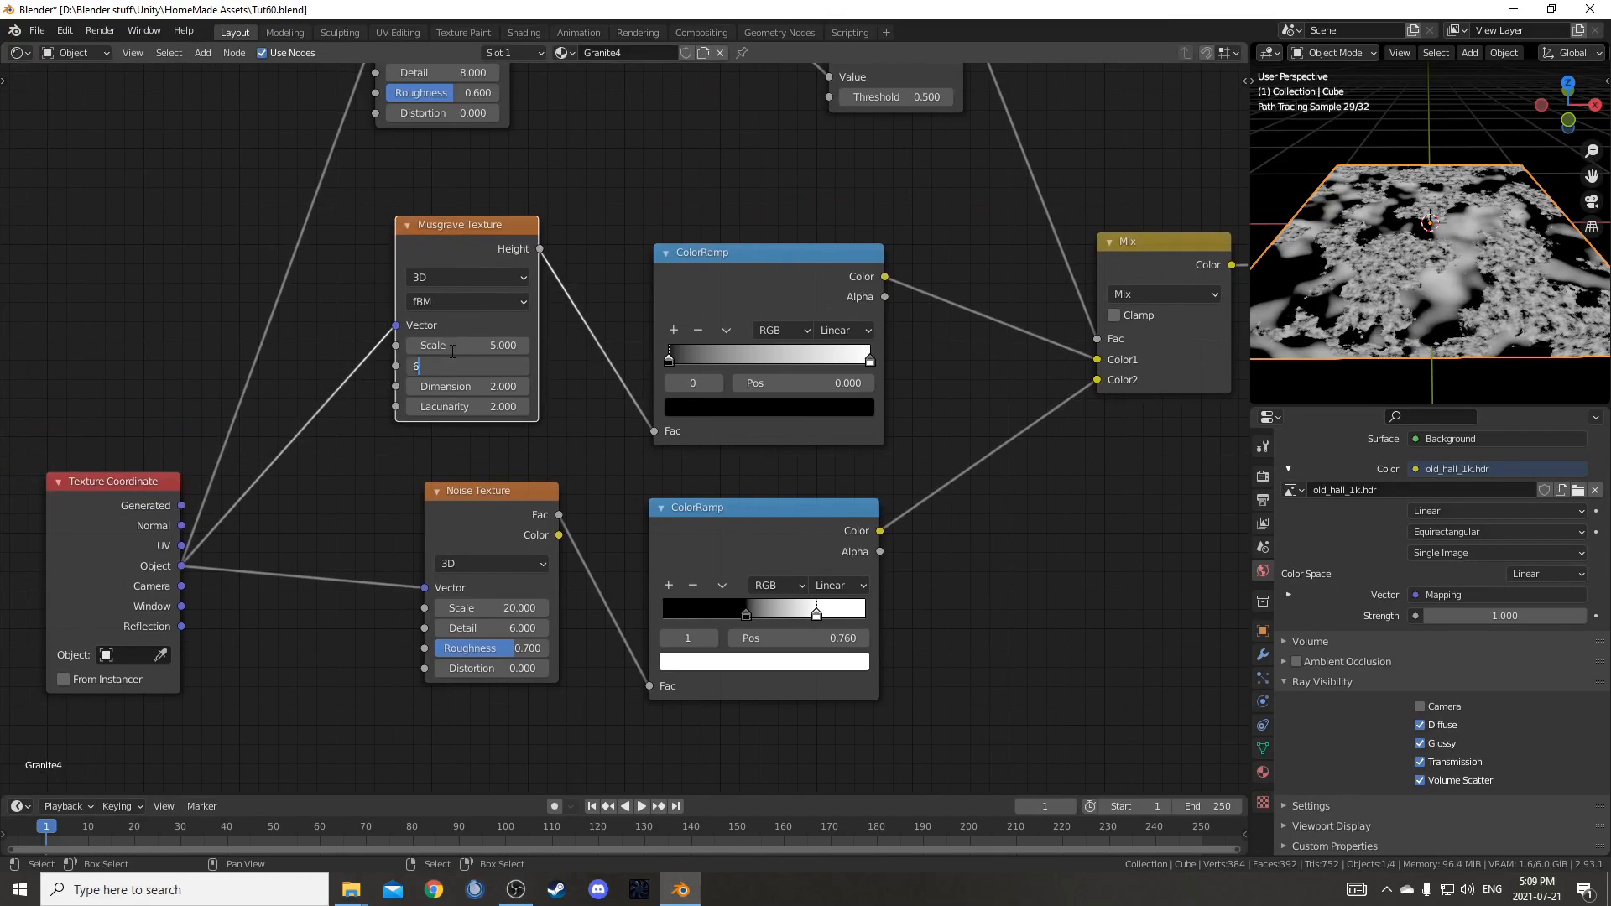
pyautogui.press('Tab')
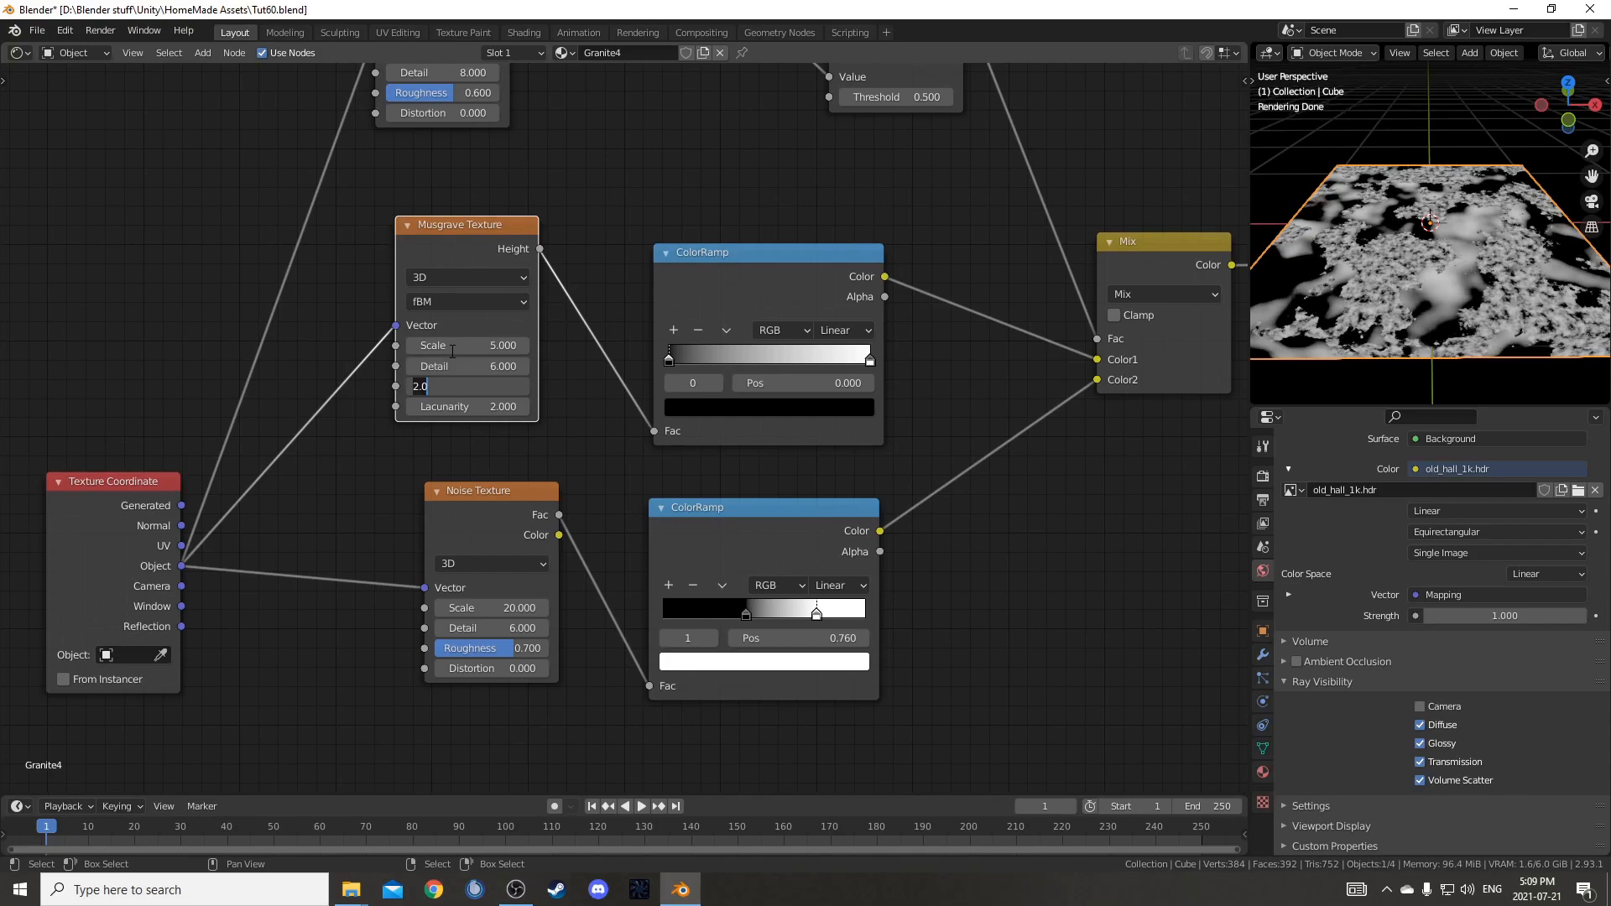
pyautogui.press('Tab')
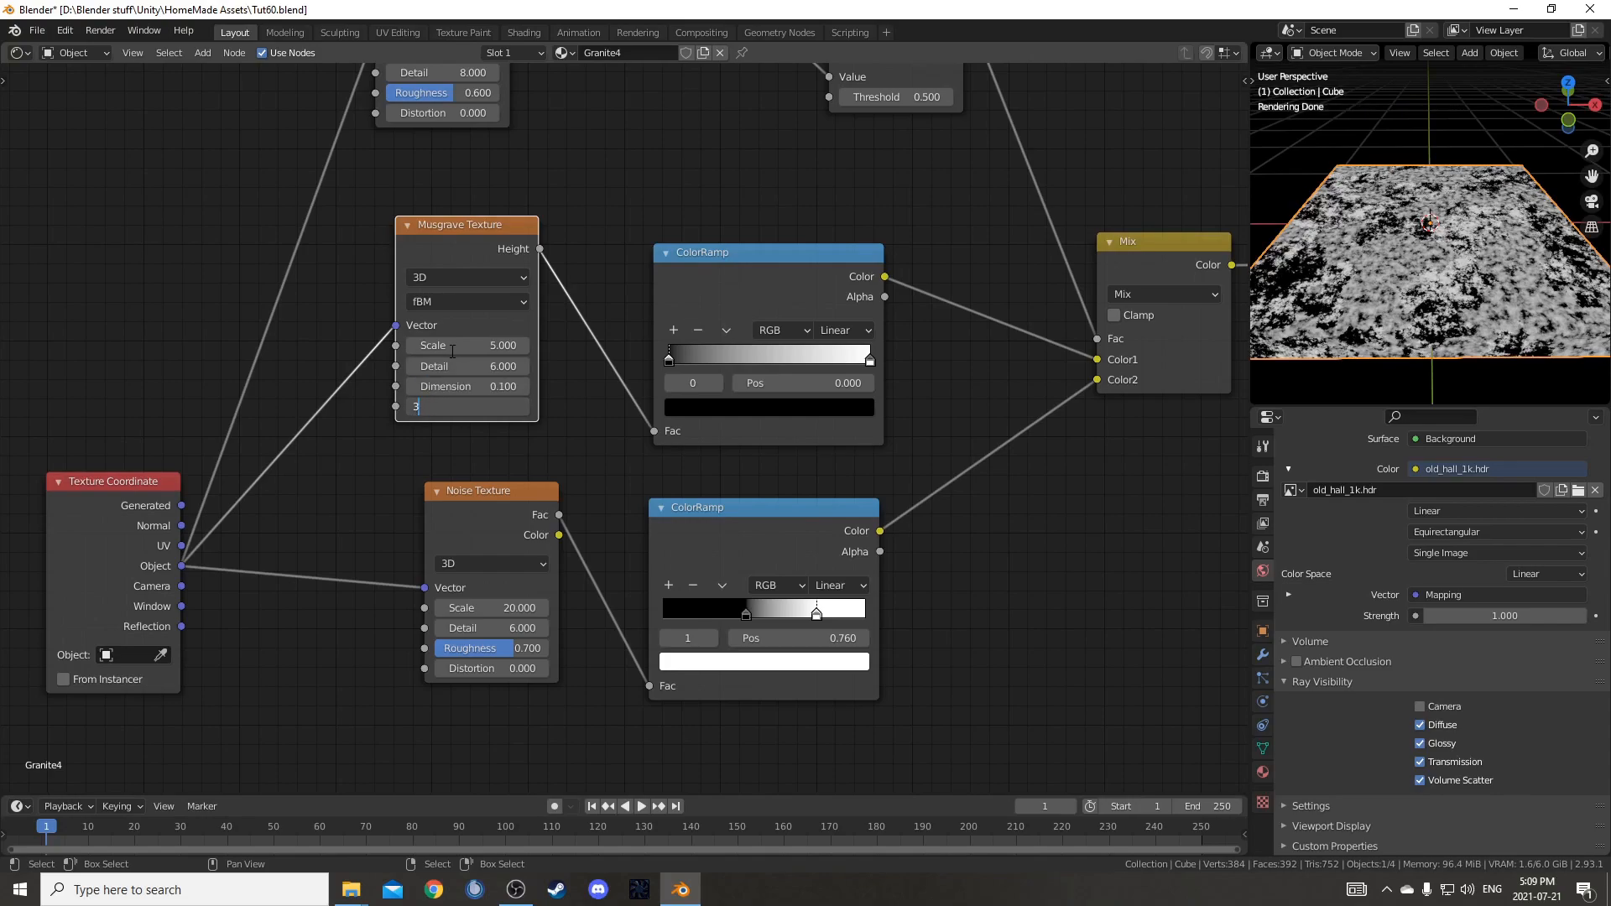
pyautogui.press('Return')
# - Duplicate the Musgrave Texture below the lower Noise Texture, keeping its link to the Object coordinates
pyautogui.scroll(-5, 1062, 654)
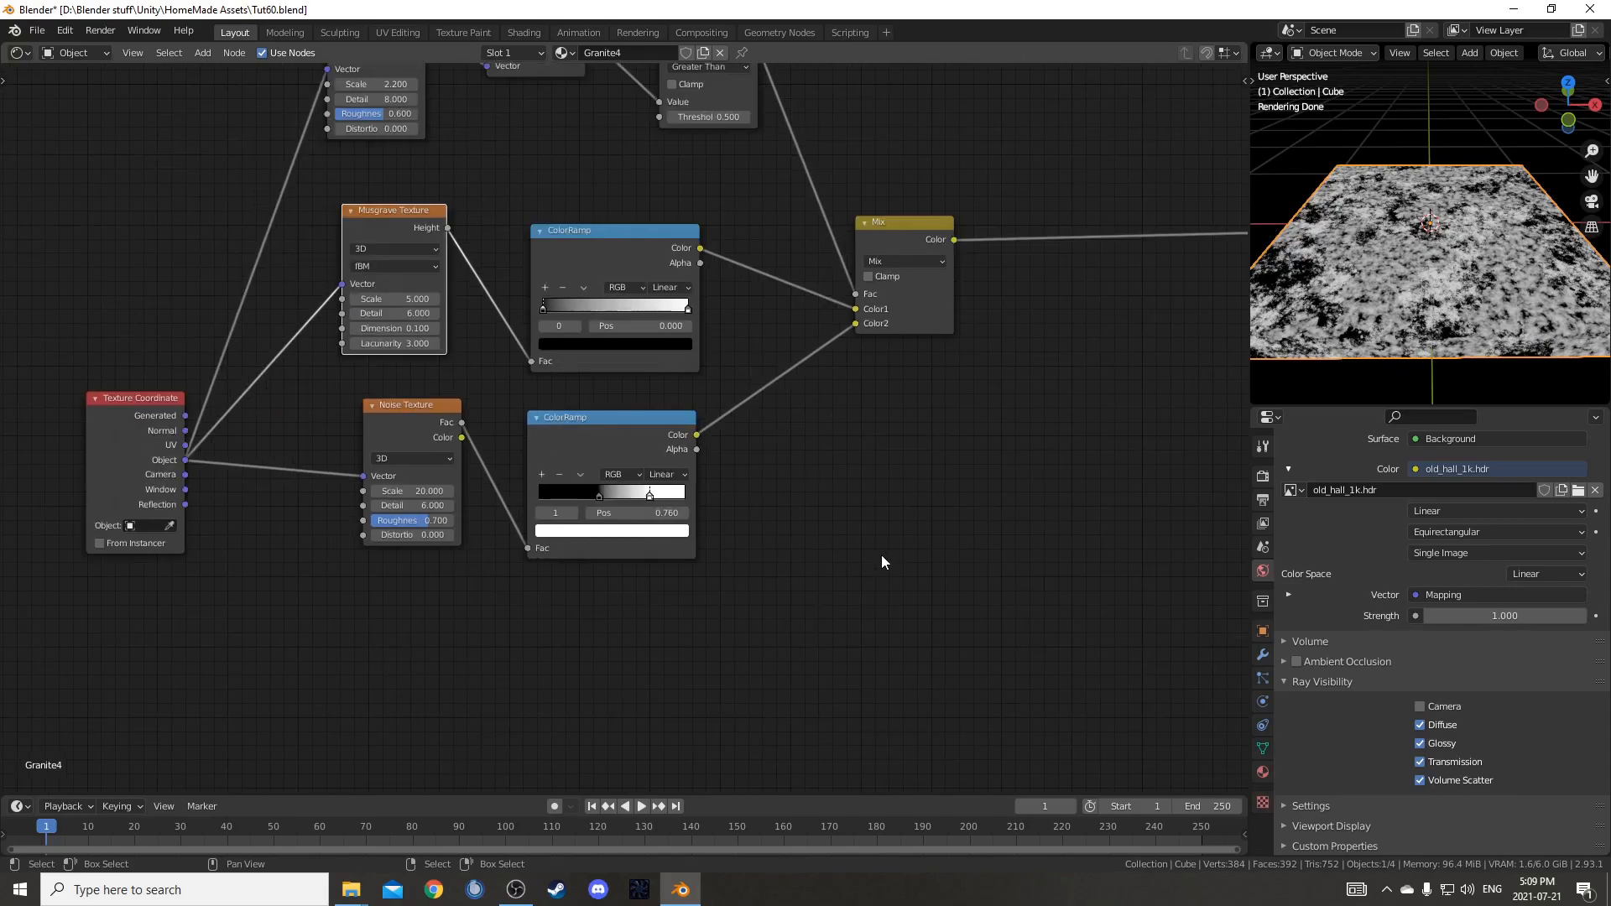
pyautogui.moveTo(475, 168)
pyautogui.mouseDown()
pyautogui.moveTo(438, 204)
pyautogui.moveTo(503, 156)
pyautogui.mouseUp()
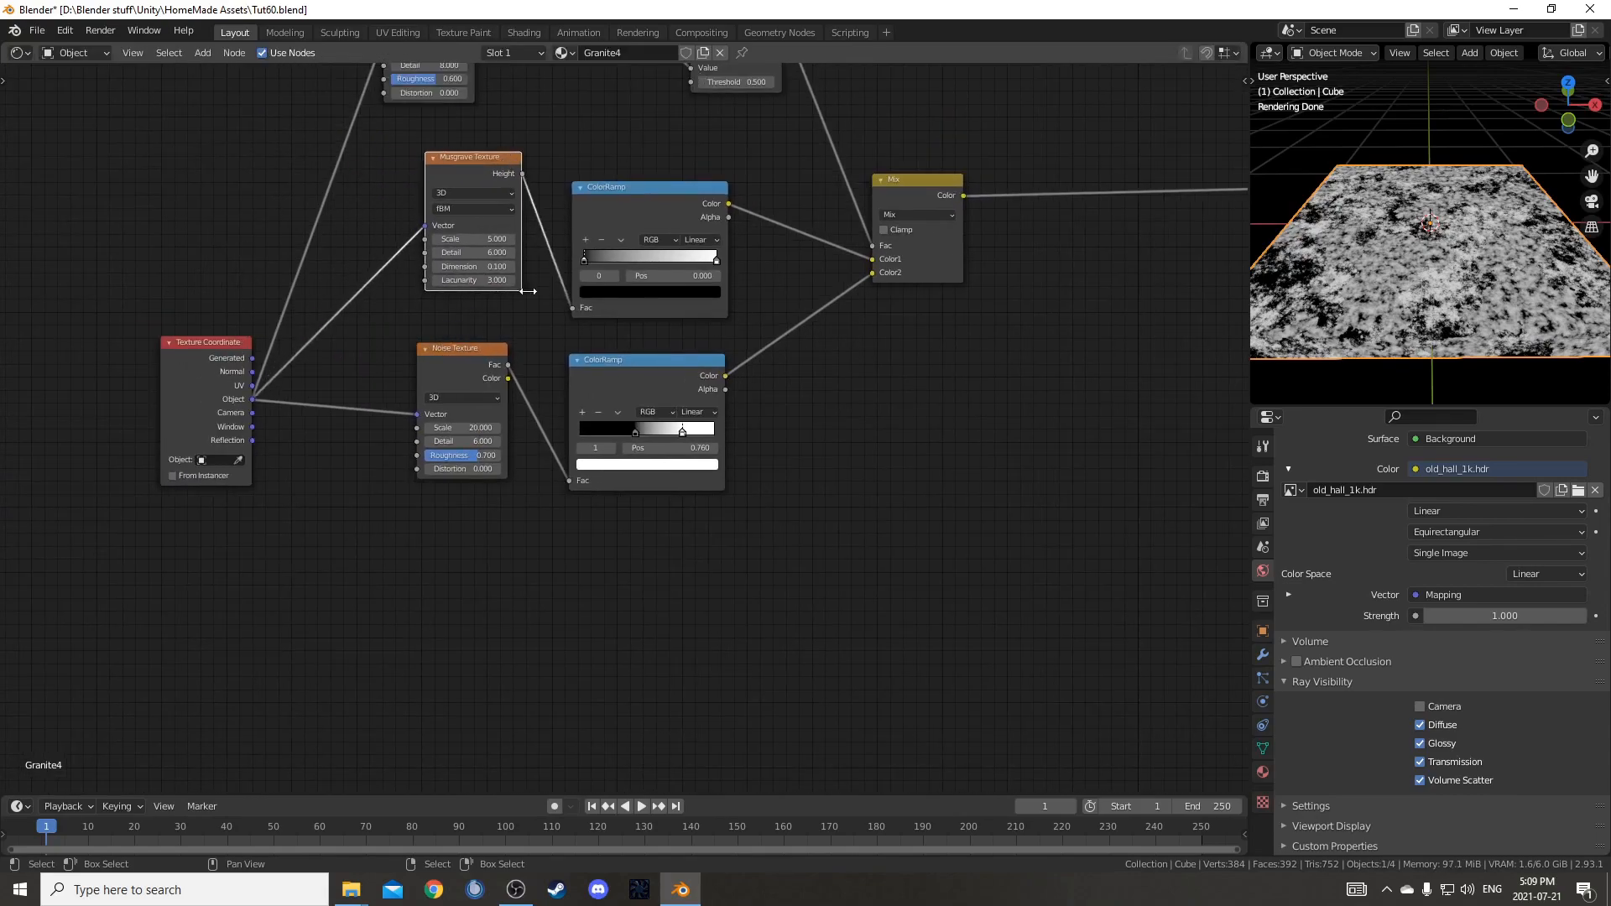
pyautogui.moveTo(612, 432); pyautogui.dragTo(612, 406, button='middle')
pyautogui.hotkey('shift', 'd')
pyautogui.click(591, 91)
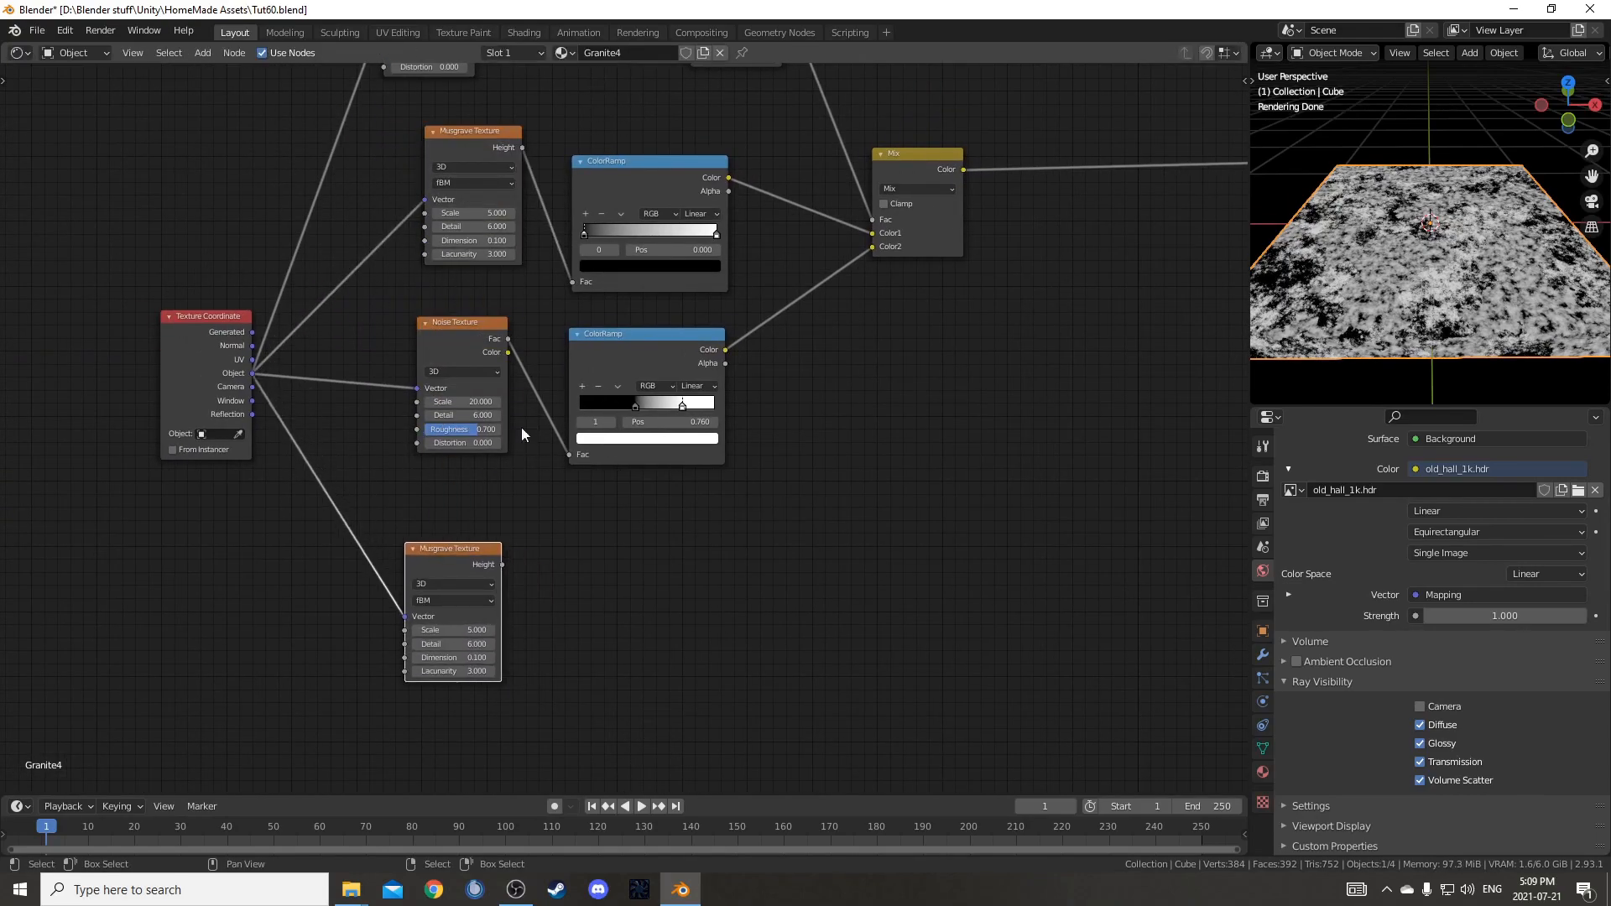
# - Set the duplicated Musgrave Texture to scale 10.6, detail 5 and dimension 0.1
pyautogui.scroll(6, 546, 445)
pyautogui.moveTo(495, 659); pyautogui.dragTo(508, 583, button='middle')
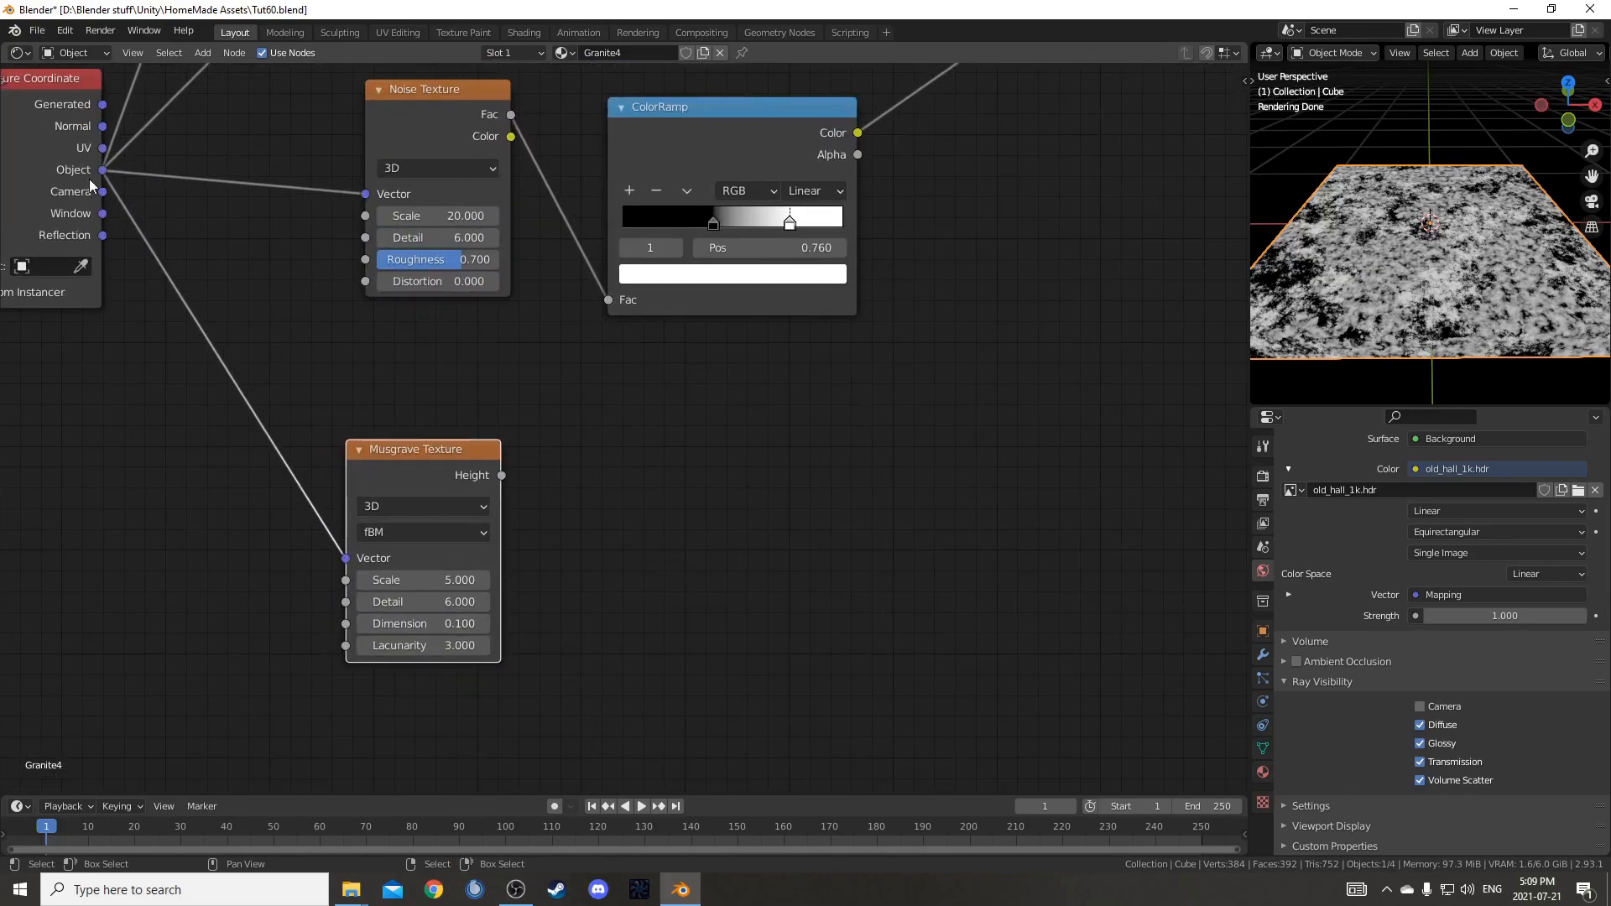
pyautogui.moveTo(537, 574); pyautogui.dragTo(718, 479, button='middle')
pyautogui.click(605, 491)
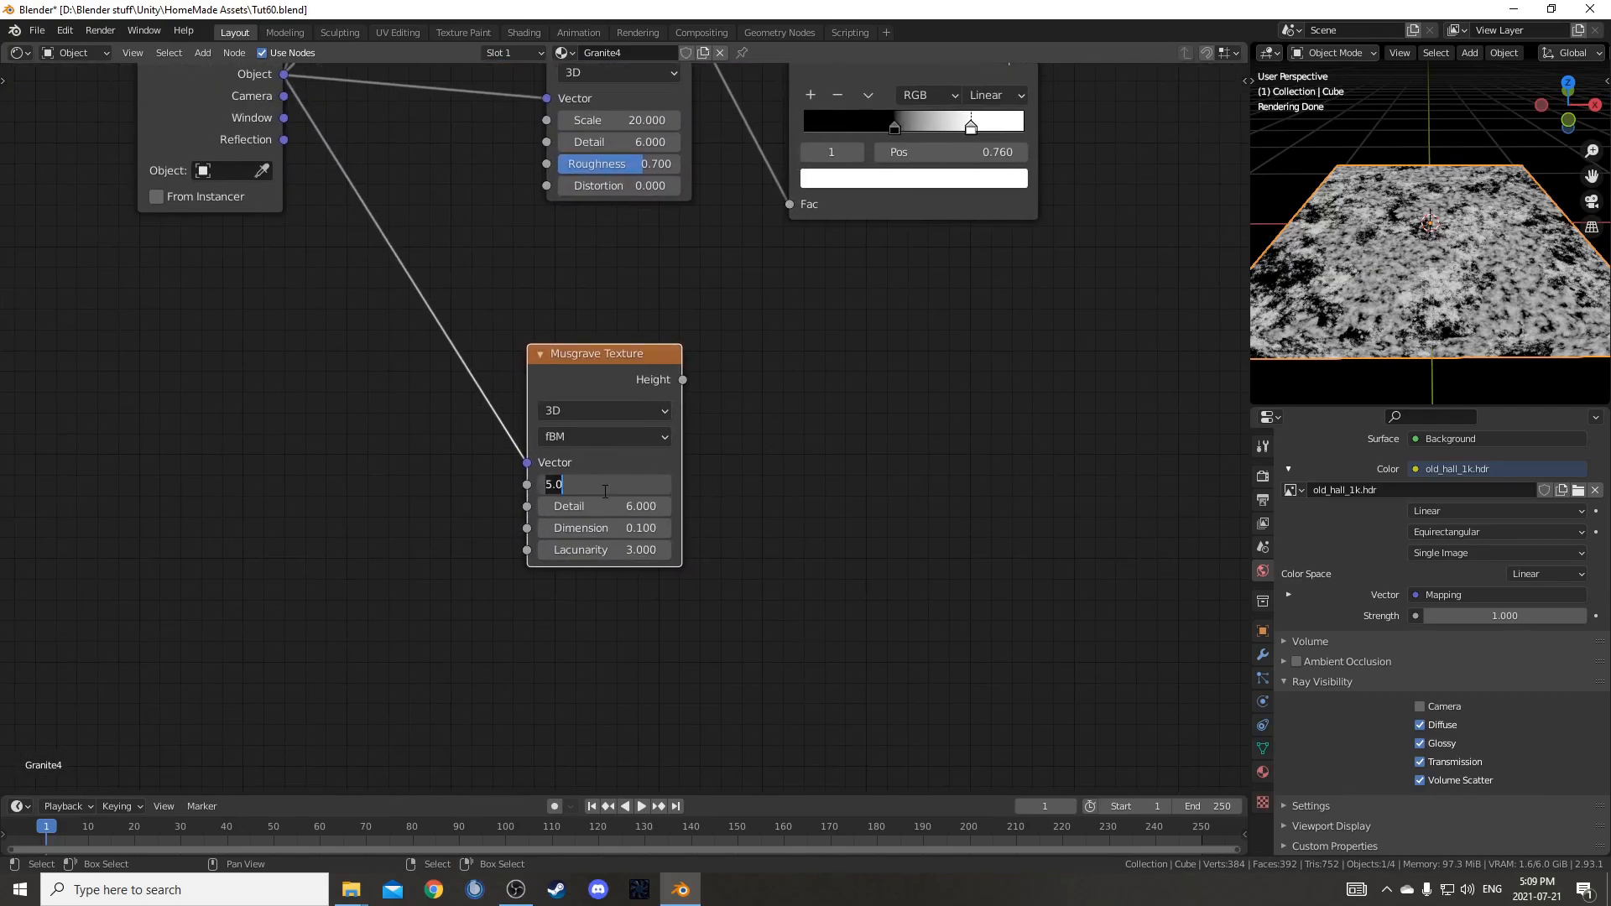
pyautogui.write('10.6')
pyautogui.press('Tab')
pyautogui.write('5')
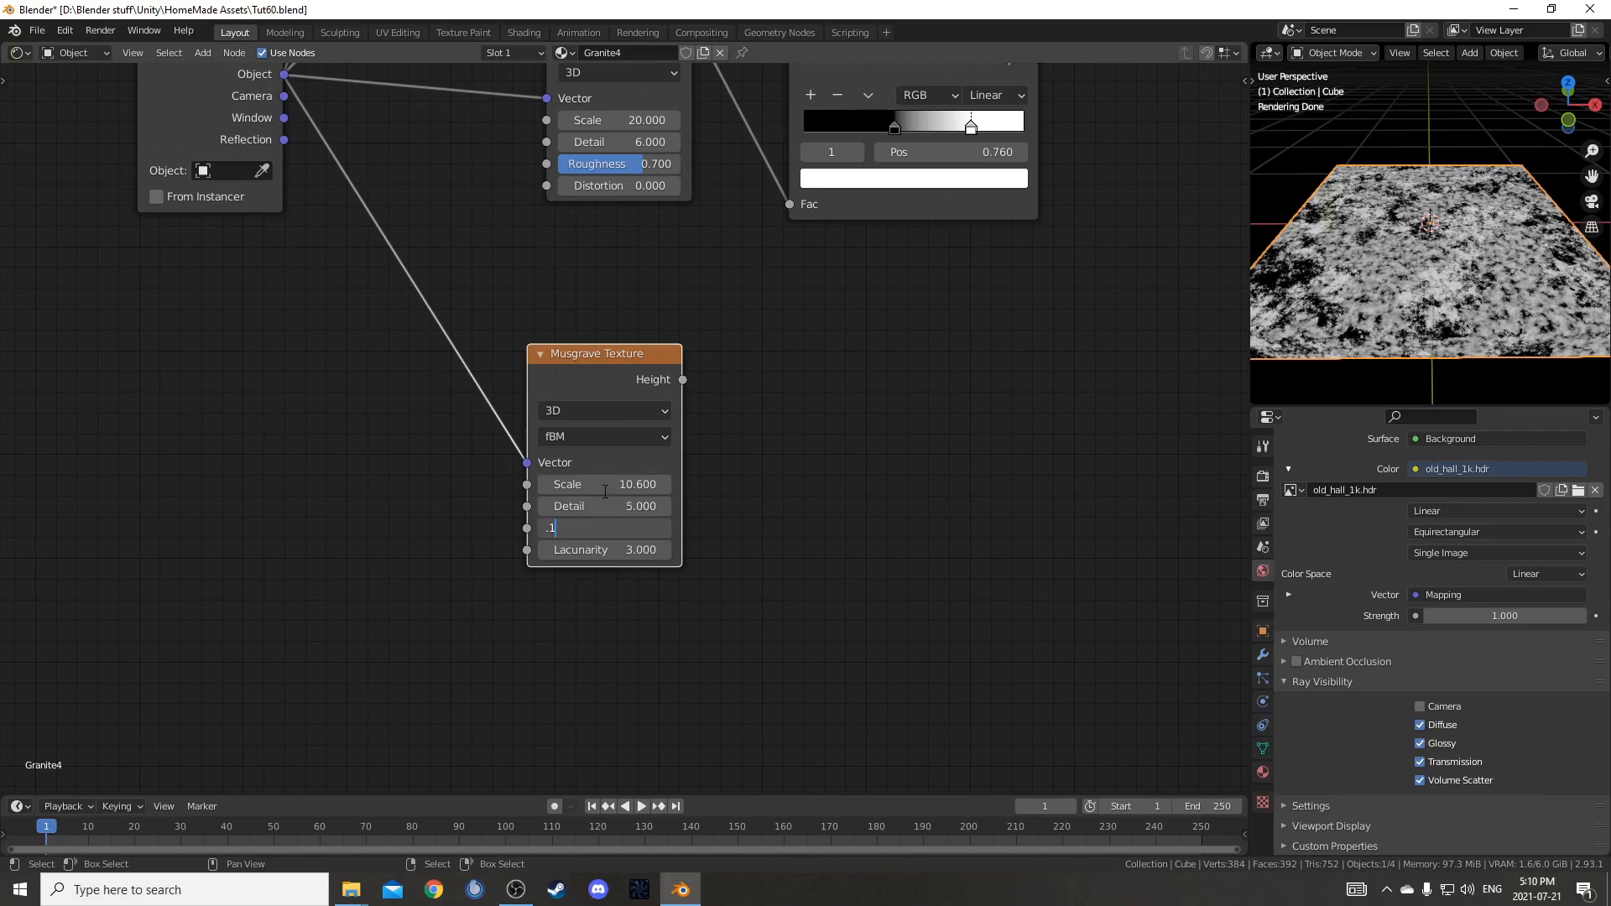
pyautogui.write('.1')
pyautogui.press('Tab')
pyautogui.press('Return')
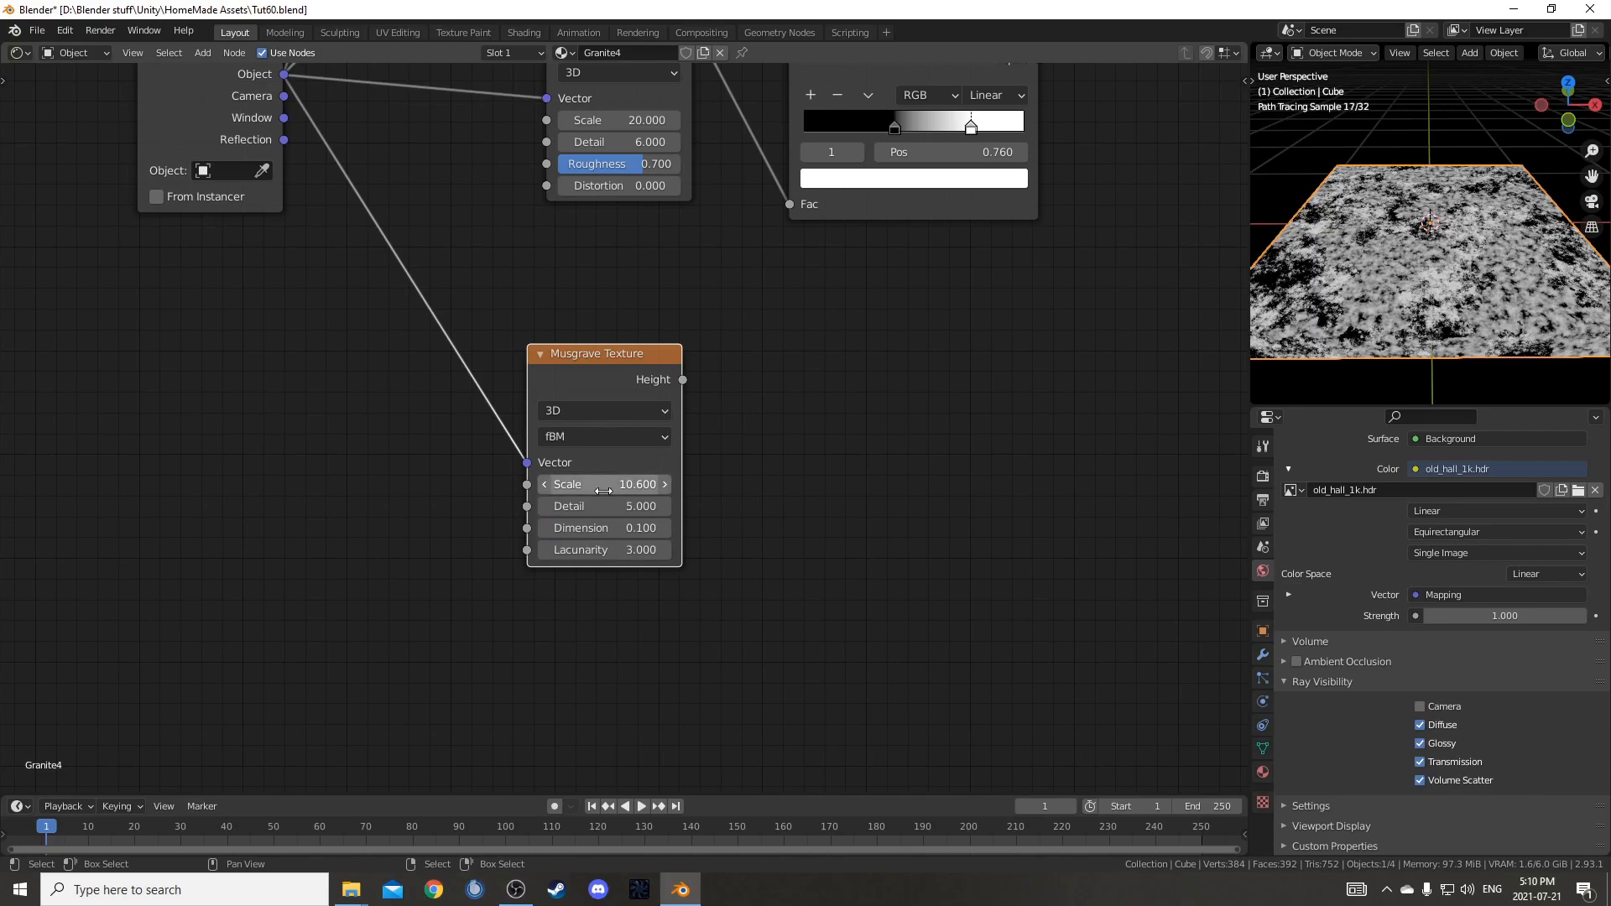
pyautogui.scroll(-5, 629, 581)
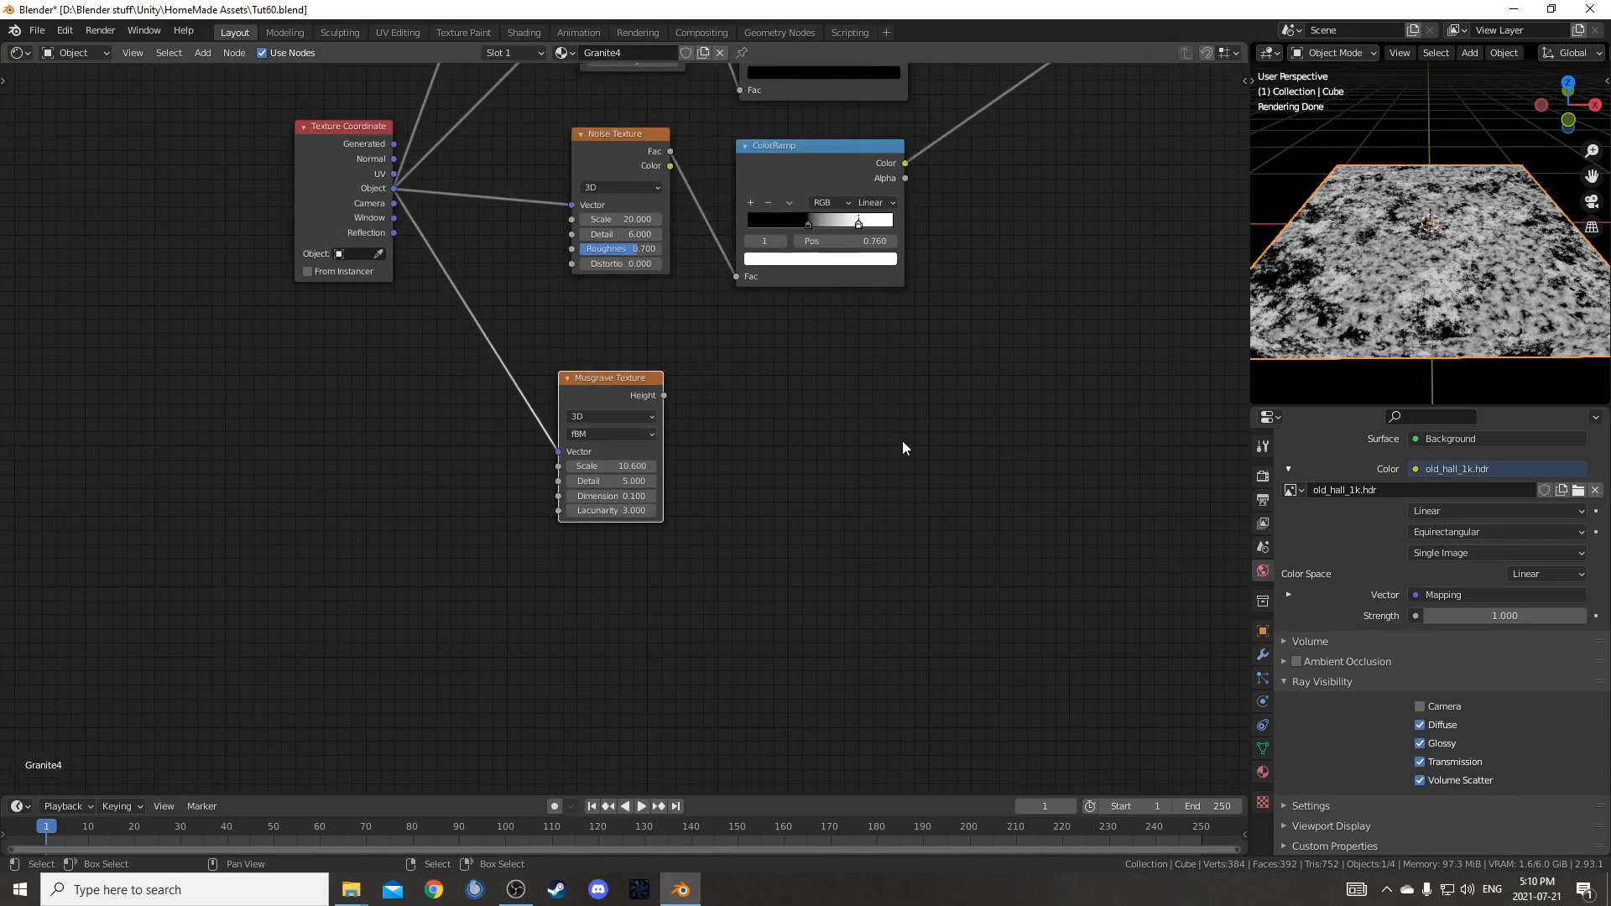
# - Preview the duplicated Musgrave Texture and insert a ColorRamp on its Height output
pyautogui.moveTo(904, 441); pyautogui.dragTo(785, 474, button='middle')
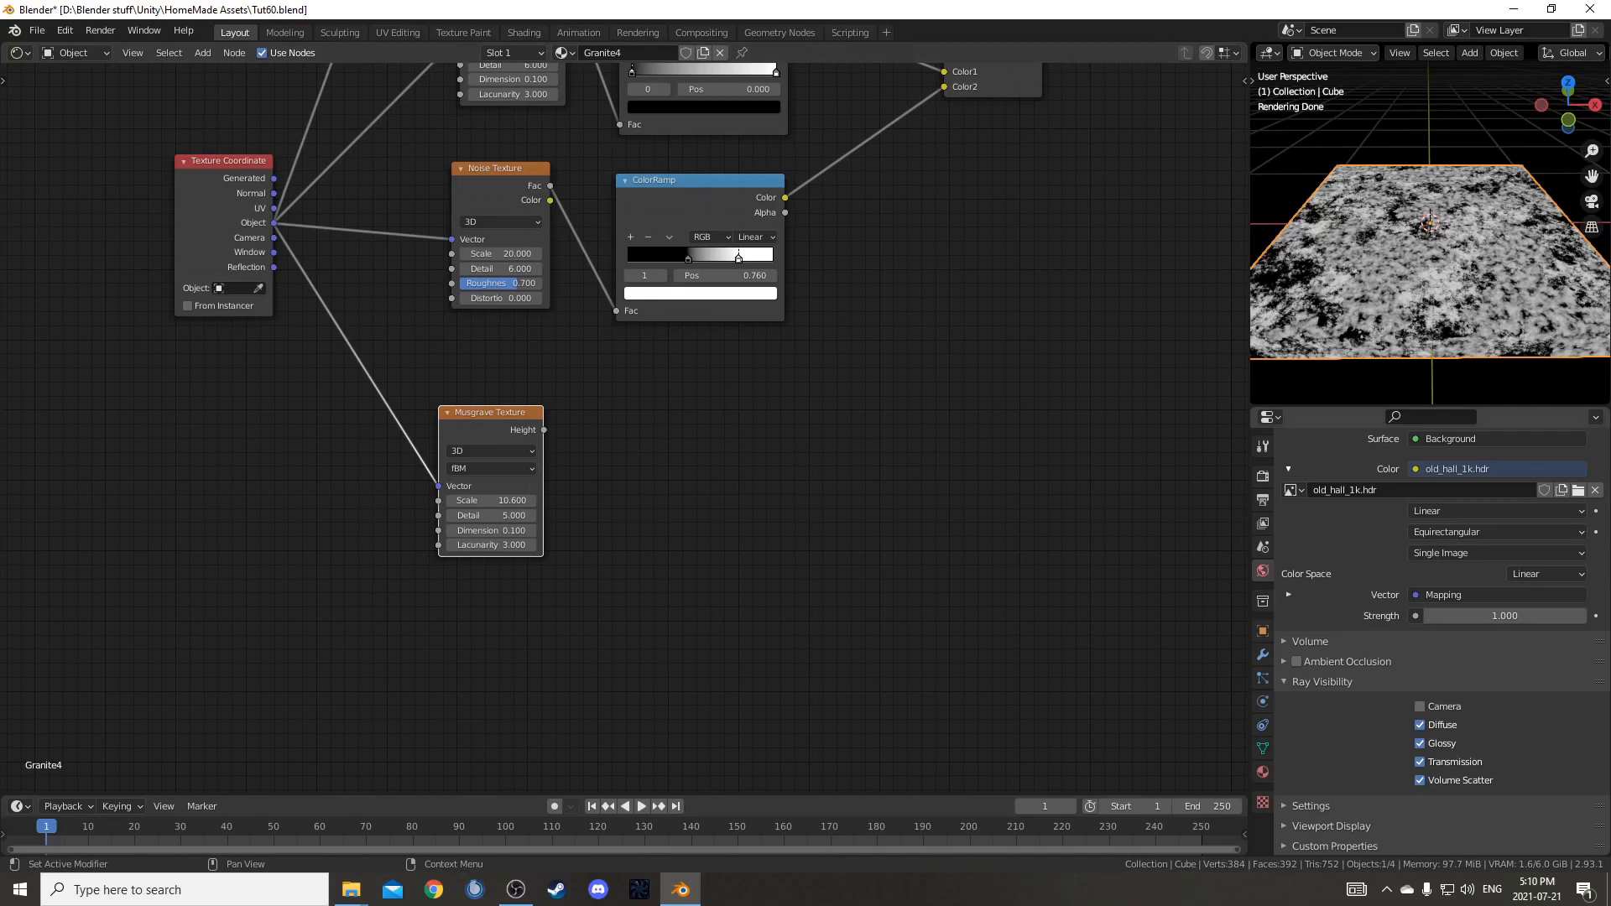
pyautogui.keyDown('ctrl'); pyautogui.keyDown('shift'); pyautogui.click(491, 428); pyautogui.keyUp('shift'); pyautogui.keyUp('ctrl')
pyautogui.scroll(3, 764, 545)
pyautogui.moveTo(892, 603); pyautogui.dragTo(763, 572, button='middle')
pyautogui.hotkey('shift', 'a')
pyautogui.click(764, 572)
pyautogui.write('color')
pyautogui.press('Return')
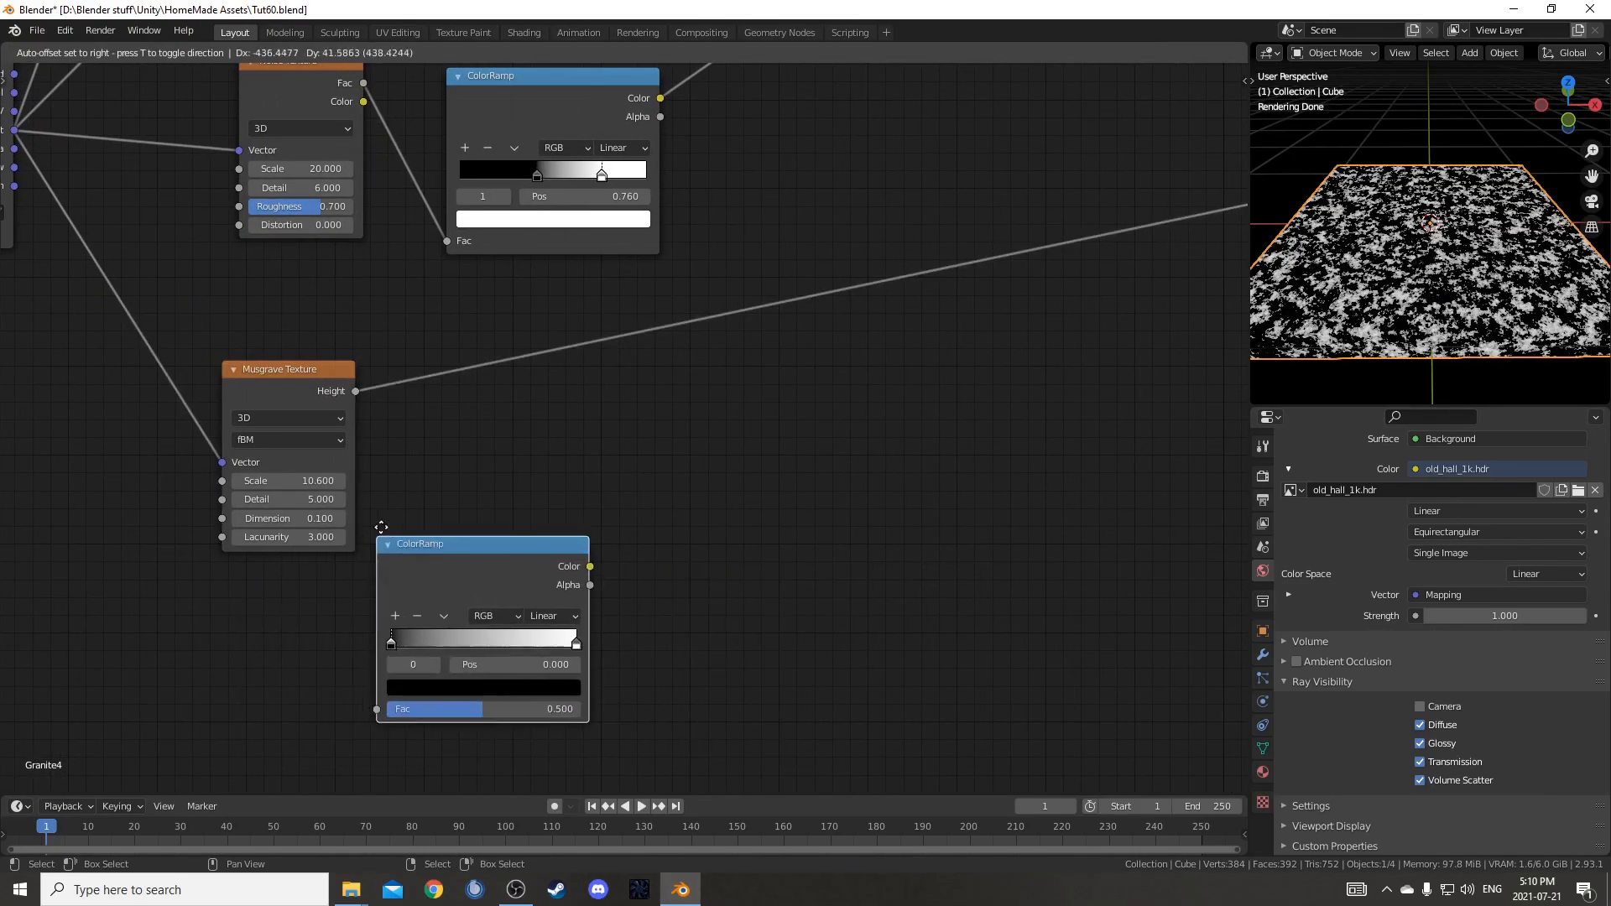
pyautogui.click(594, 313)
pyautogui.scroll(2, 780, 598)
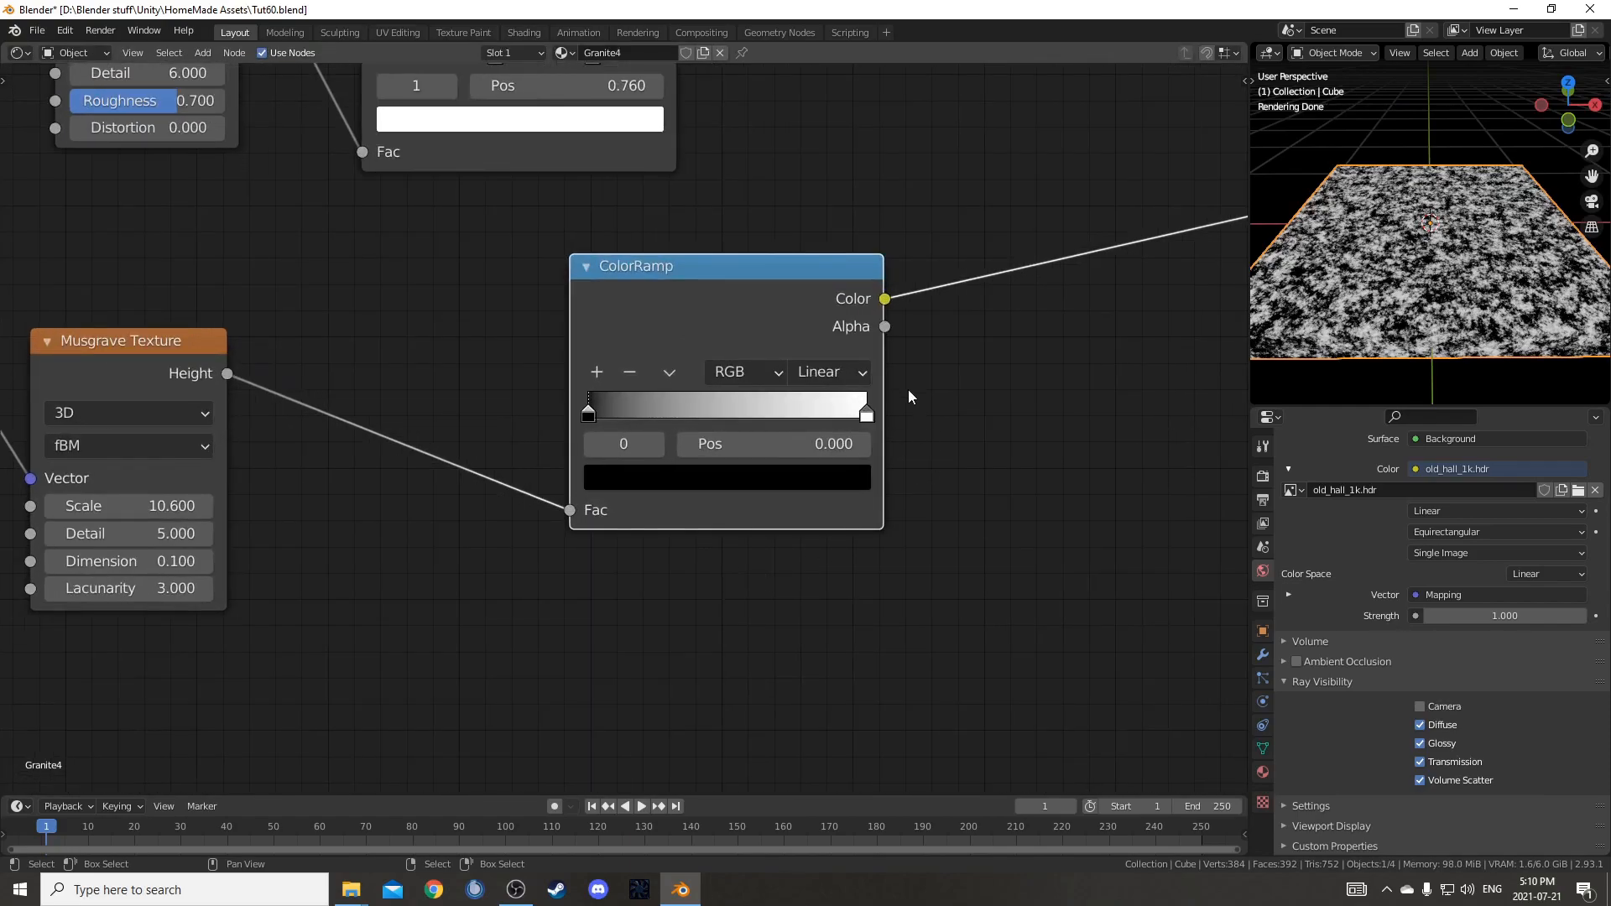
# - Set the white stop of the lower Musgrave Texture's ColorRamp to position 0.49
pyautogui.click(867, 415)
pyautogui.doubleClick(836, 434)
pyautogui.write('.')
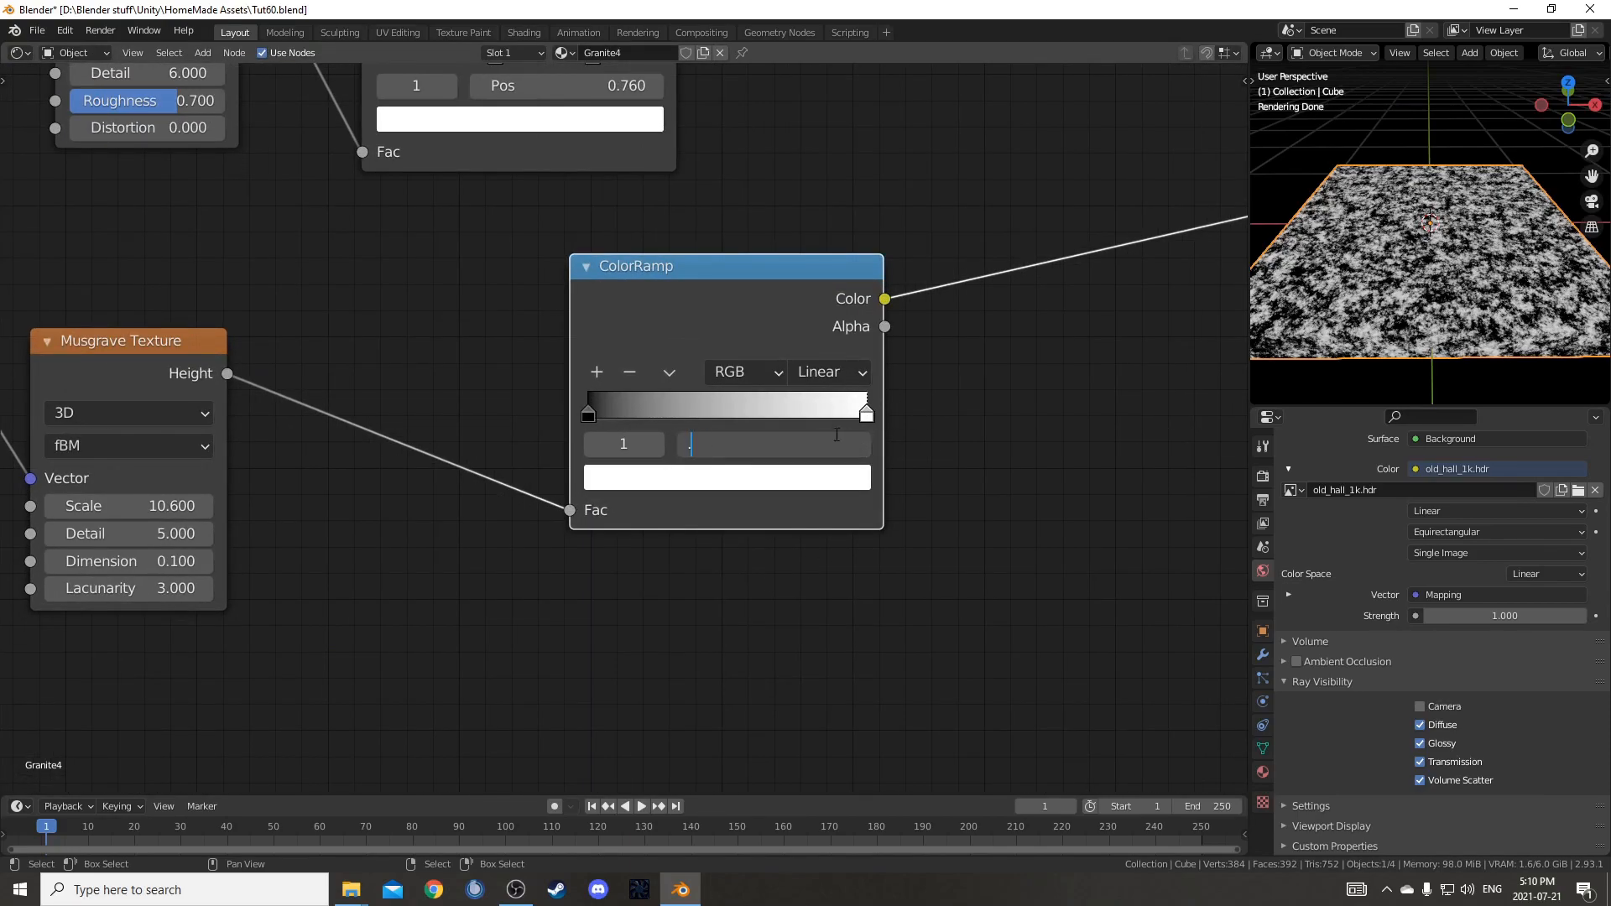
pyautogui.write('48')
pyautogui.press('Return')
pyautogui.scroll(-6, 798, 576)
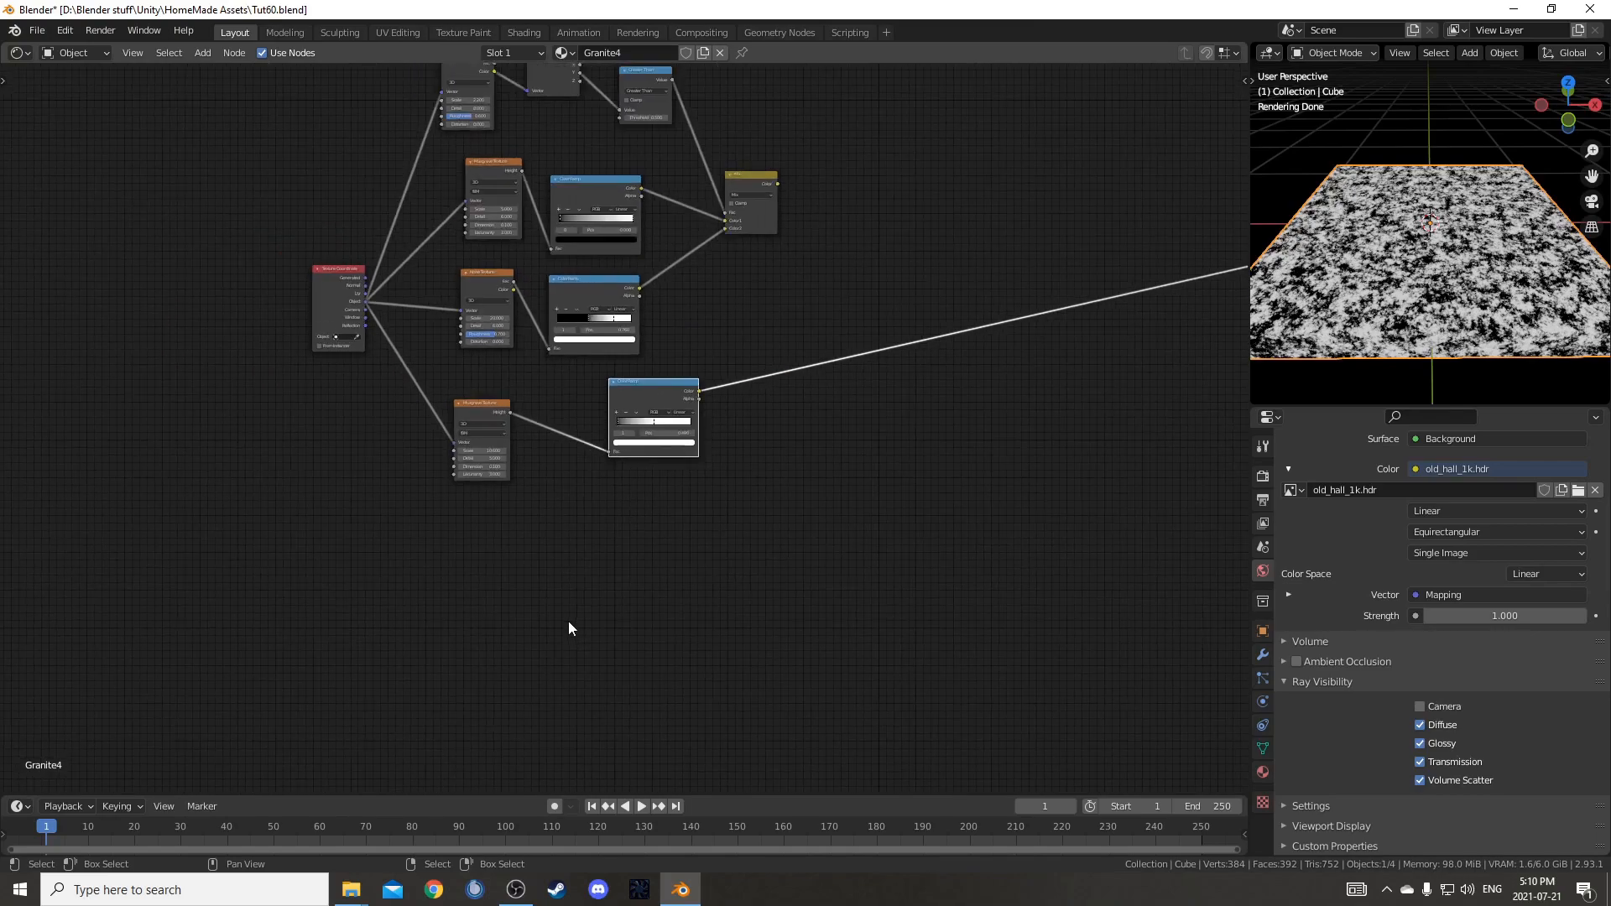
# - Add a Voronoi Texture below the lower Musgrave Texture and link the Object coordinates to its Vector
pyautogui.moveTo(569, 626); pyautogui.dragTo(592, 535, button='middle')
pyautogui.hotkey('shift', 'a')
pyautogui.click(594, 486)
pyautogui.write('voro')
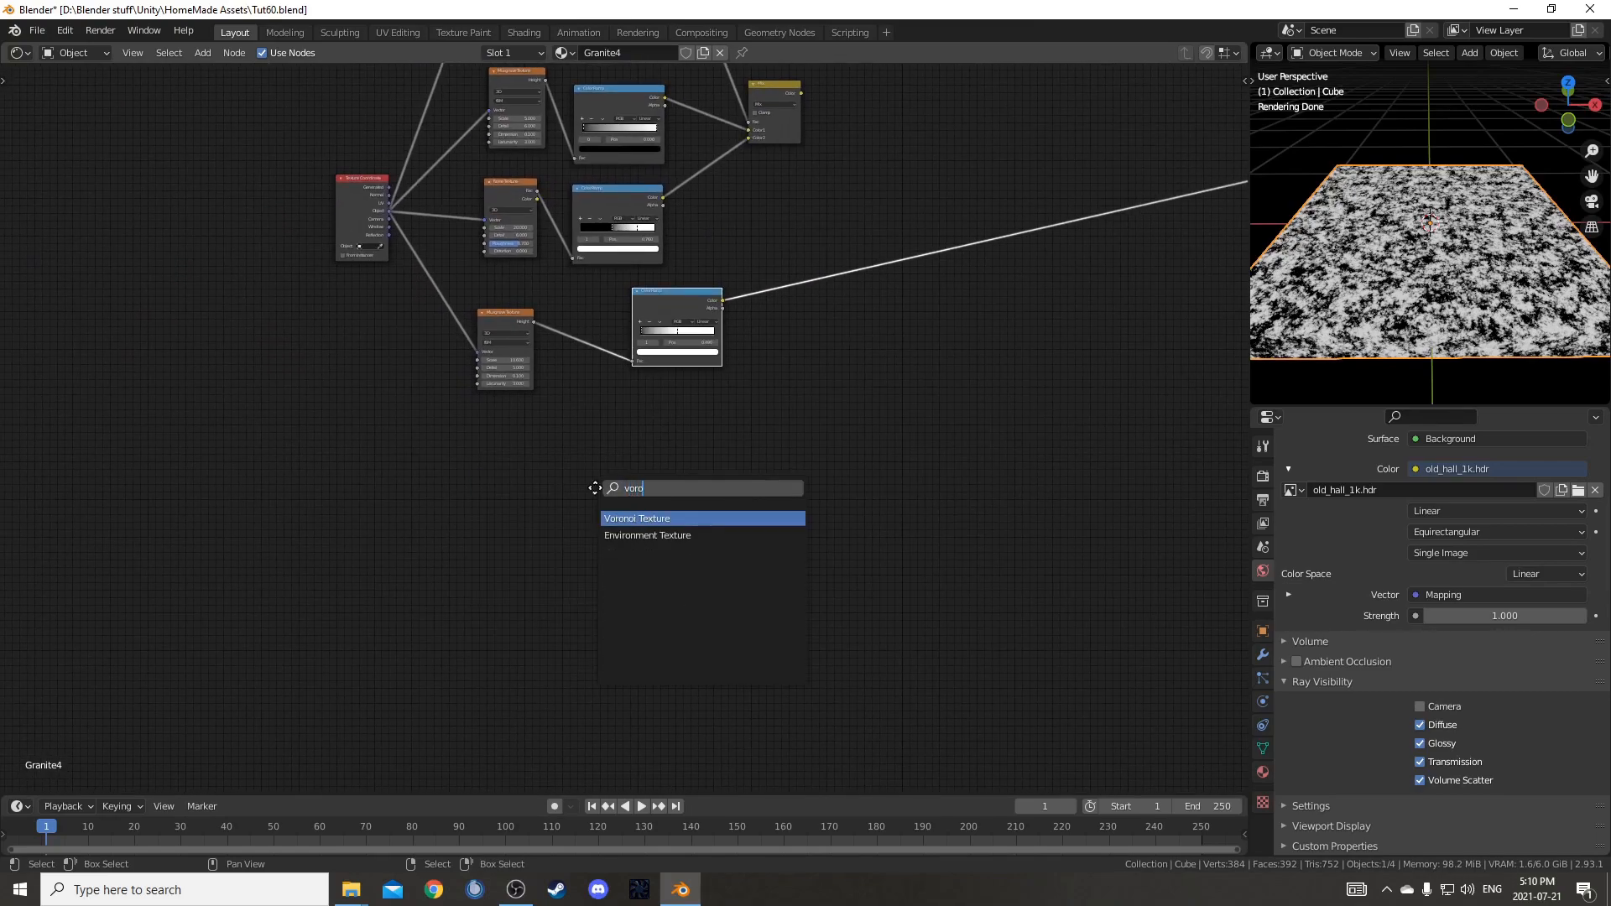
pyautogui.press('Return')
pyautogui.click(597, 489)
pyautogui.scroll(2, 594, 482)
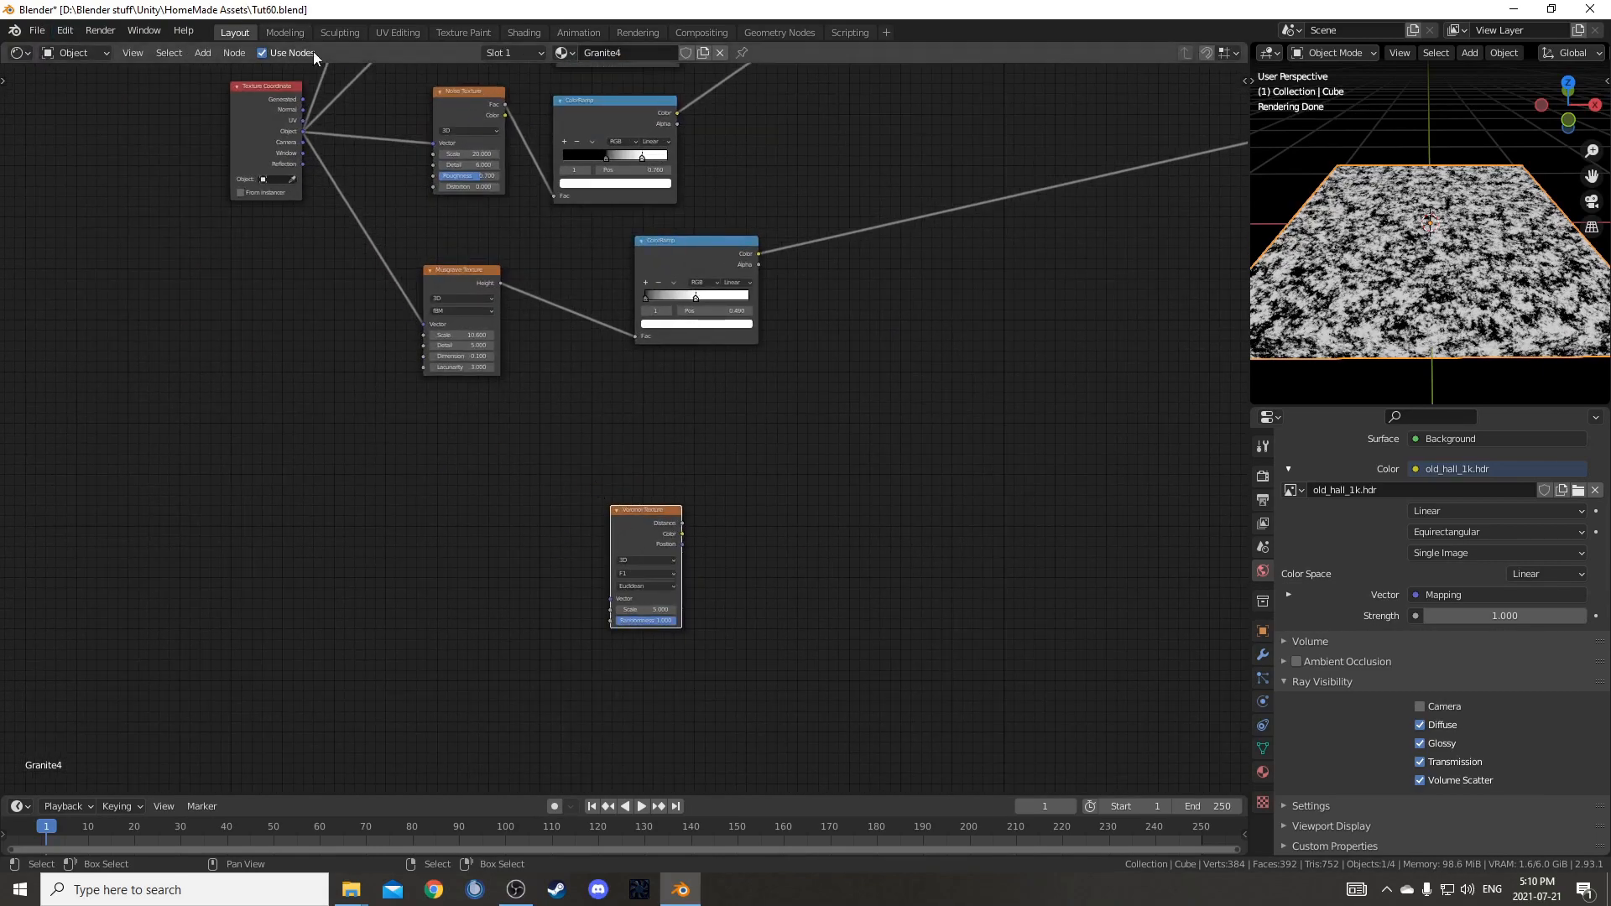
pyautogui.moveTo(302, 134); pyautogui.dragTo(611, 597)
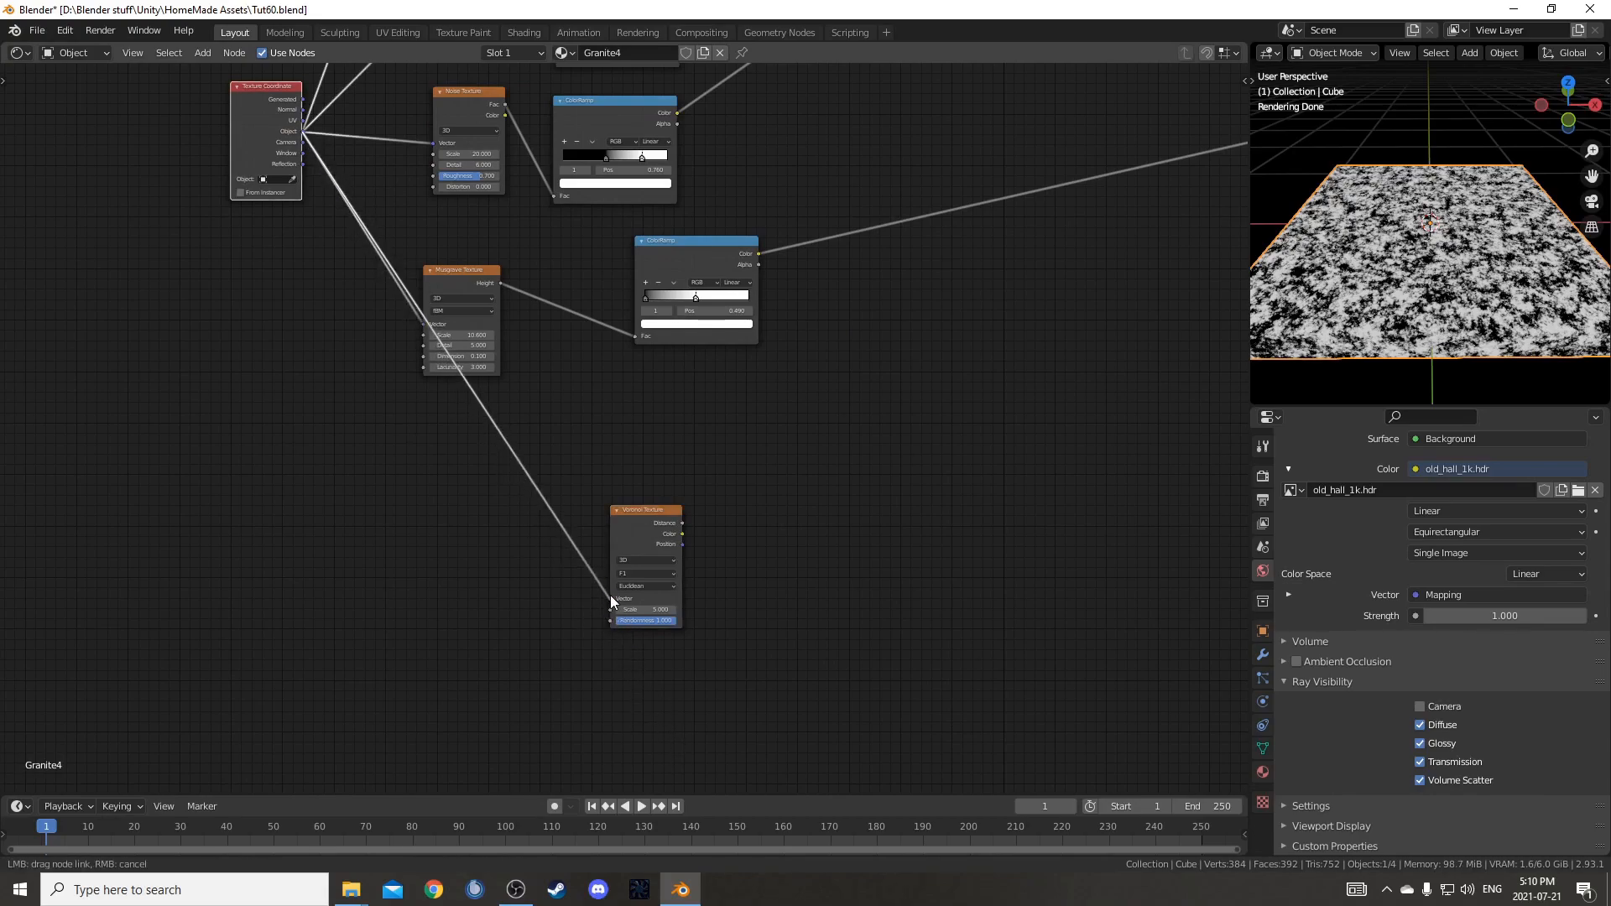
pyautogui.scroll(1, 460, 599)
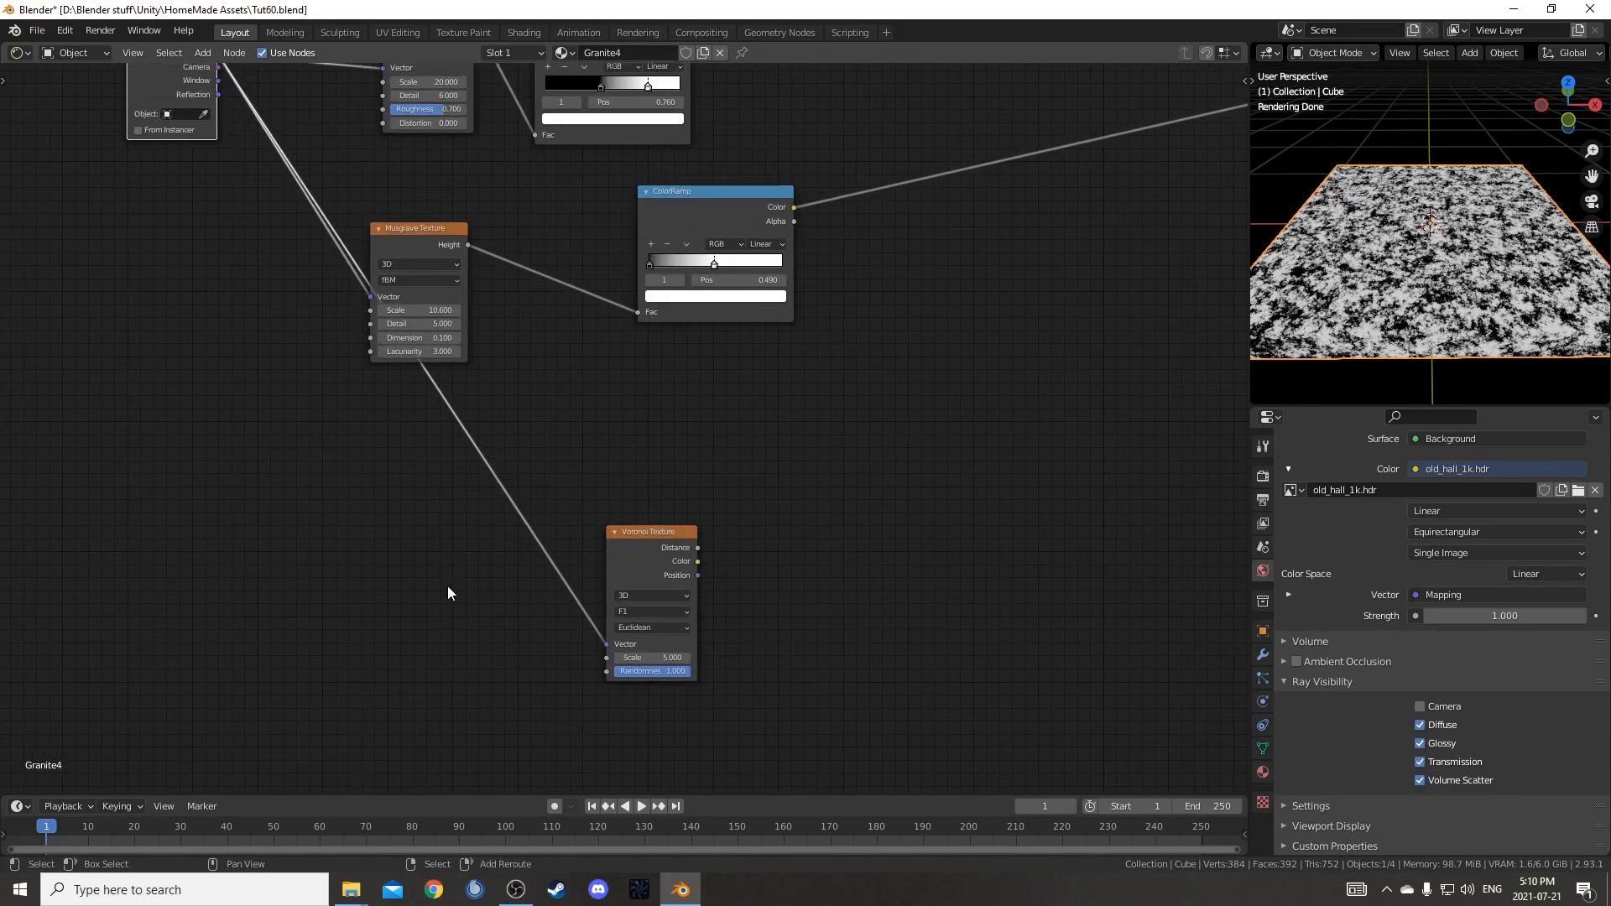
# - Insert a Noise Texture between the Object coordinates and the Voronoi Texture, spaced well away from the Voronoi node
pyautogui.hotkey('shift', 'a')
pyautogui.click(447, 586)
pyautogui.write('noise')
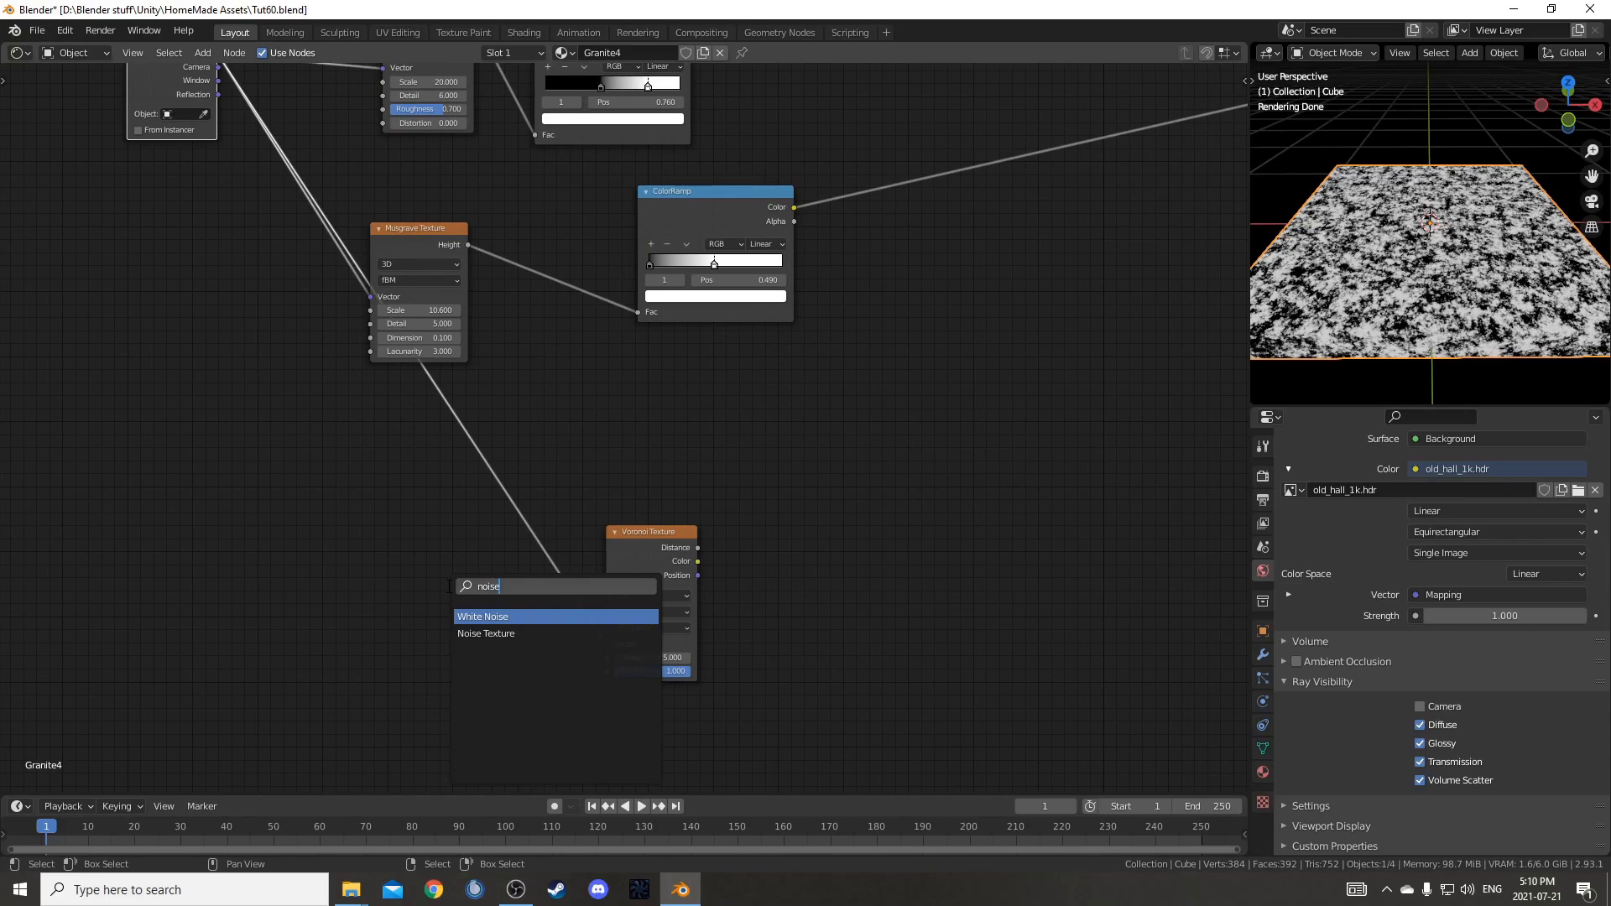
pyautogui.press('Return')
pyautogui.click(449, 406)
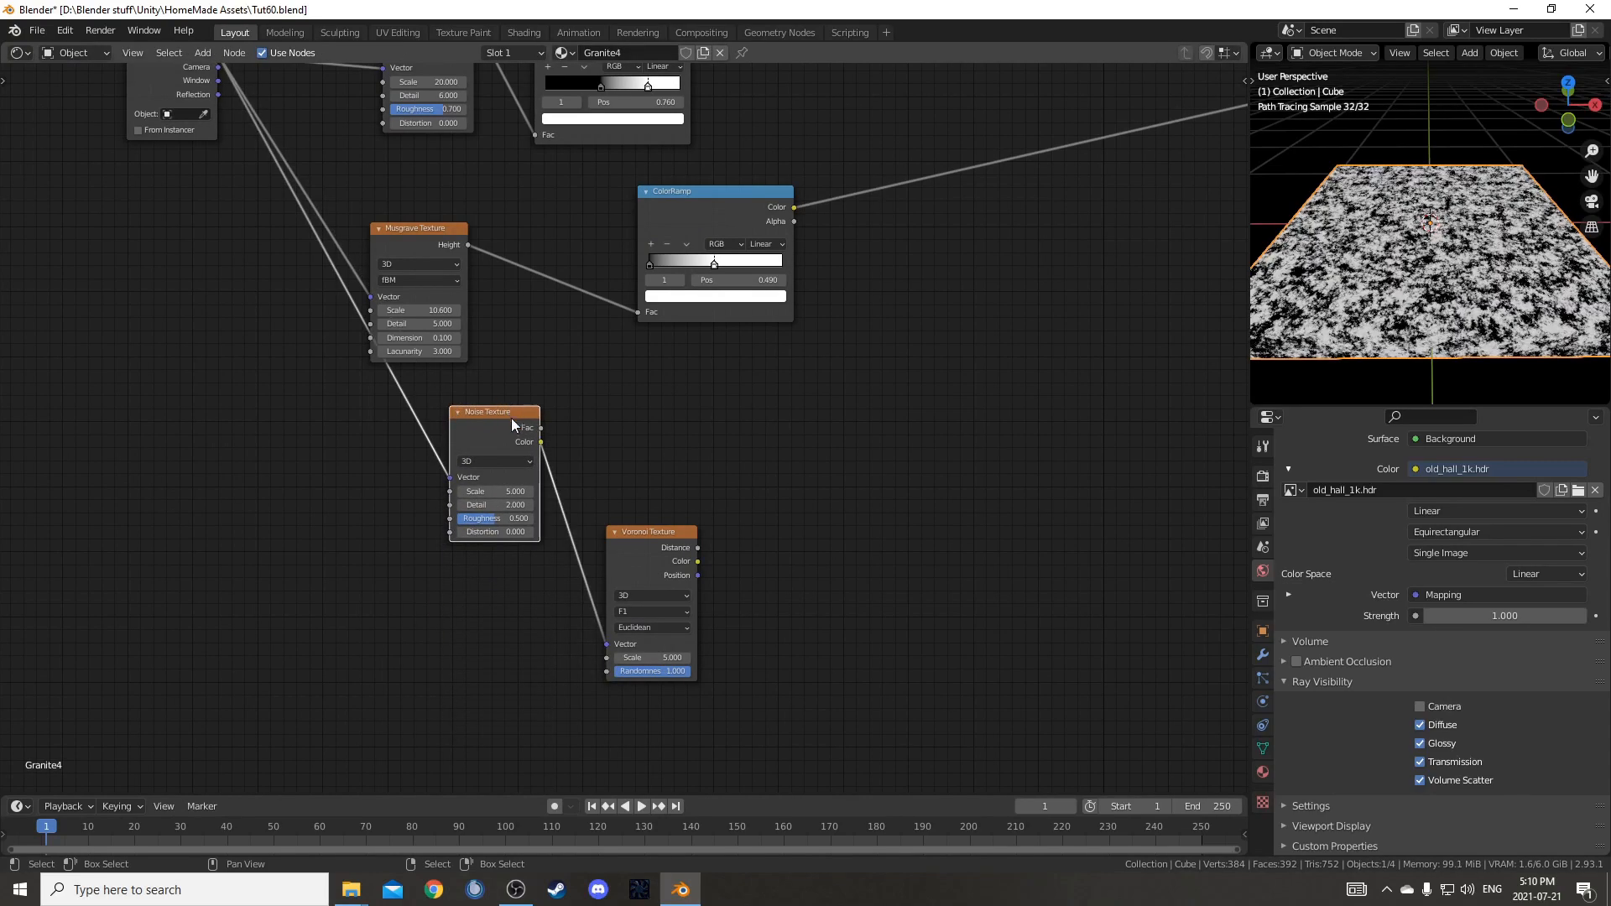
pyautogui.moveTo(511, 414); pyautogui.dragTo(351, 525)
pyautogui.scroll(4, 492, 542)
pyautogui.moveTo(491, 542); pyautogui.dragTo(469, 410, button='middle')
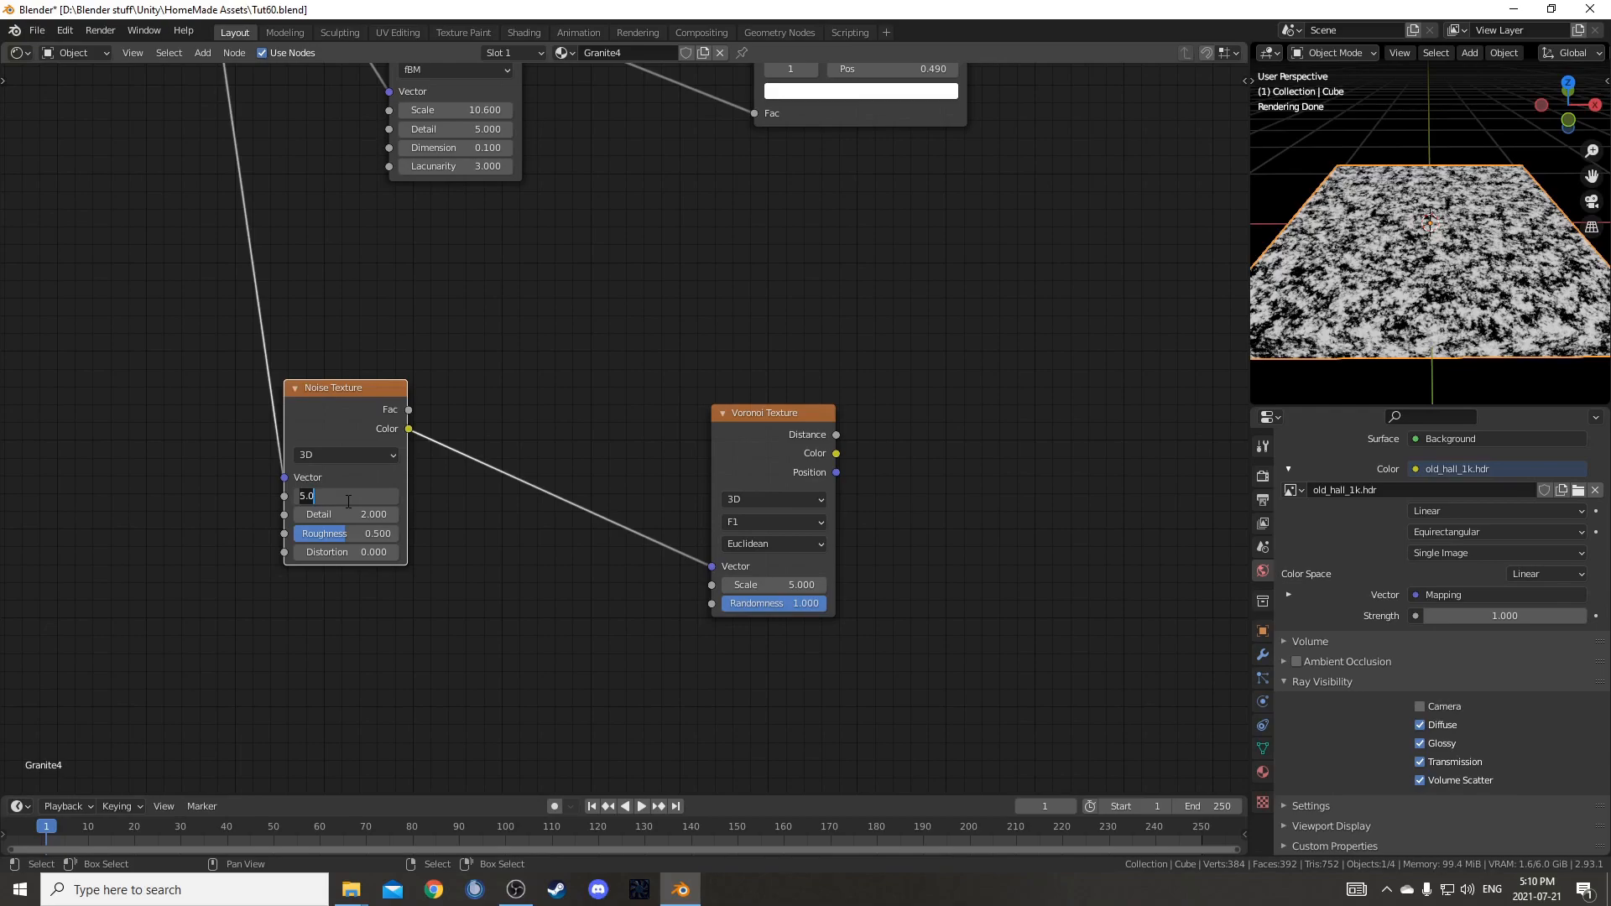
# - Insert a Mix node between the Noise and Voronoi textures and link the Object coordinates to its Color2 through a reroute
pyautogui.press('Return')
pyautogui.hotkey('shift', 'a')
pyautogui.write('mix')
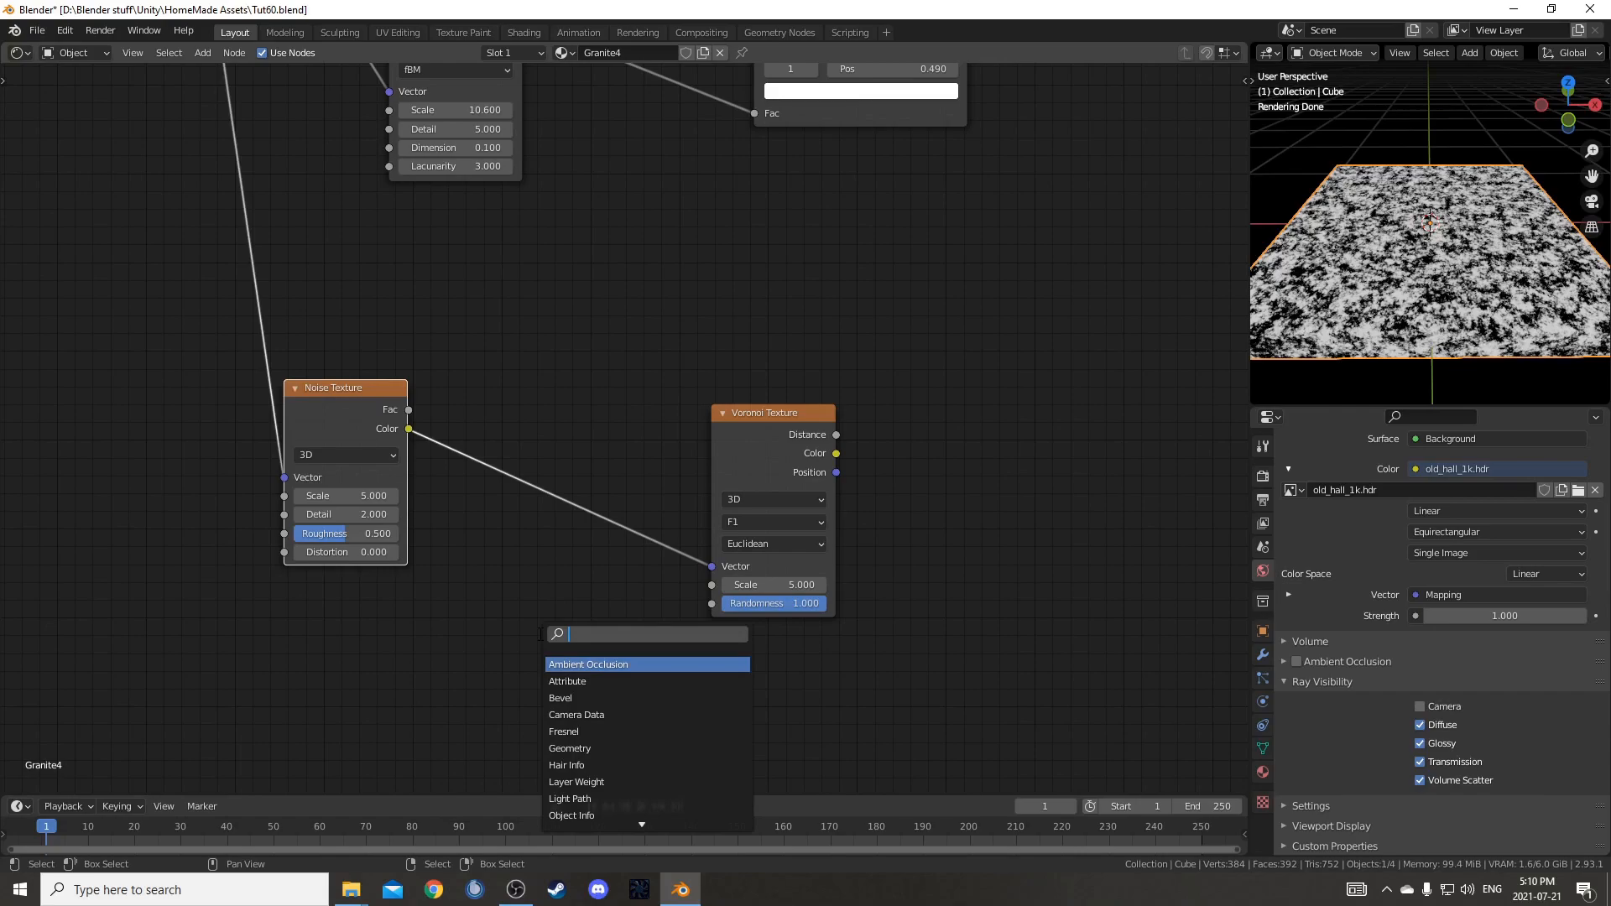
pyautogui.press('Return')
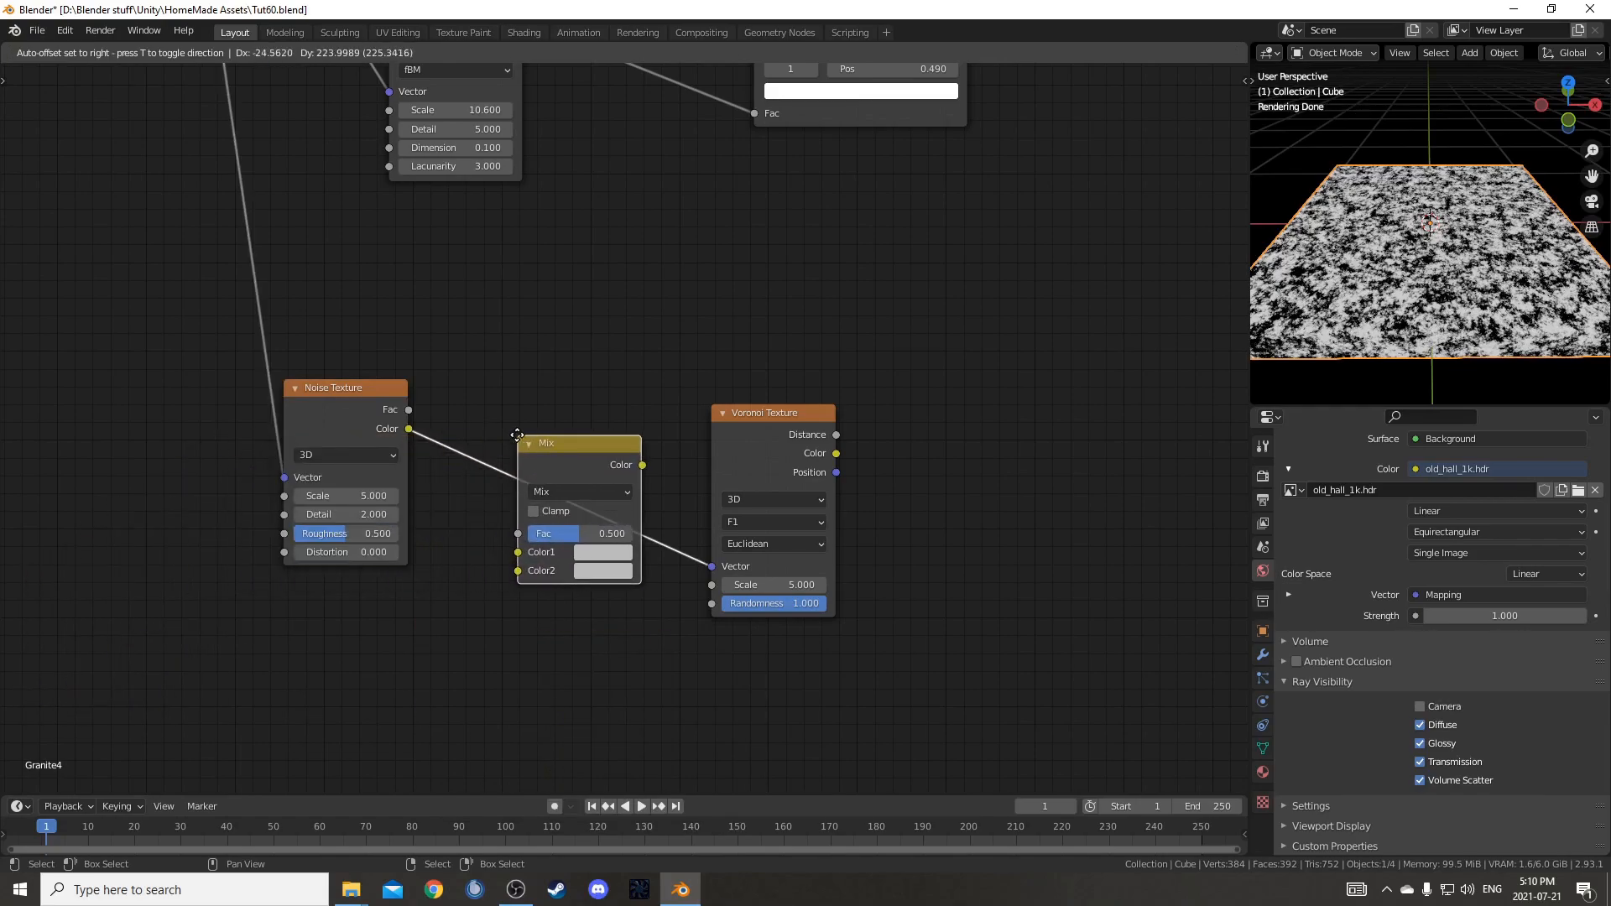
pyautogui.click(515, 434)
pyautogui.moveTo(255, 272); pyautogui.dragTo(516, 571)
pyautogui.moveTo(264, 250); pyautogui.dragTo(154, 499)
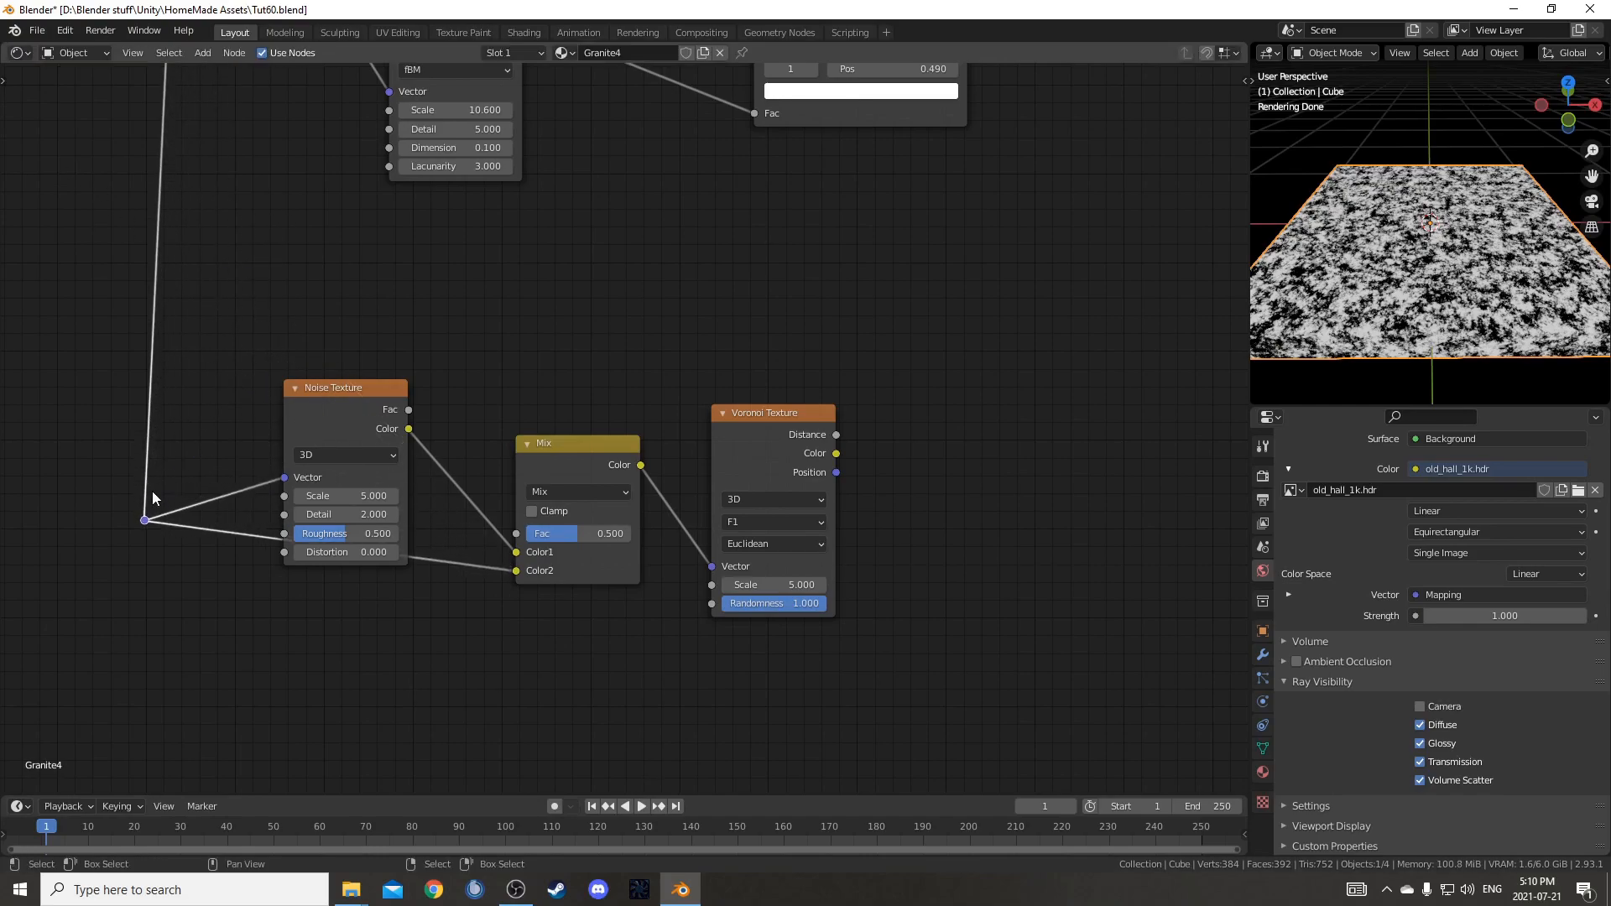
# - Preview the Voronoi Texture and feed the Noise Texture's Fac instead of Color into the Mix node's Color1
pyautogui.keyDown('ctrl'); pyautogui.keyDown('shift'); pyautogui.click(788, 416); pyautogui.keyUp('shift'); pyautogui.keyUp('ctrl')
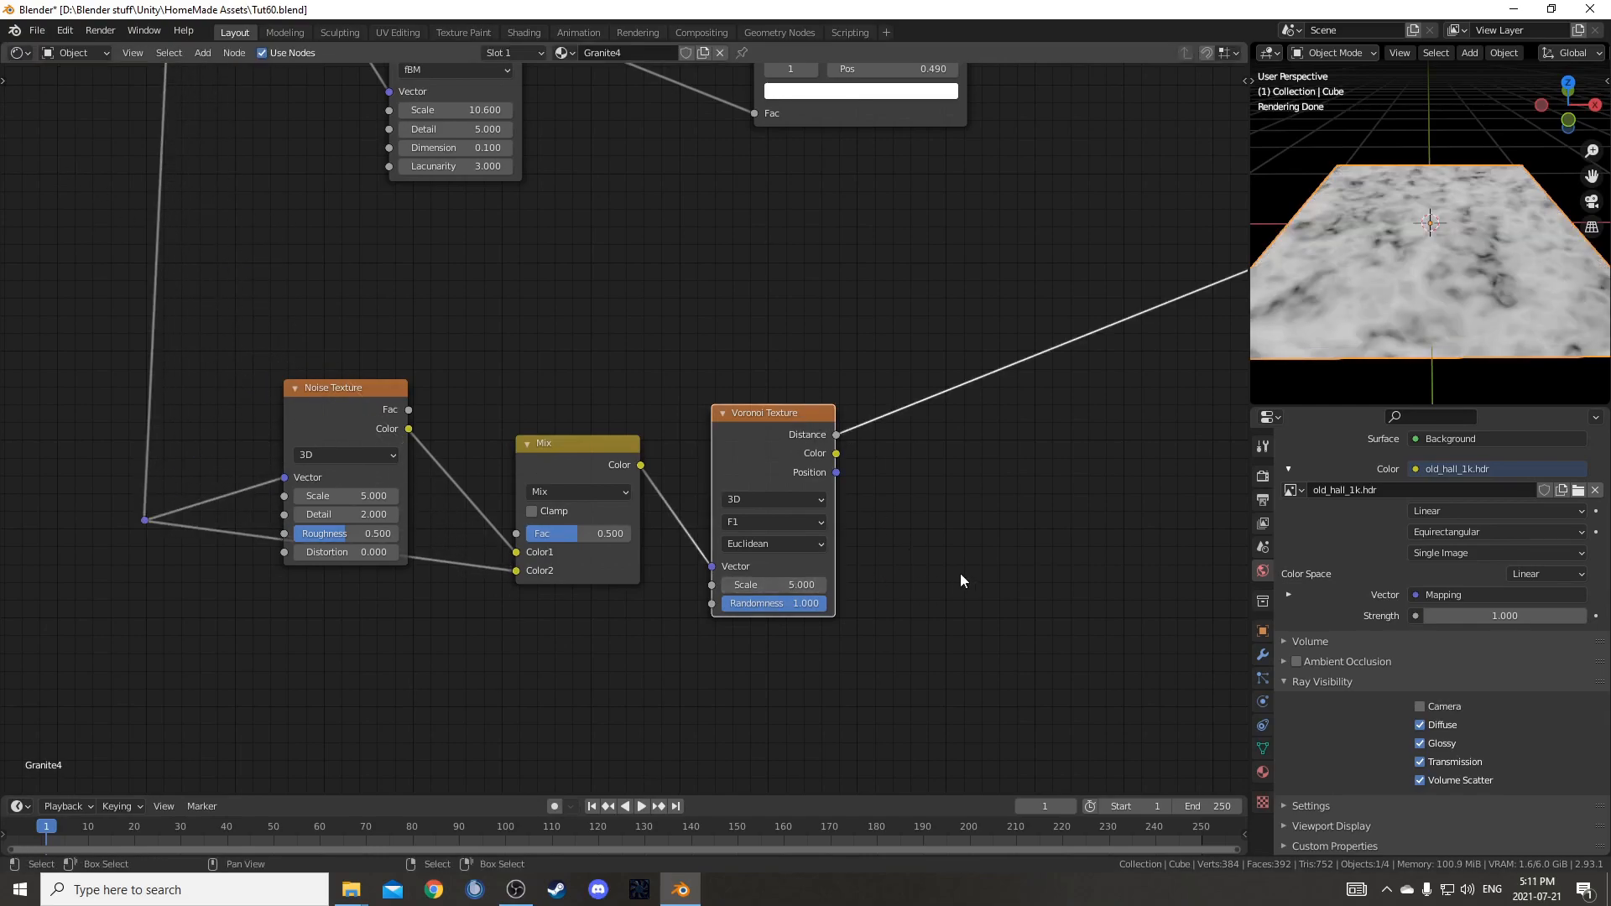
pyautogui.moveTo(1246, 544); pyautogui.dragTo(1238, 503, button='middle')
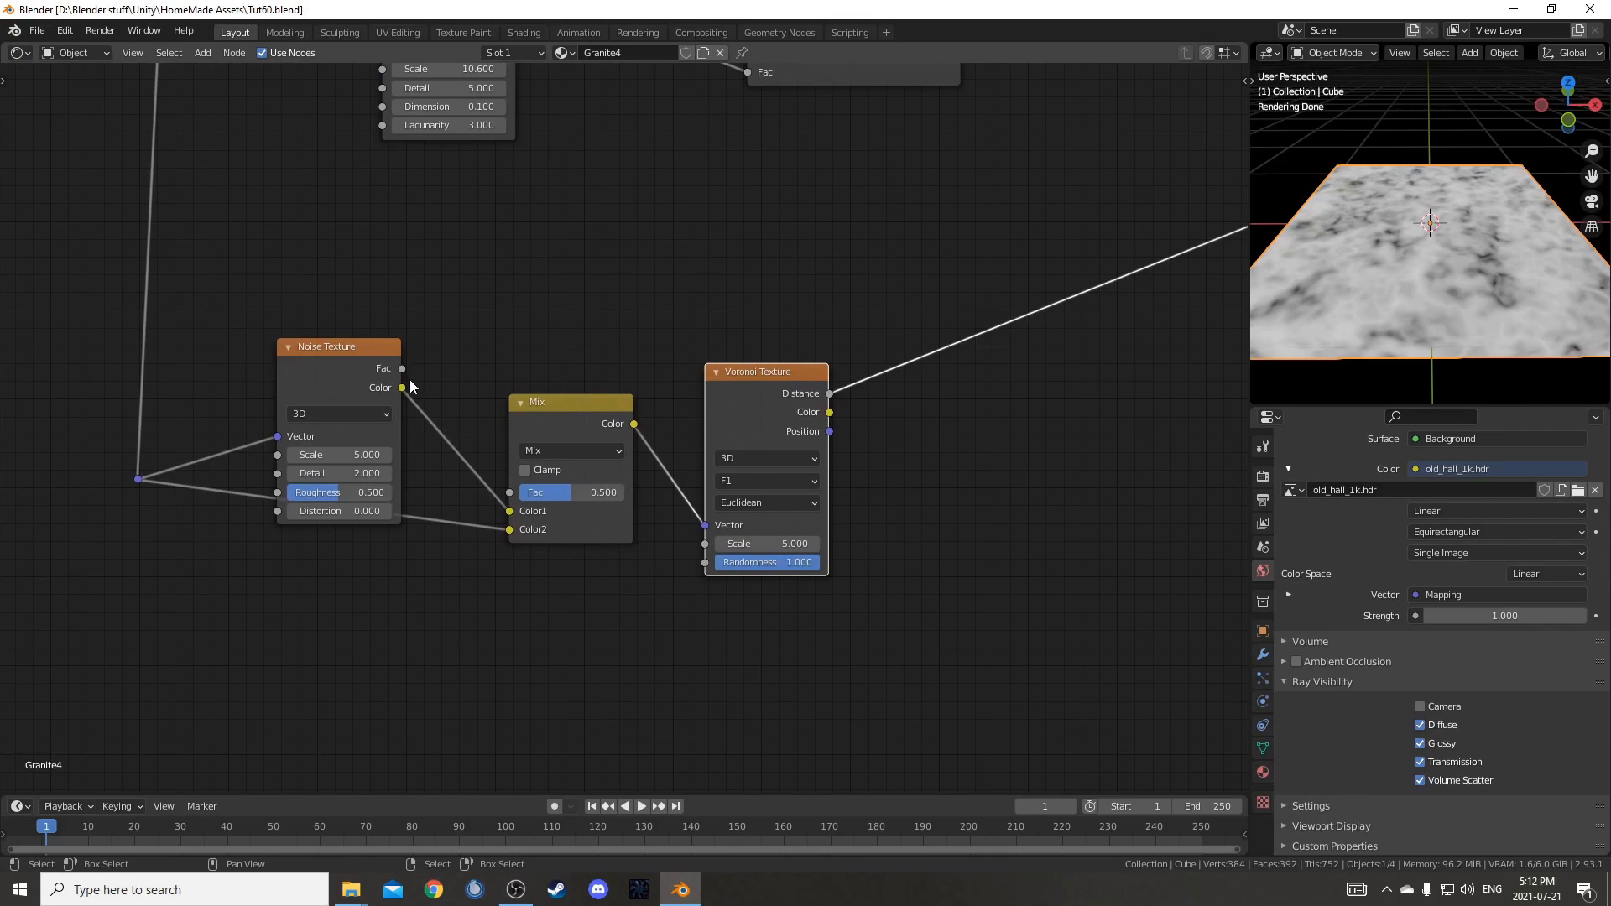
pyautogui.moveTo(402, 368); pyautogui.dragTo(509, 513)
# - Insert a ColorRamp between the Mix node and the Voronoi Texture and set its white stop to position 0.52
pyautogui.moveTo(701, 665); pyautogui.dragTo(382, 665, button='middle')
pyautogui.moveTo(708, 447); pyautogui.dragTo(1009, 452, button='middle')
pyautogui.moveTo(737, 385); pyautogui.dragTo(944, 360)
pyautogui.hotkey('shift', 'a')
pyautogui.click(789, 523)
pyautogui.write('col')
pyautogui.press('Return')
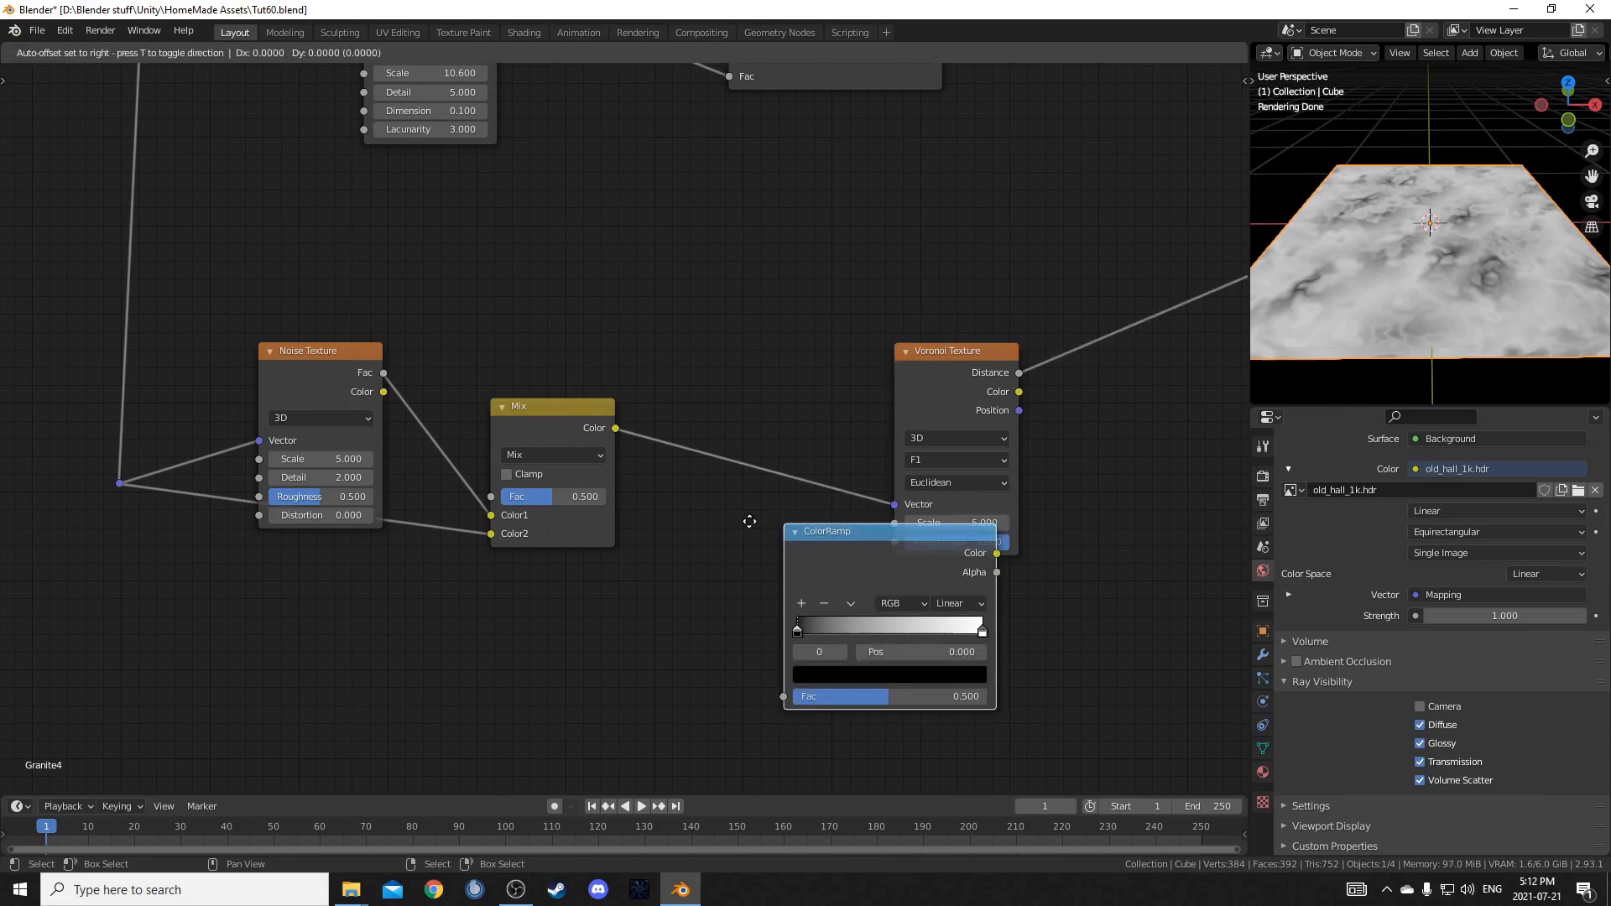
pyautogui.click(646, 353)
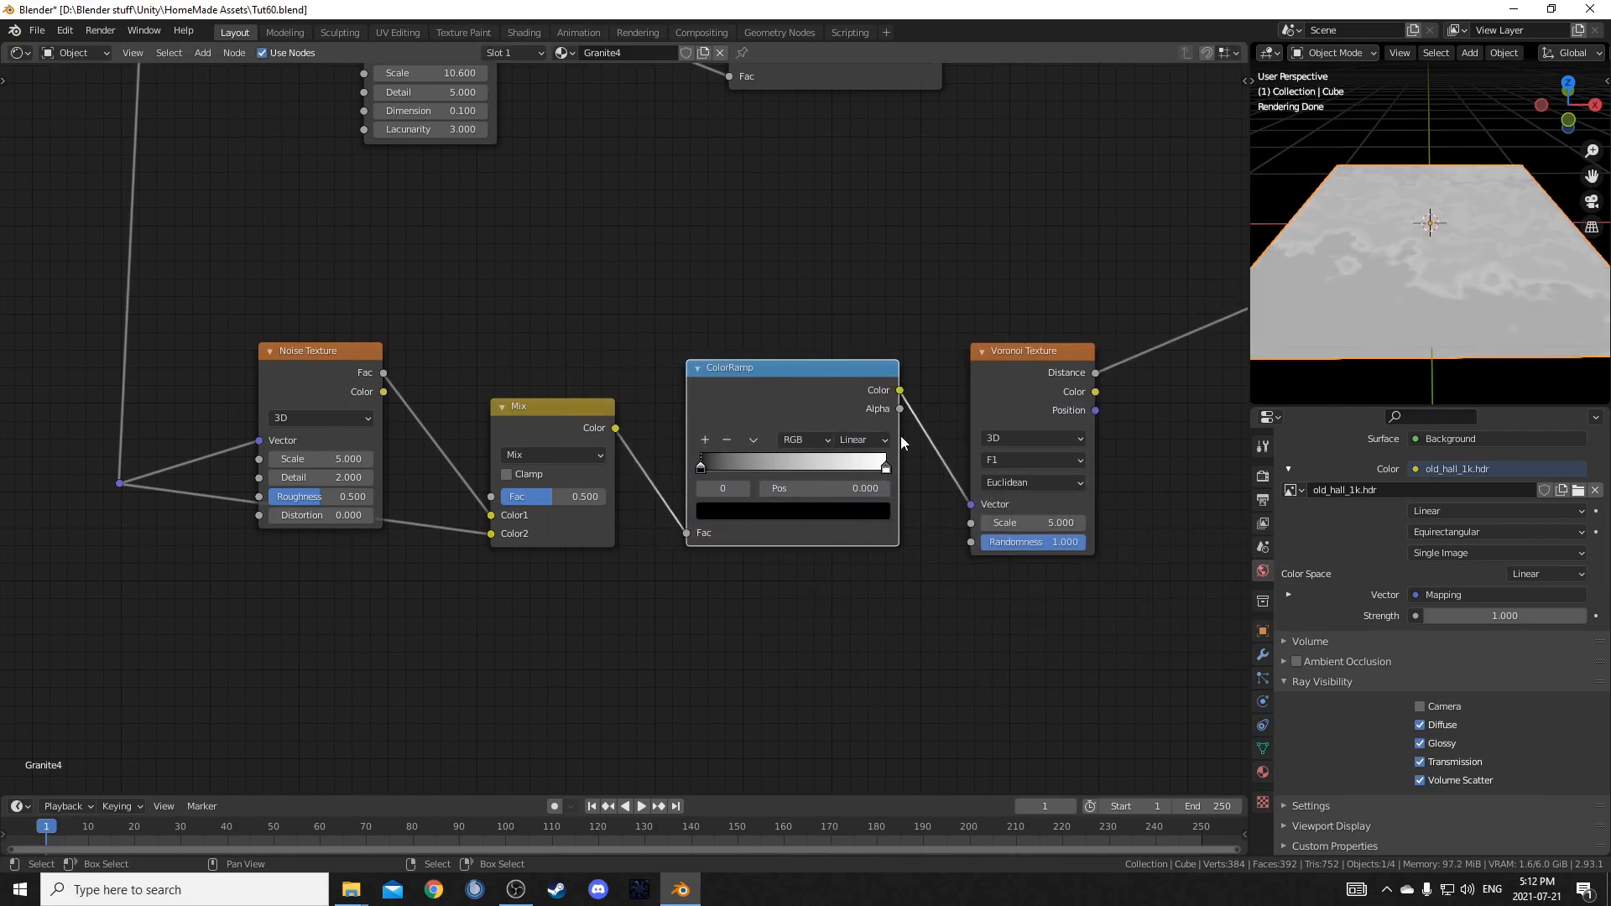
pyautogui.moveTo(885, 467); pyautogui.dragTo(770, 470)
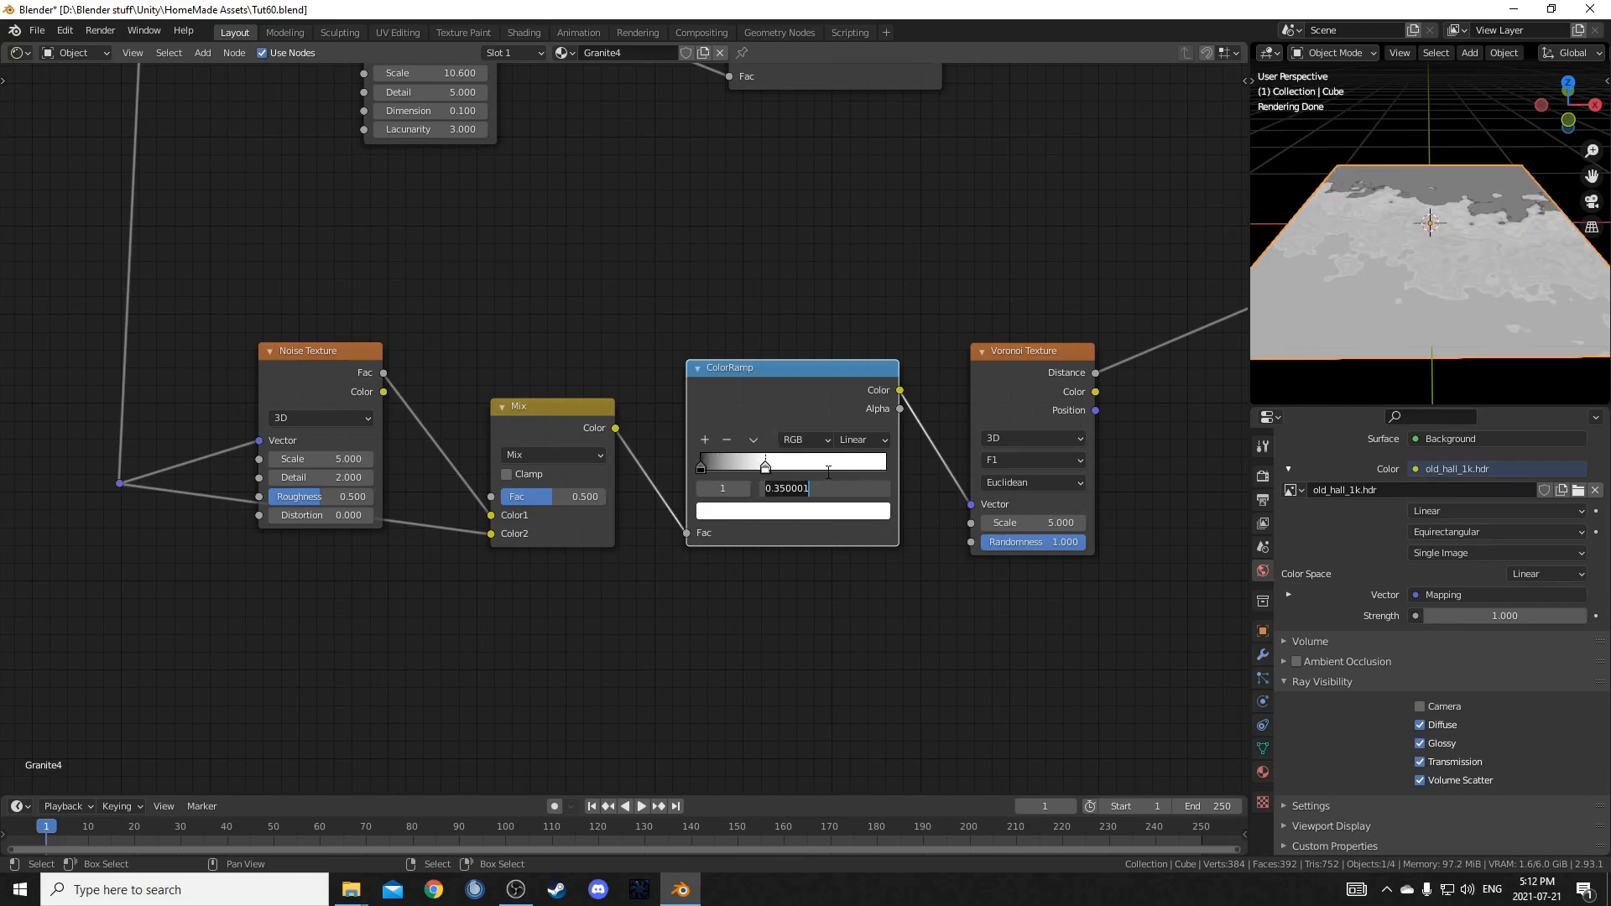
pyautogui.press('Return')
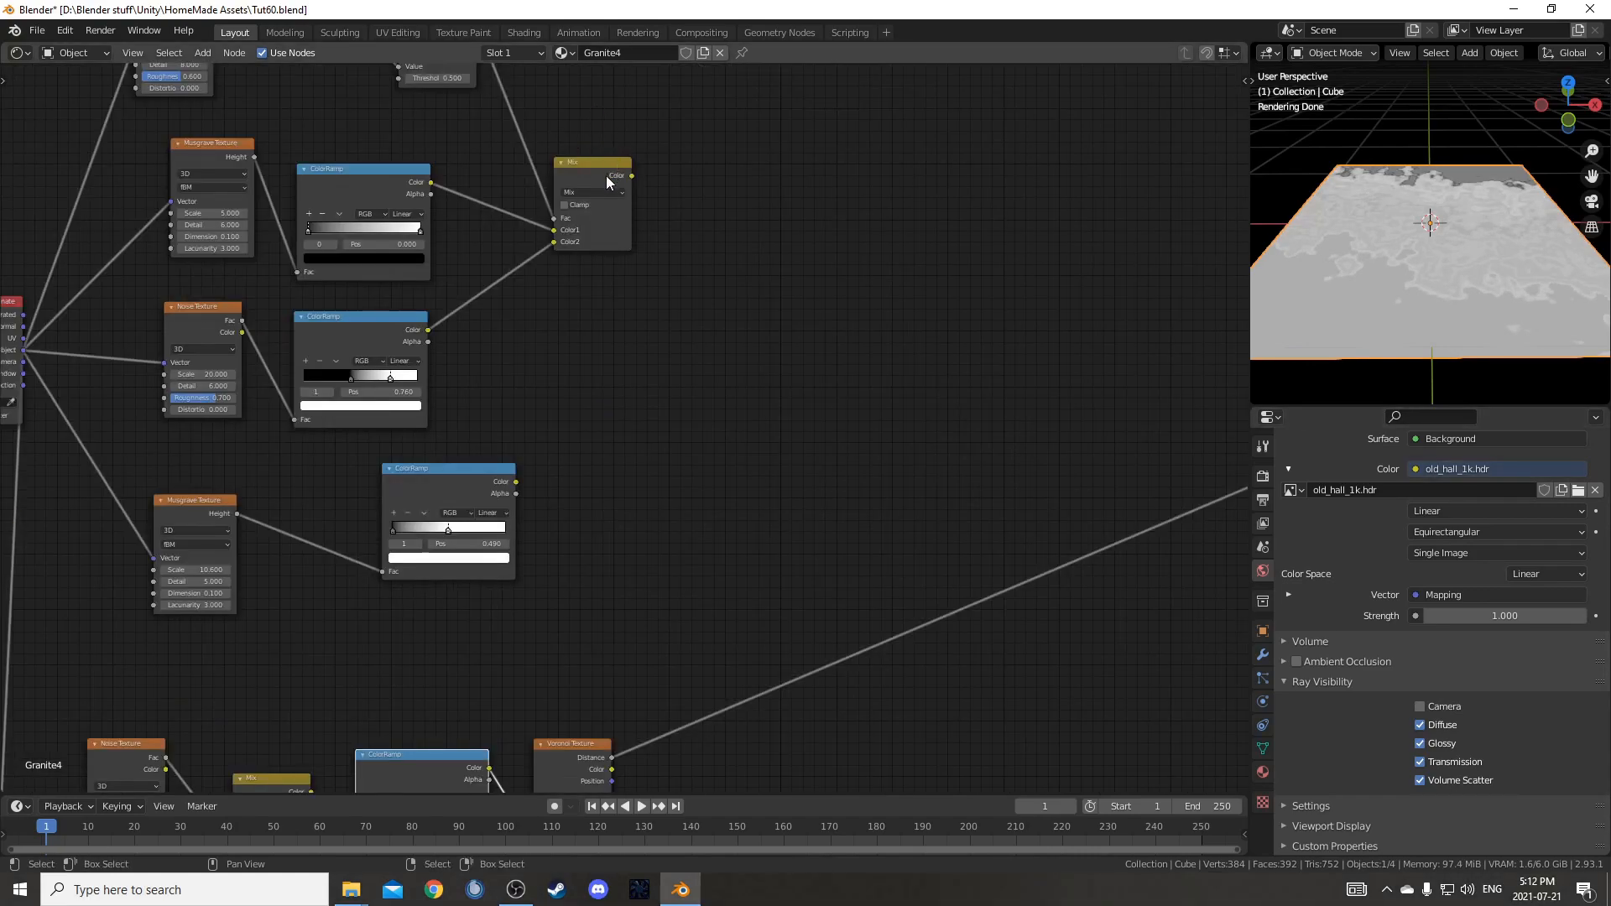
# - Duplicate the upper Mix node beside itself and link the original's Color to the copy's Color1
pyautogui.moveTo(606, 175); pyautogui.dragTo(624, 209)
pyautogui.hotkey('shift', 'd')
pyautogui.click(817, 192)
pyautogui.keyDown('alt'); pyautogui.moveTo(645, 208); pyautogui.dragTo(784, 247, button='right'); pyautogui.keyUp('alt')
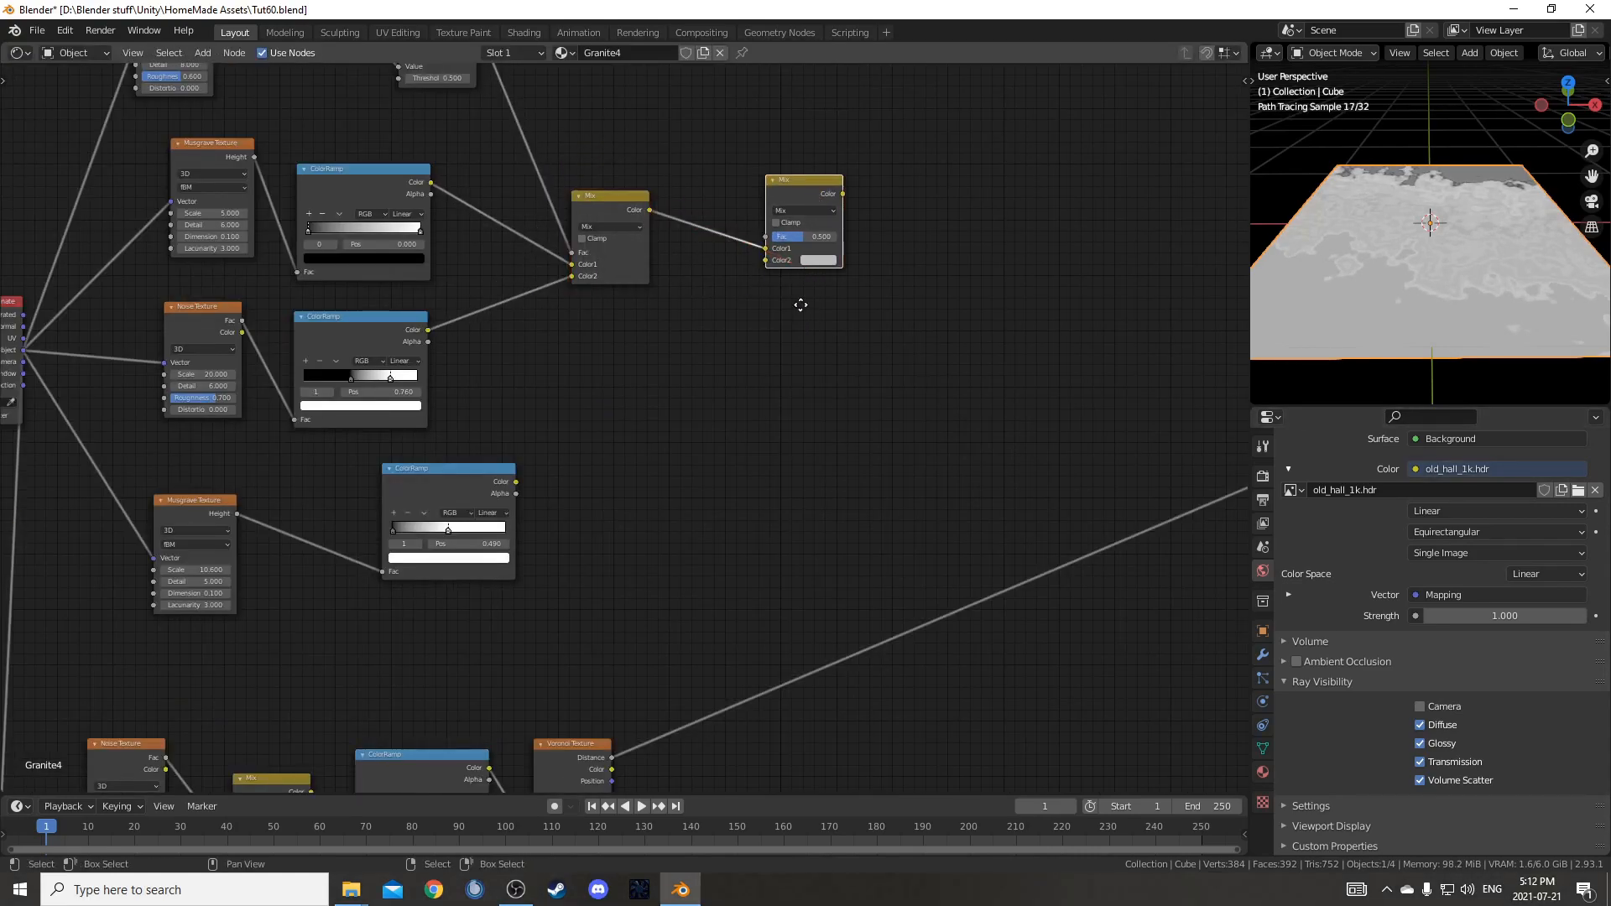
# - Link the Voronoi Texture's Distance to the new Mix node's Color2, set its Fac to 0.76 and preview it
pyautogui.moveTo(805, 317); pyautogui.dragTo(762, 43, button='middle')
pyautogui.moveTo(568, 351); pyautogui.dragTo(562, 515, button='middle')
pyautogui.scroll(-3, 562, 515)
pyautogui.moveTo(579, 596); pyautogui.dragTo(707, 204)
pyautogui.scroll(2, 772, 189)
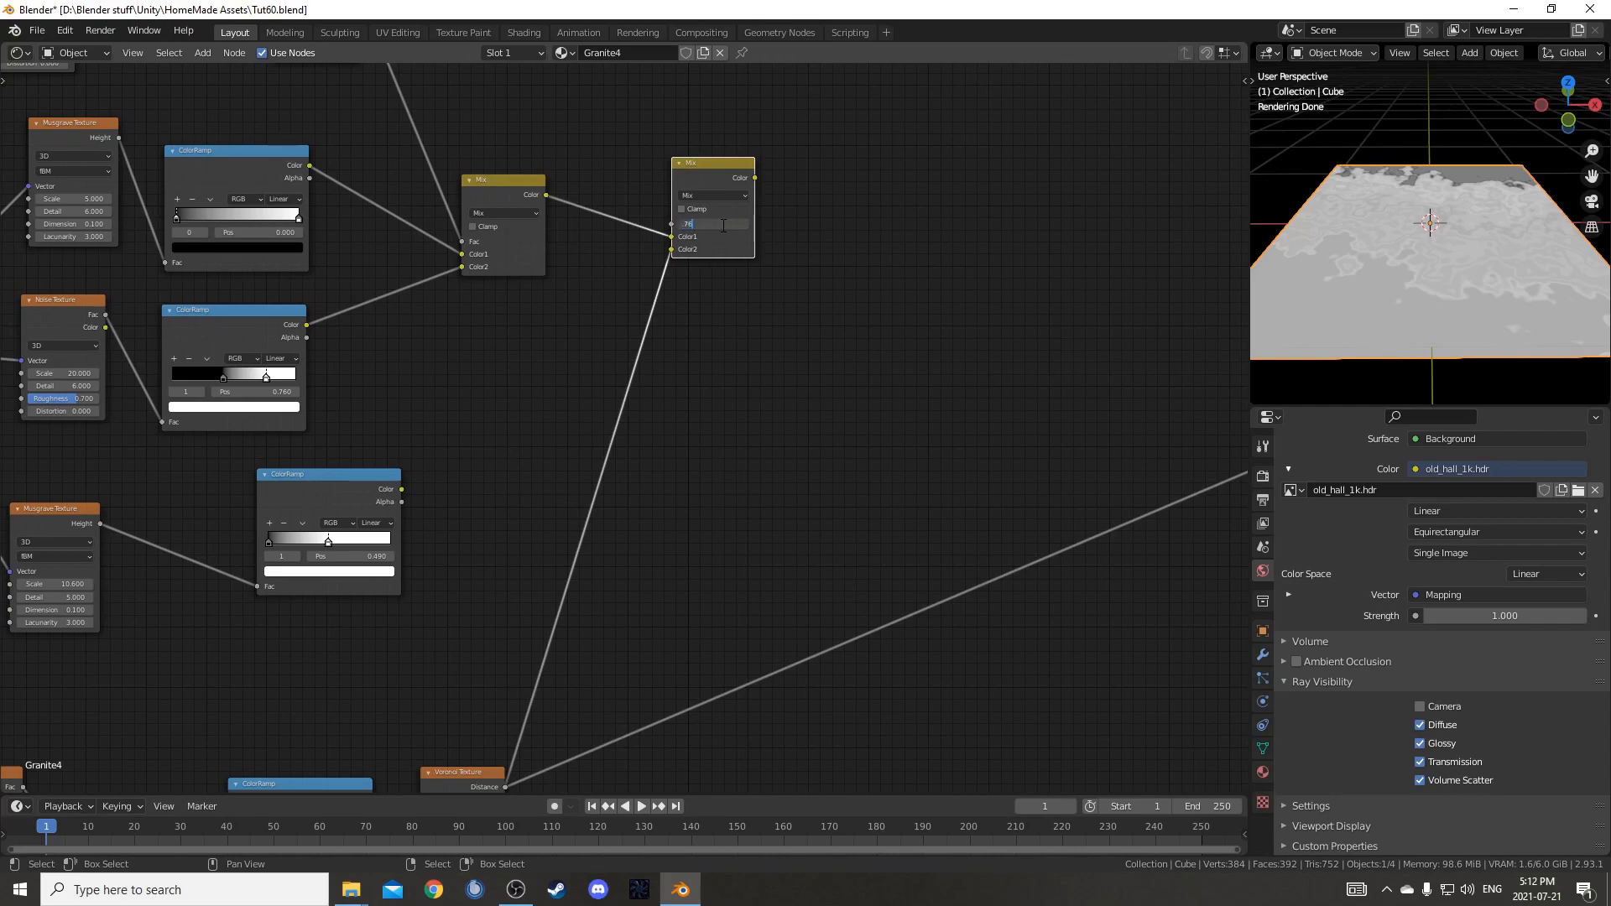
pyautogui.keyDown('ctrl'); pyautogui.keyDown('shift'); pyautogui.click(724, 183); pyautogui.keyUp('shift'); pyautogui.keyUp('ctrl')
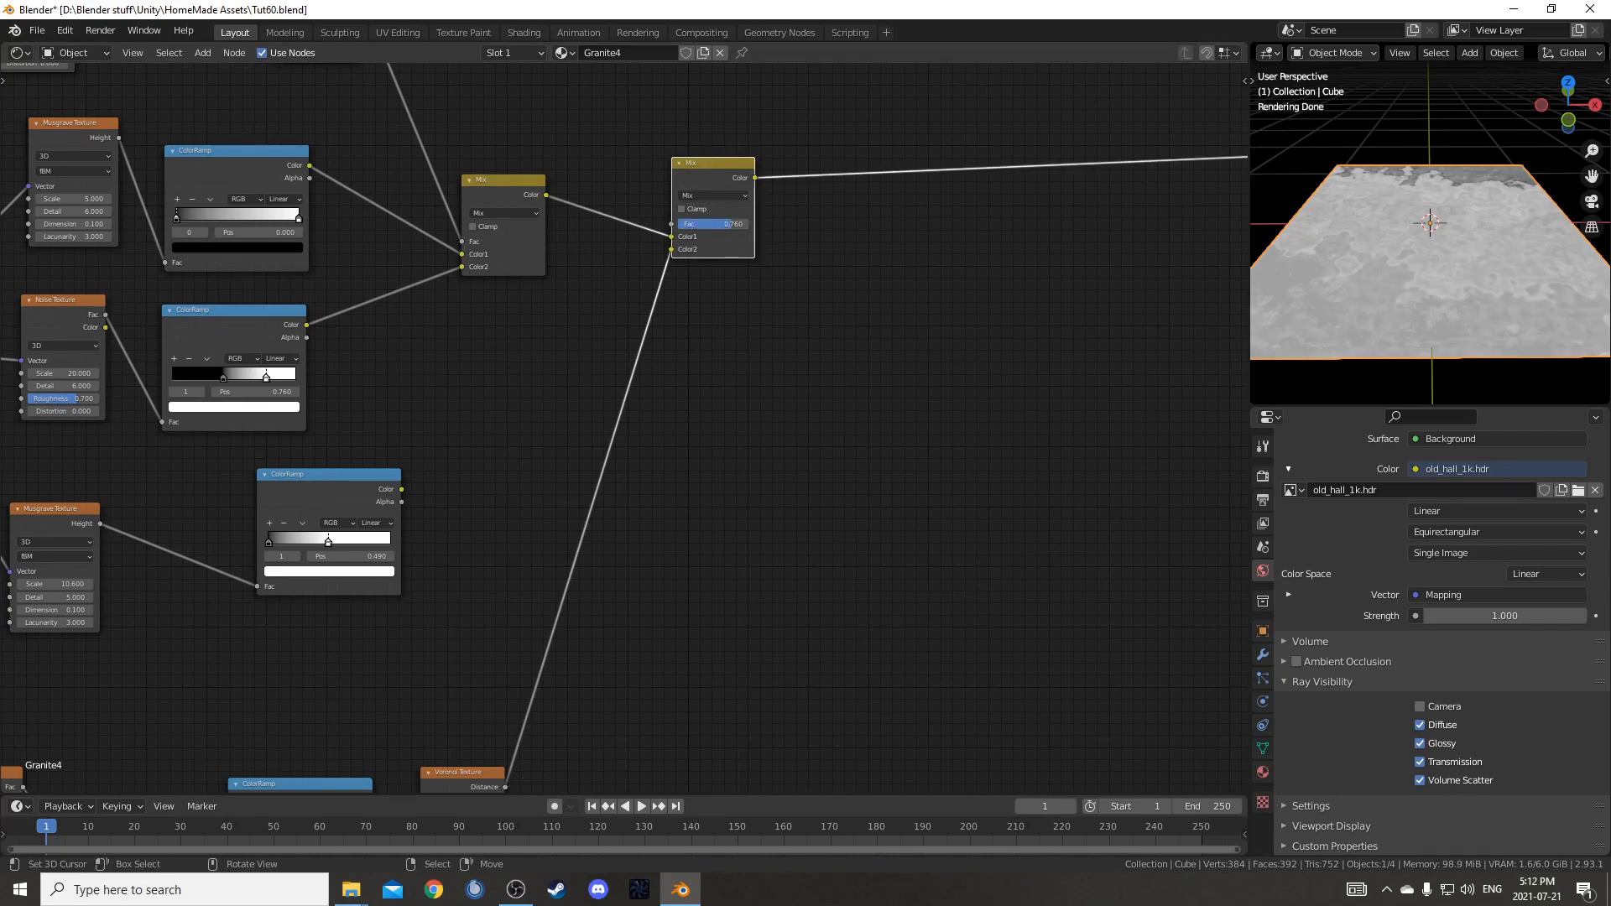
# - Rearrange the nodes so the Voronoi chain sits above the lower Musgrave Texture and its ColorRamp
pyautogui.scroll(-2, 579, 497)
pyautogui.moveTo(412, 530); pyautogui.dragTo(469, 449, button='middle')
pyautogui.moveTo(329, 299); pyautogui.dragTo(753, 436)
pyautogui.press('g')
pyautogui.click(666, 720)
pyautogui.moveTo(77, 478); pyautogui.dragTo(797, 614)
pyautogui.press('g')
pyautogui.click(908, 351)
pyautogui.moveTo(94, 660); pyautogui.dragTo(722, 823)
pyautogui.press('g')
pyautogui.click(817, 570)
pyautogui.moveTo(770, 594); pyautogui.dragTo(577, 687, button='middle')
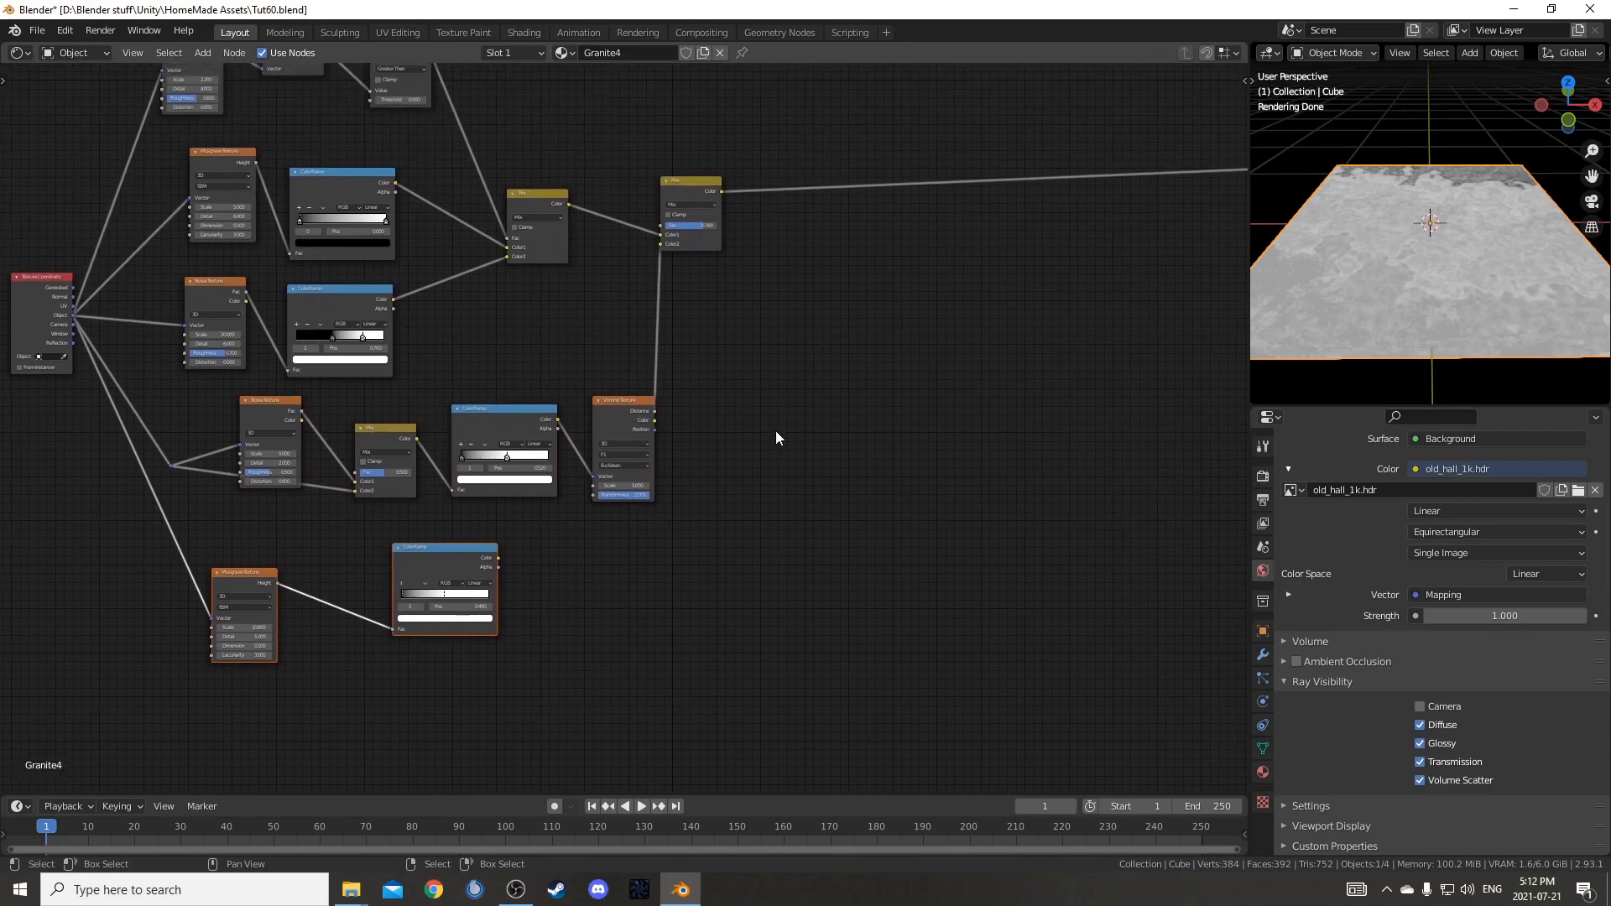
# - Insert a ColorRamp on the output of the second Mix node
pyautogui.moveTo(923, 260); pyautogui.dragTo(778, 259, button='middle')
pyautogui.hotkey('shift', 'a')
pyautogui.click(779, 259)
pyautogui.write('color ramp')
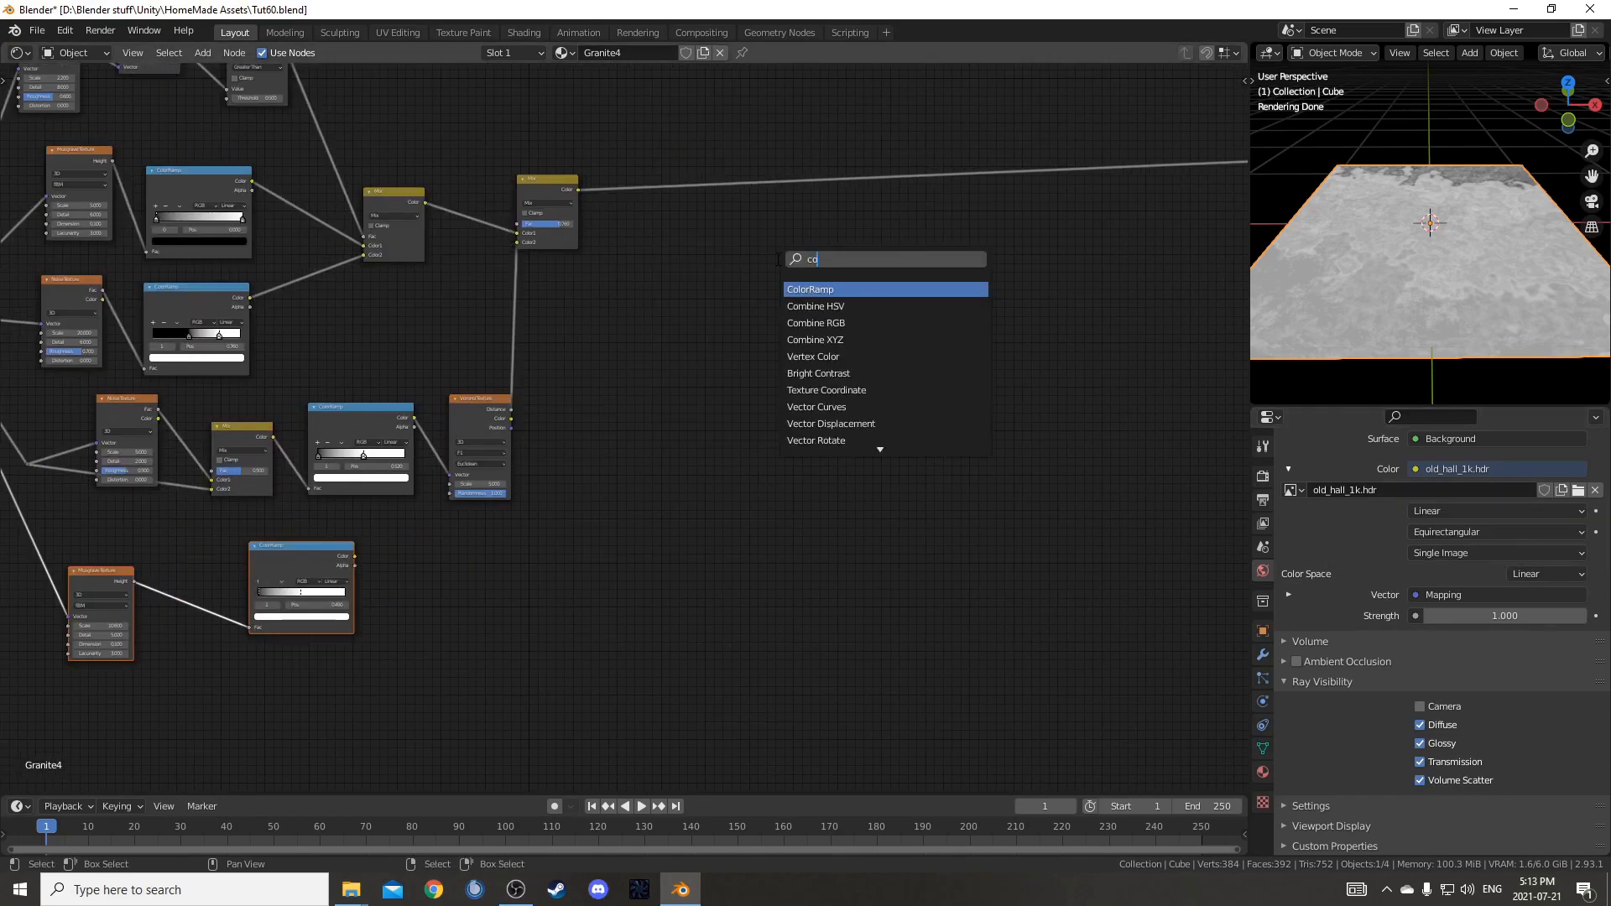
pyautogui.press('Return')
pyautogui.click(697, 139)
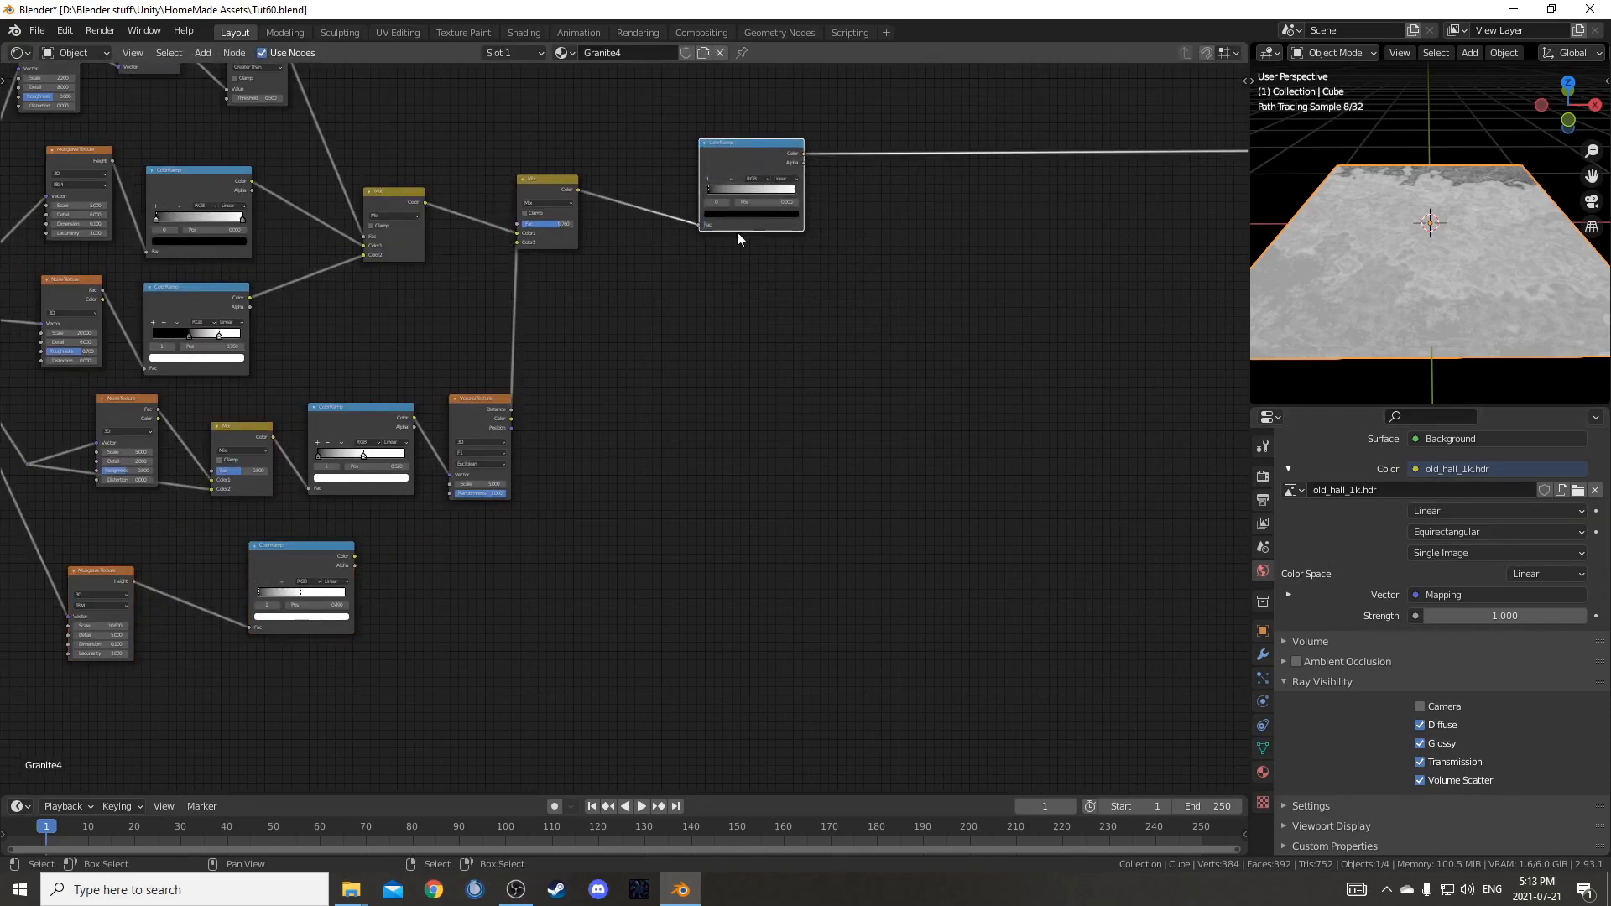
# - Preview the lower Musgrave chain's ColorRamp and insert a duplicate of the new upper ColorRamp on its output
pyautogui.moveTo(260, 553); pyautogui.dragTo(279, 518, button='middle')
pyautogui.moveTo(308, 520); pyautogui.dragTo(547, 511)
pyautogui.keyDown('ctrl'); pyautogui.keyDown('shift'); pyautogui.click(693, 517); pyautogui.keyUp('shift'); pyautogui.keyUp('ctrl')
pyautogui.click(796, 131)
pyautogui.hotkey('shift', 'd')
pyautogui.click(788, 424)
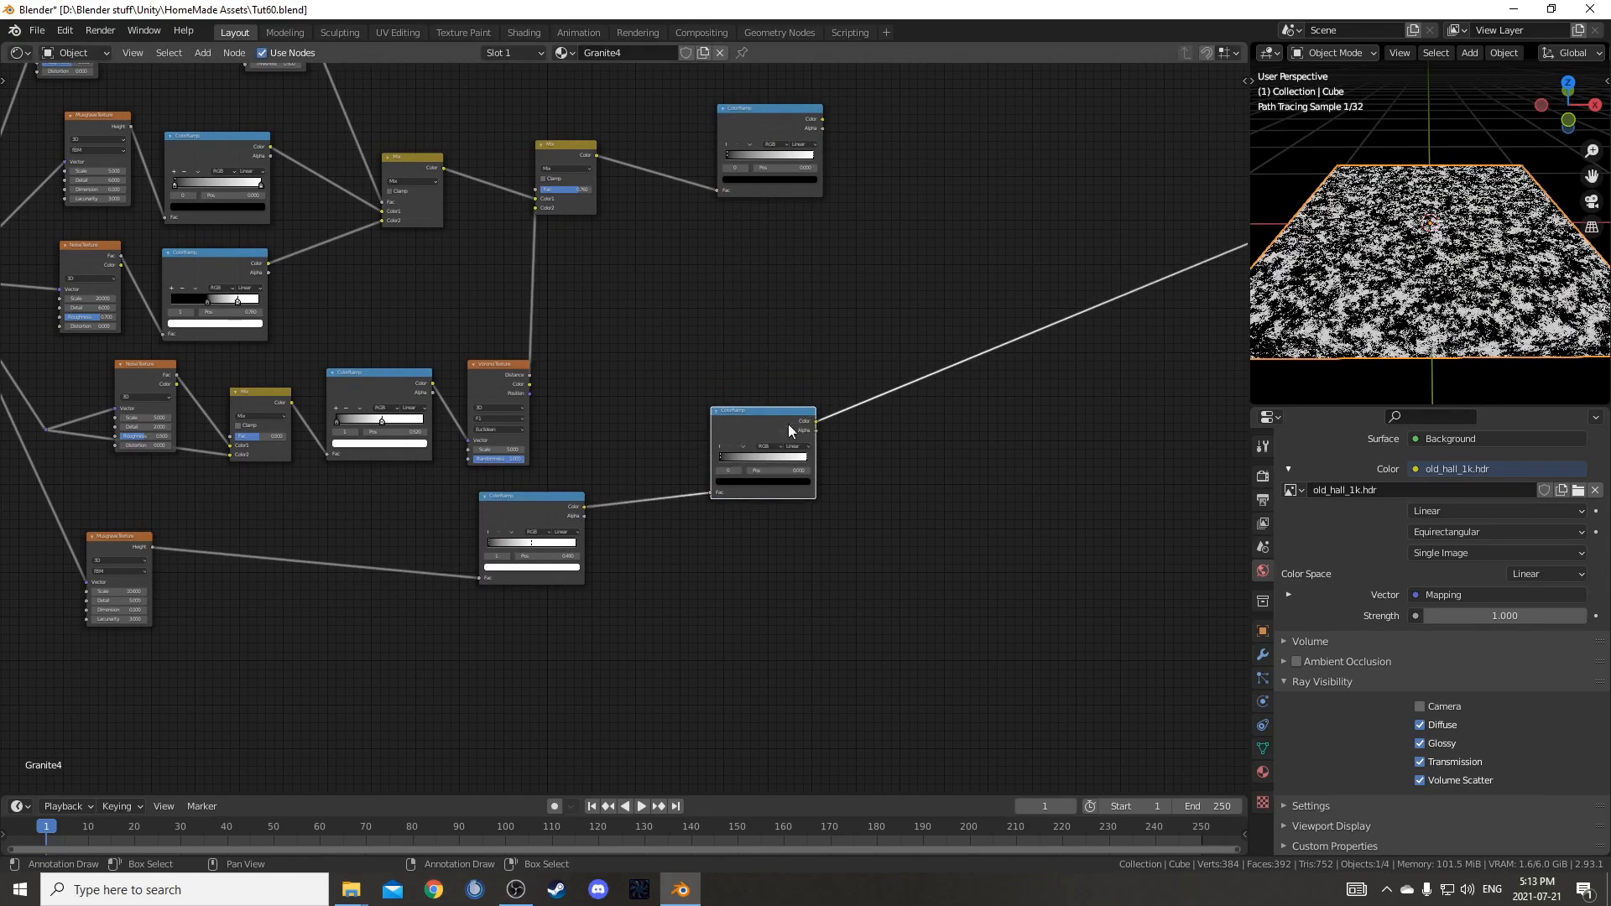
# - Insert a Principled BSDF after the lower duplicated ColorRamp, feeding its Base Color
pyautogui.moveTo(1069, 282); pyautogui.dragTo(904, 516, button='middle')
pyautogui.hotkey('shift', 'a')
pyautogui.click(848, 374)
pyautogui.write('prin')
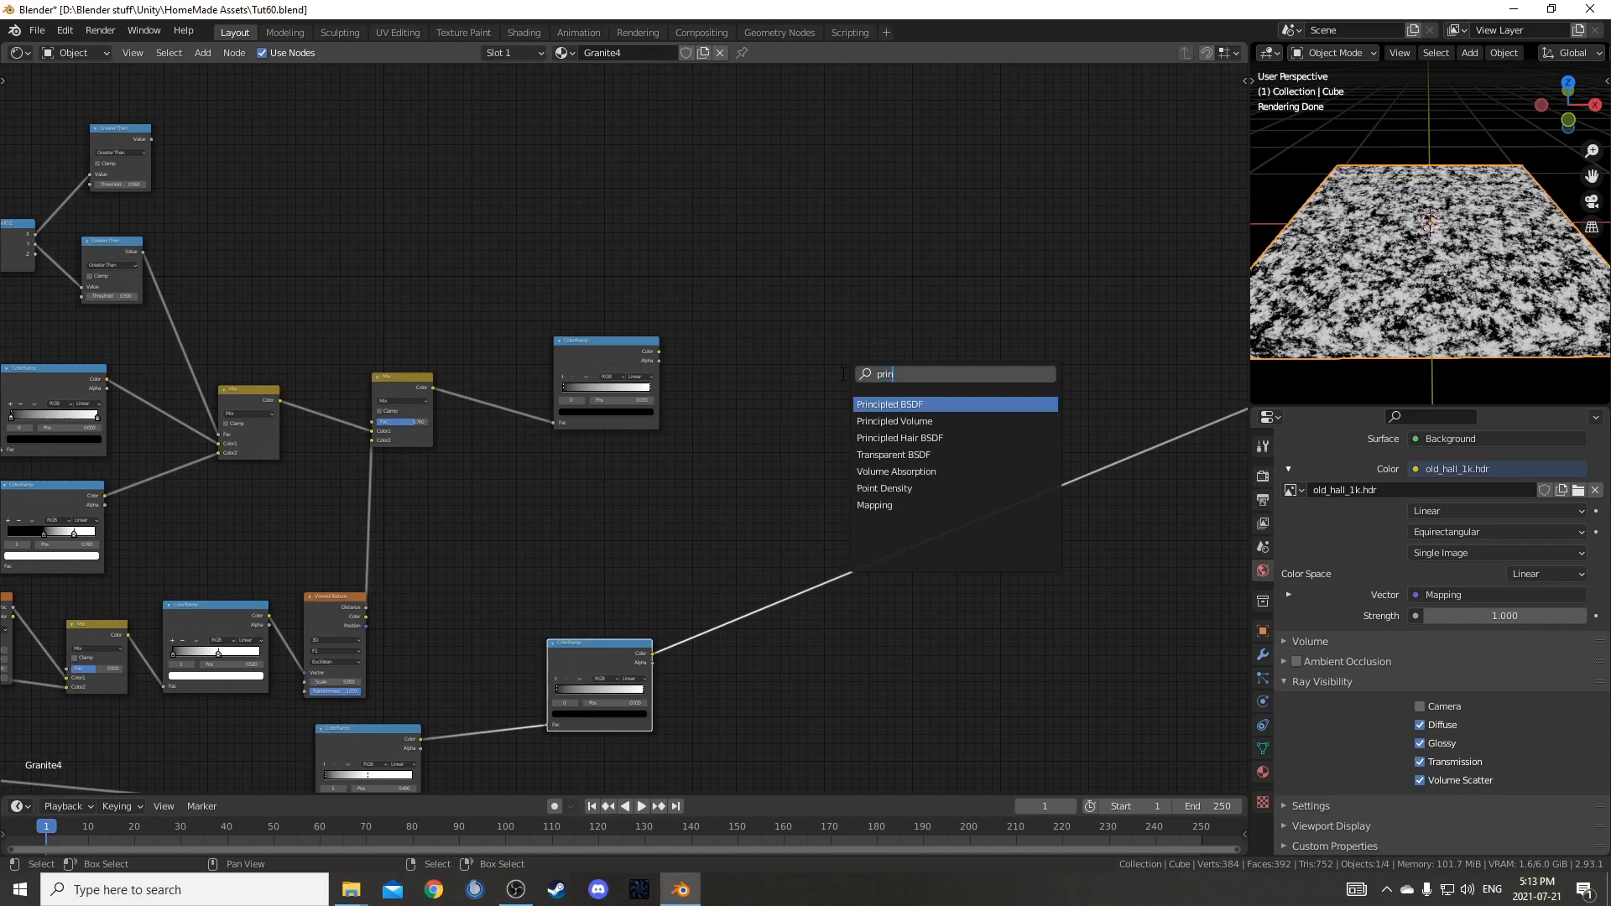
pyautogui.press('Return')
pyautogui.click(783, 460)
pyautogui.scroll(2, 923, 545)
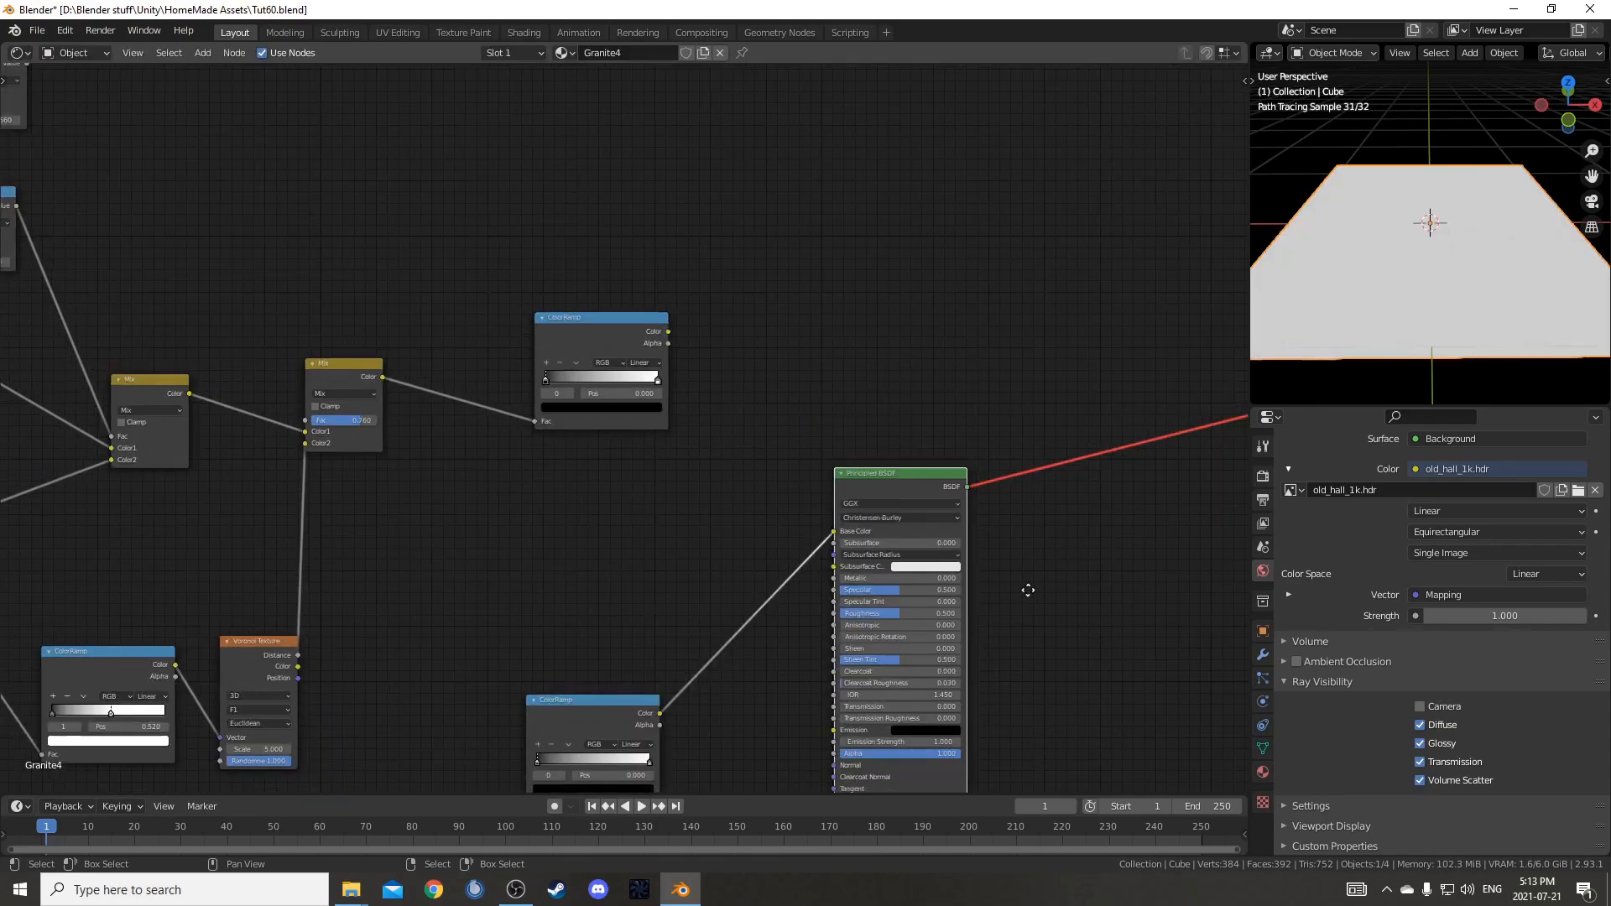
# - Set the Principled BSDF's roughness to 0.05 and move the node lower
pyautogui.moveTo(880, 572); pyautogui.dragTo(868, 457, button='middle')
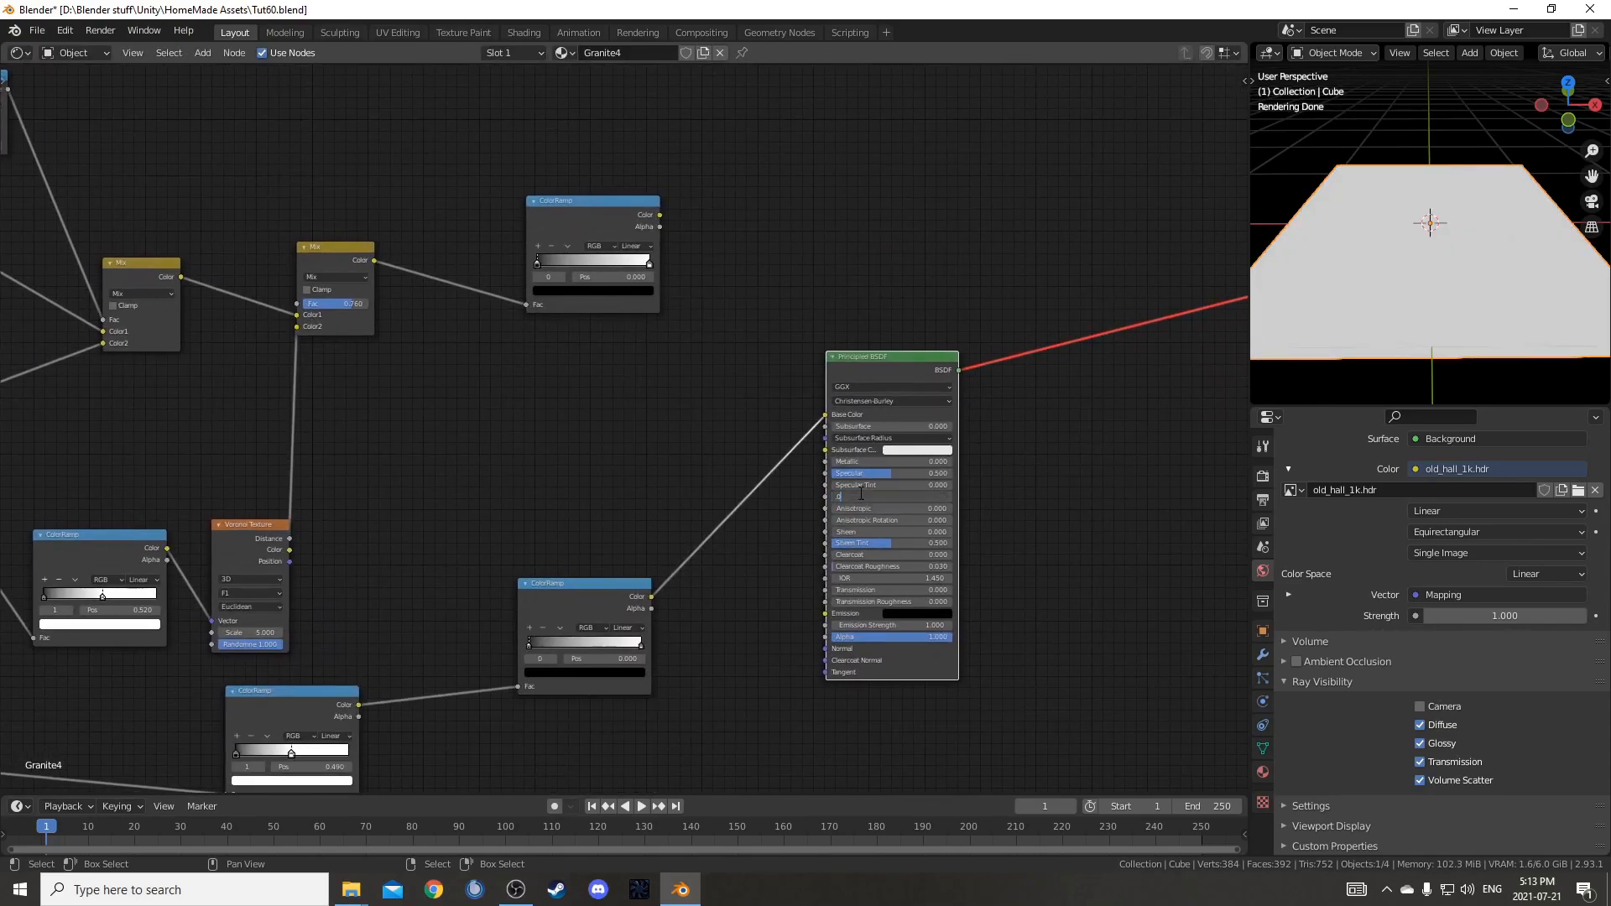
pyautogui.press('Return')
pyautogui.press('g')
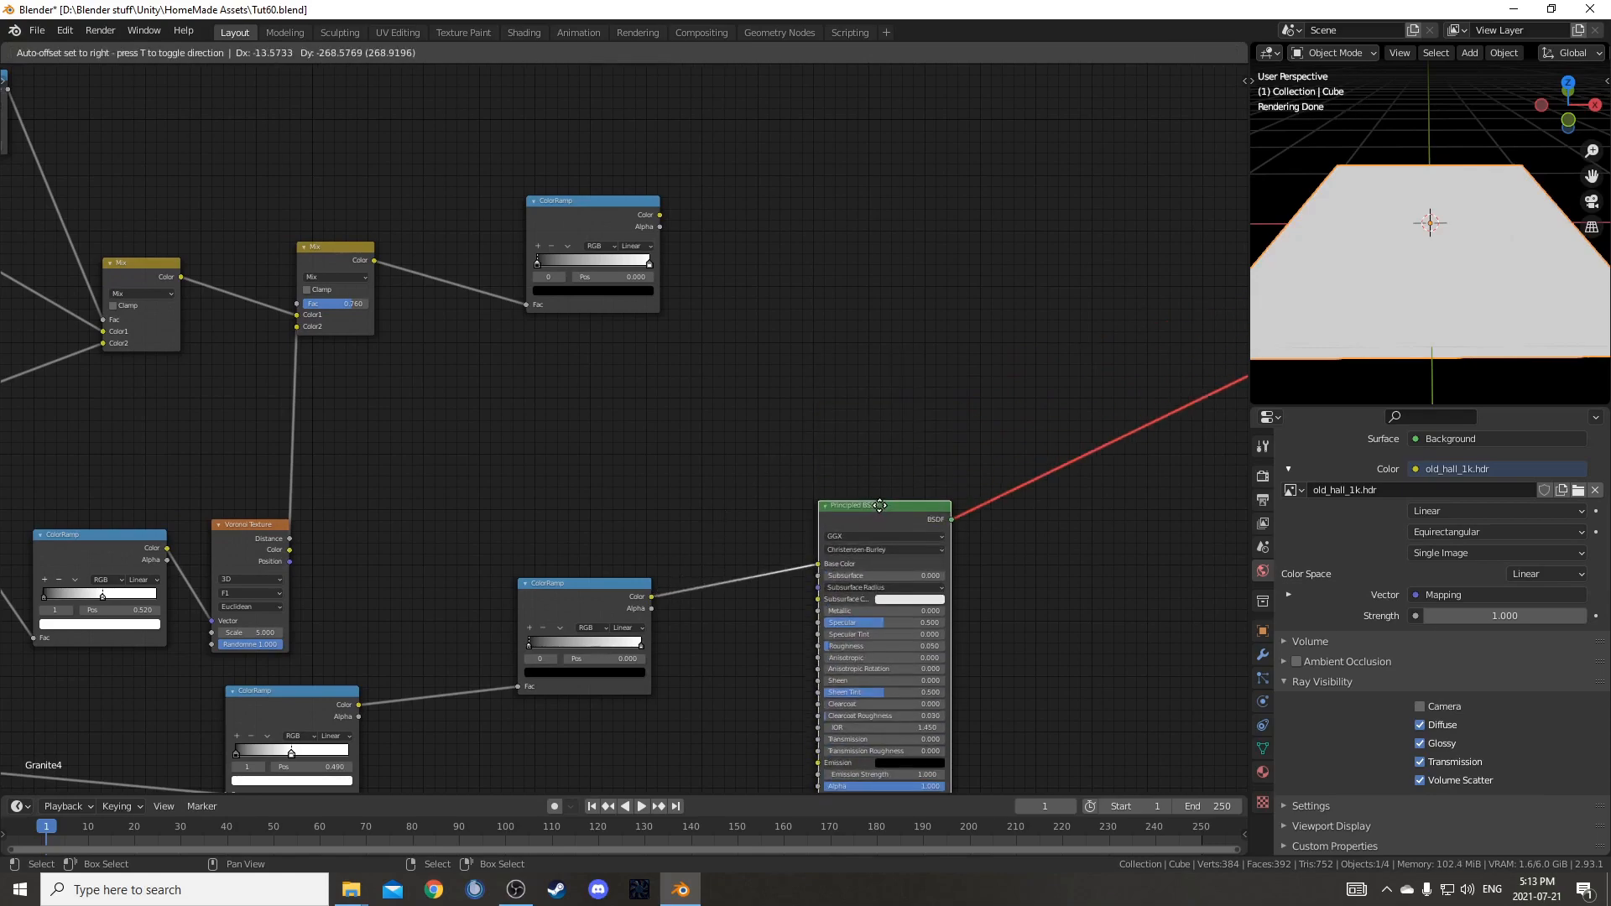
pyautogui.click(879, 490)
# - Duplicate the Principled BSDF above the original and link the upper ColorRamp's Color to its Base Color
pyautogui.hotkey('shift', 'd')
pyautogui.click(854, 99)
pyautogui.moveTo(659, 227); pyautogui.dragTo(793, 401)
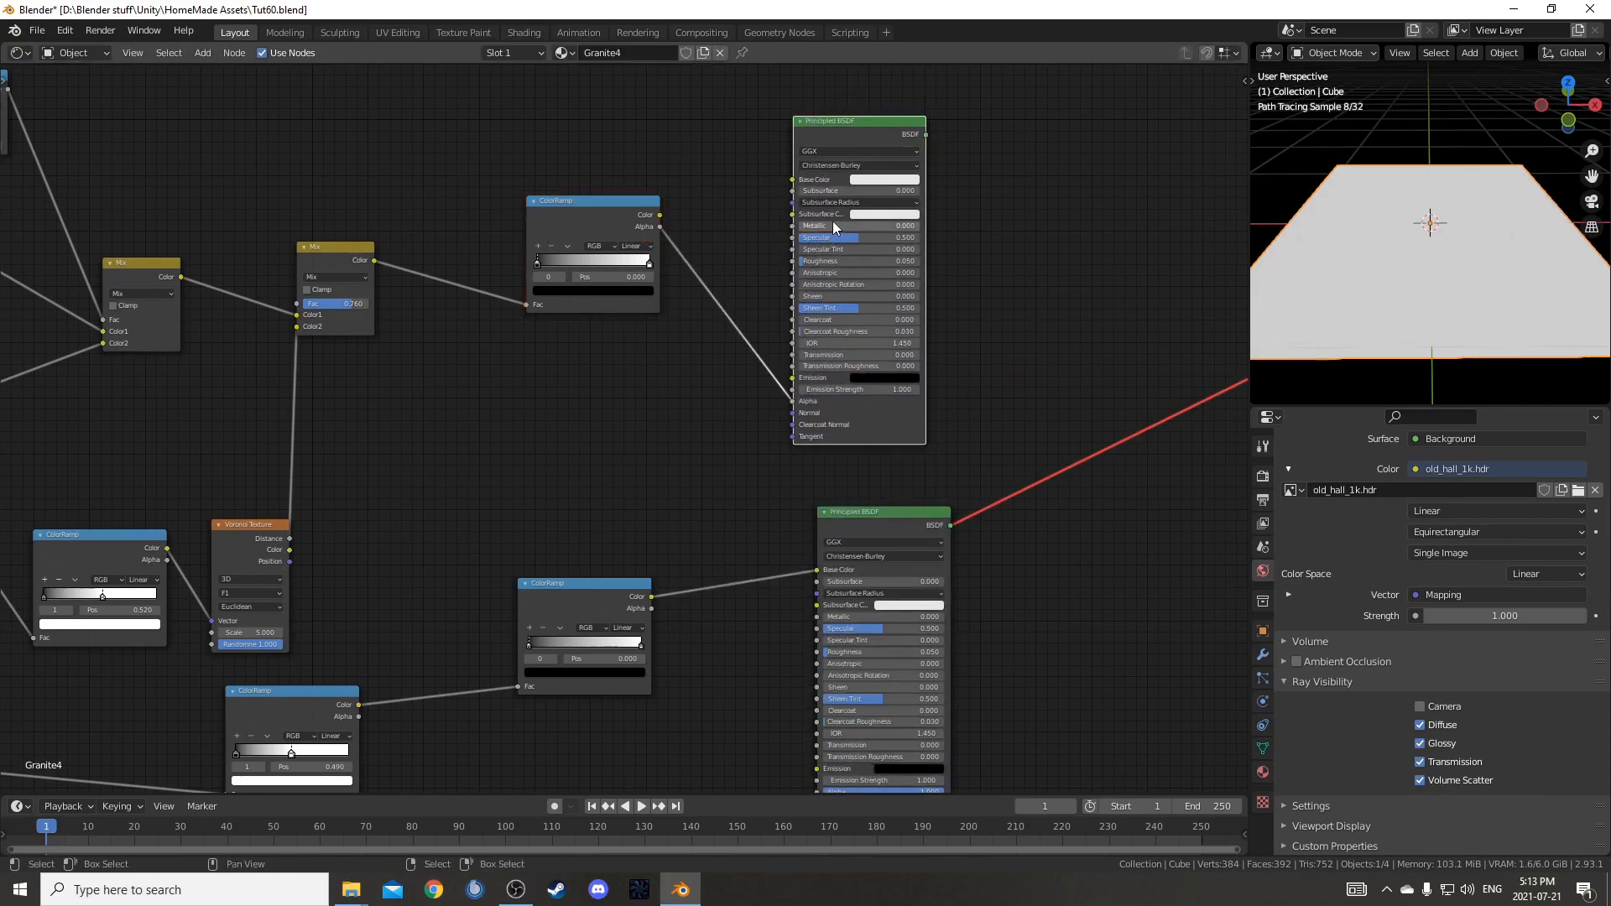
pyautogui.moveTo(815, 436); pyautogui.dragTo(748, 576, button='middle')
pyautogui.moveTo(590, 355); pyautogui.dragTo(727, 317)
pyautogui.moveTo(530, 366); pyautogui.dragTo(525, 328)
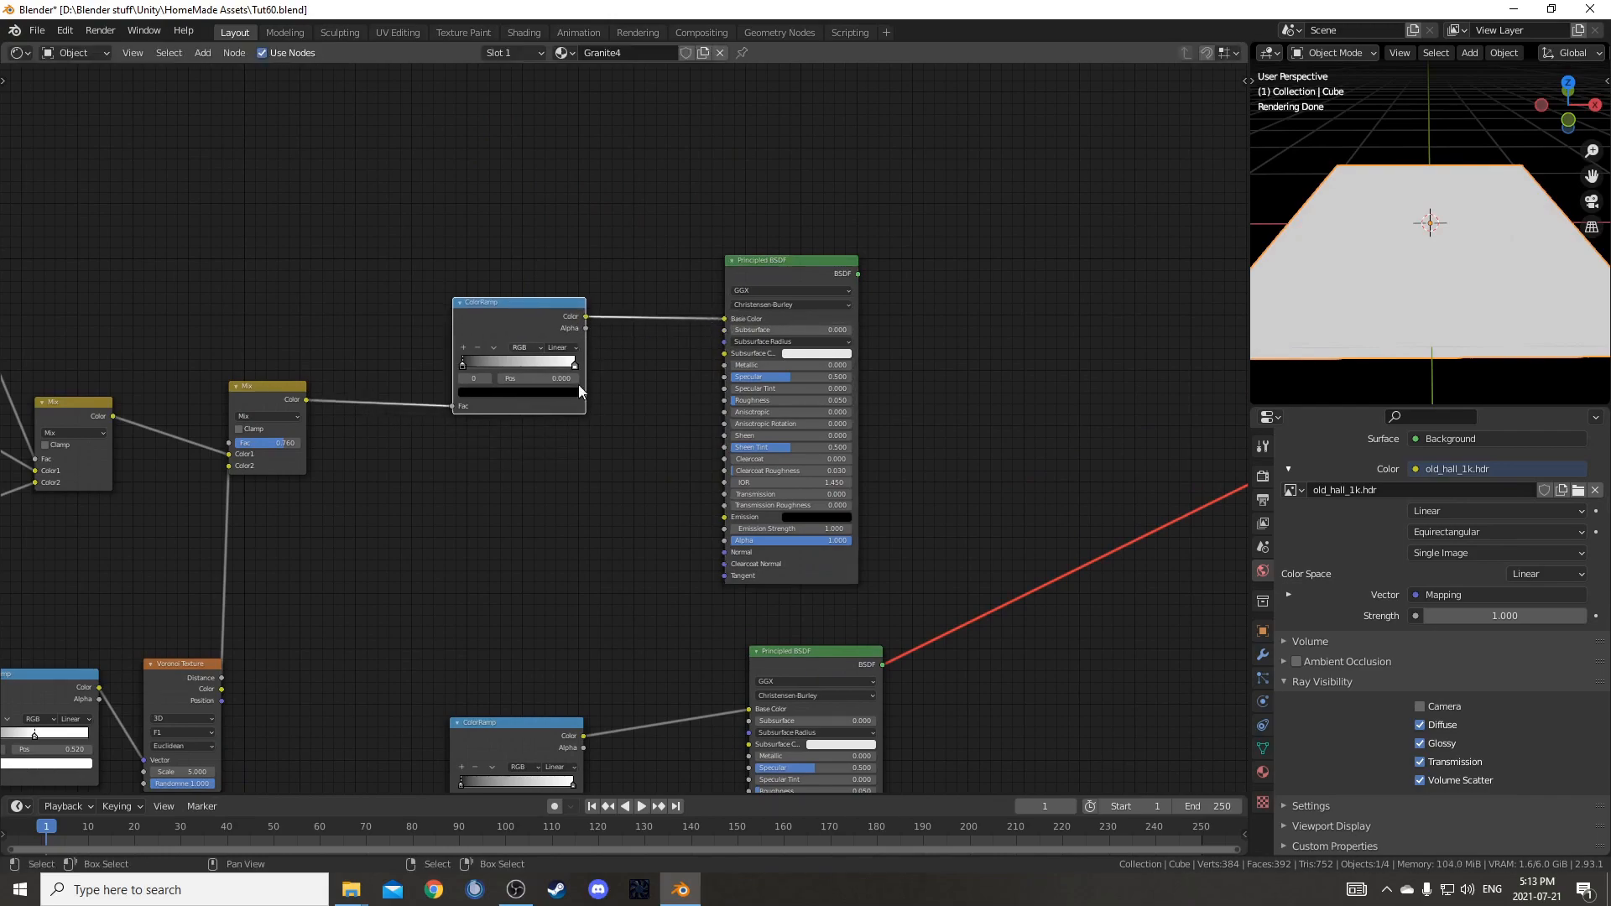
# - Combine the two Principled BSDFs with a Mix Shader
pyautogui.moveTo(1051, 547); pyautogui.dragTo(737, 430, button='middle')
pyautogui.scroll(-5, 736, 431)
pyautogui.keyDown('ctrl'); pyautogui.keyDown('shift'); pyautogui.moveTo(539, 248); pyautogui.dragTo(557, 561, button='right'); pyautogui.keyUp('shift'); pyautogui.keyUp('ctrl')
pyautogui.moveTo(686, 508); pyautogui.dragTo(863, 656, button='middle')
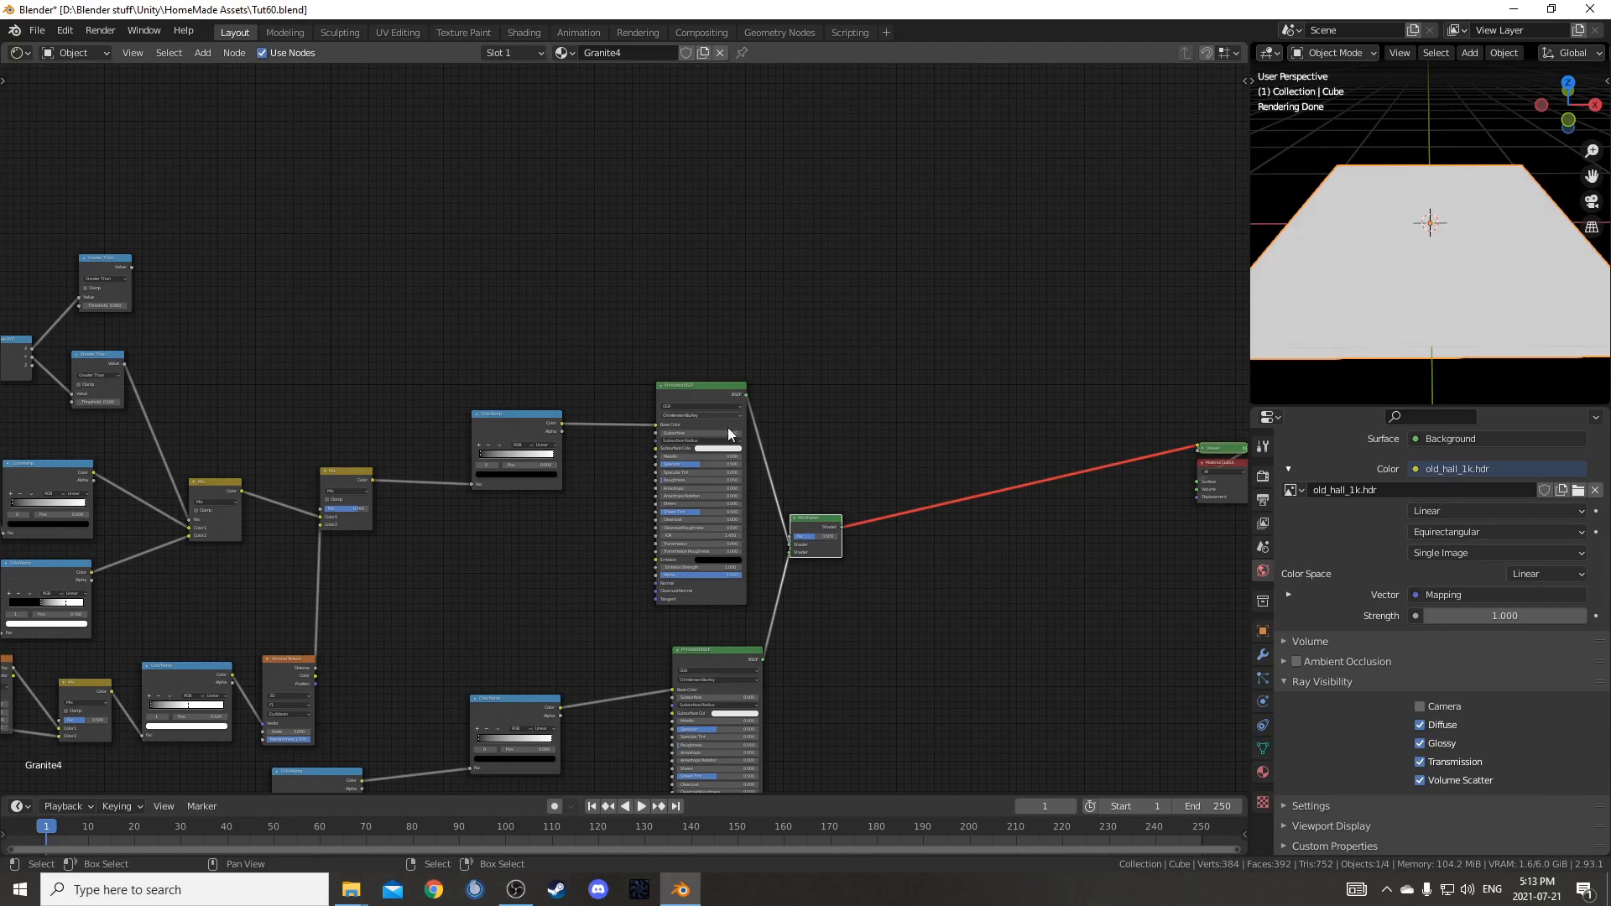
# - Link the upper Greater Than node's Value to the Mix Shader's Fac and move the Mix Shader up
pyautogui.moveTo(651, 496); pyautogui.dragTo(702, 530, button='middle')
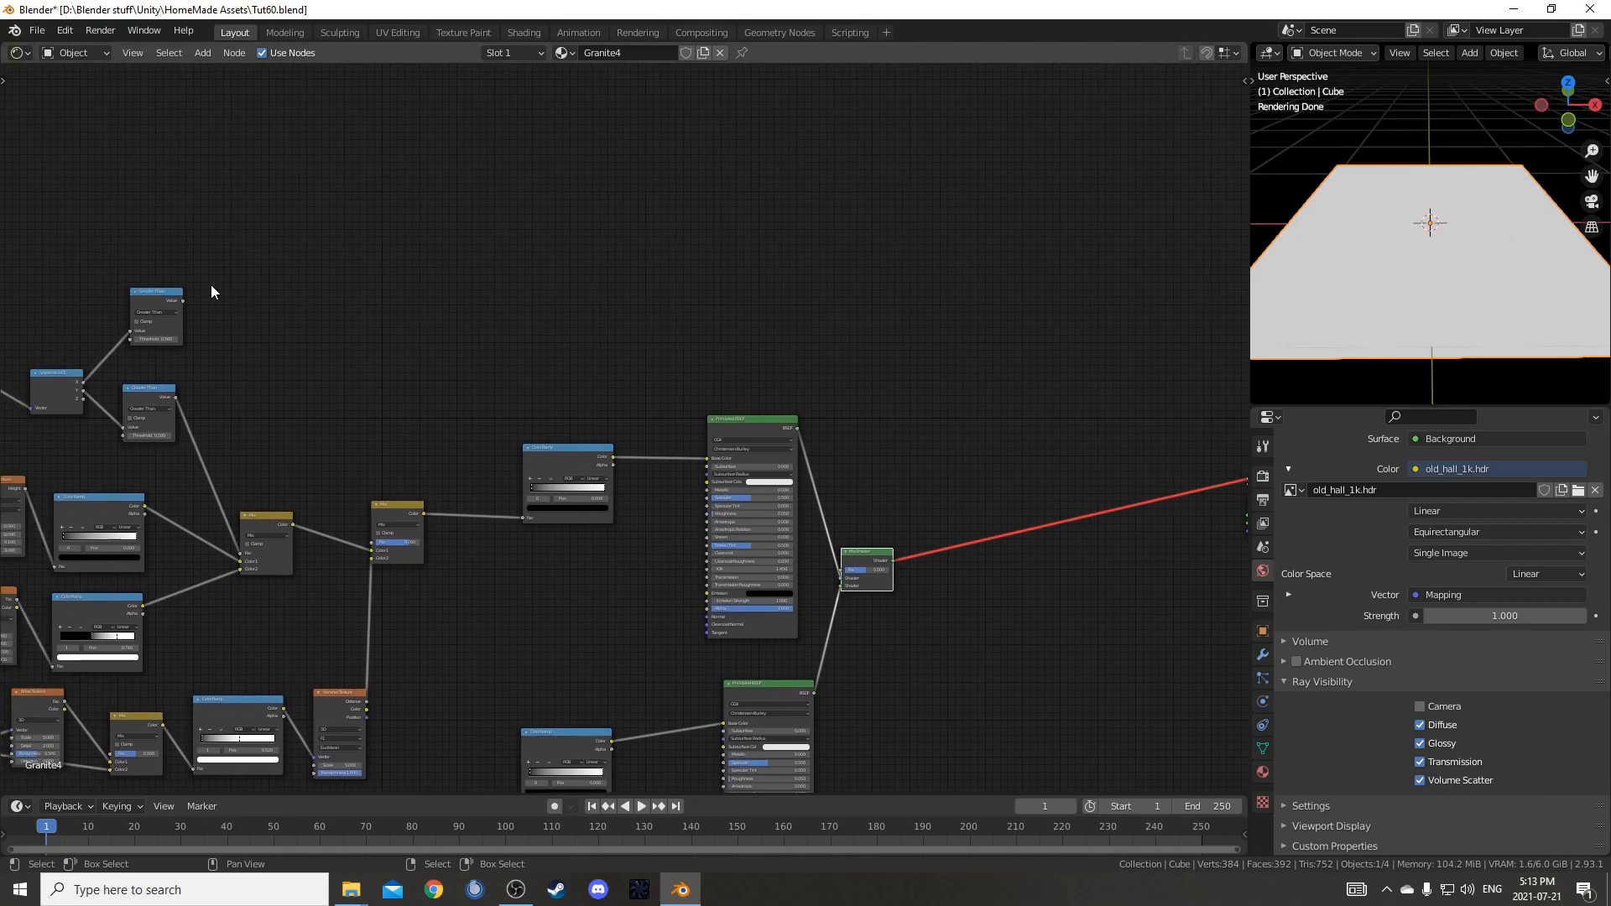
pyautogui.moveTo(182, 301); pyautogui.dragTo(954, 399)
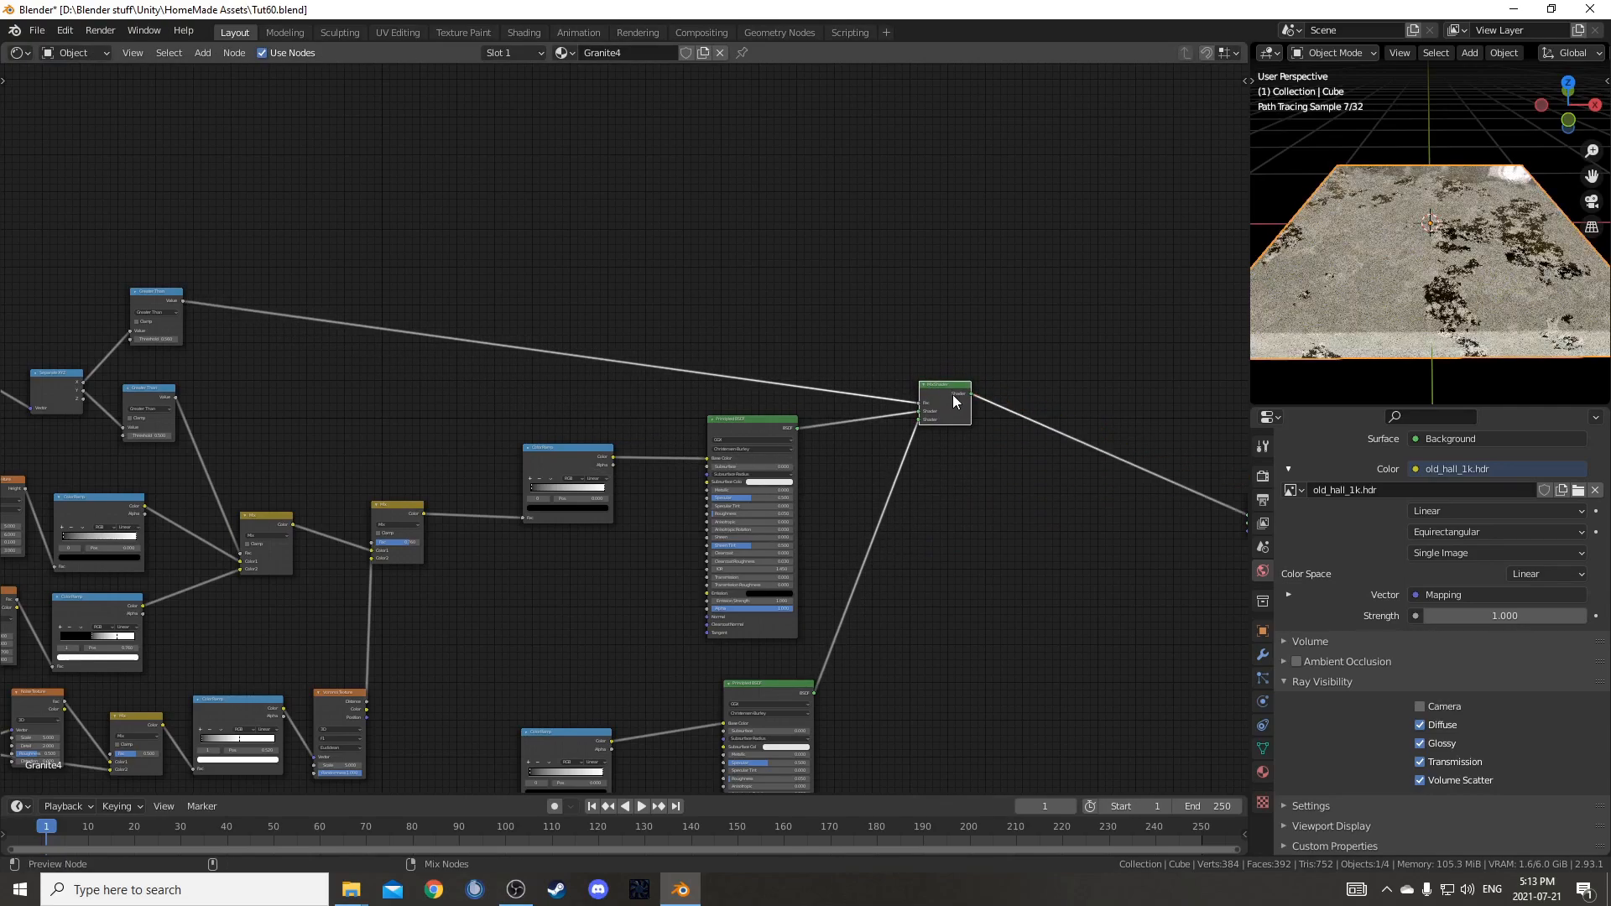
pyautogui.moveTo(646, 664); pyautogui.dragTo(647, 511, button='middle')
pyautogui.moveTo(1470, 245)
pyautogui.mouseDown(button='middle')
pyautogui.moveTo(1459, 294)
pyautogui.moveTo(1431, 294)
pyautogui.mouseUp(button='middle')
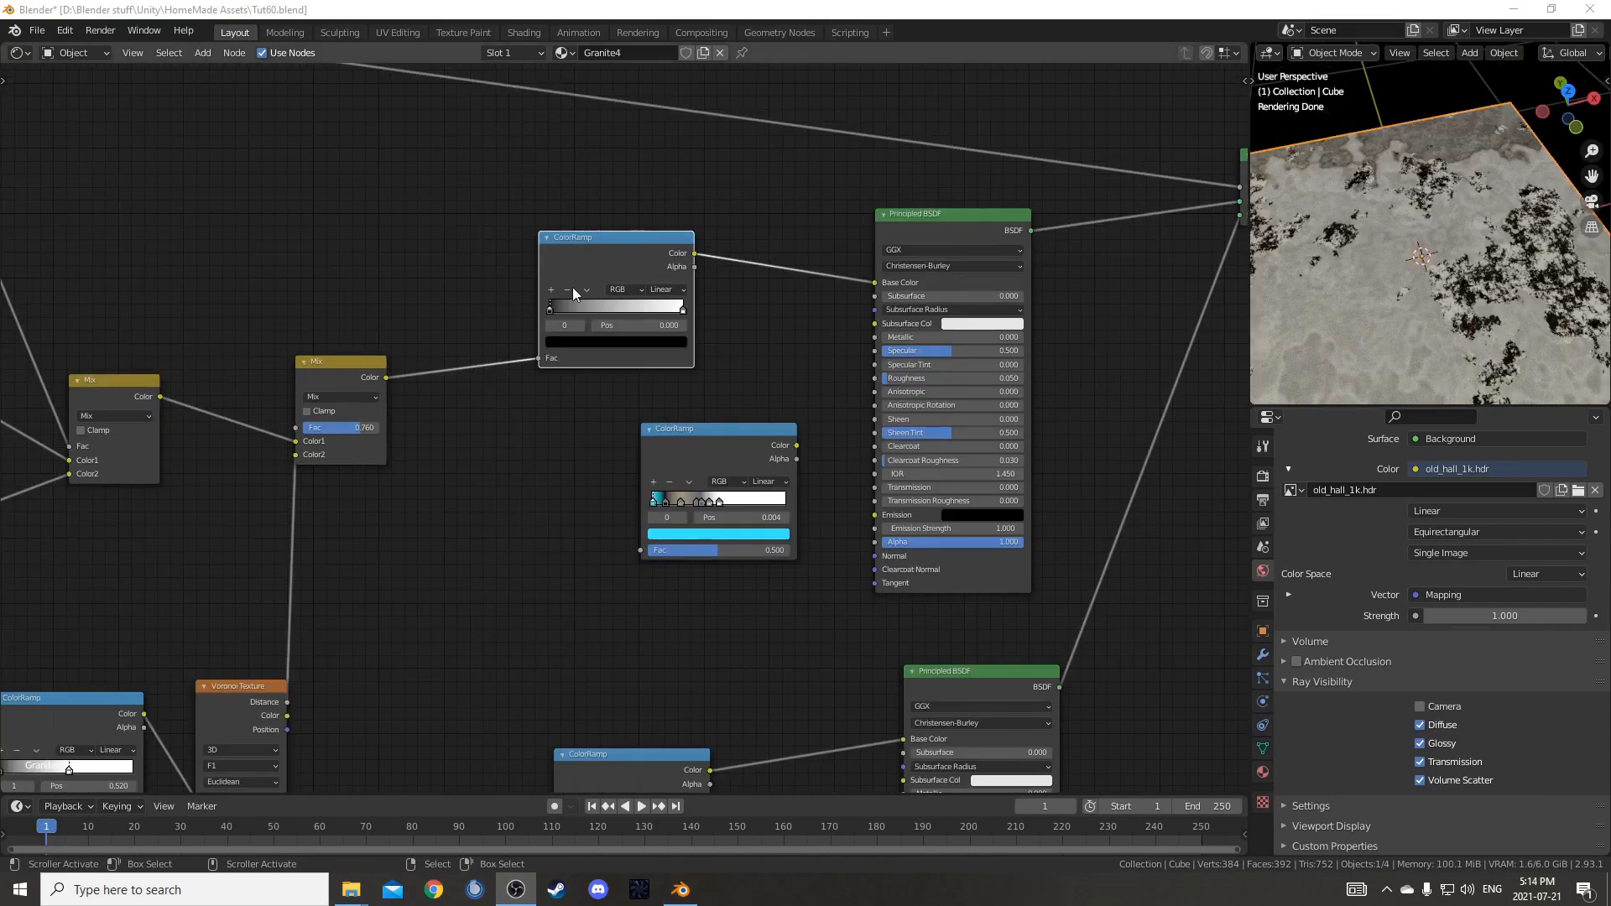
# - Replace the upper black-to-white ColorRamp with the loose cyan, brown and white ColorRamp between the Mix node and the Principled BSDF
pyautogui.moveTo(592, 255); pyautogui.dragTo(426, 644)
pyautogui.press('x')
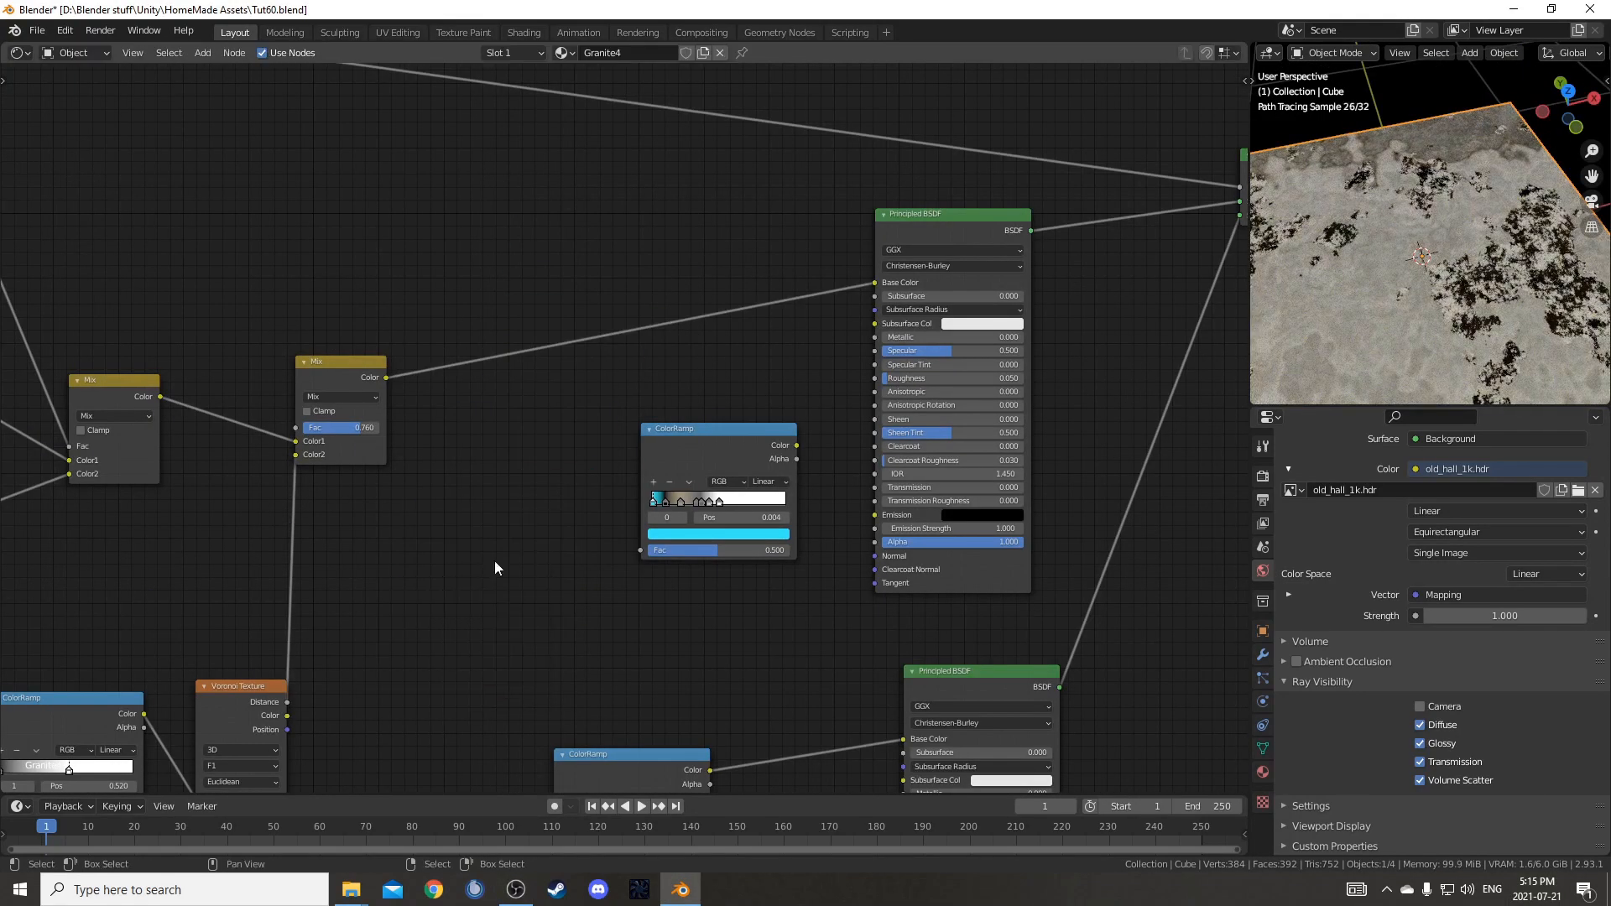
pyautogui.moveTo(711, 432); pyautogui.dragTo(610, 296)
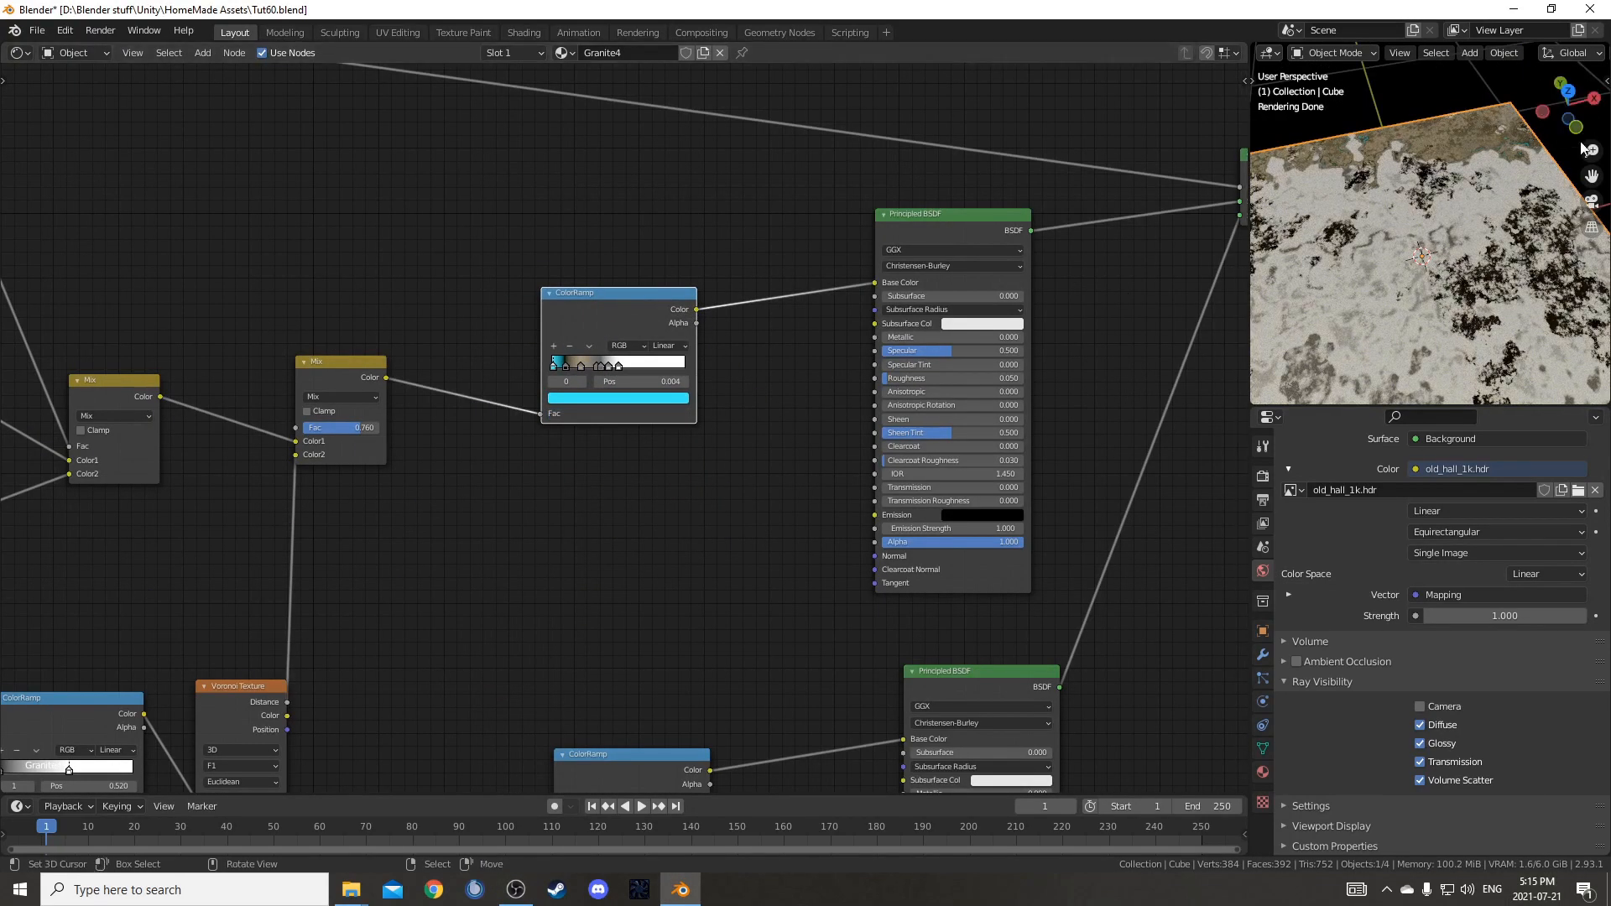
# - Examine each colour stop of the upper ColorRamp and its effect on the rendered slab
pyautogui.scroll(1, 451, 416)
pyautogui.scroll(4, 451, 416)
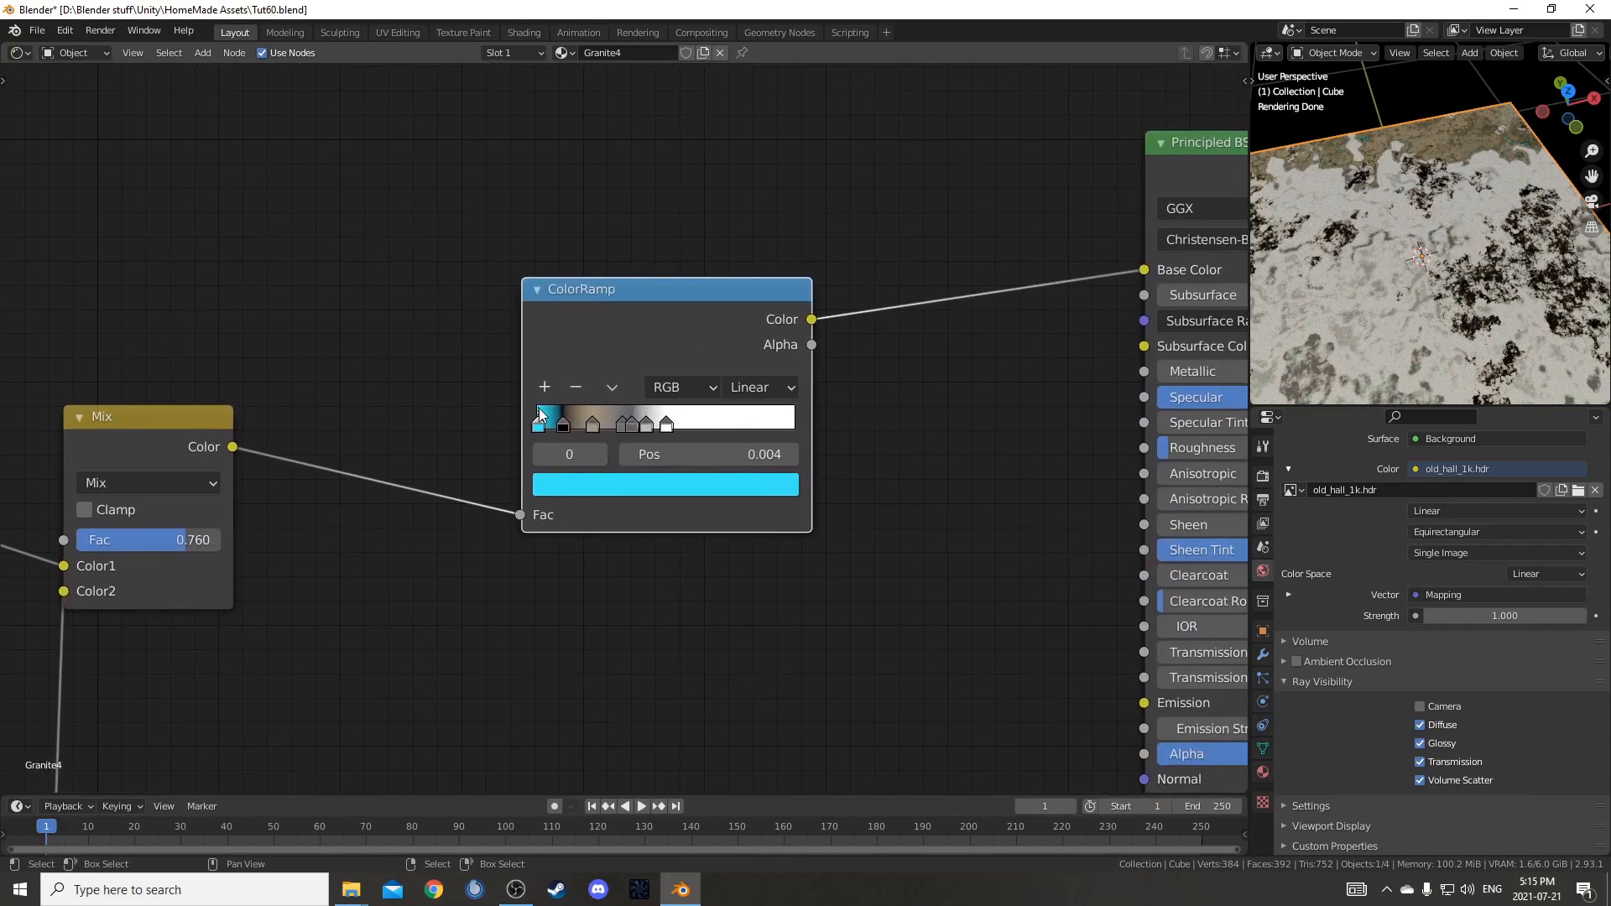
pyautogui.click(567, 485)
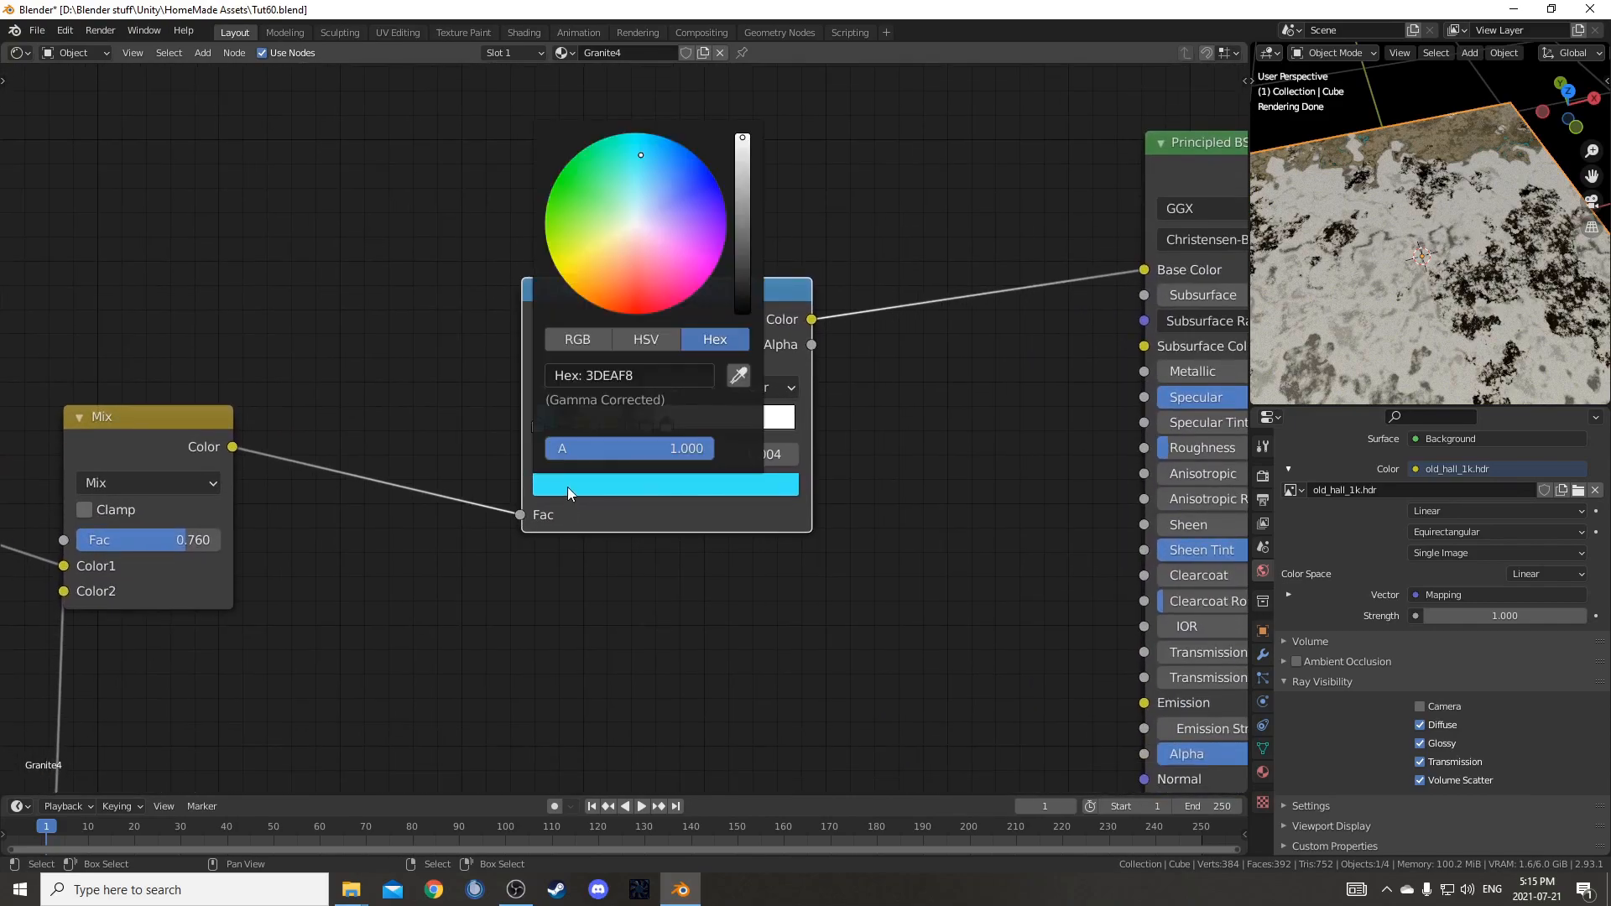
pyautogui.click(661, 482)
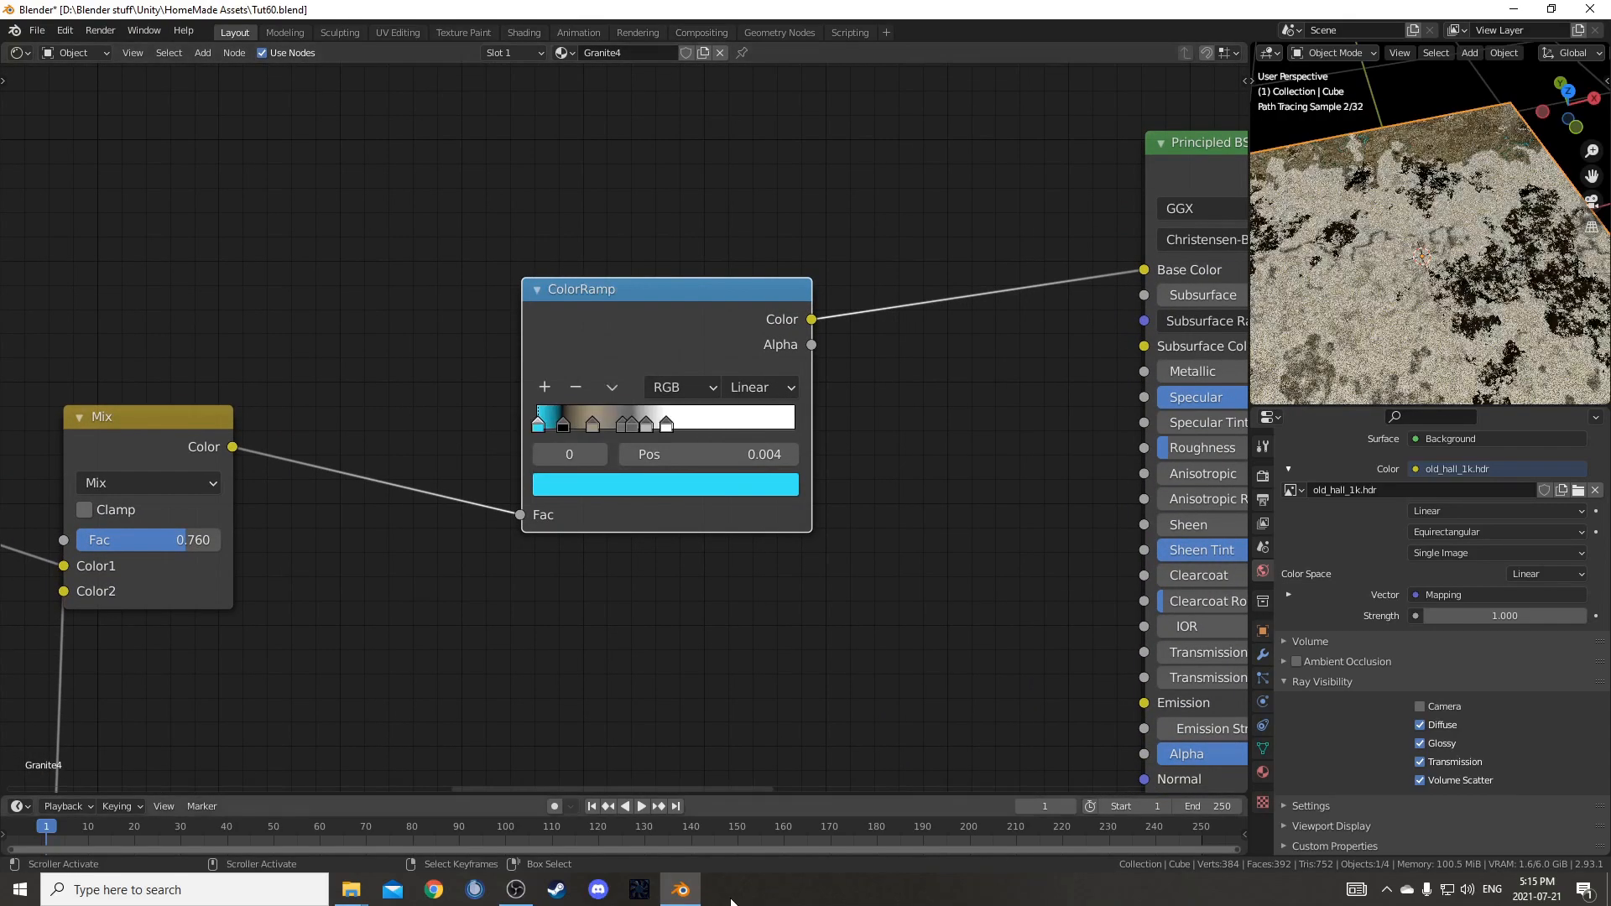
pyautogui.click(562, 423)
pyautogui.click(592, 426)
pyautogui.click(621, 425)
pyautogui.click(631, 425)
pyautogui.click(646, 426)
pyautogui.click(665, 424)
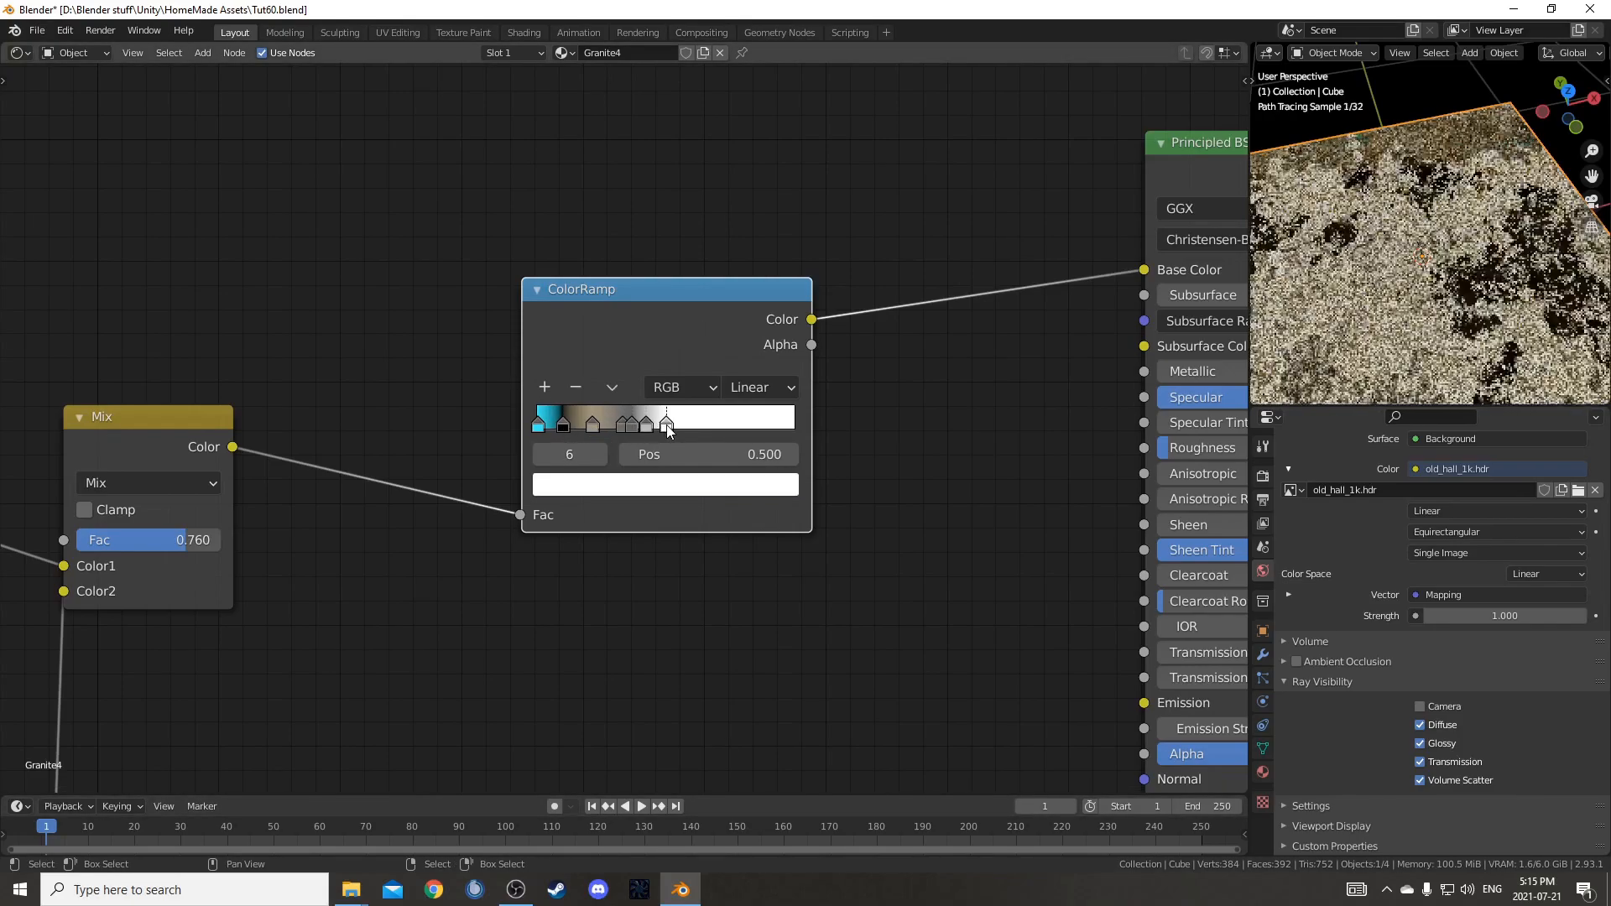
pyautogui.scroll(4, 1389, 154)
pyautogui.keyDown('shift'); pyautogui.moveTo(1382, 142); pyautogui.dragTo(1444, 267, button='middle'); pyautogui.keyUp('shift')
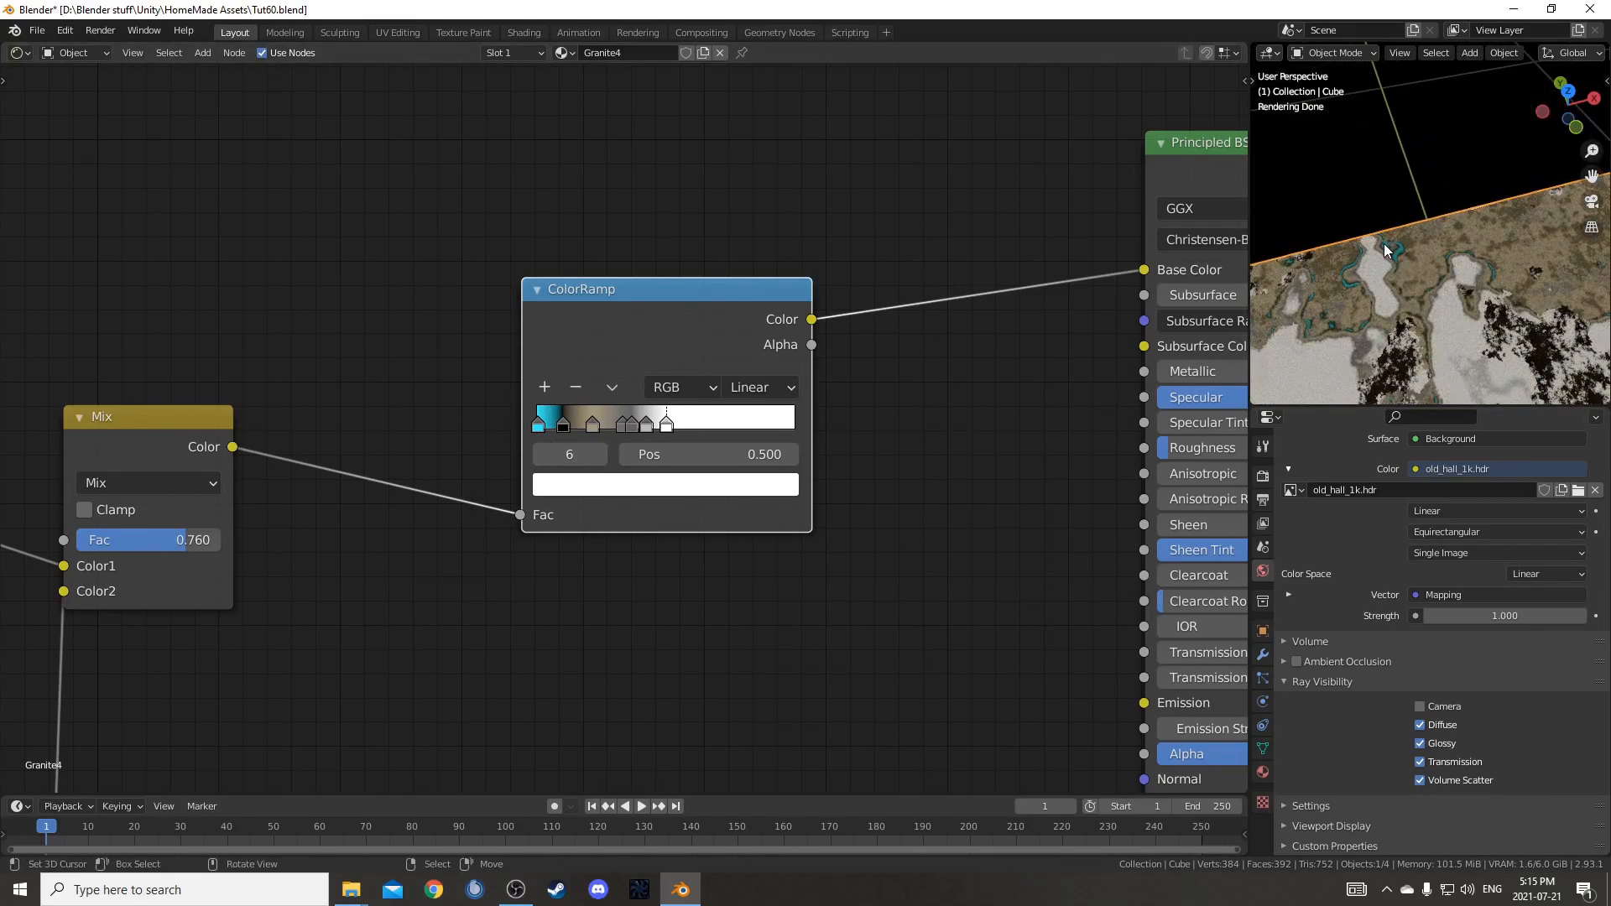
pyautogui.scroll(-5, 1422, 294)
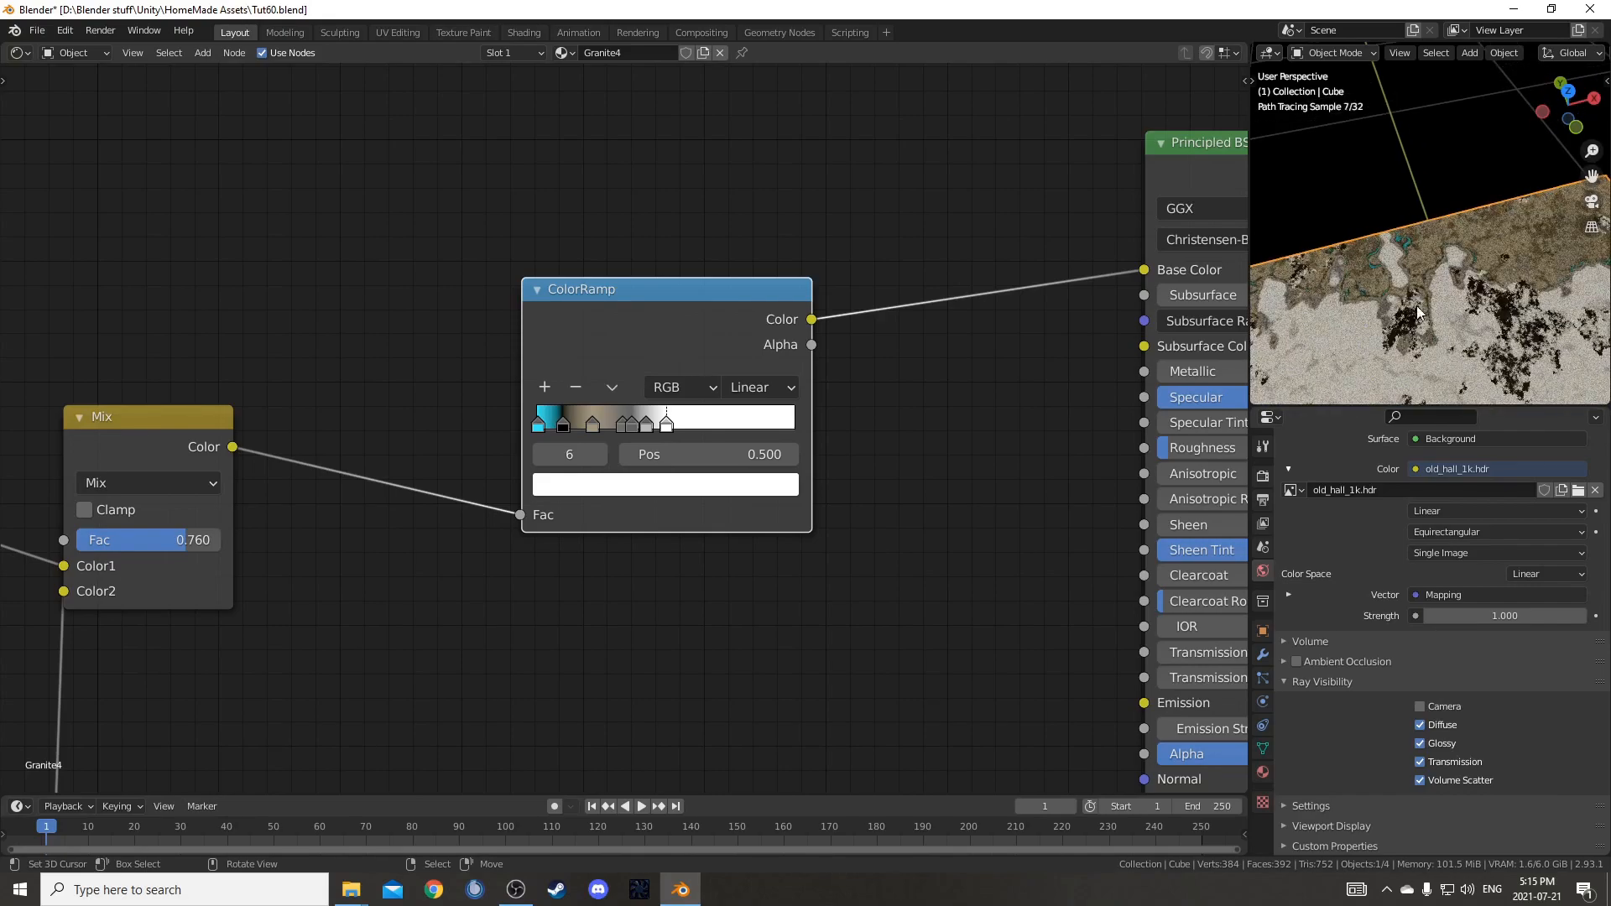
pyautogui.scroll(-1, 502, 381)
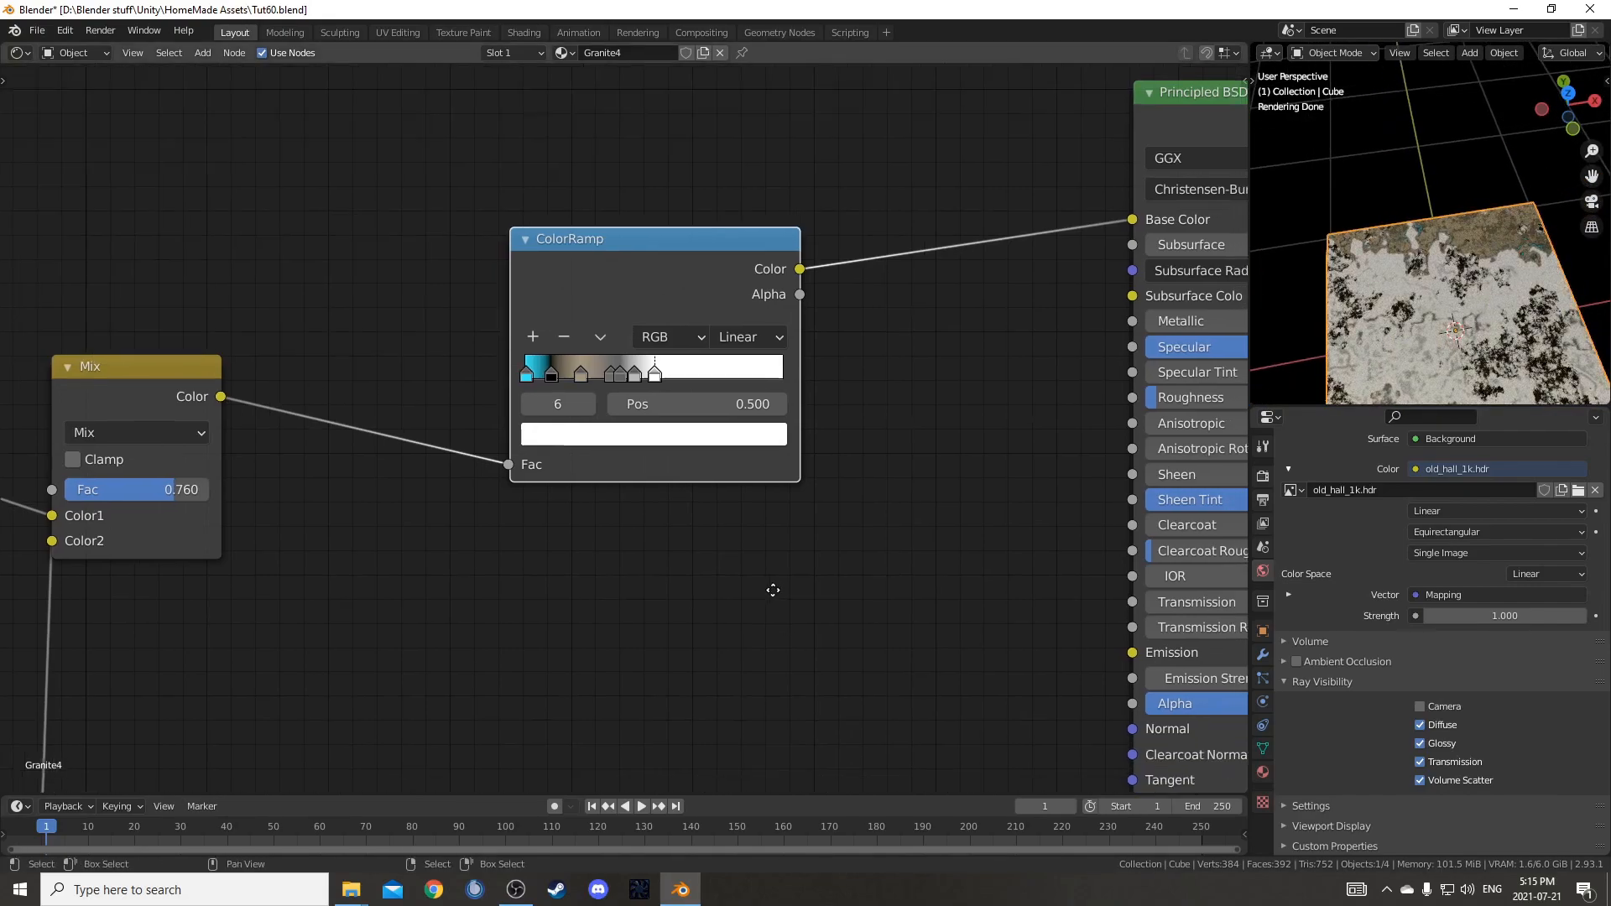
pyautogui.scroll(-1, 1343, 369)
pyautogui.moveTo(1342, 369); pyautogui.dragTo(1383, 345, button='middle')
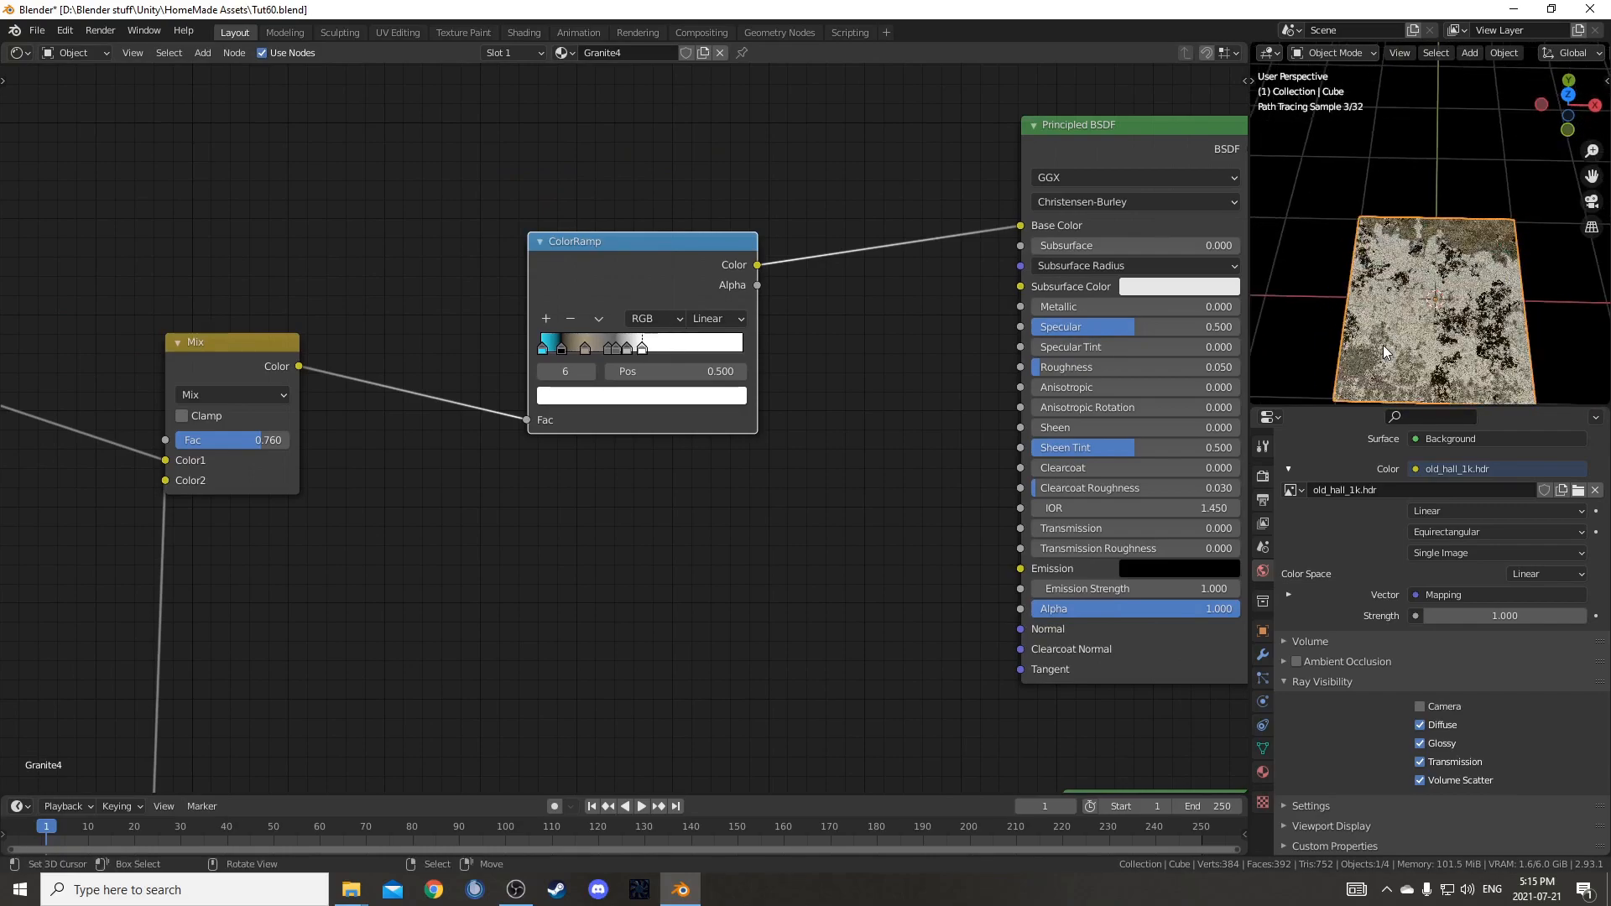
# - Replace the lower black-to-white ColorRamp with the loose brown and white ColorRamp feeding the lower Principled BSDF
pyautogui.moveTo(701, 649); pyautogui.dragTo(707, 533, button='middle')
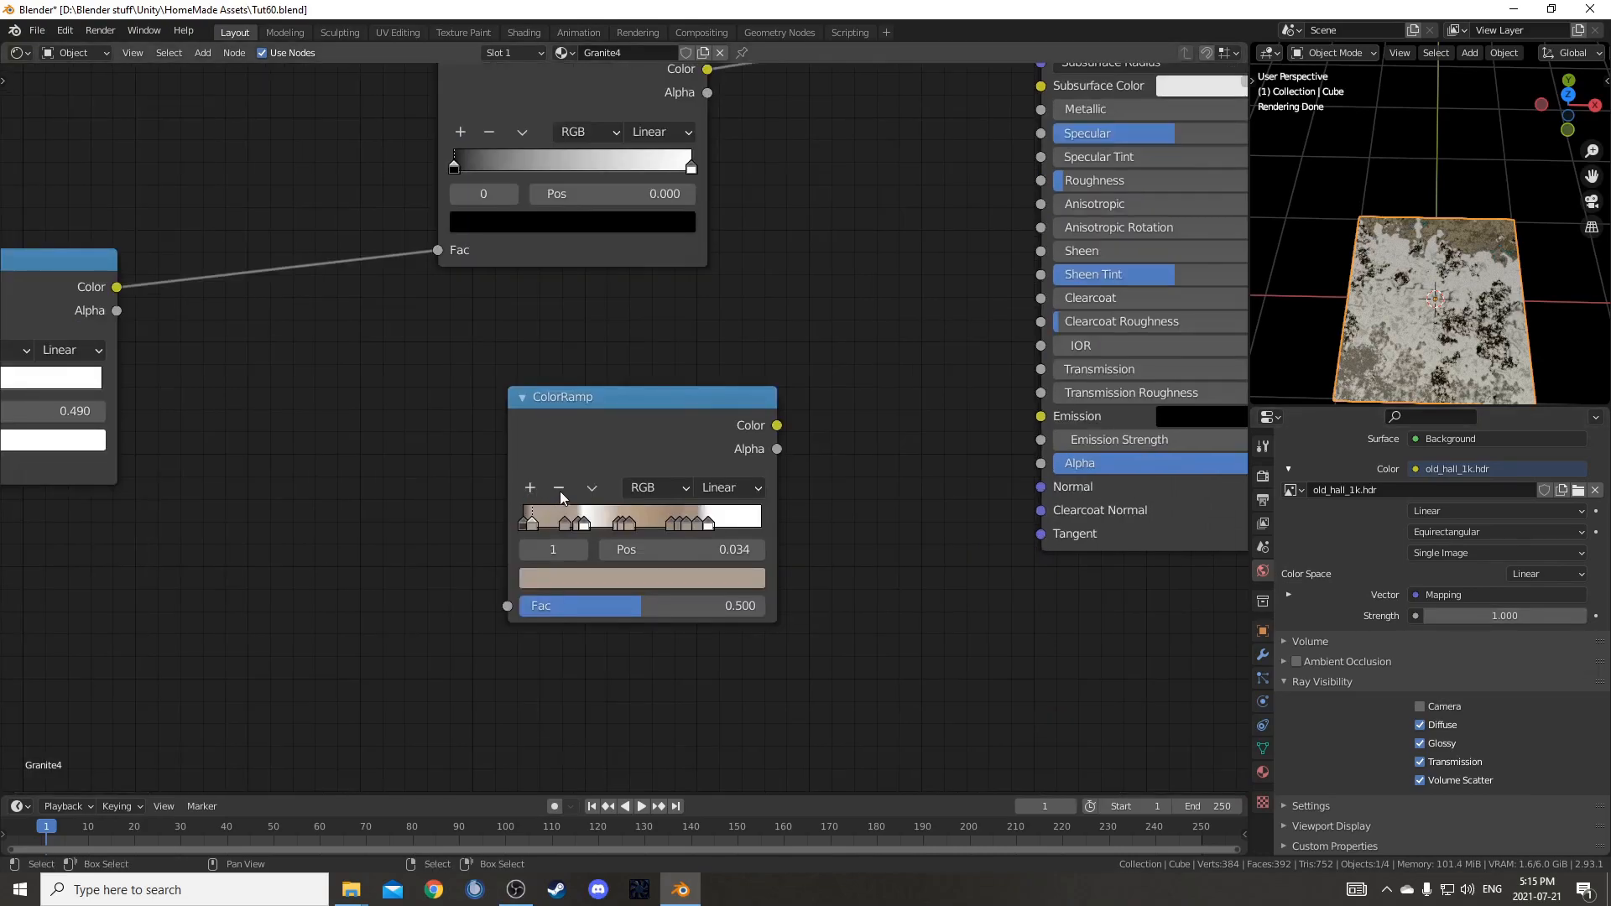
pyautogui.scroll(3, 560, 493)
pyautogui.moveTo(1422, 297); pyautogui.dragTo(1407, 261, button='middle')
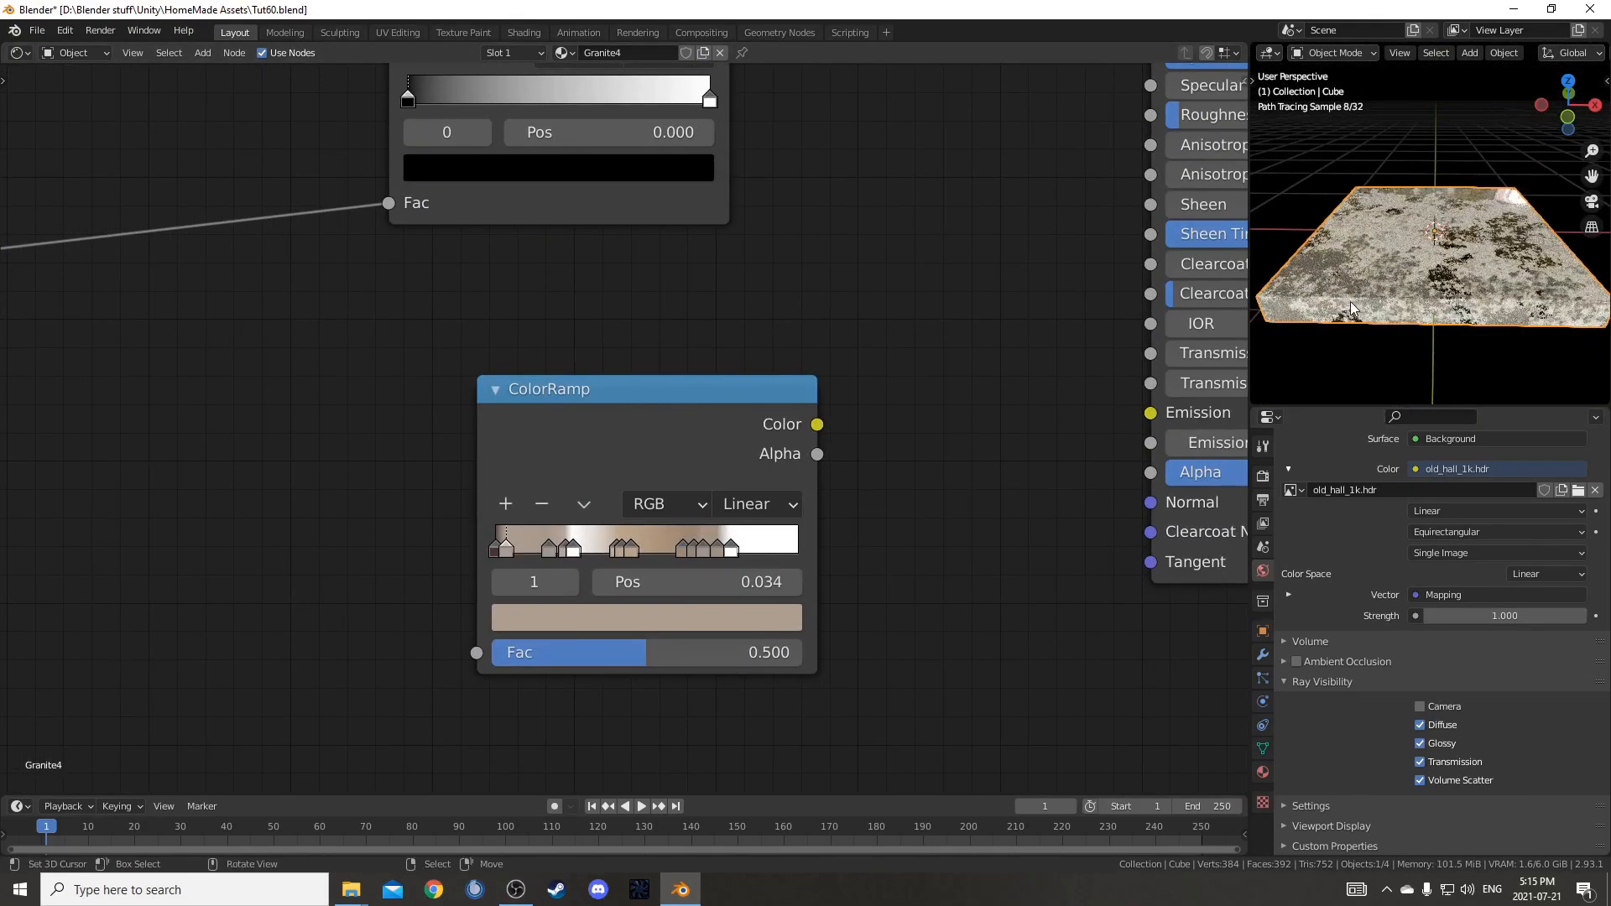
pyautogui.scroll(3, 1353, 306)
pyautogui.scroll(-2, 653, 496)
pyautogui.moveTo(652, 496); pyautogui.dragTo(802, 626, button='middle')
pyautogui.click(677, 156)
pyautogui.hotkey('ctrl', 'x')
pyautogui.moveTo(776, 544); pyautogui.dragTo(726, 255)
# - Examine the colour stops of the lower ColorRamp and the resulting look of the rendered slab
pyautogui.moveTo(868, 281); pyautogui.dragTo(839, 324, button='middle')
pyautogui.scroll(2, 838, 324)
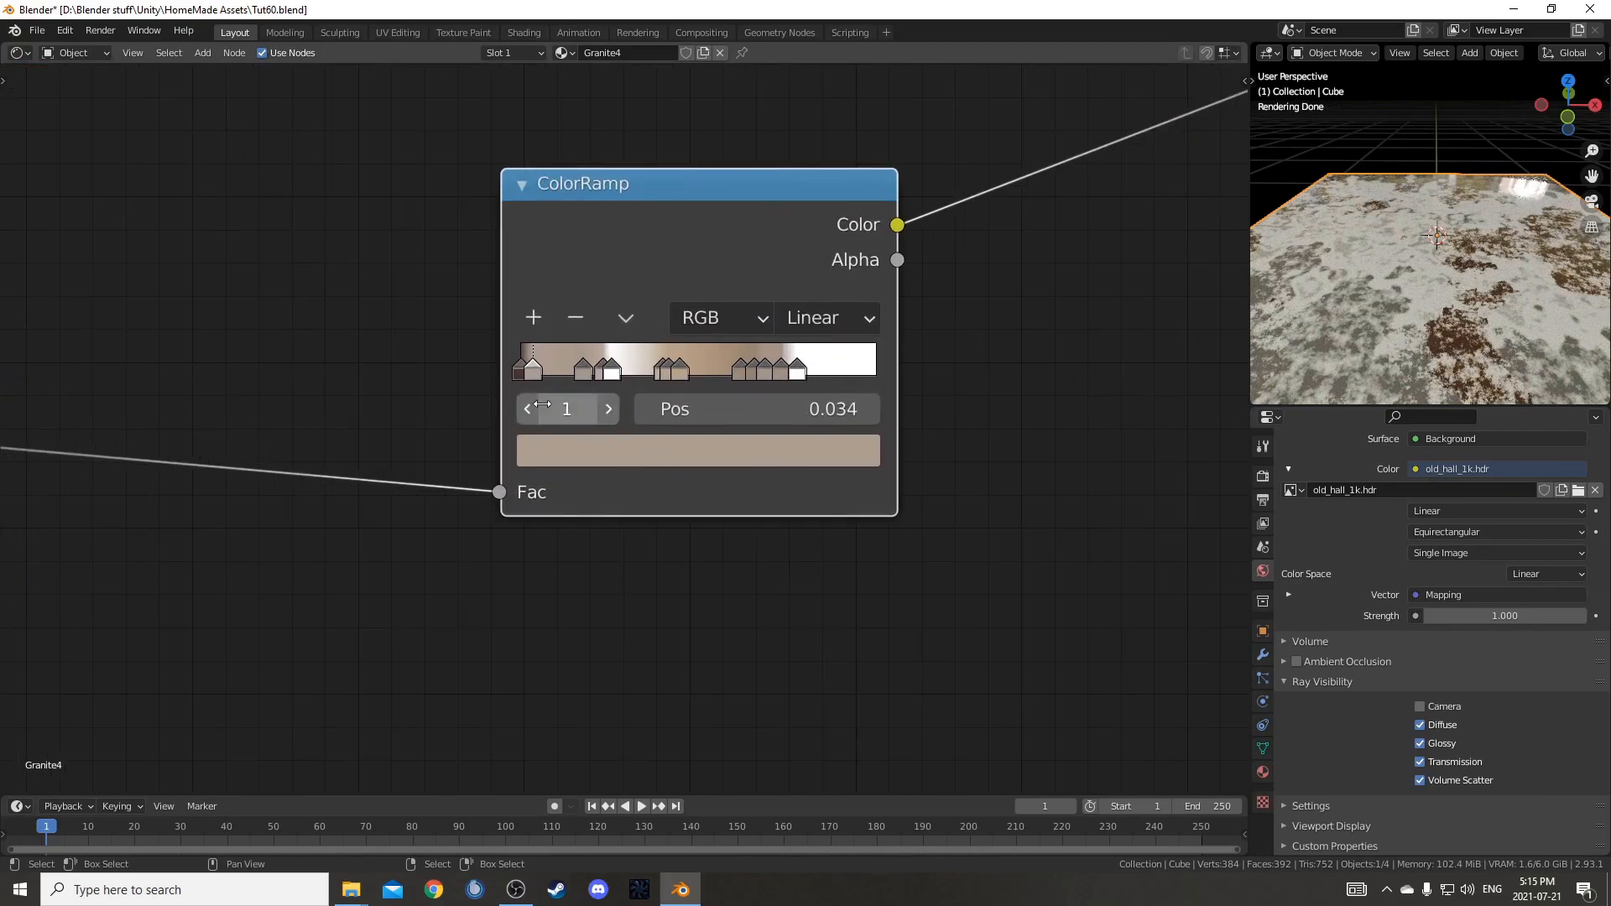
pyautogui.click(518, 374)
pyautogui.click(603, 460)
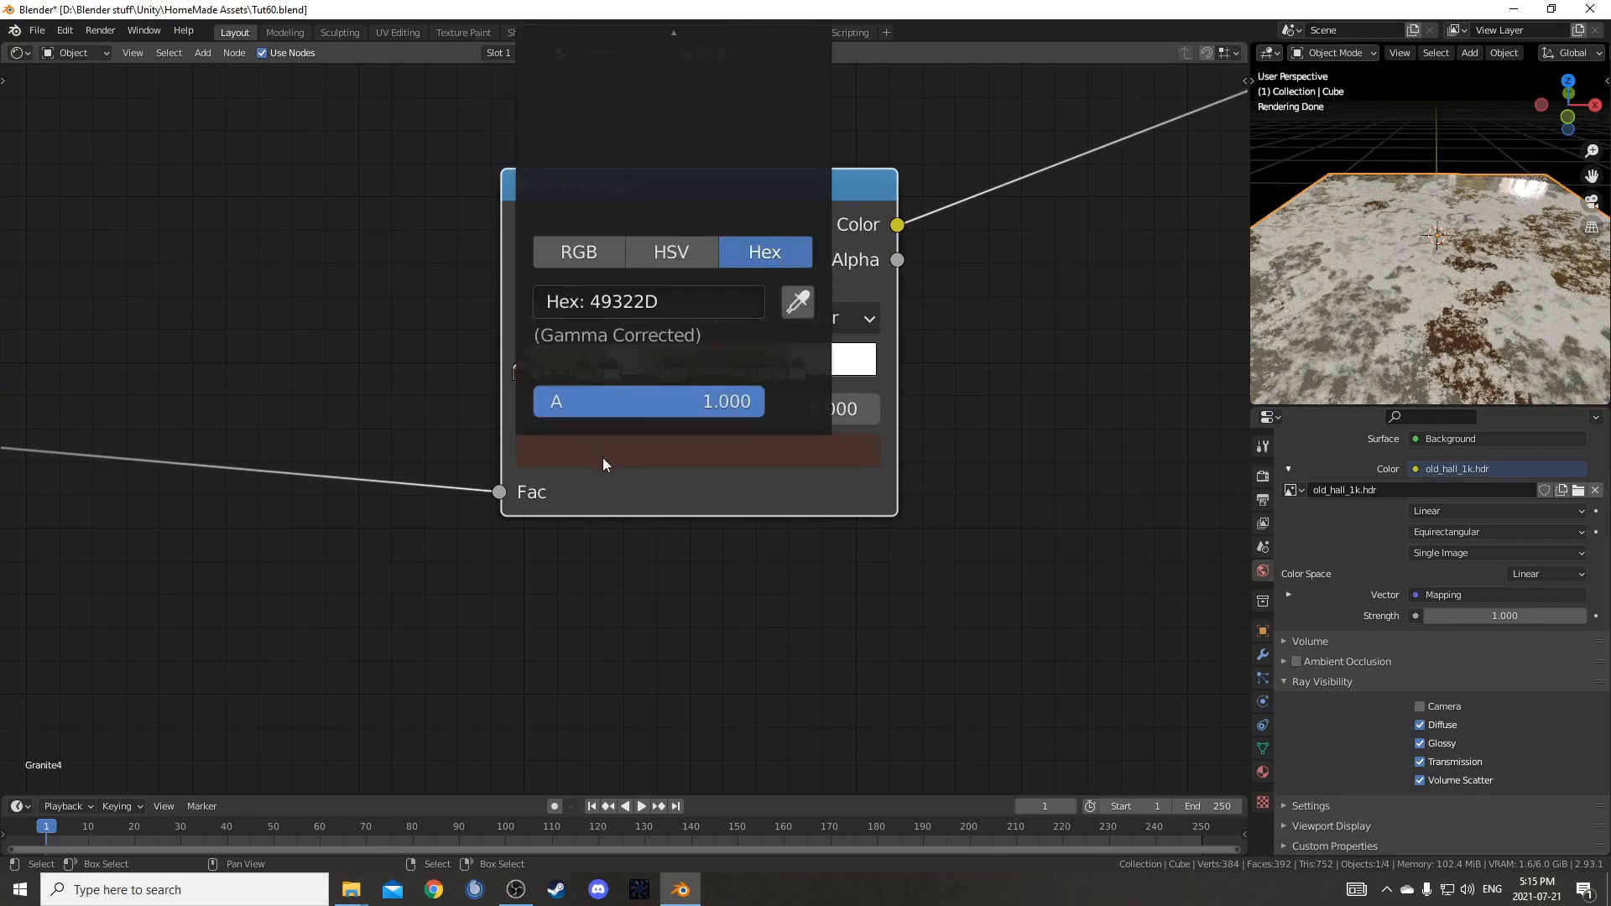
pyautogui.scroll(-1, 646, 537)
pyautogui.click(688, 451)
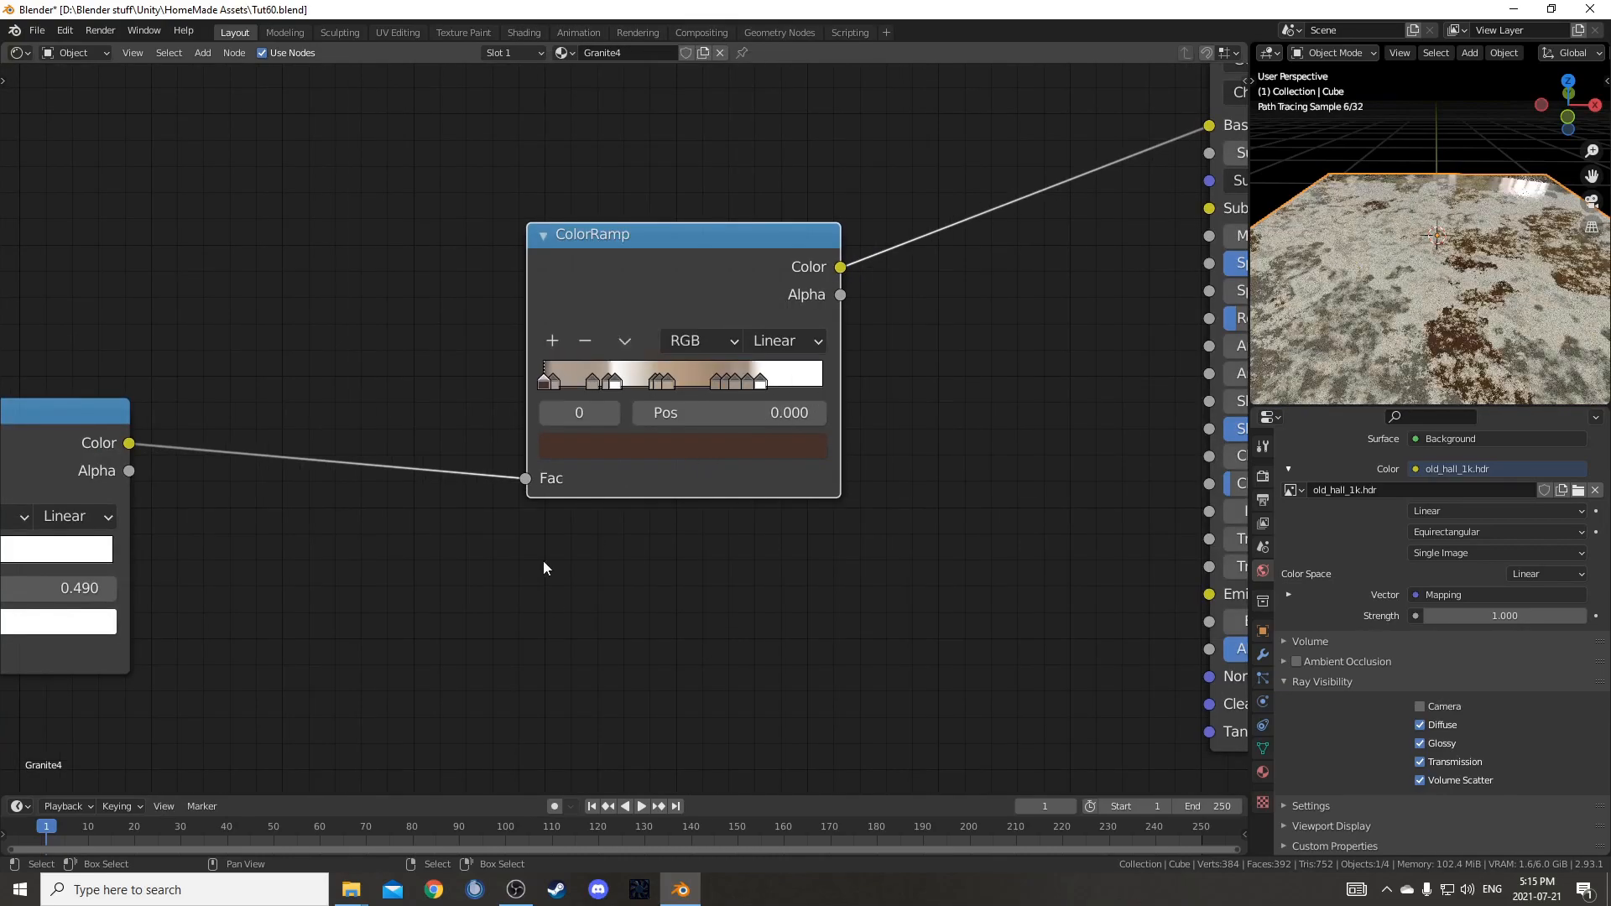
pyautogui.click(556, 382)
pyautogui.click(597, 383)
pyautogui.click(629, 387)
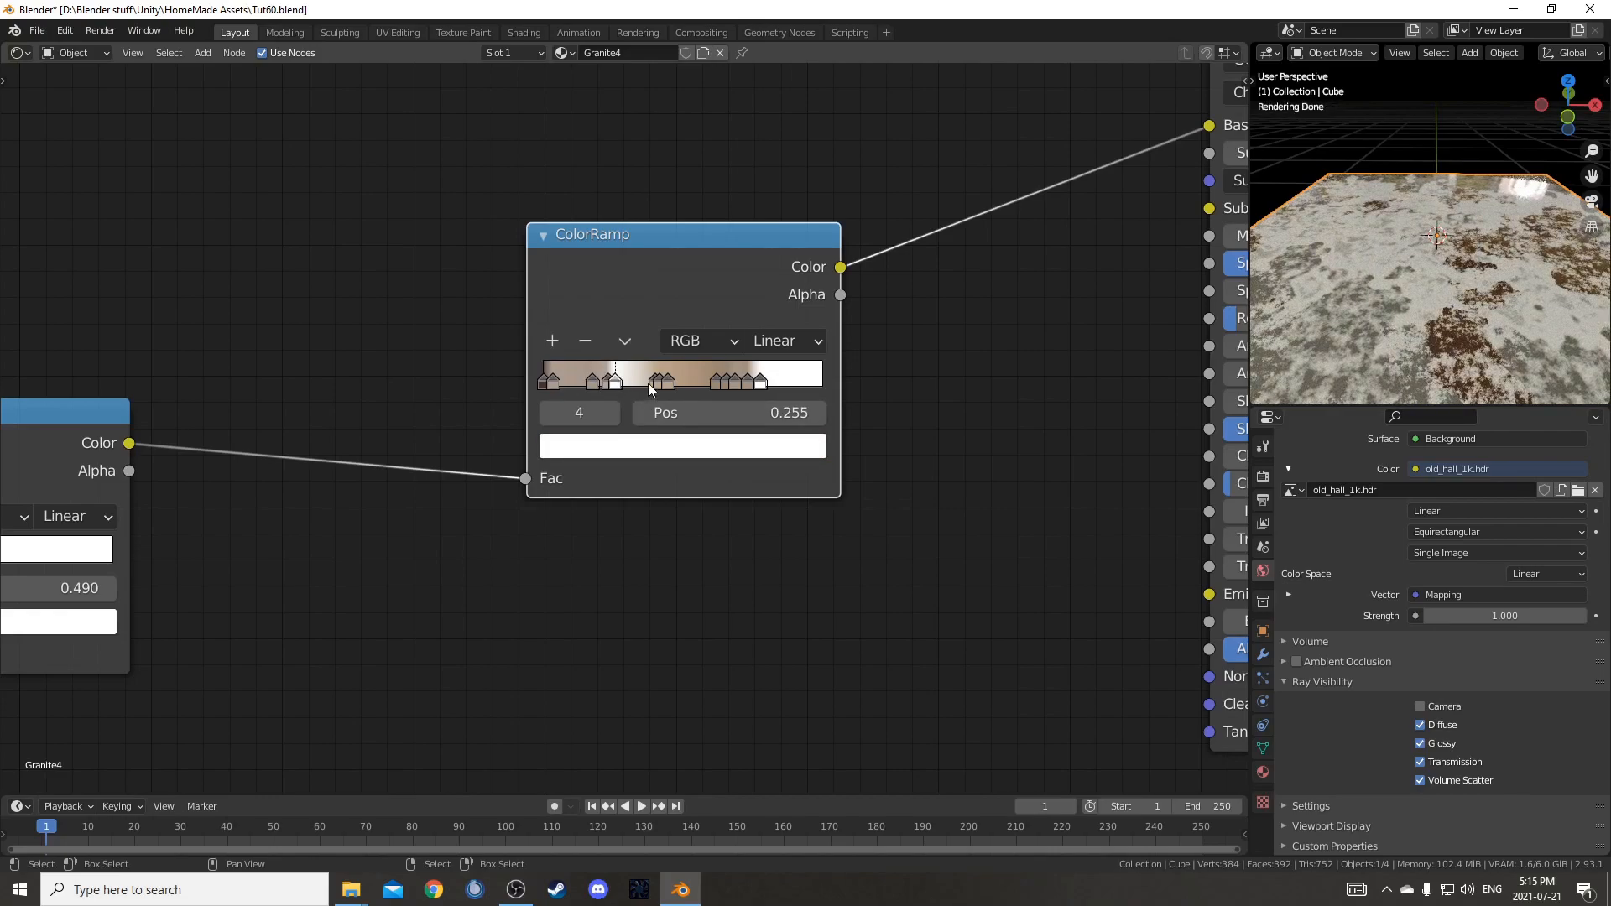
pyautogui.click(652, 382)
pyautogui.click(673, 382)
pyautogui.click(727, 382)
pyautogui.click(744, 382)
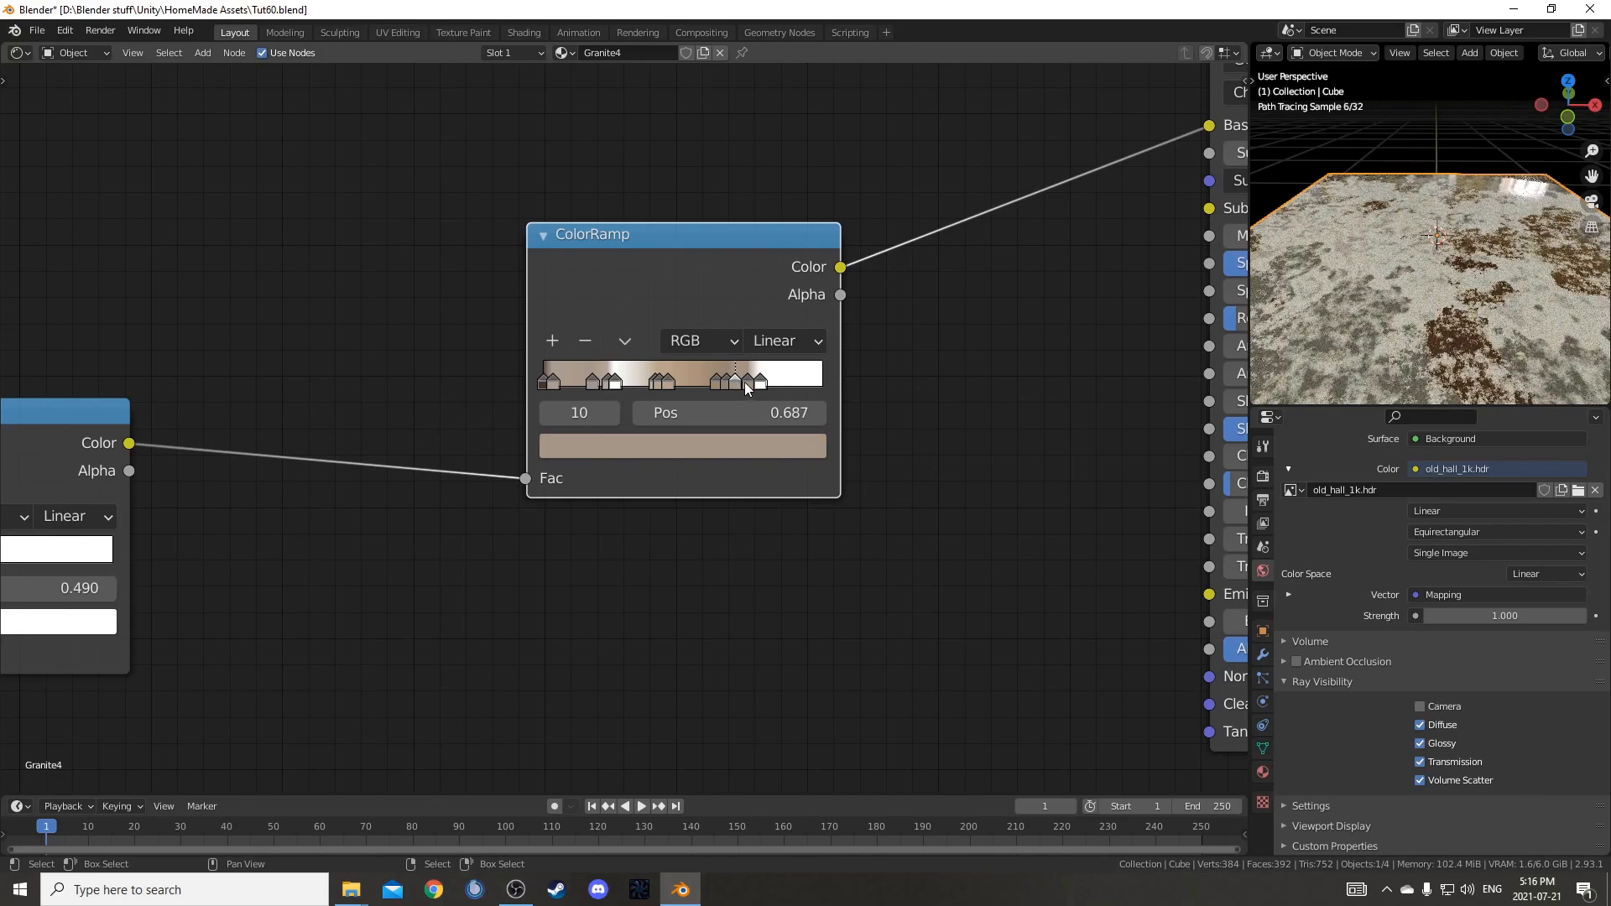
pyautogui.click(761, 383)
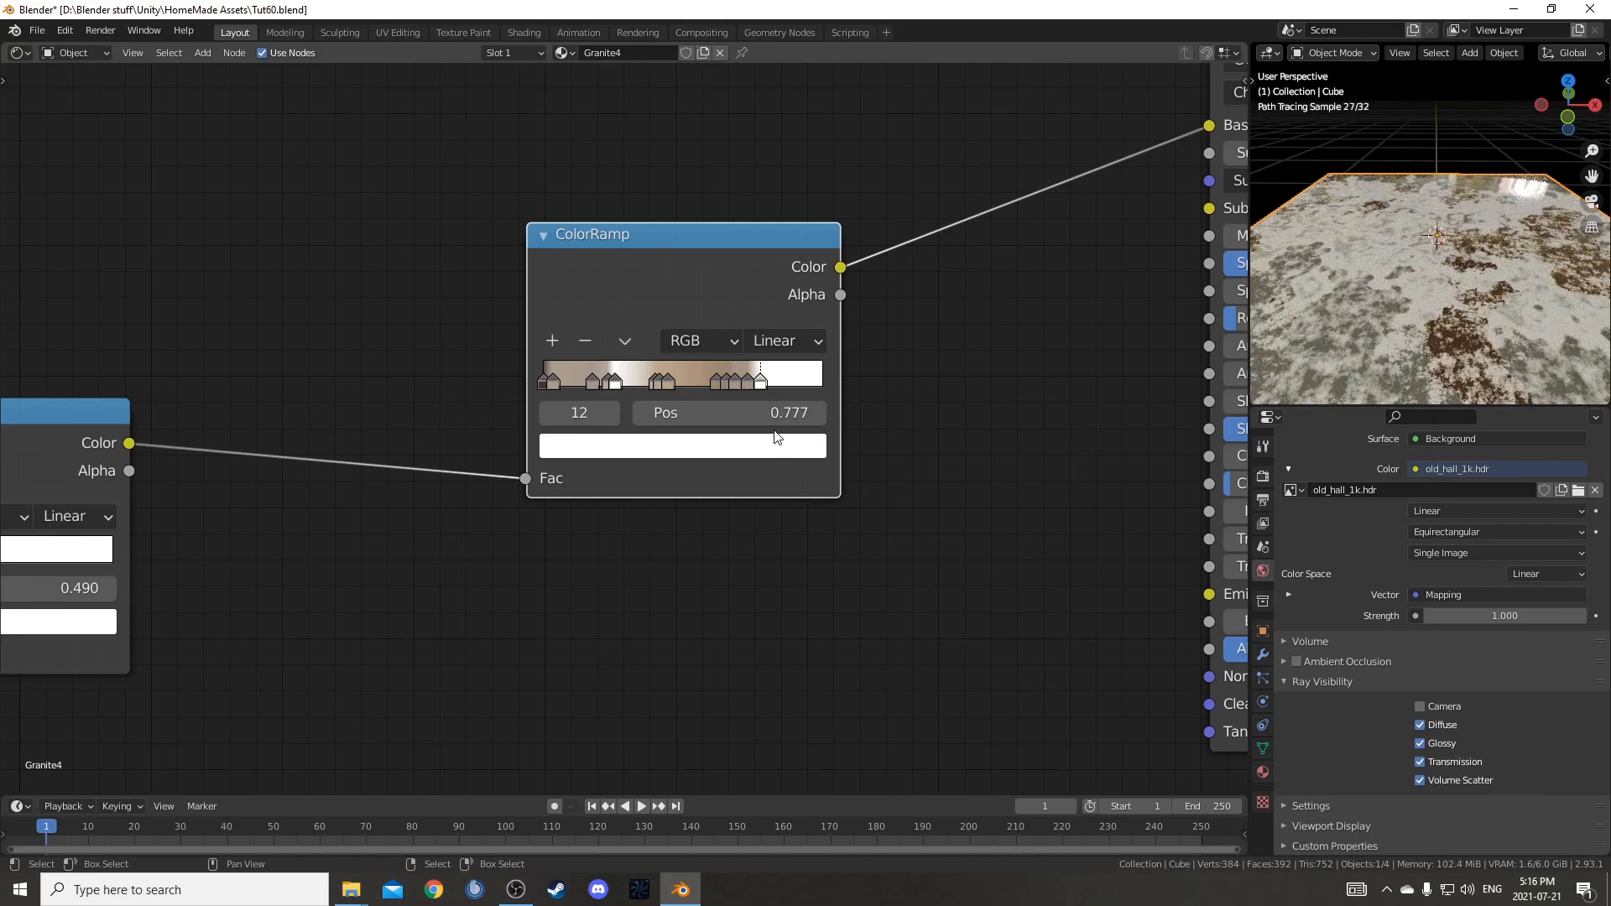
pyautogui.moveTo(694, 289); pyautogui.dragTo(669, 259)
pyautogui.moveTo(1489, 271); pyautogui.dragTo(1457, 330, button='middle')
pyautogui.scroll(-5, 164, 636)
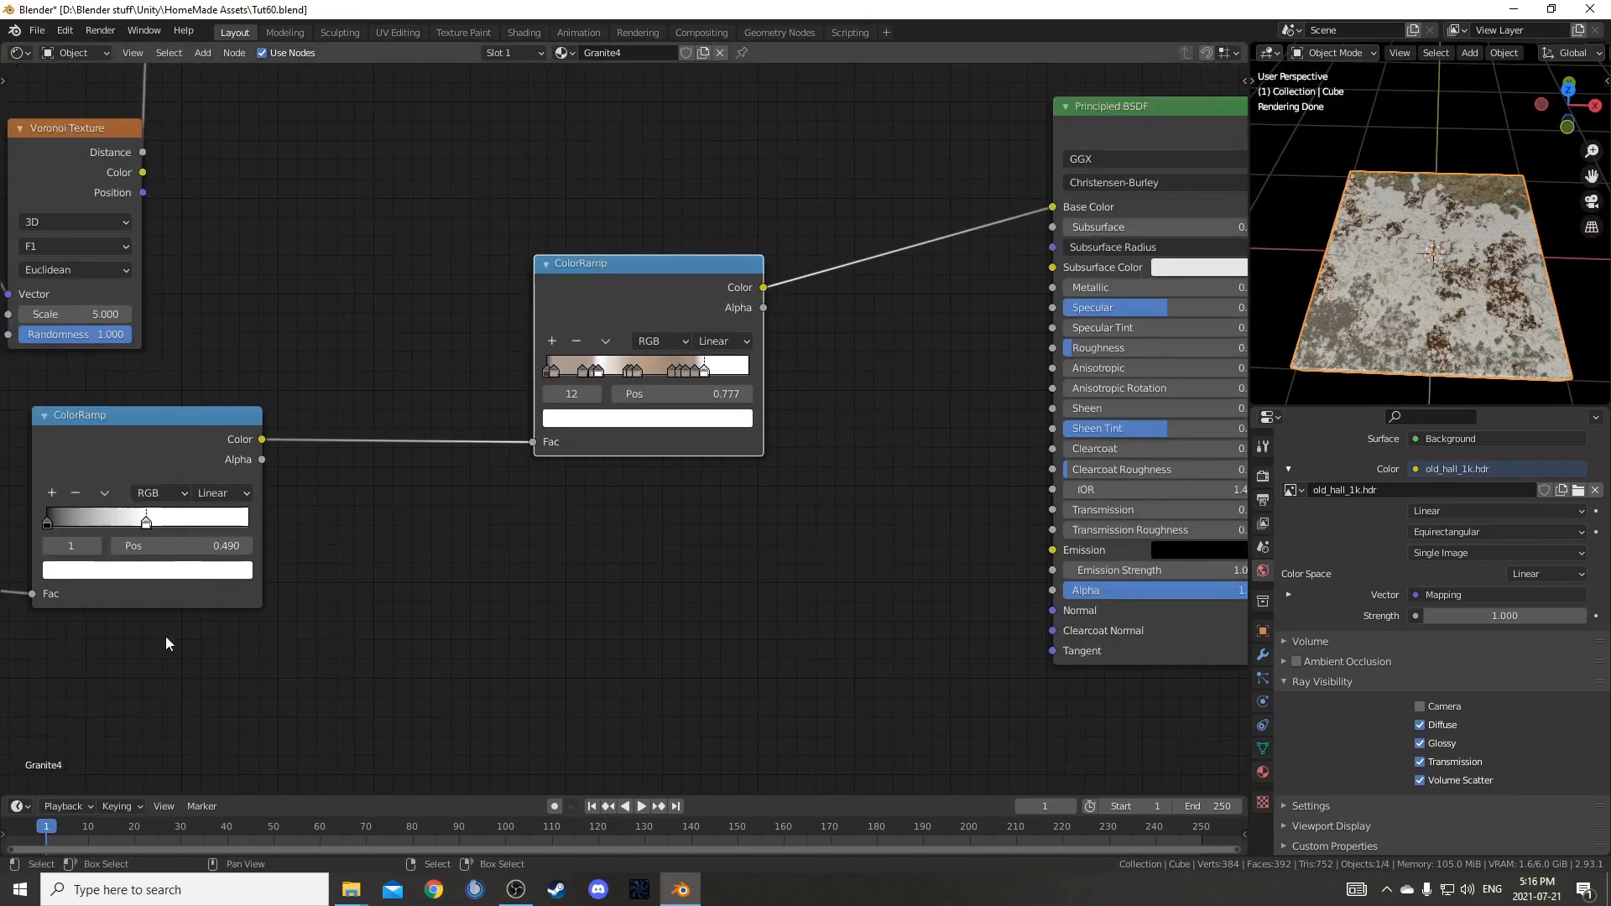
# - Move the Texture Coordinate node below the other texture nodes and preview its Object output
pyautogui.moveTo(151, 635); pyautogui.dragTo(501, 397, button='middle')
pyautogui.scroll(-2, 239, 294)
pyautogui.moveTo(240, 293); pyautogui.dragTo(618, 401, button='middle')
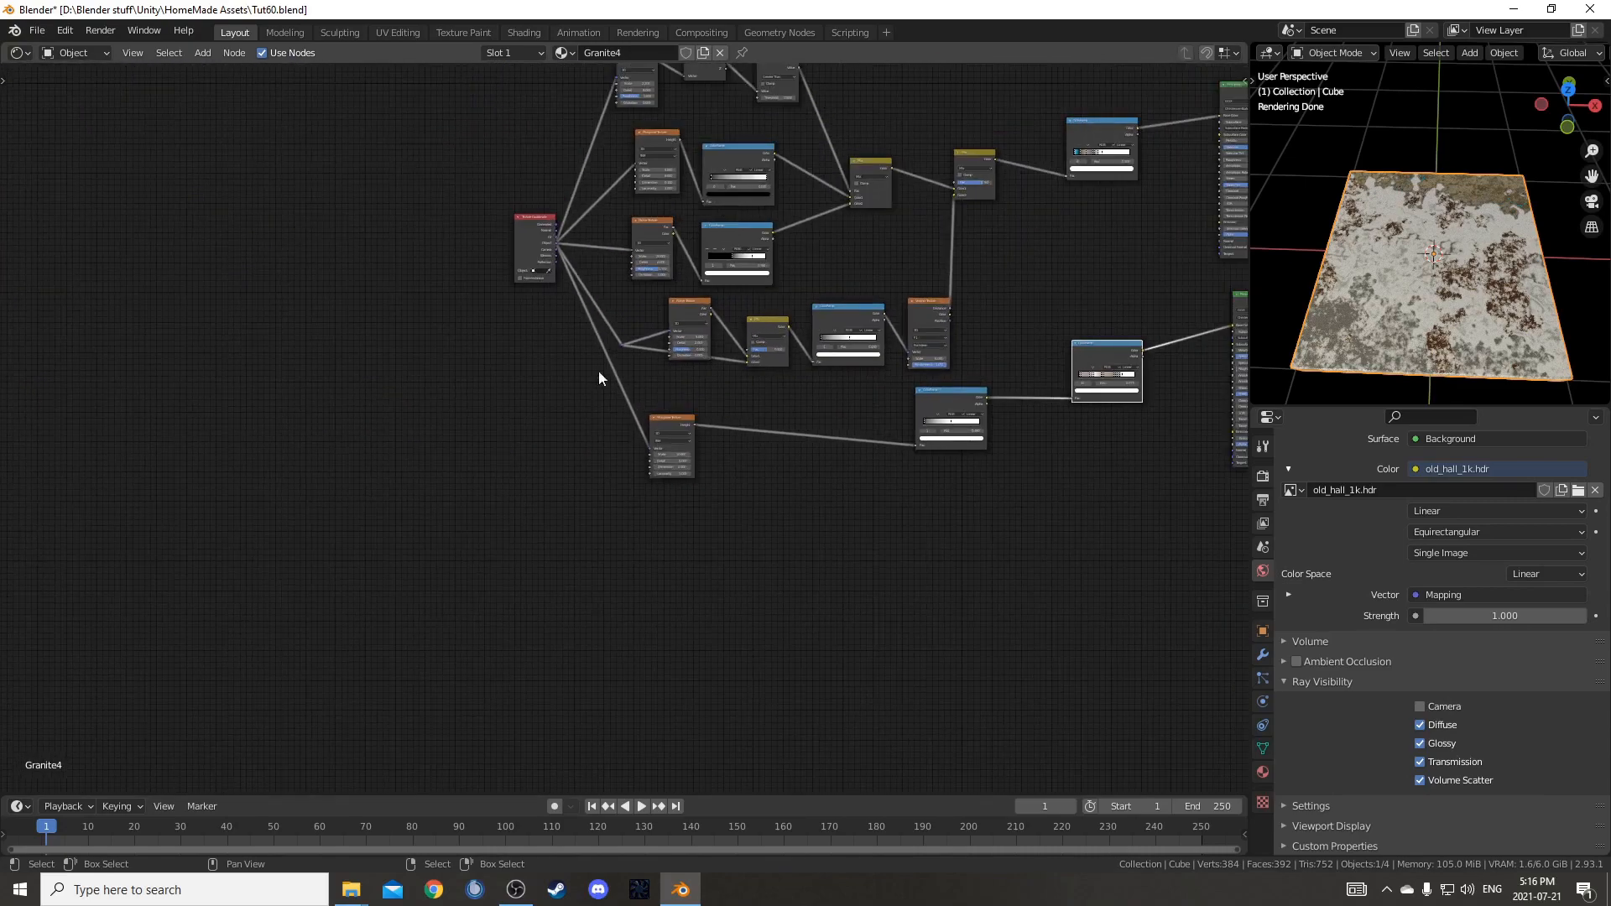
pyautogui.moveTo(526, 250); pyautogui.dragTo(528, 592)
pyautogui.moveTo(608, 569); pyautogui.dragTo(604, 349, button='middle')
pyautogui.scroll(5, 604, 349)
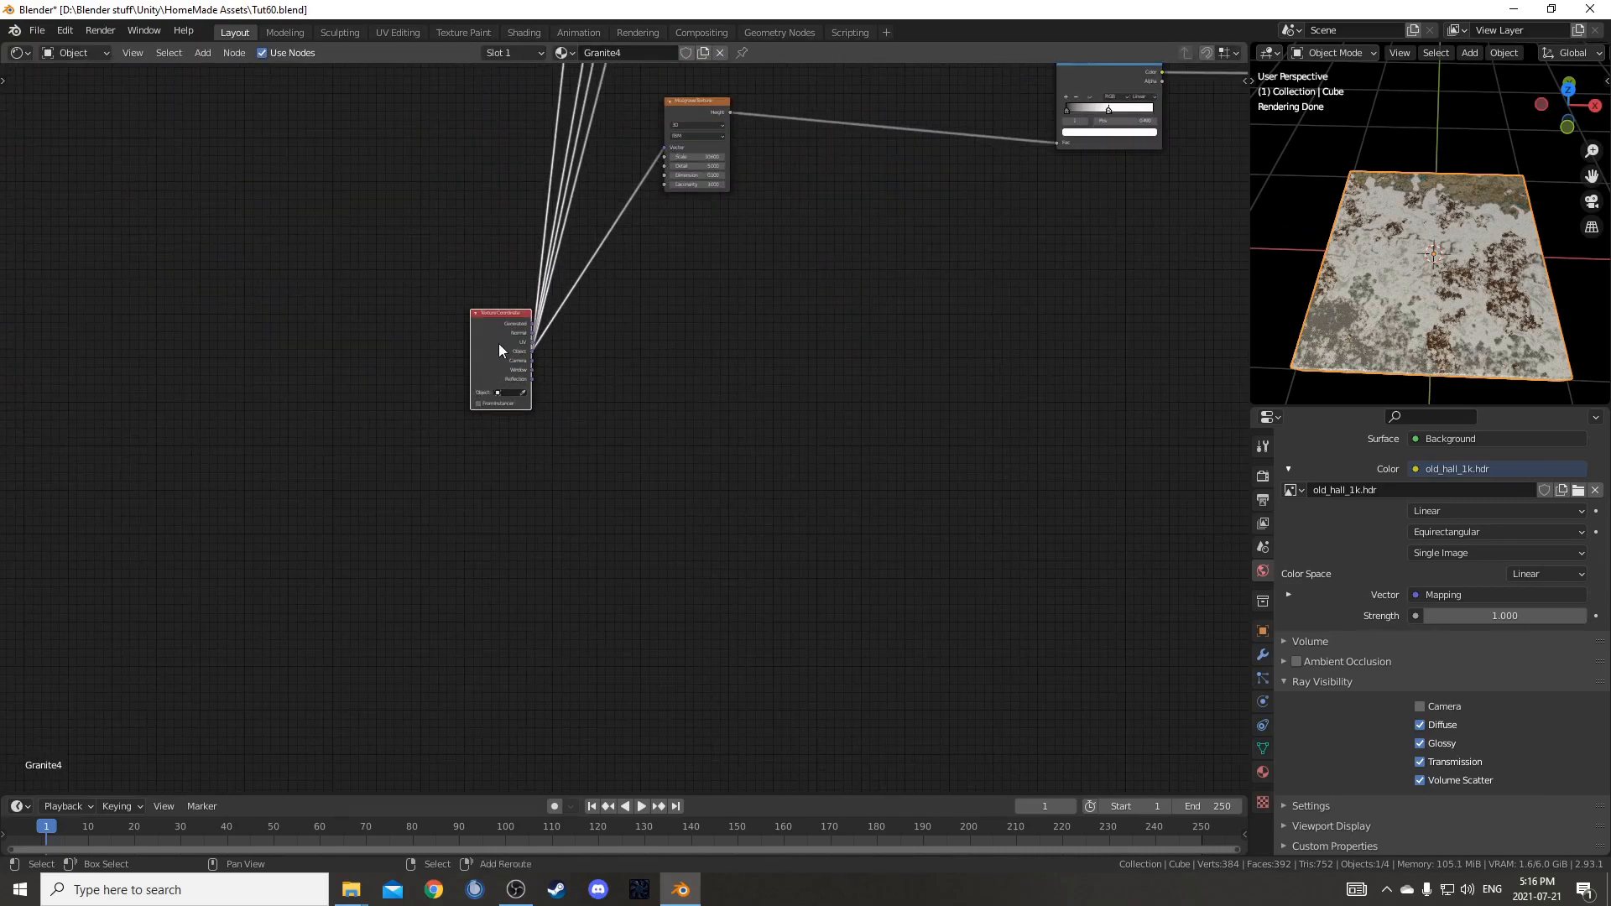
pyautogui.keyDown('ctrl'); pyautogui.keyDown('shift'); pyautogui.click(503, 321); pyautogui.keyUp('shift'); pyautogui.keyUp('ctrl')
pyautogui.keyDown('ctrl'); pyautogui.keyDown('shift'); pyautogui.click(504, 321); pyautogui.keyUp('shift'); pyautogui.keyUp('ctrl')
pyautogui.keyDown('ctrl'); pyautogui.keyDown('shift'); pyautogui.click(503, 321); pyautogui.keyUp('shift'); pyautogui.keyUp('ctrl')
pyautogui.keyDown('ctrl'); pyautogui.keyDown('shift'); pyautogui.click(503, 321); pyautogui.keyUp('shift'); pyautogui.keyUp('ctrl')
# - Insert a Noise Texture after the Texture Coordinate's Object output and preview its Fac
pyautogui.hotkey('shift', 'a')
pyautogui.click(746, 385)
pyautogui.write('nois')
pyautogui.press('Down')
pyautogui.press('Return')
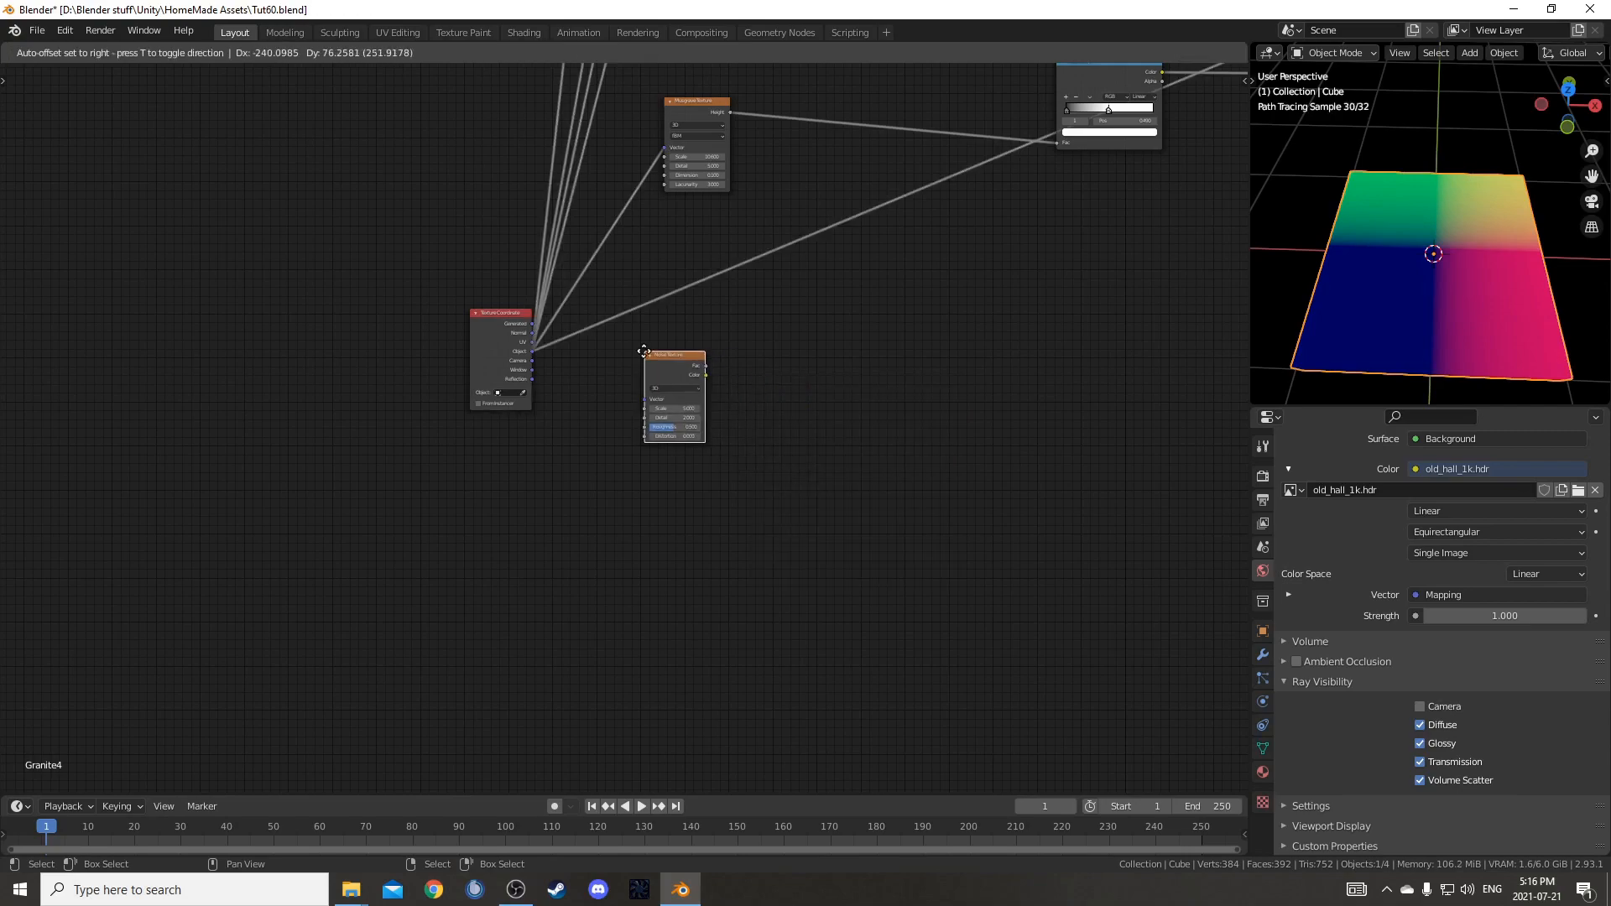
pyautogui.click(612, 278)
pyautogui.scroll(4, 849, 443)
pyautogui.keyDown('ctrl'); pyautogui.keyDown('shift'); pyautogui.click(475, 446); pyautogui.keyUp('shift'); pyautogui.keyUp('ctrl')
# - Insert a Math node after the Noise Texture, set to Greater Than with a threshold of 0.31
pyautogui.hotkey('shift', 'a')
pyautogui.click(712, 550)
pyautogui.write('mat')
pyautogui.press('Return')
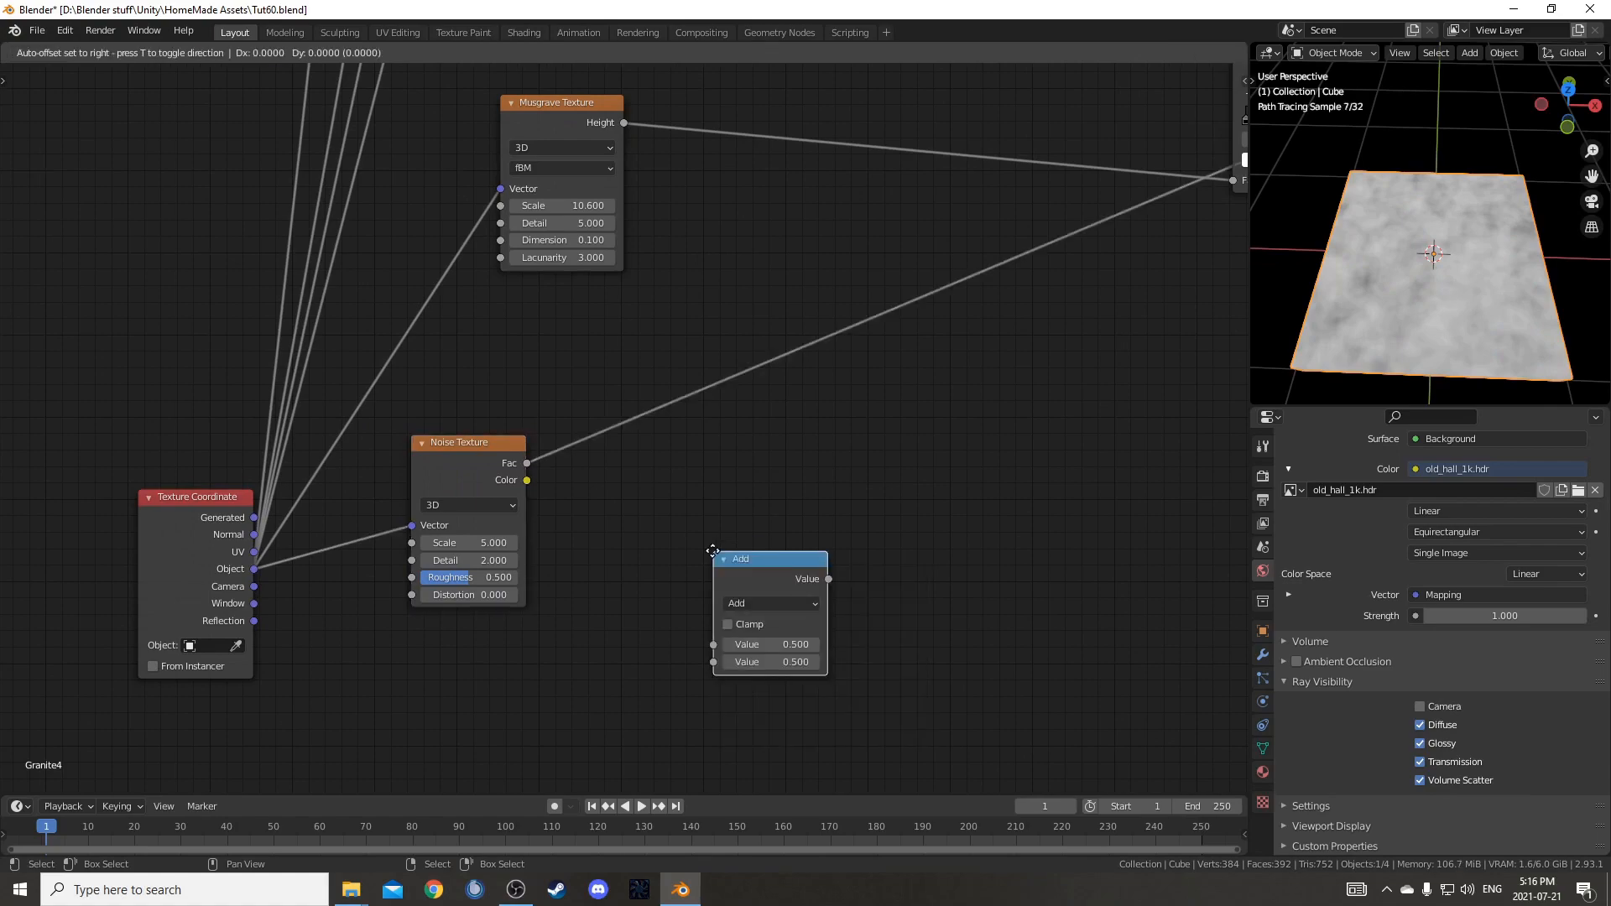
pyautogui.click(687, 470)
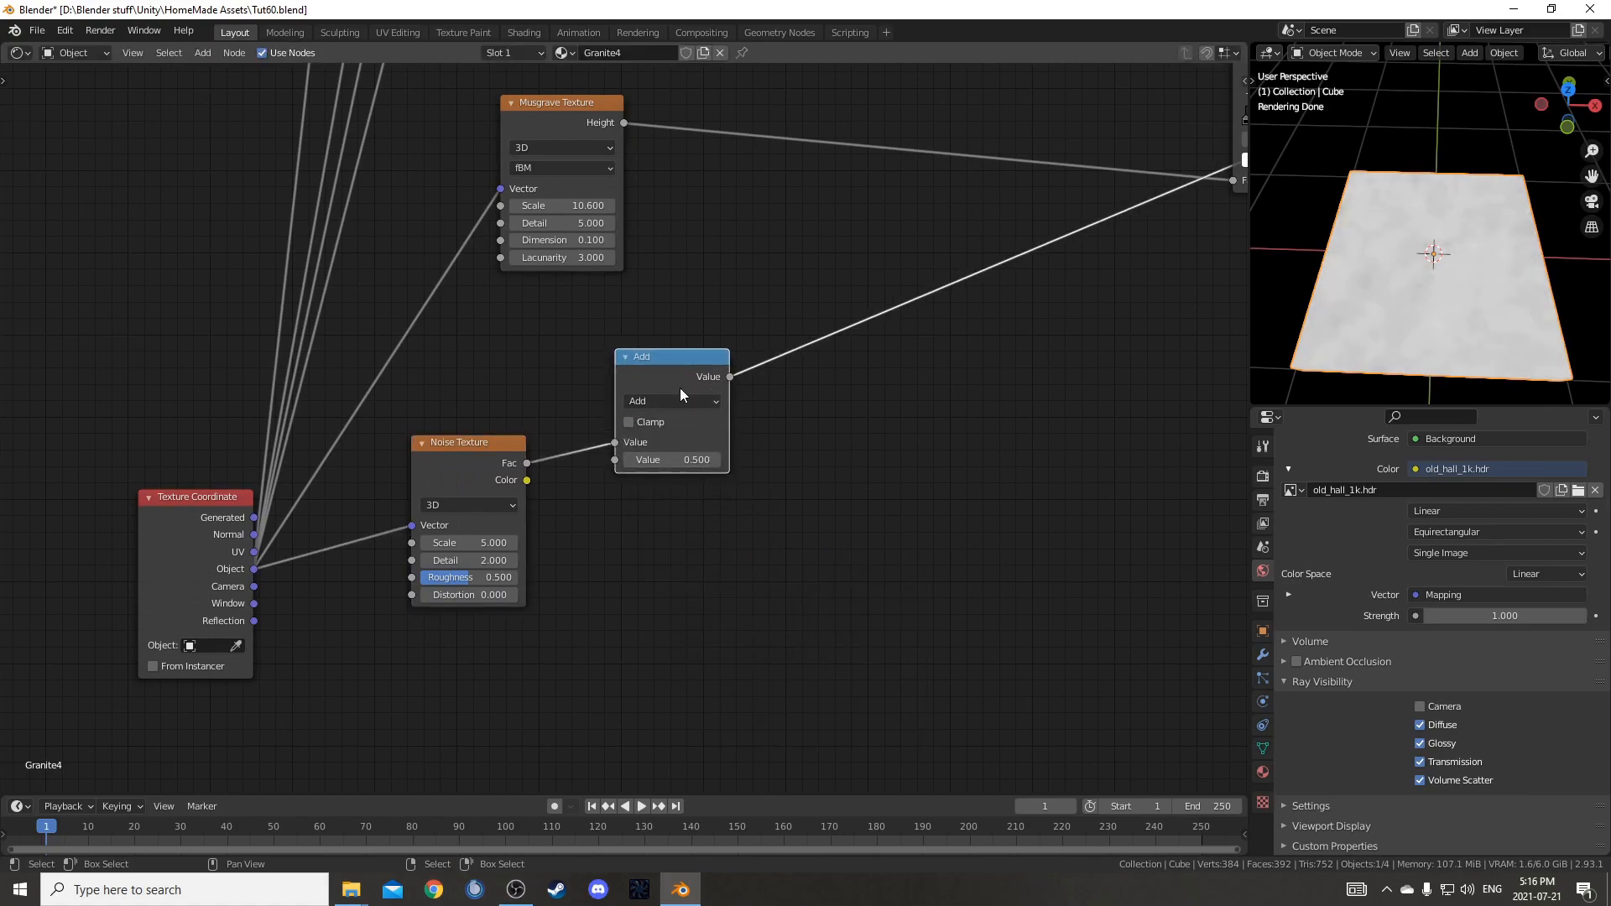
pyautogui.click(676, 401)
pyautogui.click(825, 500)
pyautogui.click(682, 460)
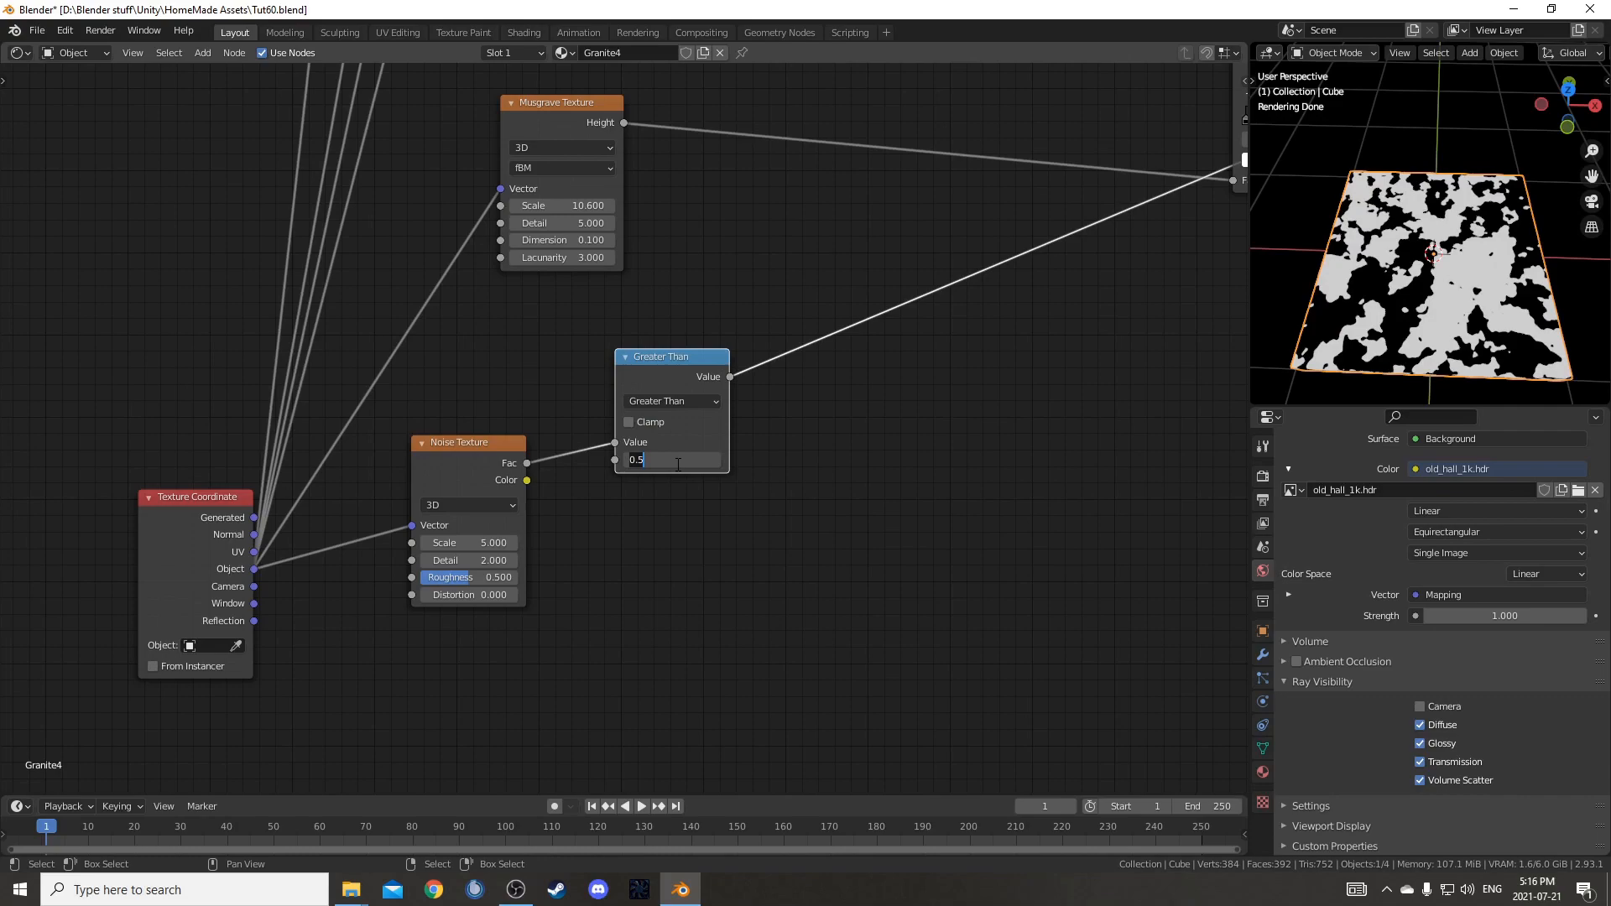
pyautogui.press('Return')
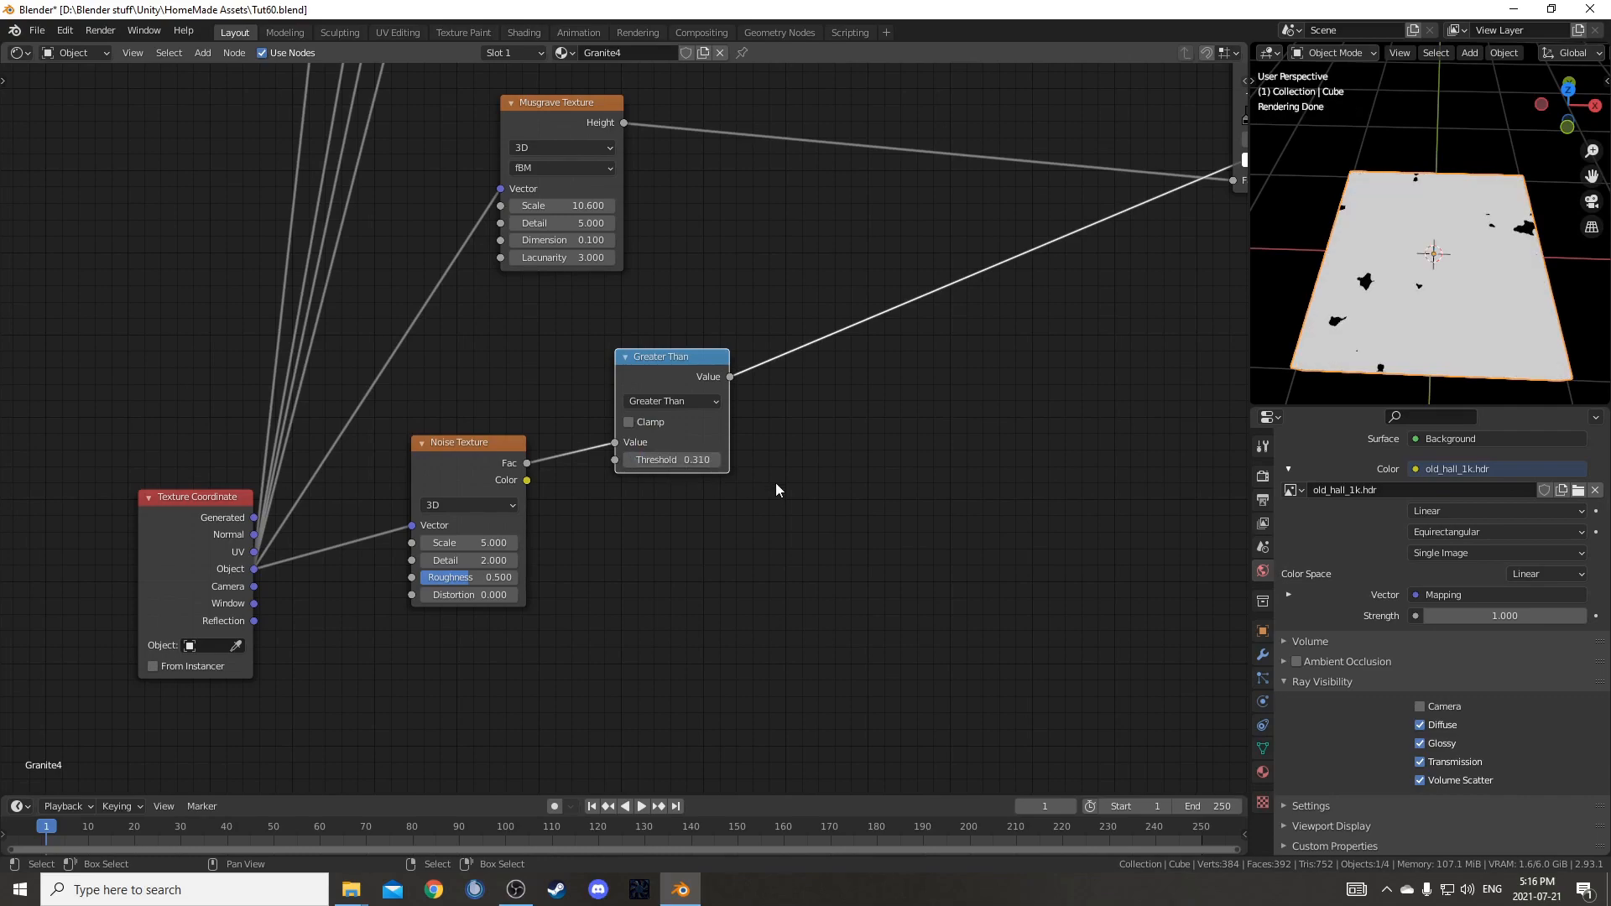
# - Set the new Noise Texture's scale to 9, detail to 4, roughness to 1 and distortion to 1
pyautogui.moveTo(364, 630); pyautogui.dragTo(467, 507, button='middle')
pyautogui.click(569, 417)
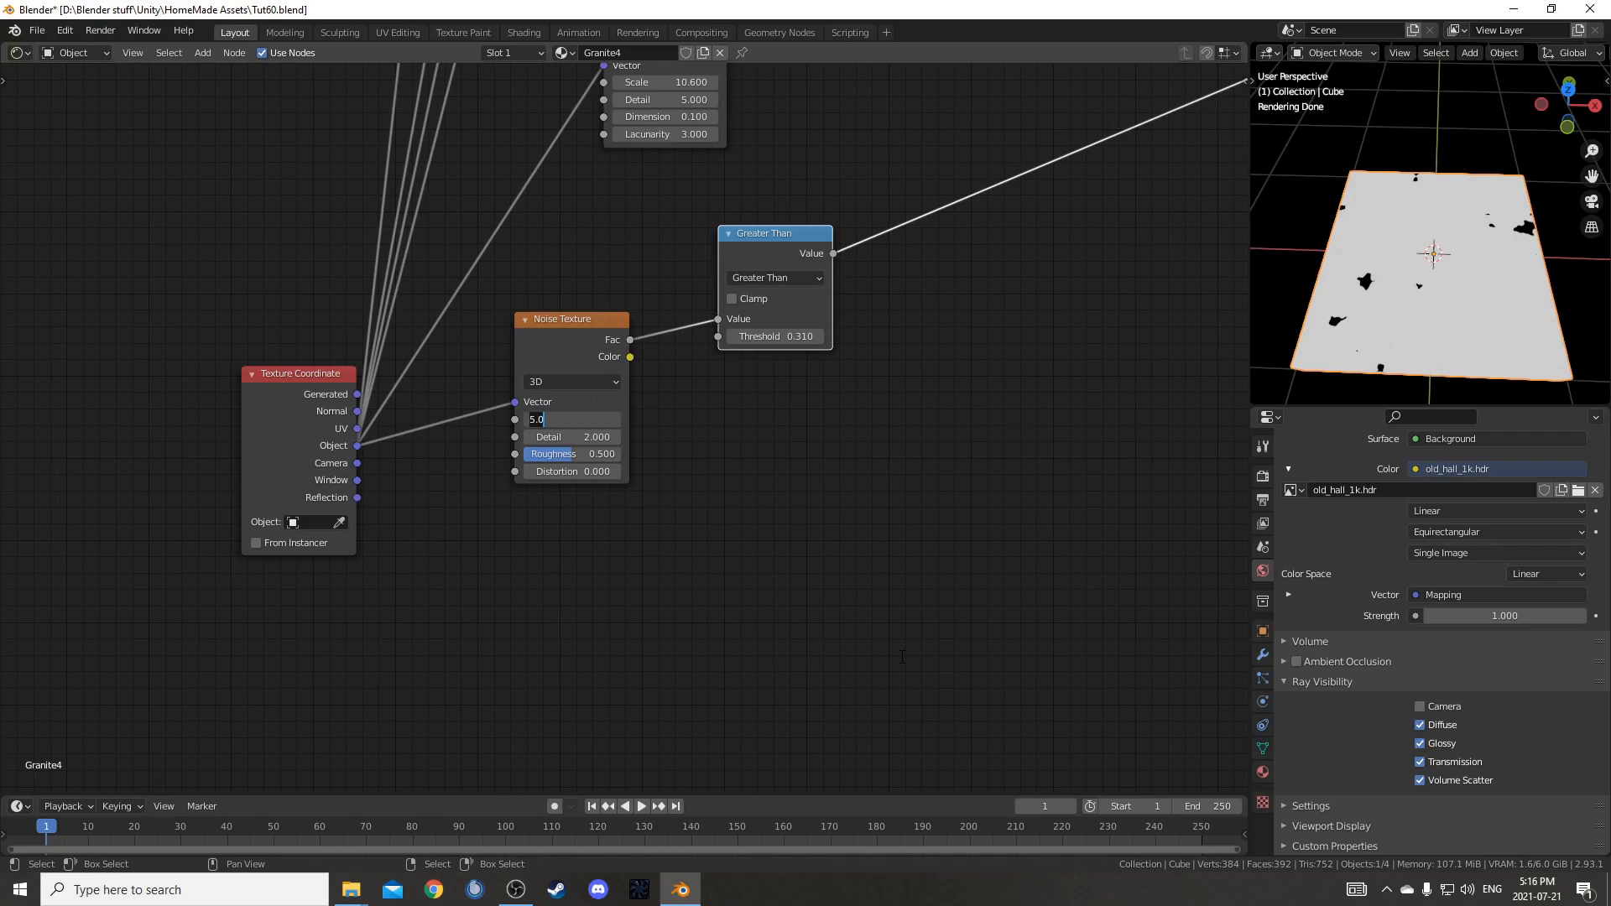
pyautogui.press('Tab')
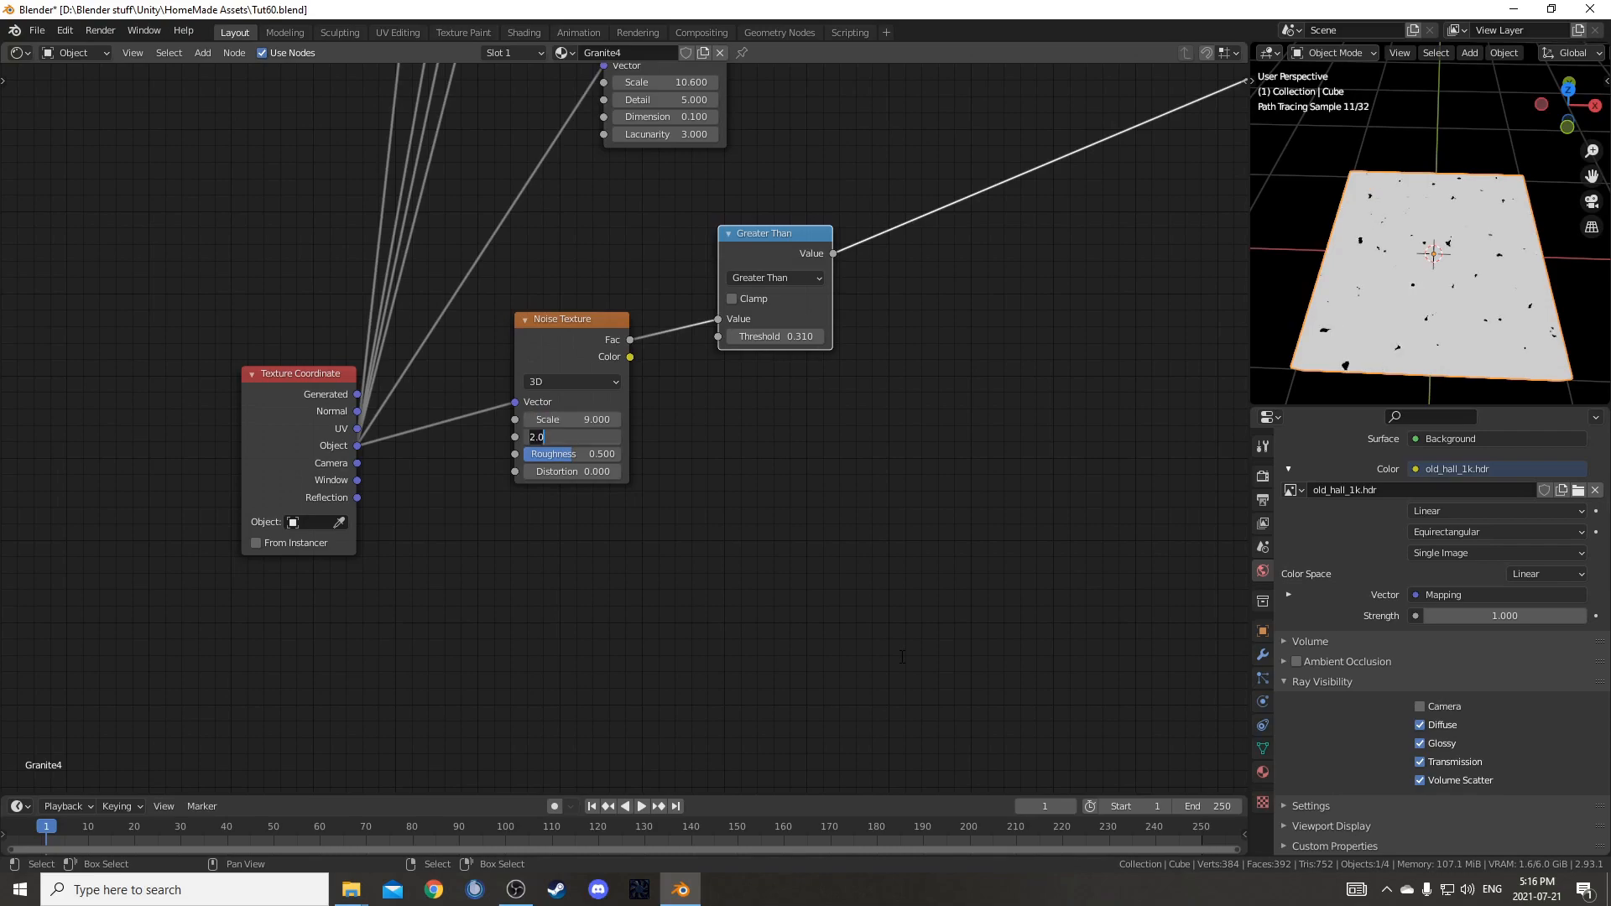
pyautogui.press('Tab')
pyautogui.write('1')
pyautogui.press('Tab')
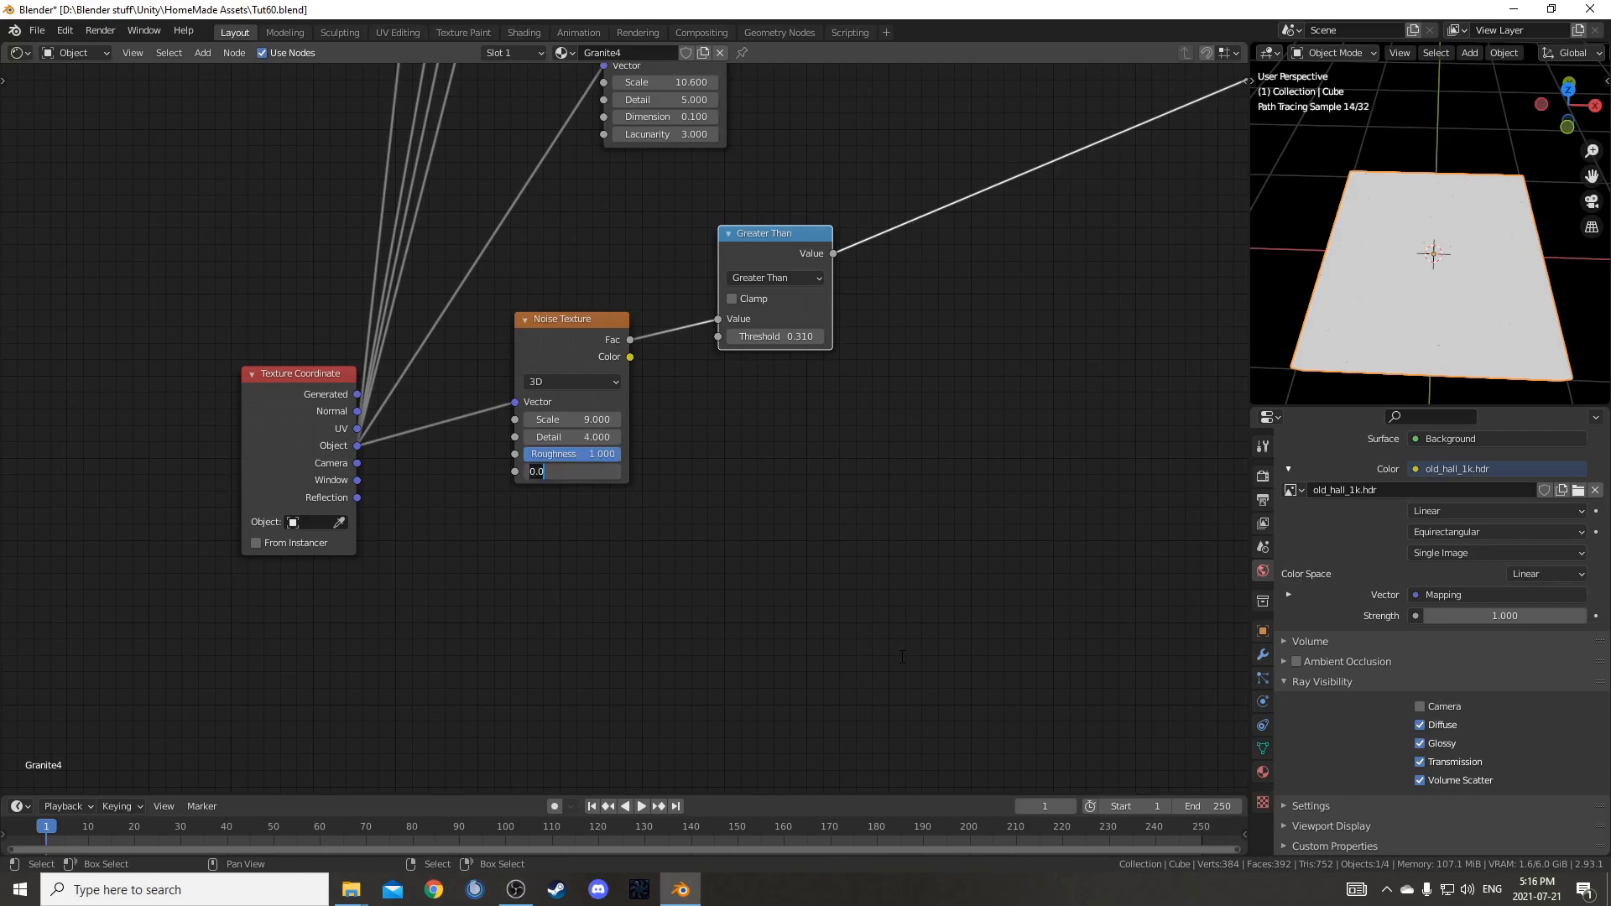
pyautogui.write('1')
pyautogui.press('Return')
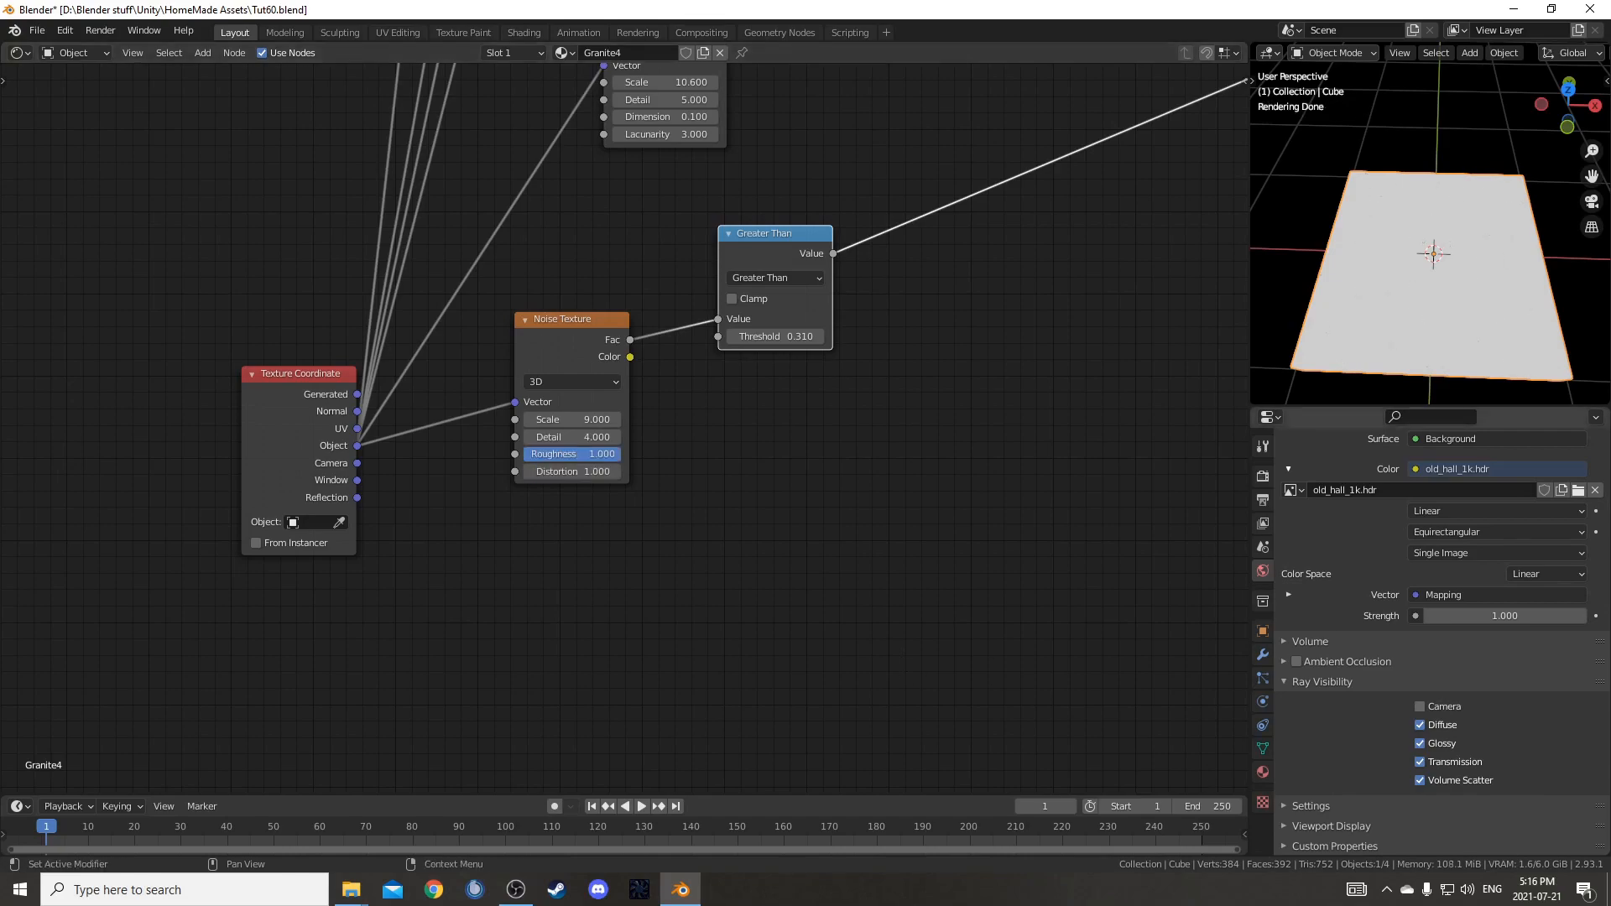
# - Insert a Bump node on the preview link after the lower Greater Than node
pyautogui.moveTo(1146, 213); pyautogui.dragTo(760, 381, button='middle')
pyautogui.hotkey('shift', 'a')
pyautogui.click(760, 383)
pyautogui.write('bu')
pyautogui.press('Return')
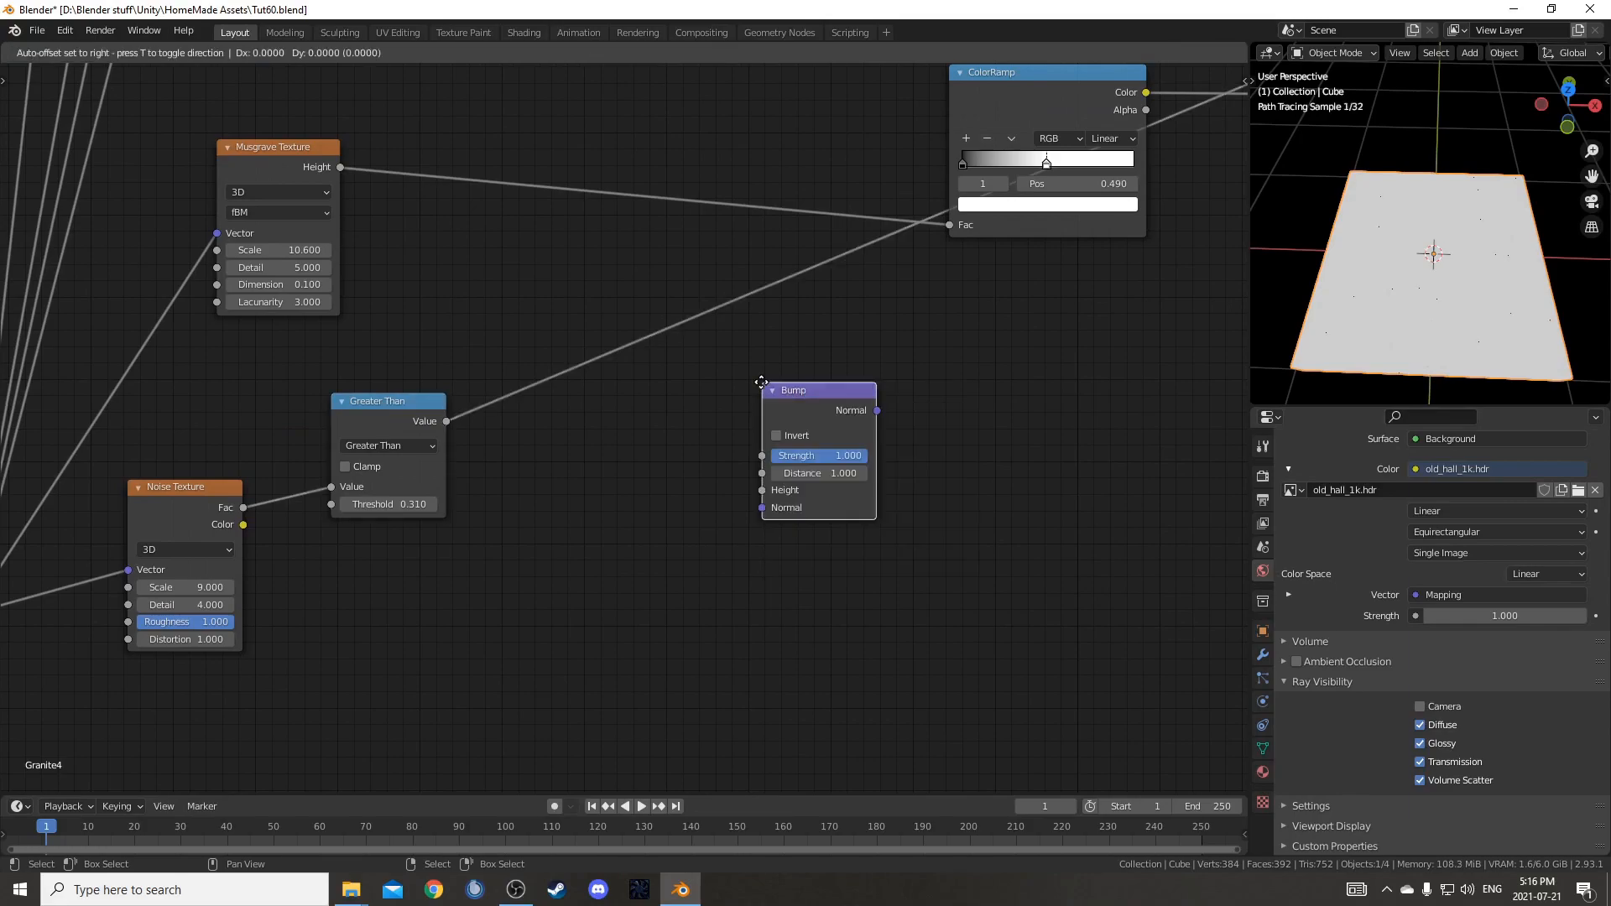
pyautogui.click(534, 278)
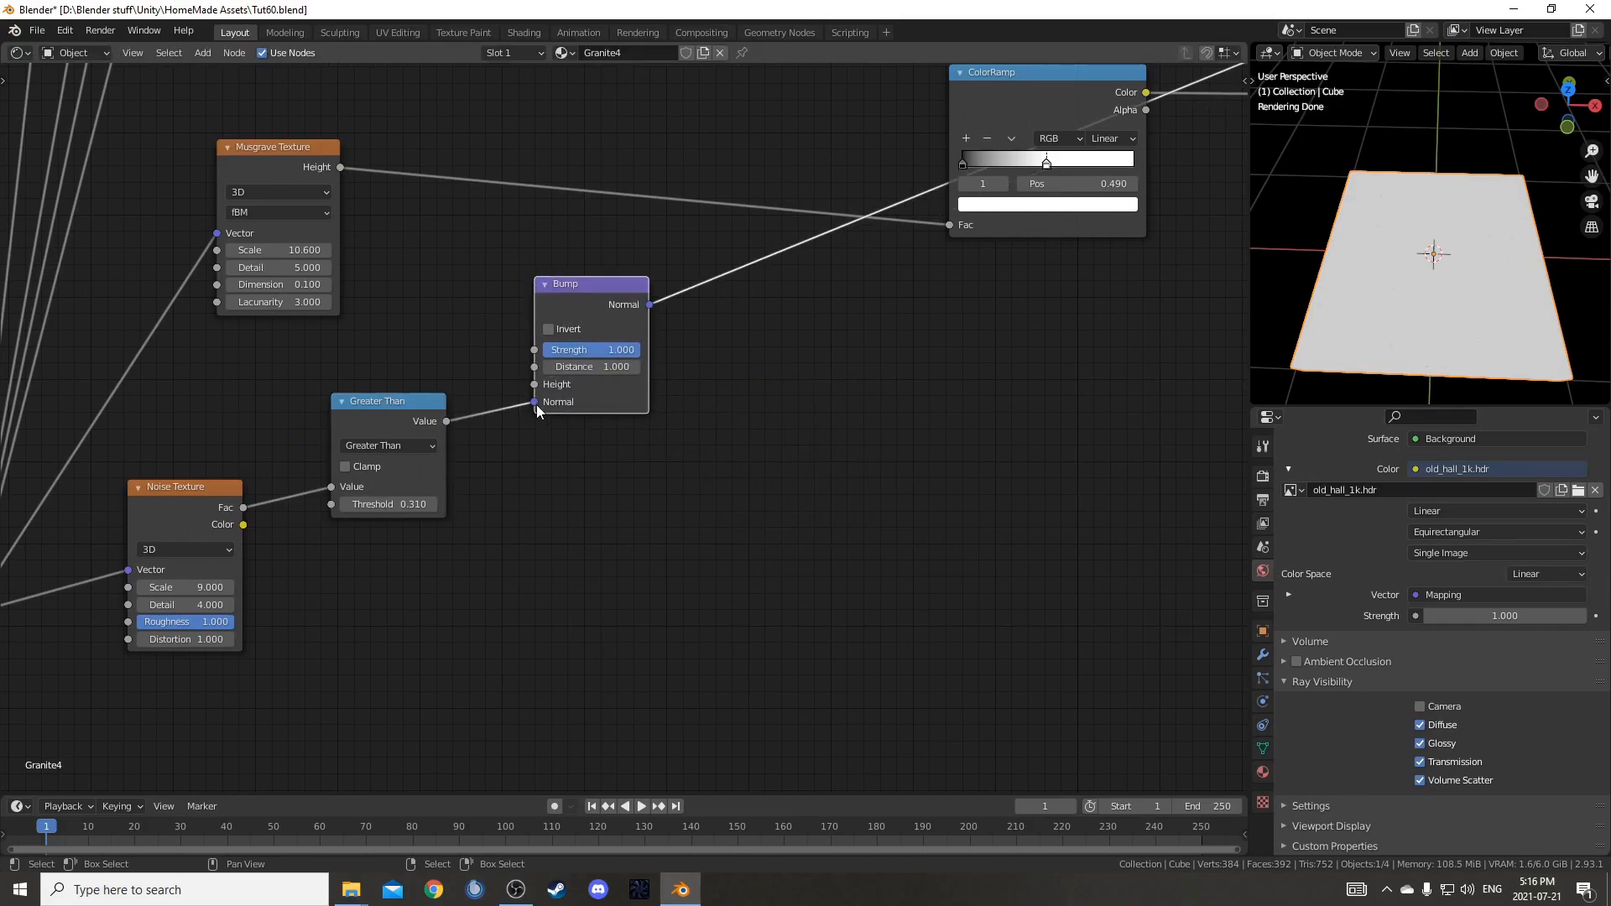
# - Feed the lower Greater Than value into the Bump node's Height and connect the Bump's Normal to the Normal inputs of both Principled BSDFs
pyautogui.moveTo(537, 380); pyautogui.dragTo(535, 384)
pyautogui.moveTo(617, 299); pyautogui.dragTo(1155, 340)
pyautogui.scroll(-4, 1124, 335)
pyautogui.moveTo(1104, 334); pyautogui.dragTo(642, 492, button='middle')
pyautogui.moveTo(553, 530); pyautogui.dragTo(1144, 456)
pyautogui.scroll(1, 818, 506)
pyautogui.scroll(-2, 799, 179)
pyautogui.moveTo(799, 179); pyautogui.dragTo(745, 311, button='middle')
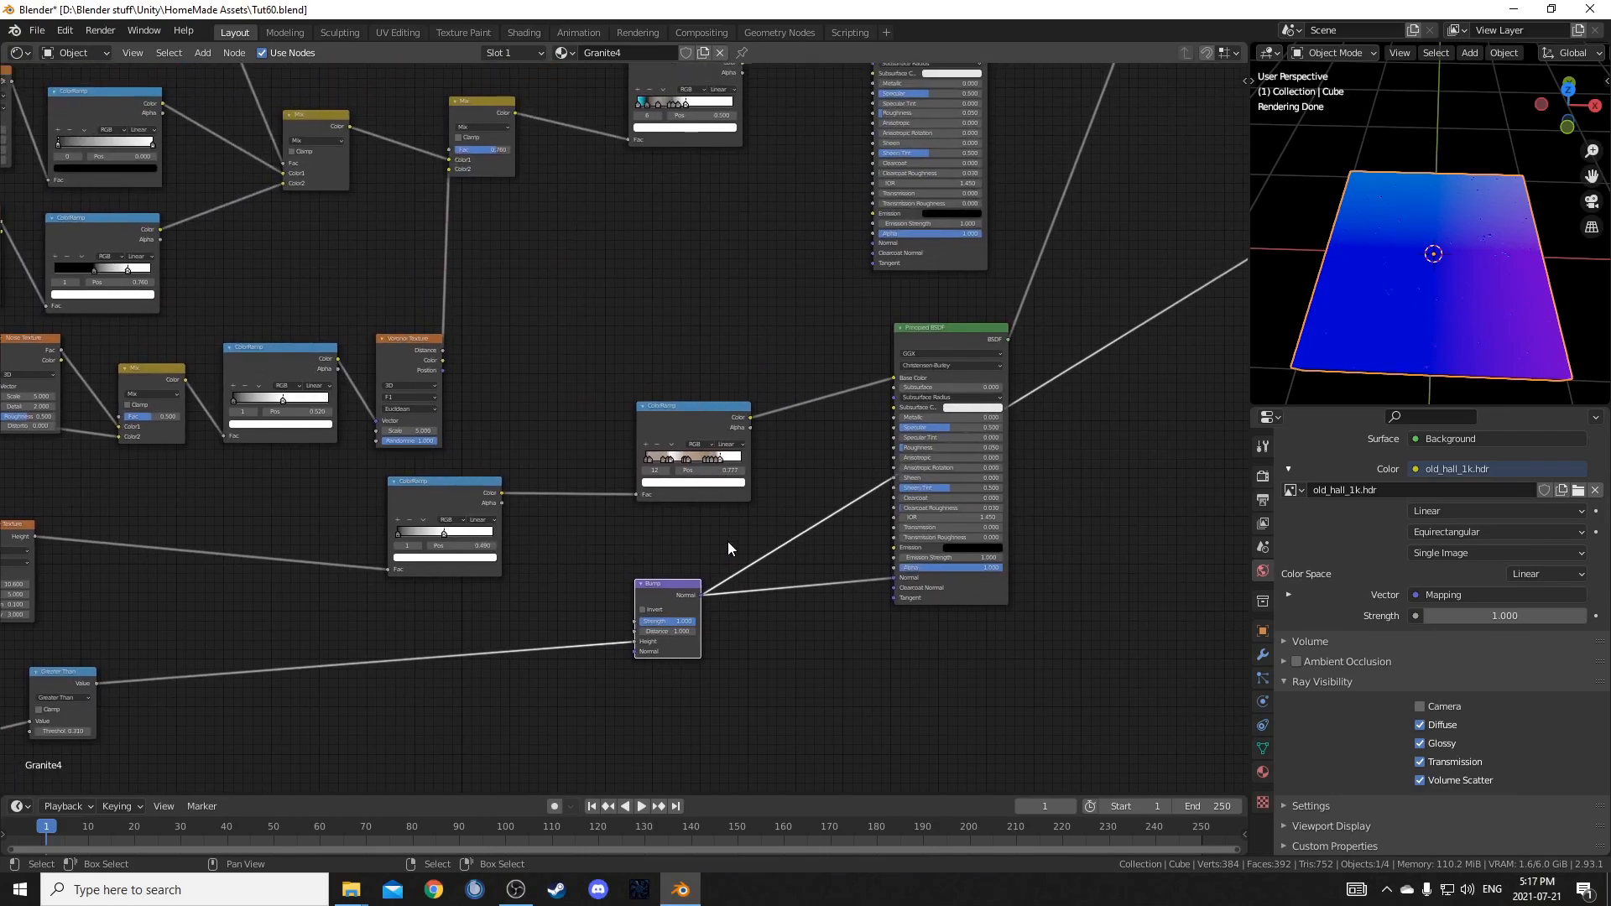
pyautogui.moveTo(703, 597); pyautogui.dragTo(876, 242)
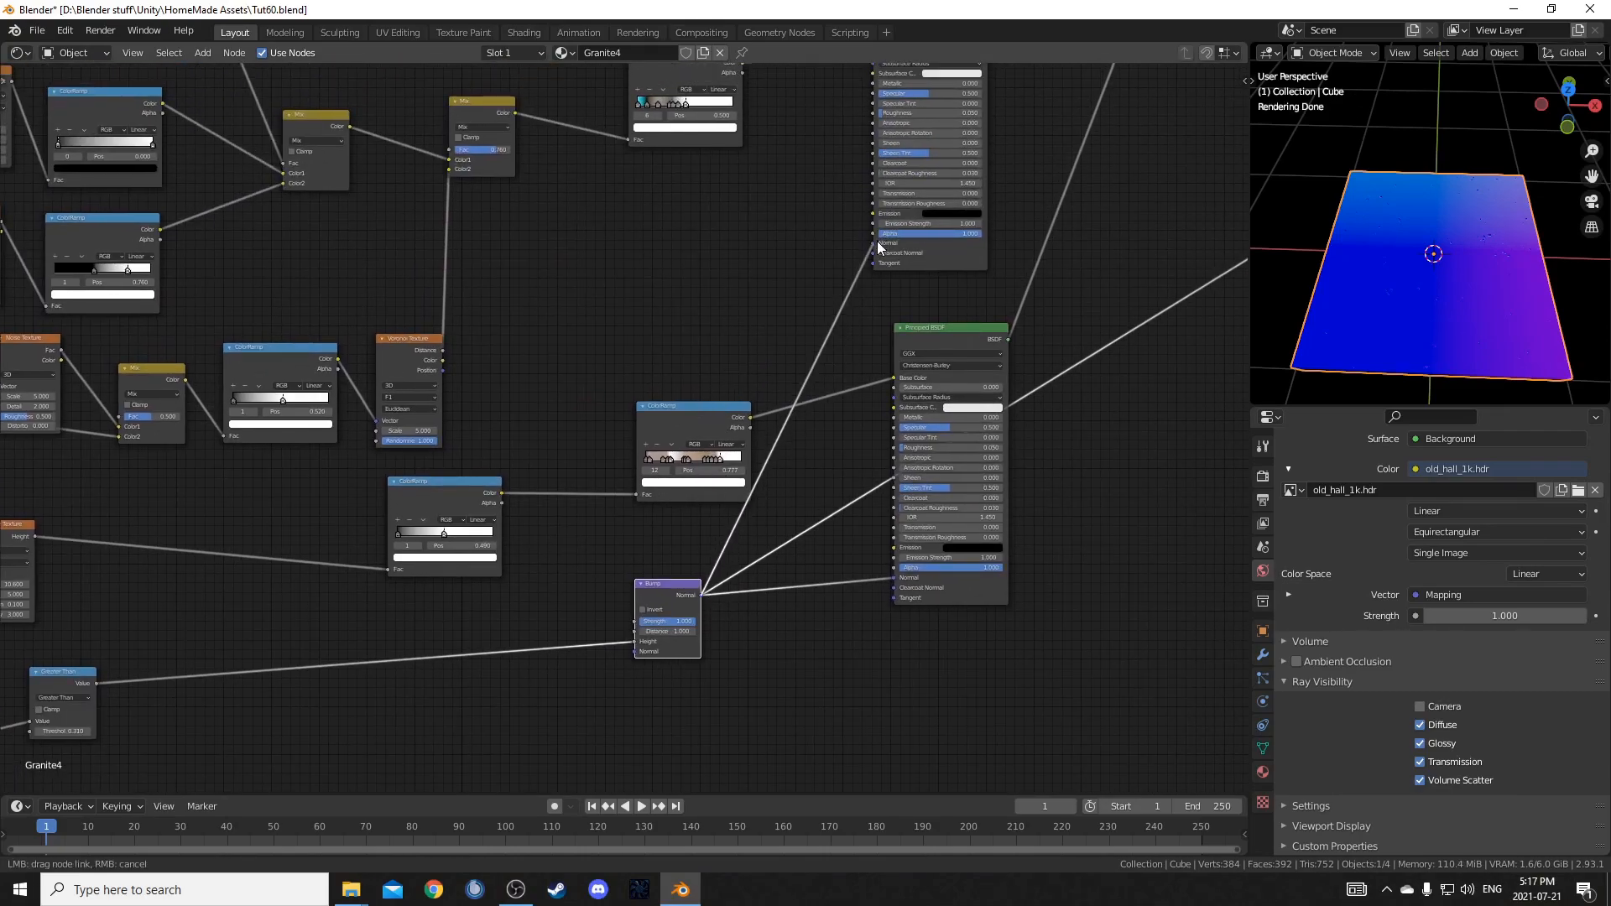
# - Restore the Mix Shader's link to the Material Output and inspect the rendered granite slab up close from a low angle
pyautogui.scroll(-2, 1062, 199)
pyautogui.moveTo(1063, 199); pyautogui.dragTo(851, 279, button='middle')
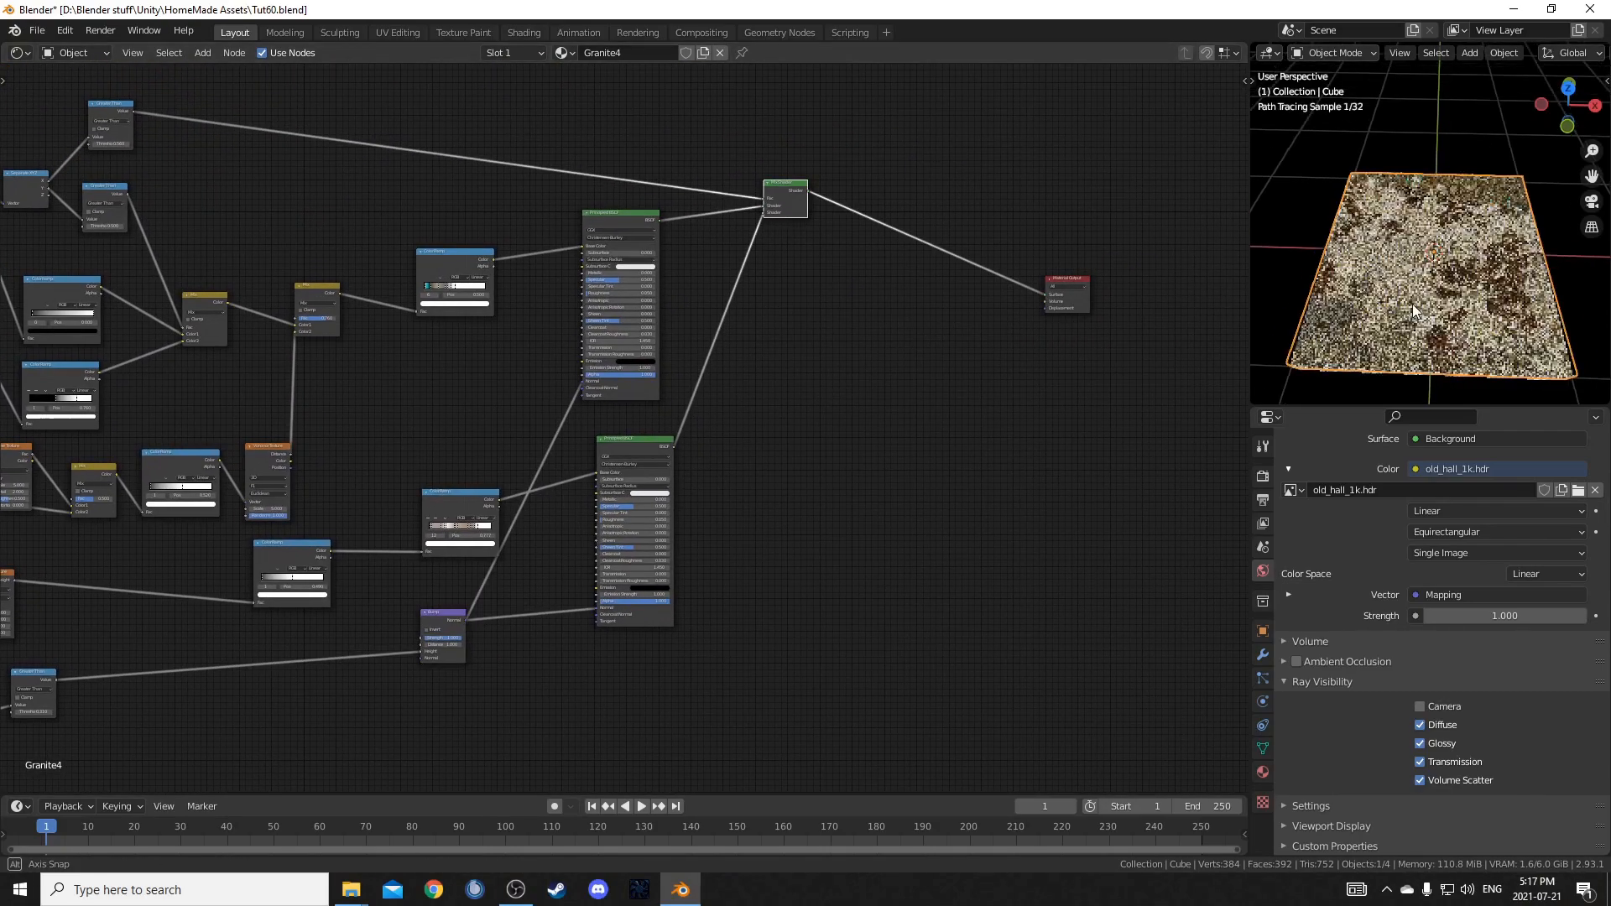
pyautogui.moveTo(1412, 309); pyautogui.dragTo(1412, 249, button='middle')
pyautogui.scroll(4, 1438, 297)
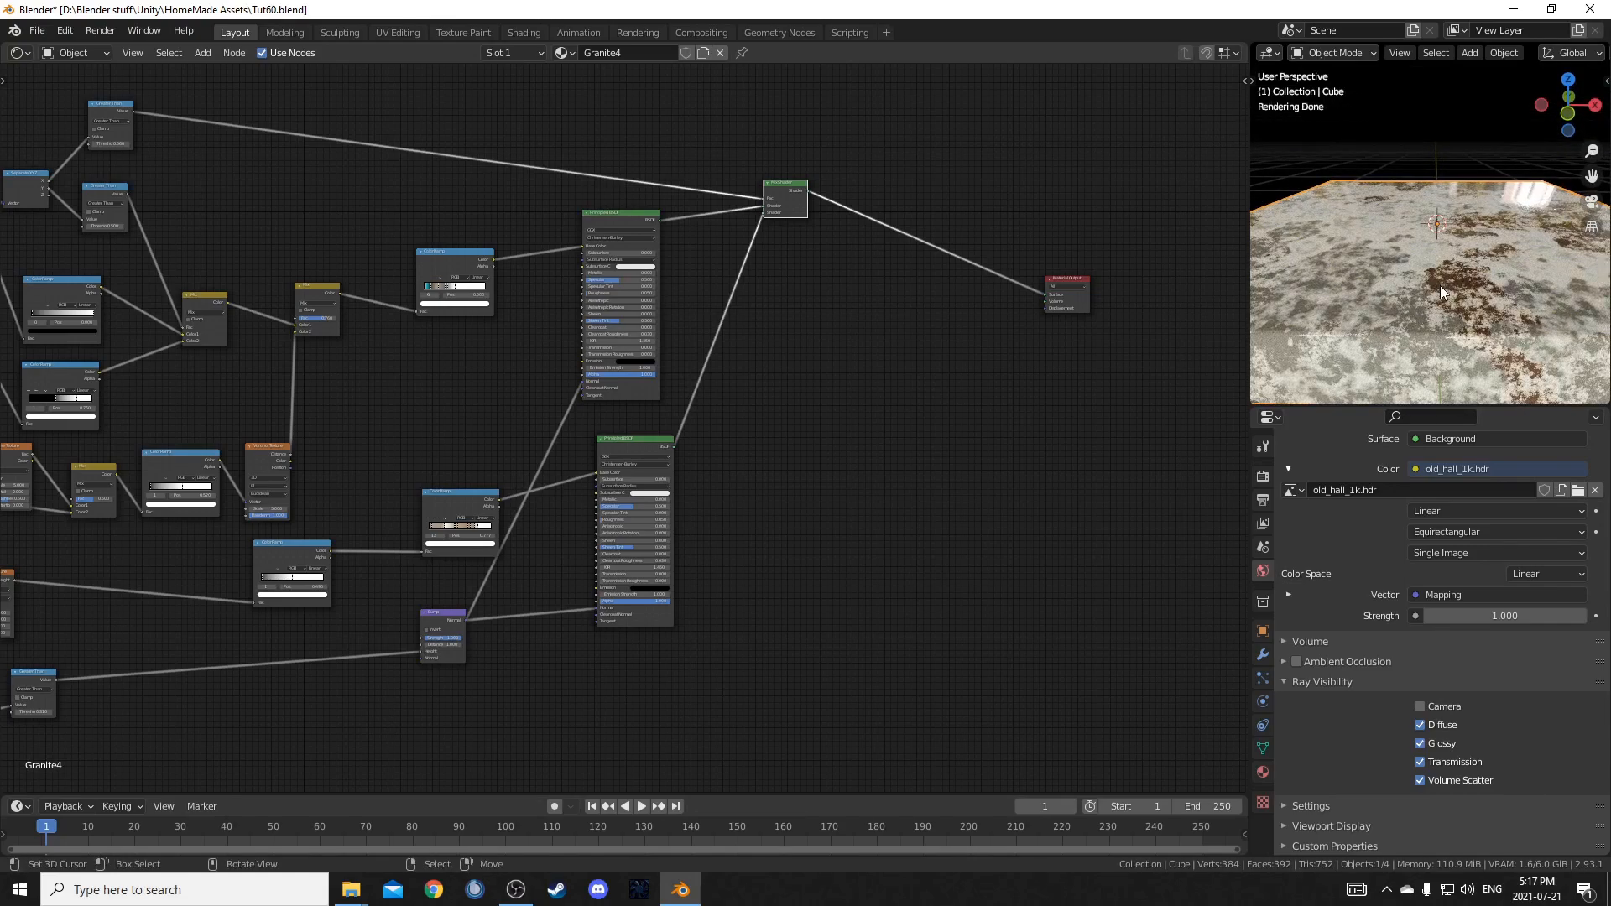
# - Gather all links from the Texture Coordinate's Object output into a single reroute point ahead of the texture nodes
pyautogui.moveTo(872, 573); pyautogui.dragTo(320, 562, button='middle')
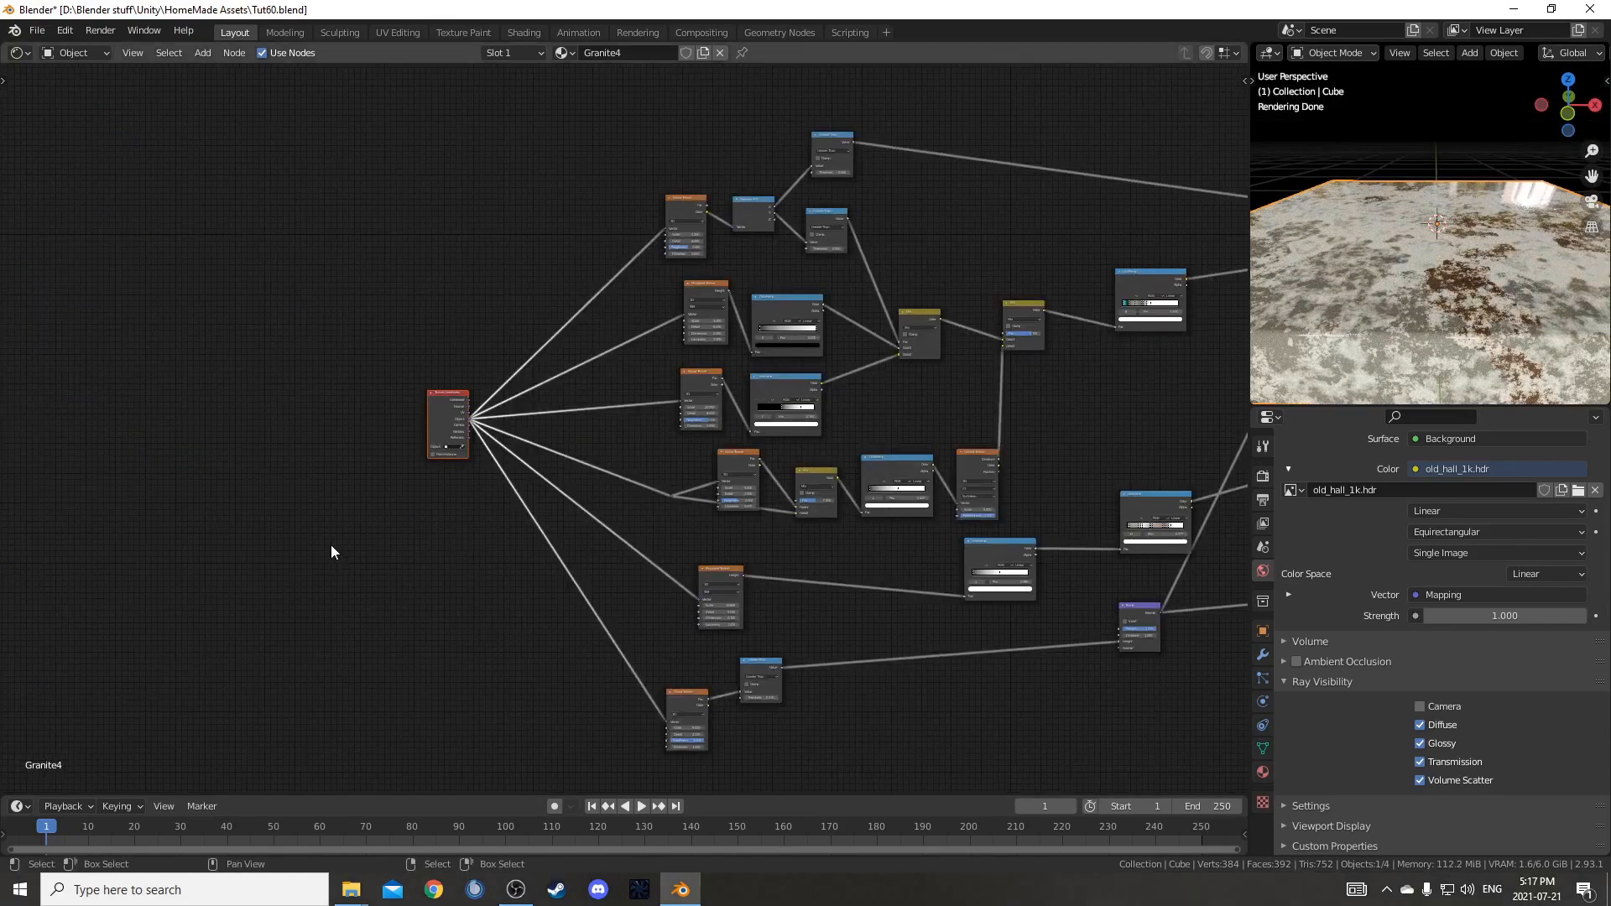
pyautogui.keyDown('shift'); pyautogui.moveTo(509, 220); pyautogui.dragTo(512, 714, button='right'); pyautogui.keyUp('shift')
pyautogui.scroll(2, 555, 503)
pyautogui.moveTo(555, 503)
pyautogui.mouseDown(button='middle')
pyautogui.moveTo(594, 368)
pyautogui.moveTo(576, 507)
pyautogui.mouseUp(button='middle')
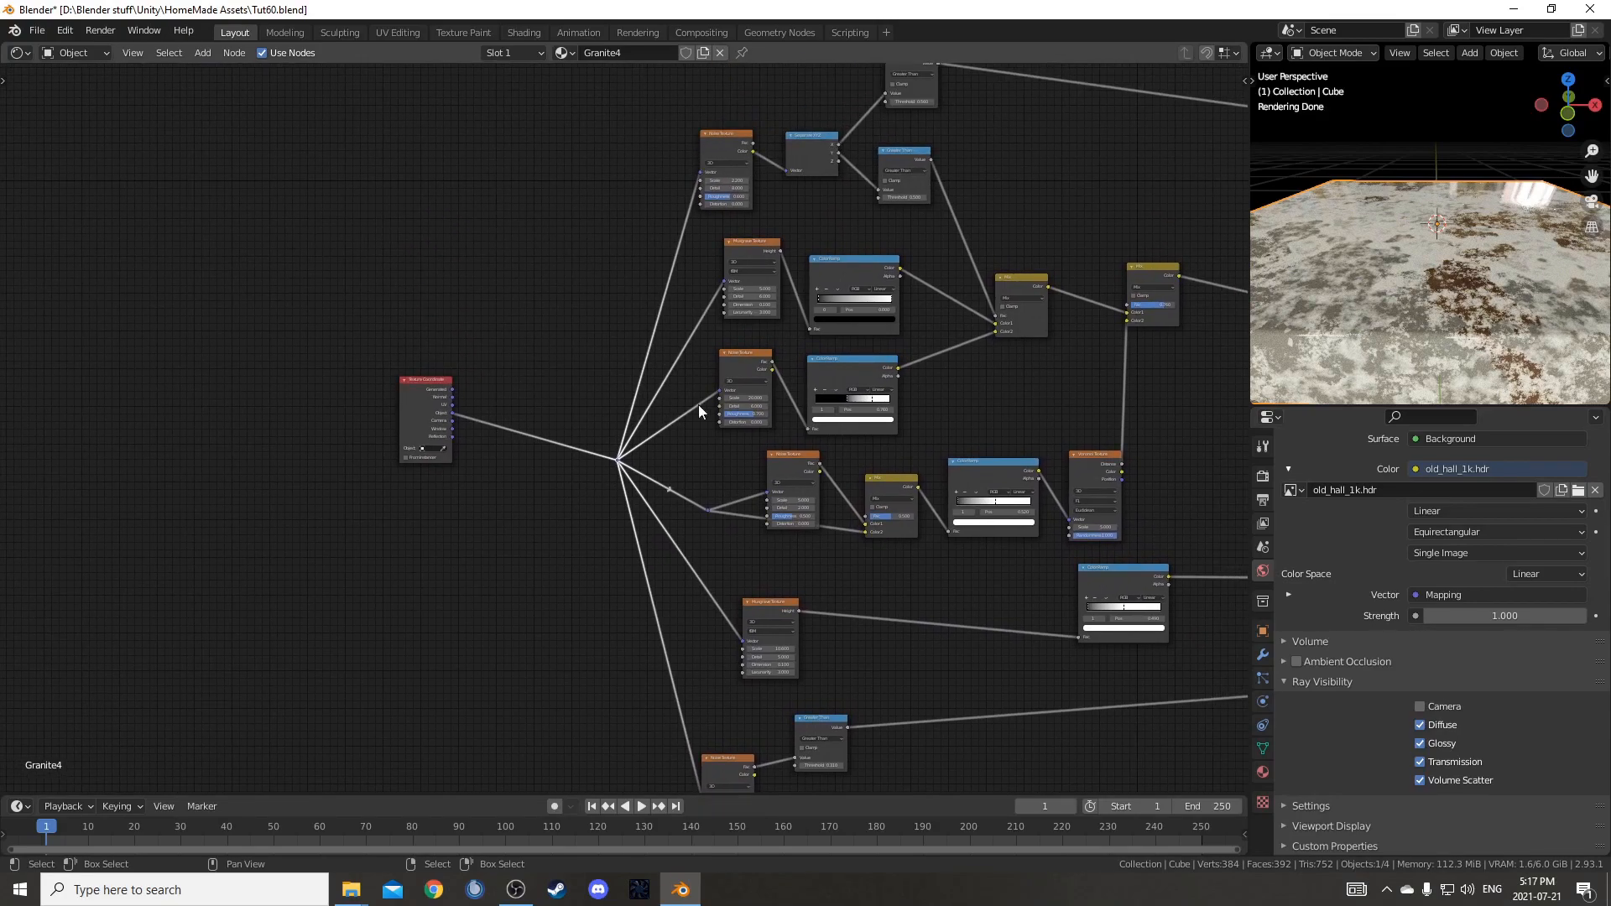
# - Insert a Vector Math node between the Texture Coordinate's Object output and the shared reroute, and set its operation to Scale
pyautogui.scroll(1, 604, 370)
pyautogui.hotkey('shift', 'a')
pyautogui.click(416, 564)
pyautogui.write('vector add')
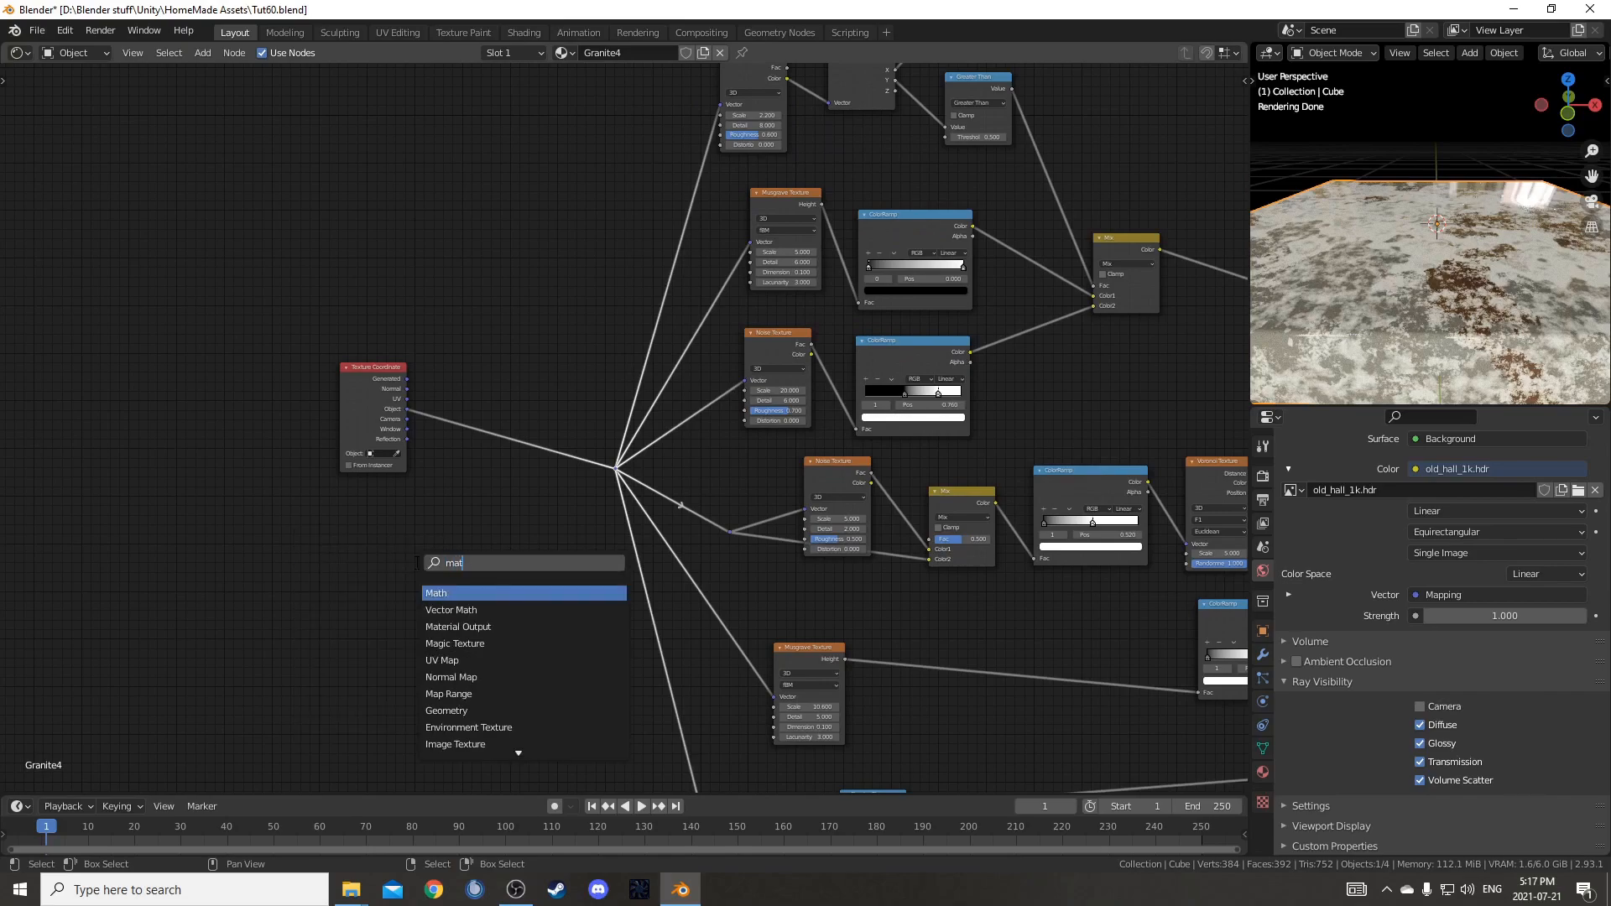
pyautogui.press('Return')
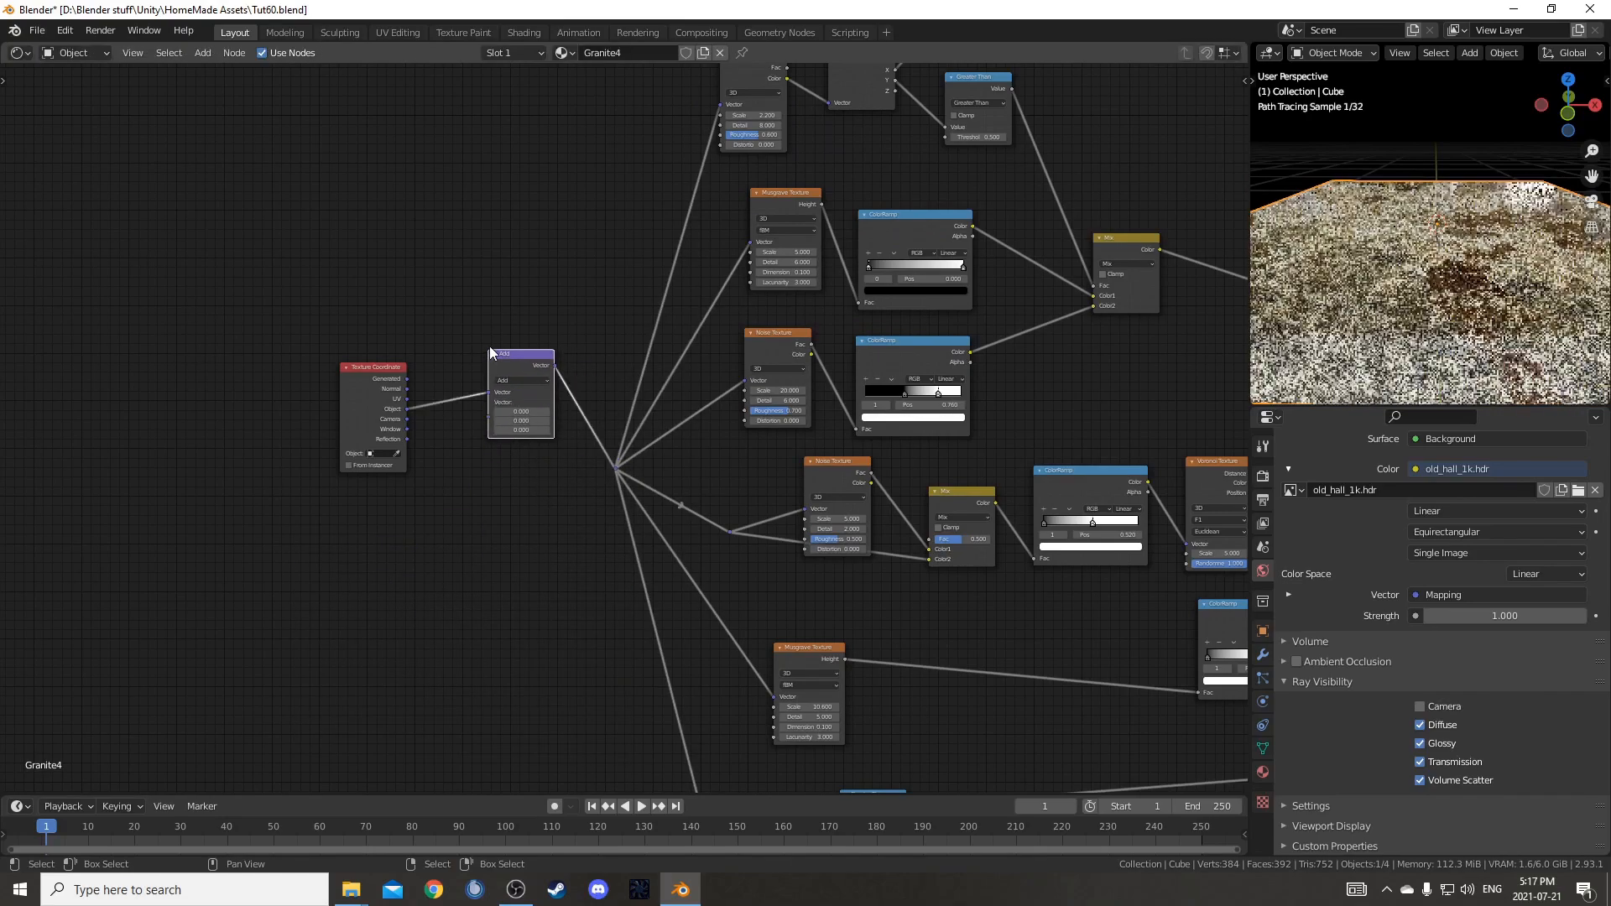
pyautogui.click(490, 346)
pyautogui.scroll(1, 503, 352)
pyautogui.click(500, 369)
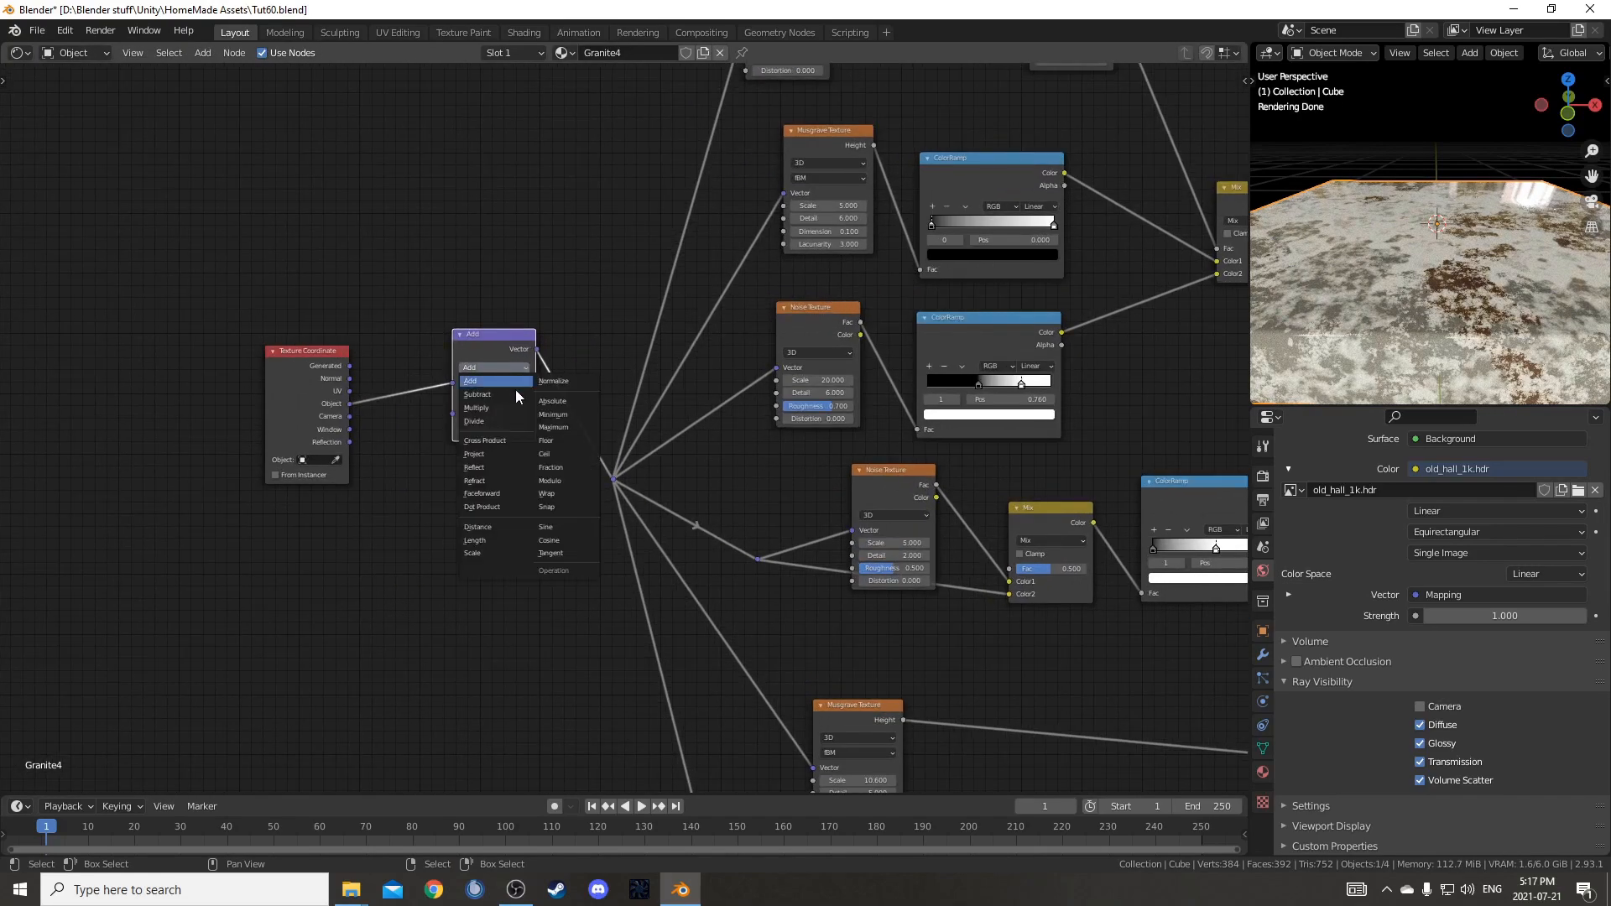
pyautogui.click(492, 553)
pyautogui.moveTo(501, 395)
pyautogui.mouseDown()
pyautogui.moveTo(470, 395)
pyautogui.moveTo(512, 395)
pyautogui.mouseUp()
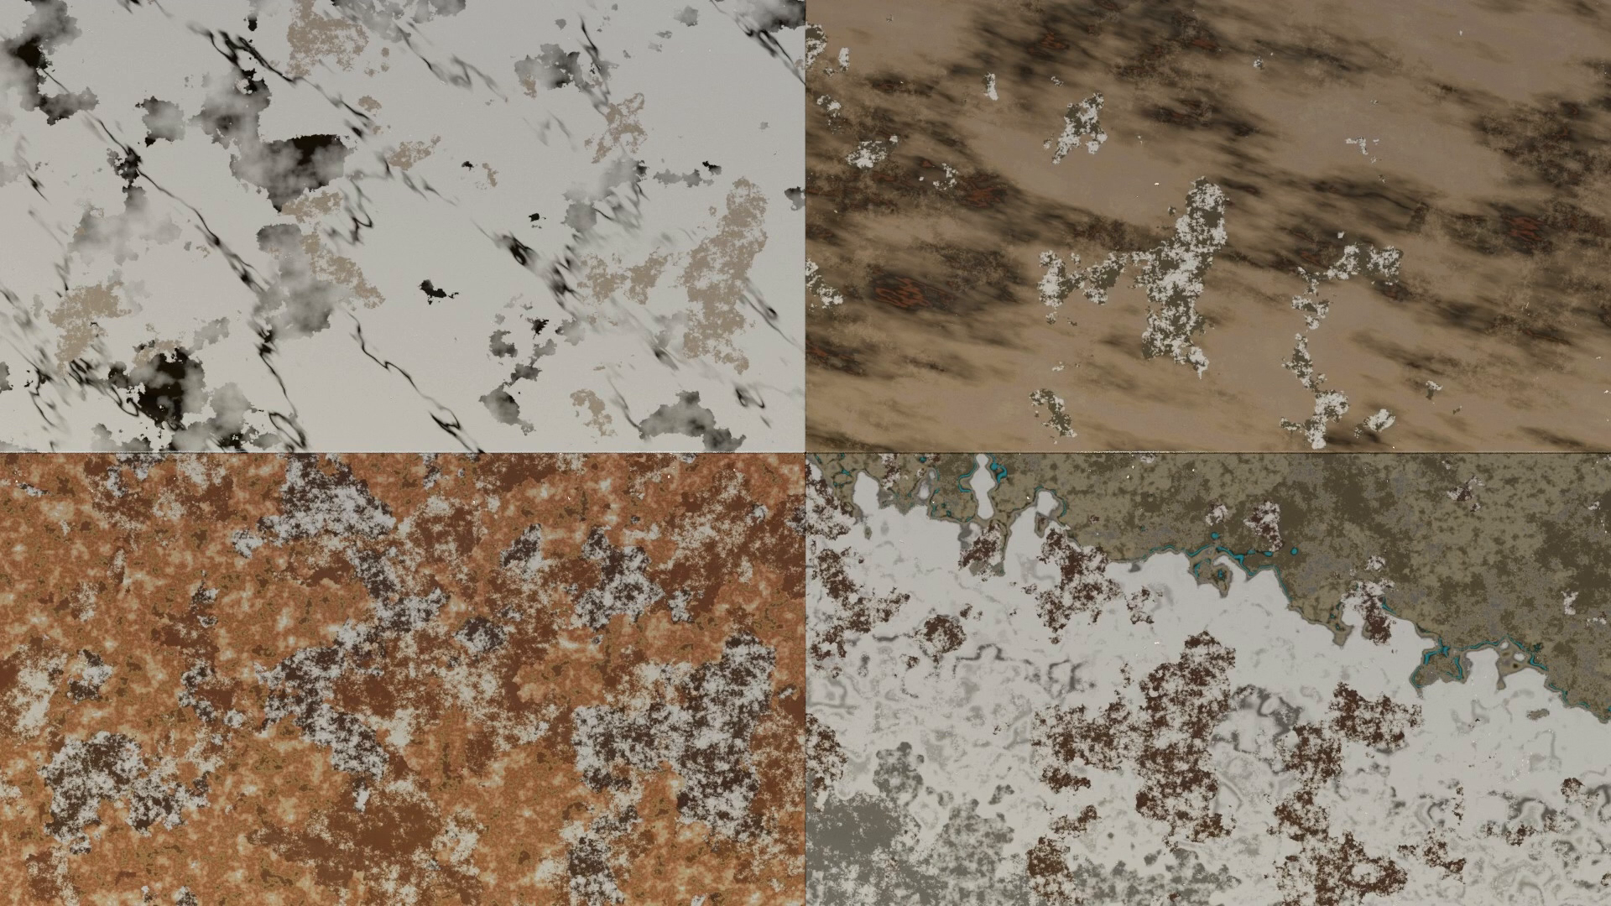